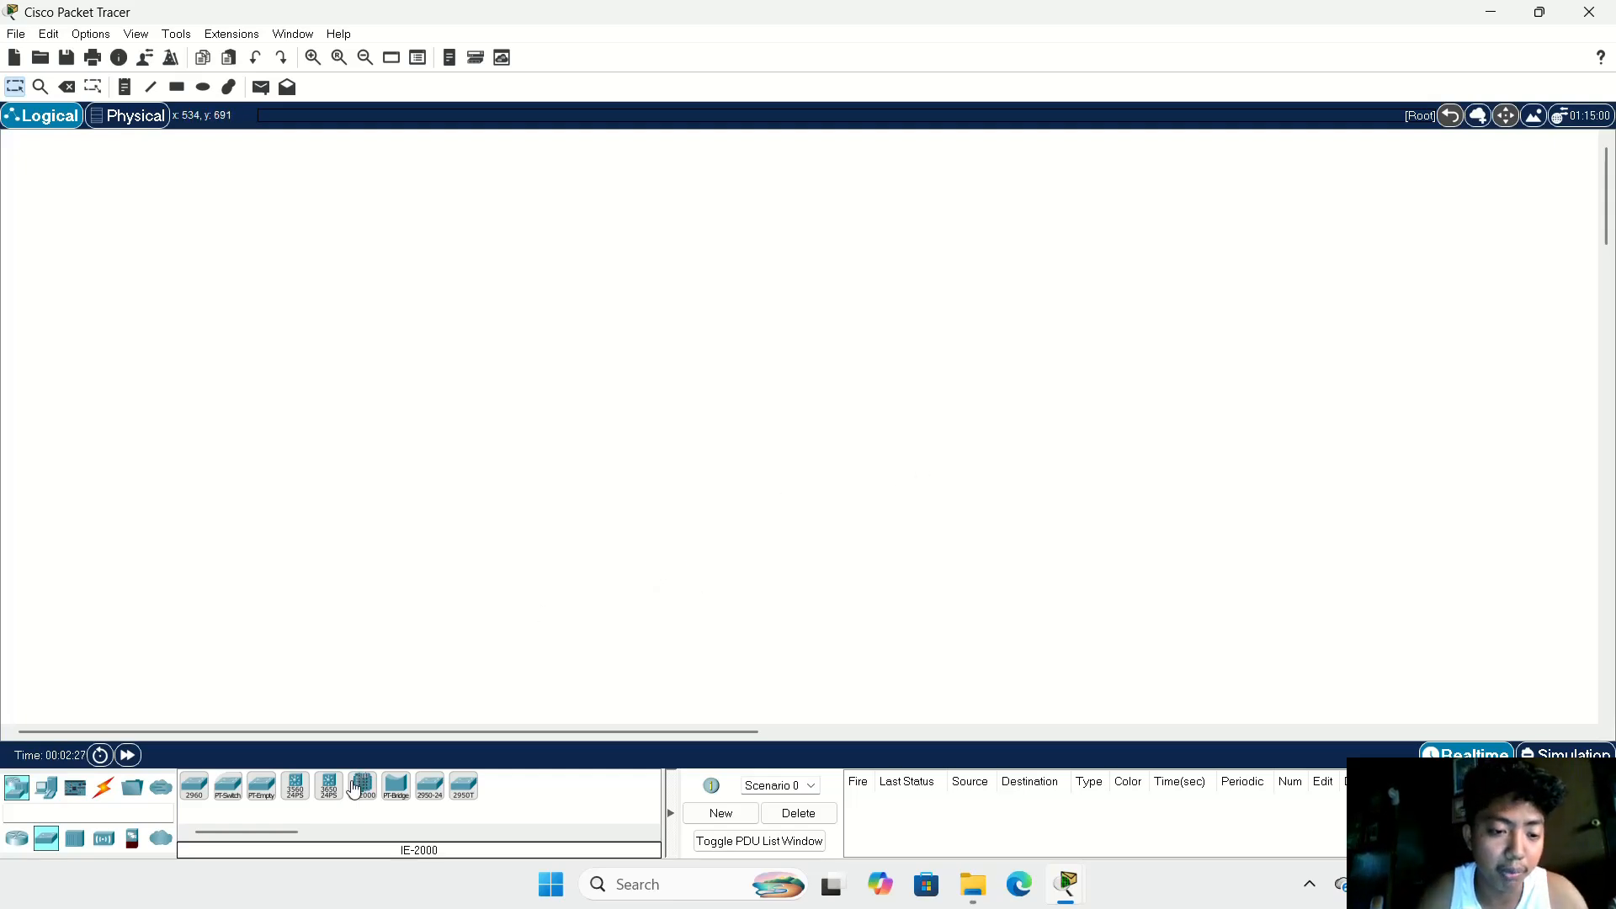
Step: Place three Router-PT routers across the upper part of the logical workspace
{"action": "left_click", "coordinate": [17, 840]}
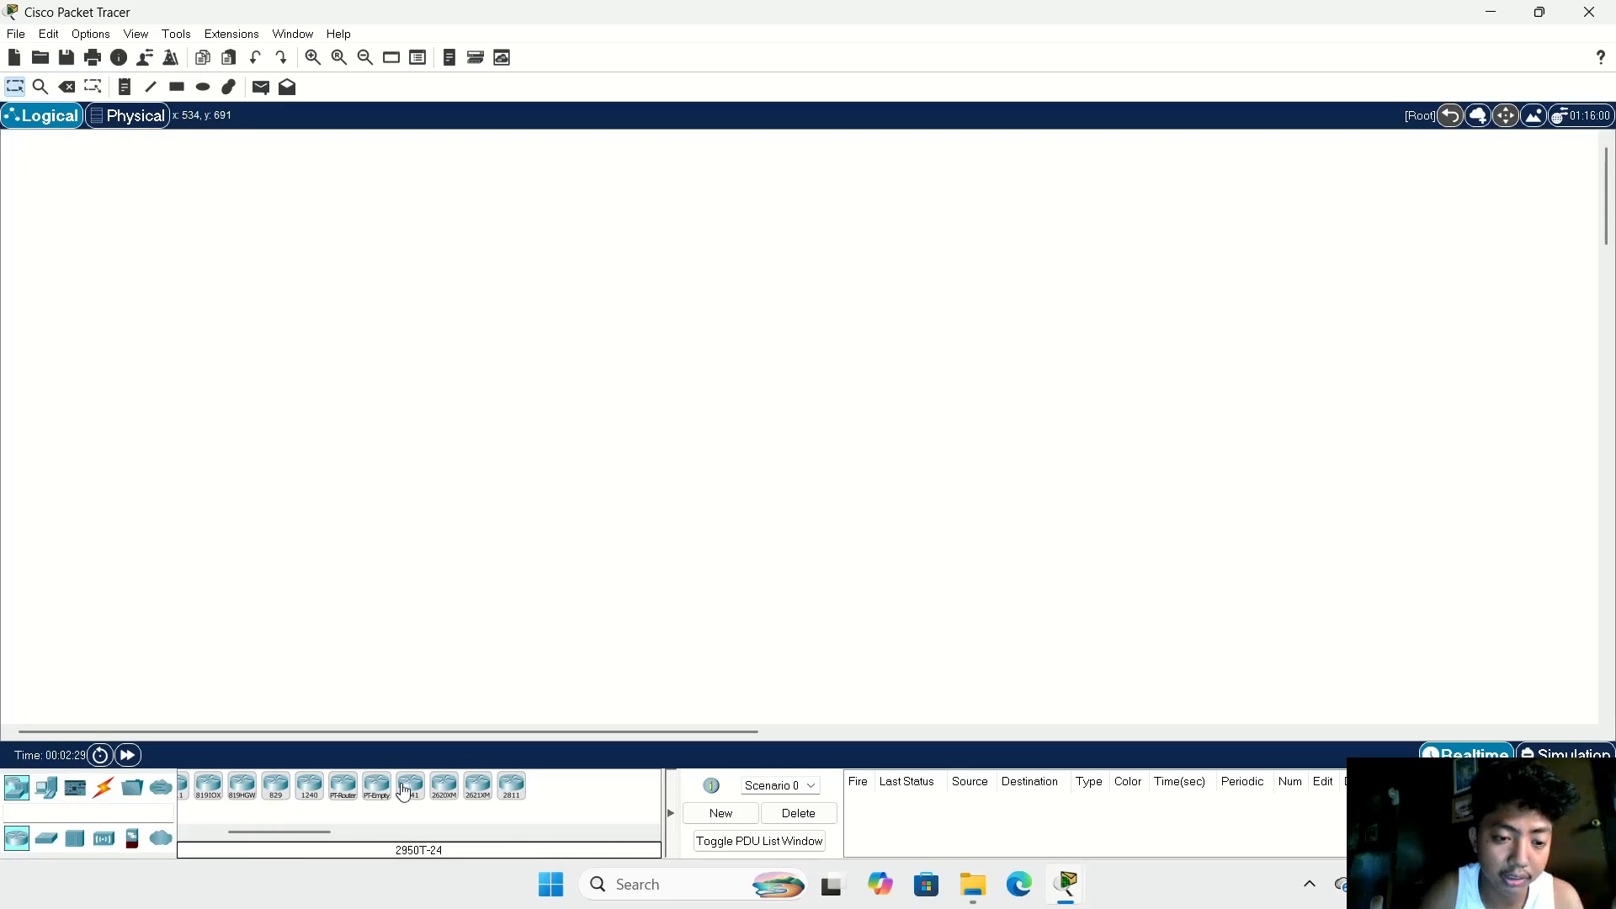
{"action": "left_click_drag", "start_coordinate": [344, 786], "coordinate": [261, 310]}
{"action": "left_click_drag", "start_coordinate": [337, 796], "coordinate": [474, 248]}
{"action": "left_click_drag", "start_coordinate": [344, 791], "coordinate": [692, 337]}
Step: Place three 2950T-24 switches, one below each router
{"action": "left_click", "coordinate": [44, 846]}
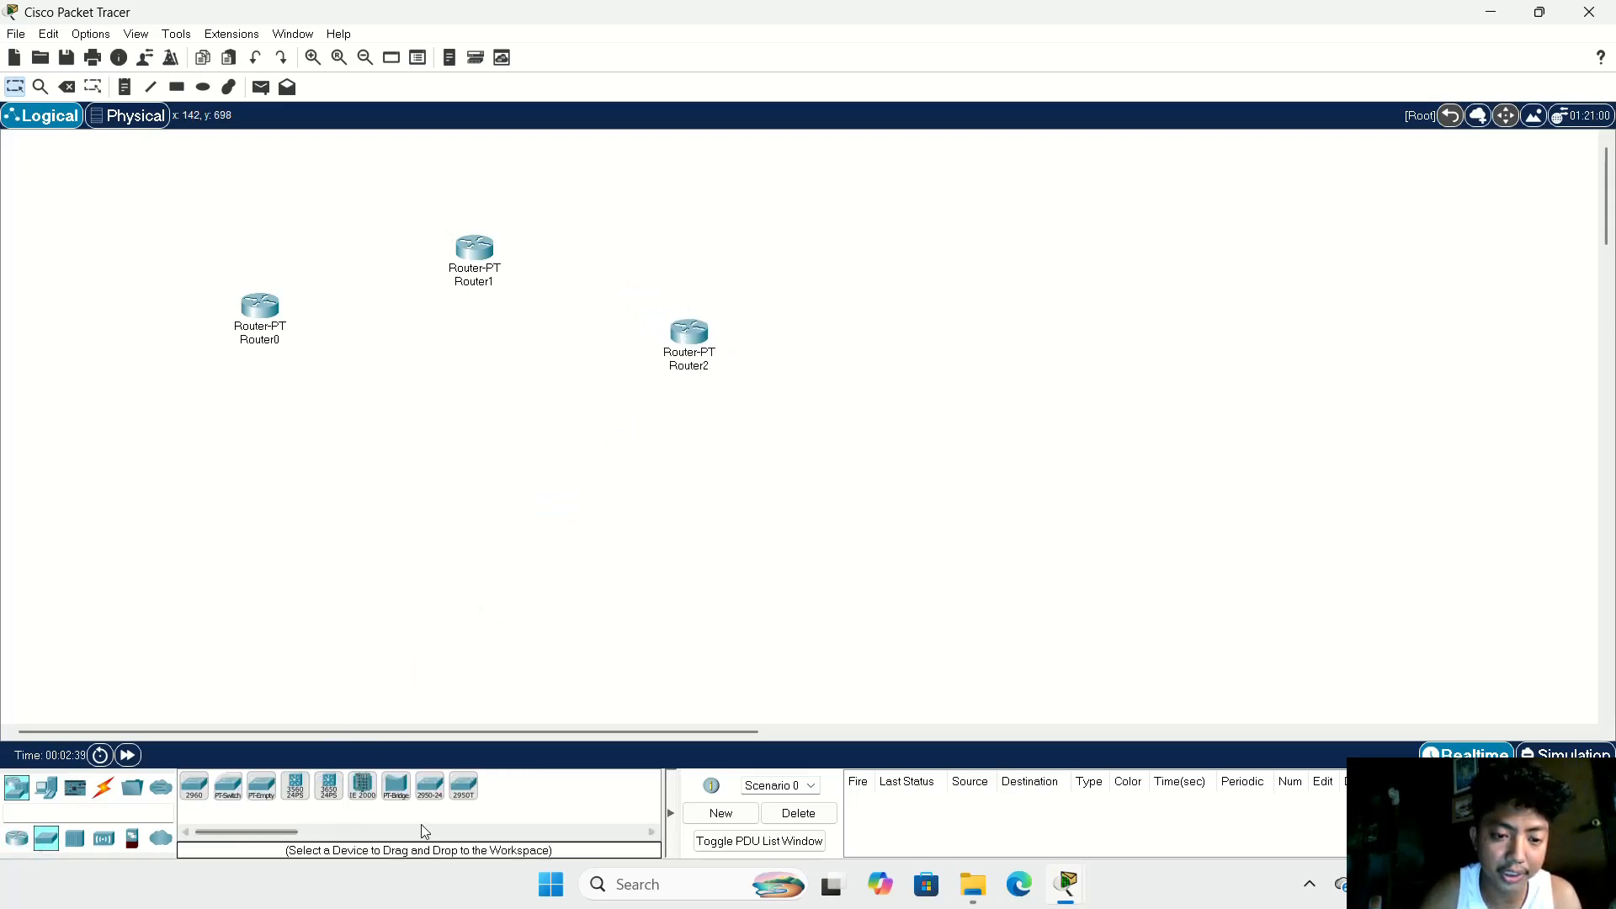
{"action": "left_click_drag", "start_coordinate": [482, 787], "coordinate": [243, 447]}
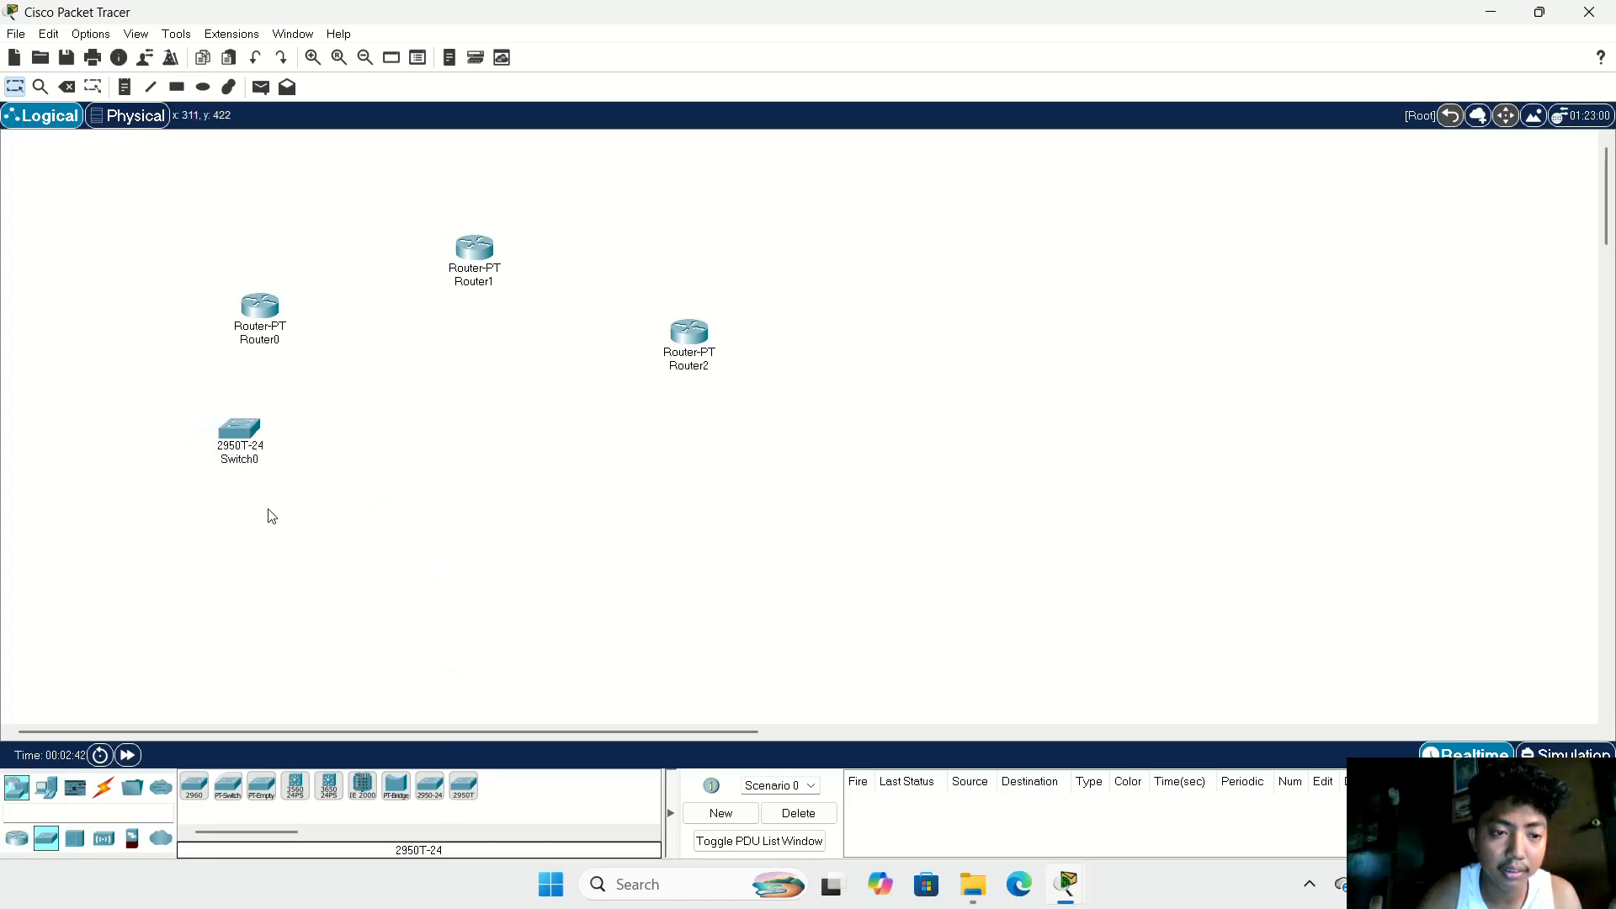
{"action": "left_click_drag", "start_coordinate": [464, 787], "coordinate": [462, 377]}
{"action": "left_click_drag", "start_coordinate": [464, 788], "coordinate": [686, 475]}
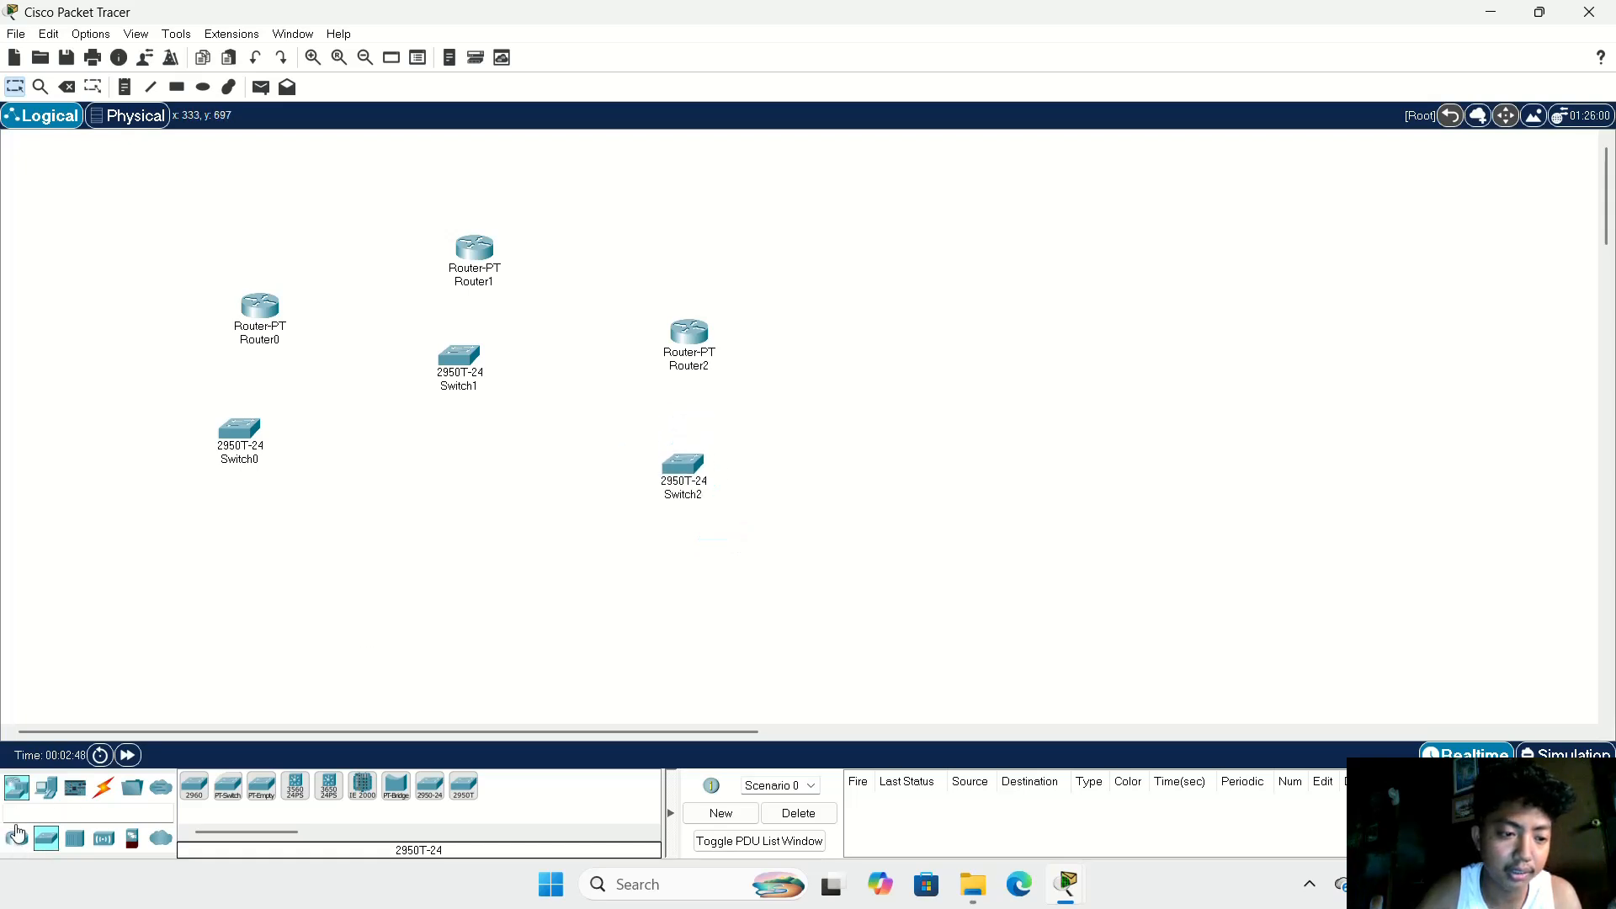
Step: Place three PCs, one below each switch, and line up Switch2 and Router2 above PC2
{"action": "left_click", "coordinate": [46, 787]}
{"action": "left_click_drag", "start_coordinate": [196, 806], "coordinate": [195, 536]}
{"action": "left_click_drag", "start_coordinate": [196, 787], "coordinate": [621, 584]}
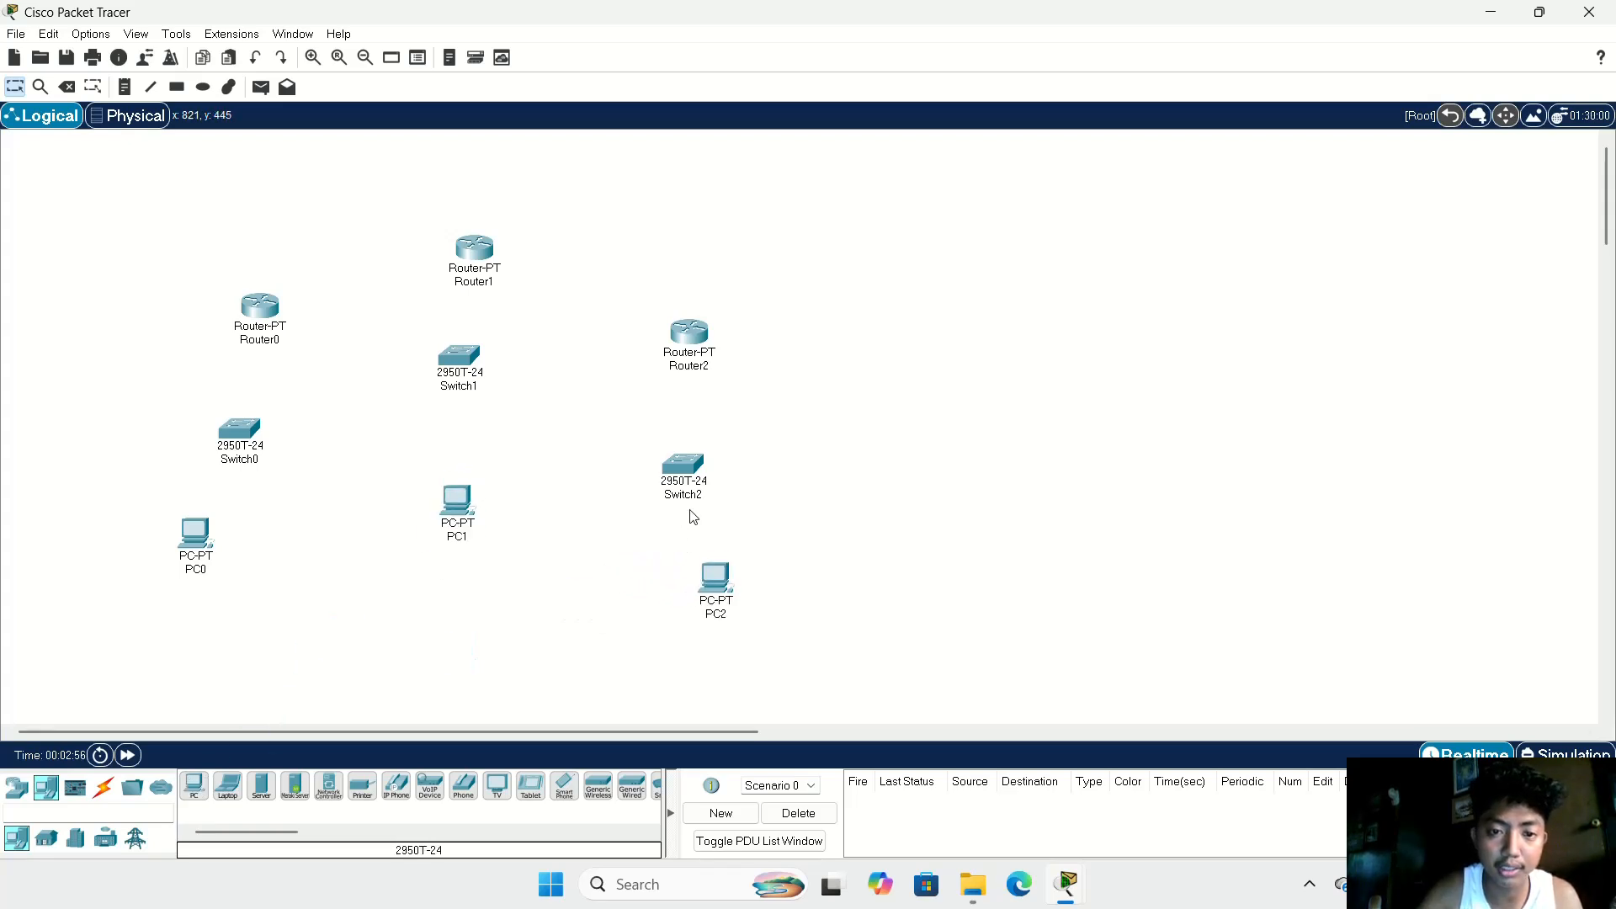
{"action": "left_click_drag", "start_coordinate": [693, 476], "coordinate": [729, 444]}
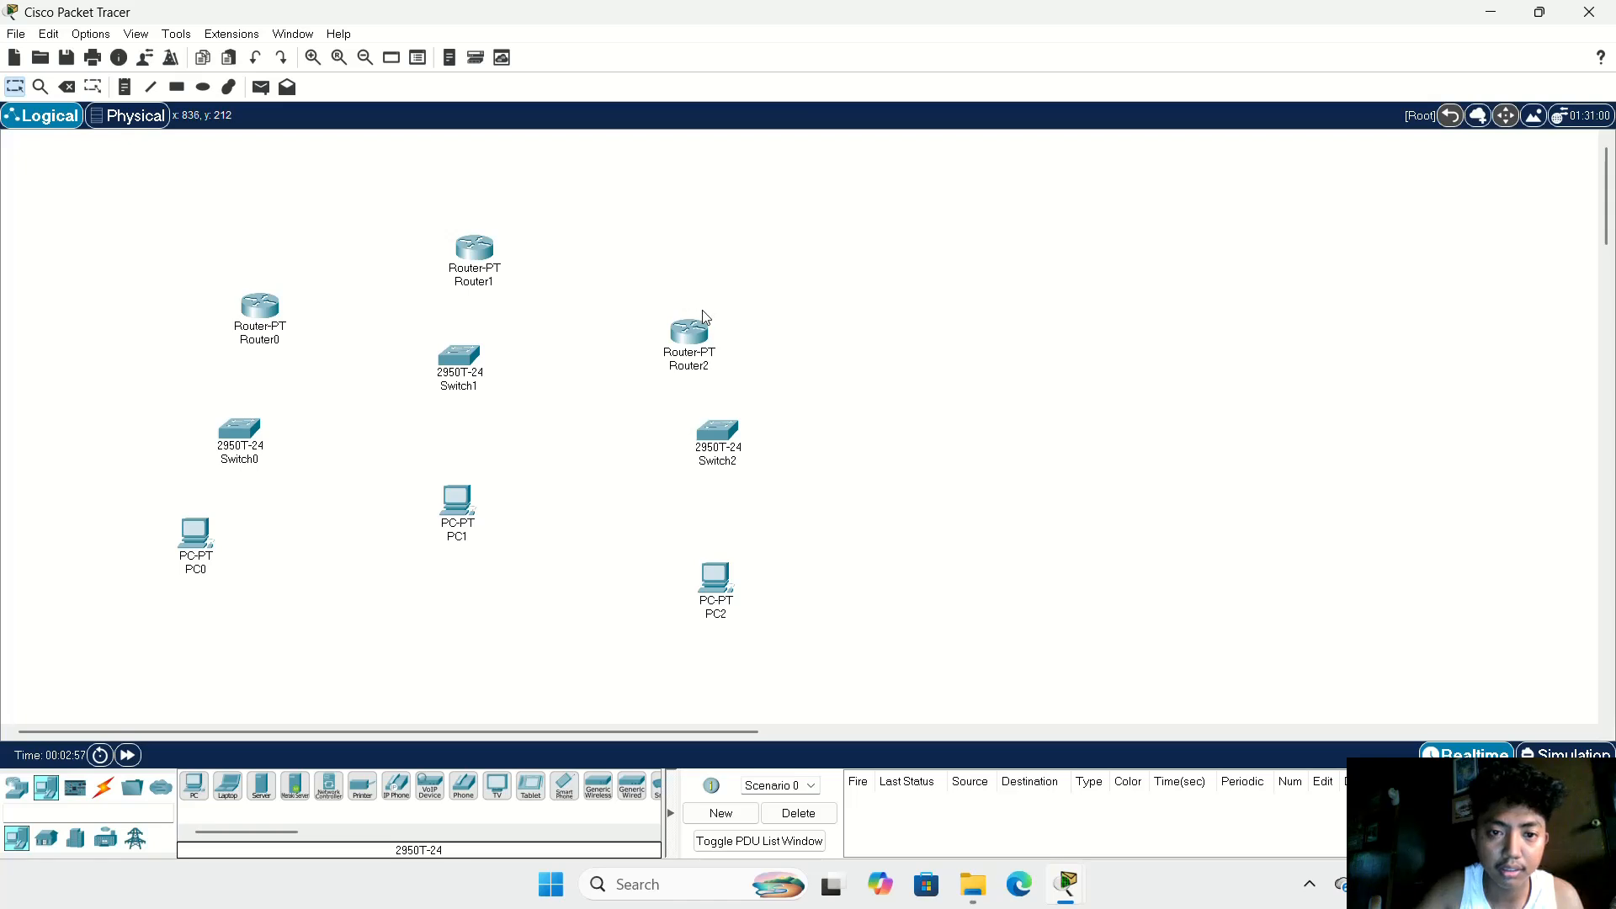
{"action": "left_click_drag", "start_coordinate": [706, 318], "coordinate": [723, 288]}
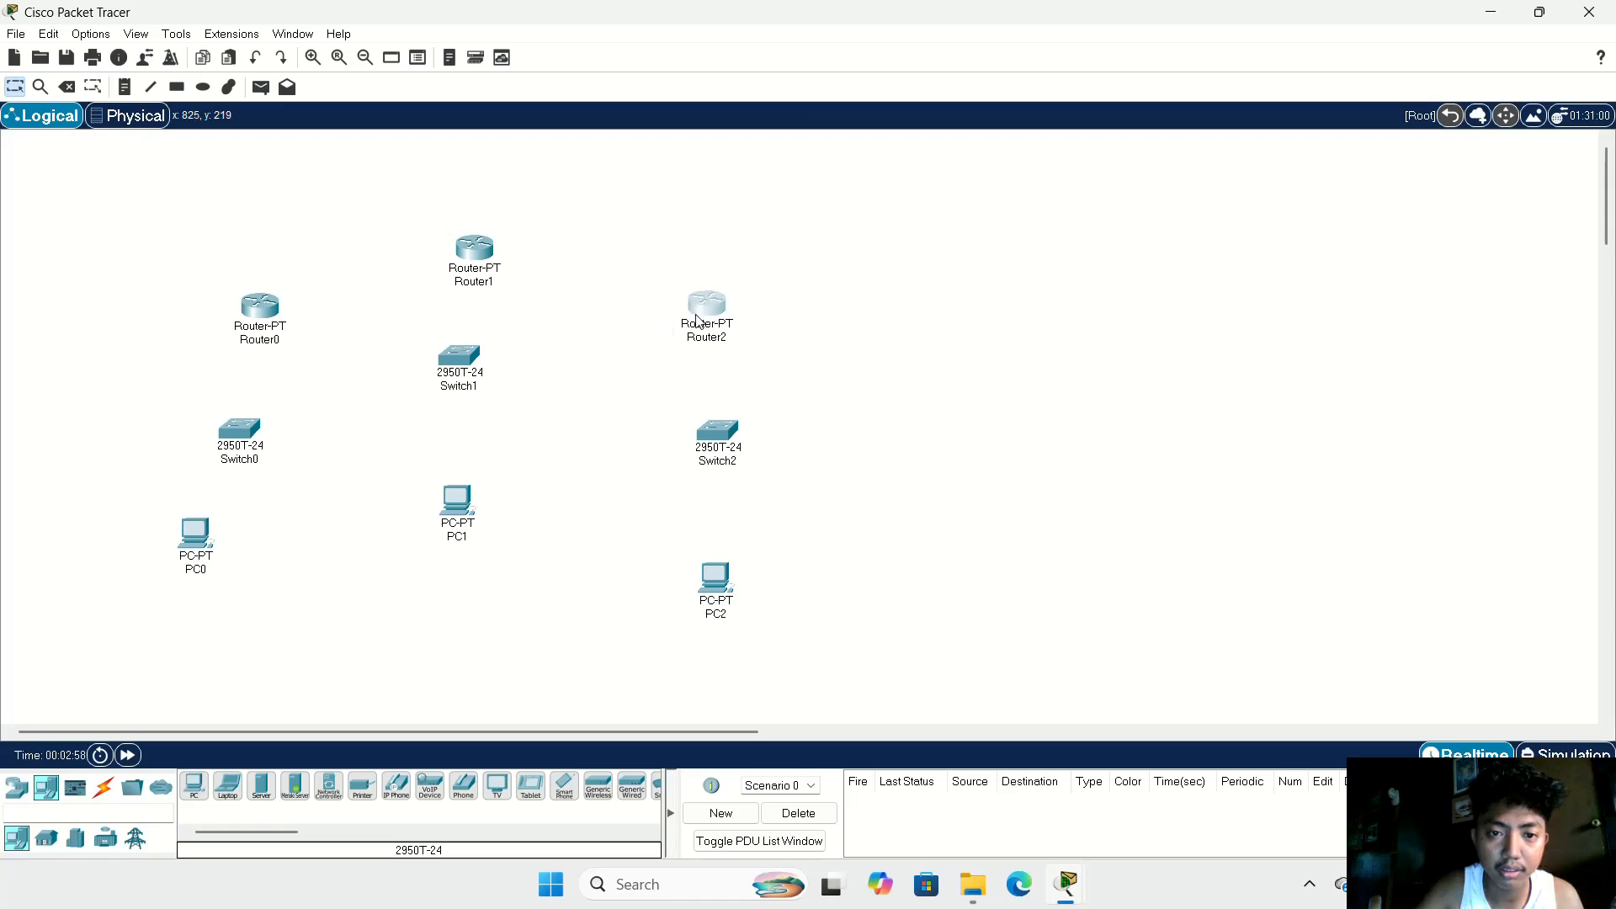
Step: Connect PC0's FastEthernet0 to Switch0's FastEthernet0/1 with a copper straight-through cable
{"action": "left_click", "coordinate": [107, 797]}
{"action": "left_click", "coordinate": [261, 786]}
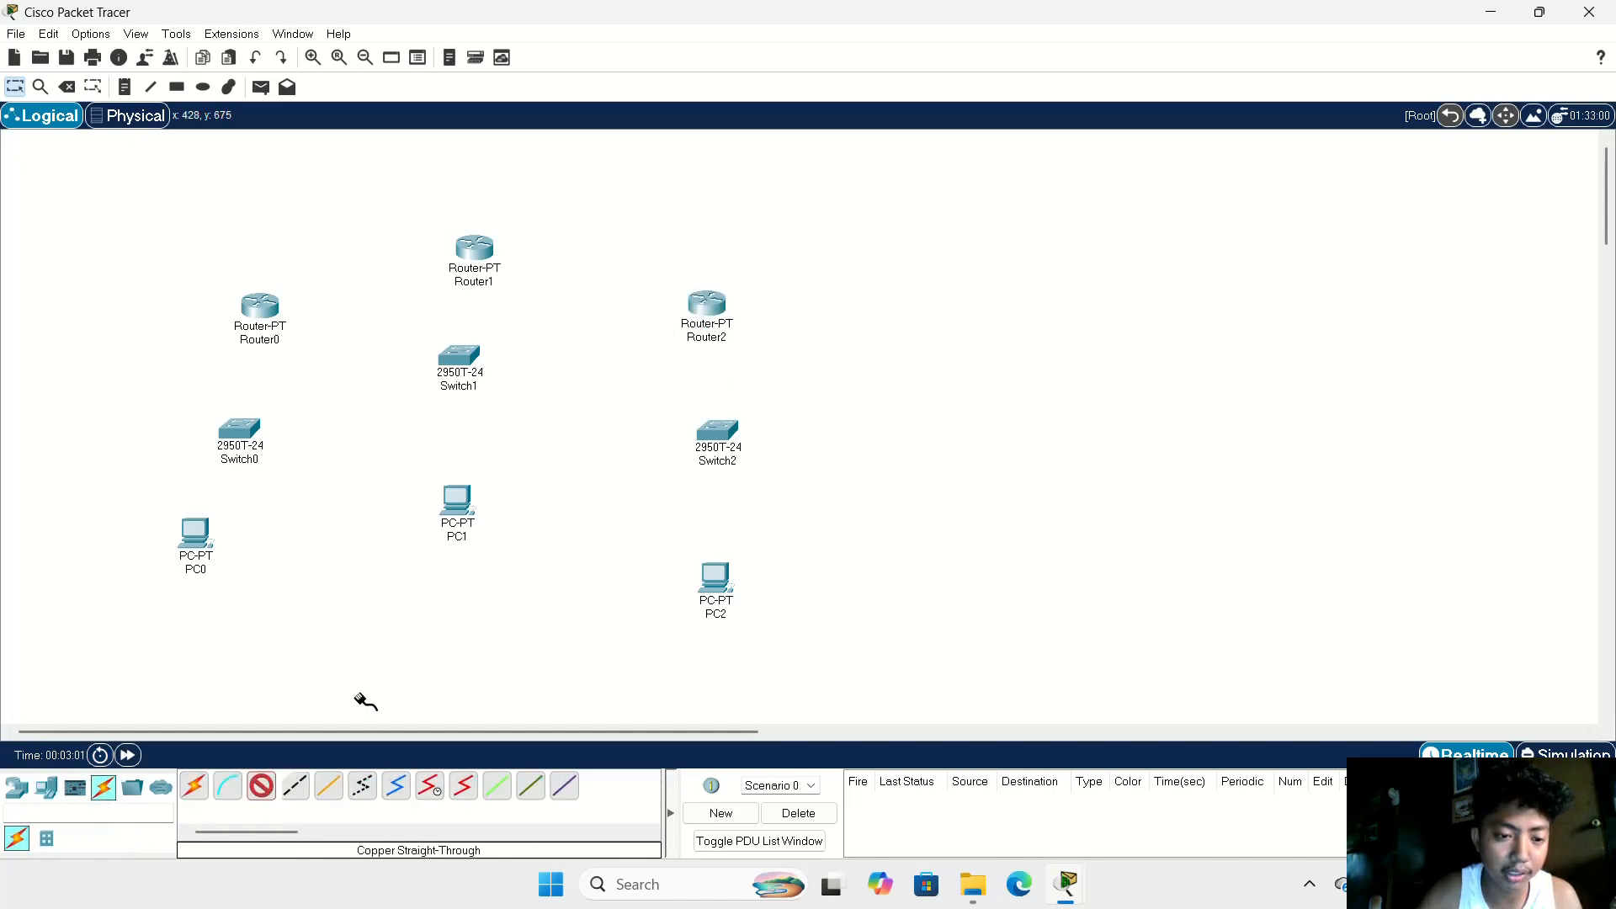
{"action": "left_click", "coordinate": [194, 537]}
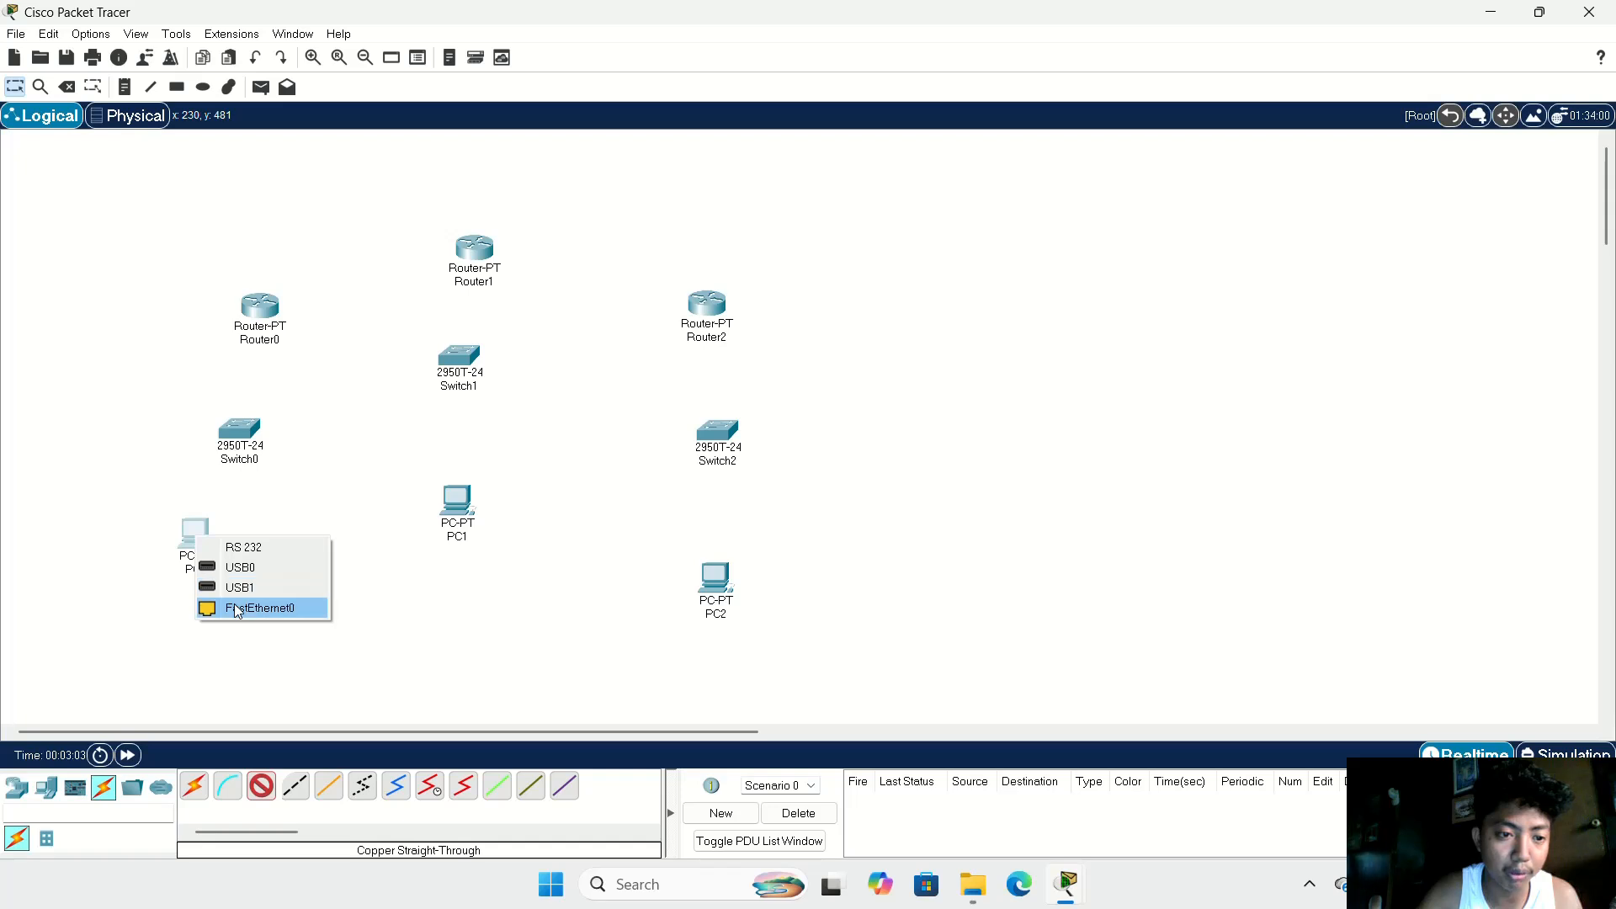
{"action": "left_click", "coordinate": [239, 610]}
{"action": "left_click", "coordinate": [238, 427]}
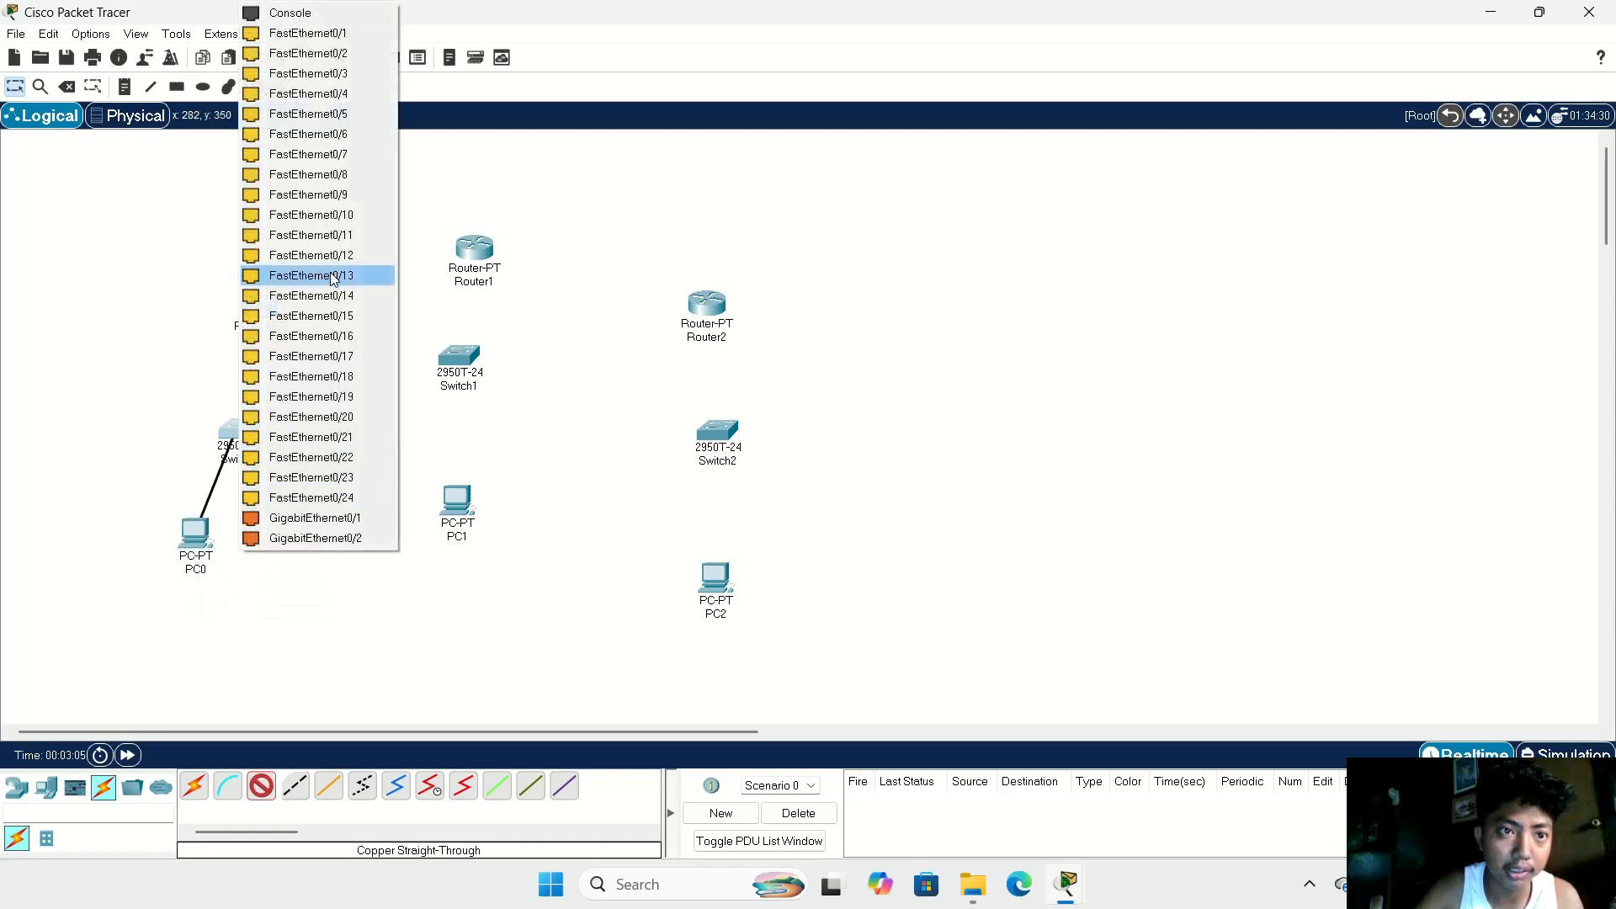
{"action": "left_click", "coordinate": [332, 35]}
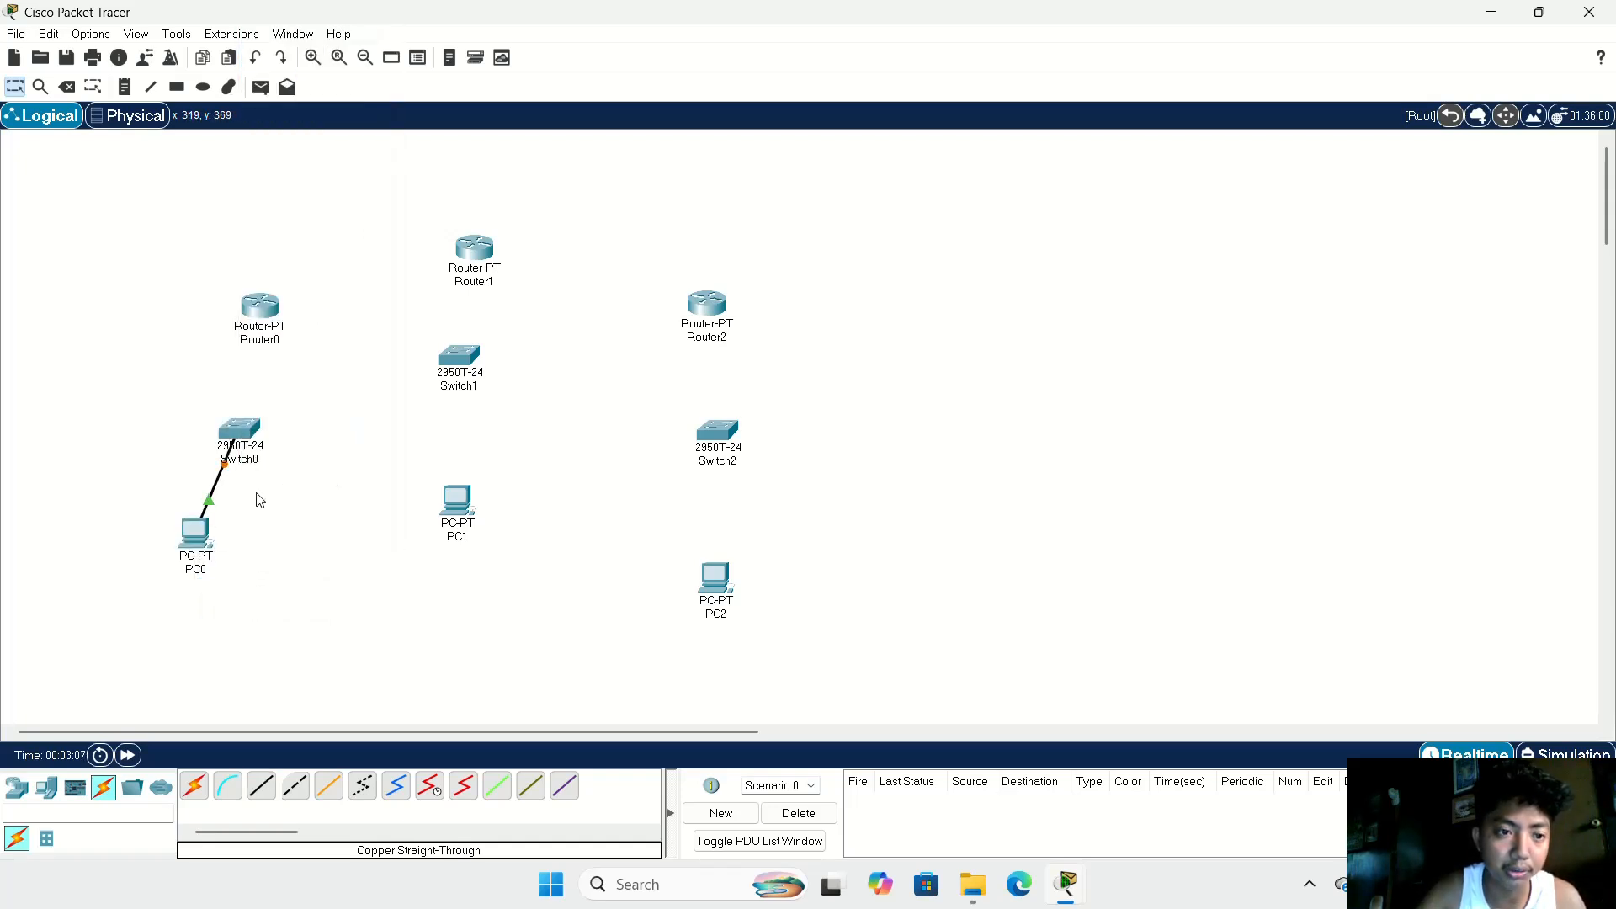
Step: Connect PC1 to Switch1 with a copper straight-through cable between FastEthernet ports
{"action": "left_click", "coordinate": [261, 785]}
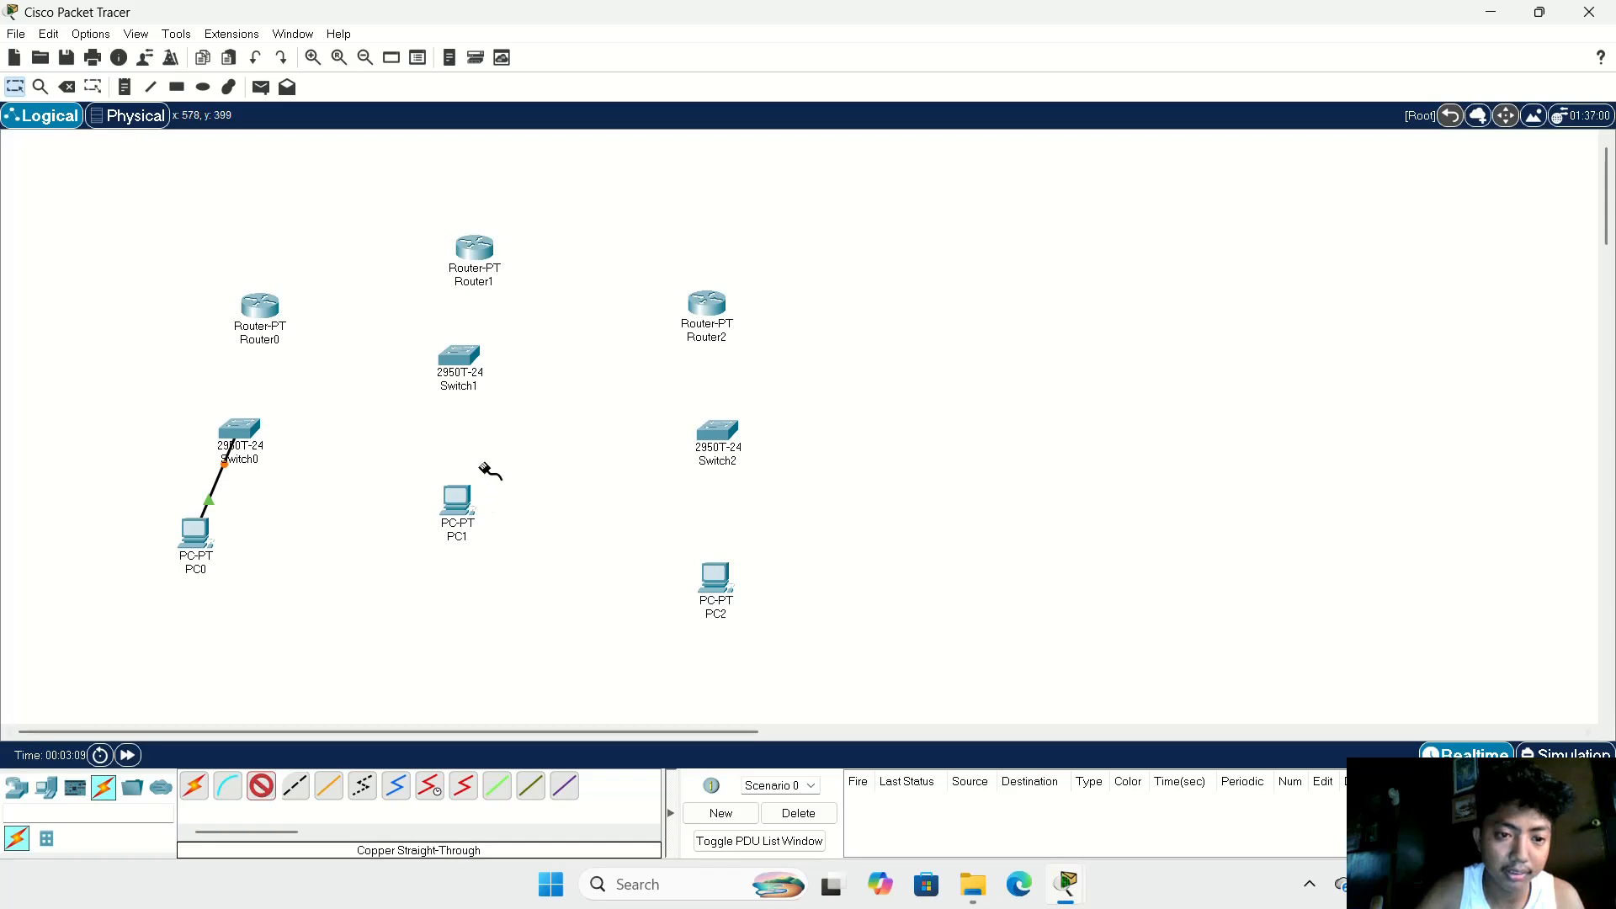
{"action": "left_click", "coordinate": [459, 502]}
{"action": "left_click", "coordinate": [515, 565]}
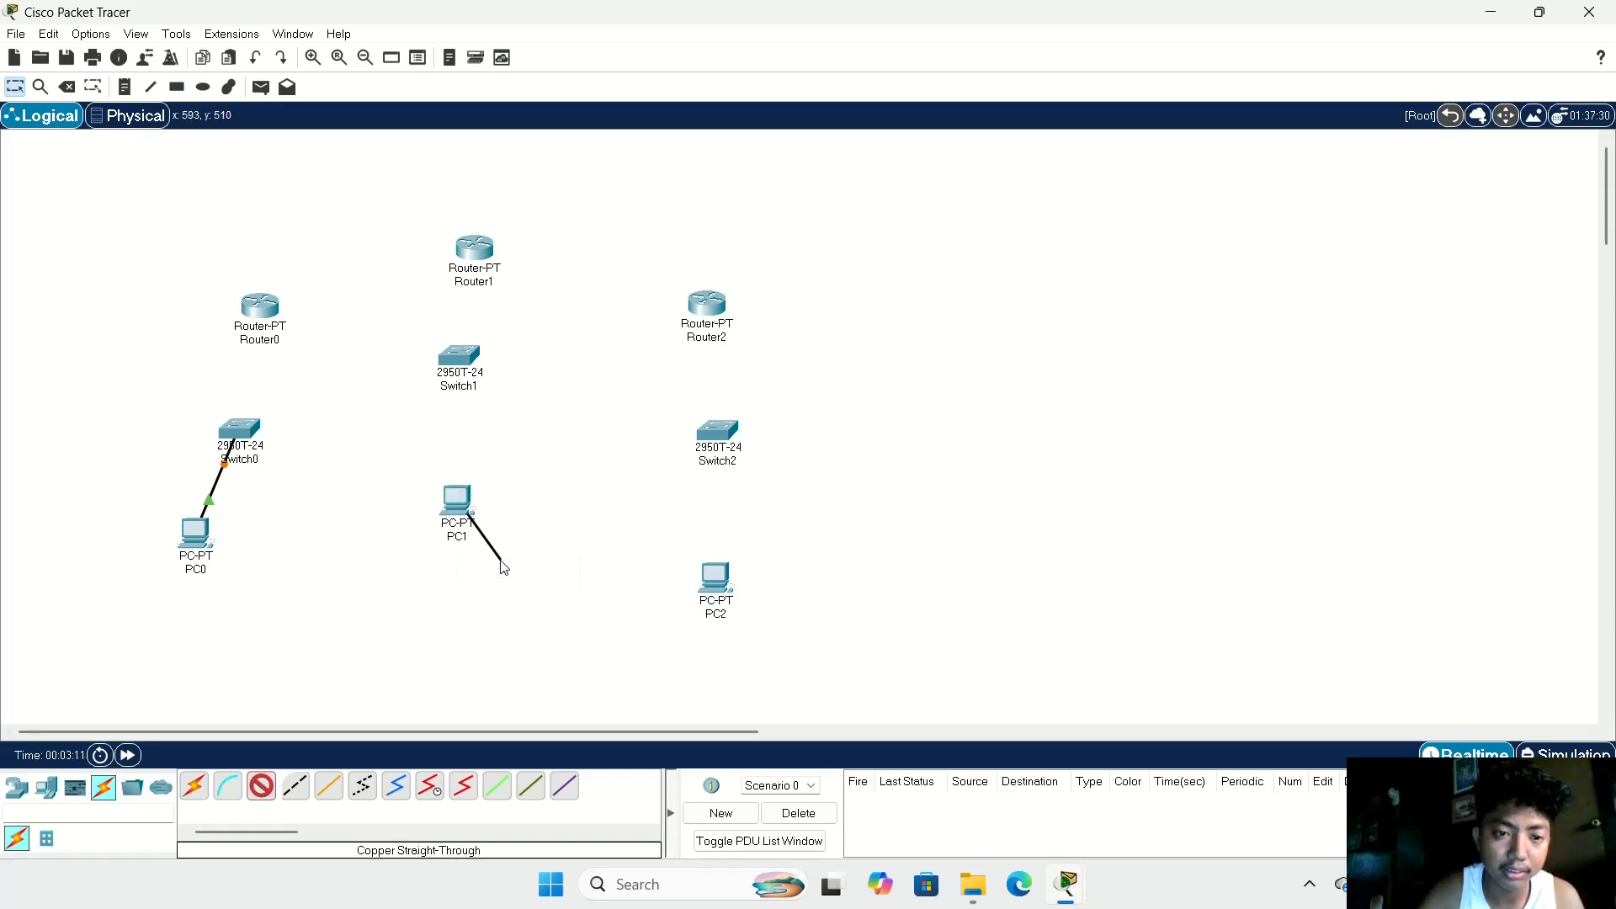
{"action": "left_click", "coordinate": [459, 360]}
{"action": "left_click", "coordinate": [521, 387]}
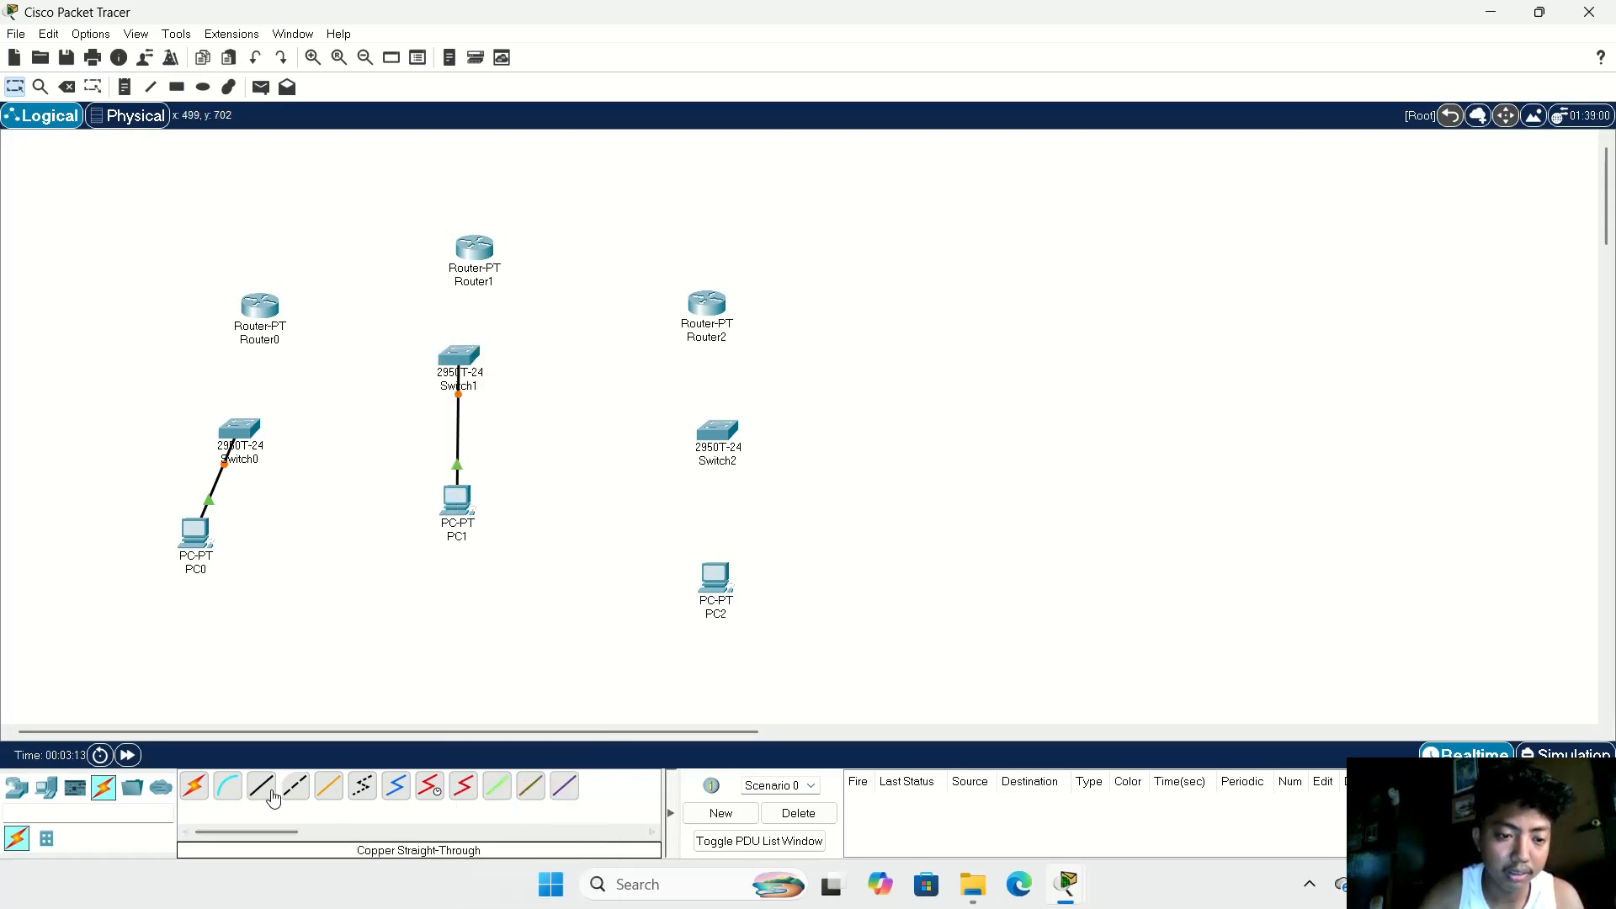
Step: Connect PC2 to Switch2's FastEthernet0/1 with a copper straight-through cable
{"action": "left_click", "coordinate": [709, 579]}
{"action": "left_click", "coordinate": [758, 651]}
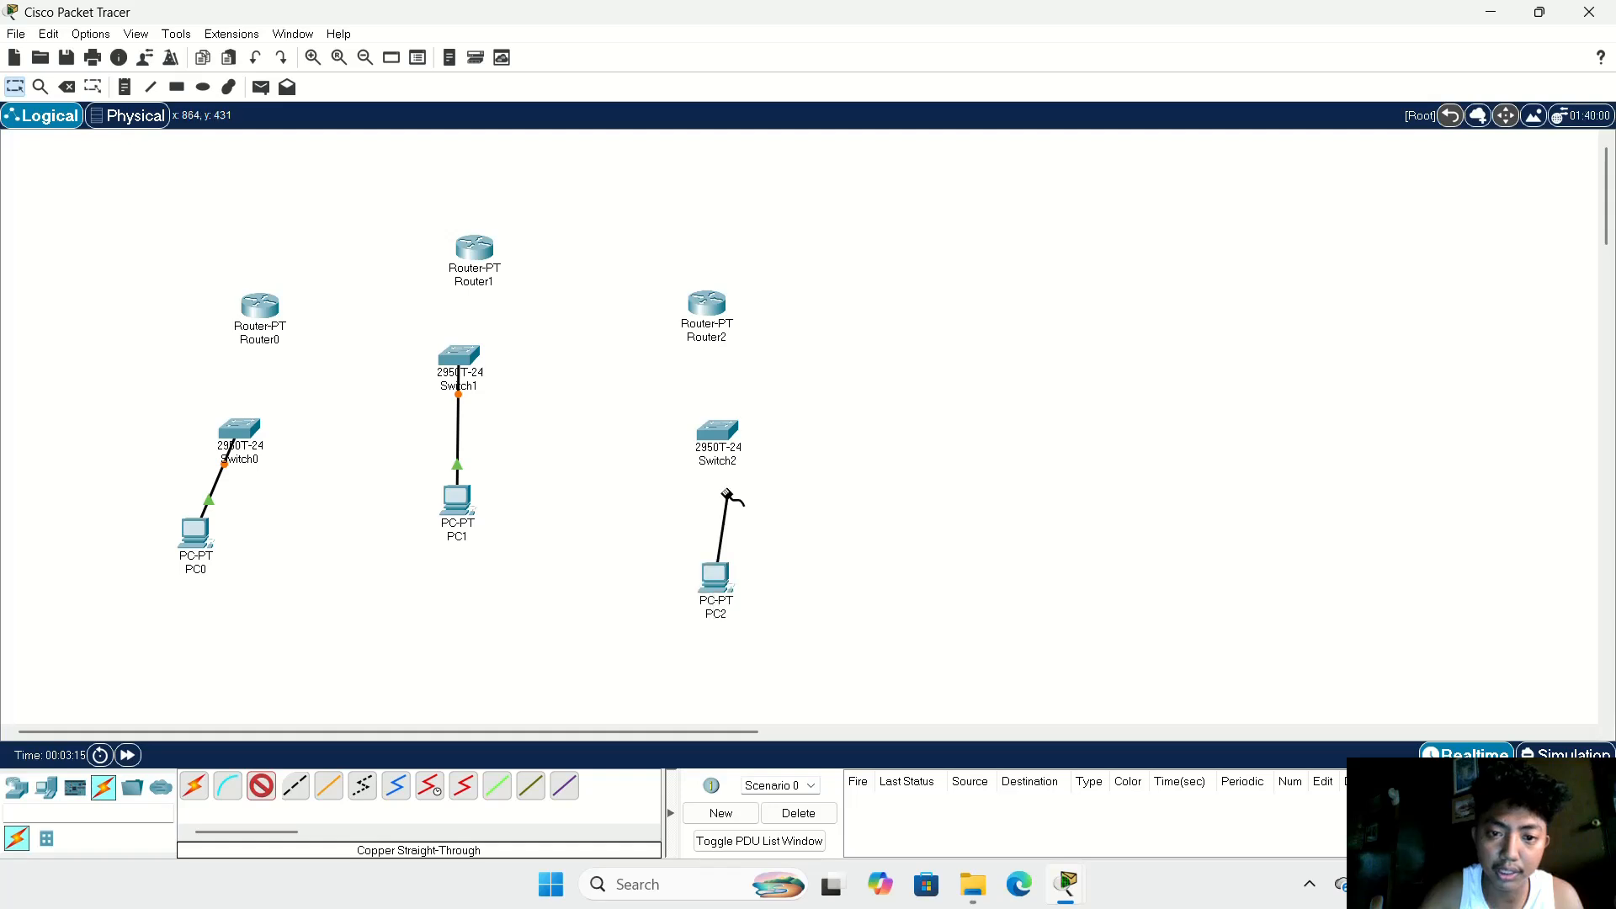
{"action": "left_click", "coordinate": [718, 434]}
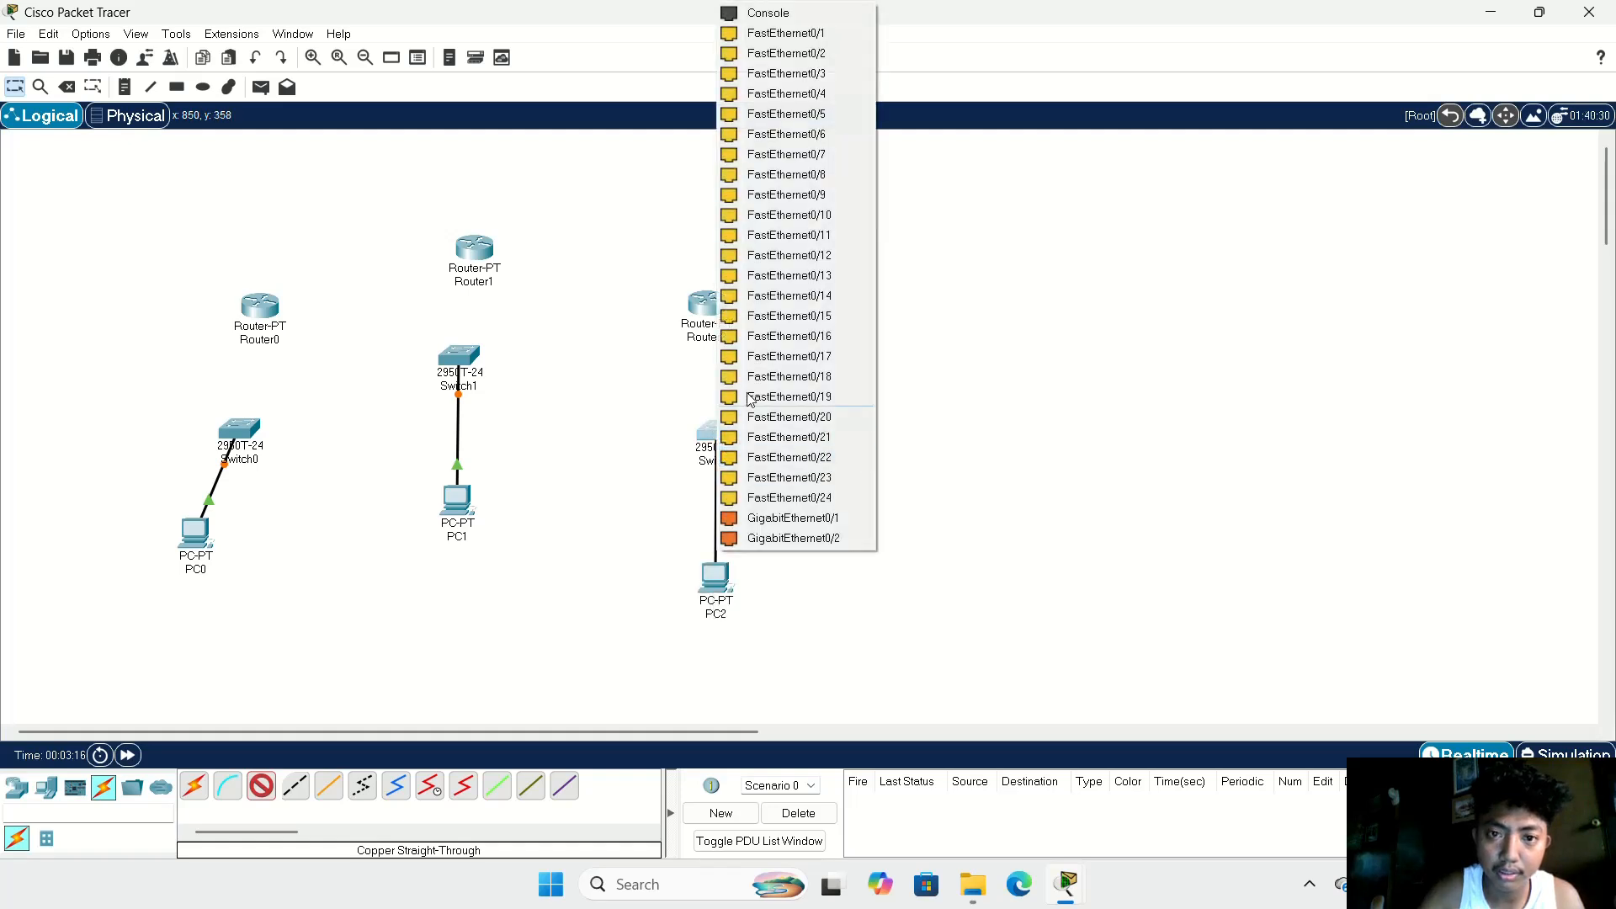
{"action": "left_click", "coordinate": [783, 33]}
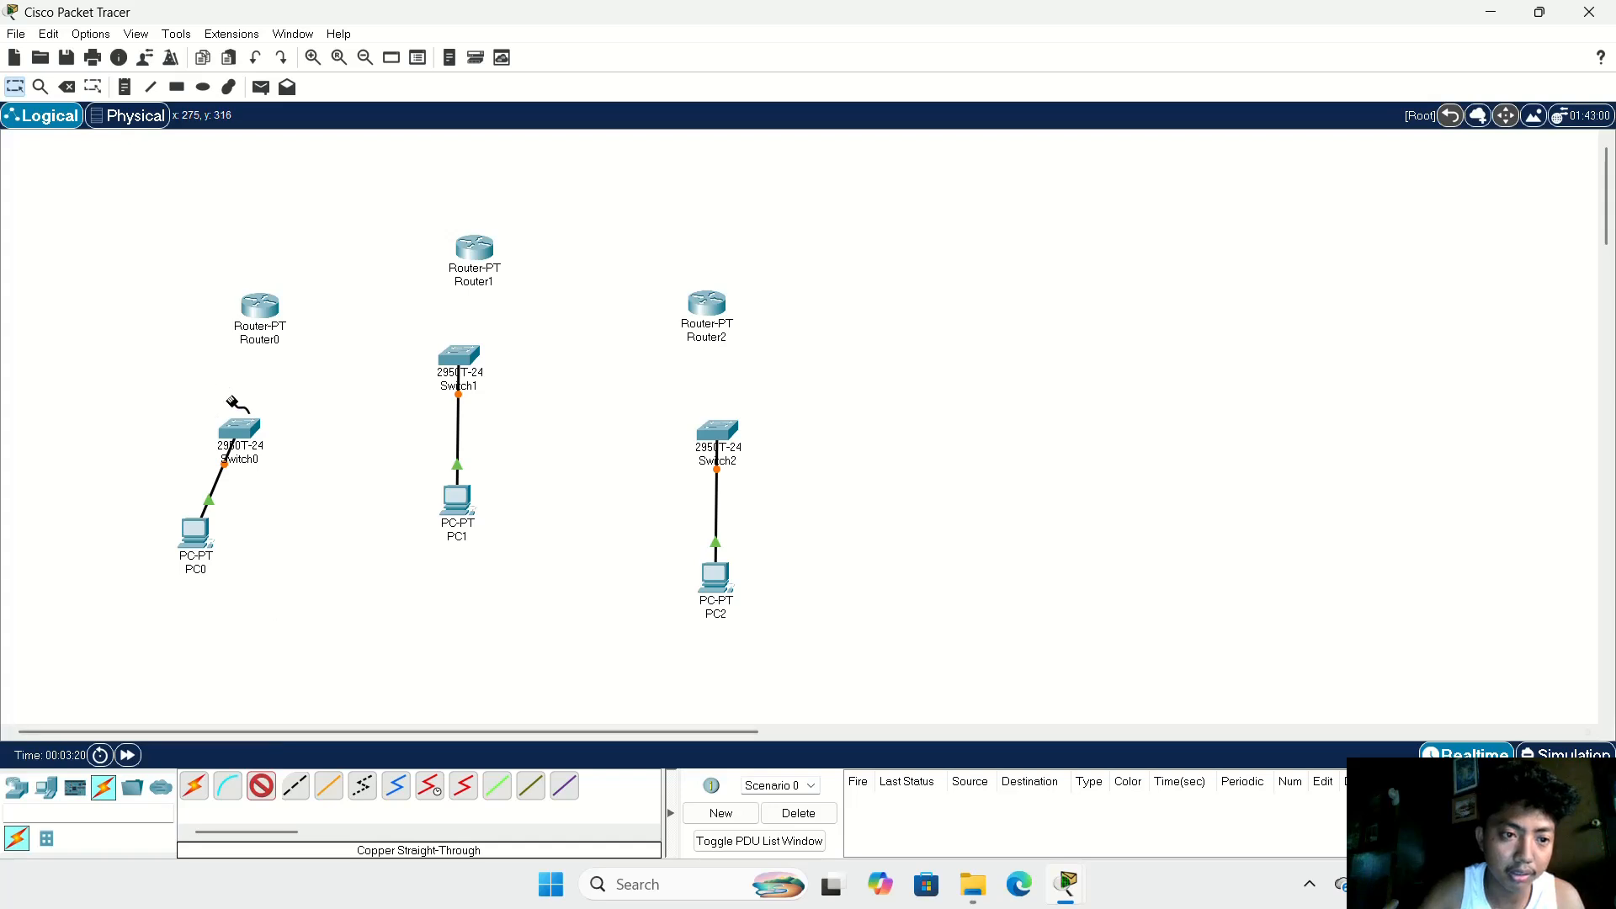
Step: Connect Switch0's FastEthernet0/2 to Router0's FastEthernet0/0 with a copper straight-through cable
{"action": "left_click", "coordinate": [240, 432]}
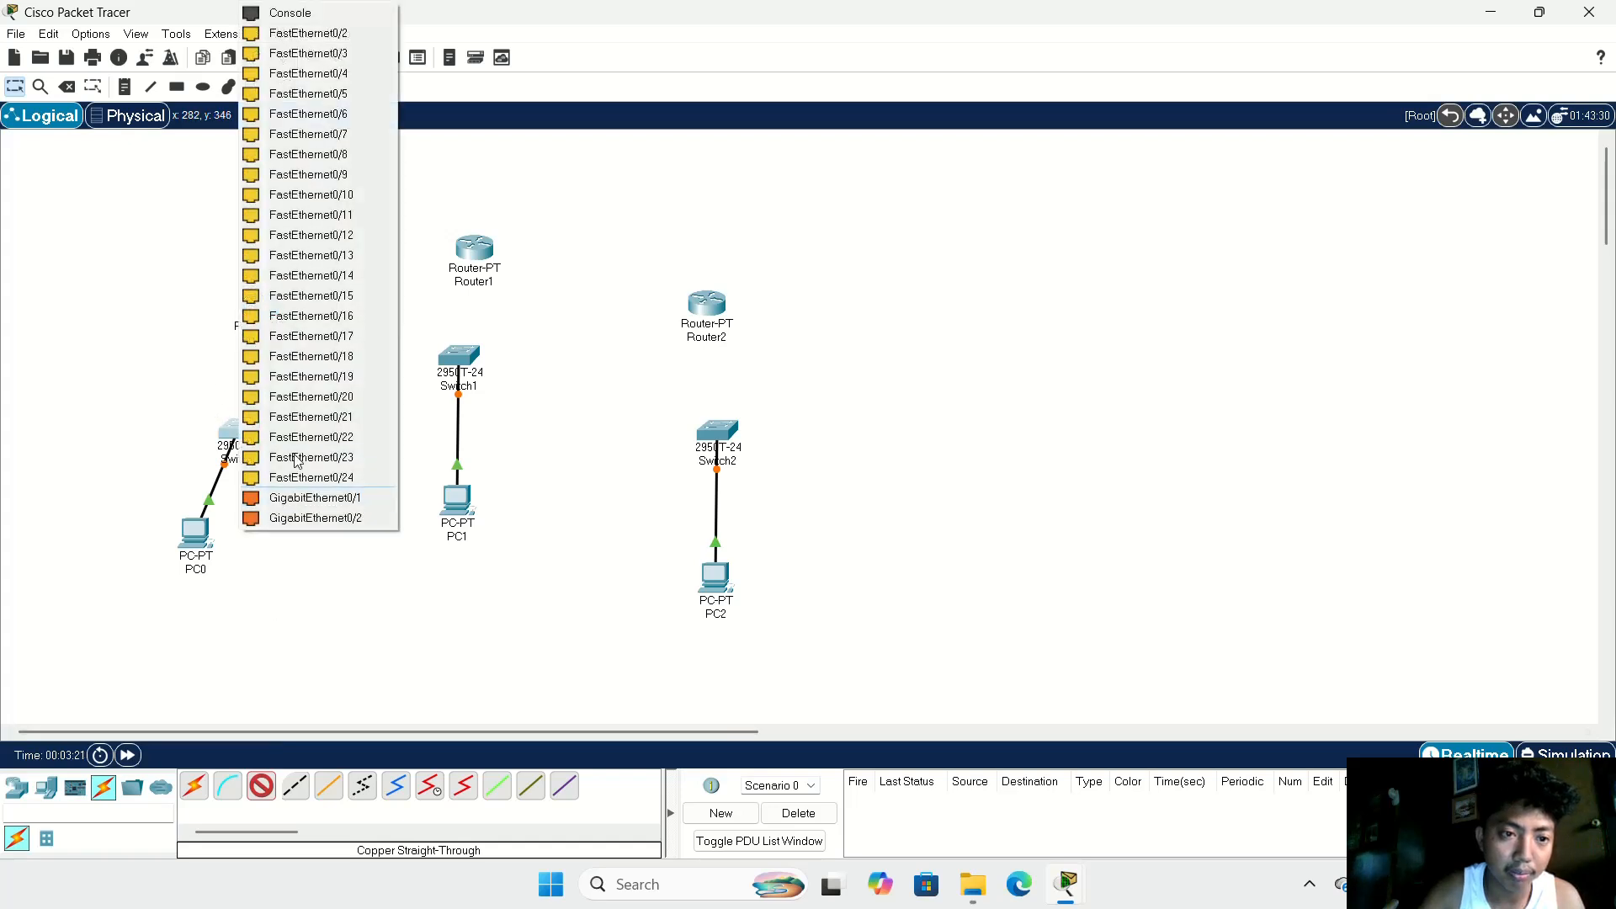
{"action": "left_click", "coordinate": [307, 33]}
{"action": "left_click", "coordinate": [252, 305]}
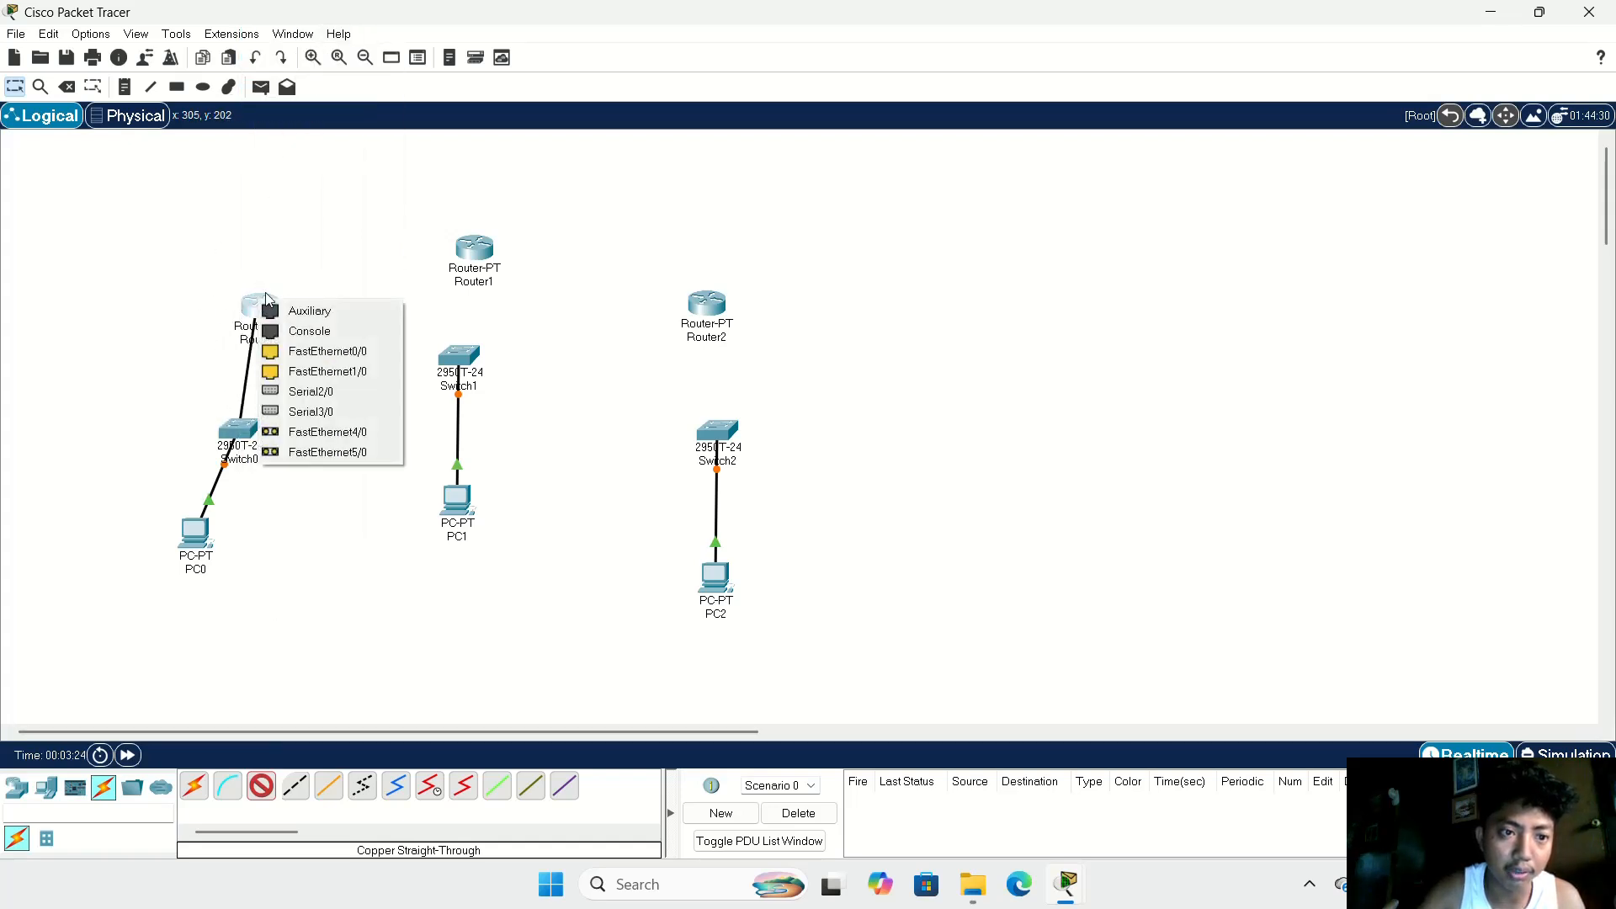
{"action": "left_click", "coordinate": [296, 348]}
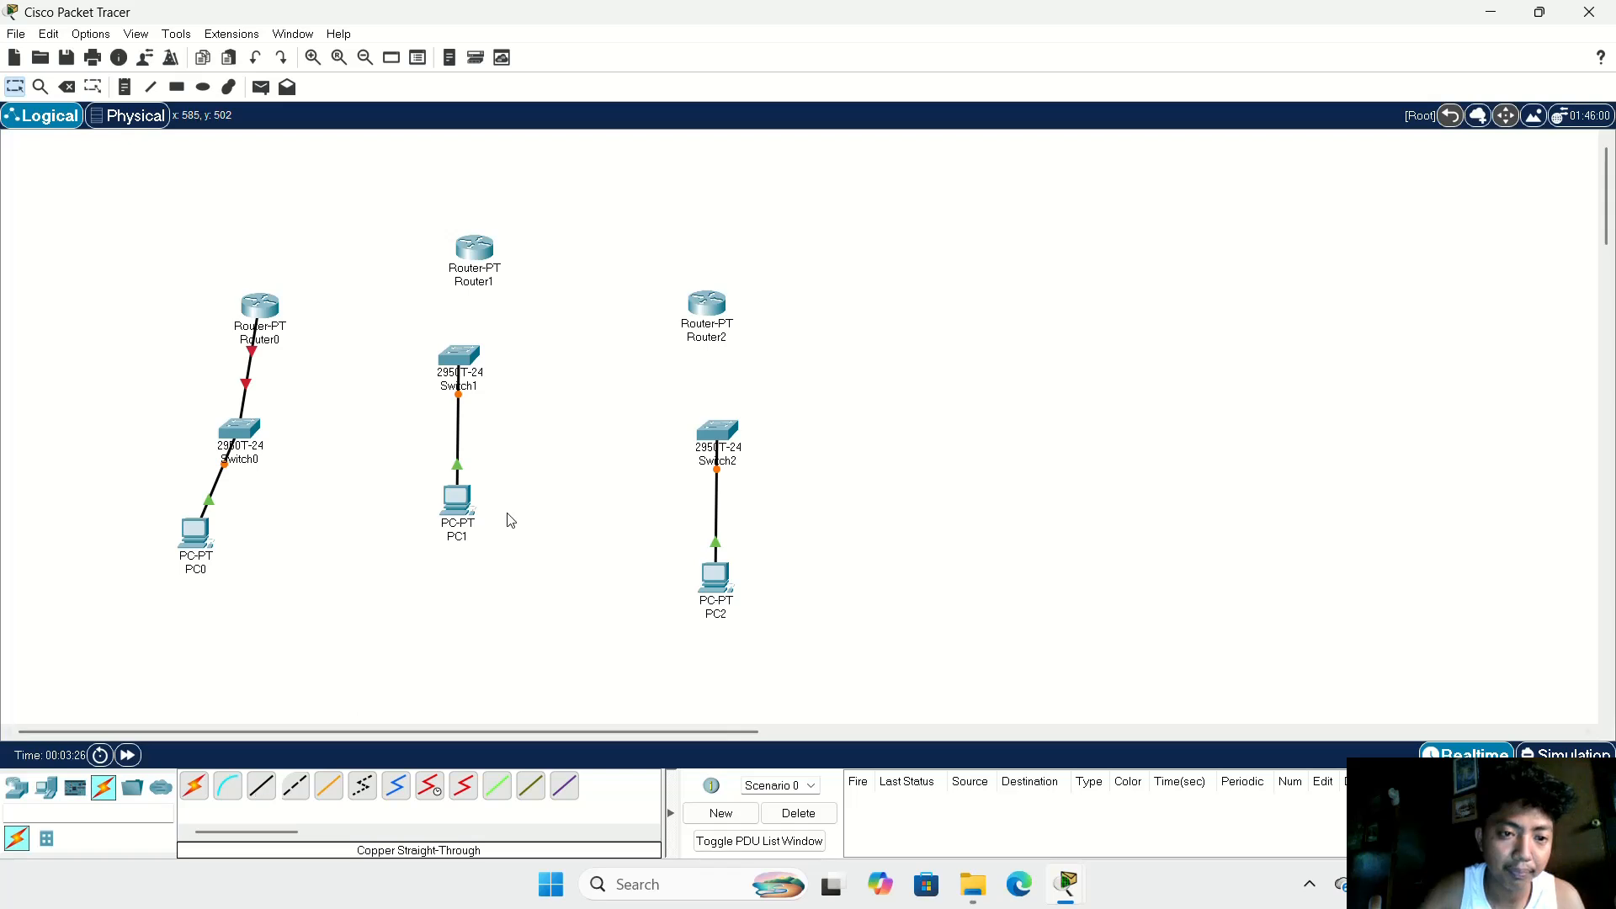
Step: Connect Switch1 to Router1's FastEthernet0/0 with a copper straight-through cable
{"action": "left_click", "coordinate": [261, 785]}
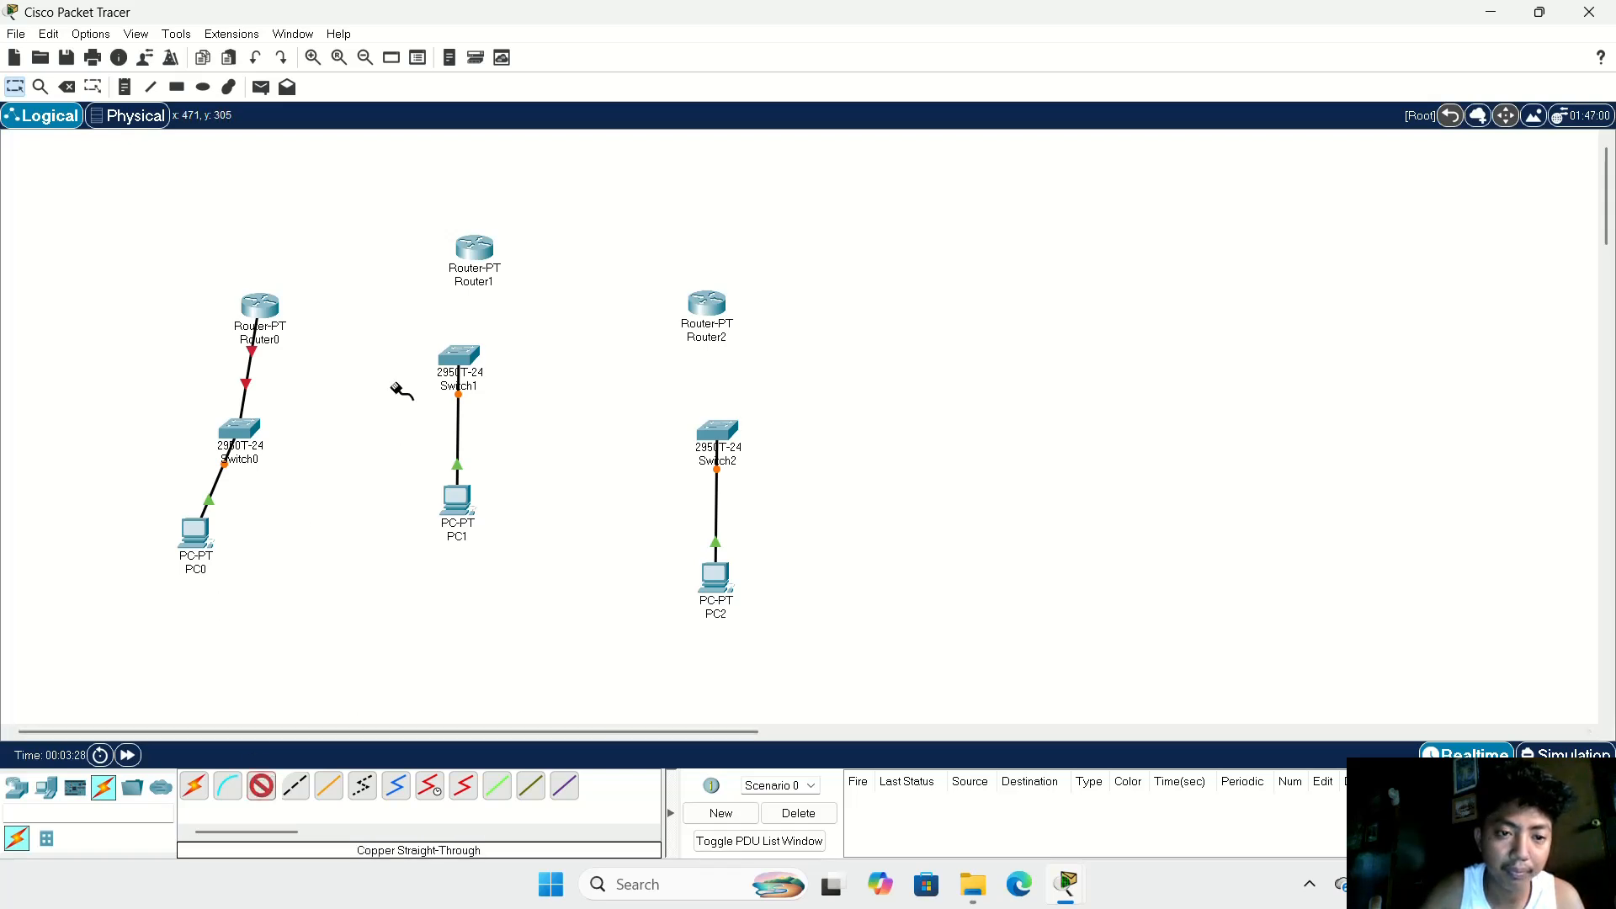
{"action": "left_click", "coordinate": [465, 358]}
{"action": "left_click", "coordinate": [477, 383]}
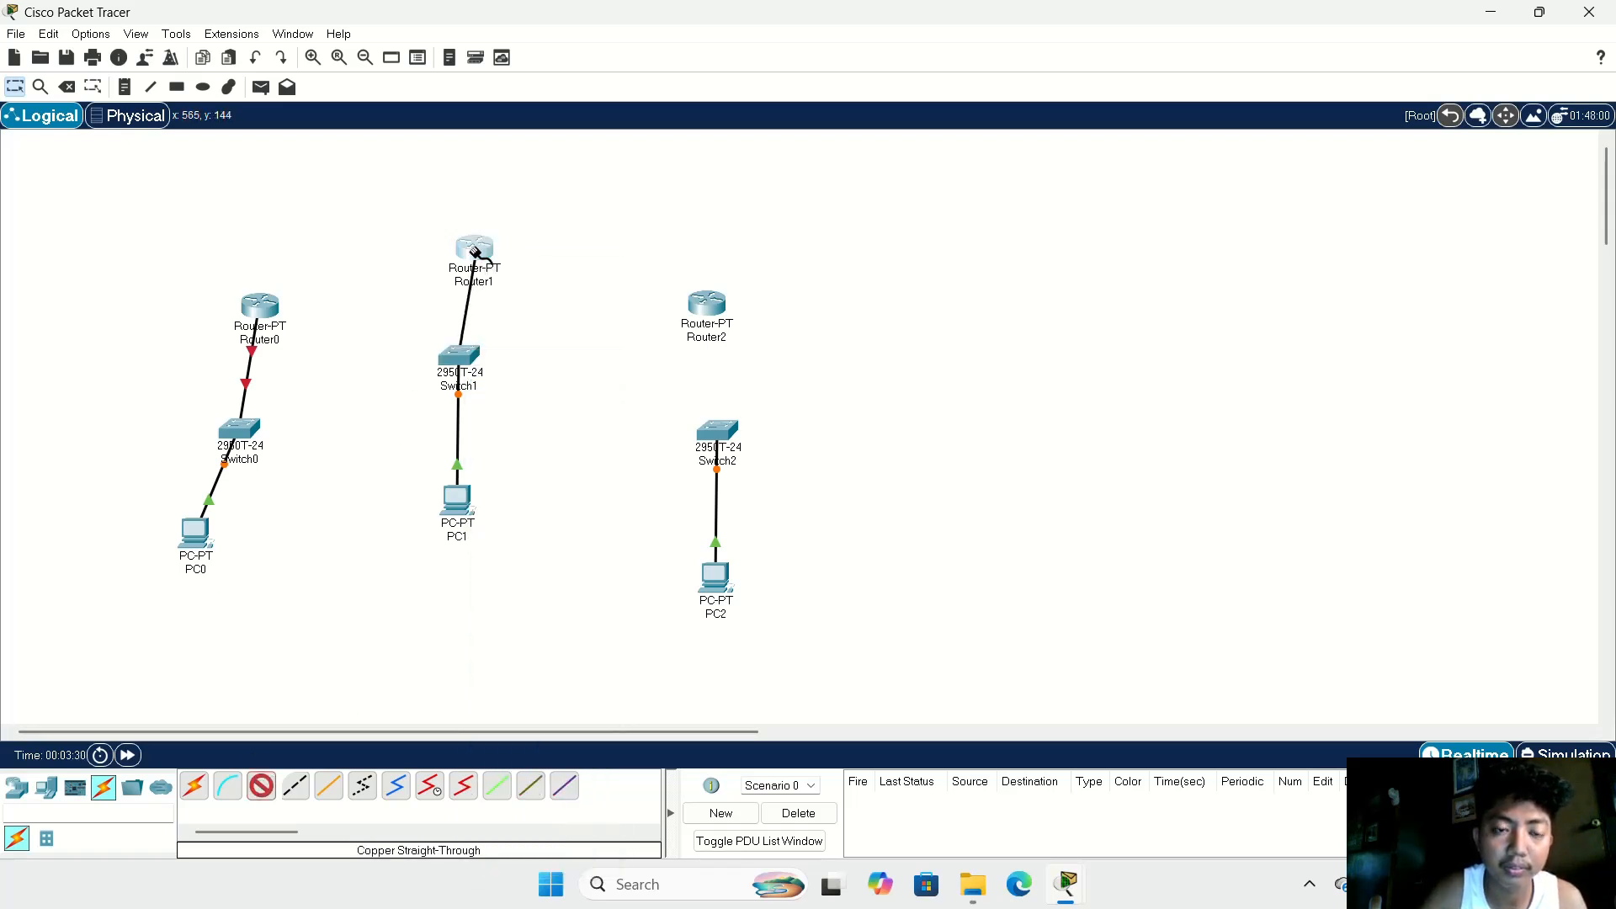
{"action": "left_click", "coordinate": [477, 251]}
{"action": "left_click", "coordinate": [532, 304]}
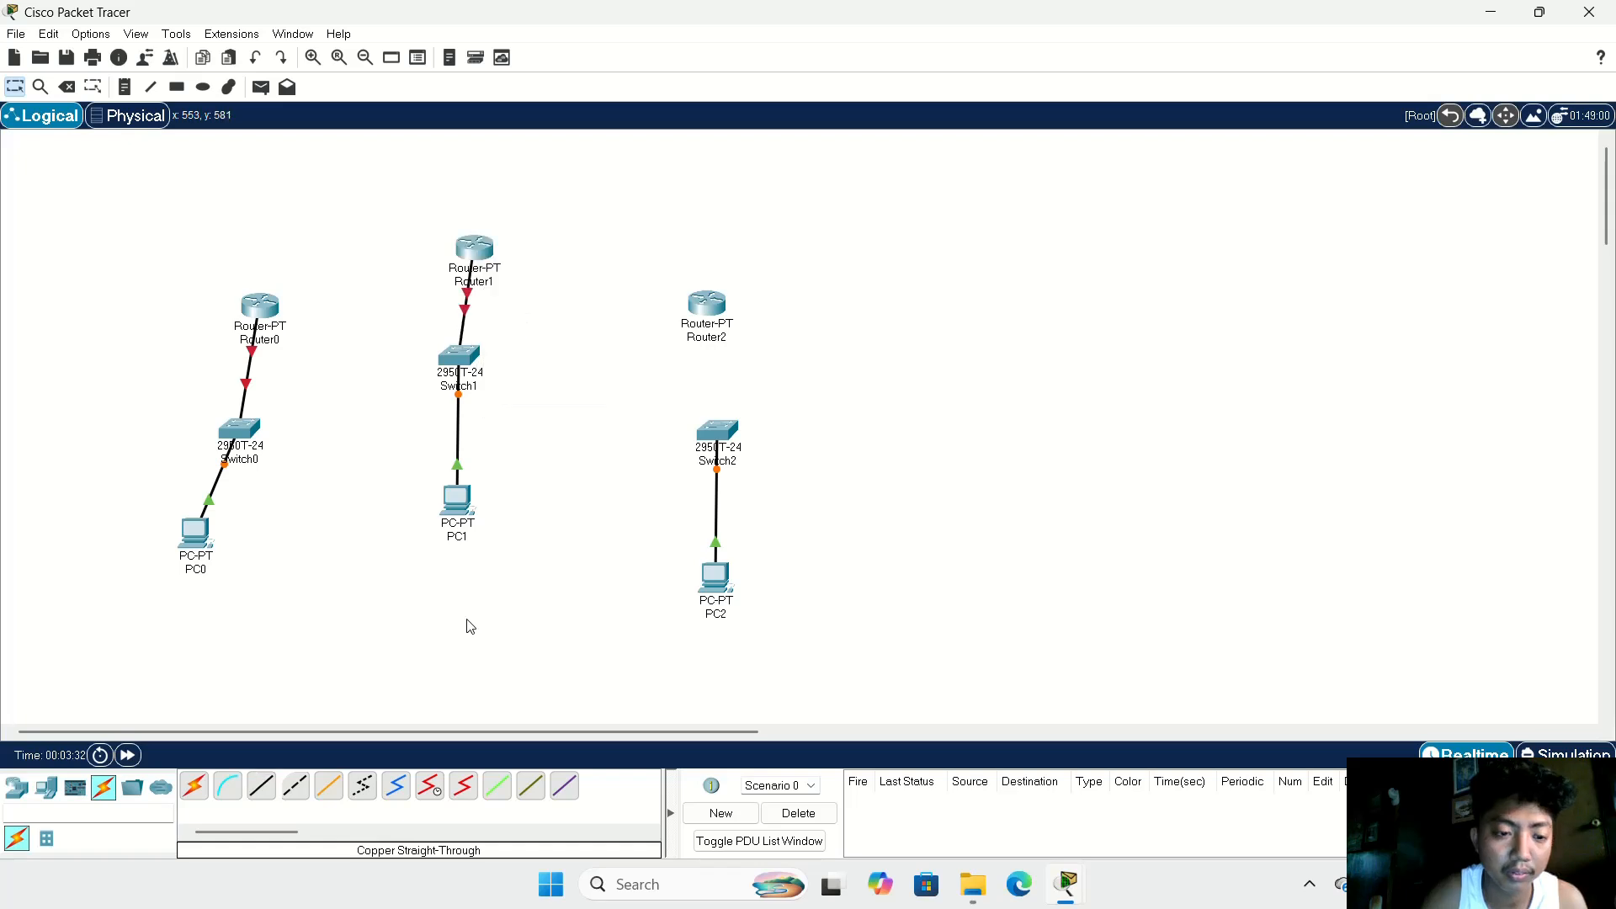
Step: Connect Switch2's FastEthernet0/2 to Router2's FastEthernet0/0 with a copper straight-through cable
{"action": "left_click", "coordinate": [285, 780]}
{"action": "left_click", "coordinate": [714, 440]}
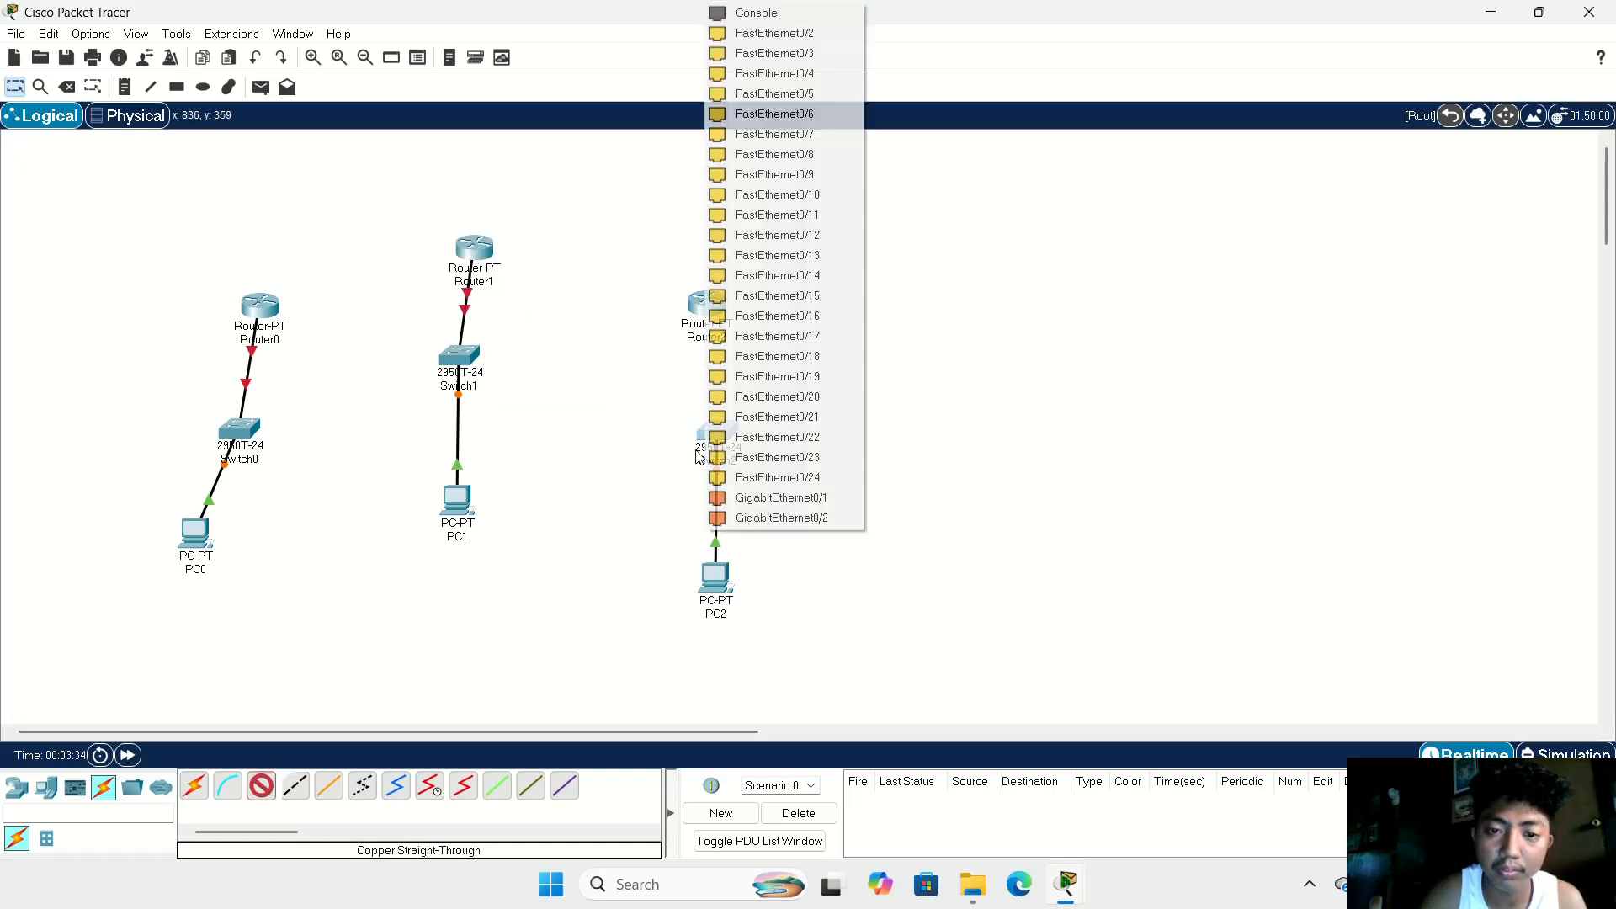
{"action": "left_click", "coordinate": [811, 33]}
{"action": "left_click", "coordinate": [712, 305]}
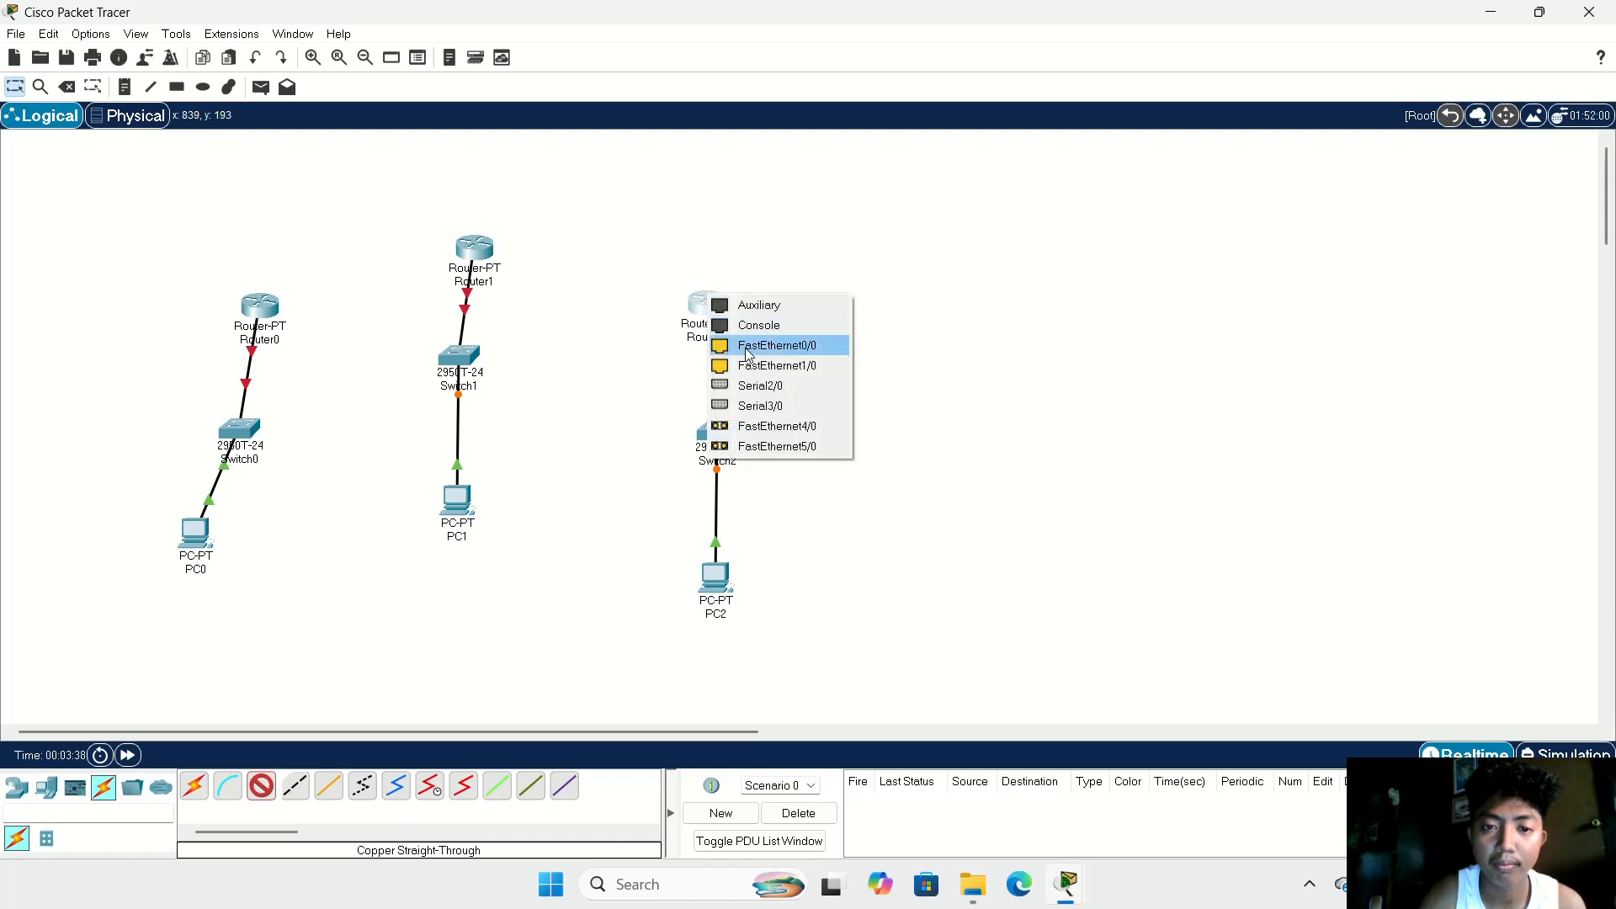
{"action": "left_click", "coordinate": [788, 357]}
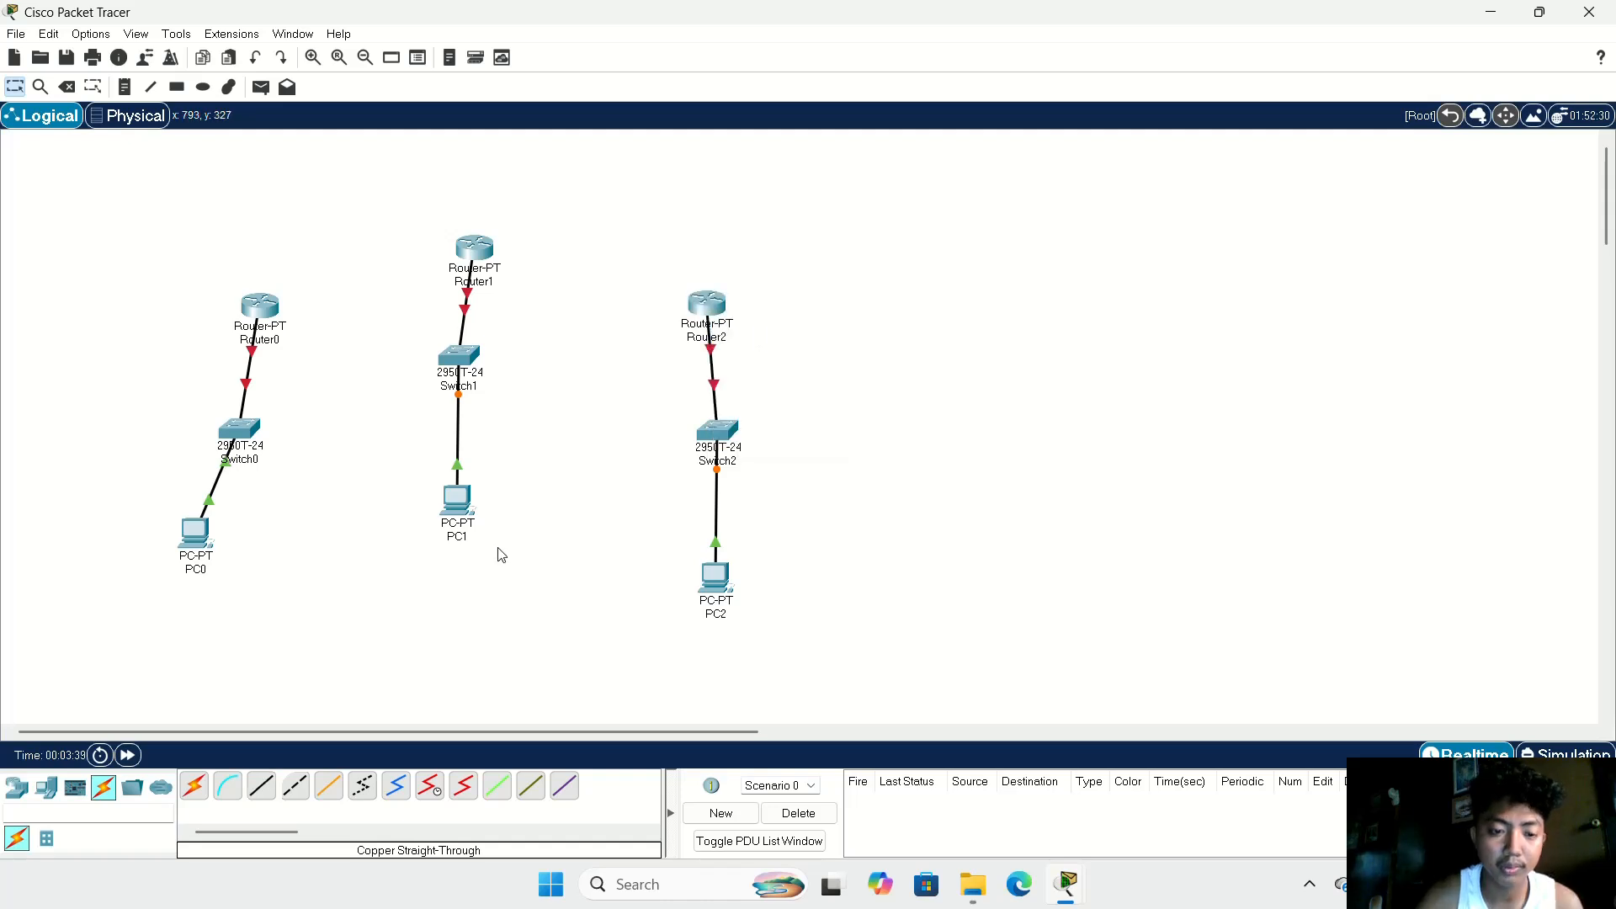
Step: Link Router0's Serial2/0 to Router1's Serial2/0 with a Serial DCE cable
{"action": "left_click", "coordinate": [429, 786]}
{"action": "left_click", "coordinate": [265, 297]}
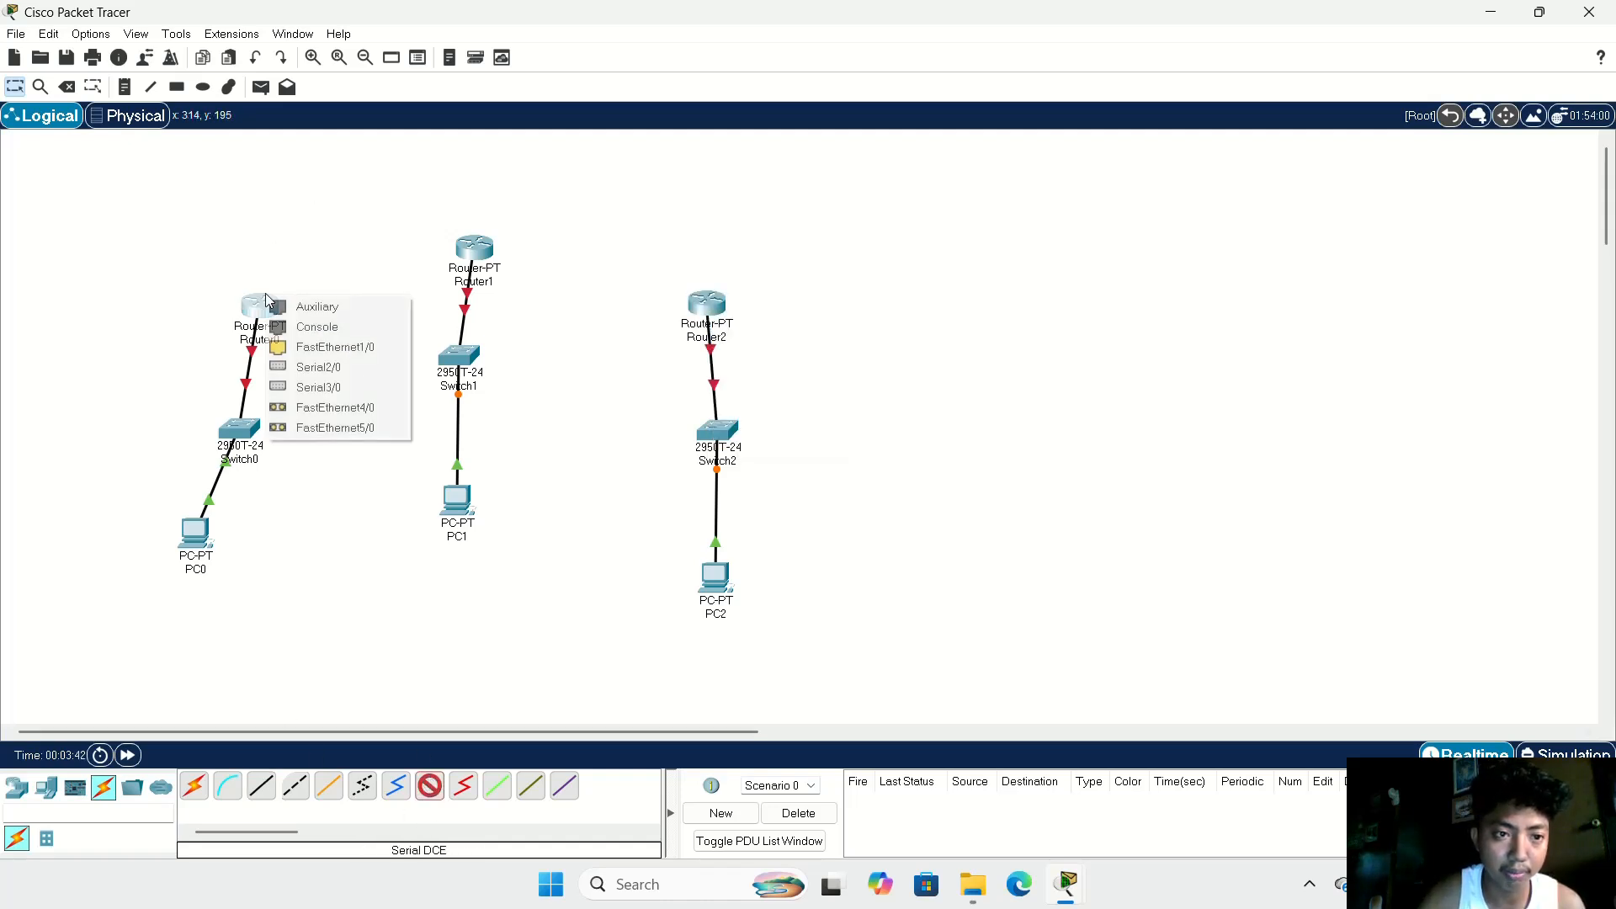
{"action": "left_click", "coordinate": [329, 367]}
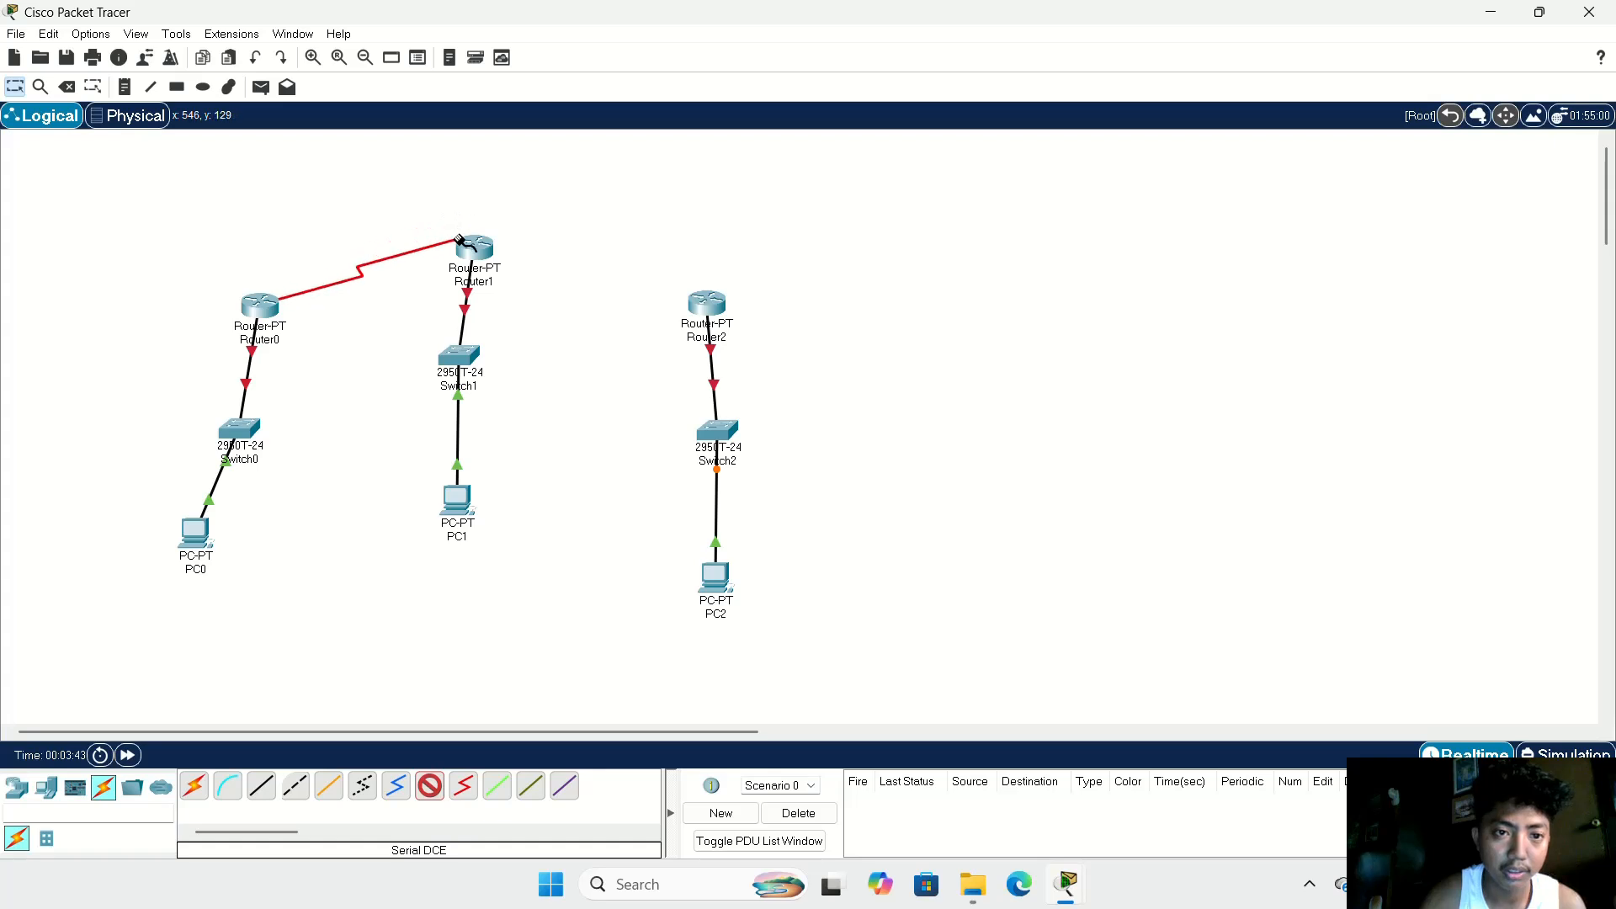
{"action": "left_click", "coordinate": [472, 247]}
{"action": "left_click", "coordinate": [497, 312]}
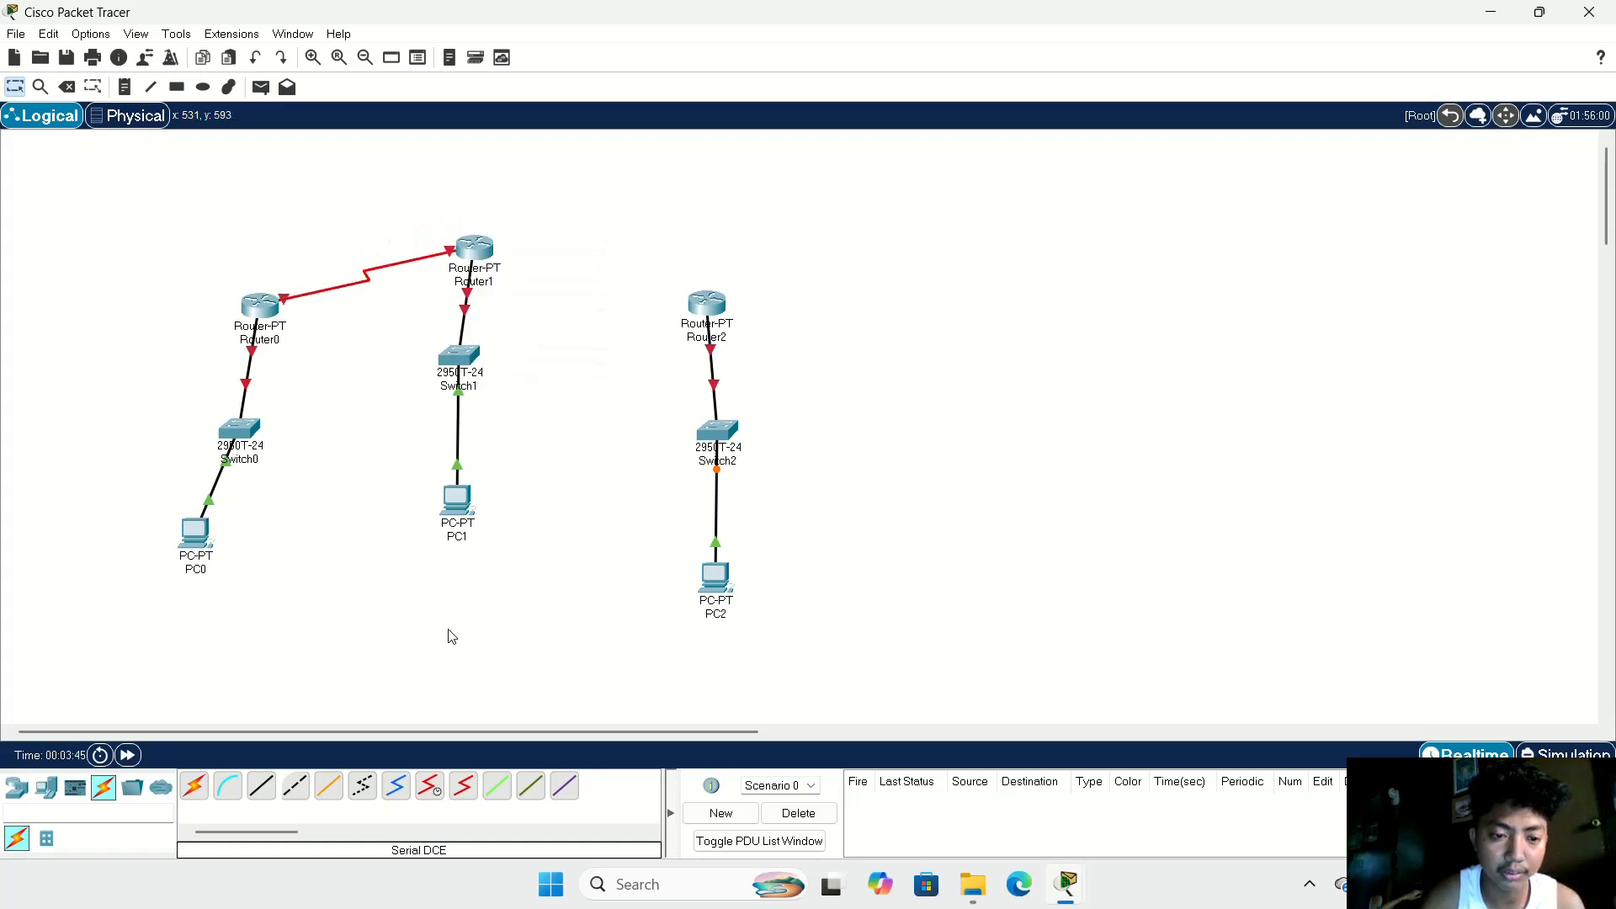
Step: Link Router1's Serial3/0 to Router2's Serial2/0 with a Serial DCE cable
{"action": "left_click", "coordinate": [430, 785]}
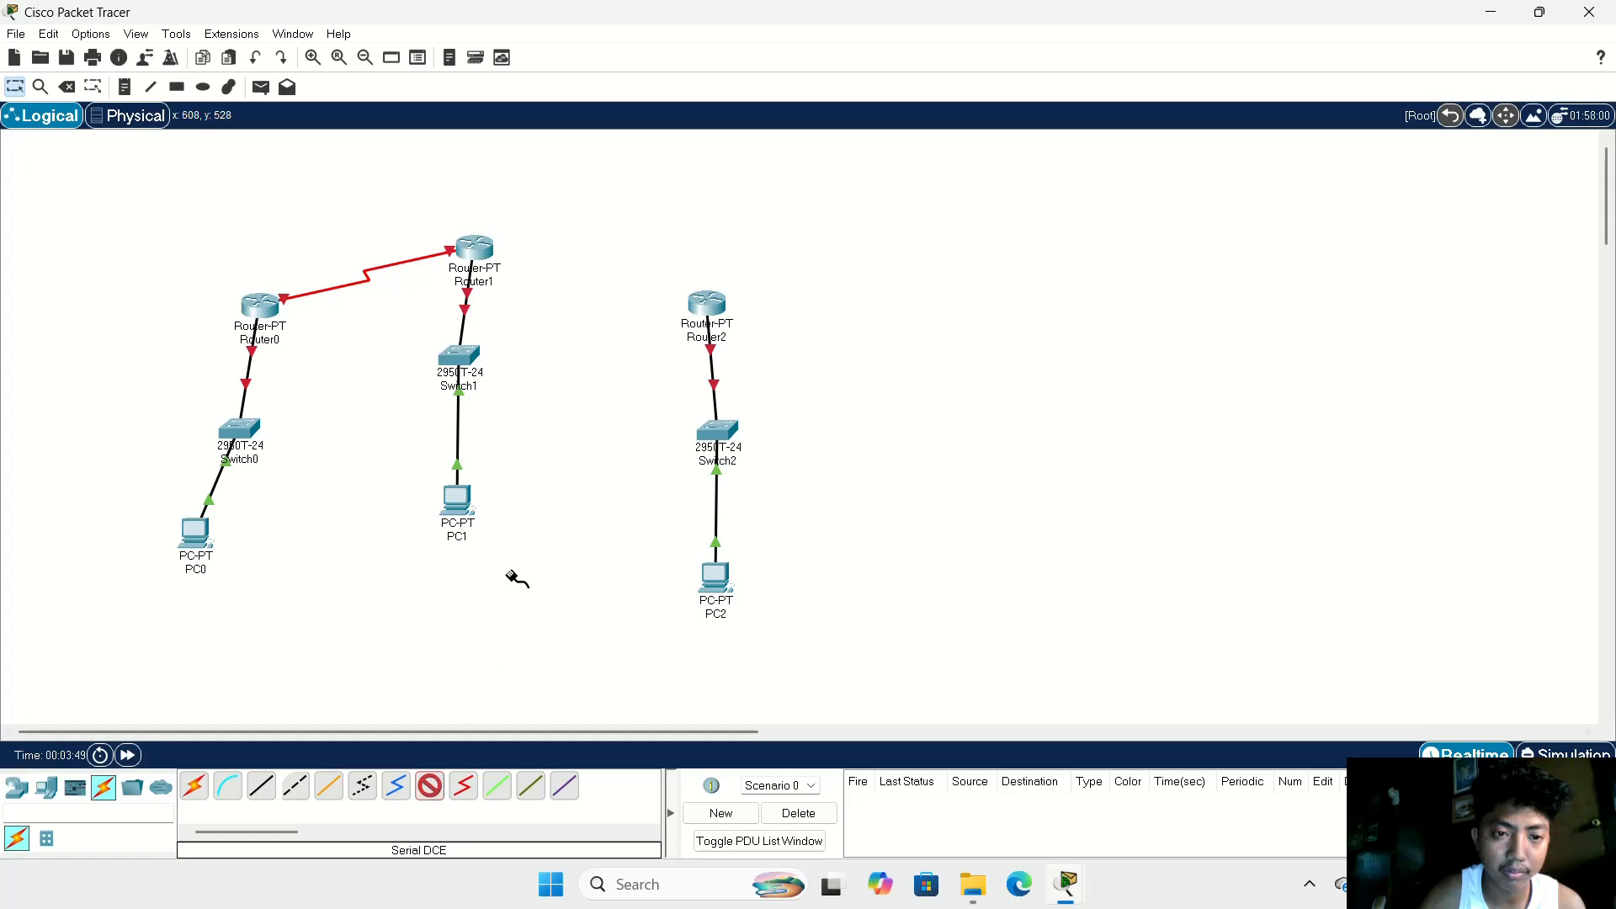
{"action": "left_click", "coordinate": [471, 250]}
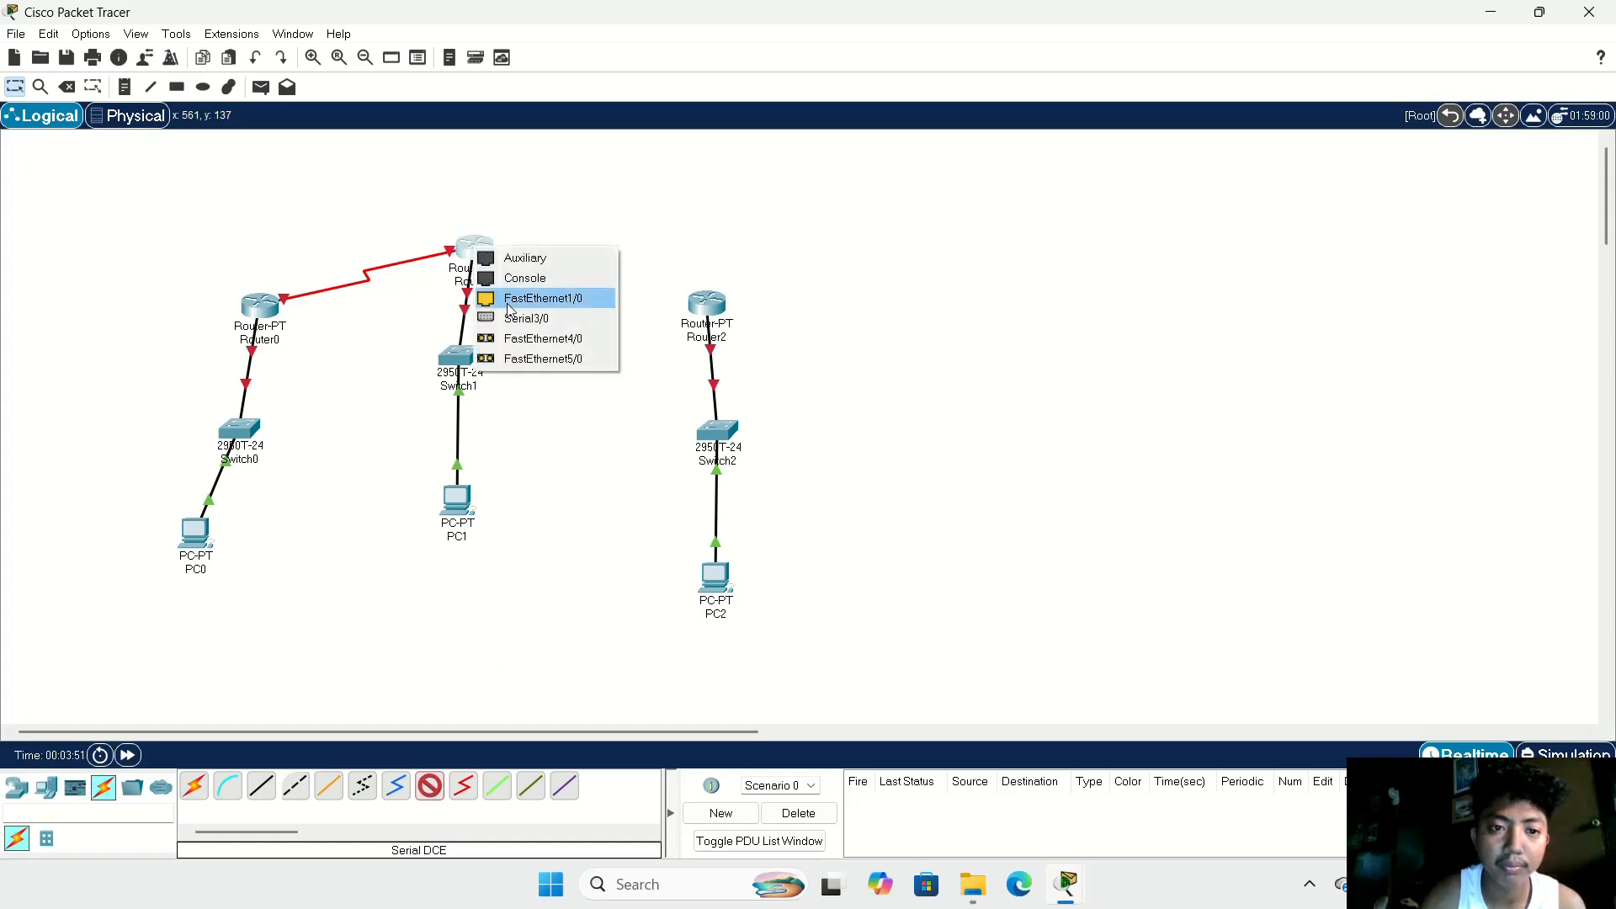
{"action": "left_click", "coordinate": [514, 296]}
{"action": "left_click", "coordinate": [707, 304]}
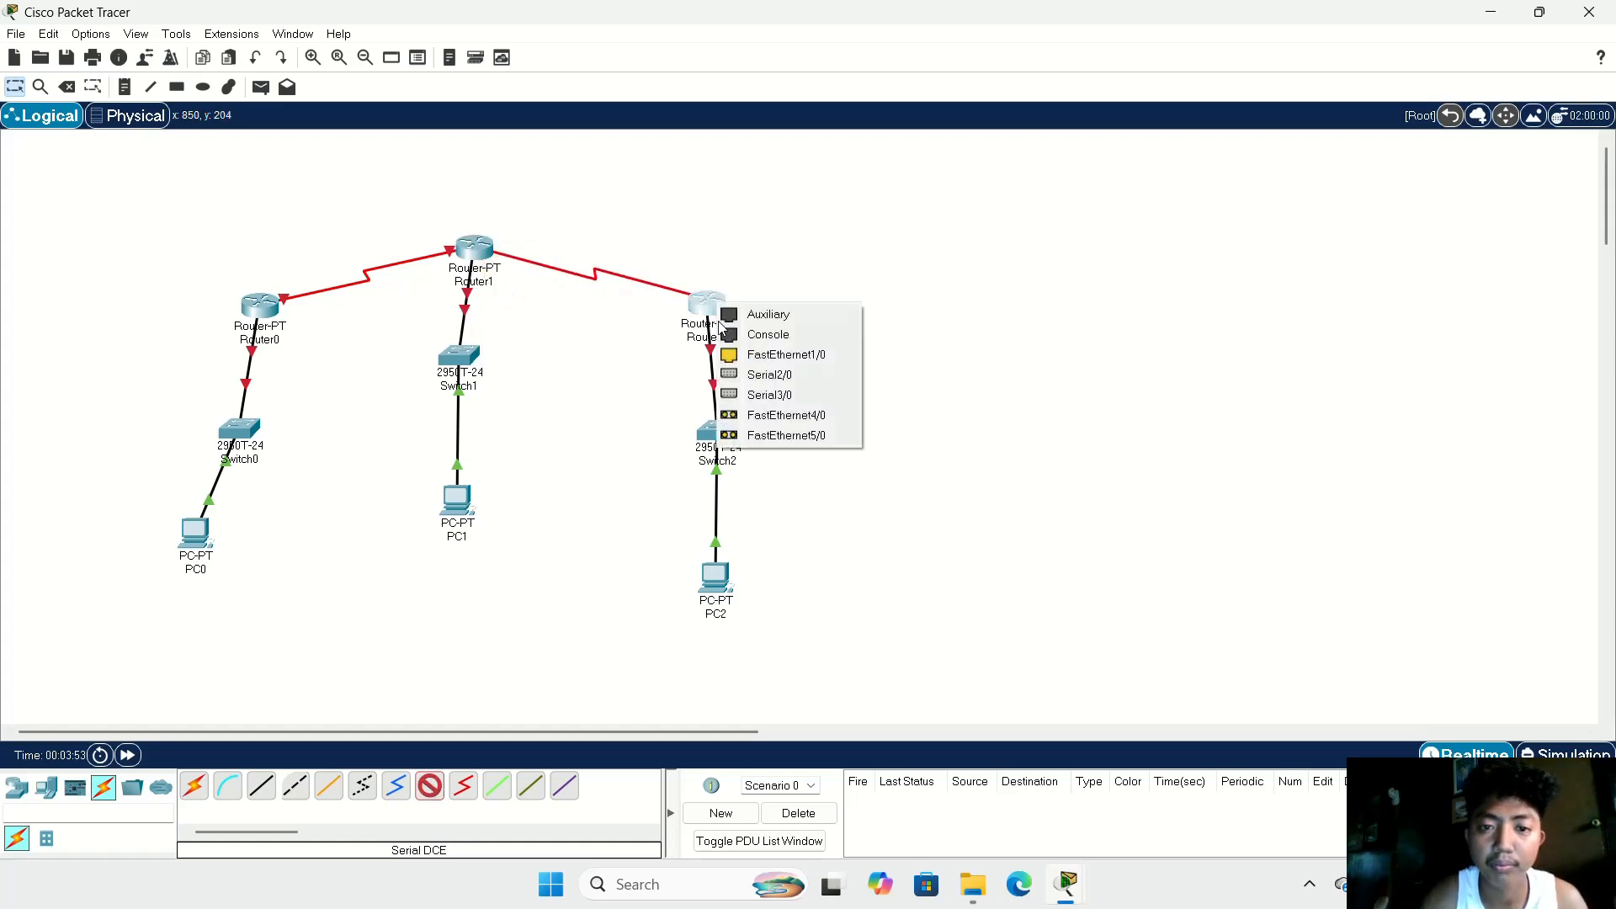
{"action": "left_click", "coordinate": [769, 377]}
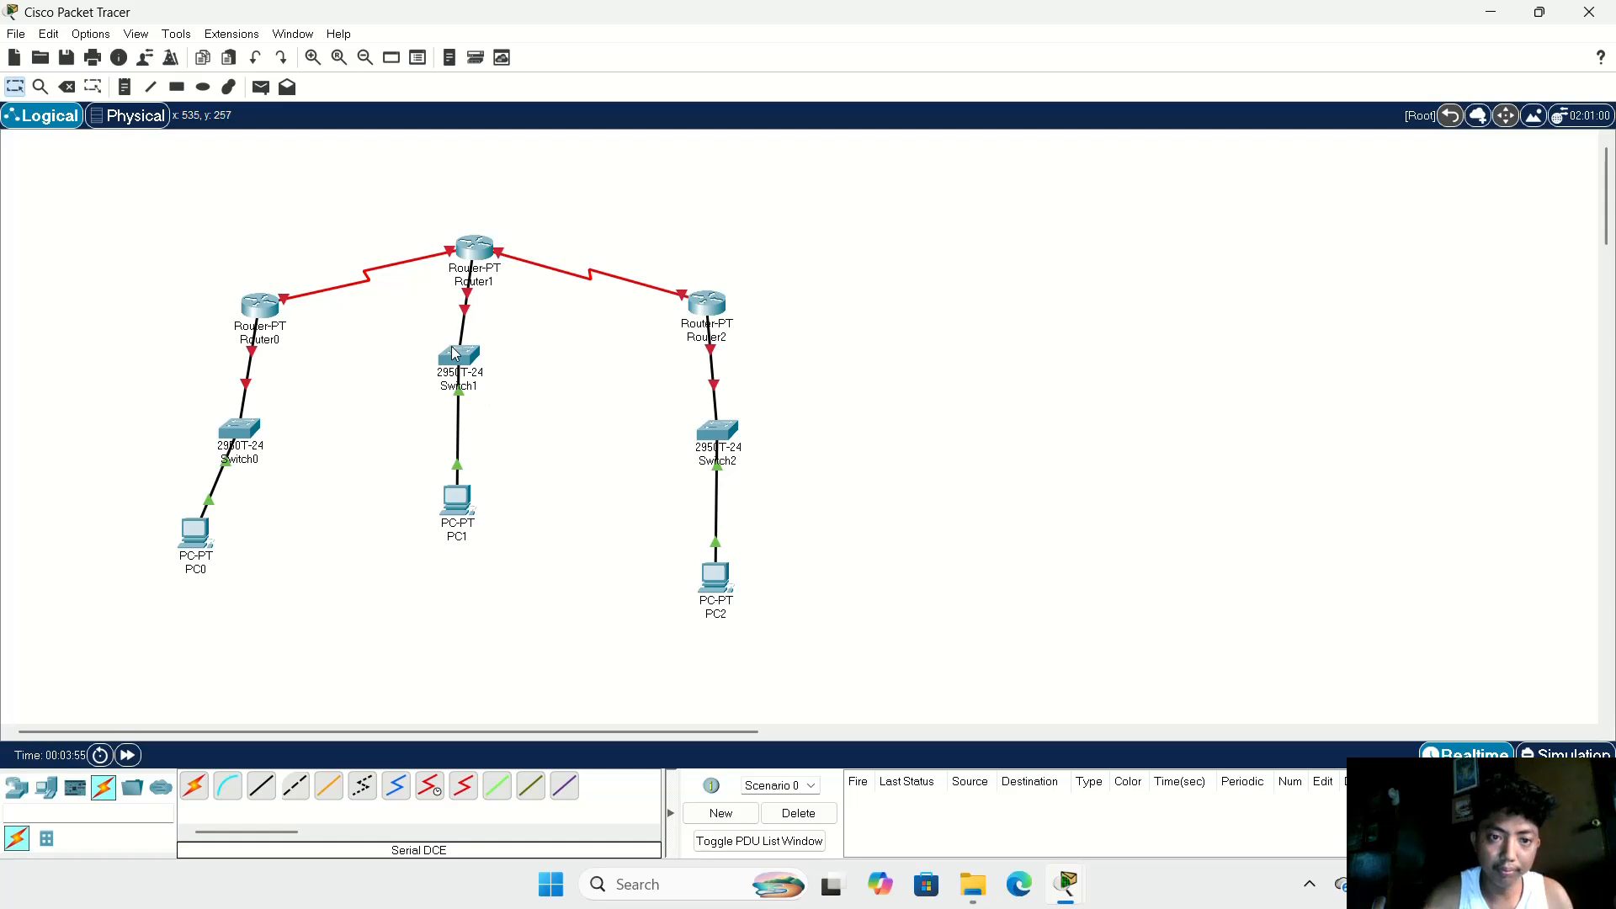
Step: Shift Switch1 and PC1 slightly so they line up below Router1
{"action": "left_click_drag", "start_coordinate": [455, 353], "coordinate": [479, 375]}
{"action": "left_click_drag", "start_coordinate": [464, 513], "coordinate": [484, 524]}
Step: Give PC0 the static IPv4 address 10.0.0.2 with subnet mask 255.0.0.0
{"action": "double_click", "coordinate": [195, 535]}
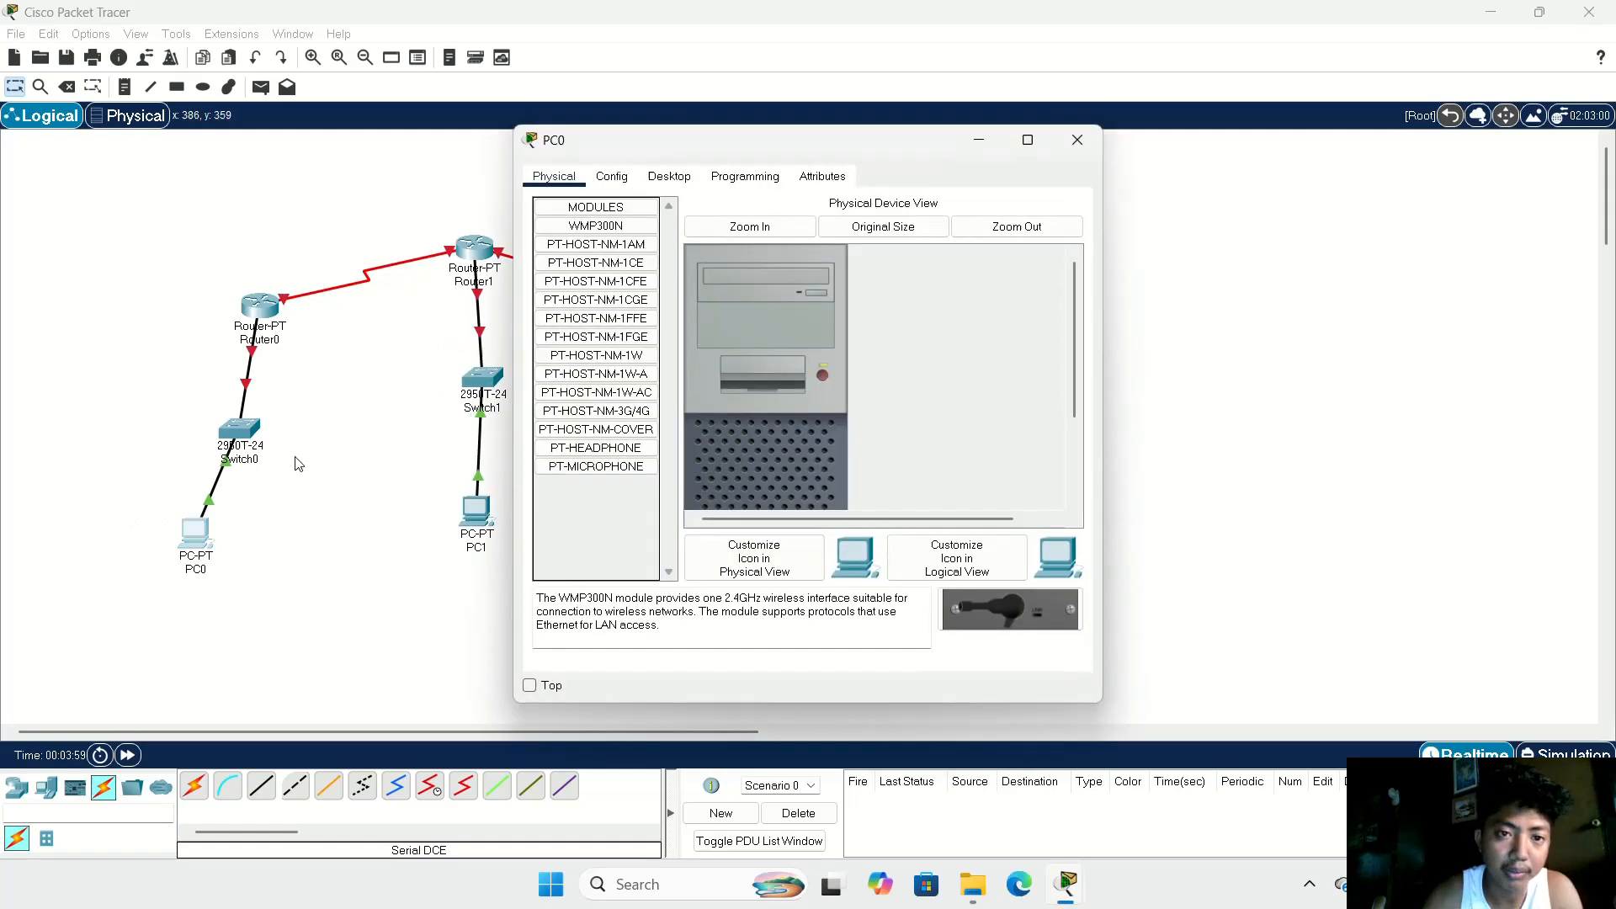
{"action": "left_click", "coordinate": [612, 177]}
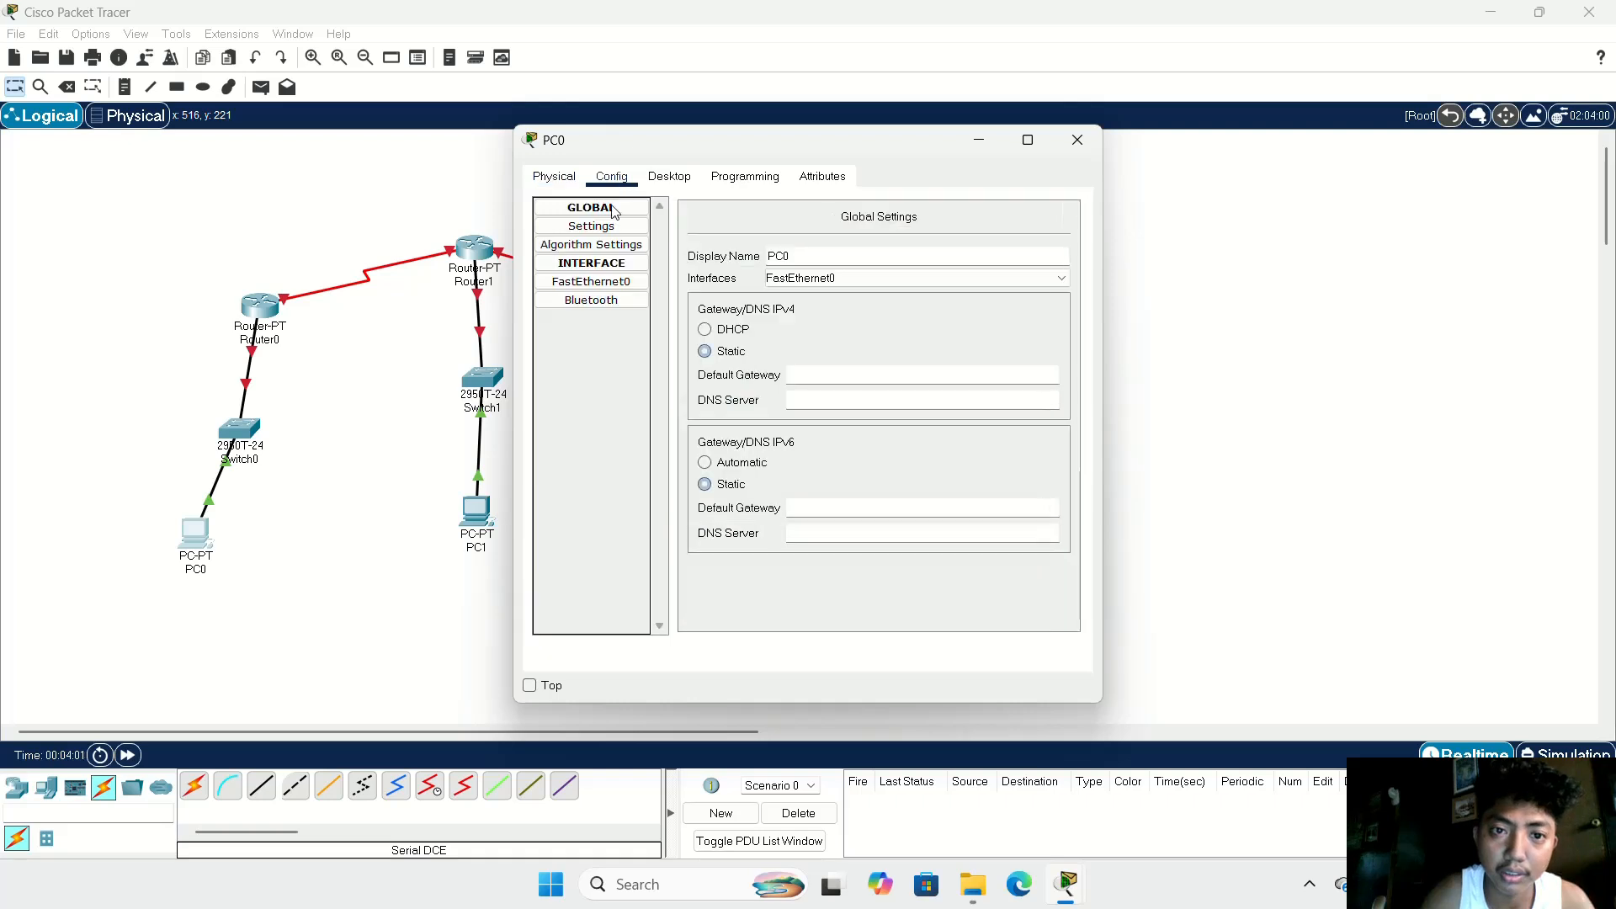
{"action": "left_click", "coordinate": [669, 176]}
{"action": "left_click", "coordinate": [581, 241]}
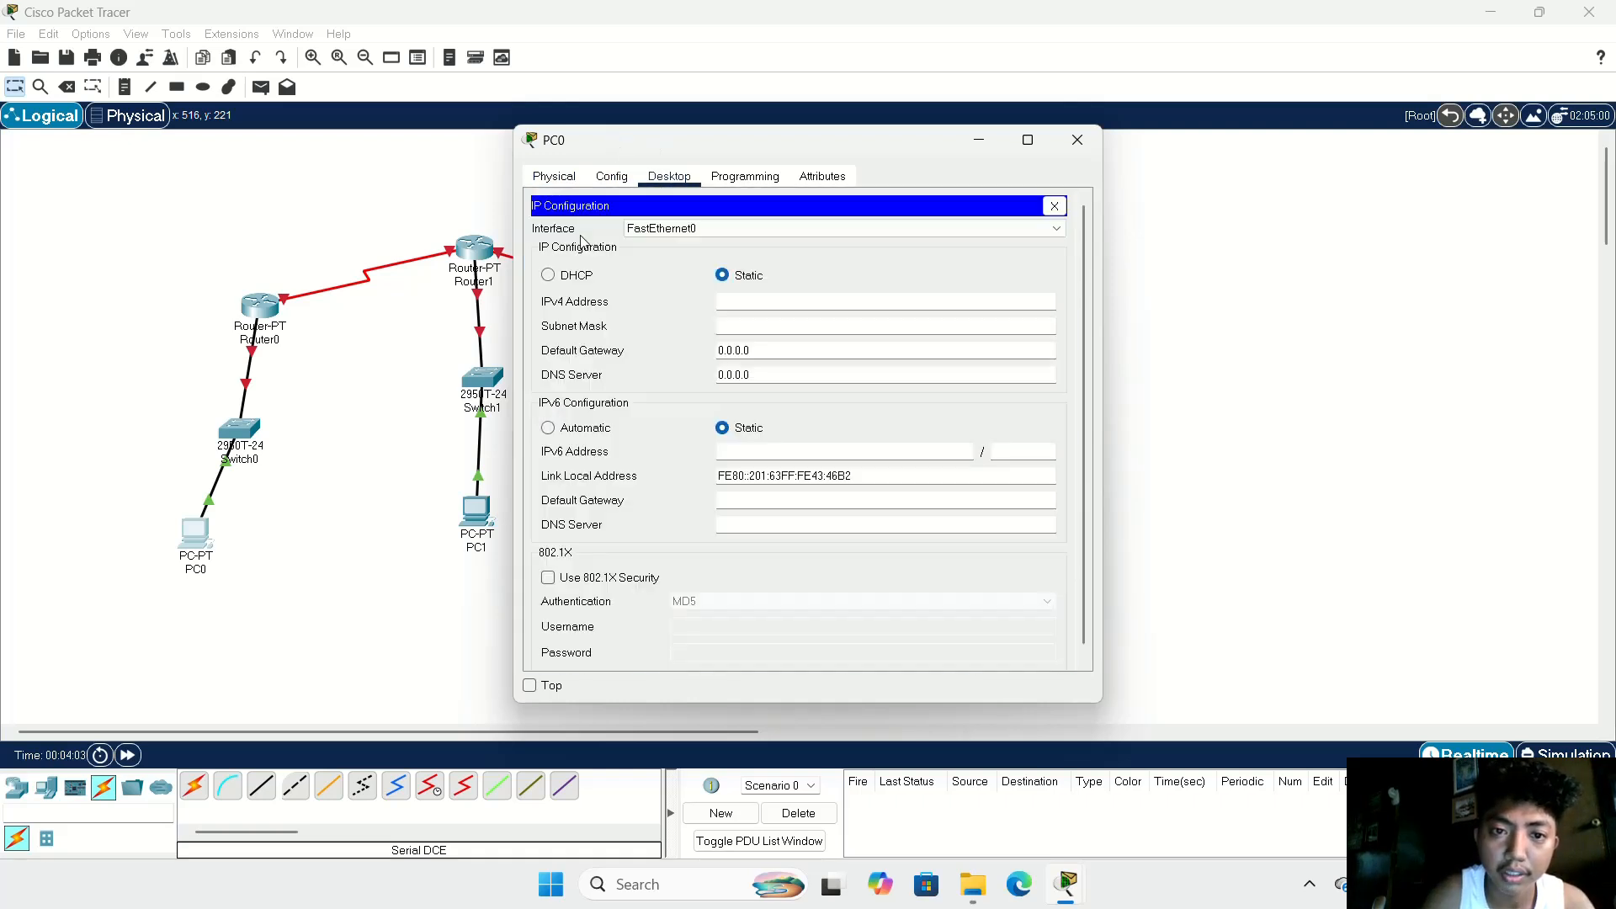
{"action": "left_click", "coordinate": [748, 299]}
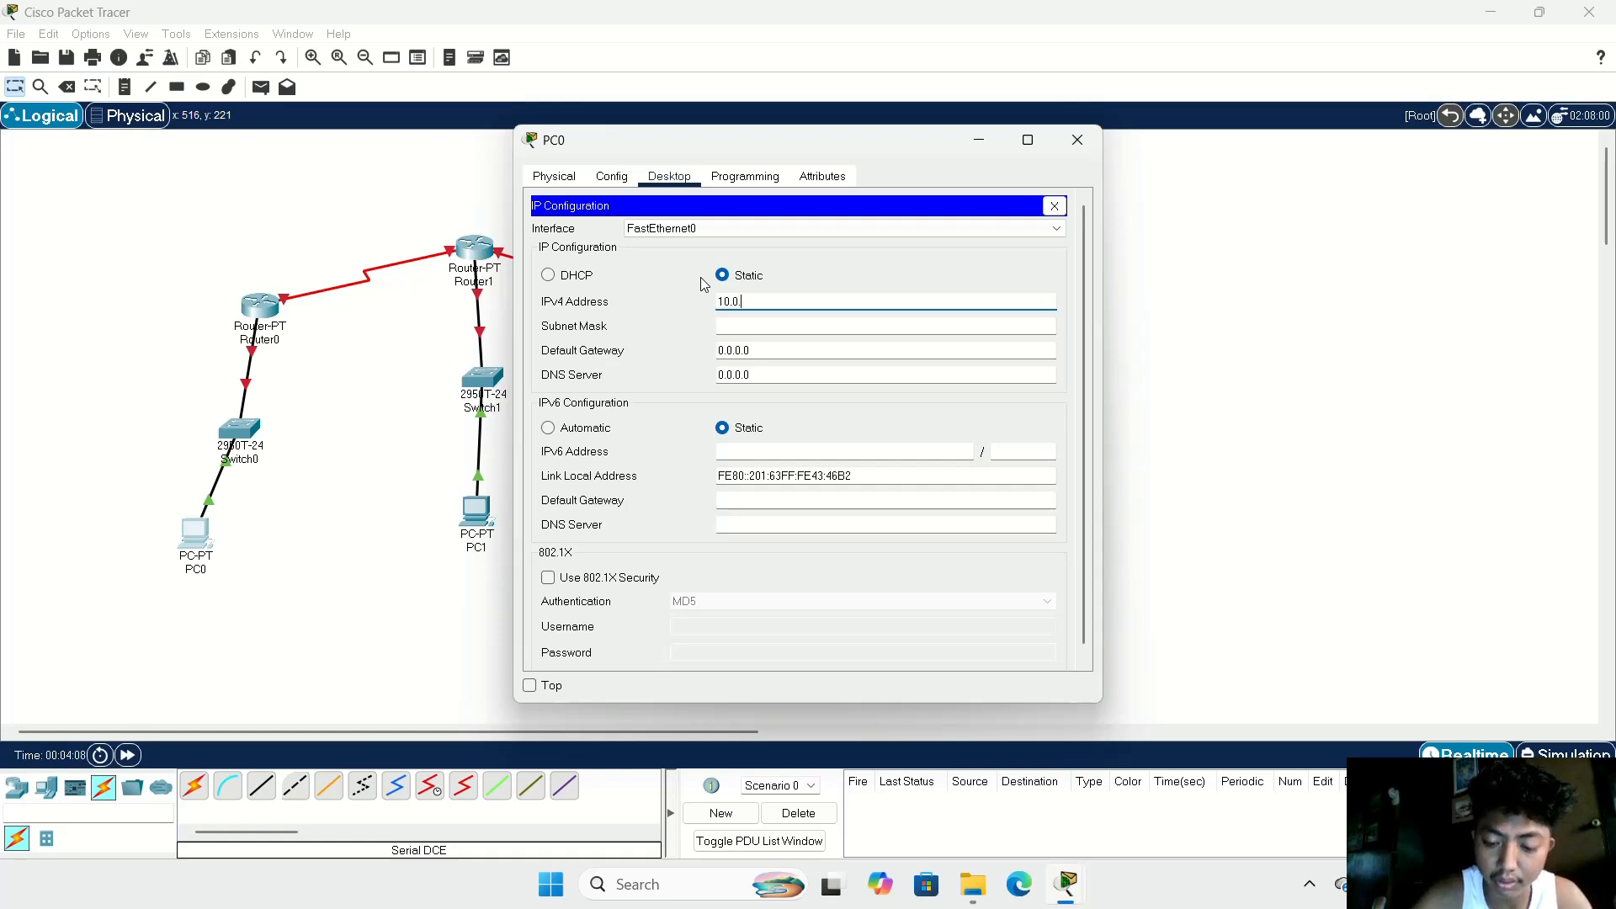
{"action": "type", "text": "10.0.0.2"}
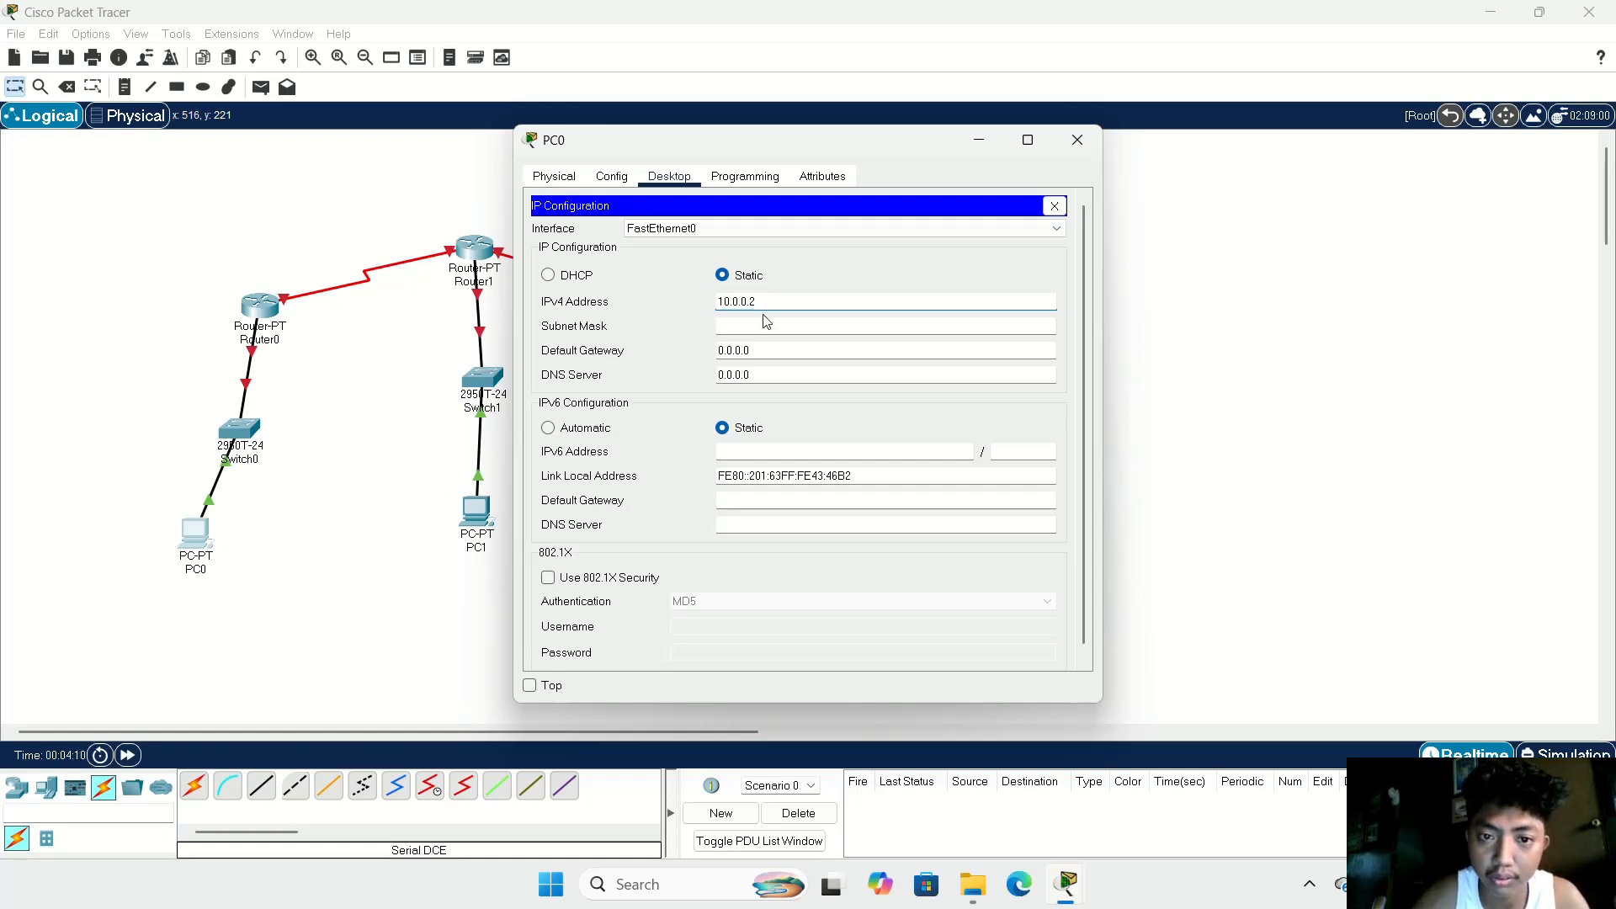
{"action": "left_click_drag", "start_coordinate": [777, 309], "coordinate": [718, 303]}
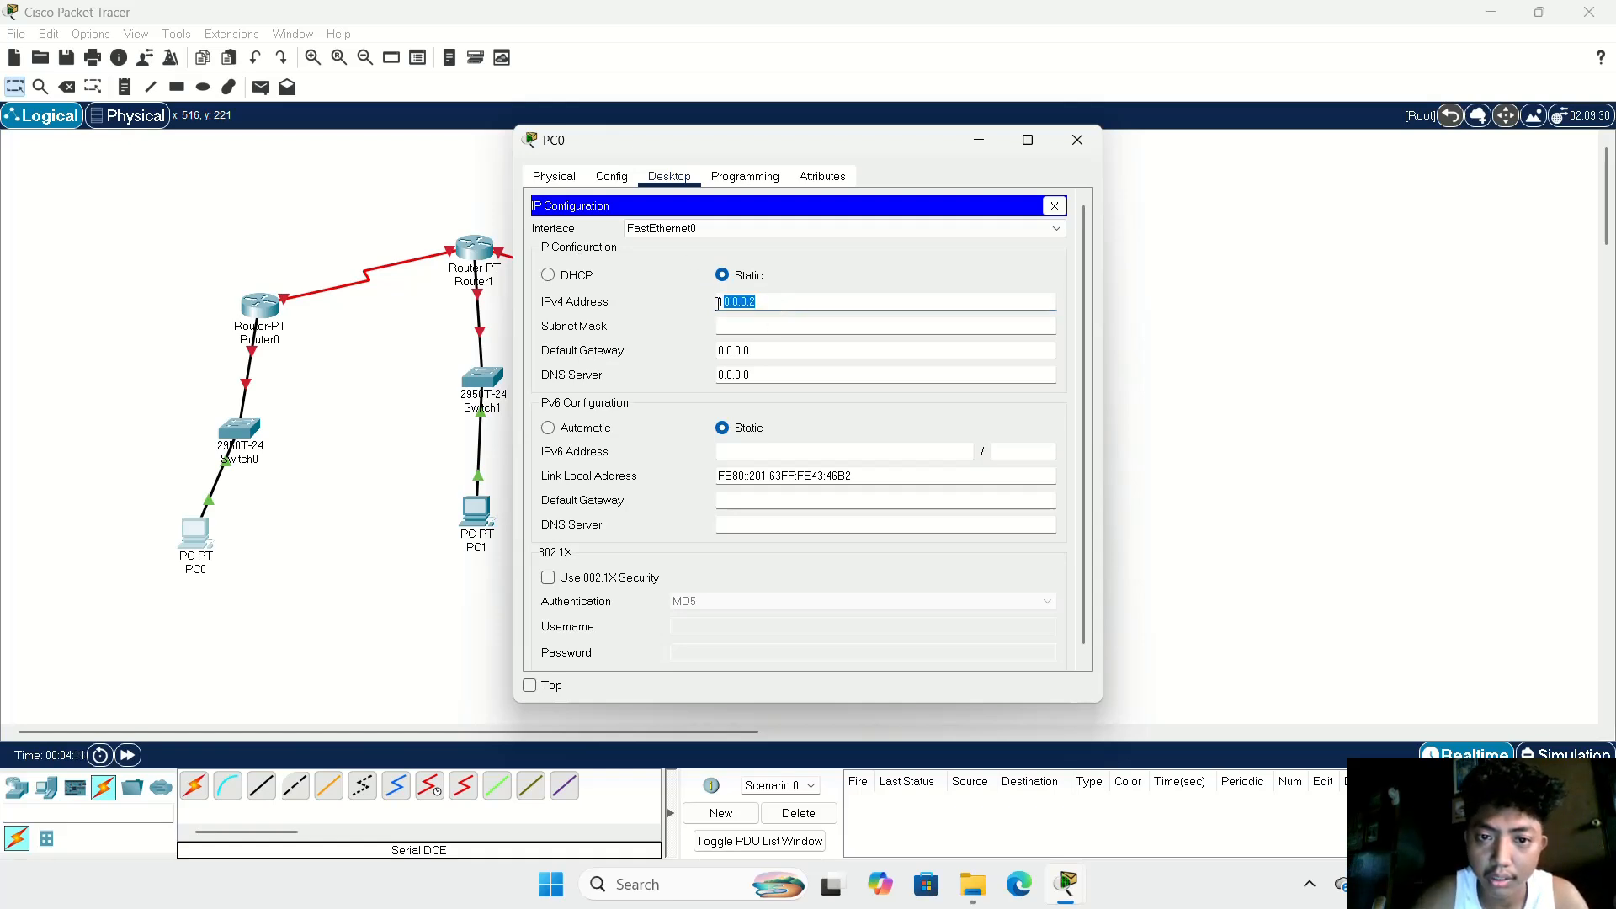
{"action": "left_click", "coordinate": [783, 326]}
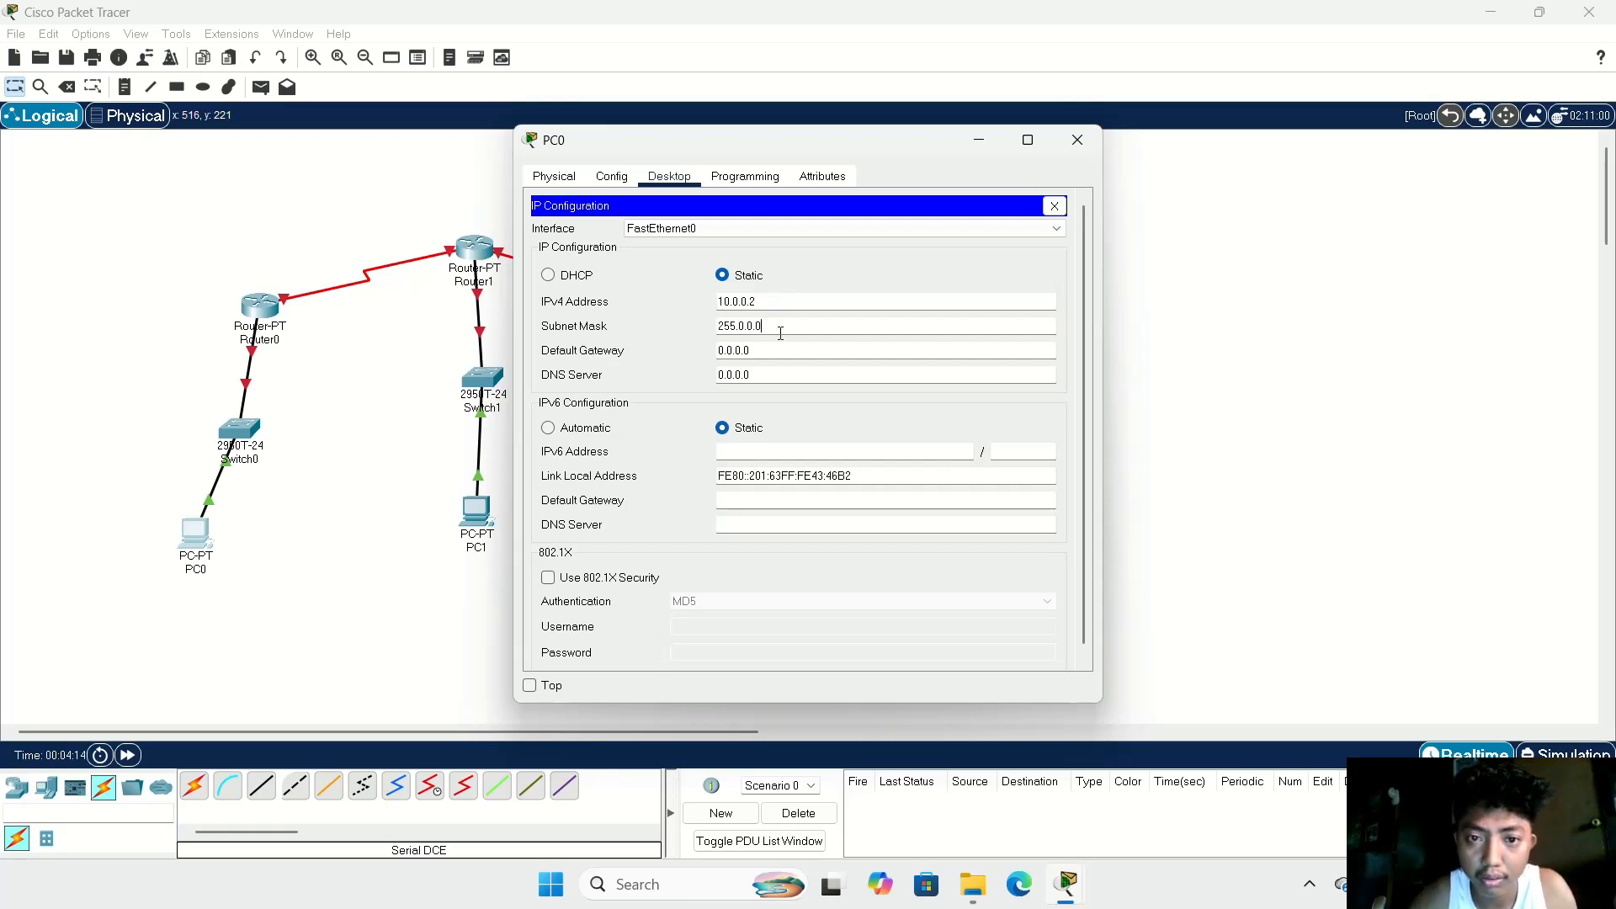
Step: Set PC0's IPv4 default gateway to 10.0.0.1 and close its configuration window
{"action": "left_click_drag", "start_coordinate": [717, 352], "coordinate": [754, 352]}
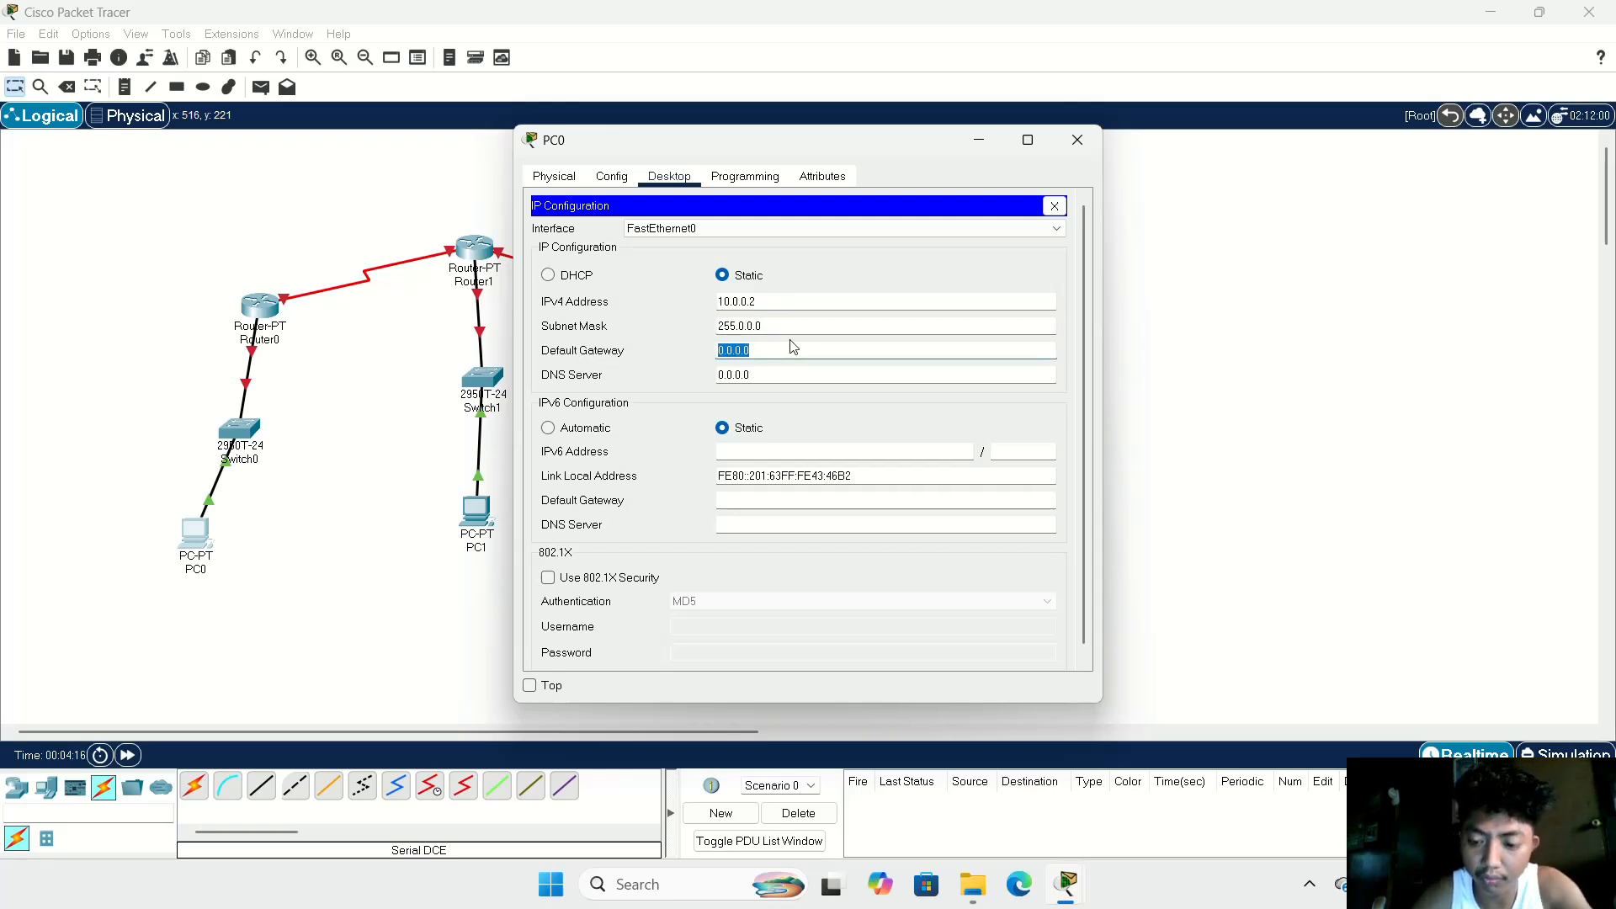
{"action": "key", "text": "BackSpace"}
{"action": "type", "text": "10.0.0.2"}
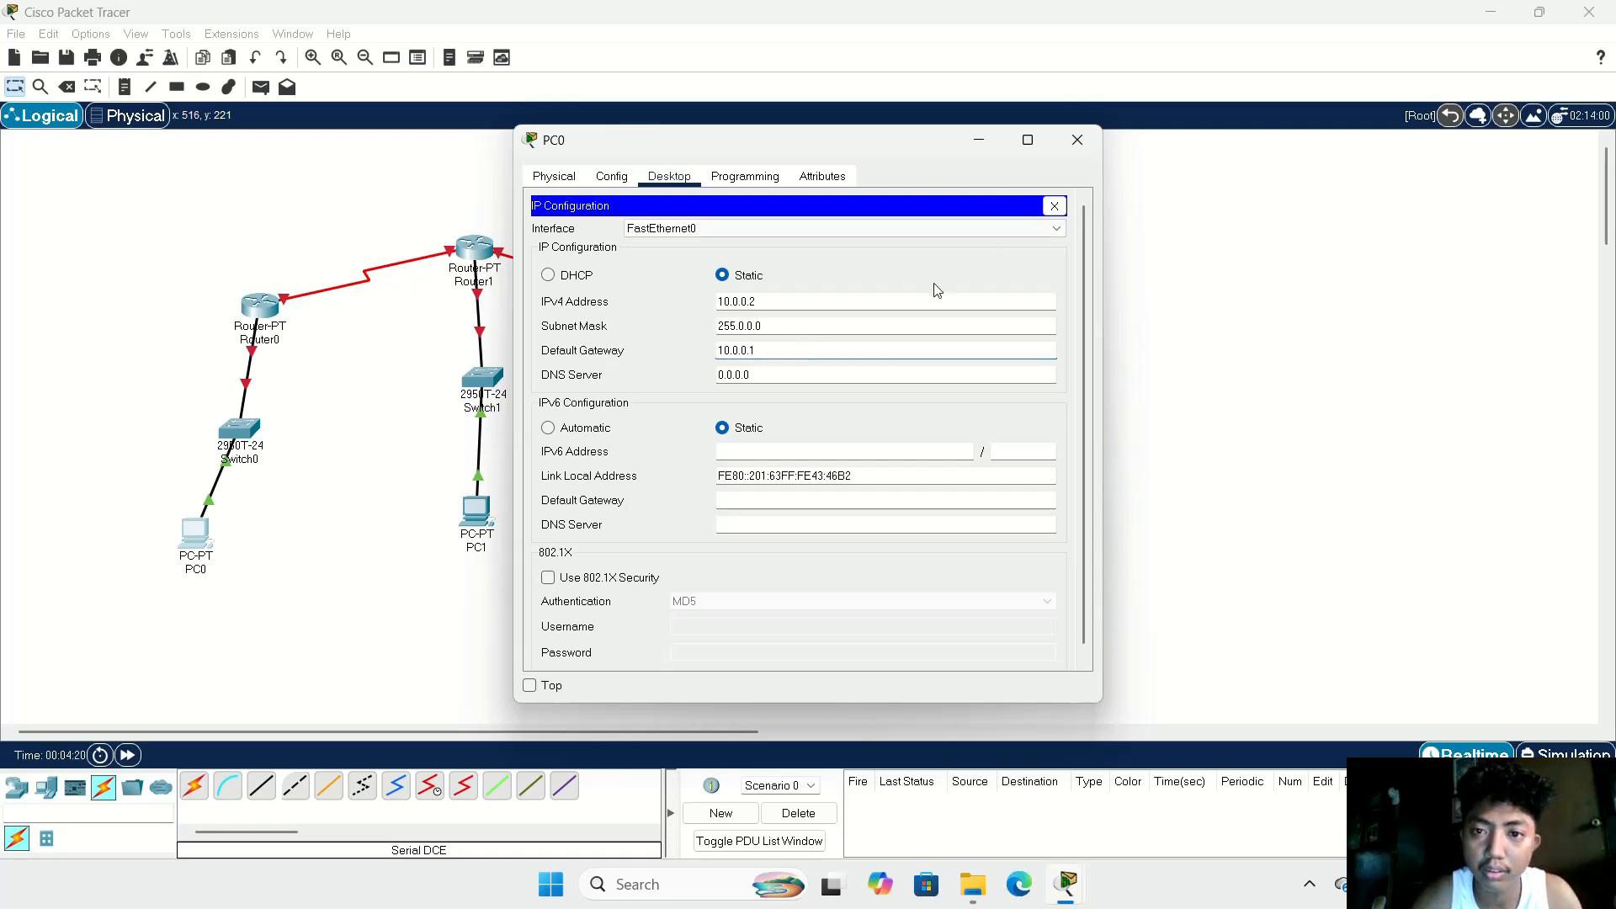
{"action": "left_click", "coordinate": [1077, 145]}
Step: Configure Router0's FastEthernet0/0 with IPv4 address 10.0.0.1 and mask 255.0.0.0, and turn the port on
{"action": "left_click", "coordinate": [263, 312]}
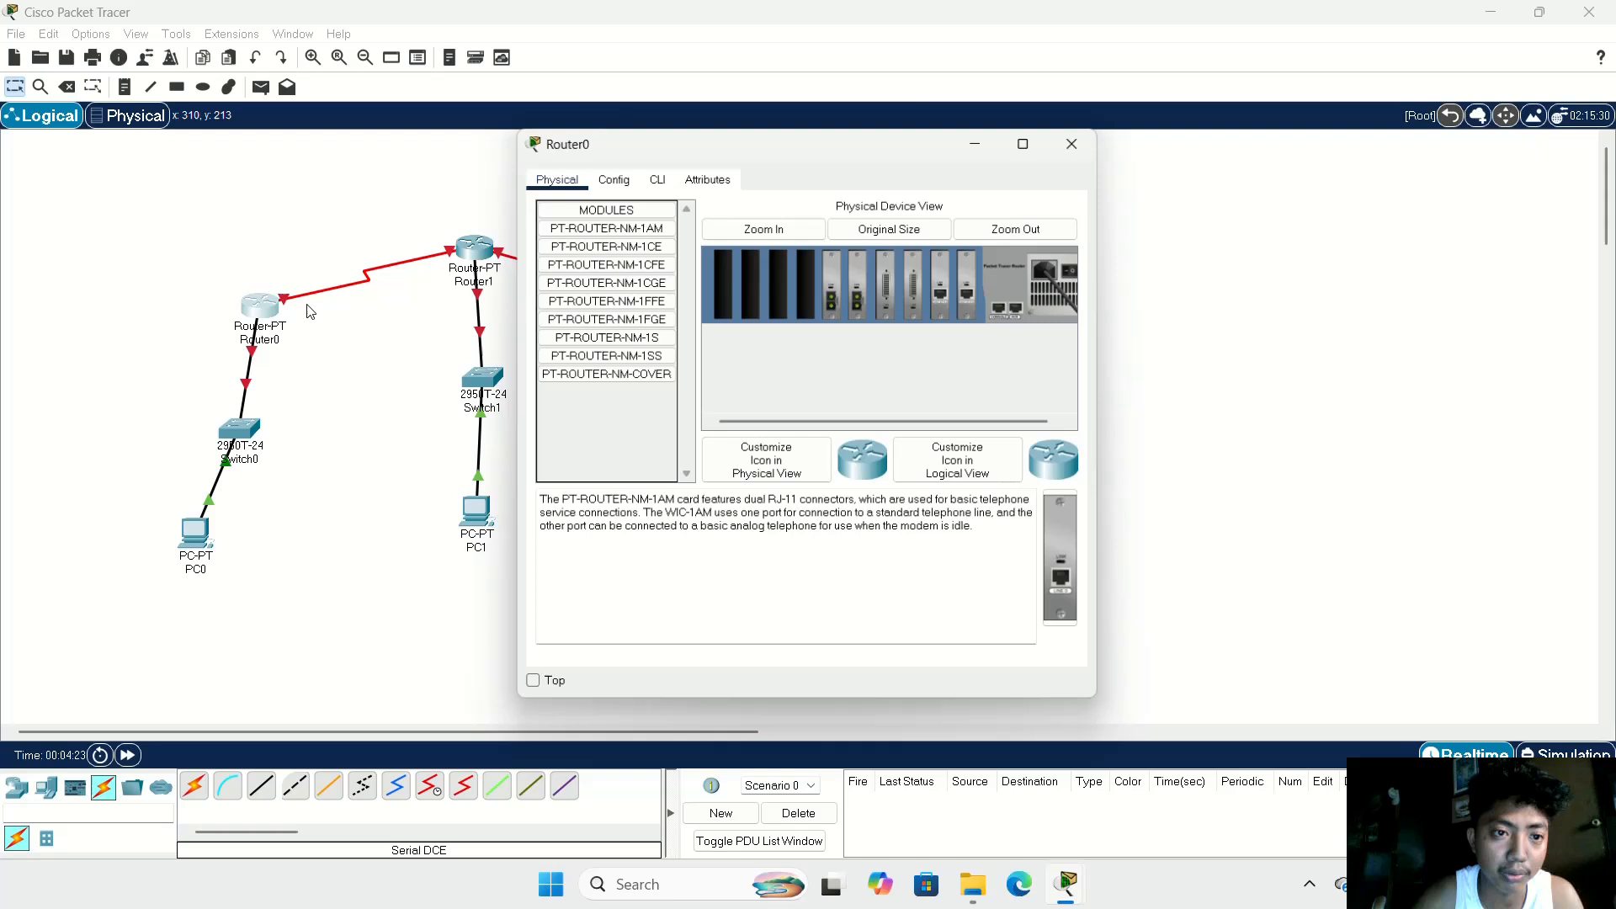
{"action": "left_click", "coordinate": [614, 180]}
{"action": "left_click", "coordinate": [622, 338]}
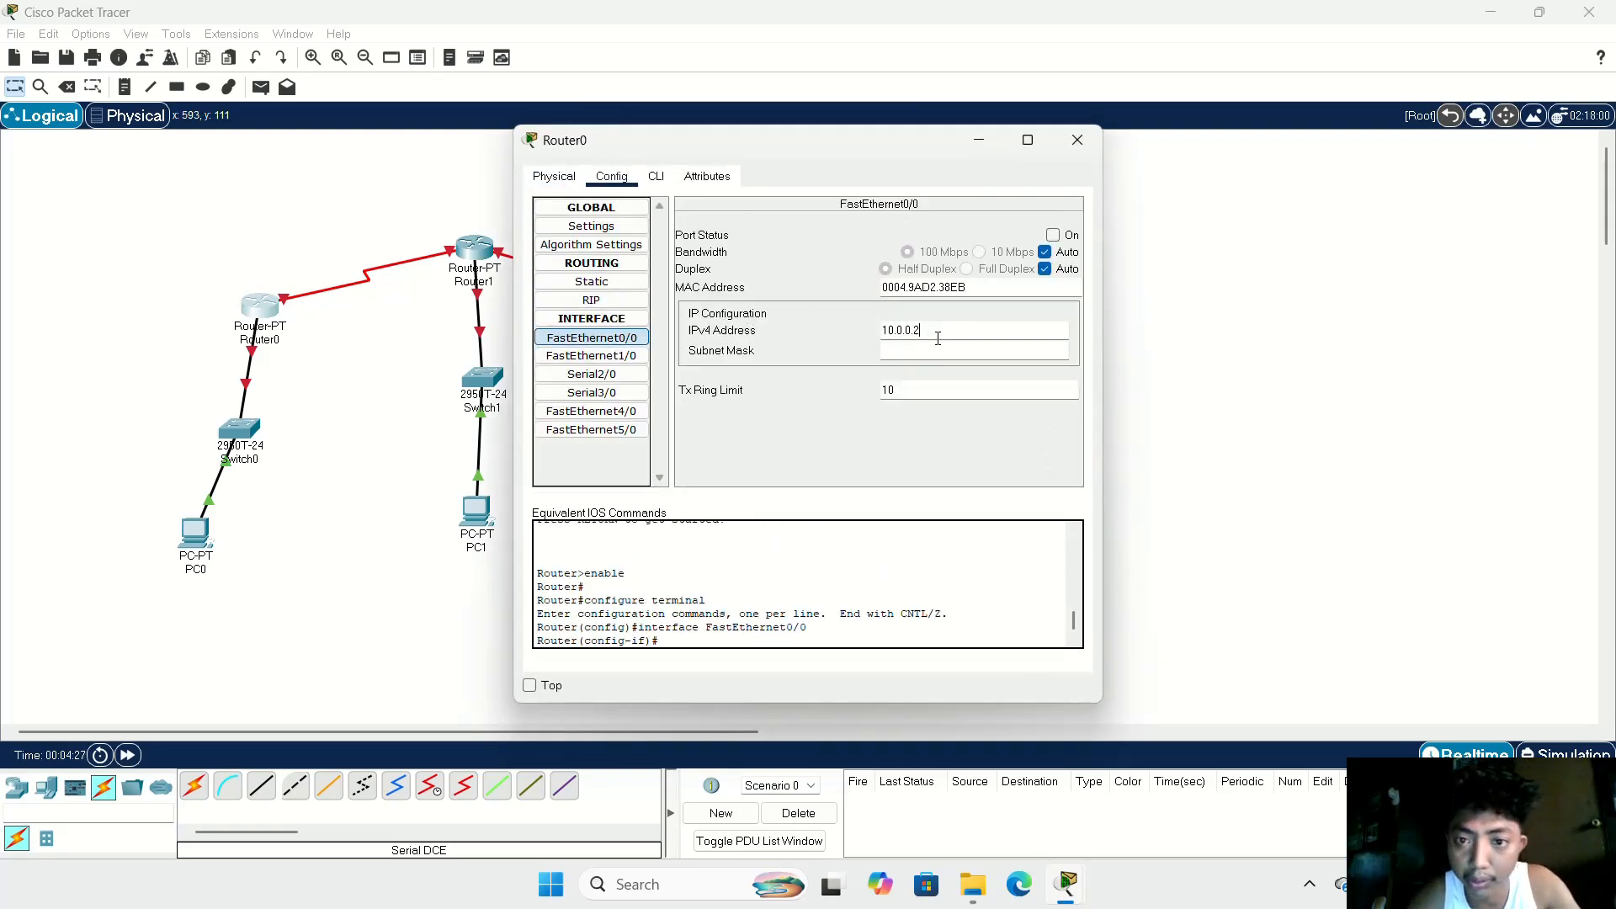
{"action": "left_click", "coordinate": [1053, 235]}
Step: Assign Router0's Serial2/0 the IPv4 address 192.168.50.1 with subnet mask 255.255.255.0
{"action": "left_click", "coordinate": [600, 375]}
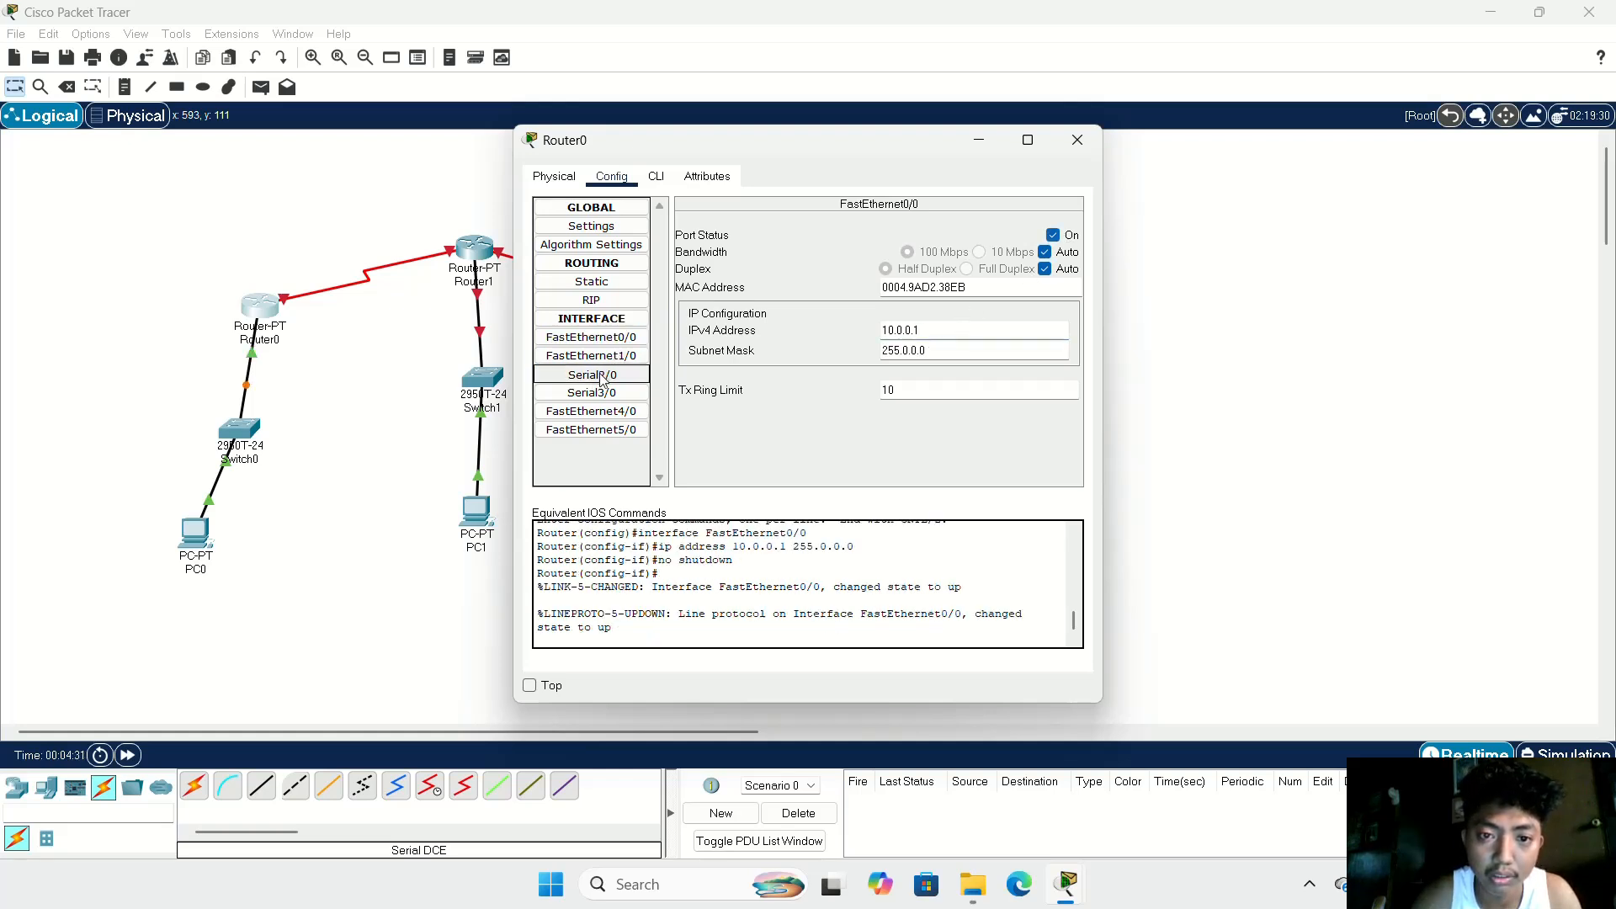
{"action": "left_click", "coordinate": [929, 311]}
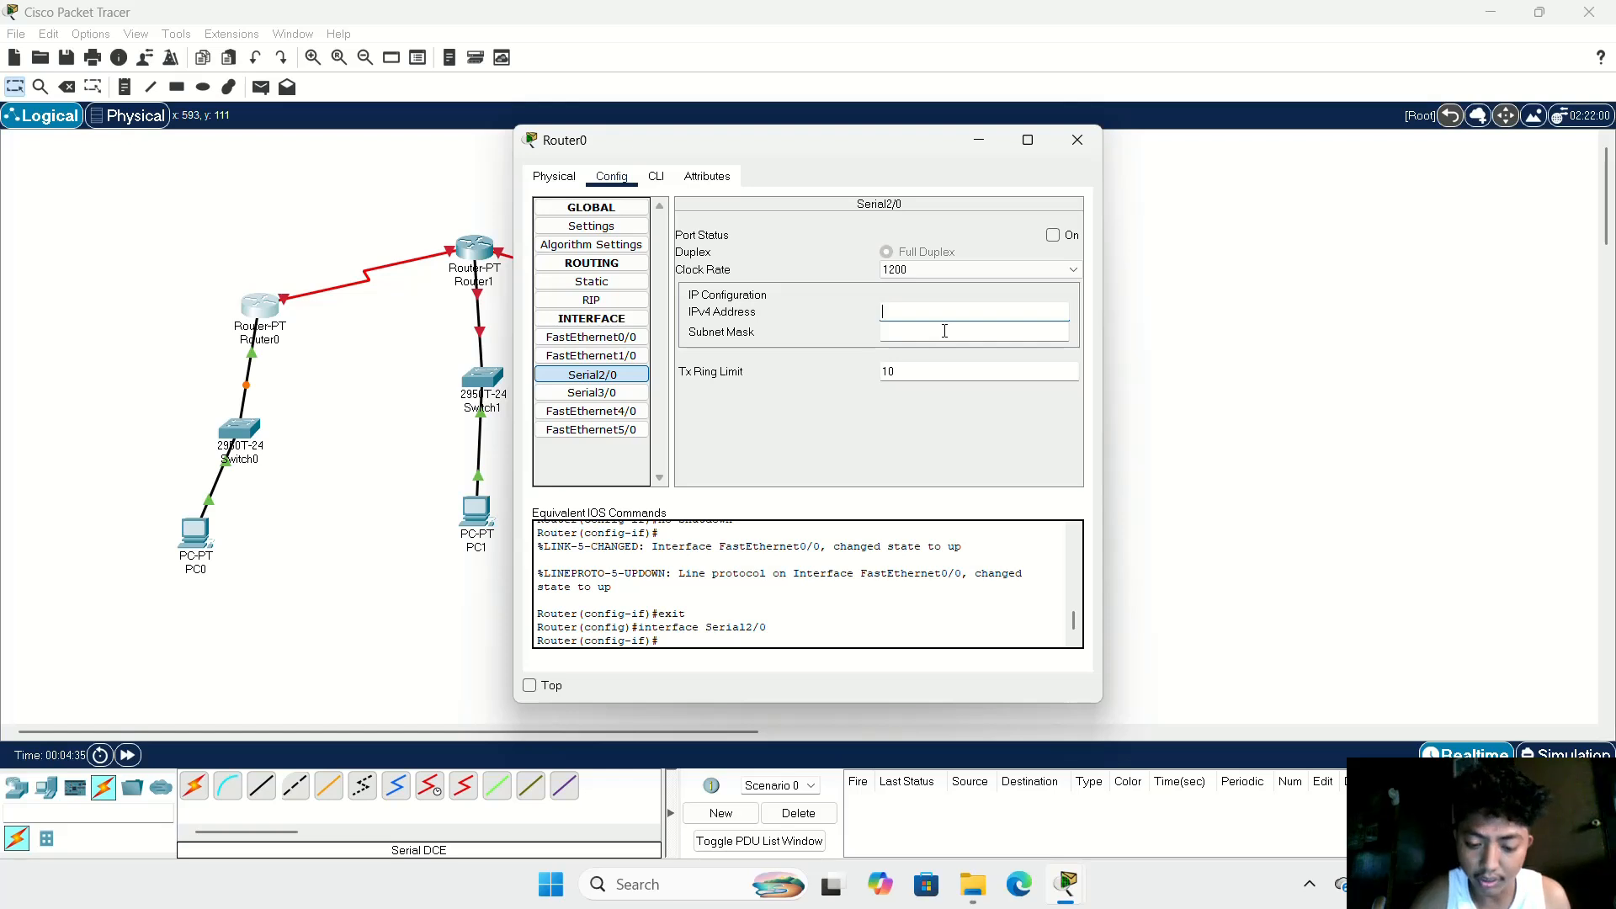
{"action": "type", "text": "192.168.50.1"}
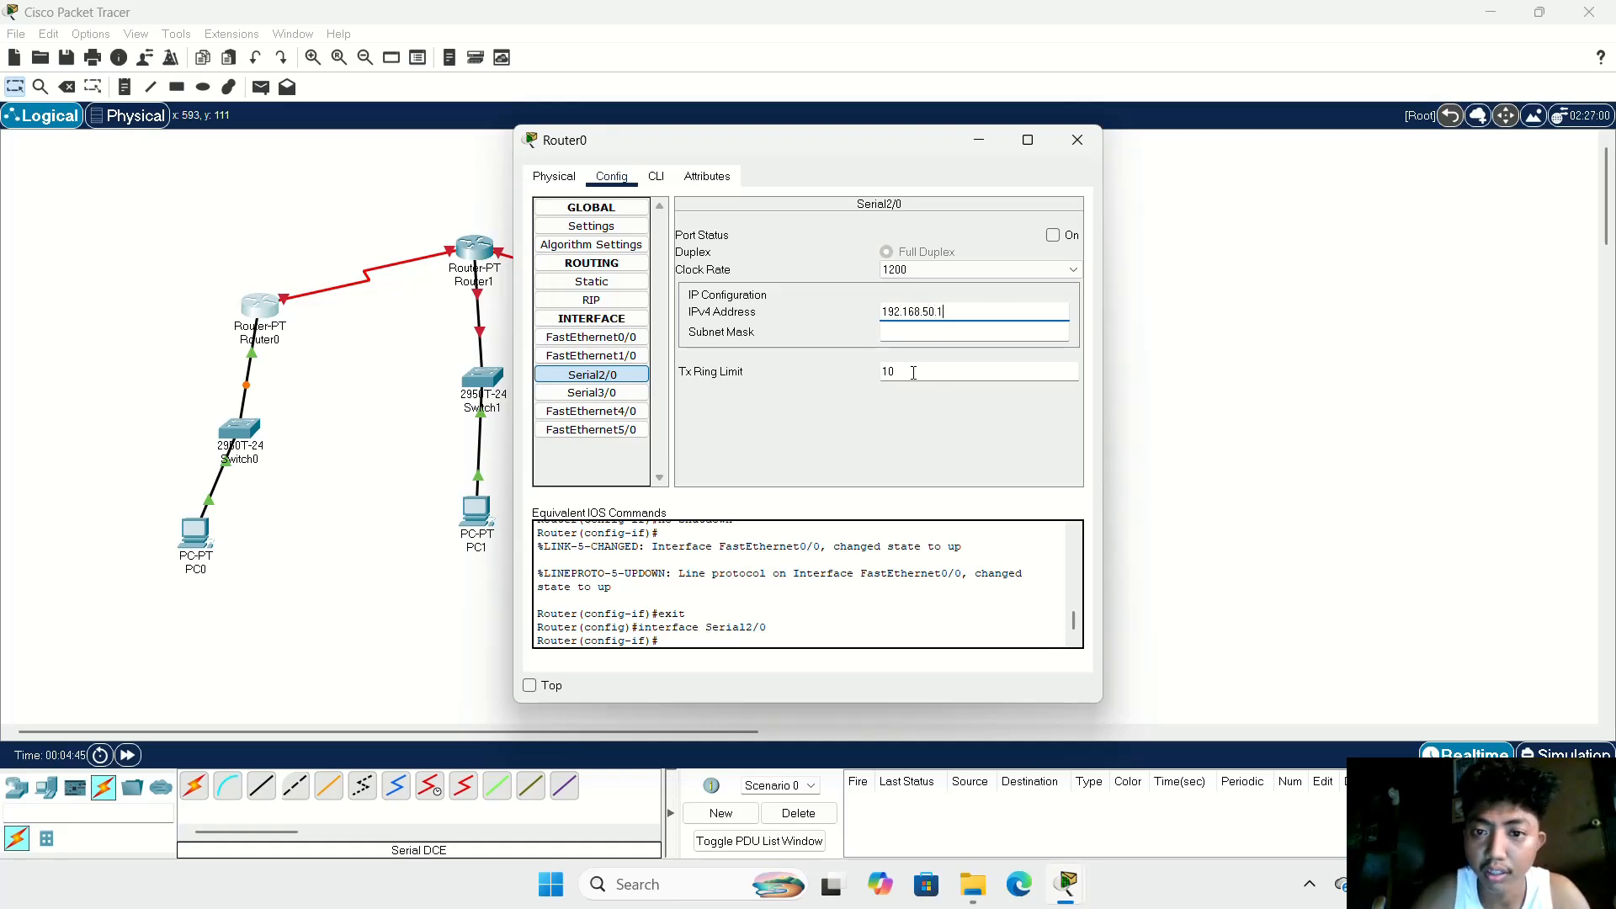
Step: Set Router0's Serial2/0 clock rate to 2000000 and Tx ring limit to 20, with the port turned on
{"action": "left_click", "coordinate": [1044, 269]}
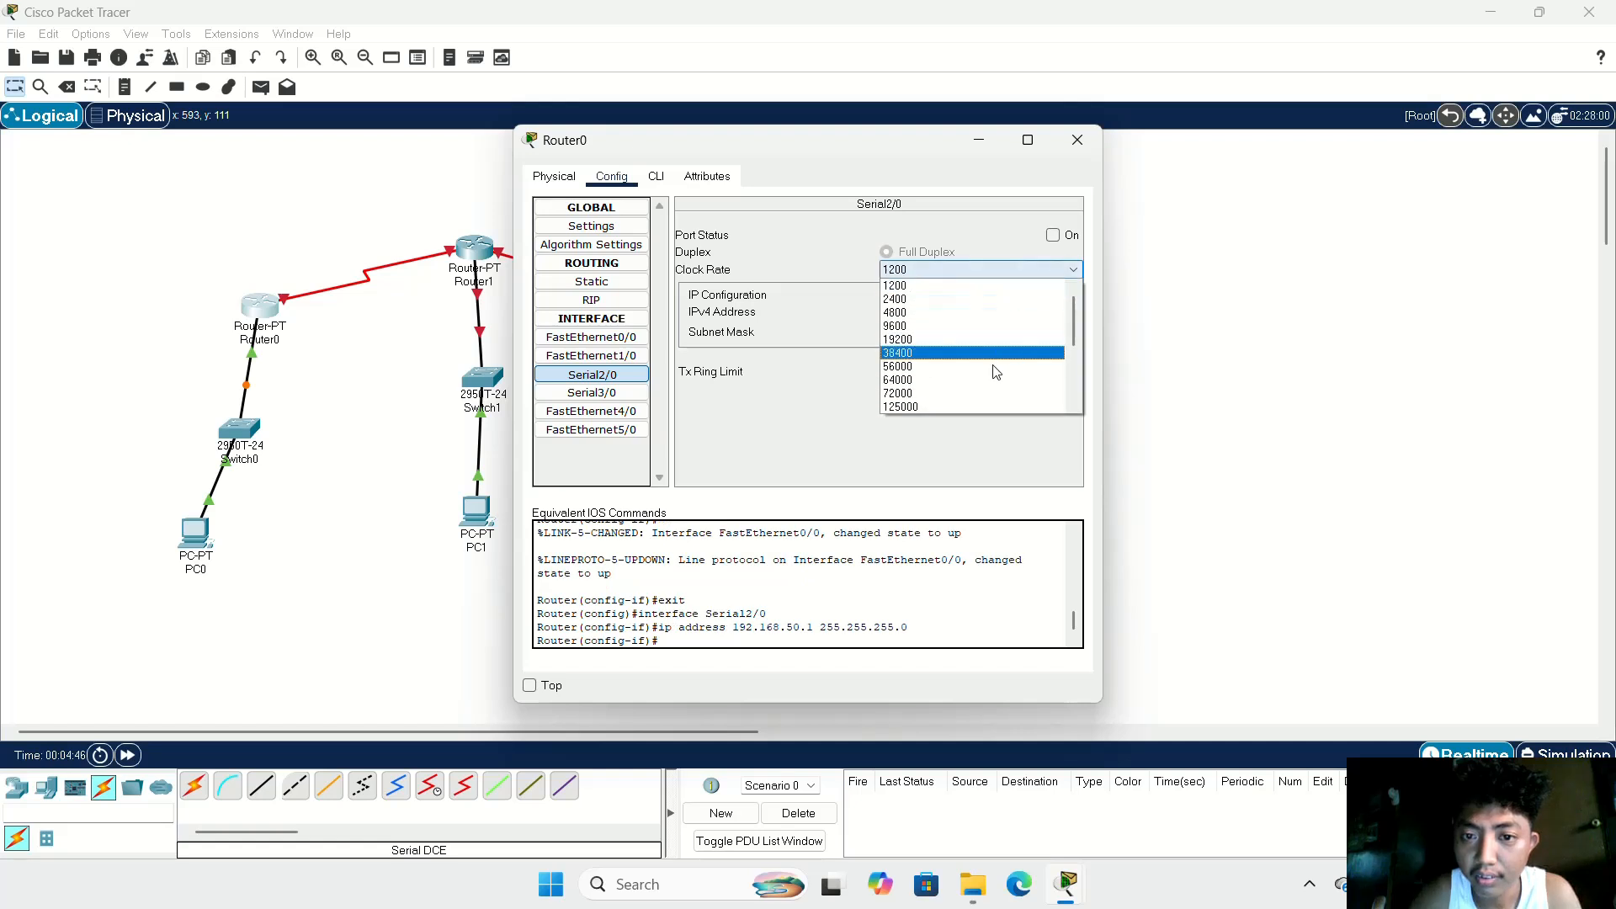
{"action": "scroll", "coordinate": [982, 396], "scroll_direction": "down", "scroll_amount": 3}
{"action": "left_click", "coordinate": [970, 382]}
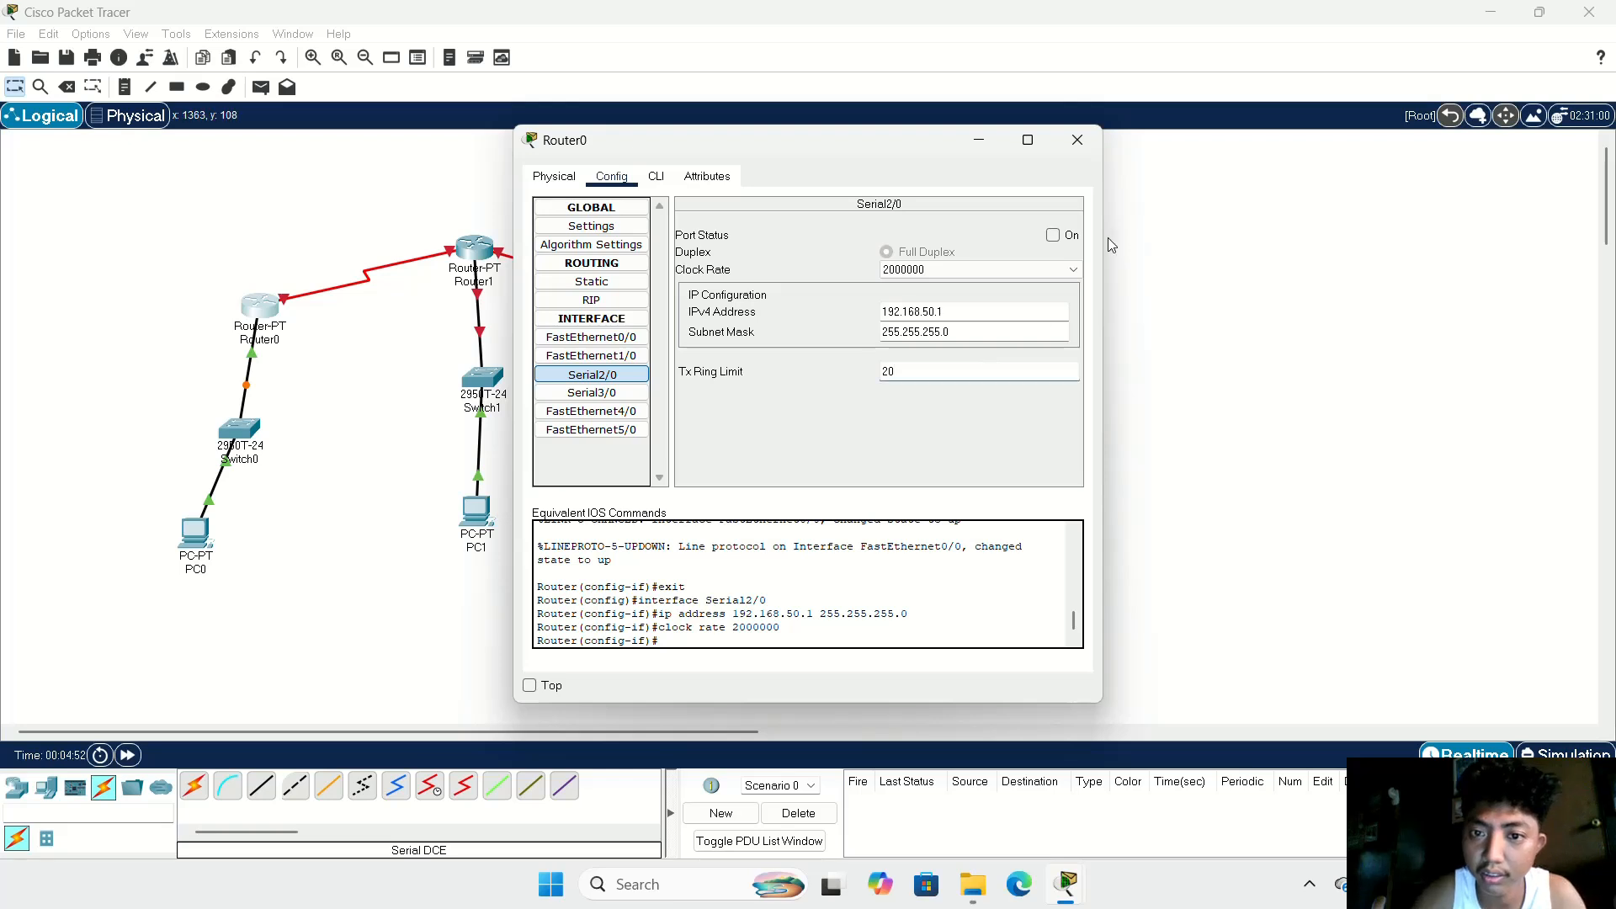
{"action": "left_click", "coordinate": [1053, 237]}
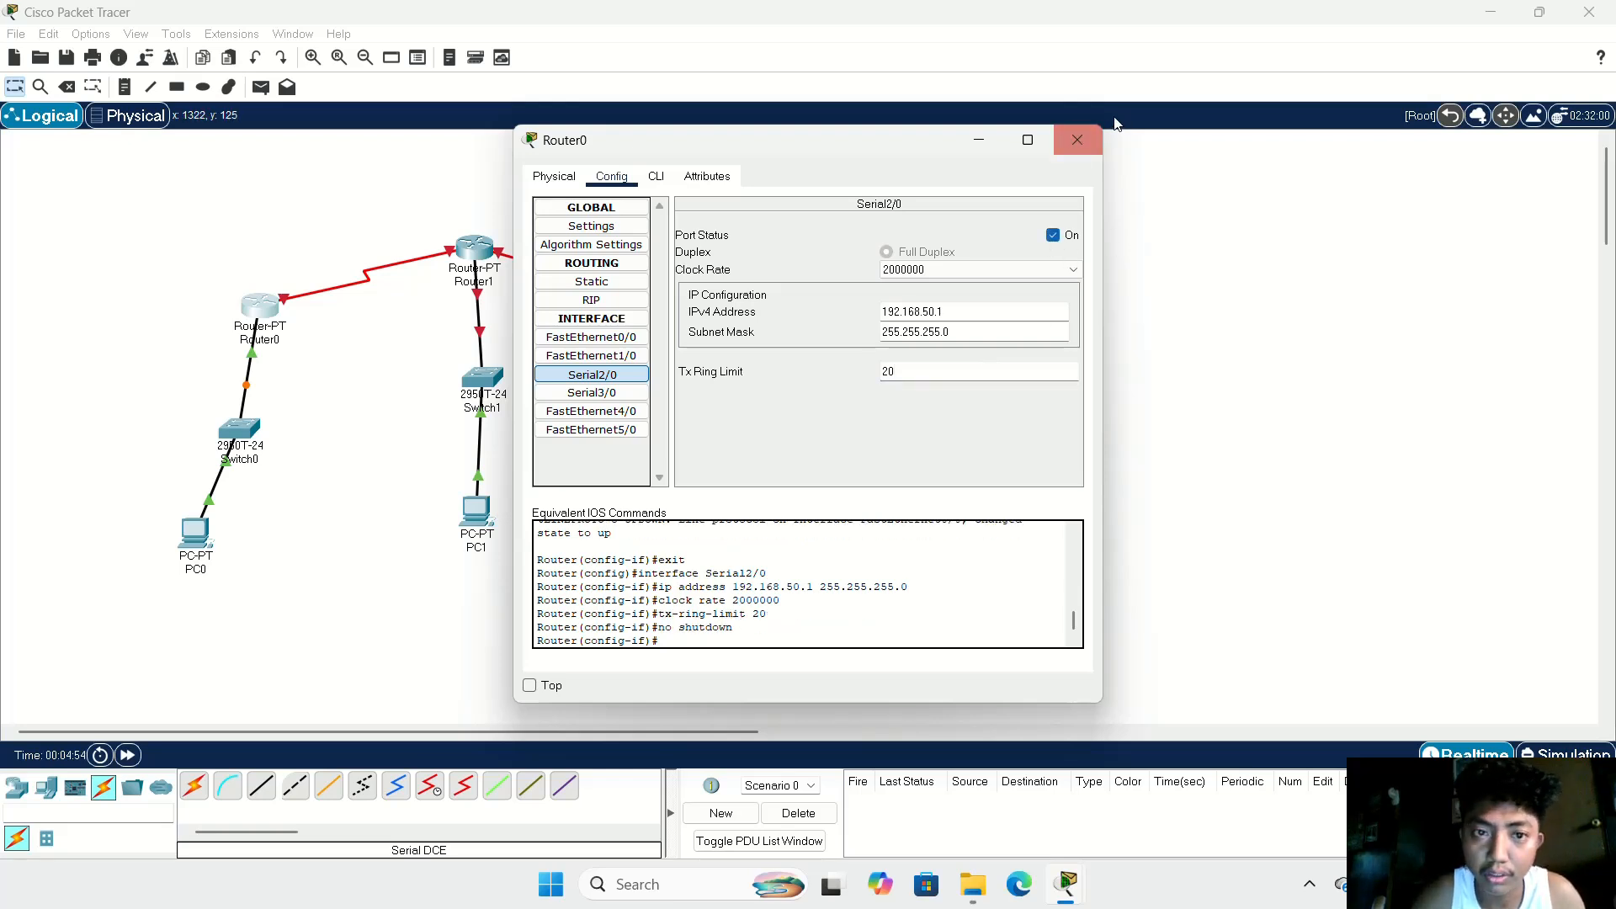
{"action": "left_click", "coordinate": [1076, 141]}
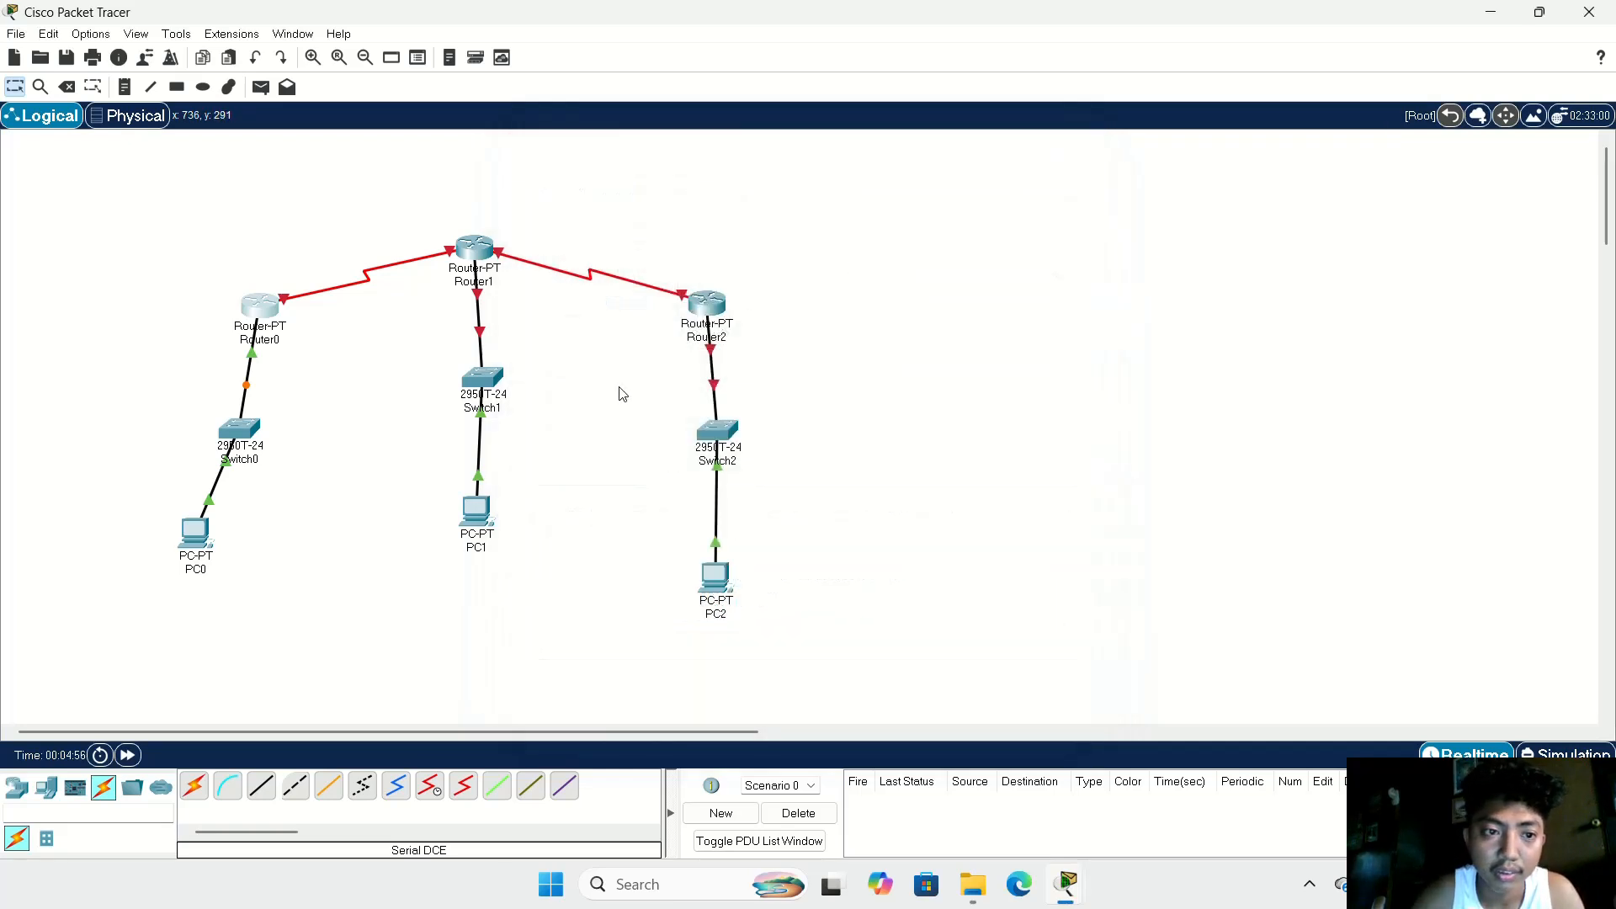
Step: Give PC1 the static IPv4 address 172.168.60.2 with subnet mask 255.255.0.0
{"action": "left_click", "coordinate": [492, 527]}
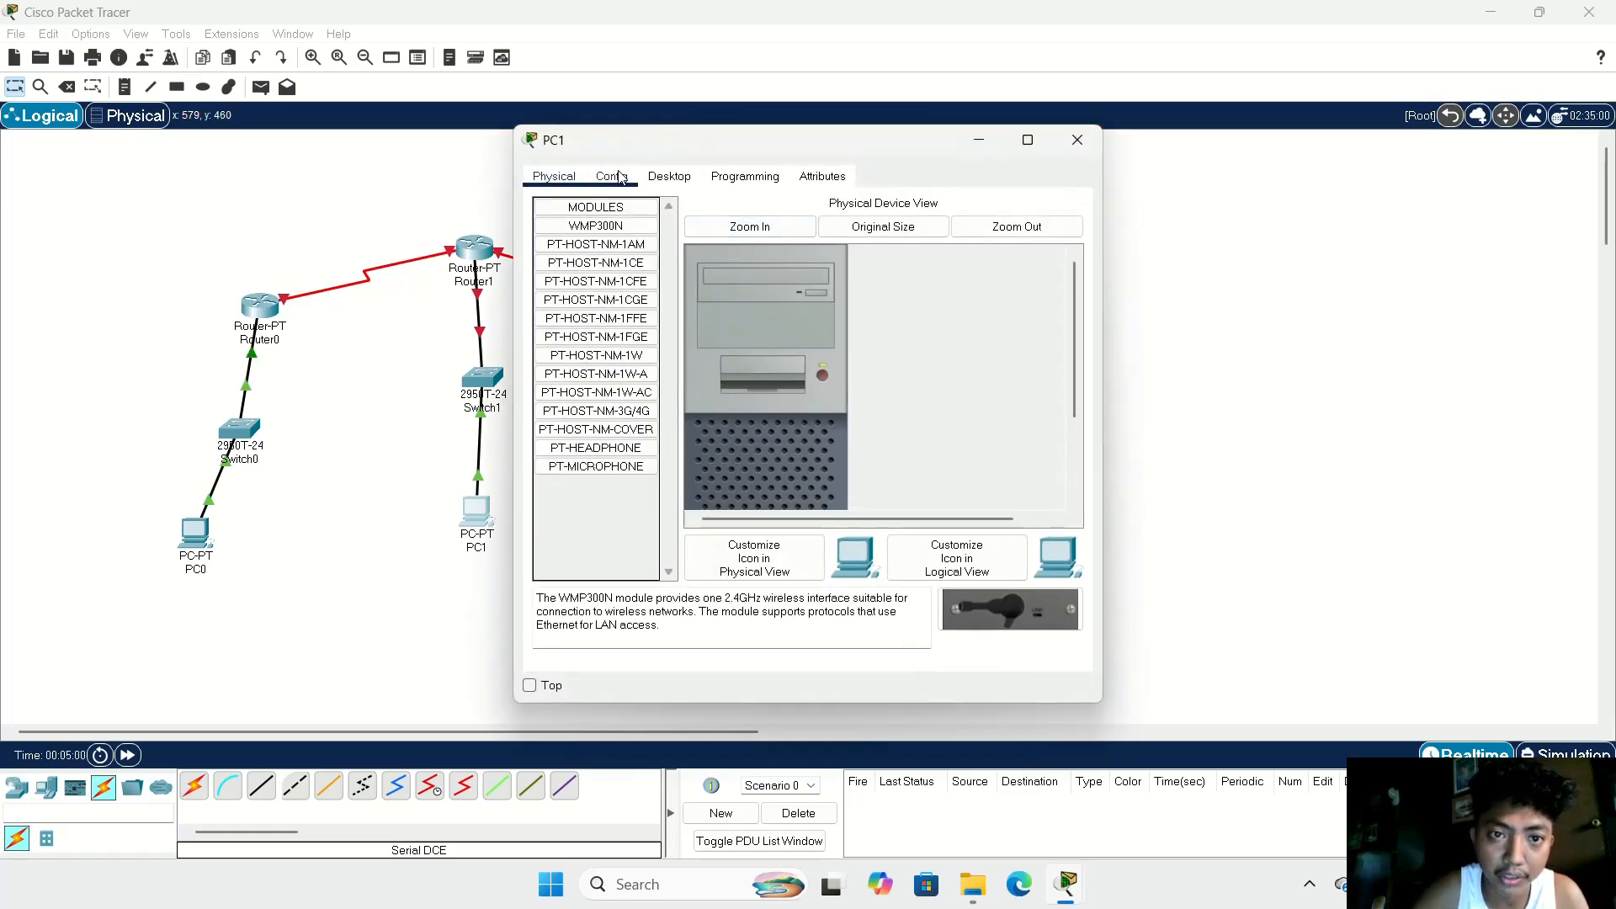
{"action": "left_click", "coordinate": [670, 178]}
{"action": "left_click", "coordinate": [607, 264]}
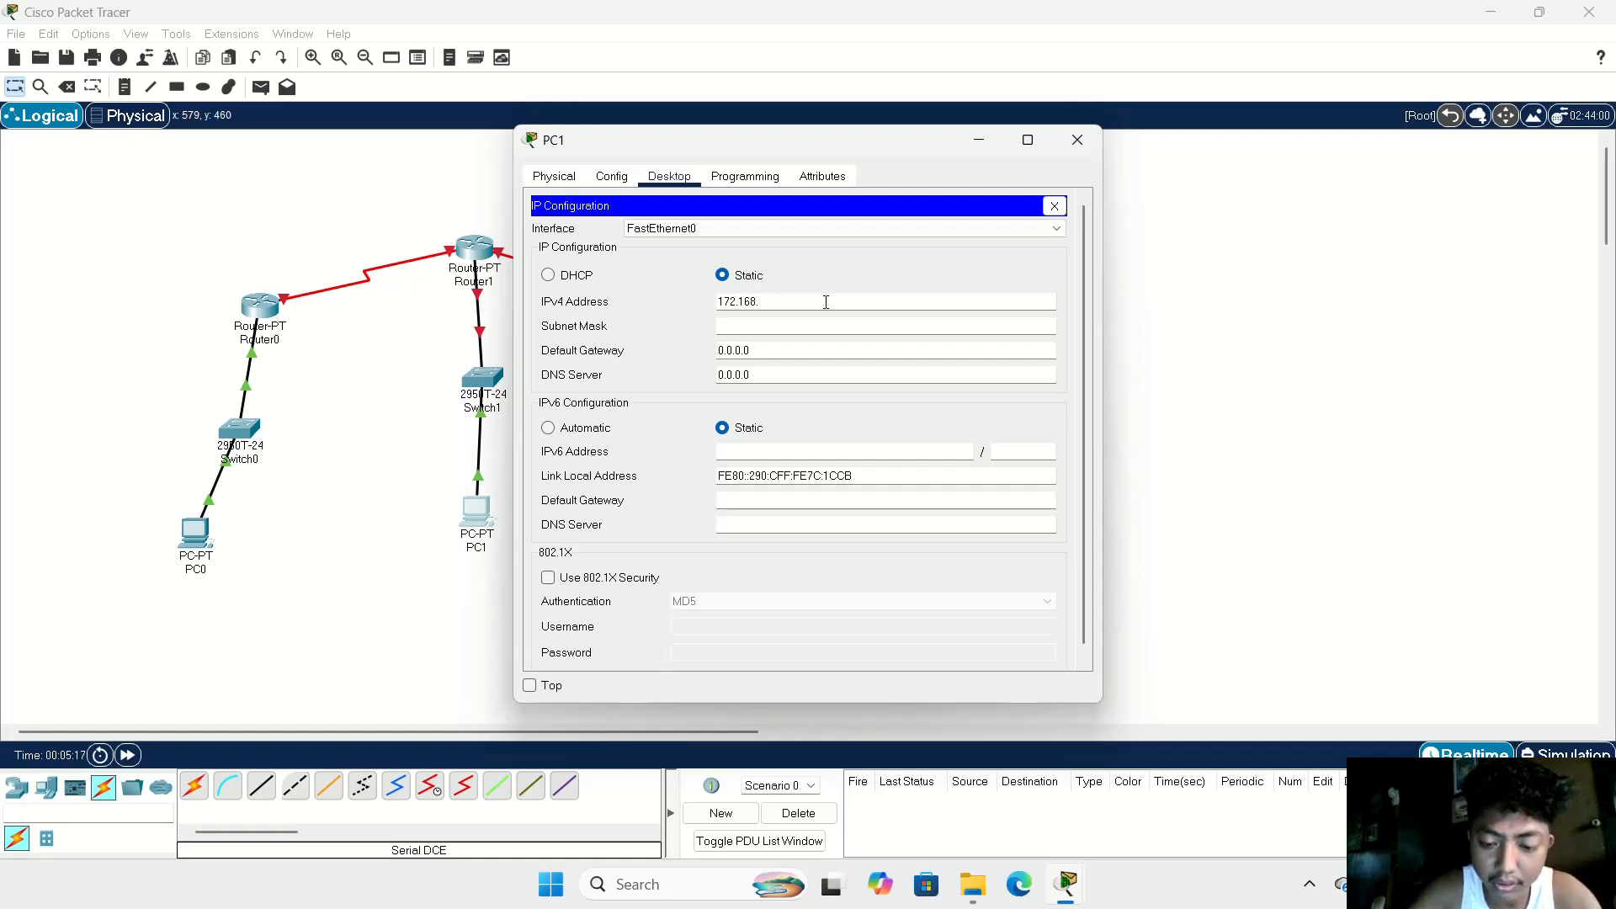
{"action": "type", "text": "60.2"}
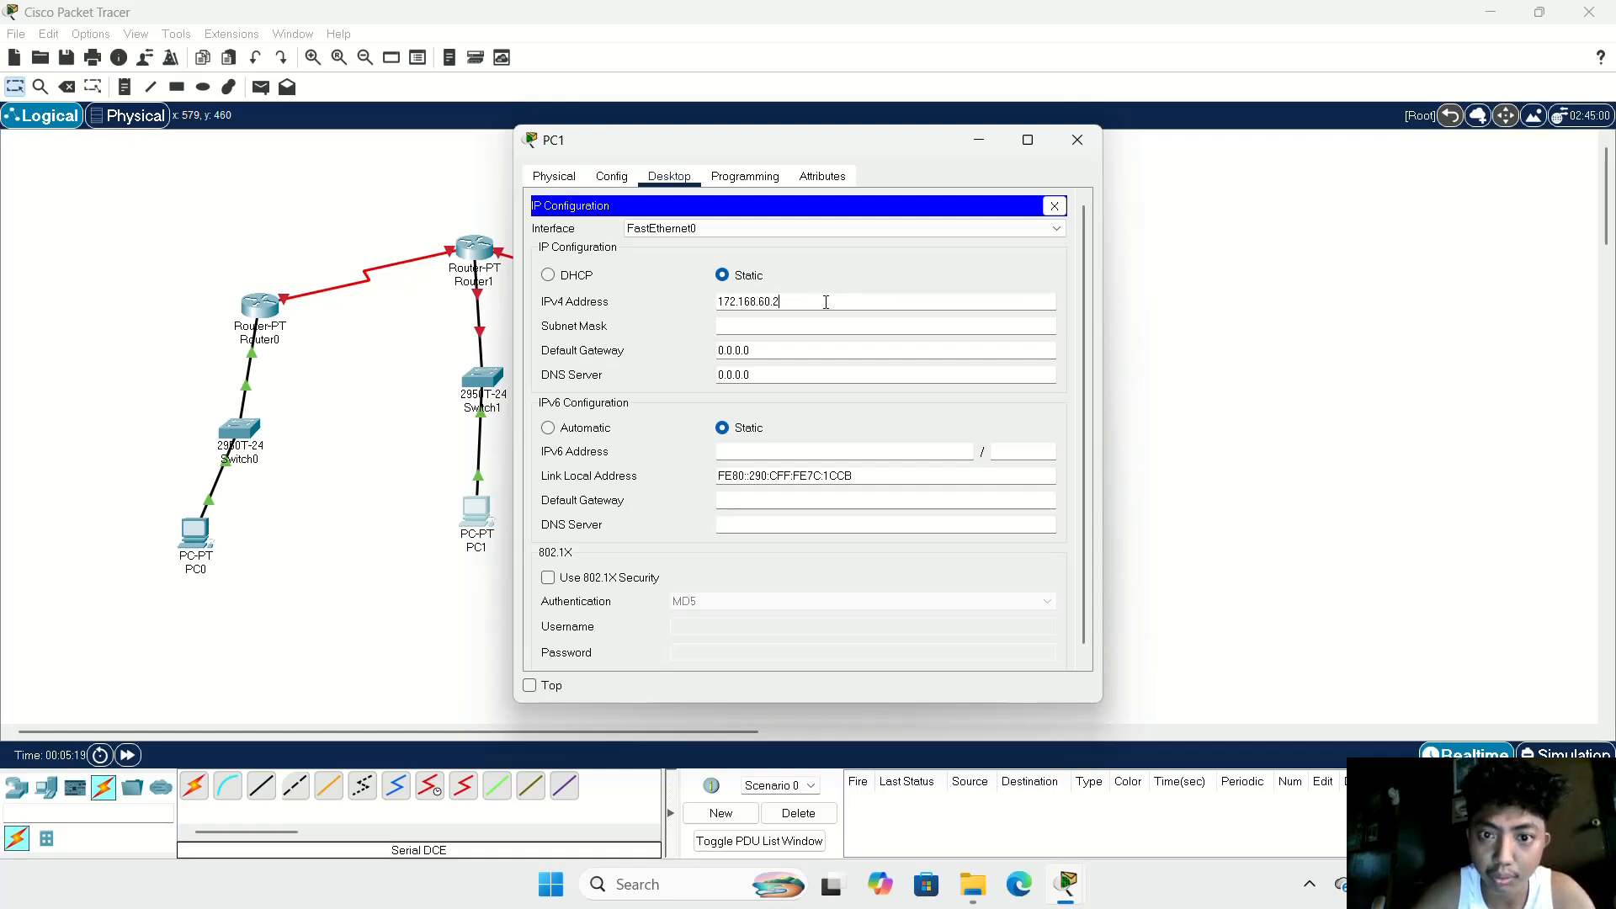
{"action": "left_click_drag", "start_coordinate": [816, 306], "coordinate": [713, 303]}
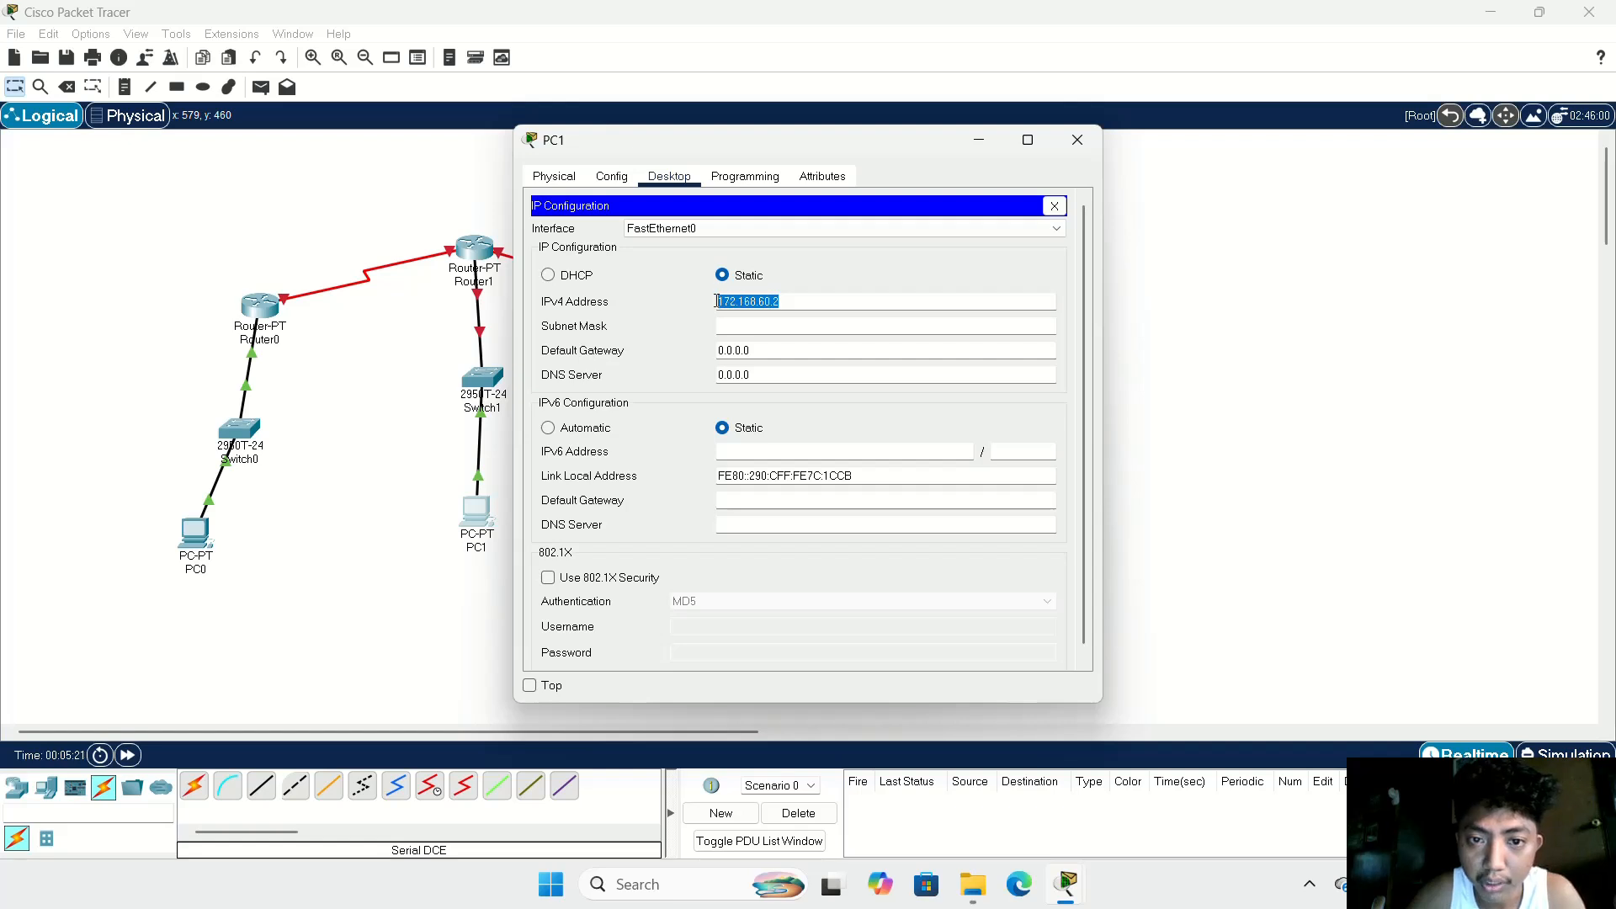
{"action": "left_click", "coordinate": [816, 327]}
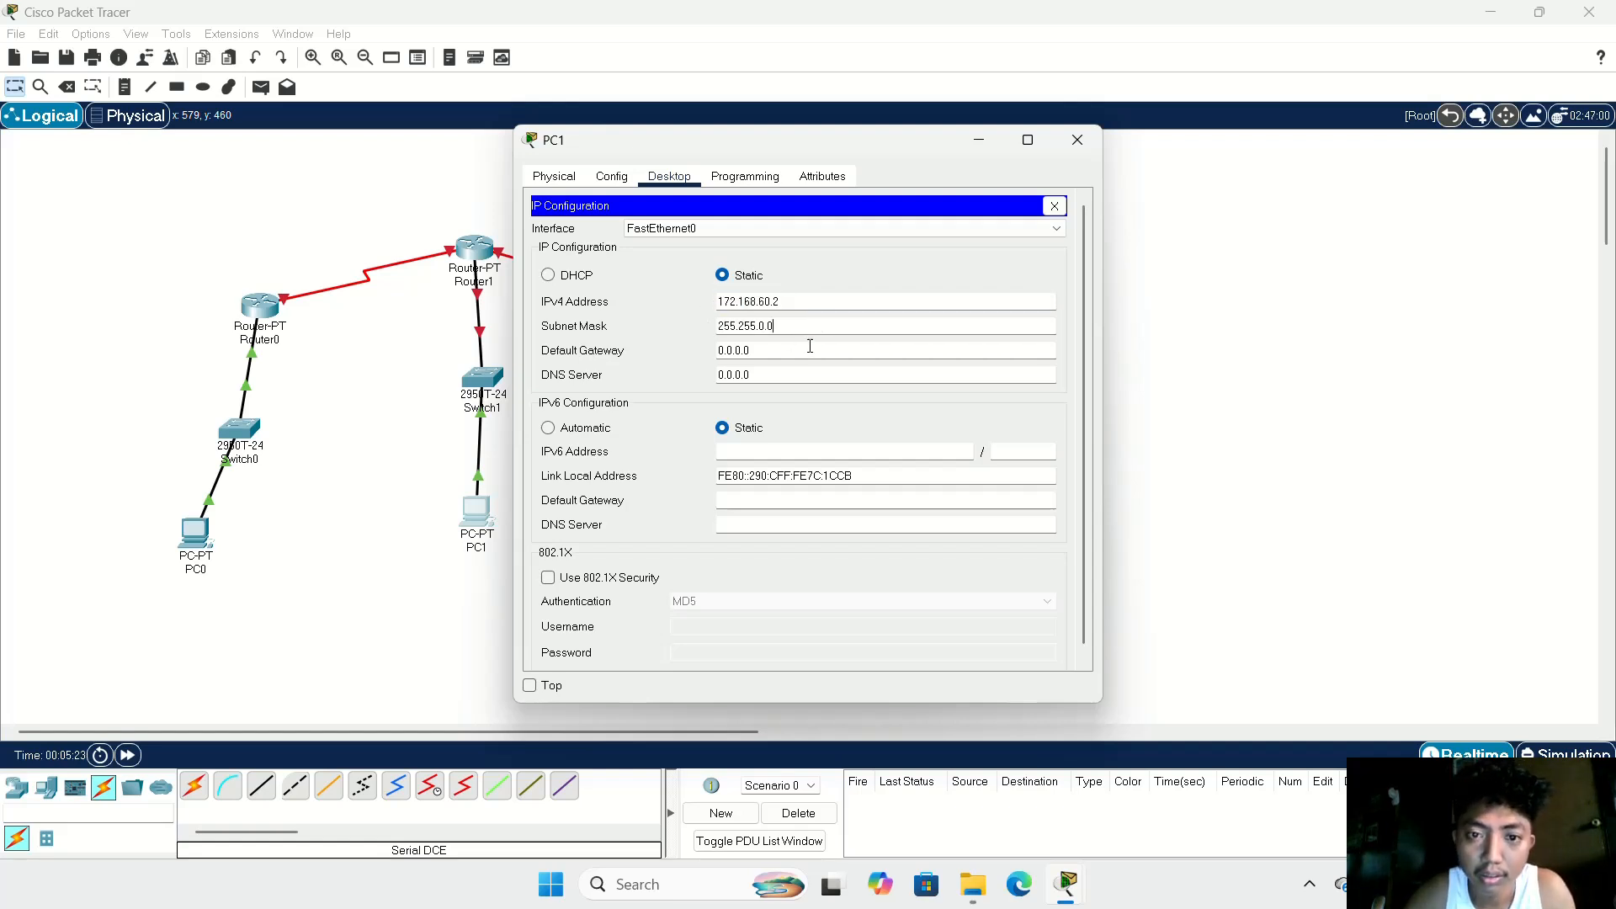
Step: Set PC1's IPv4 default gateway to 172.168.60.1 and close its configuration window
{"action": "double_click", "coordinate": [749, 350]}
{"action": "key", "text": "BackSpace"}
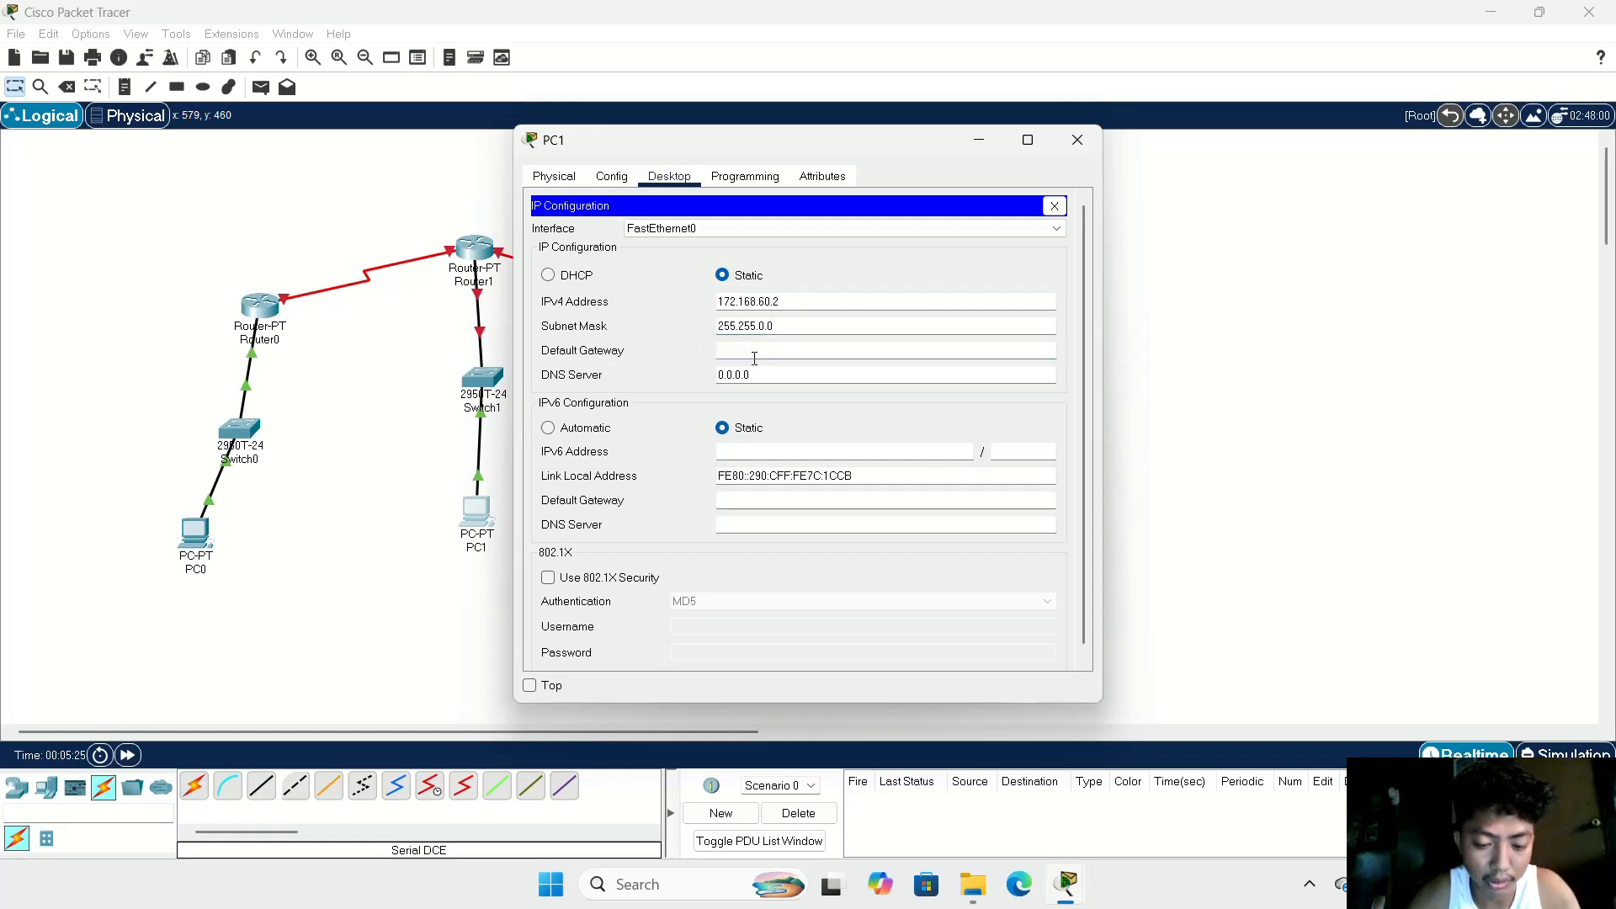
{"action": "type", "text": "172.168.60.1"}
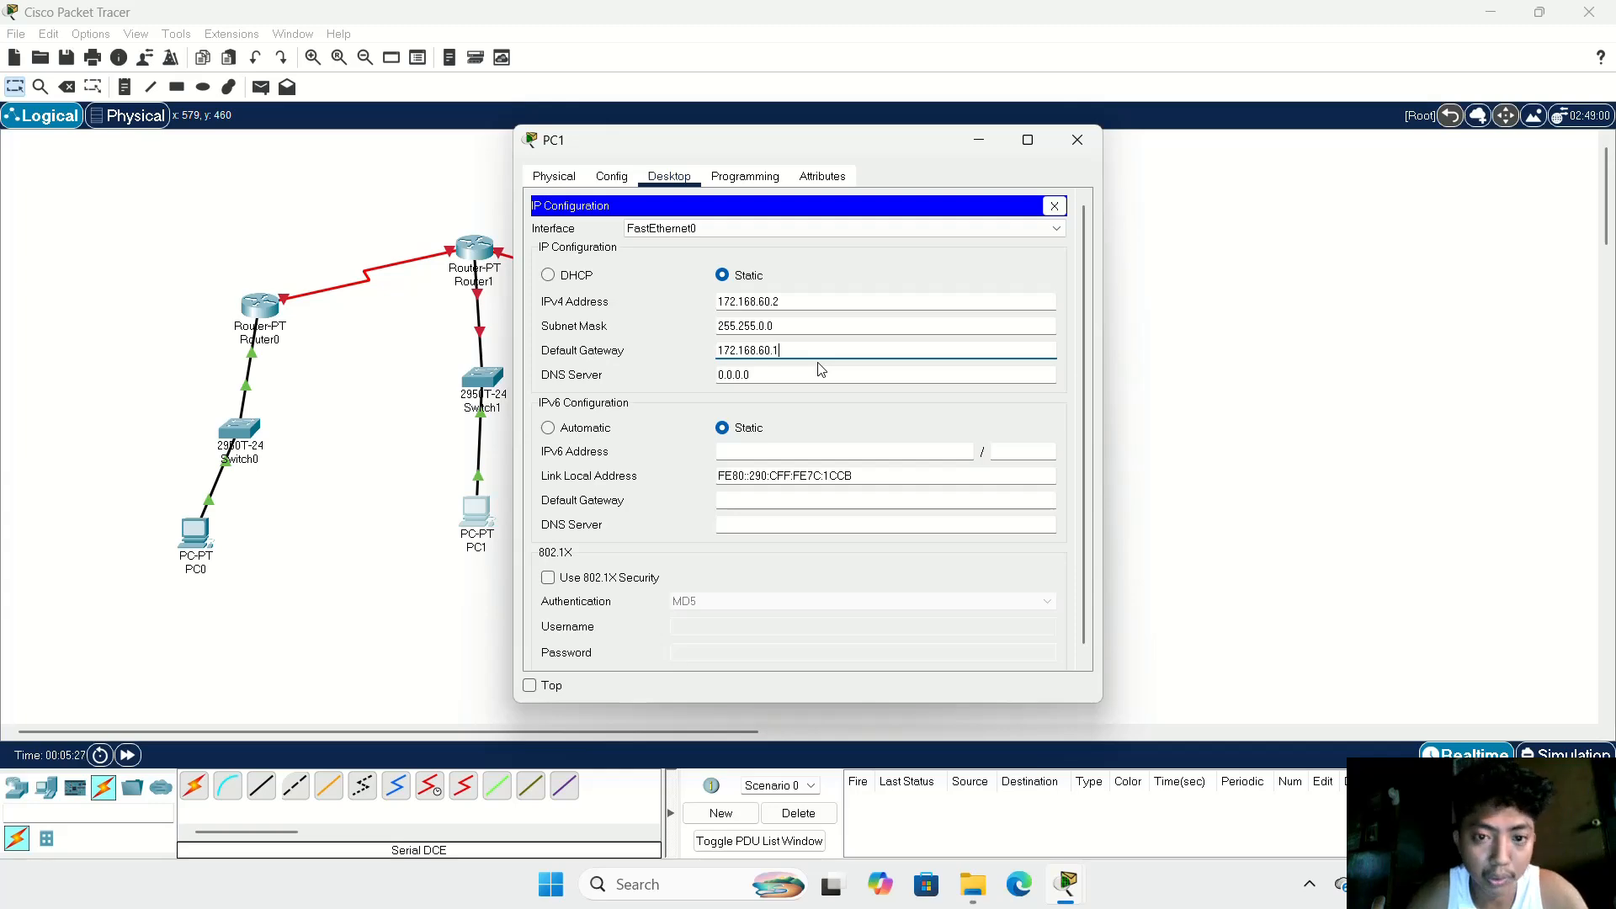
{"action": "left_click", "coordinate": [1078, 140]}
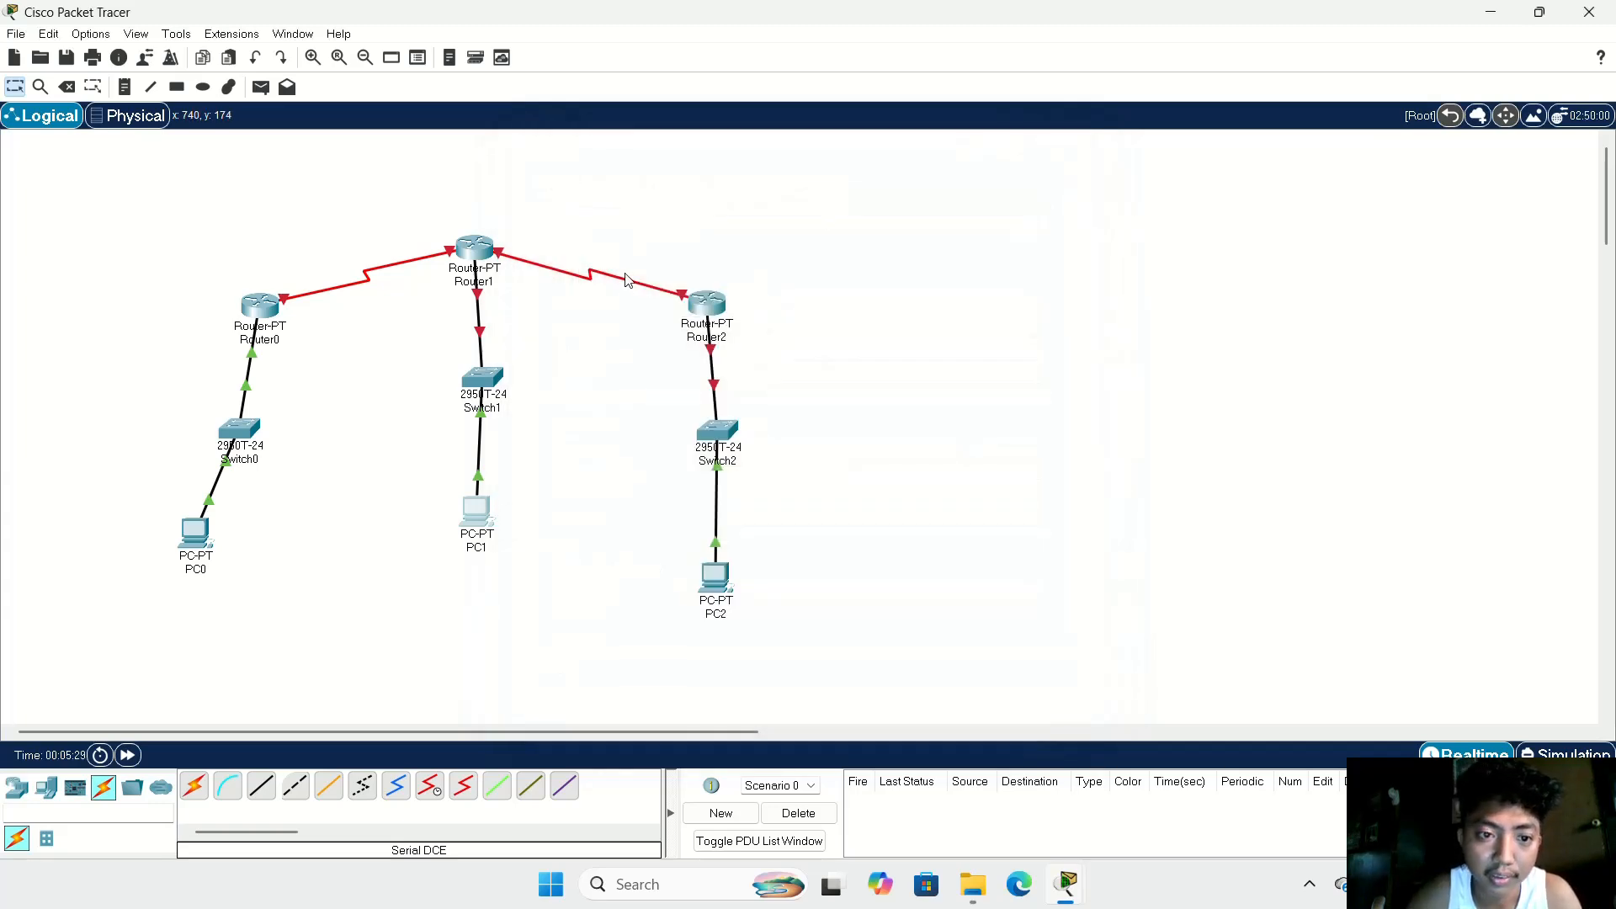
Step: Configure Router1's FastEthernet0/0 with IPv4 address 172.168.60.1 and mask 255.255.0.0, and turn the port on
{"action": "left_click", "coordinate": [476, 247]}
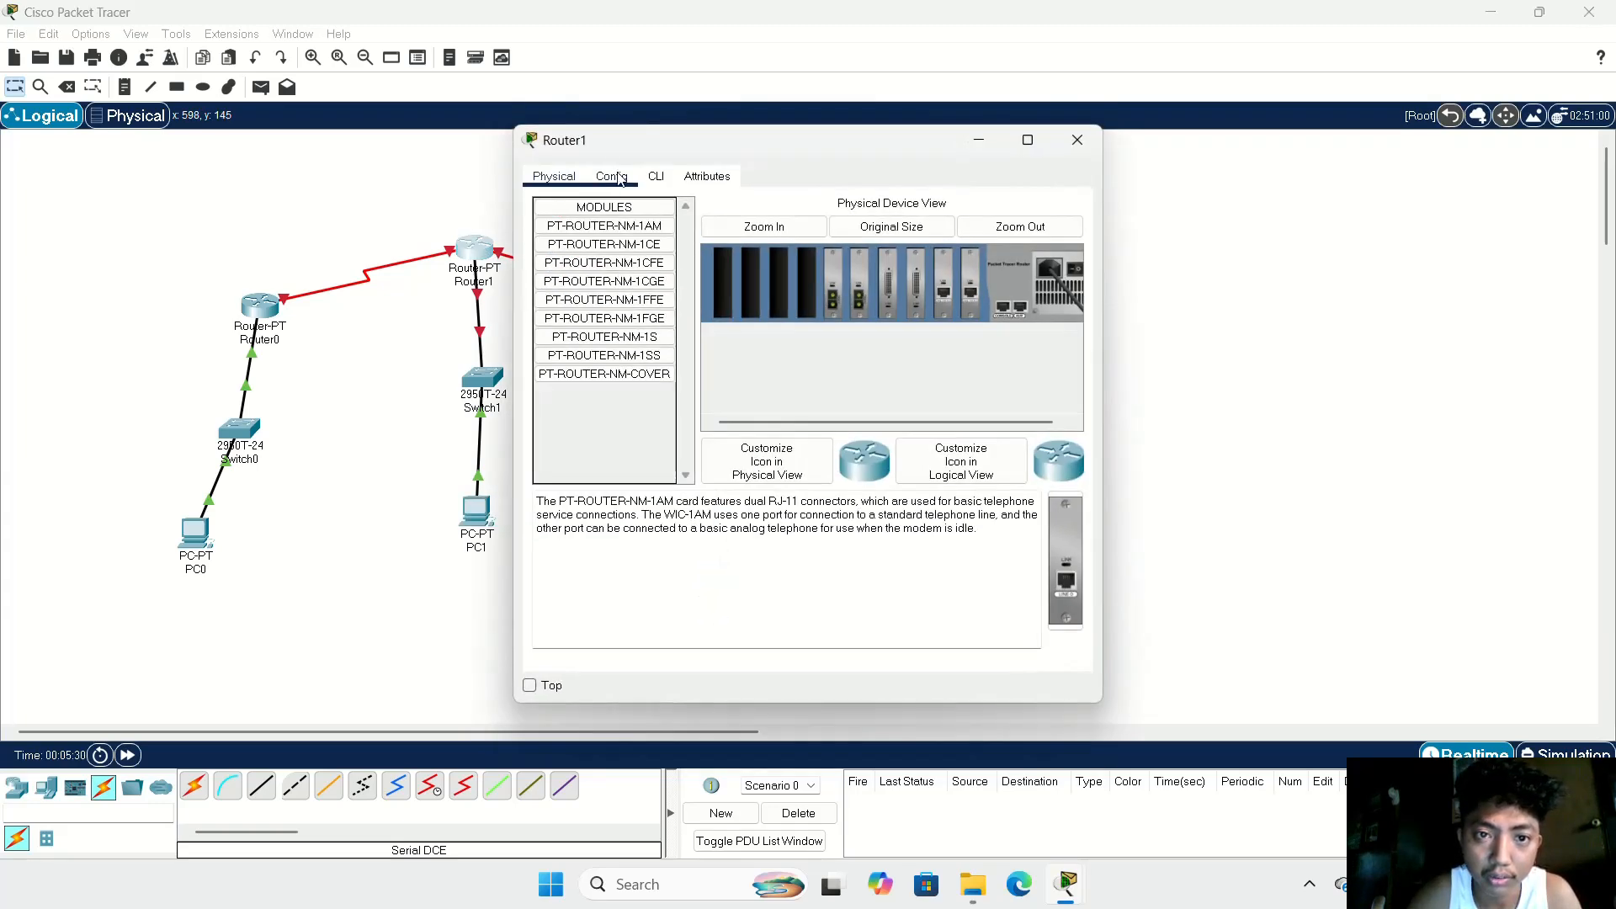
{"action": "left_click", "coordinate": [613, 177]}
{"action": "left_click", "coordinate": [592, 338]}
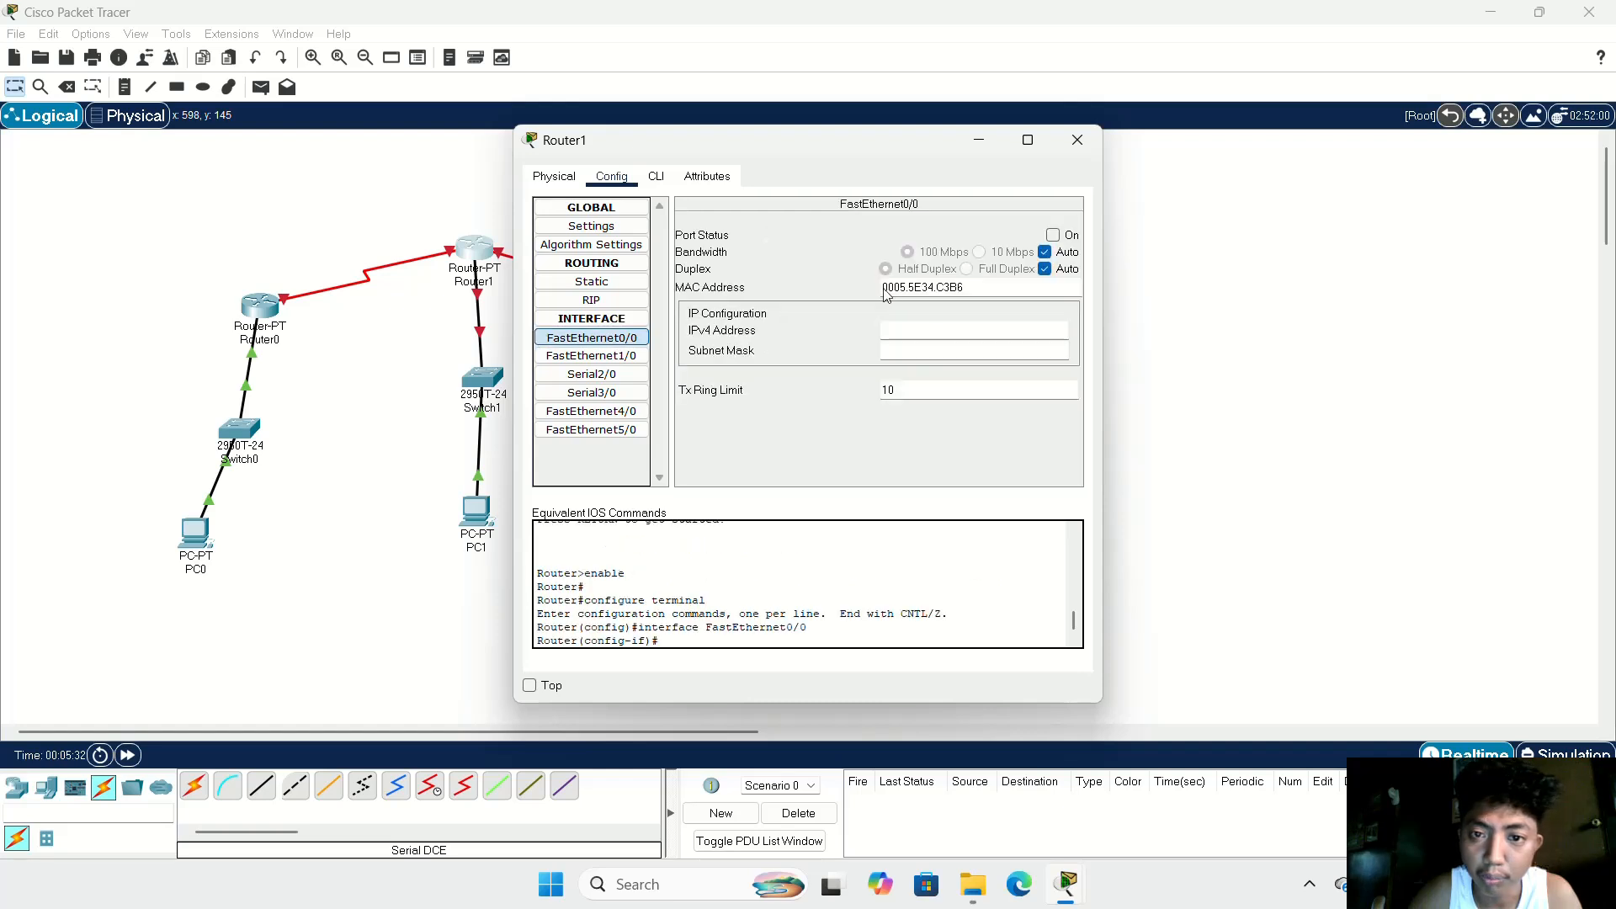
{"action": "left_click", "coordinate": [946, 332]}
{"action": "type", "text": "172.168.60.2"}
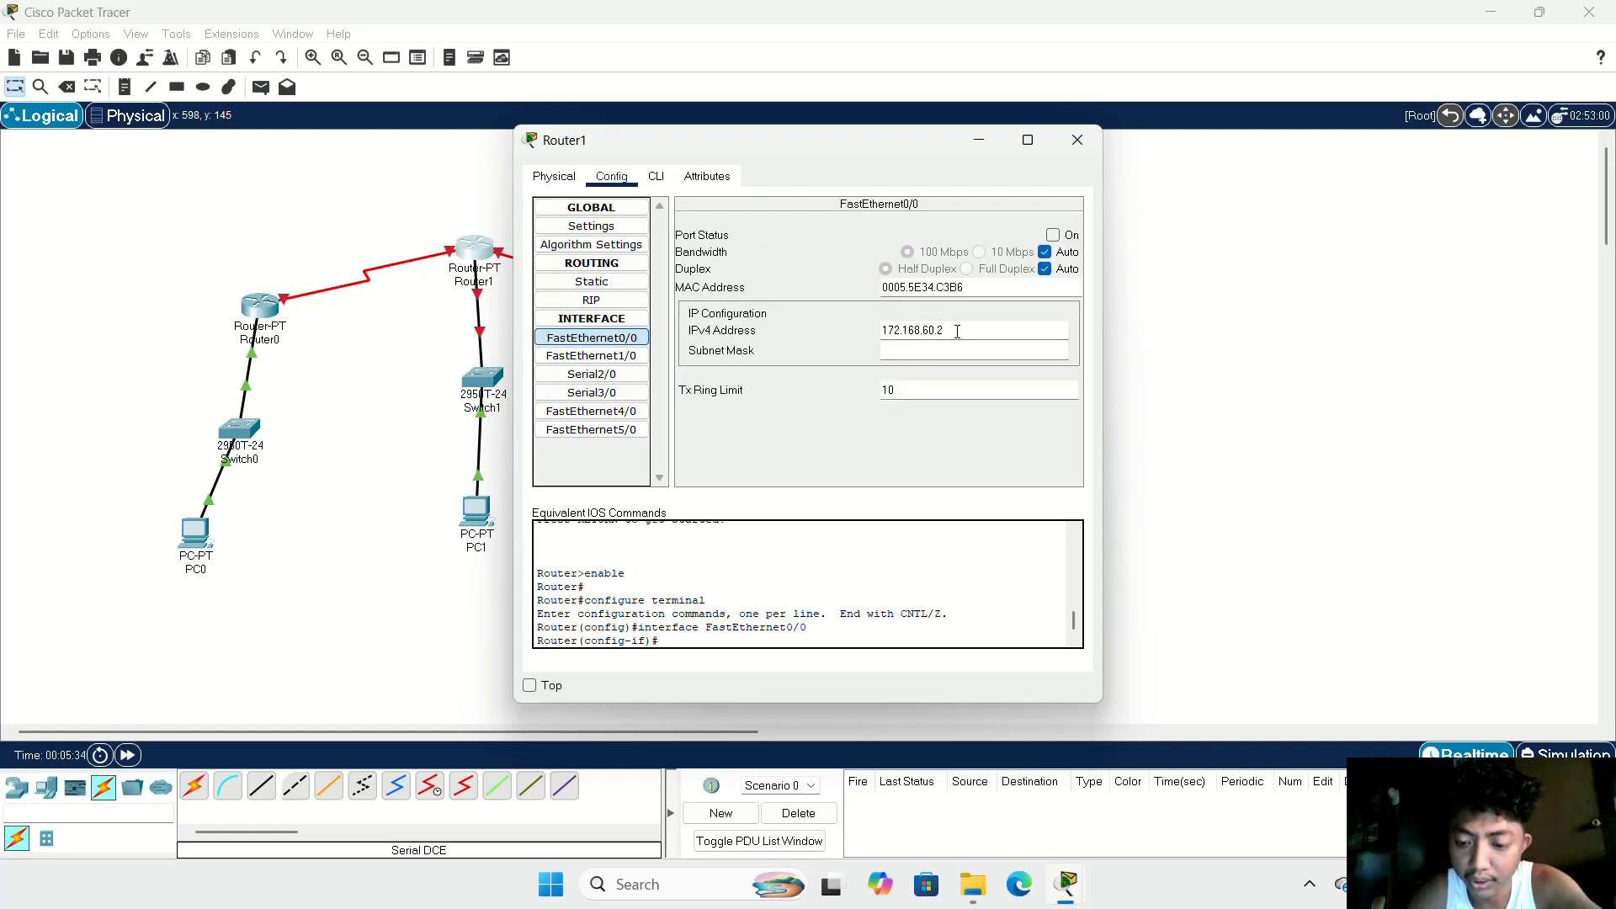
{"action": "type", "text": ".1"}
{"action": "key", "text": "Tab"}
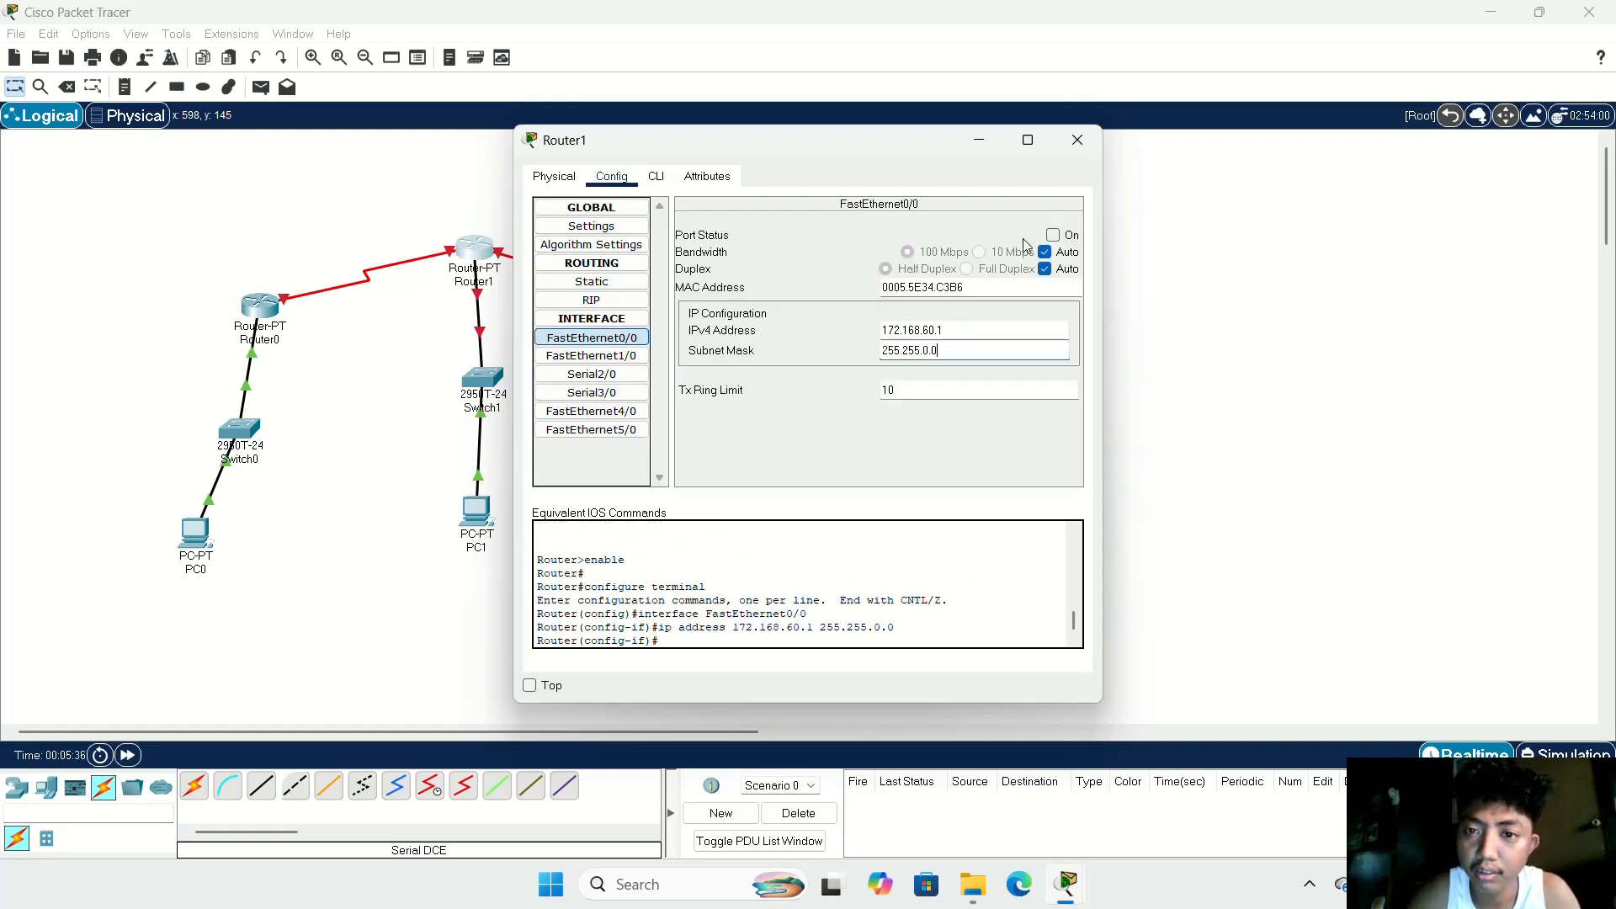
{"action": "left_click", "coordinate": [1052, 236]}
Step: Assign the IPv4 address 192.168.50.2 to Router1's Serial2/0 interface
{"action": "left_click", "coordinate": [581, 375]}
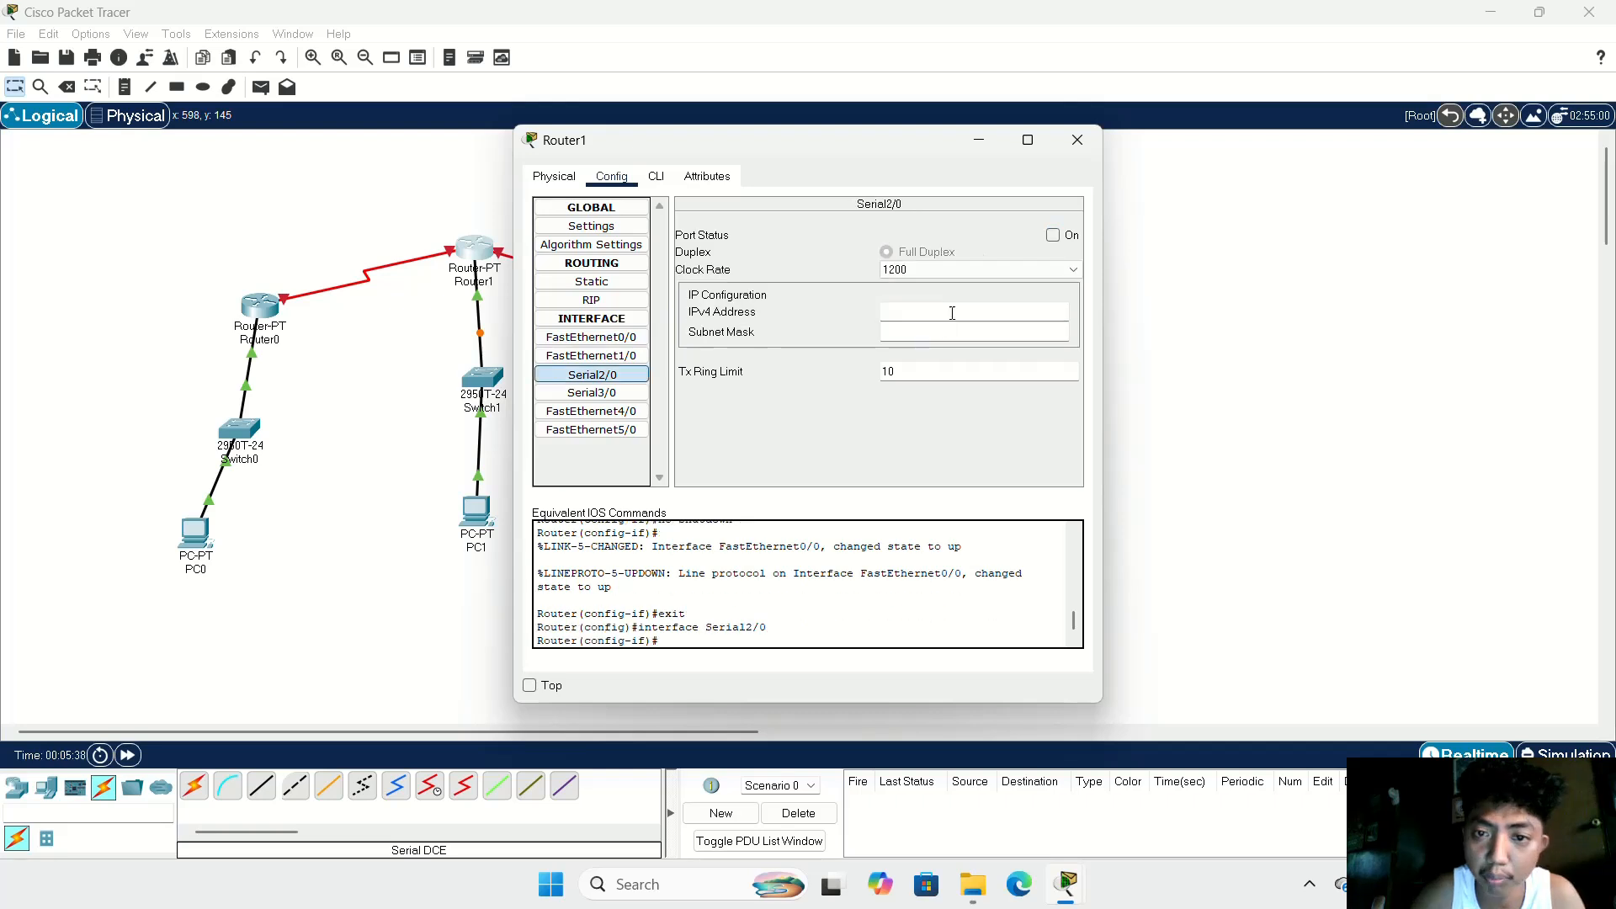
{"action": "left_click", "coordinate": [926, 316]}
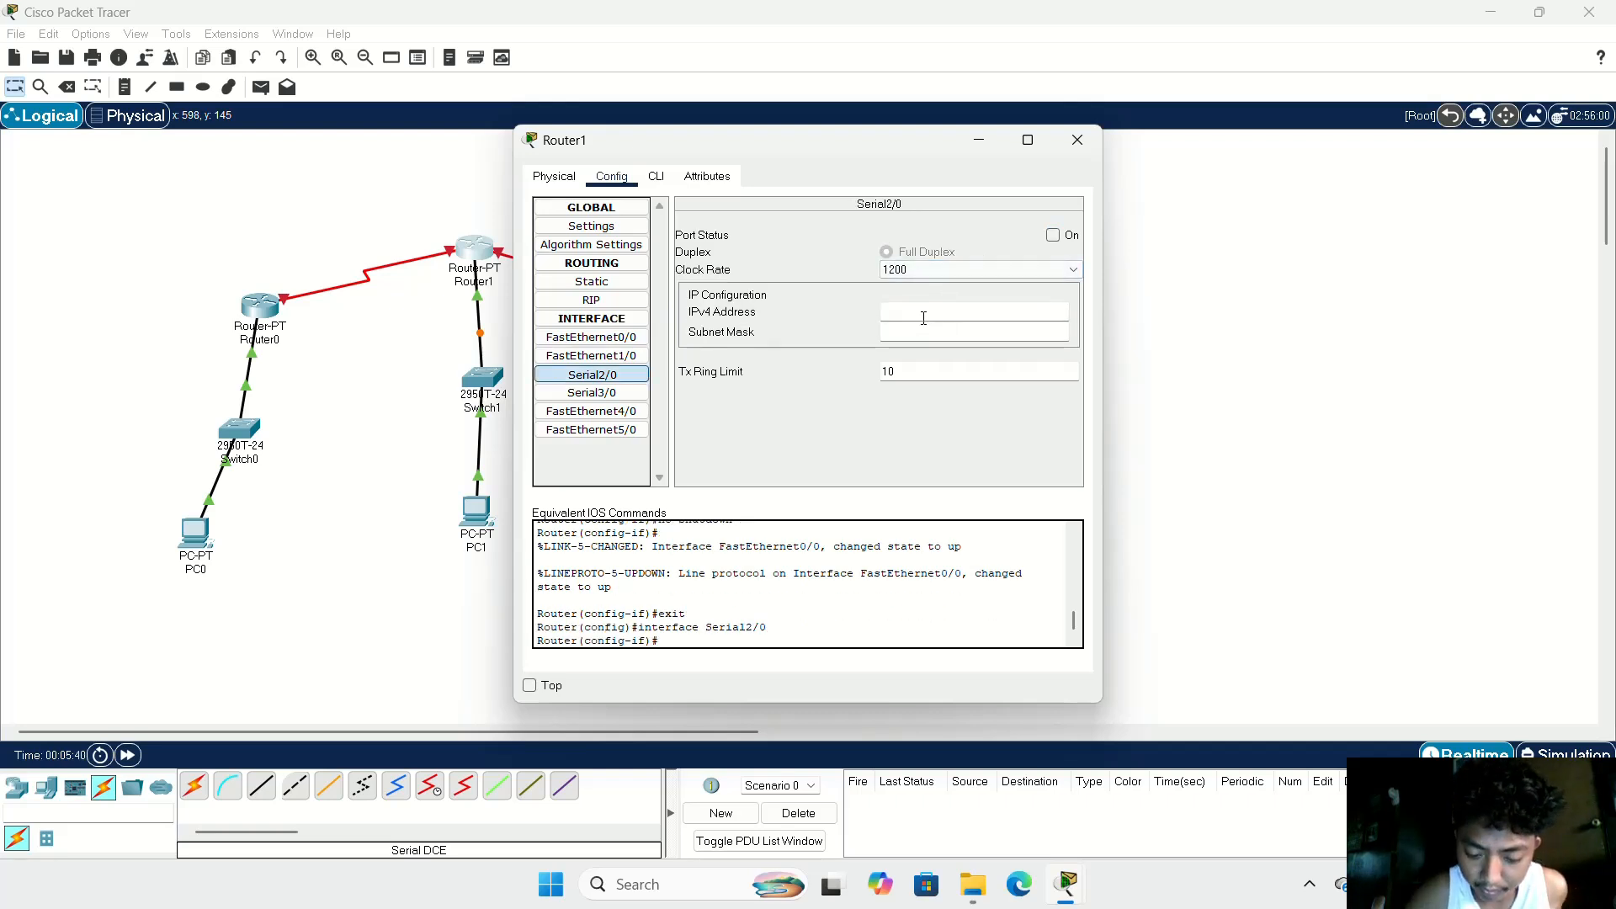
{"action": "type", "text": "119"}
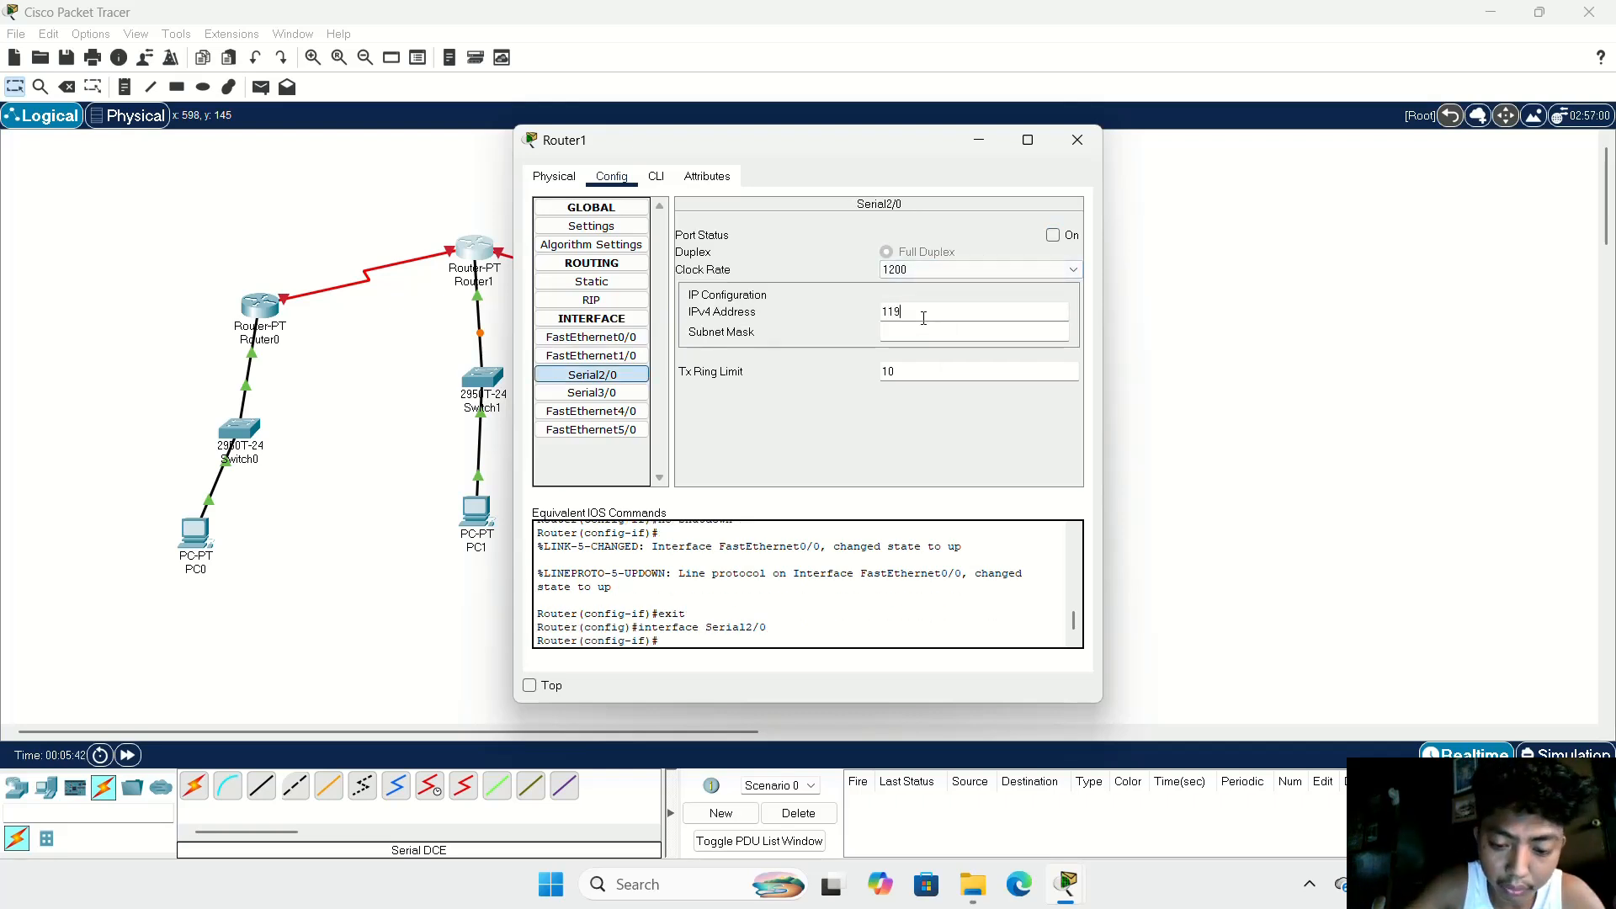
{"action": "type", "text": "2"}
{"action": "key", "text": "BackSpace"}
{"action": "key", "text": "BackSpace"}
{"action": "key", "text": "BackSpace"}
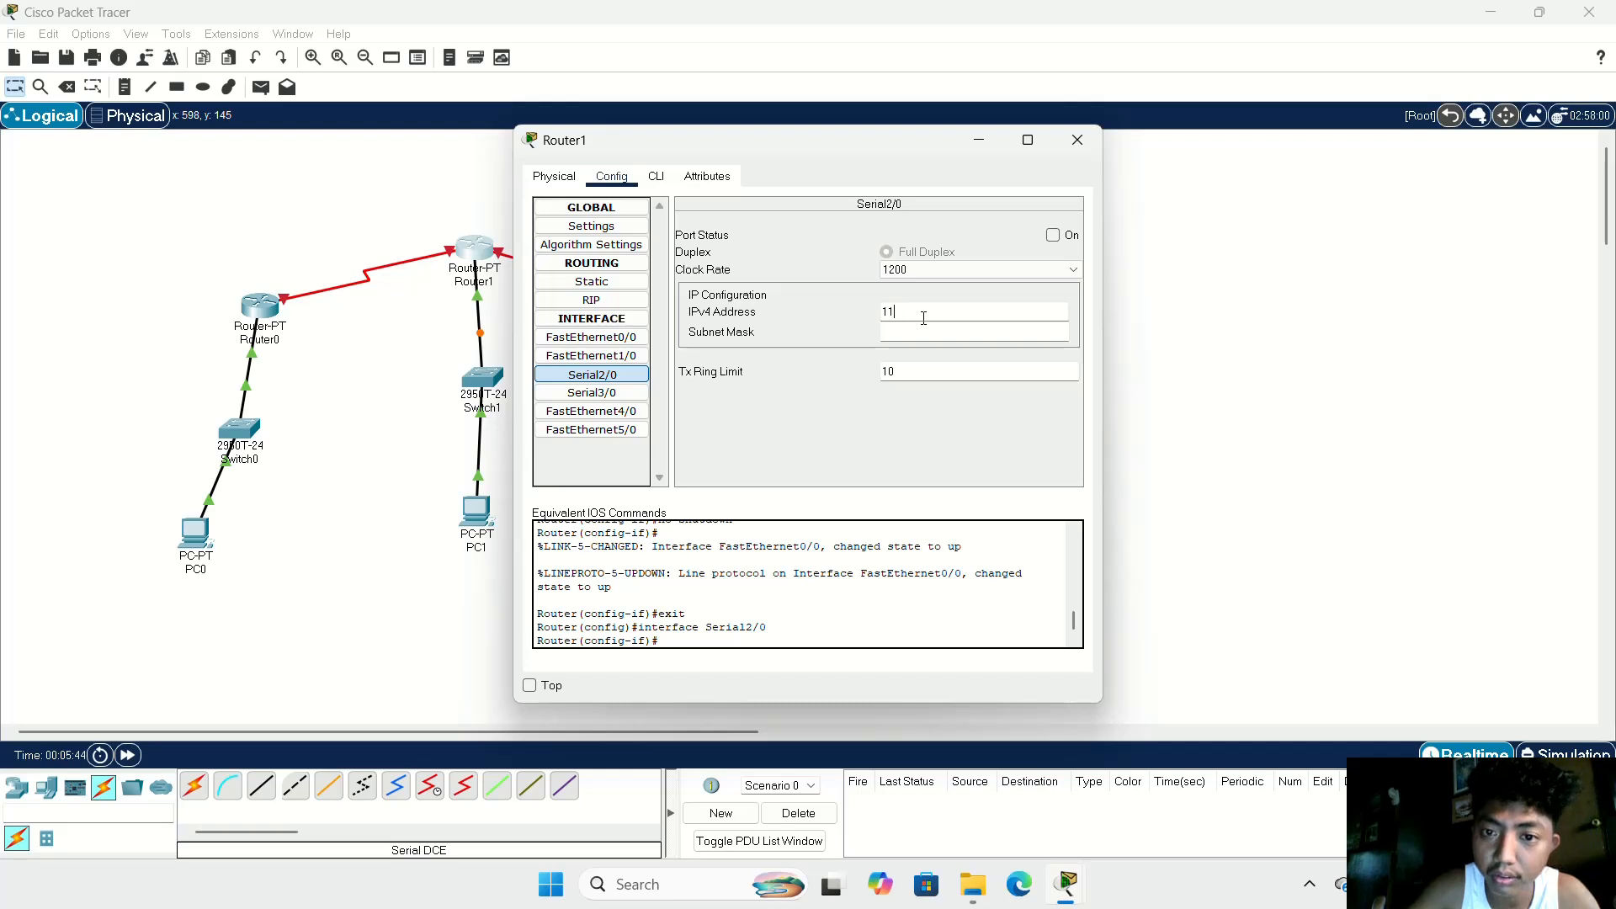
{"action": "type", "text": "9"}
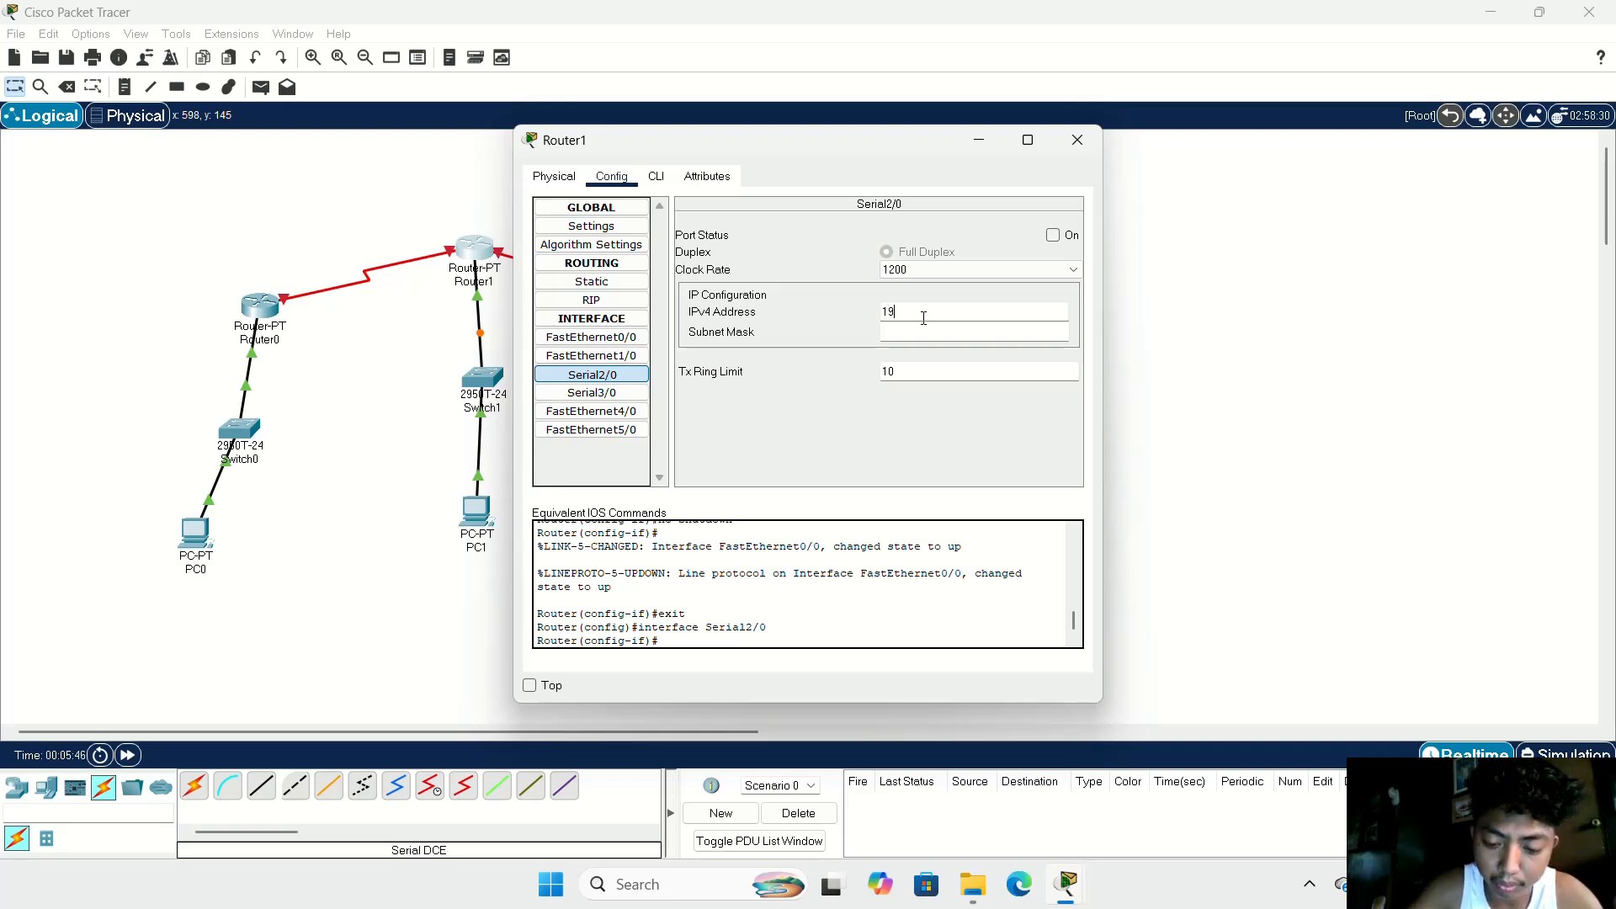
{"action": "type", "text": "2"}
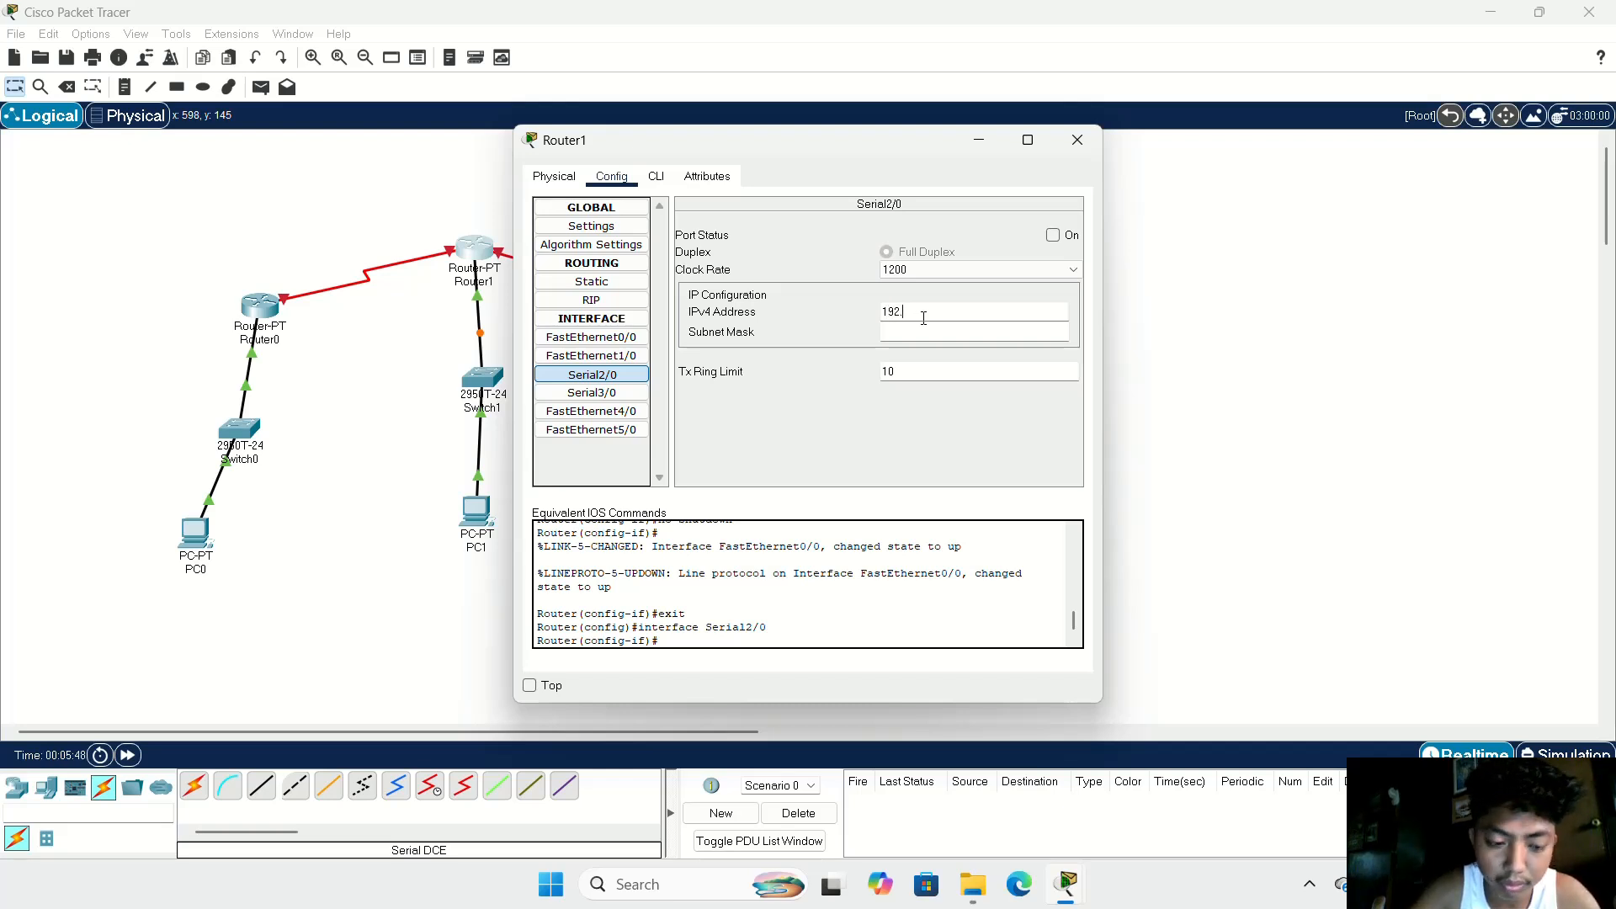
{"action": "type", "text": ".168"}
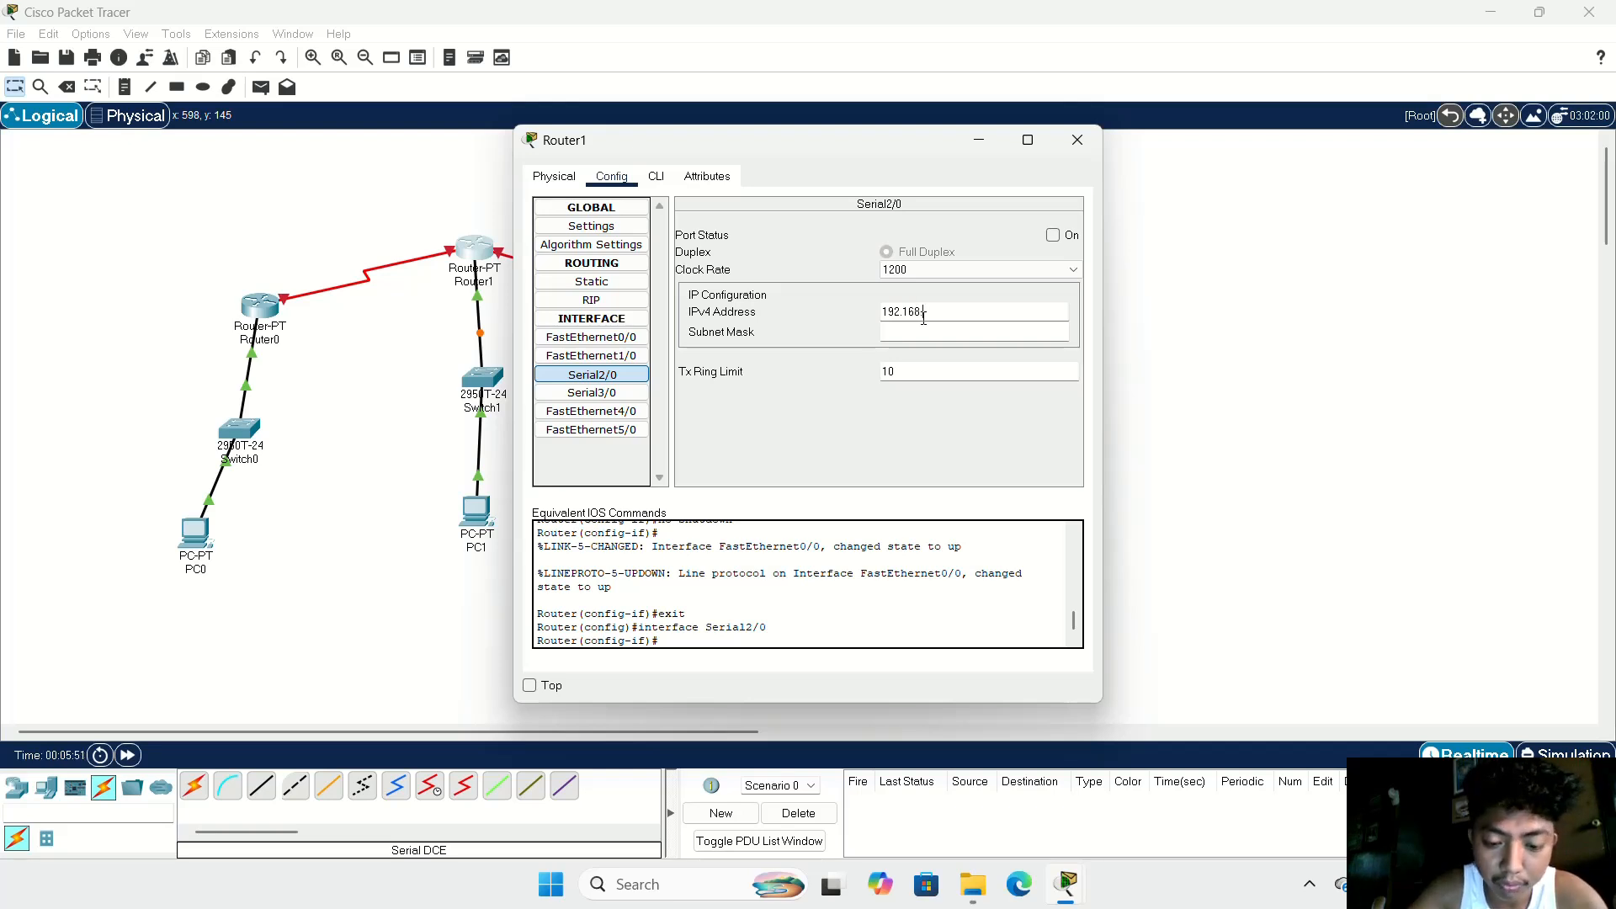
{"action": "type", "text": ".50.2"}
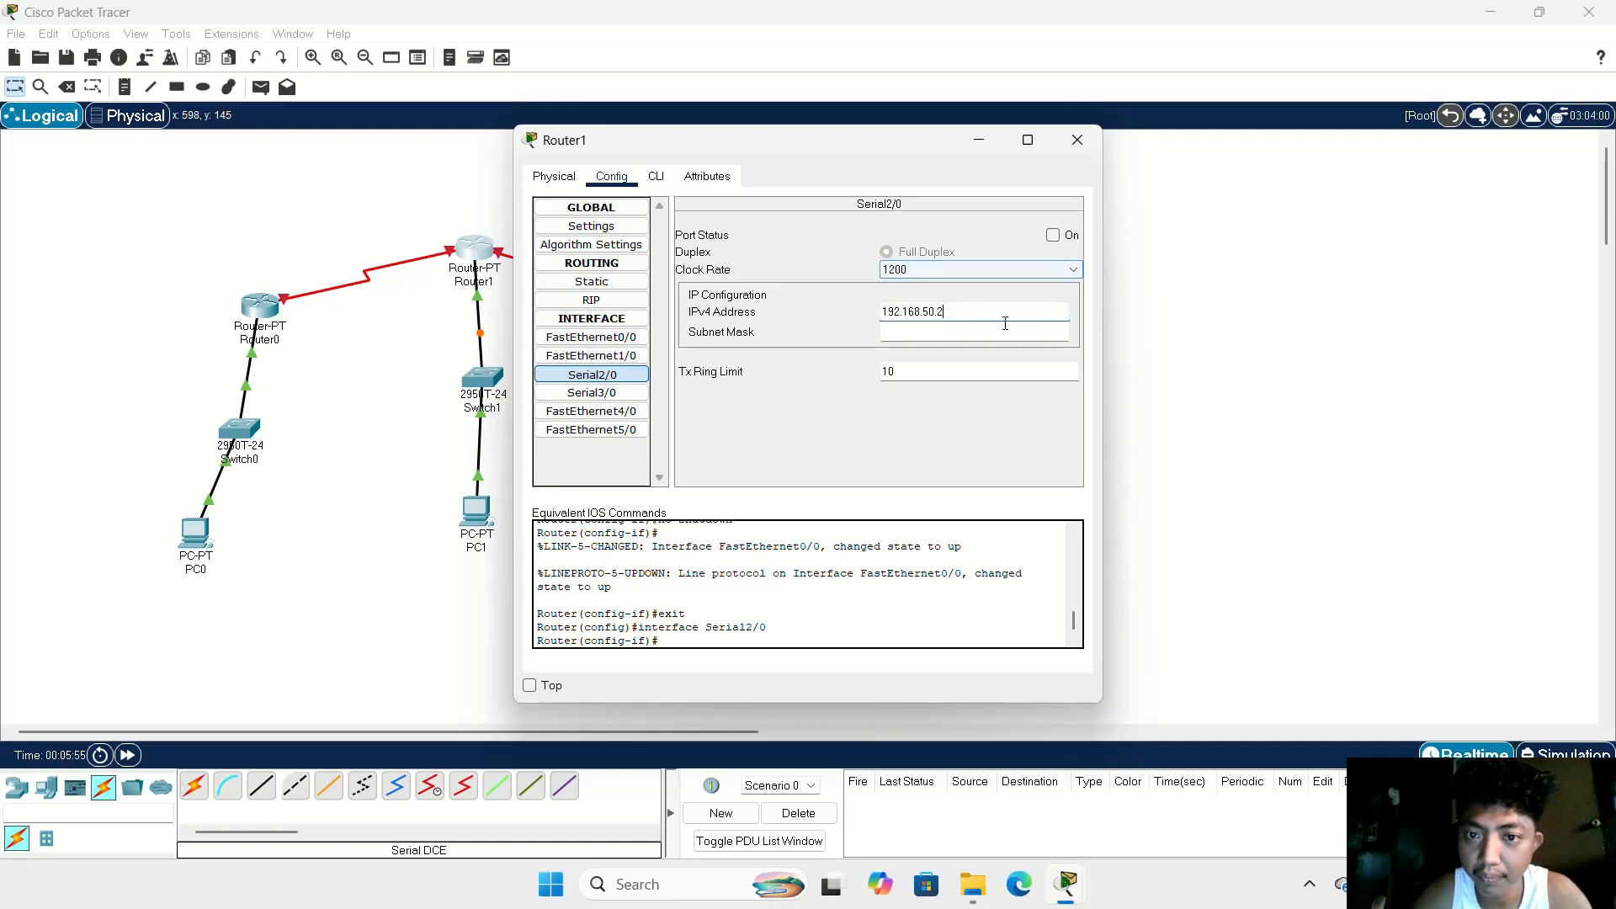
Step: Set Router1's Serial2/0 clock rate to 2000000, turn the port on, and close the router's window
{"action": "left_click", "coordinate": [985, 270]}
{"action": "scroll", "coordinate": [936, 401], "scroll_direction": "down", "scroll_amount": 2}
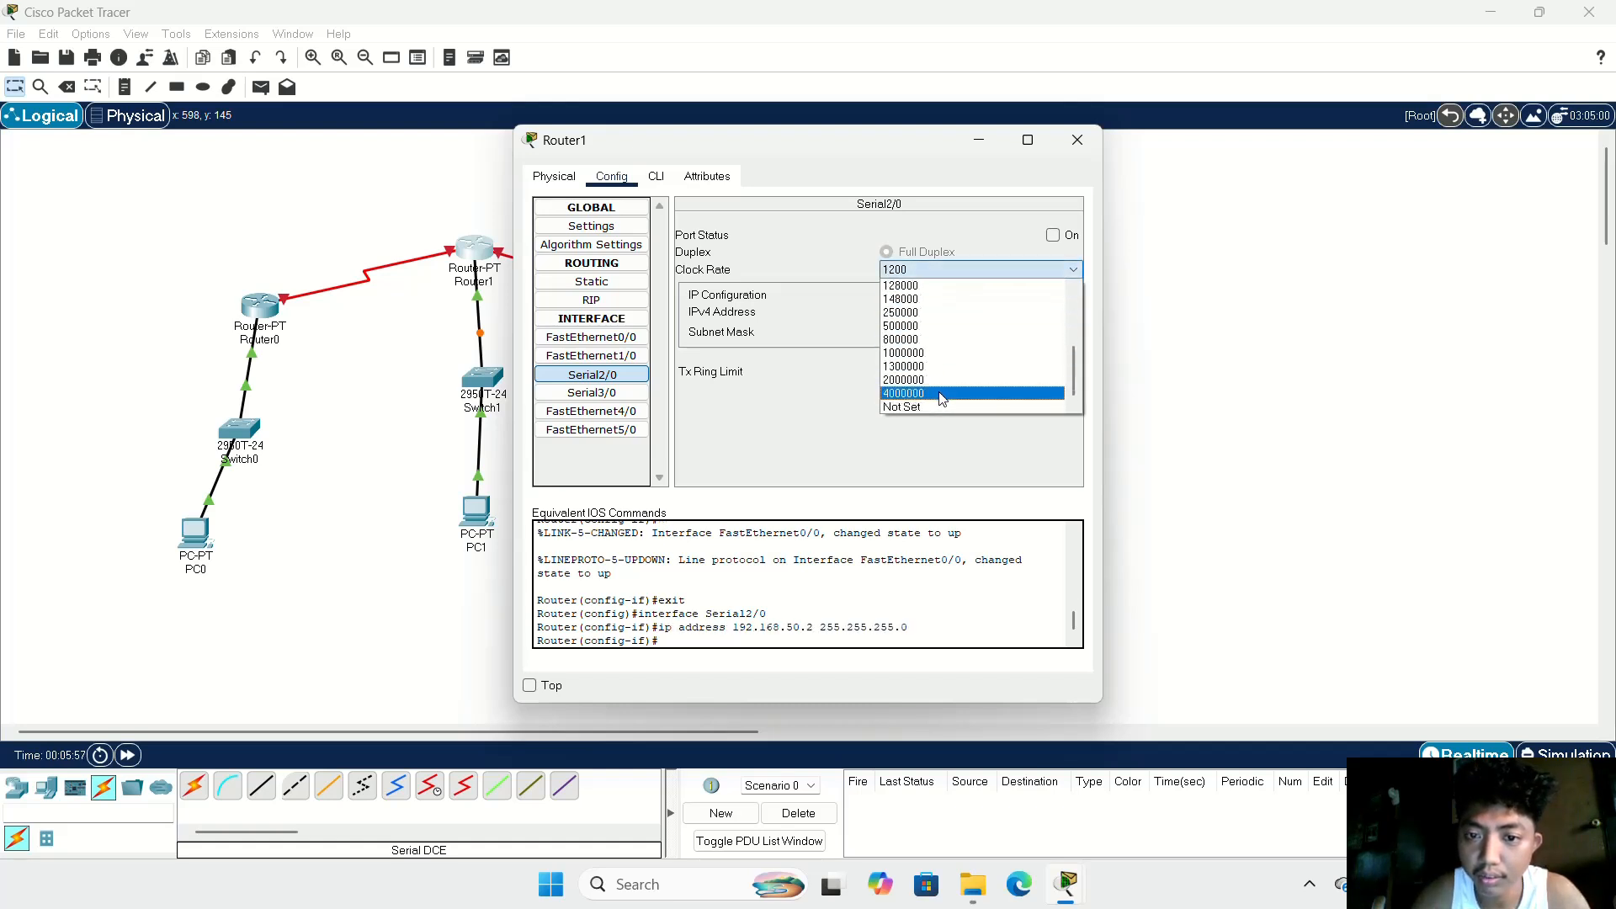
{"action": "left_click", "coordinate": [943, 393]}
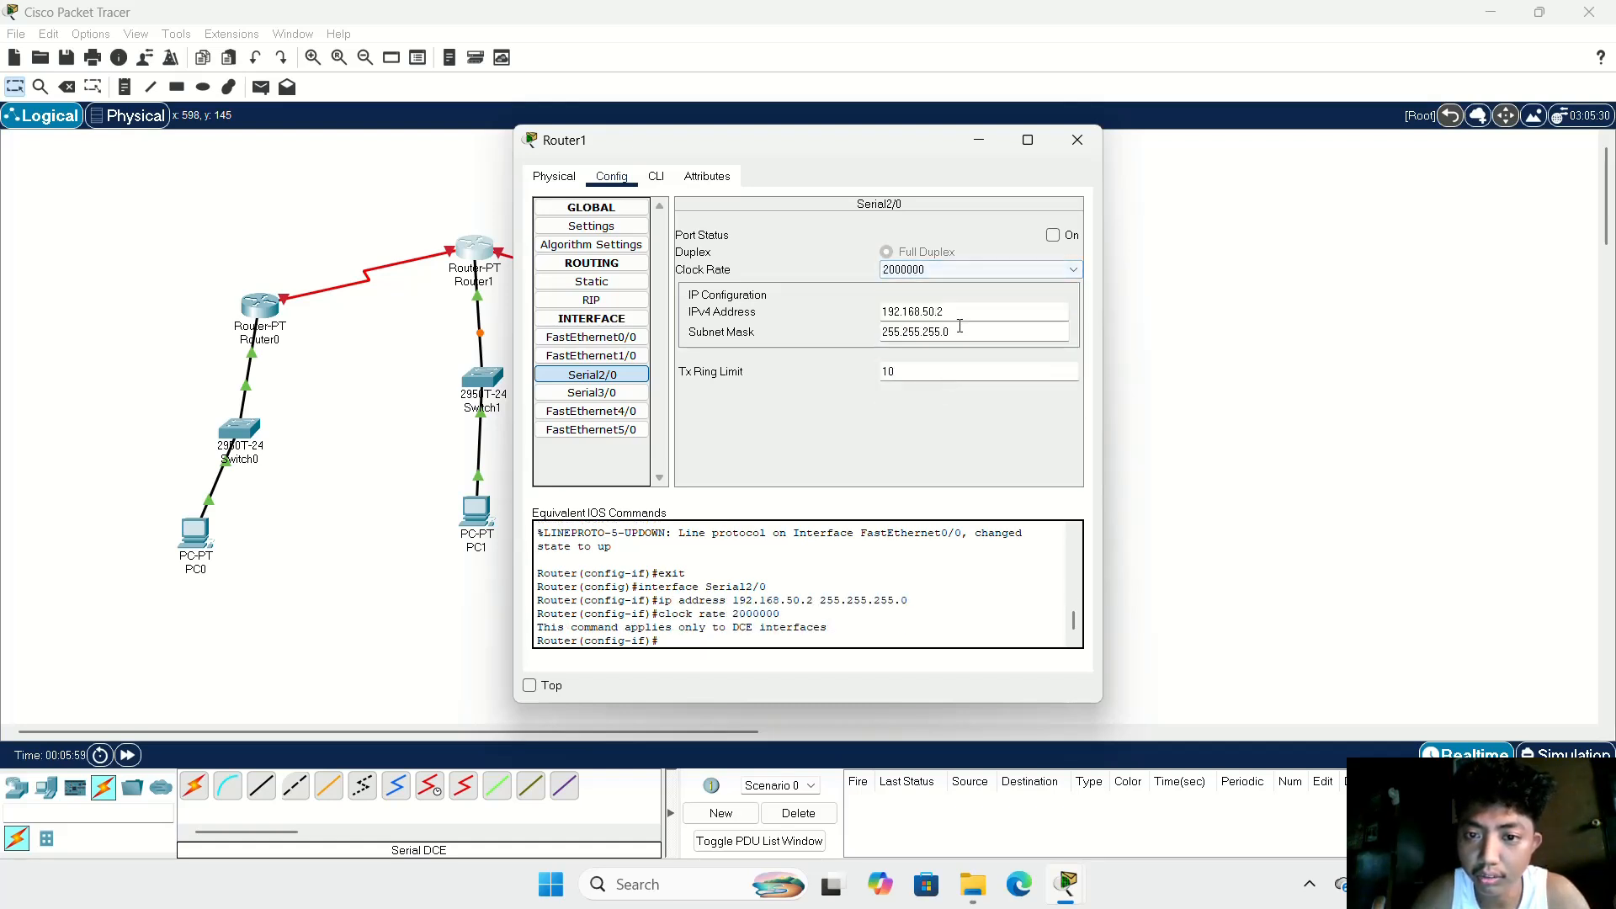
{"action": "left_click", "coordinate": [1054, 235]}
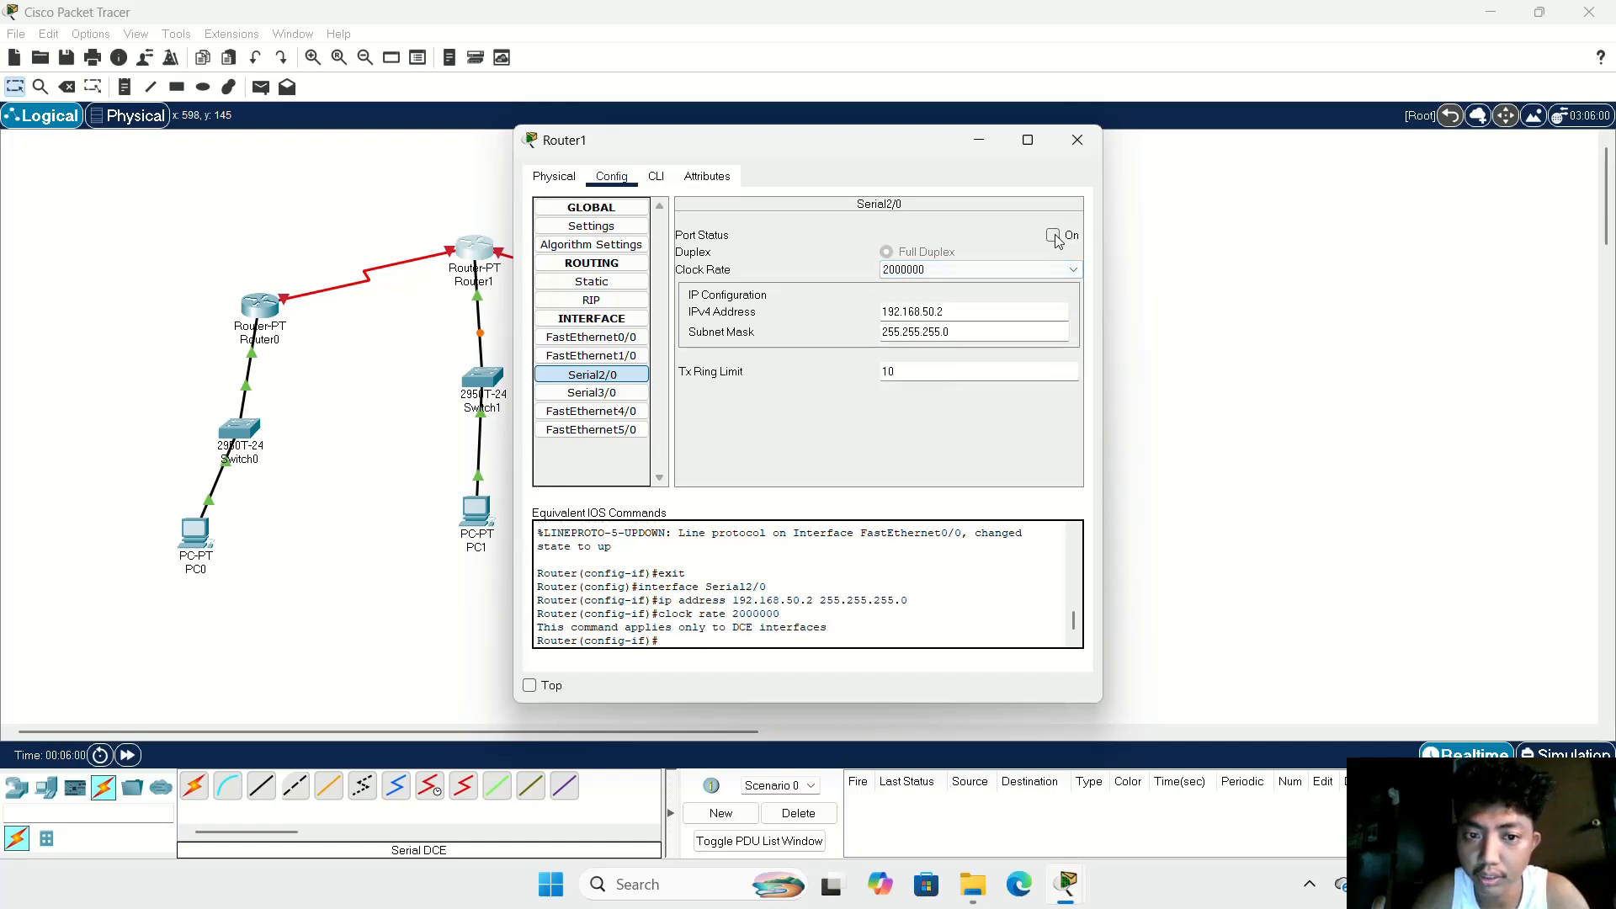
{"action": "left_click", "coordinate": [1078, 141]}
Step: Give PC2 the static IPv4 address 192.168.100.2 with subnet mask 255.255.255.0
{"action": "double_click", "coordinate": [716, 579]}
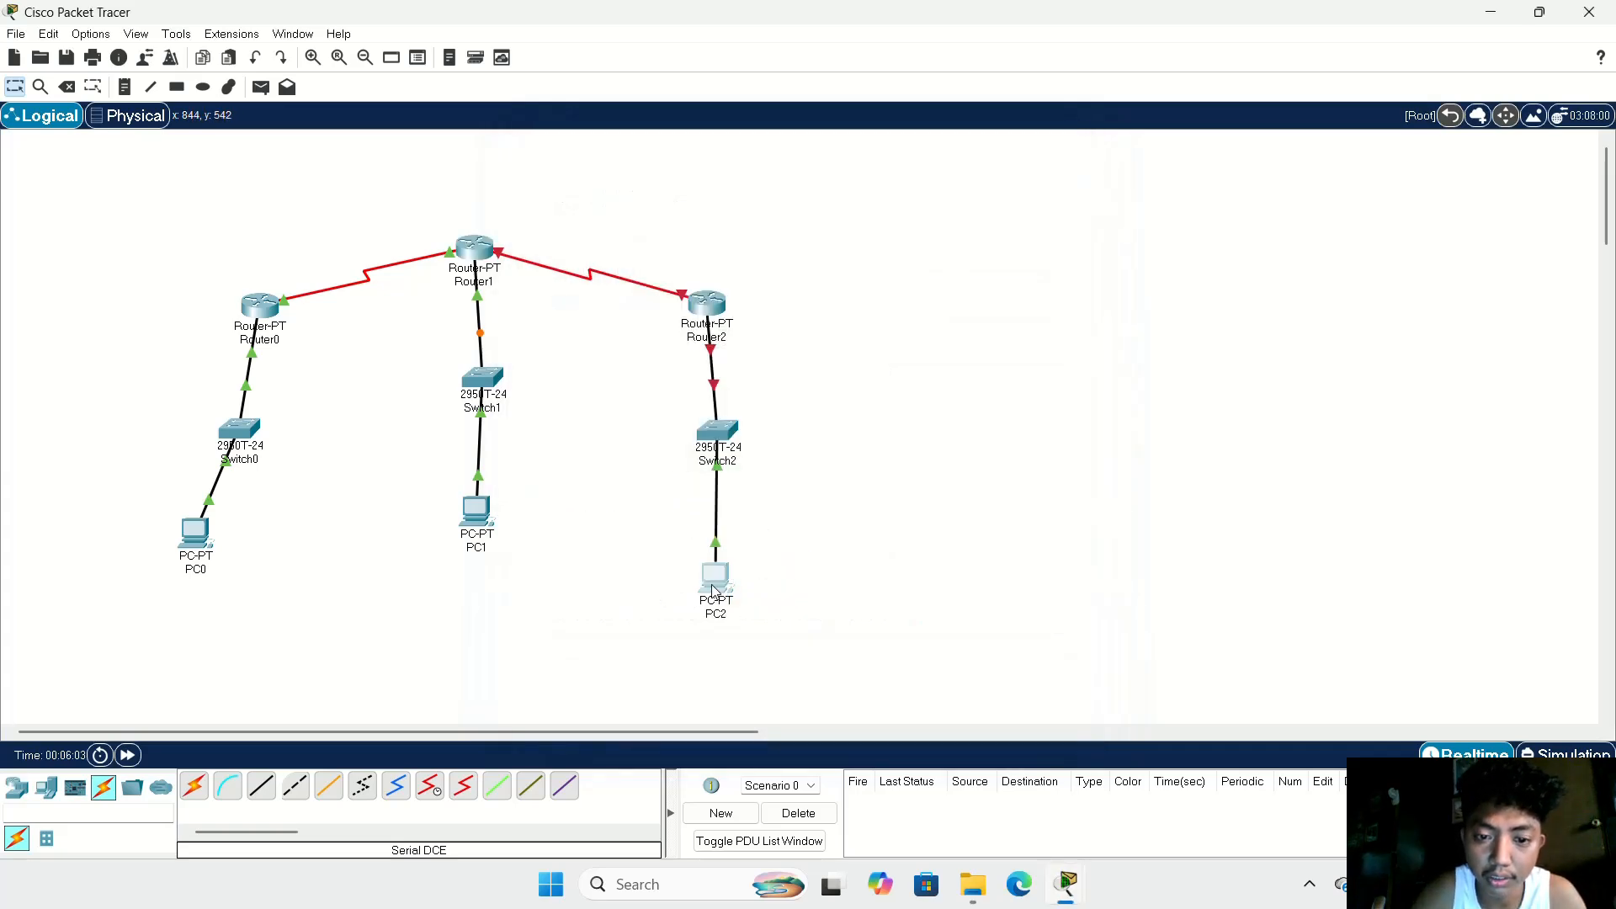
{"action": "left_click", "coordinate": [649, 179]}
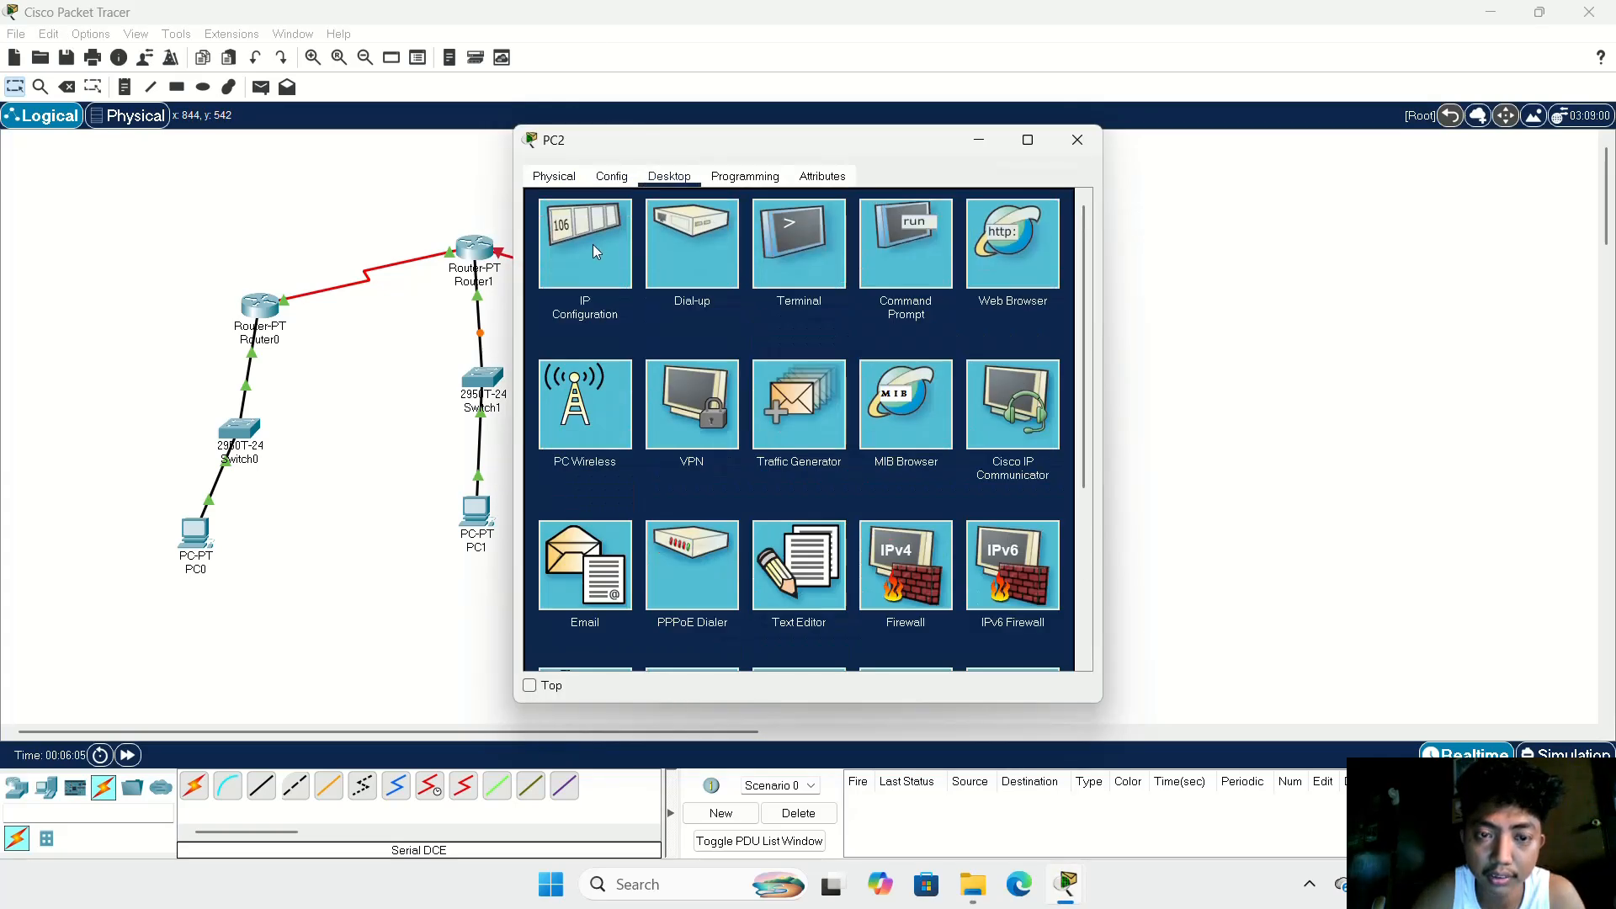
{"action": "left_click", "coordinate": [593, 244]}
{"action": "left_click", "coordinate": [745, 298]}
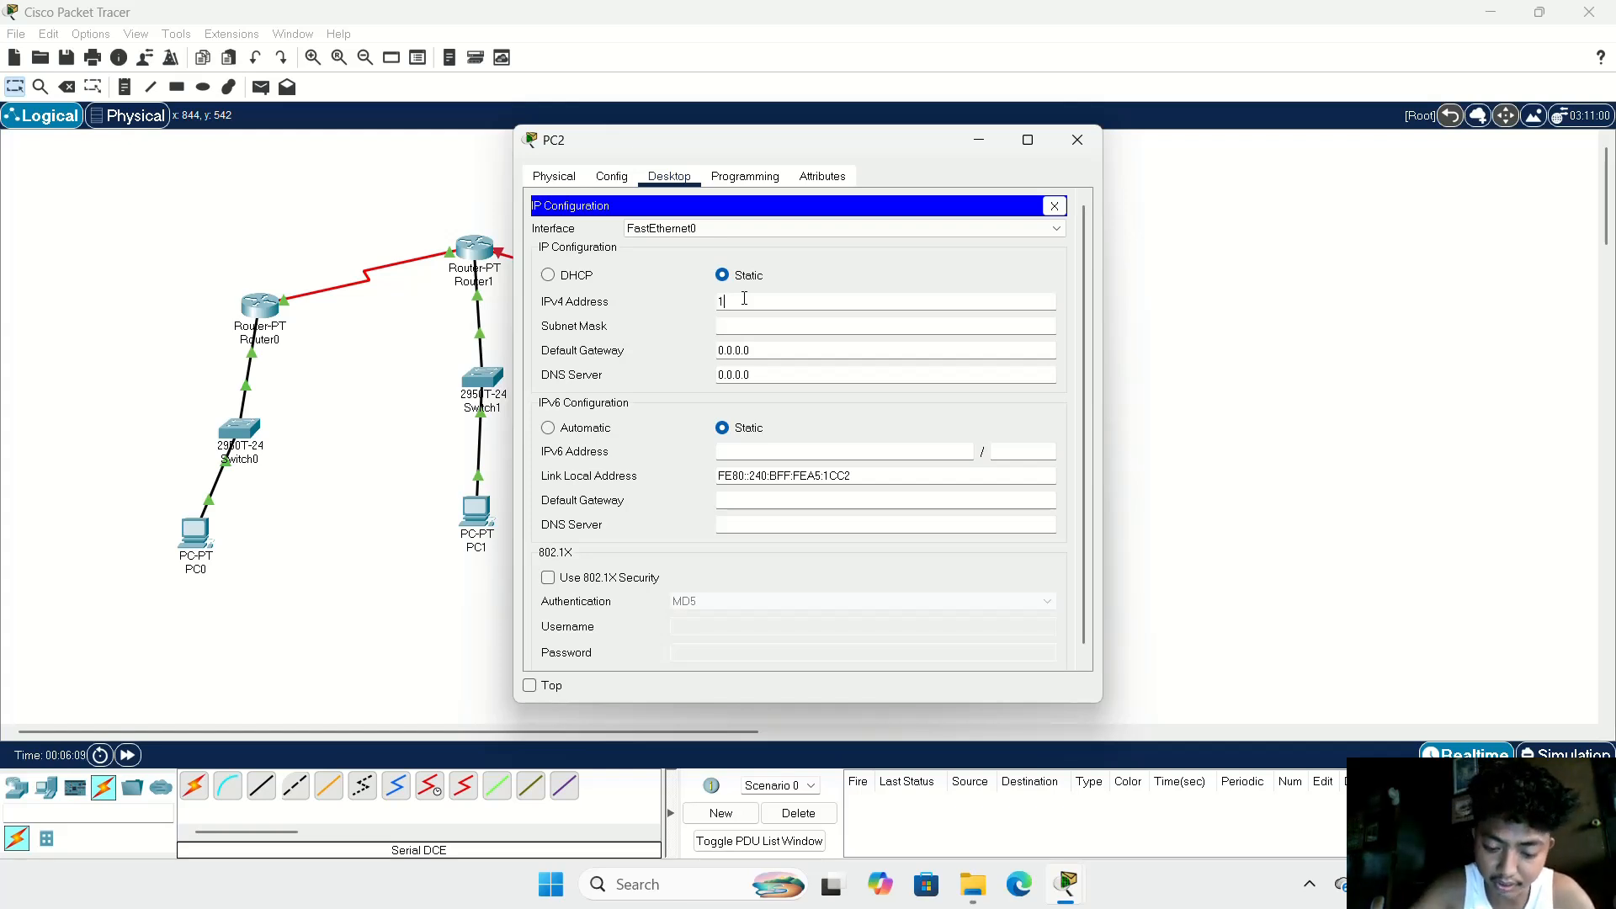
{"action": "type", "text": "192.16"}
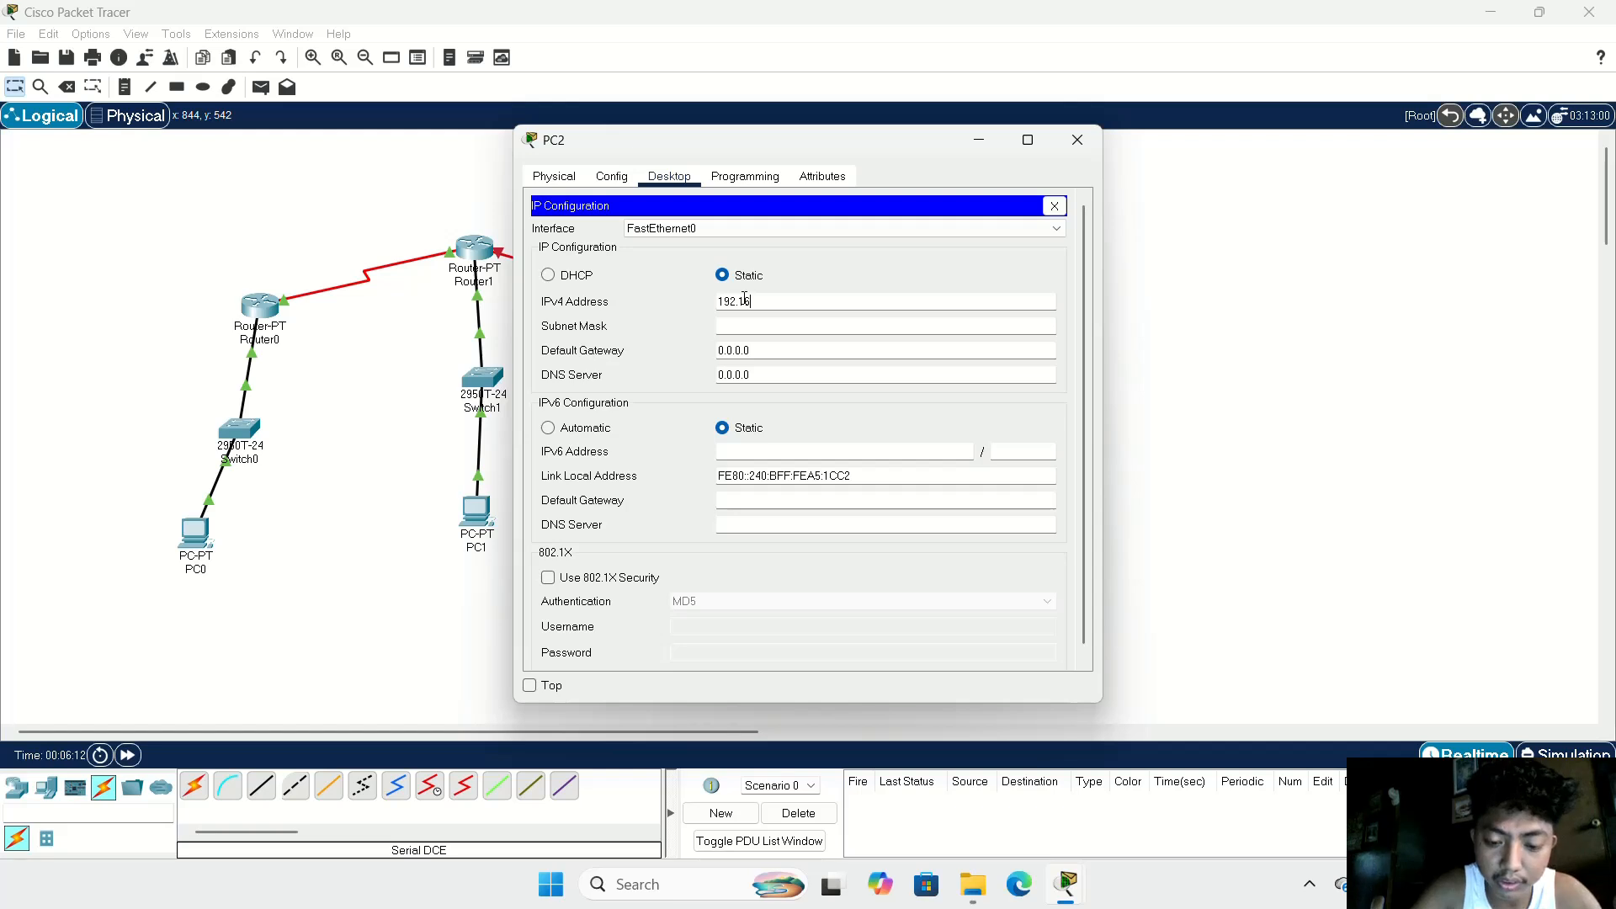
{"action": "type", "text": "8.100"}
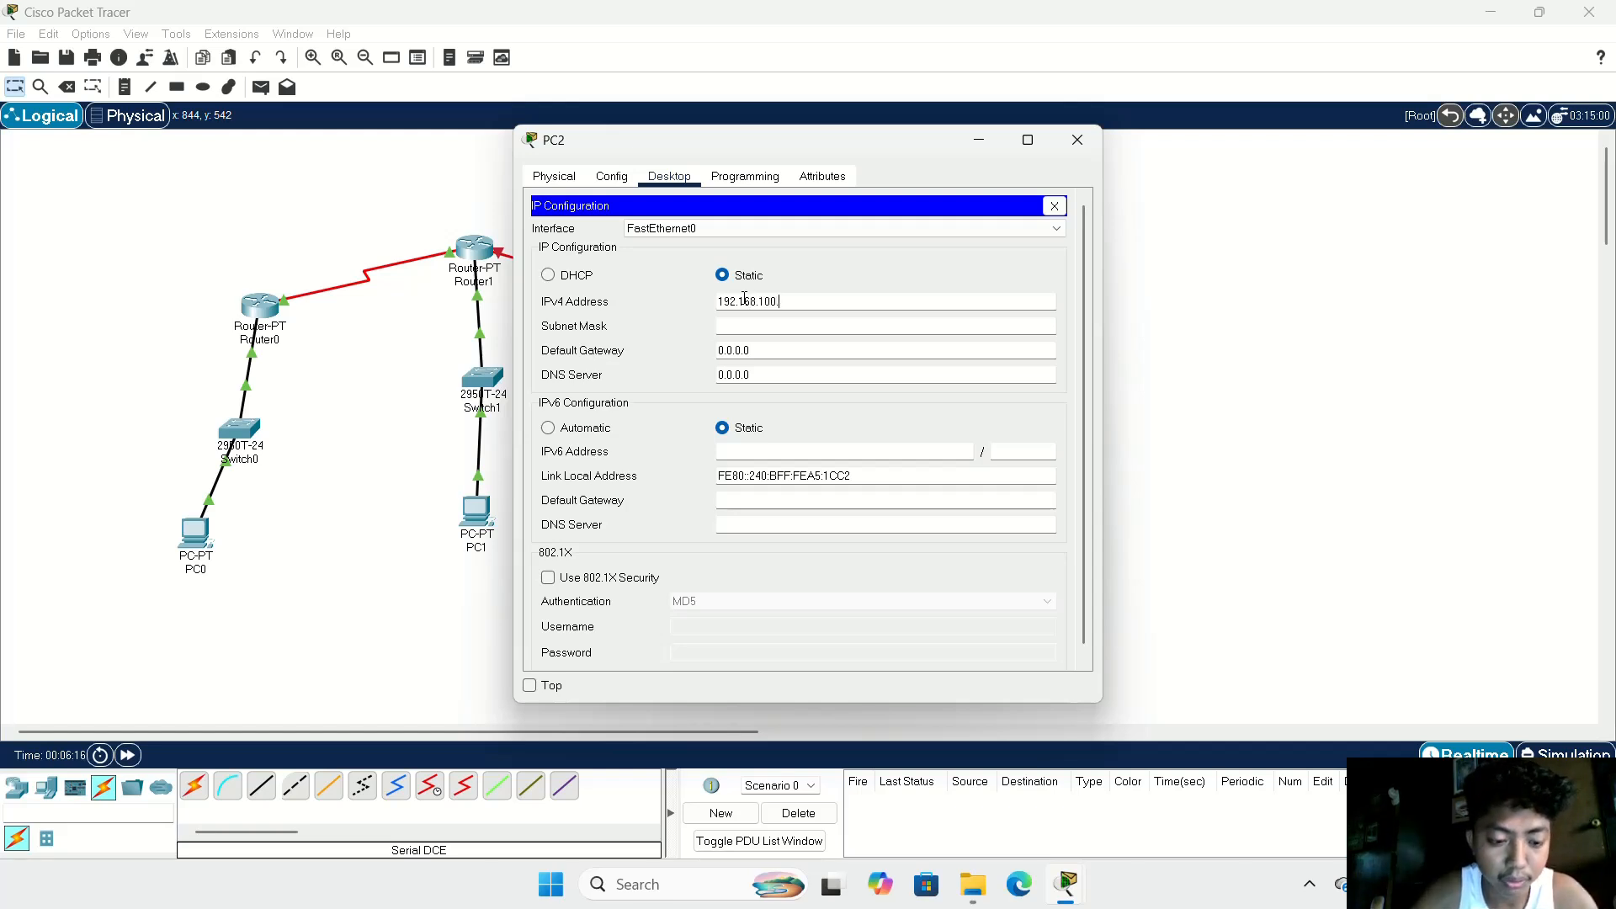
{"action": "type", "text": ".2"}
{"action": "left_click_drag", "start_coordinate": [823, 305], "coordinate": [693, 306]}
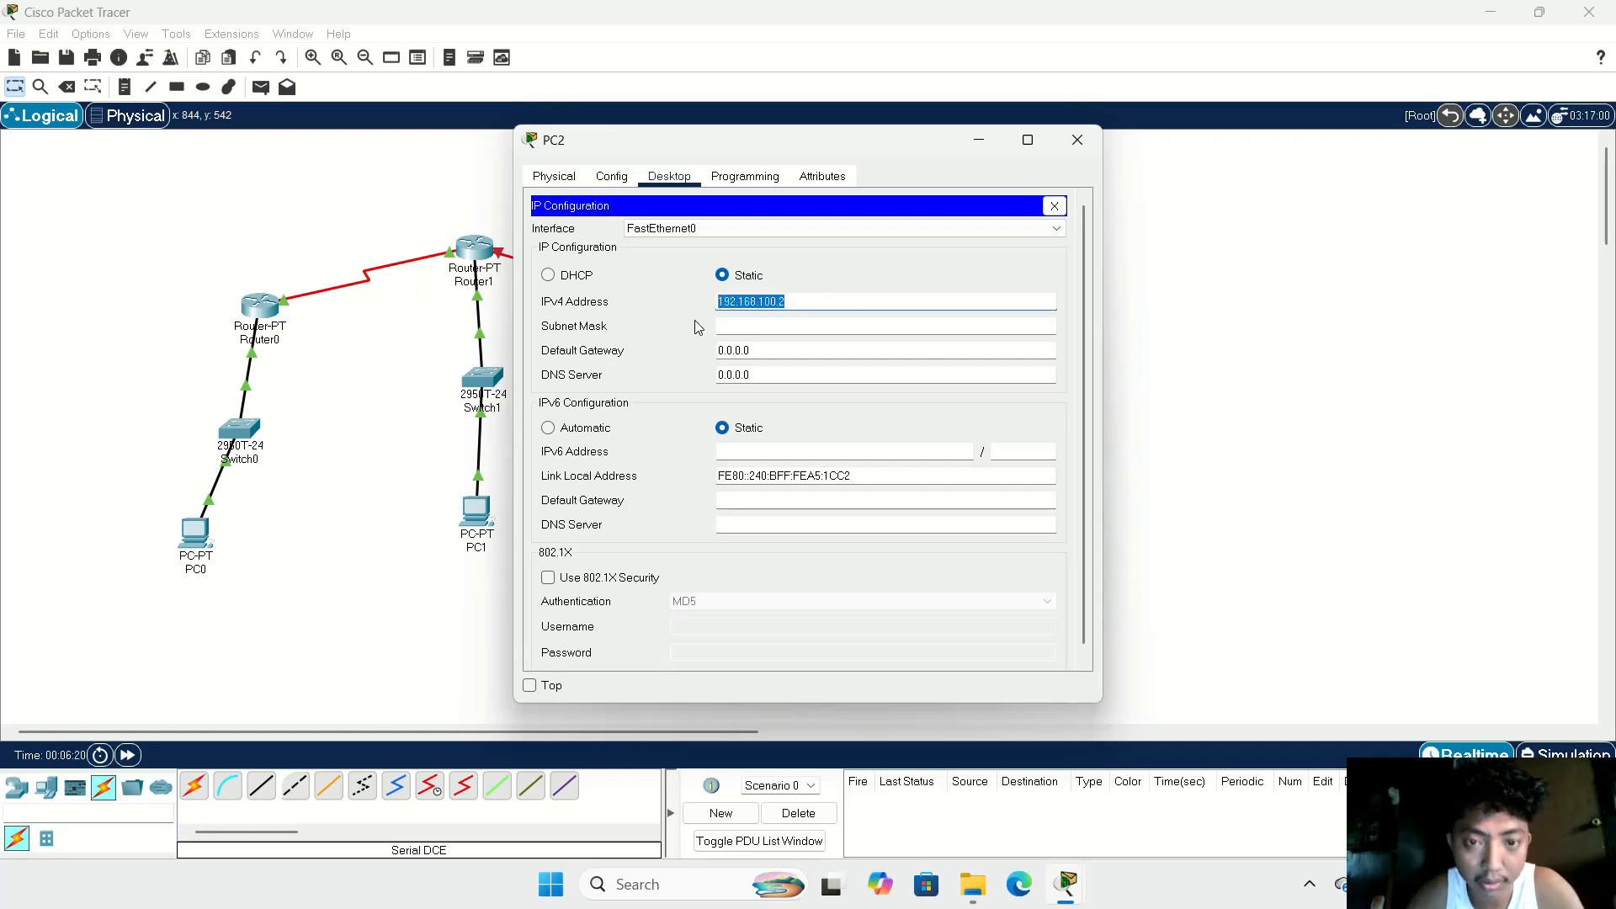
{"action": "left_click", "coordinate": [804, 326]}
Step: Set PC2's IPv4 default gateway to 192.168.100.1 and close its configuration window
{"action": "left_click_drag", "start_coordinate": [791, 351], "coordinate": [649, 347]}
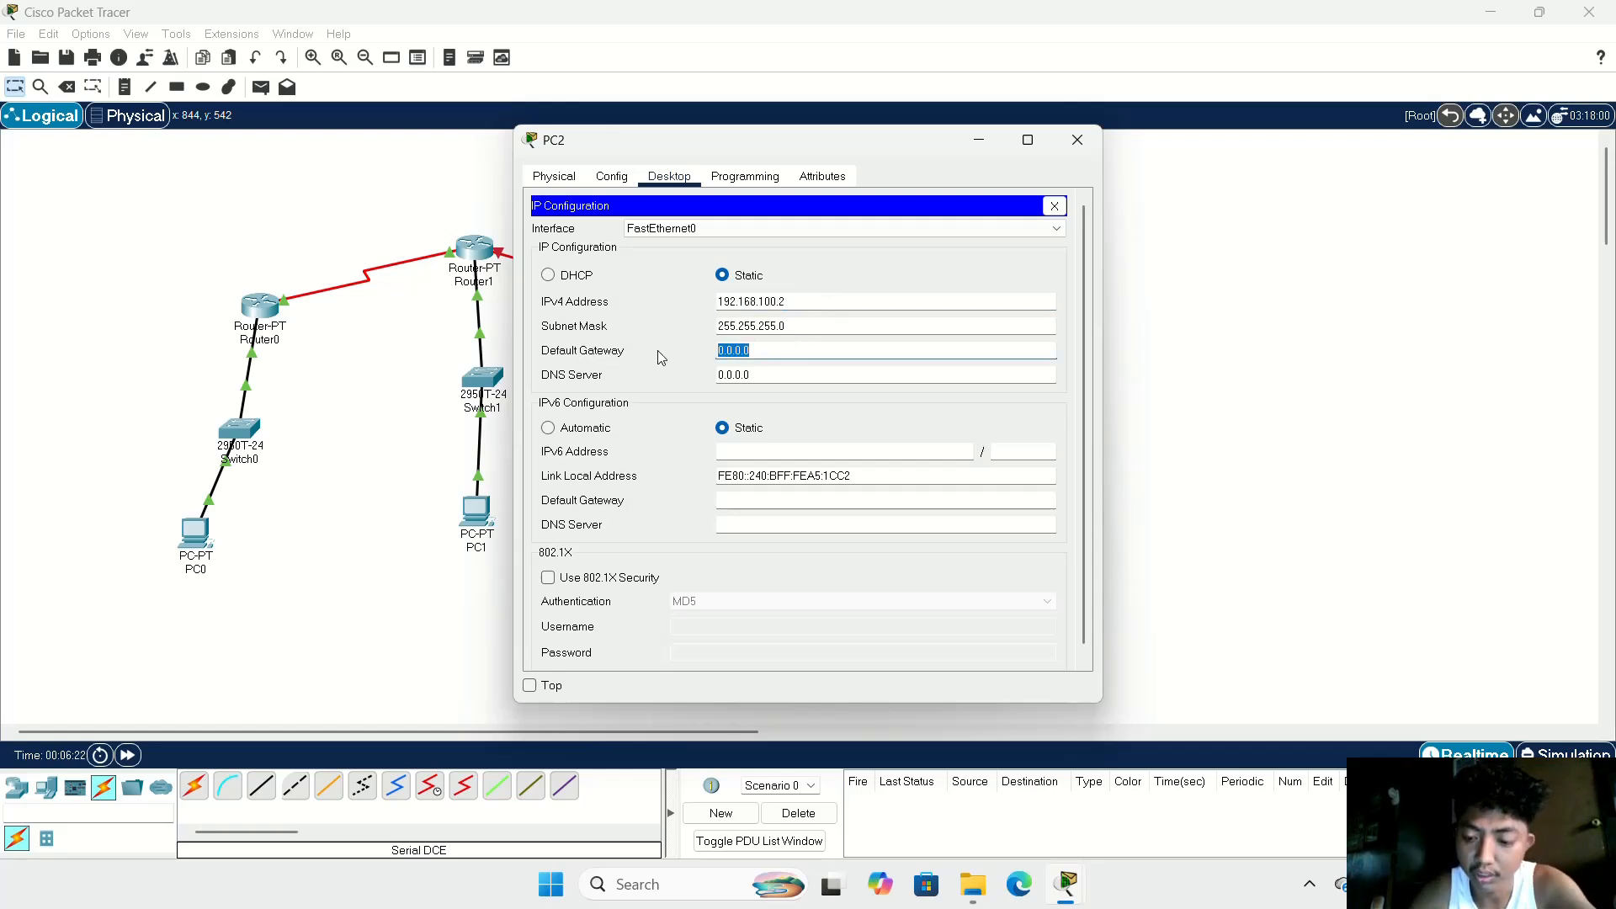
{"action": "type", "text": "192.168.100.2"}
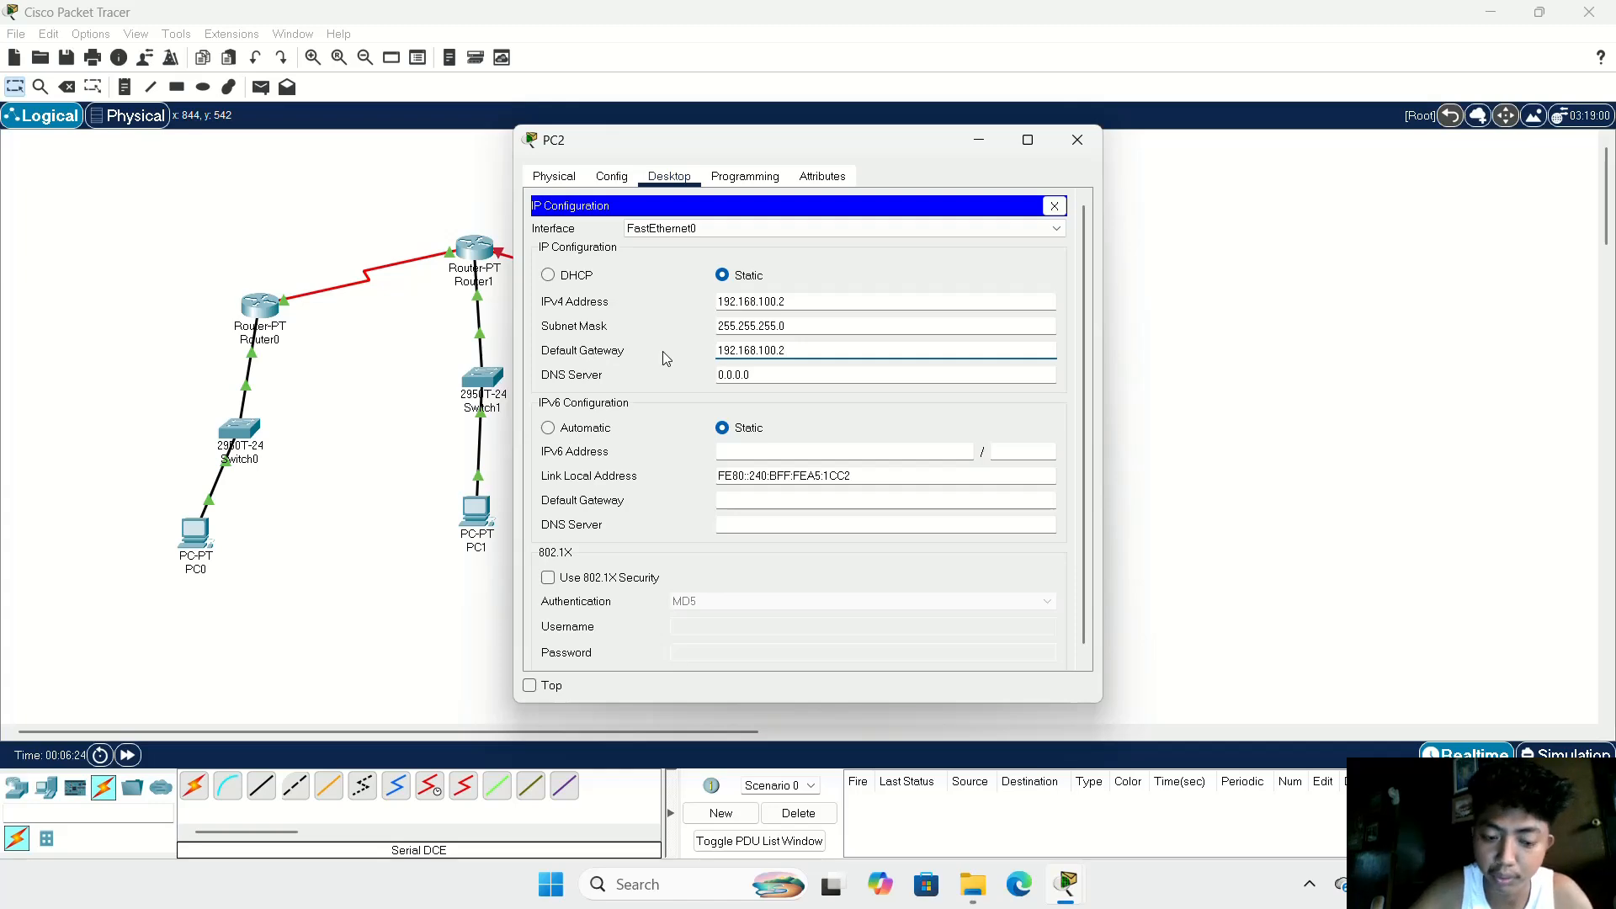
{"action": "key", "text": "BackSpace"}
{"action": "type", "text": "1"}
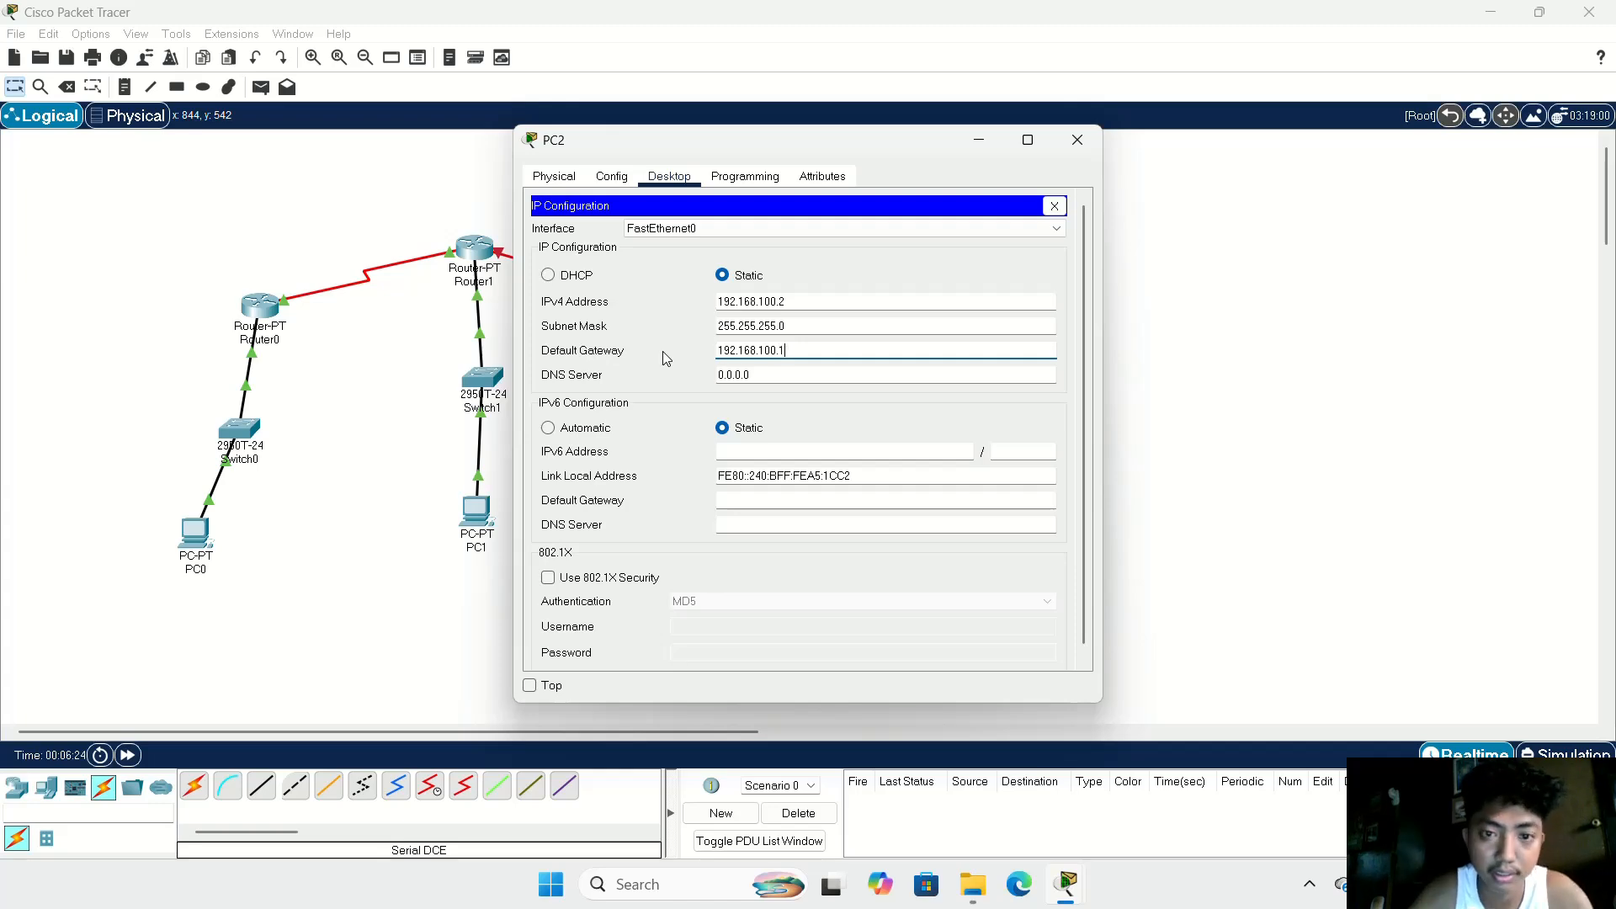
{"action": "left_click", "coordinate": [1071, 149]}
Step: Configure Router2's FastEthernet0/0 with IPv4 address 192.168.100.1 and subnet mask 255.255.255.0
{"action": "left_click", "coordinate": [712, 313]}
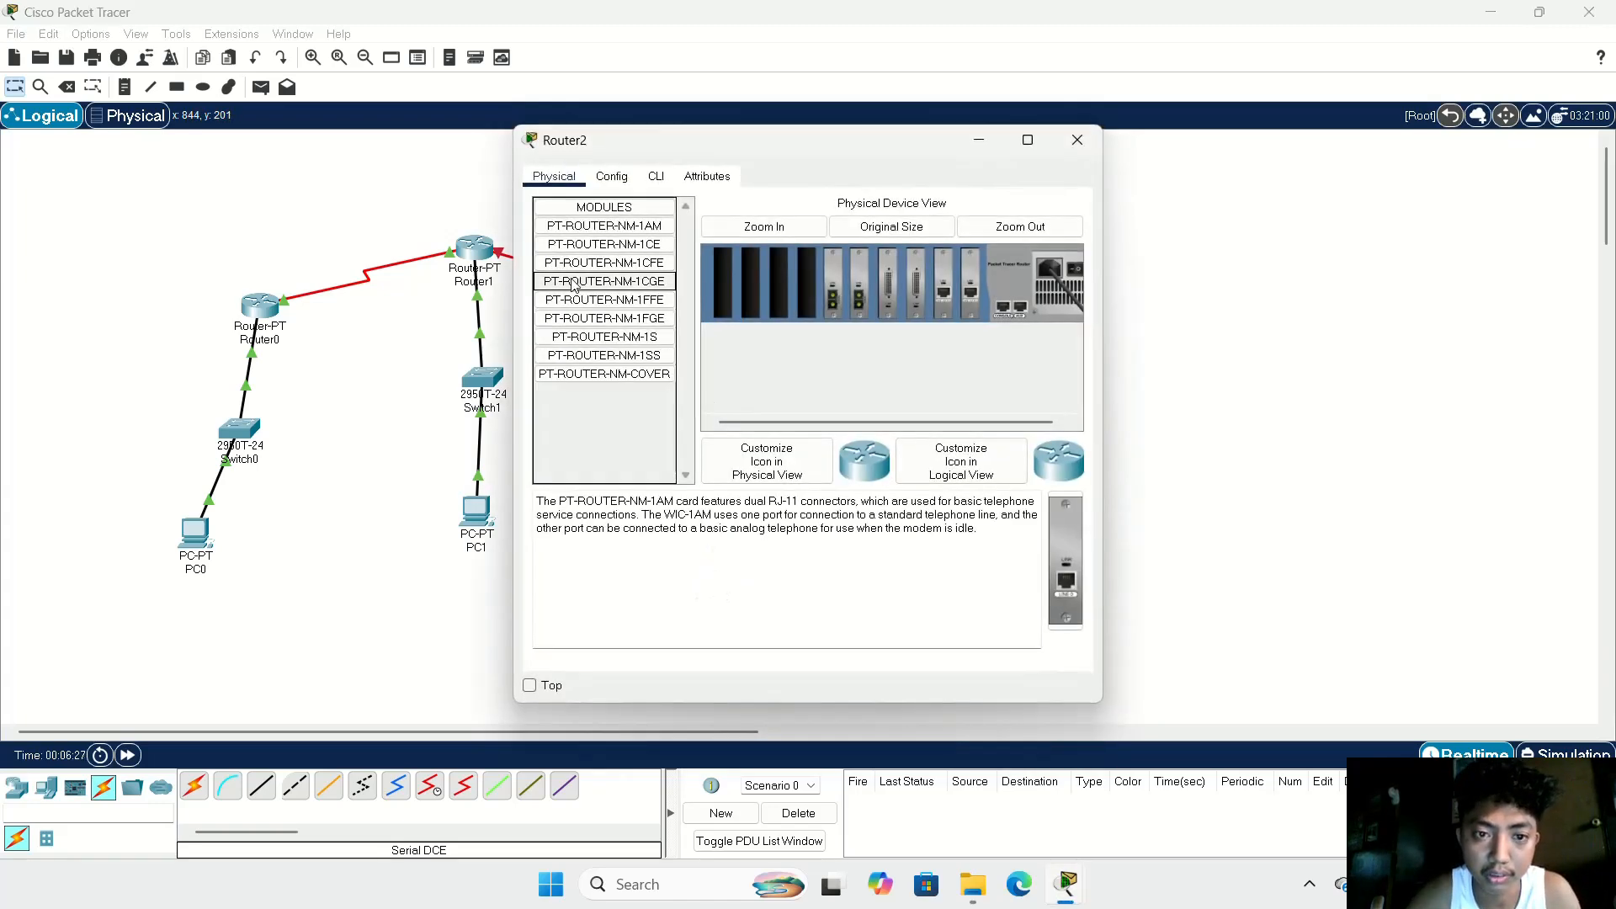
{"action": "left_click", "coordinate": [612, 176]}
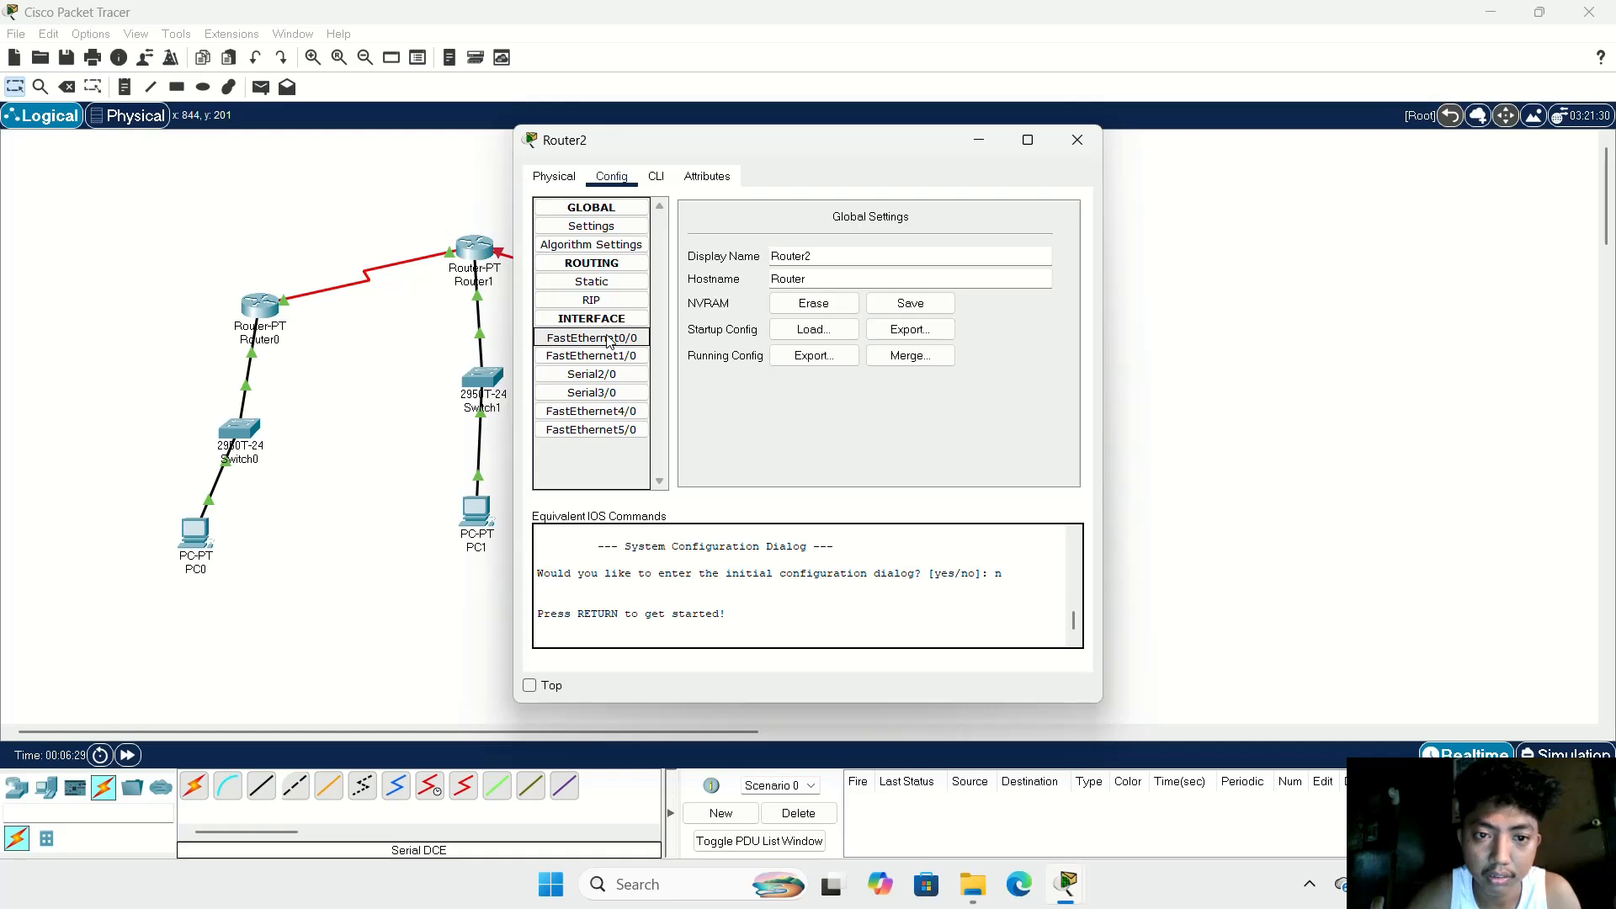
{"action": "left_click", "coordinate": [592, 337]}
{"action": "left_click", "coordinate": [904, 330]}
{"action": "type", "text": "192.168.100.2"}
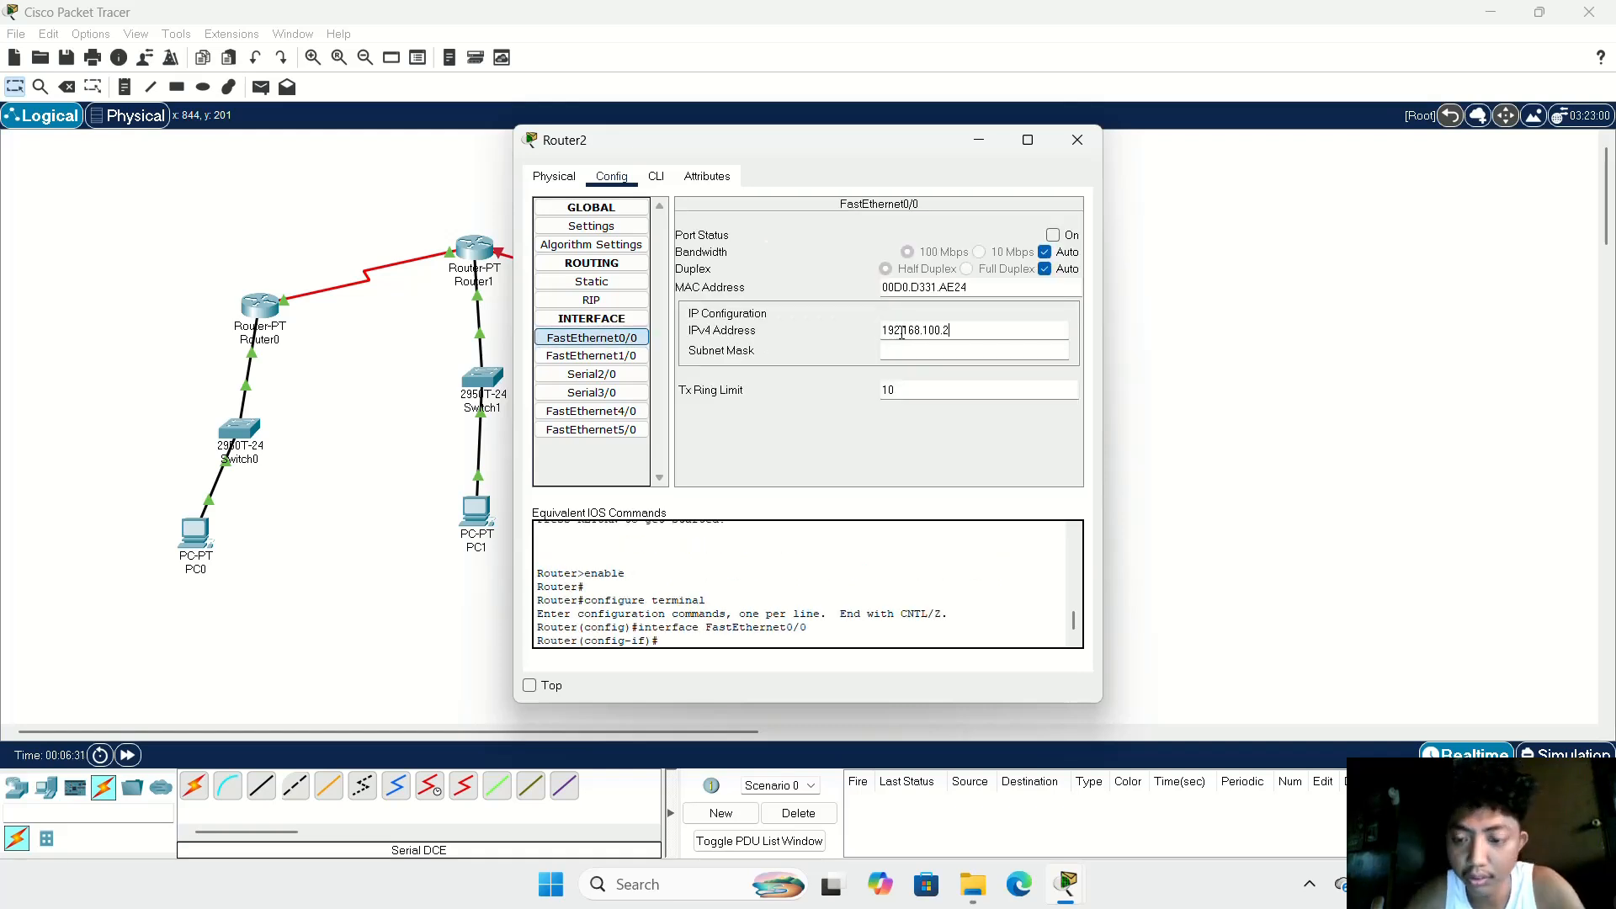
{"action": "key", "text": "BackSpace"}
{"action": "type", "text": "1"}
{"action": "left_click", "coordinate": [920, 350]}
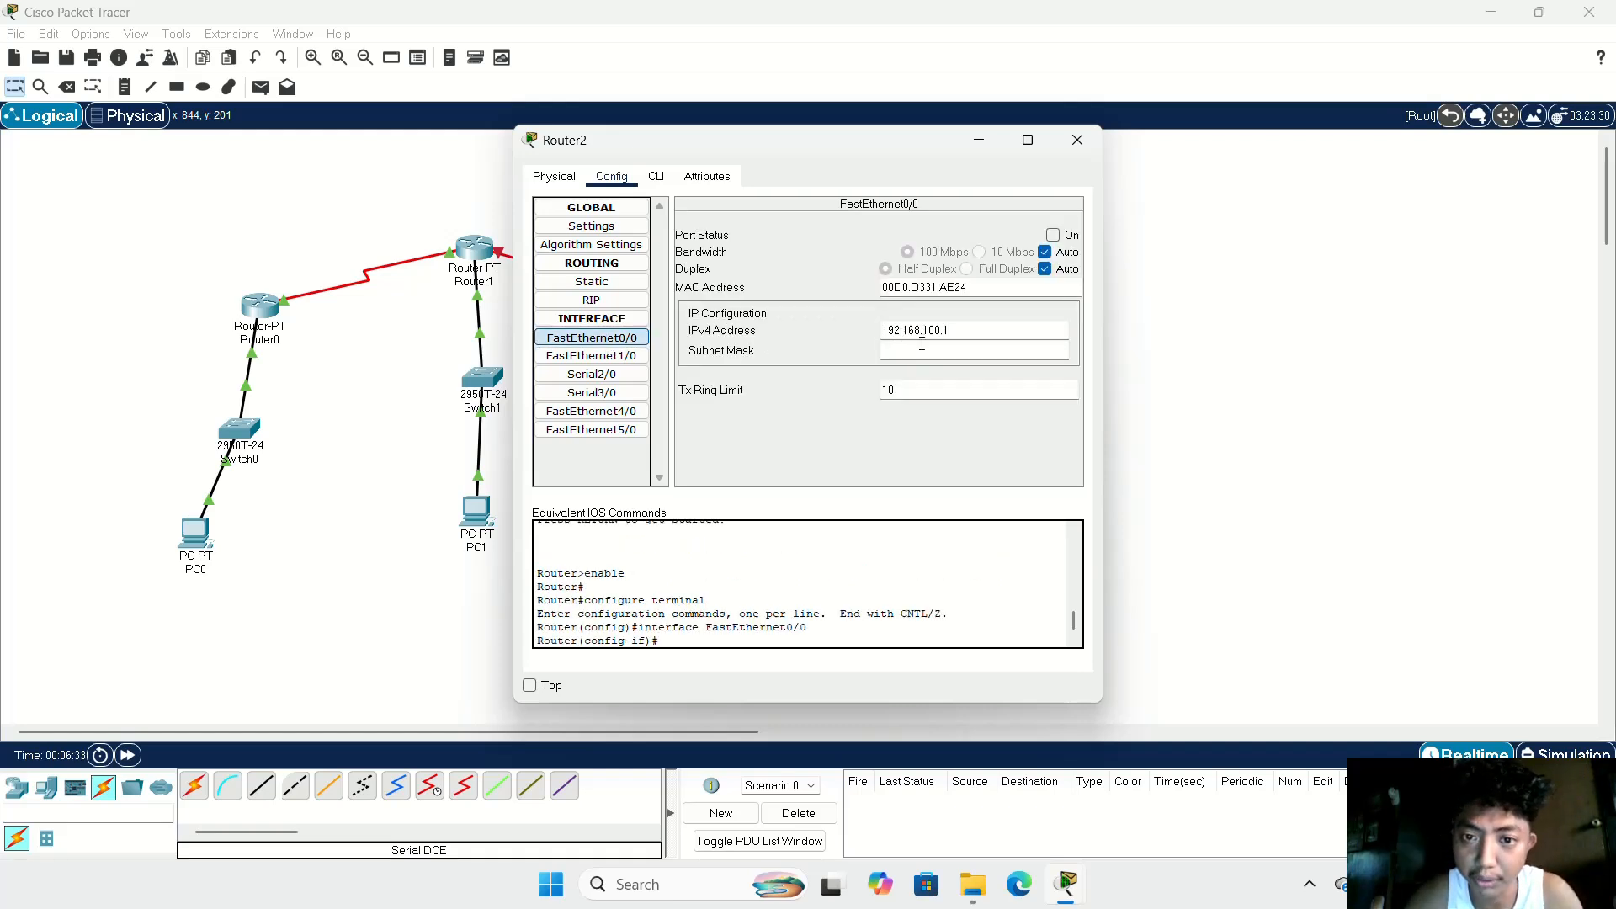
Step: Configure Router2's Serial2/0 with IPv4 address 192.168.60.2 and subnet mask 255.255.255.0
{"action": "left_click", "coordinate": [594, 374]}
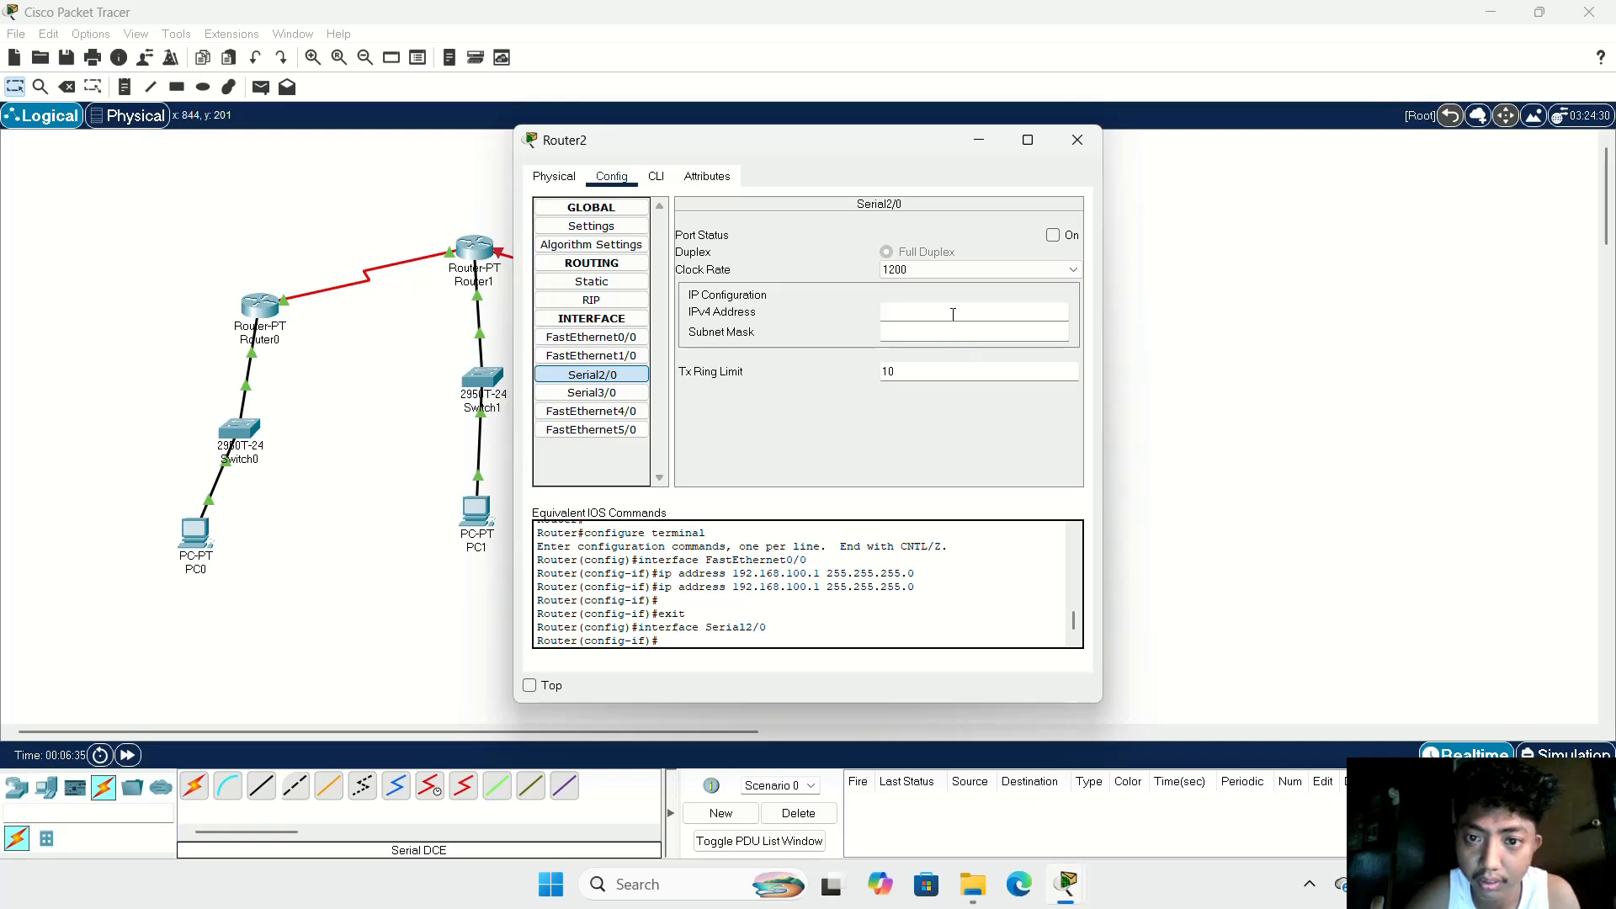
{"action": "scroll", "coordinate": [968, 631], "scroll_direction": "up", "scroll_amount": 5}
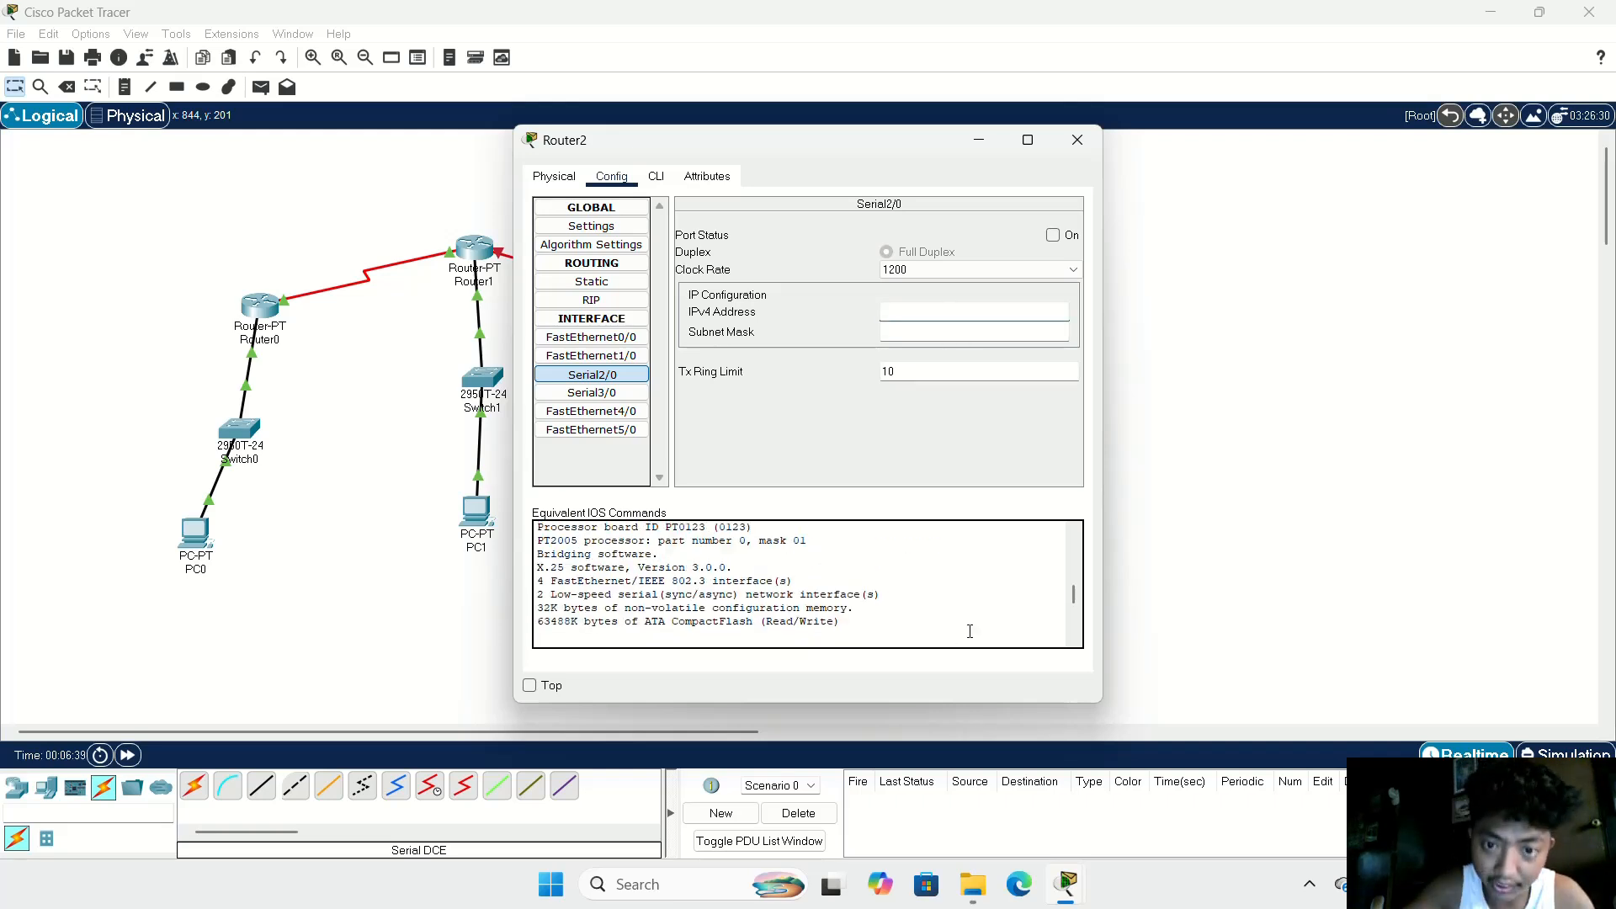
{"action": "type", "text": "1"}
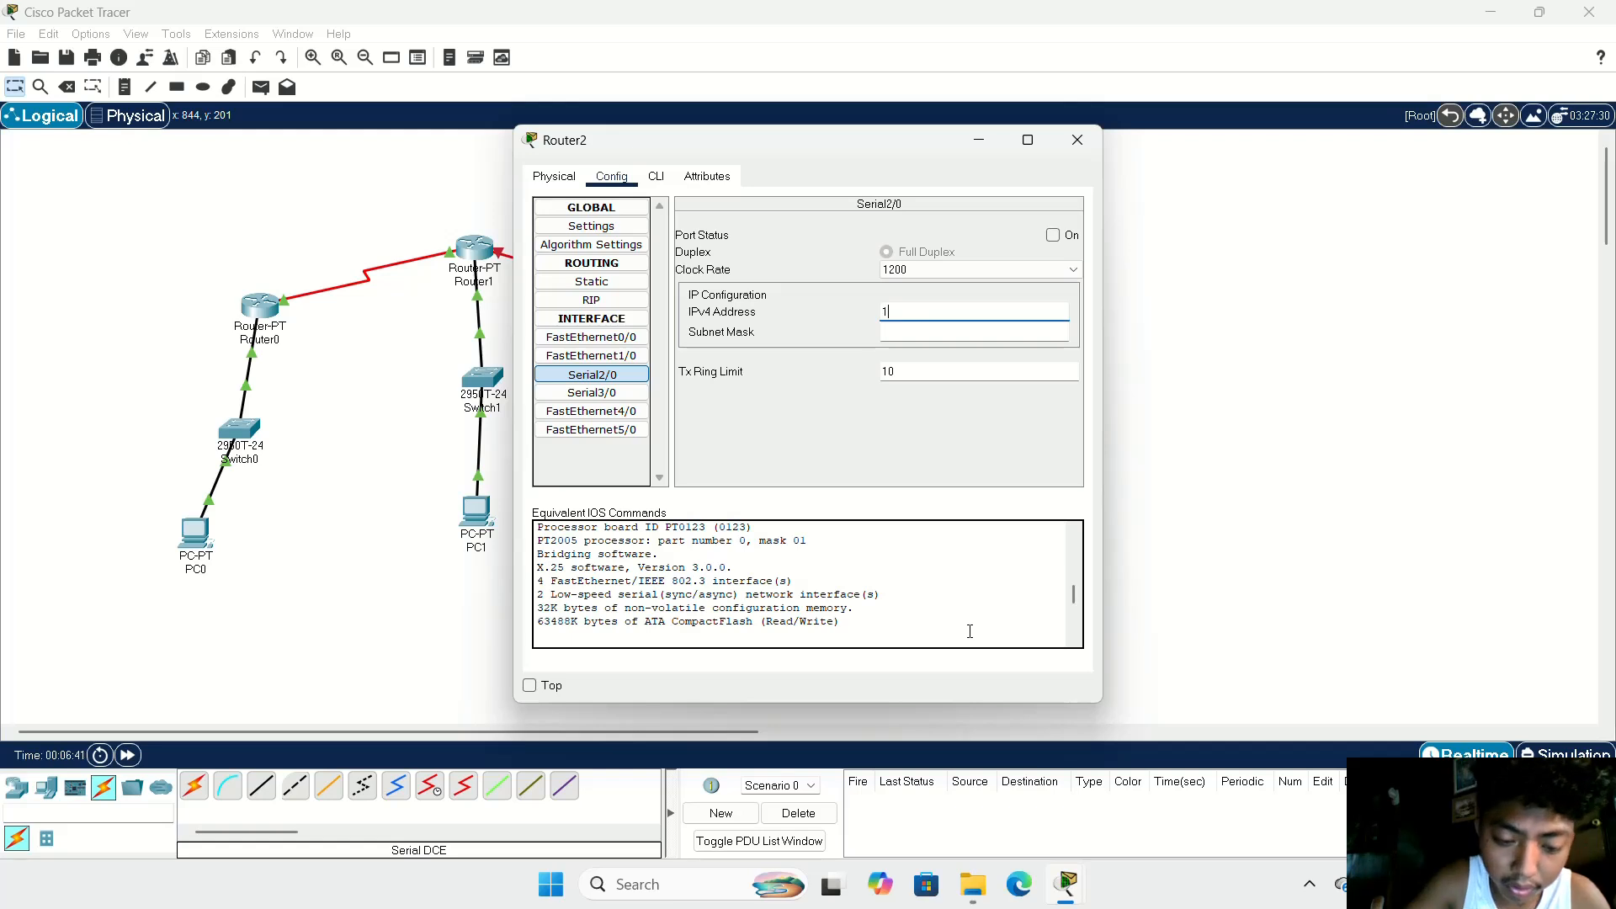
{"action": "type", "text": "92.1"}
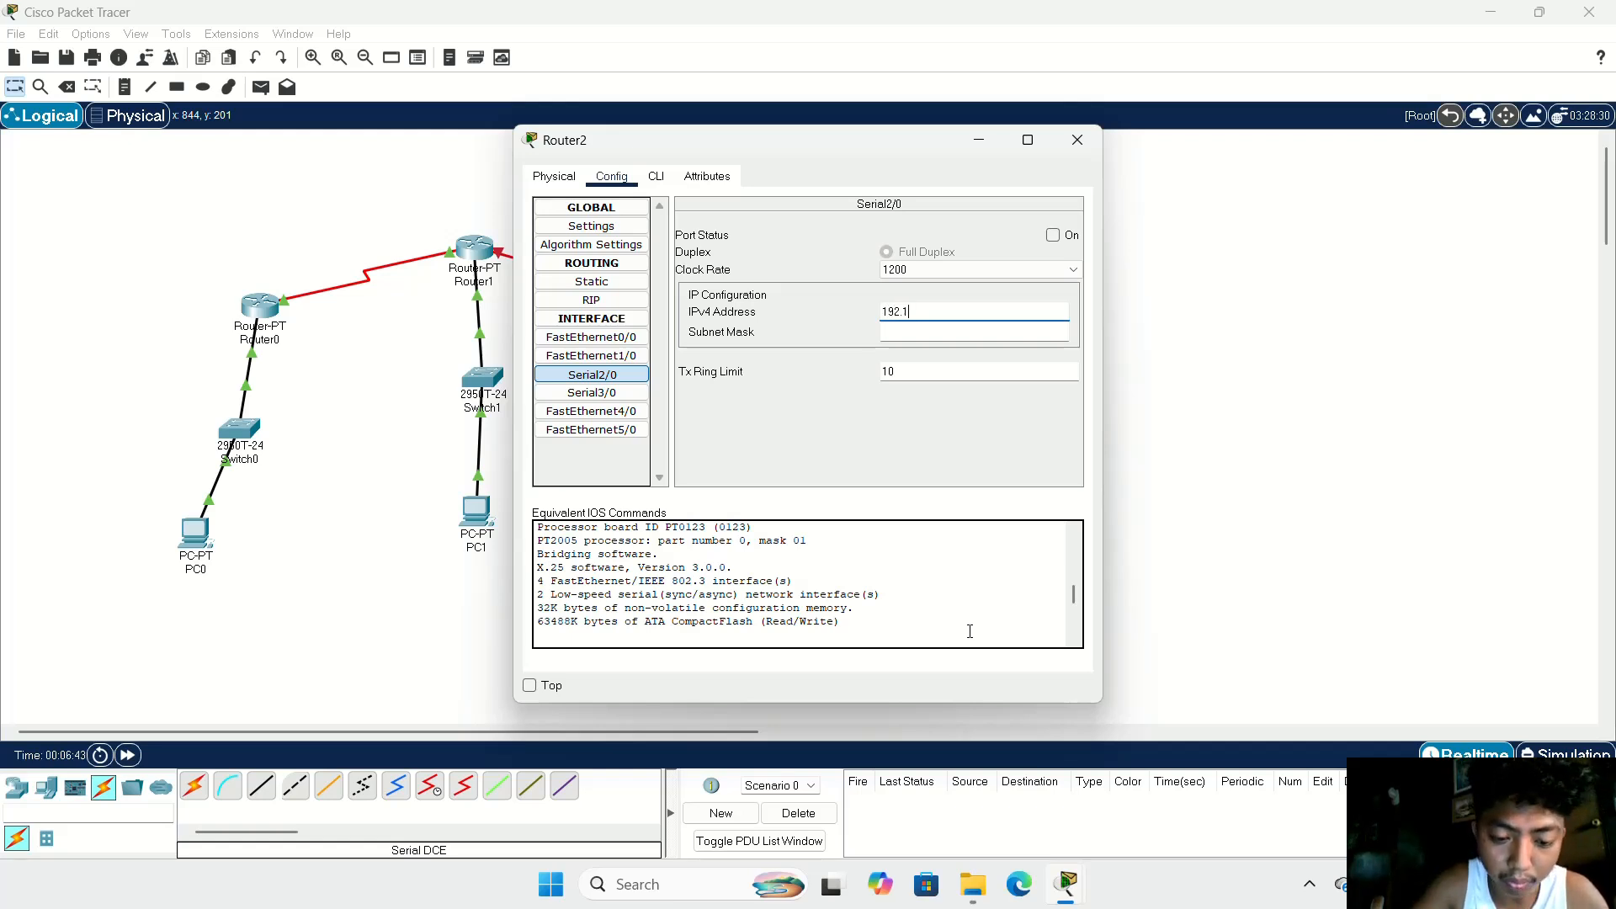
{"action": "type", "text": "68"}
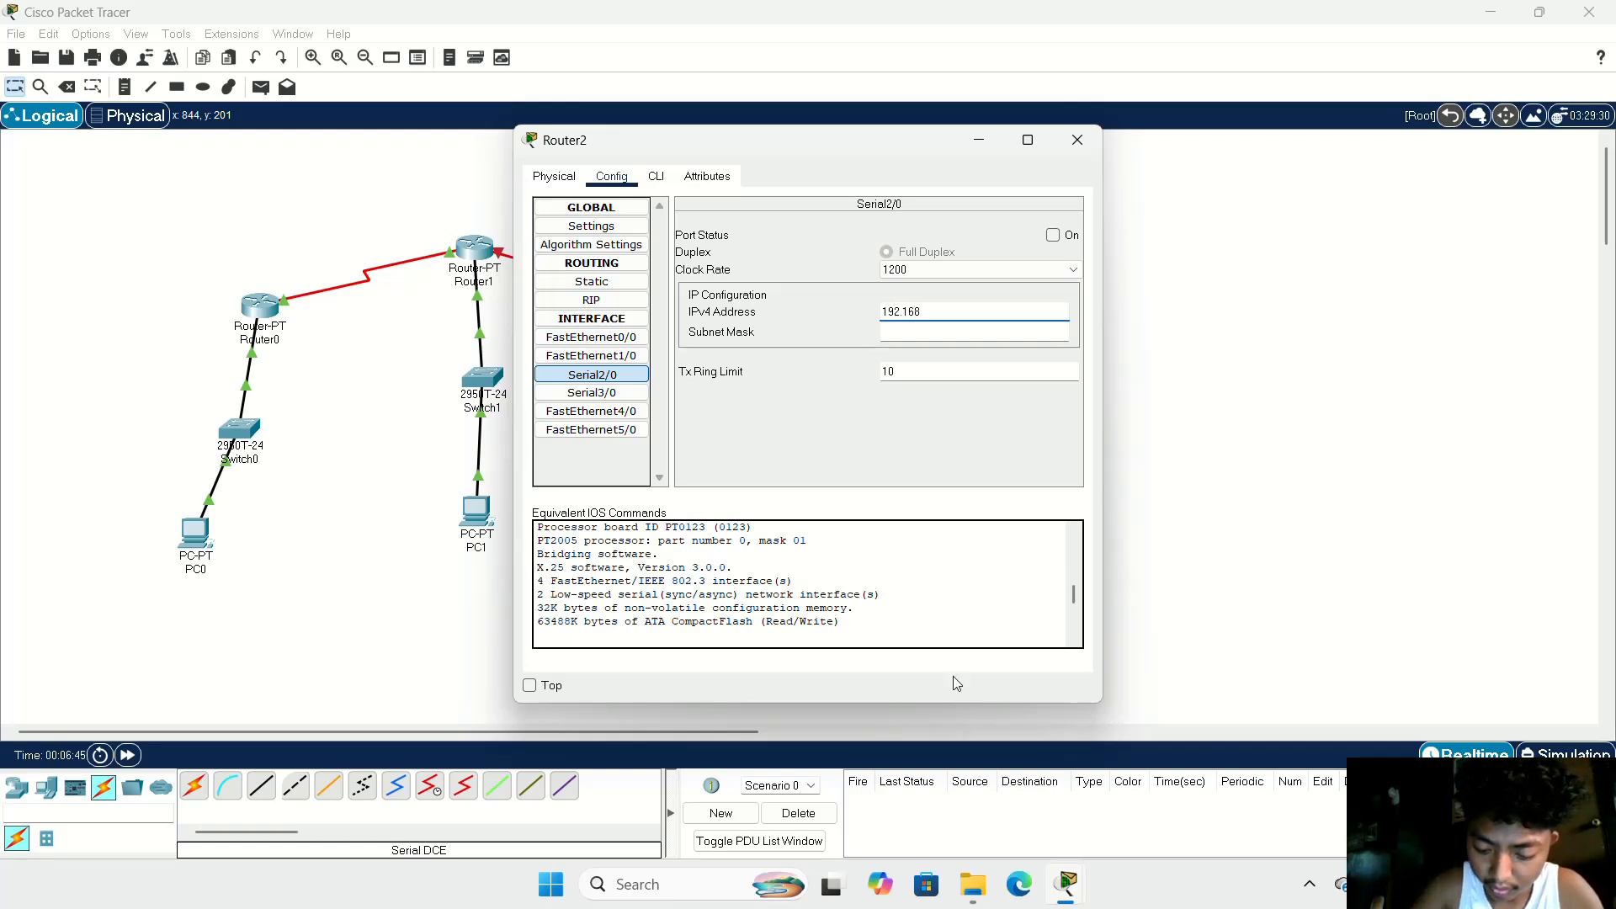
{"action": "type", "text": ".60.2"}
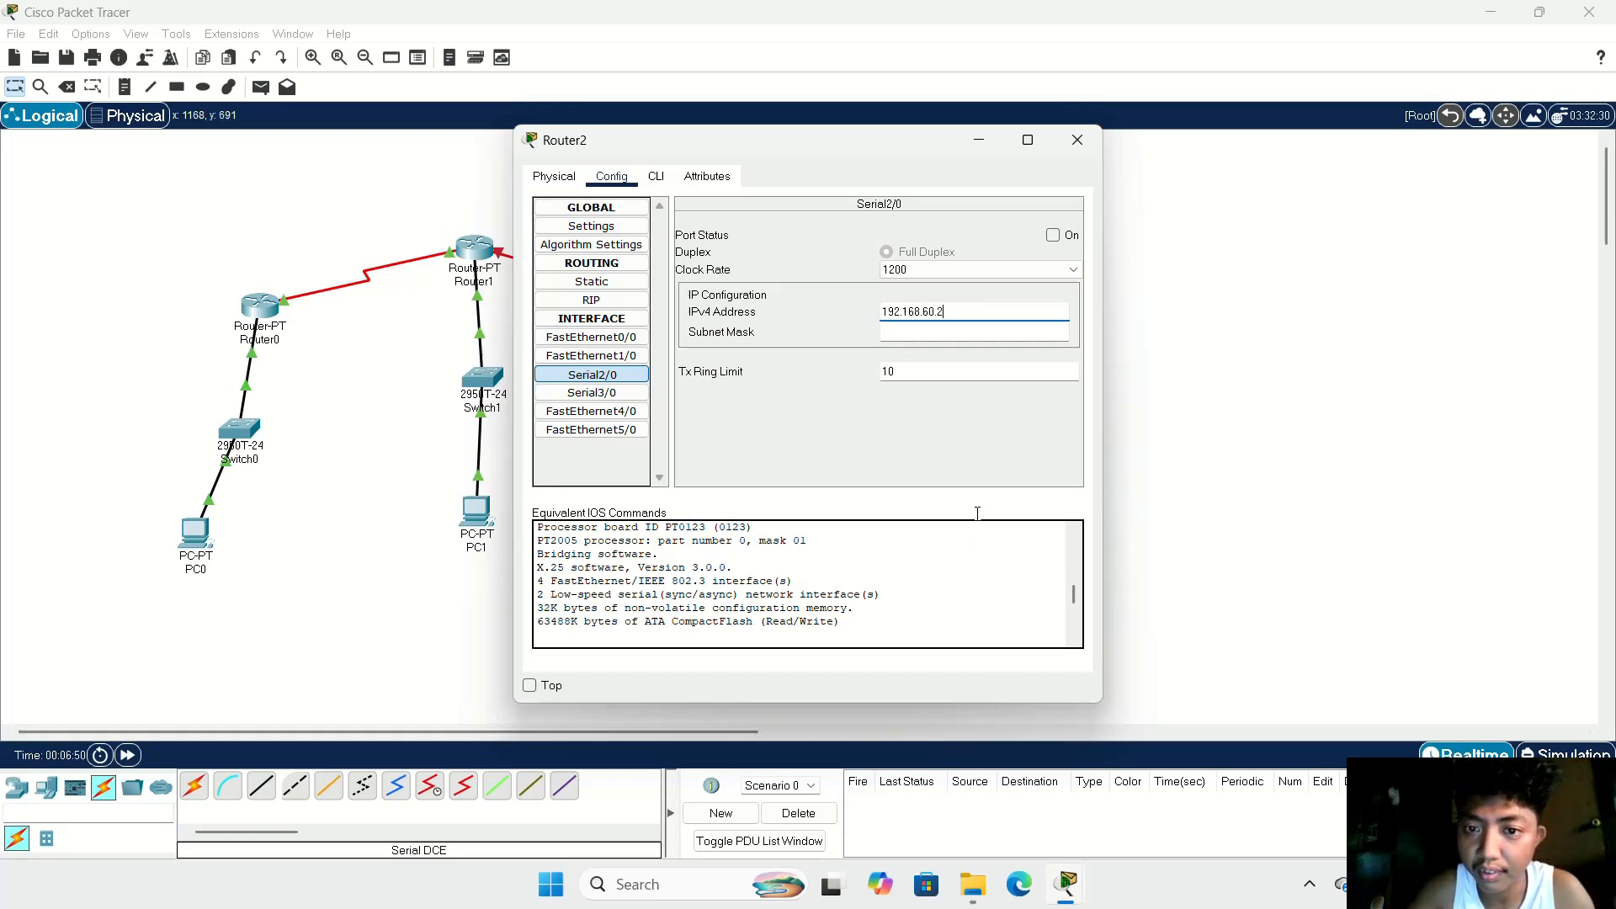
{"action": "left_click", "coordinate": [926, 332]}
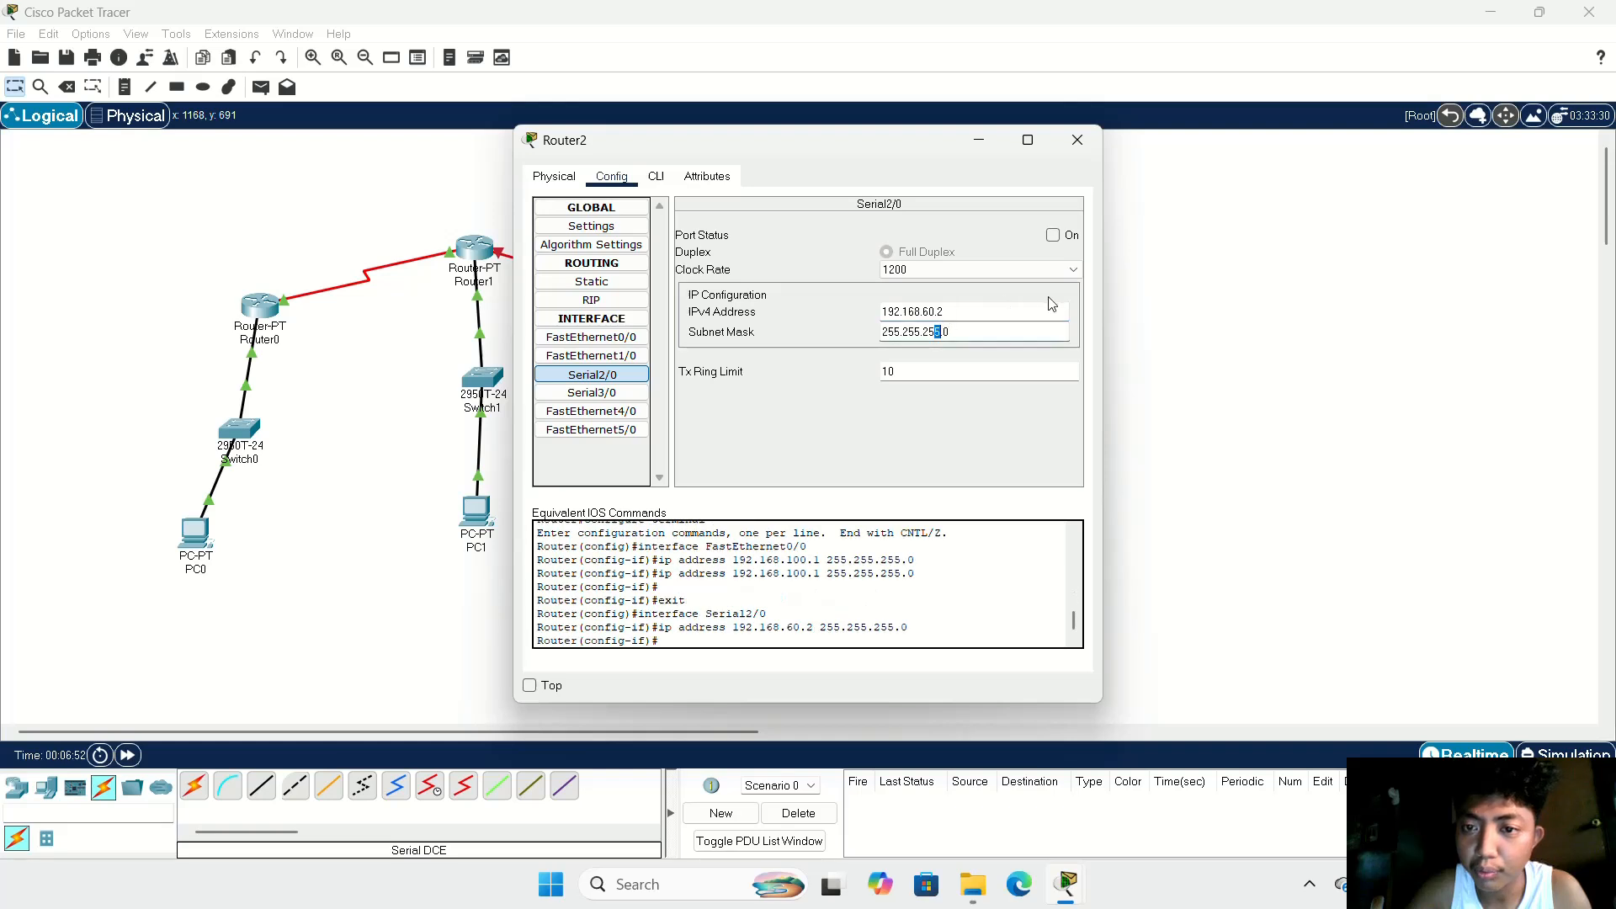
Step: Set Router2's Serial2/0 clock rate to 2000000, turn the port on, and close the router's window
{"action": "left_click", "coordinate": [985, 270]}
{"action": "scroll", "coordinate": [968, 377], "scroll_direction": "down", "scroll_amount": 4}
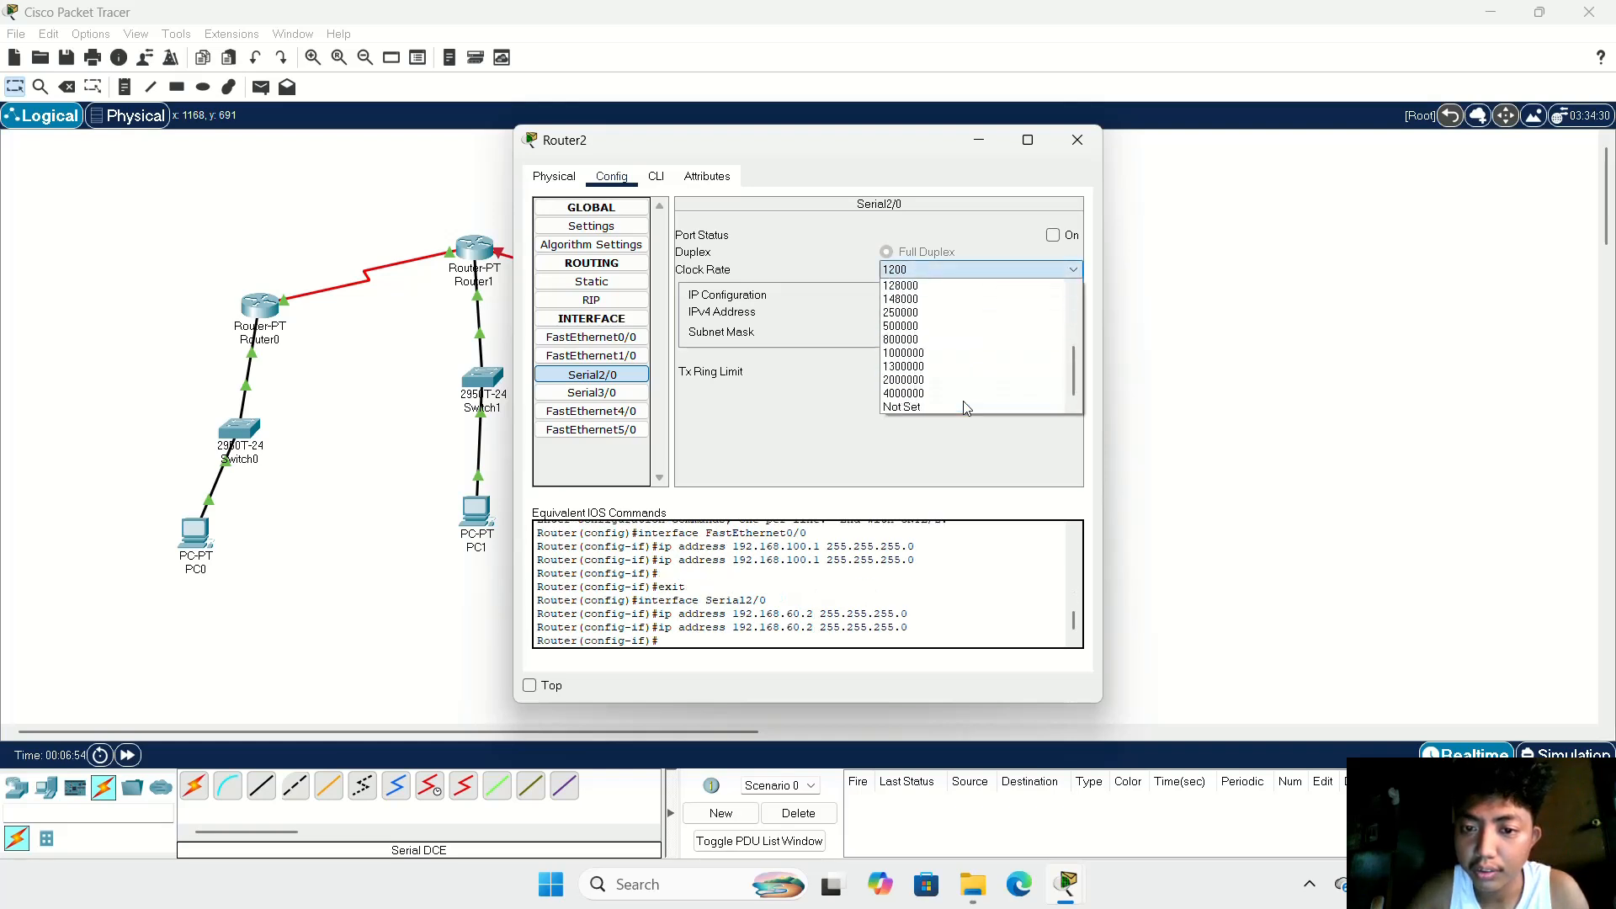
{"action": "left_click", "coordinate": [953, 381]}
{"action": "left_click", "coordinate": [1053, 235]}
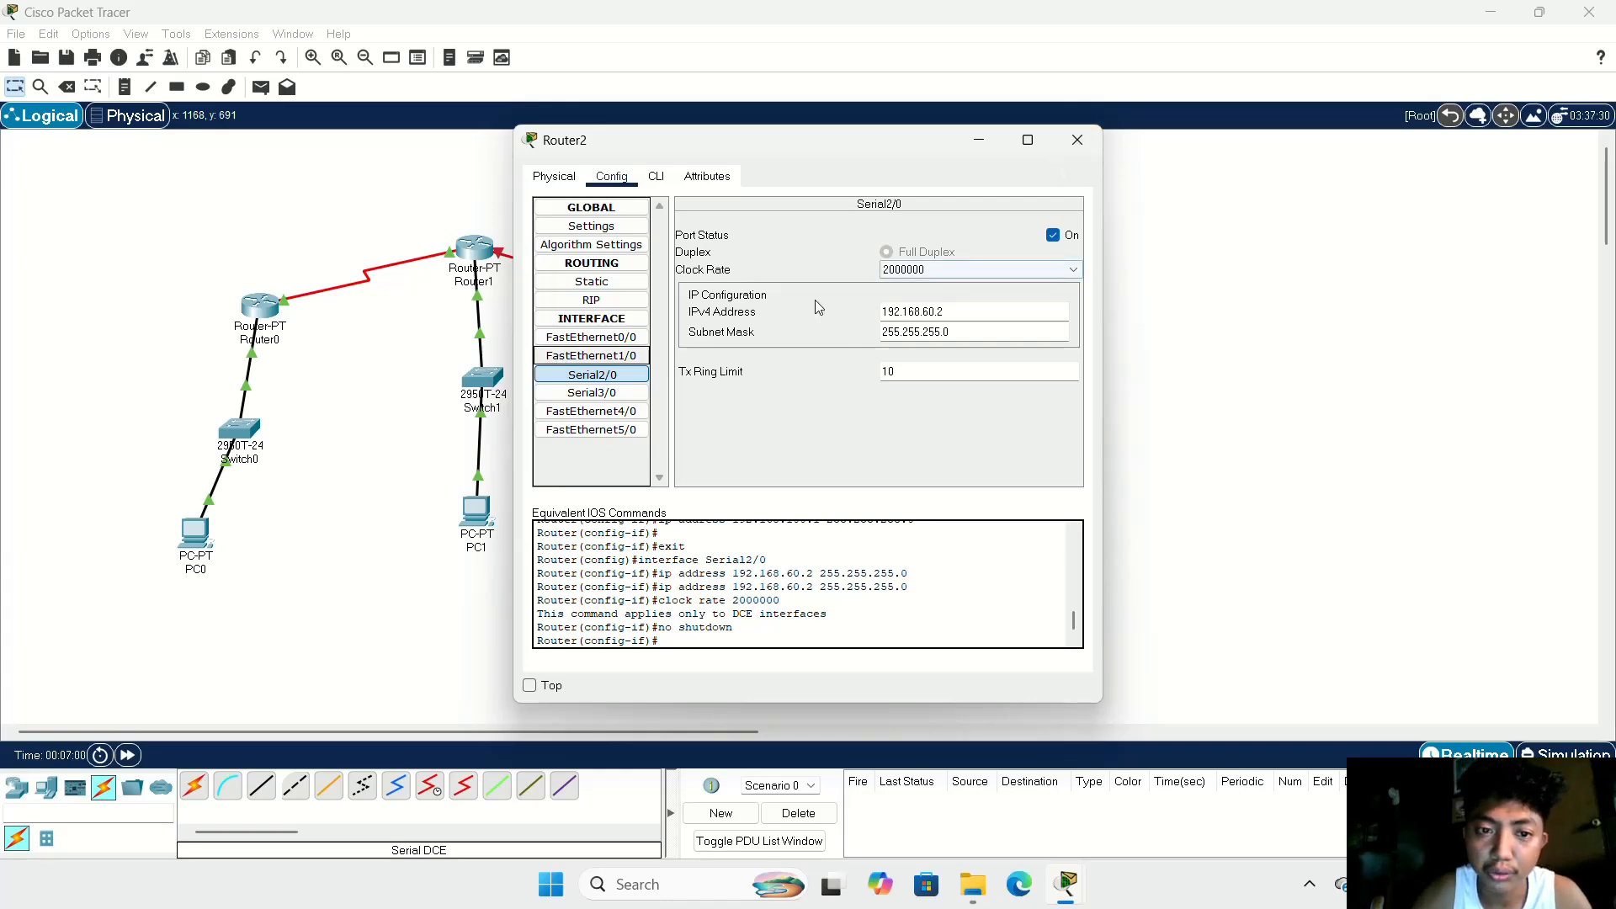
{"action": "left_click", "coordinate": [1089, 139]}
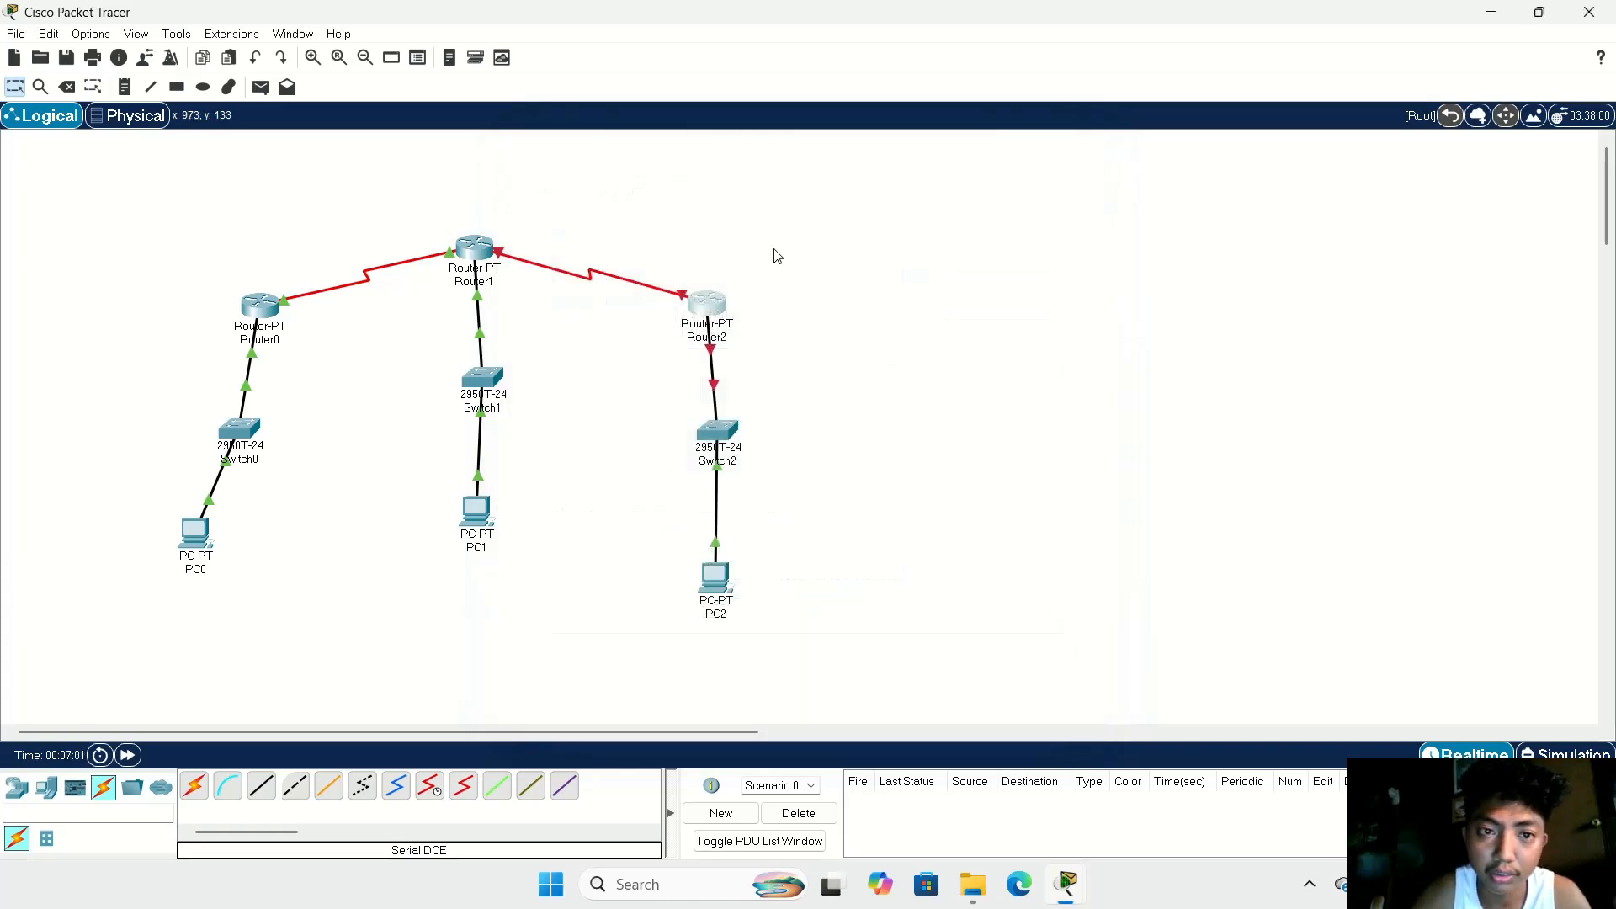
Step: Assign the IPv4 address 192.168.60.3 to Router1's Serial3/0 interface
{"action": "left_click", "coordinate": [475, 248]}
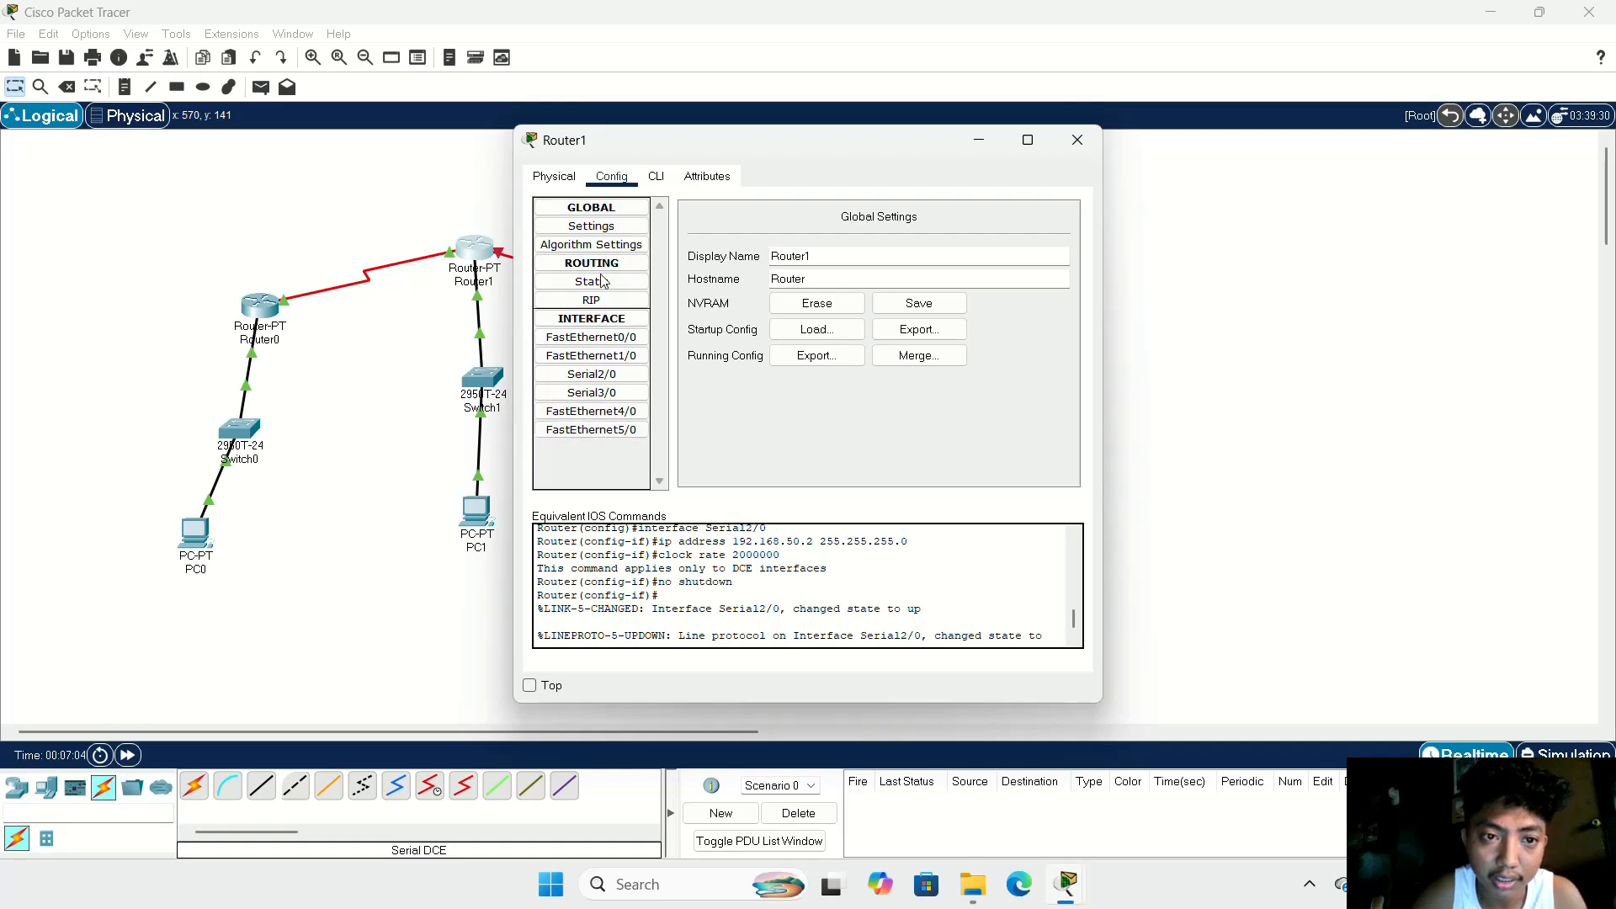
{"action": "left_click", "coordinate": [612, 394]}
{"action": "left_click", "coordinate": [914, 310]}
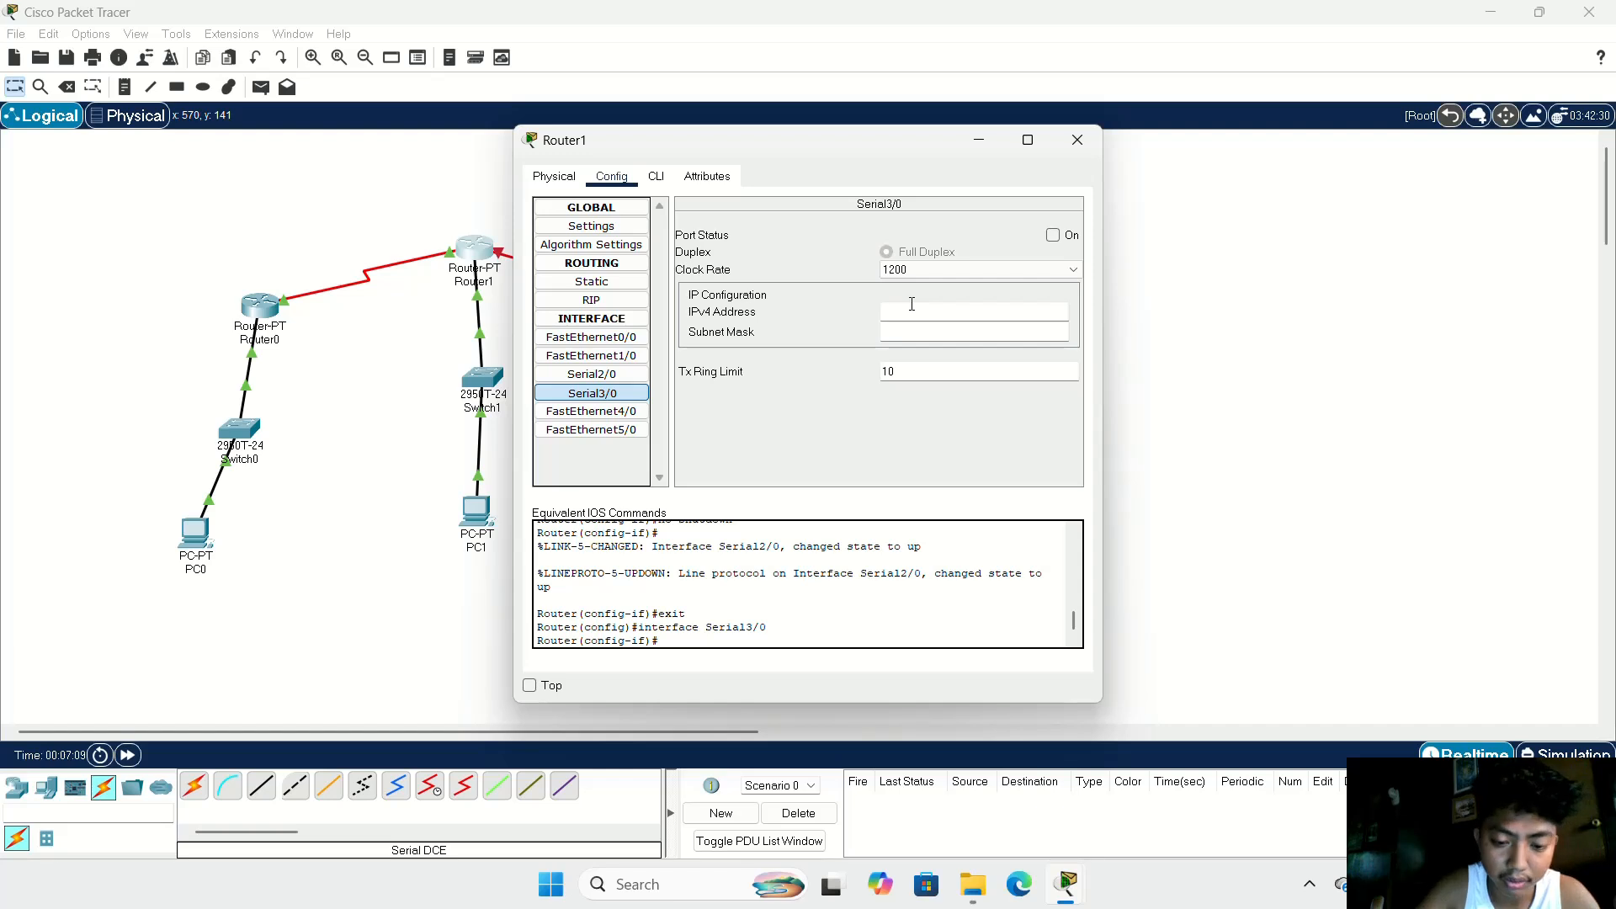
{"action": "type", "text": "192.1"}
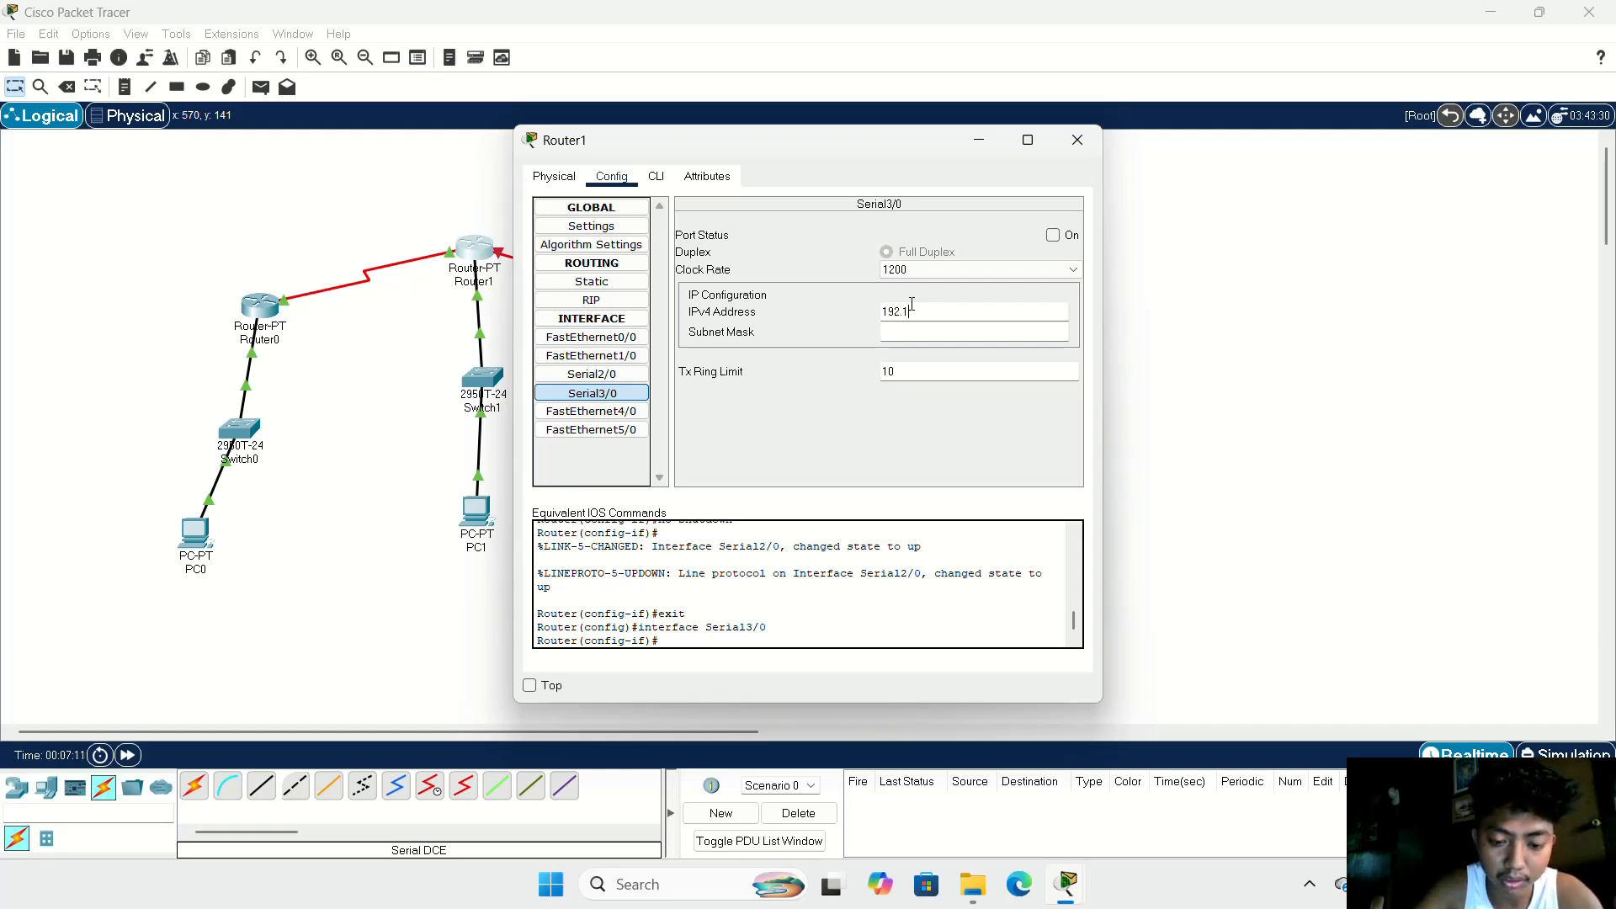
{"action": "type", "text": "6"}
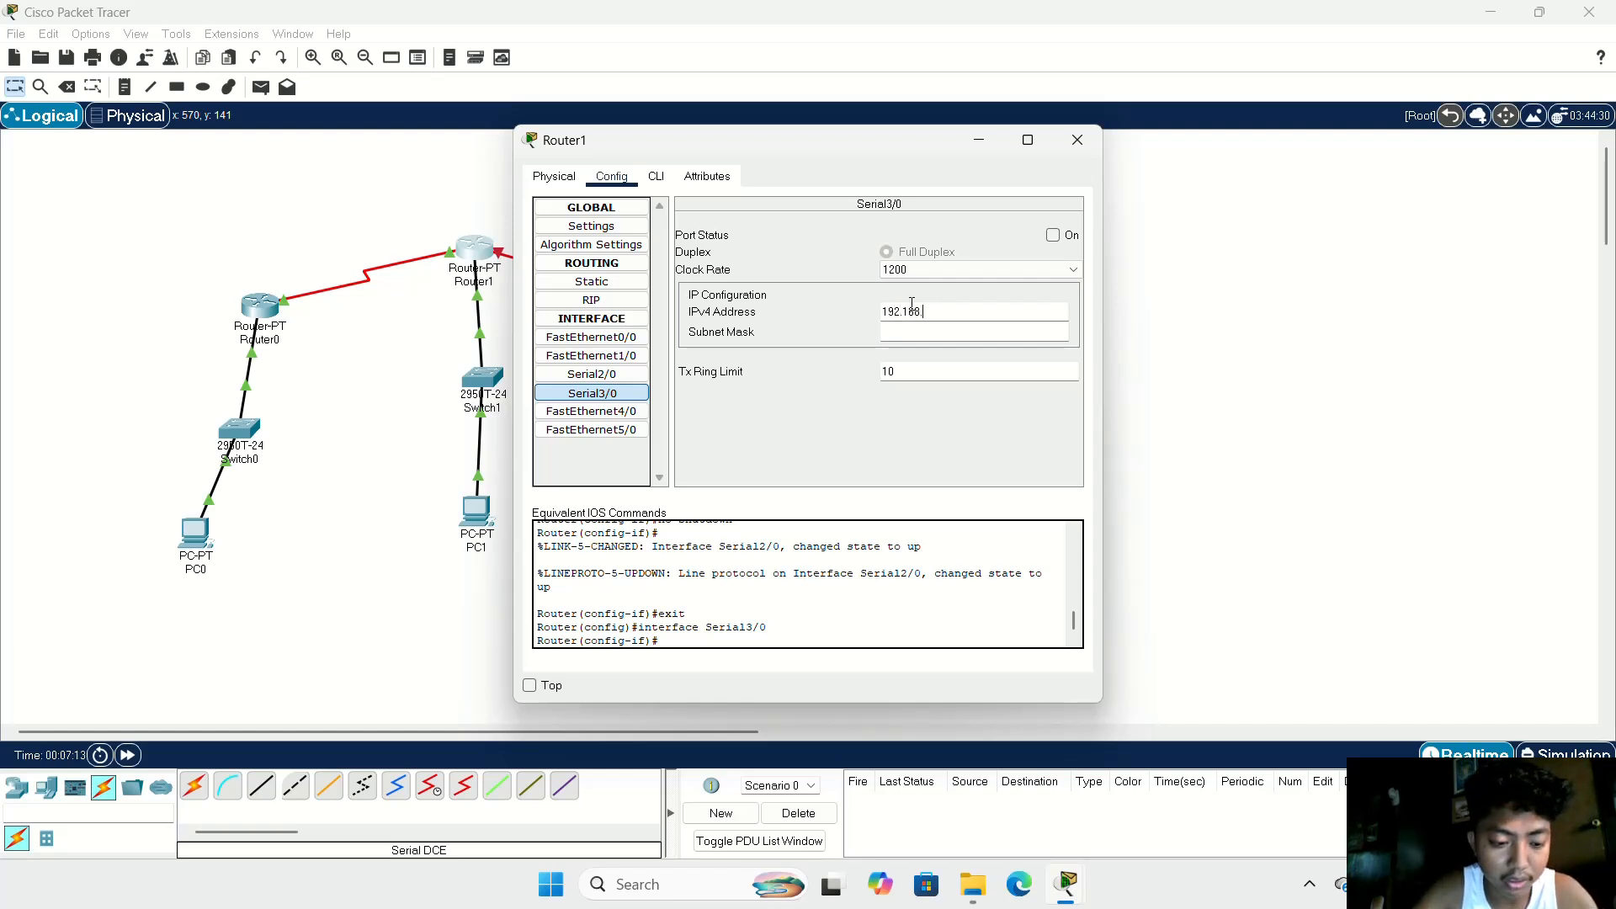
{"action": "type", "text": "8.6"}
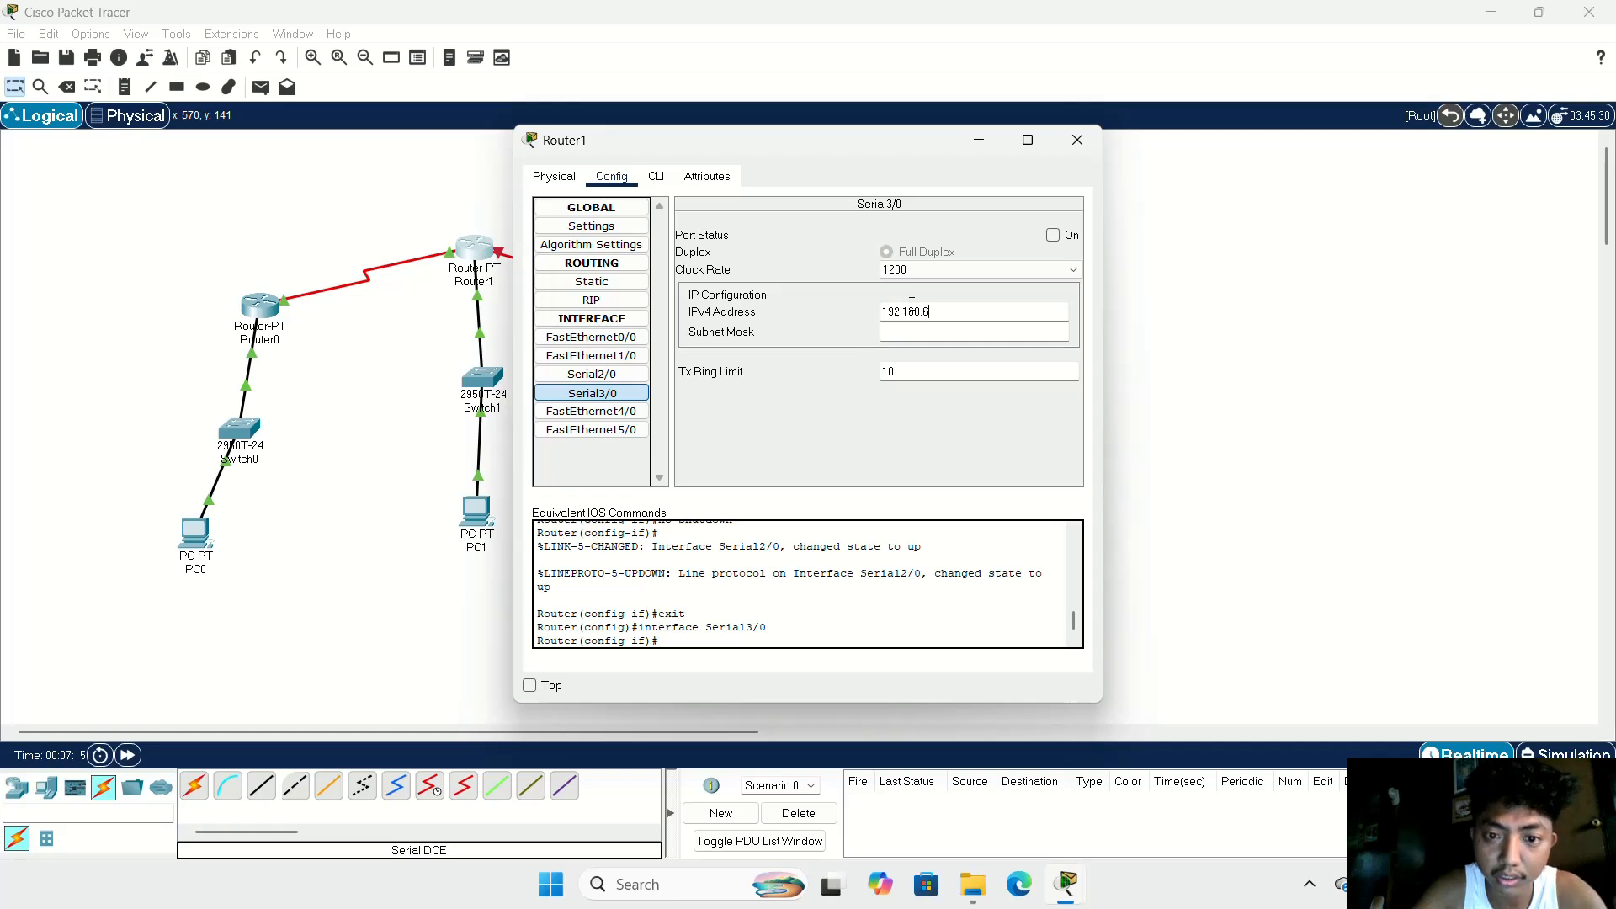
{"action": "type", "text": "0"}
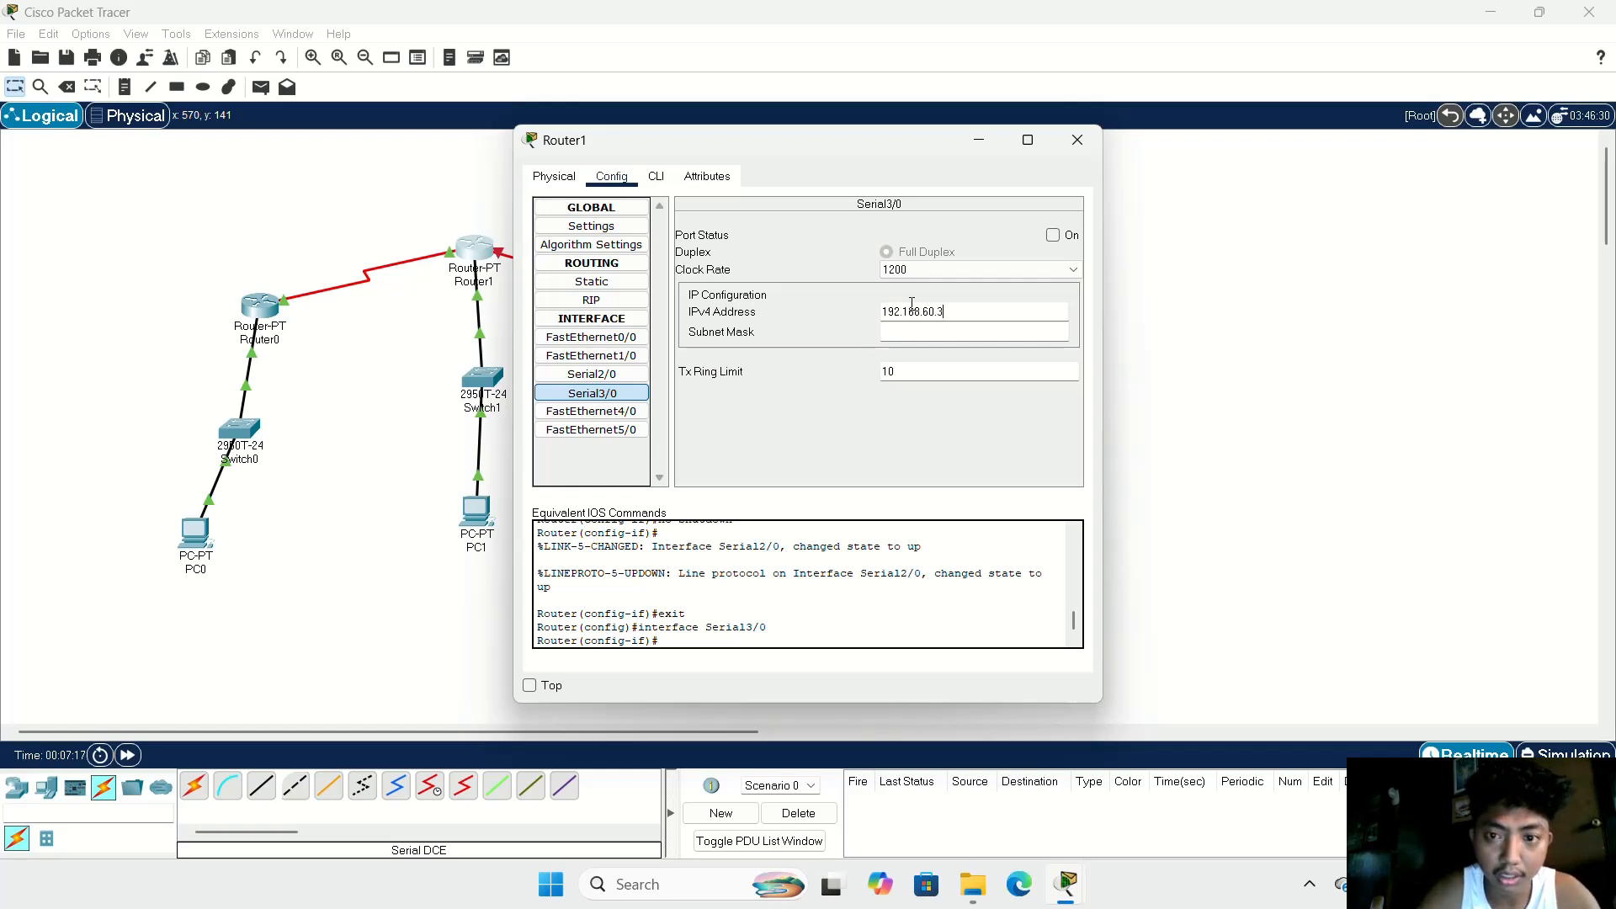
{"action": "type", "text": ".3"}
Step: Set Router1's Serial3/0 clock rate to 2000000 and its Tx Ring Limit to 30
{"action": "left_click", "coordinate": [998, 269]}
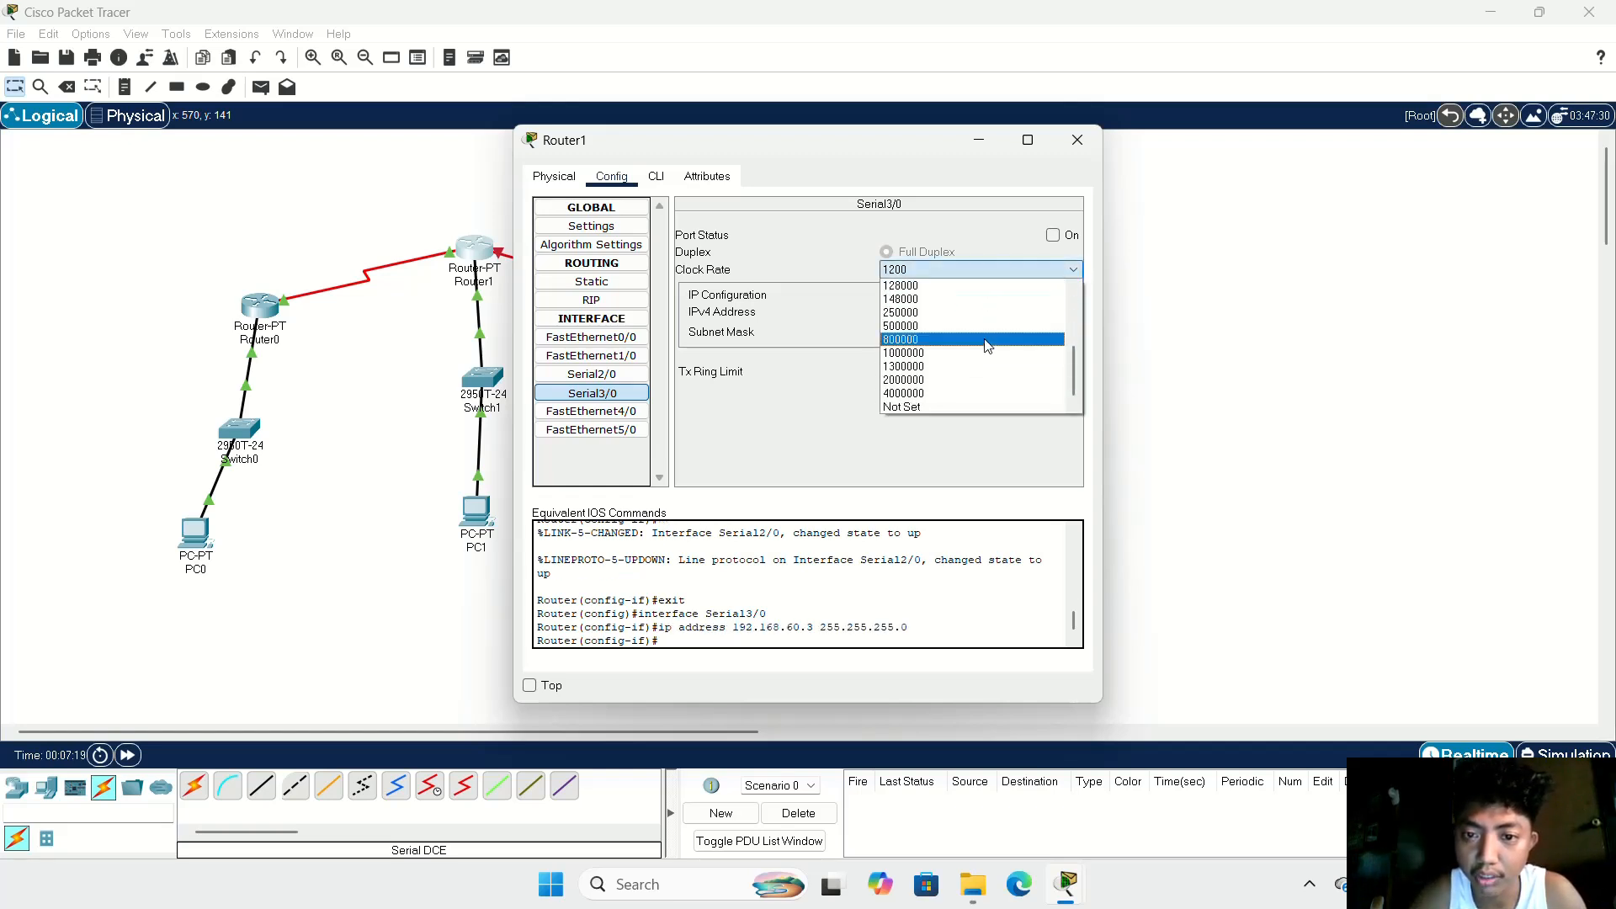
{"action": "left_click", "coordinate": [964, 380]}
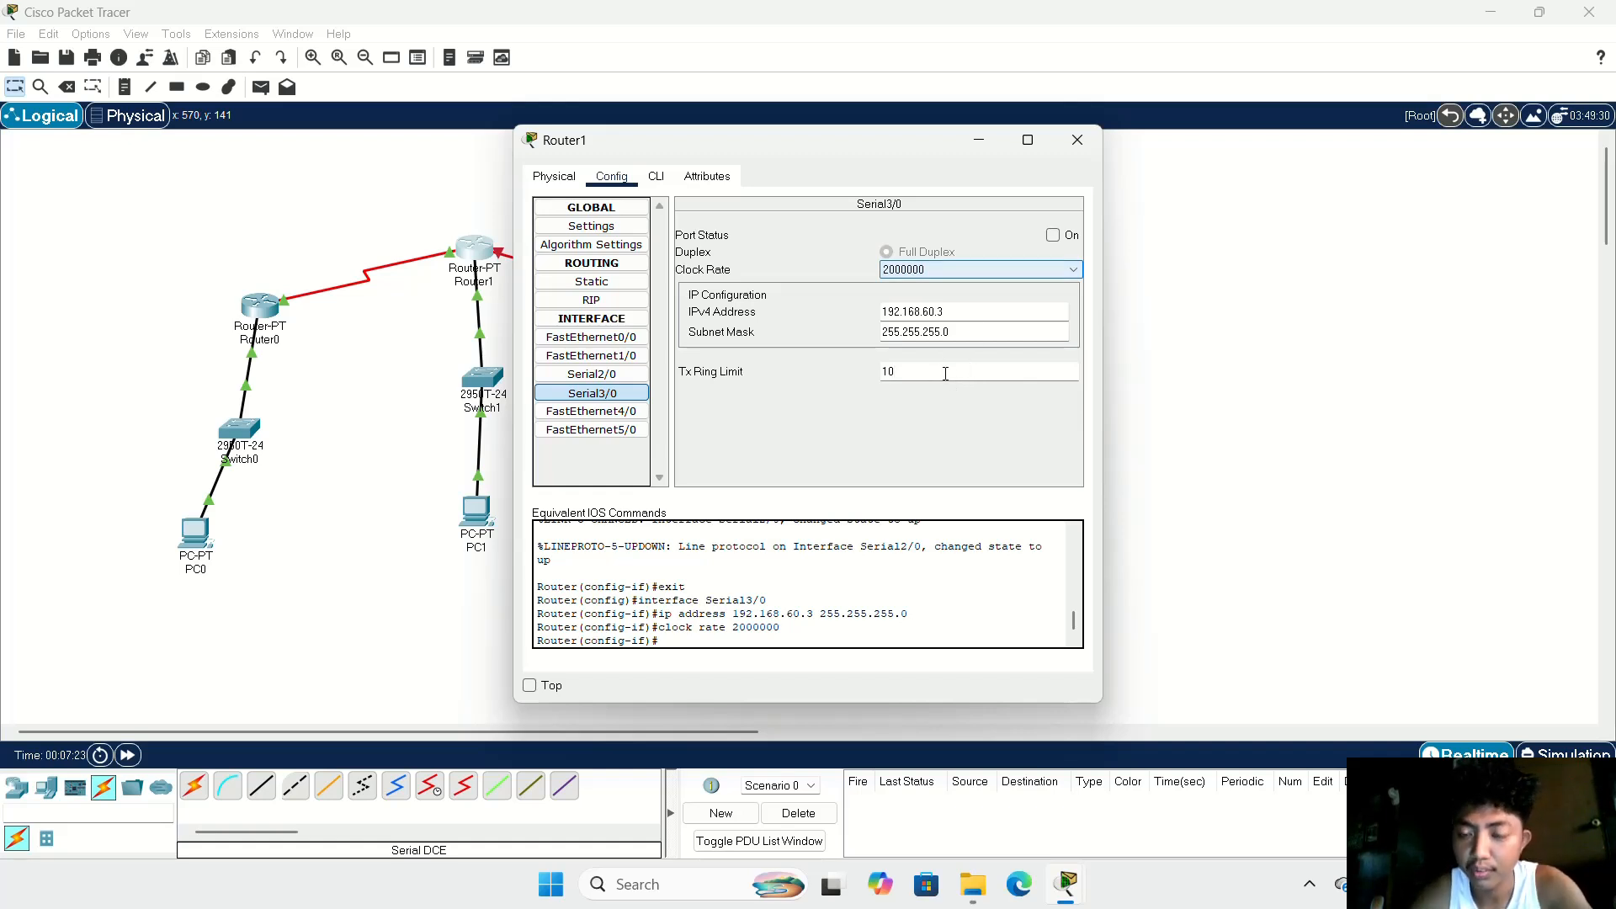
{"action": "key", "text": "BackSpace"}
{"action": "key", "text": "BackSpace"}
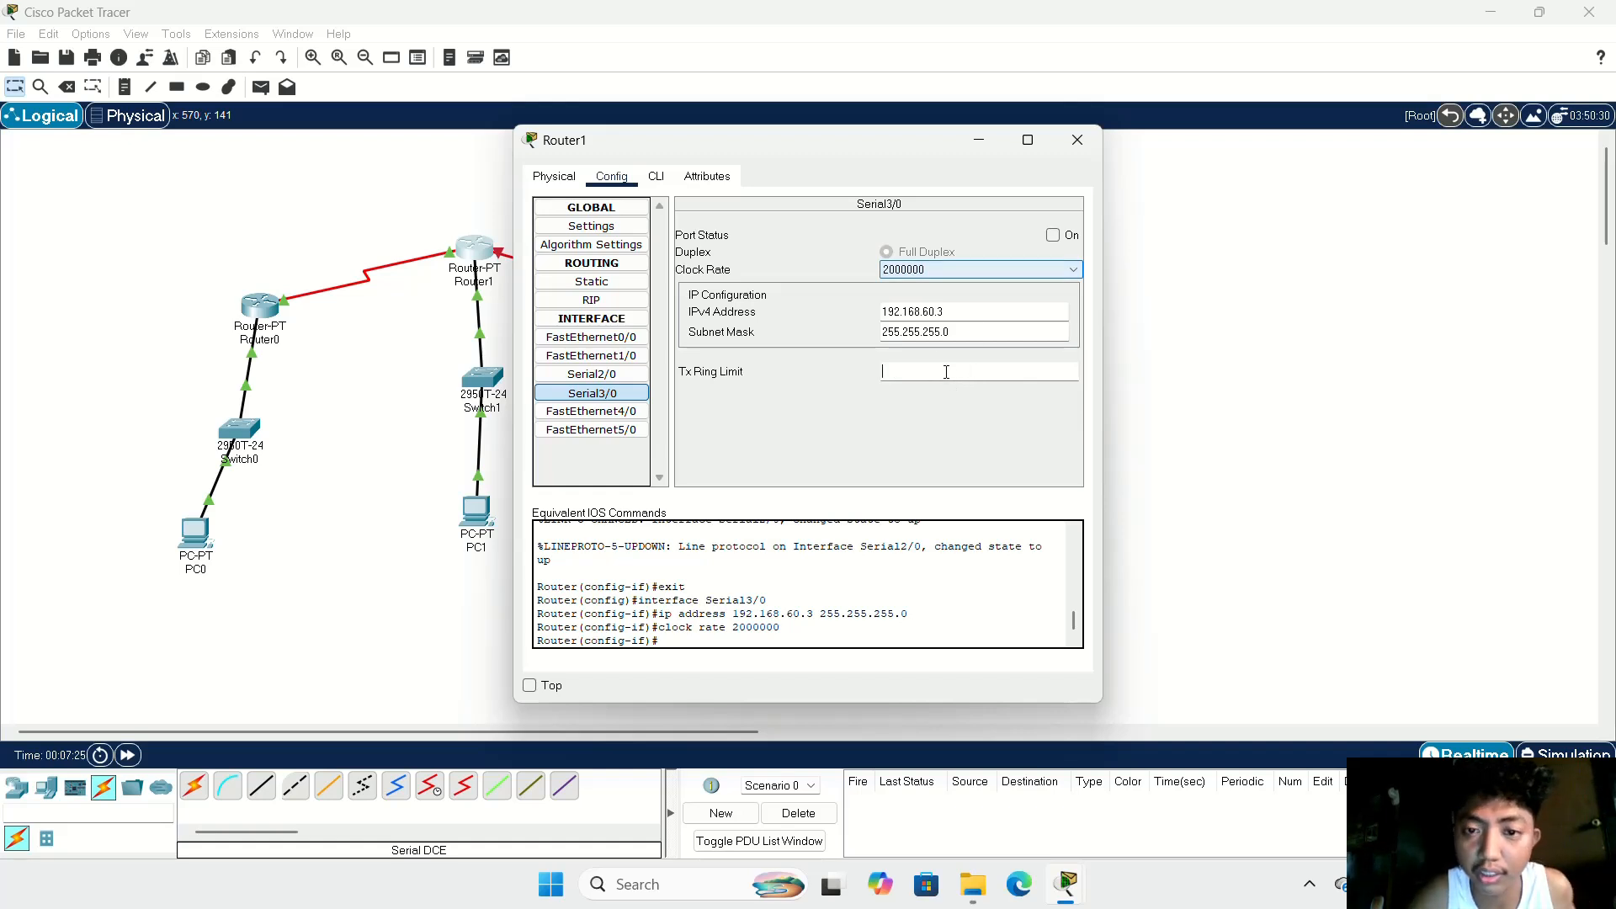
{"action": "type", "text": "30"}
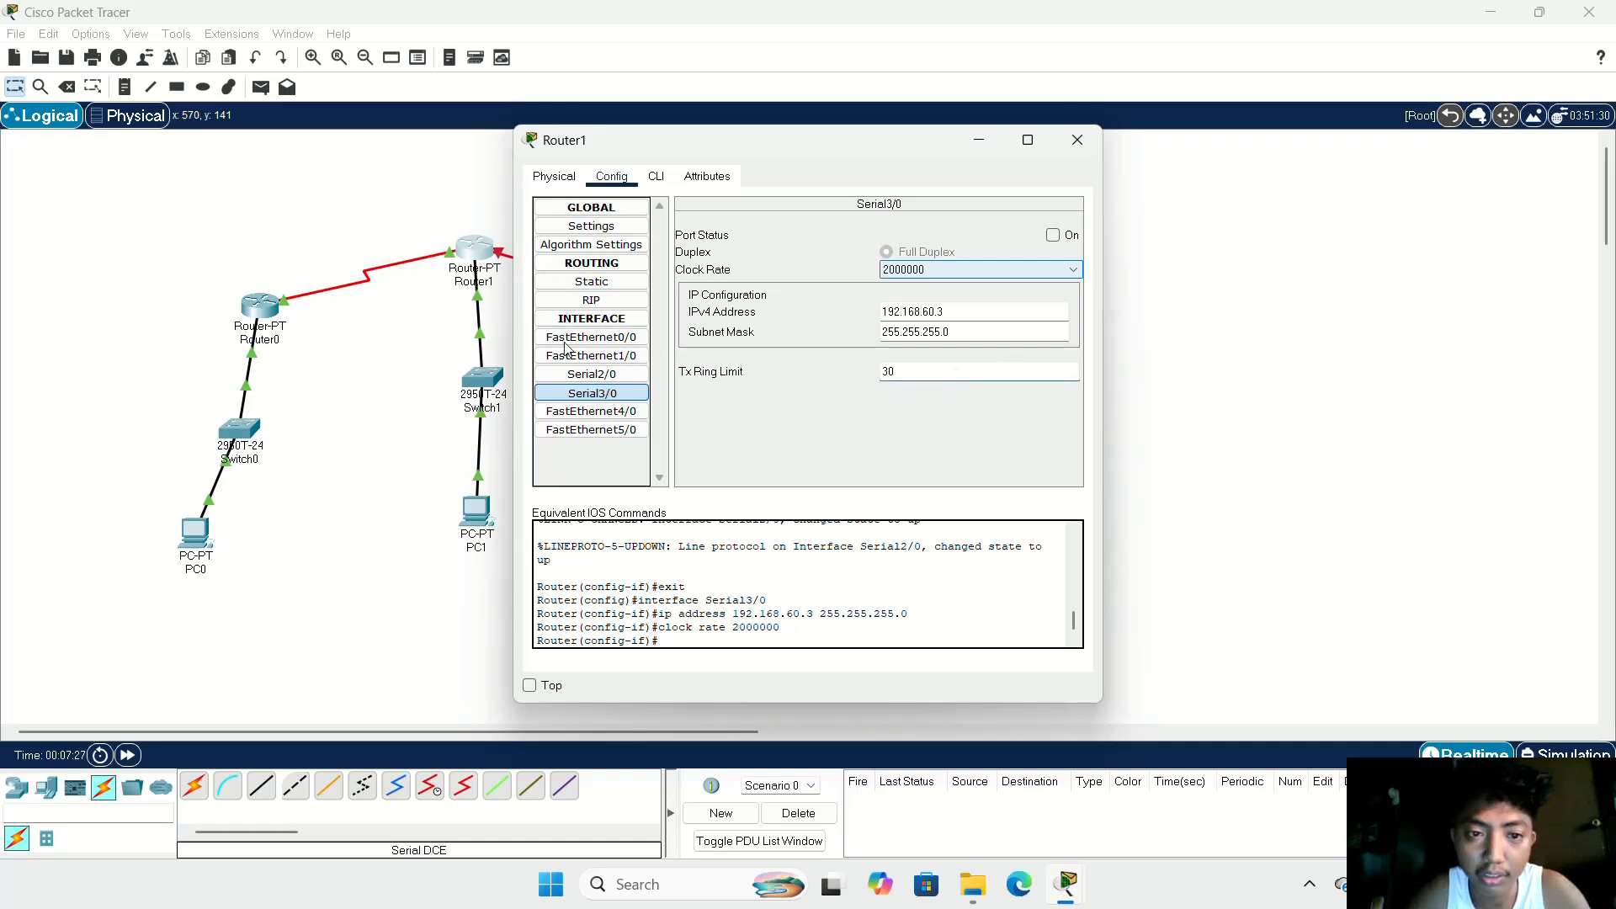
Step: Set the Tx Ring Limit of Router1's Serial2/0 interface to 30
{"action": "left_click", "coordinate": [590, 374]}
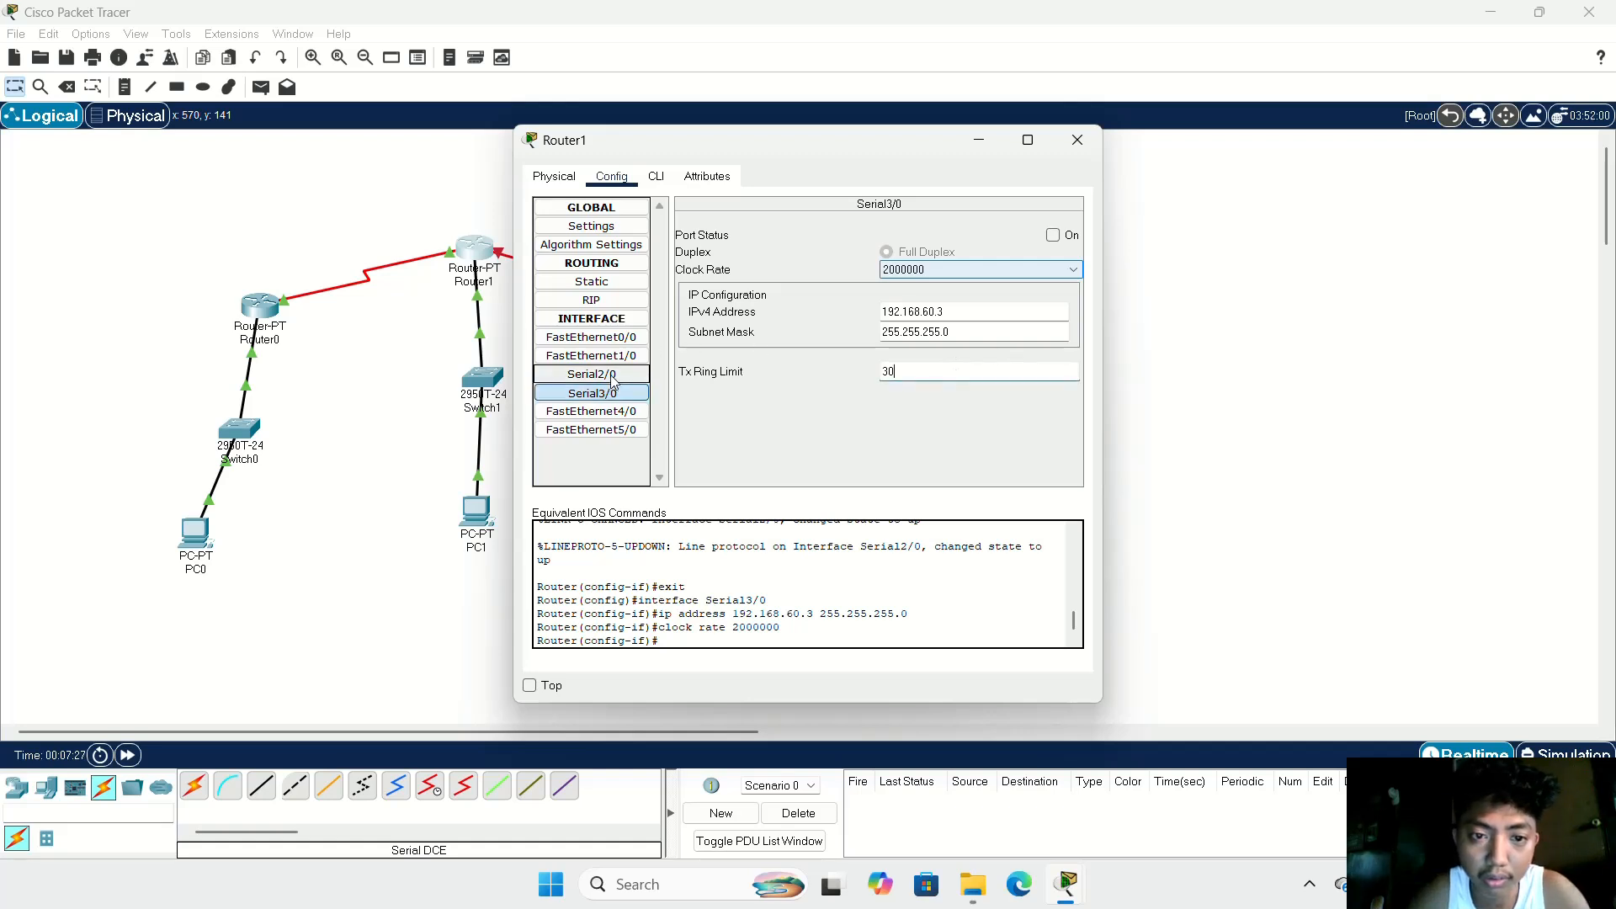
{"action": "left_click", "coordinate": [954, 373]}
{"action": "type", "text": "30"}
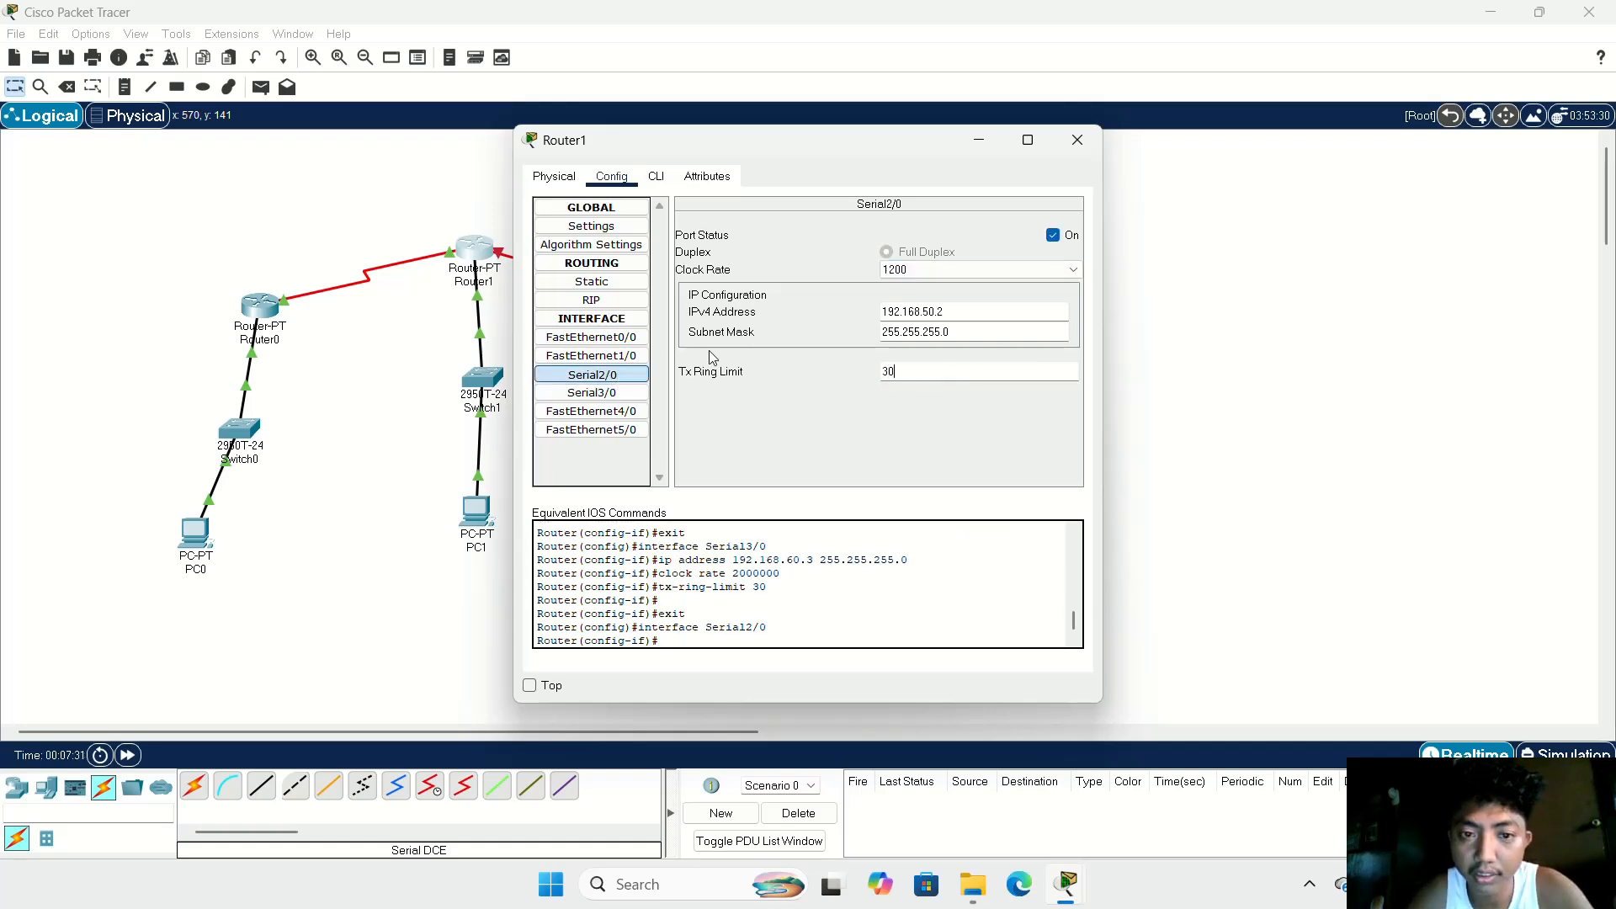
Step: Turn on Router1's Serial3/0 port and close the router's window
{"action": "left_click", "coordinate": [626, 392]}
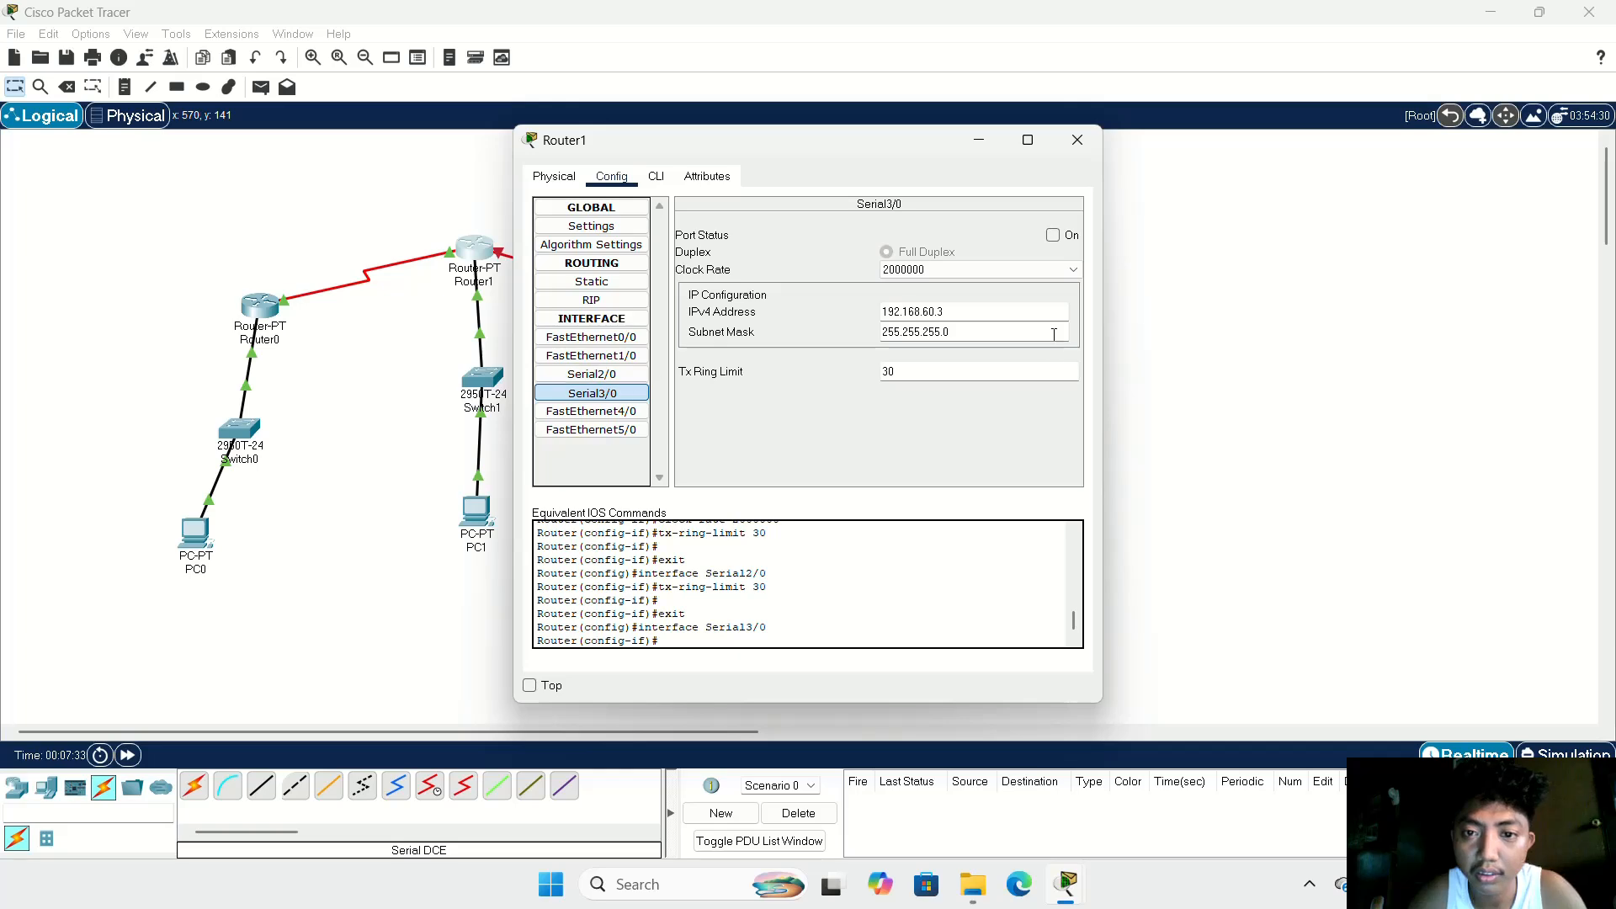
{"action": "left_click", "coordinate": [1053, 235]}
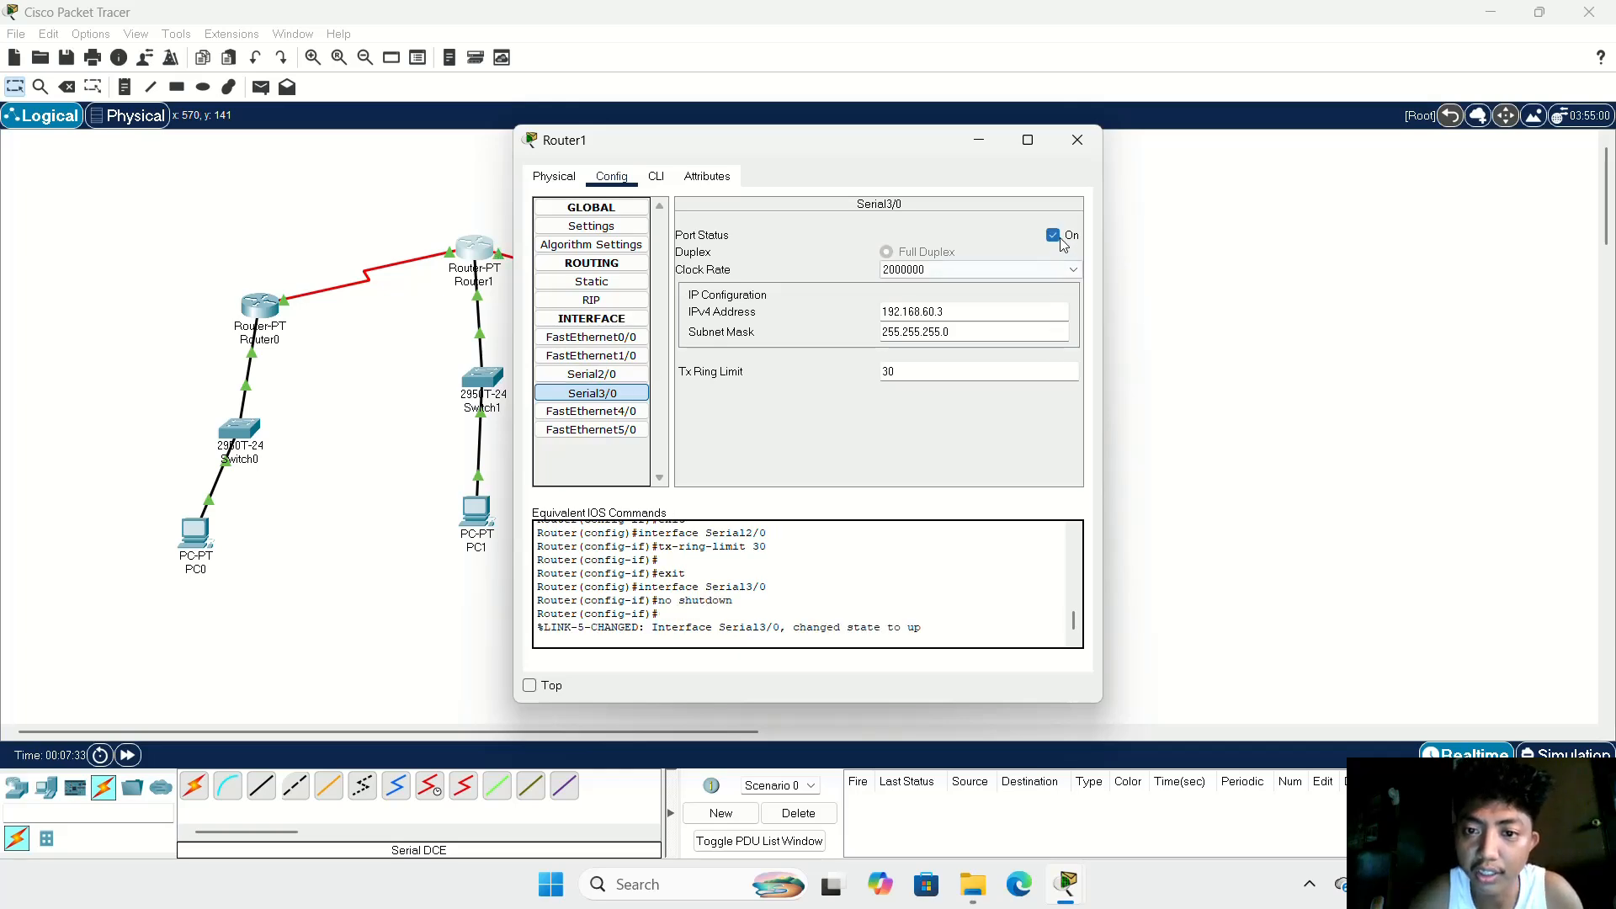
{"action": "left_click", "coordinate": [599, 372]}
{"action": "left_click", "coordinate": [1078, 140]}
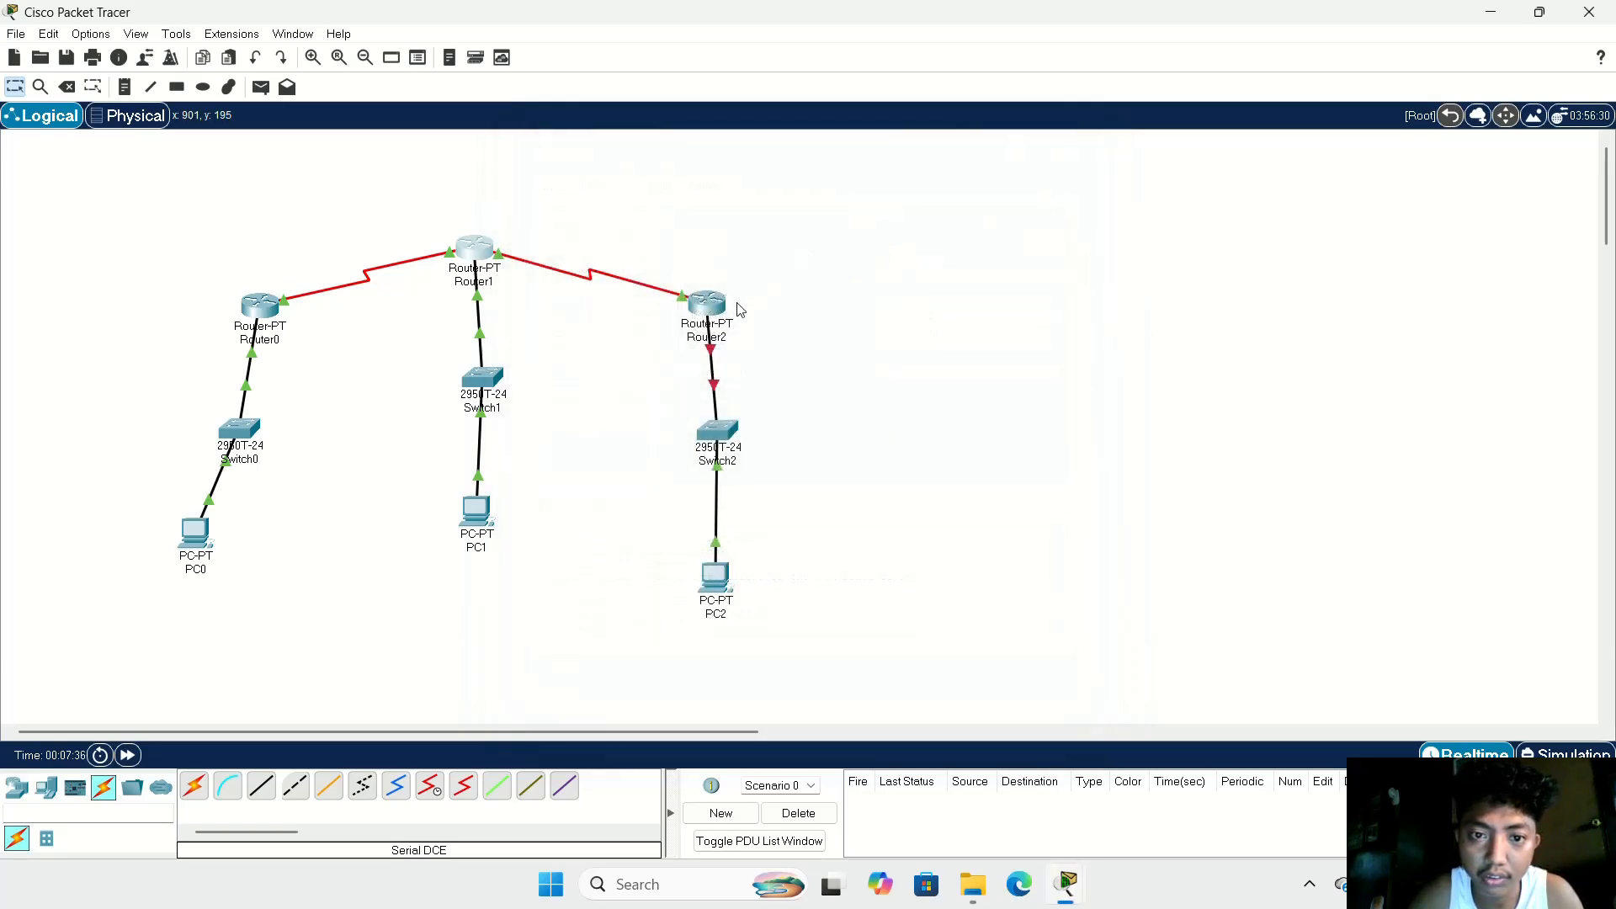
Step: Set the Tx Ring Limit of Router2's Serial2/0 interface to 60
{"action": "left_click", "coordinate": [710, 305]}
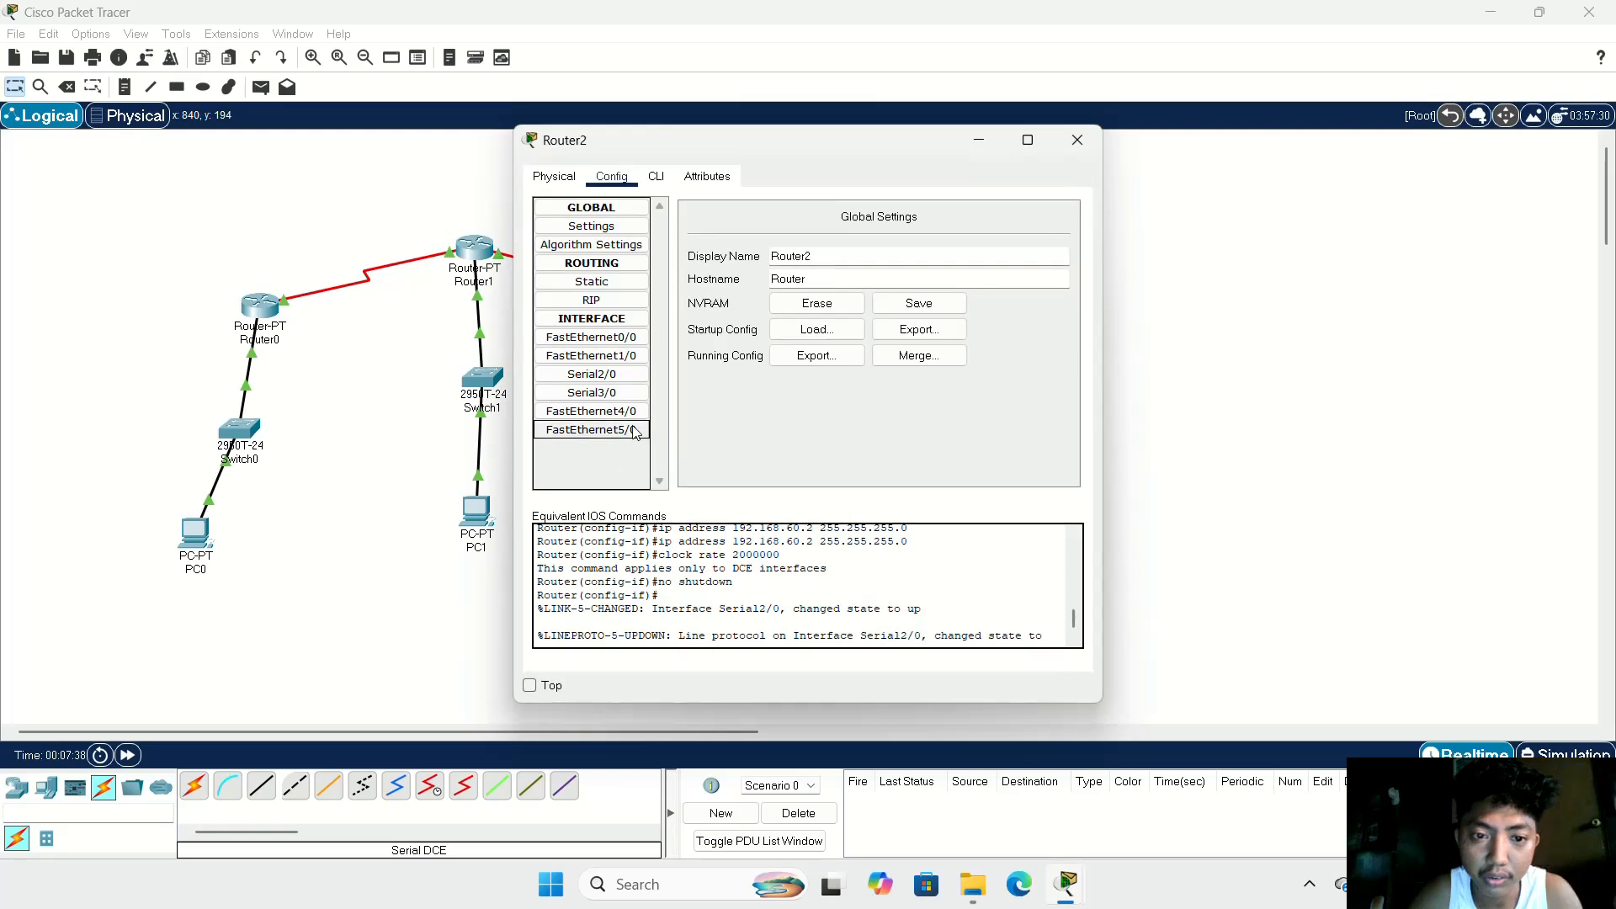
{"action": "left_click", "coordinate": [592, 374]}
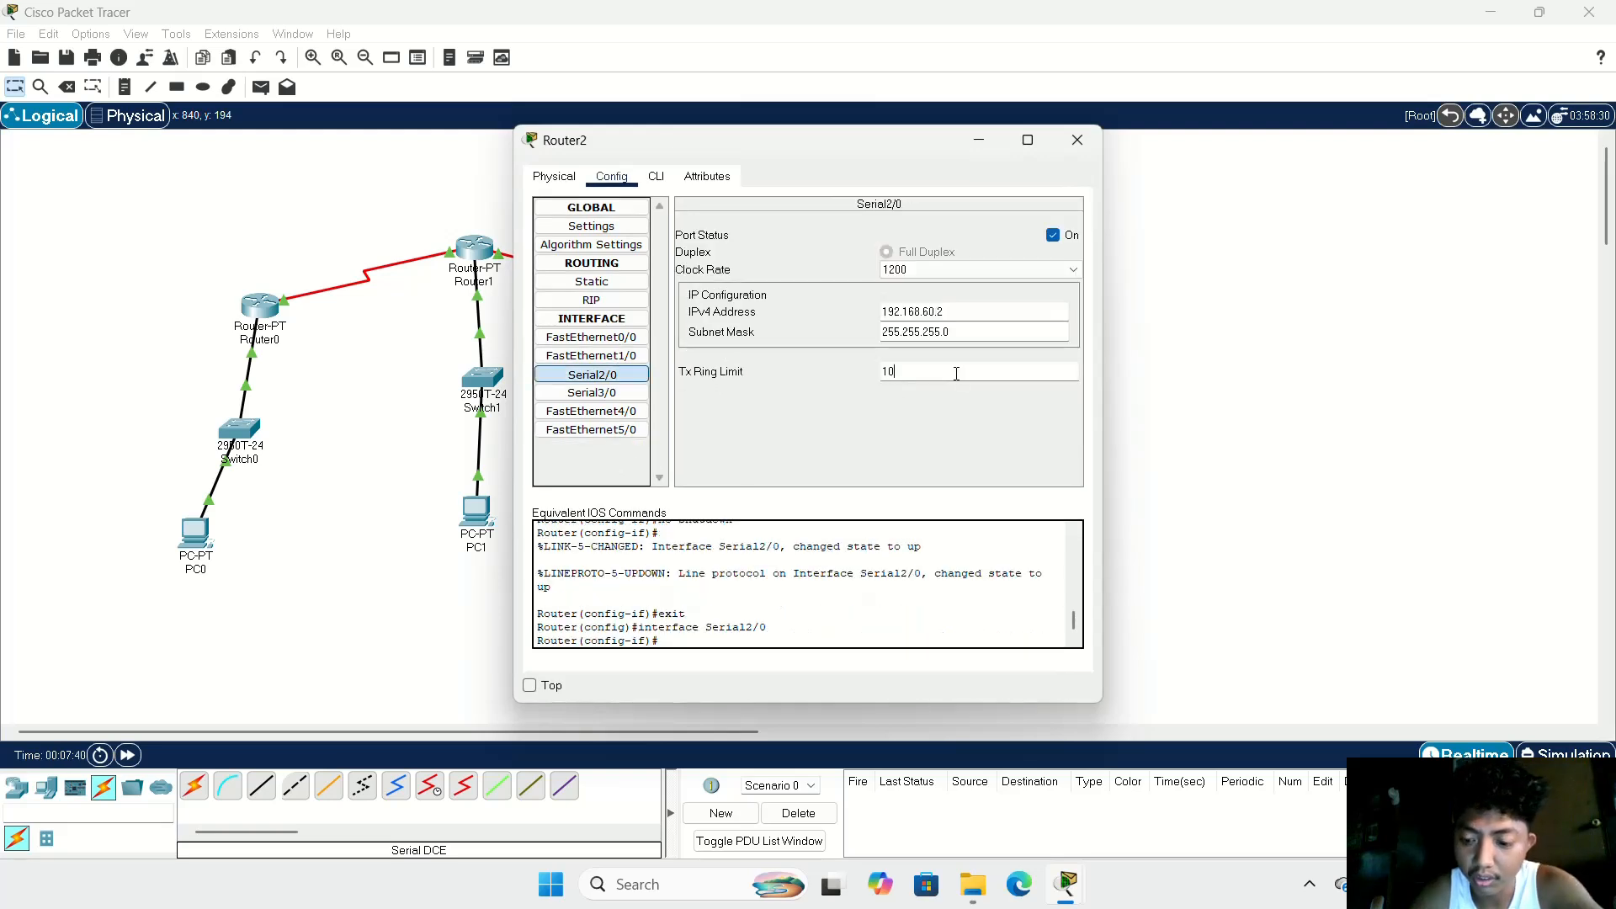
{"action": "key", "text": "BackSpace"}
{"action": "key", "text": "BackSpace"}
{"action": "type", "text": "60"}
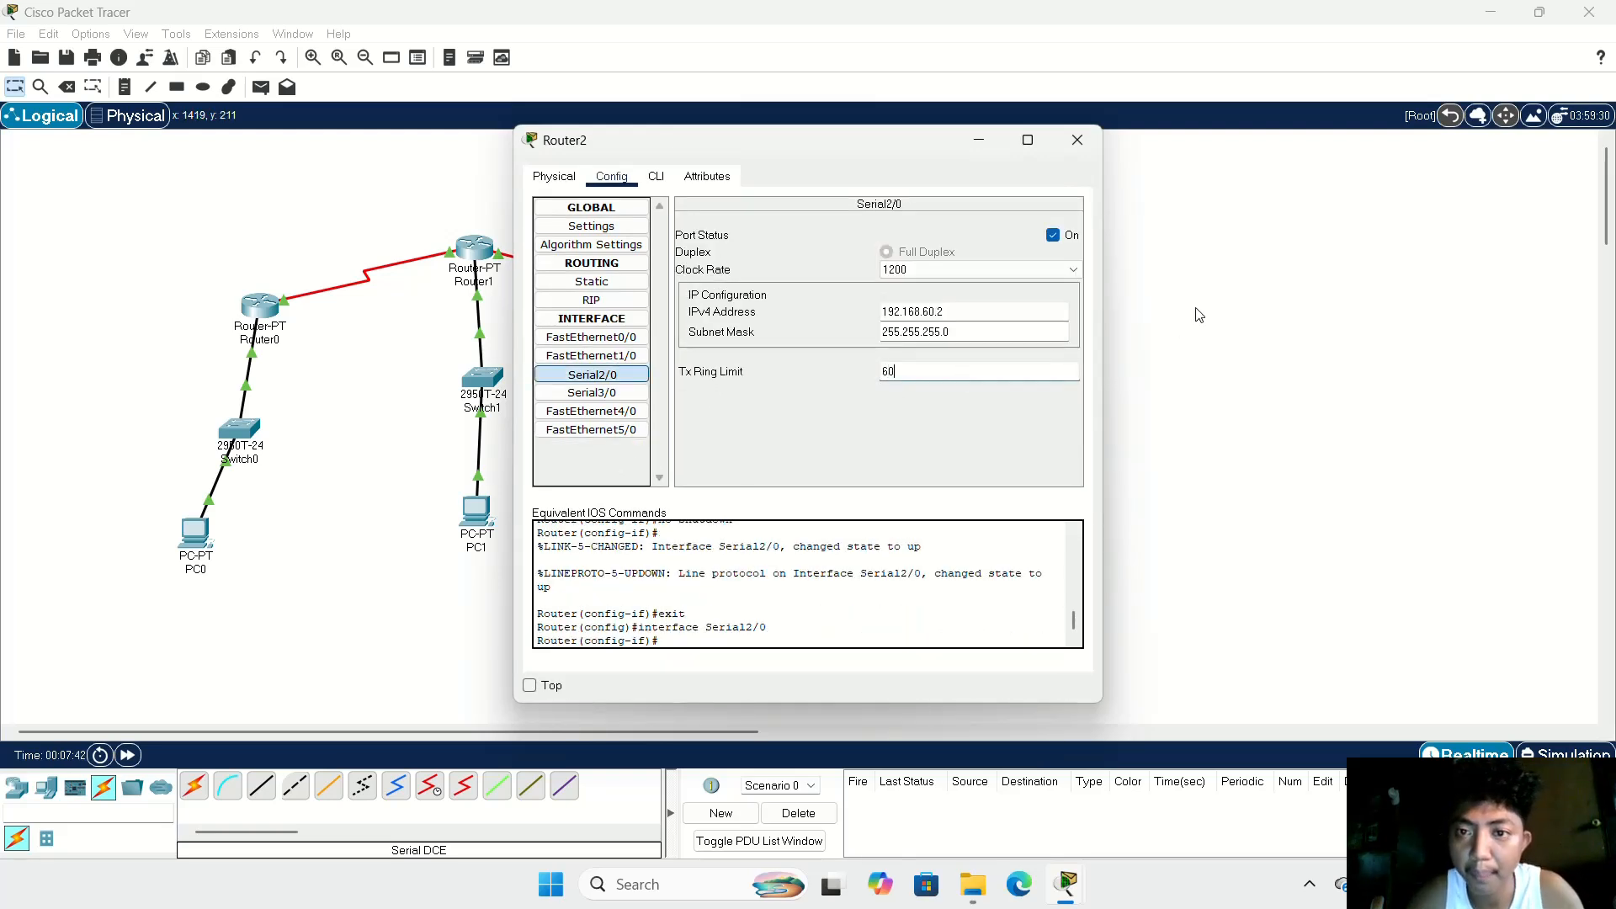
Step: Choose clock rate 2000000 for Router2's Serial2/0, then close its window and move Router2 slightly up, directly above Switch2
{"action": "left_click", "coordinate": [1058, 268]}
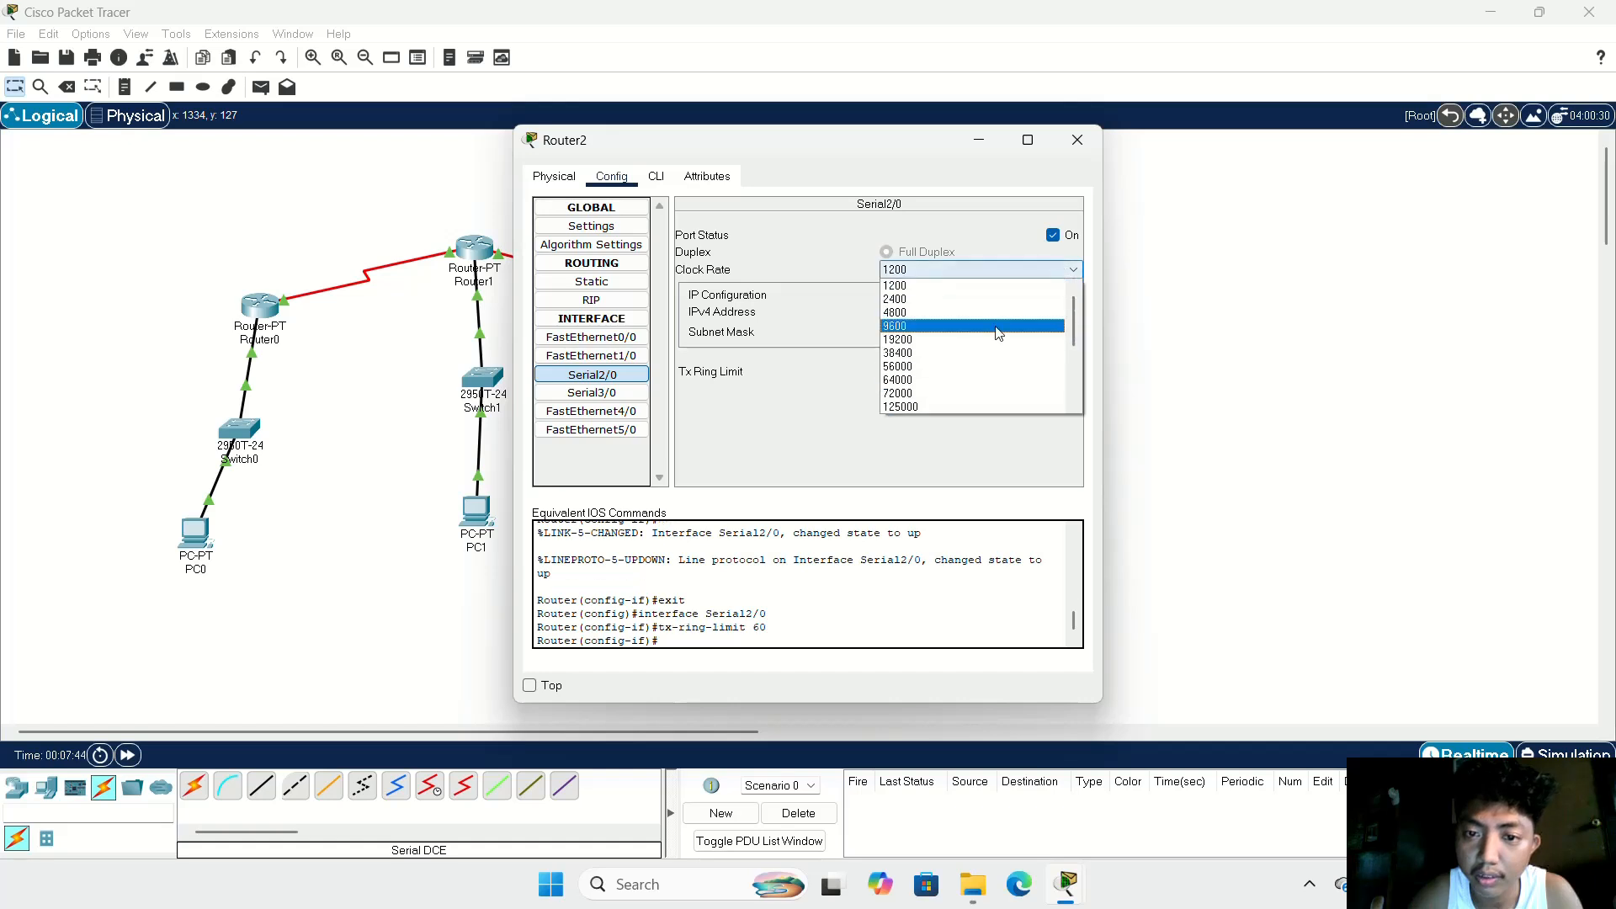
{"action": "scroll", "coordinate": [996, 326], "scroll_direction": "down", "scroll_amount": 4}
{"action": "left_click", "coordinate": [956, 375]}
{"action": "left_click", "coordinate": [1077, 141]}
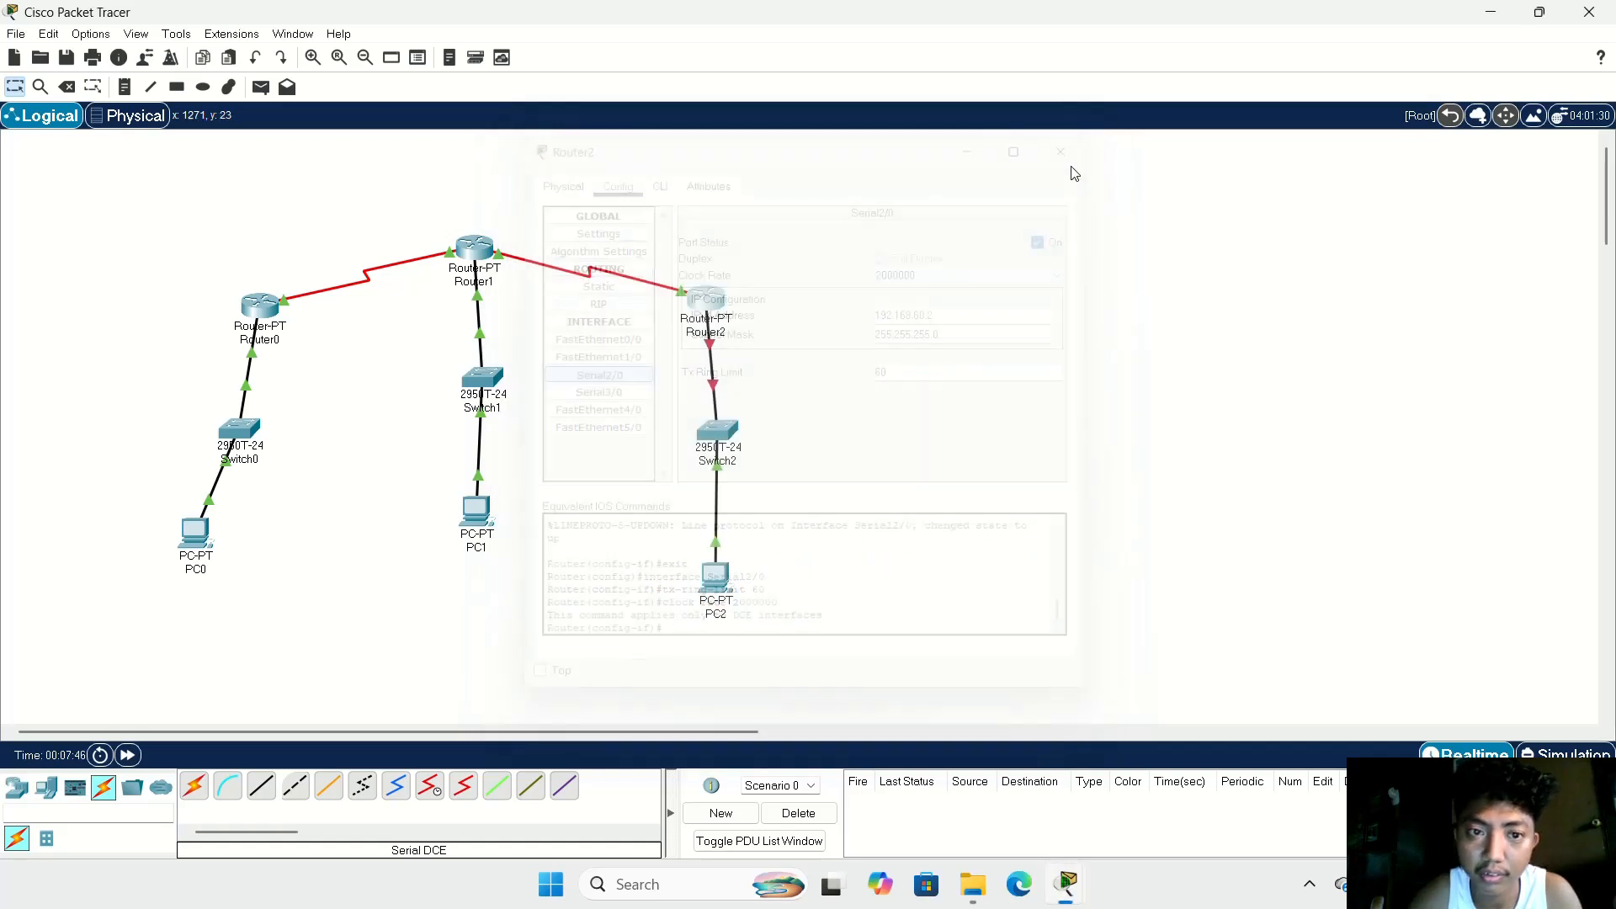
{"action": "left_click_drag", "start_coordinate": [710, 300], "coordinate": [721, 270]}
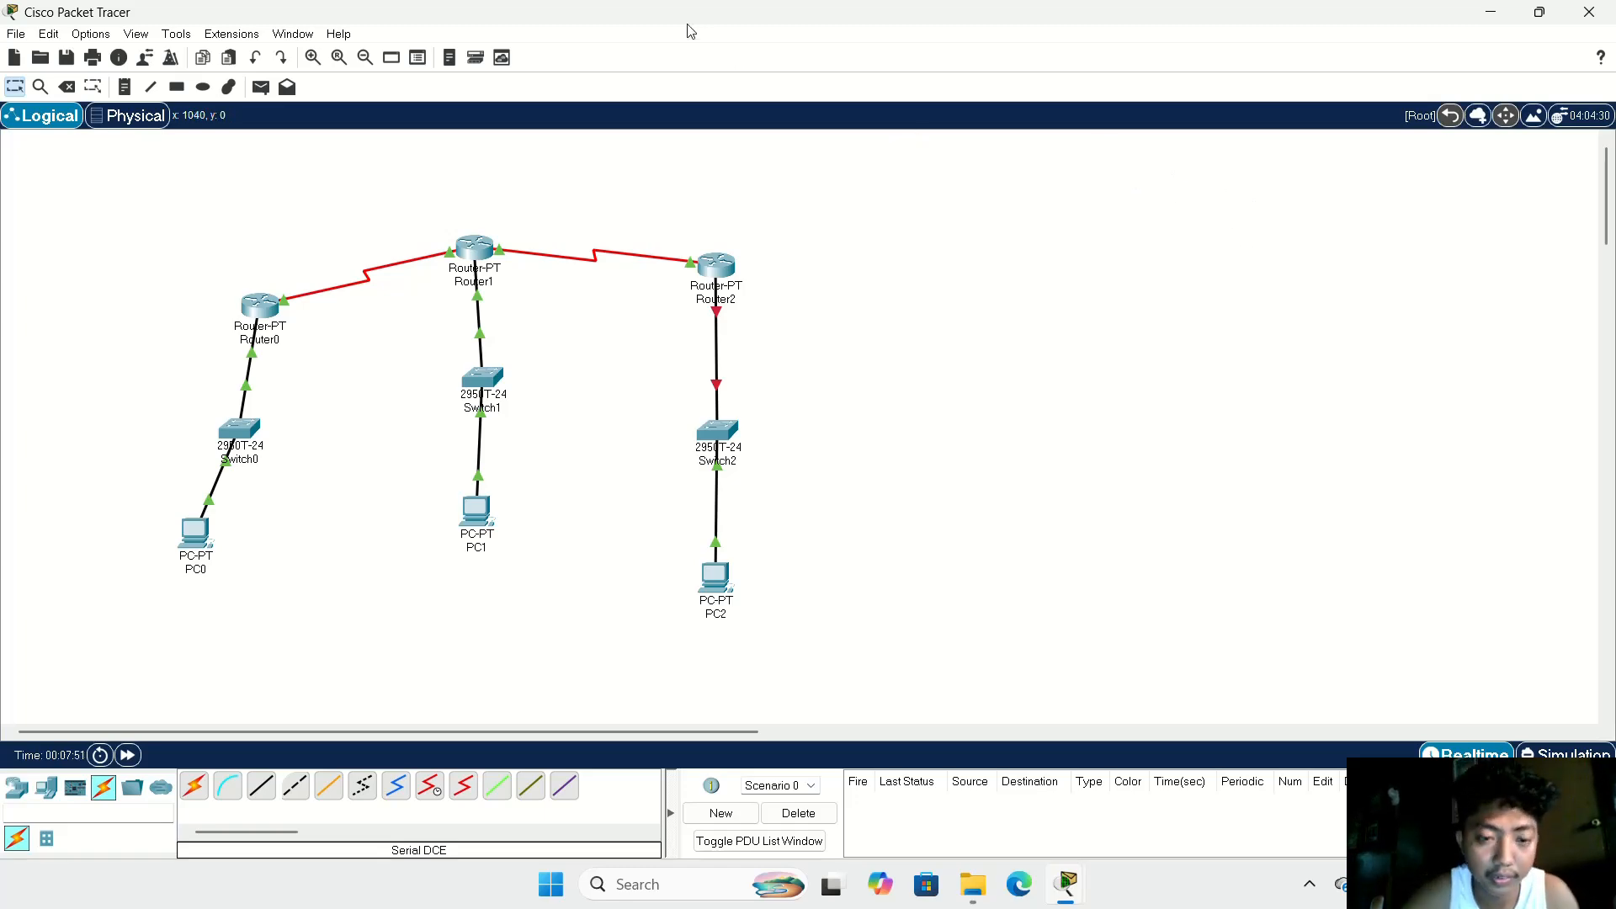
Step: In Router0's command line, exit interface configuration and enter BGP router configuration with autonomous system number 20
{"action": "left_click", "coordinate": [262, 314]}
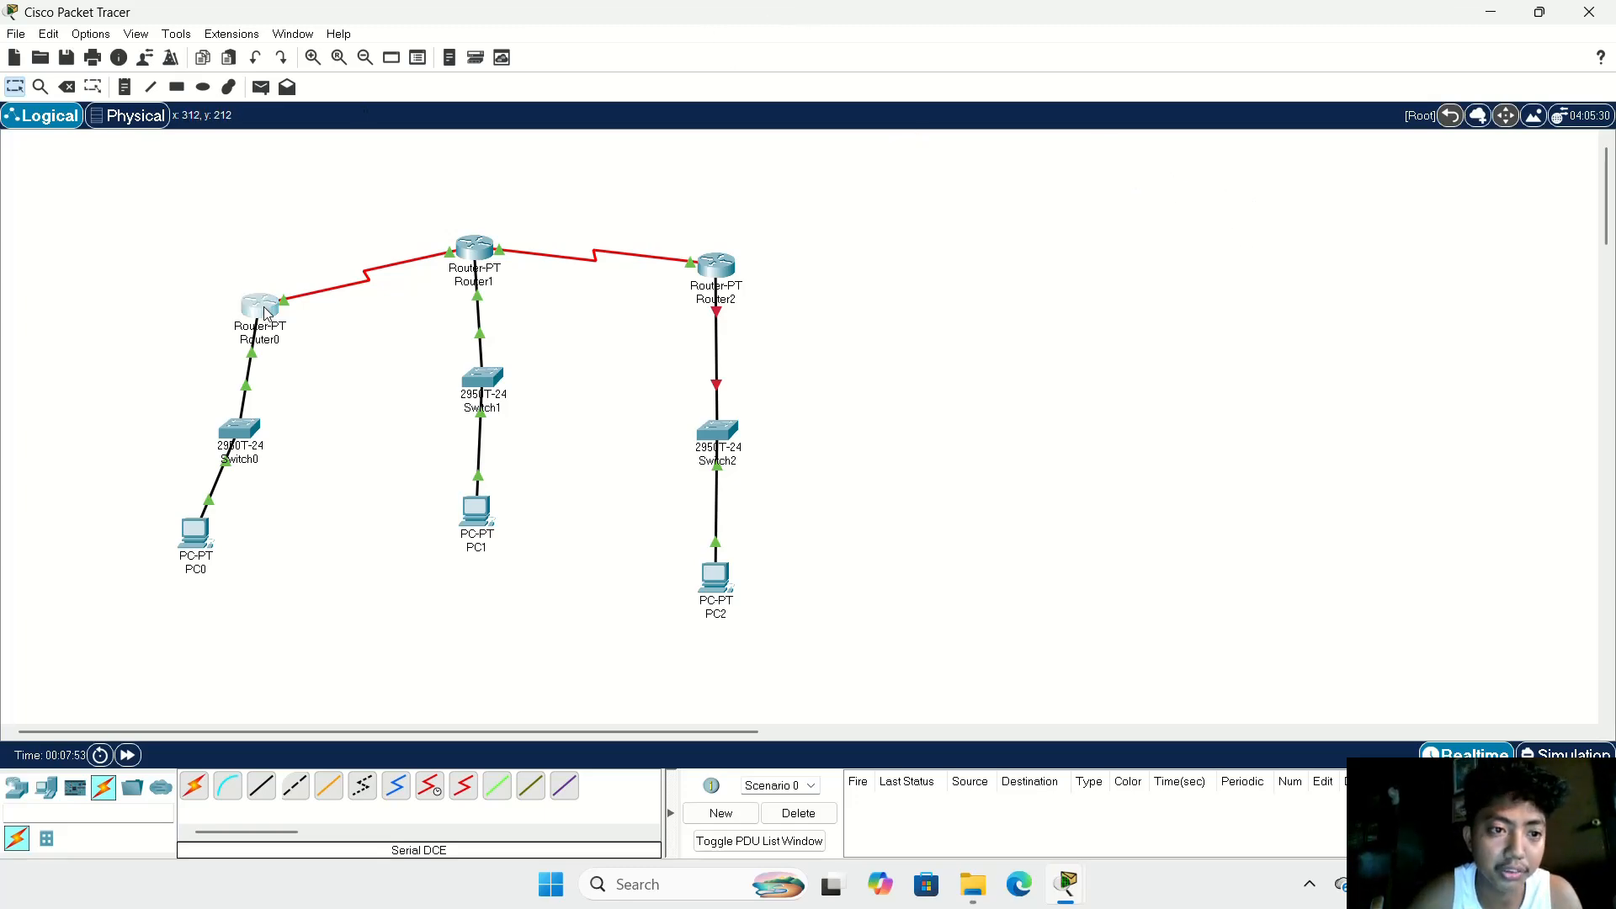
{"action": "left_click", "coordinate": [656, 176]}
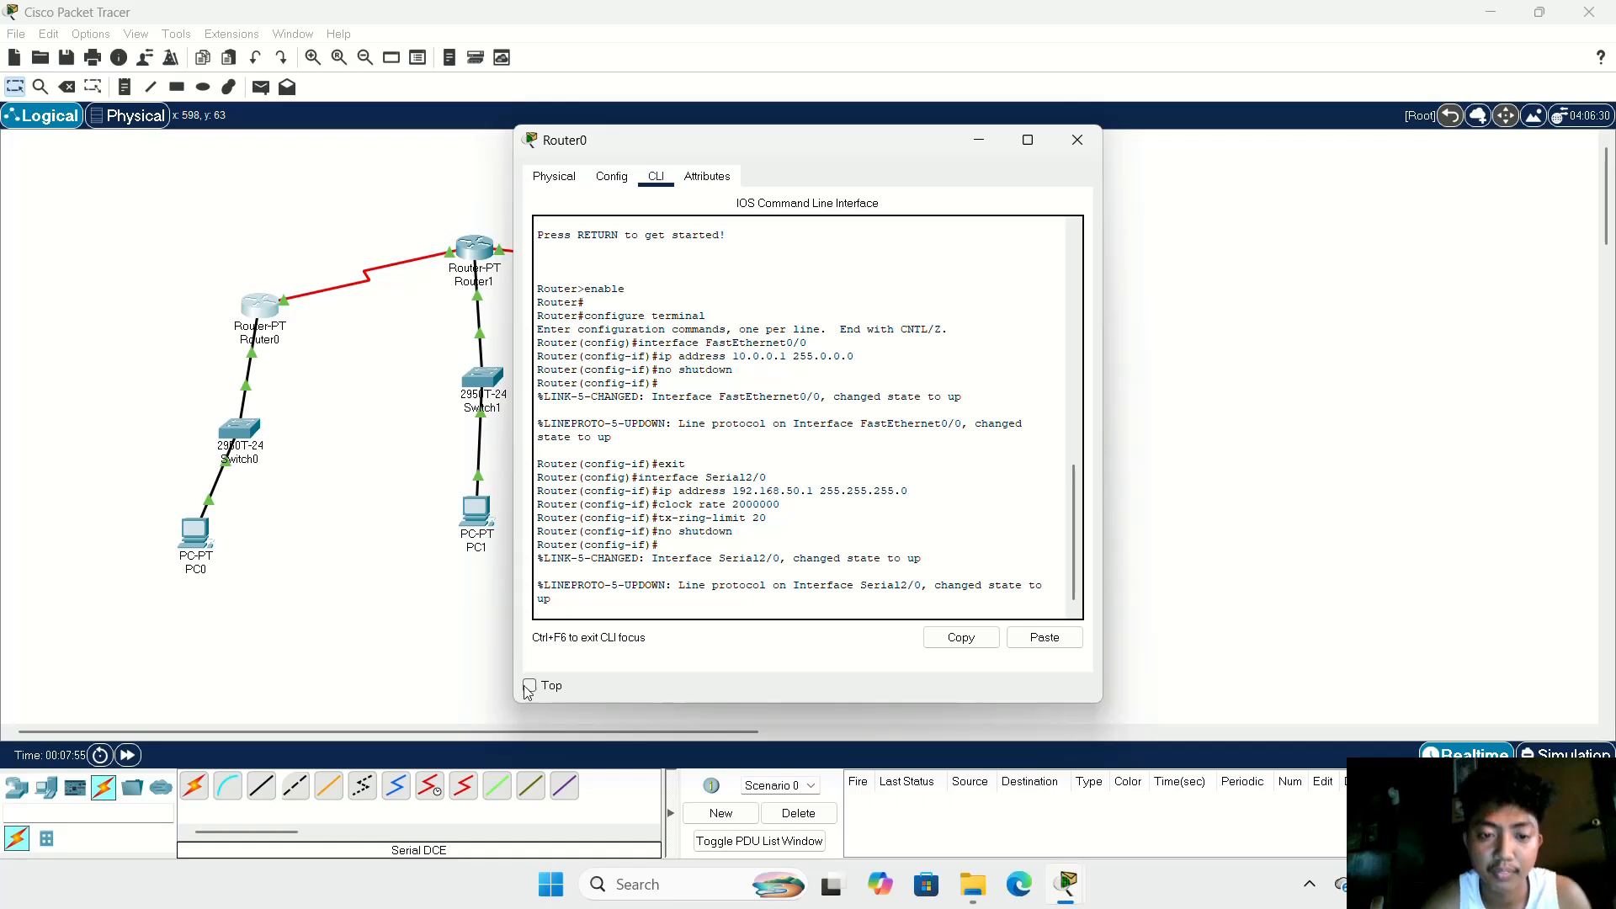
{"action": "type", "text": "ex"}
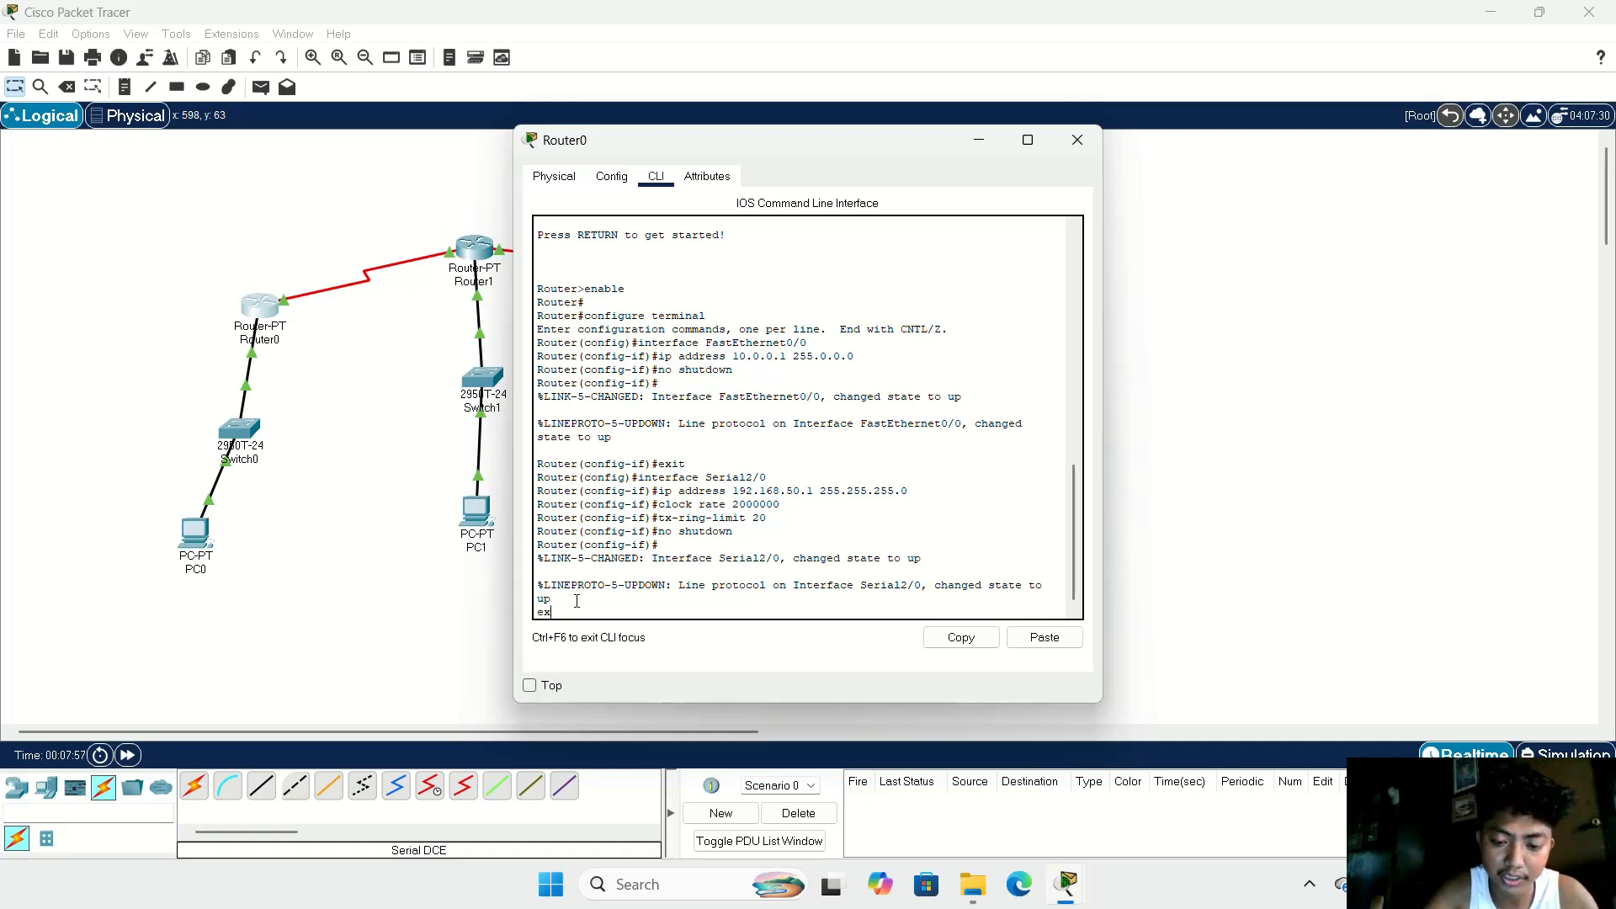
{"action": "type", "text": "it"}
{"action": "key", "text": "Return"}
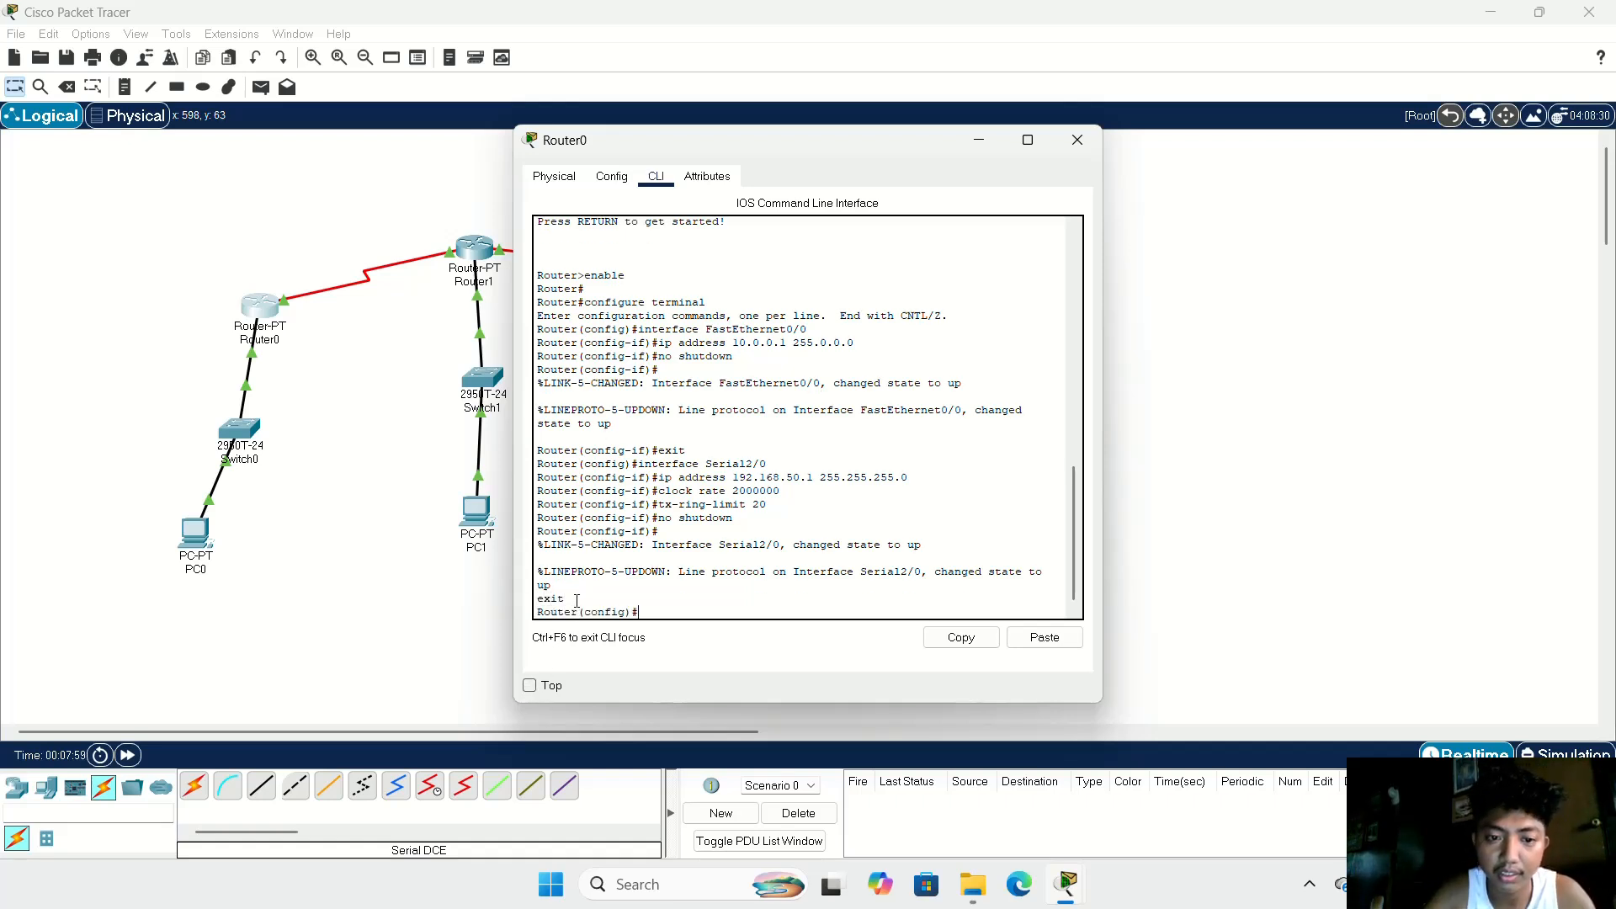
{"action": "type", "text": "rout"}
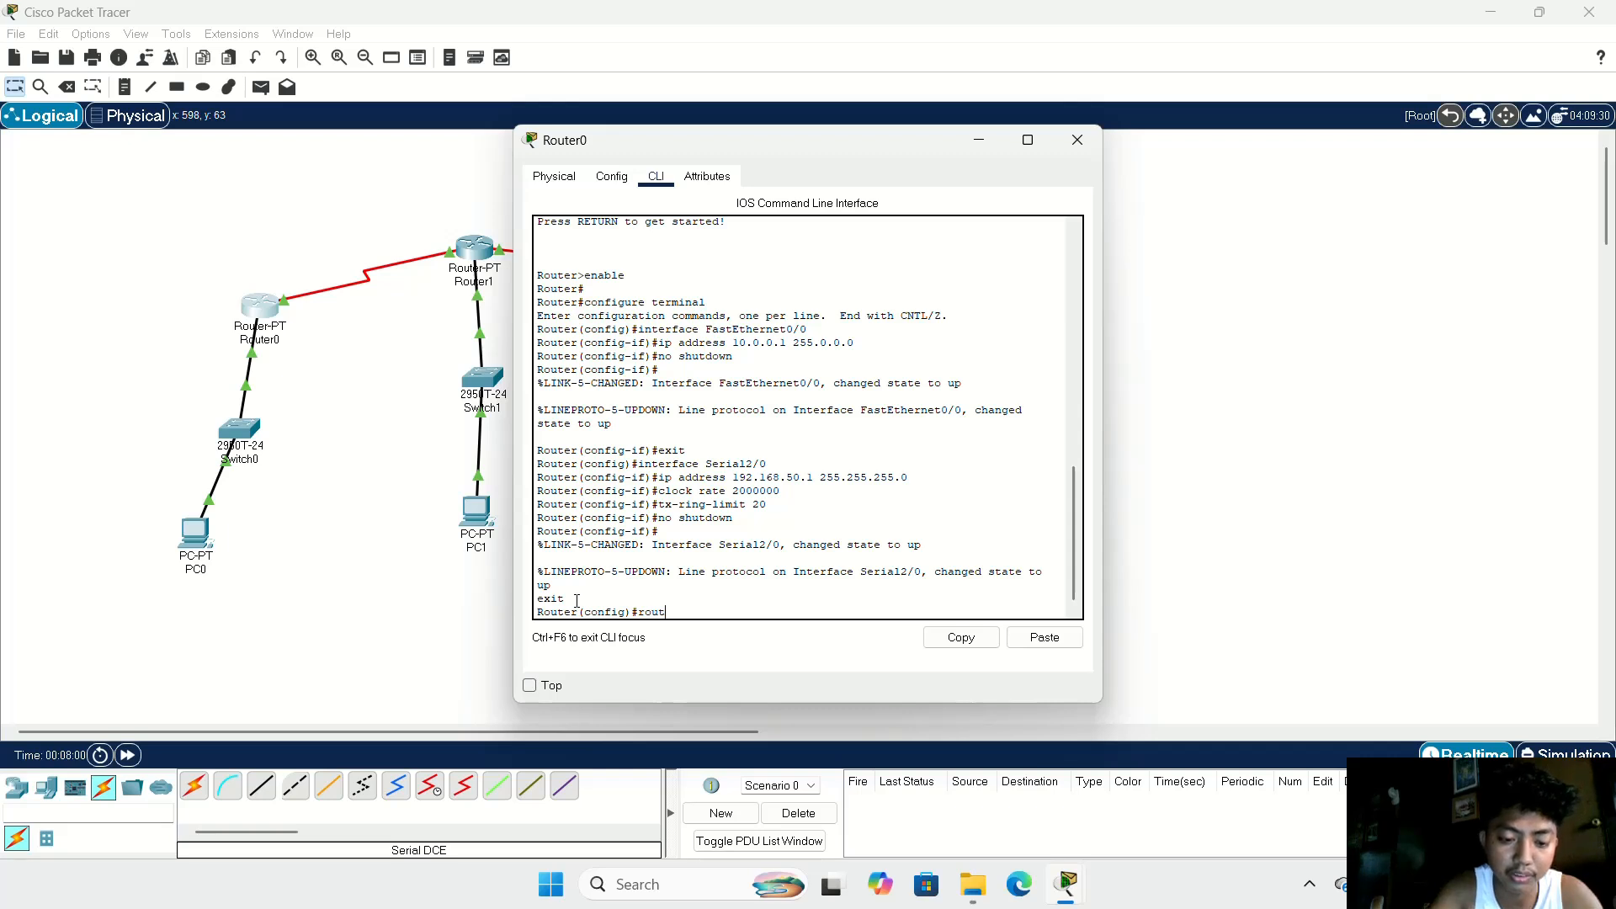
{"action": "type", "text": "er b"}
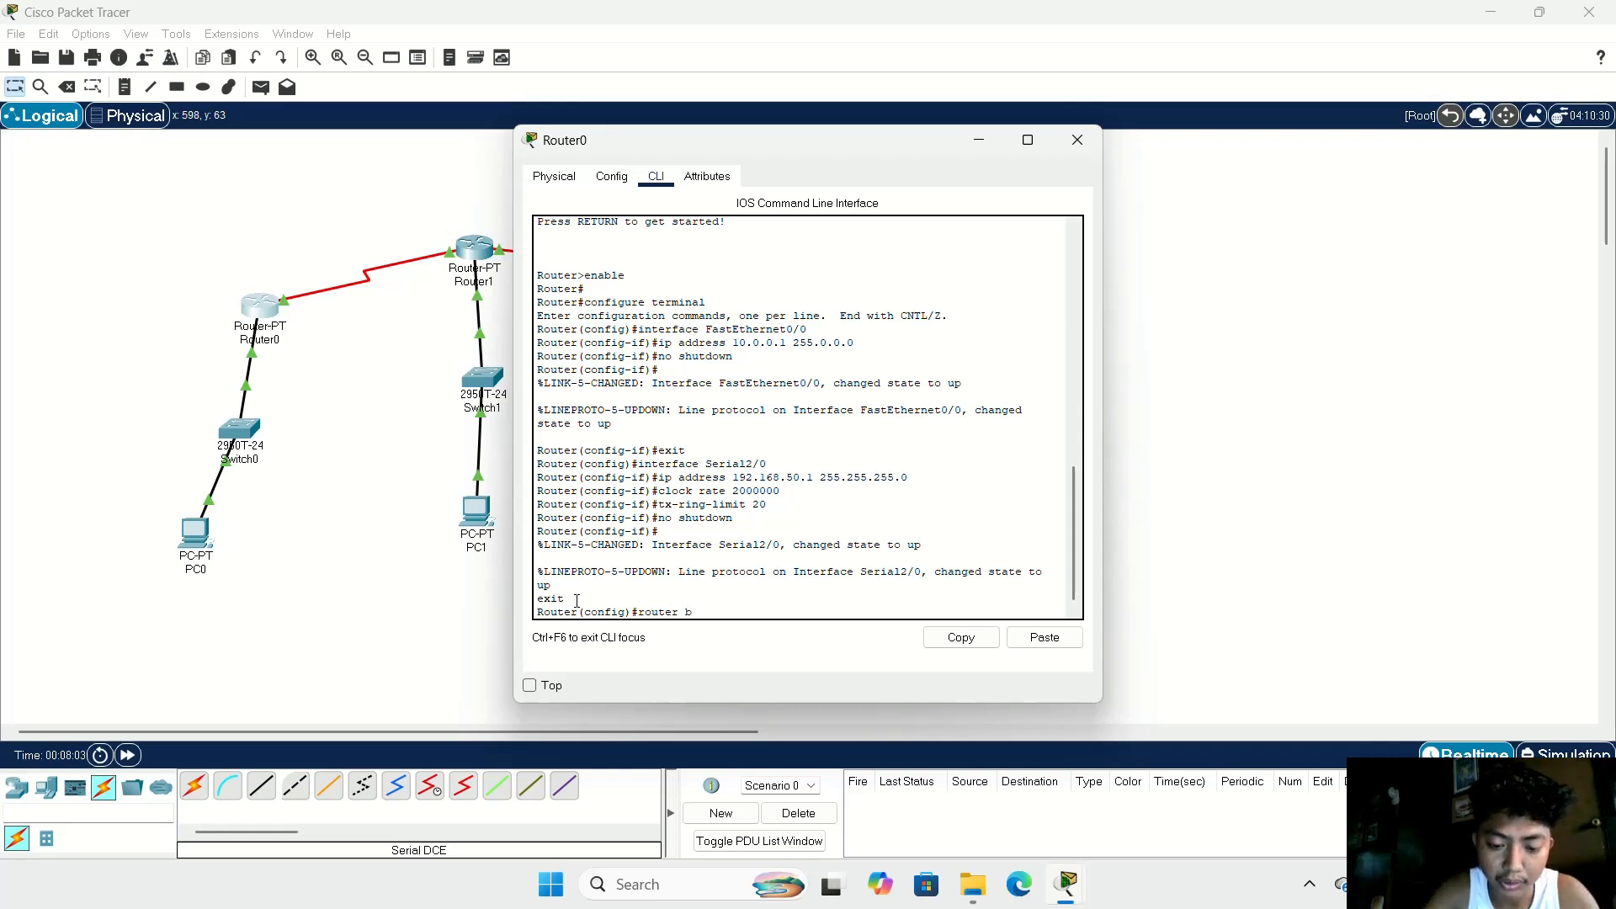
{"action": "type", "text": "go"}
{"action": "key", "text": "BackSpace"}
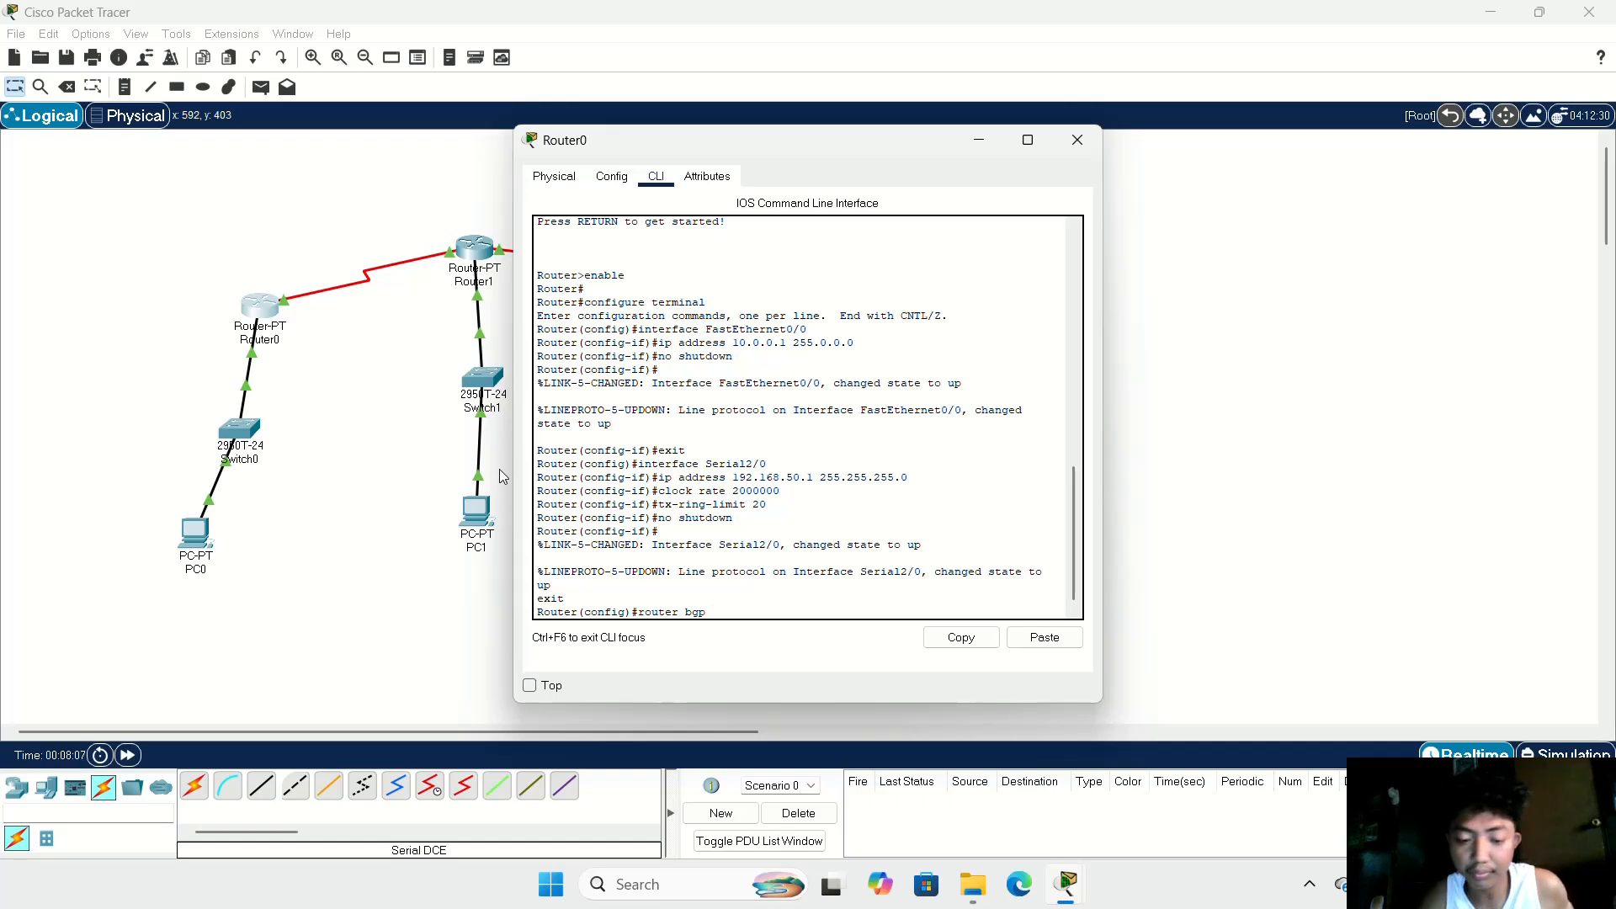
{"action": "type", "text": "p 20"}
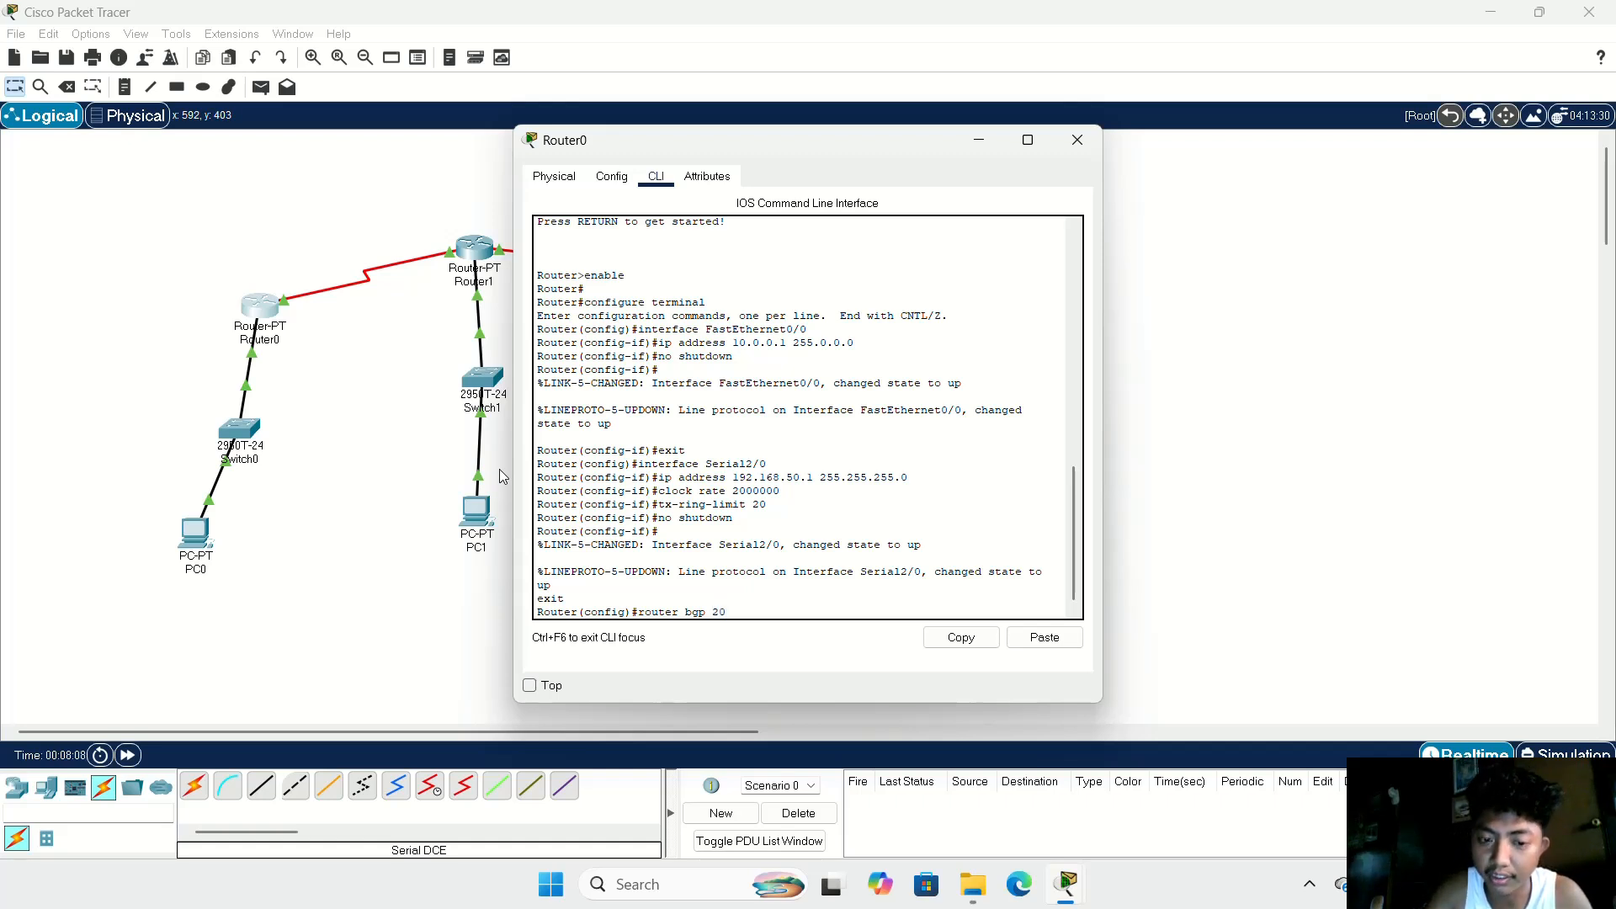
{"action": "key", "text": "Return"}
Step: Advertise network 192.168.50.0 in Router0's BGP configuration
{"action": "type", "text": "netw"}
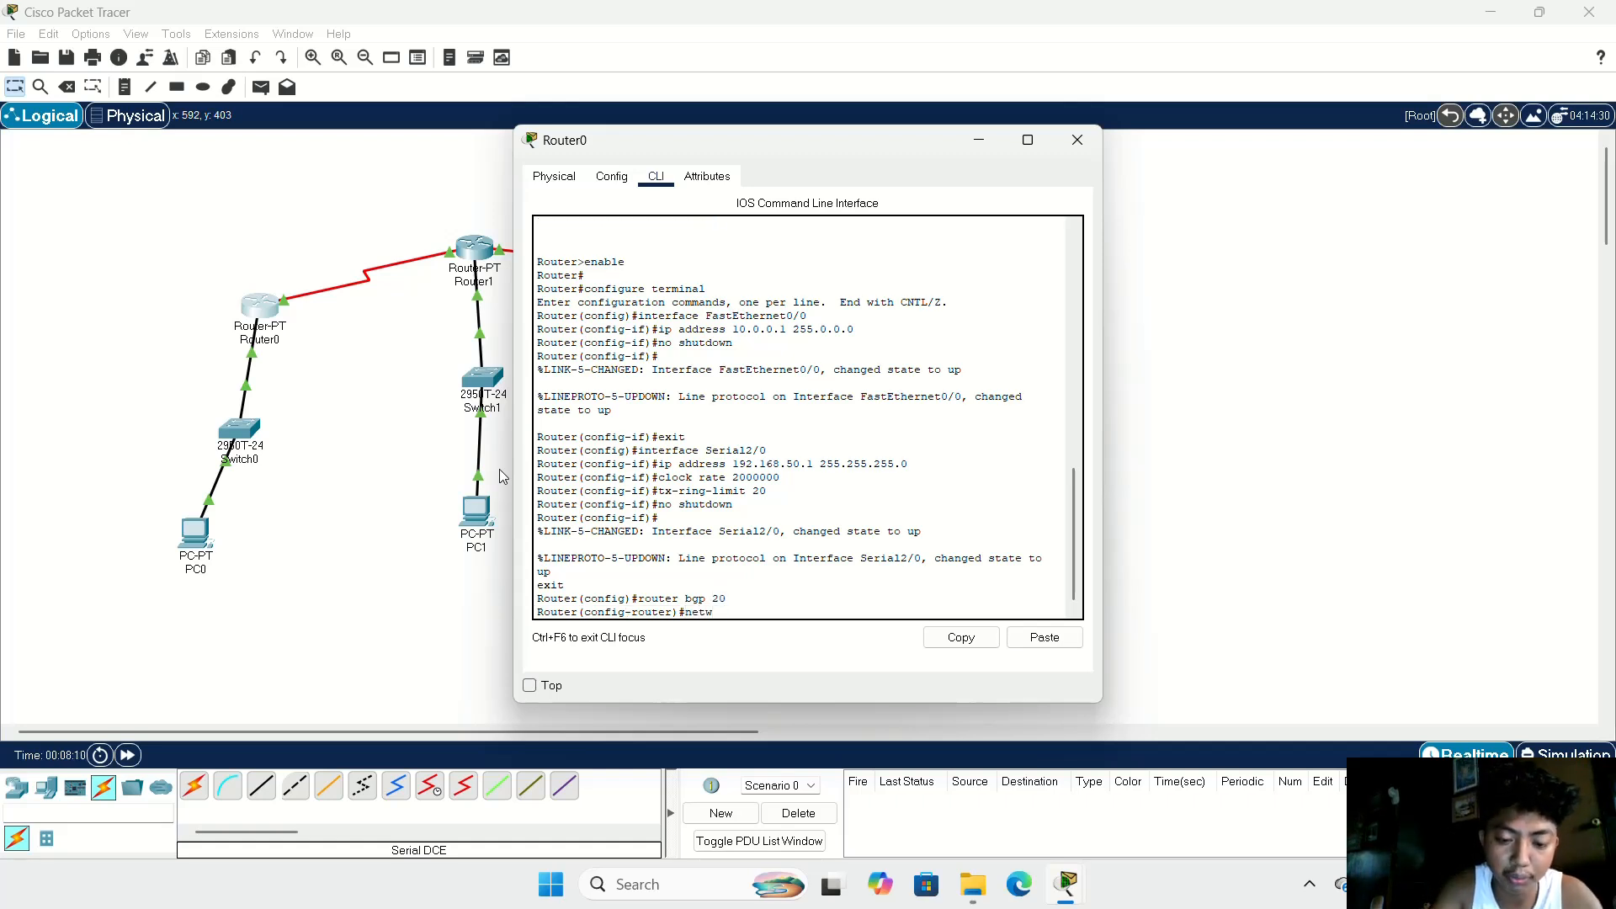
{"action": "type", "text": "ok"}
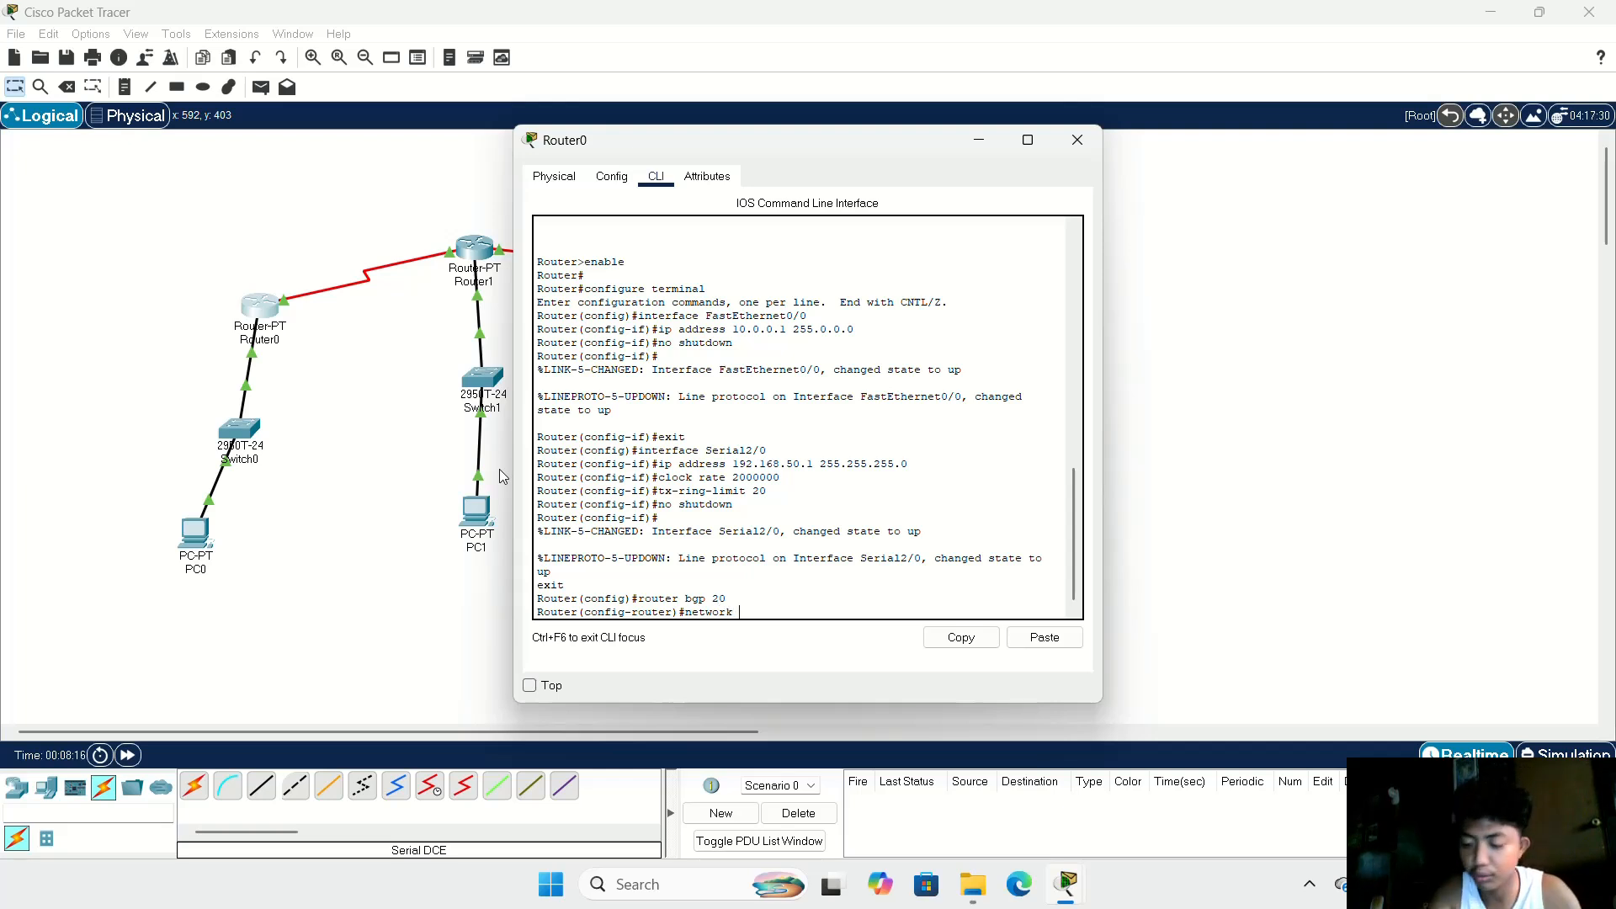
{"action": "type", "text": "1"}
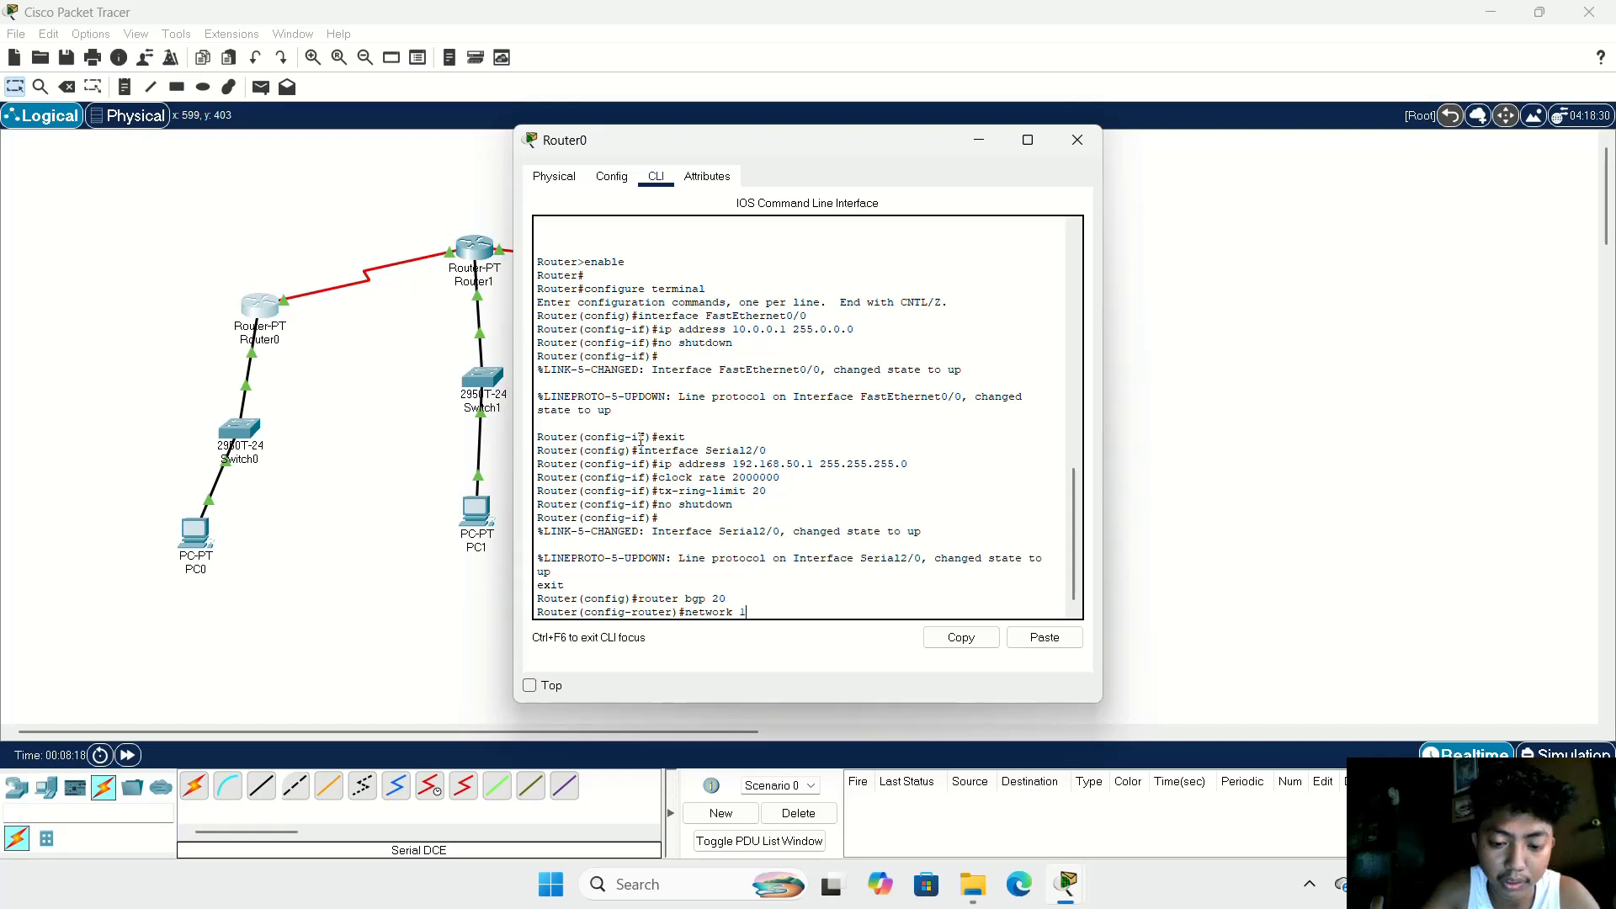
{"action": "type", "text": "92.1"}
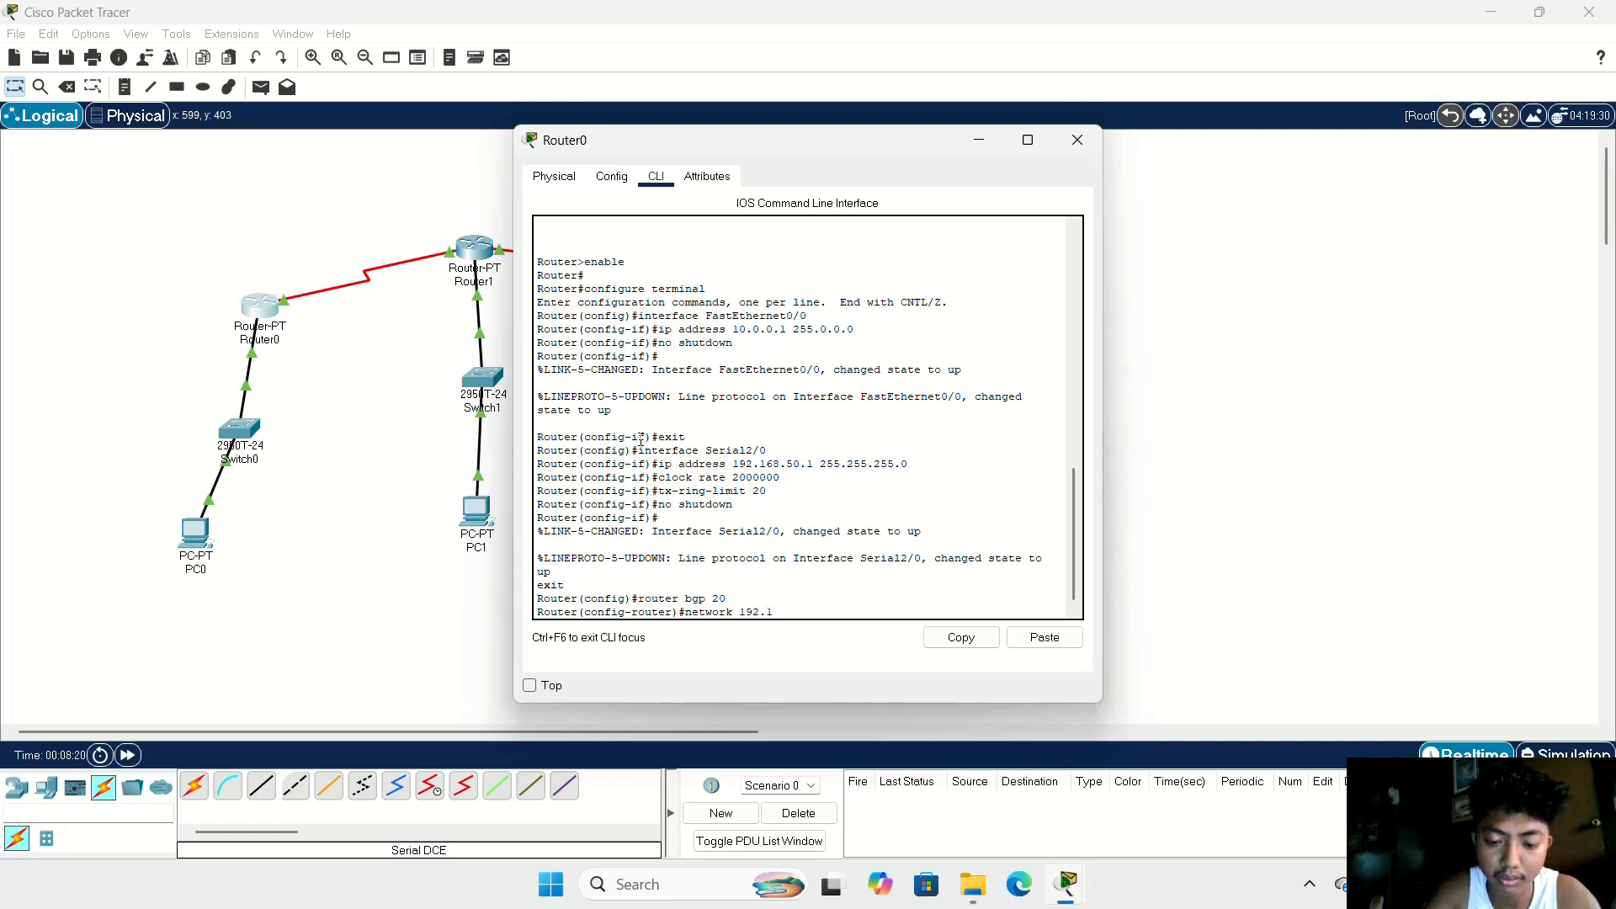
{"action": "type", "text": "68"}
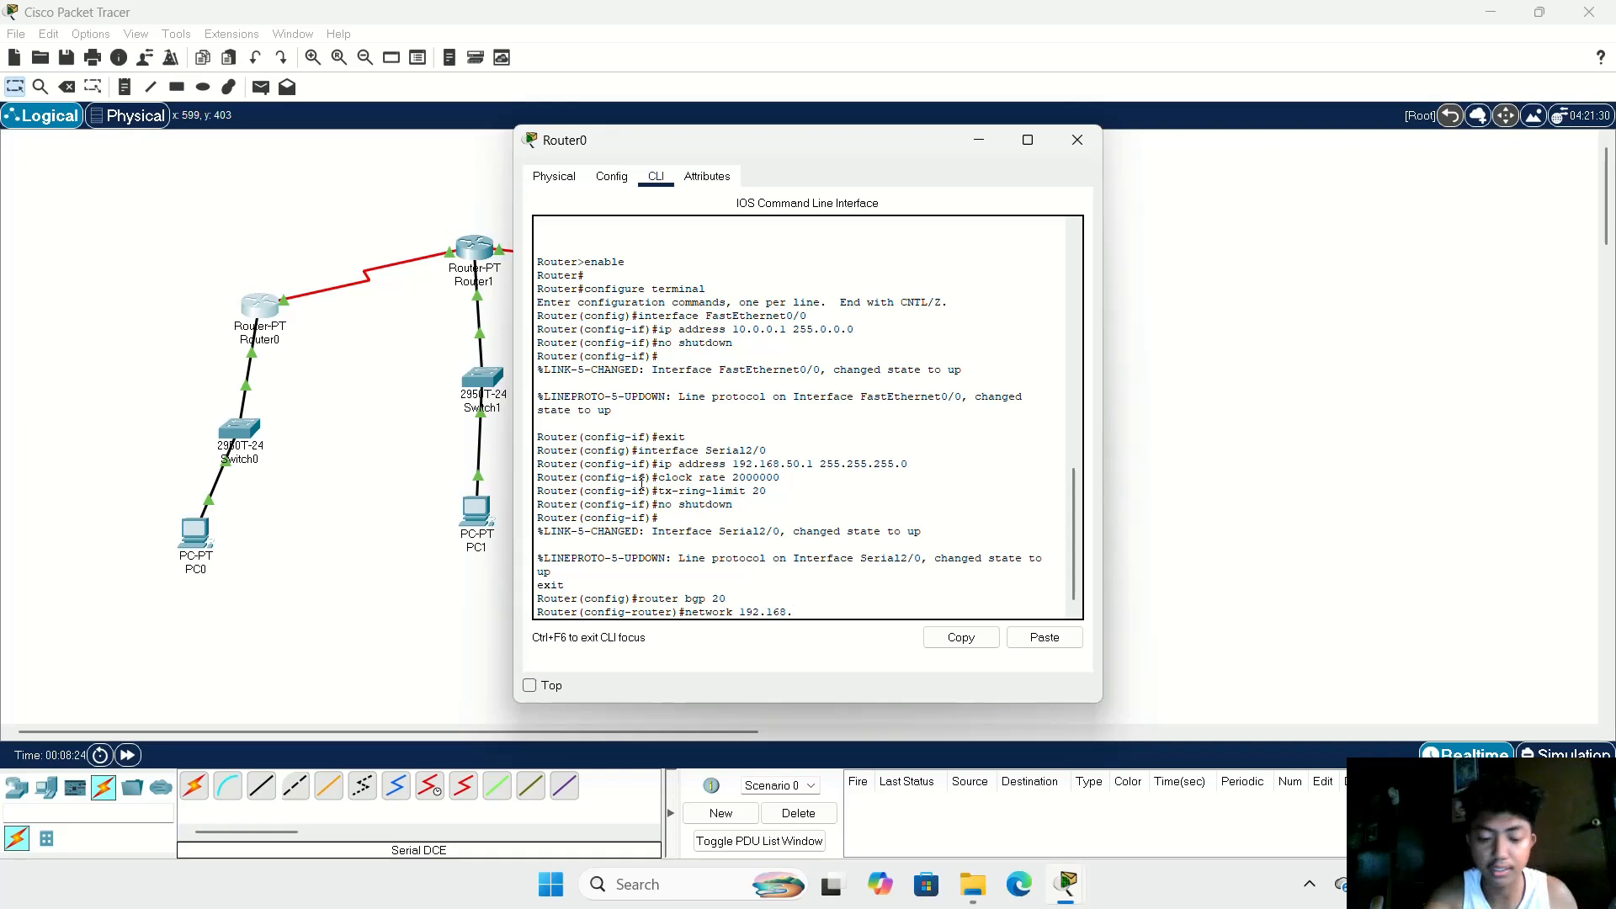
{"action": "type", "text": ".50.0"}
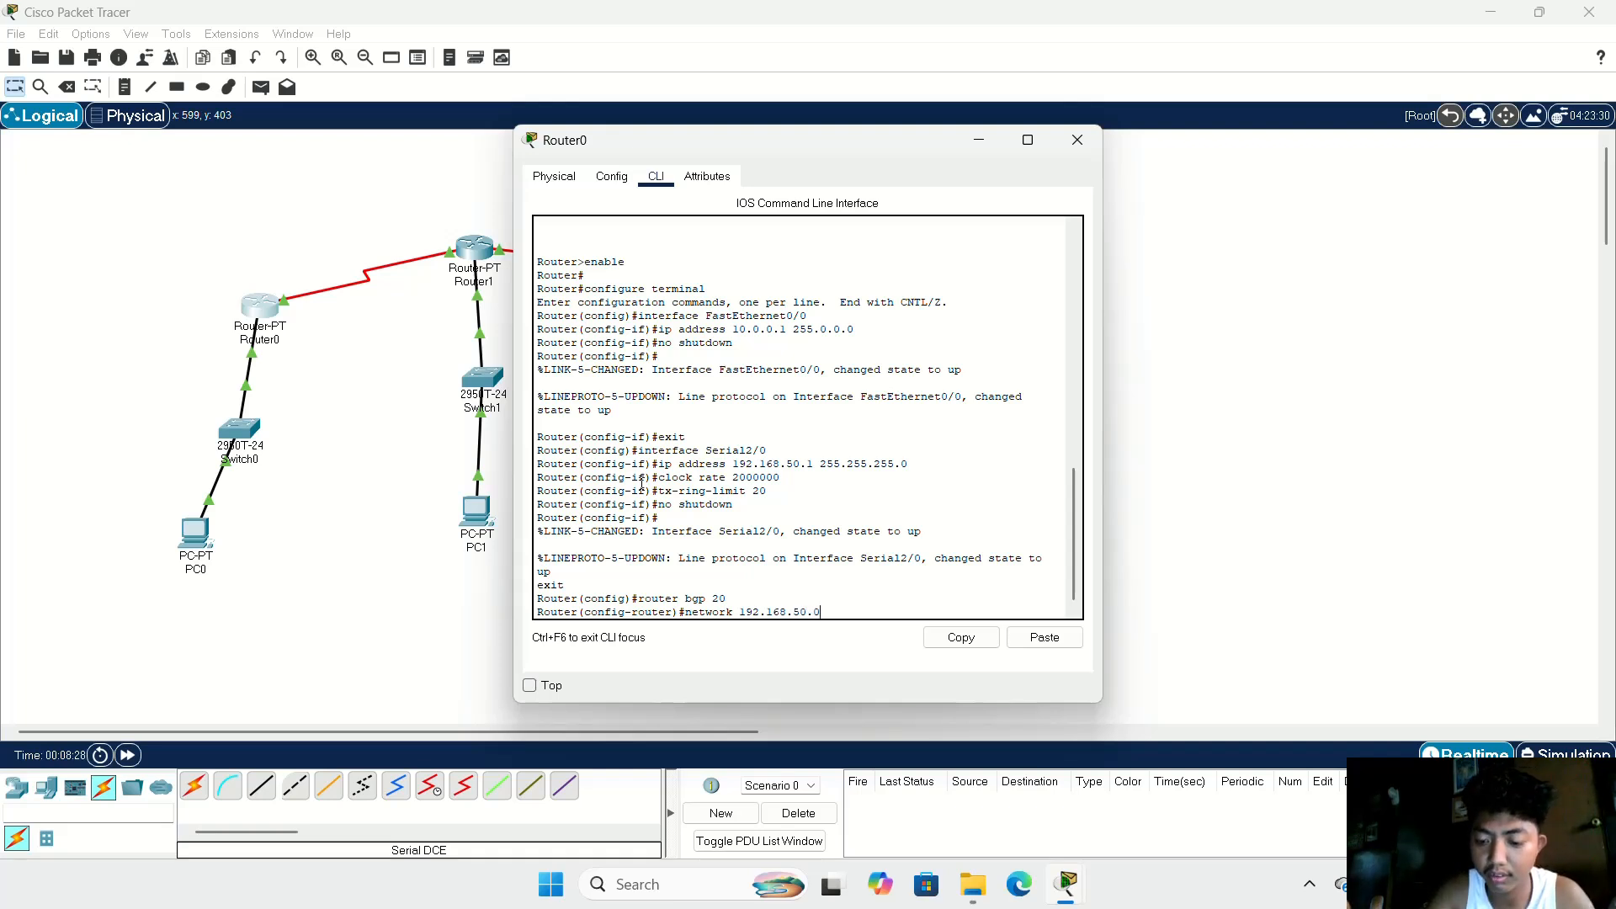
{"action": "key", "text": "Return"}
Step: Advertise network 10.0.0.0 in Router0's BGP configuration
{"action": "type", "text": "nfig-router)#n"}
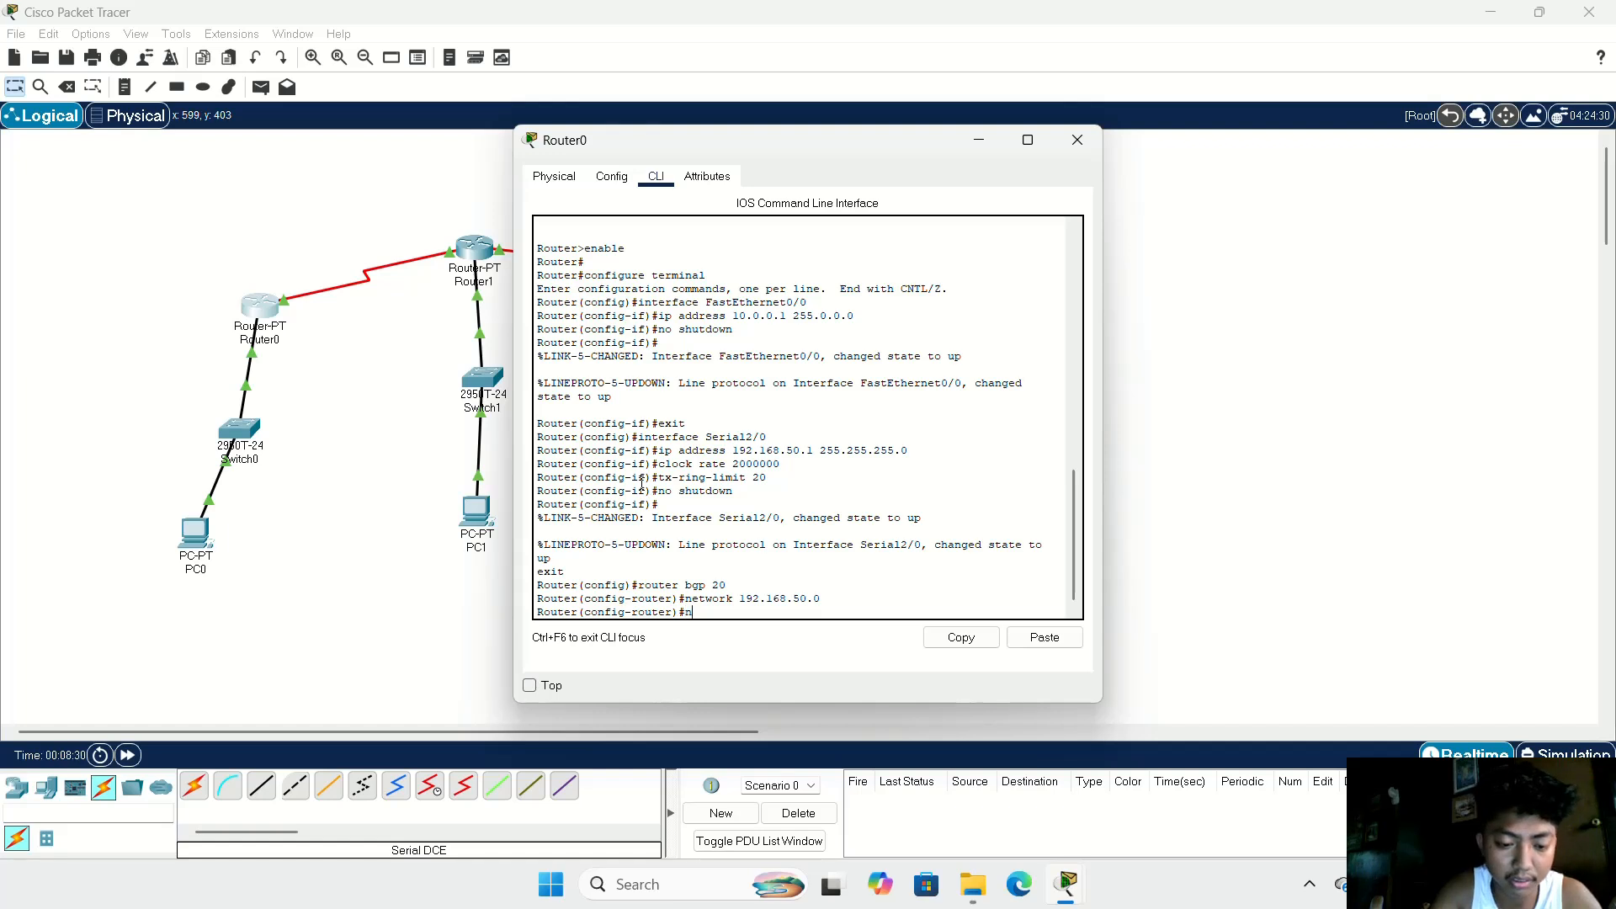
{"action": "type", "text": "etwor"}
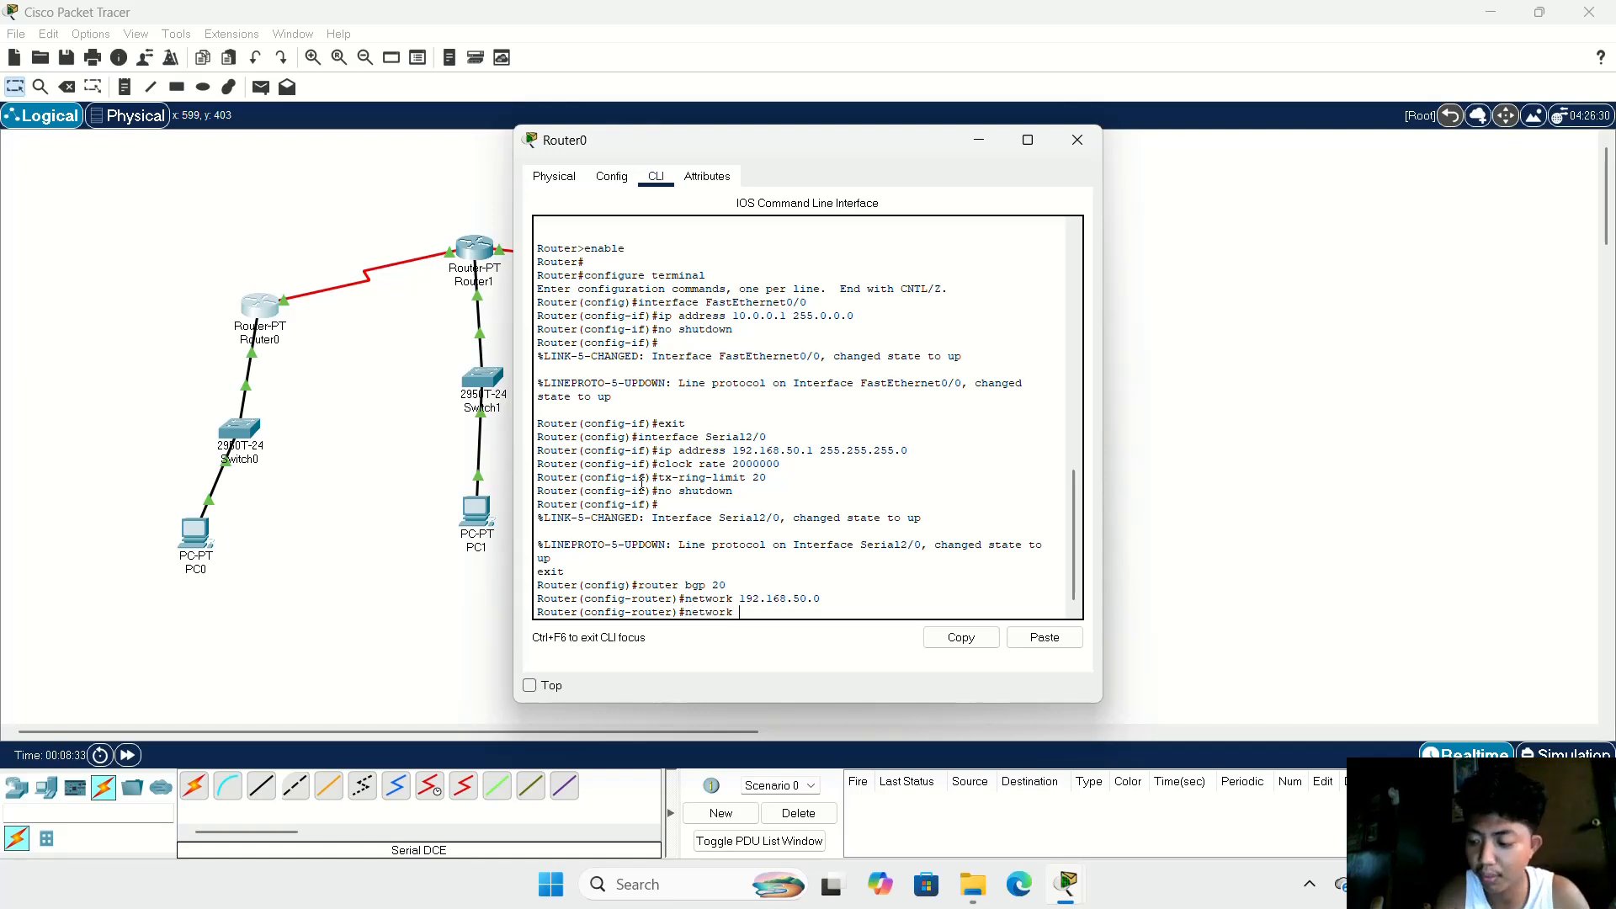
{"action": "type", "text": "k "}
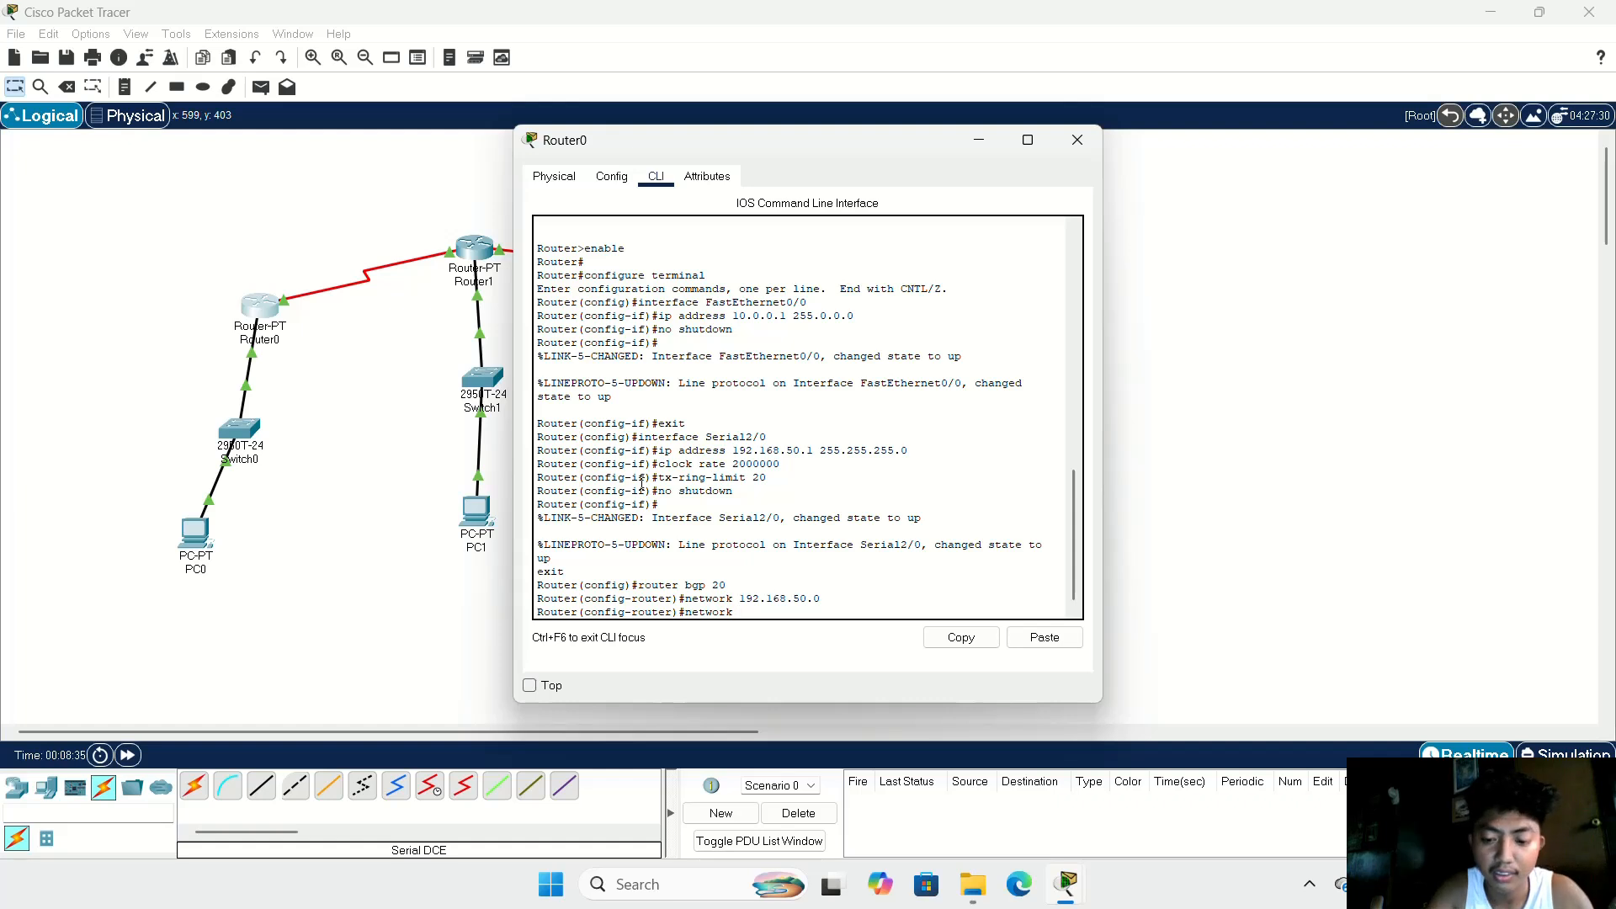
{"action": "type", "text": "10."}
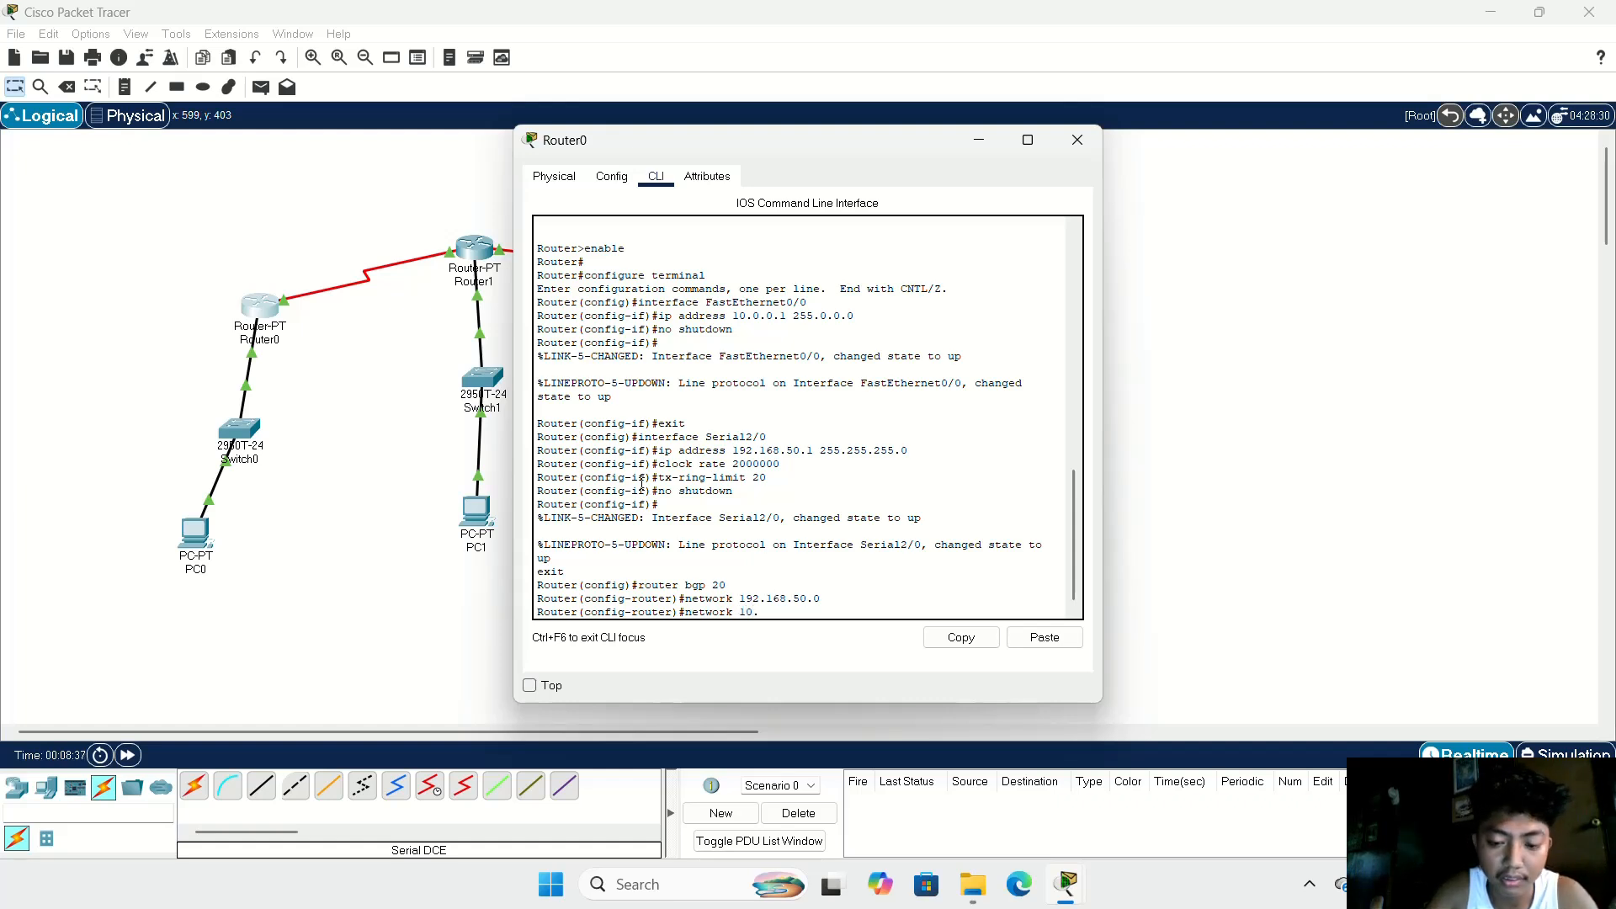
{"action": "type", "text": "0.0."}
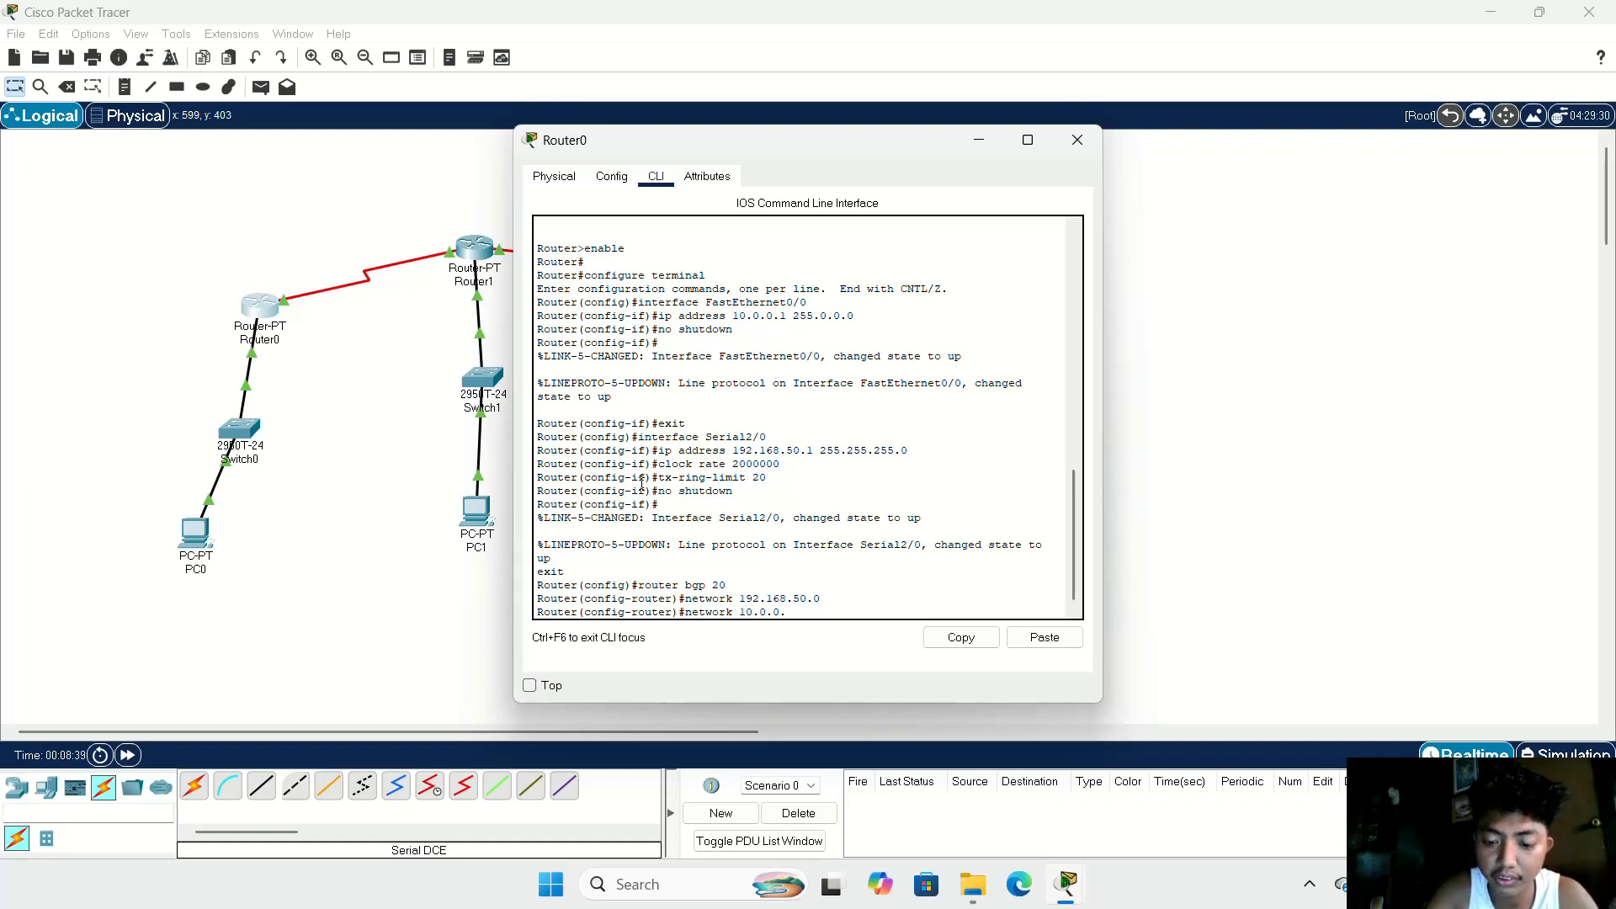
{"action": "type", "text": "0"}
{"action": "key", "text": "Return"}
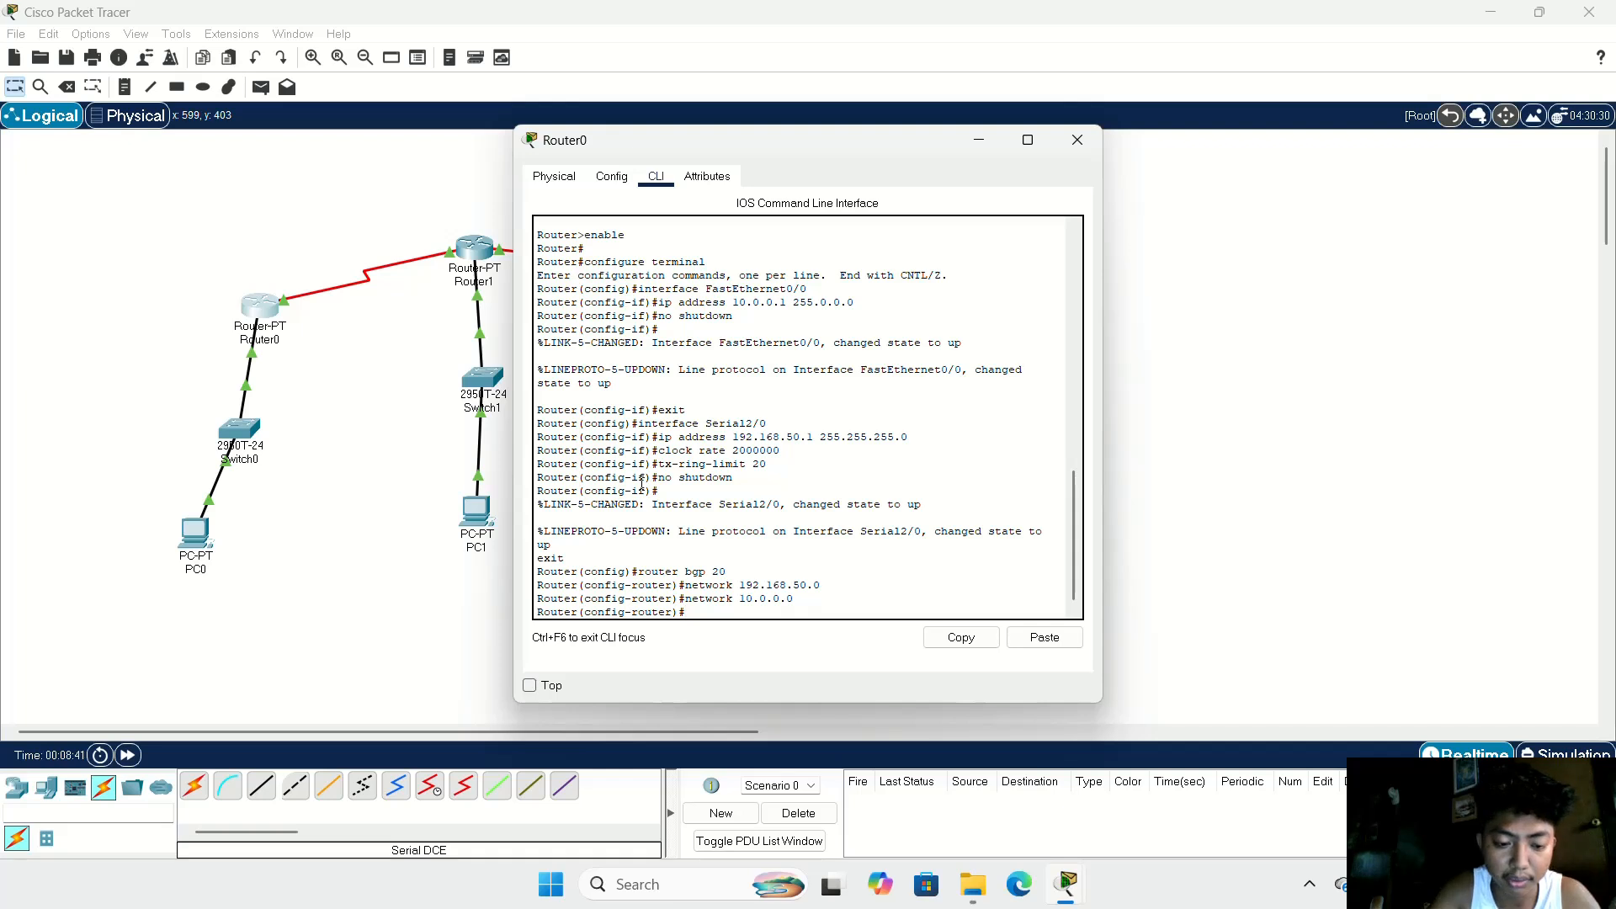
Step: Define 192.168.50.2 as a BGP neighbor of Router0 with remote autonomous system number 30
{"action": "type", "text": "neig"}
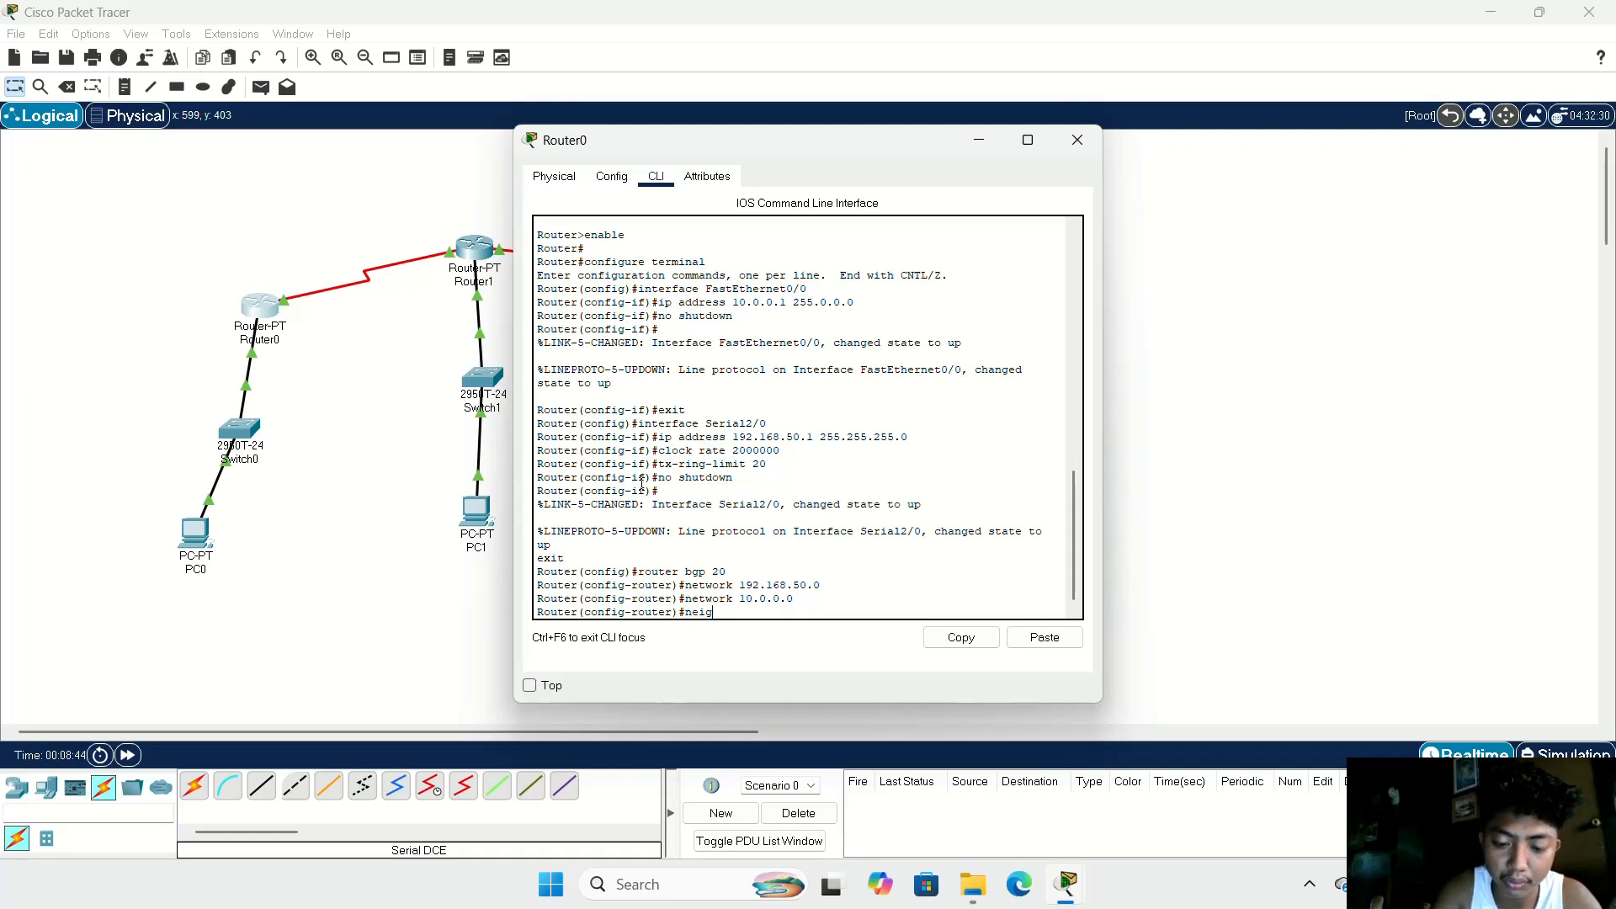
{"action": "type", "text": "hborr"}
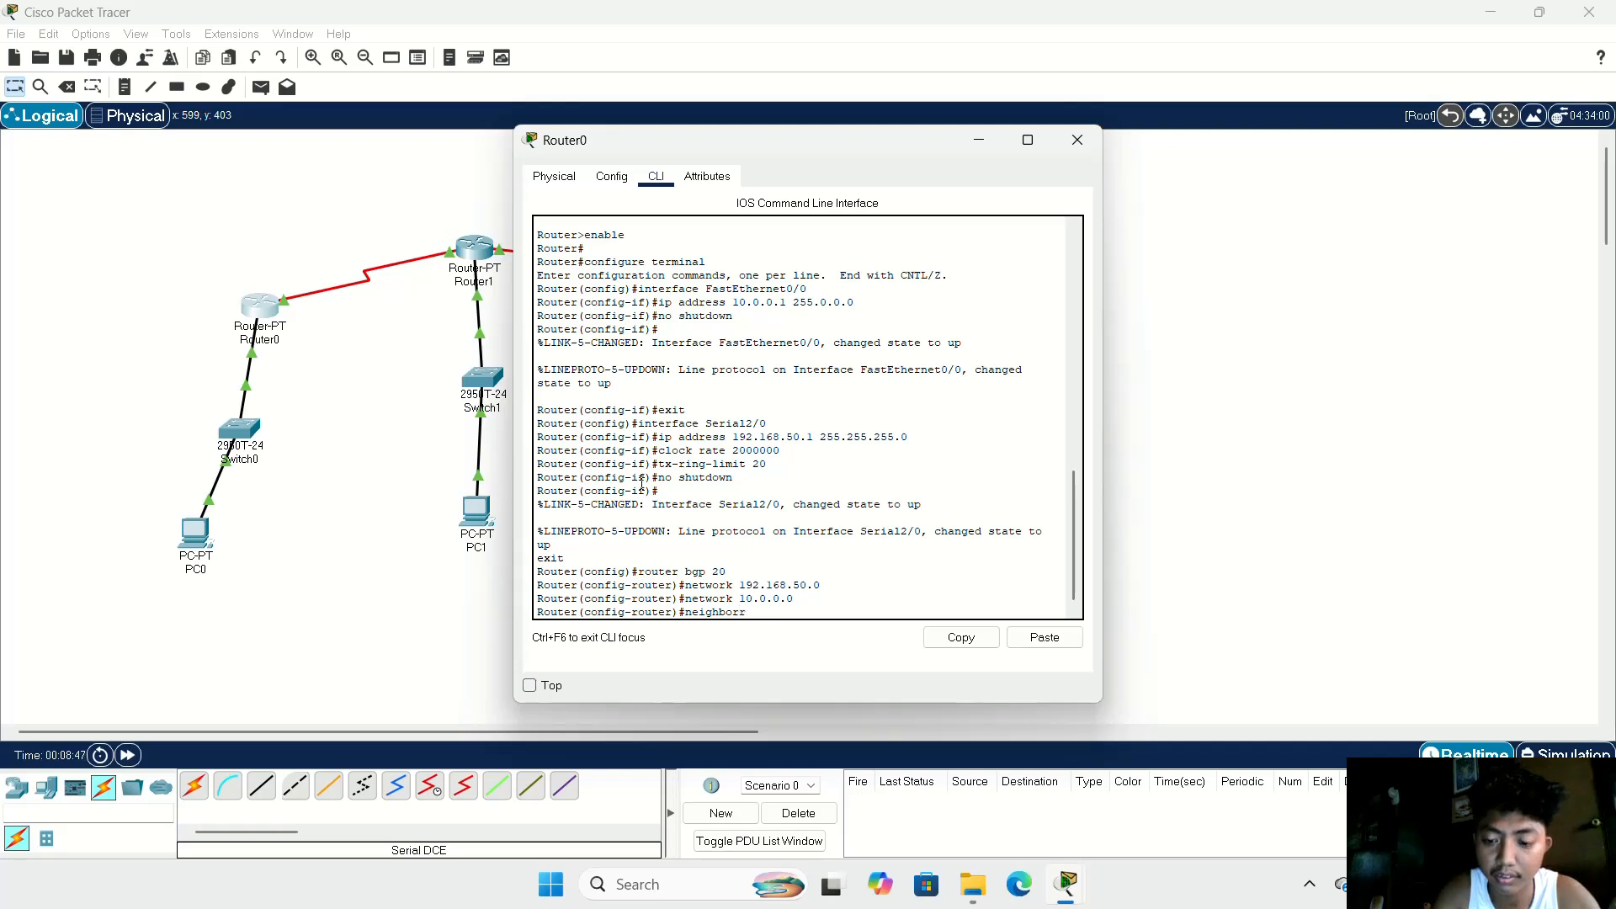
{"action": "key", "text": "BackSpace"}
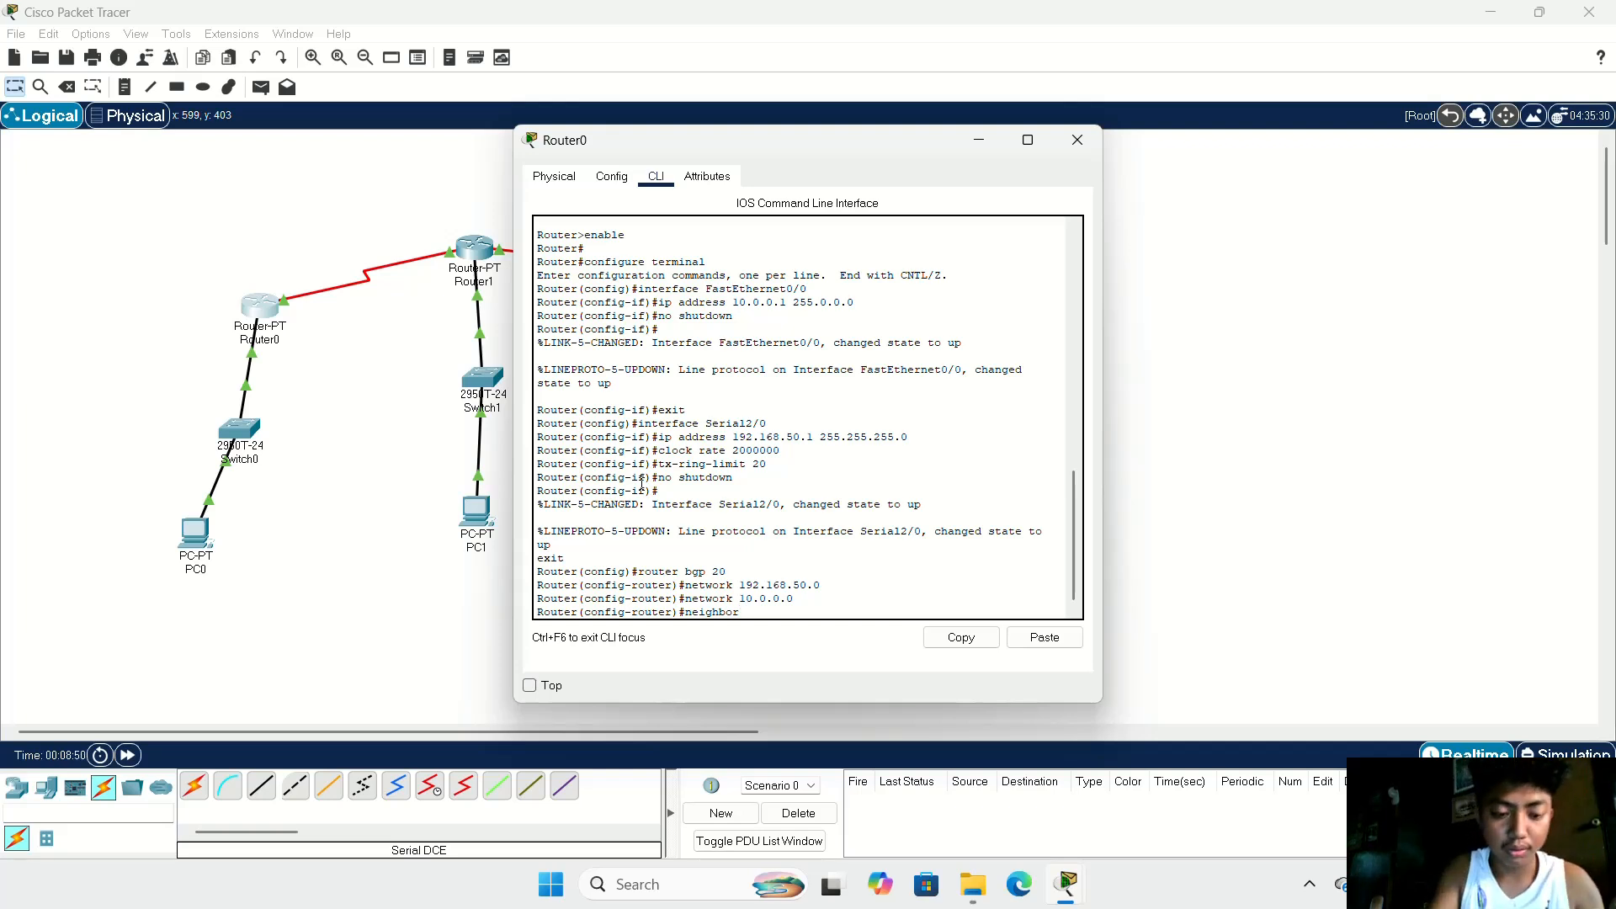
{"action": "type", "text": "1"}
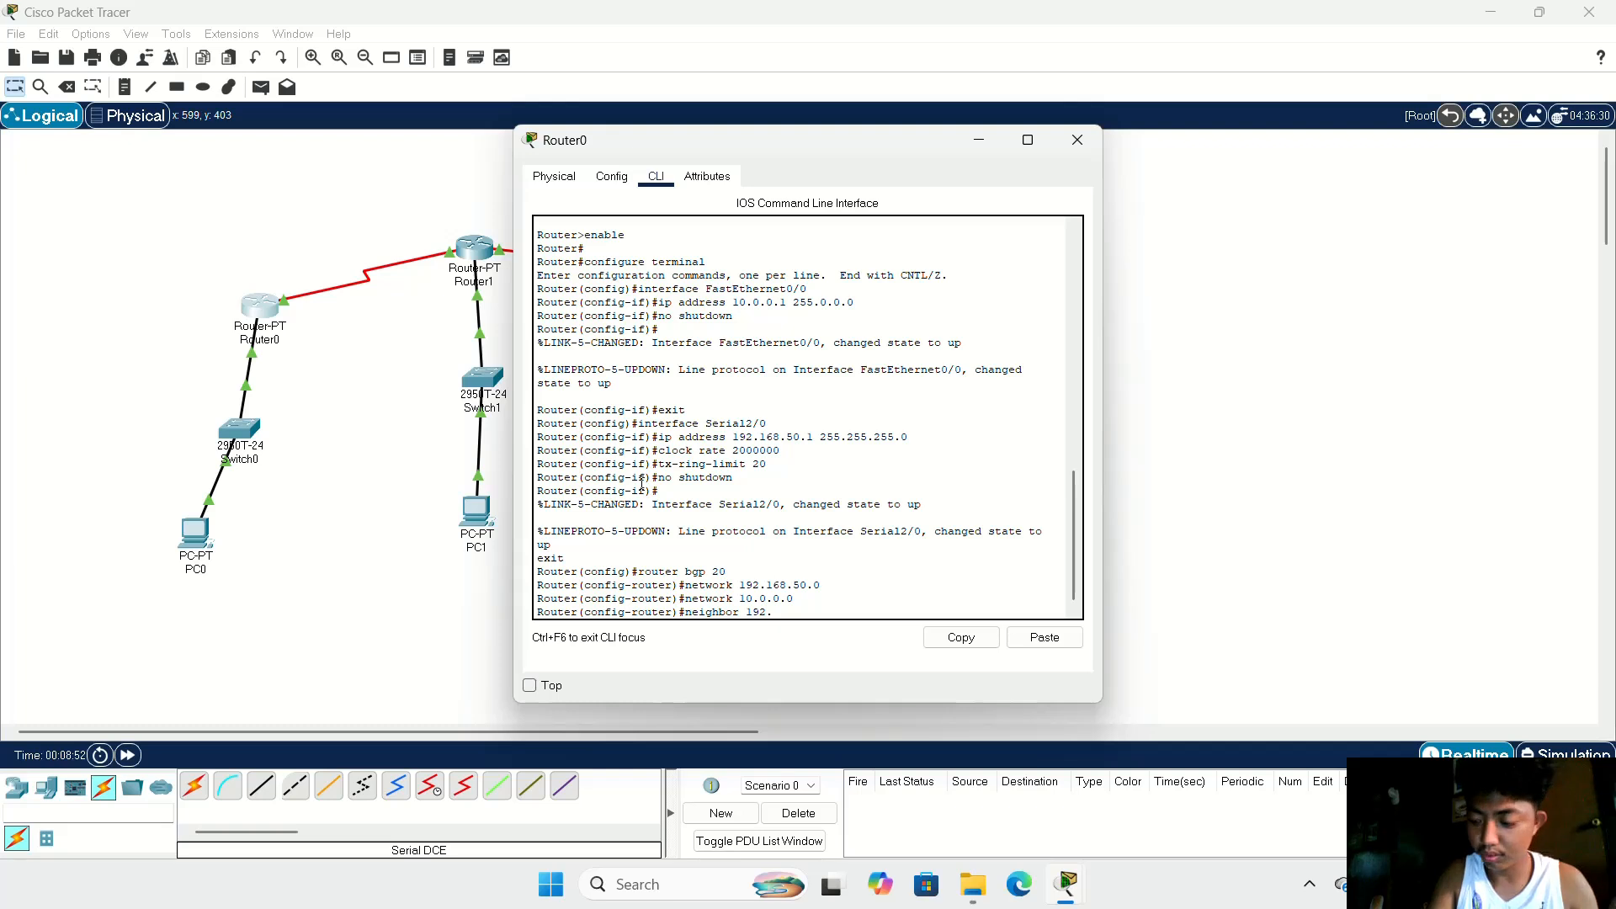
{"action": "type", "text": "92."}
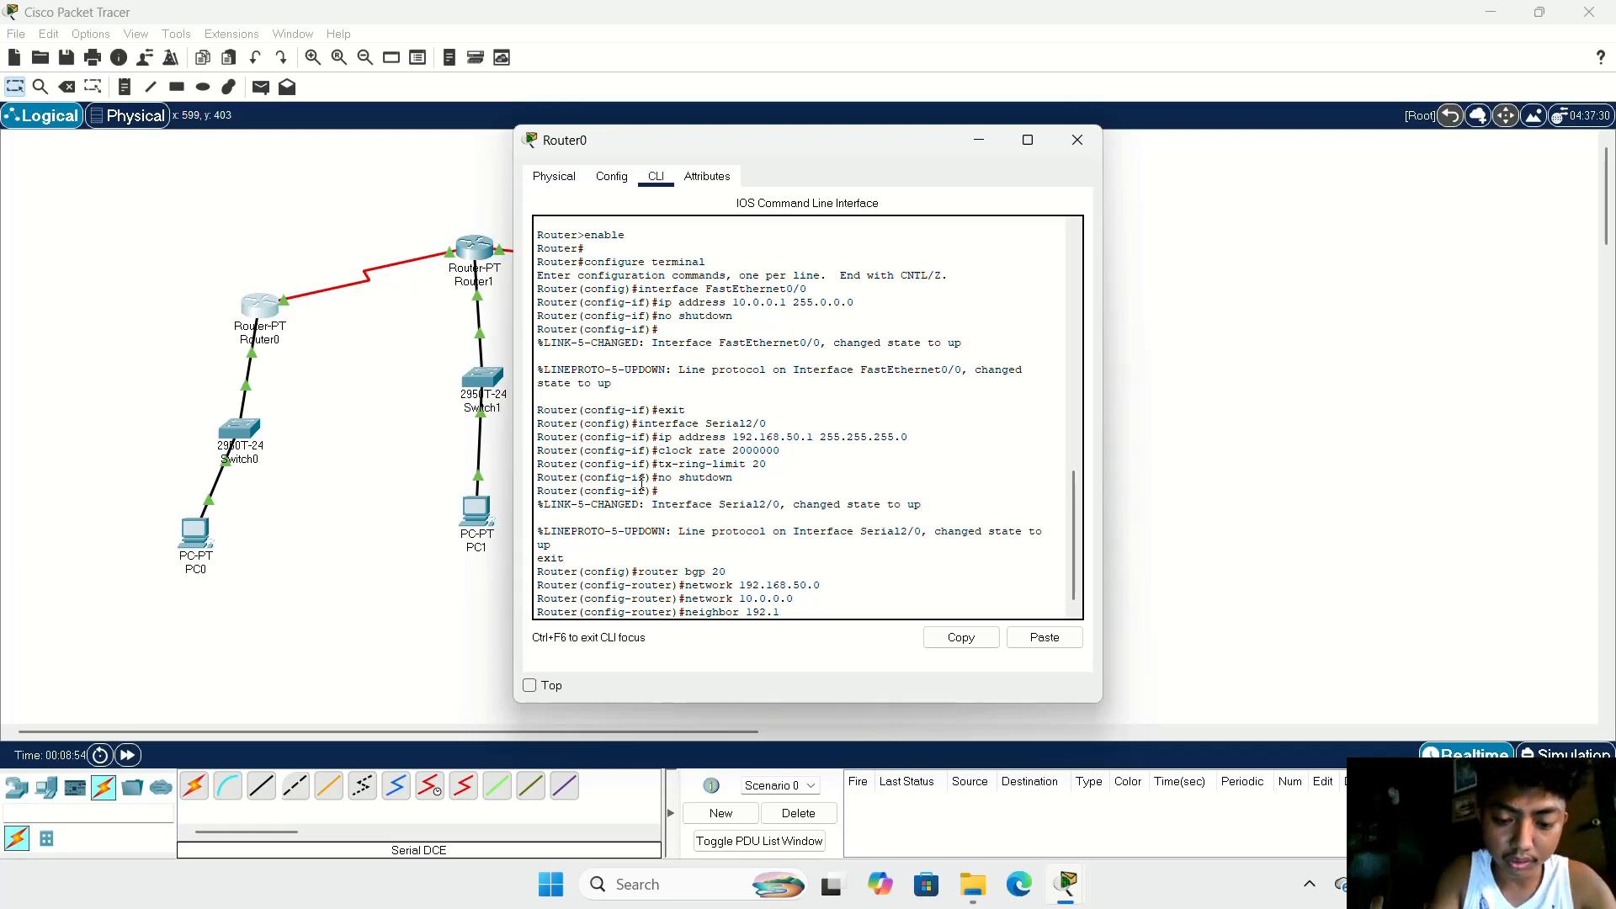
{"action": "type", "text": "68.50."}
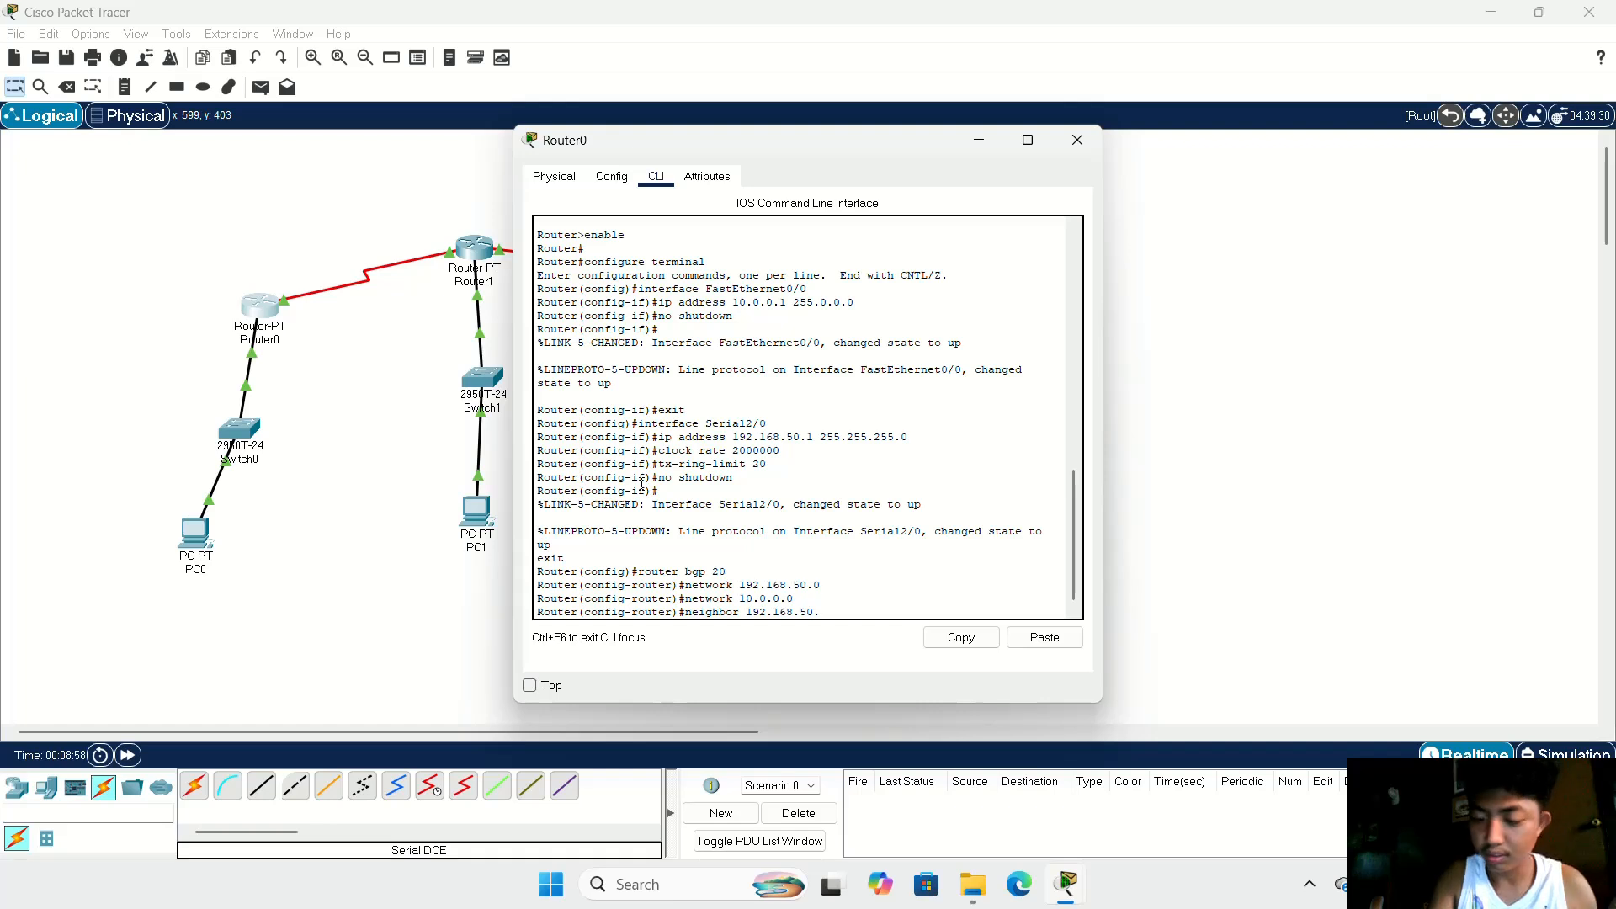
{"action": "type", "text": "2"}
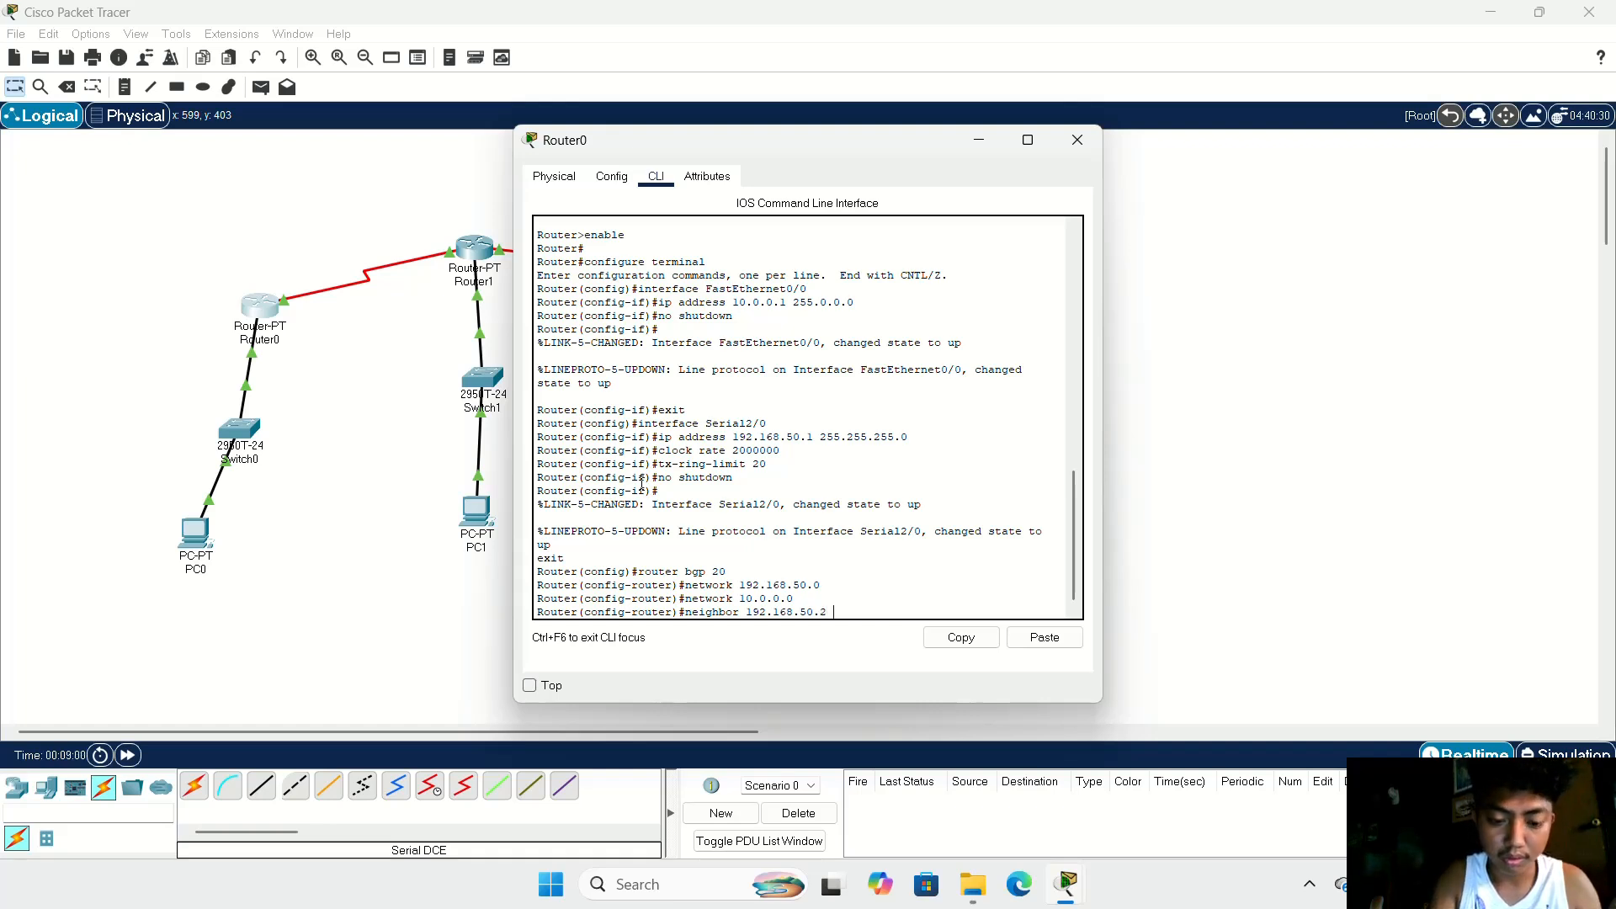
{"action": "type", "text": " remote"}
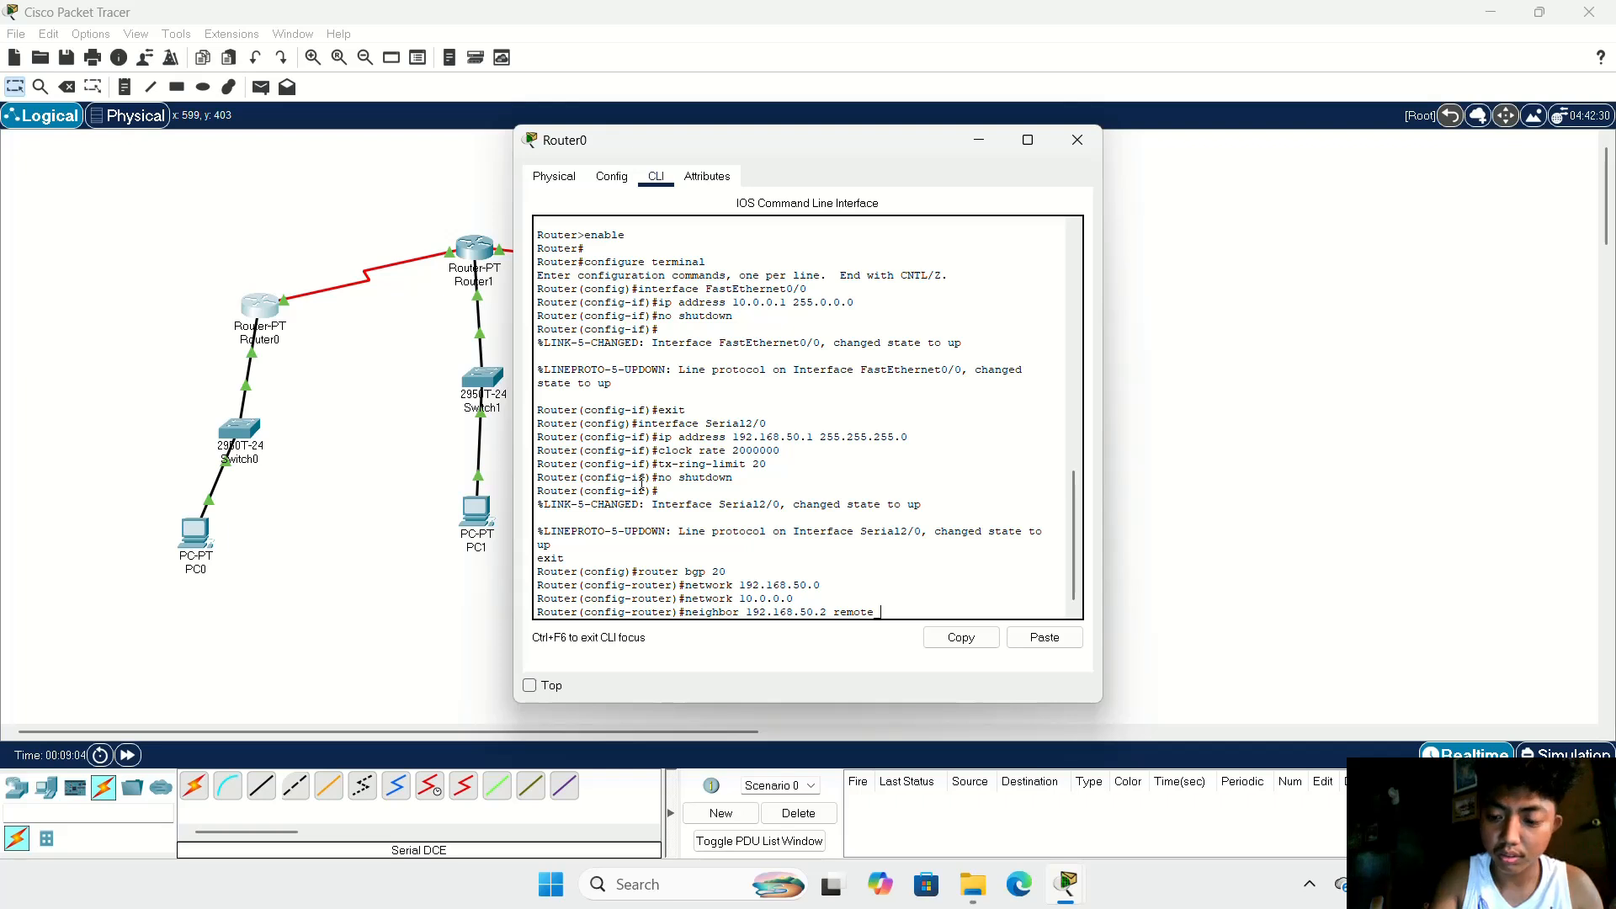
{"action": "type", "text": " as"}
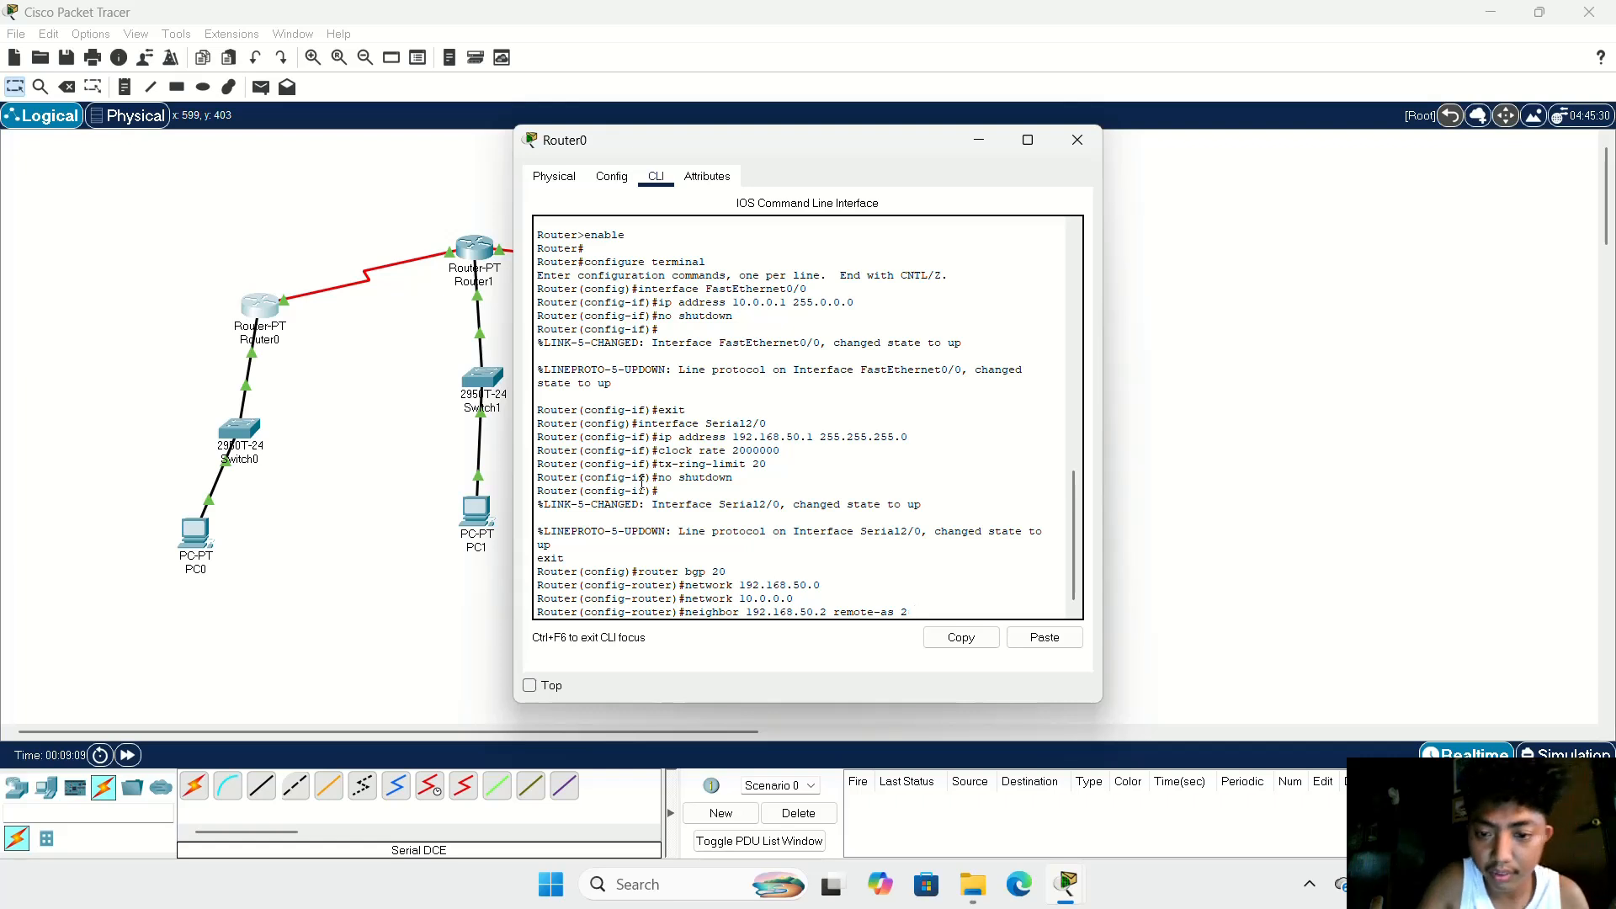
{"action": "key", "text": "BackSpace"}
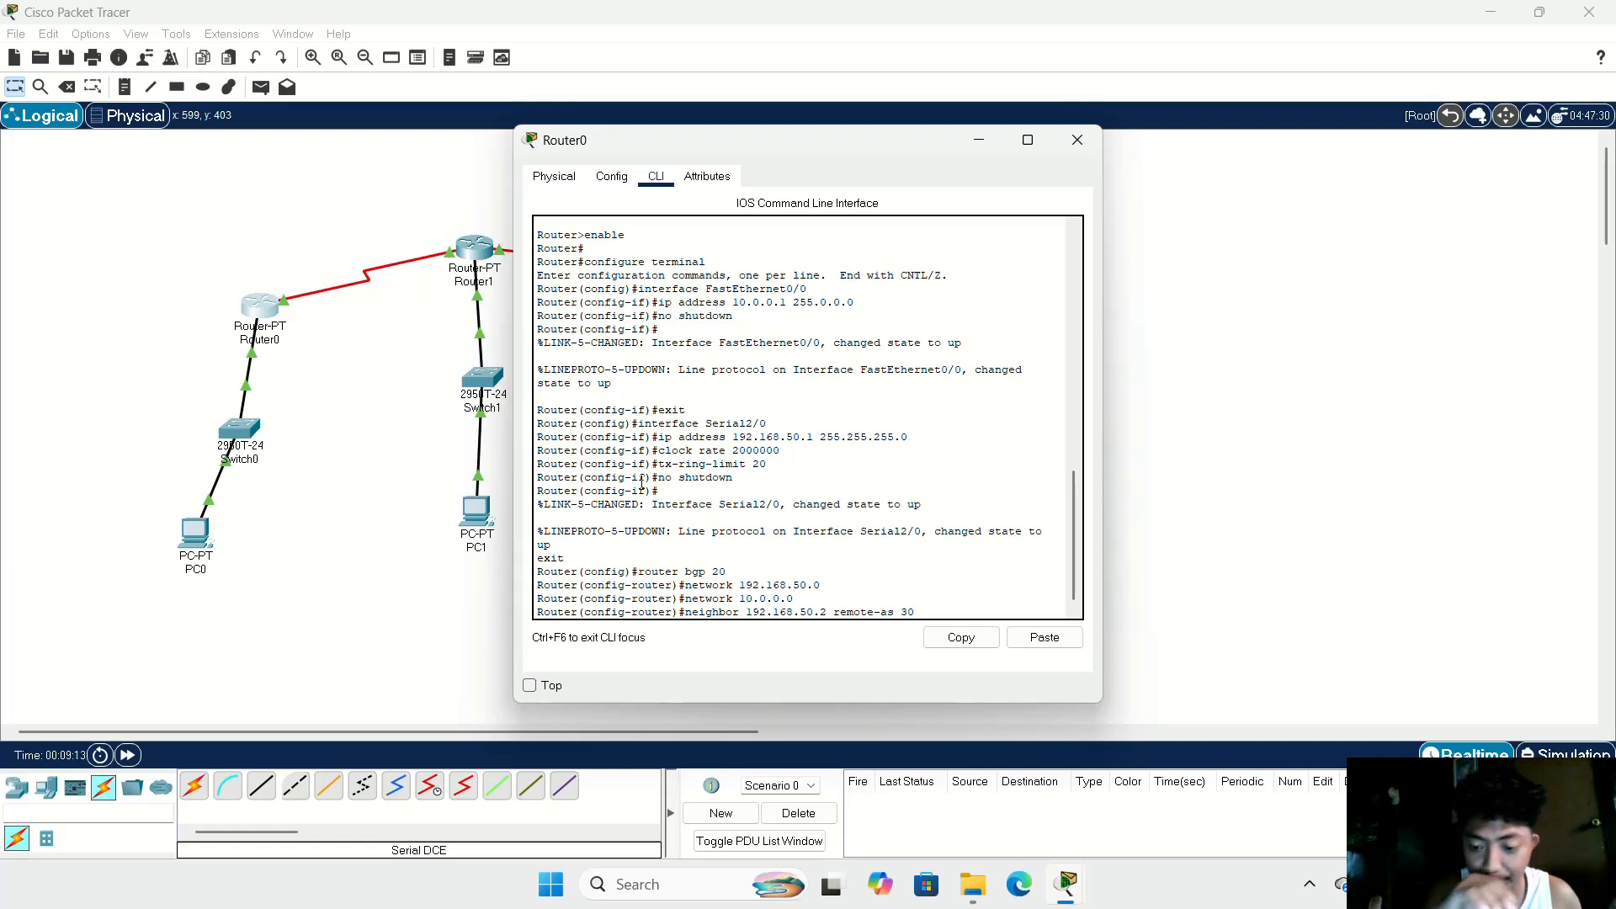
{"action": "key", "text": "Return"}
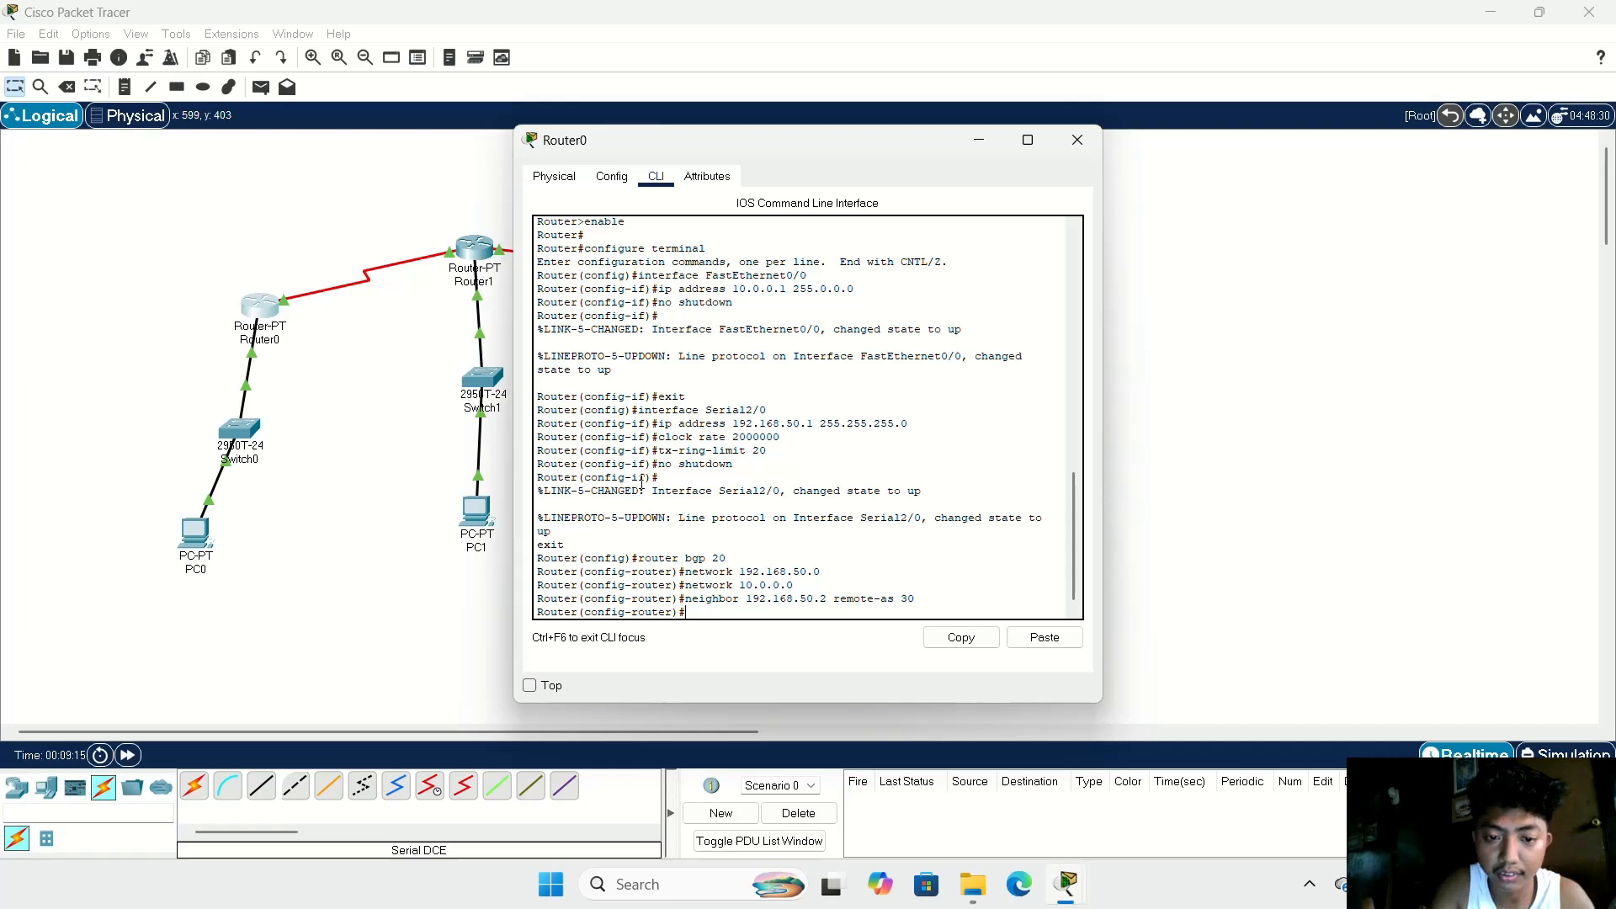
Step: Define 172.168.60.2 as a second BGP neighbor of Router0 with remote autonomous system number 30
{"action": "type", "text": "neigh"}
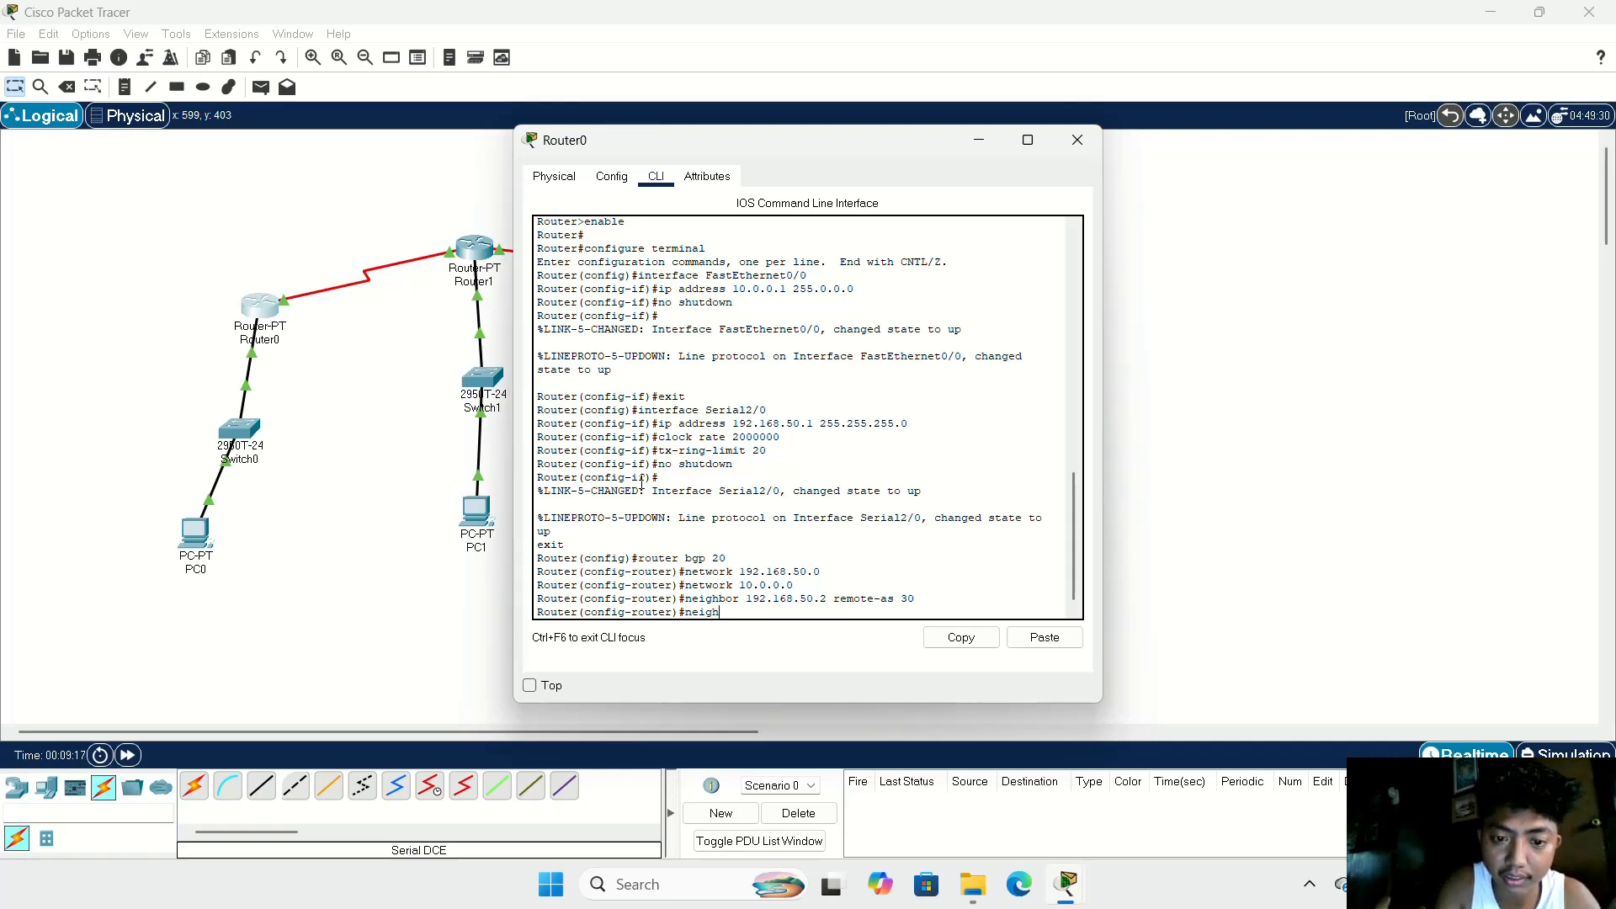
{"action": "type", "text": "bor 12"}
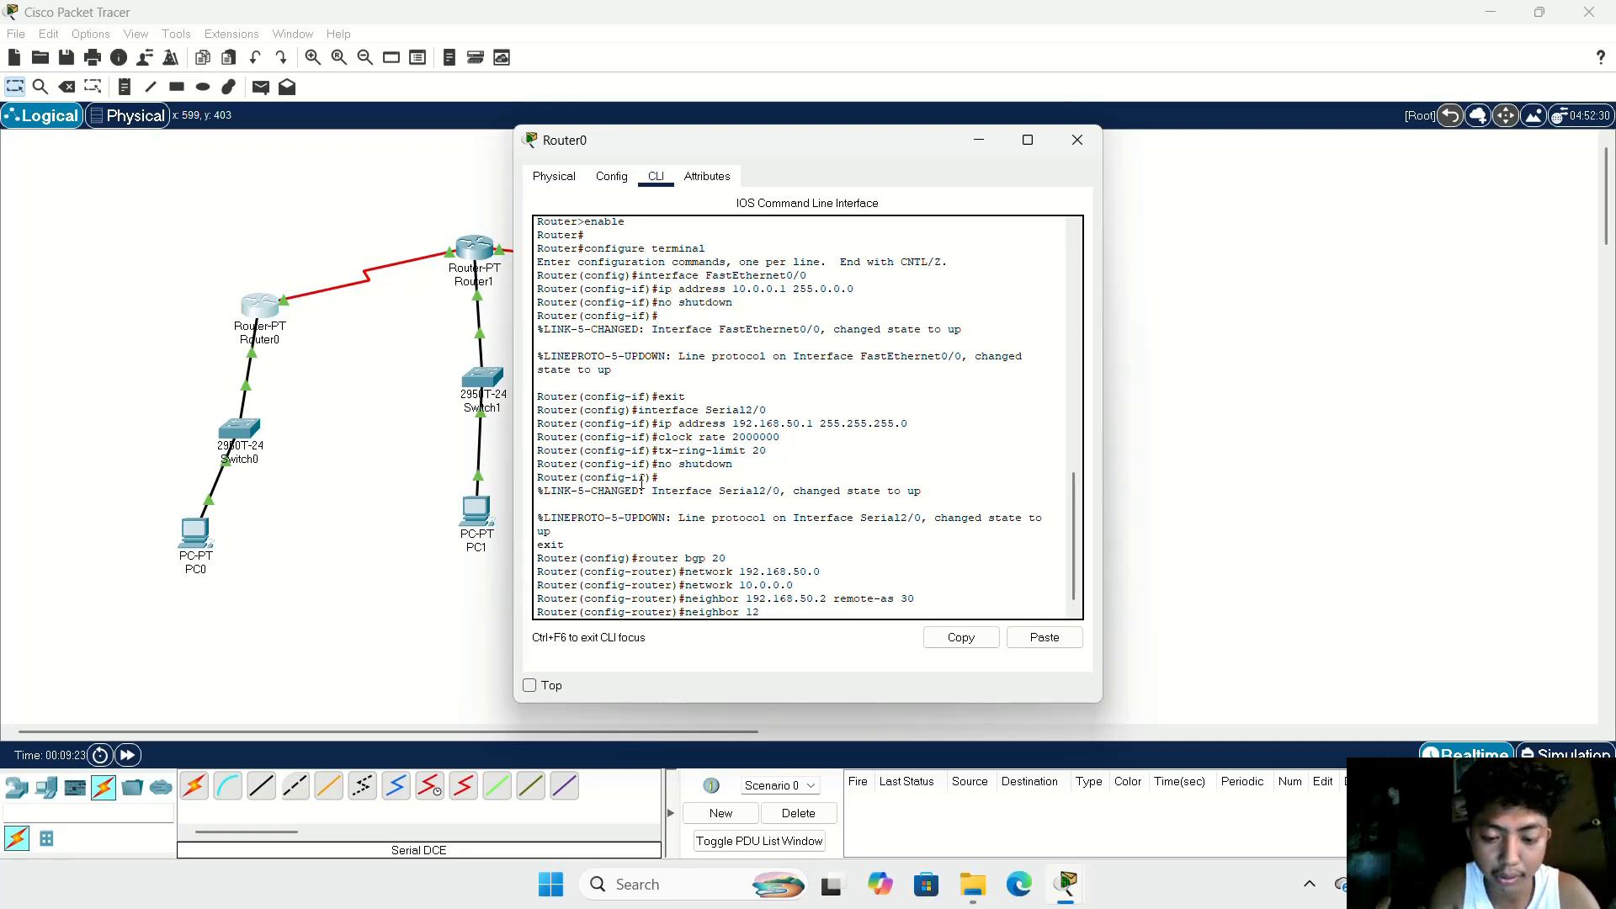
{"action": "key", "text": "BackSpace"}
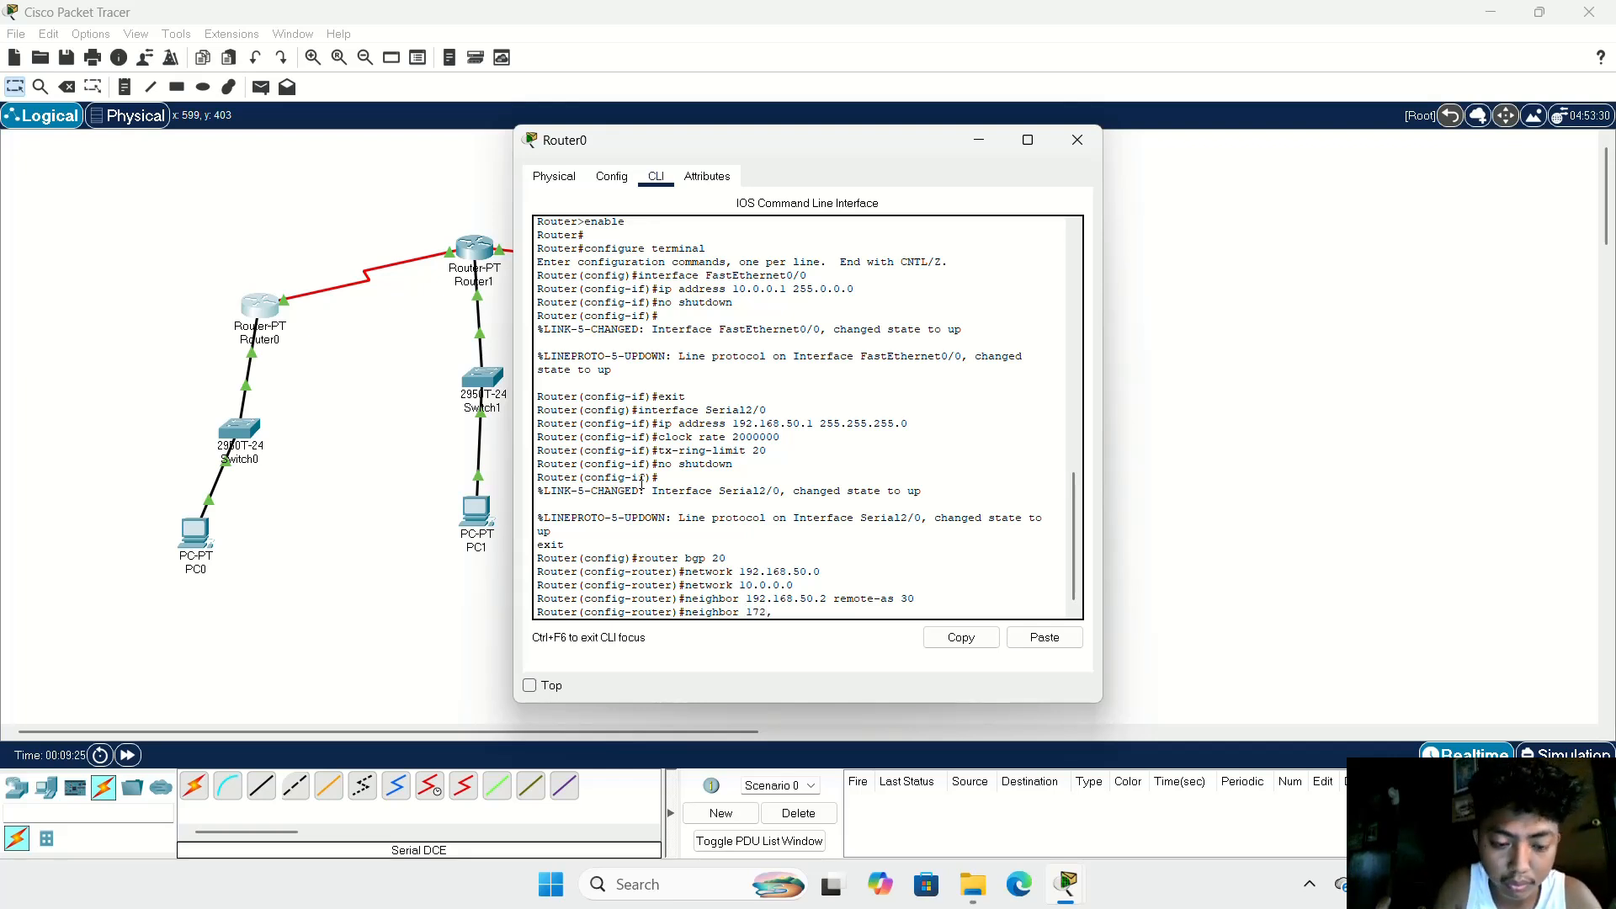
{"action": "type", "text": "72,"}
{"action": "key", "text": "BackSpace"}
{"action": "type", "text": ".16"}
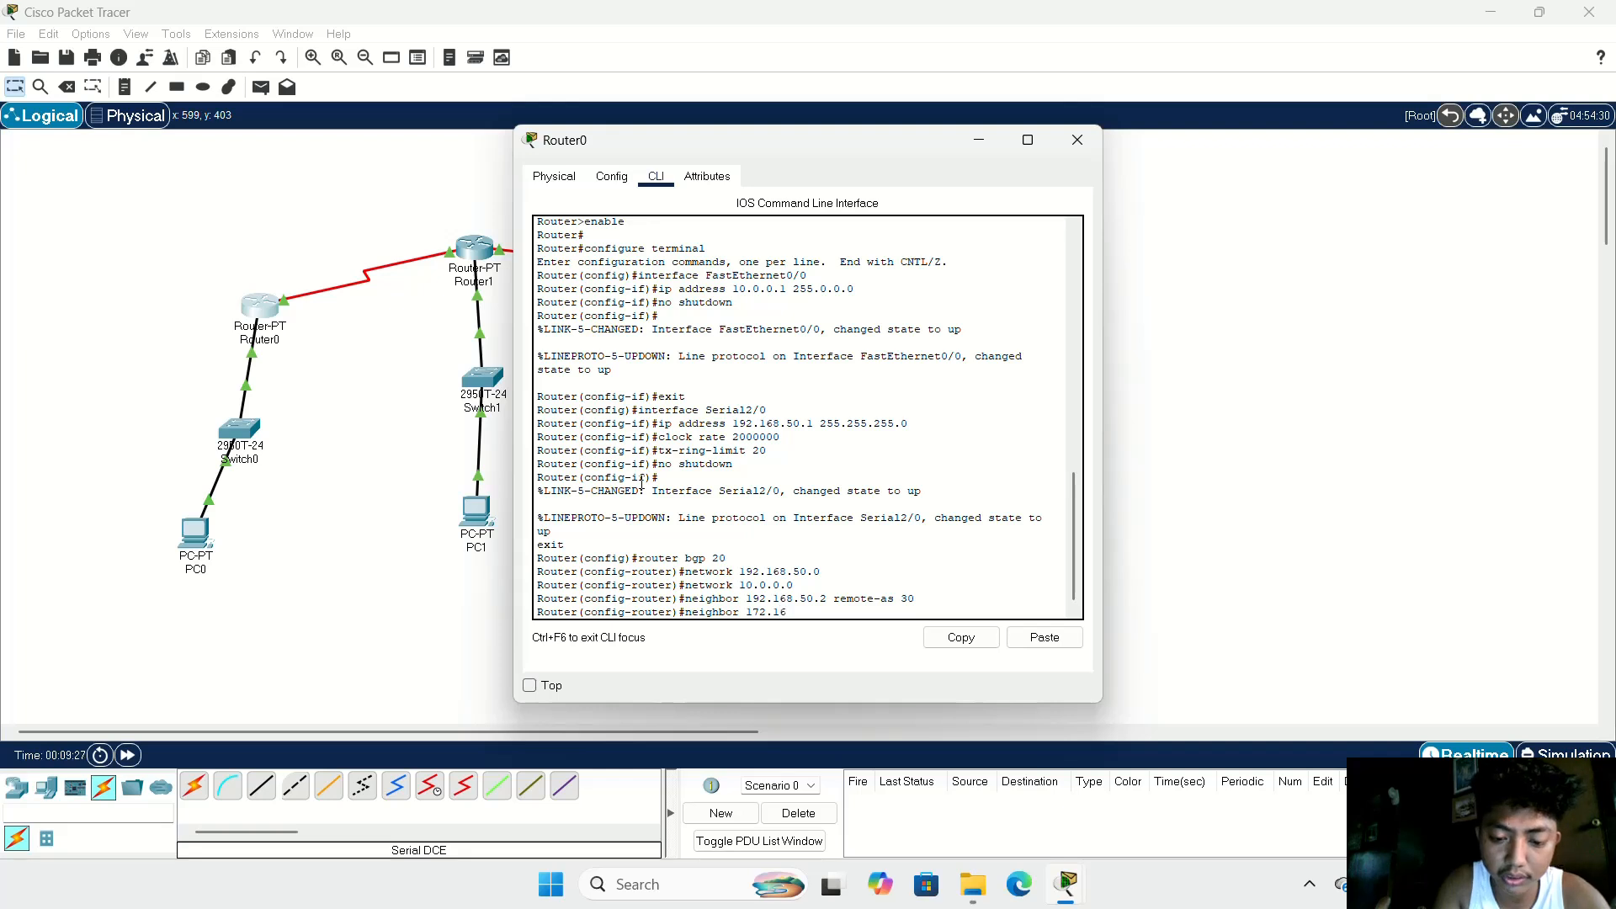
{"action": "type", "text": "8."}
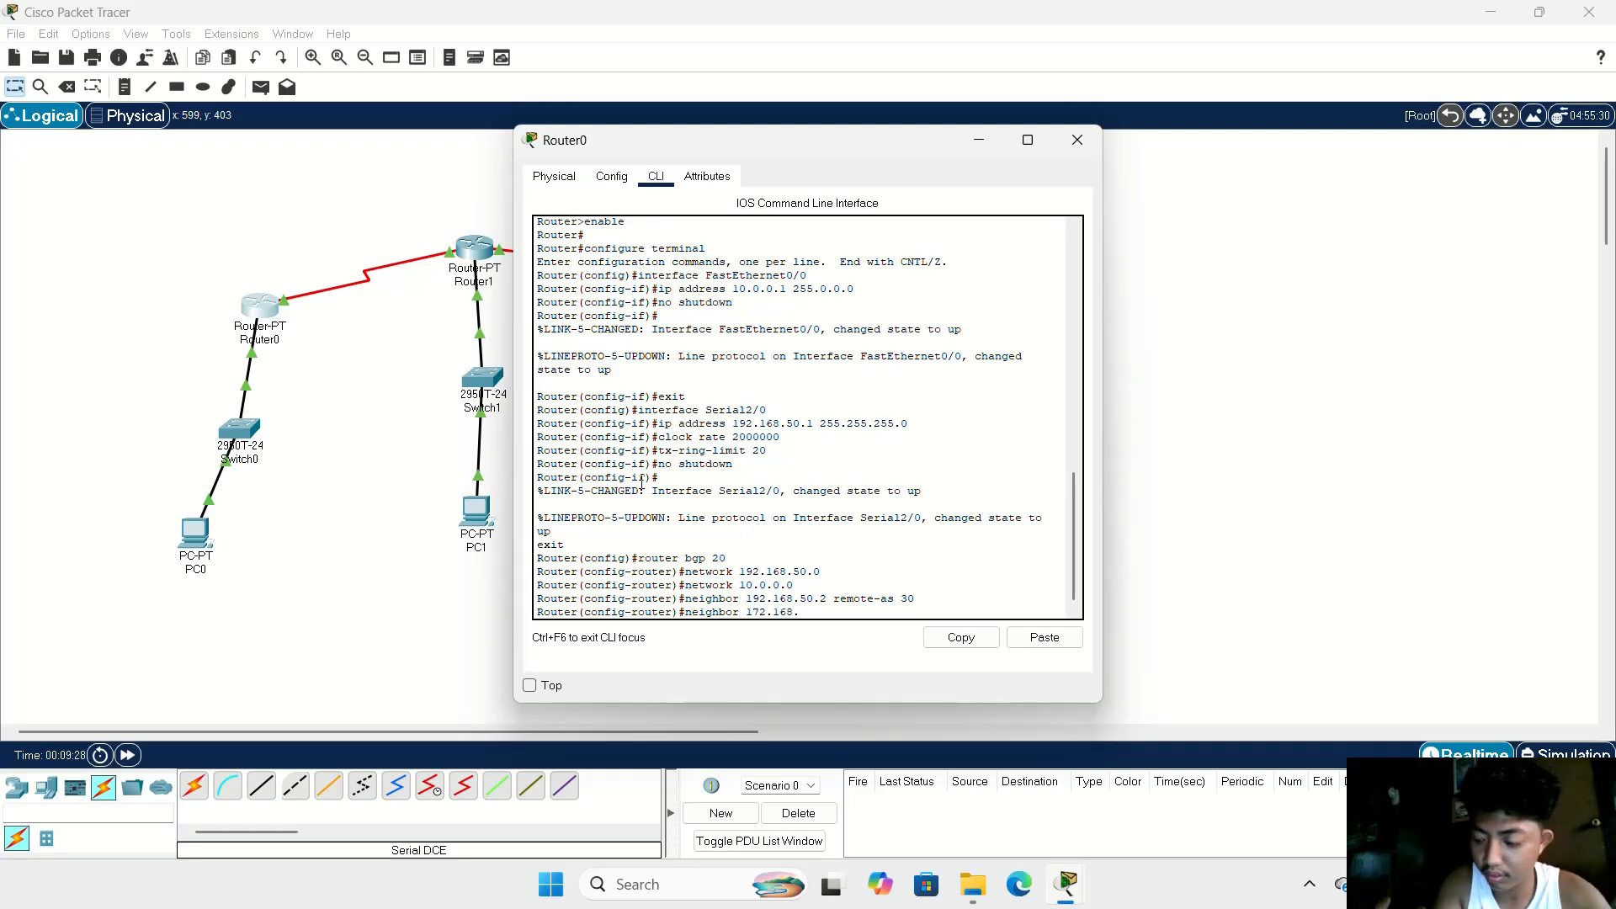
{"action": "type", "text": "60"}
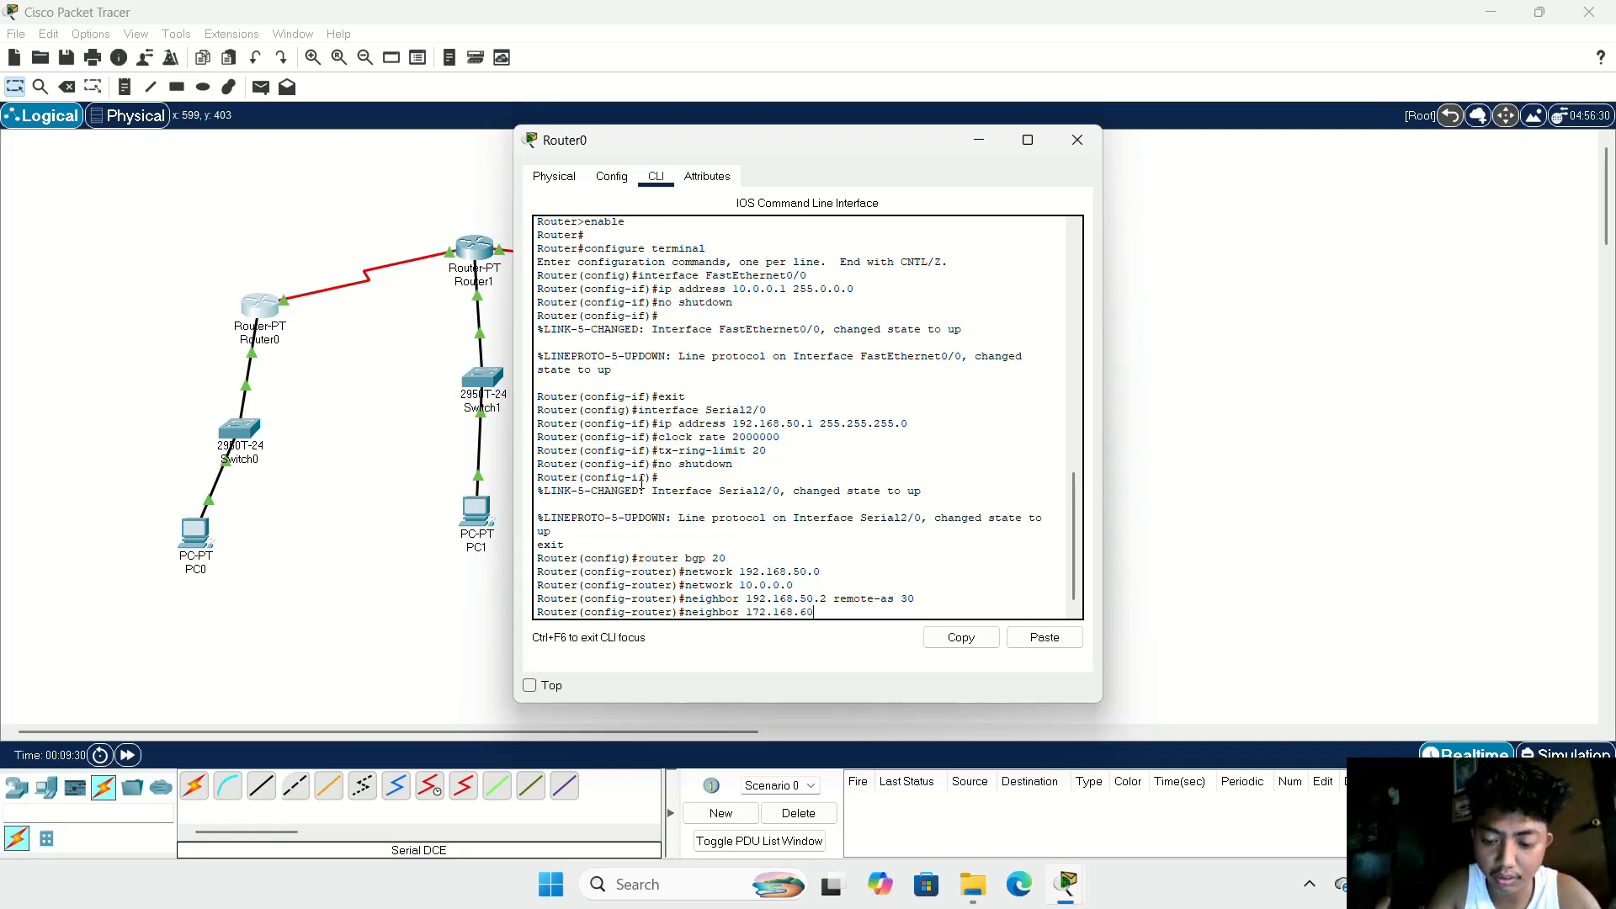
{"action": "type", "text": ".2 "}
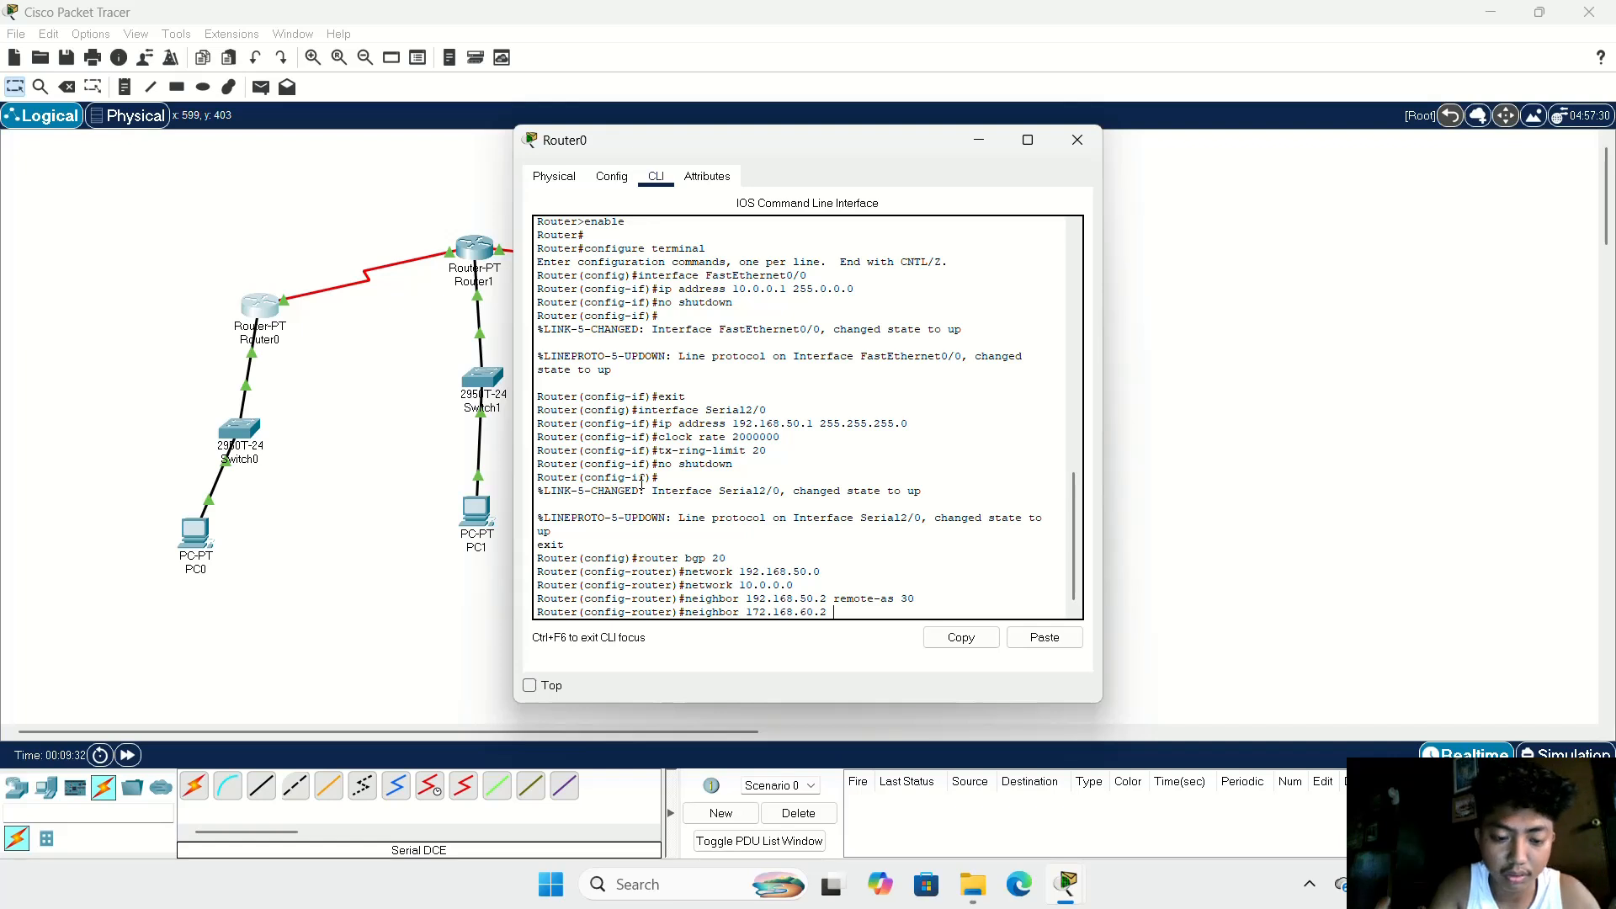
{"action": "type", "text": "remote"}
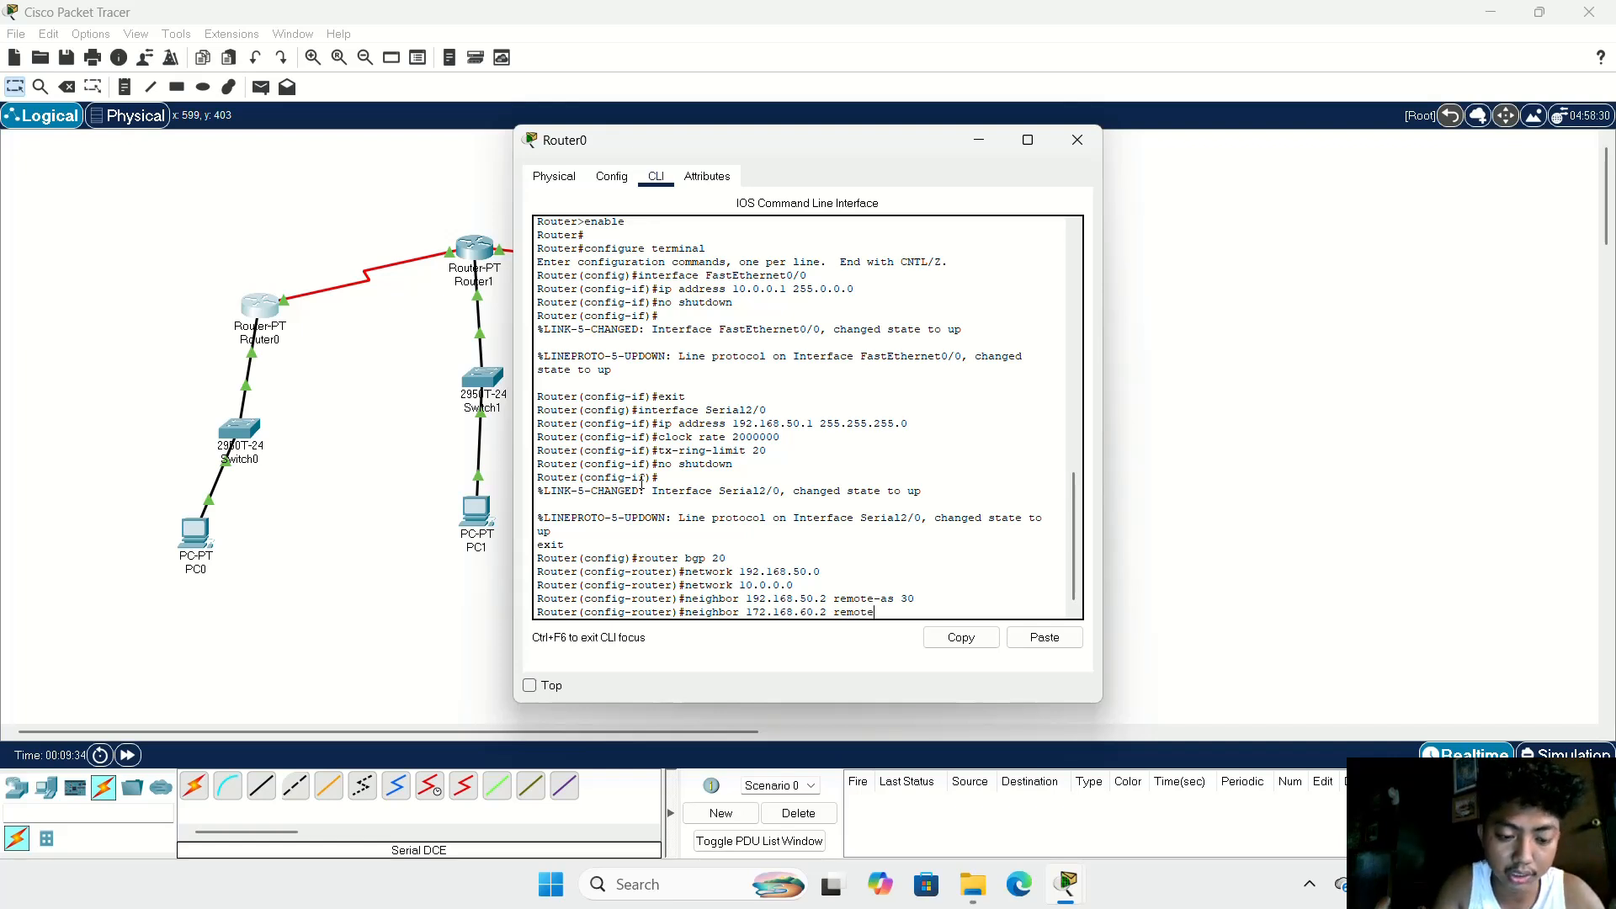
{"action": "type", "text": "-as"}
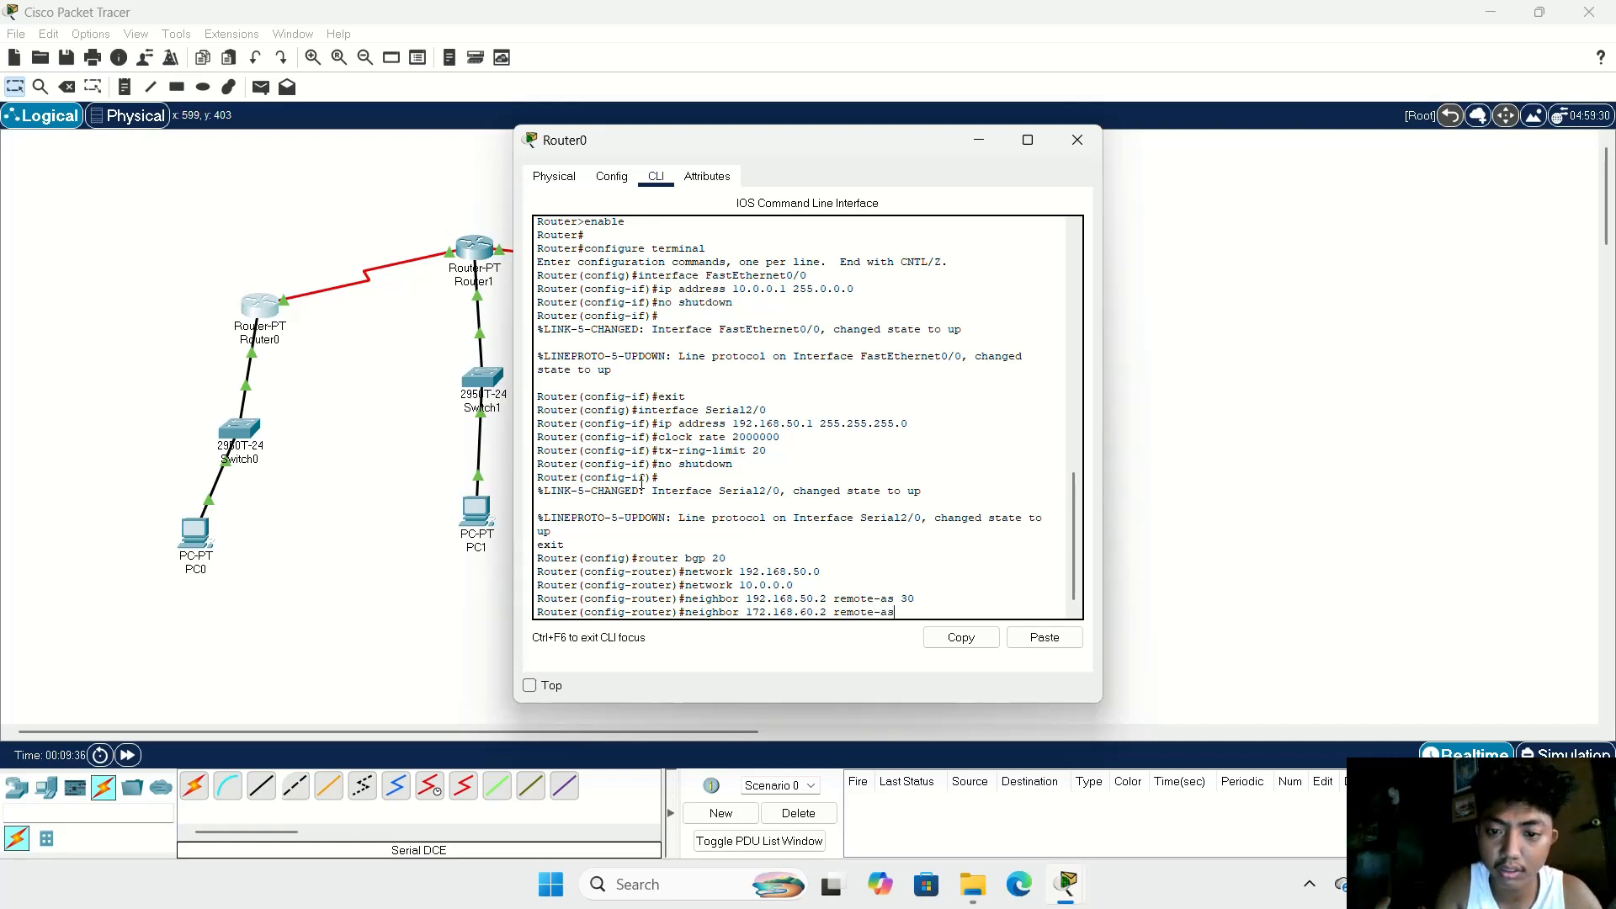
{"action": "type", "text": " 330"}
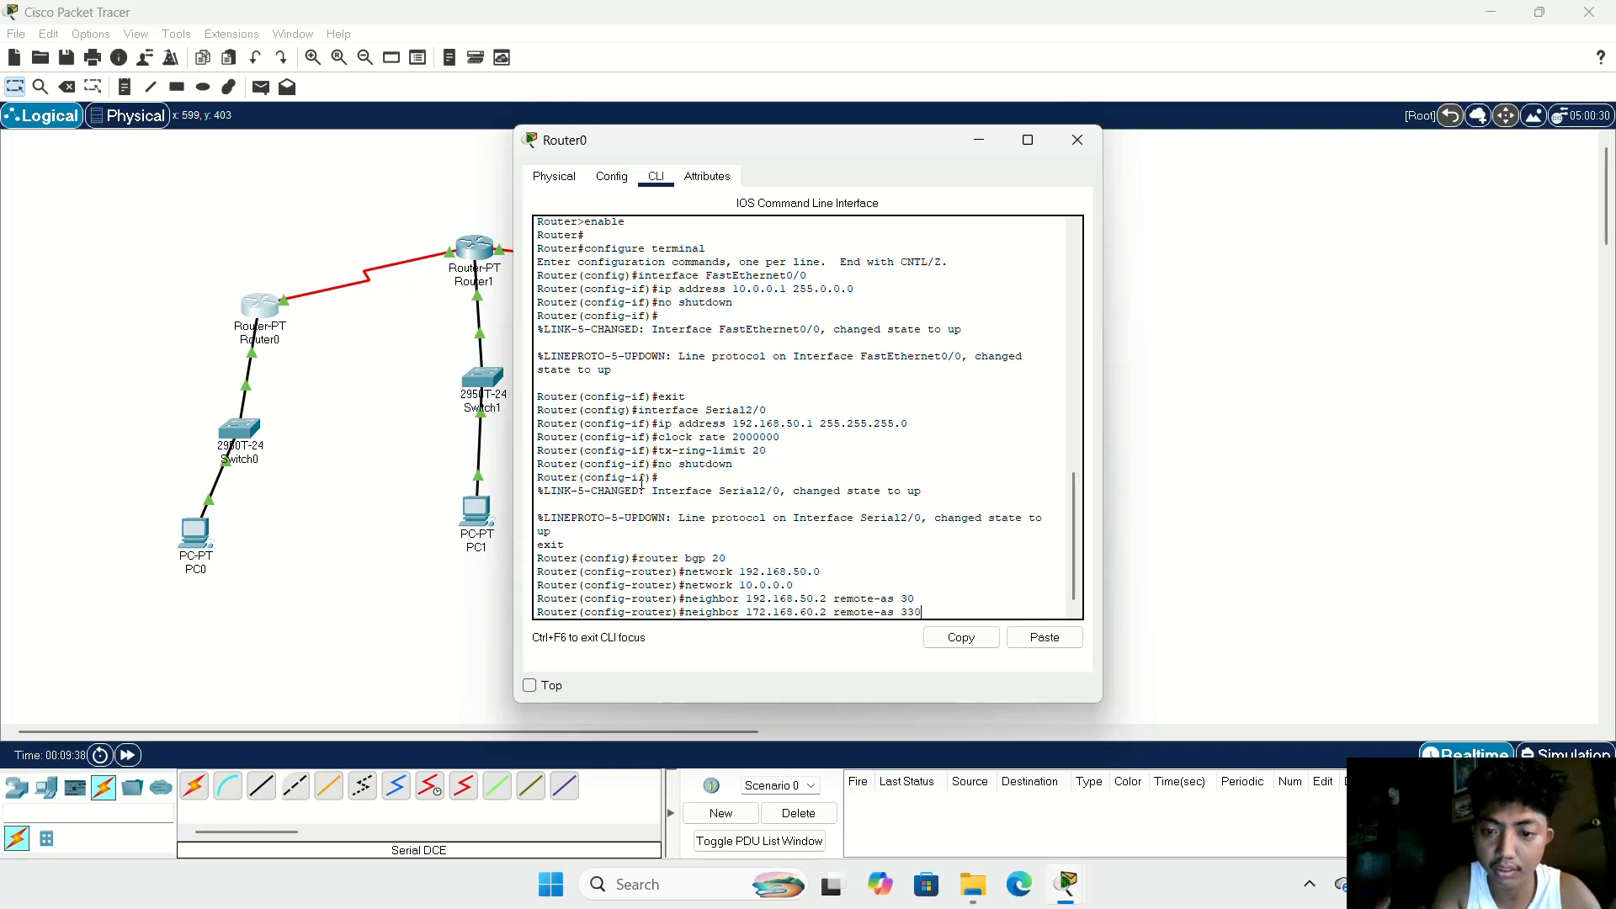
{"action": "key", "text": "BackSpace"}
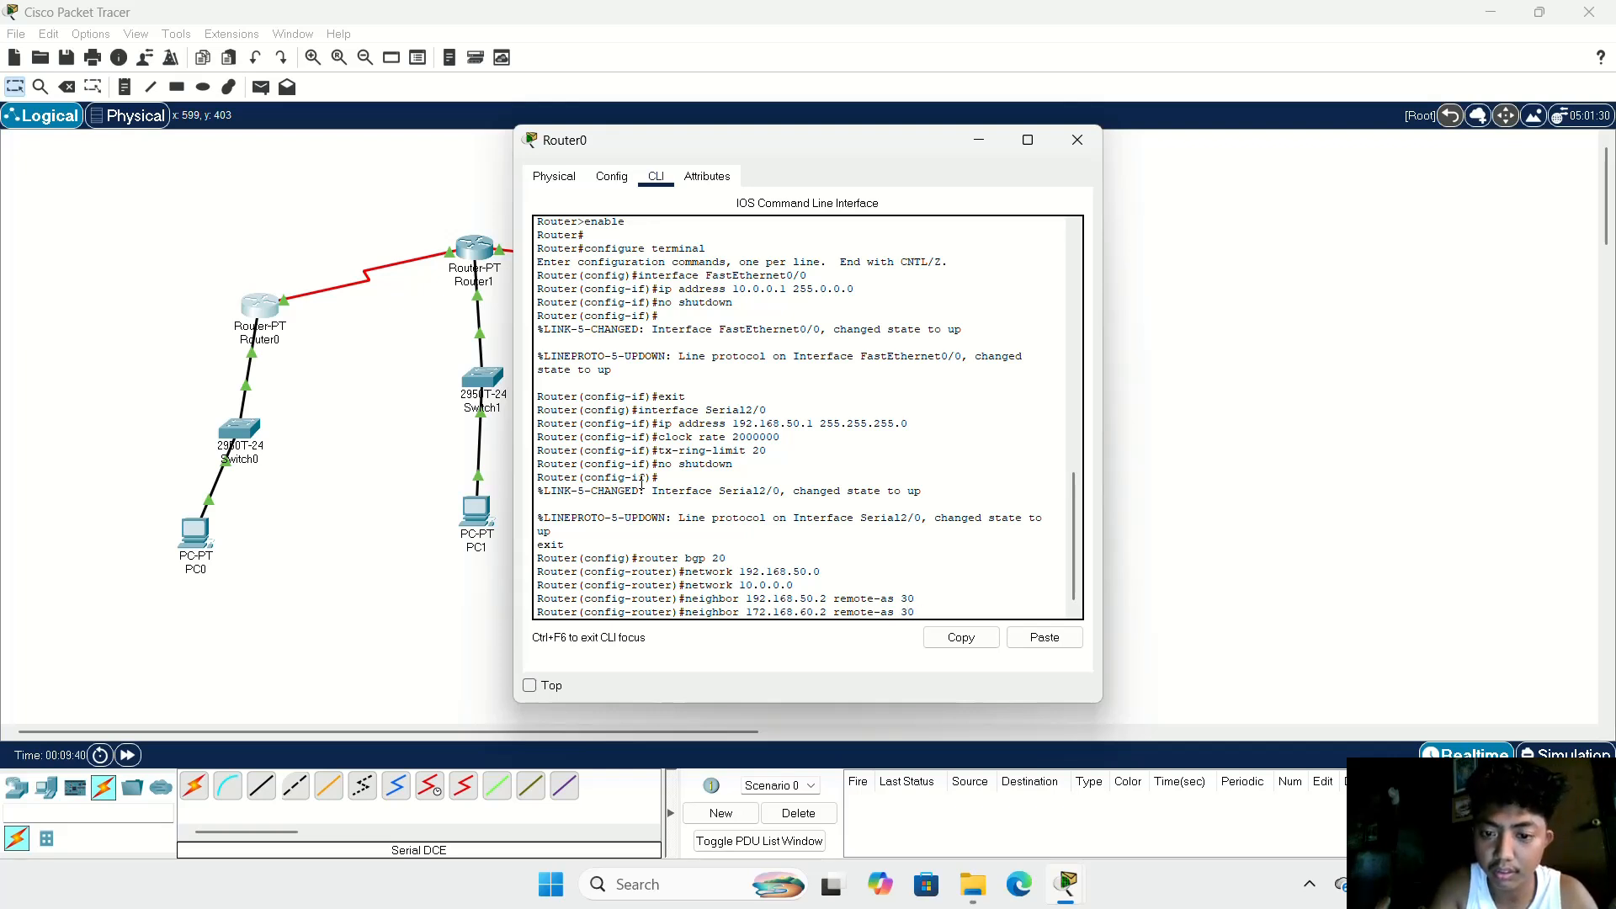
{"action": "type", "text": "0"}
{"action": "key", "text": "Return"}
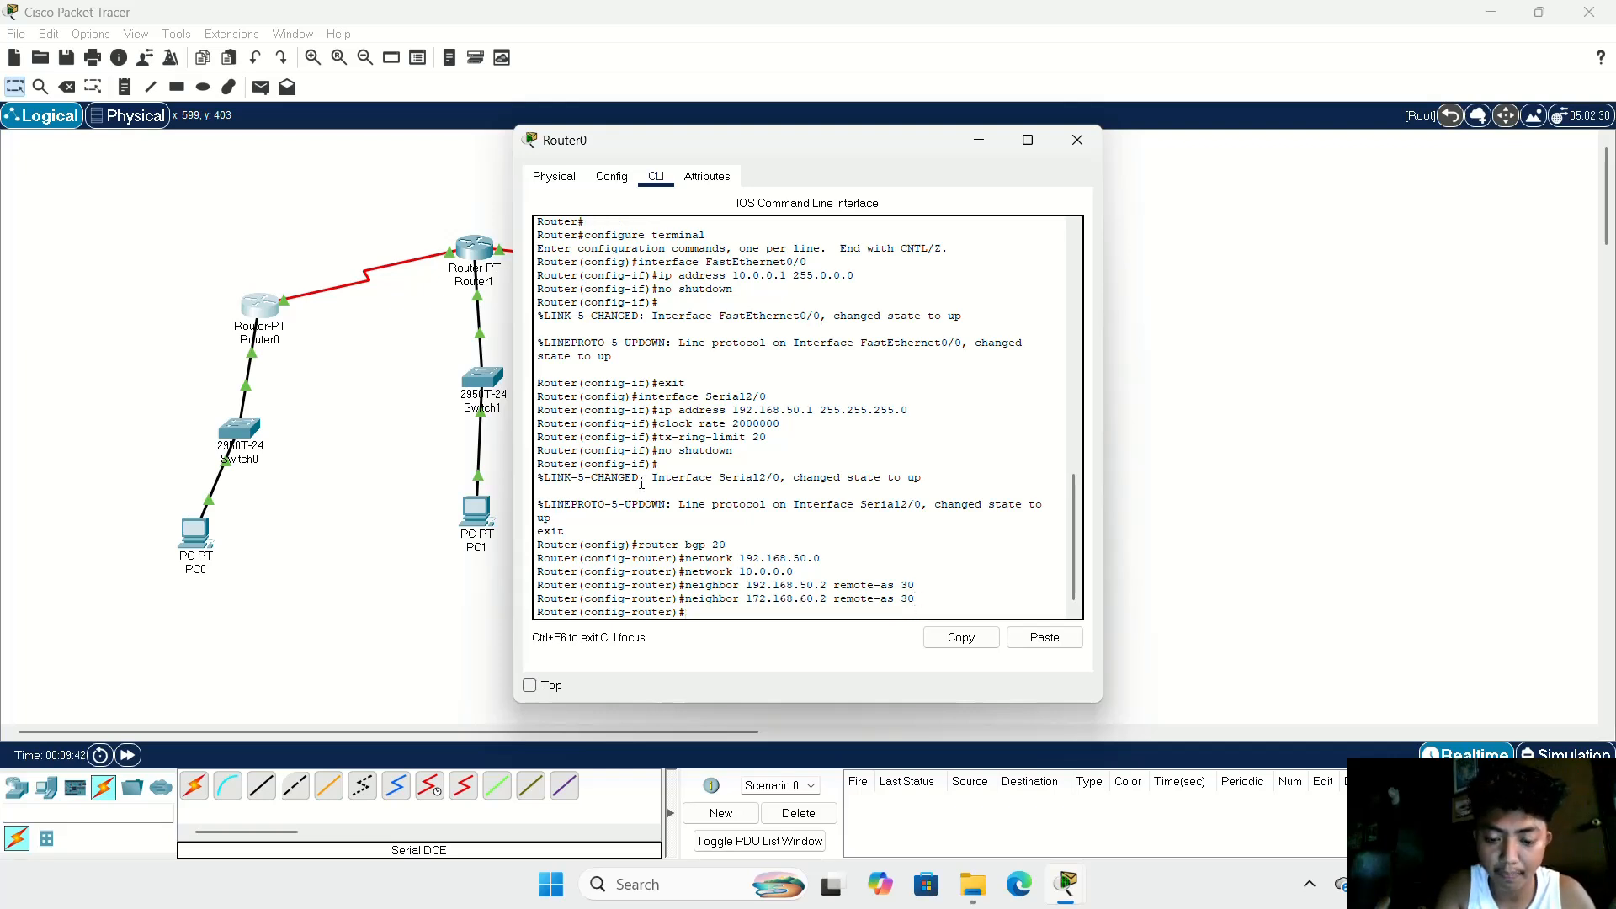
Step: Exit BGP configuration mode on Router0 and close its device window
{"action": "type", "text": "e"}
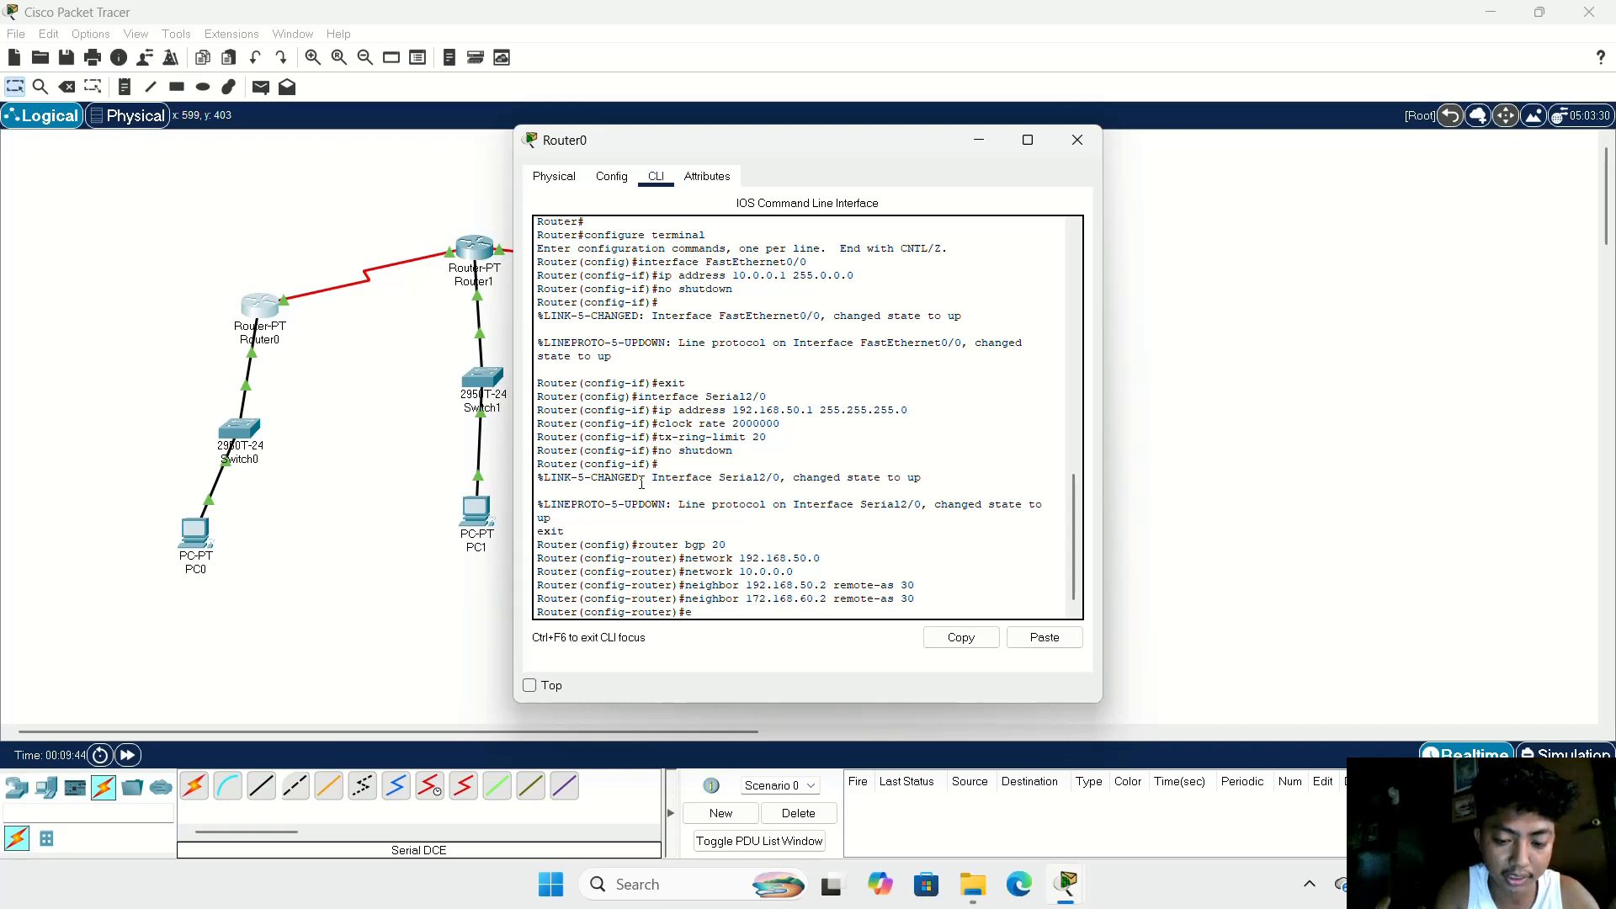
{"action": "type", "text": "xit"}
{"action": "key", "text": "Return"}
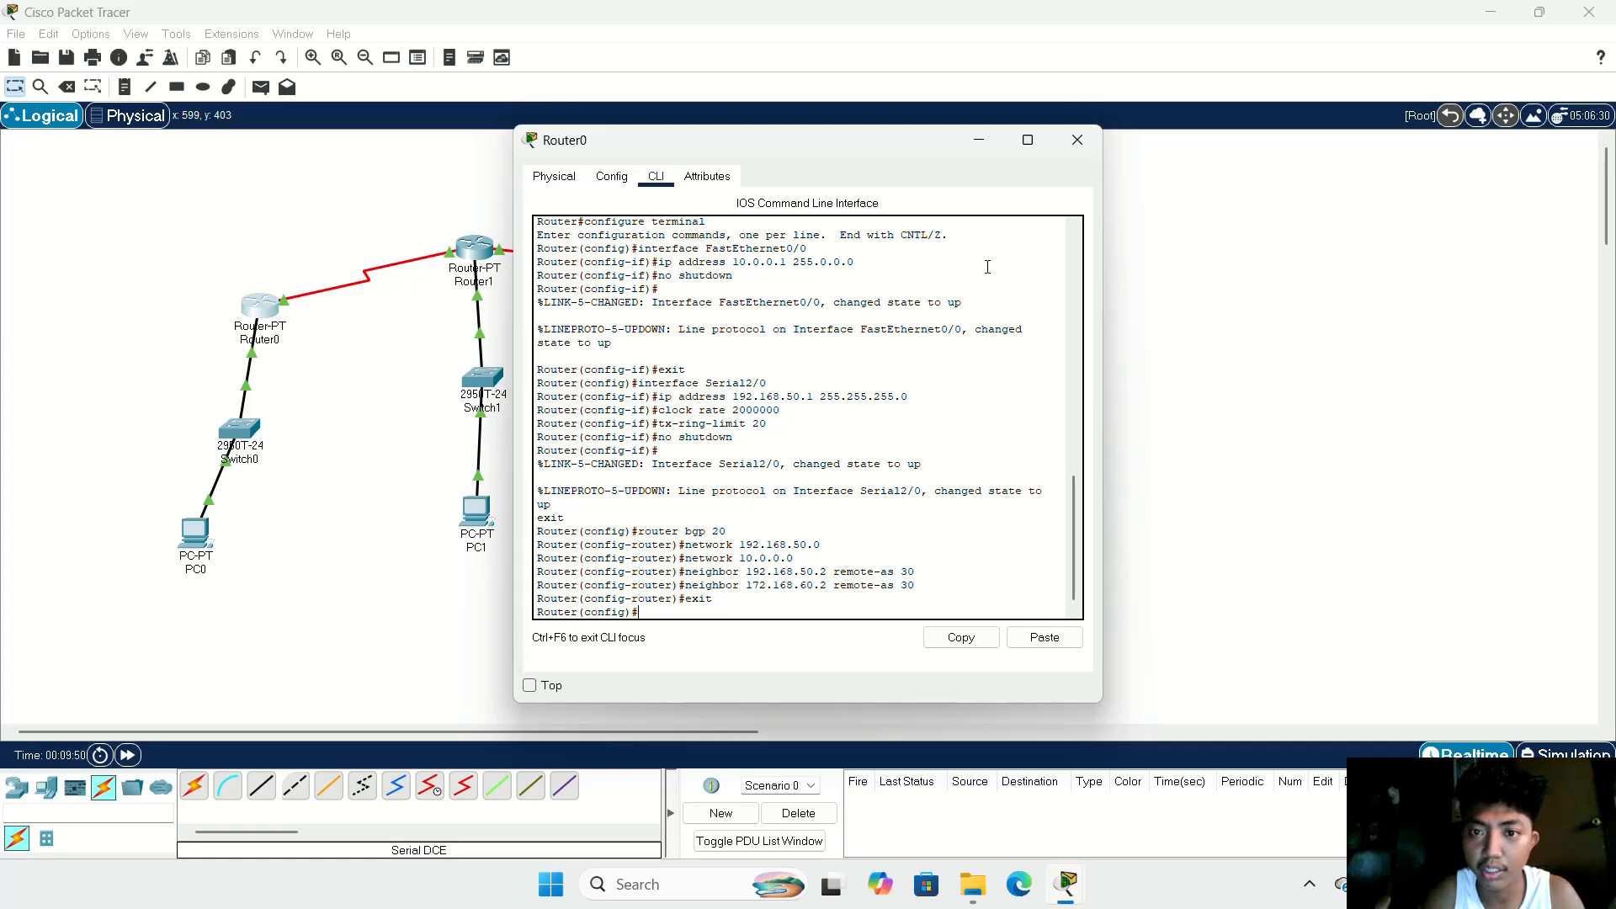
{"action": "left_click", "coordinate": [1078, 139]}
Step: On Router1's command line, leave the Serial2/0 interface configuration and start a BGP process with autonomous system number 30
{"action": "left_click", "coordinate": [476, 248]}
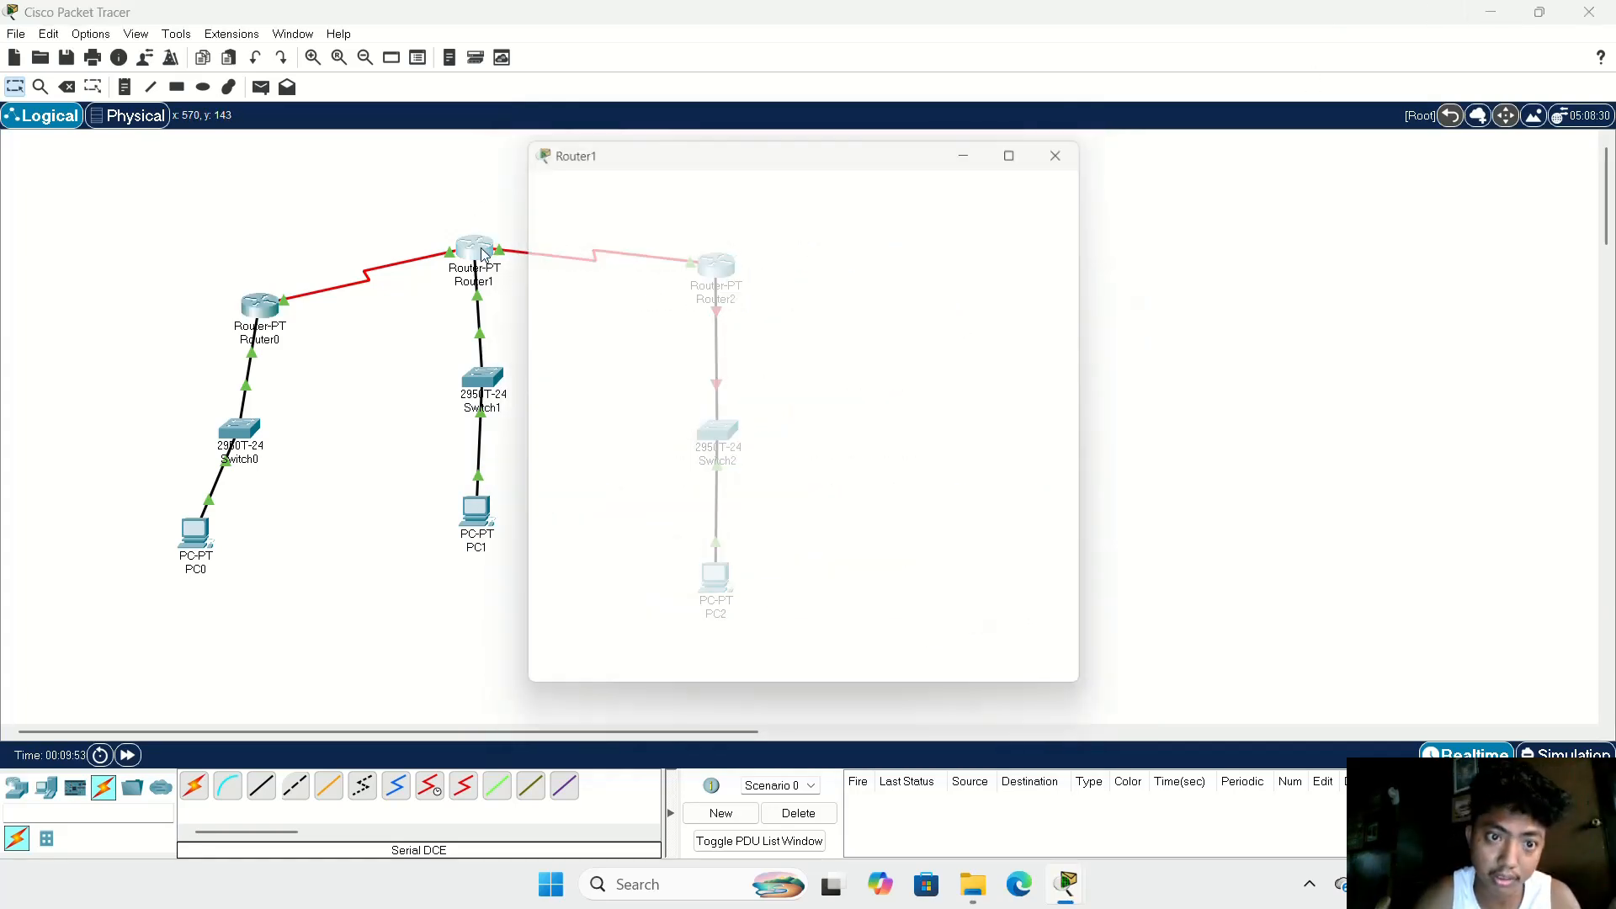
{"action": "left_click", "coordinate": [656, 176]}
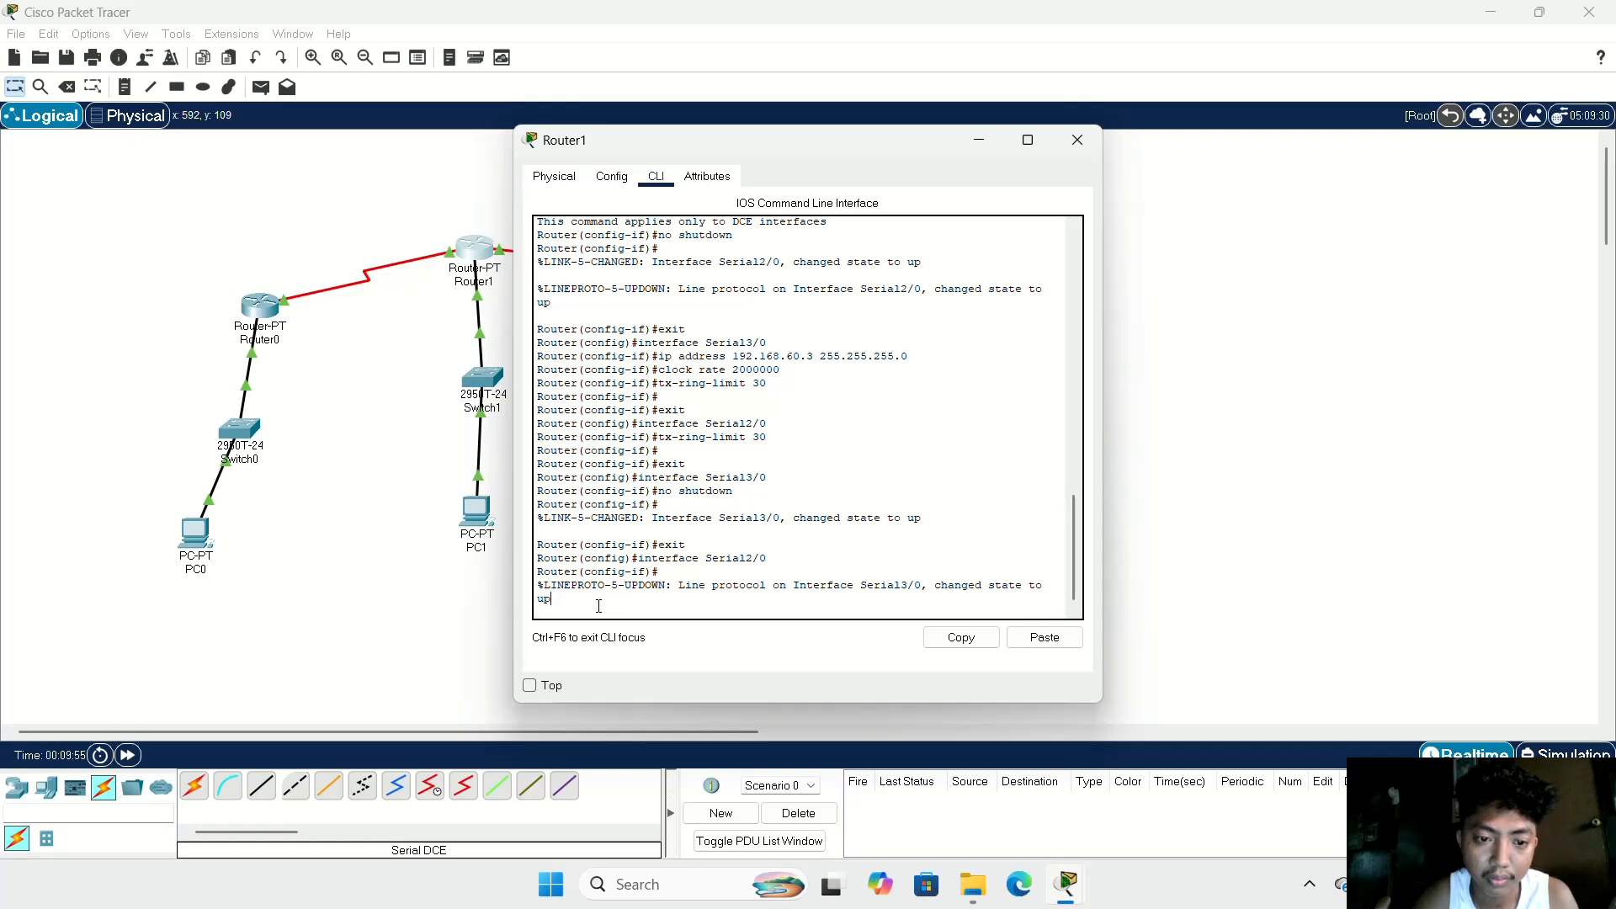
{"action": "type", "text": "e"}
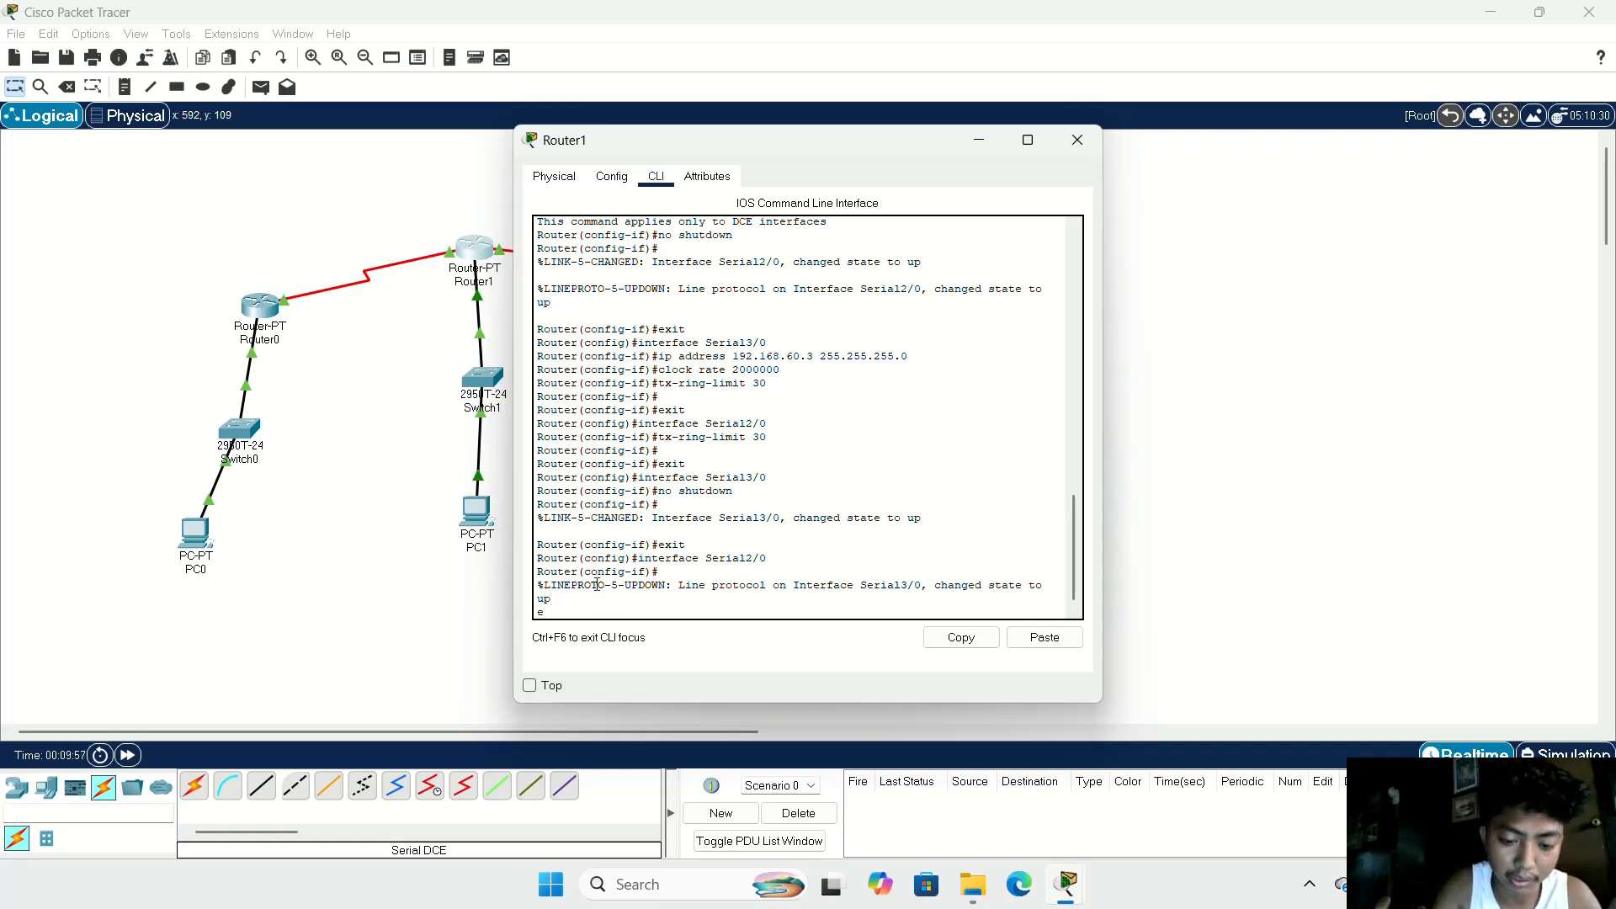
{"action": "type", "text": "xit"}
{"action": "key", "text": "Return"}
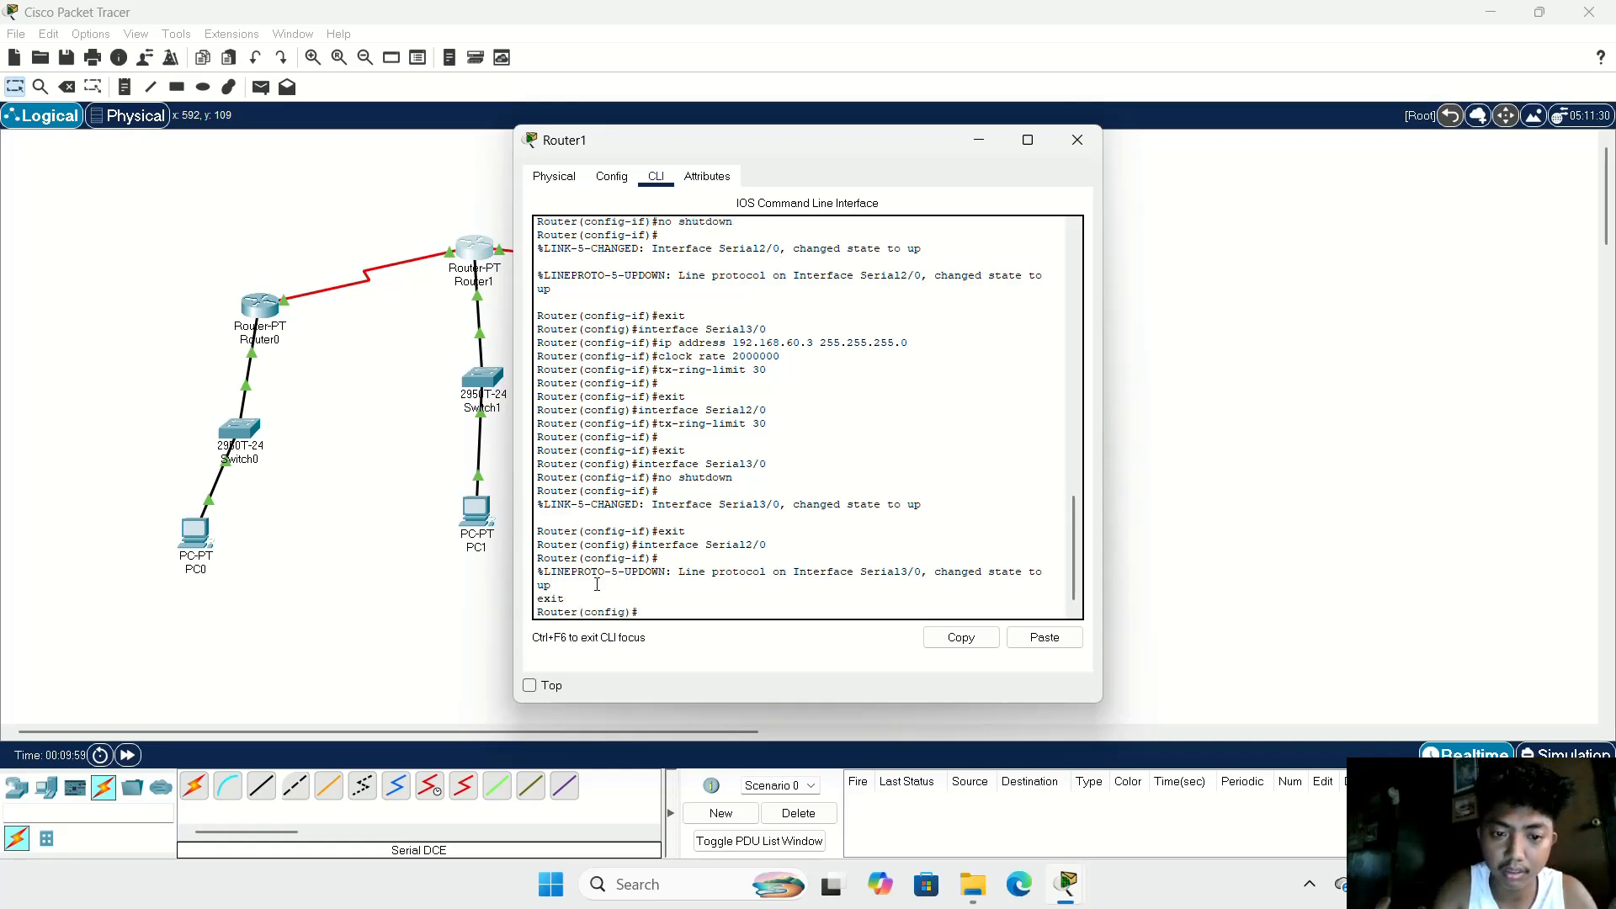
{"action": "type", "text": "router"}
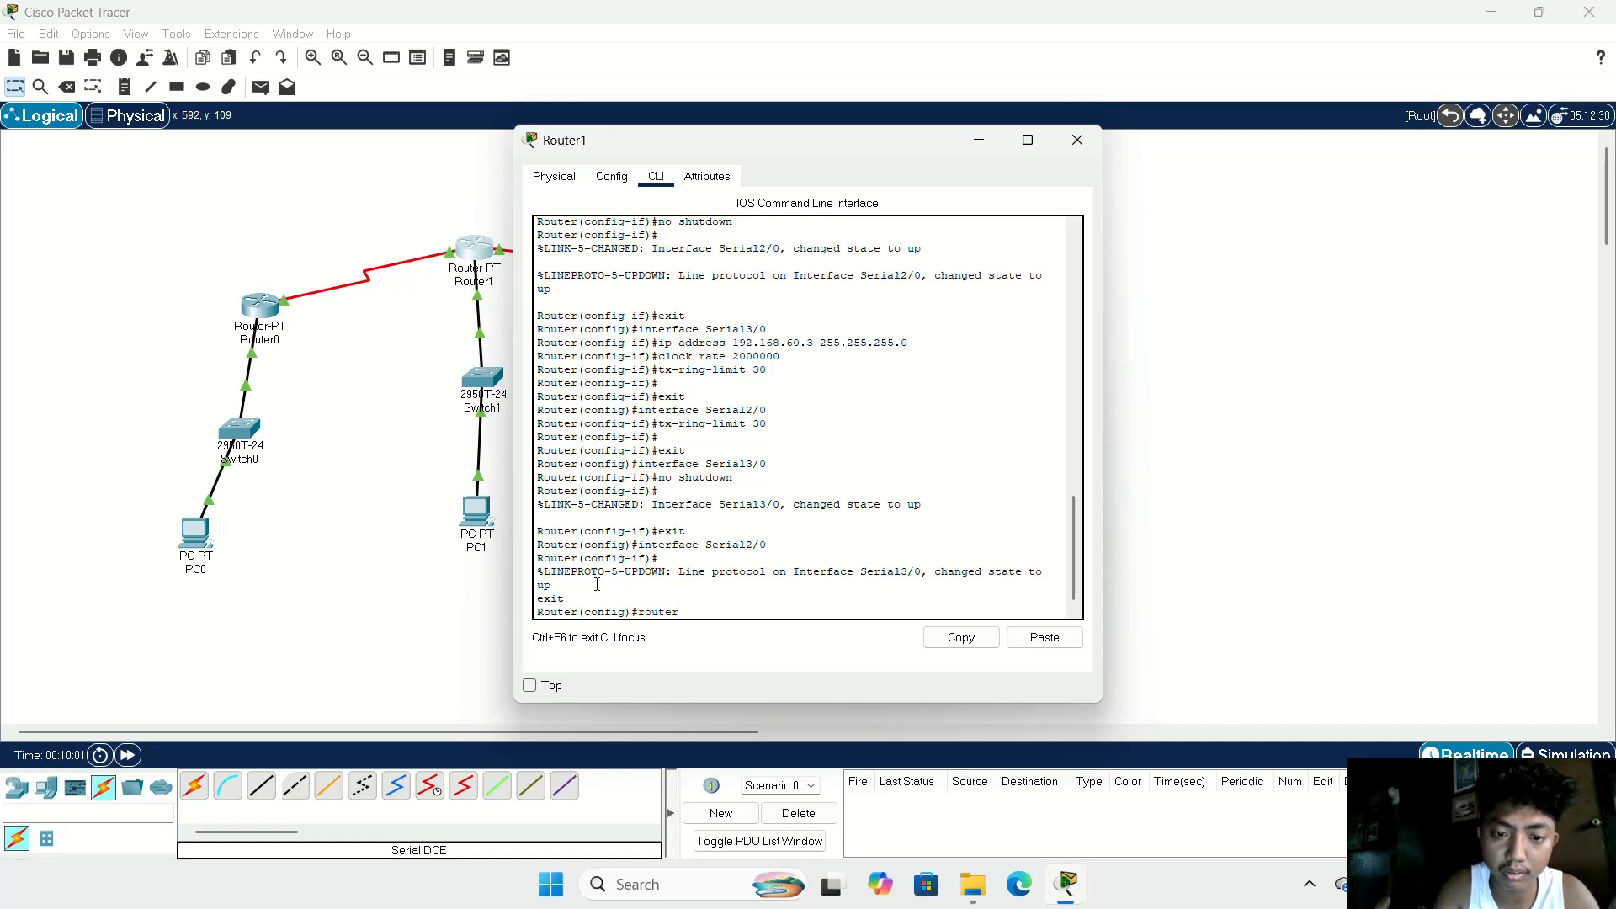
{"action": "type", "text": " bgp "}
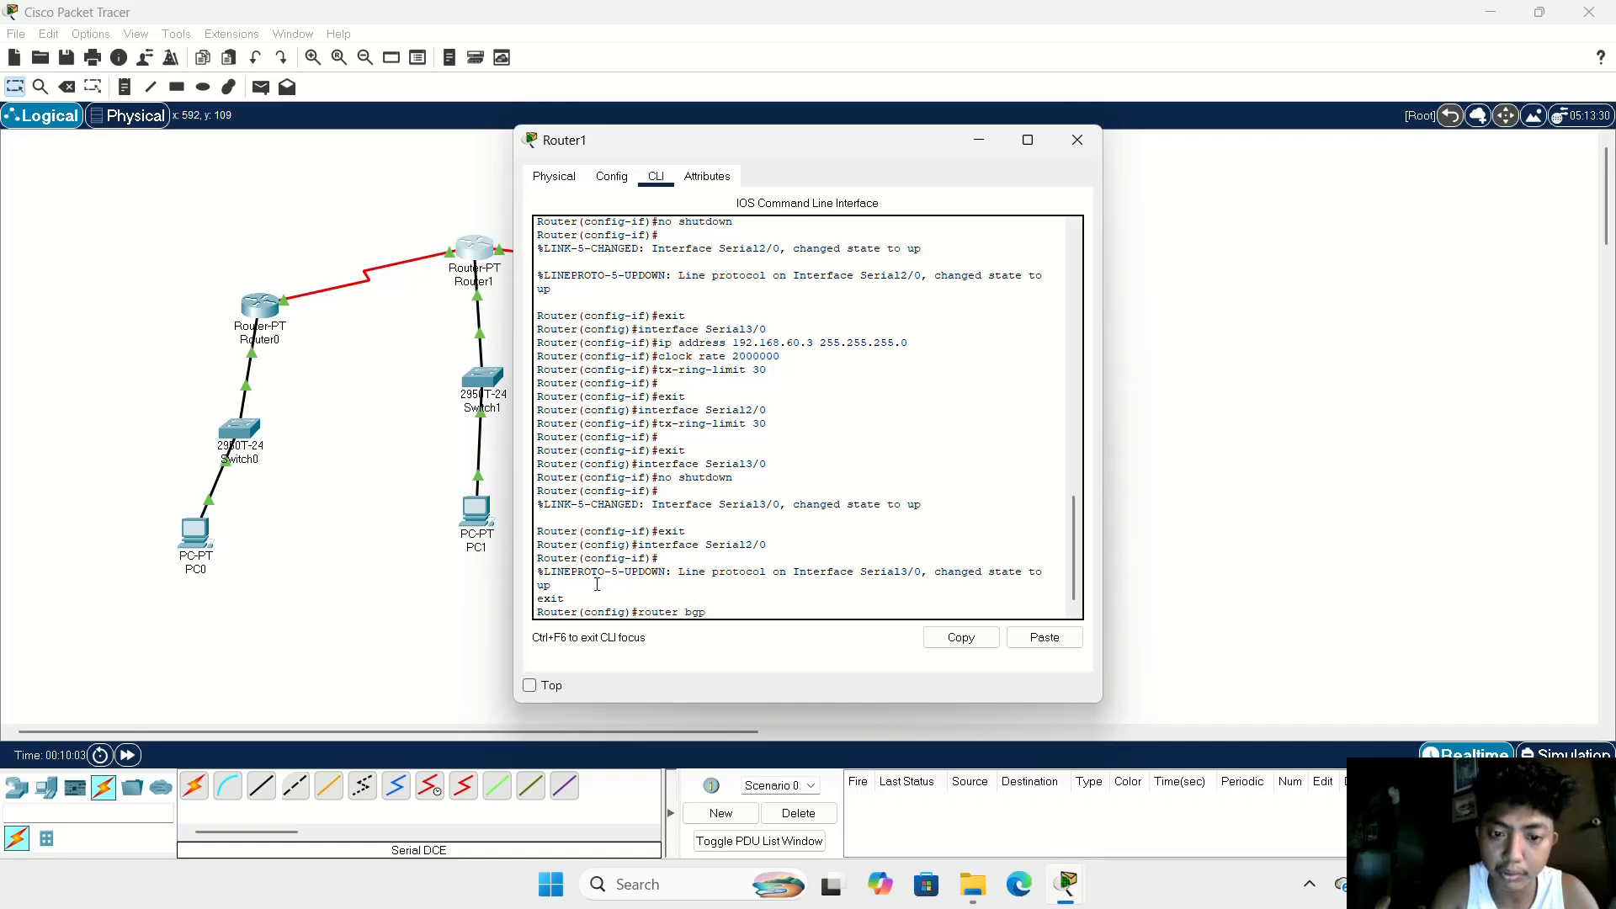
{"action": "type", "text": "30"}
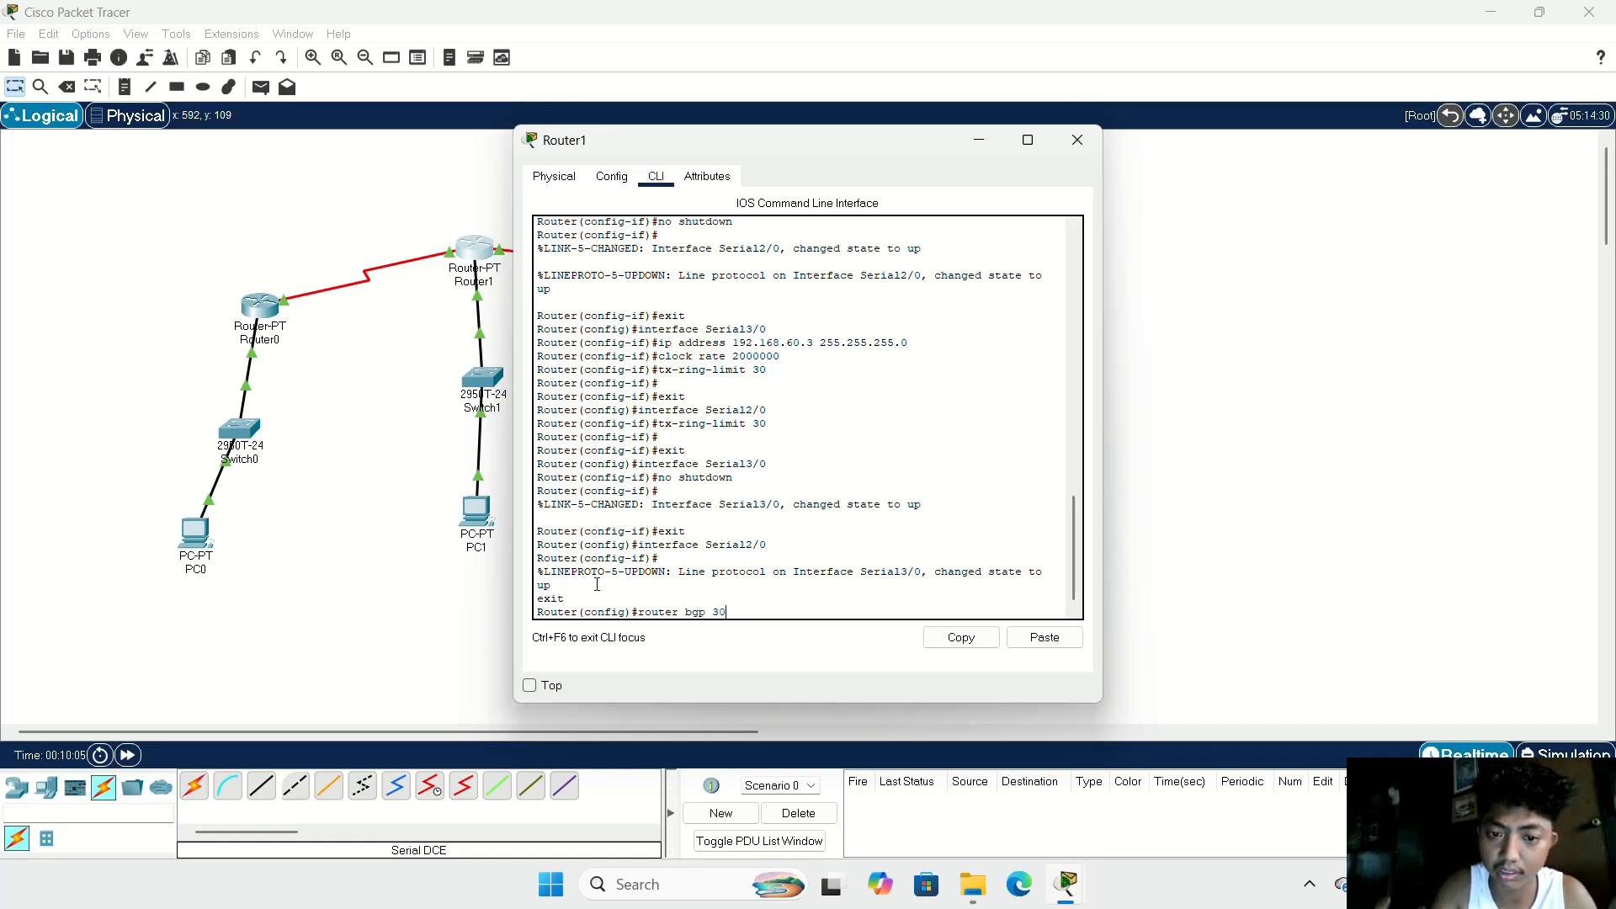
{"action": "key", "text": "Return"}
Step: Advertise network 192.168.50.0 in Router1's BGP configuration
{"action": "type", "text": "nfig-router)#n"}
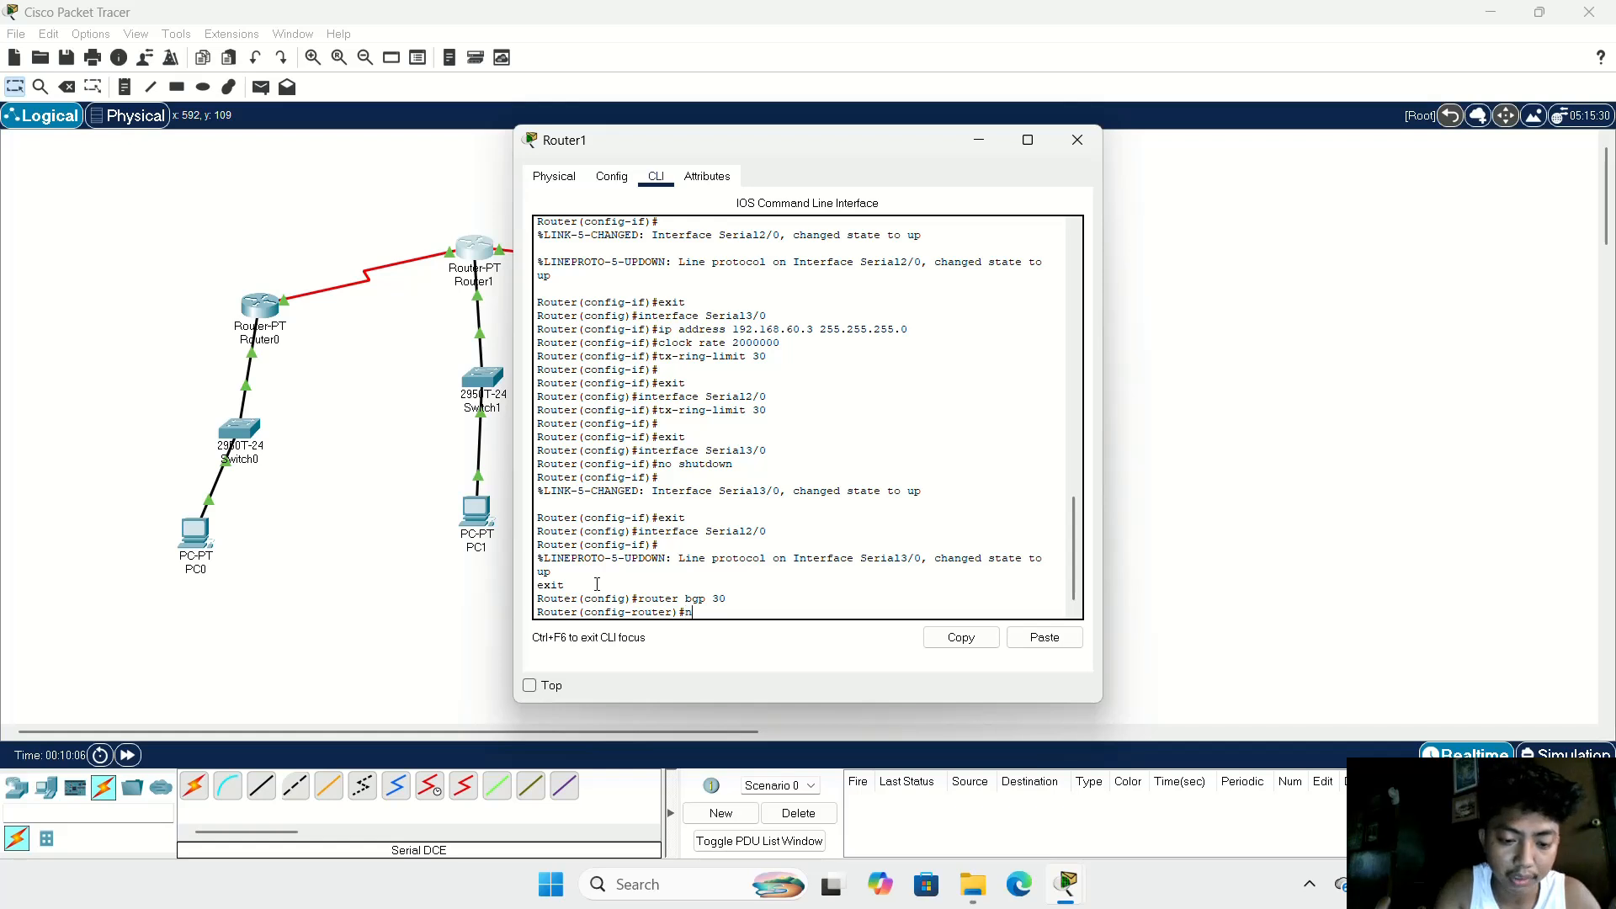
{"action": "type", "text": "etwork "}
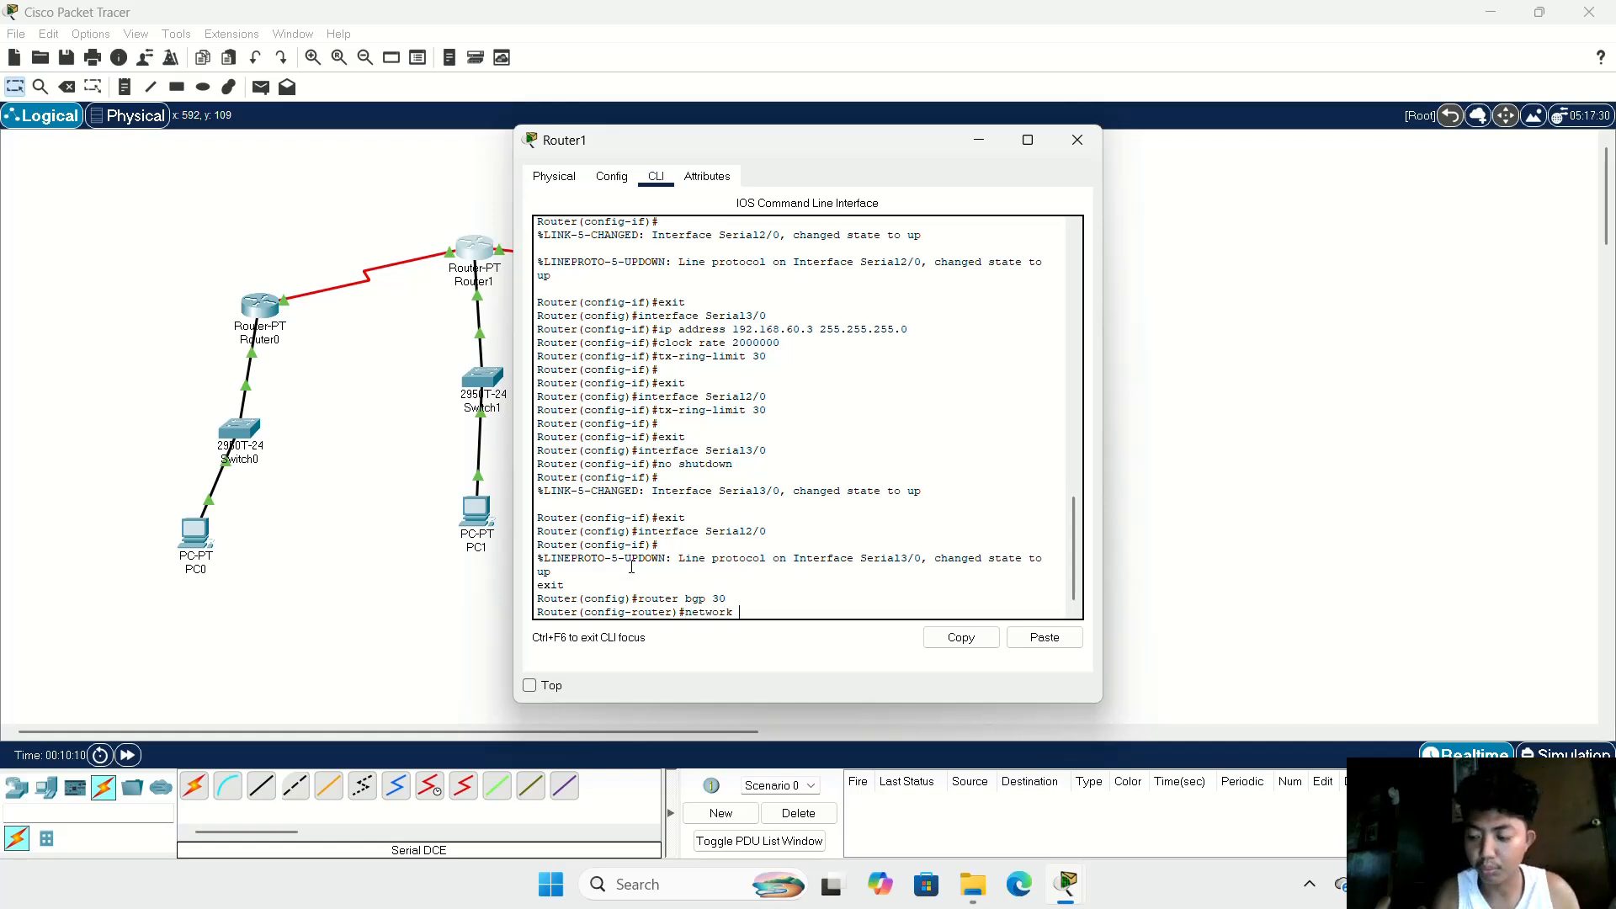
{"action": "type", "text": "192"}
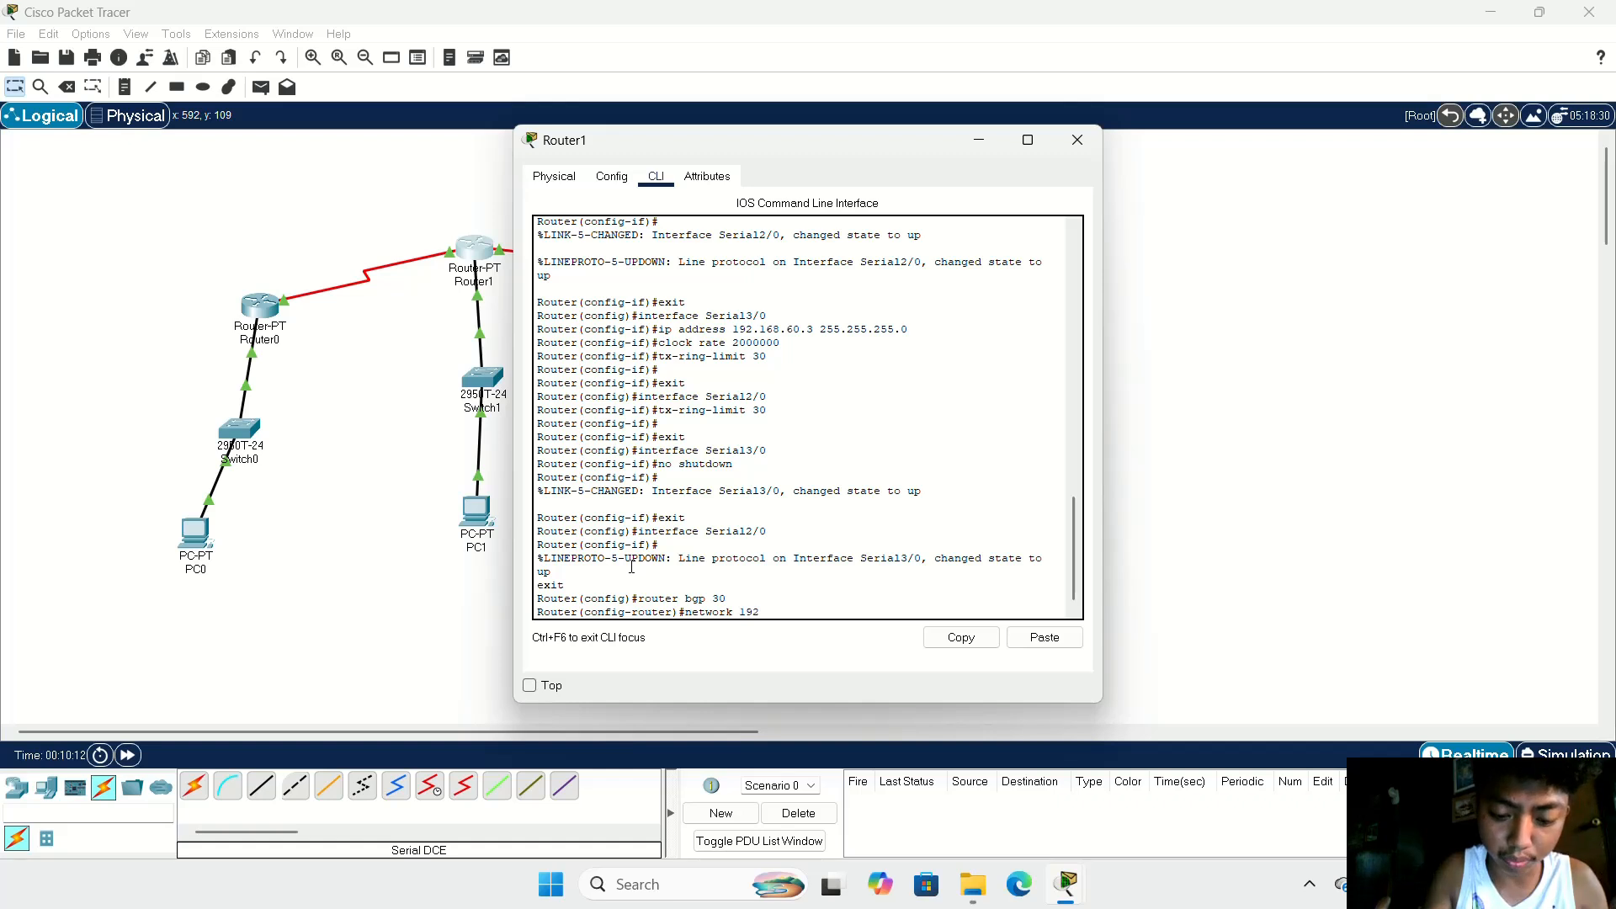
{"action": "type", "text": ".16"}
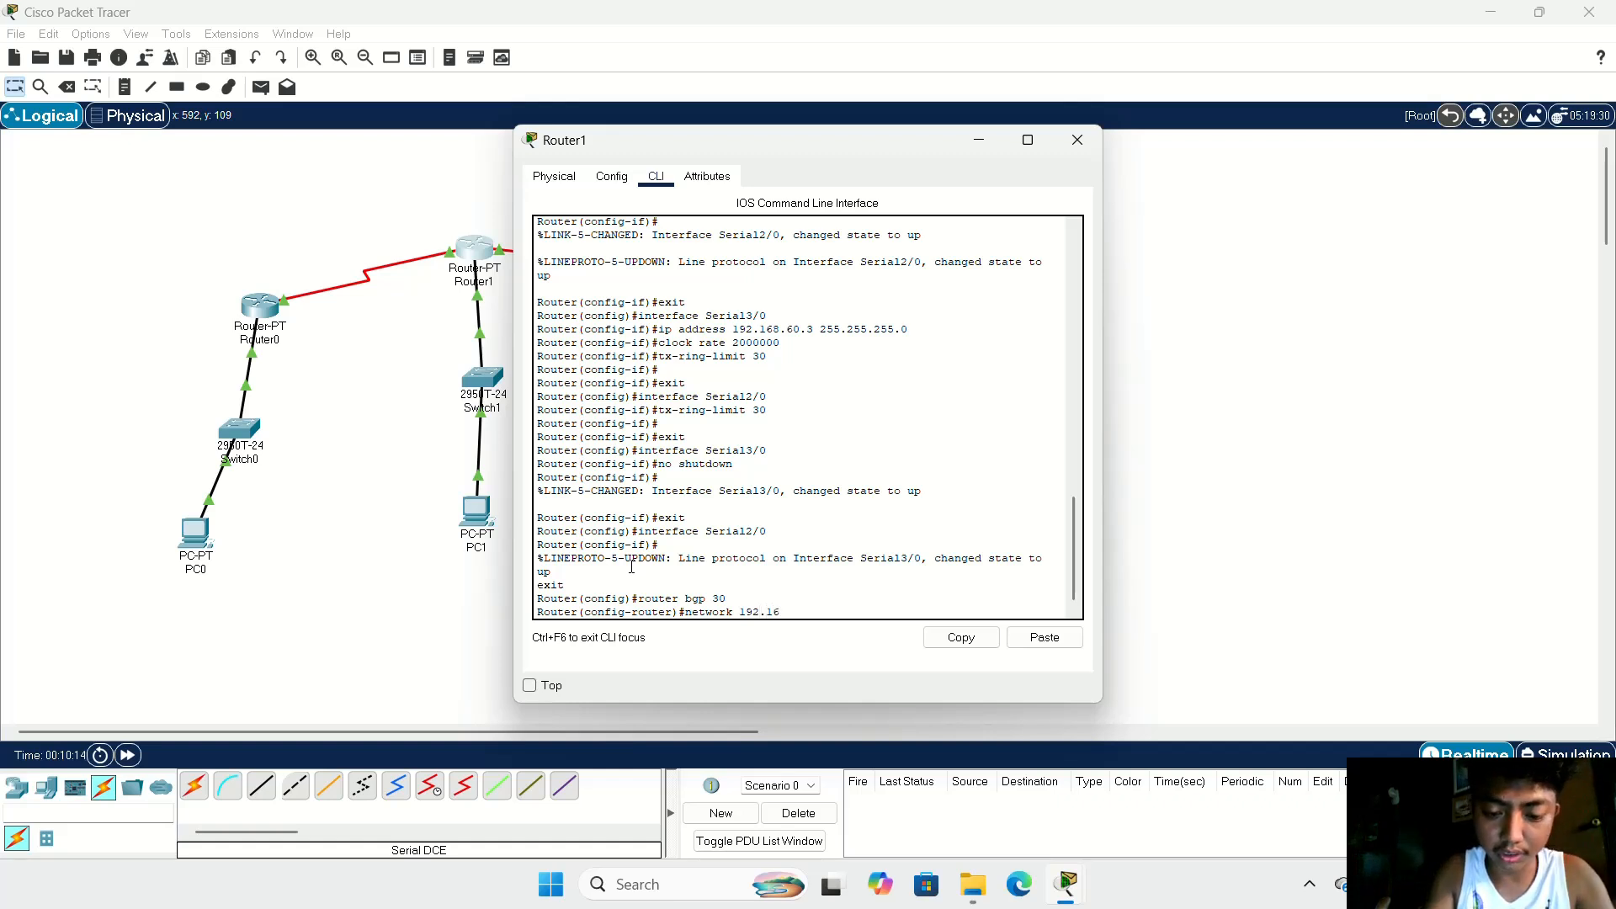
{"action": "type", "text": "8"}
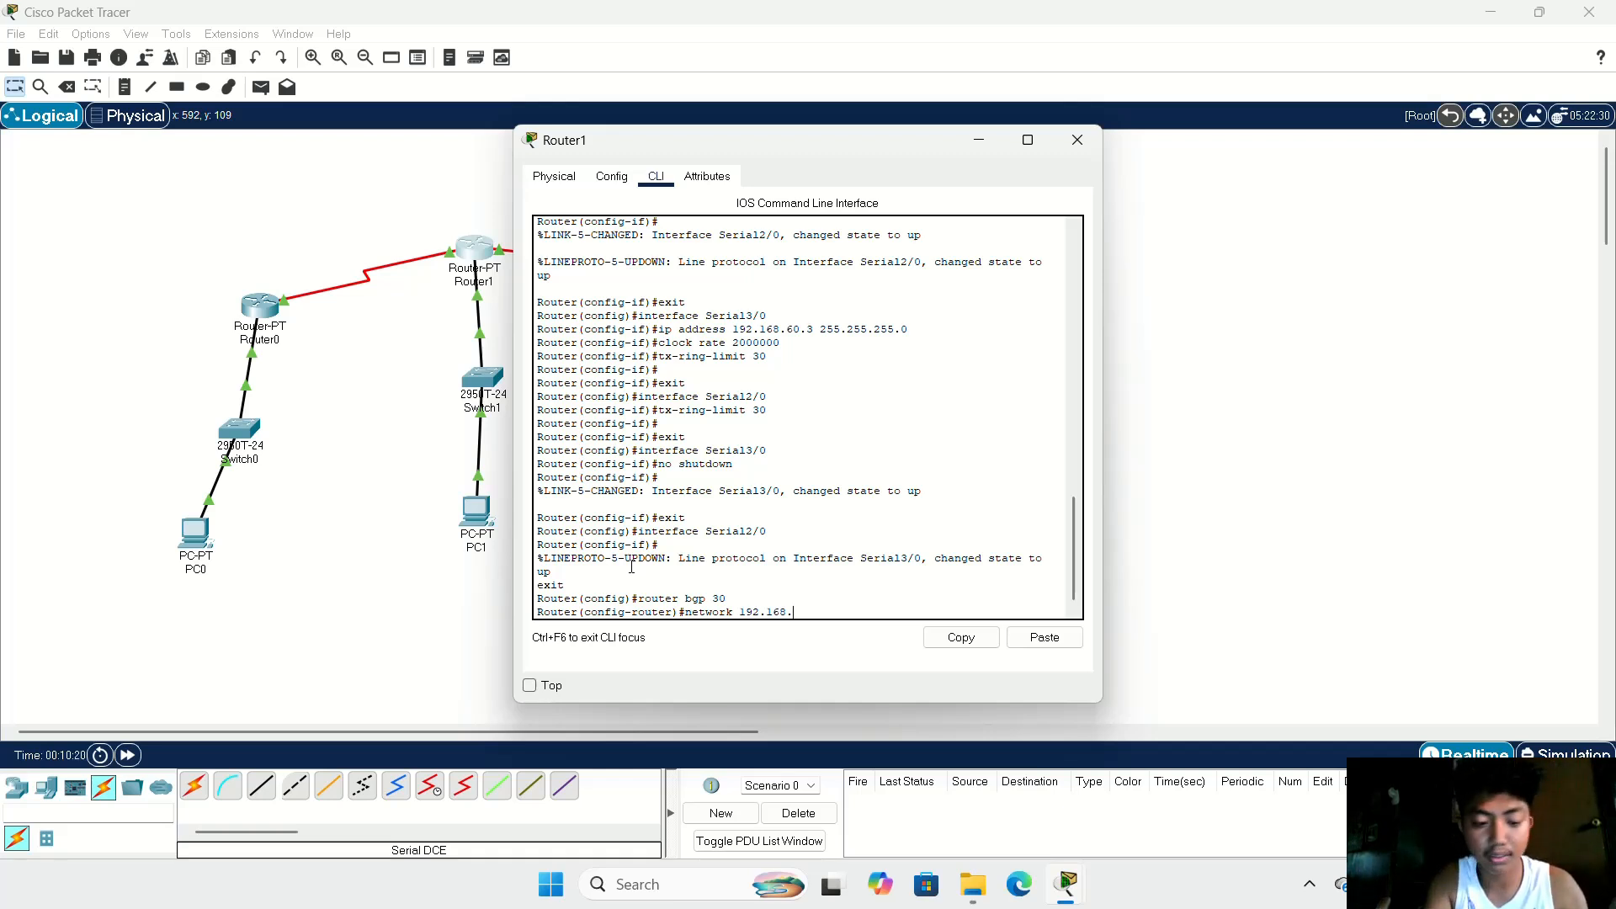
{"action": "type", "text": ".50."}
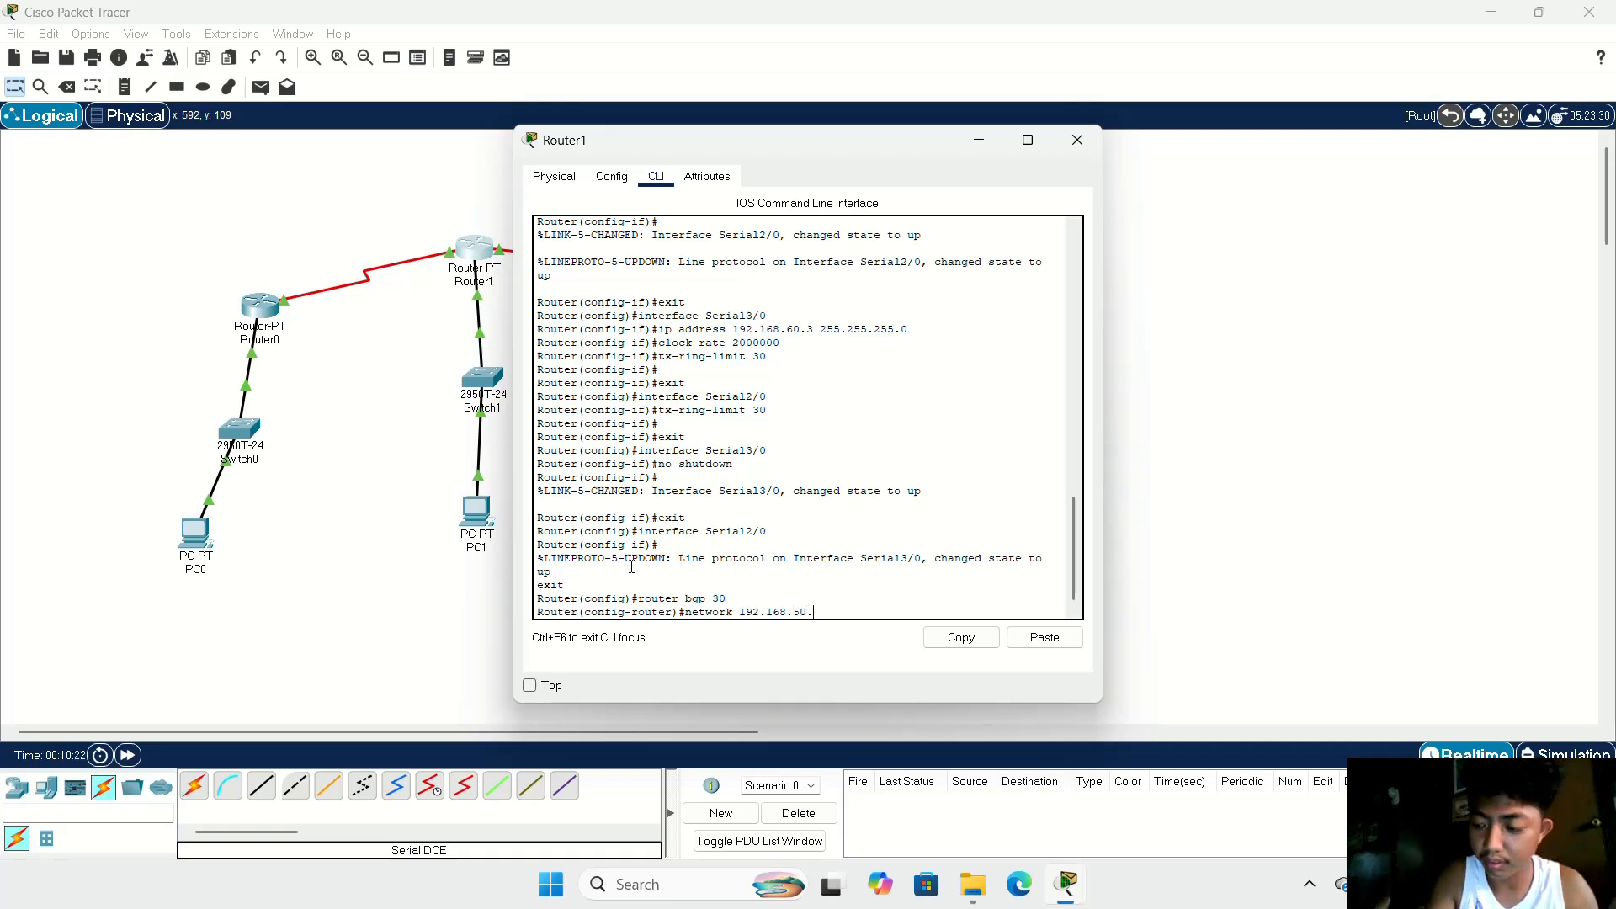
{"action": "type", "text": "0"}
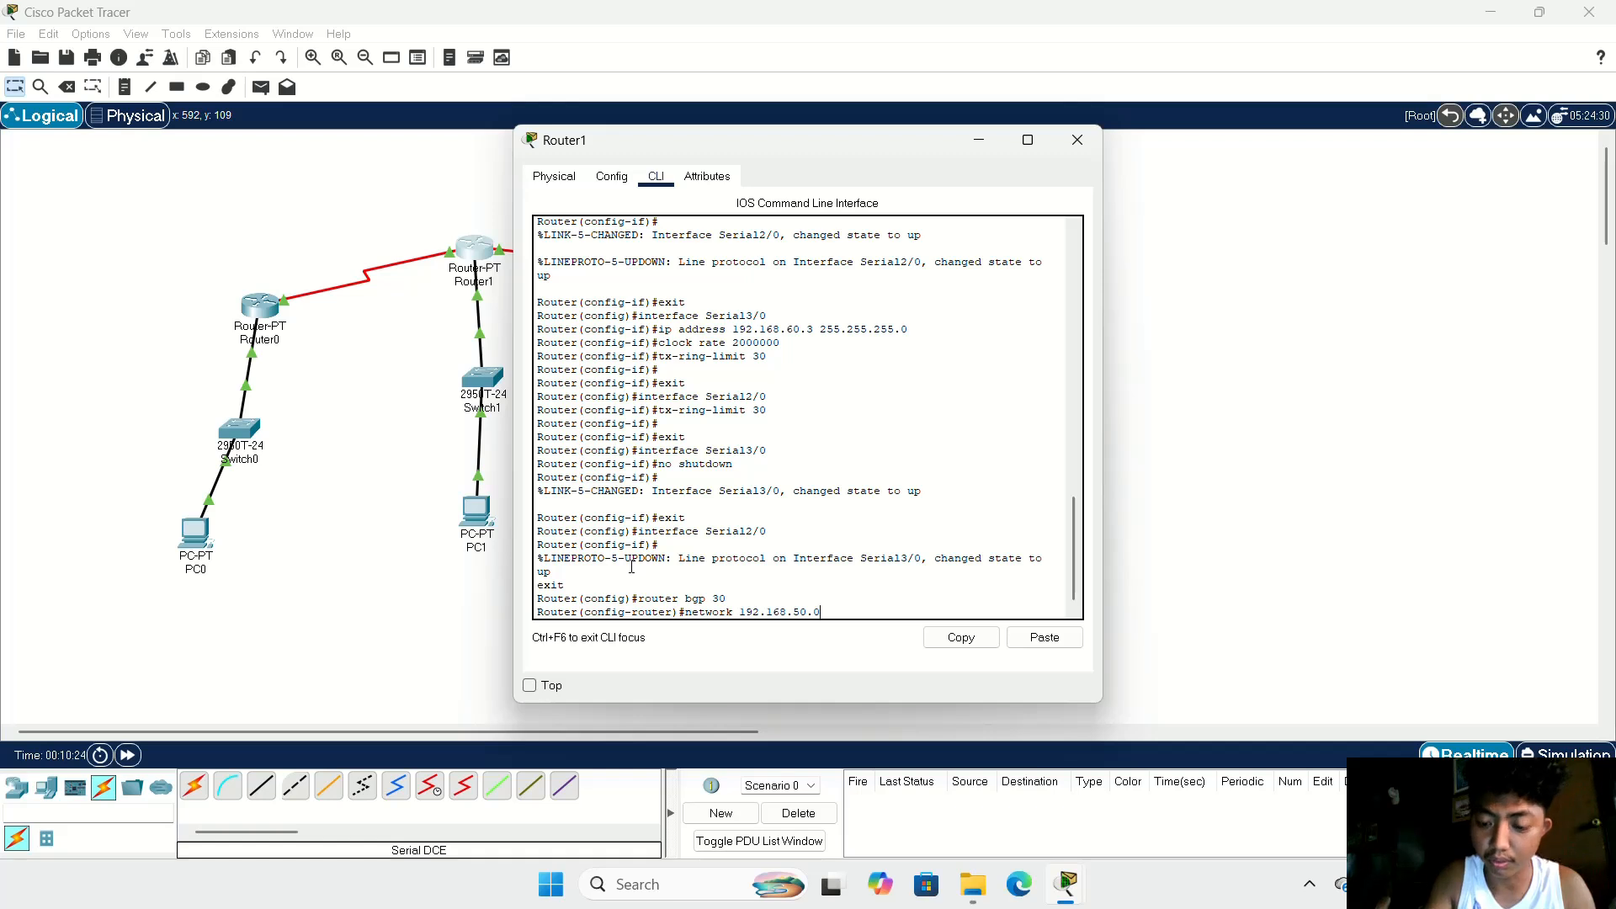
{"action": "key", "text": "Return"}
Step: Advertise network 172.168.60.0 in Router1's BGP configuration
{"action": "type", "text": "net"}
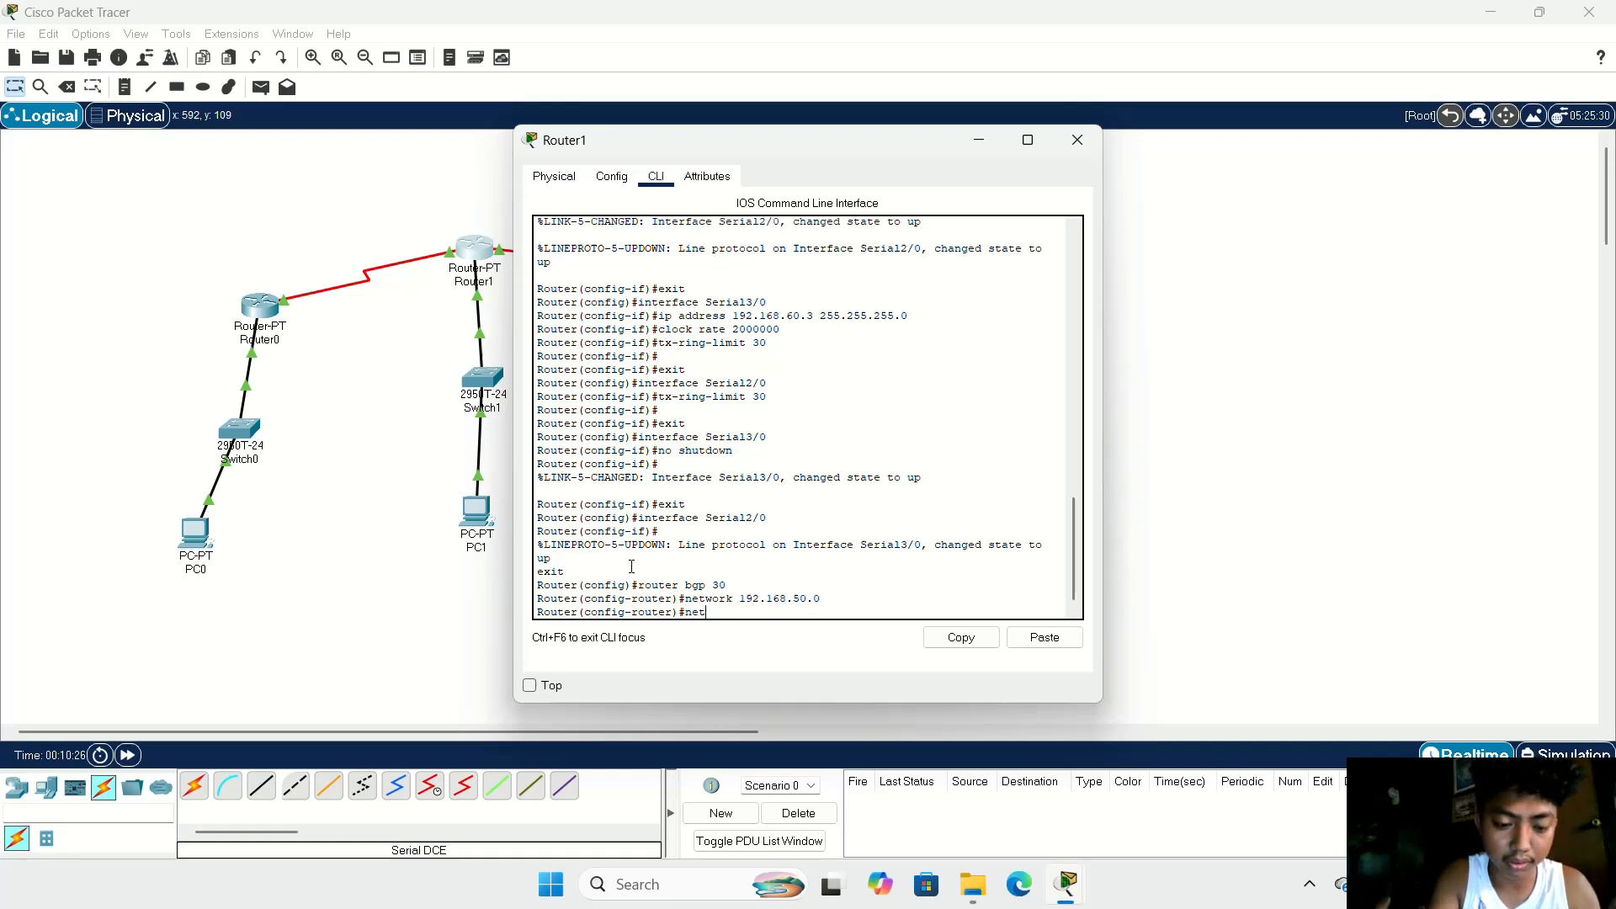
{"action": "type", "text": "work"}
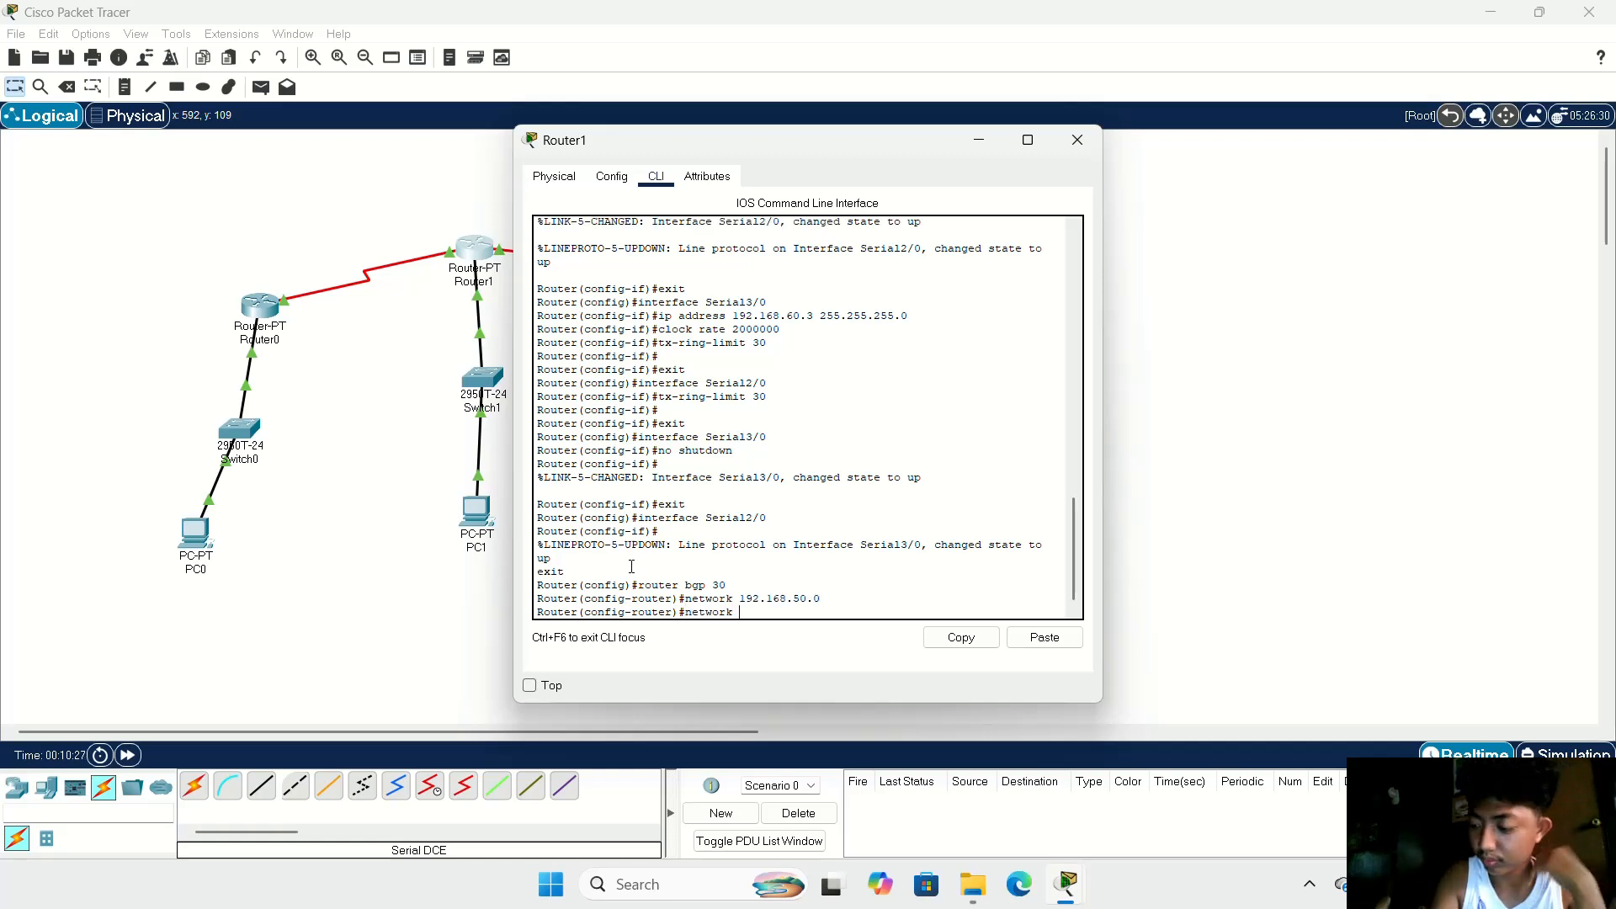
{"action": "type", "text": " 1"}
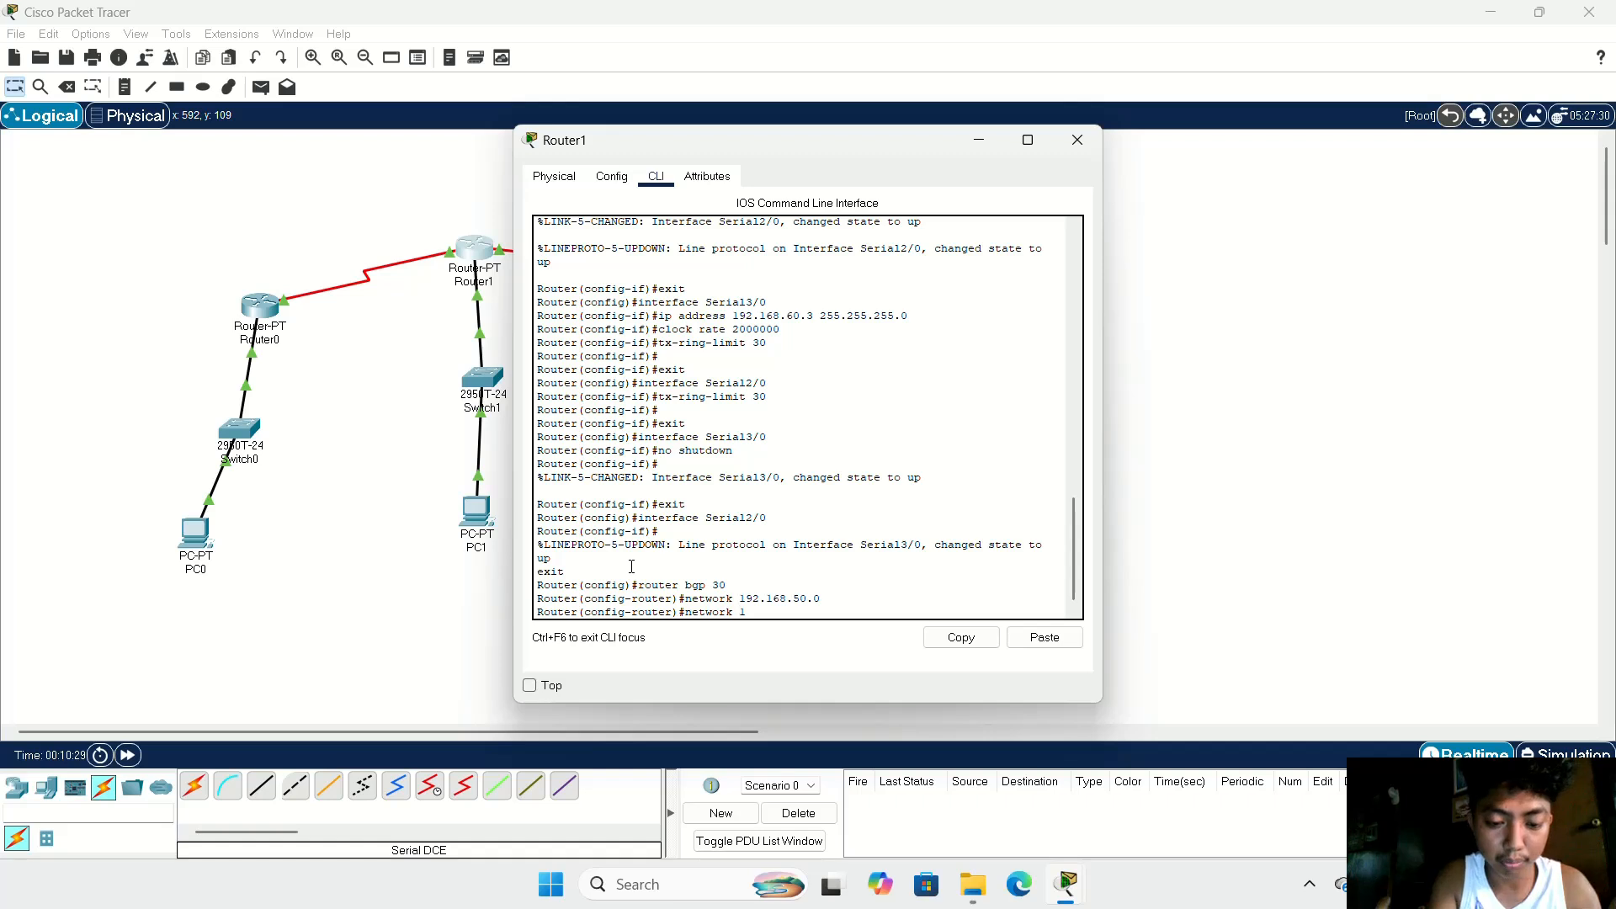
{"action": "type", "text": "72.168."}
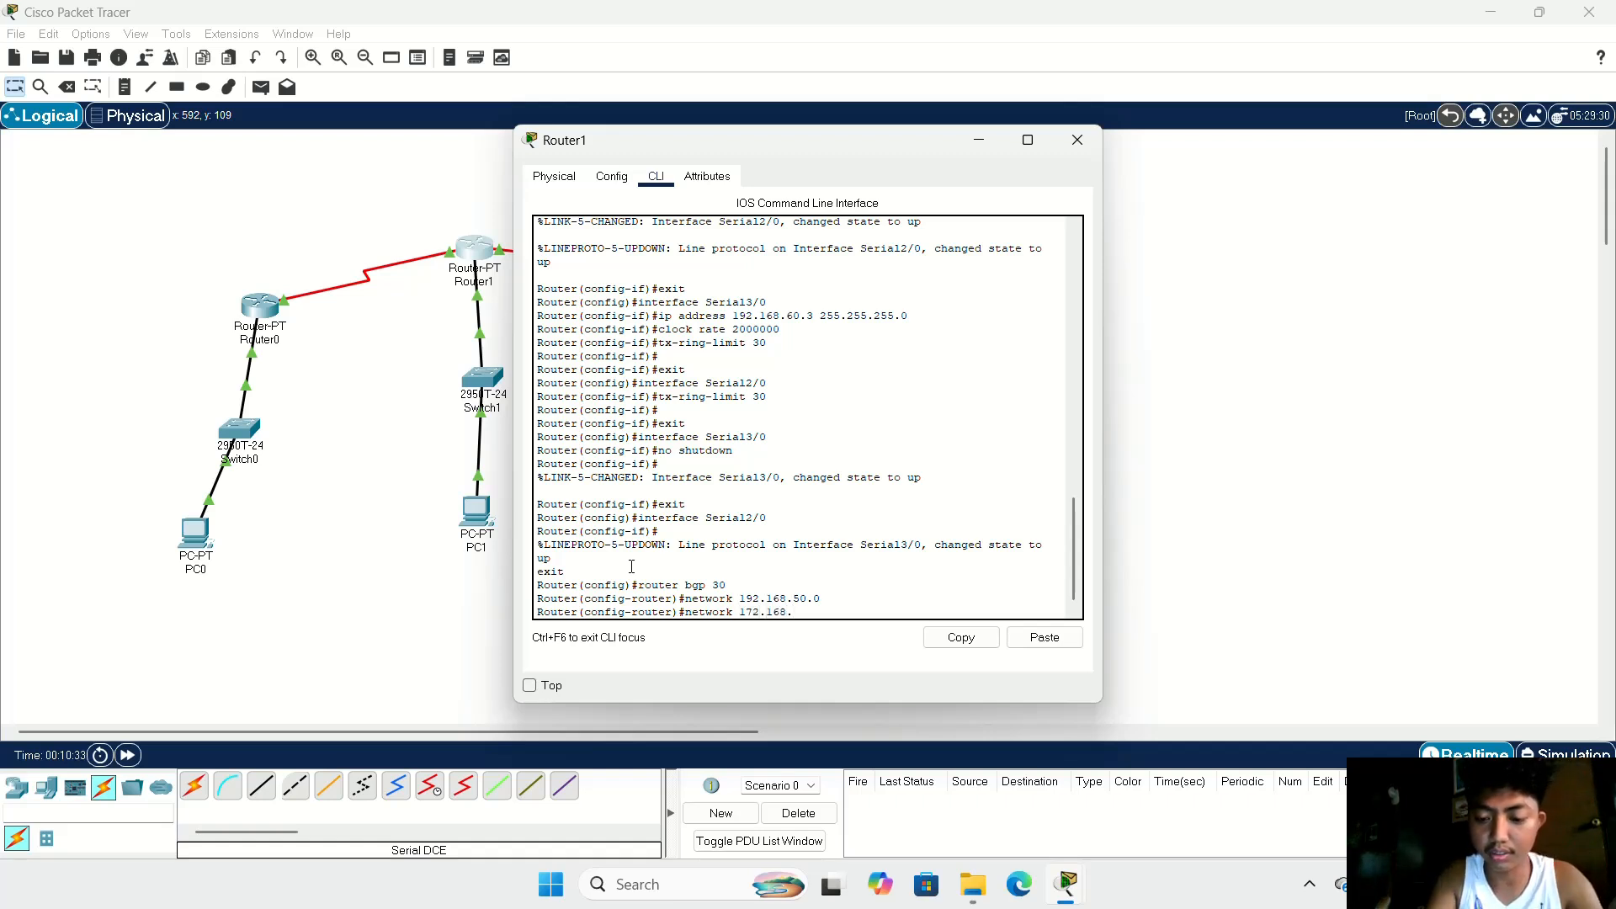
{"action": "type", "text": "60"}
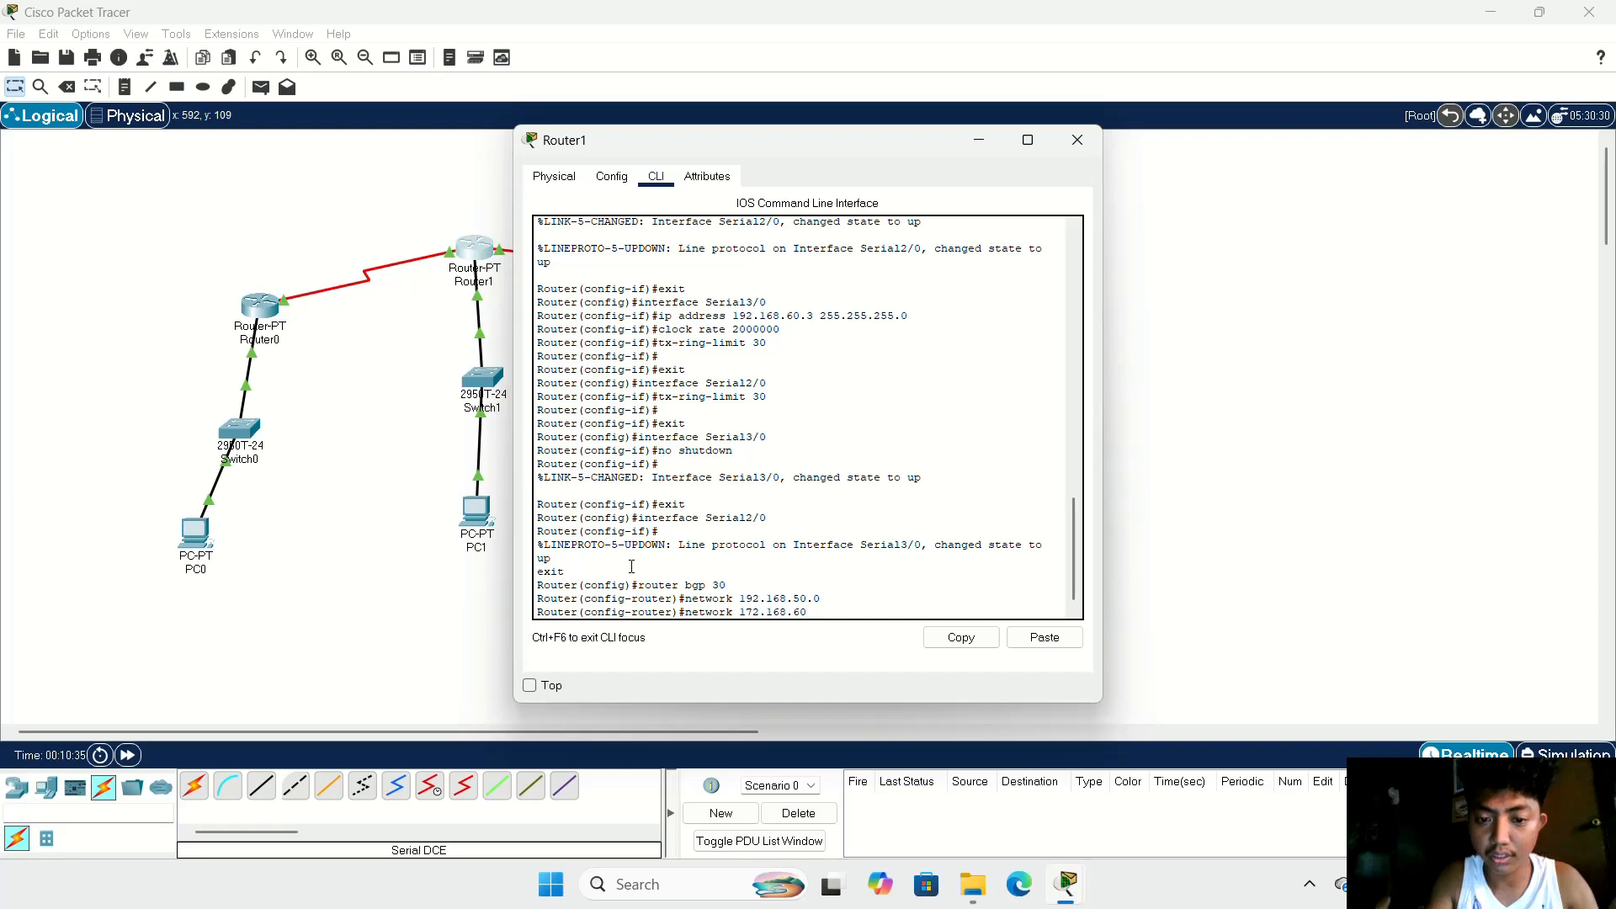
{"action": "type", "text": ".0"}
{"action": "key", "text": "Return"}
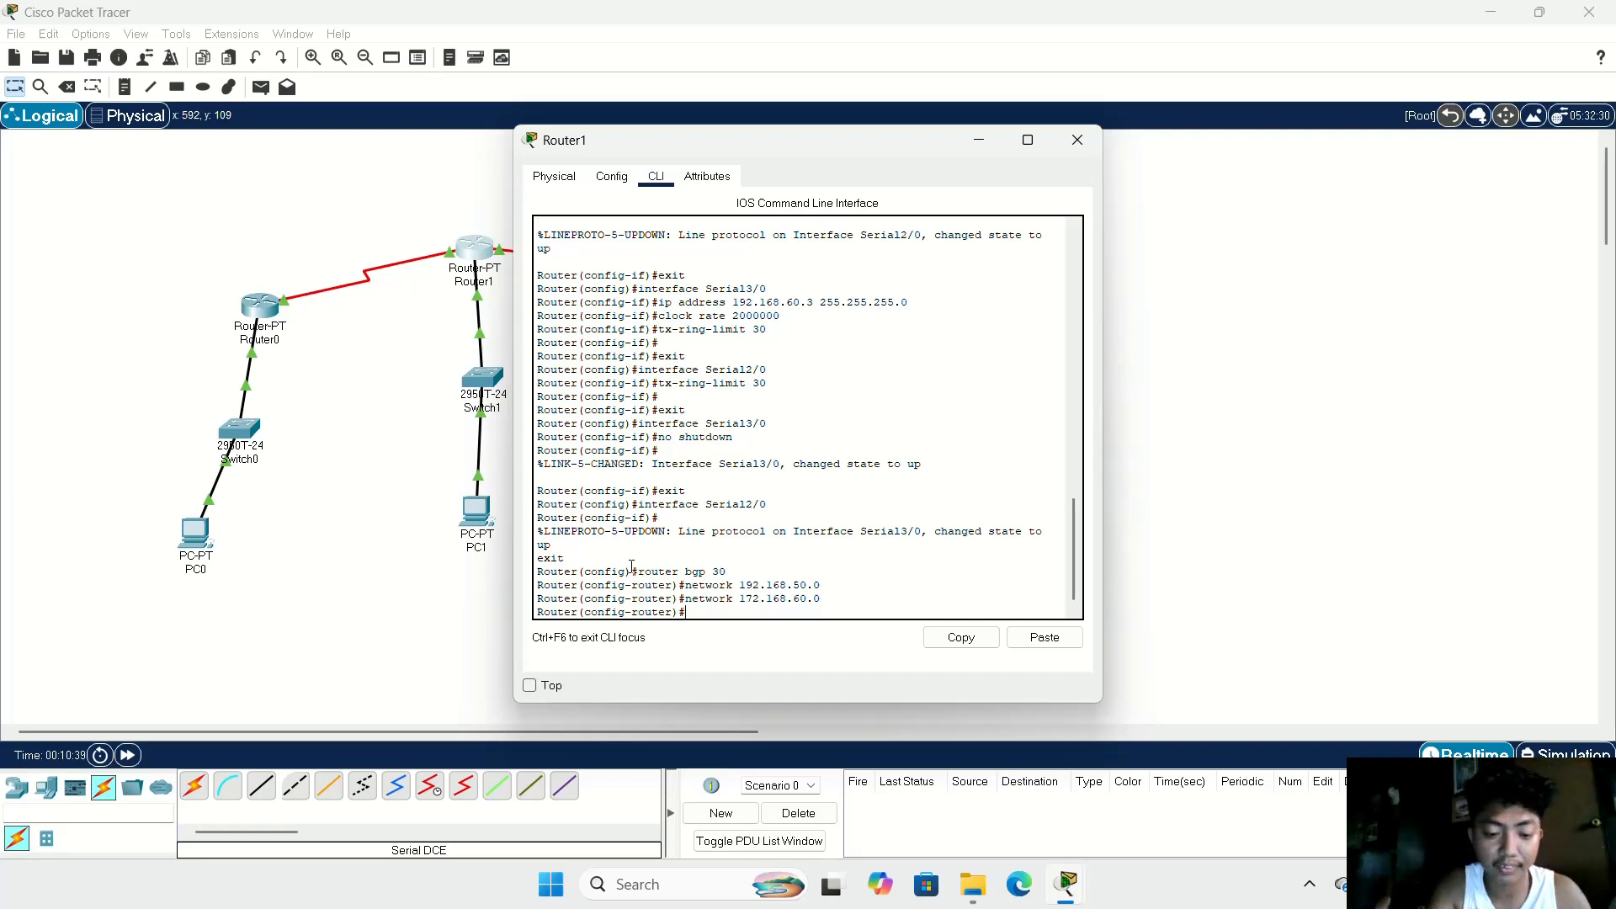
Step: Try to define 192.168.50.2 as a BGP neighbor of Router1 with remote autonomous system number 20
{"action": "type", "text": "neighbor"}
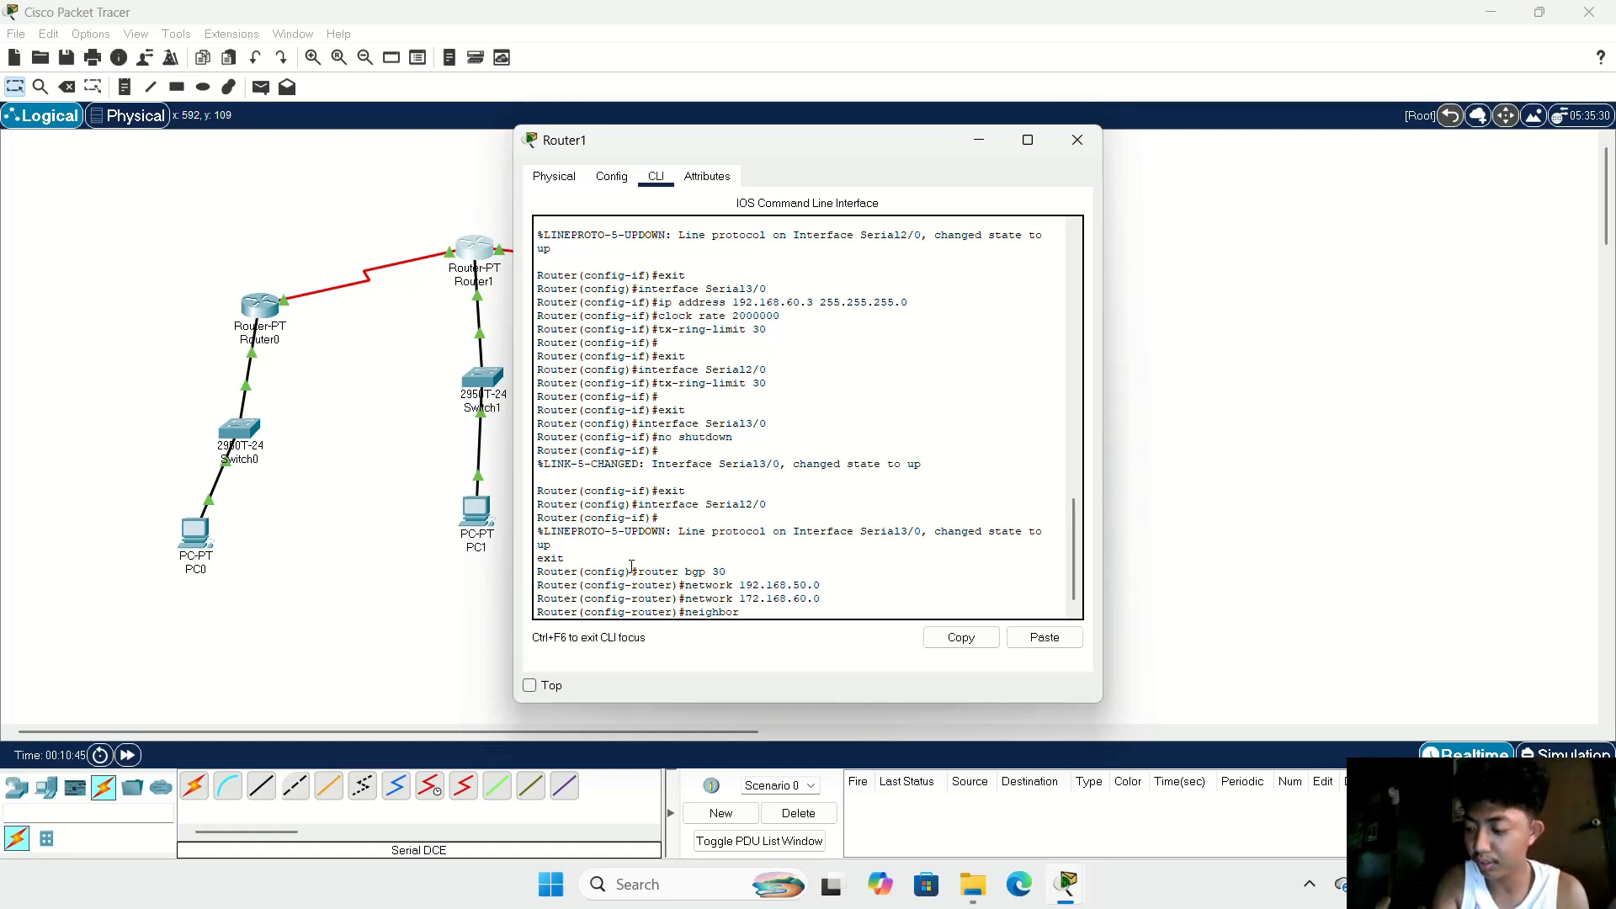
{"action": "type", "text": "192.168"}
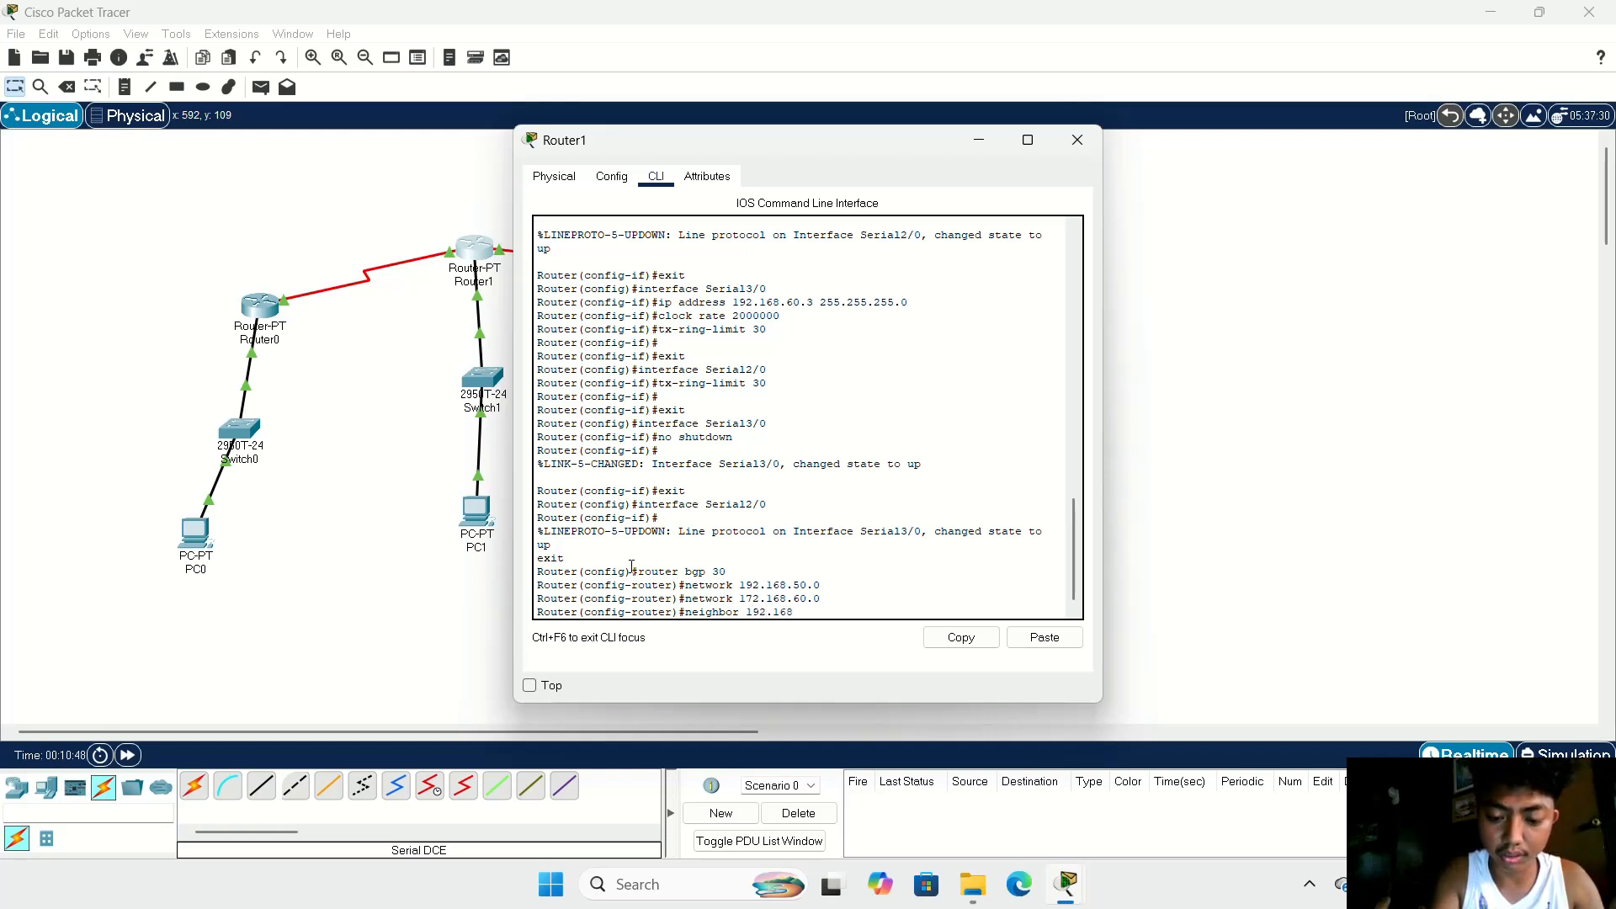
{"action": "type", "text": ".60"}
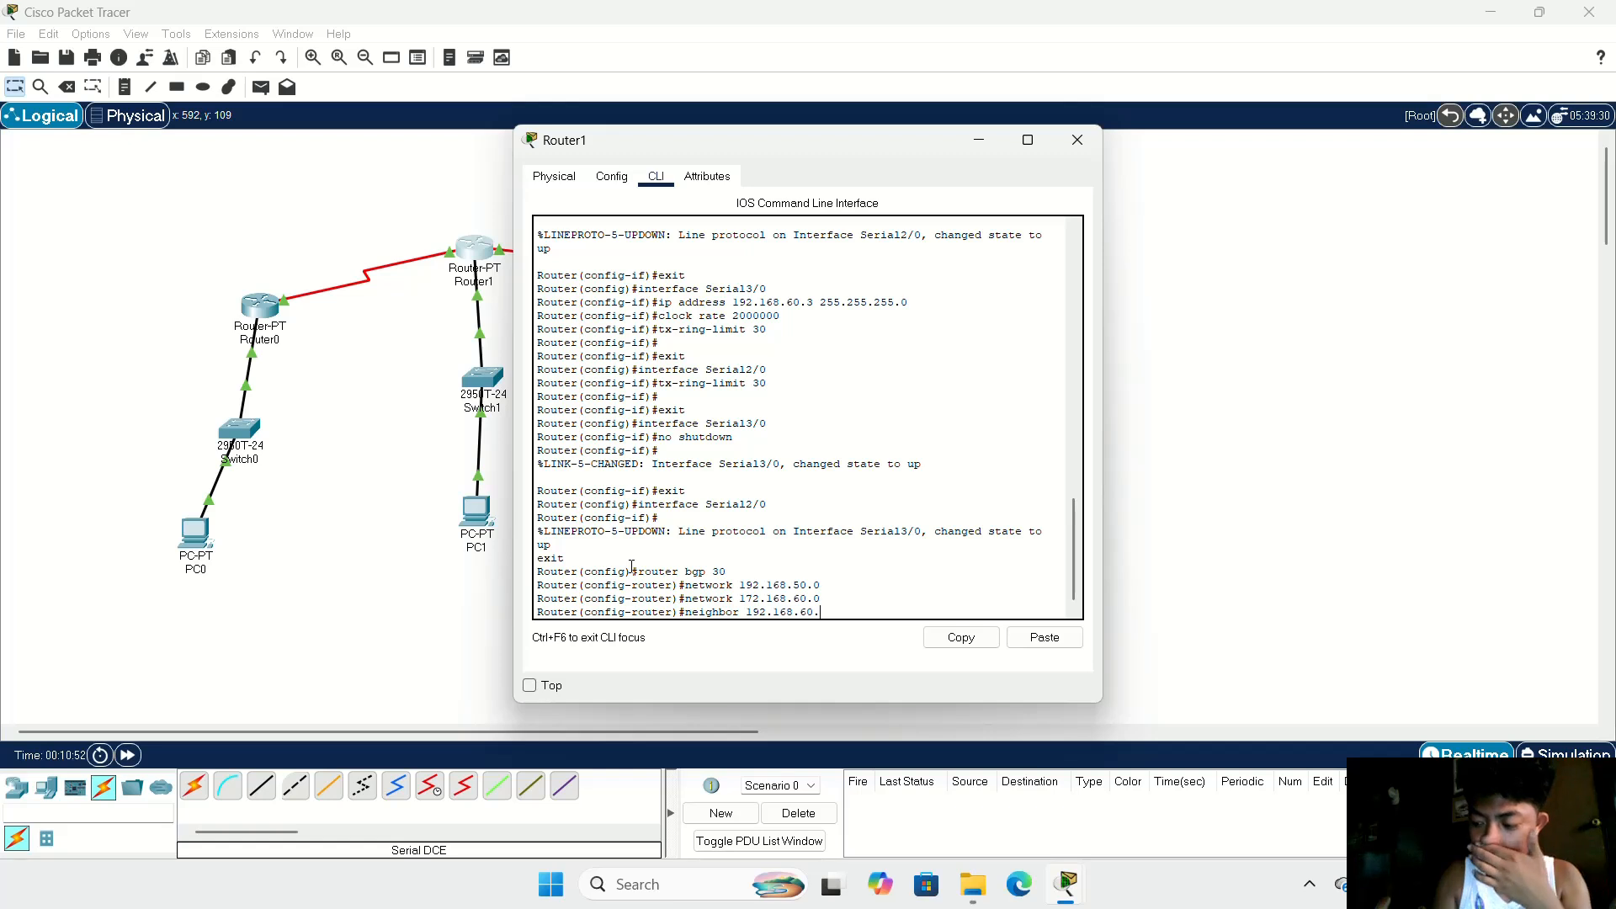
{"action": "type", "text": "."}
{"action": "key", "text": "BackSpace"}
{"action": "key", "text": "BackSpace"}
{"action": "key", "text": "BackSpace"}
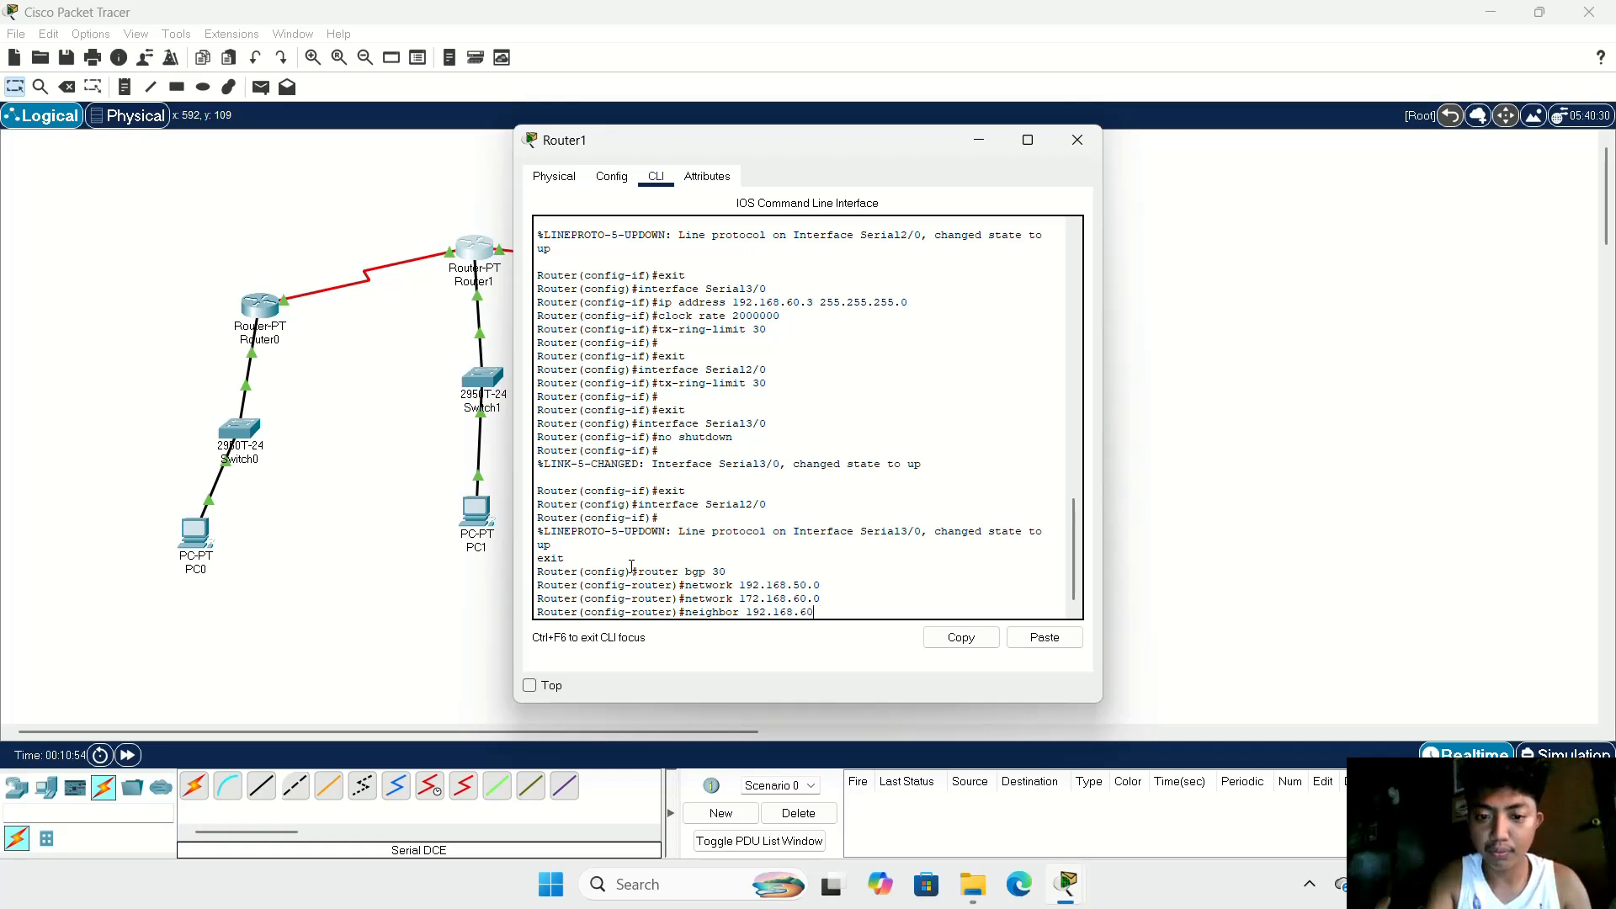
{"action": "type", "text": "50"}
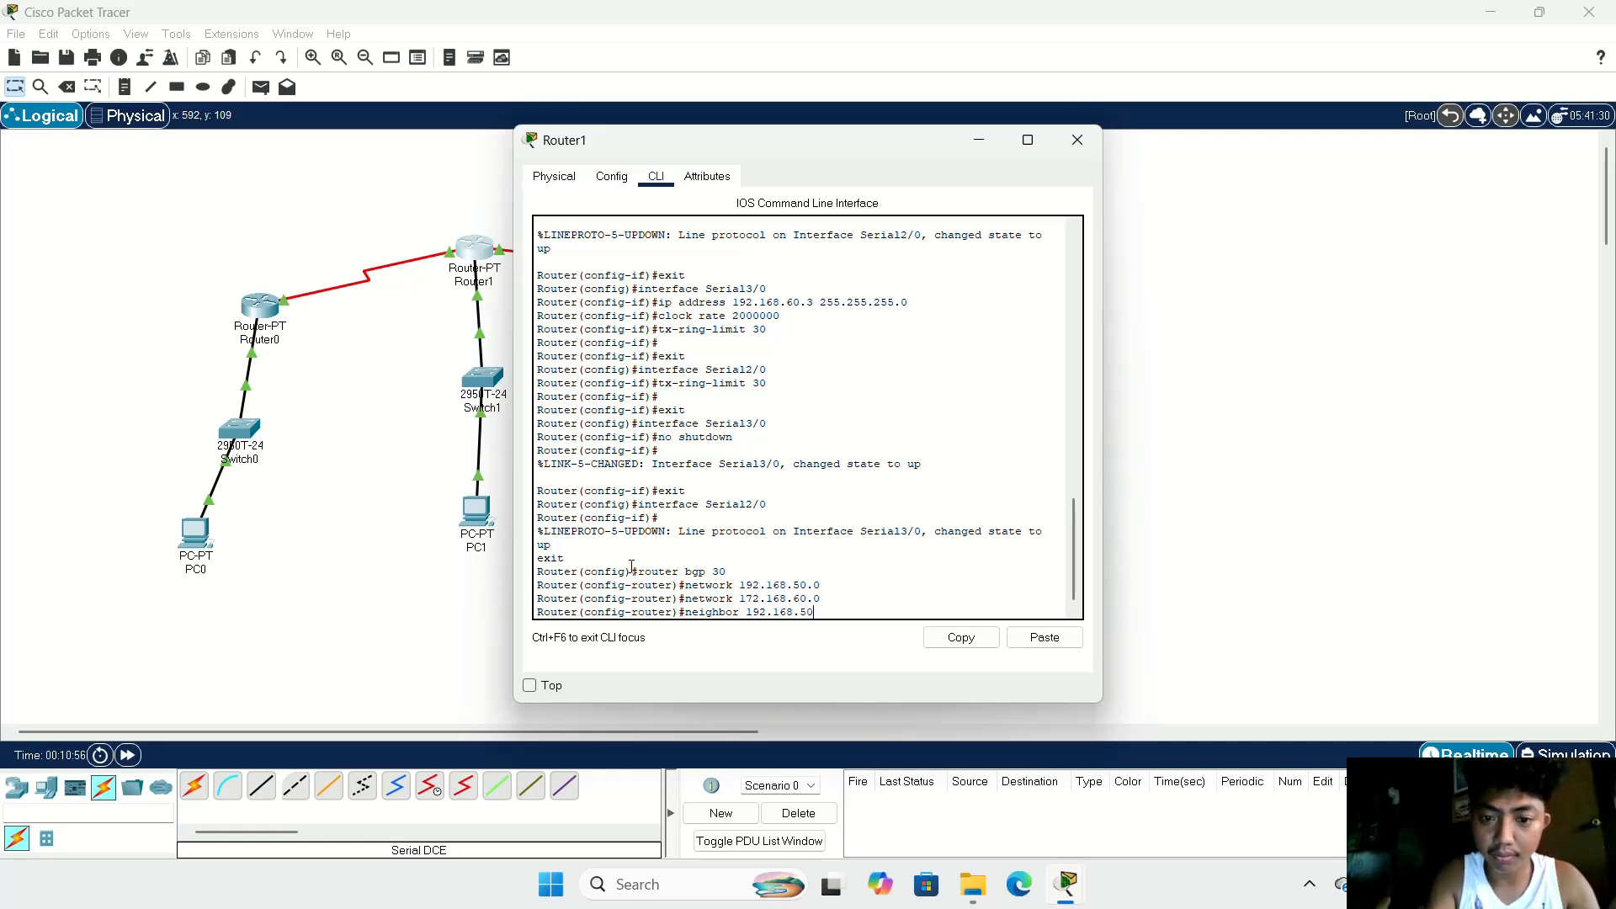
{"action": "type", "text": ".2"}
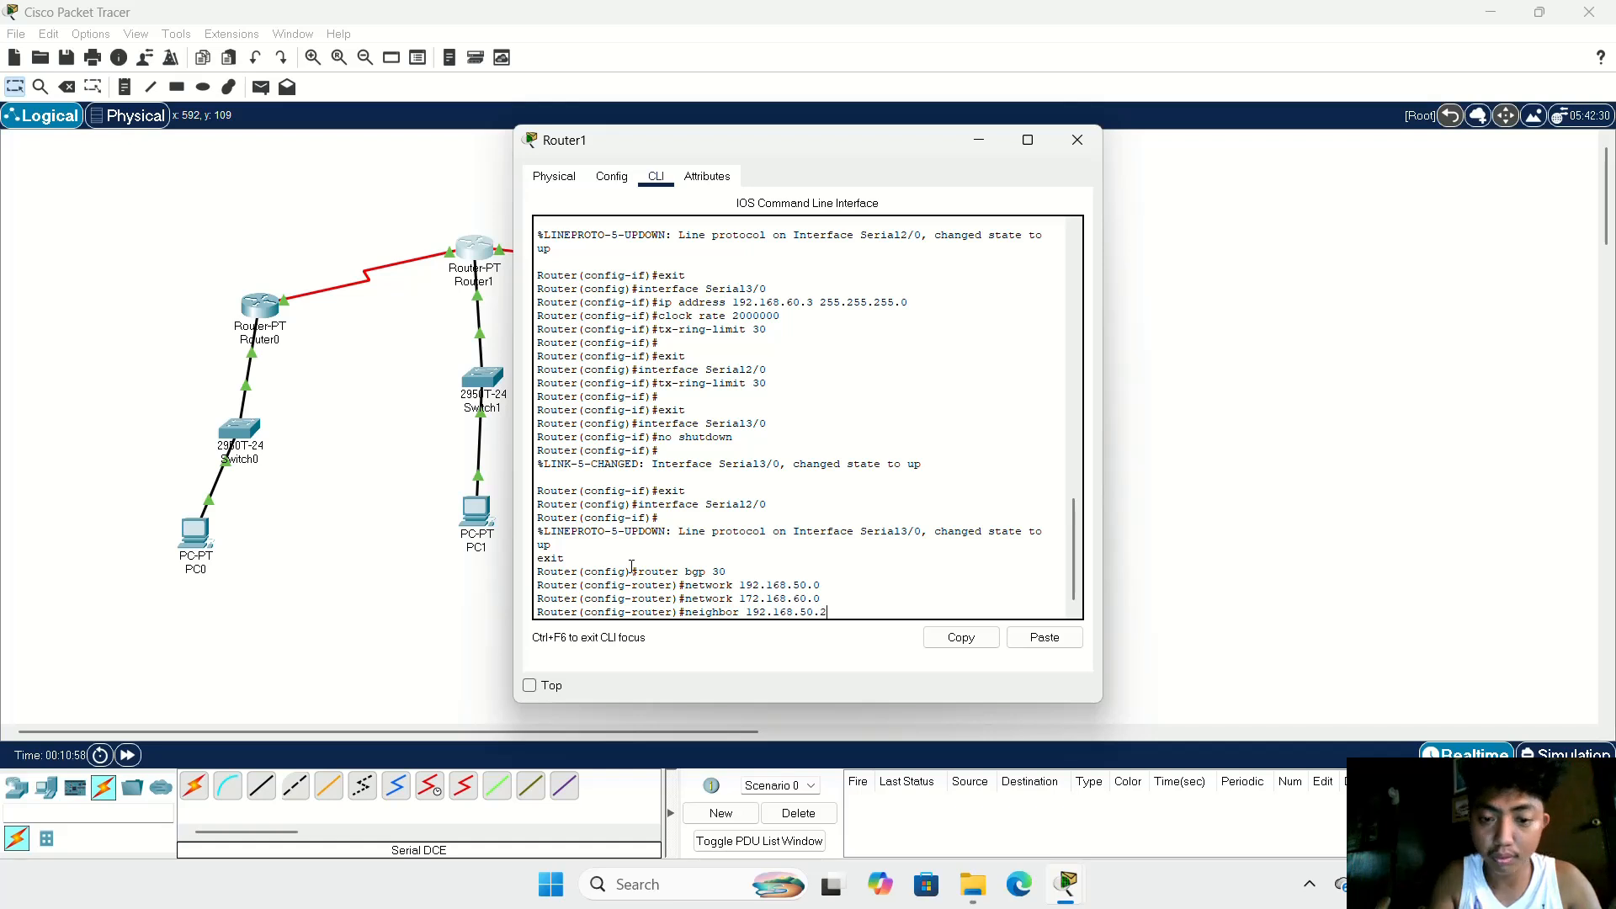
{"action": "type", "text": " re"}
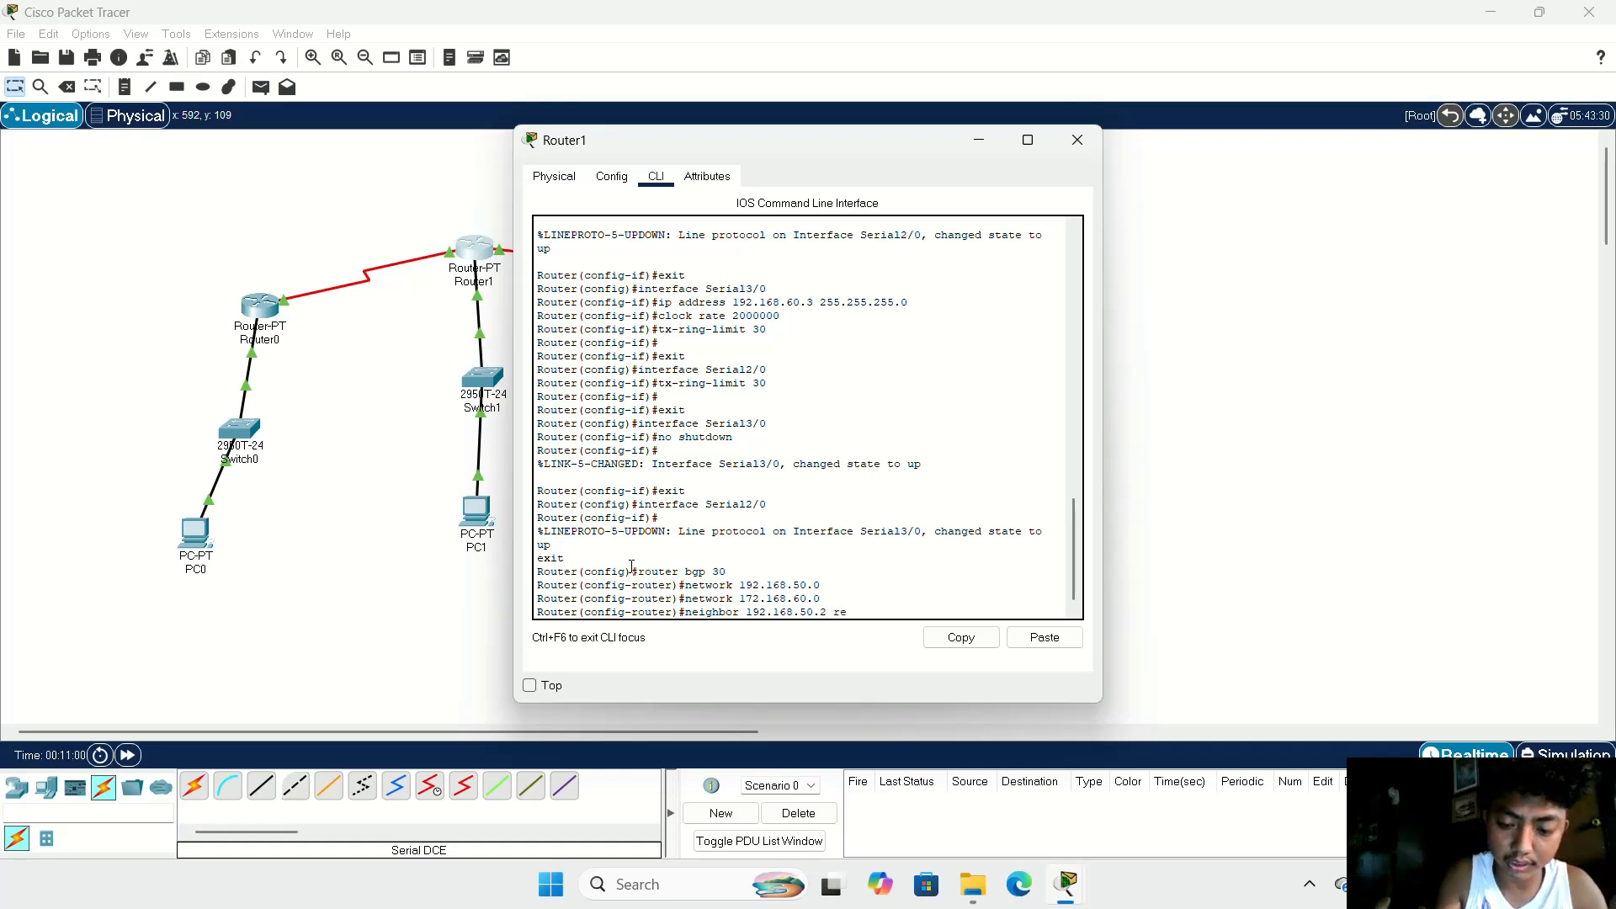
{"action": "type", "text": "mote"}
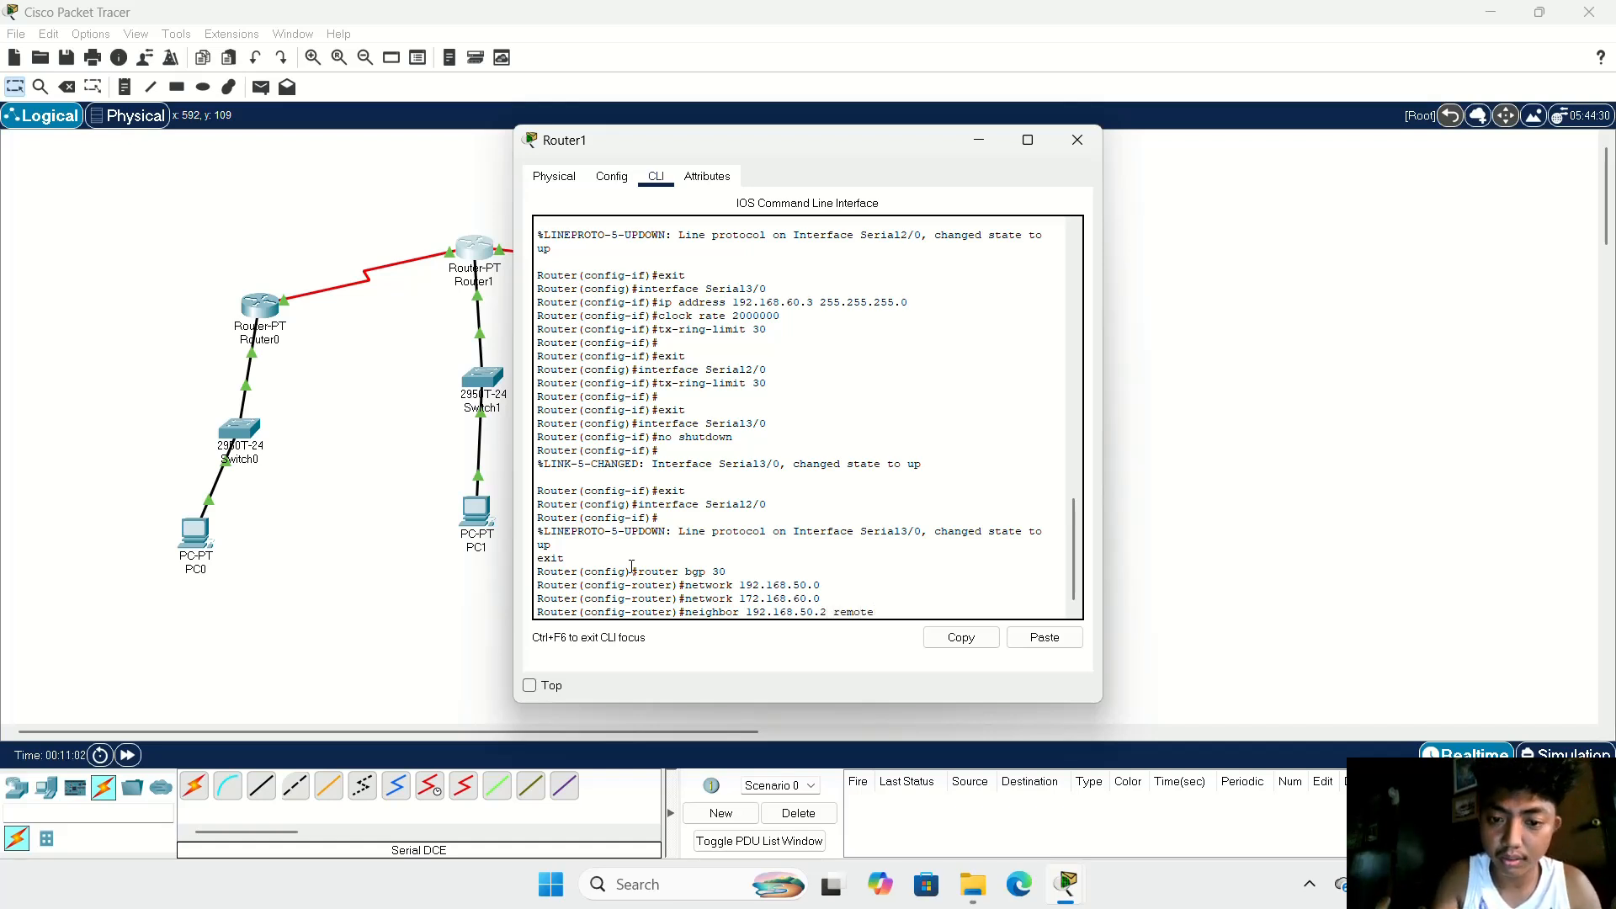
{"action": "type", "text": "=as"}
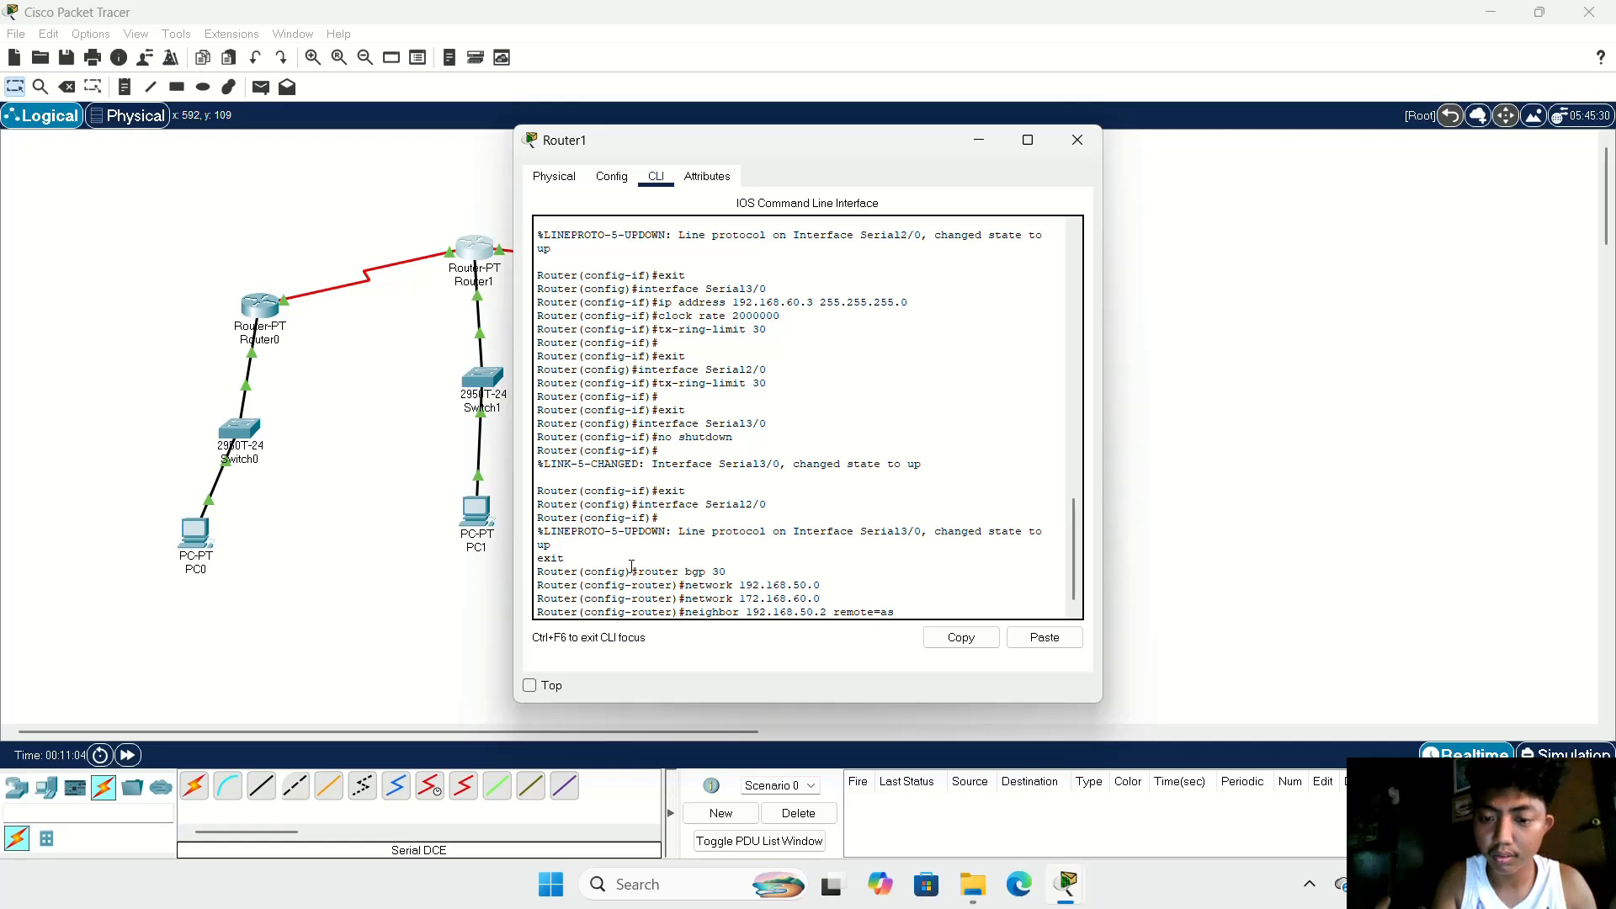
{"action": "key", "text": "BackSpace"}
{"action": "key", "text": "BackSpace"}
{"action": "key", "text": "BackSpace"}
{"action": "type", "text": "-"}
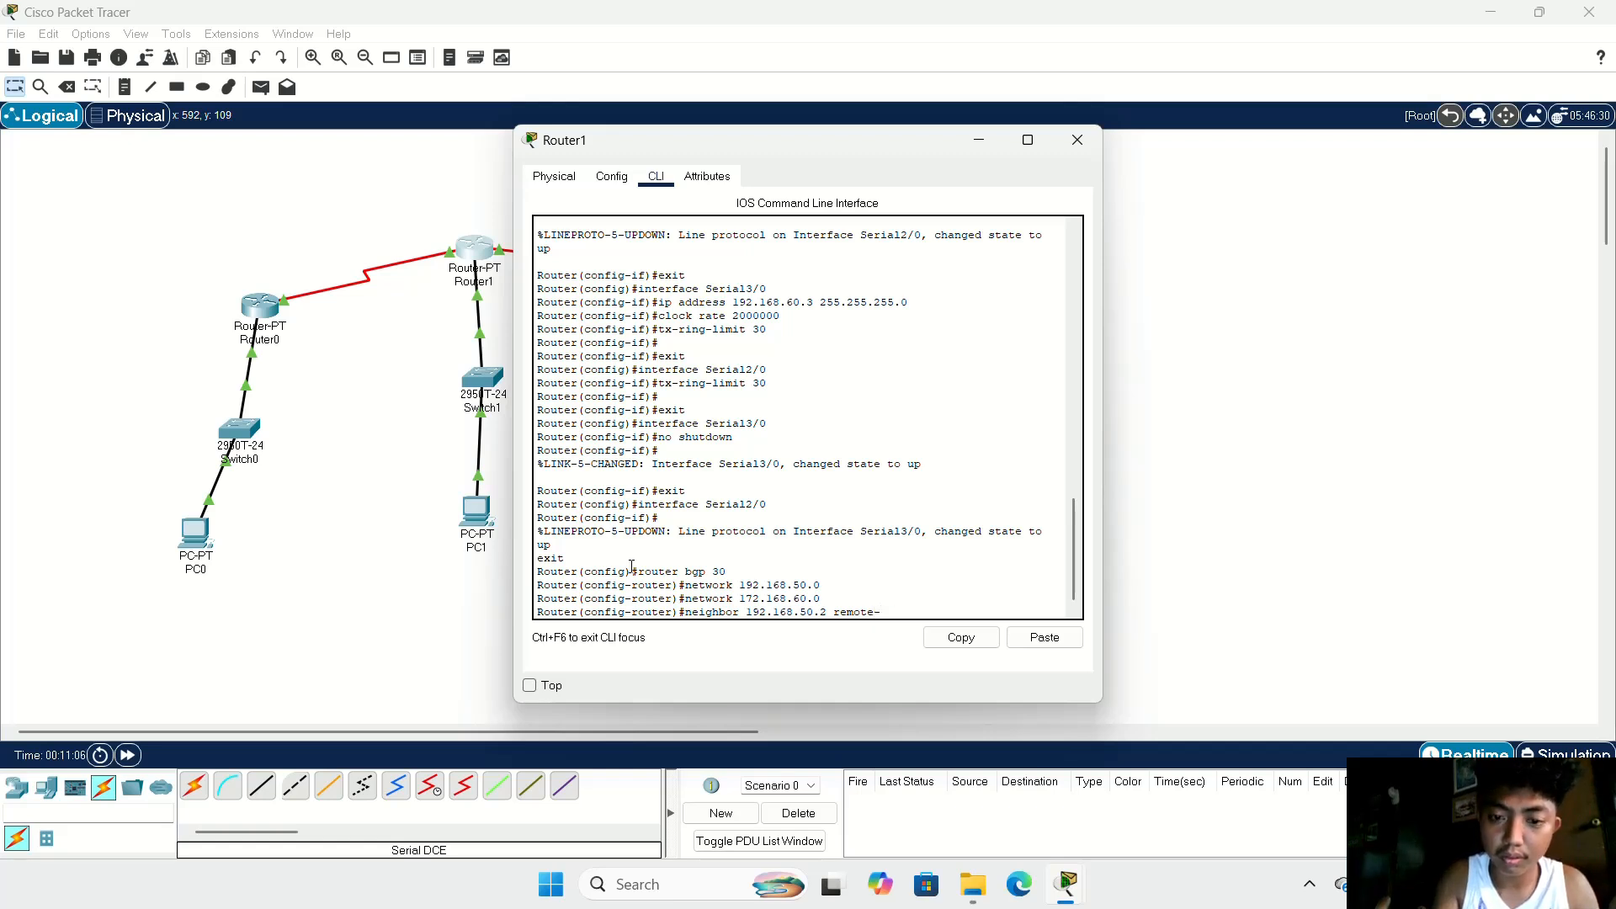
{"action": "type", "text": "as"}
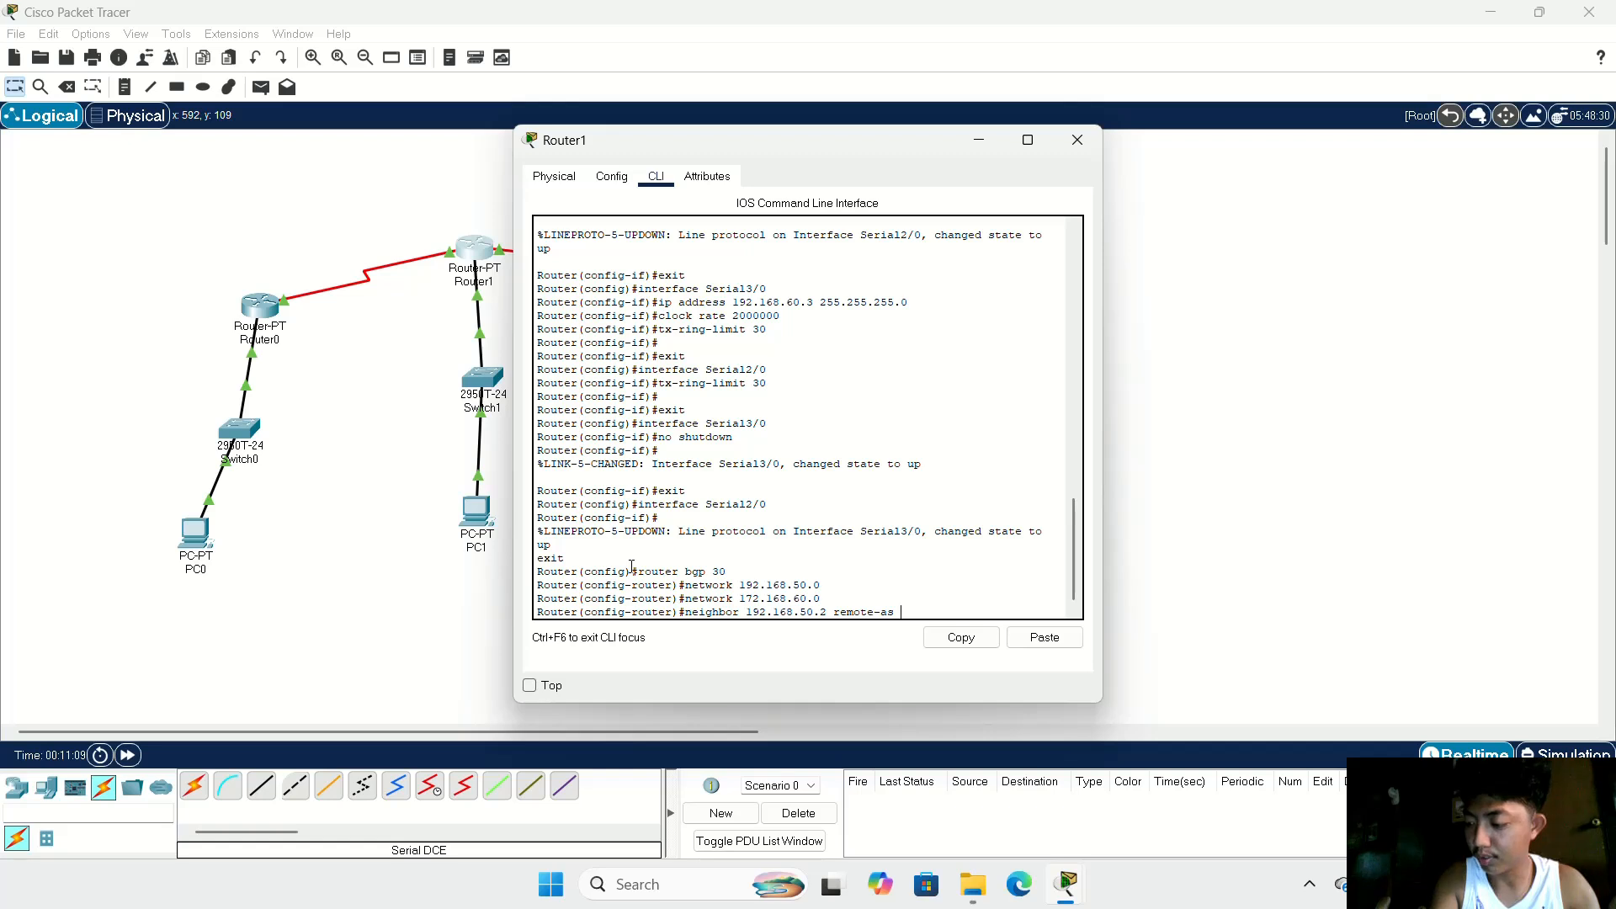
{"action": "type", "text": " 20"}
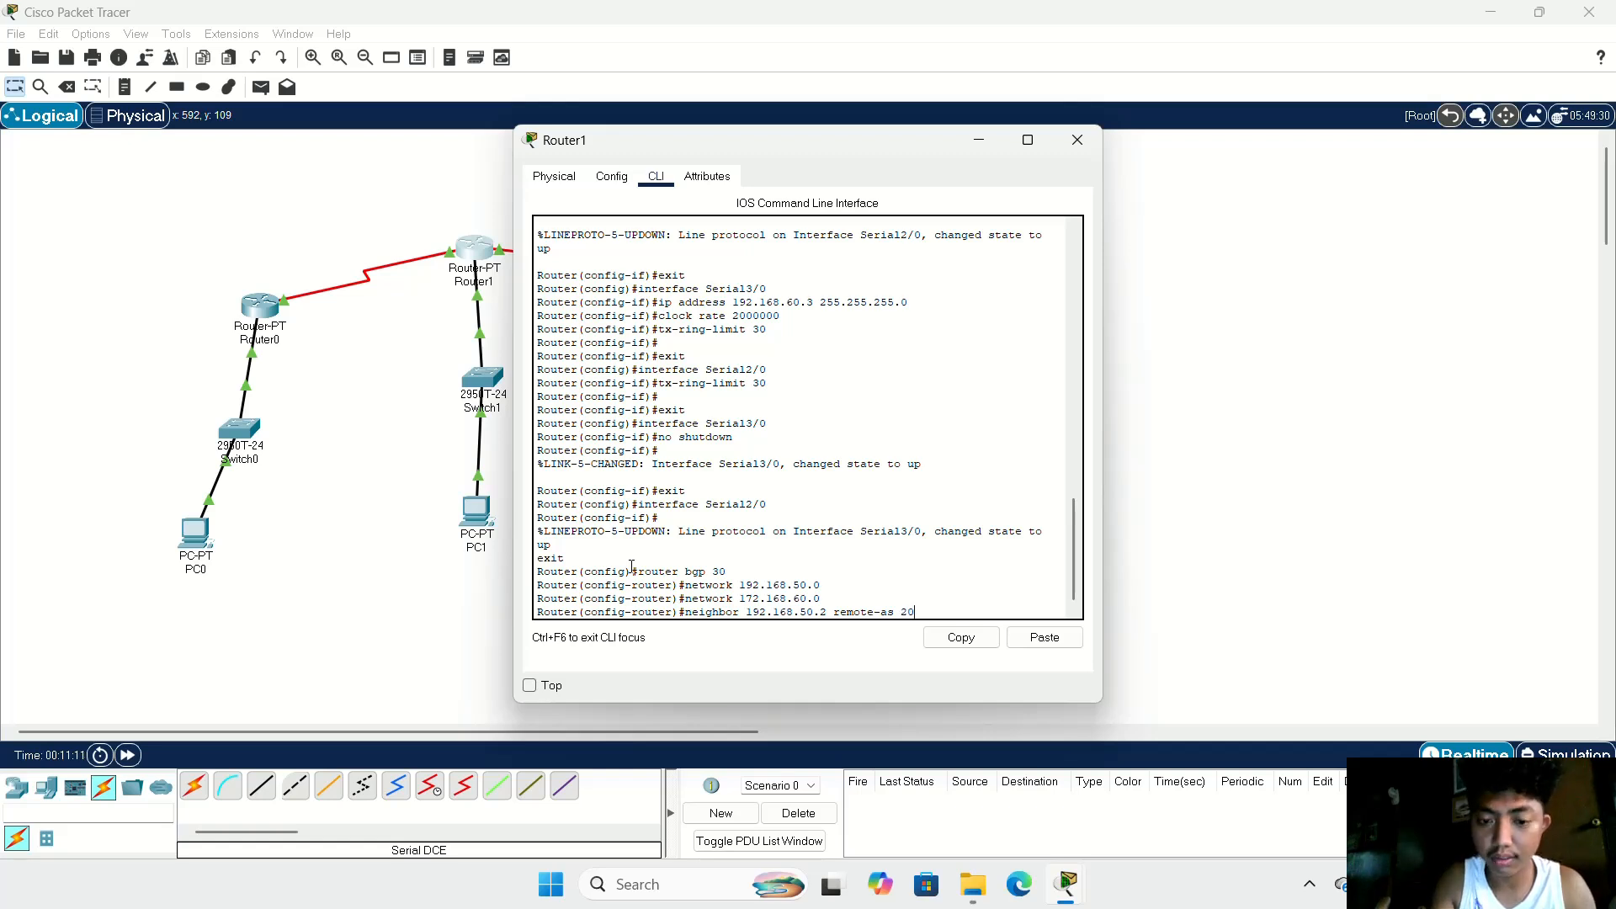
{"action": "key", "text": "Return"}
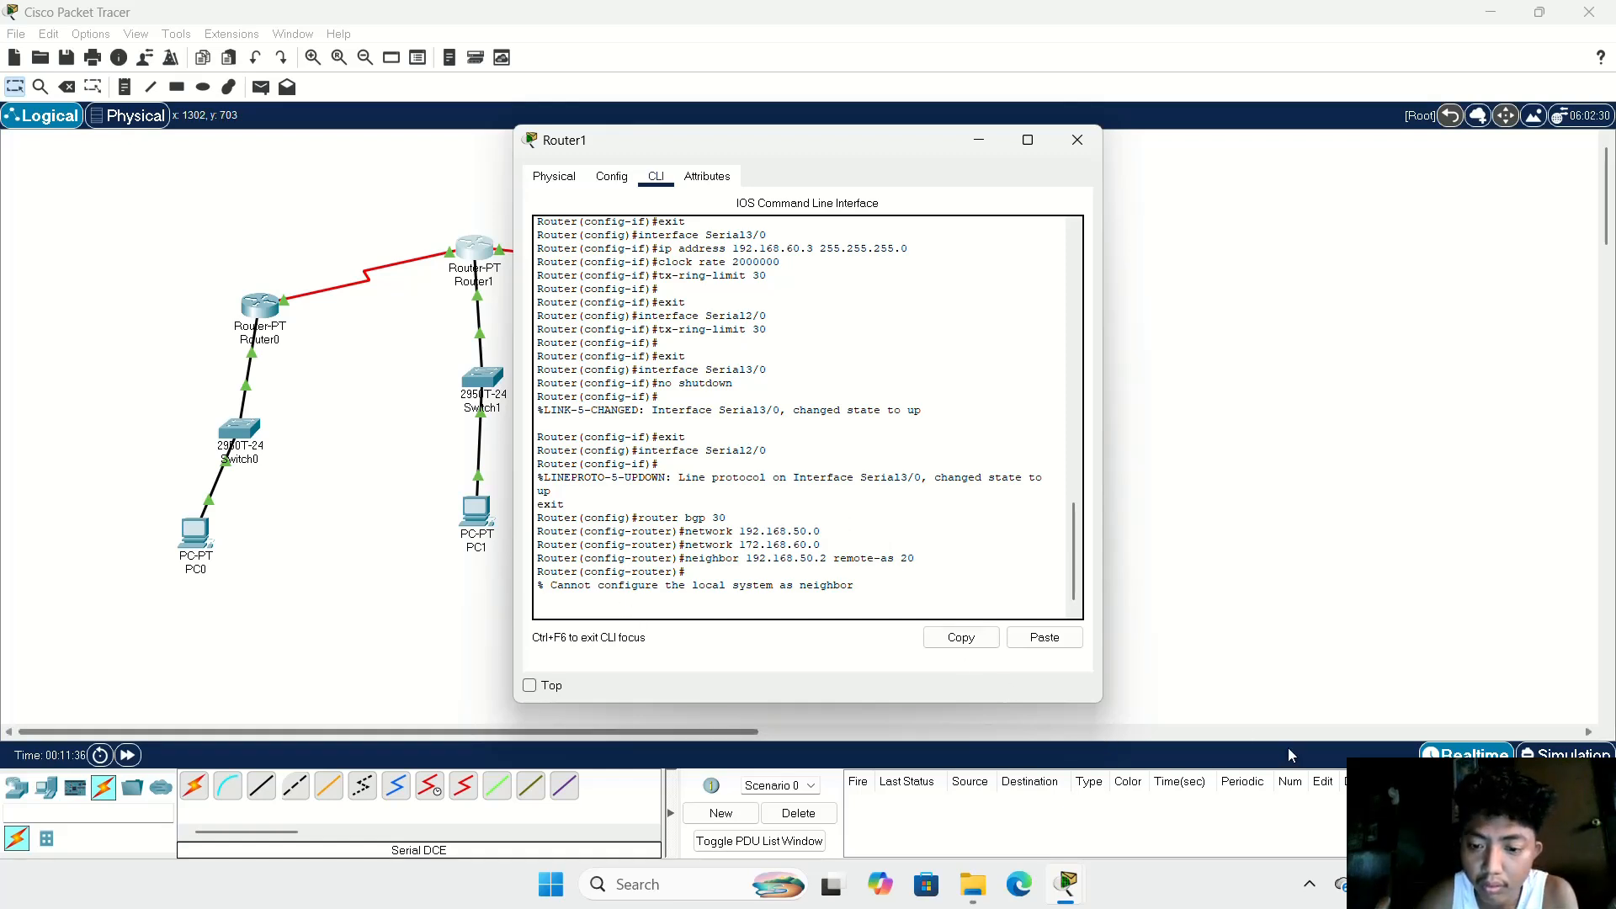
{"action": "left_click", "coordinate": [1312, 889]}
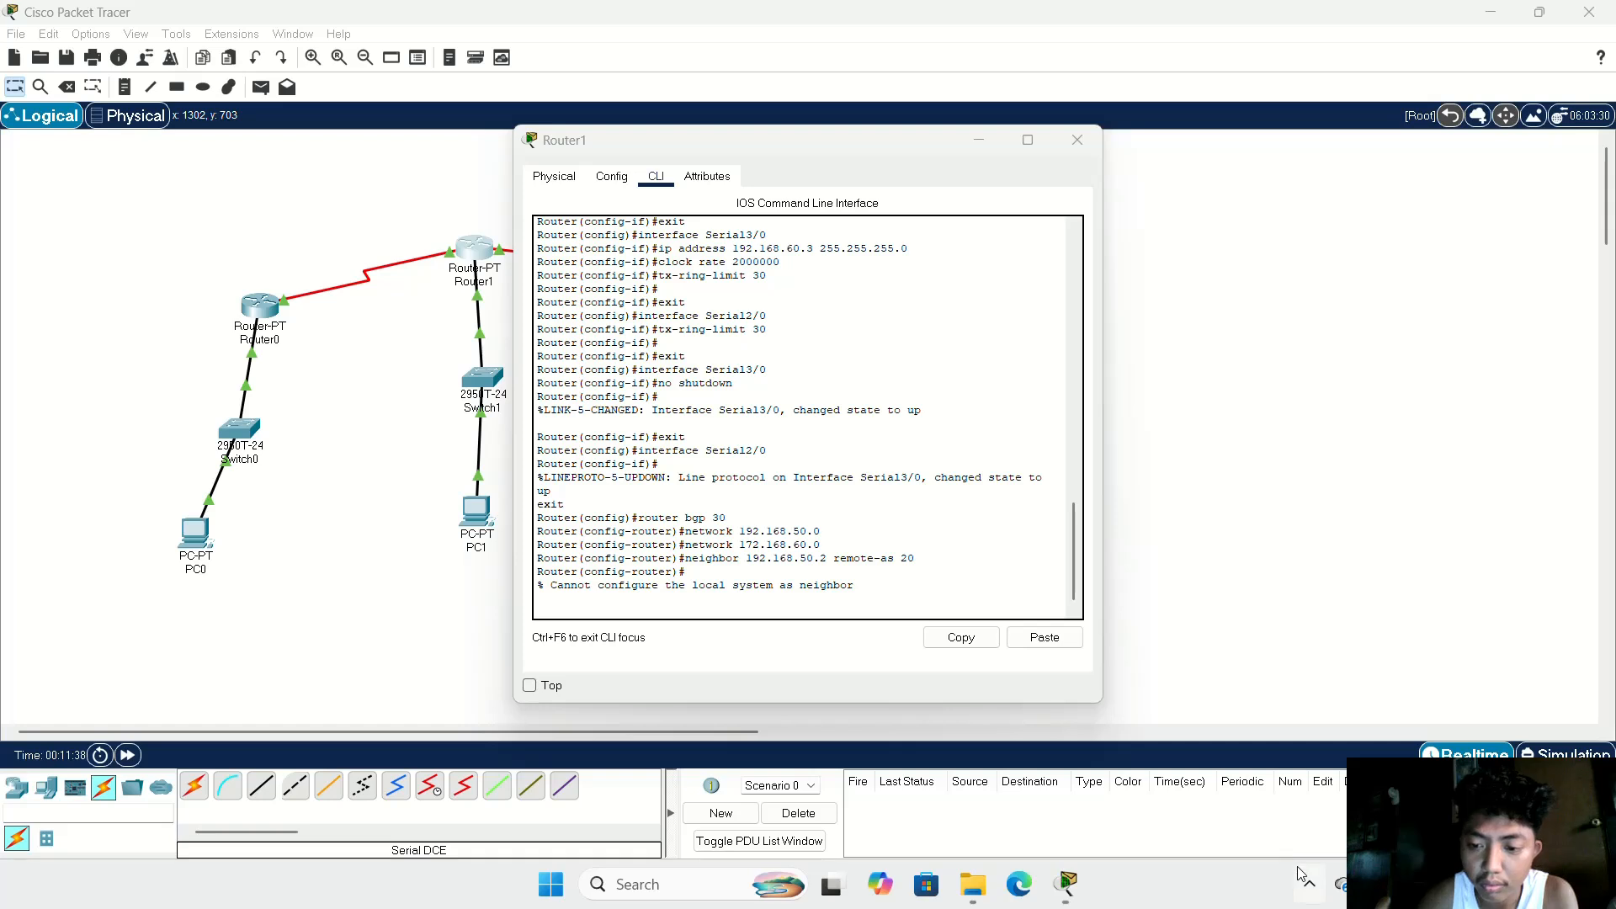
{"action": "left_click", "coordinate": [1309, 884]}
{"action": "left_click", "coordinate": [1230, 824]}
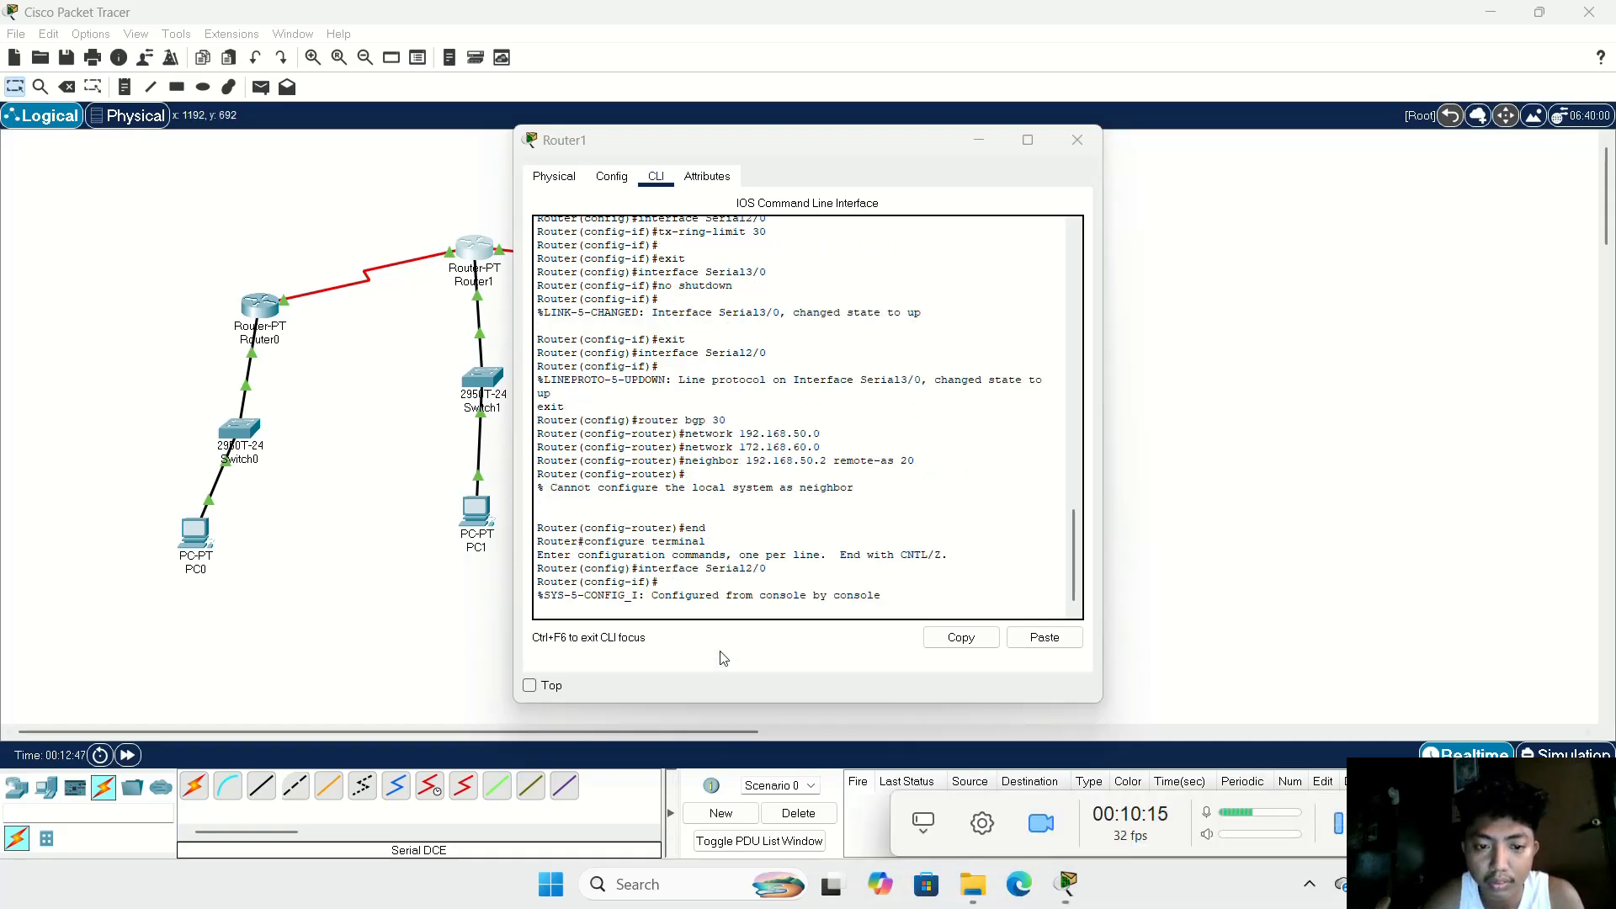
Step: On Router1's command line, leave the Serial2/0 interface configuration and re-enter the BGP process with autonomous system number 30
{"action": "left_click", "coordinate": [691, 612]}
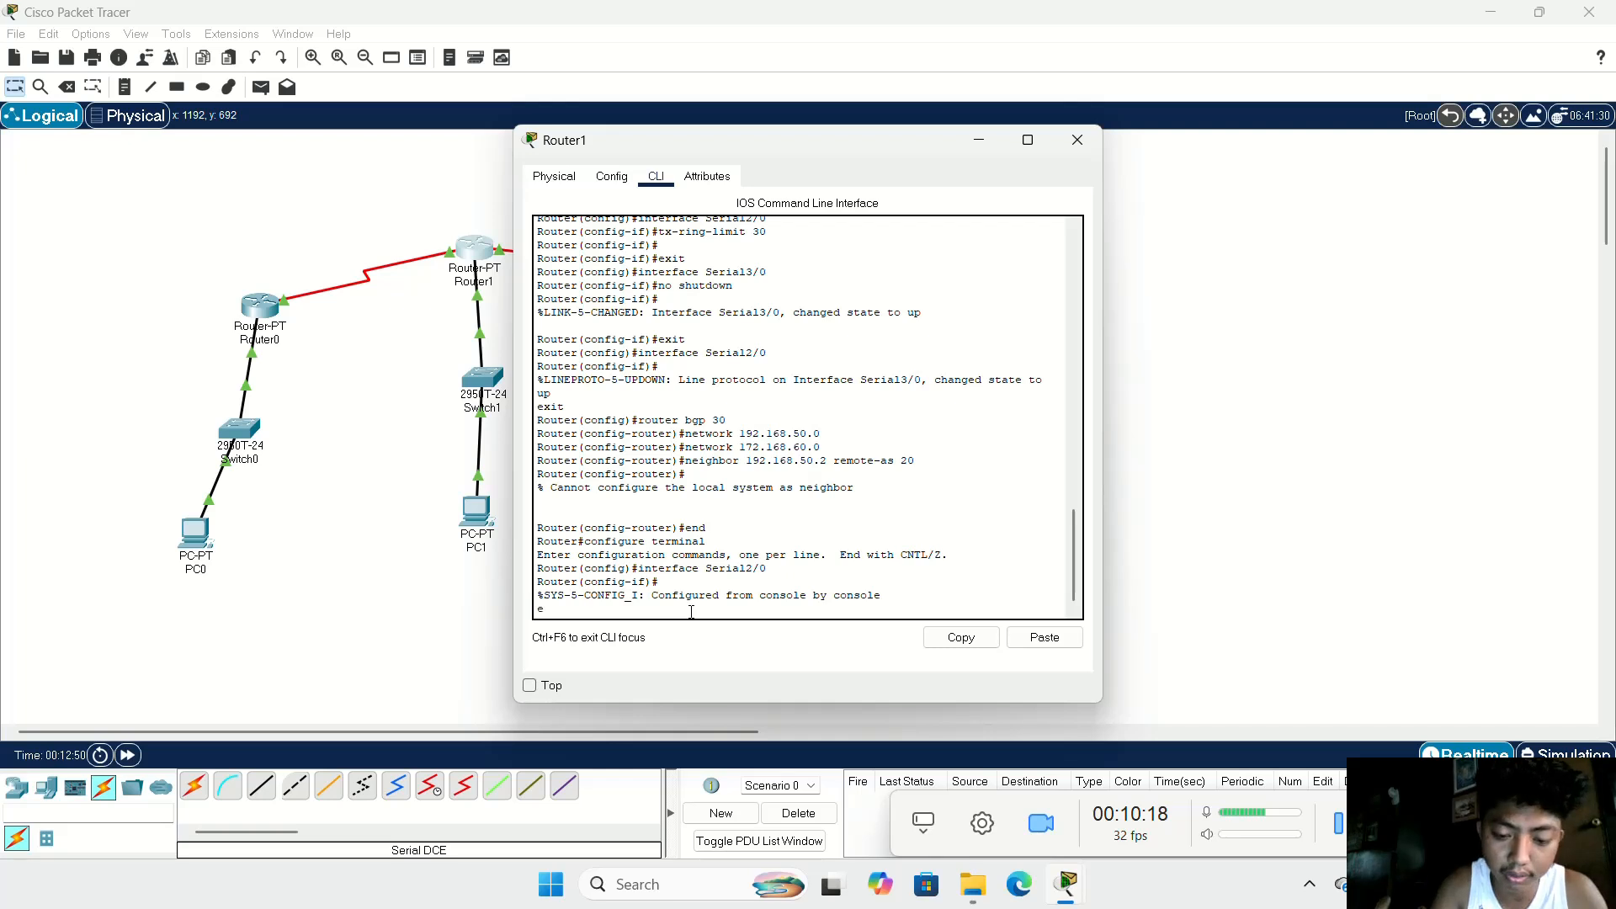
{"action": "type", "text": "exit"}
{"action": "key", "text": "Return"}
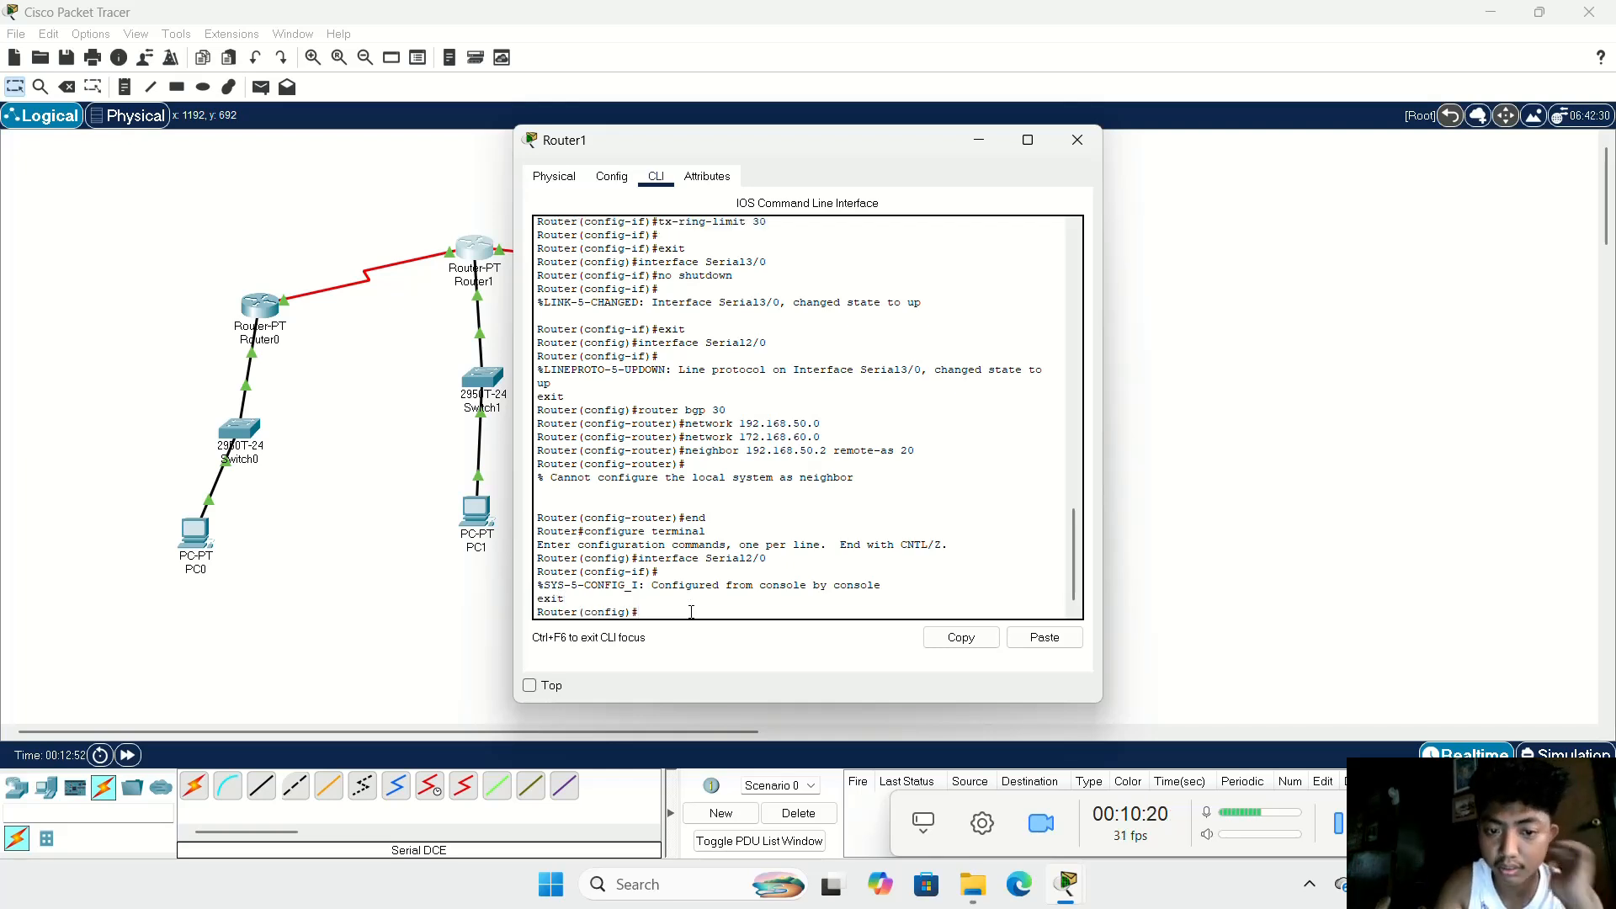
{"action": "type", "text": "router"}
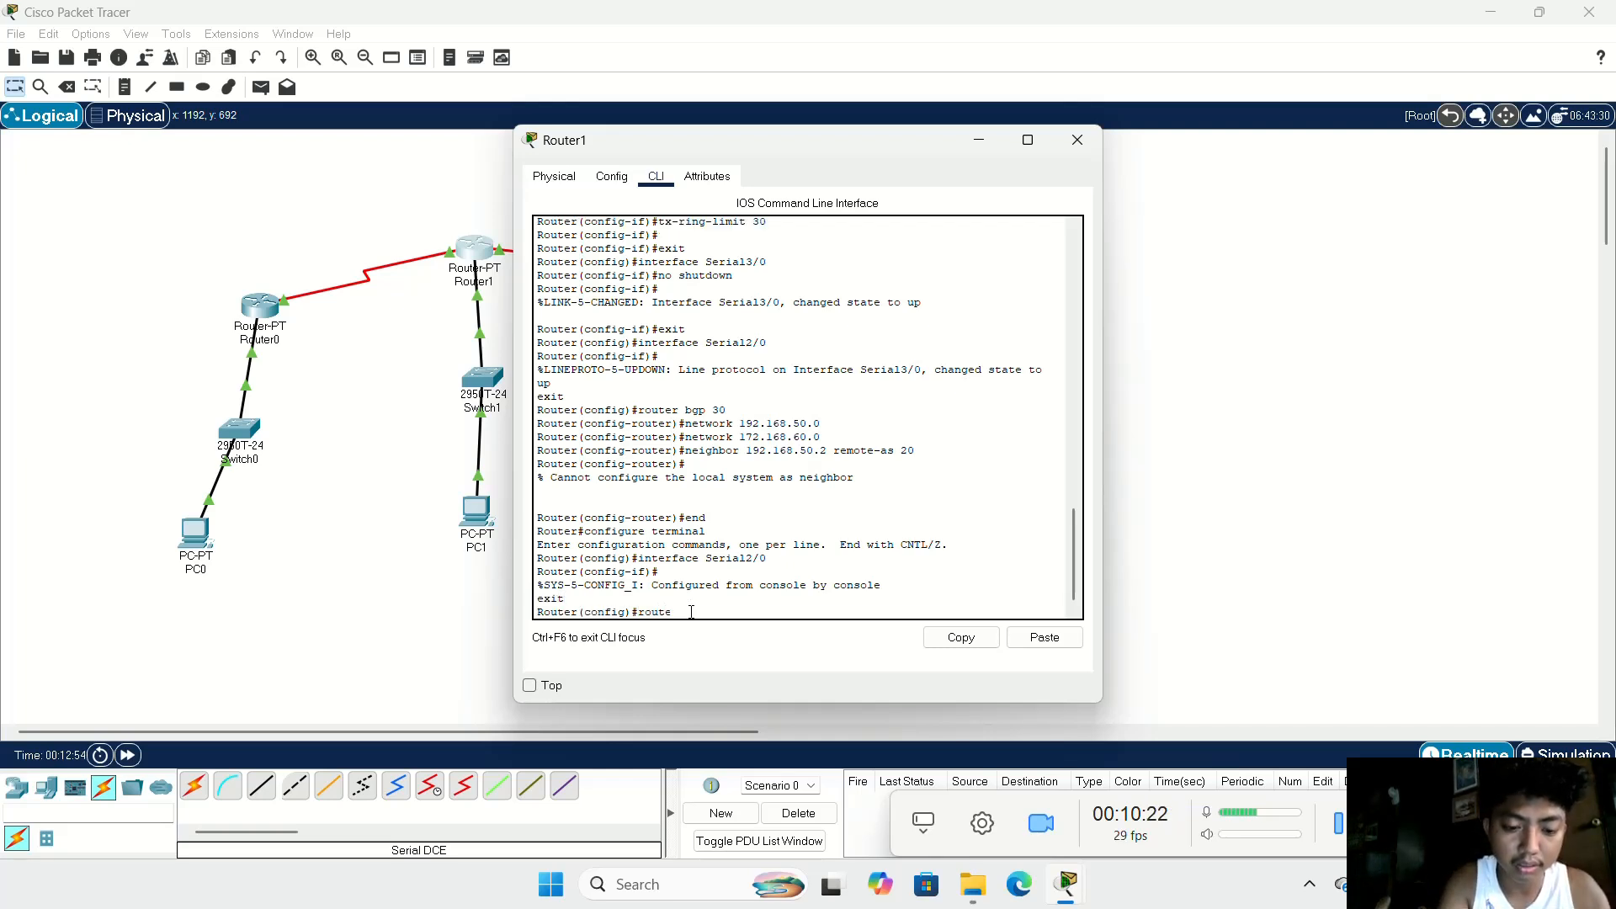
{"action": "type", "text": " bgp"}
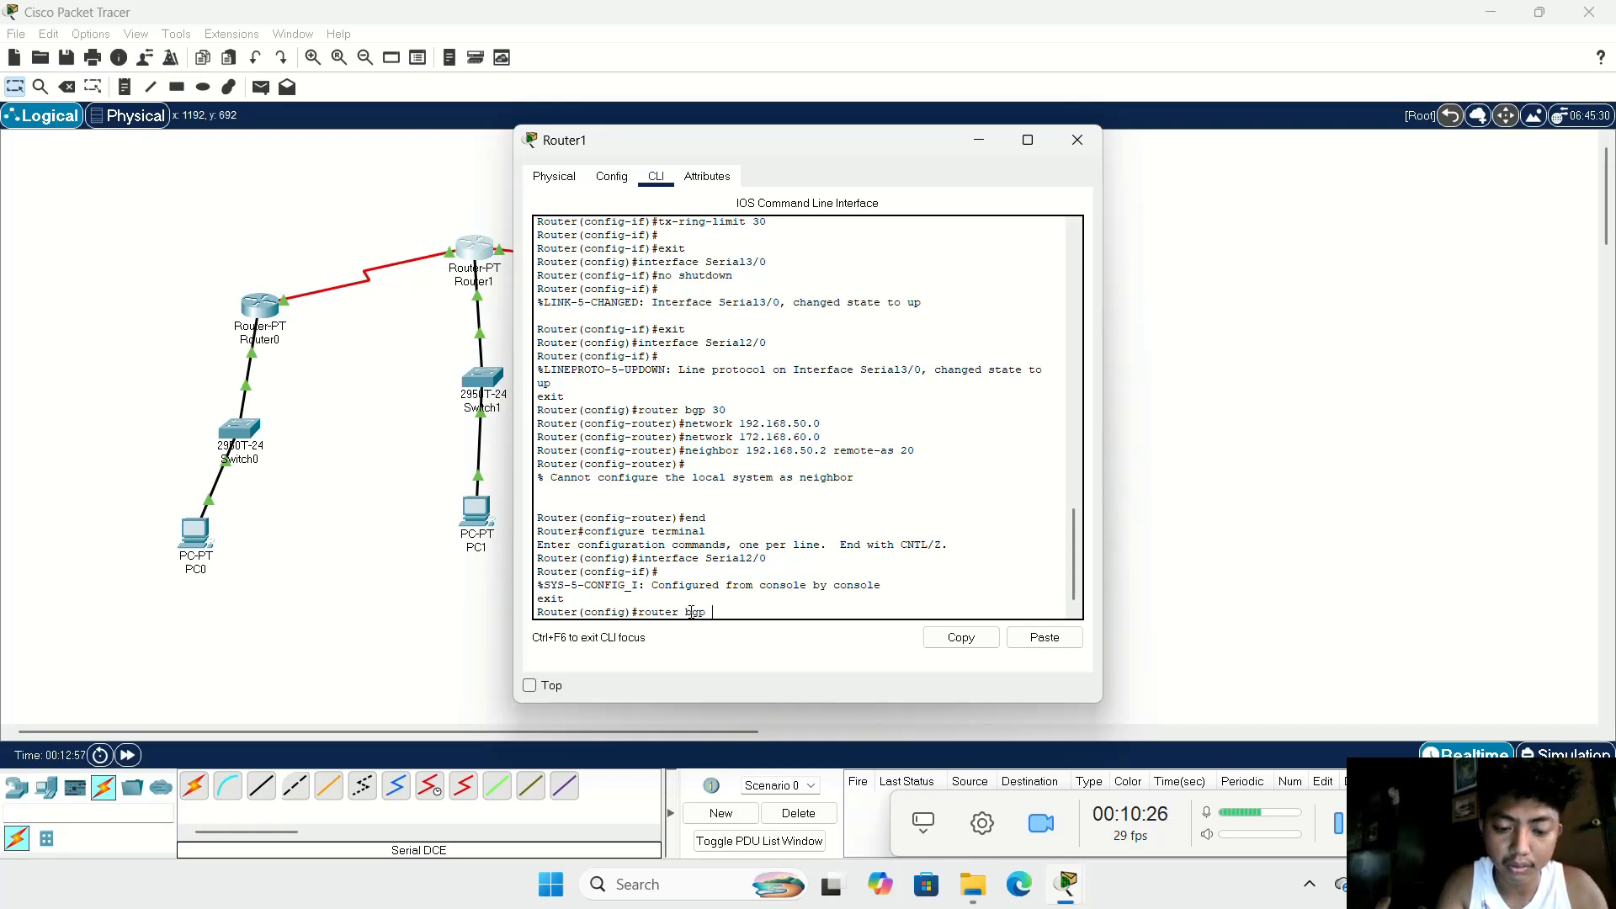
{"action": "type", "text": " 30"}
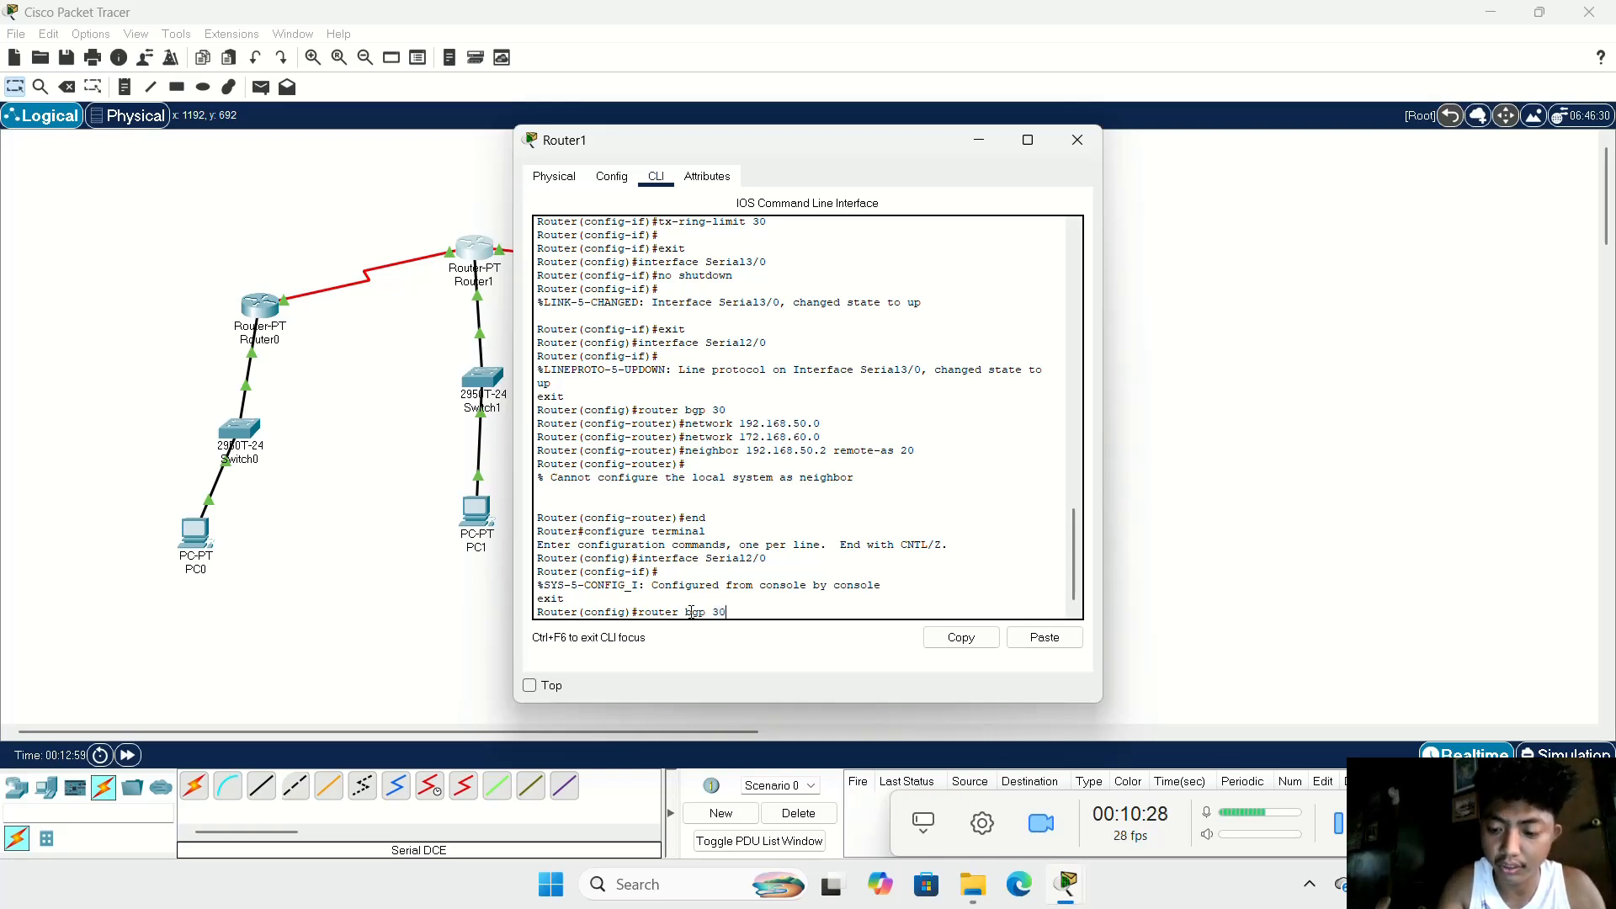
{"action": "key", "text": "Return"}
Step: Enter the advertisement of network 192.168.50.0 again in Router1's BGP 30 configuration
{"action": "type", "text": "network"}
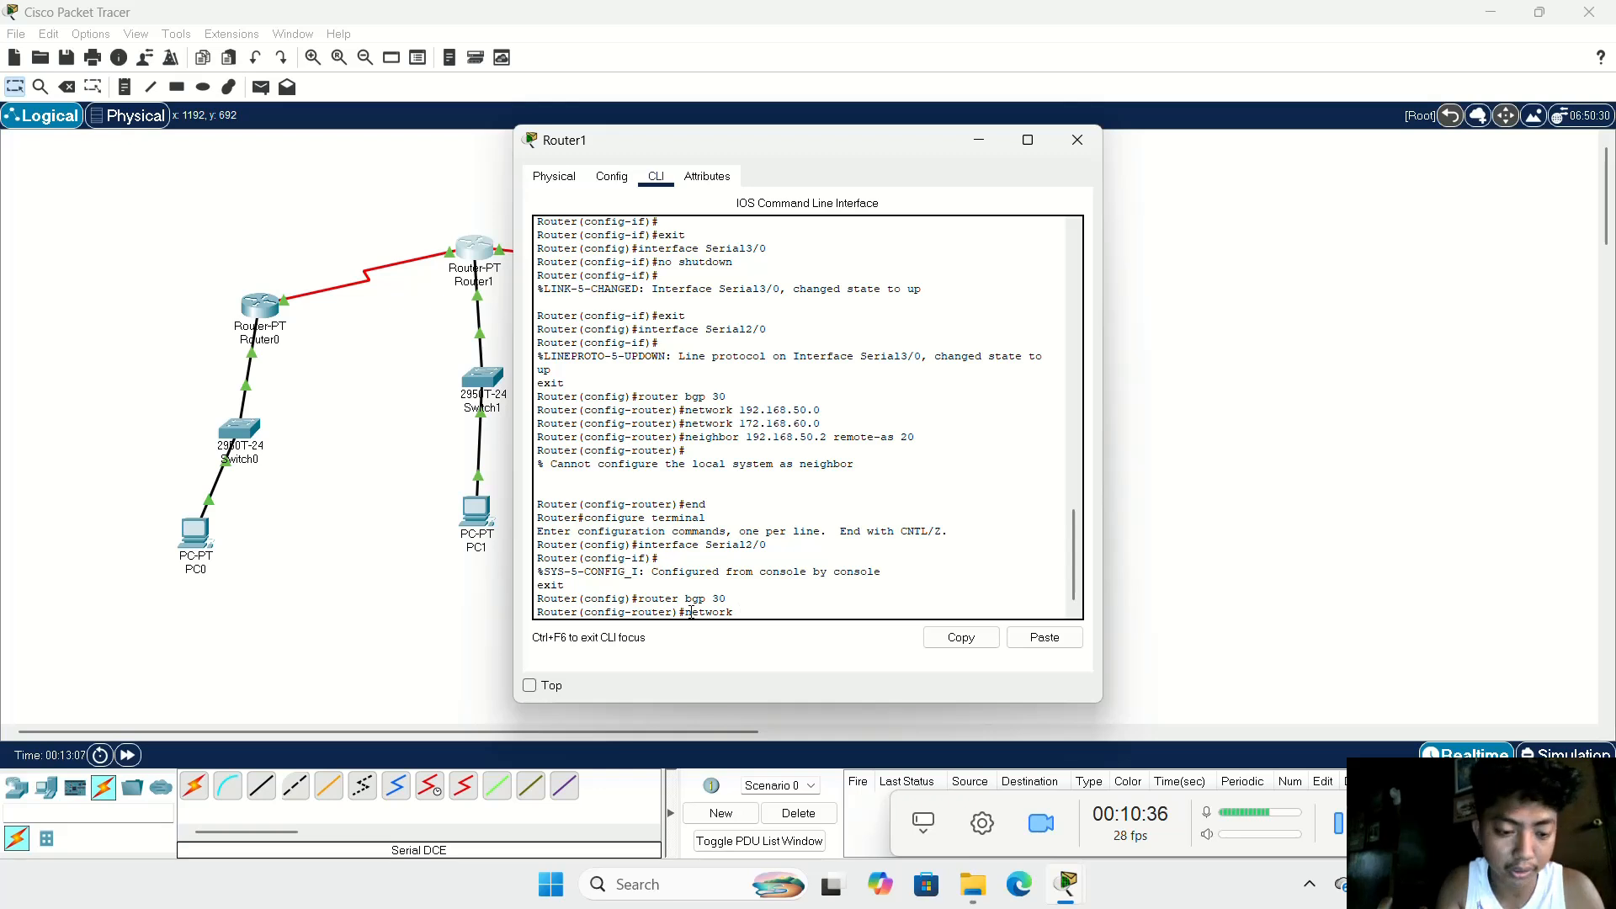
{"action": "type", "text": "192."}
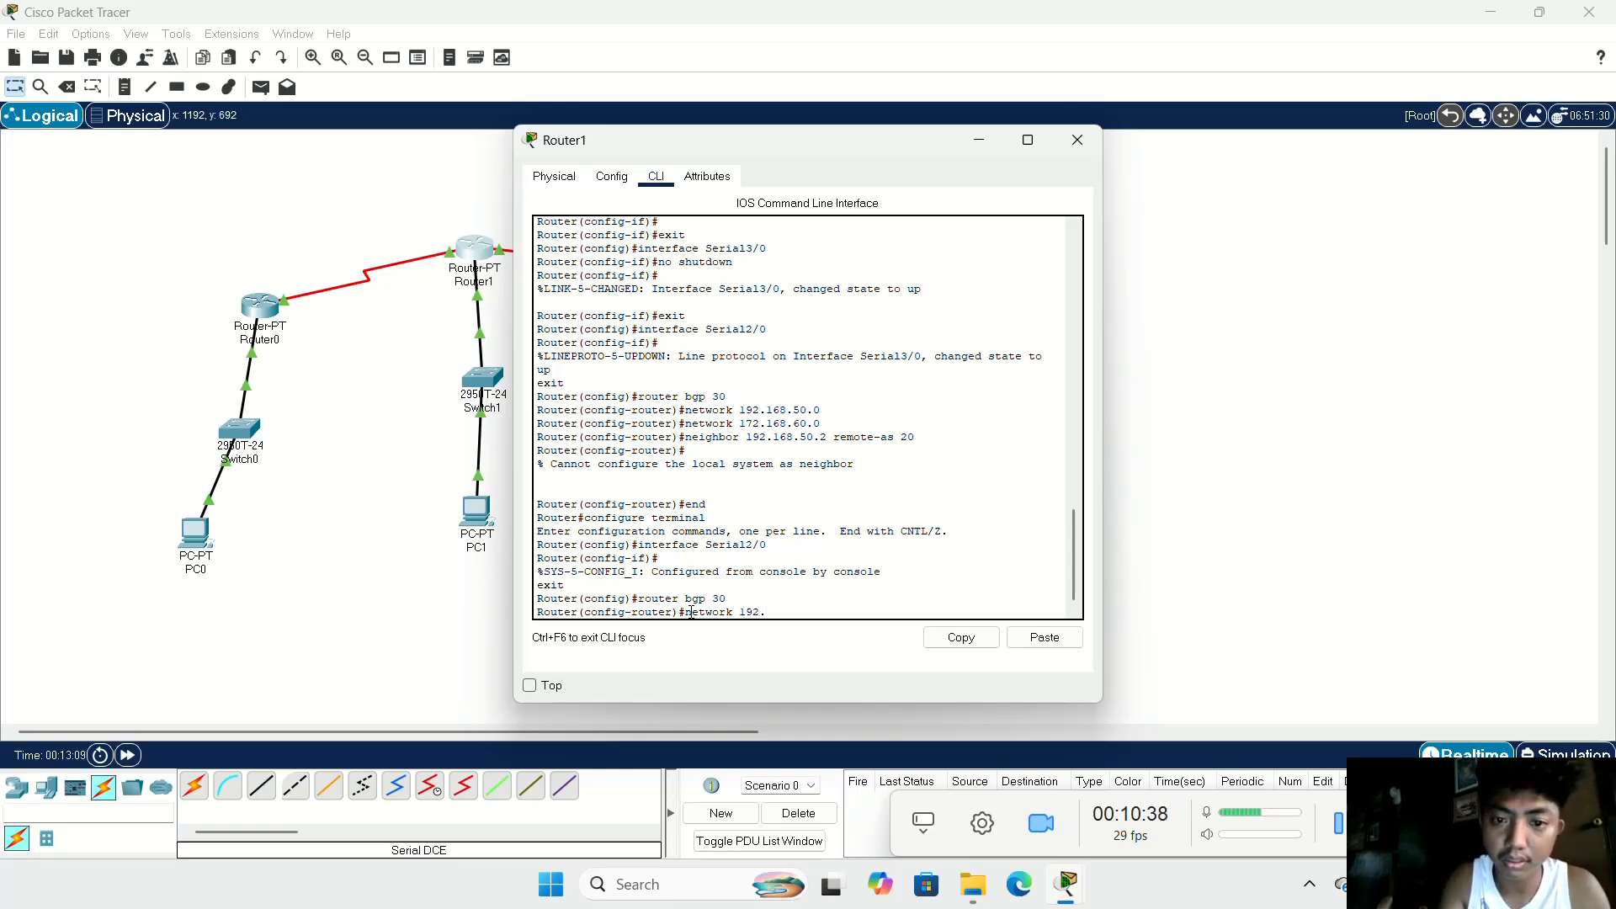
{"action": "type", "text": "168."}
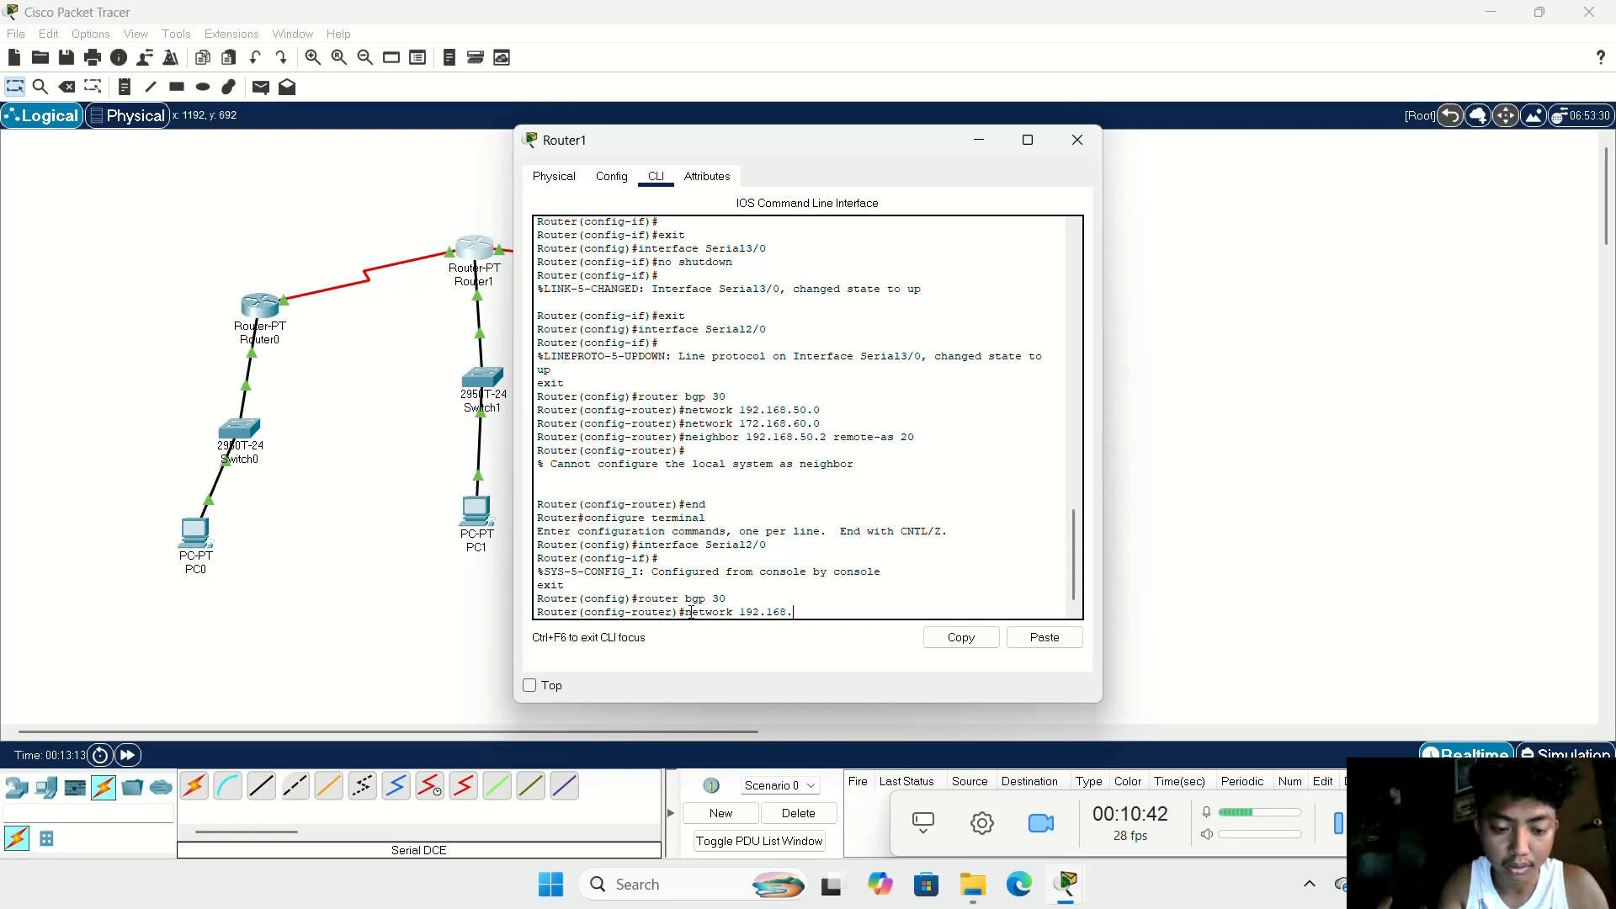
{"action": "type", "text": "50.0"}
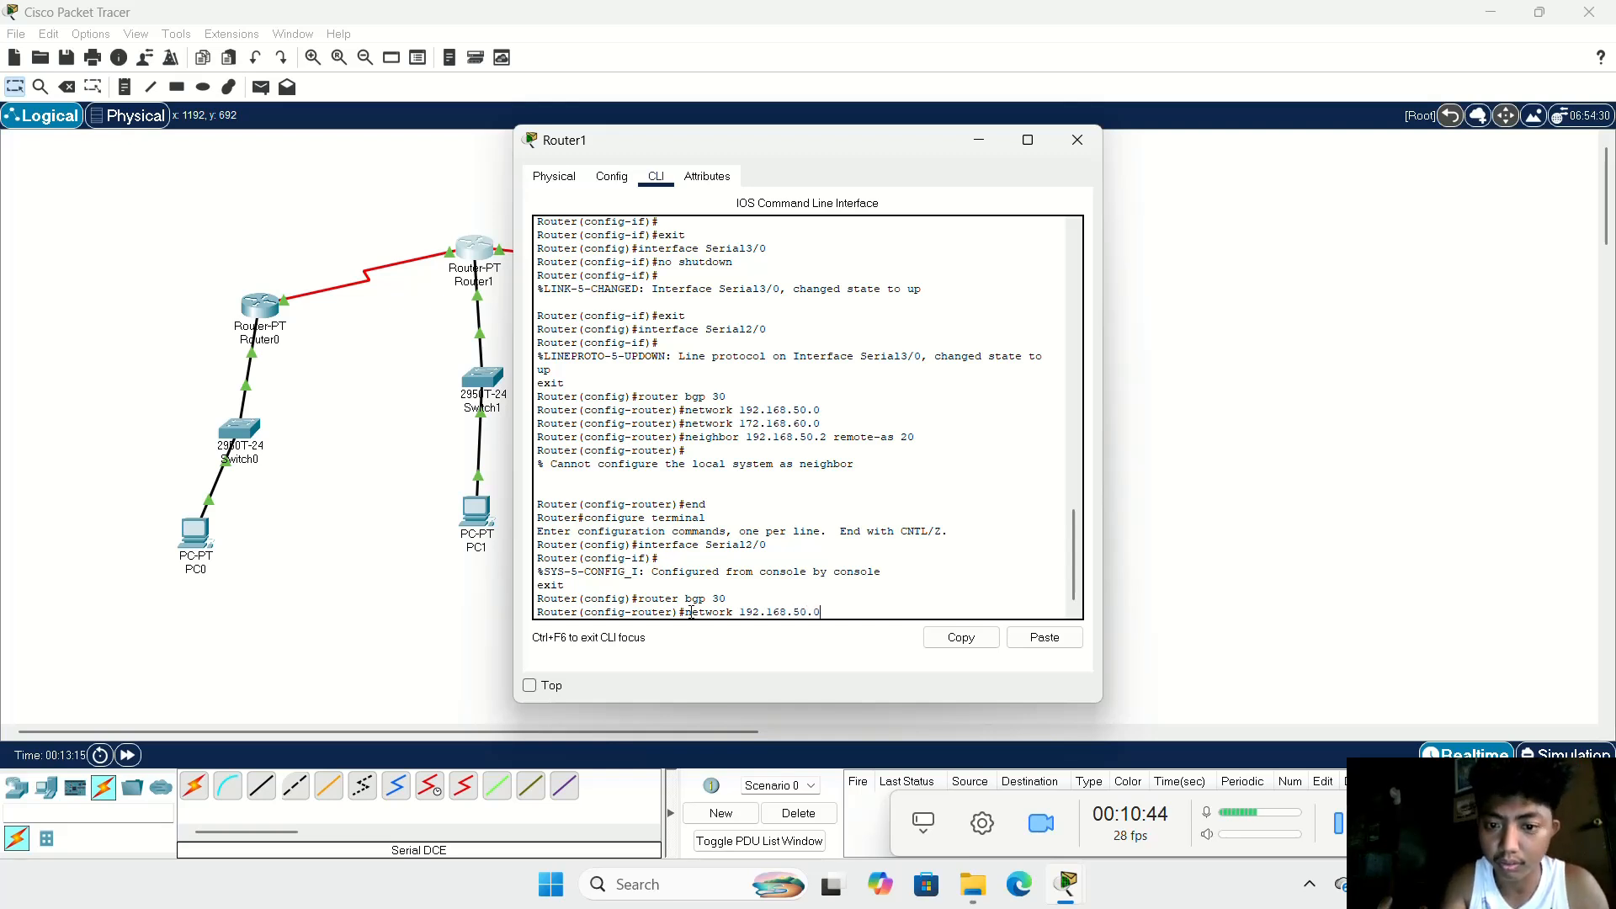
{"action": "key", "text": "Return"}
Step: Enter the advertisement of network 172.168.60.0 again in Router1's BGP 30 configuration
{"action": "type", "text": "ne"}
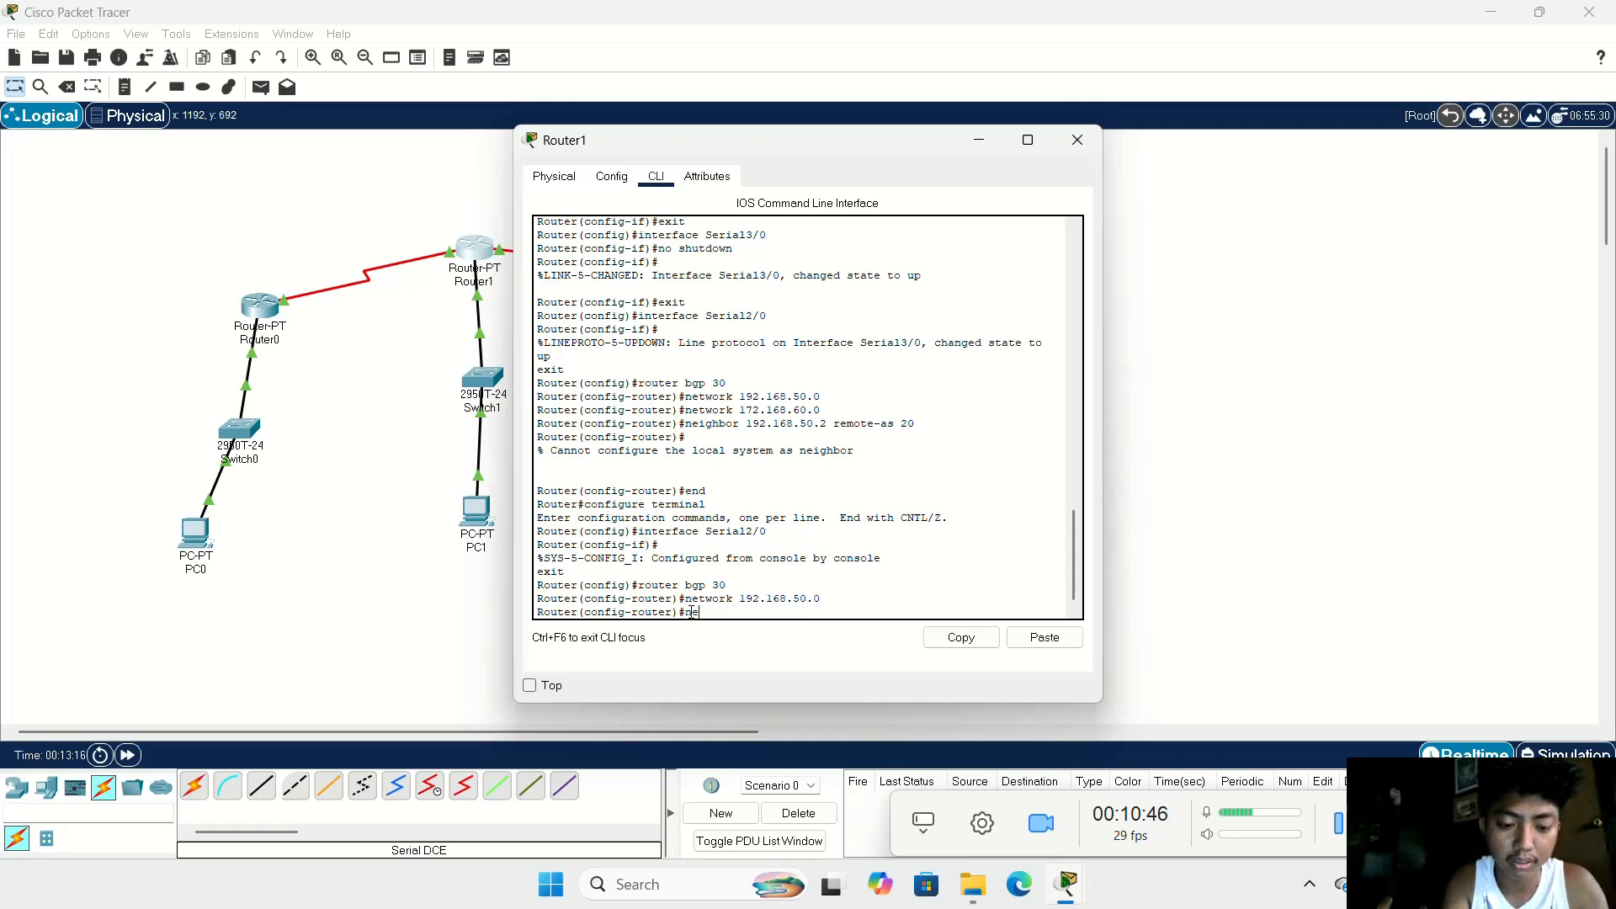
{"action": "type", "text": "twork"}
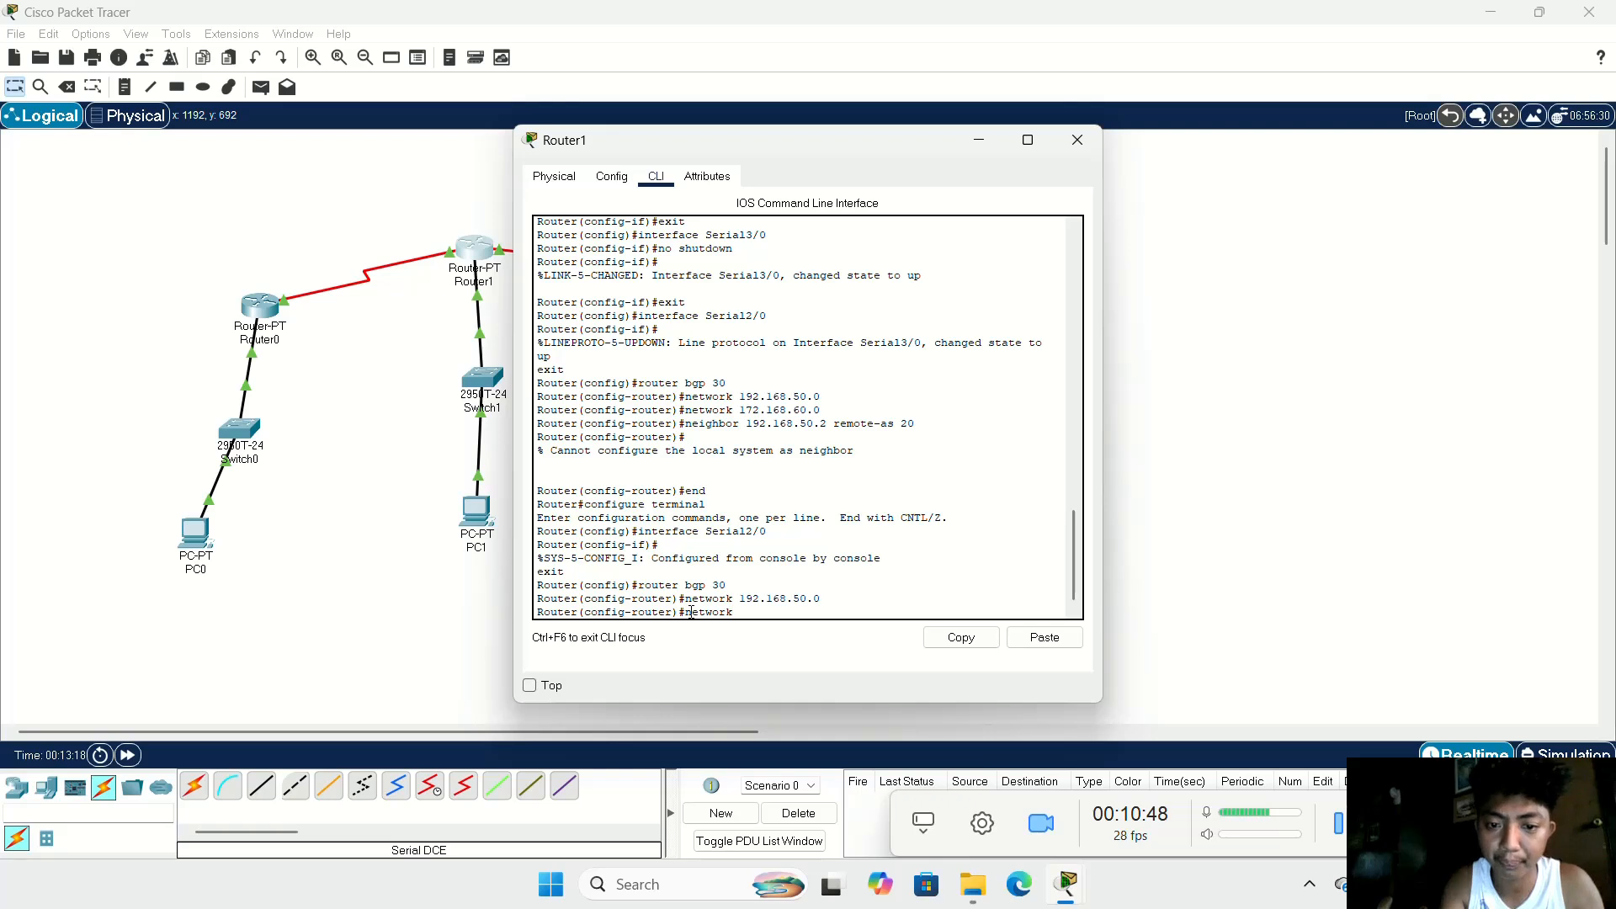
{"action": "type", "text": " 1"}
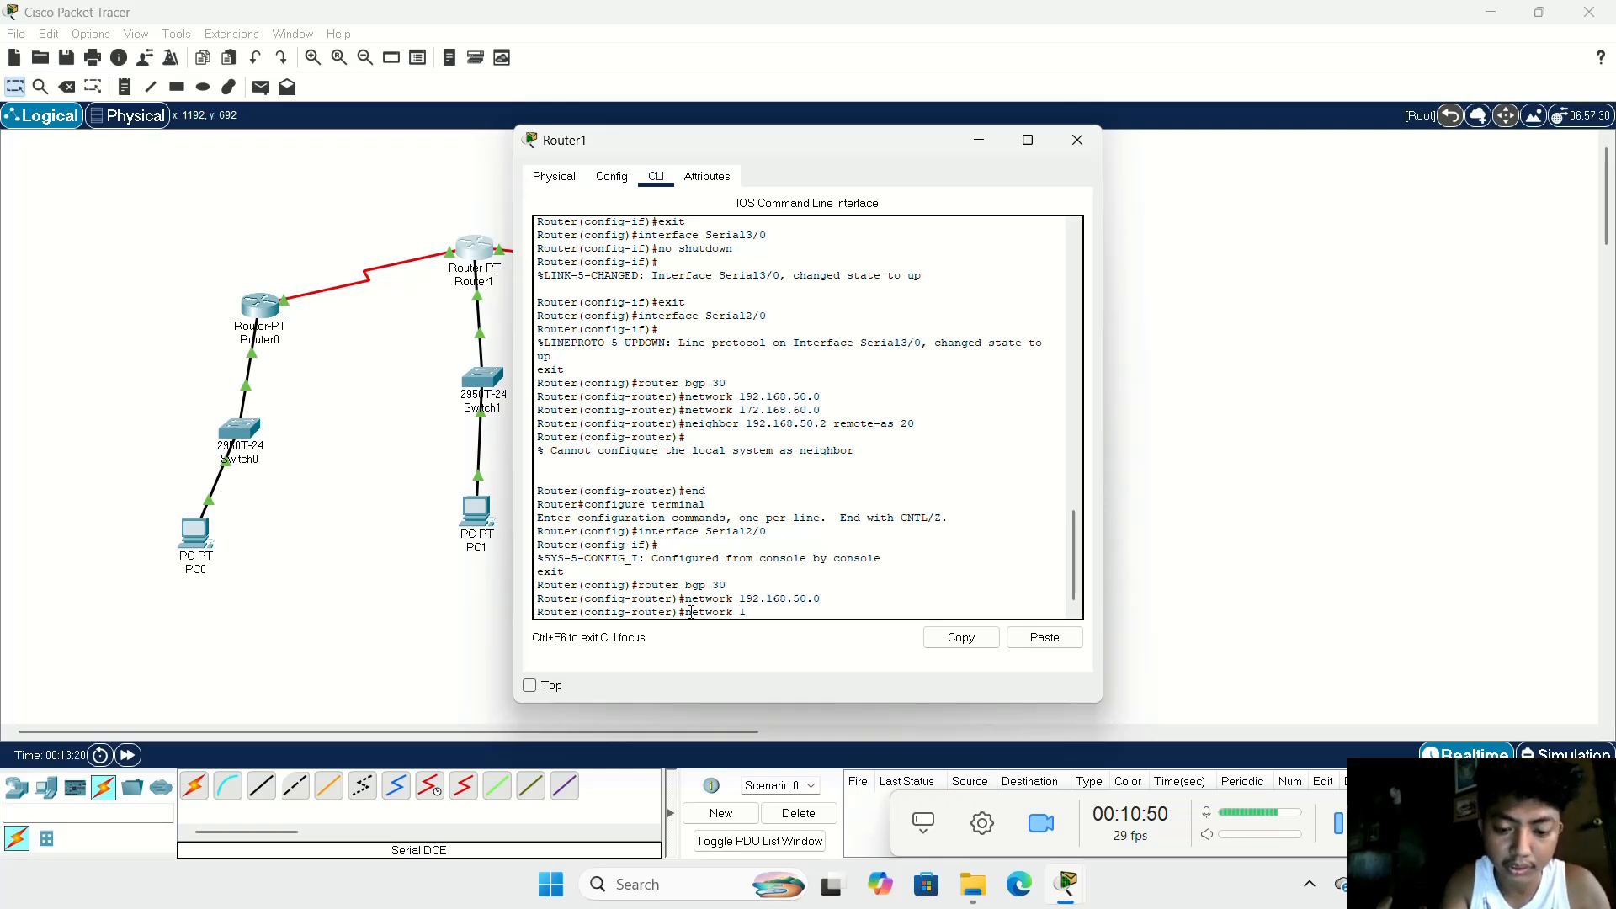
{"action": "type", "text": "72.16"}
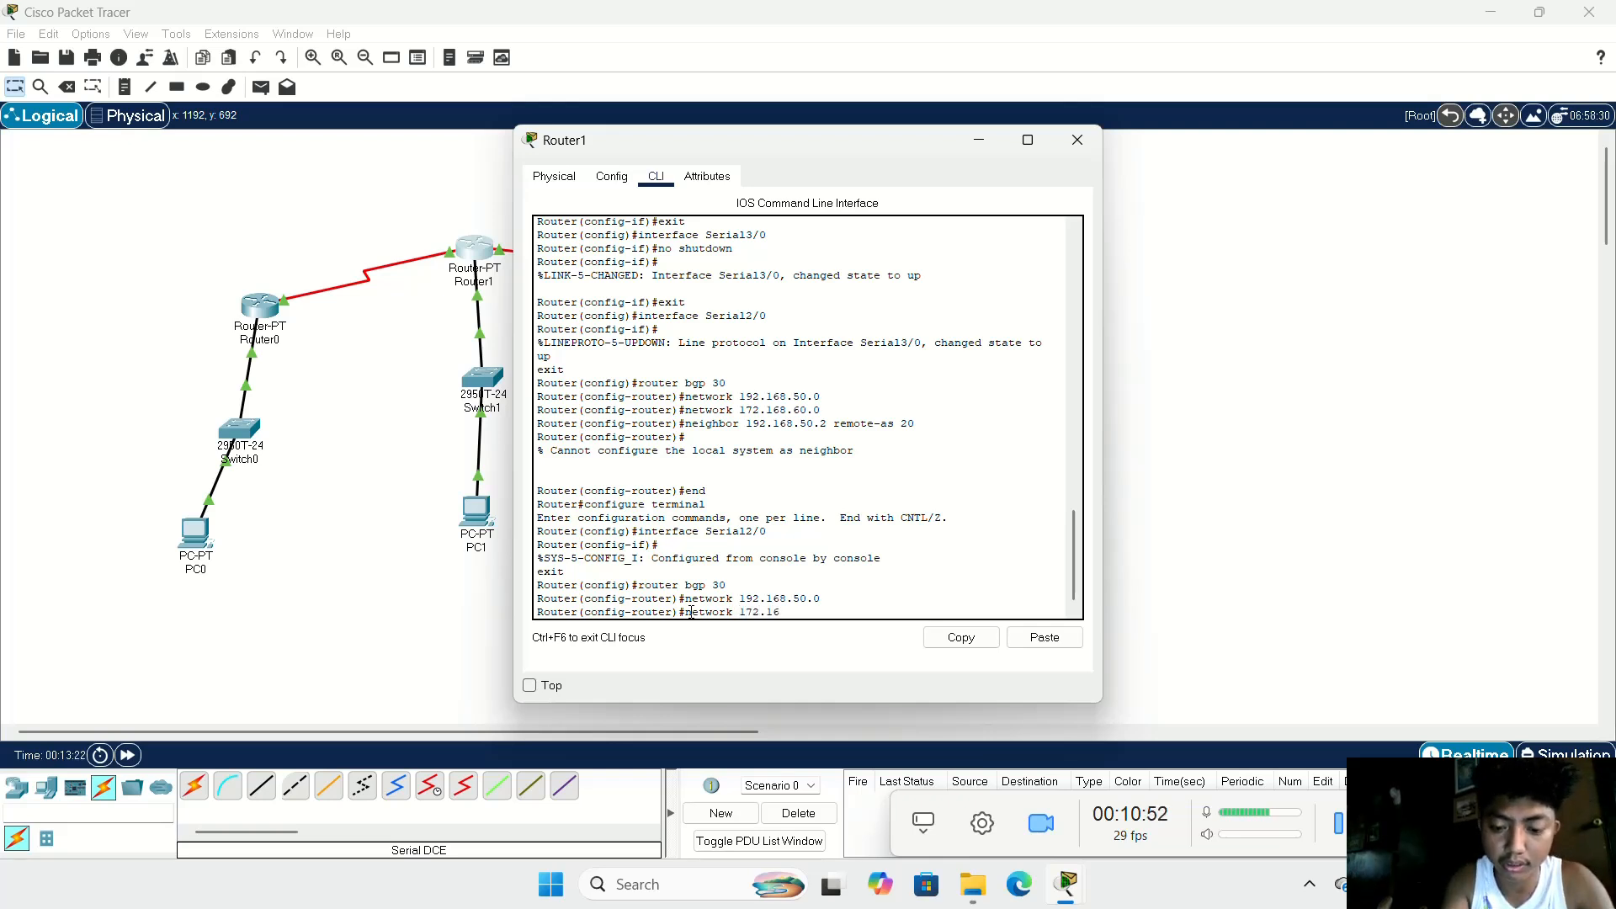
{"action": "type", "text": "8.60.0"}
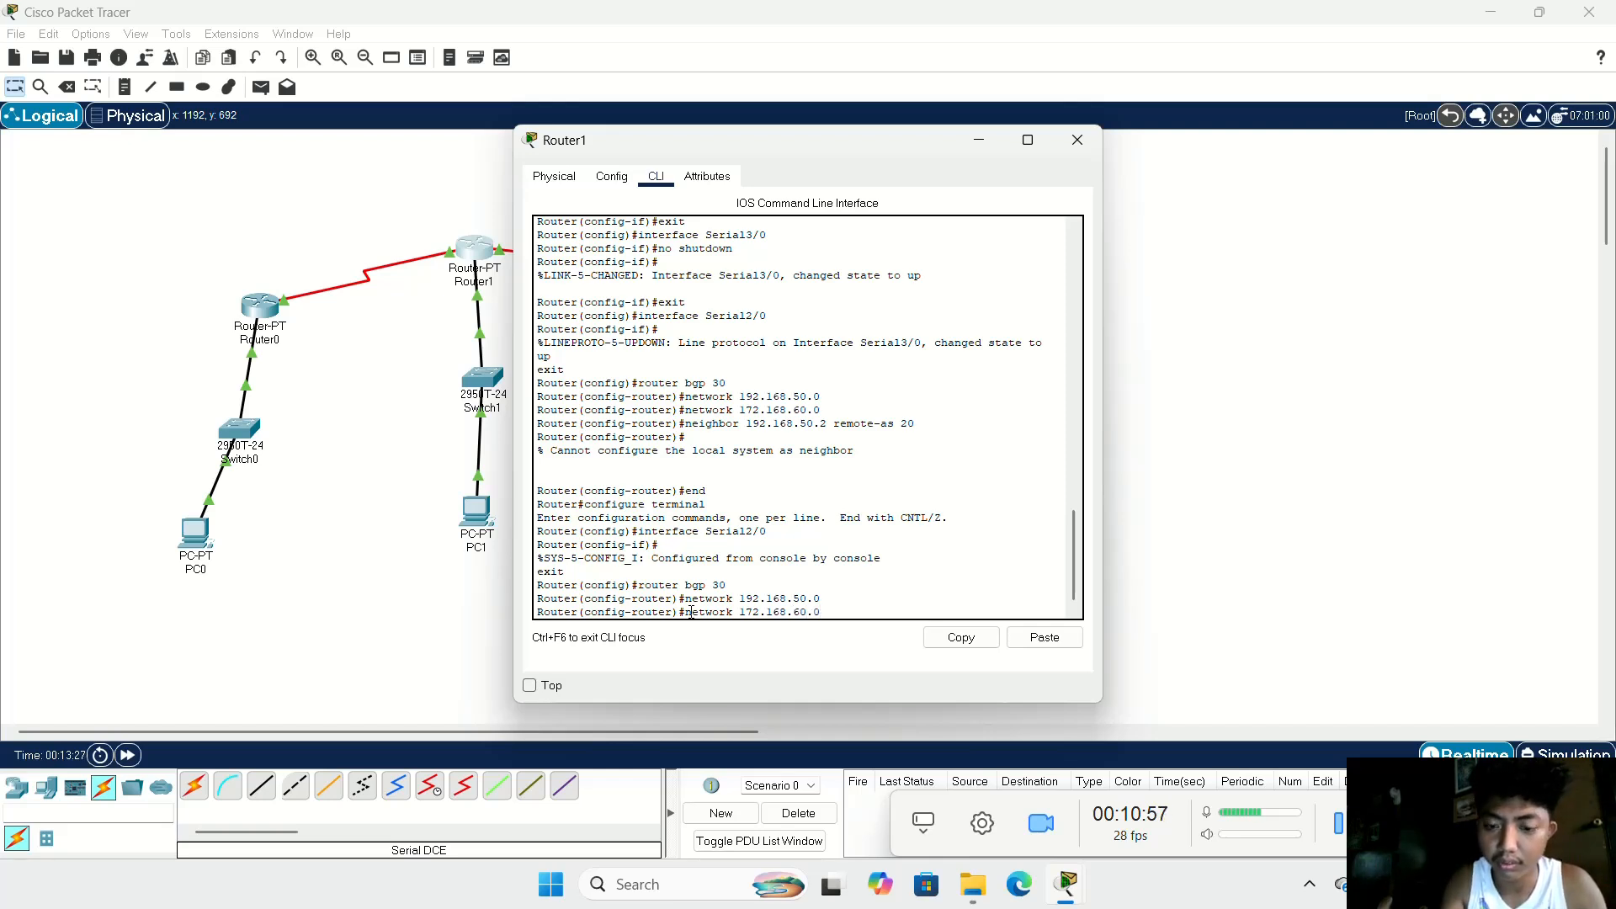
{"action": "key", "text": "Return"}
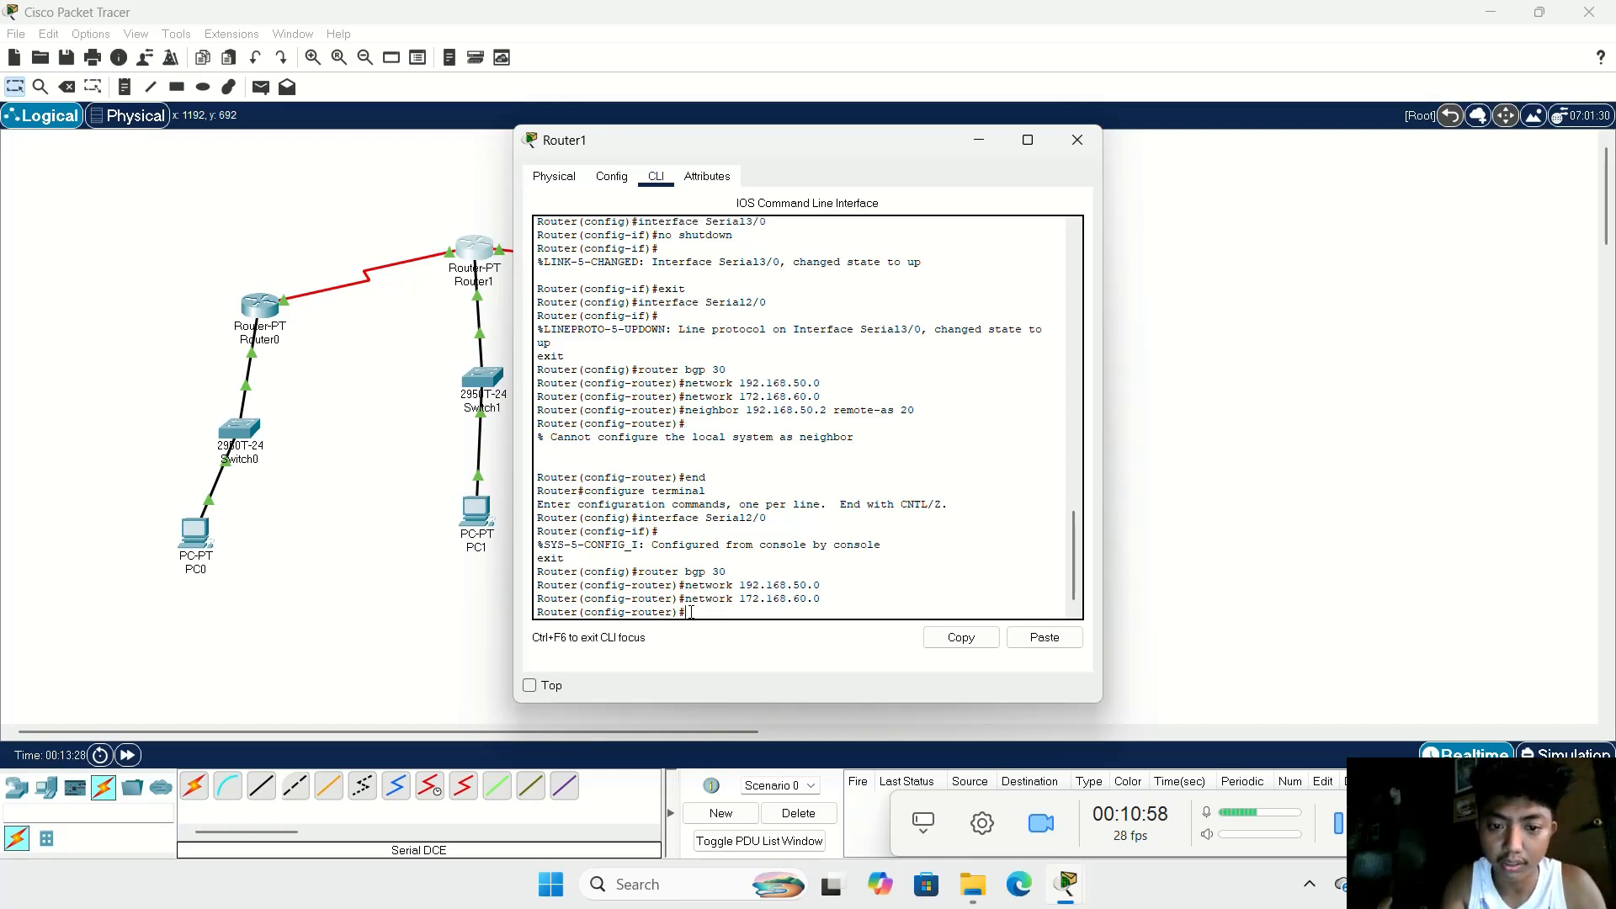
Step: Define 192.168.50.1 as a BGP neighbor of Router1 with remote autonomous system number 20
{"action": "type", "text": "neighbor"}
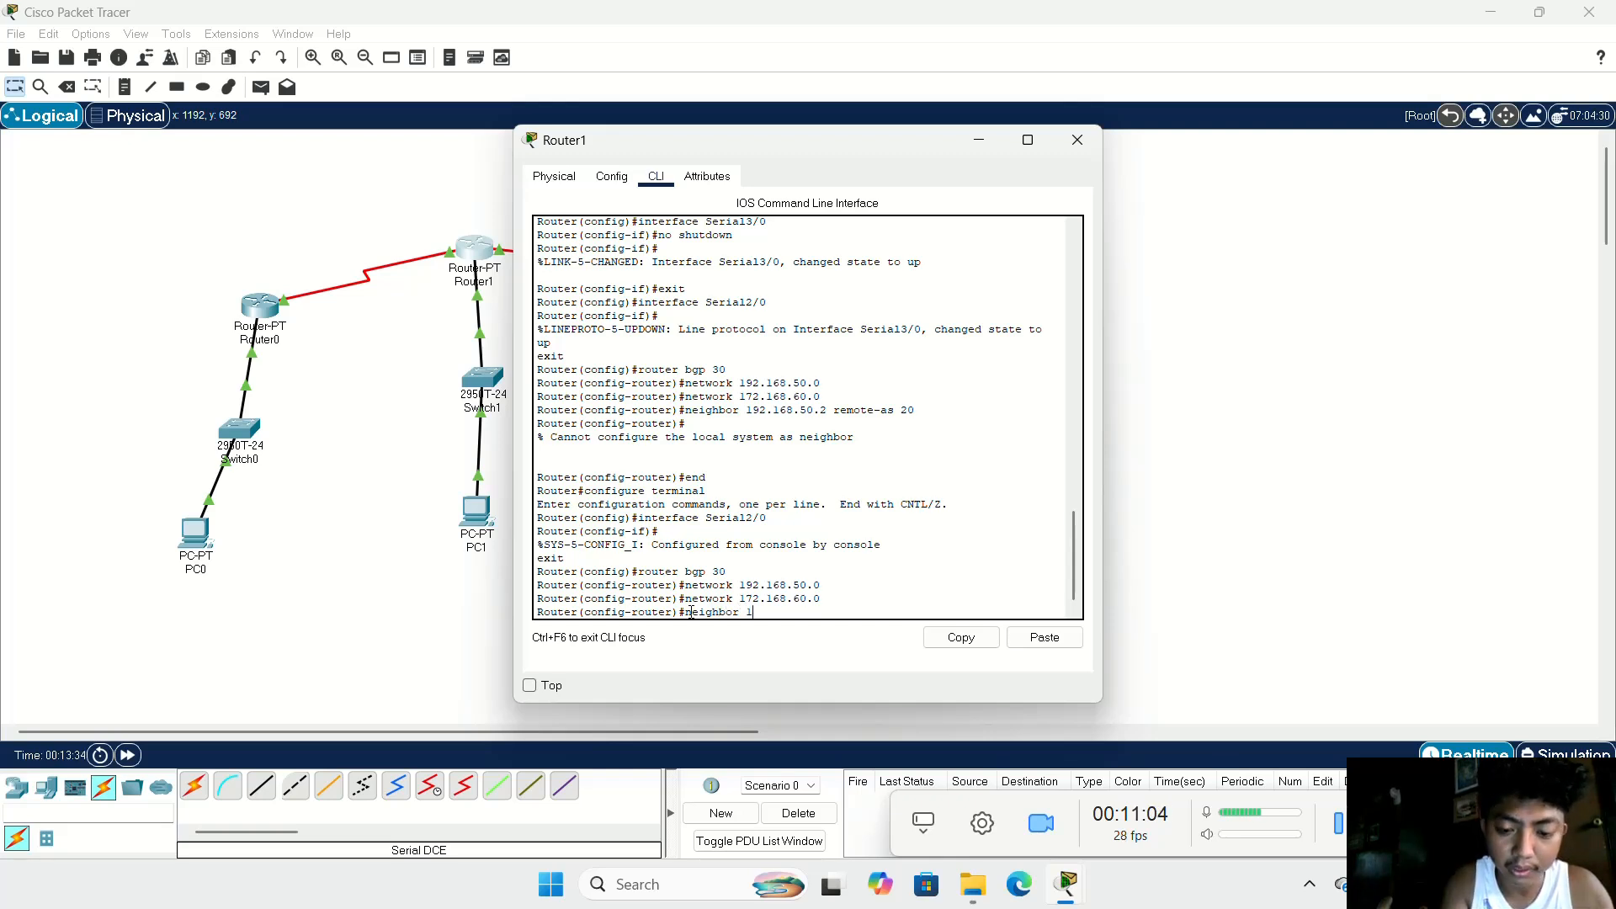
{"action": "type", "text": " 192.1"}
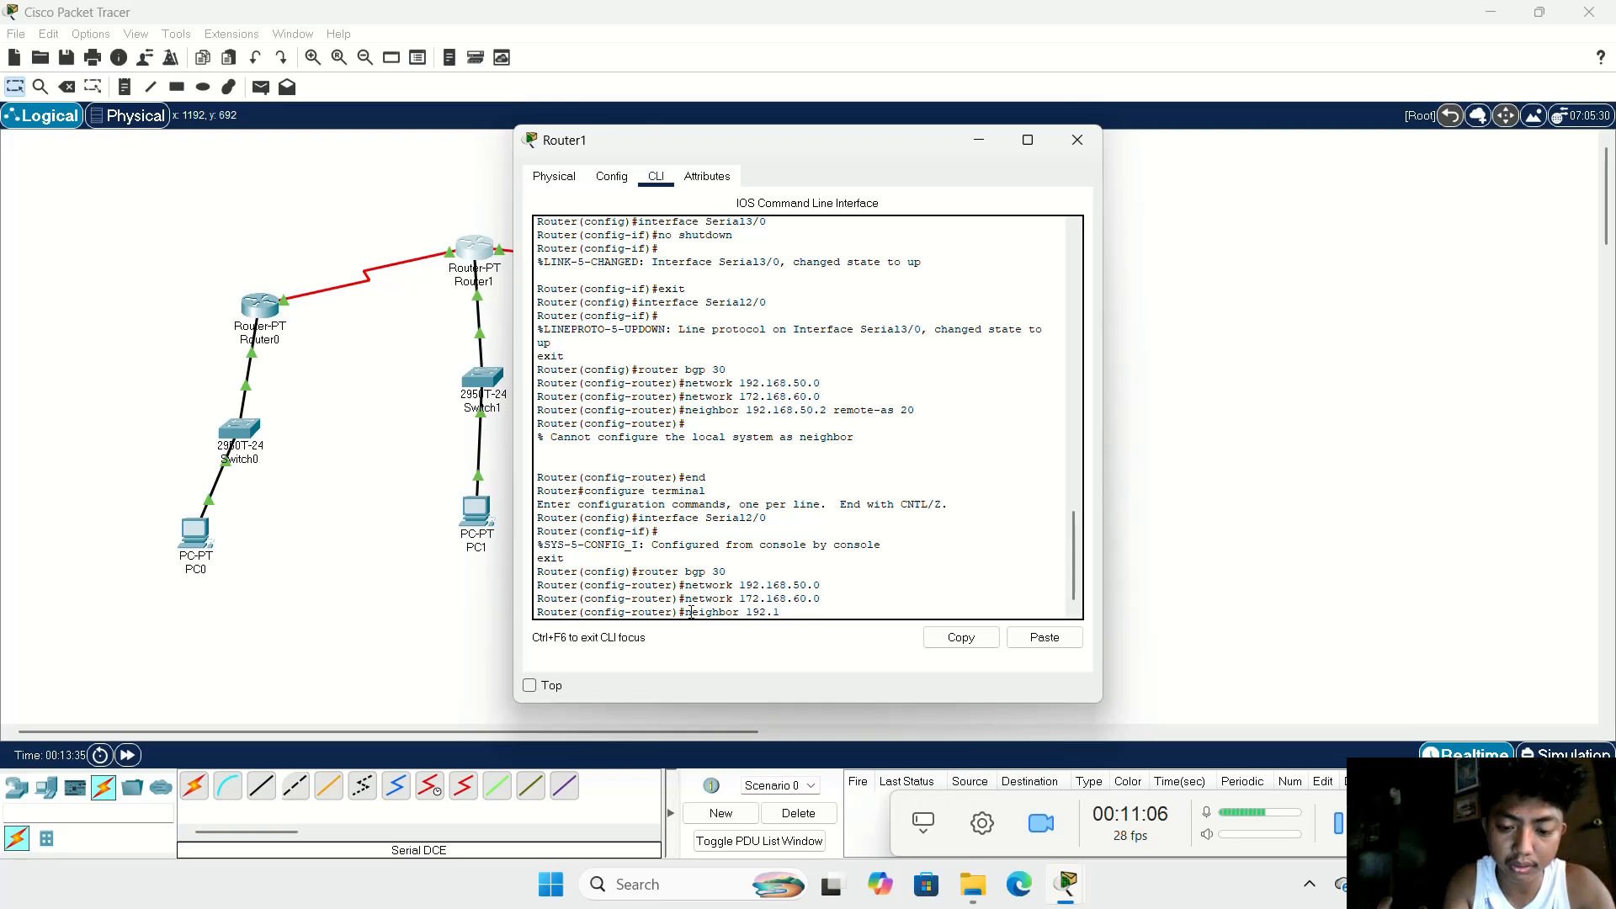
{"action": "type", "text": "68"}
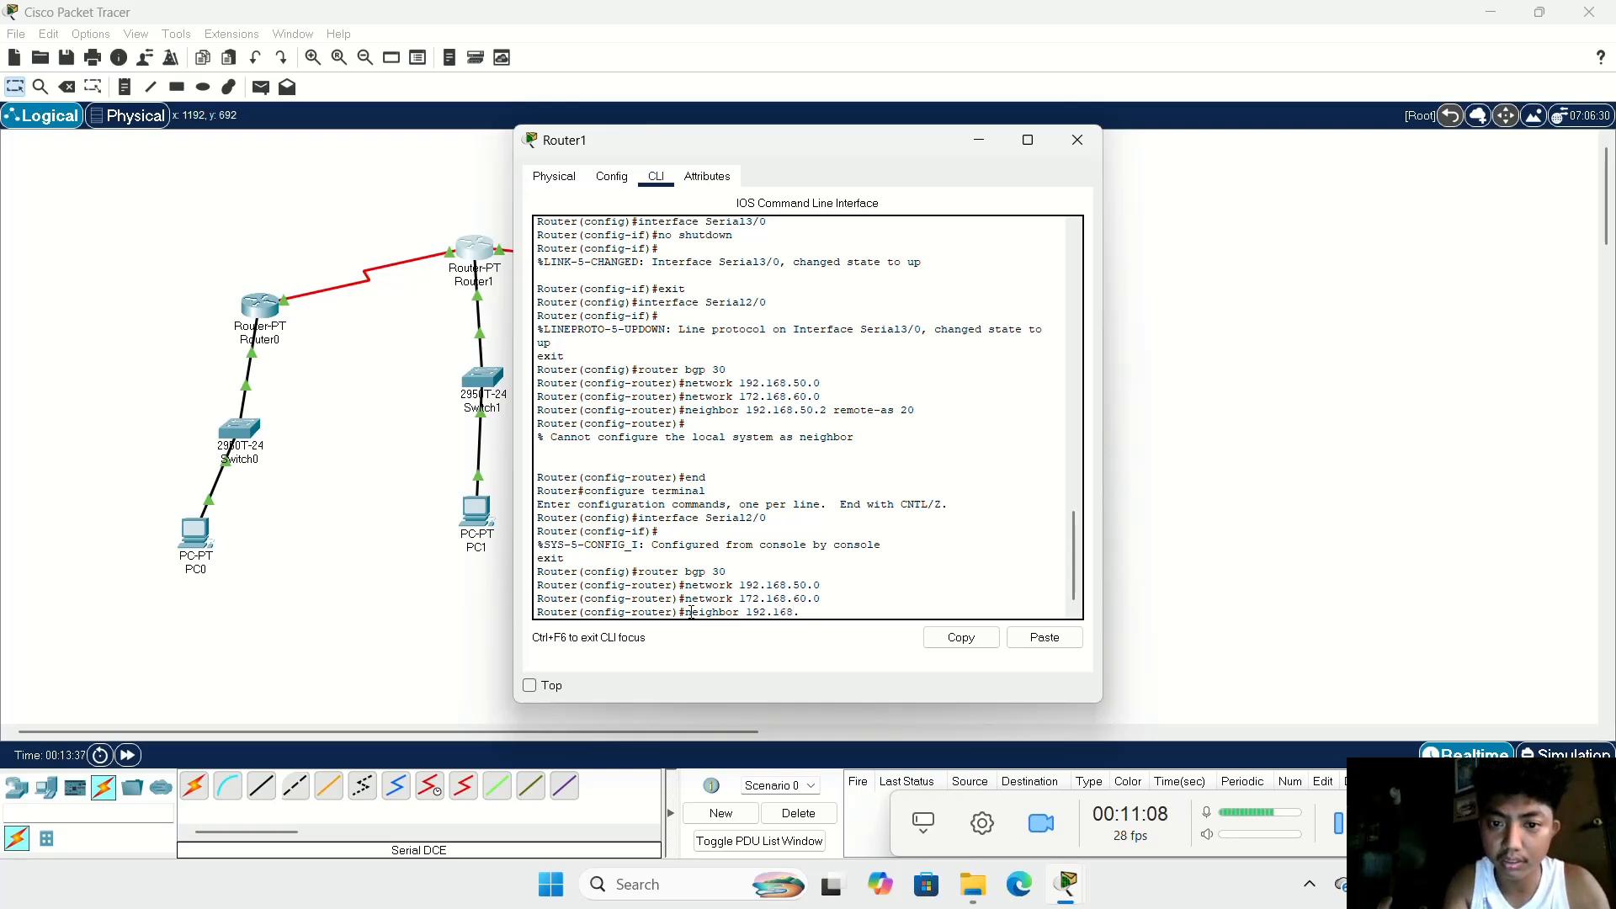
{"action": "type", "text": ".50."}
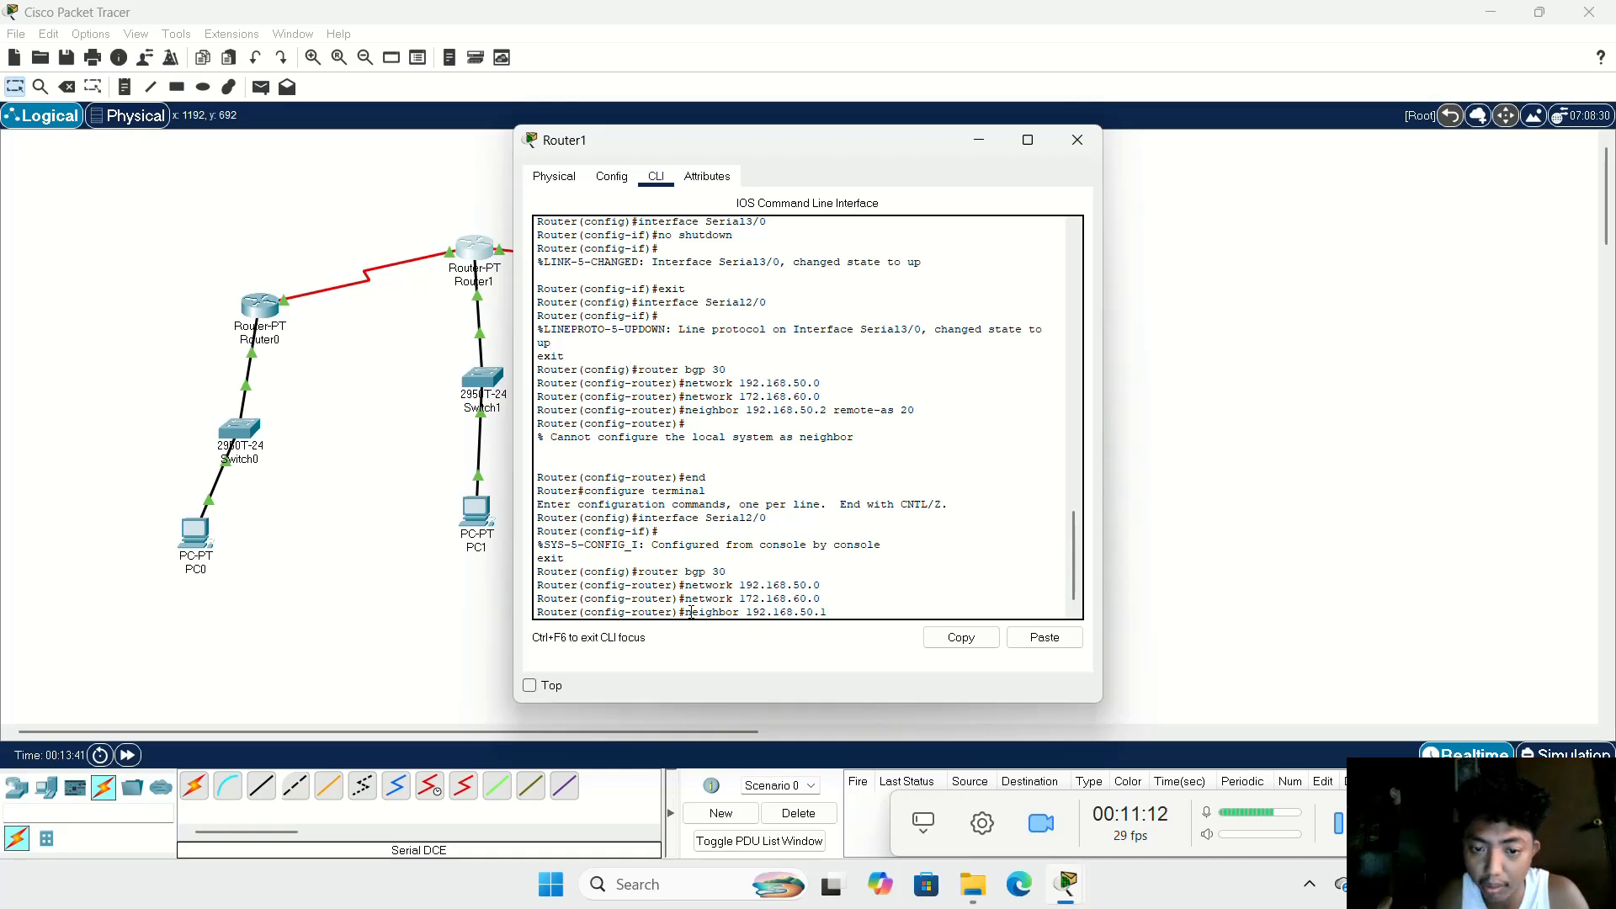
{"action": "type", "text": "1 re"}
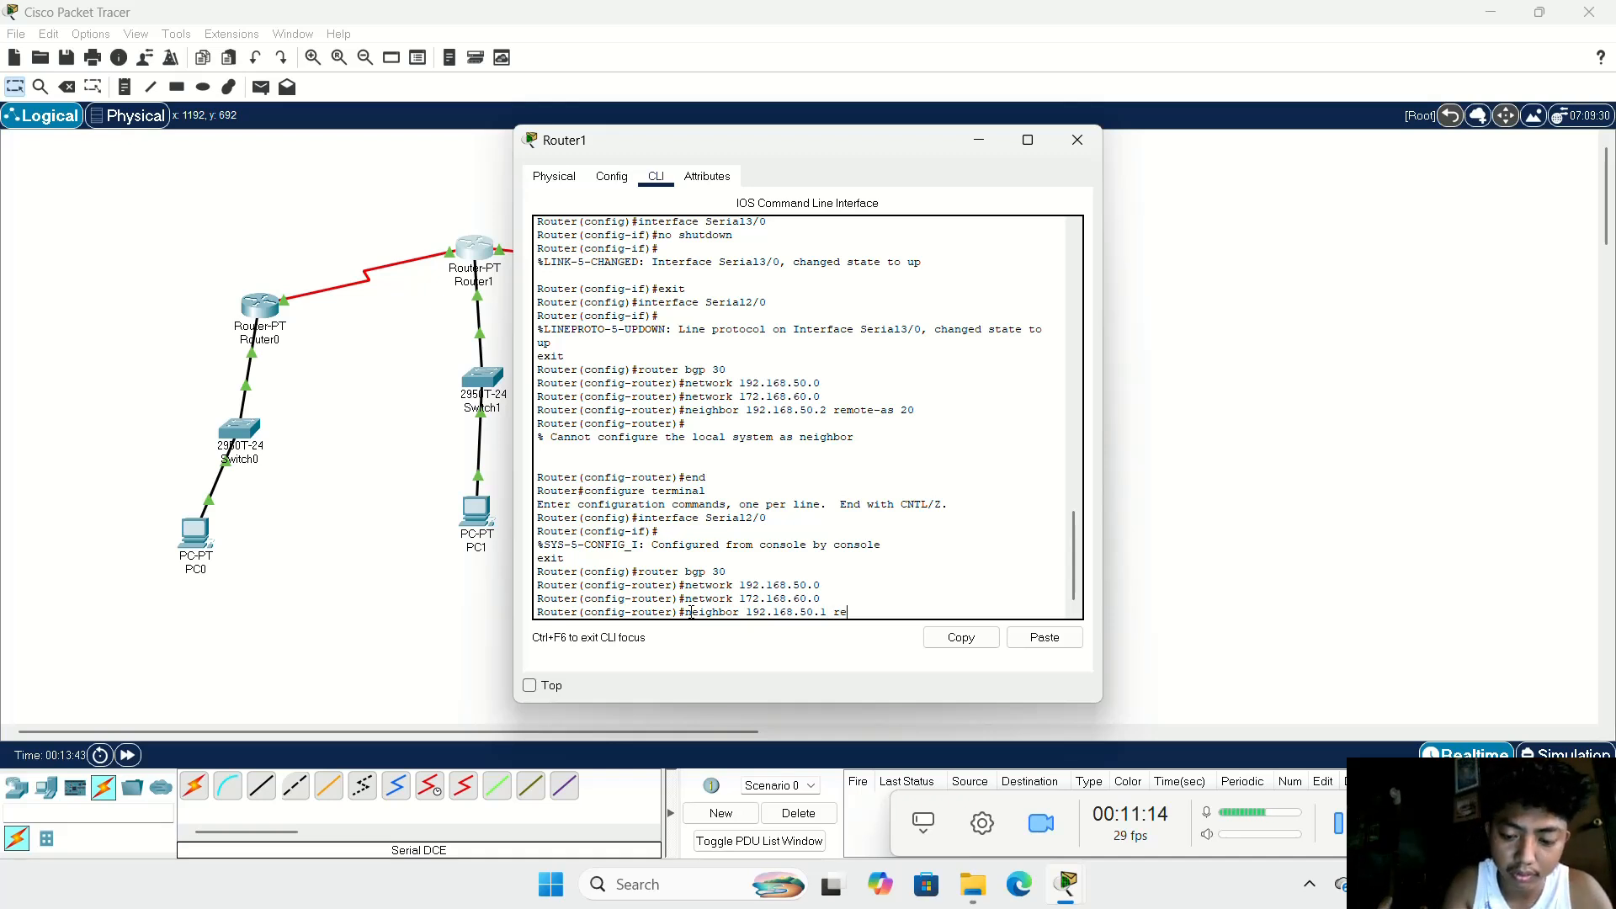
{"action": "type", "text": "mote"}
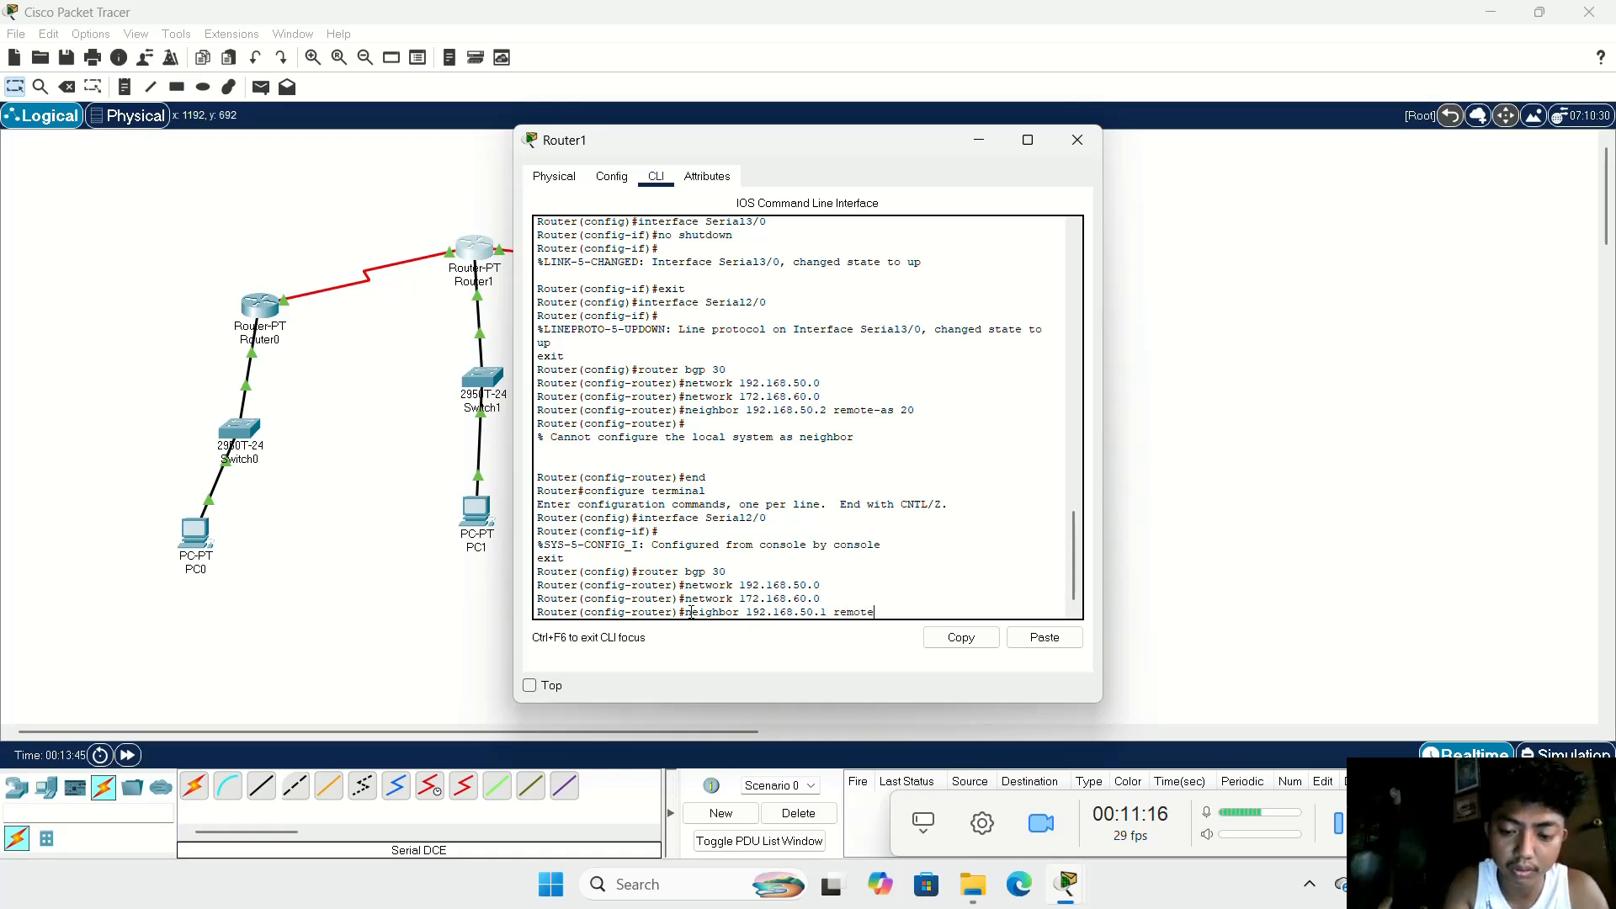
{"action": "type", "text": "-as"}
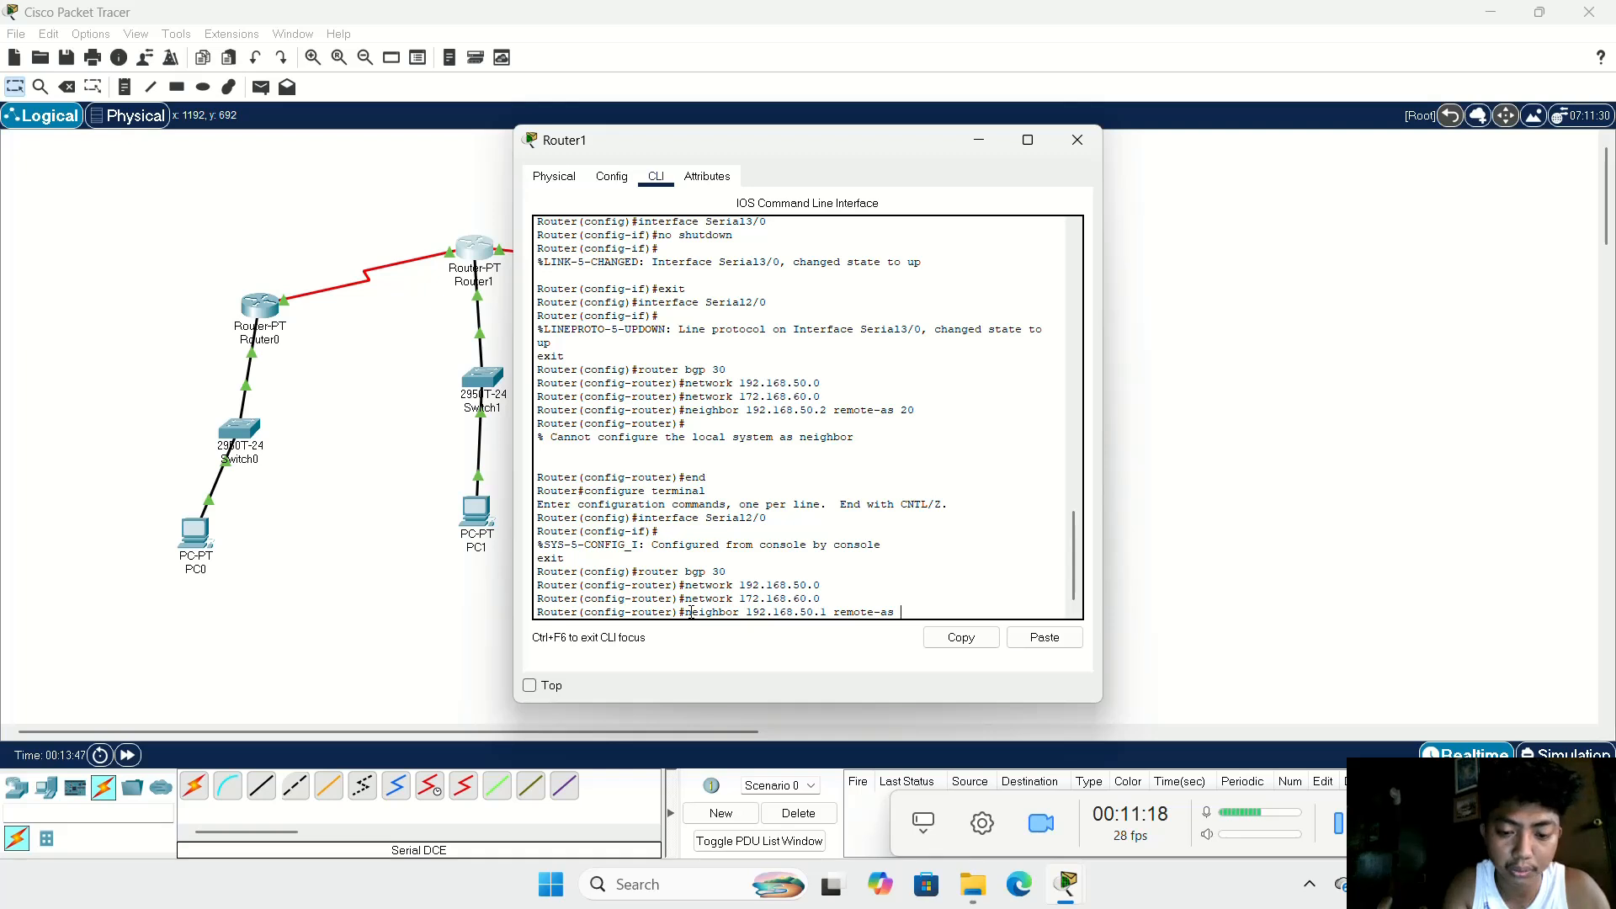
{"action": "type", "text": " 20"}
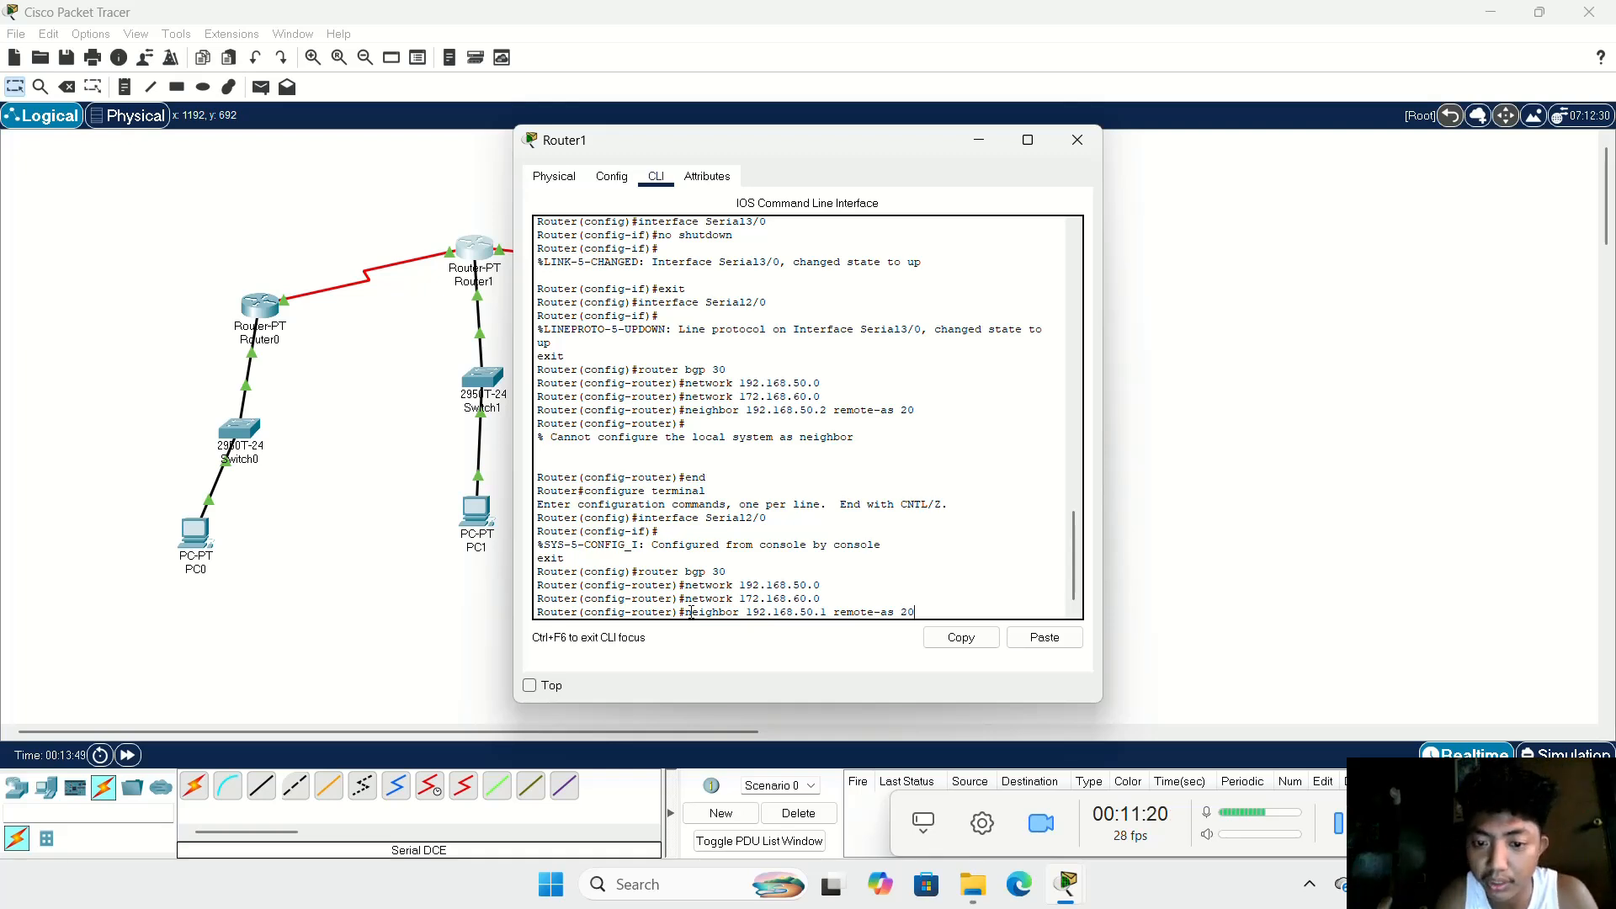
{"action": "key", "text": "Return"}
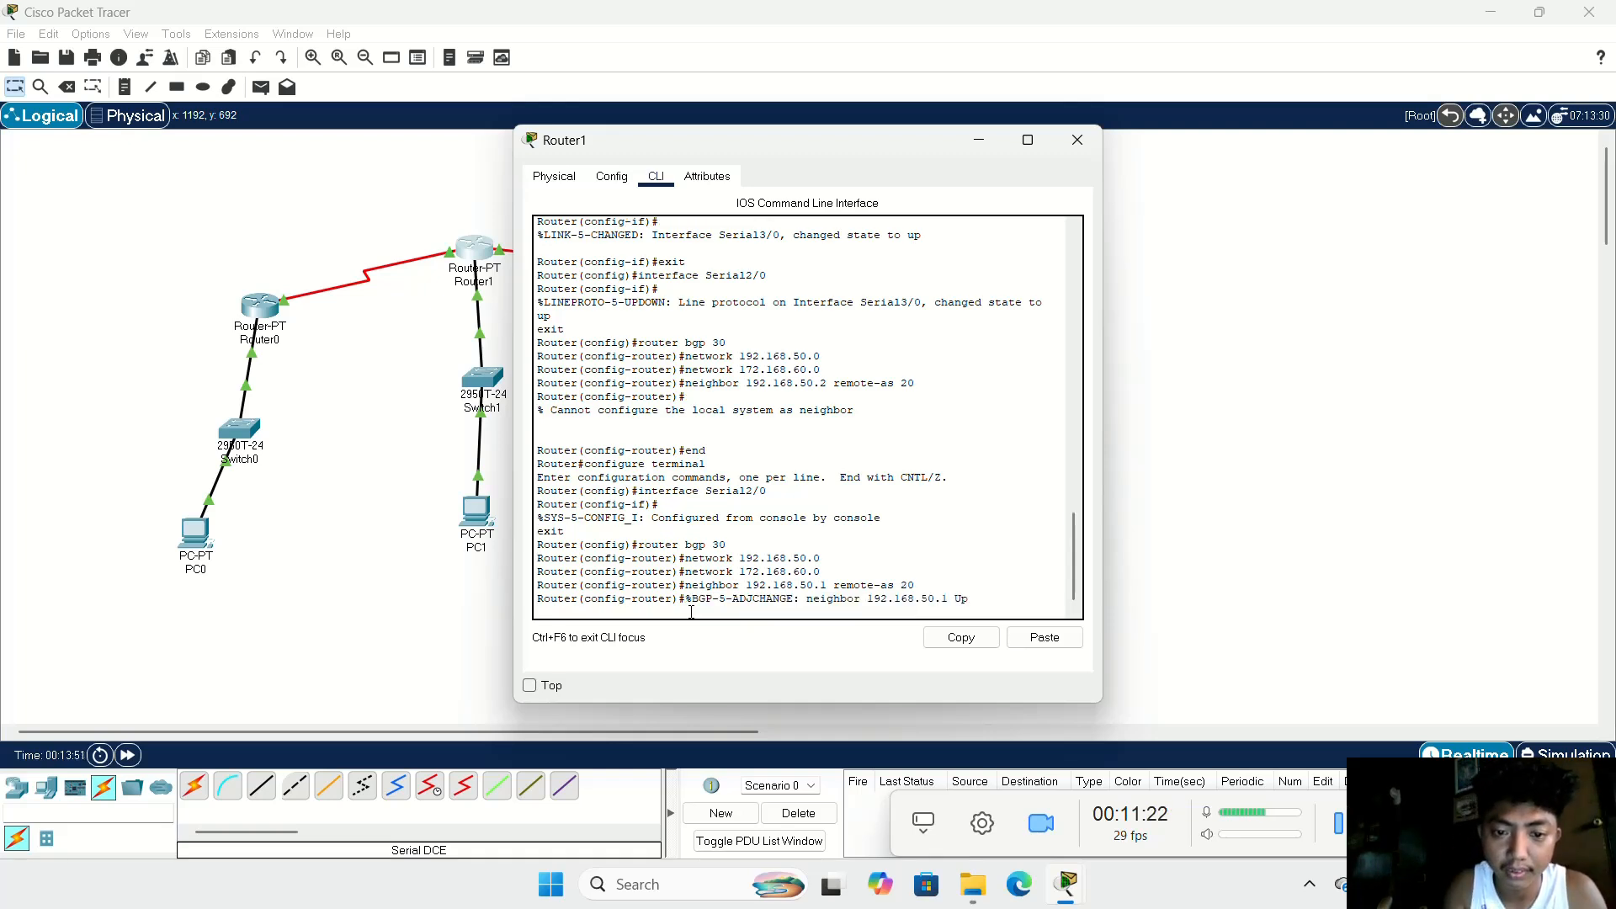
Step: Start defining another BGP neighbor of Router1 with an address beginning with 10.0
{"action": "type", "text": "neigh"}
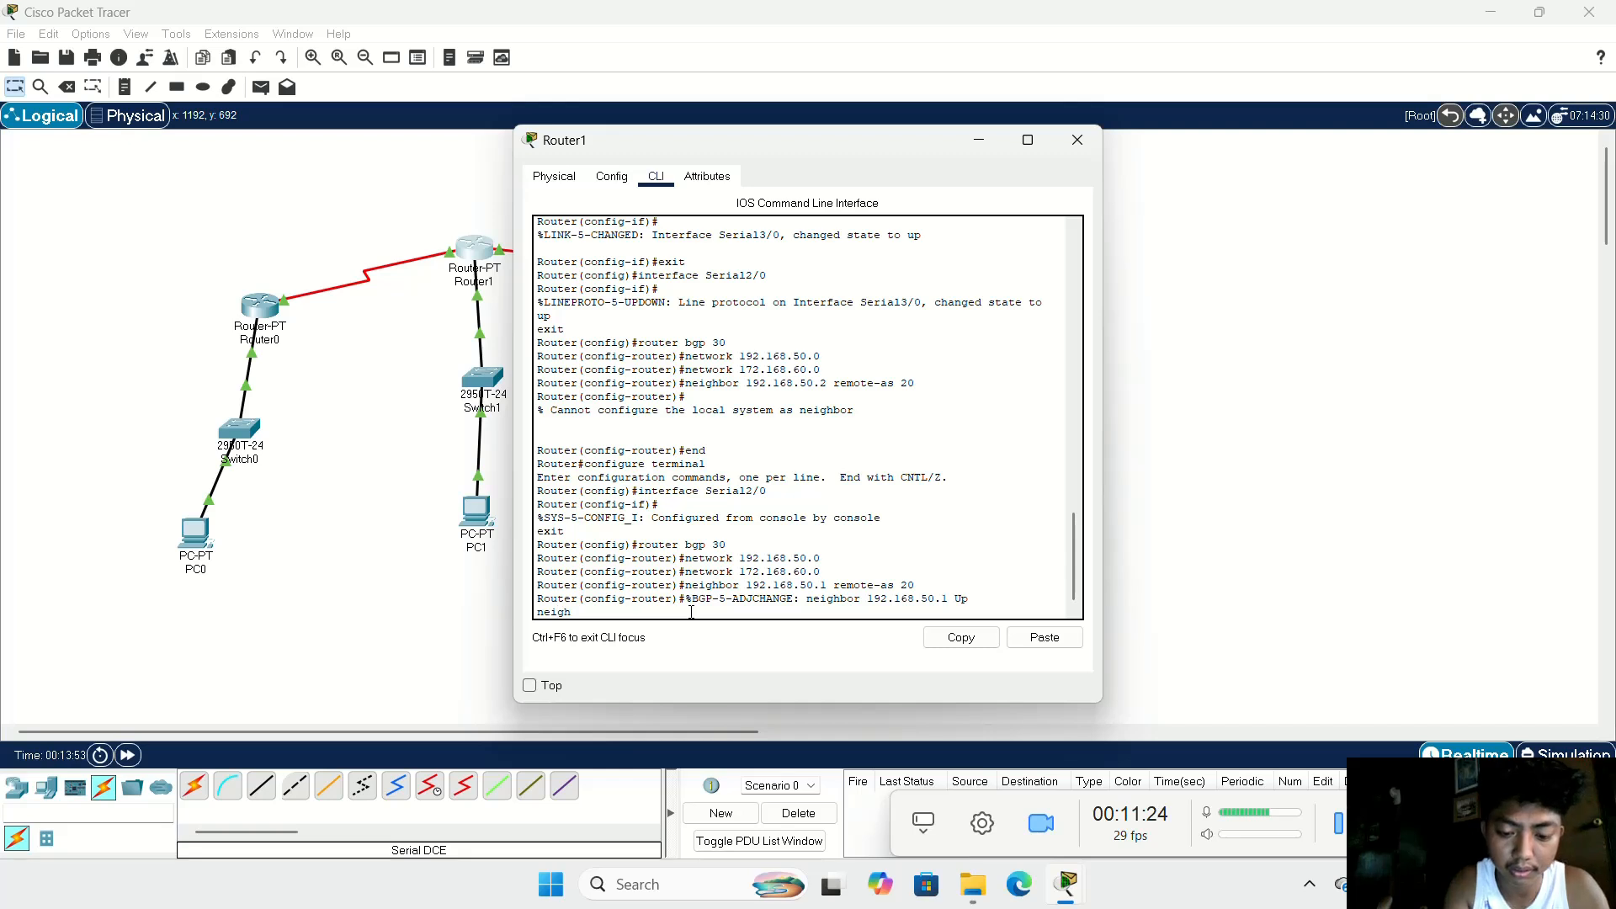
{"action": "type", "text": "bor"}
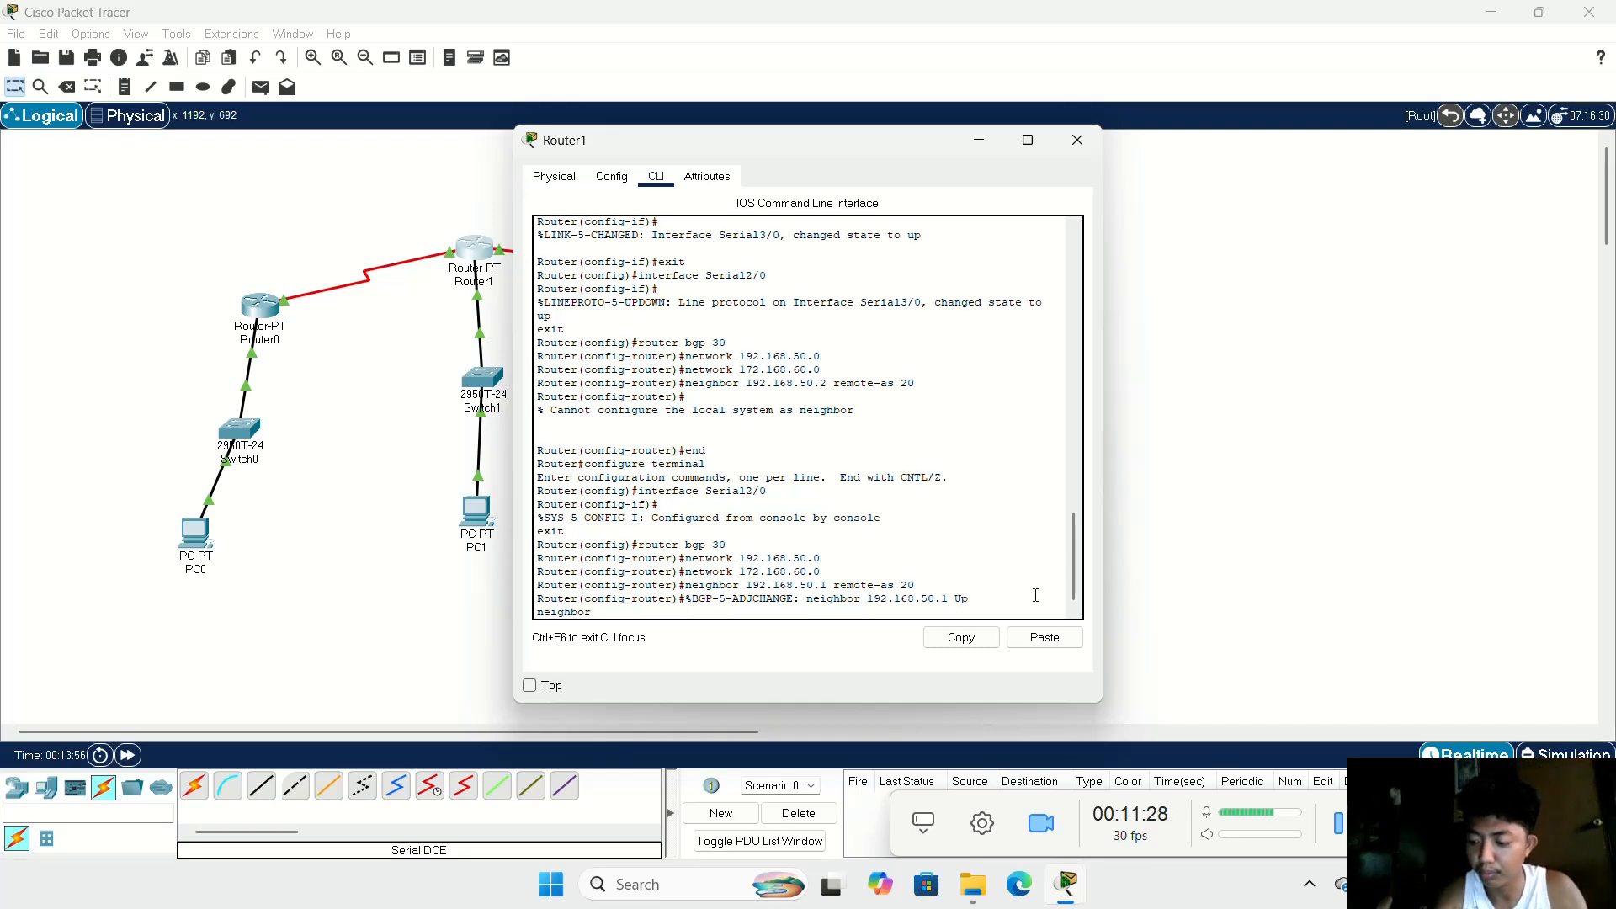
{"action": "type", "text": " 10"}
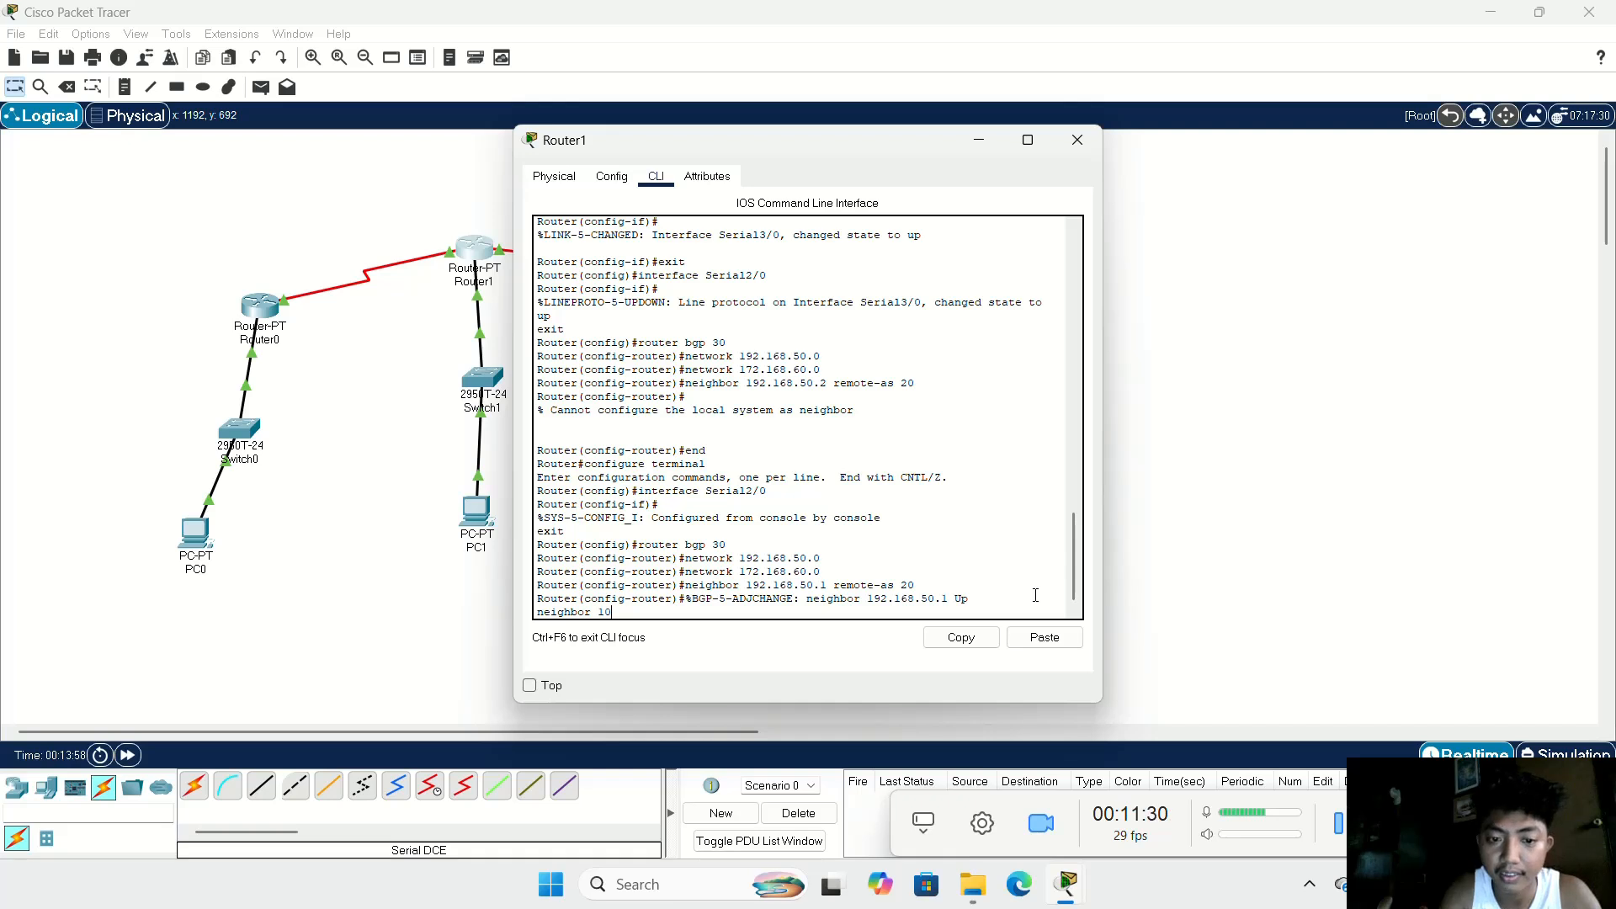
{"action": "type", "text": ".0.0.2"}
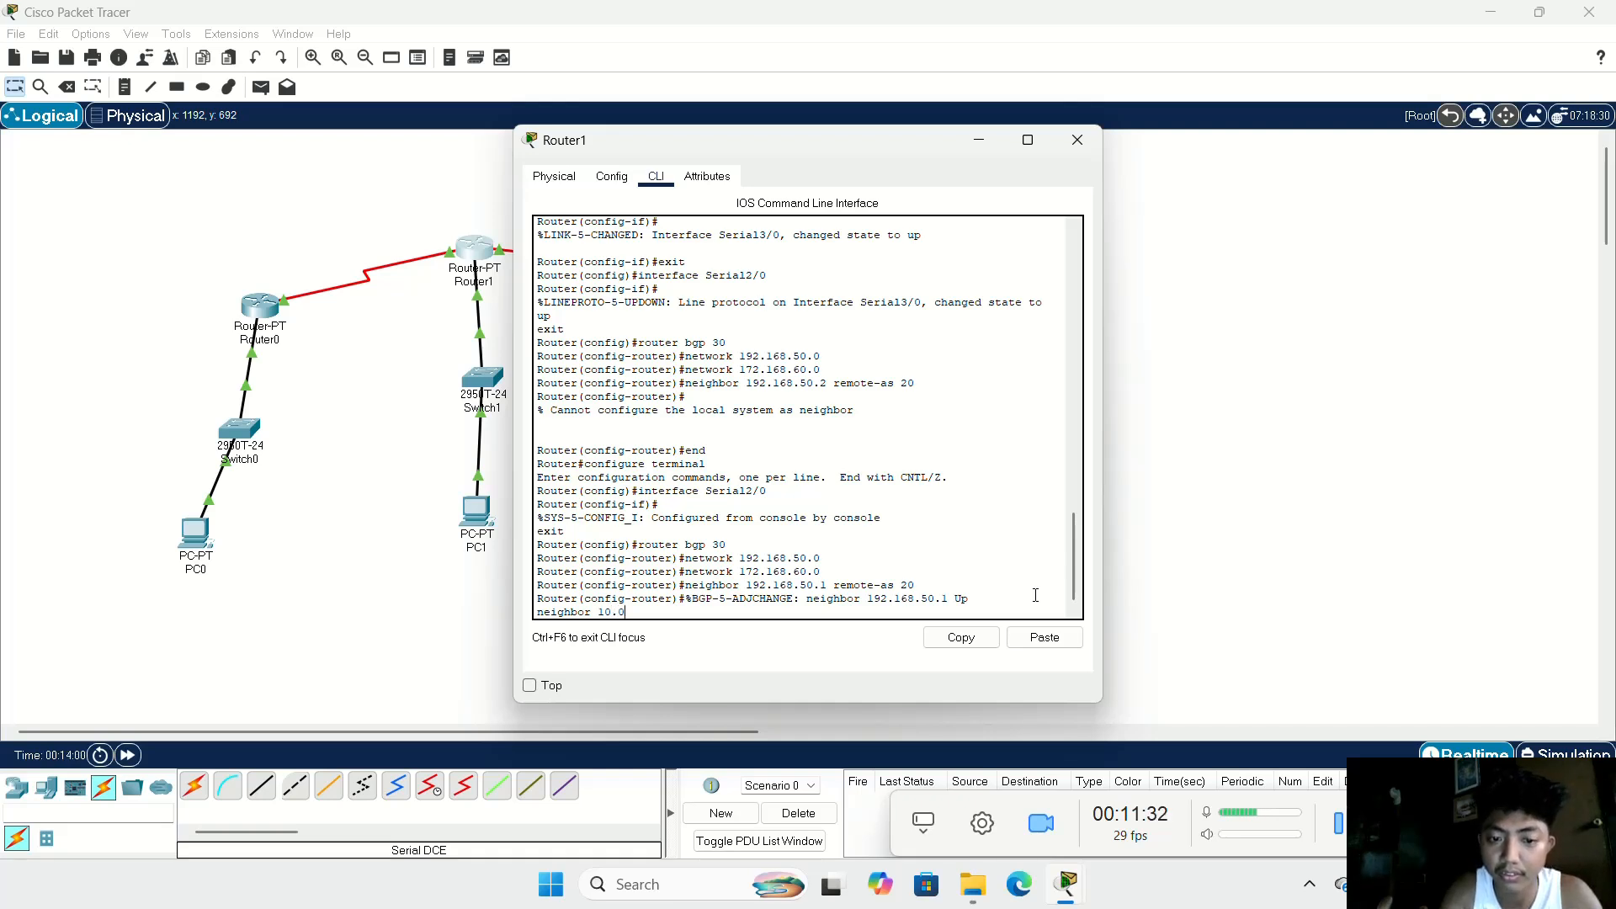
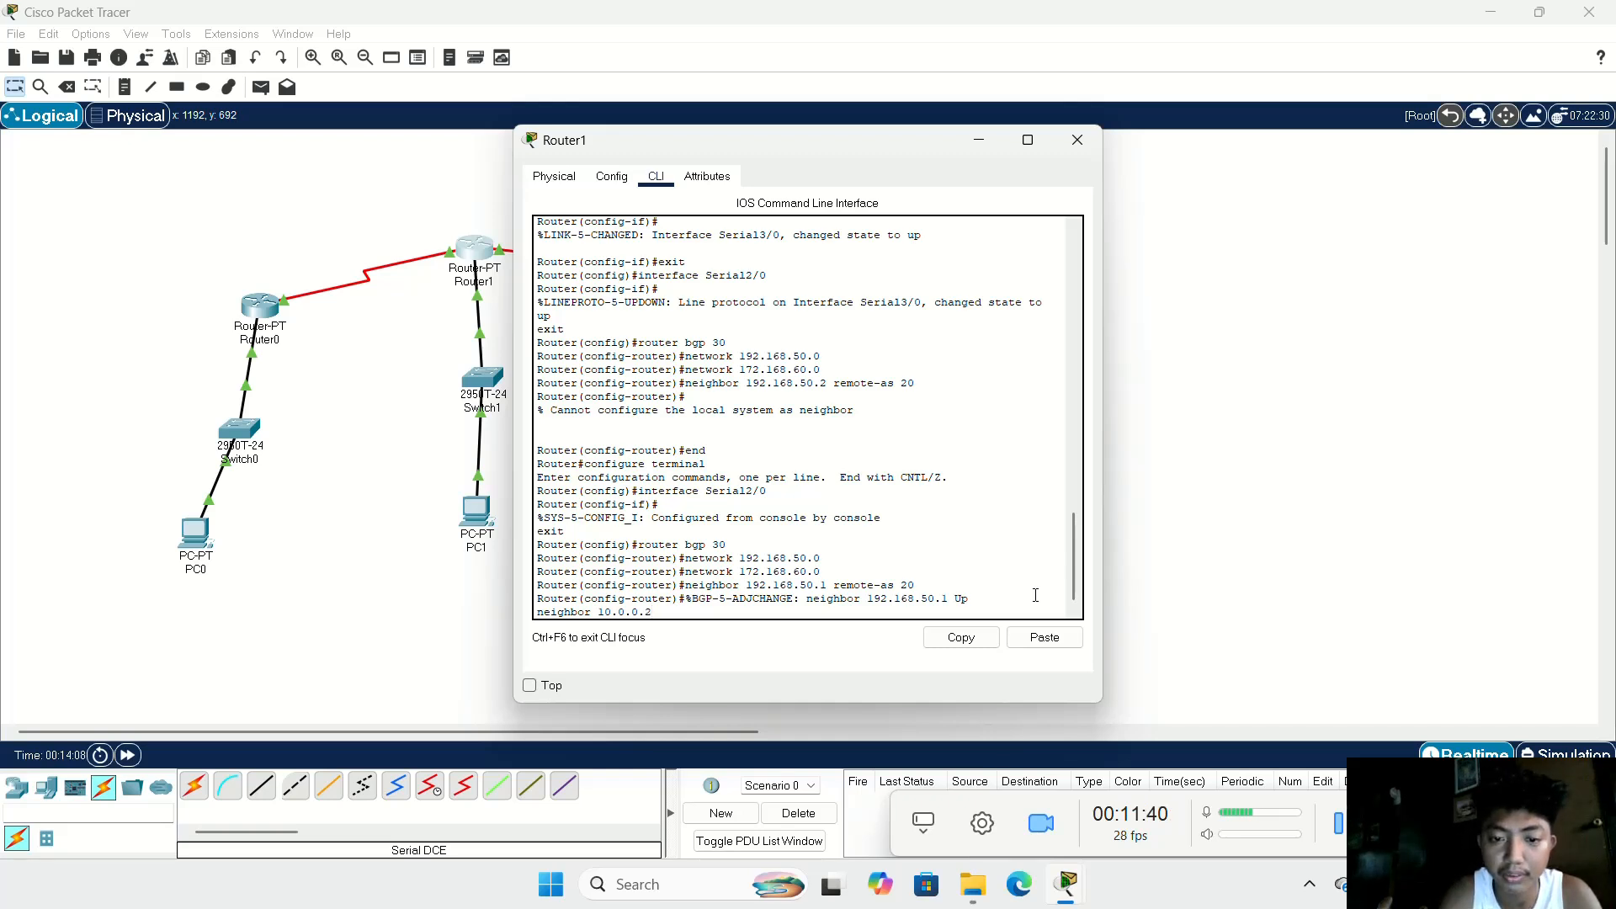
Step: Try to add 10.0.0.2 as a BGP neighbor without an autonomous system number, and exit Router1's BGP configuration
{"action": "key", "text": "Return"}
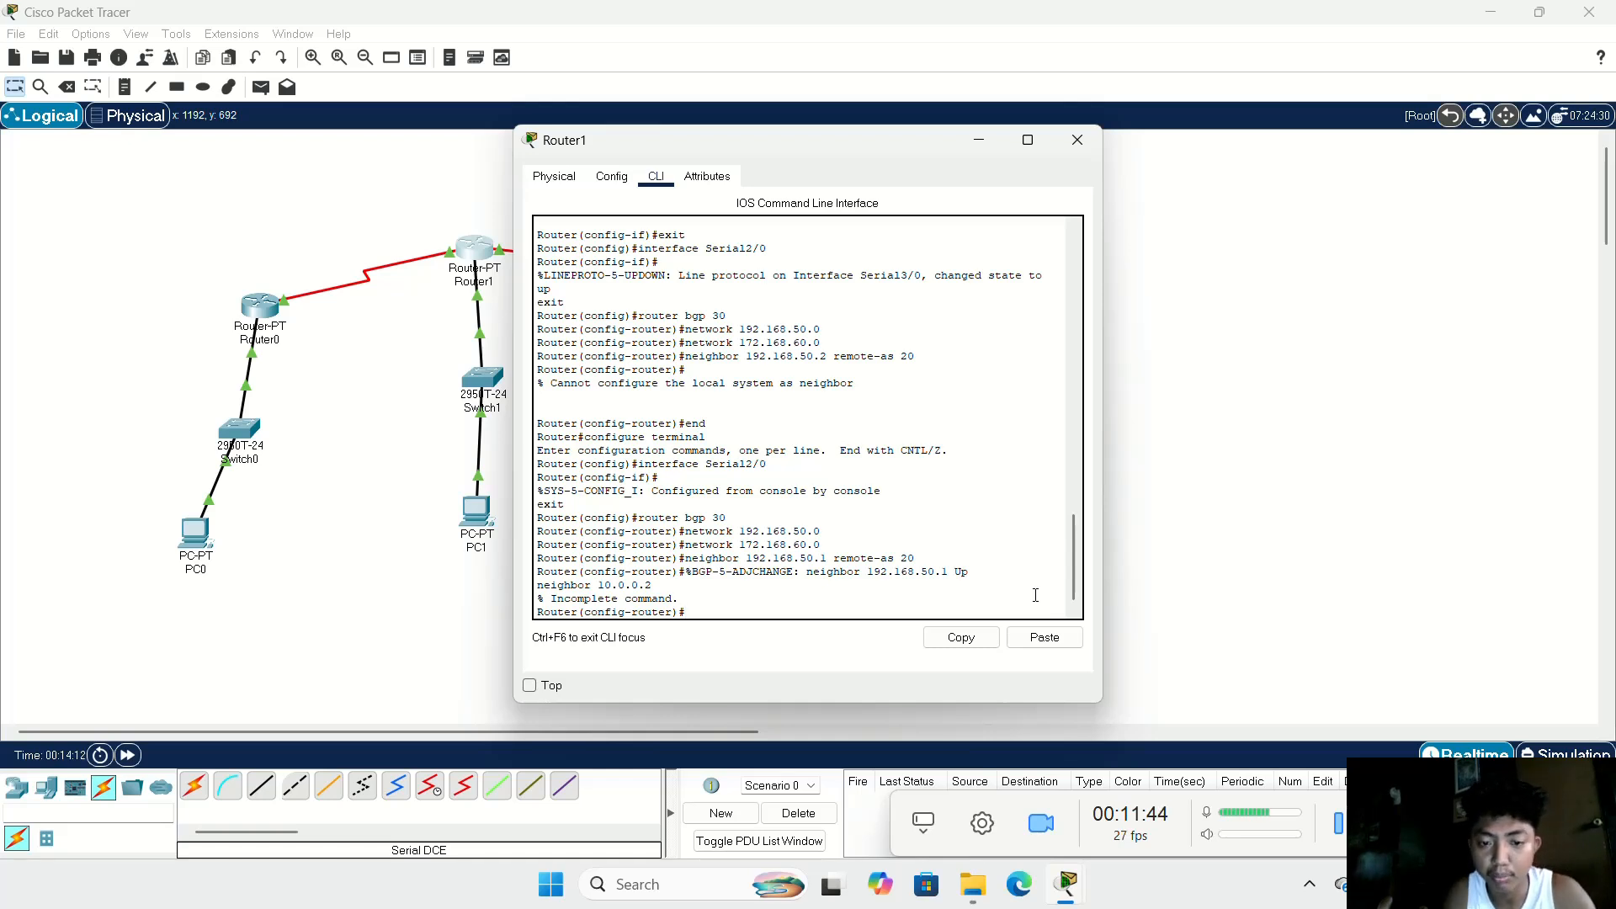
{"action": "type", "text": "exit"}
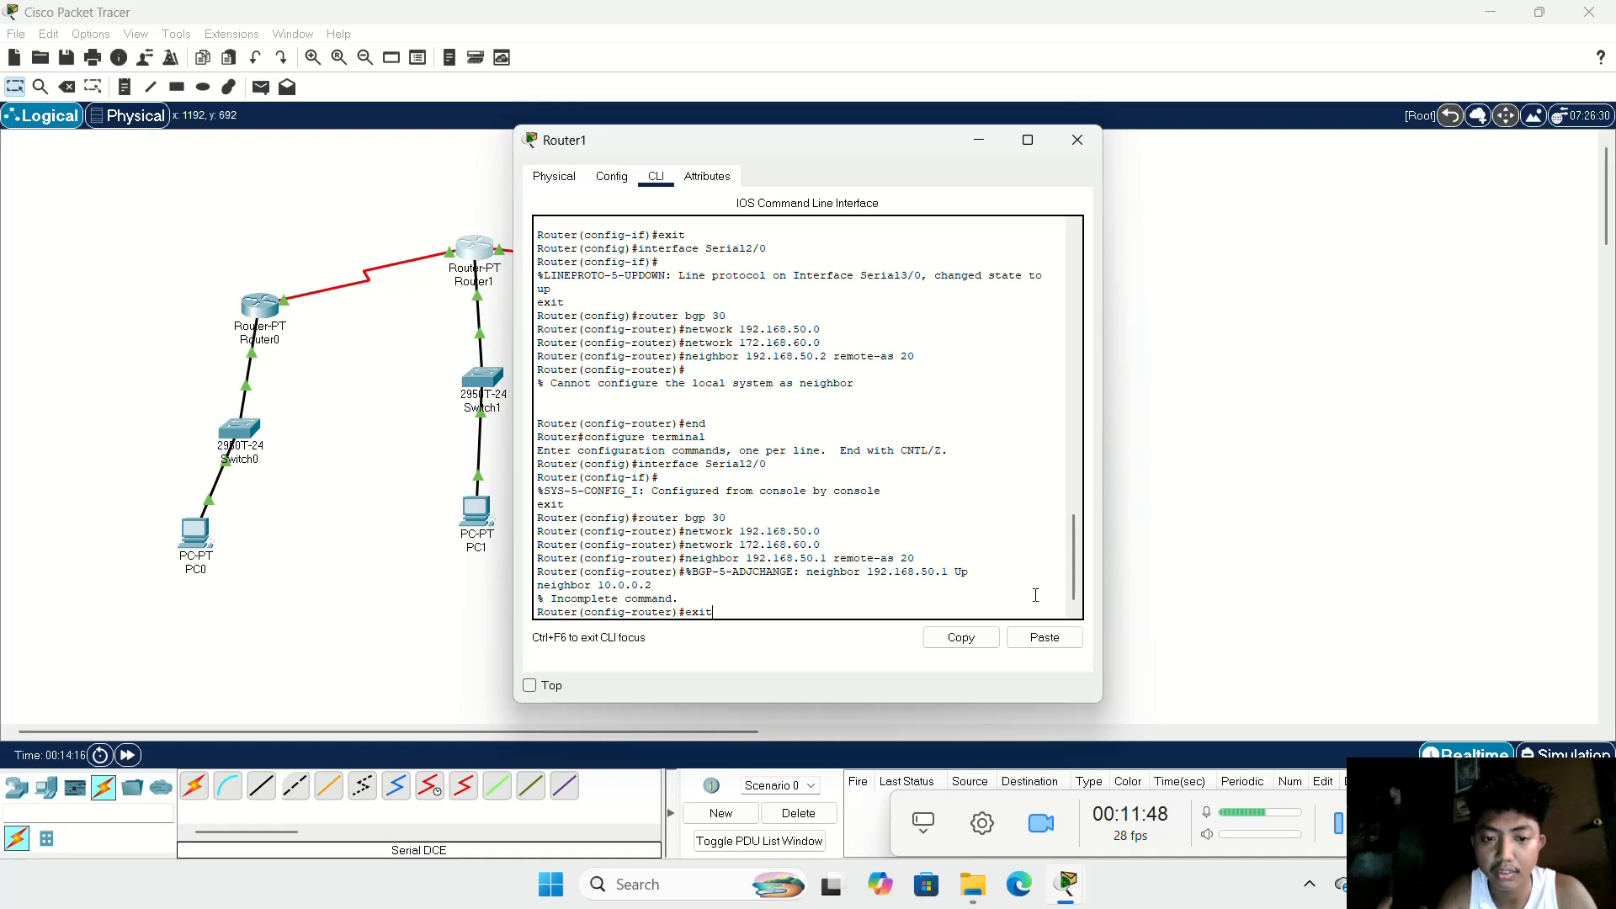
{"action": "key", "text": "Return"}
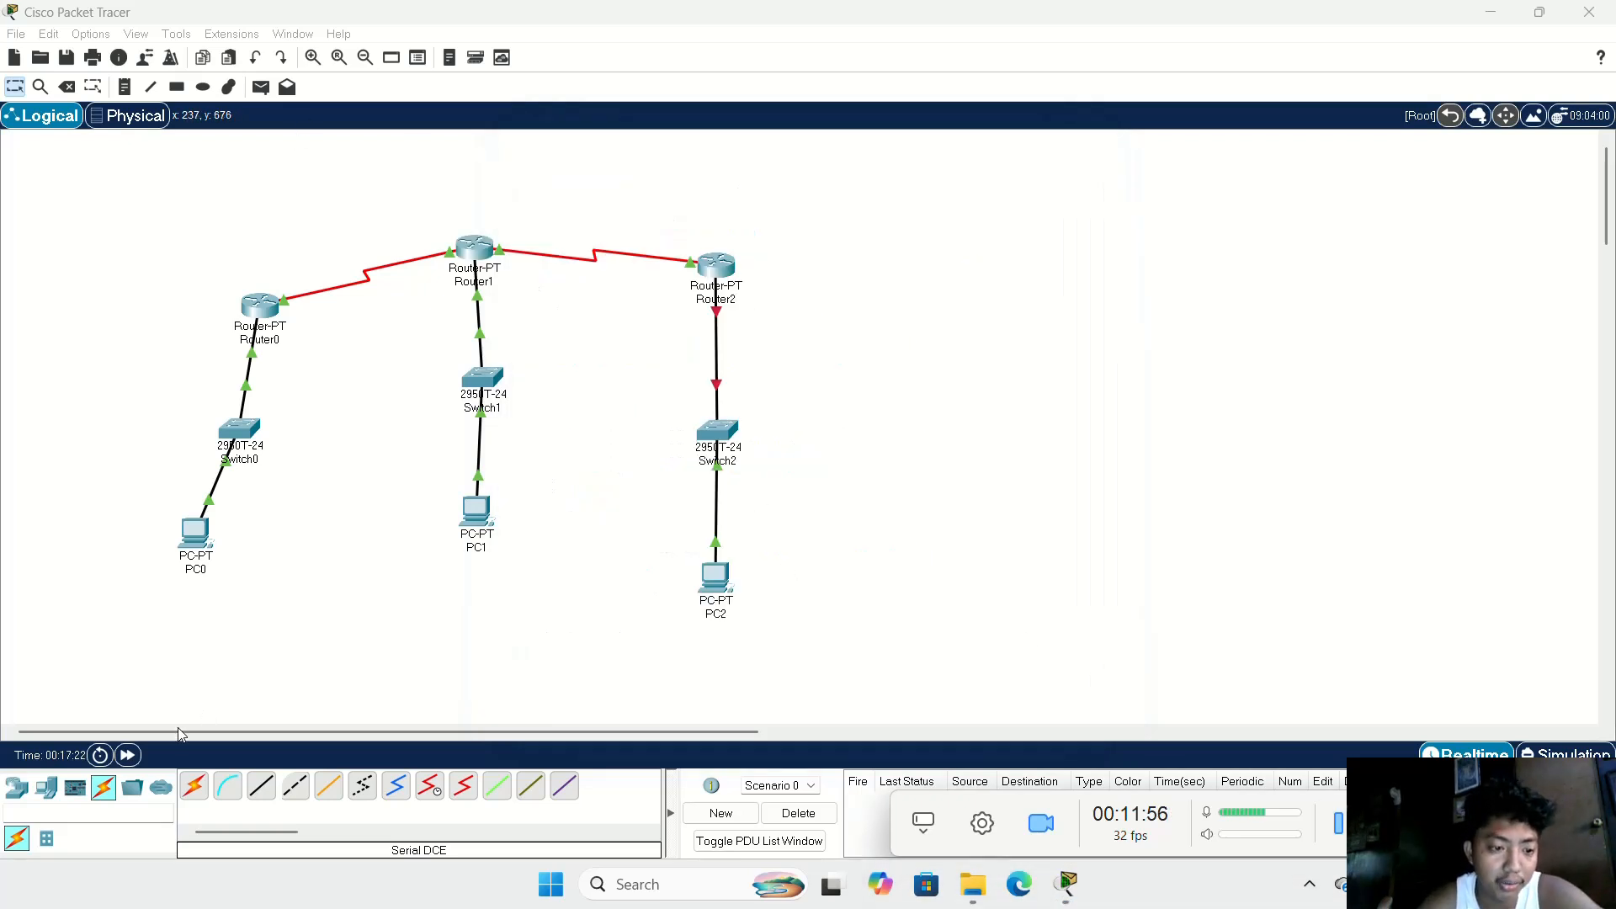
Step: Fast-forward the simulation time and test connectivity by sending a simple PDU from PC0 to PC1
{"action": "left_click", "coordinate": [129, 756]}
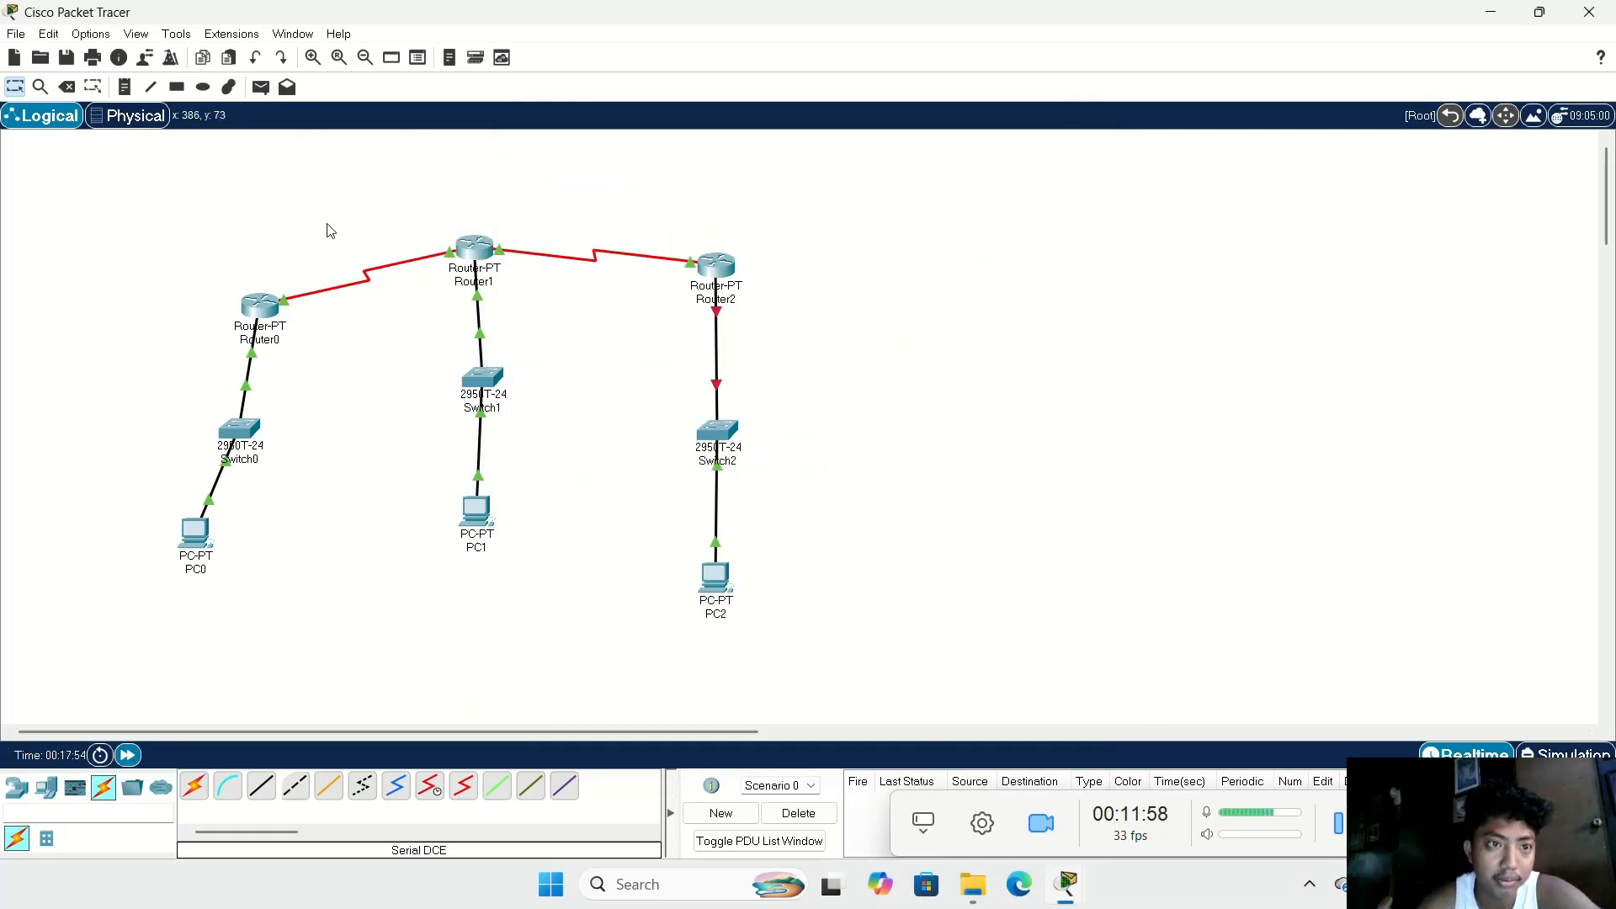
{"action": "left_click", "coordinate": [261, 87]}
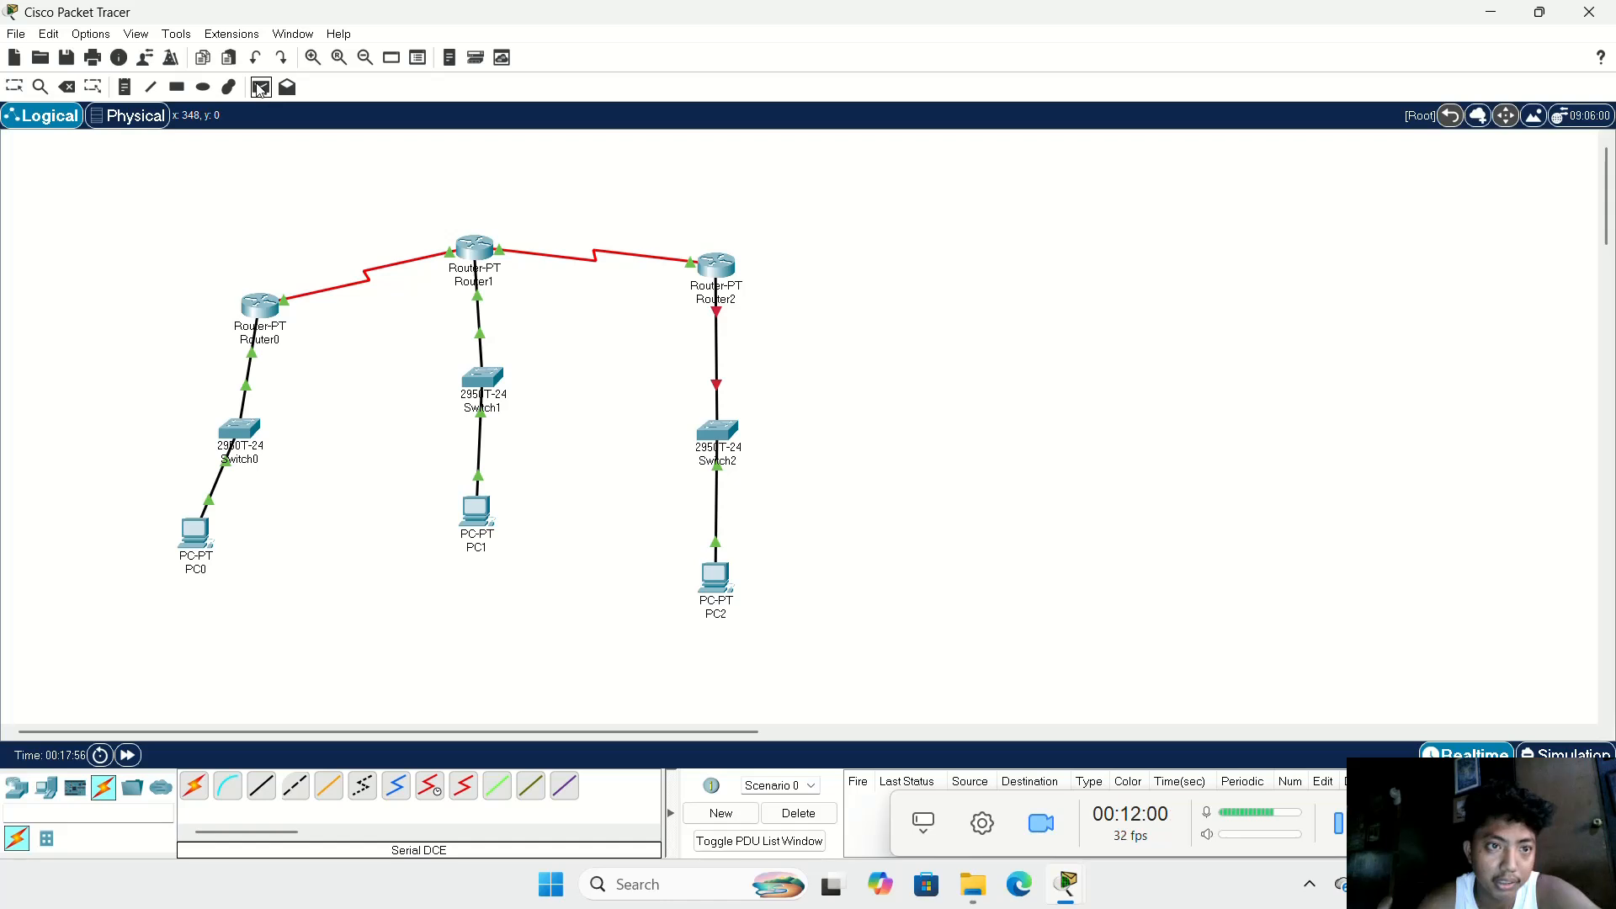
{"action": "left_click", "coordinate": [186, 537]}
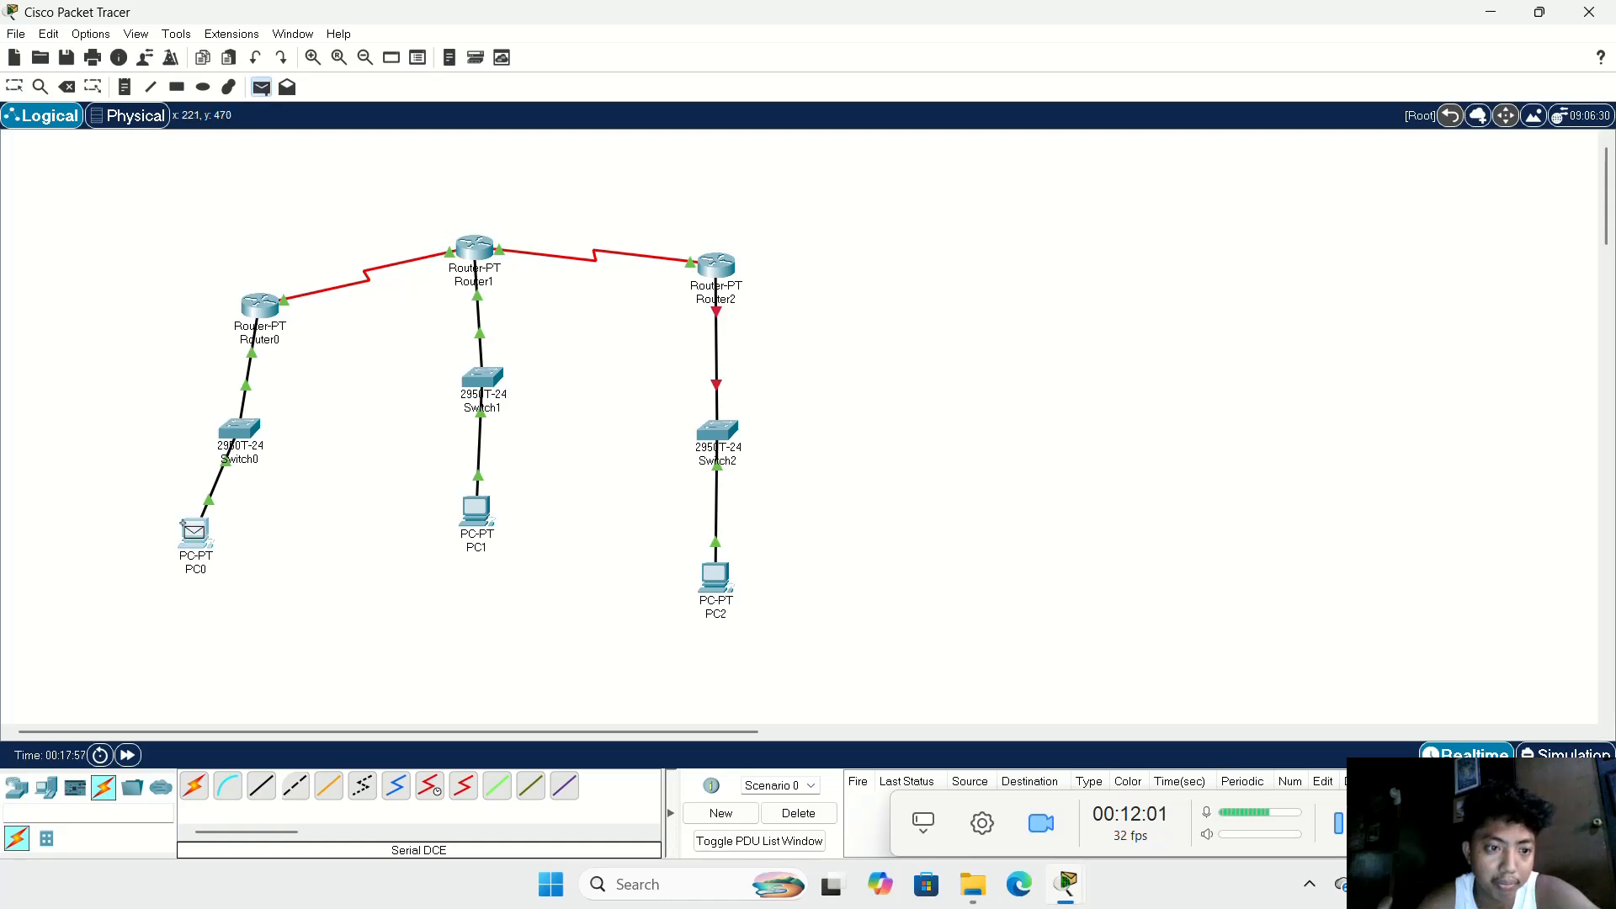
{"action": "left_click", "coordinate": [469, 519]}
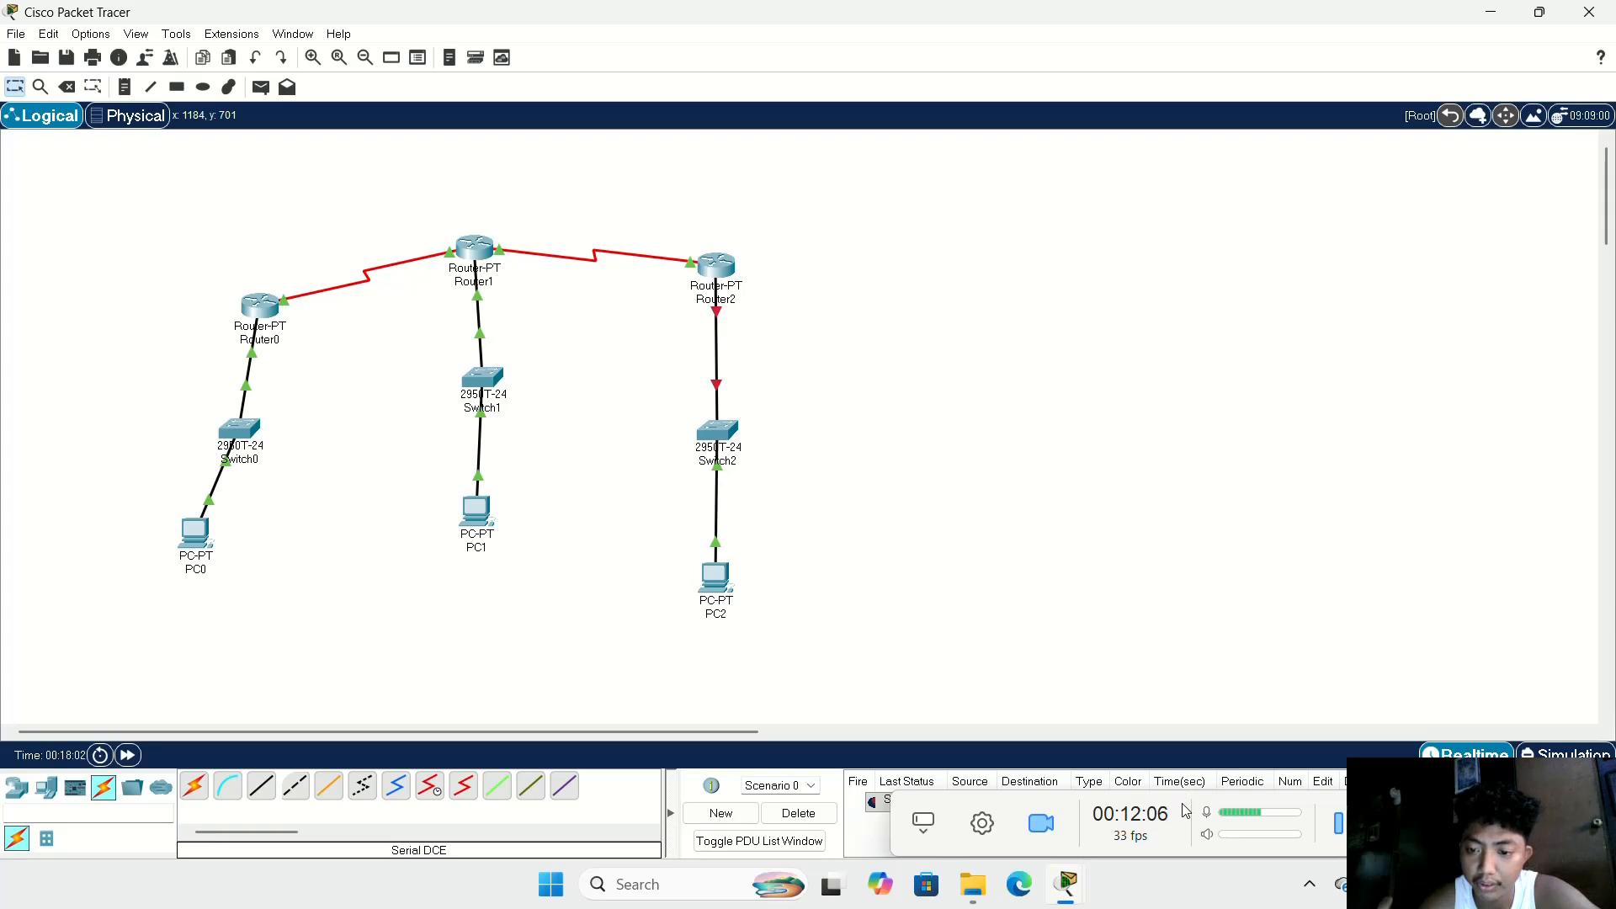
{"action": "left_click_drag", "start_coordinate": [1183, 804], "coordinate": [1366, 664]}
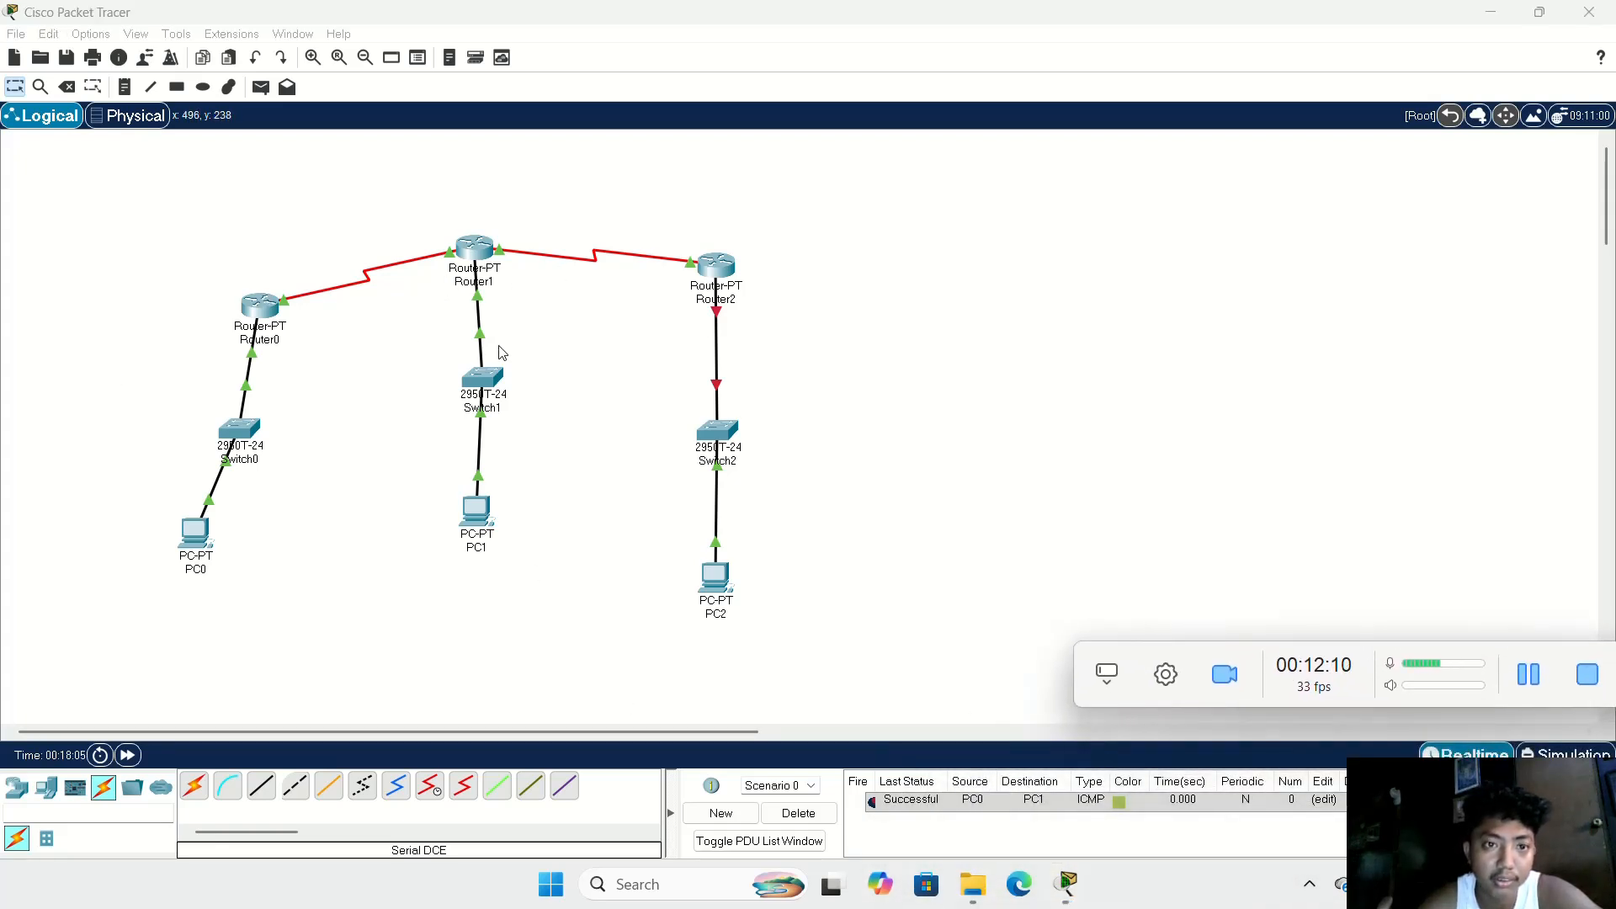
Step: Open Router2's command line and enter global configuration mode
{"action": "left_click", "coordinate": [711, 263]}
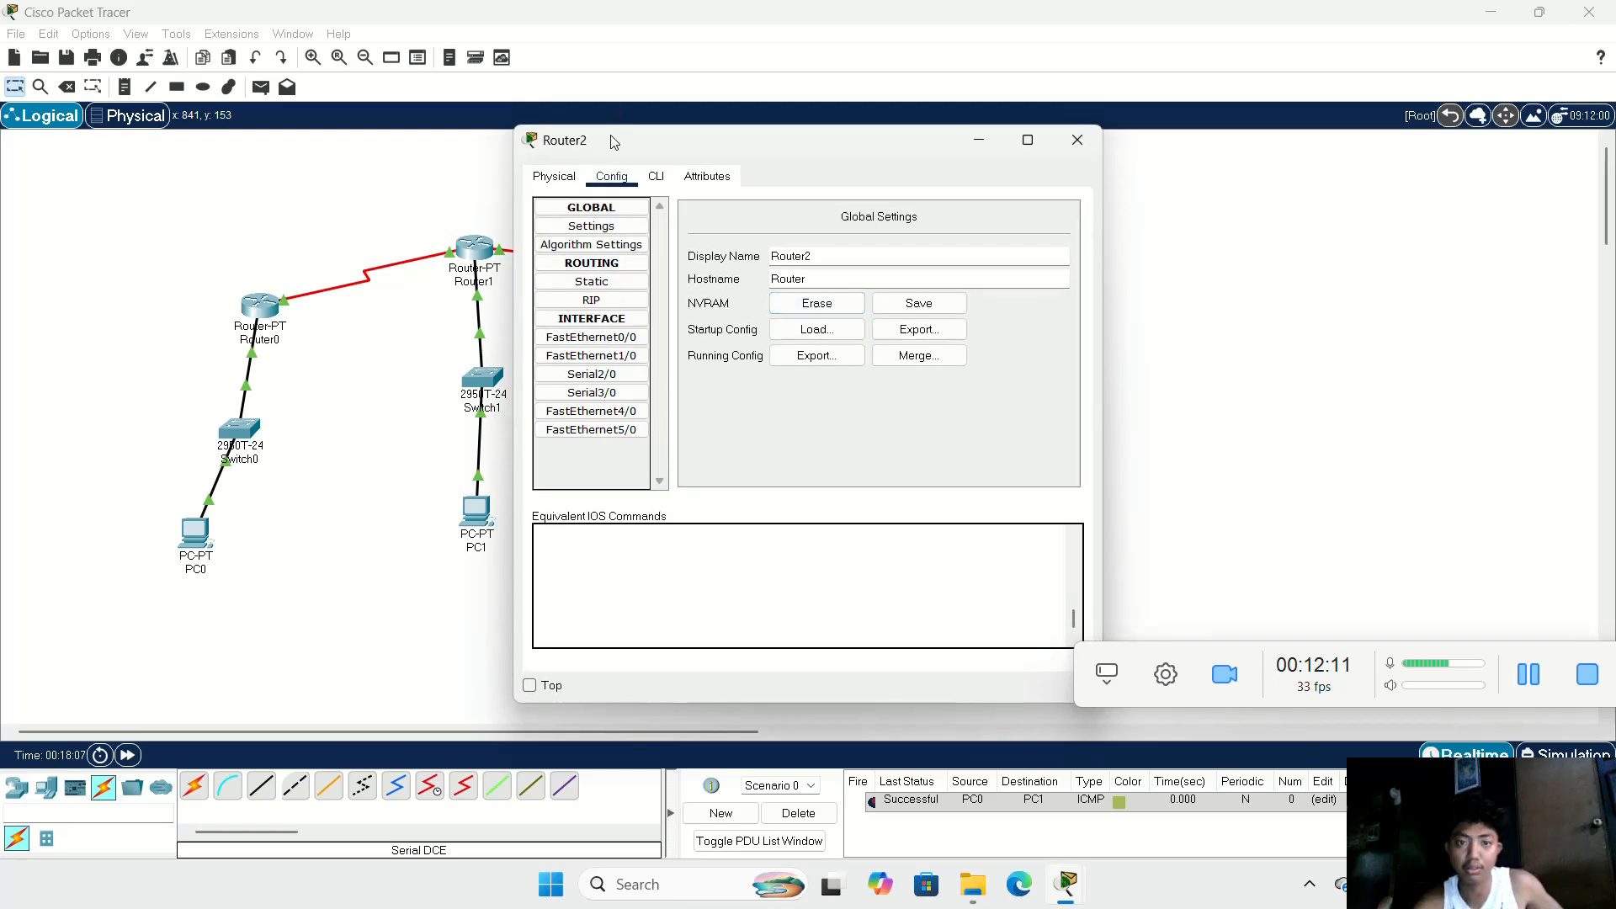
{"action": "left_click", "coordinate": [657, 176]}
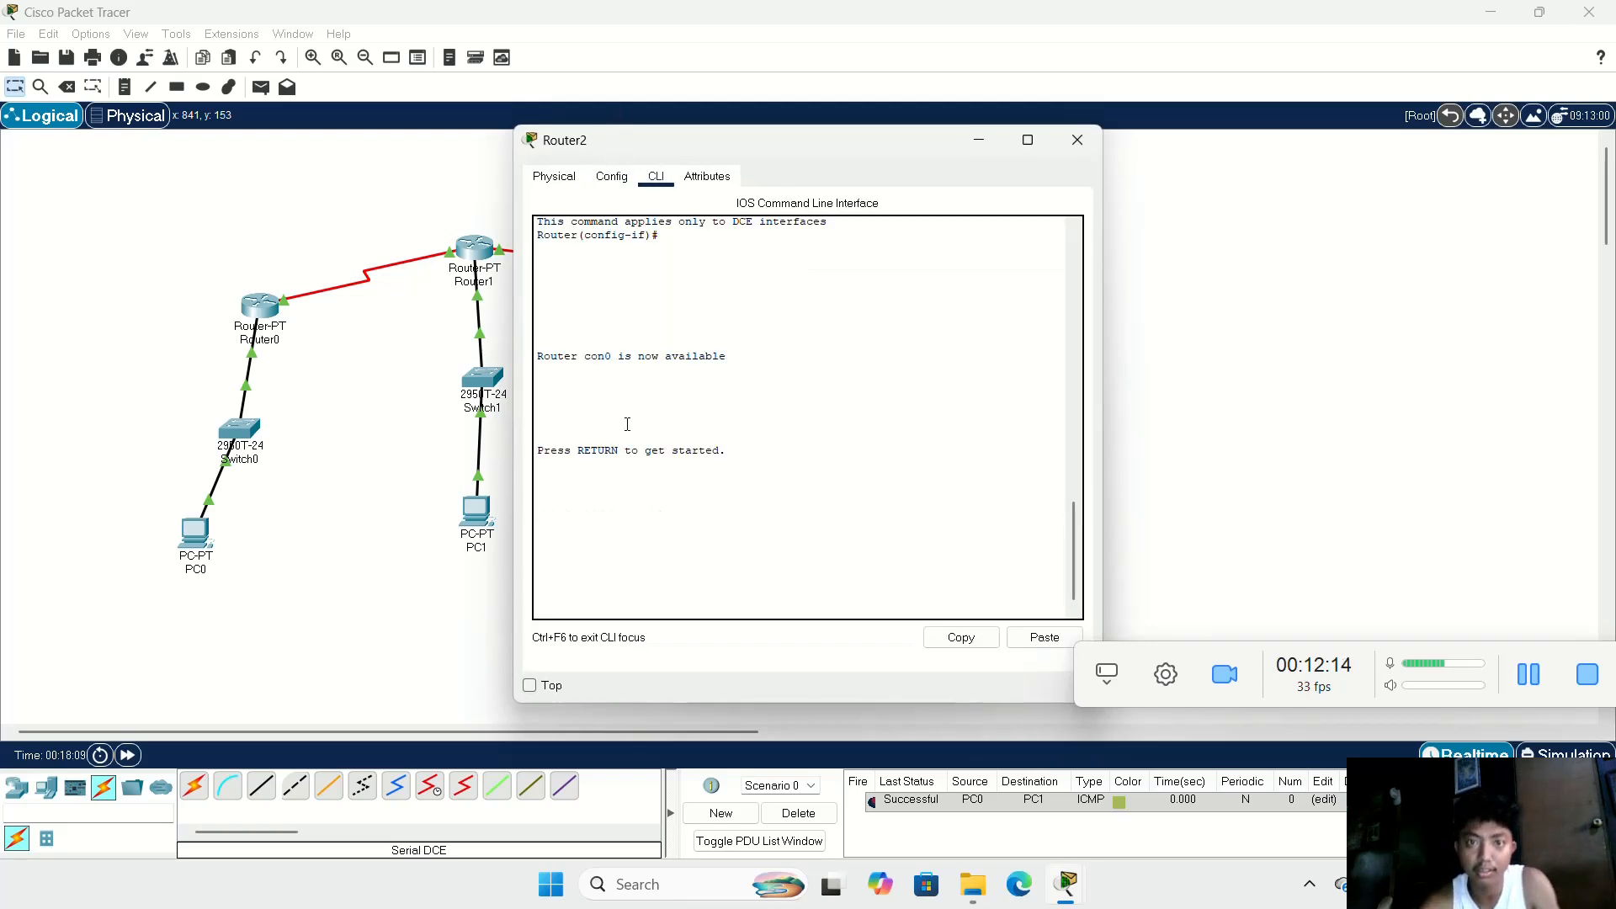
{"action": "left_click", "coordinate": [580, 491]}
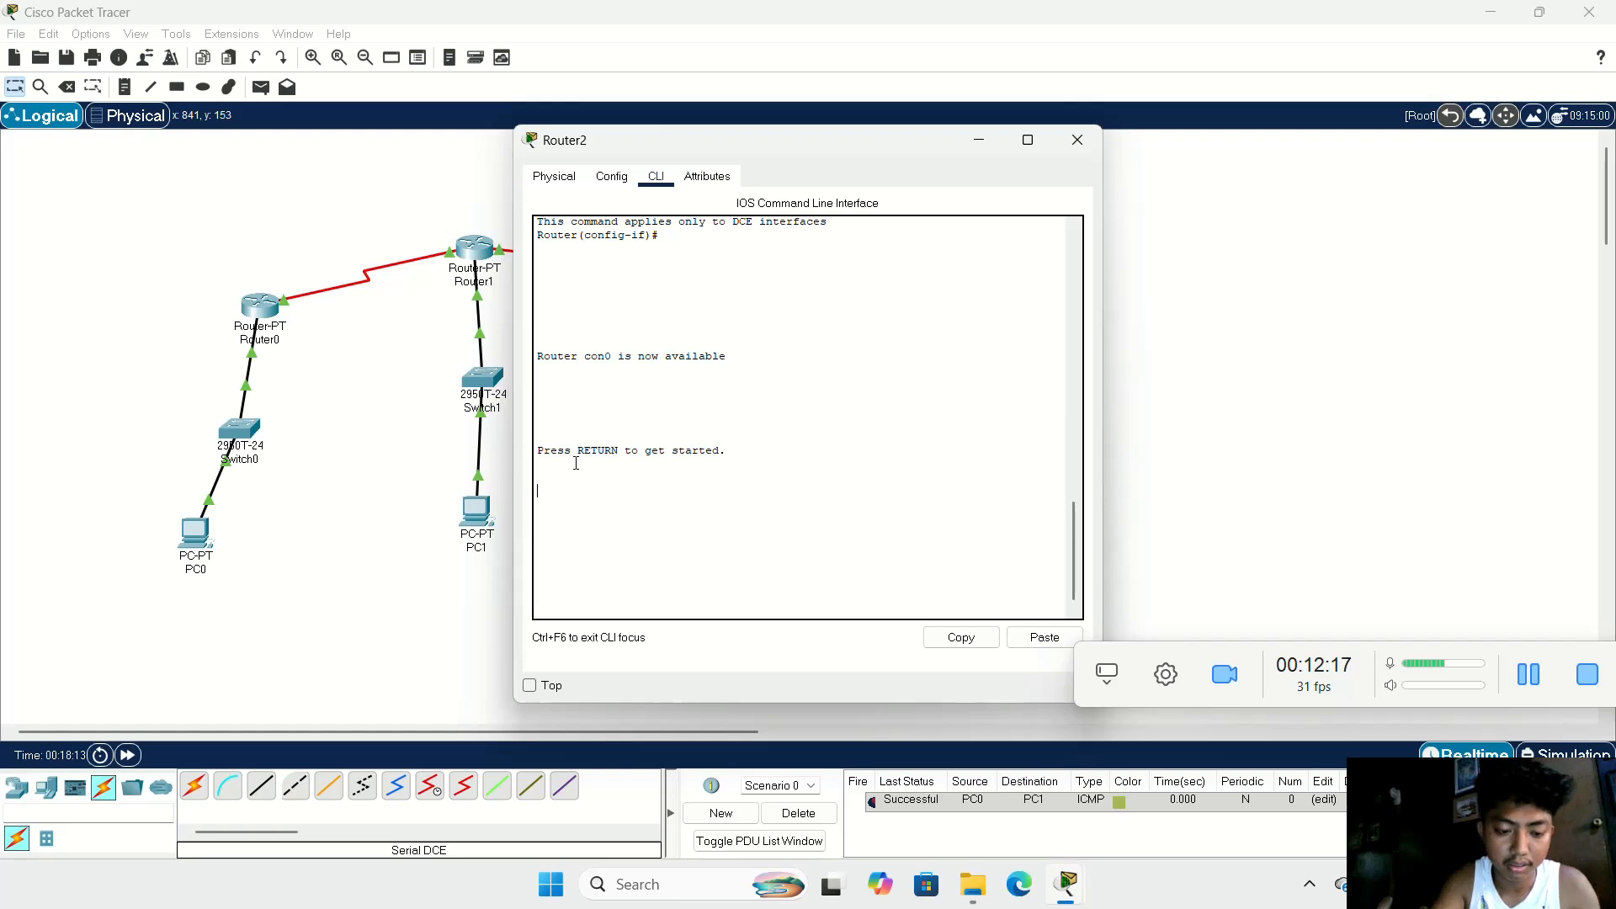
{"action": "key", "text": "Return"}
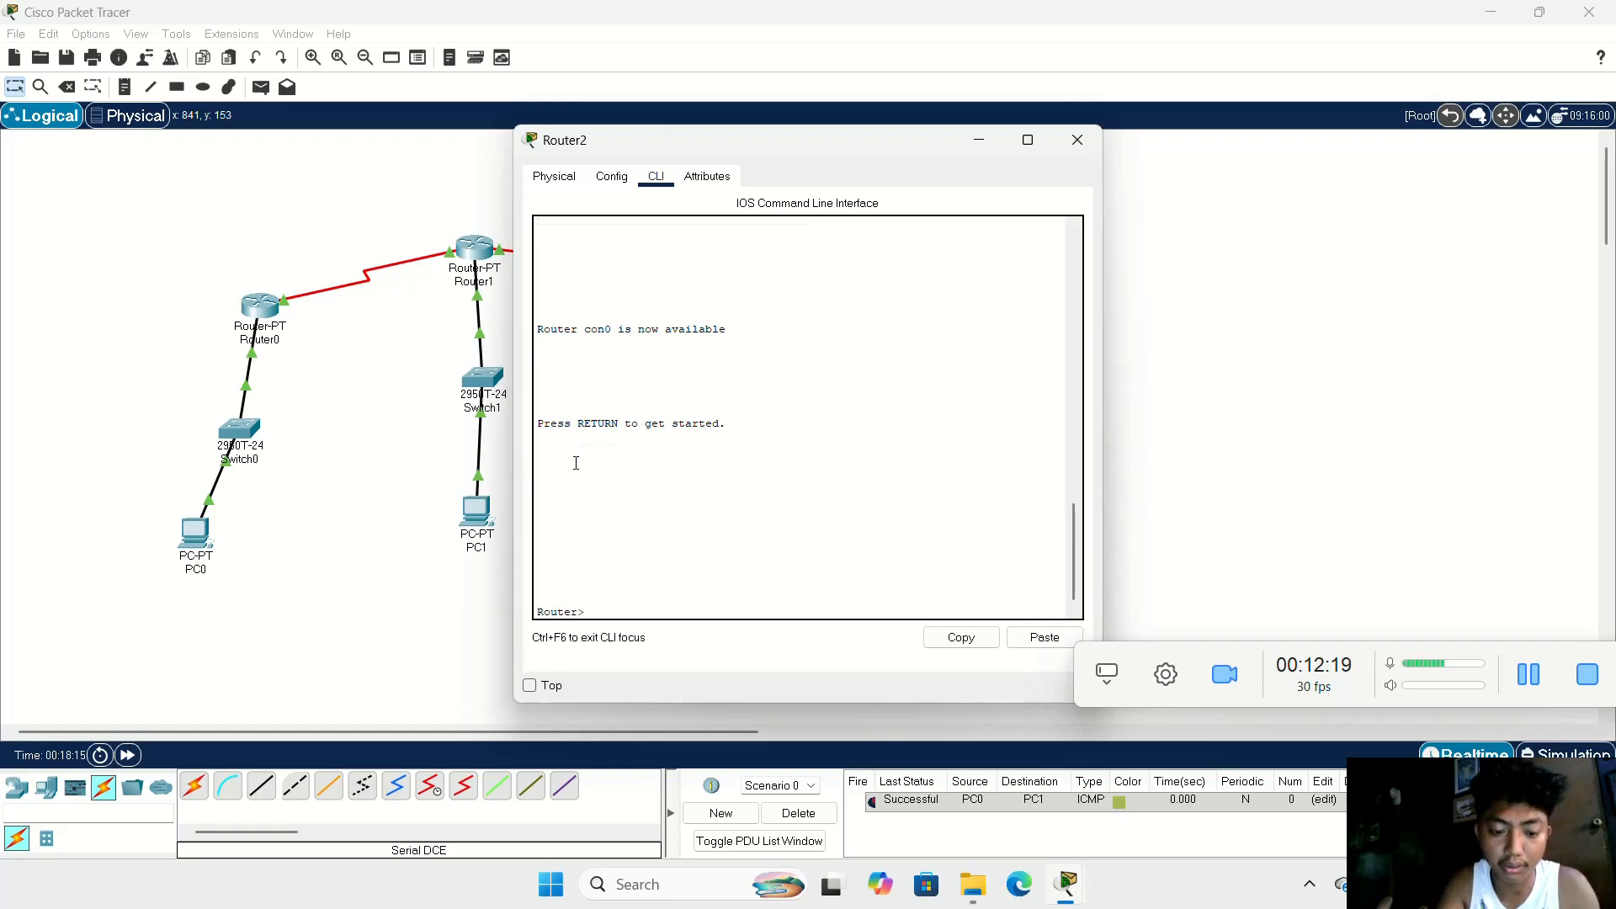
{"action": "type", "text": "en"}
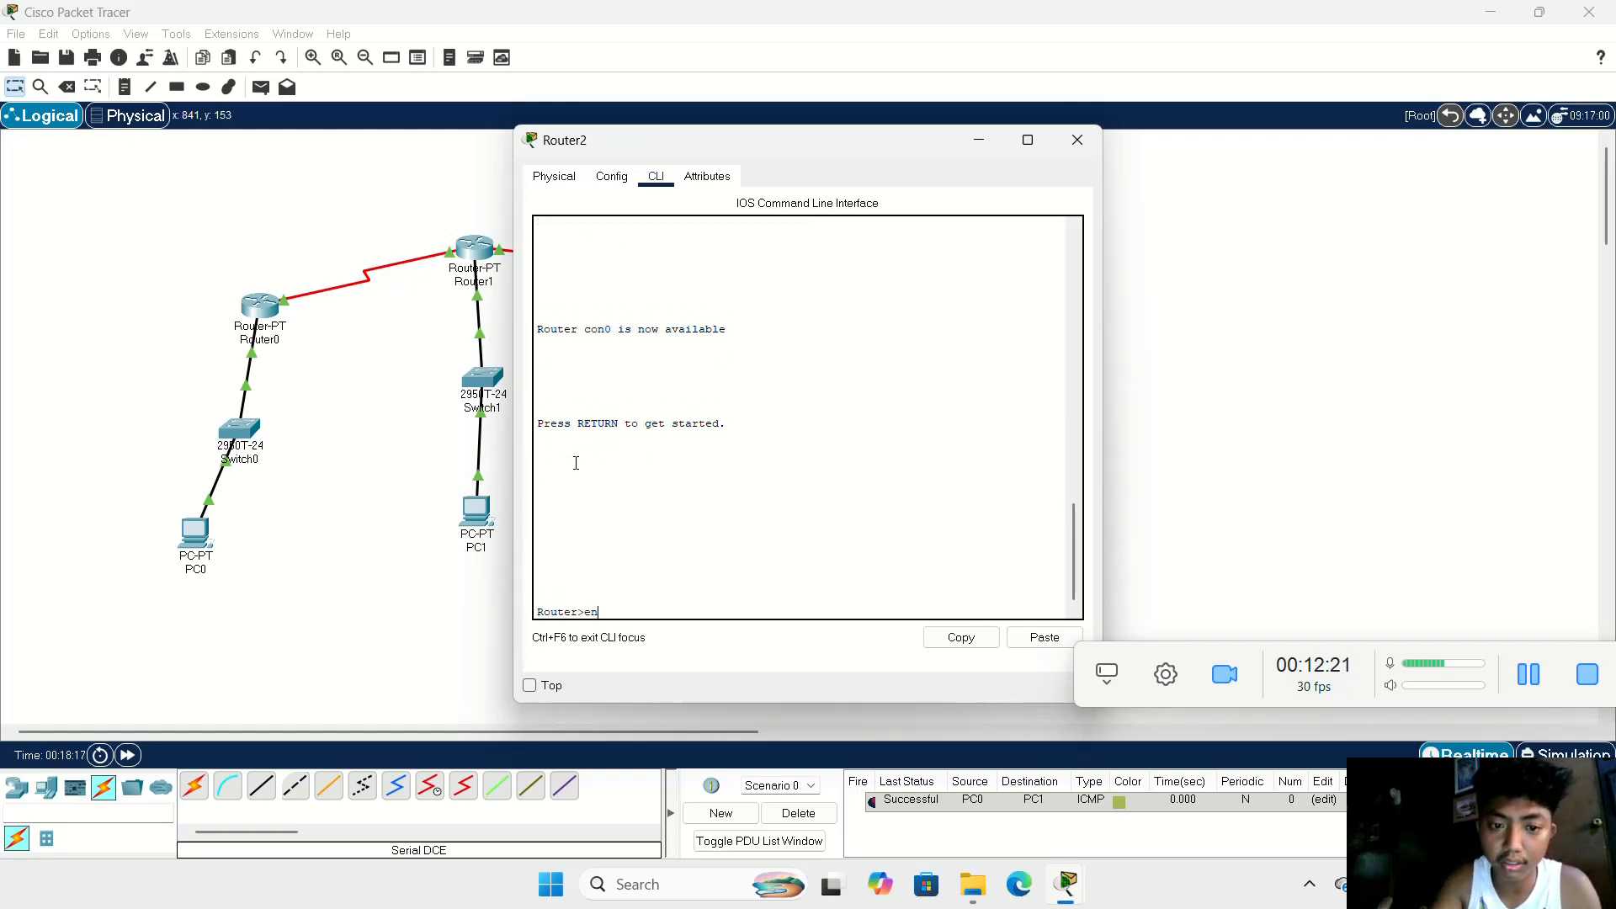
{"action": "key", "text": "Return"}
{"action": "type", "text": "con"}
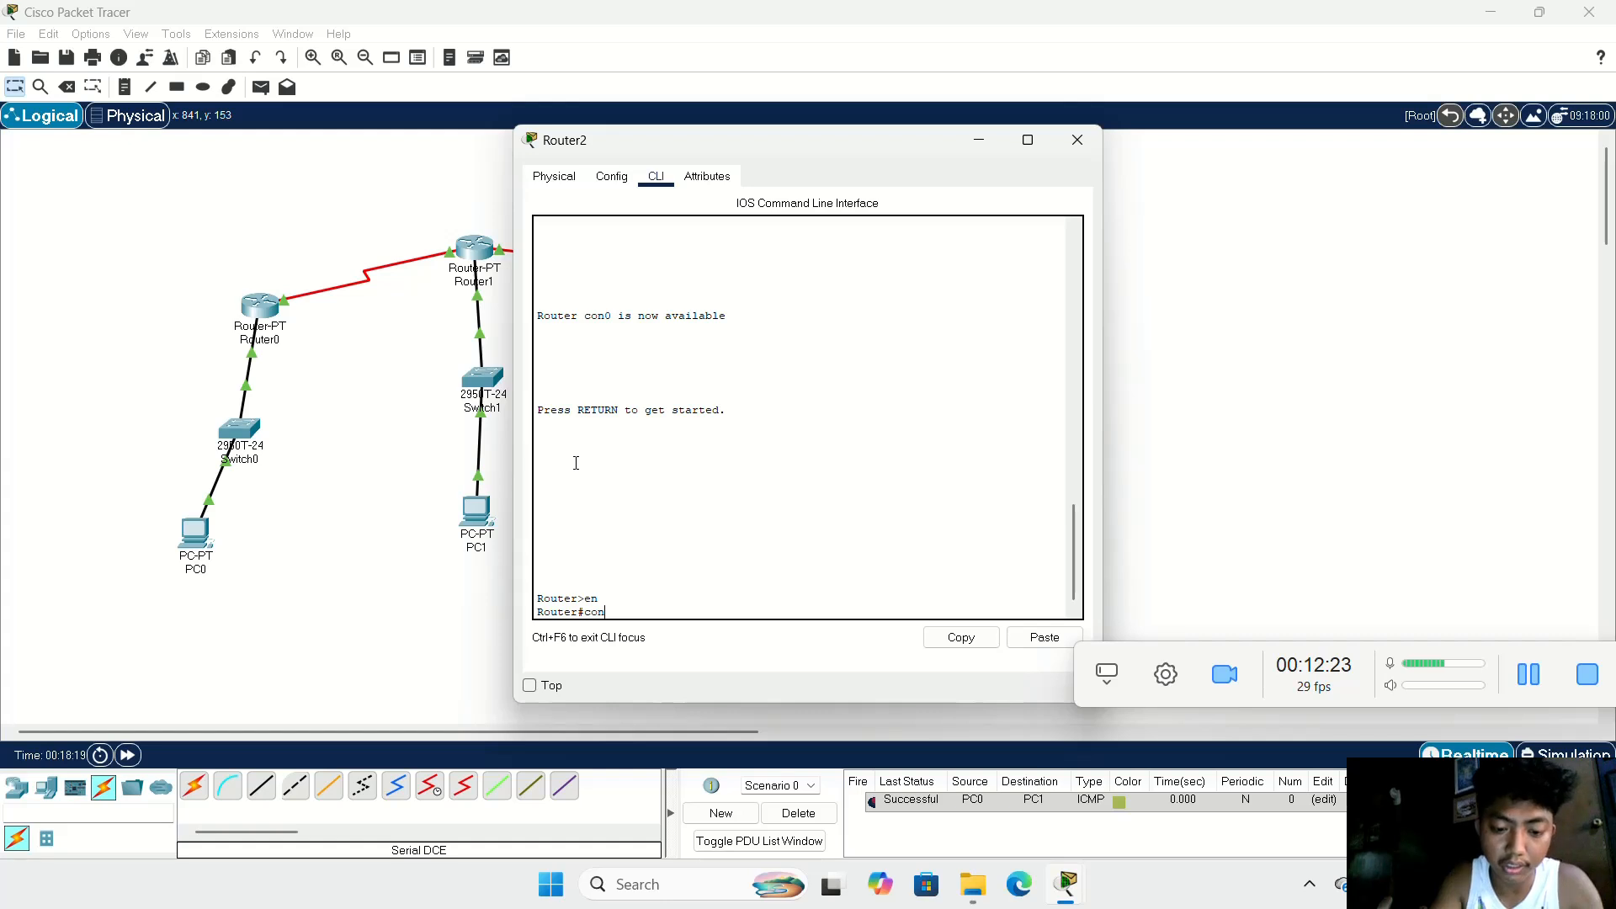
{"action": "type", "text": "f t"}
{"action": "key", "text": "Return"}
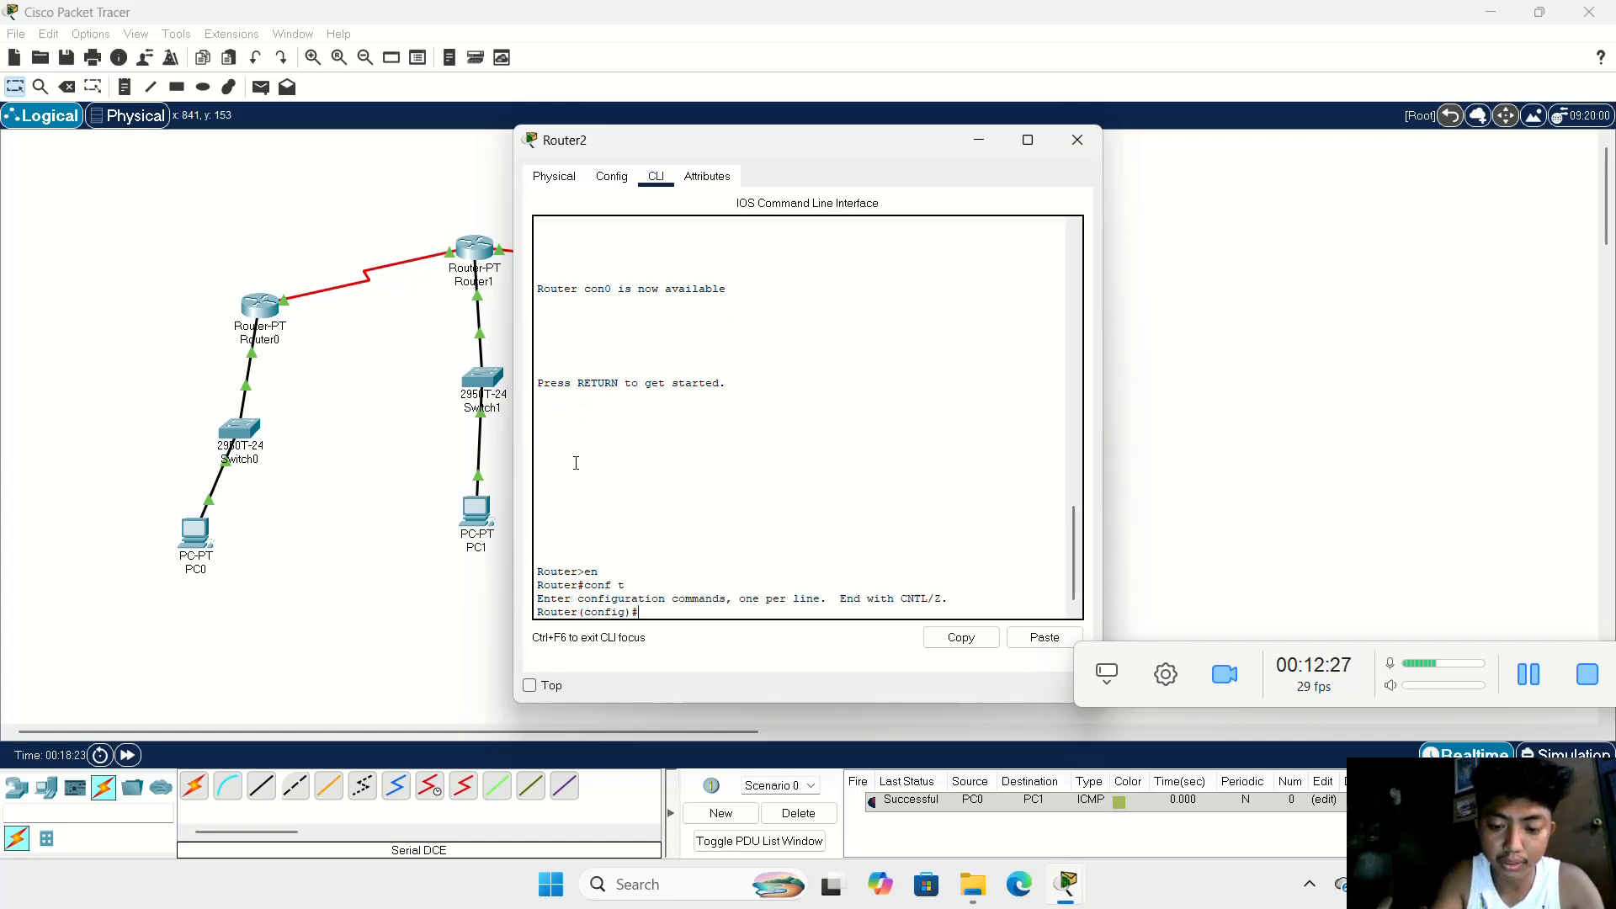
Step: Start BGP routing on Router2 with autonomous system number 60
{"action": "type", "text": "router "}
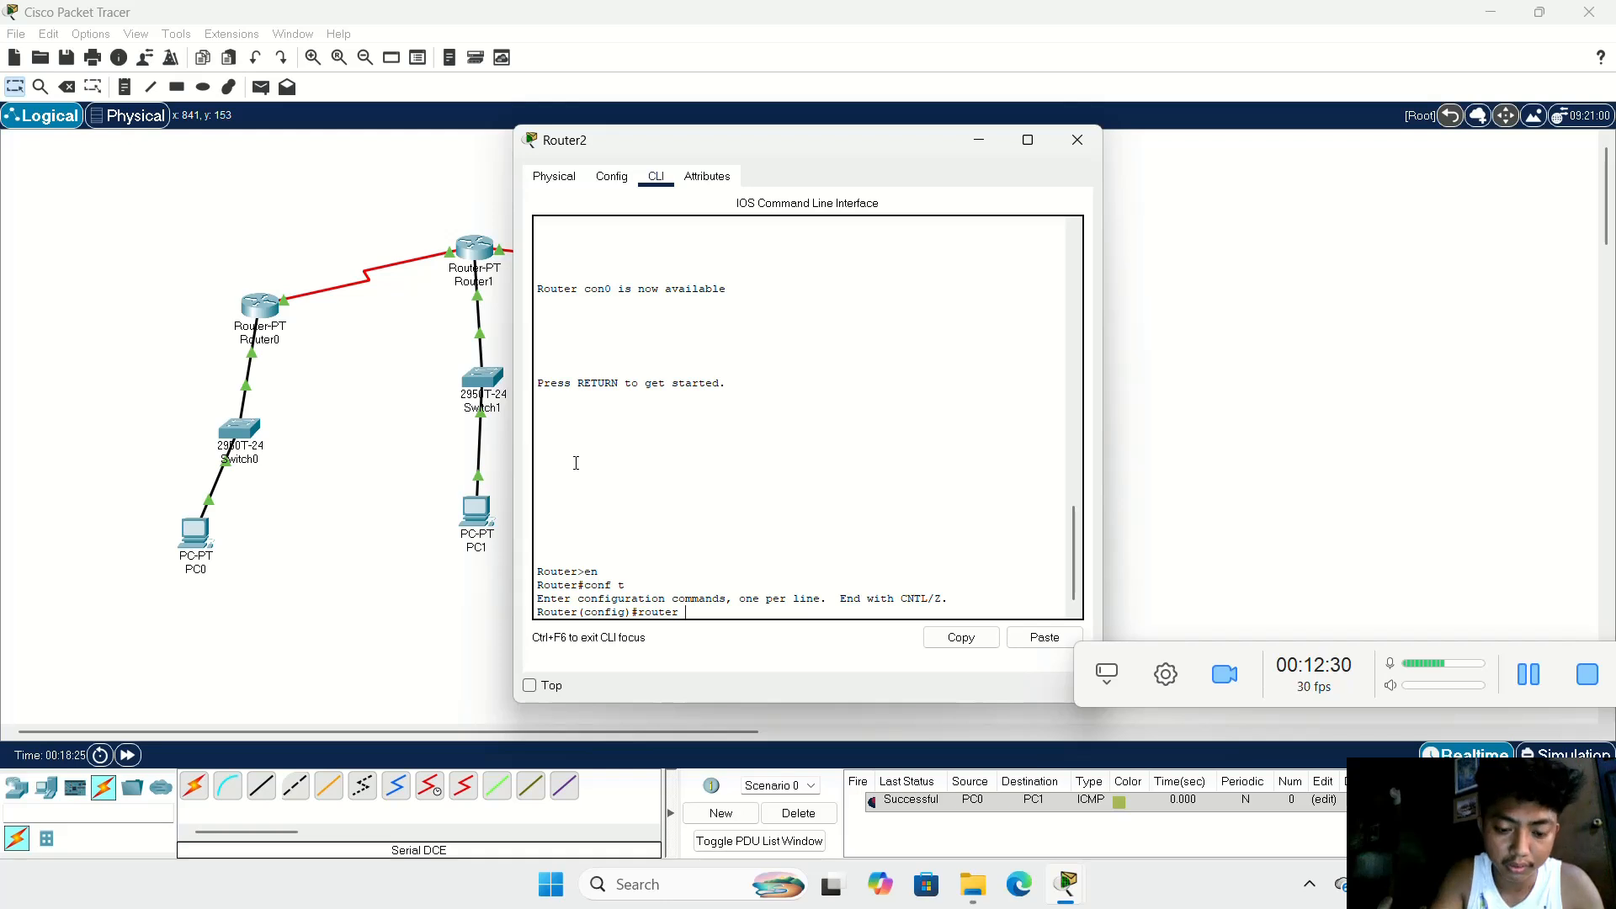
{"action": "type", "text": "bgp"}
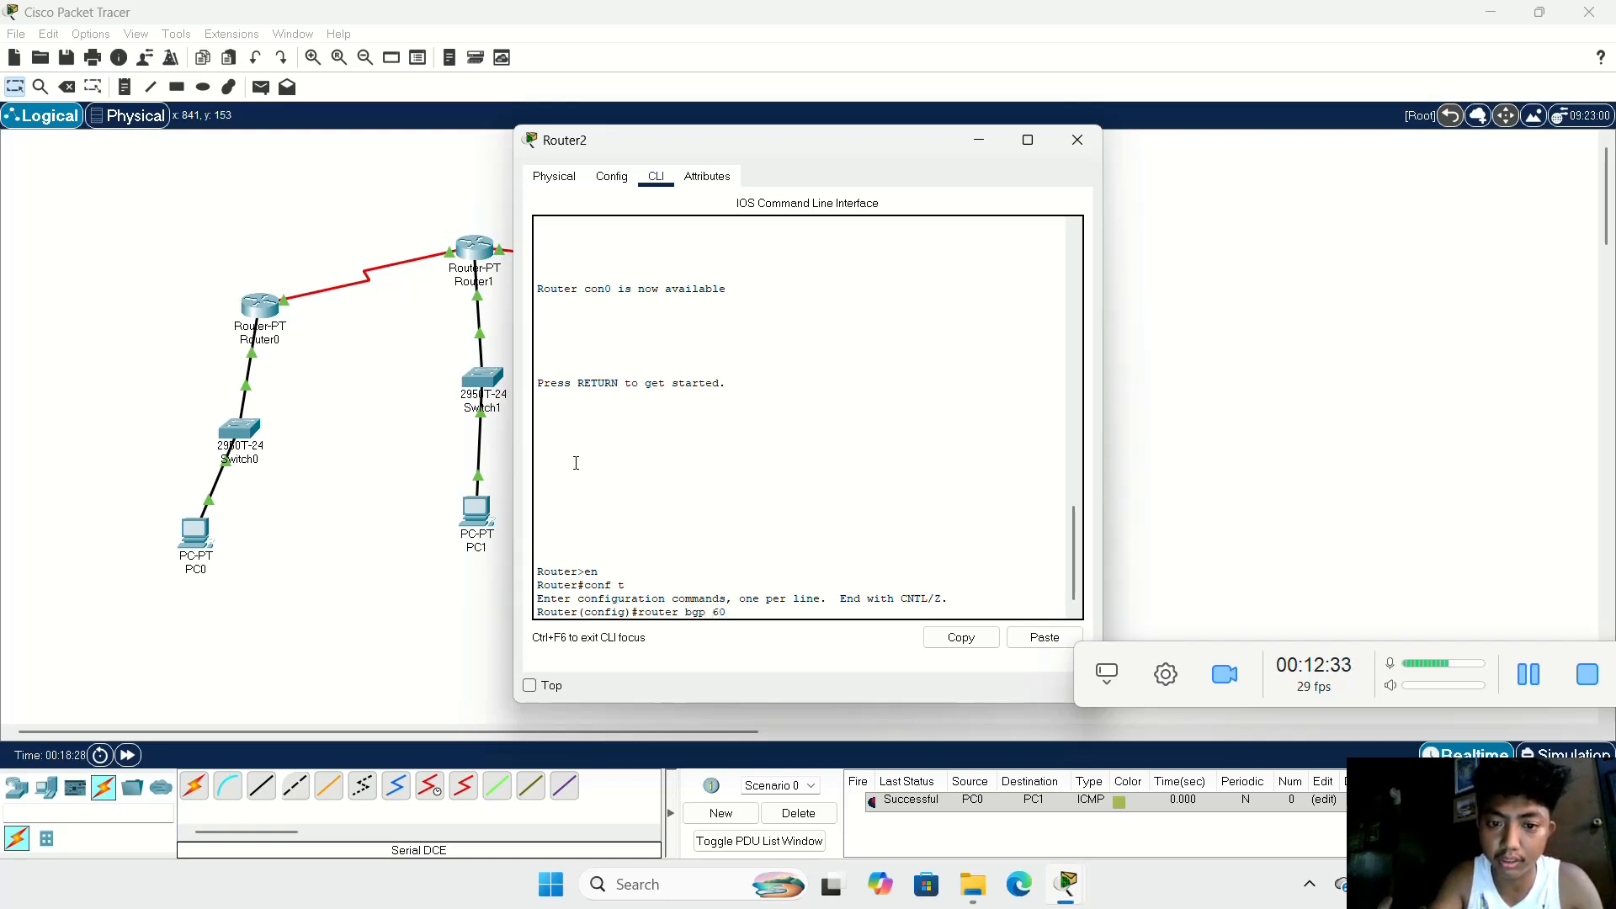
{"action": "type", "text": " 60"}
{"action": "key", "text": "Return"}
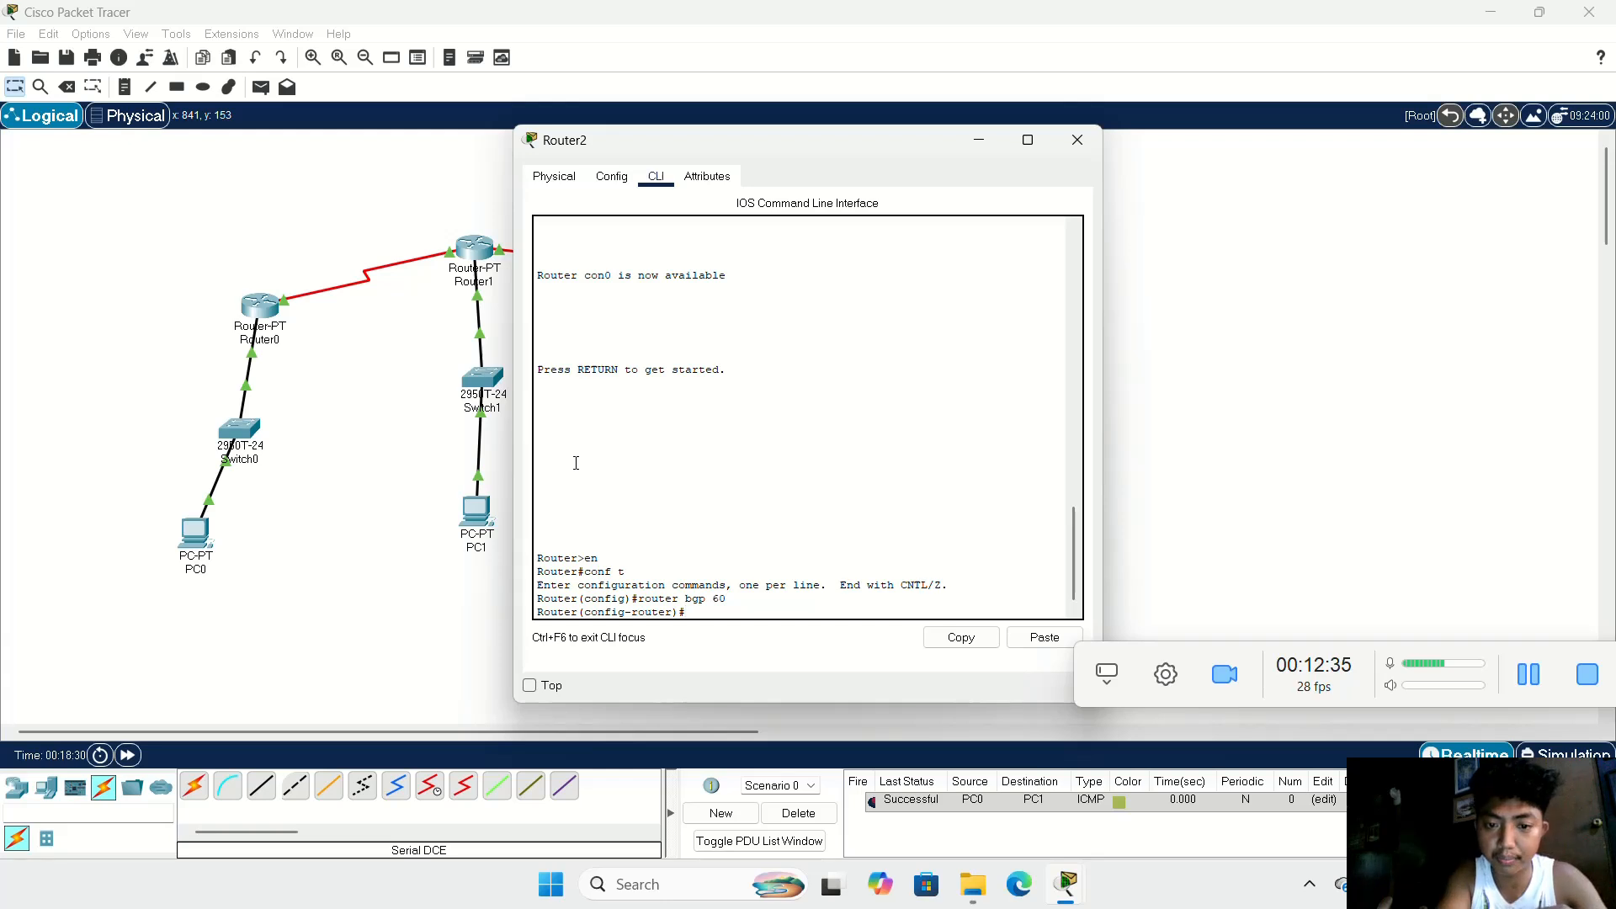
Step: Advertise network 192.168.60.0 in Router2's BGP 60 configuration
{"action": "type", "text": "netw"}
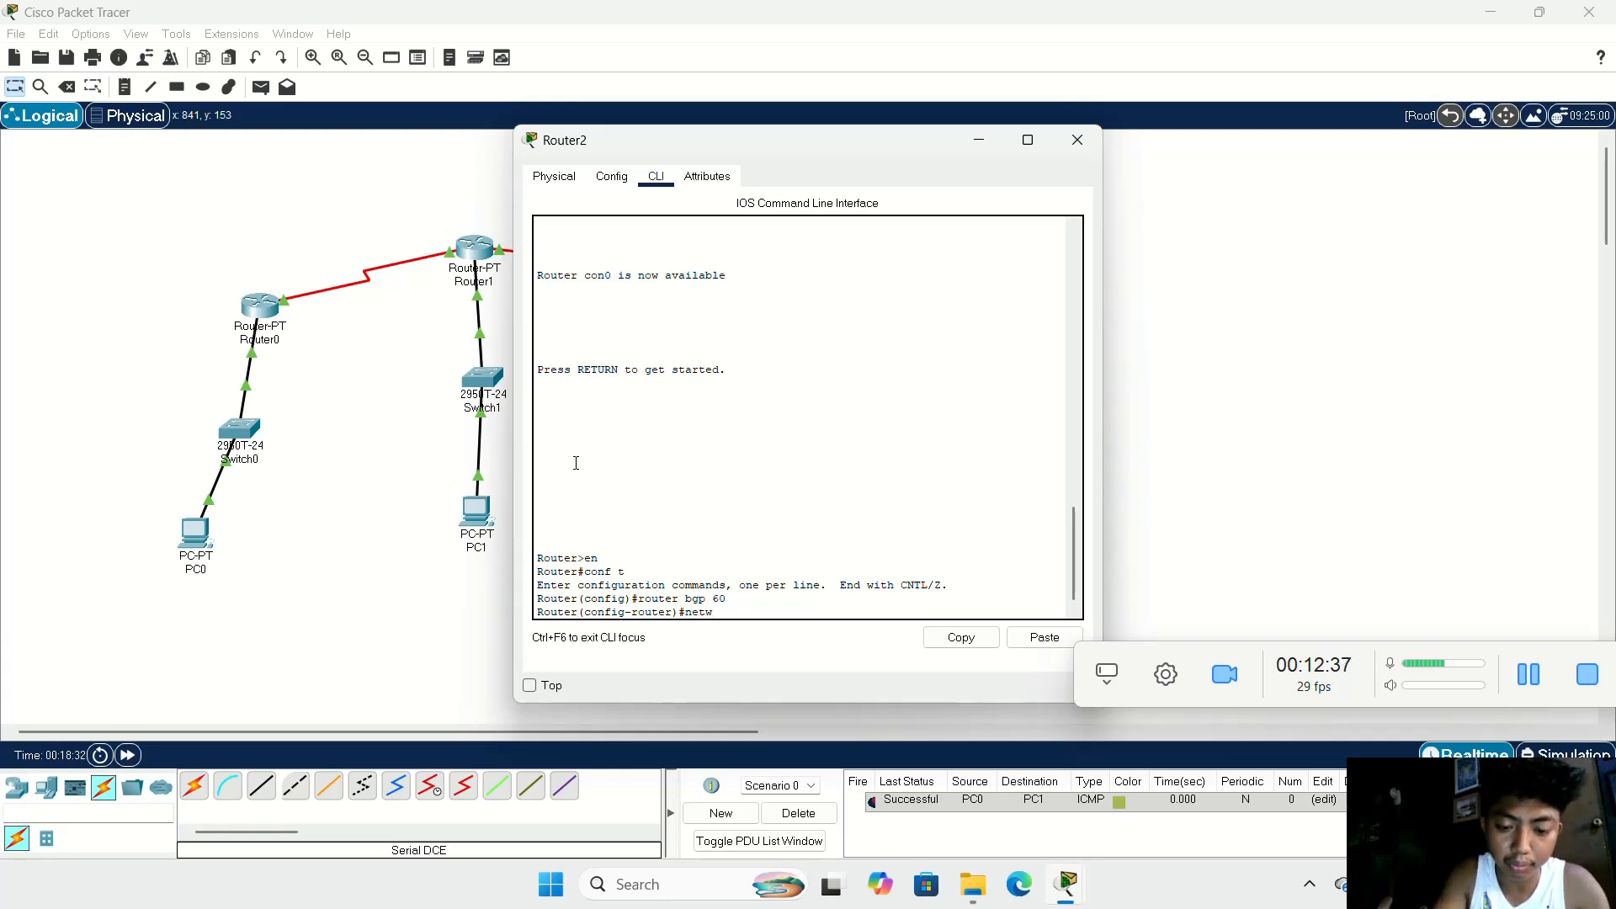
{"action": "type", "text": "ork "}
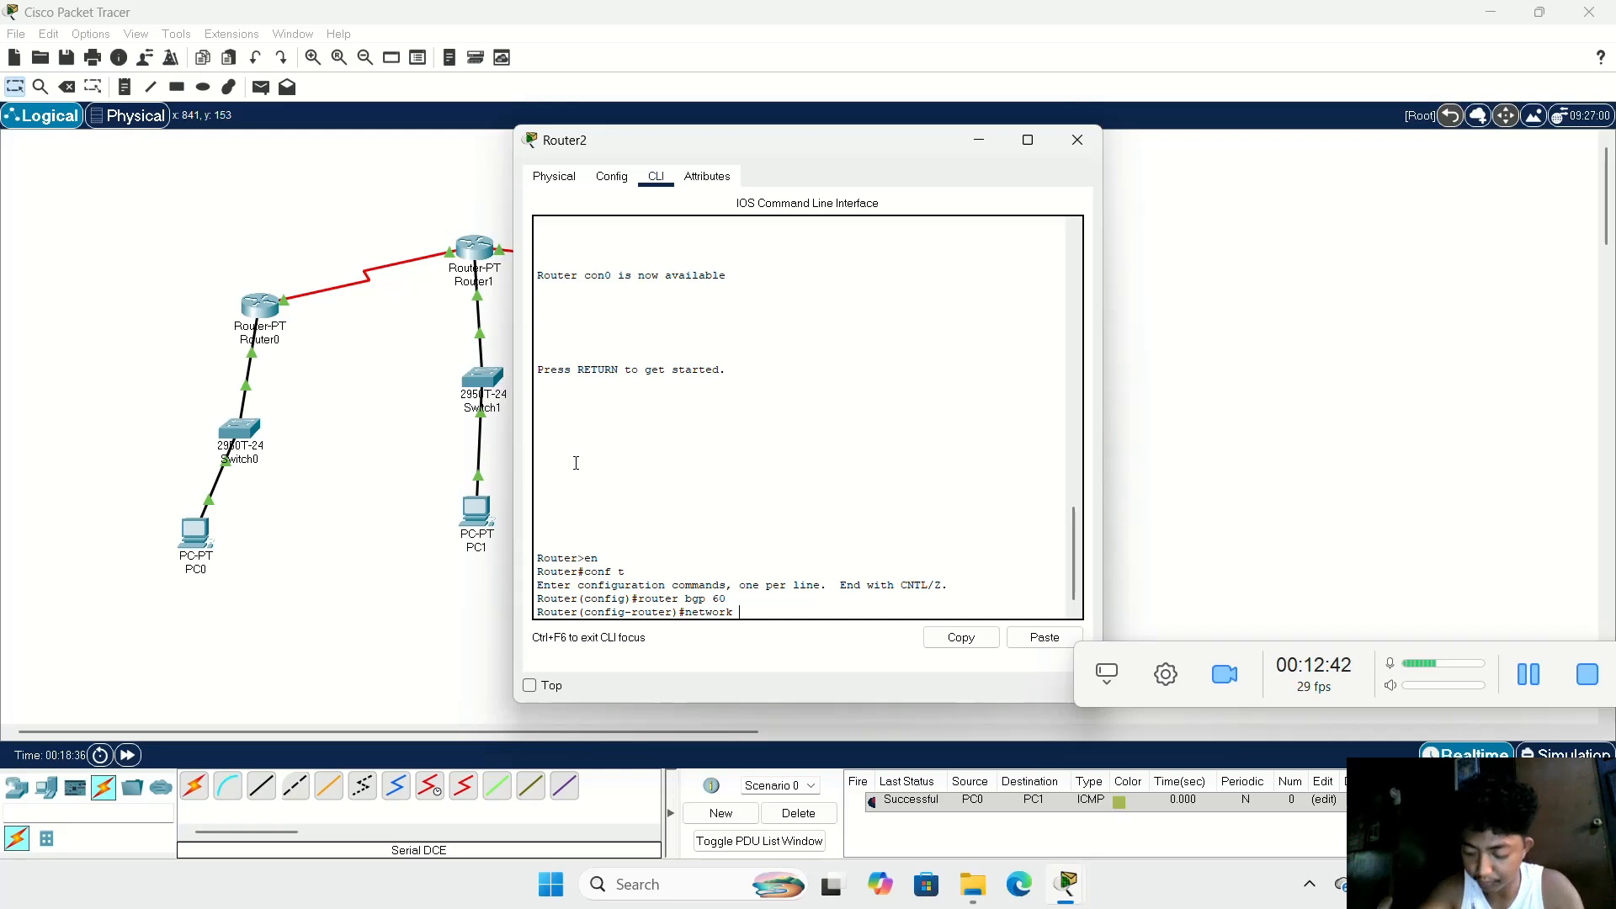
{"action": "type", "text": "192"}
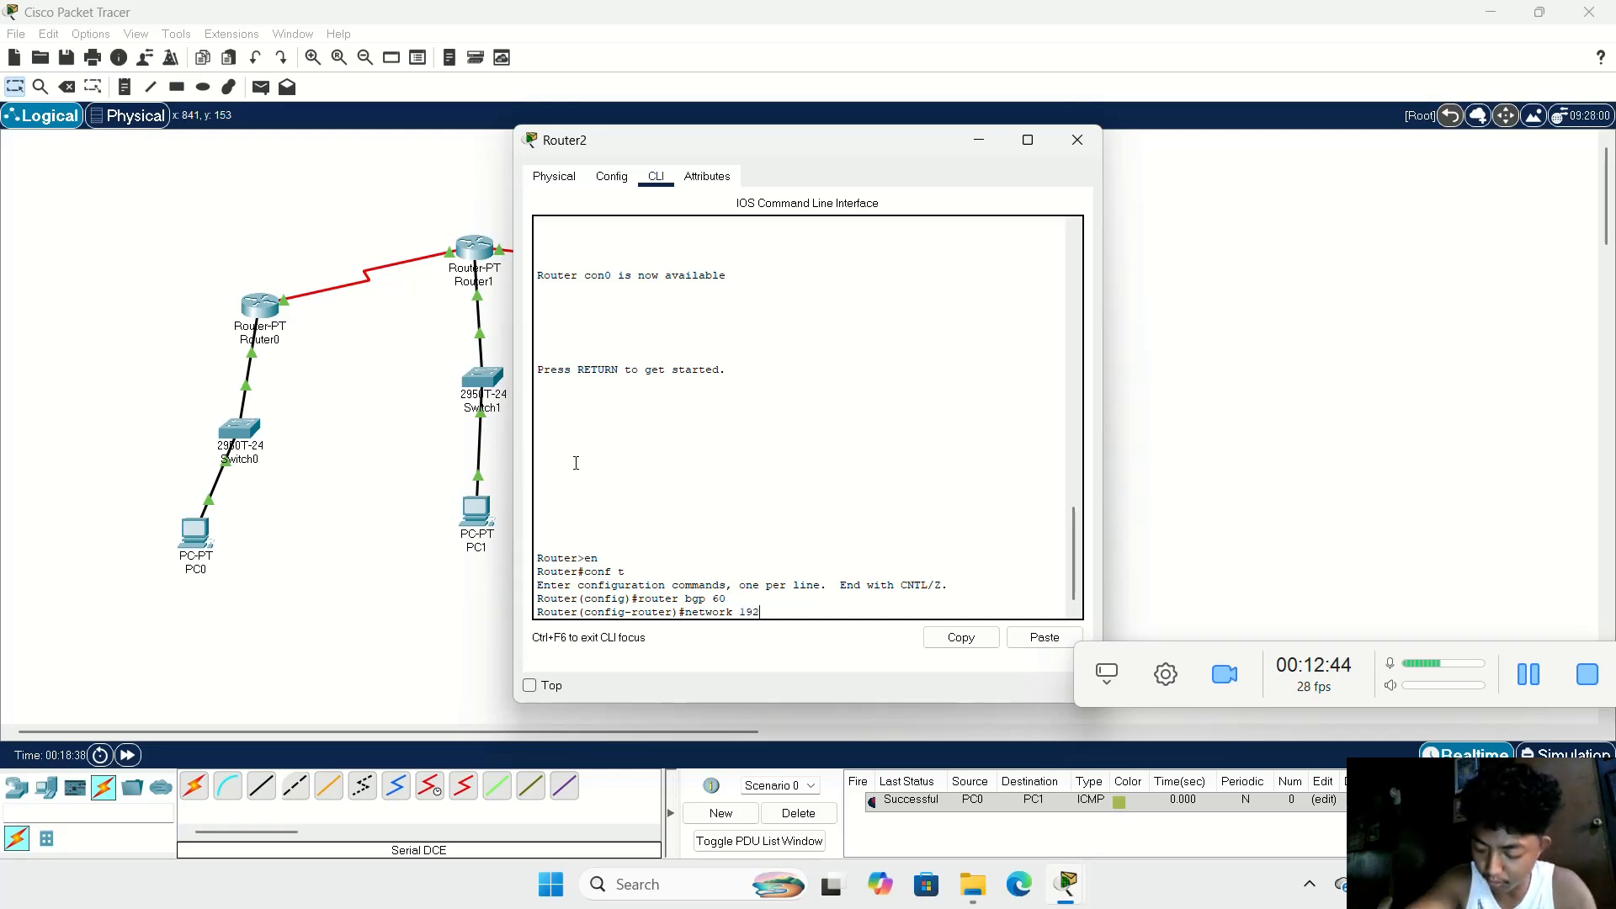
{"action": "type", "text": ".1"}
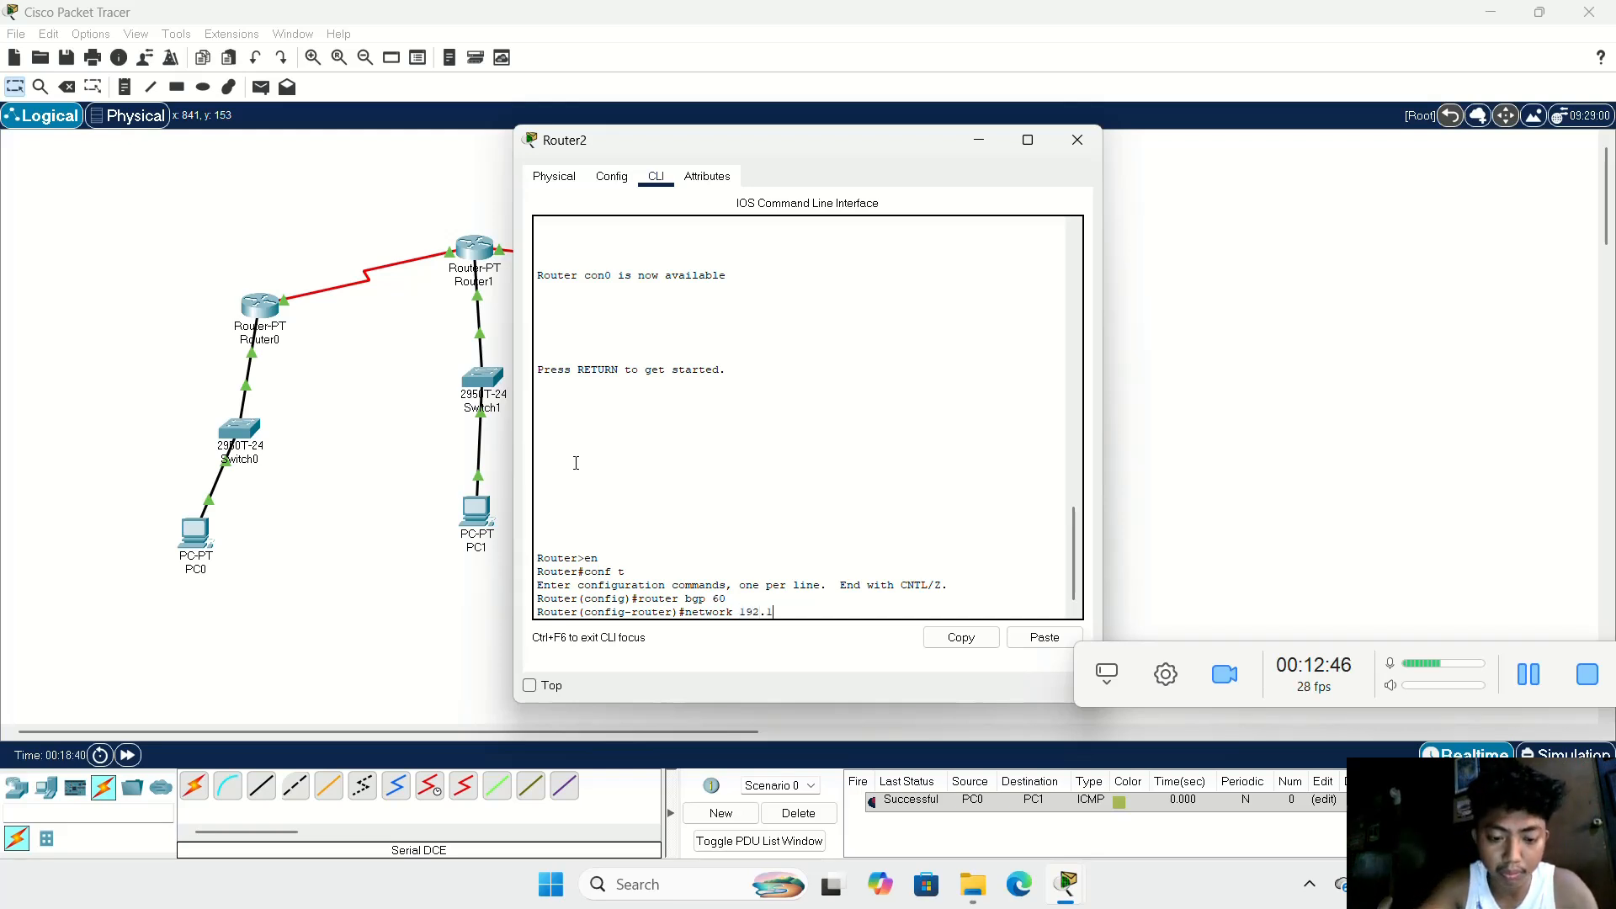
{"action": "type", "text": "68."}
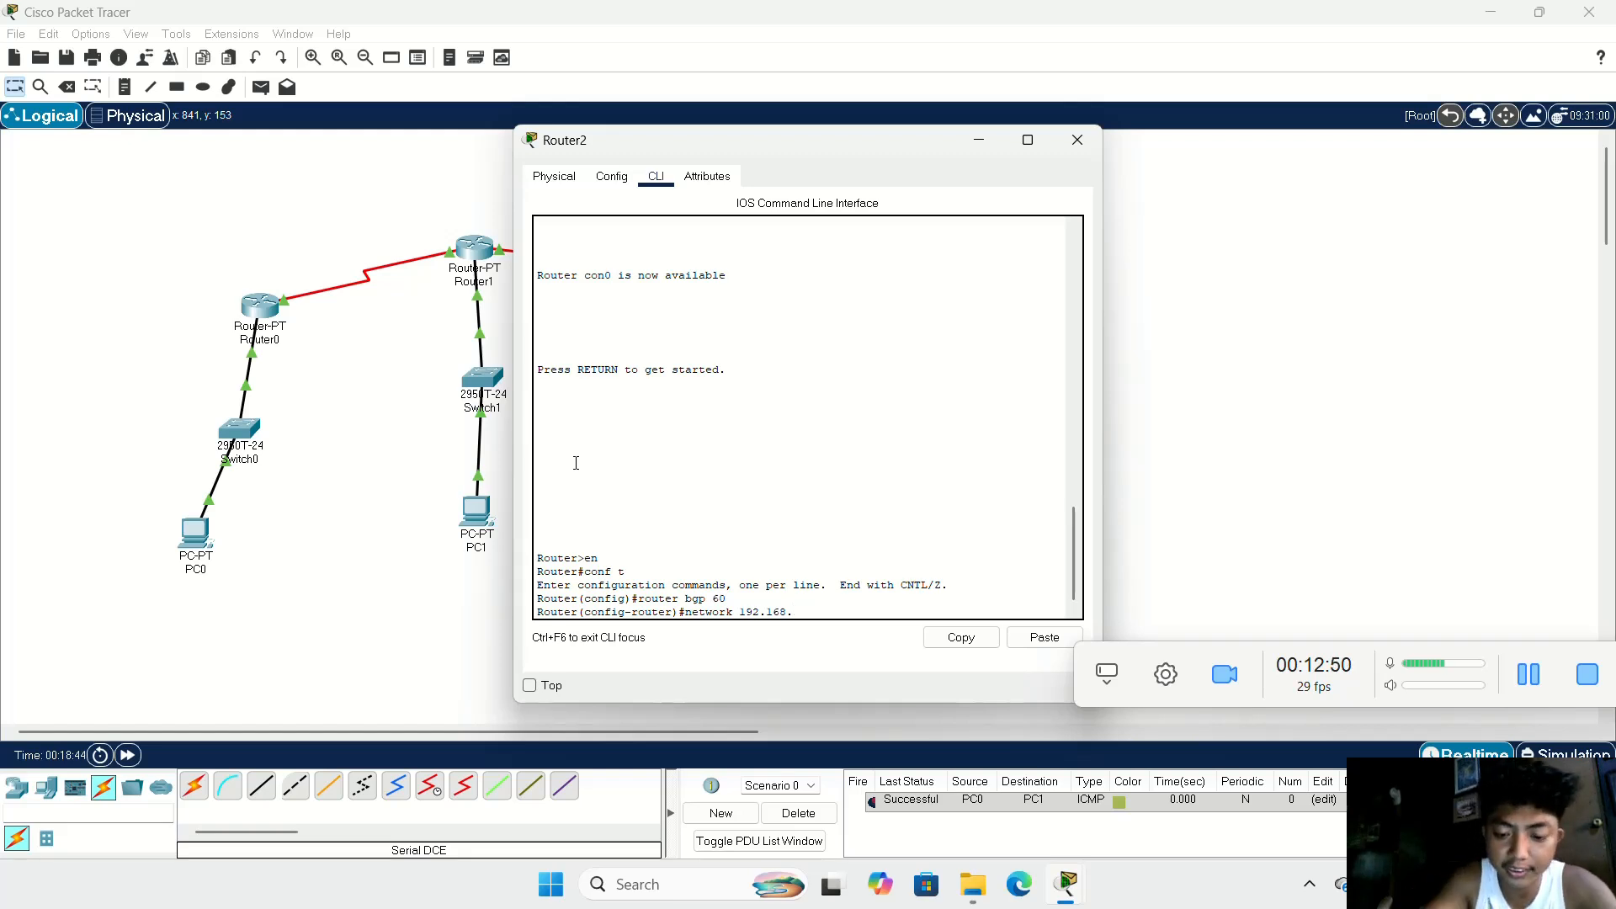
{"action": "type", "text": "60.0"}
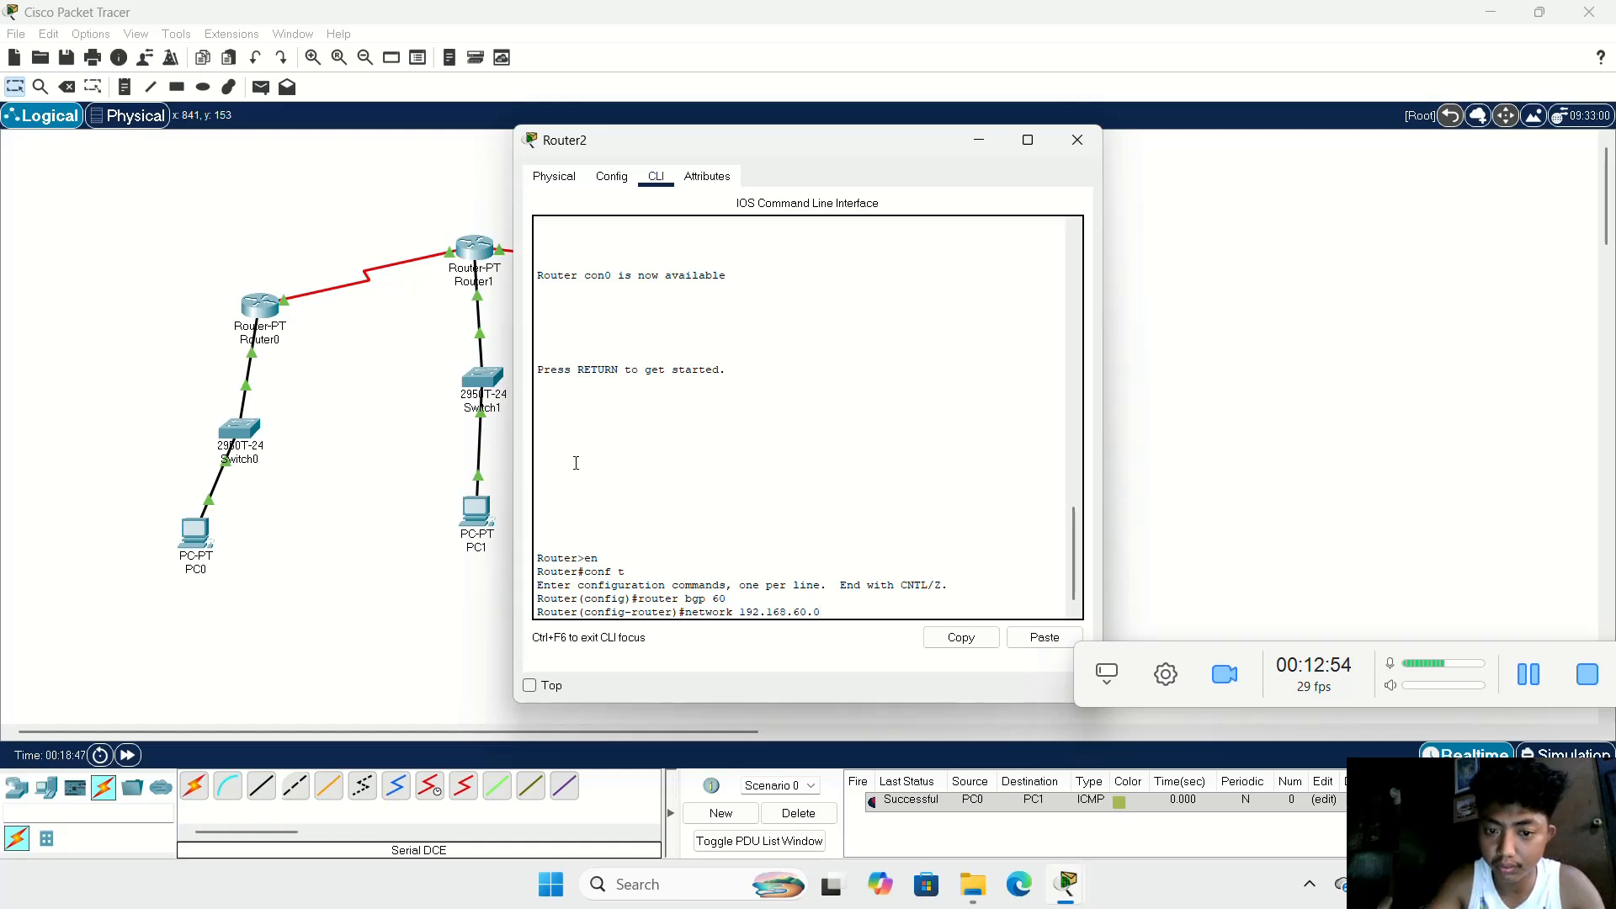
{"action": "key", "text": "Return"}
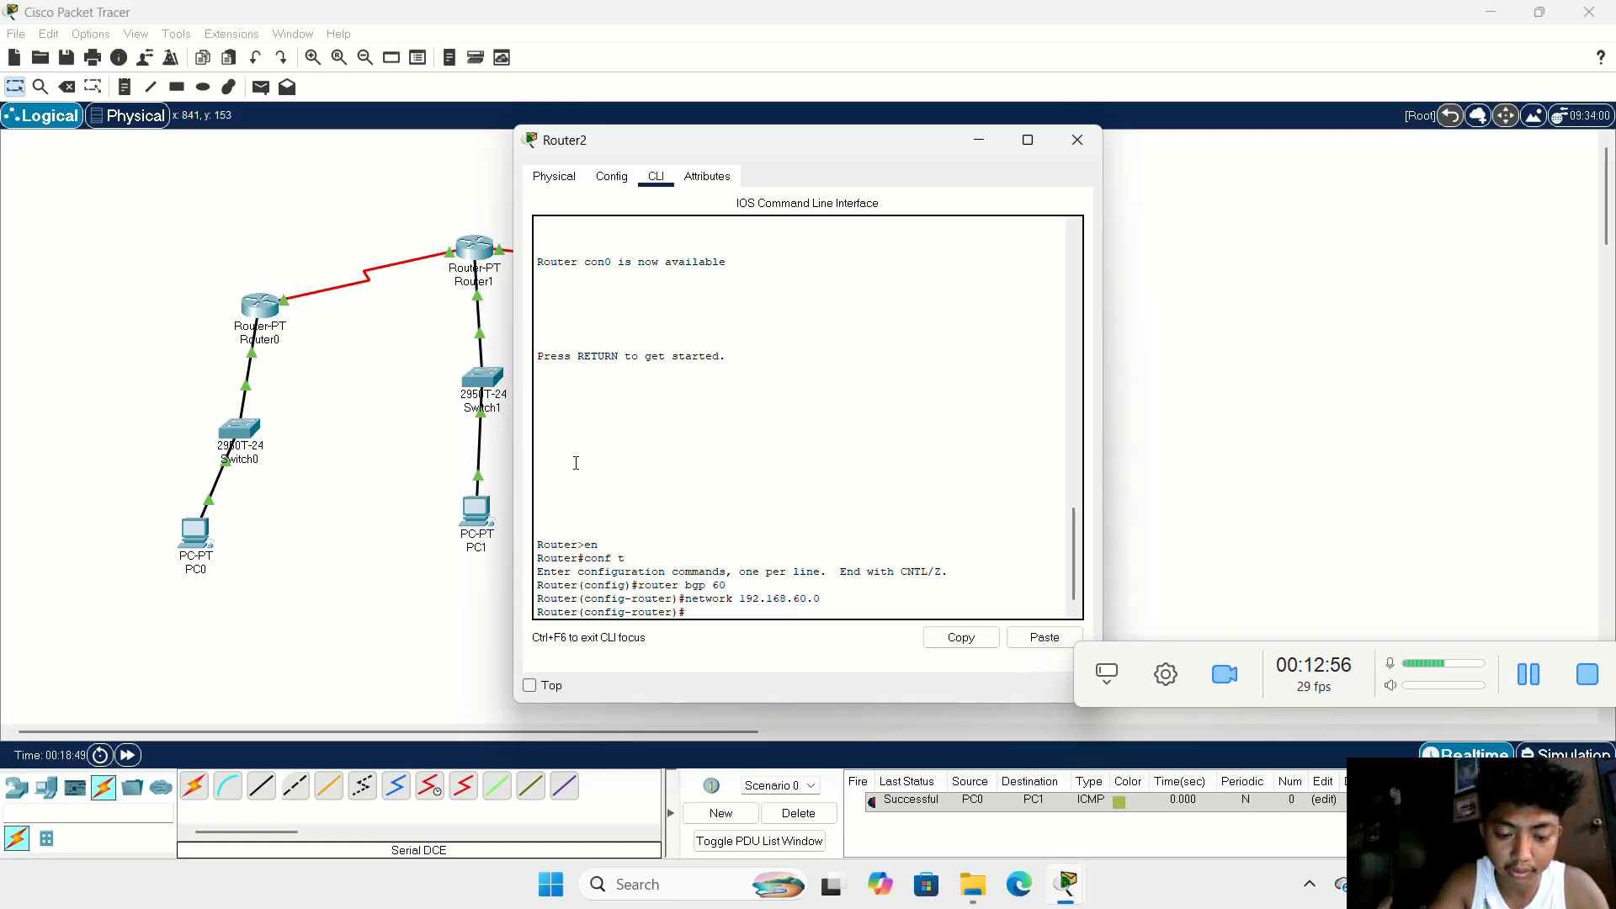
Step: Advertise network 192.168.100.0 in Router2's BGP 60 configuration
{"action": "type", "text": "network"}
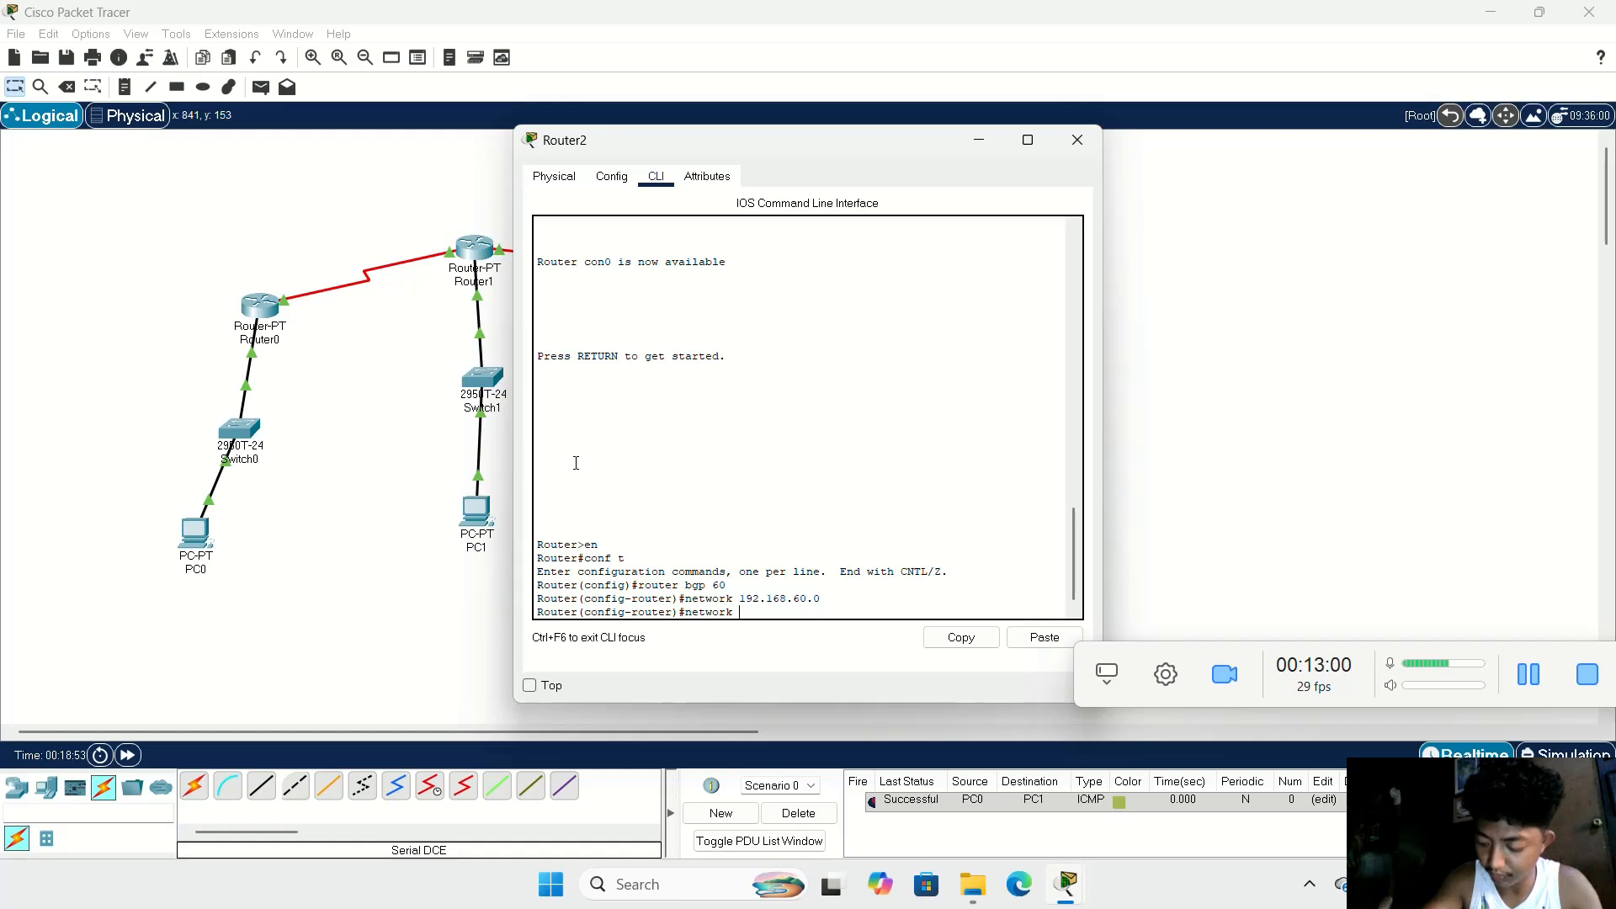
{"action": "type", "text": " 1"}
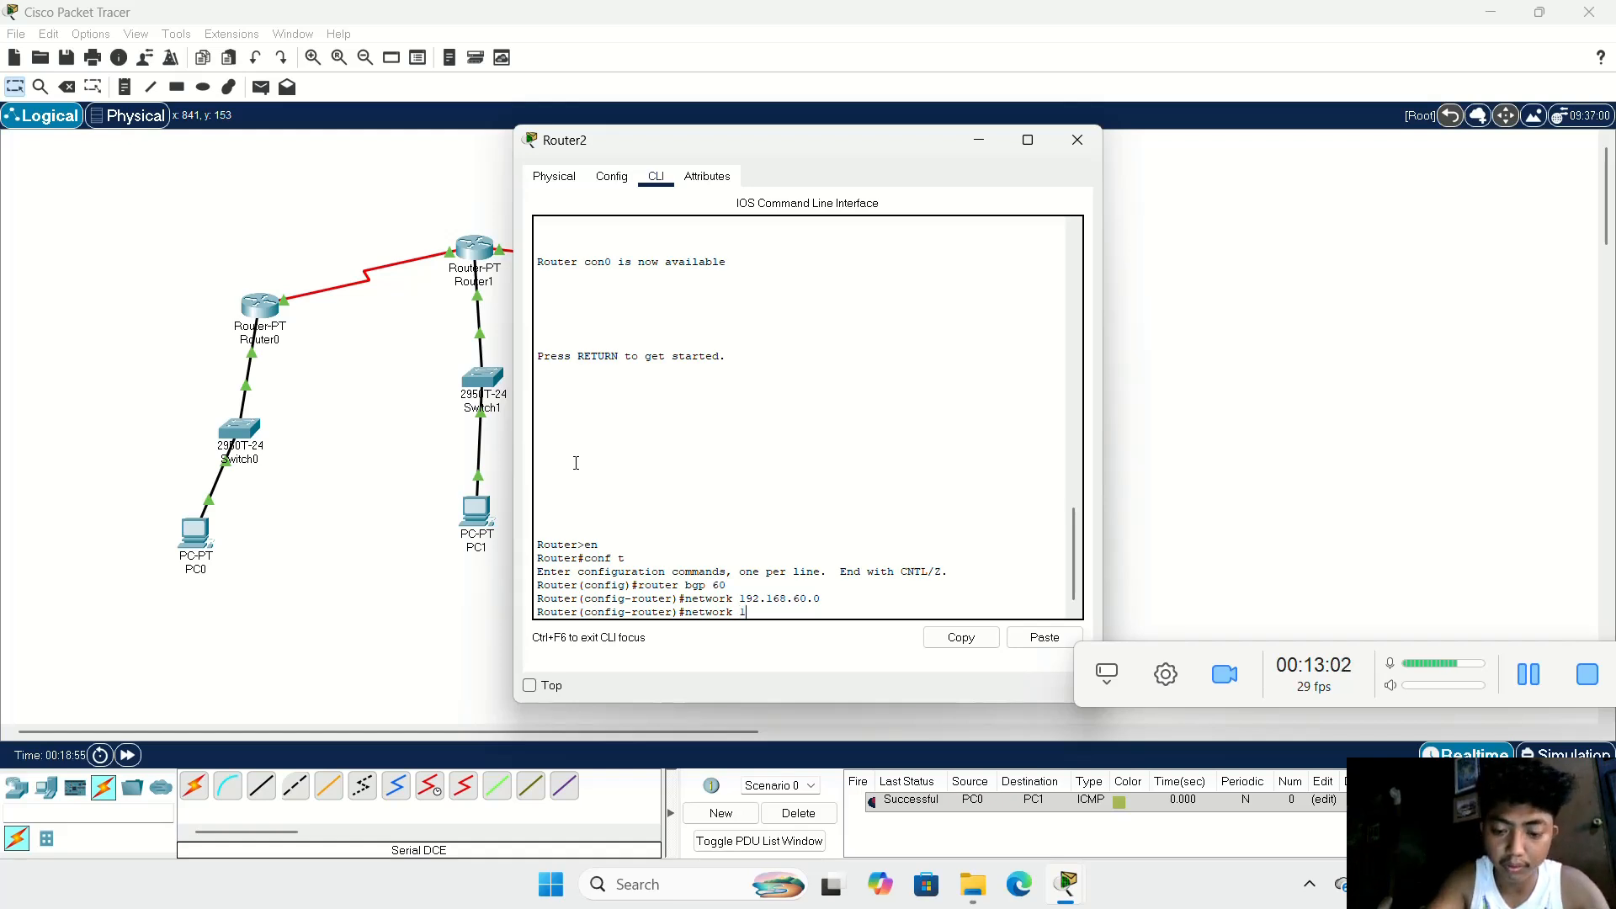
{"action": "type", "text": "92.168"}
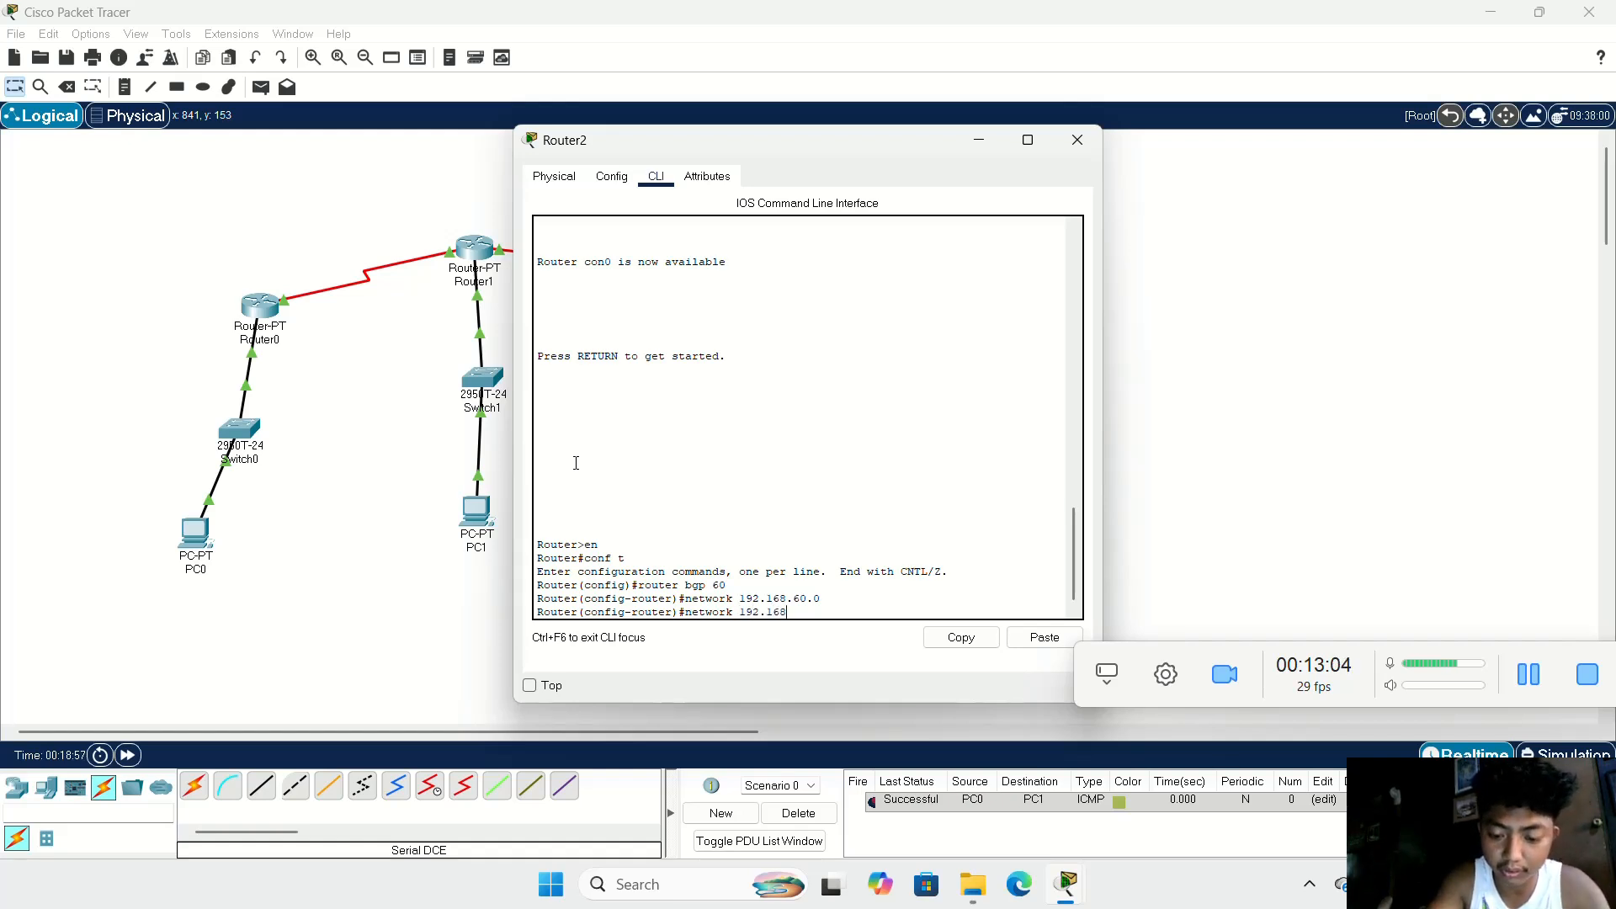
{"action": "type", "text": ".100"}
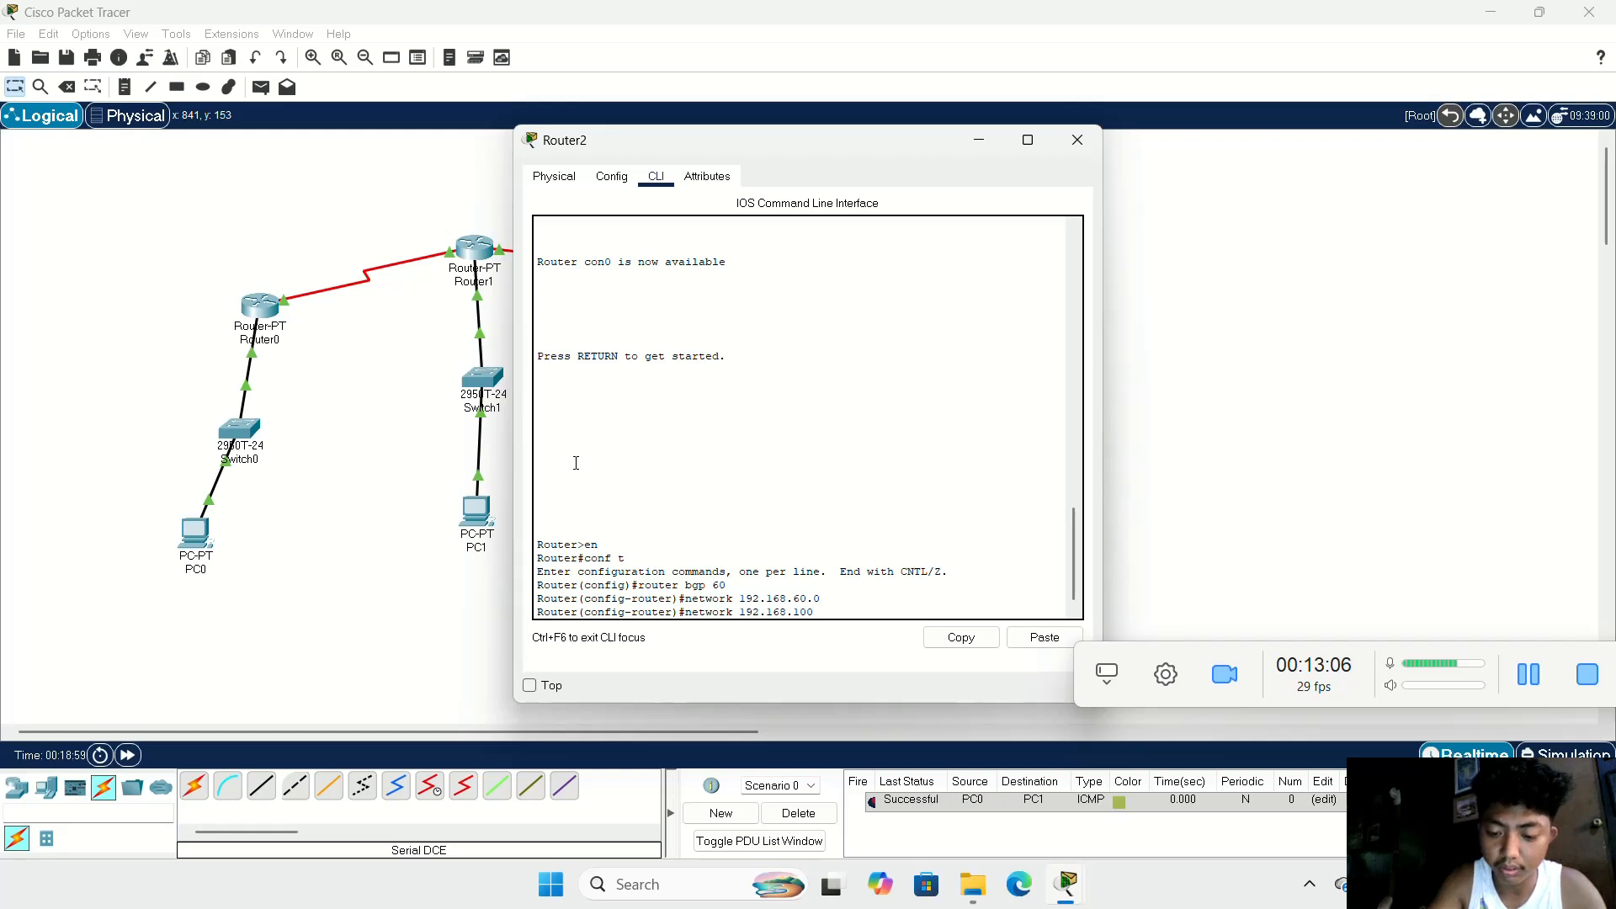
{"action": "type", "text": ".0"}
{"action": "key", "text": "Return"}
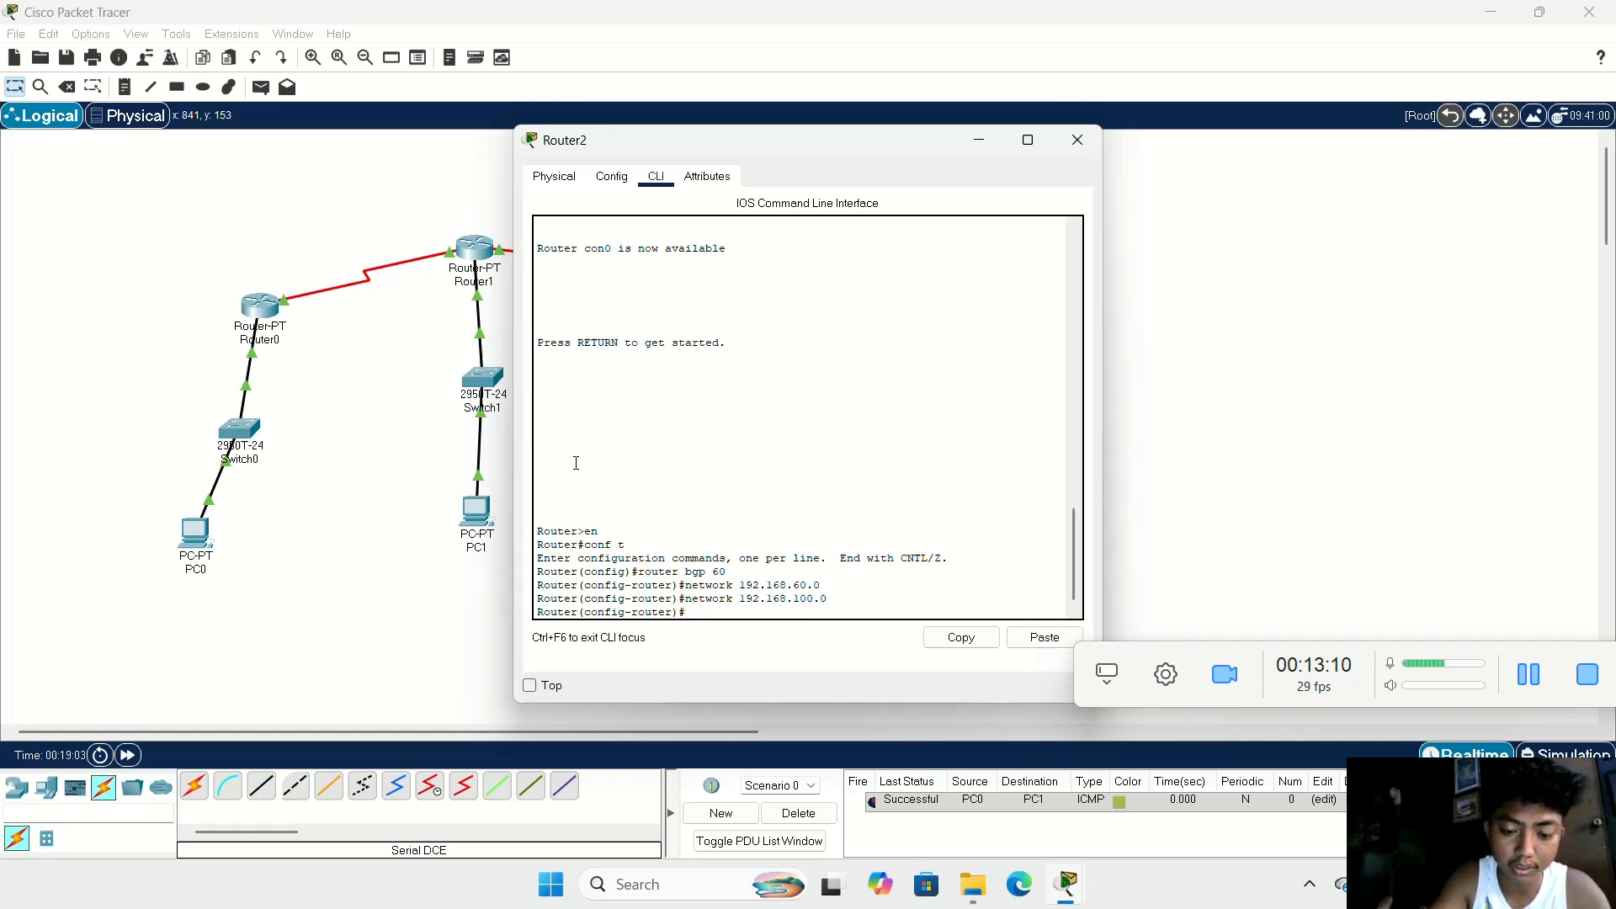
Step: Define 172.168.60.2 as a neighbor with remote AS 30 in Router2's BGP 60 configuration
{"action": "type", "text": "neighbo"}
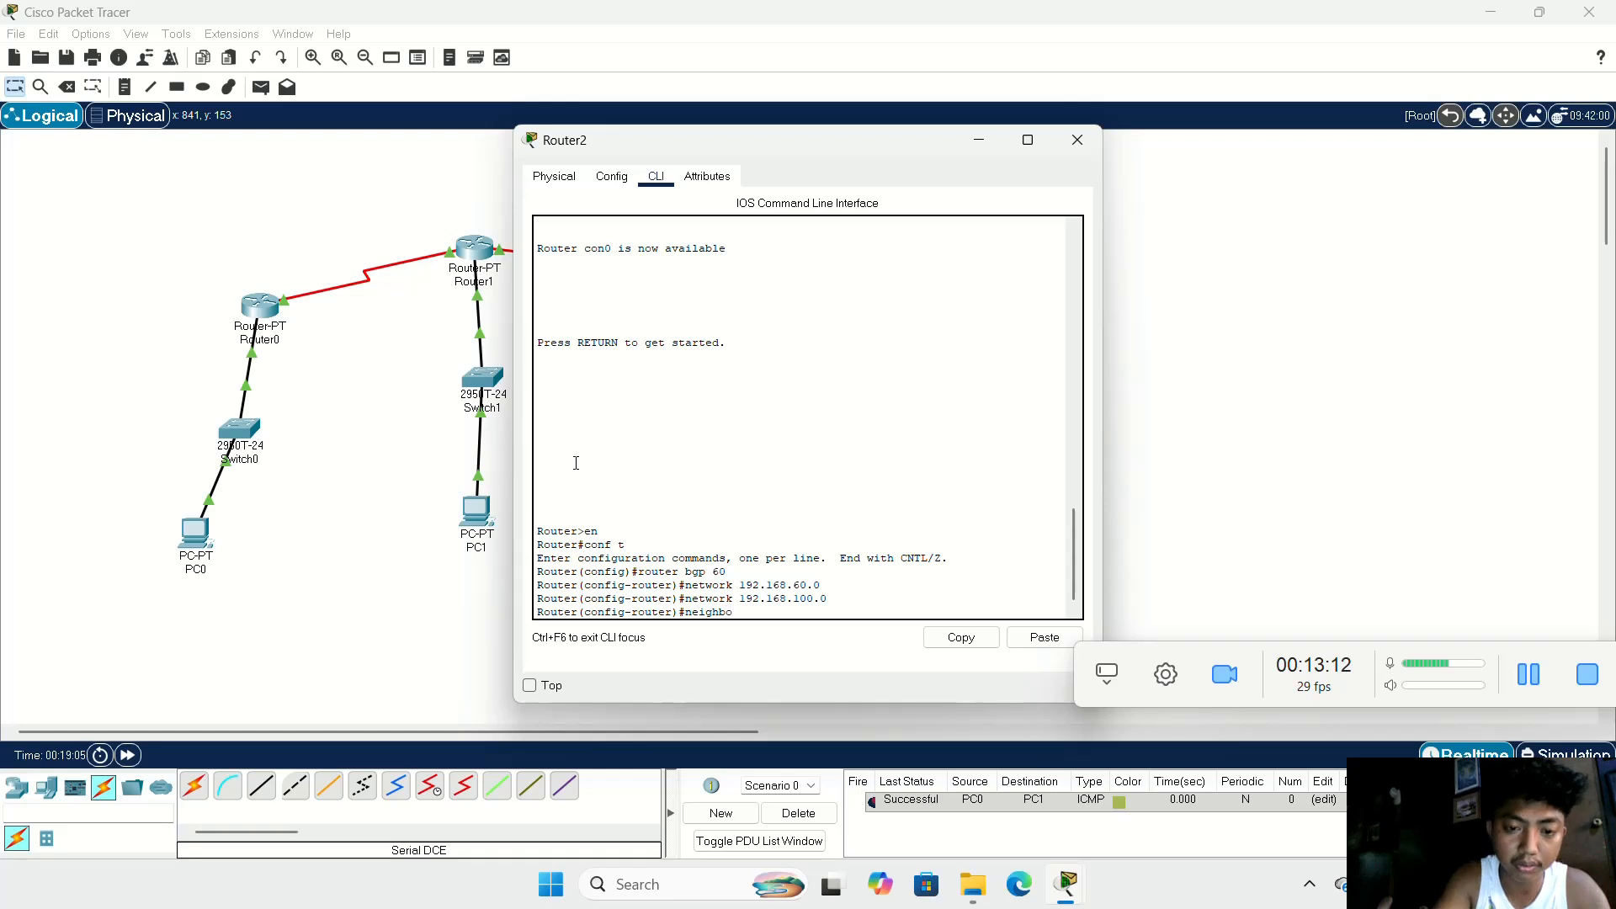
{"action": "type", "text": "r "}
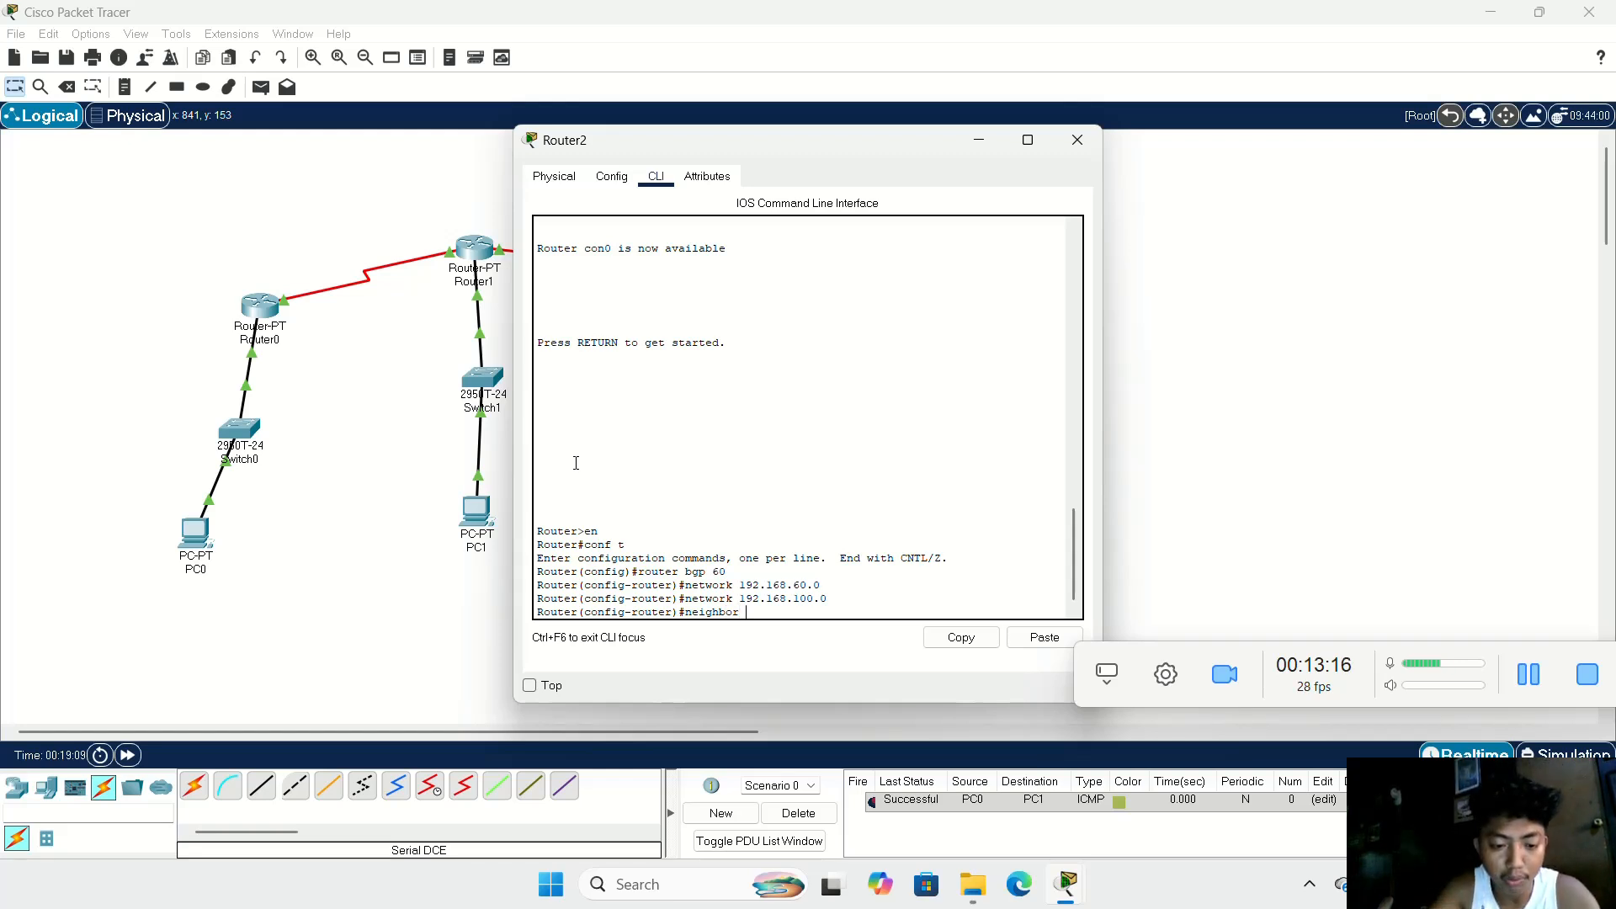
{"action": "type", "text": "1872."}
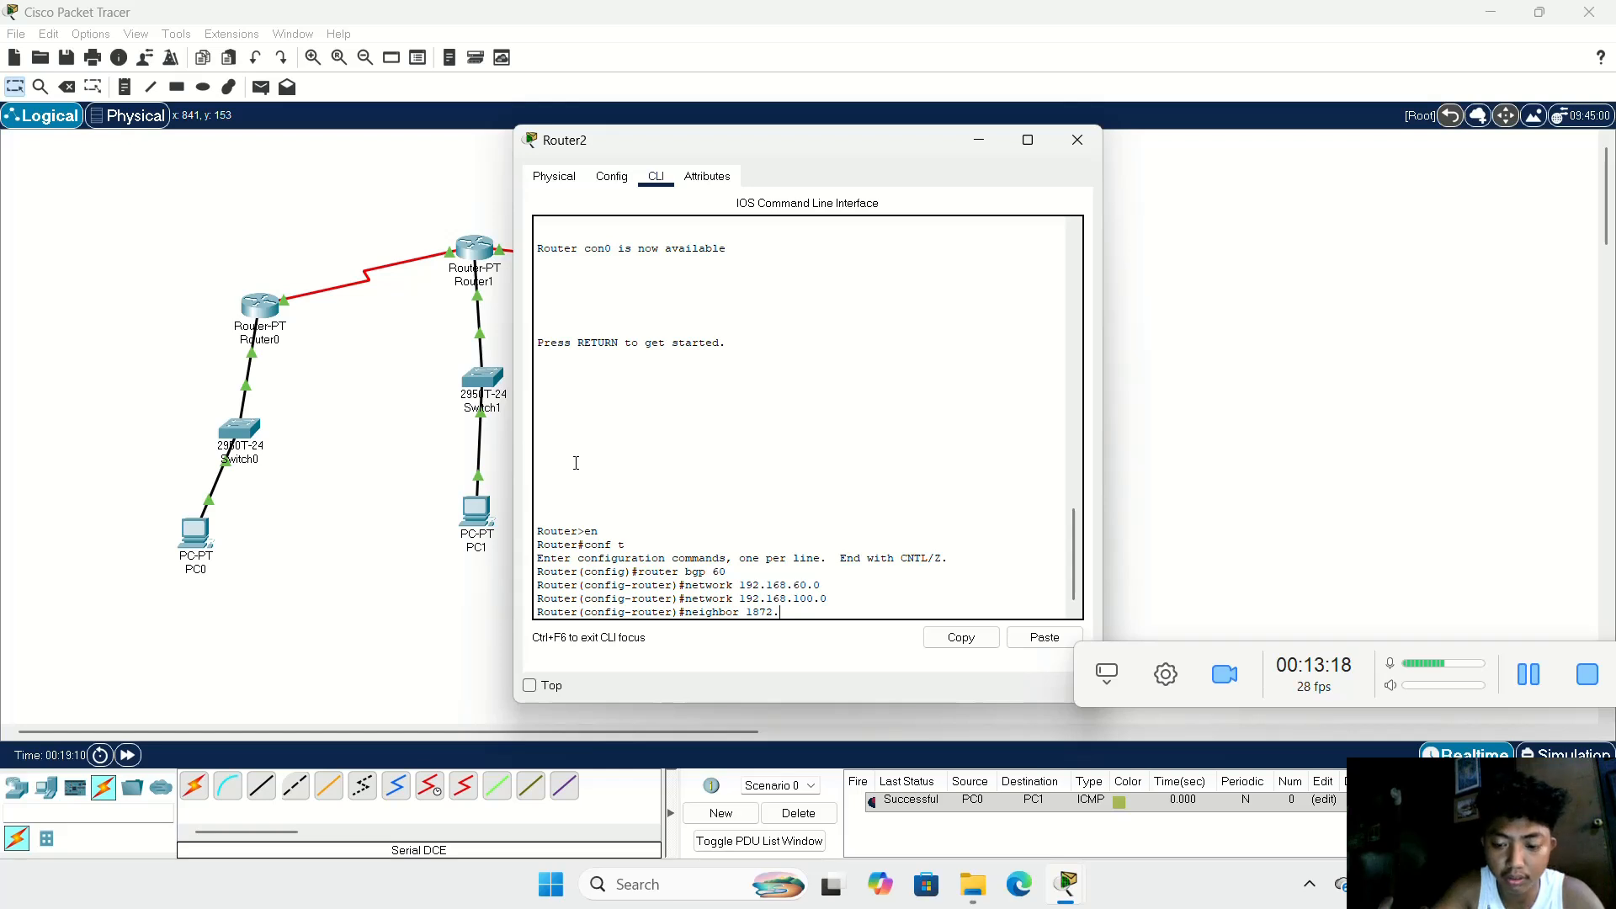
{"action": "key", "text": "BackSpace"}
{"action": "key", "text": "BackSpace"}
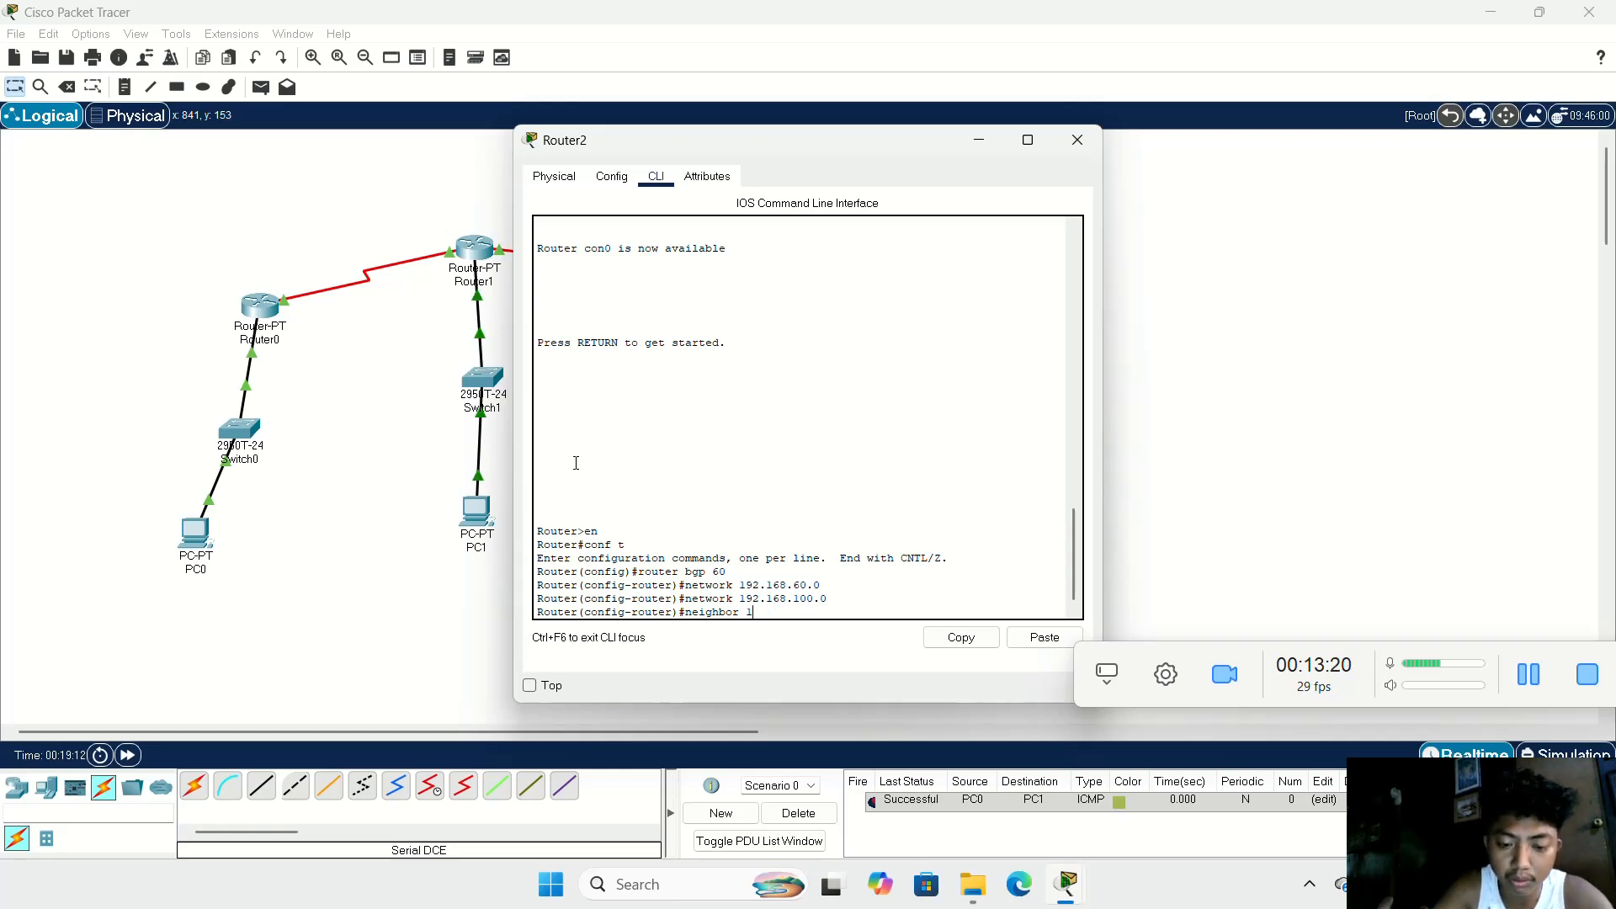
{"action": "type", "text": "7"}
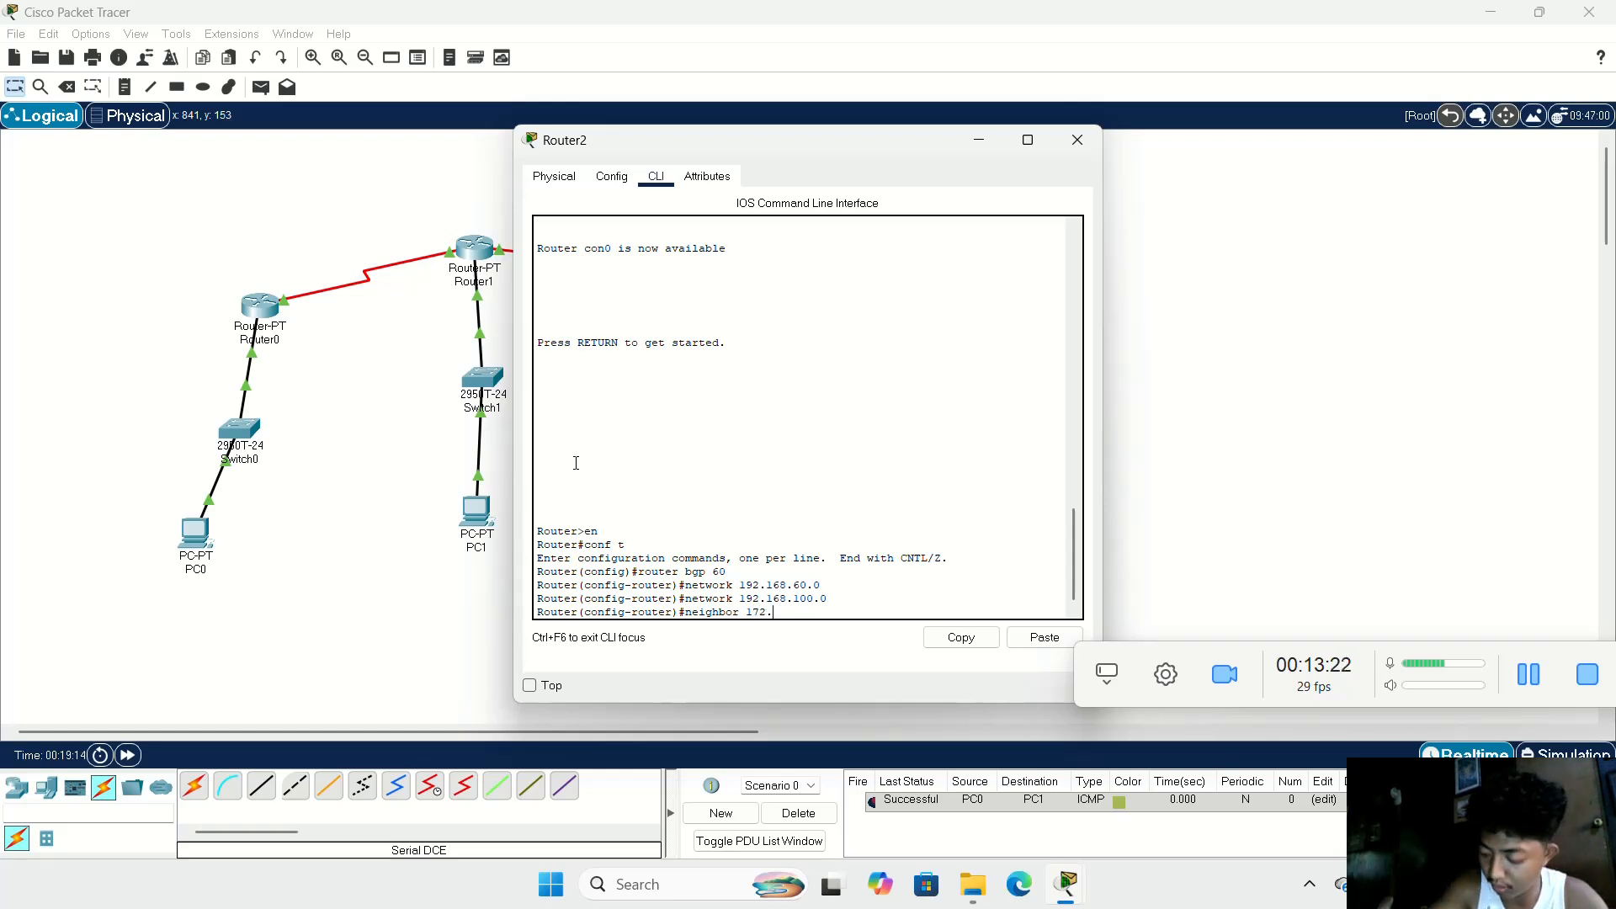
{"action": "type", "text": "2."}
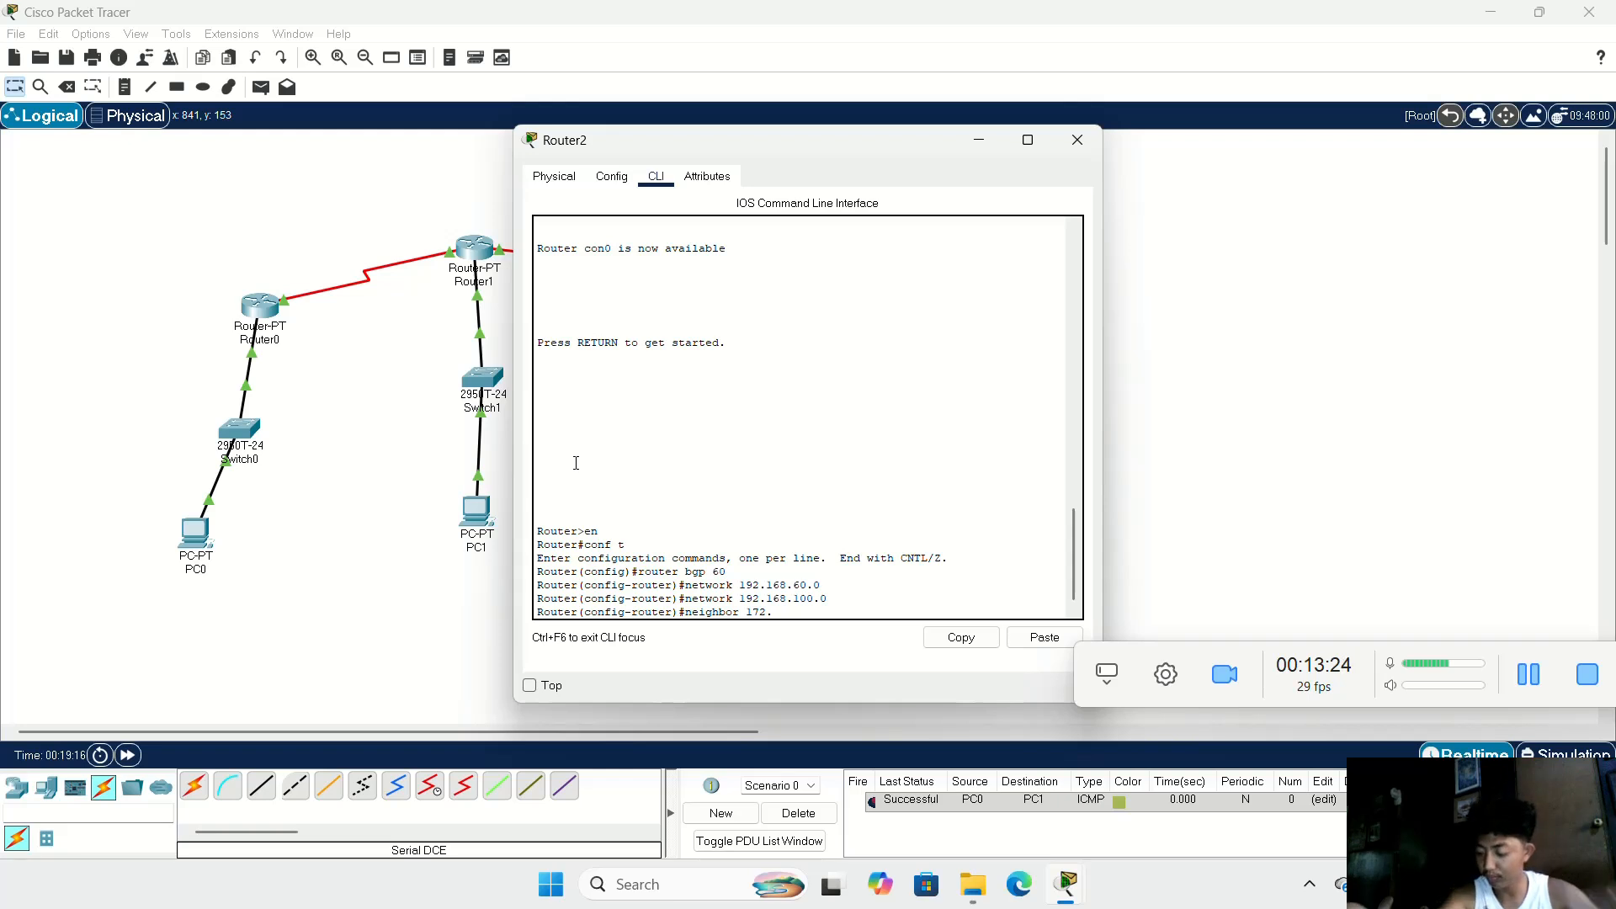
{"action": "type", "text": "16"}
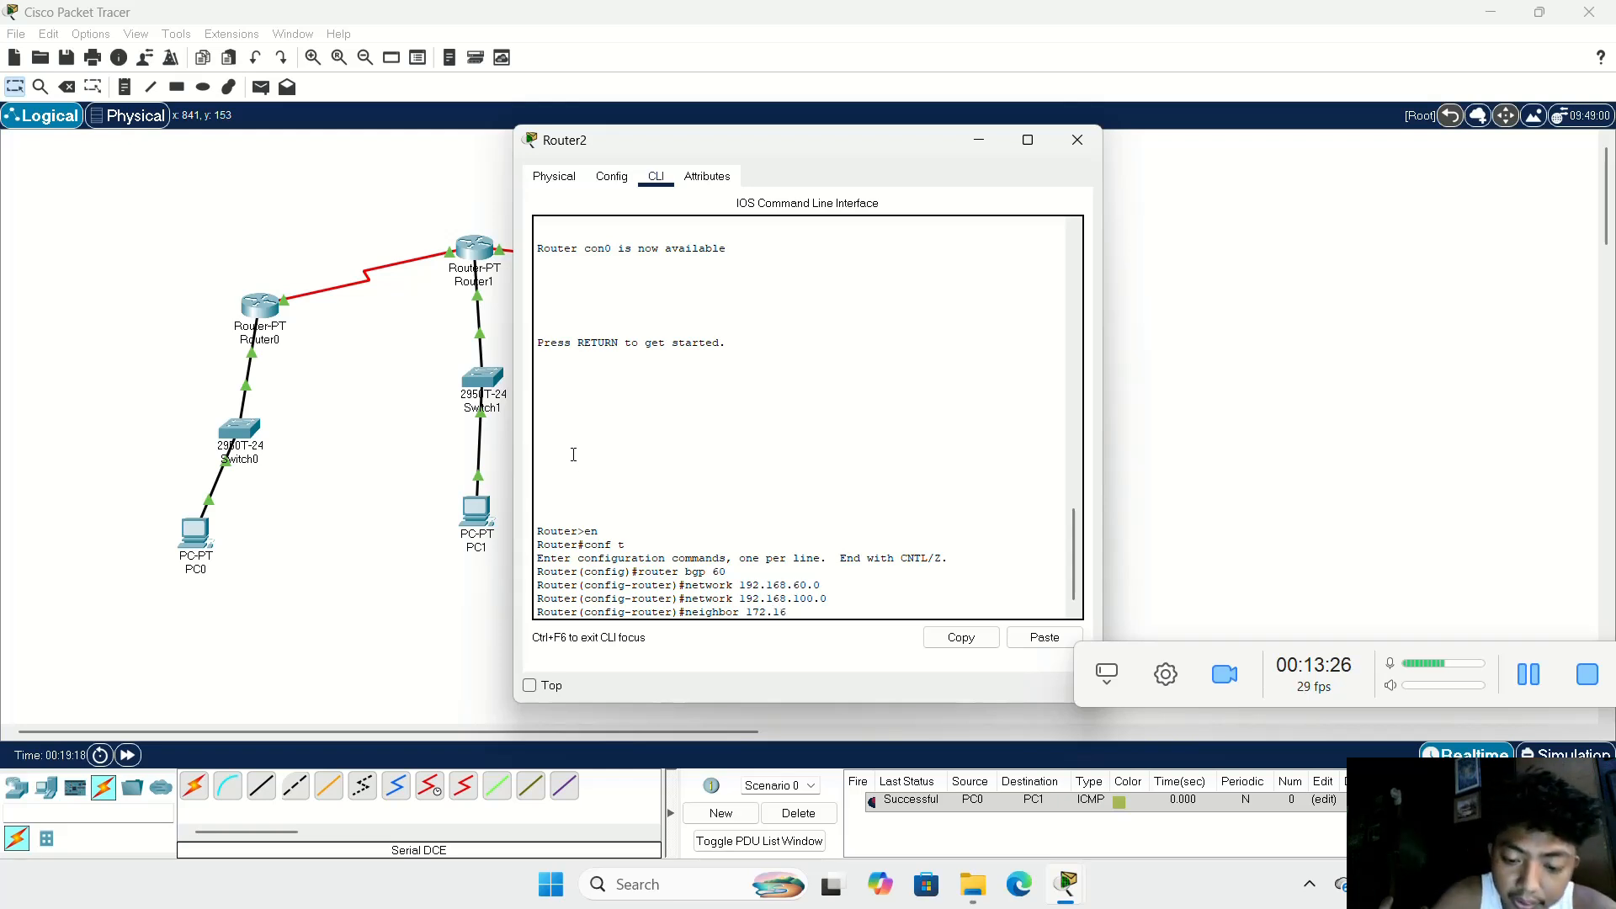
{"action": "type", "text": "8."}
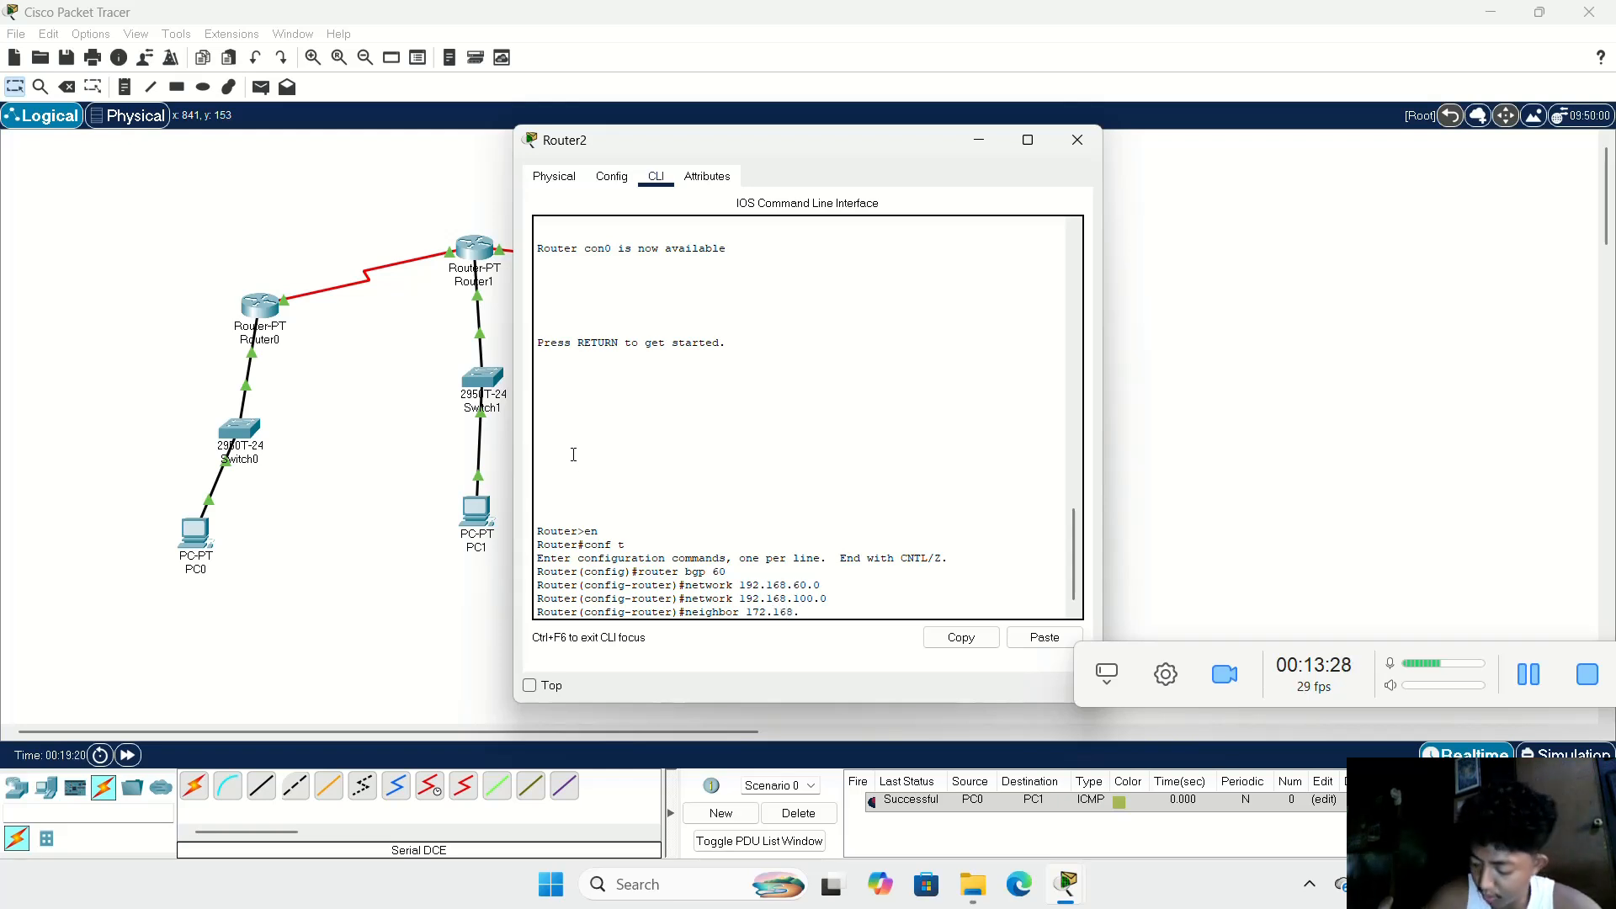
{"action": "type", "text": "60.2"}
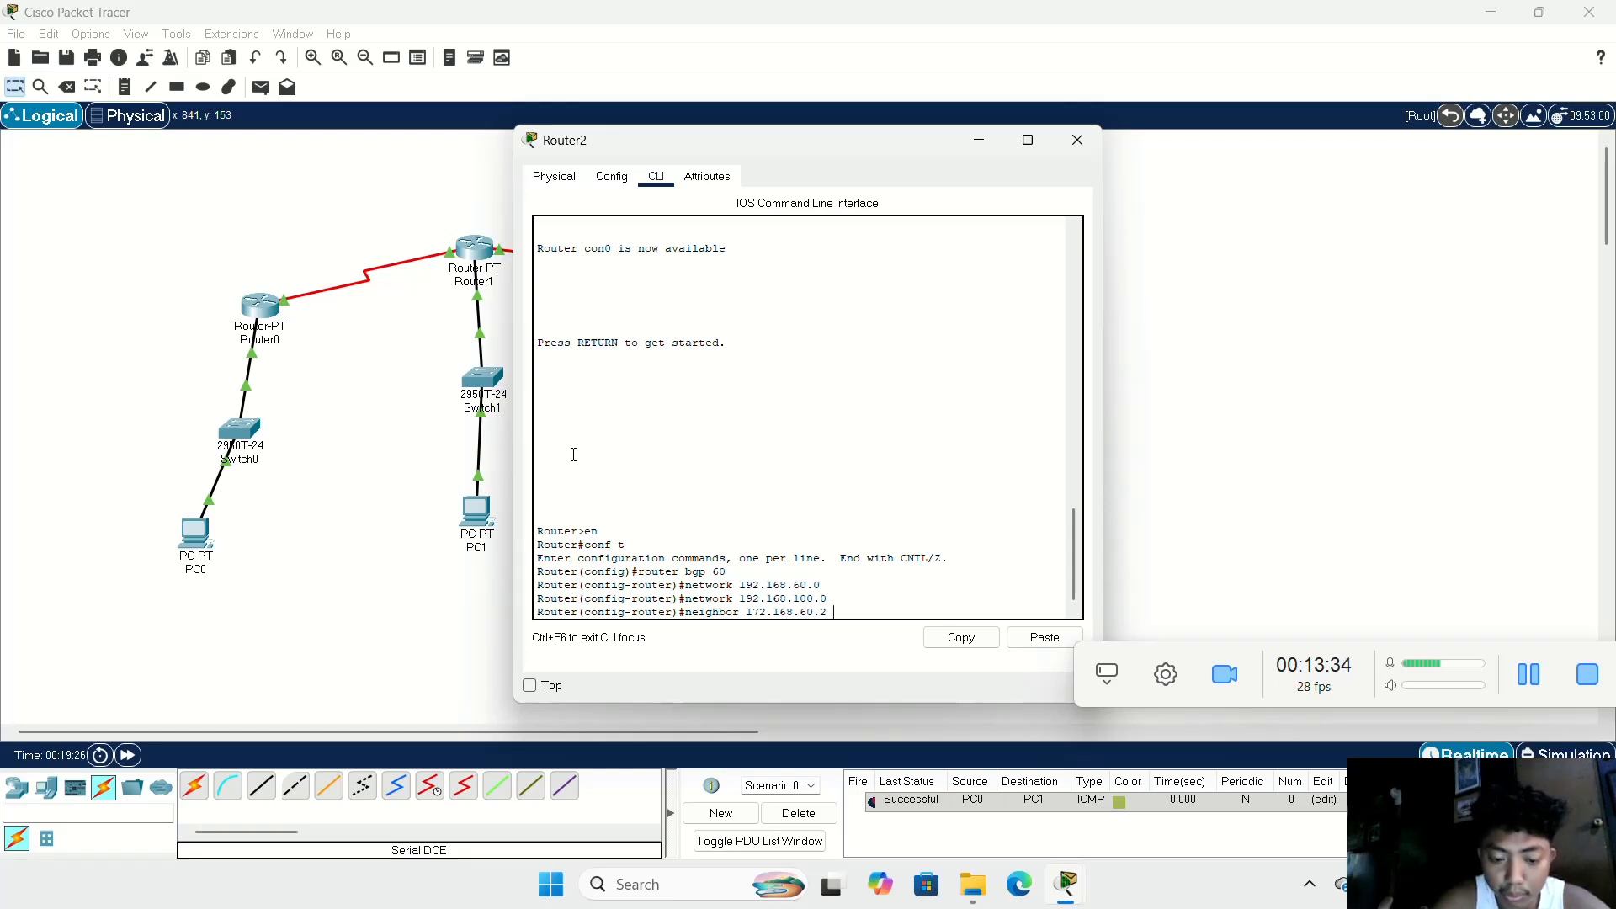
{"action": "type", "text": "remote"}
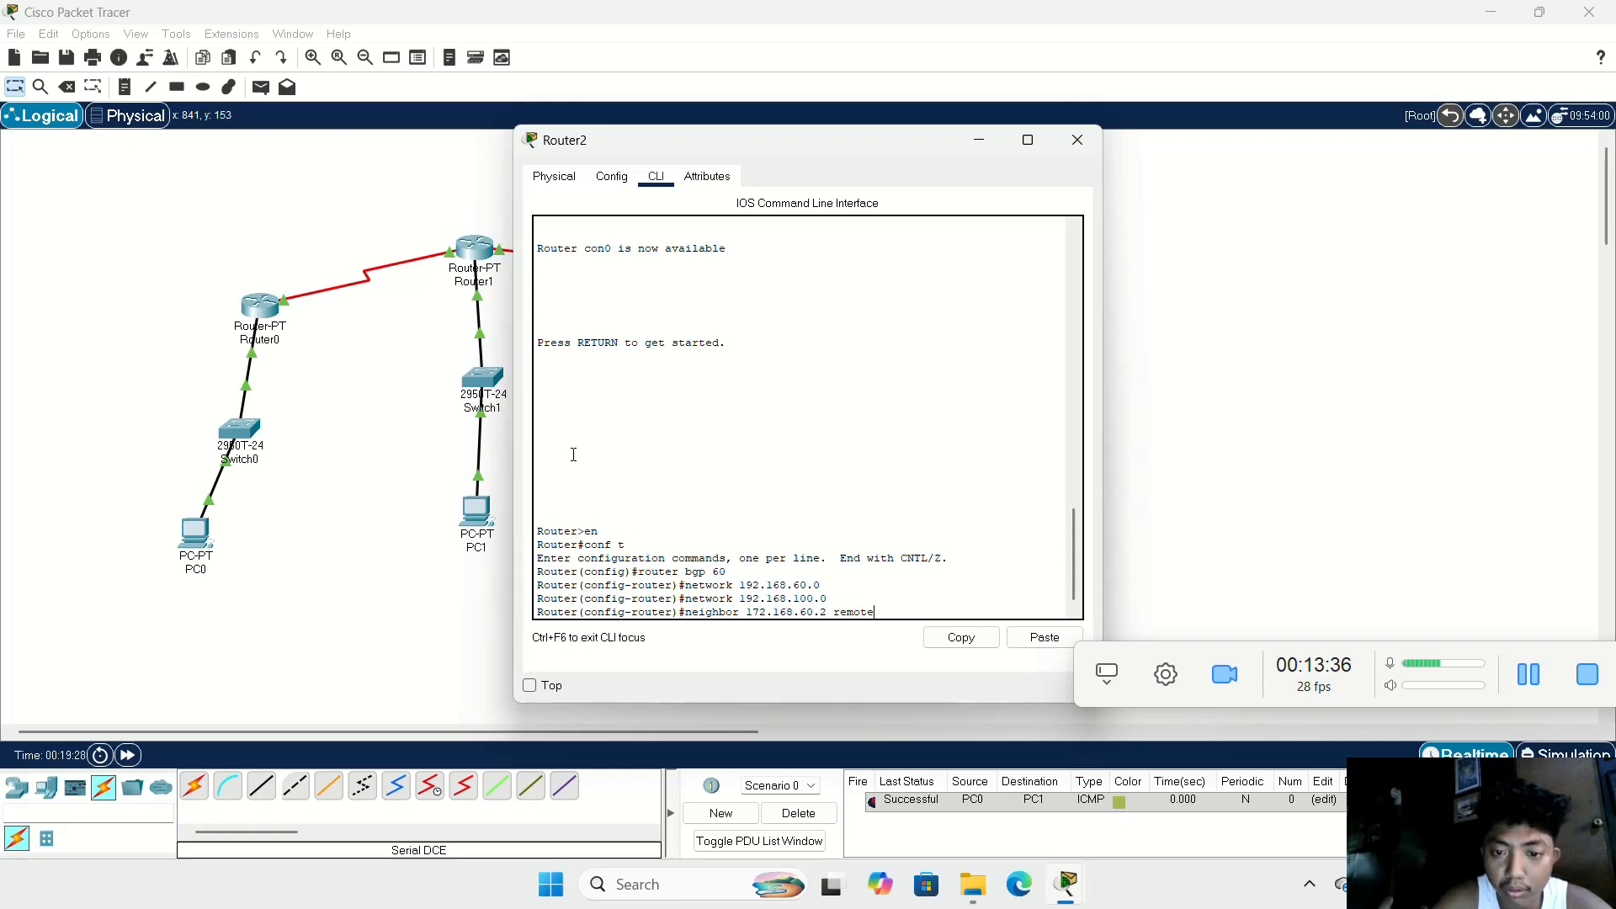
{"action": "type", "text": "-as "}
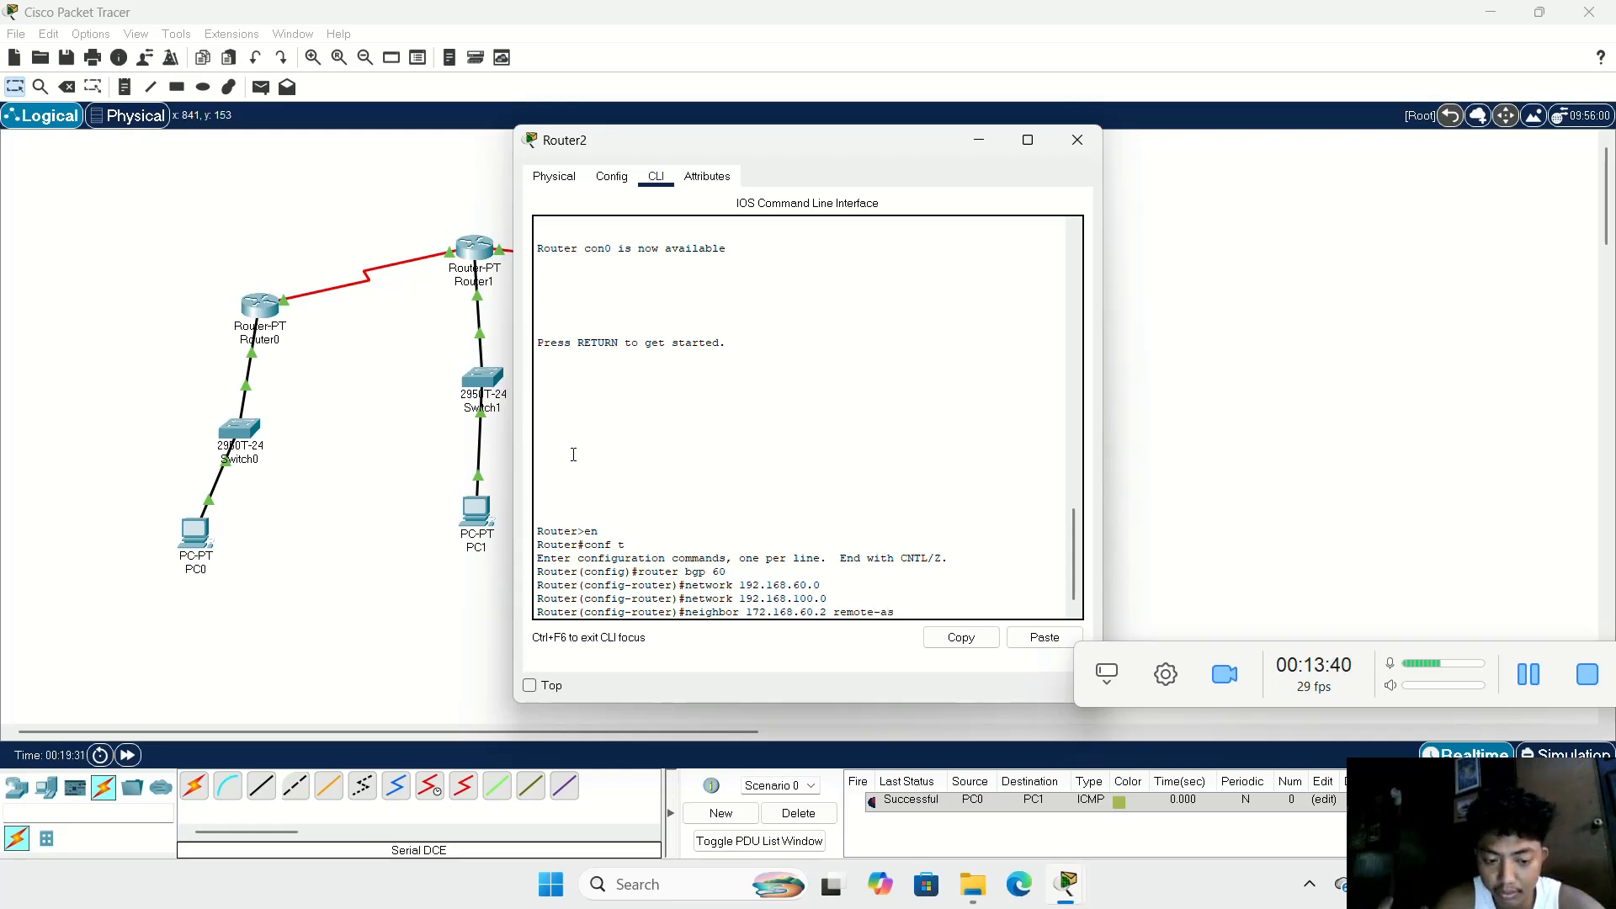
{"action": "type", "text": "30"}
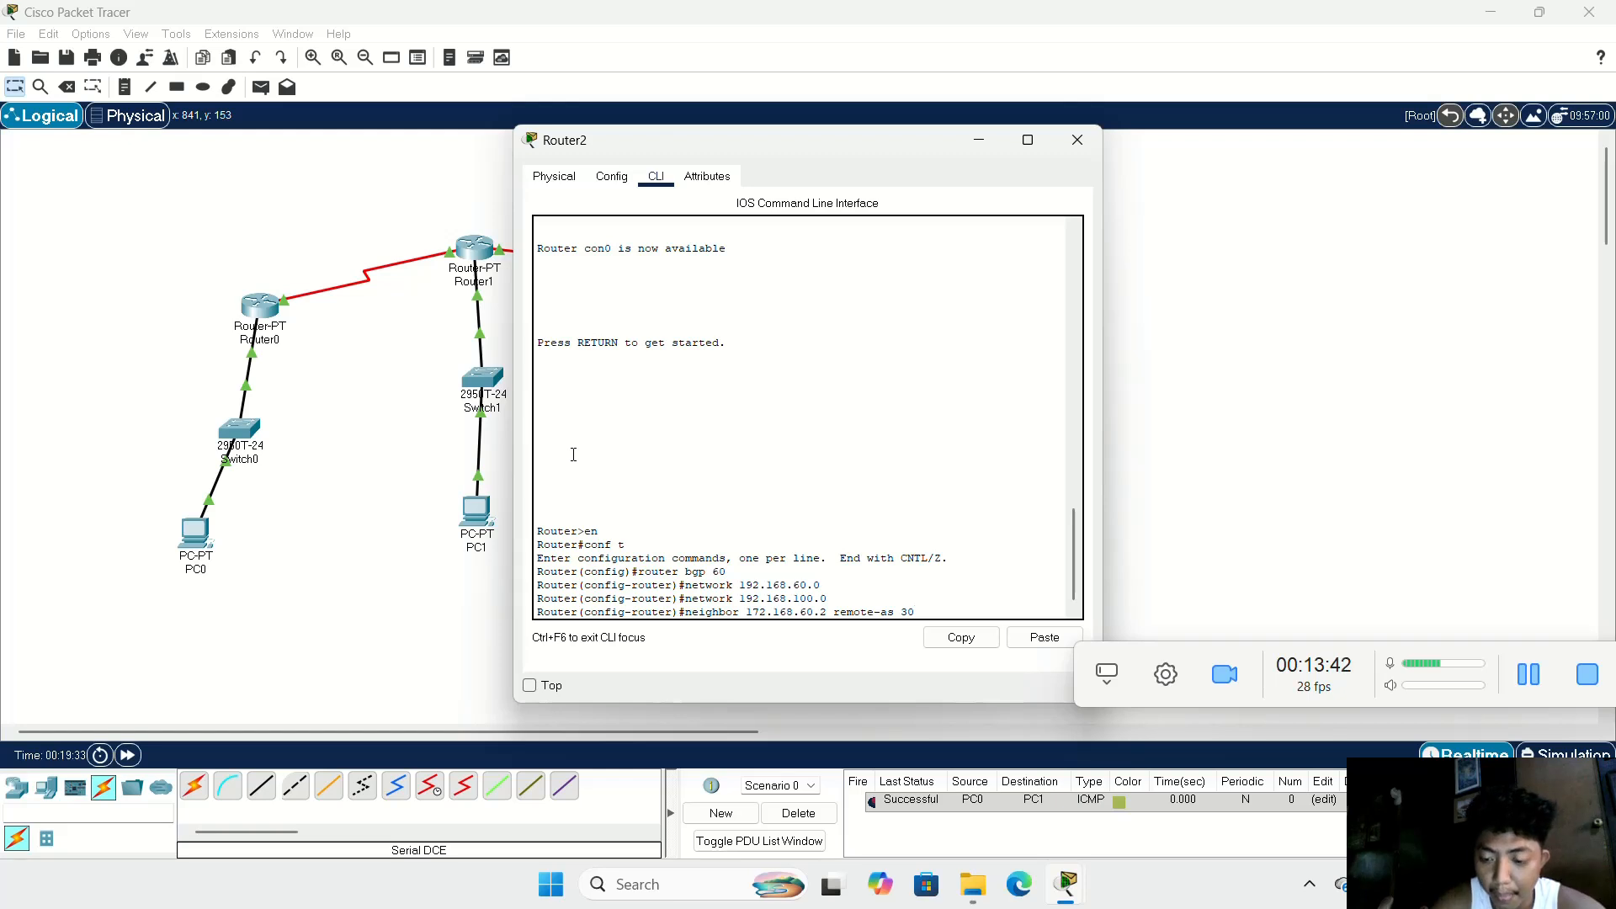
{"action": "key", "text": "Return"}
Step: Try to define 192.168.60.3 as a second BGP neighbor of Router2 with remote AS 30
{"action": "type", "text": "ne"}
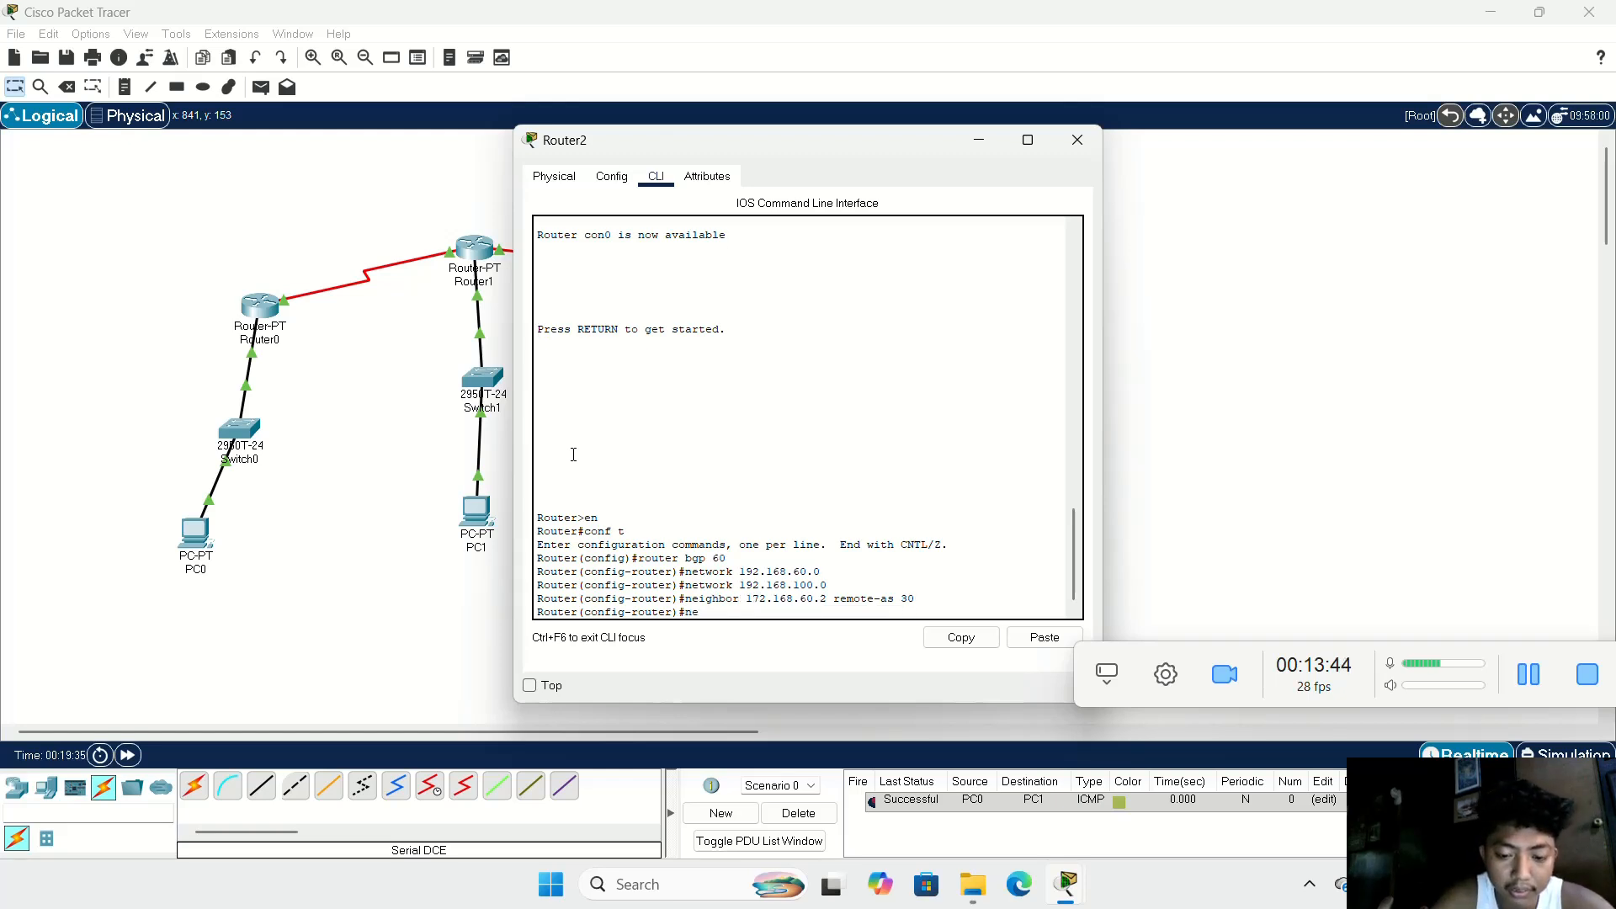
{"action": "type", "text": "ihbo"}
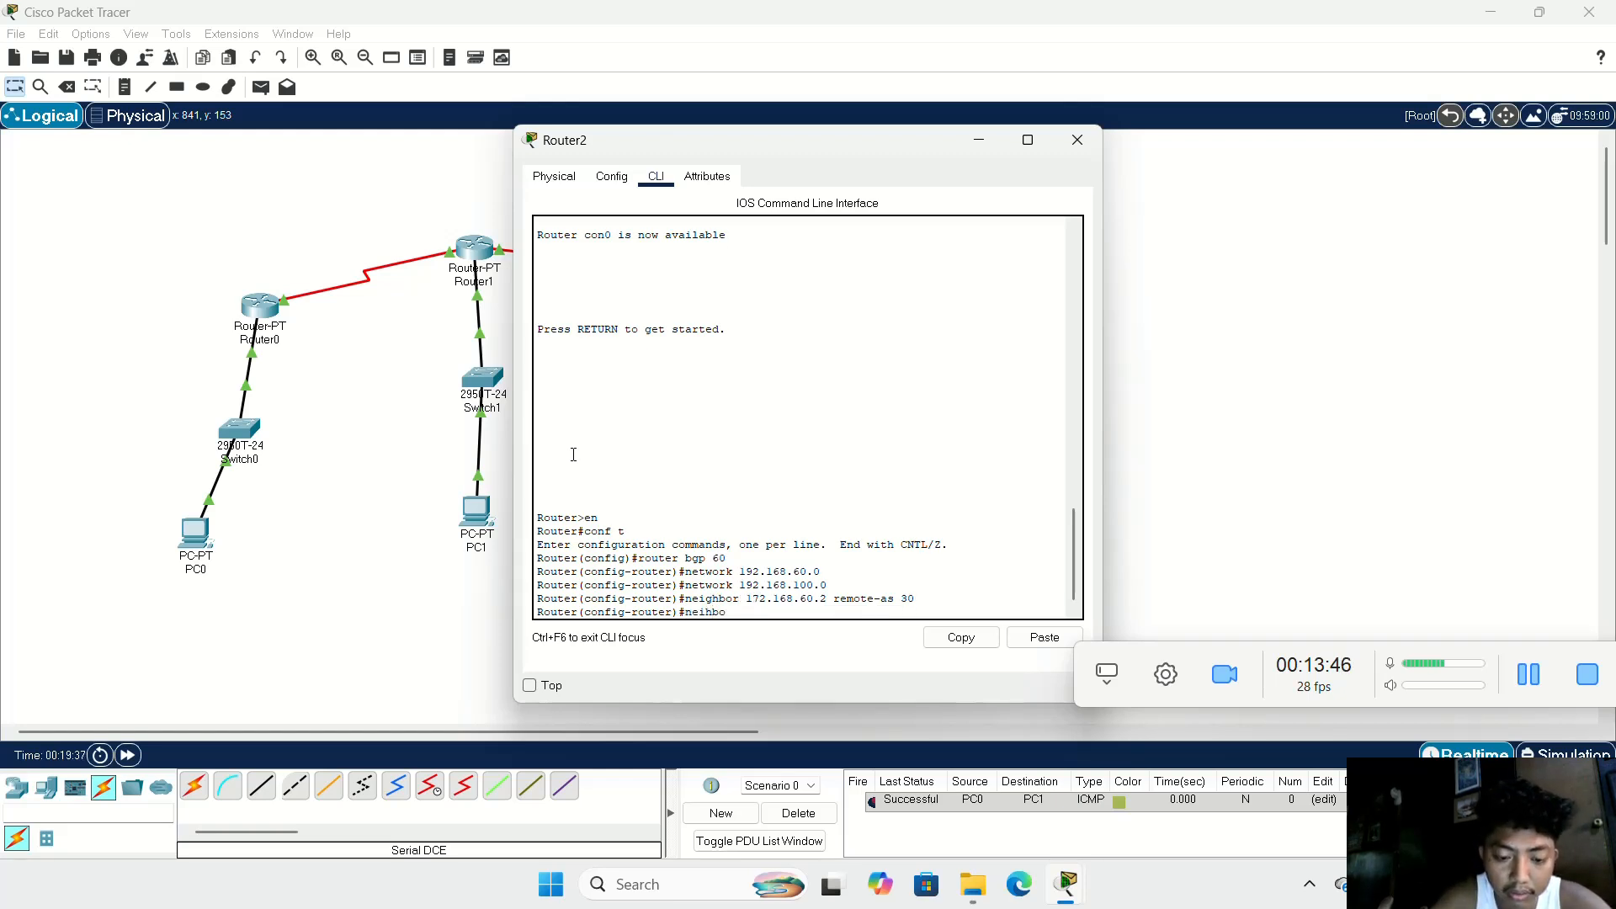
{"action": "type", "text": "r "}
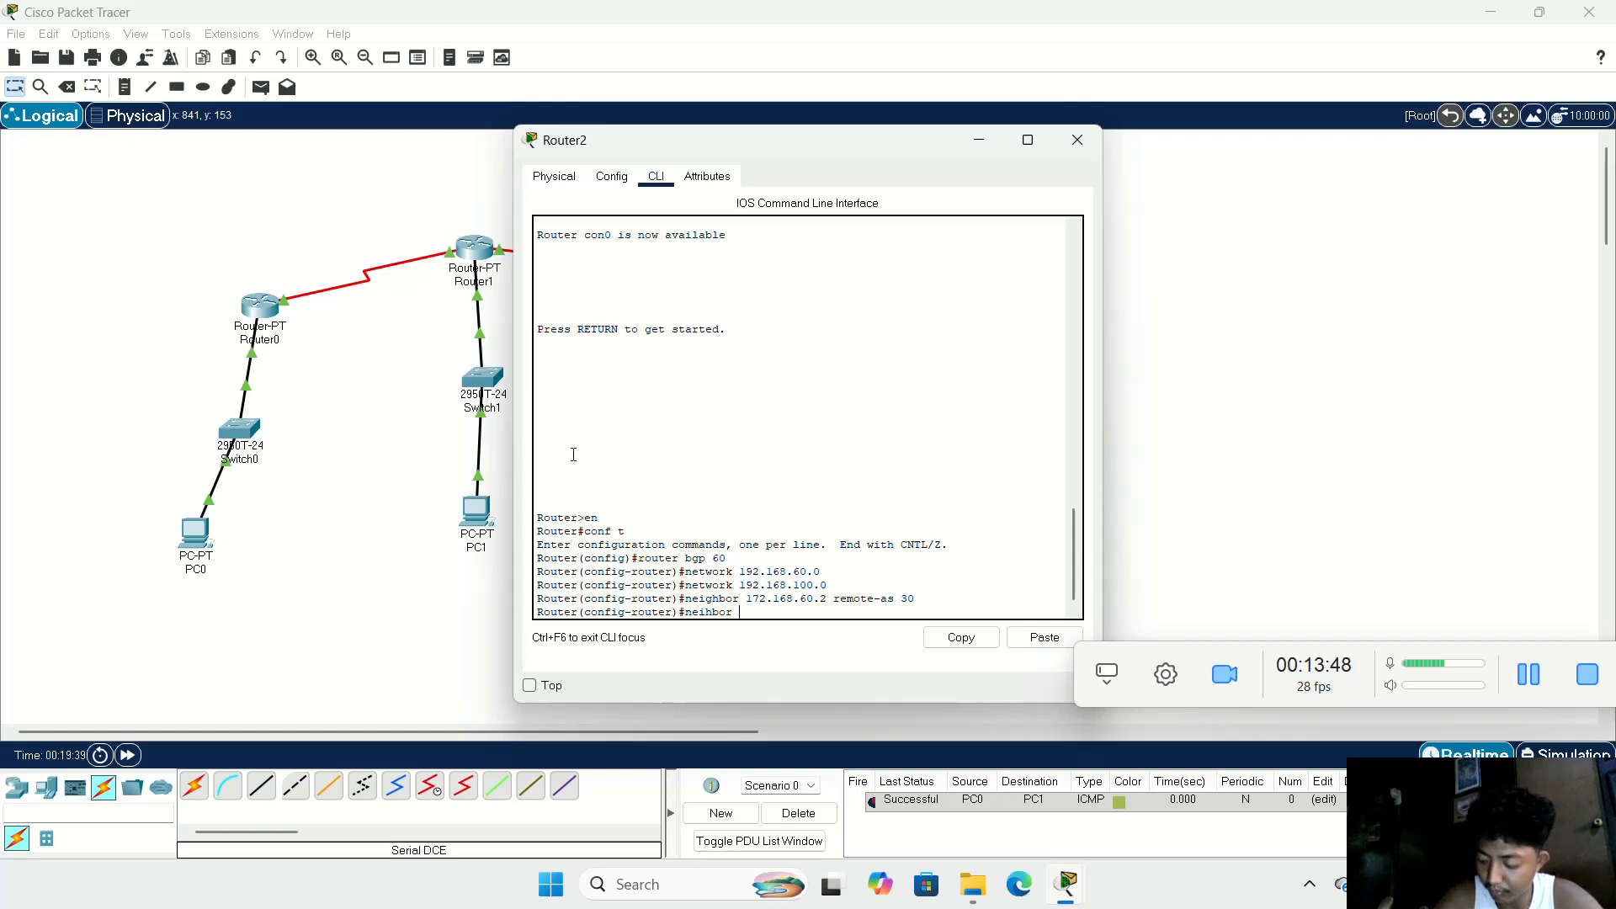
{"action": "type", "text": "192."}
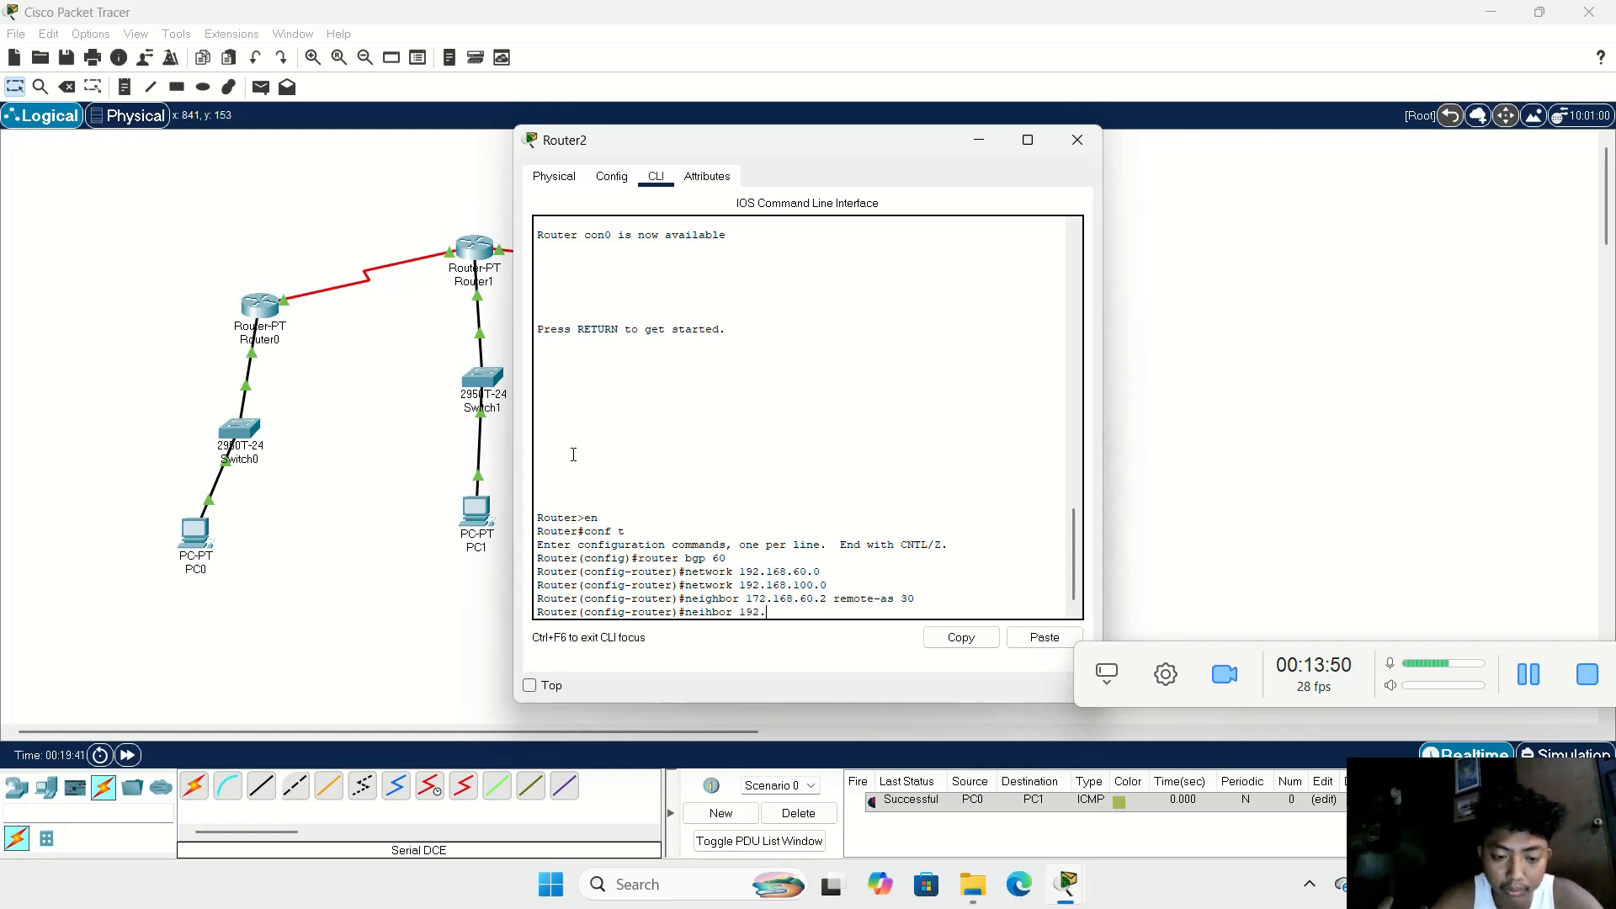
{"action": "type", "text": "168"}
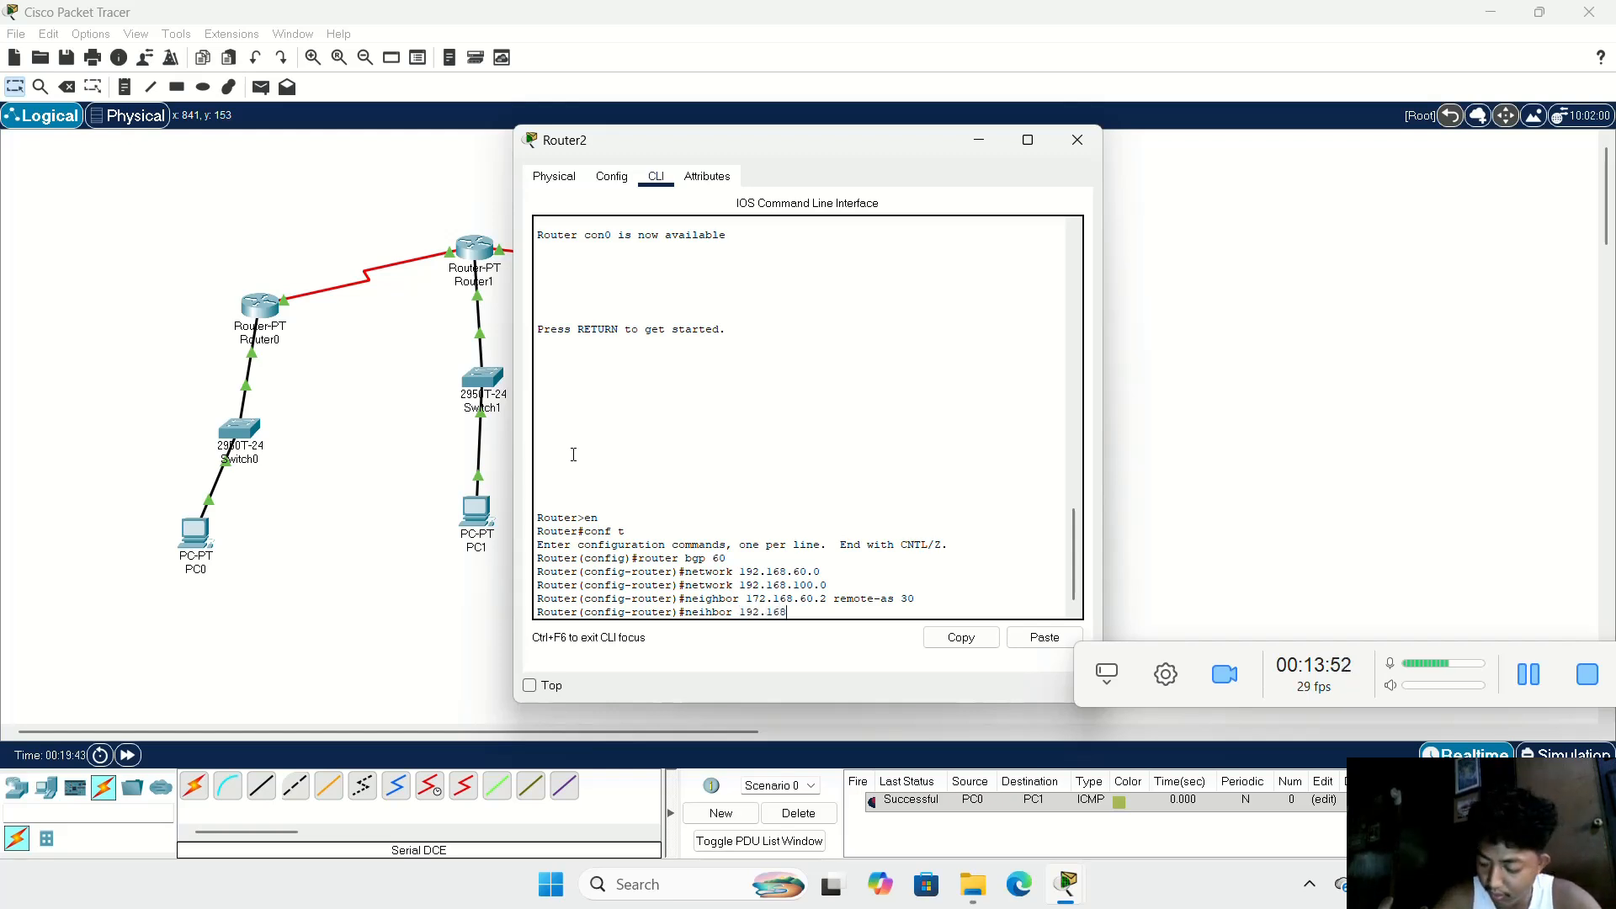
{"action": "type", "text": ".6"}
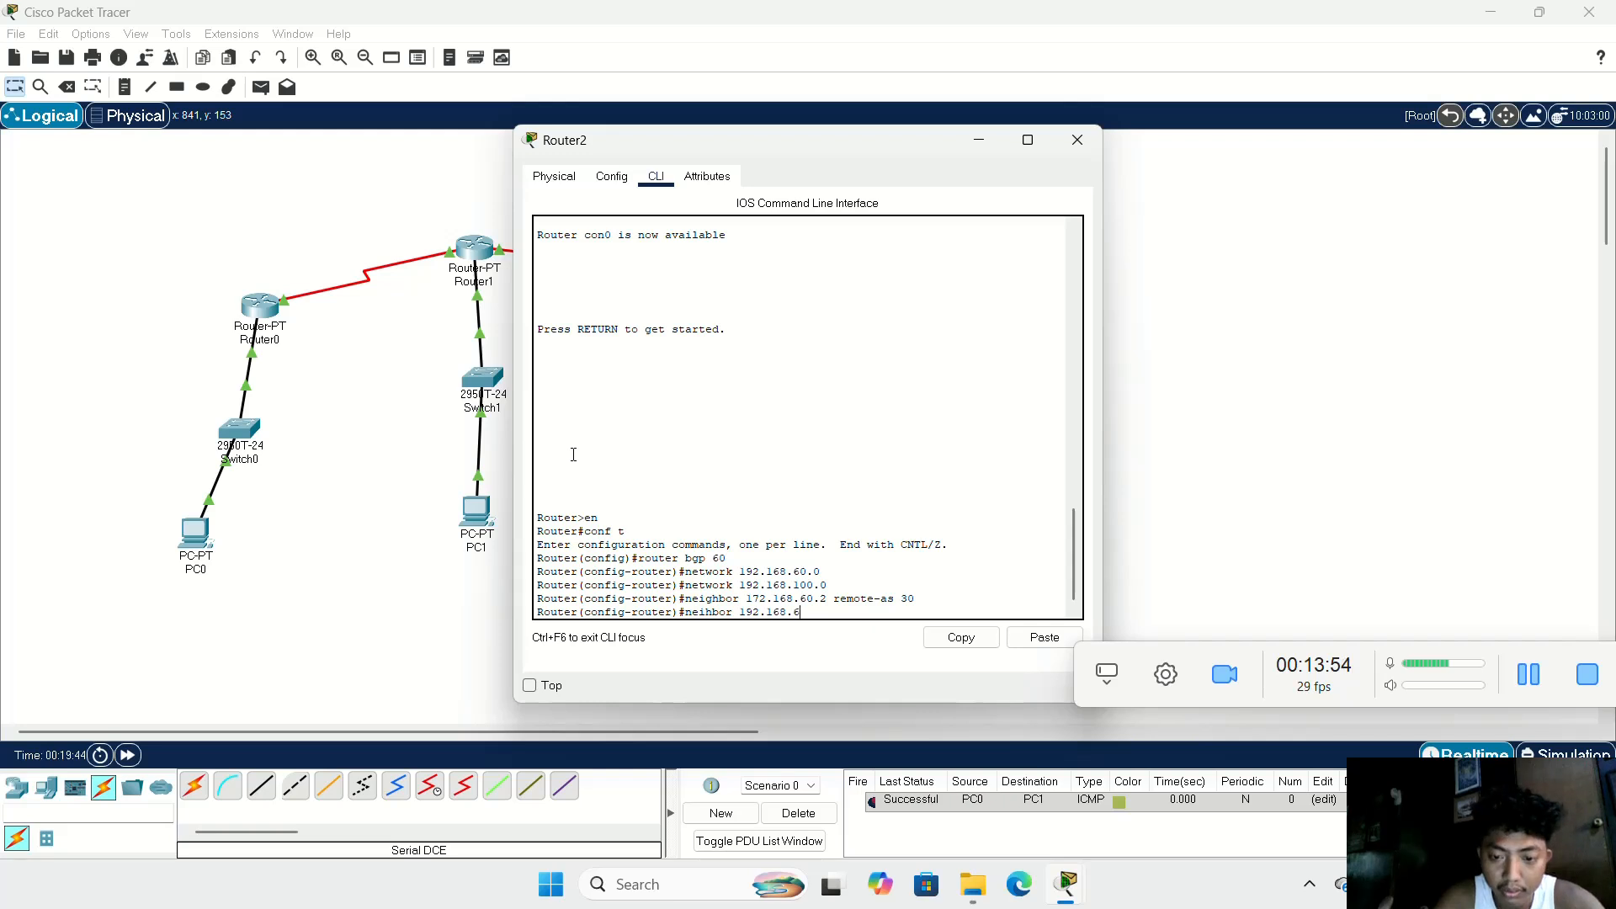
{"action": "type", "text": "0."}
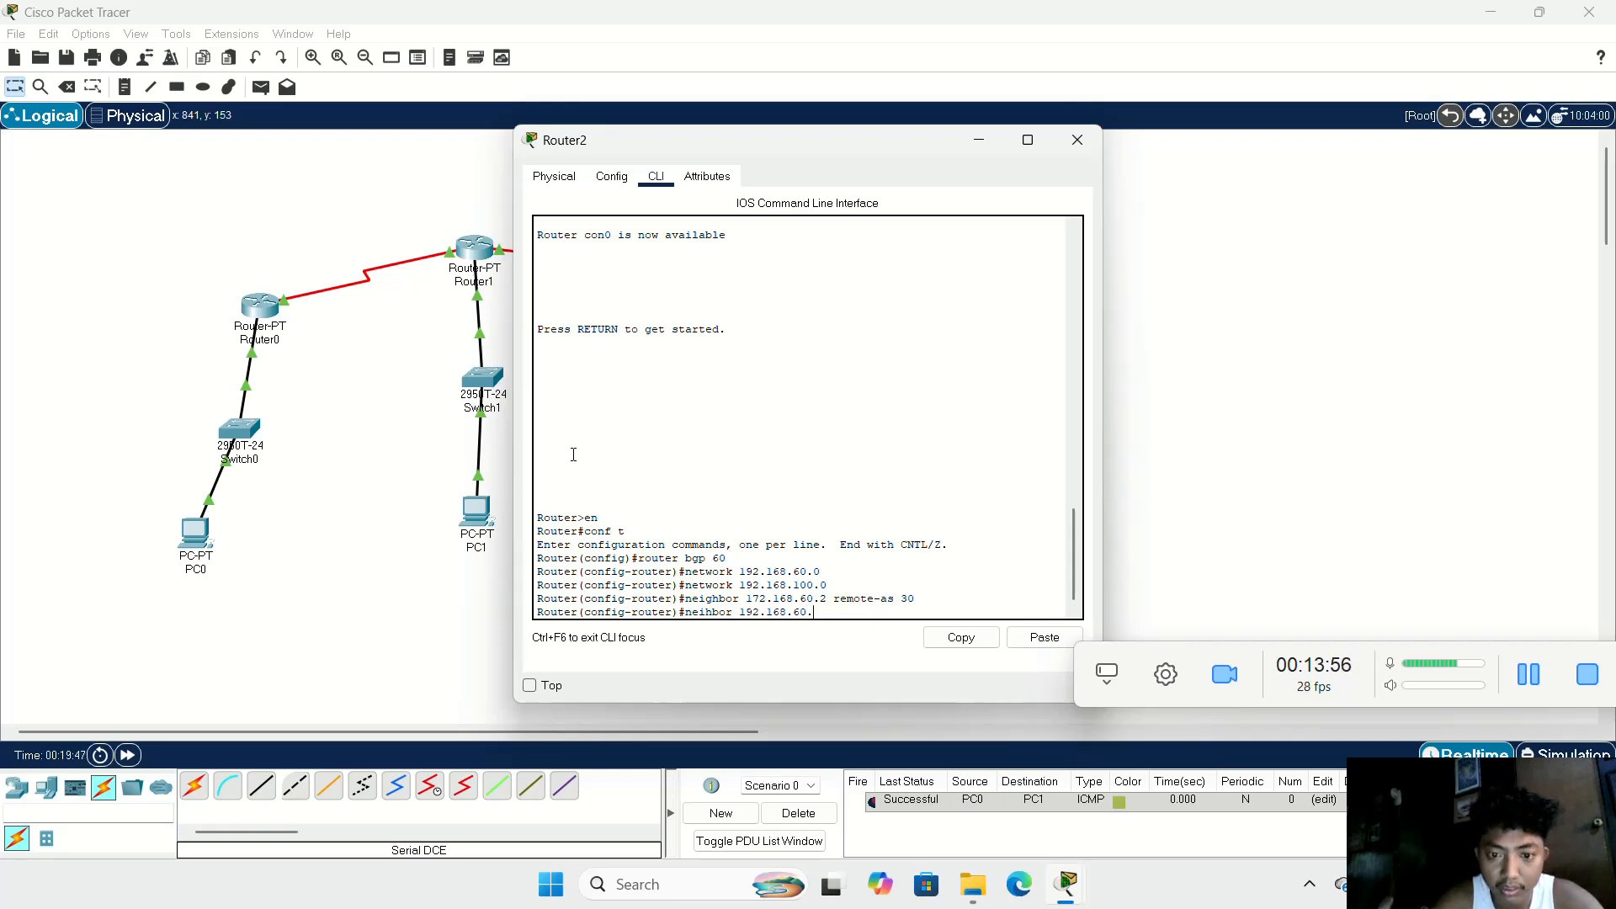
{"action": "type", "text": "3"}
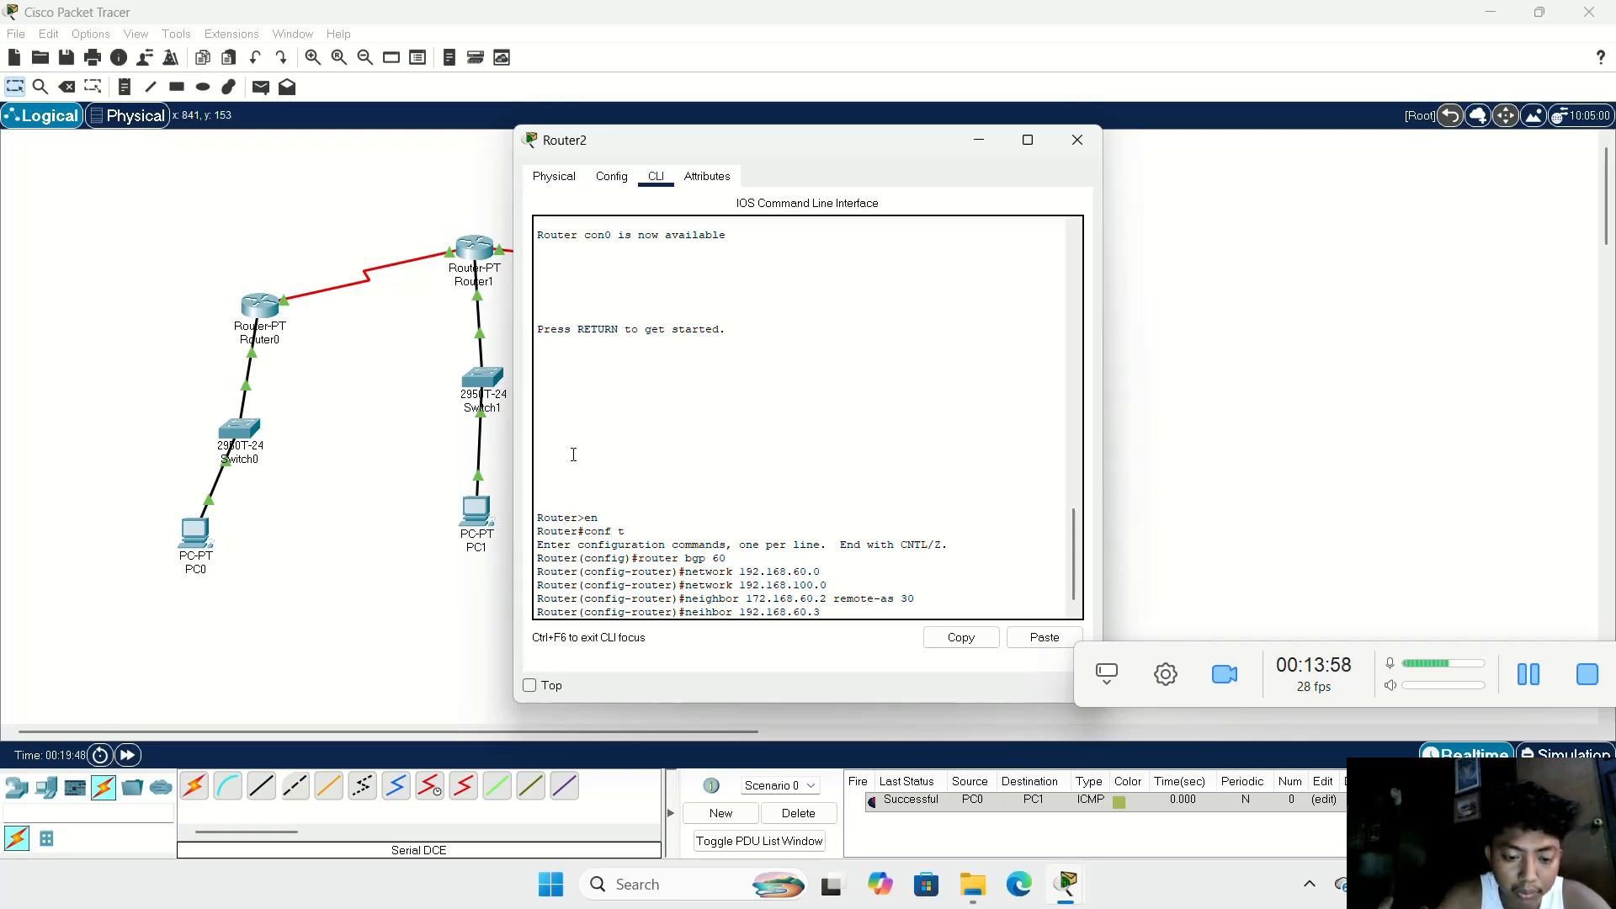
{"action": "type", "text": " remot"}
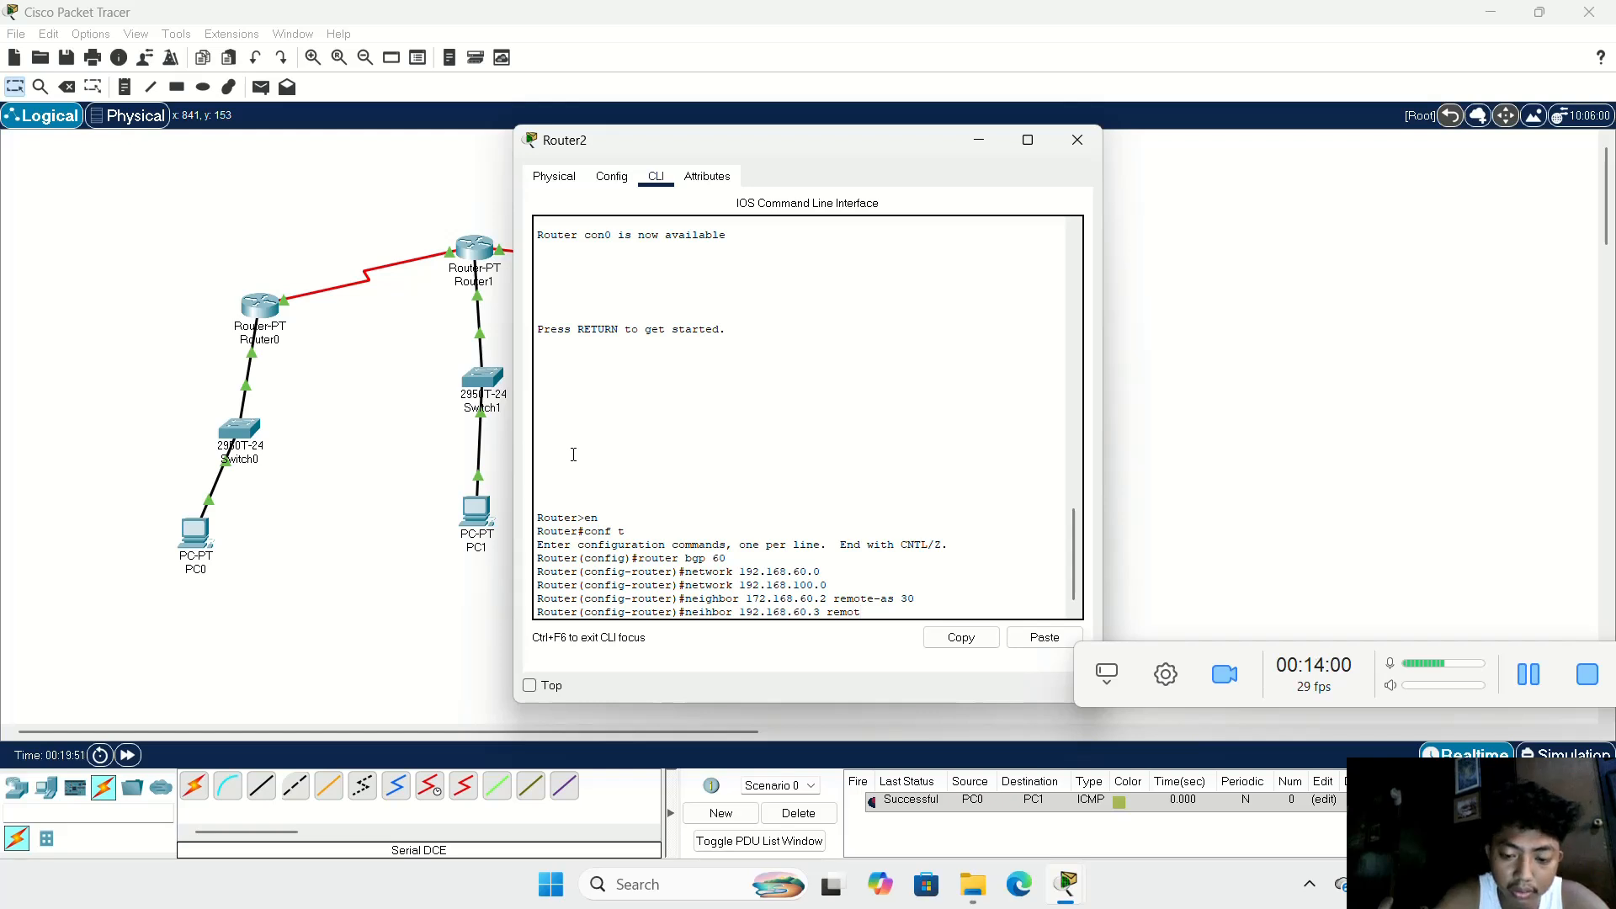
{"action": "type", "text": "-as"}
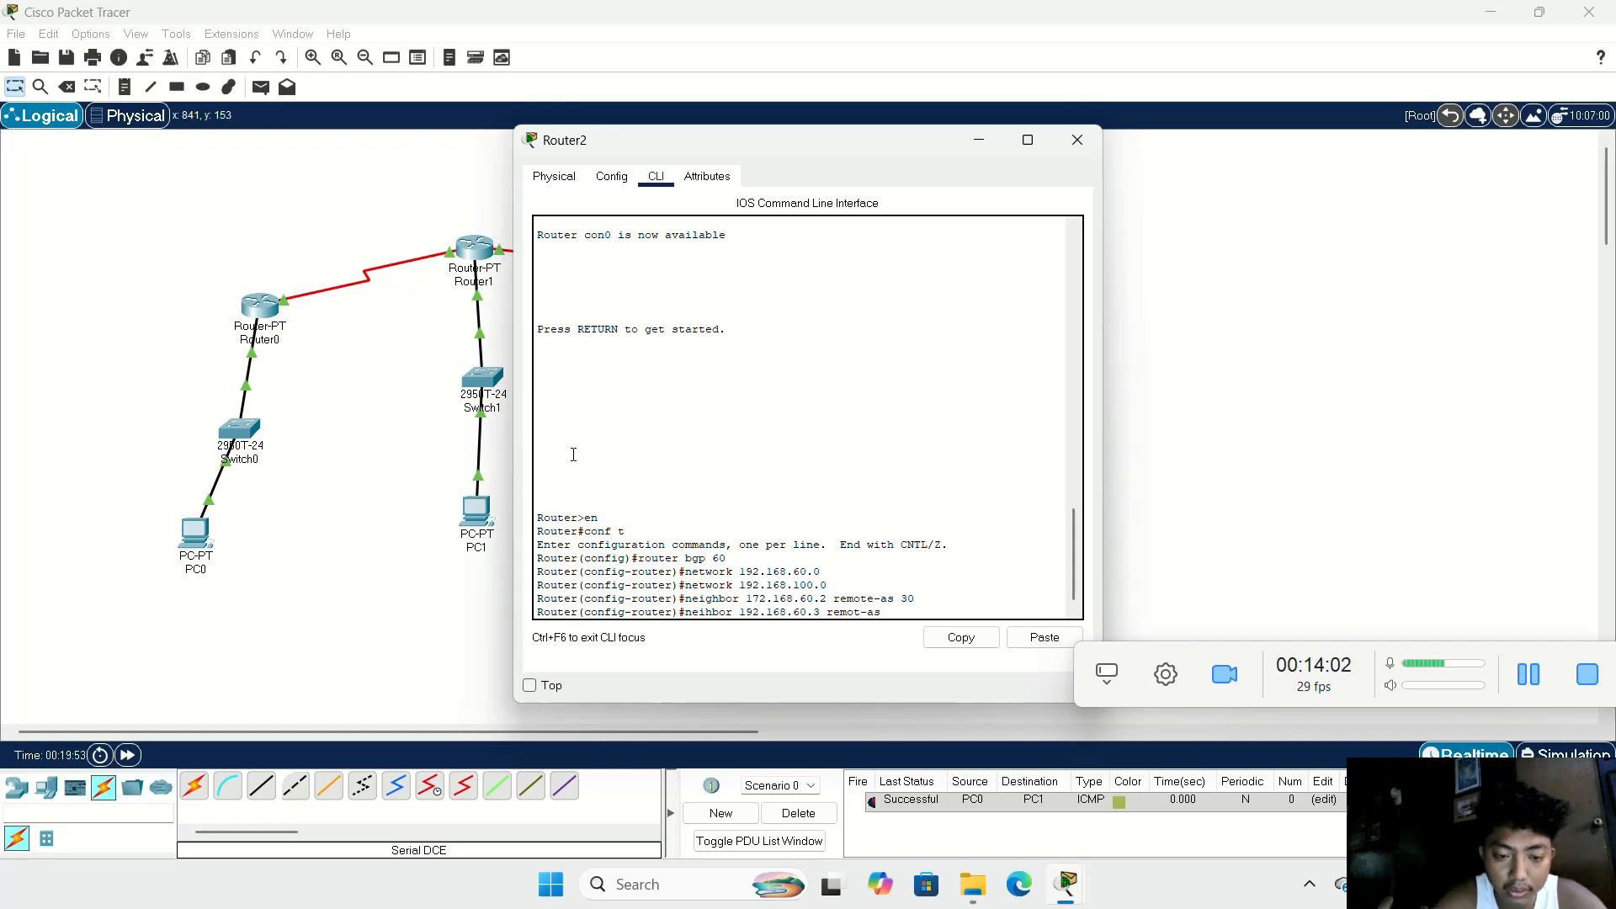
{"action": "type", "text": " 30"}
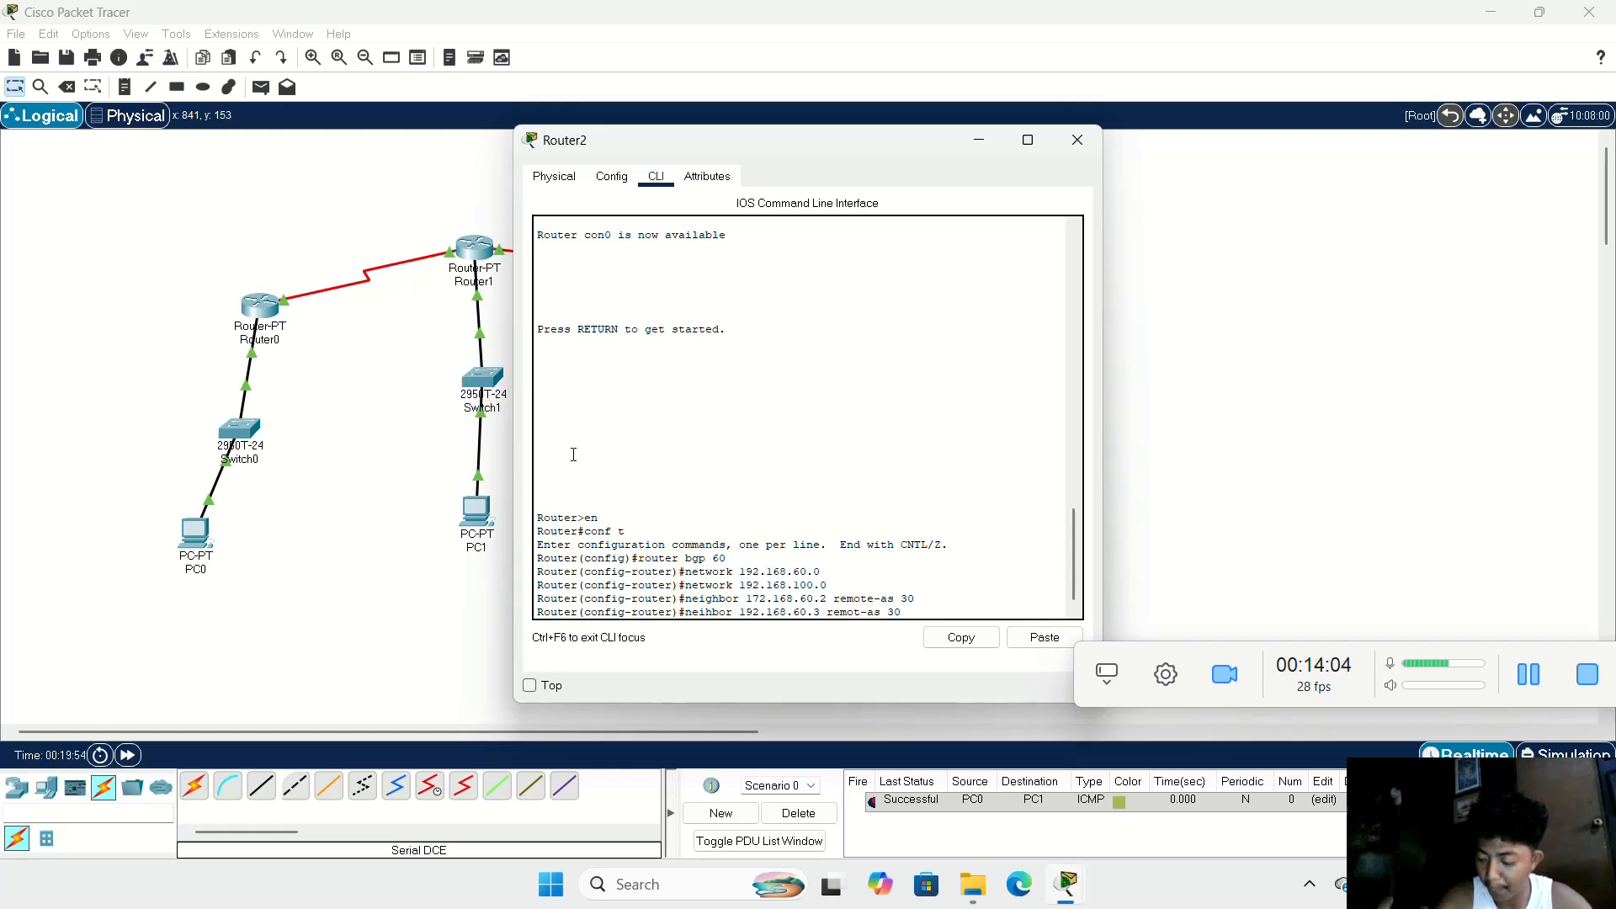
{"action": "key", "text": "Return"}
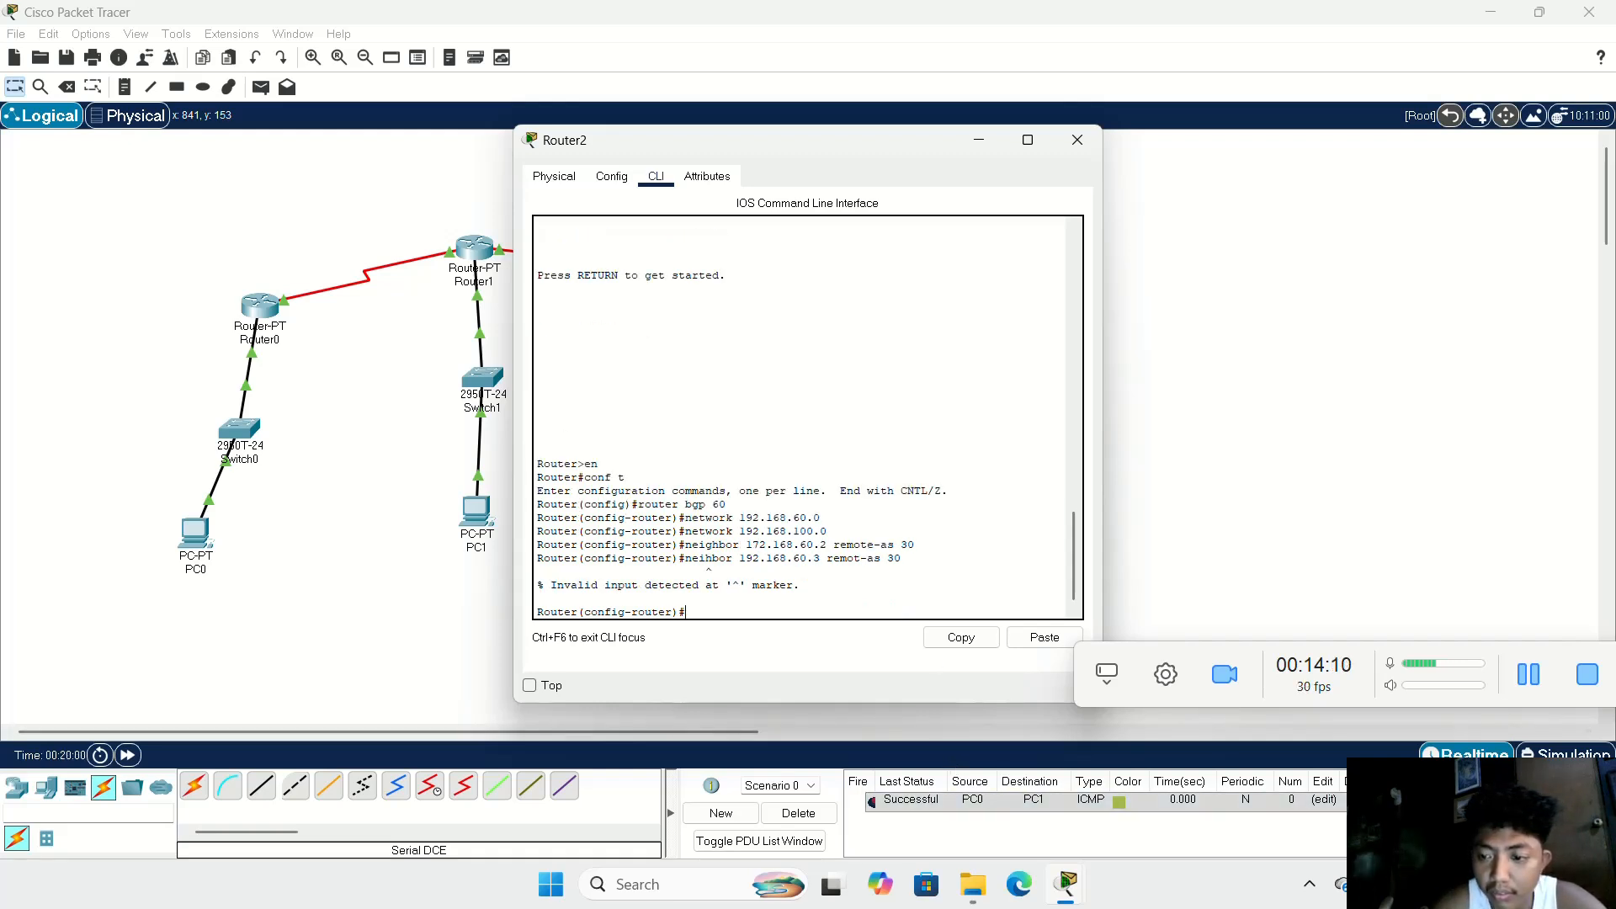
Step: Define 192.168.60.3 as a neighbor with remote AS 30 in Router2's BGP 60 configuration
{"action": "left_click", "coordinate": [1513, 685]}
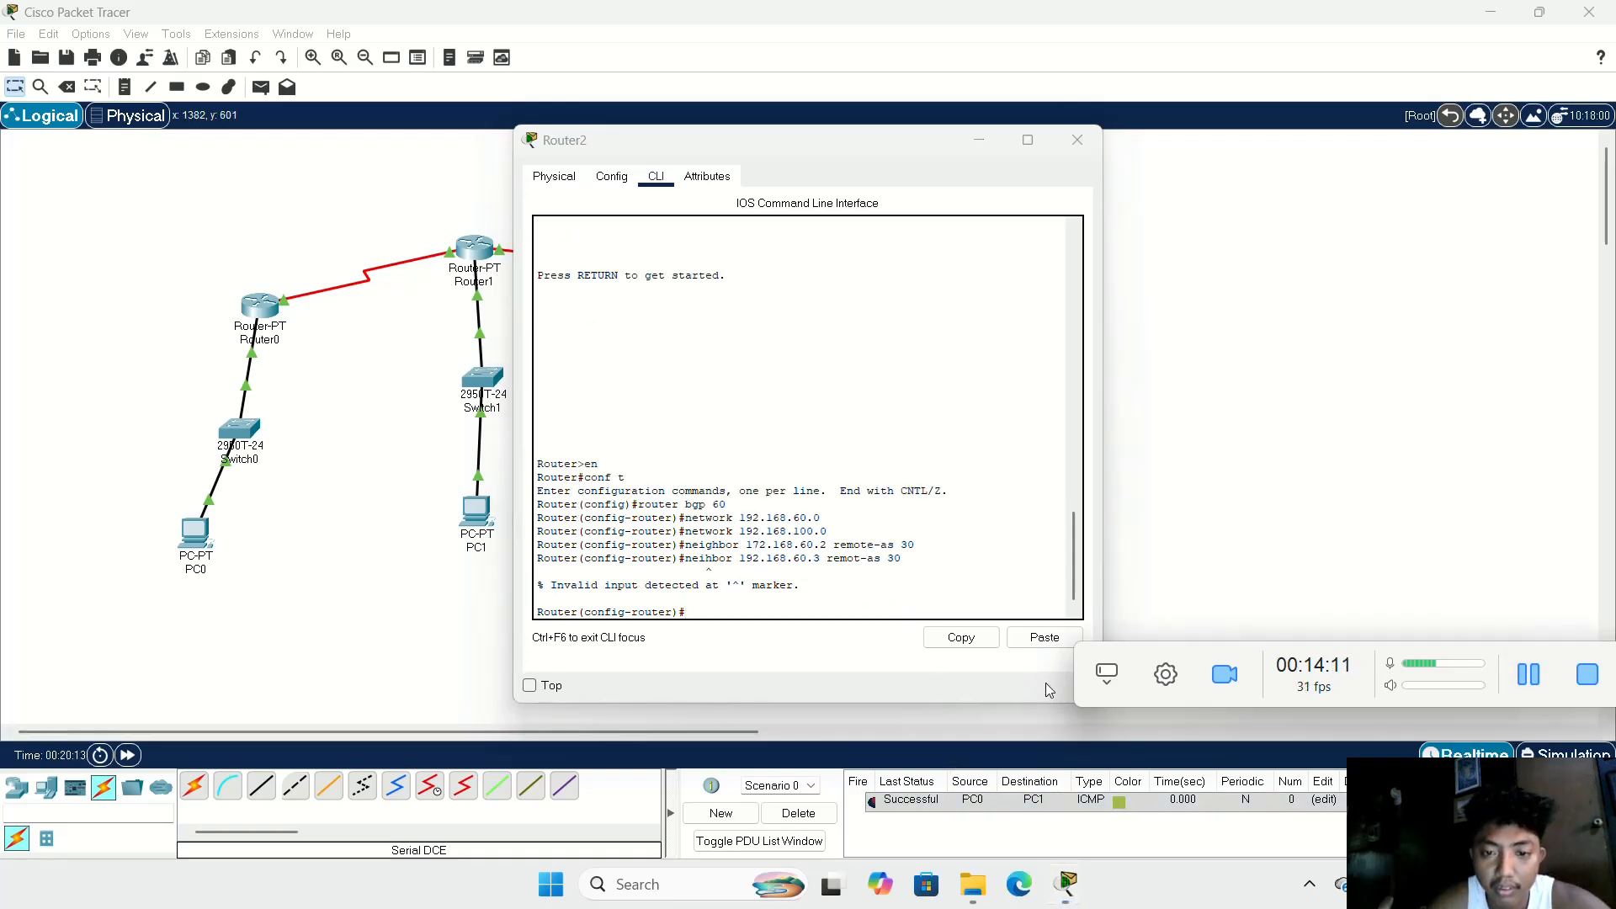
{"action": "left_click", "coordinate": [707, 615]}
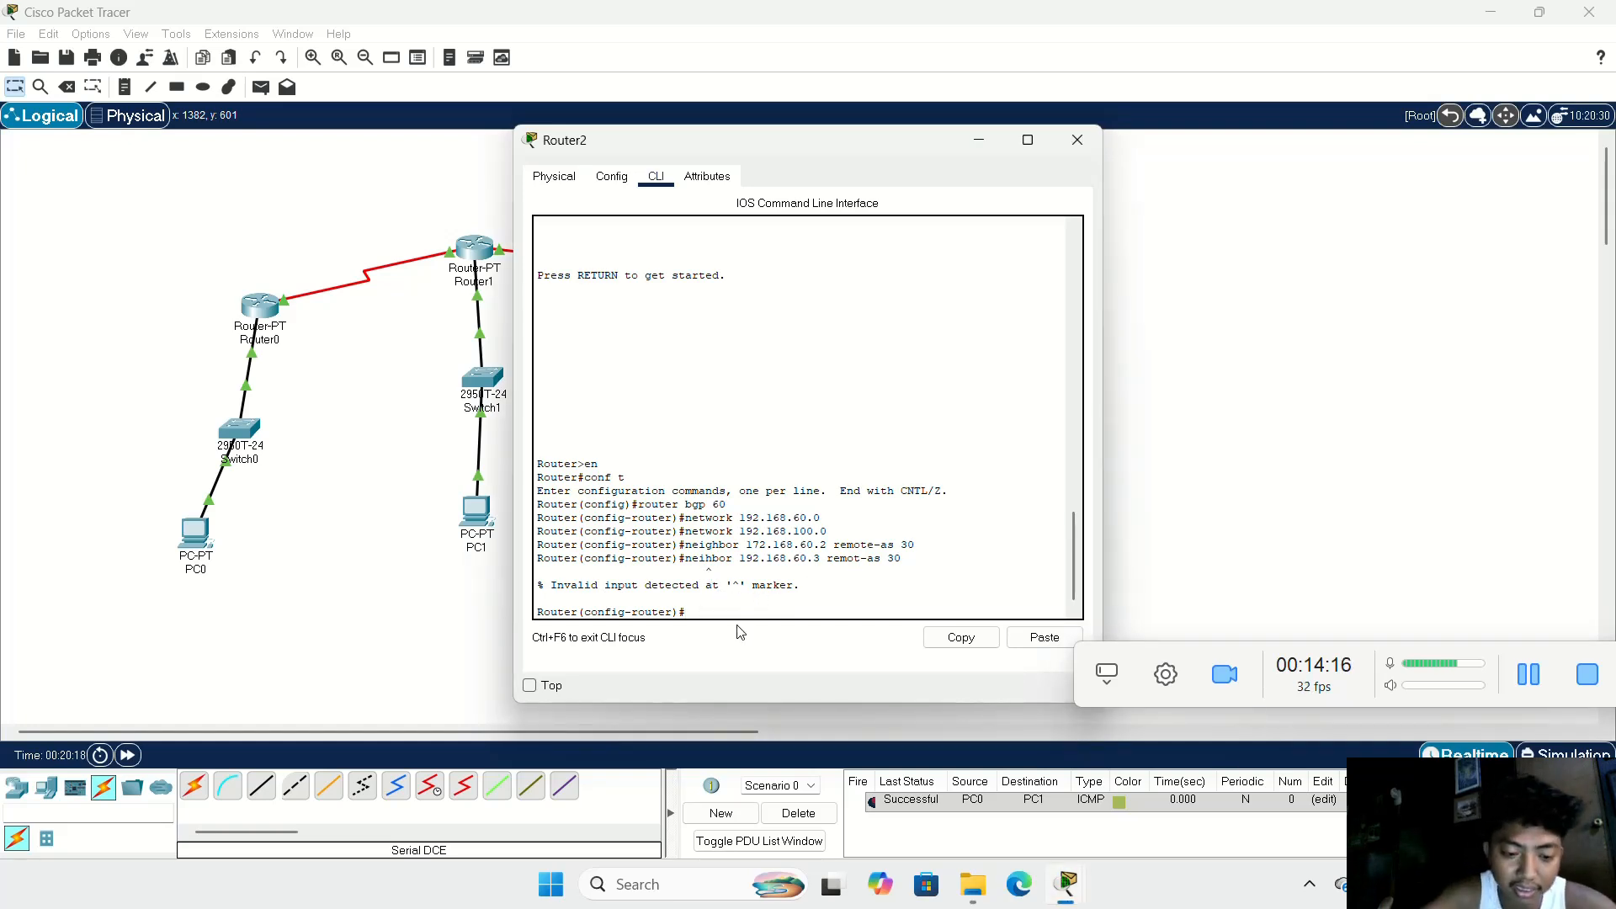
{"action": "type", "text": "neig"}
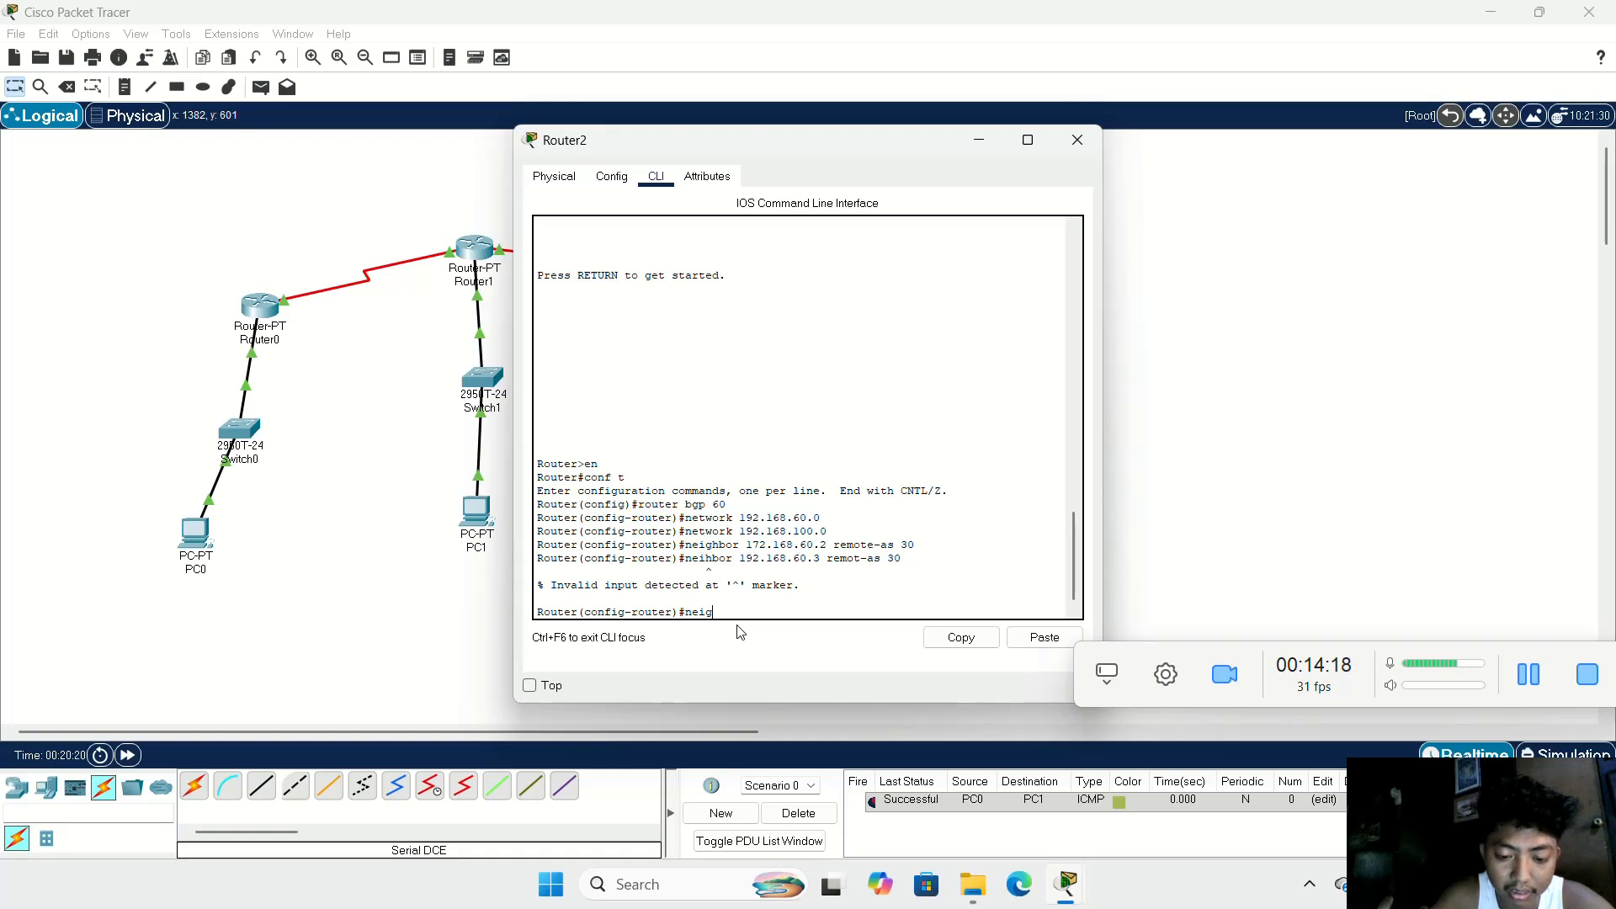
{"action": "type", "text": "hbor "}
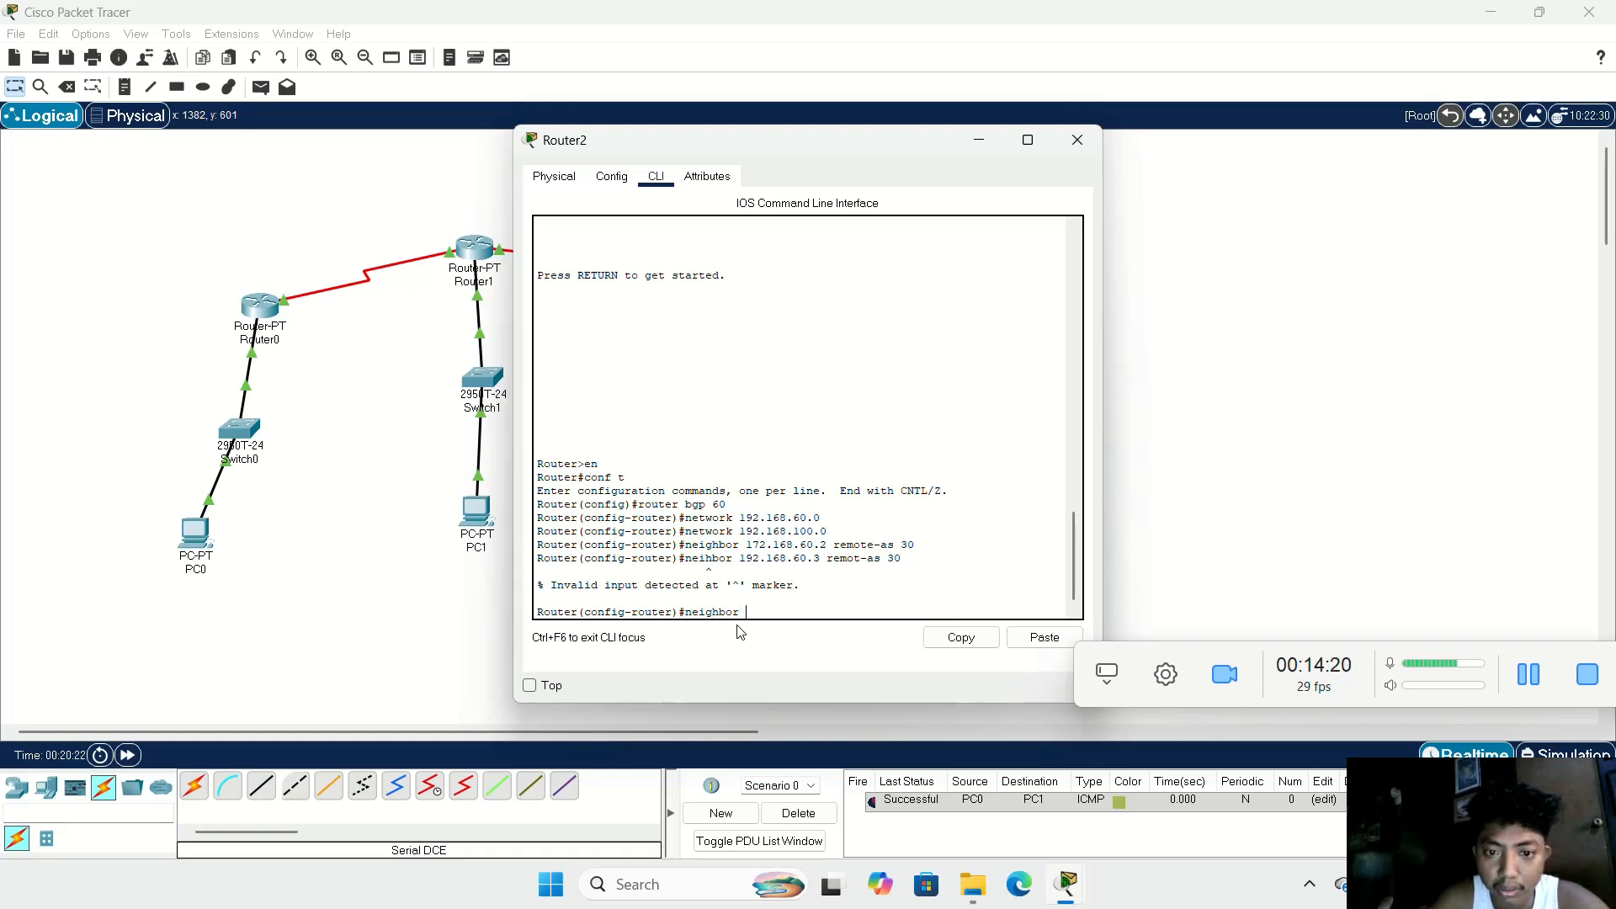
{"action": "type", "text": "192"}
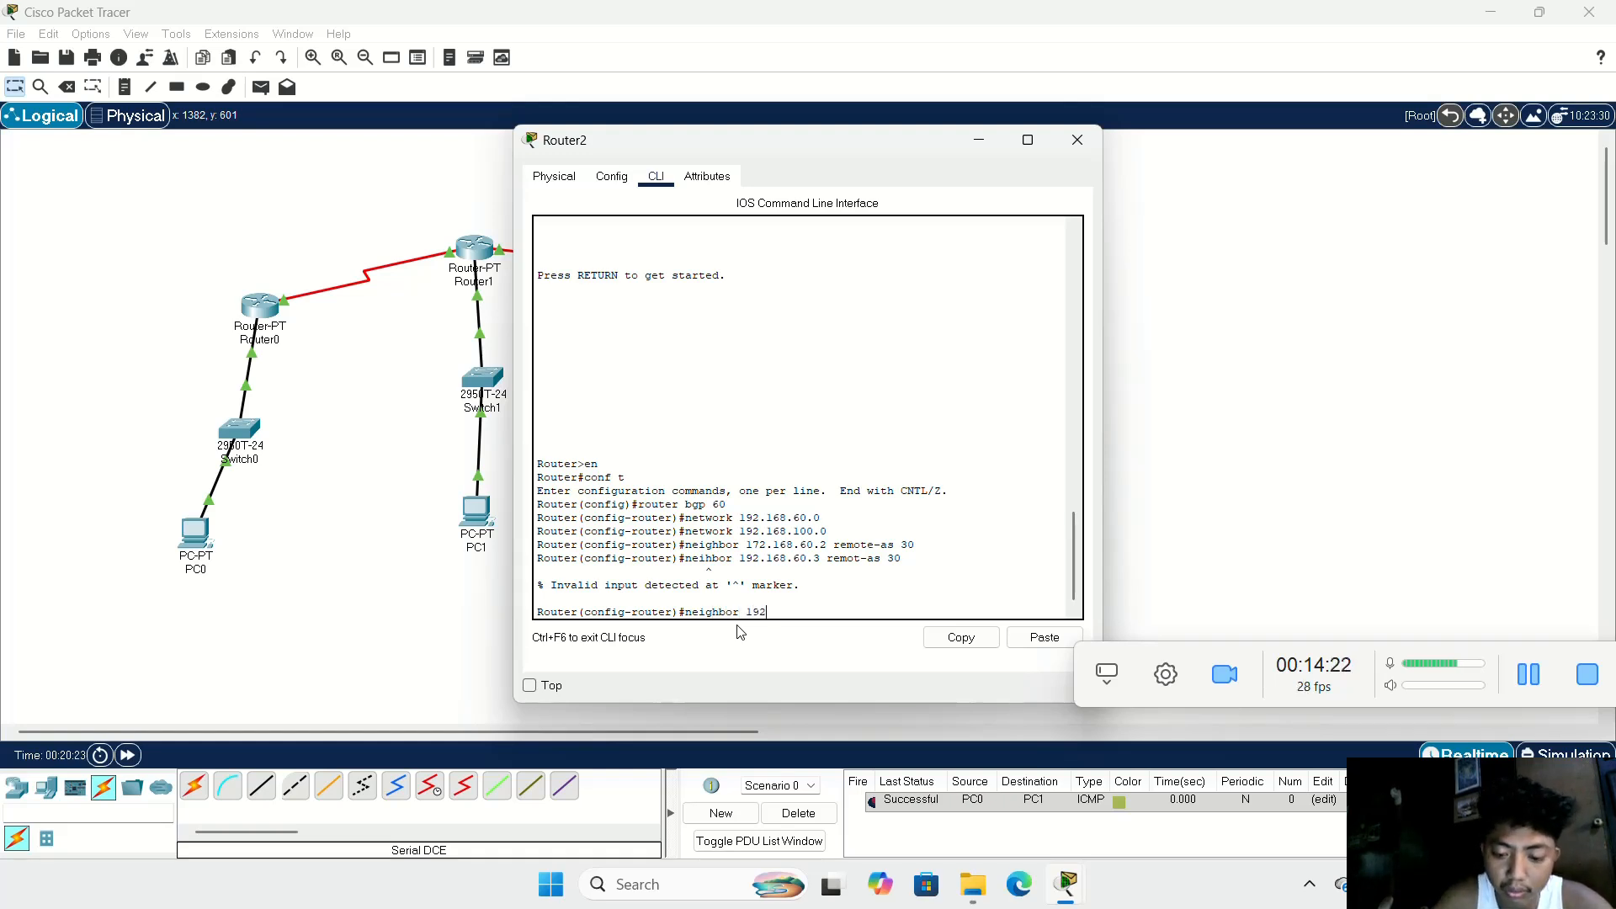
{"action": "type", "text": ".168"}
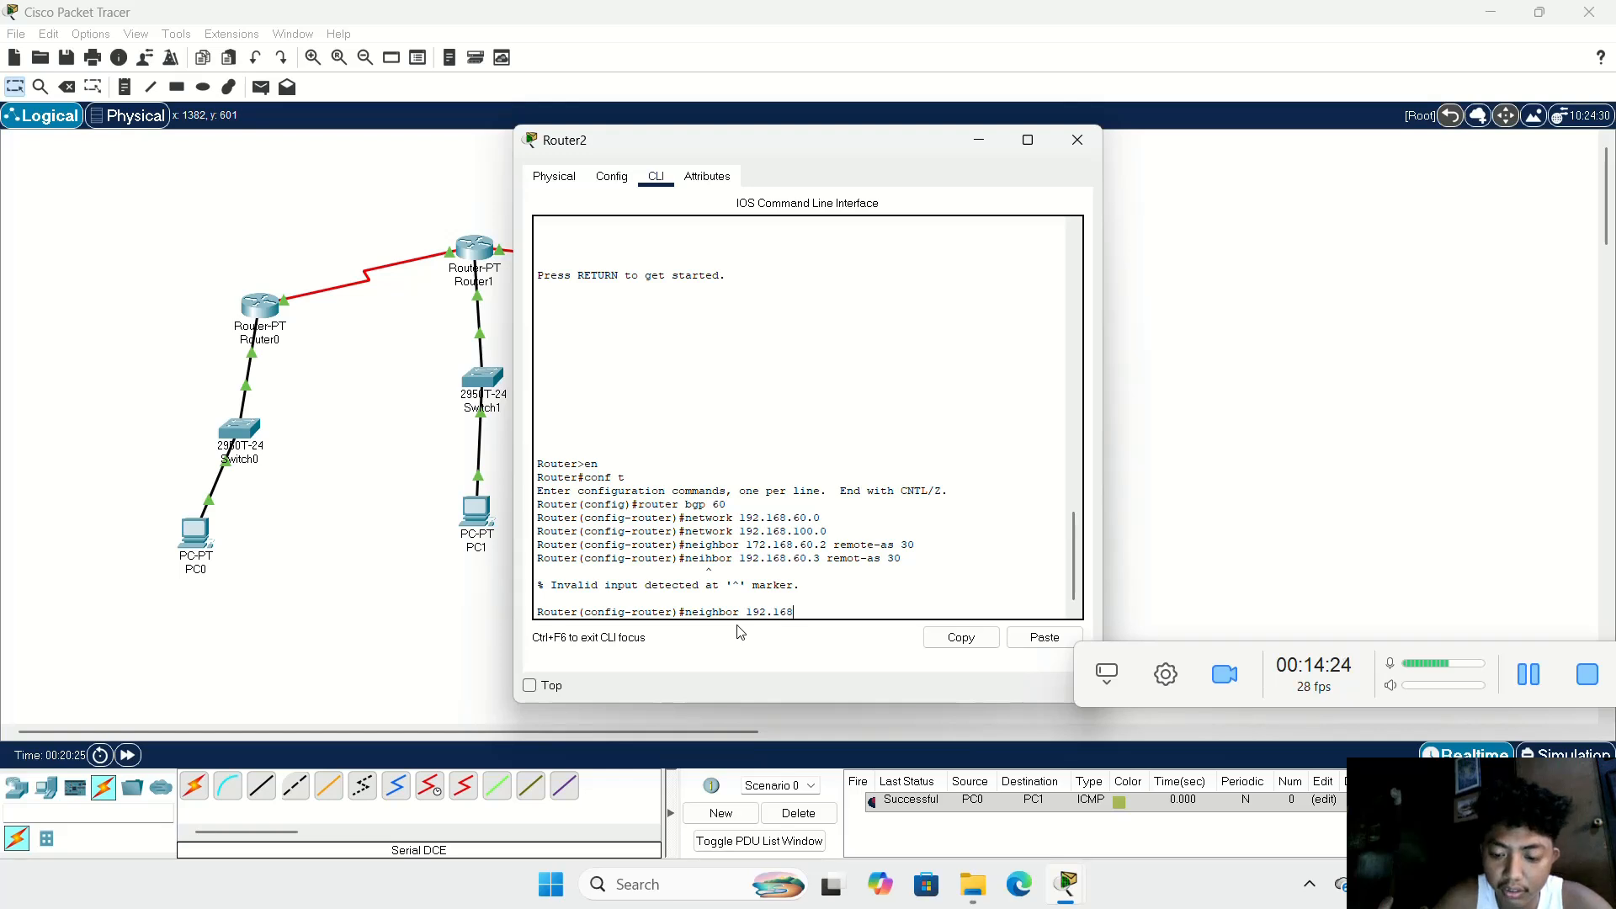
{"action": "type", "text": ".6"}
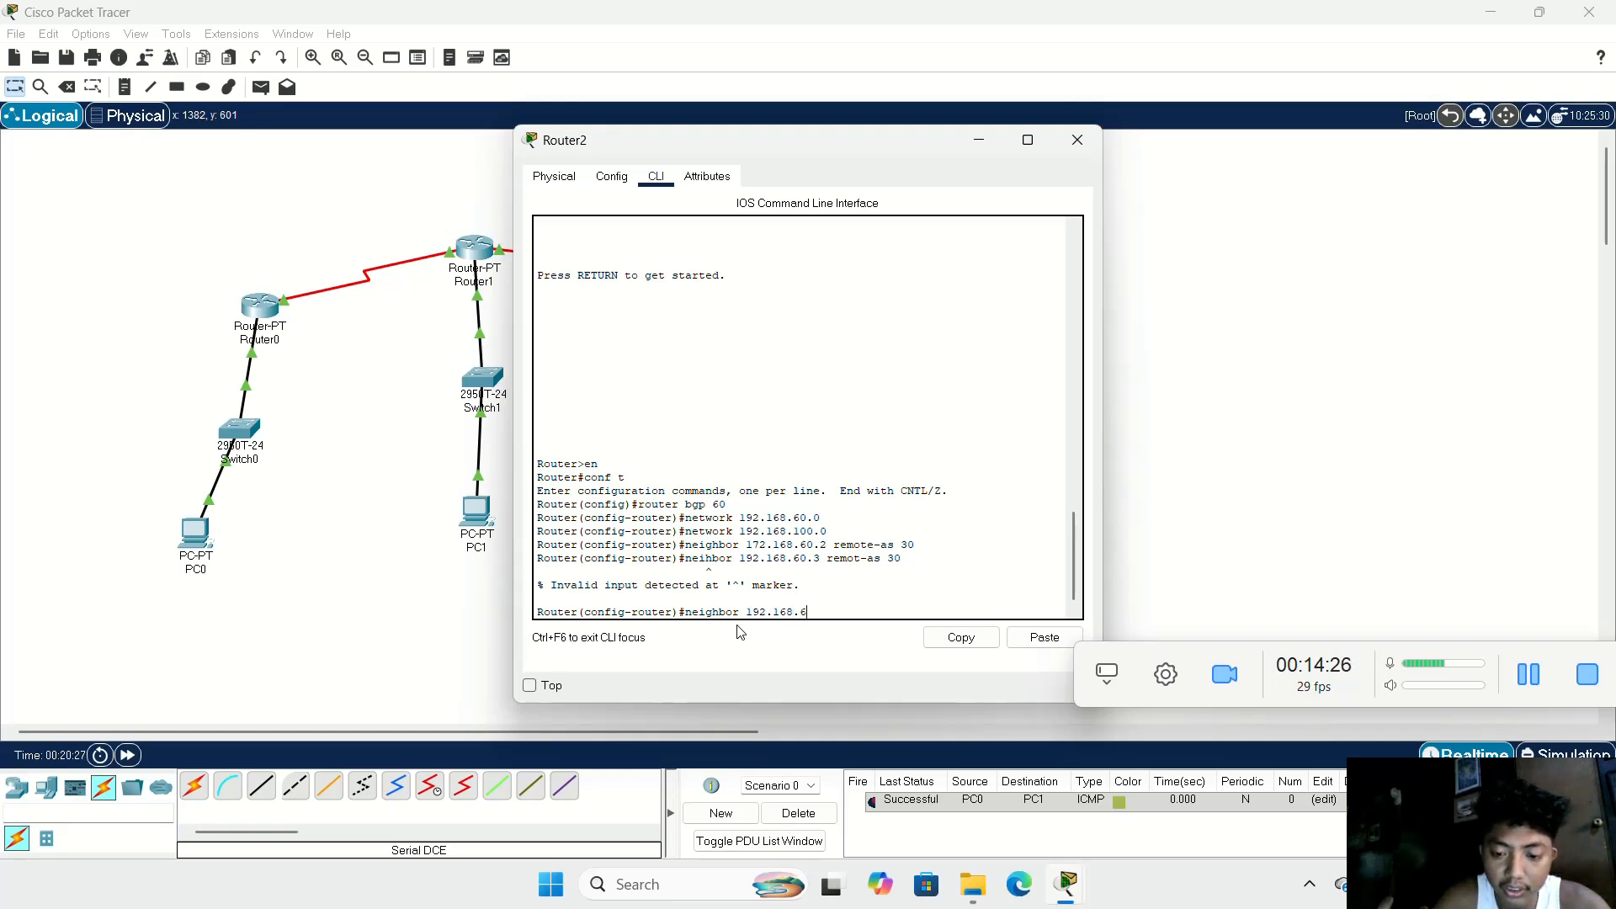
{"action": "type", "text": "0.3"}
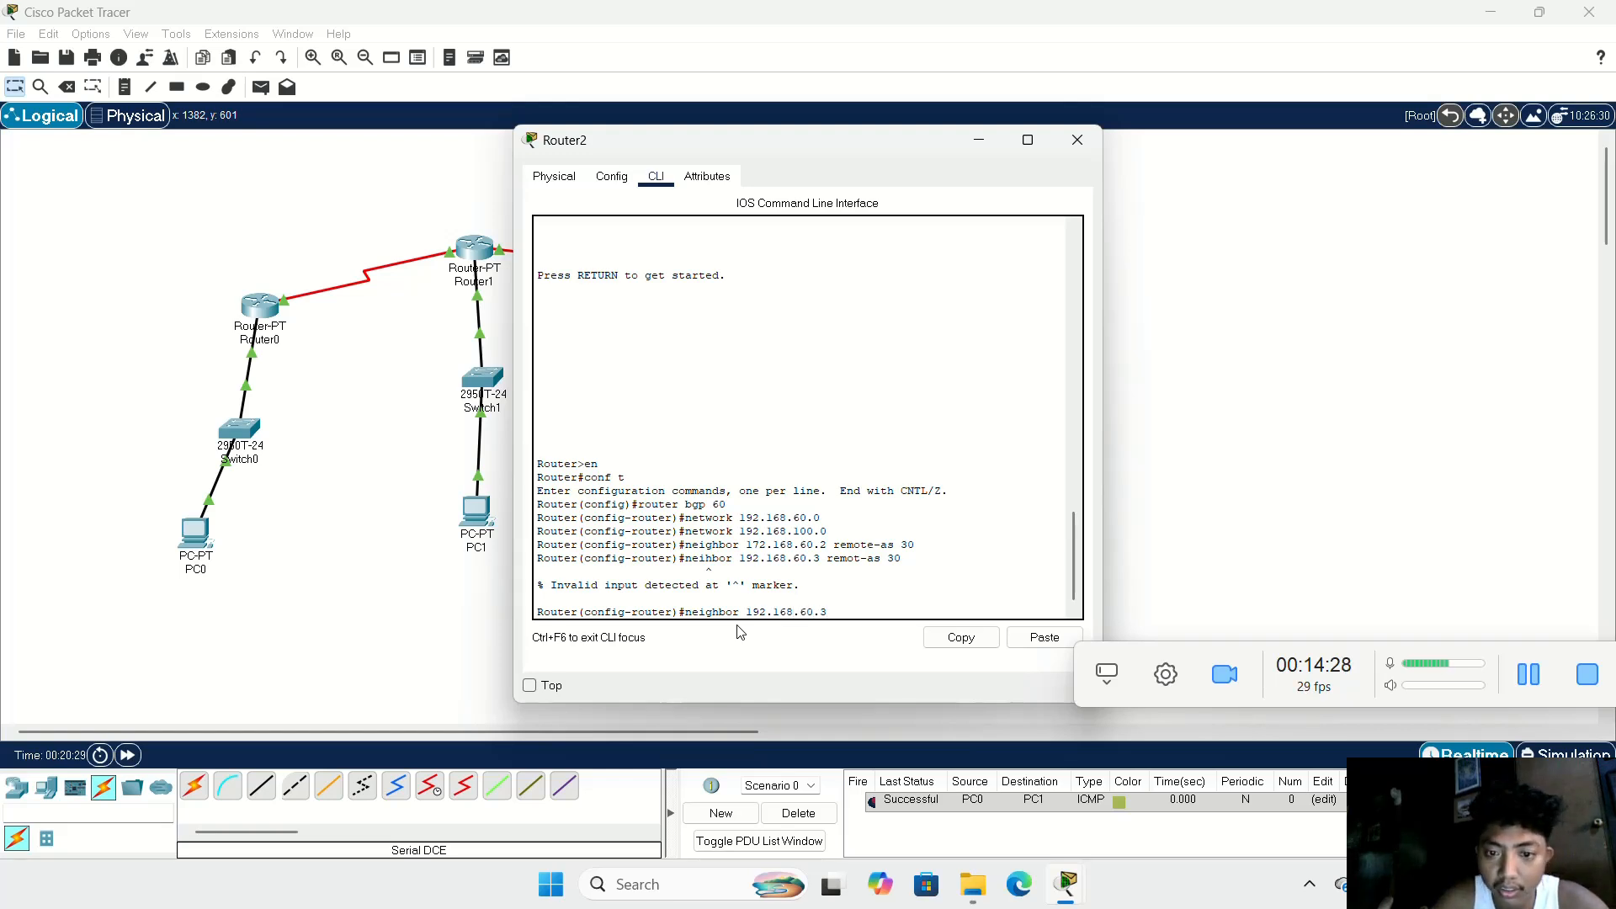
{"action": "type", "text": " r"}
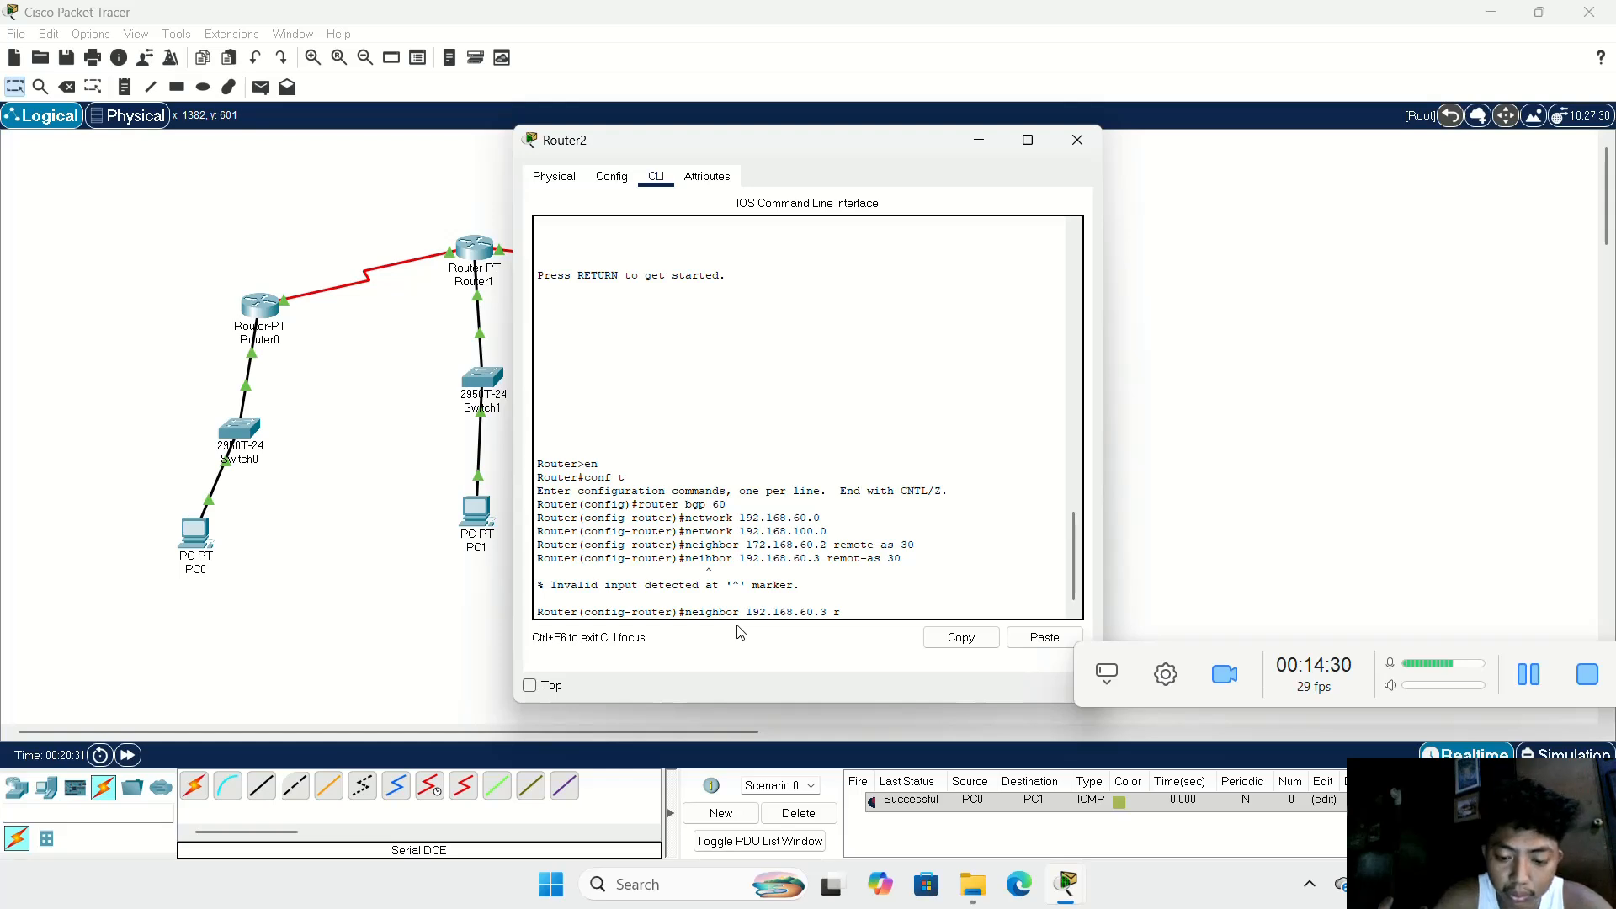
{"action": "type", "text": "emote-as"}
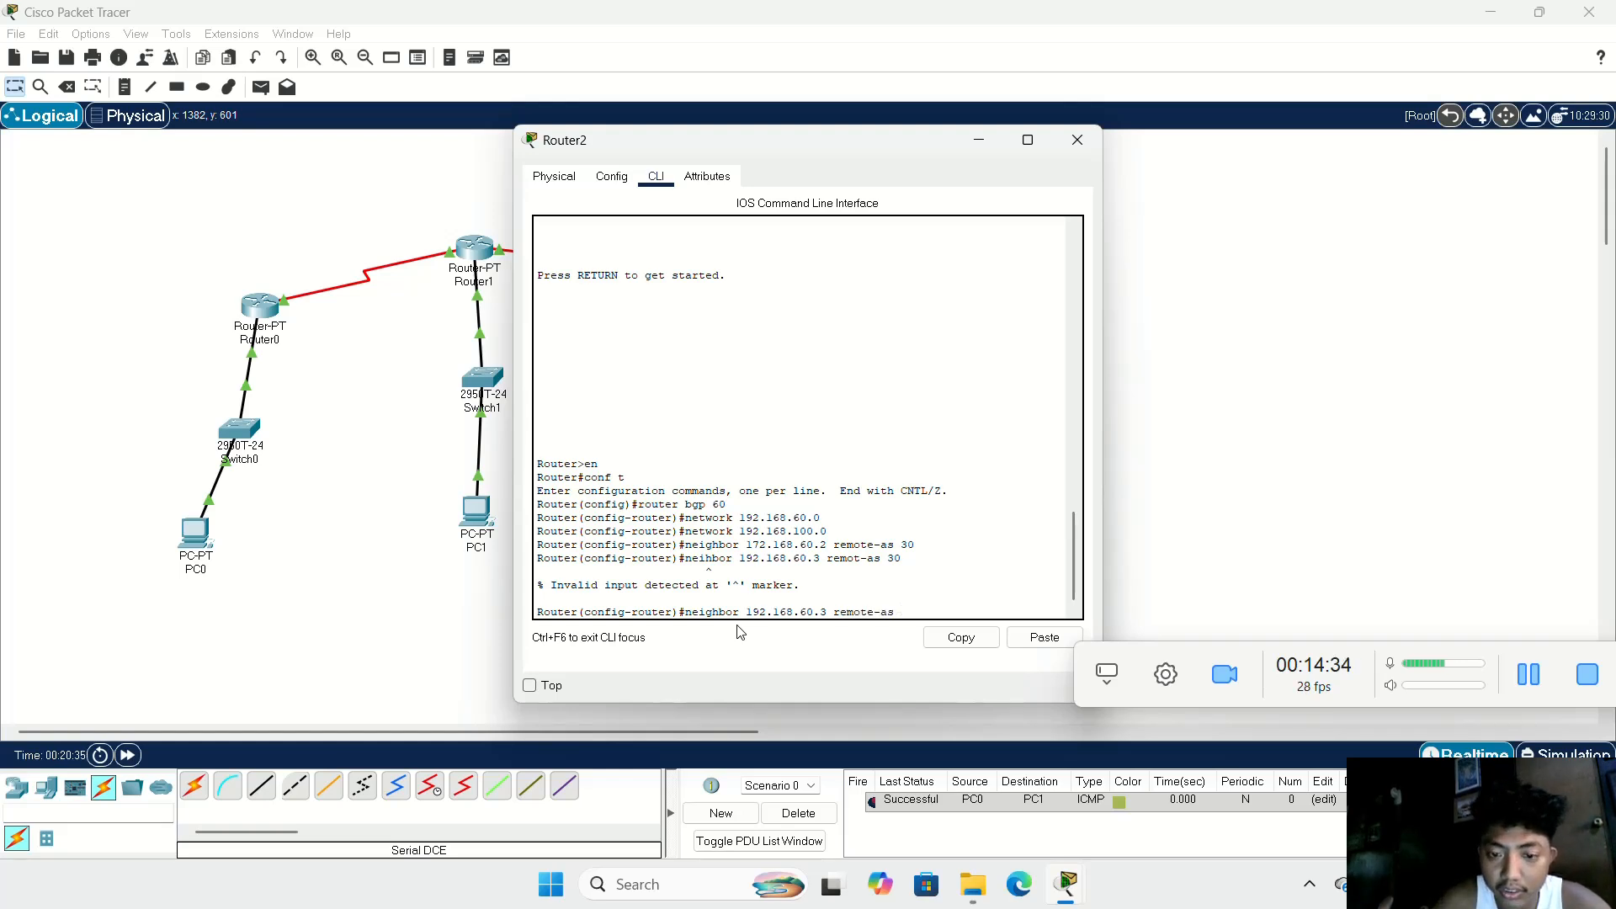
{"action": "type", "text": " 30"}
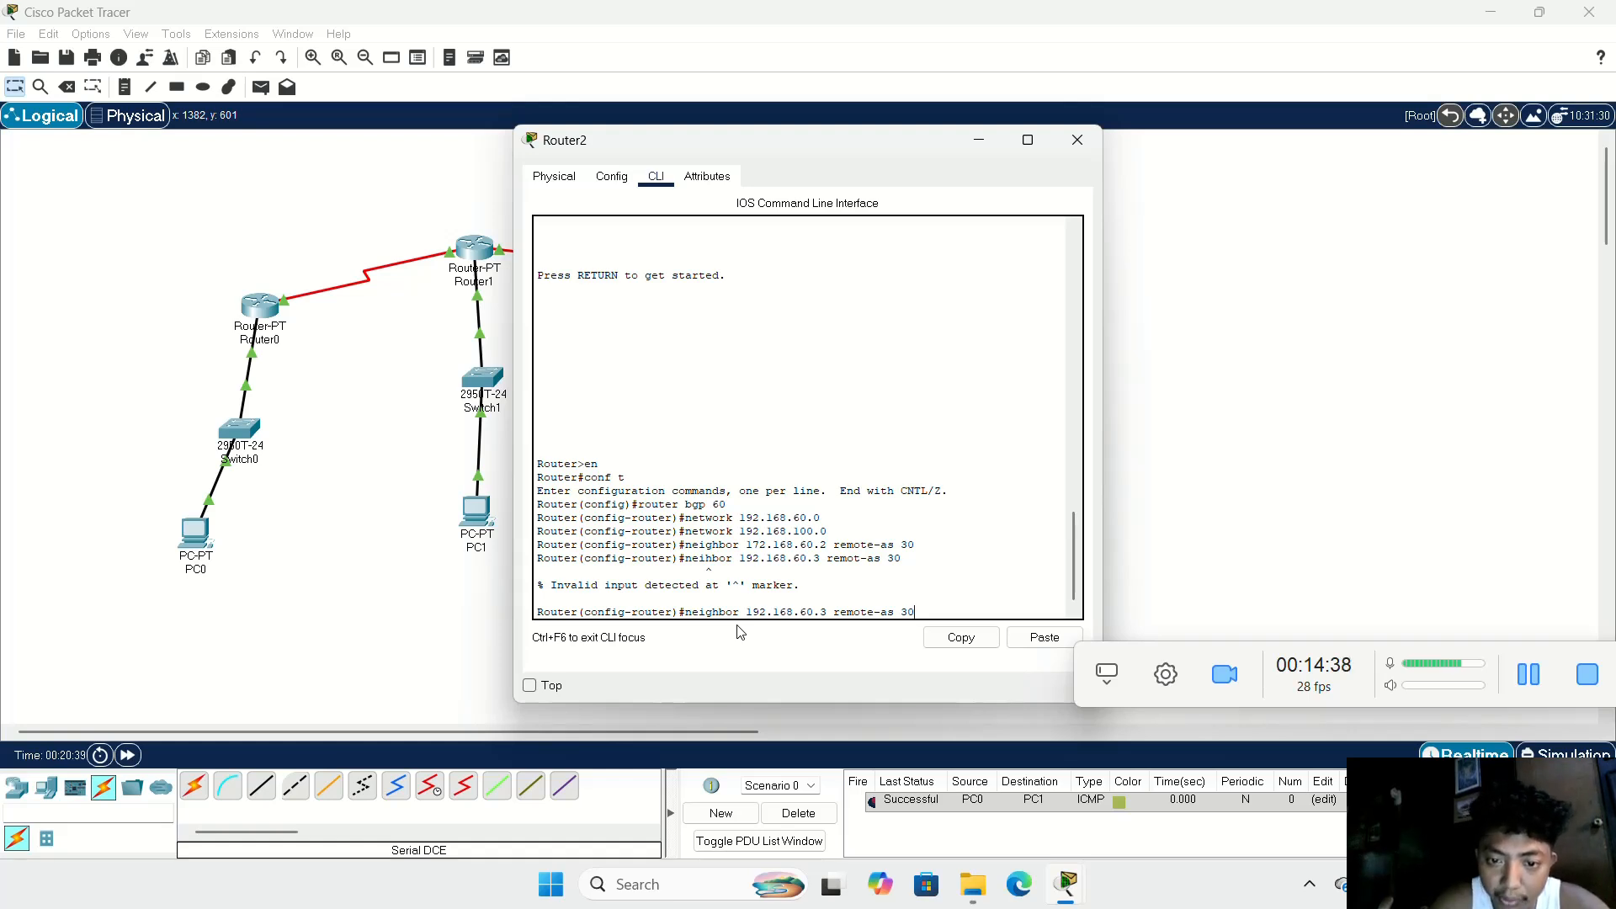
{"action": "key", "text": "Return"}
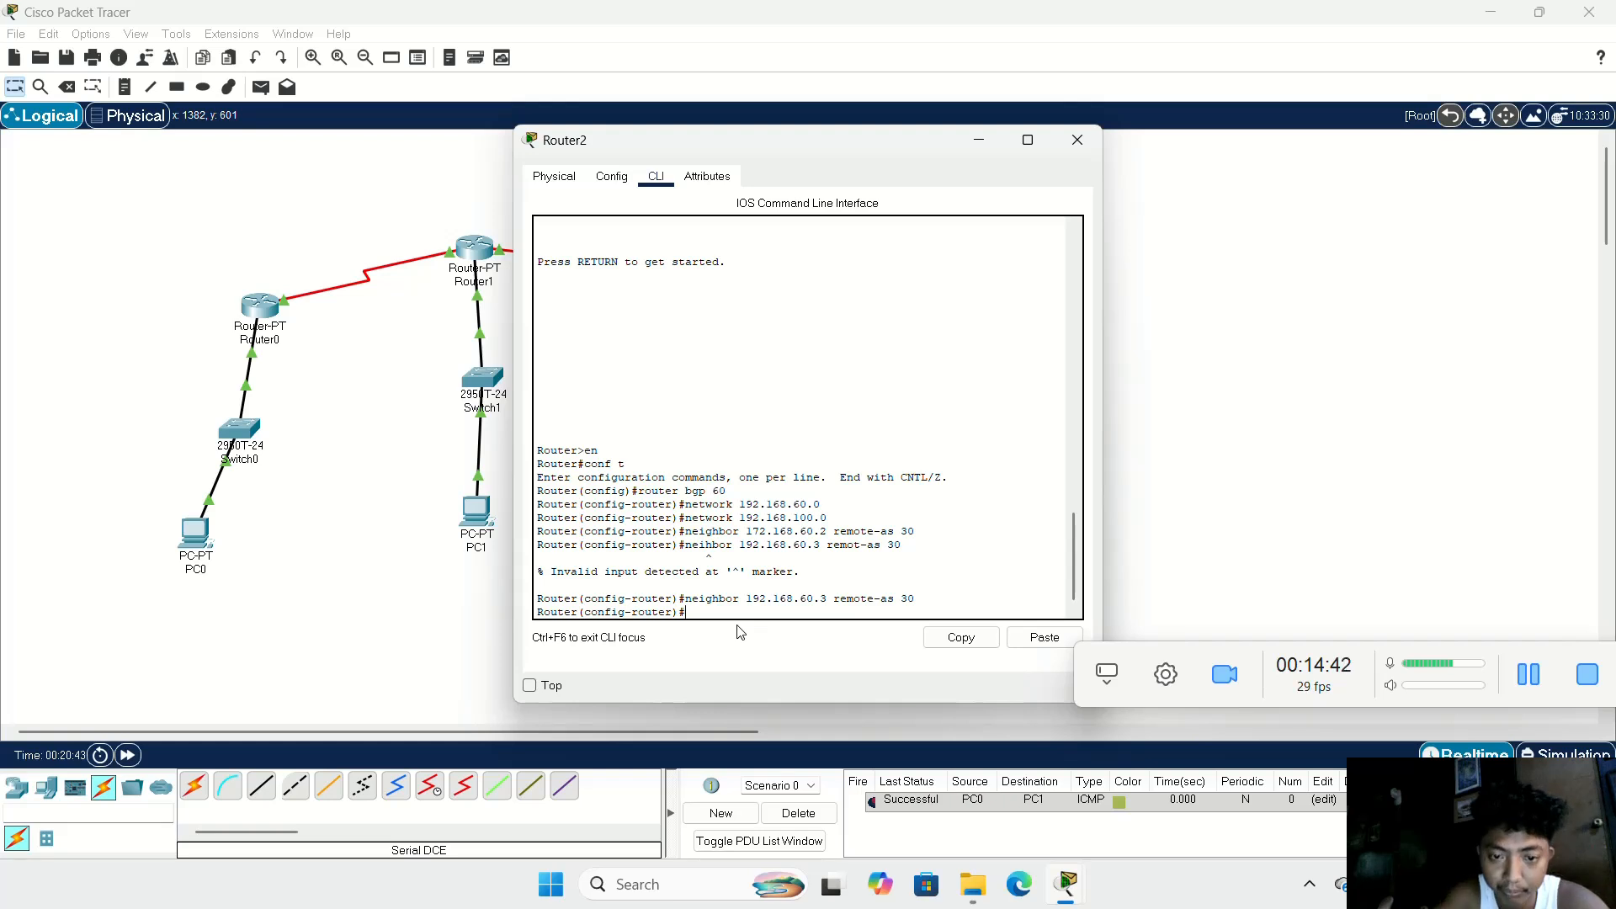
Step: Exit Router2's BGP configuration mode and close the Router2 window
{"action": "type", "text": "xi"}
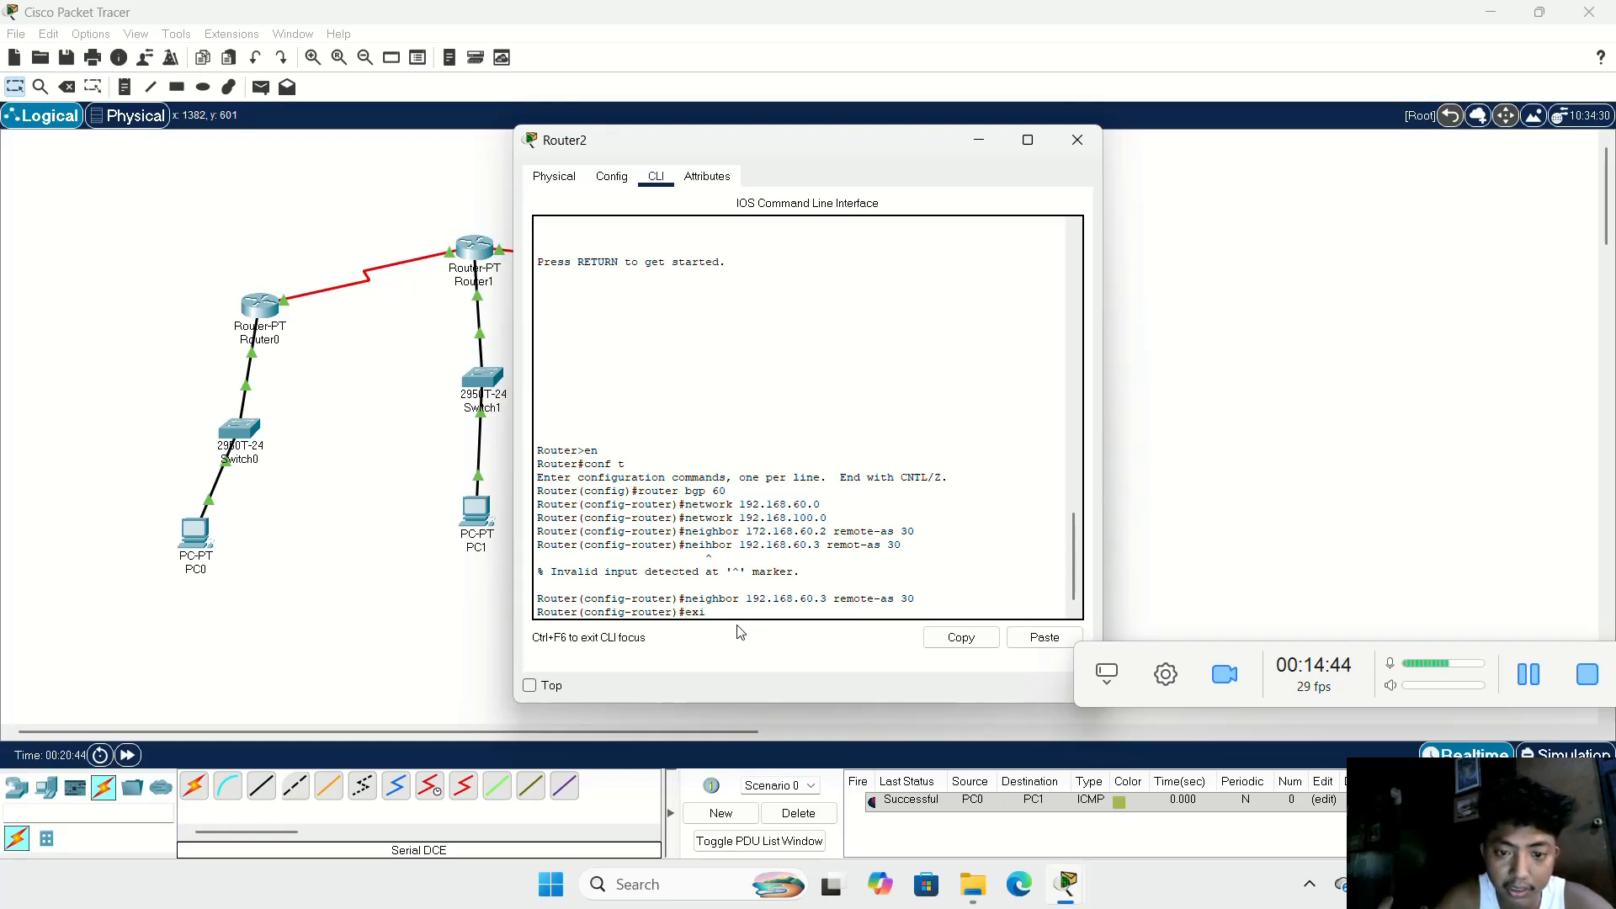
{"action": "type", "text": "t"}
{"action": "key", "text": "Return"}
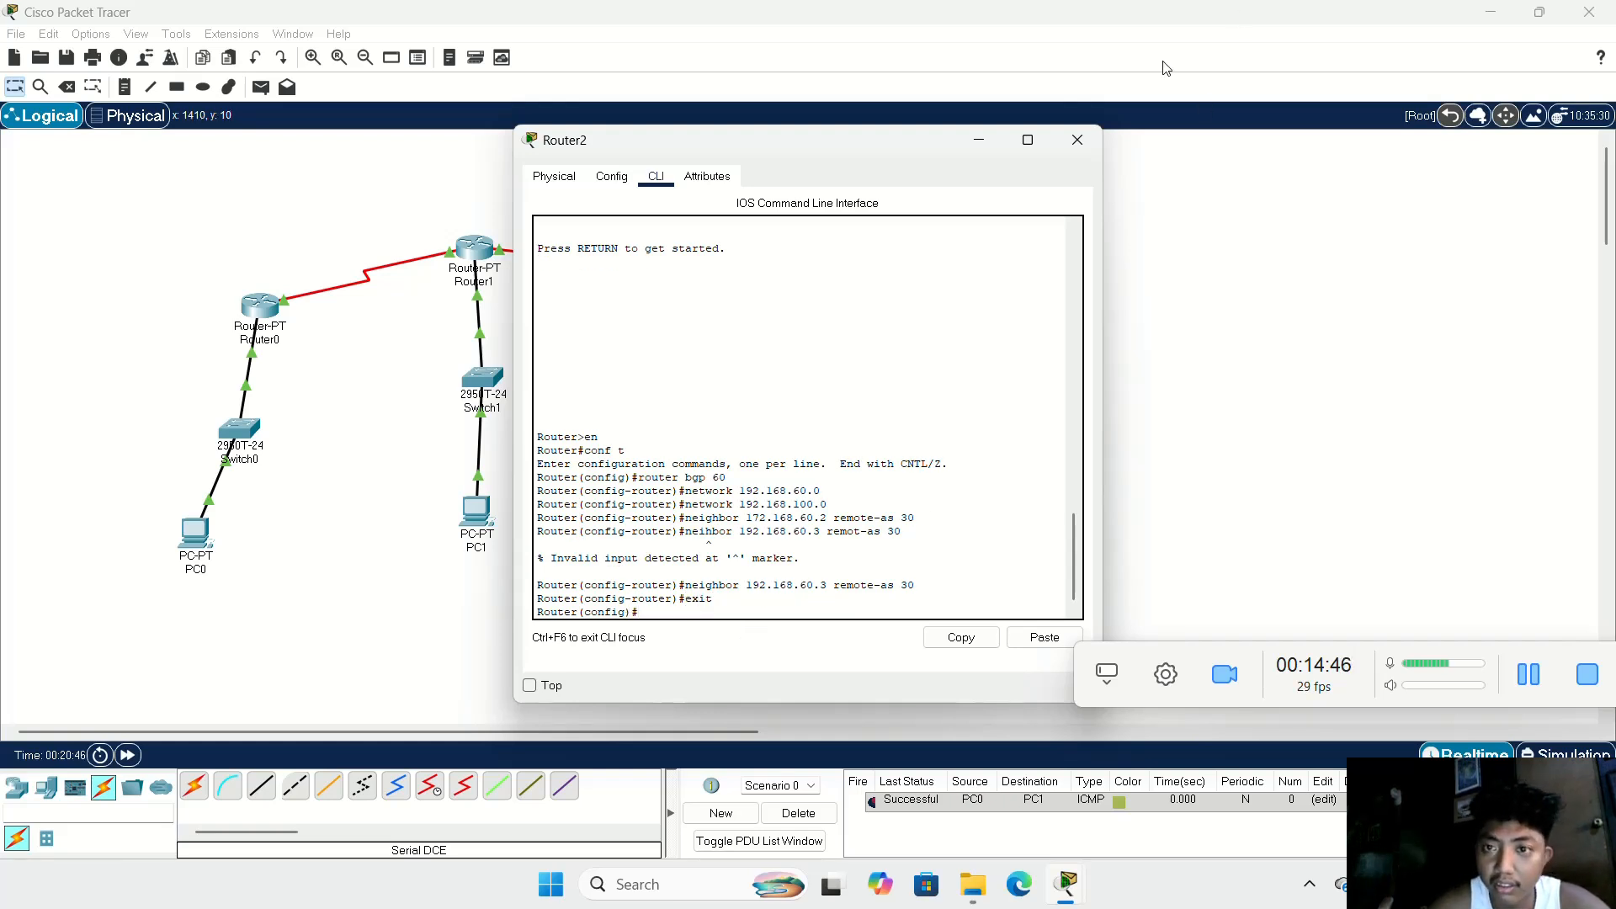
{"action": "left_click", "coordinate": [1076, 141]}
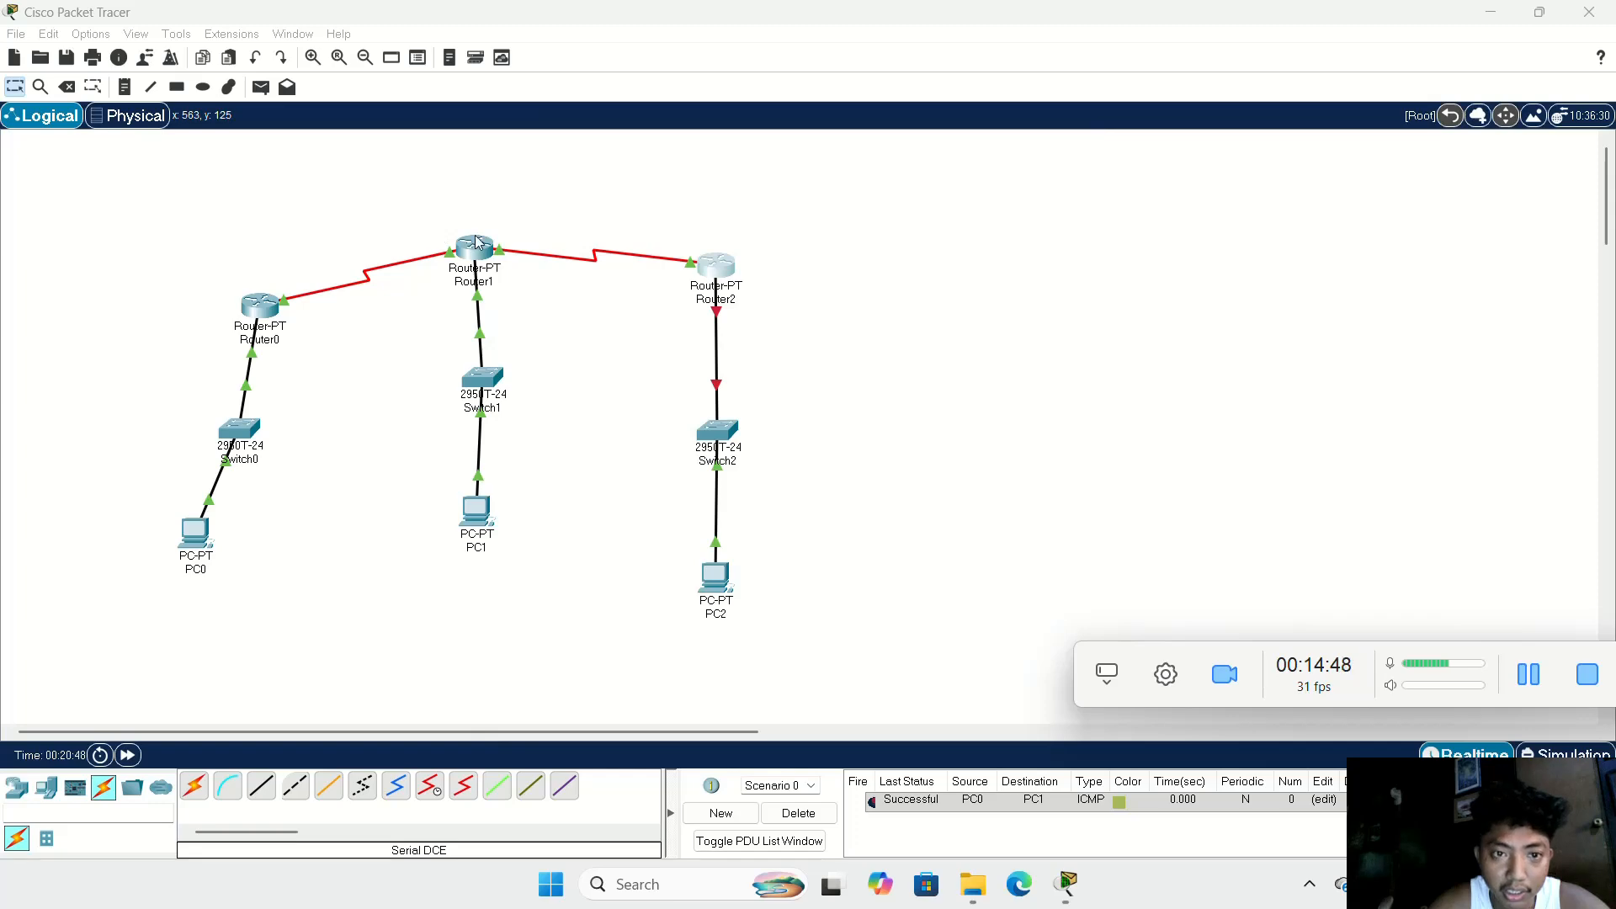
Step: Open Router1's command line and exit its configuration and privileged modes to start a fresh console session
{"action": "left_click", "coordinate": [477, 247]}
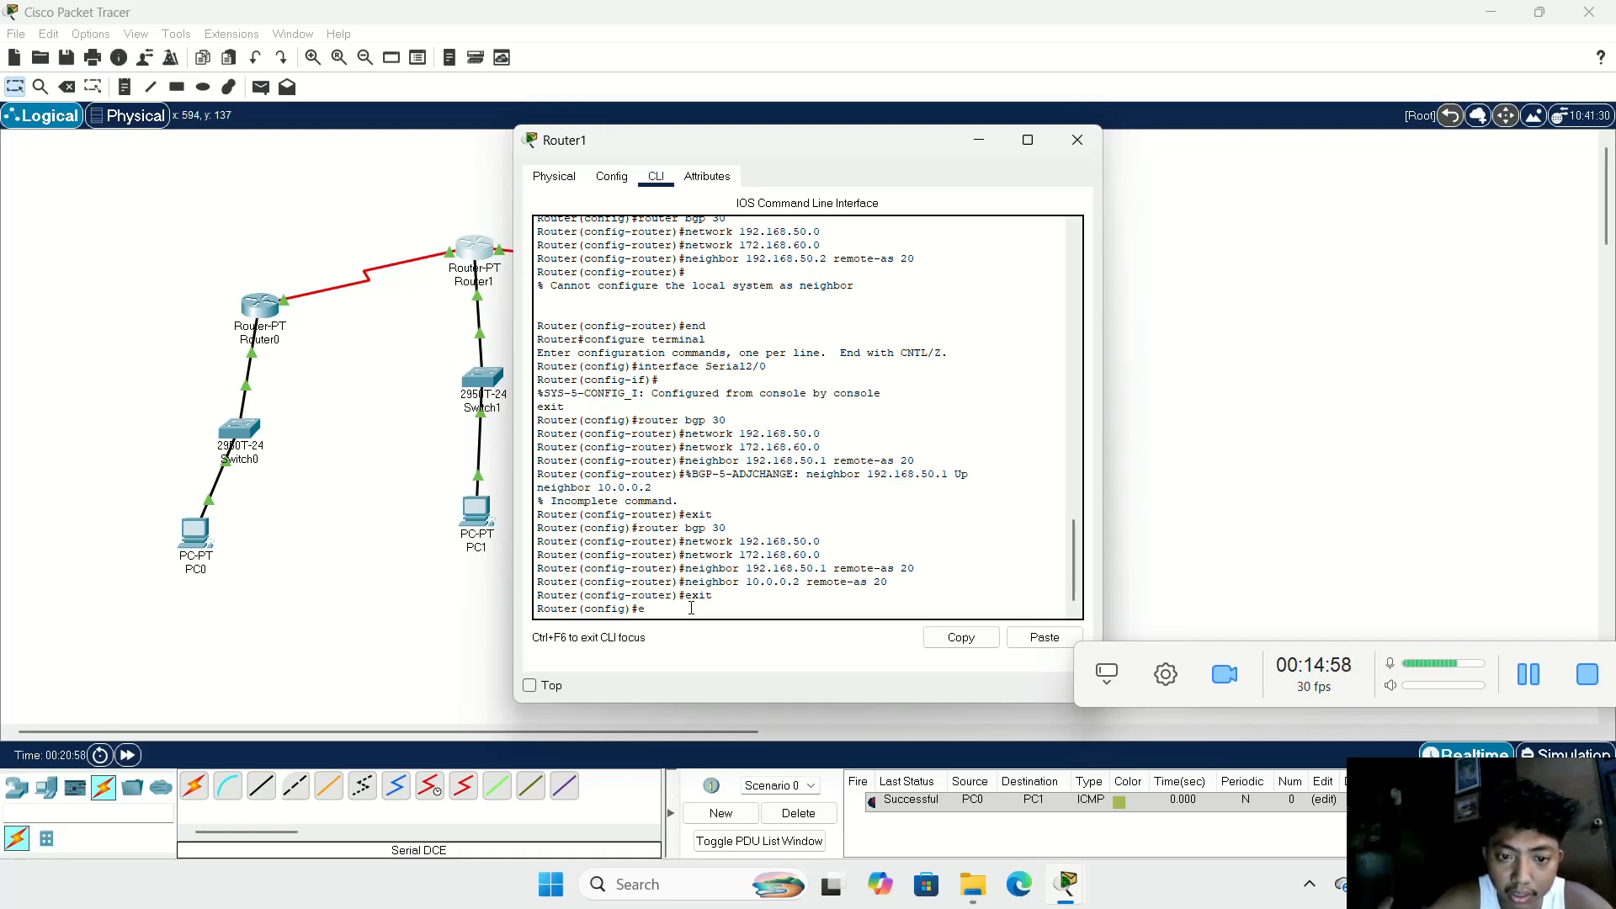
{"action": "type", "text": "exit"}
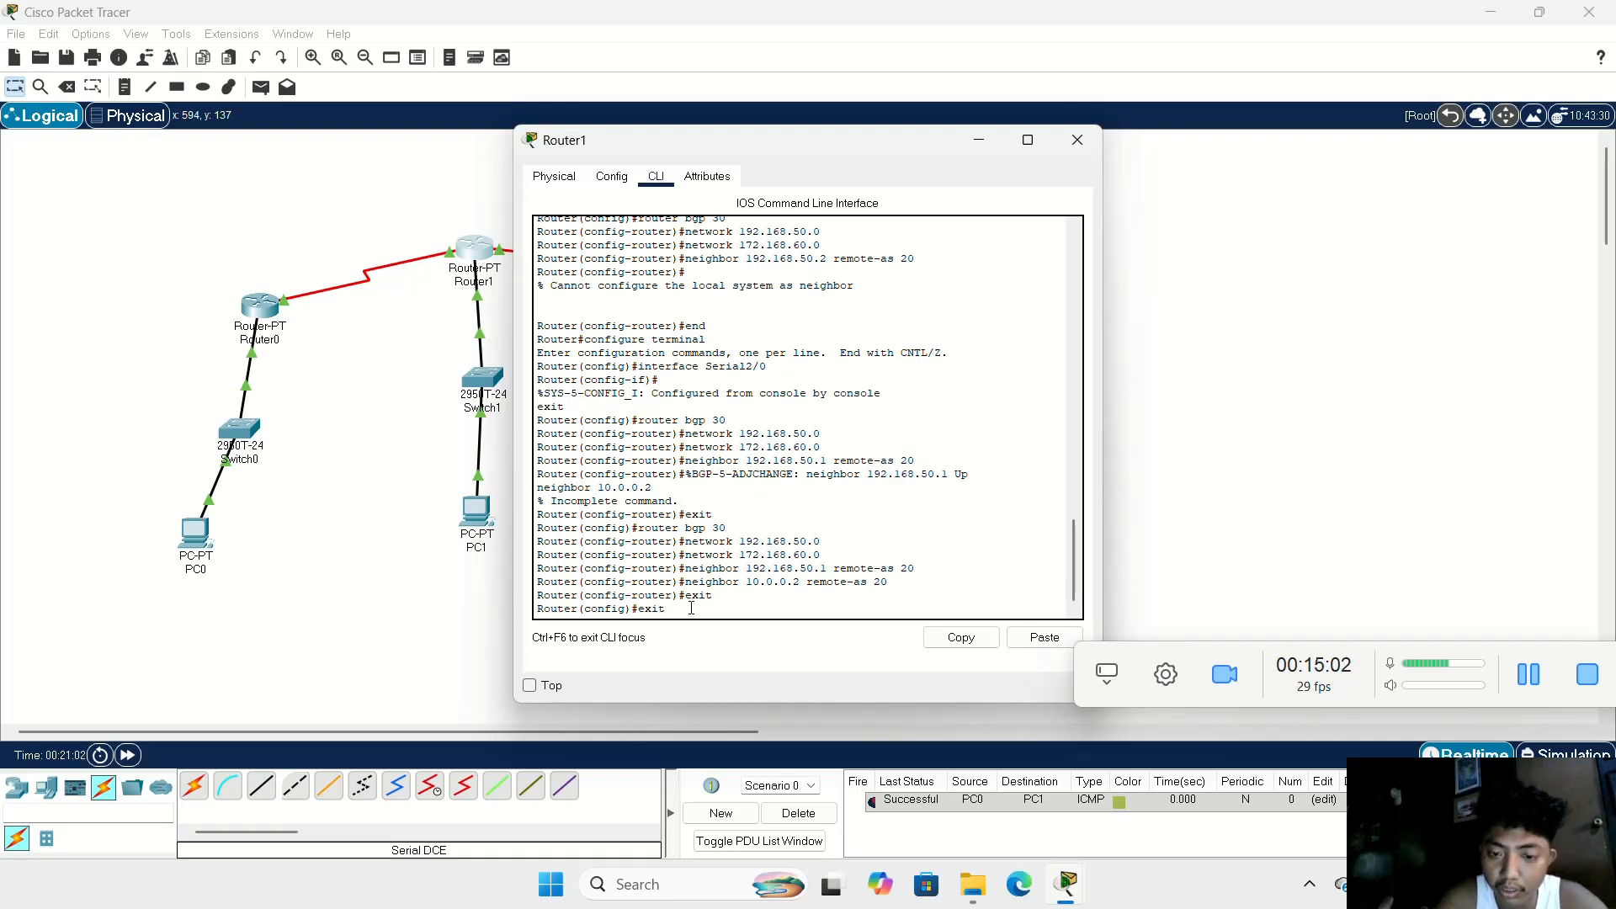
{"action": "key", "text": "Return"}
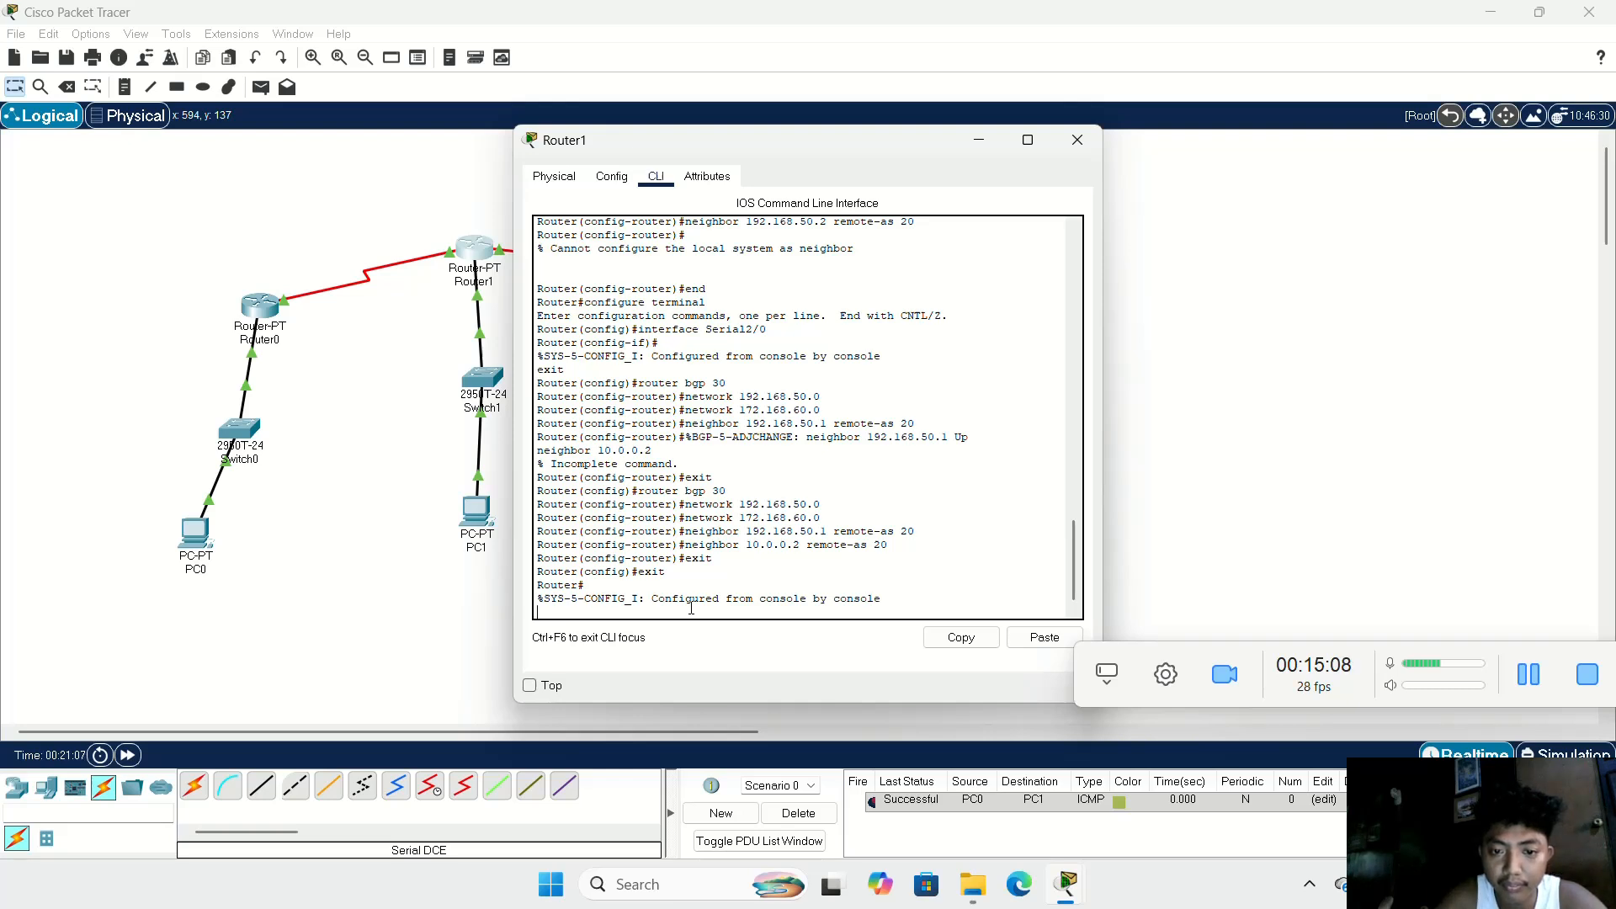
{"action": "key", "text": "Return"}
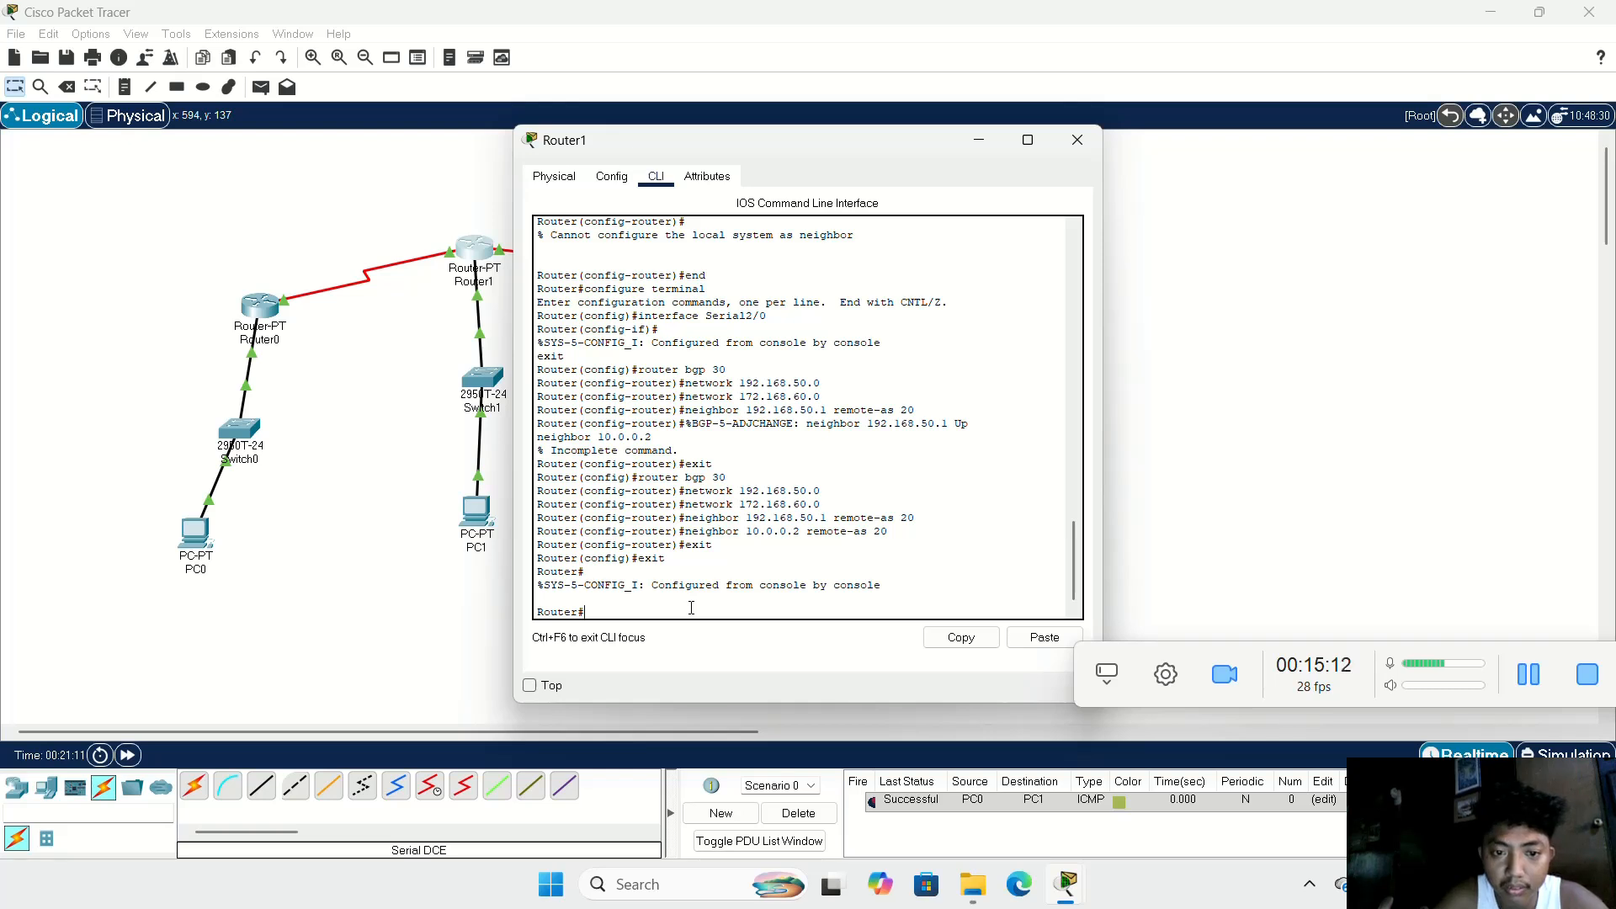
{"action": "type", "text": "exit"}
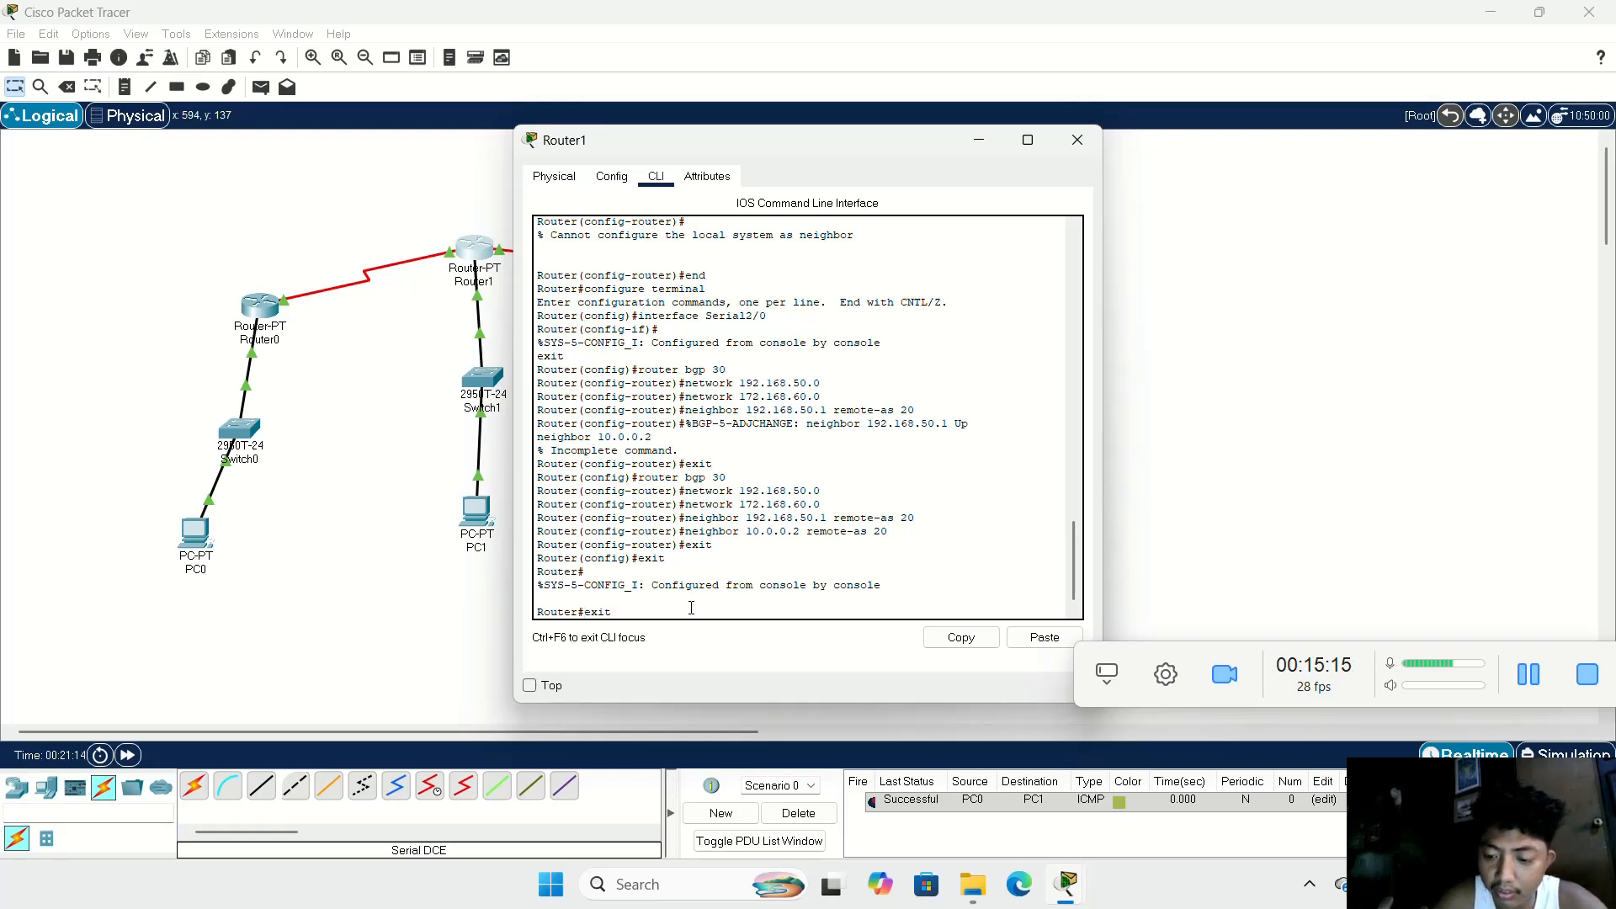
{"action": "key", "text": "Return"}
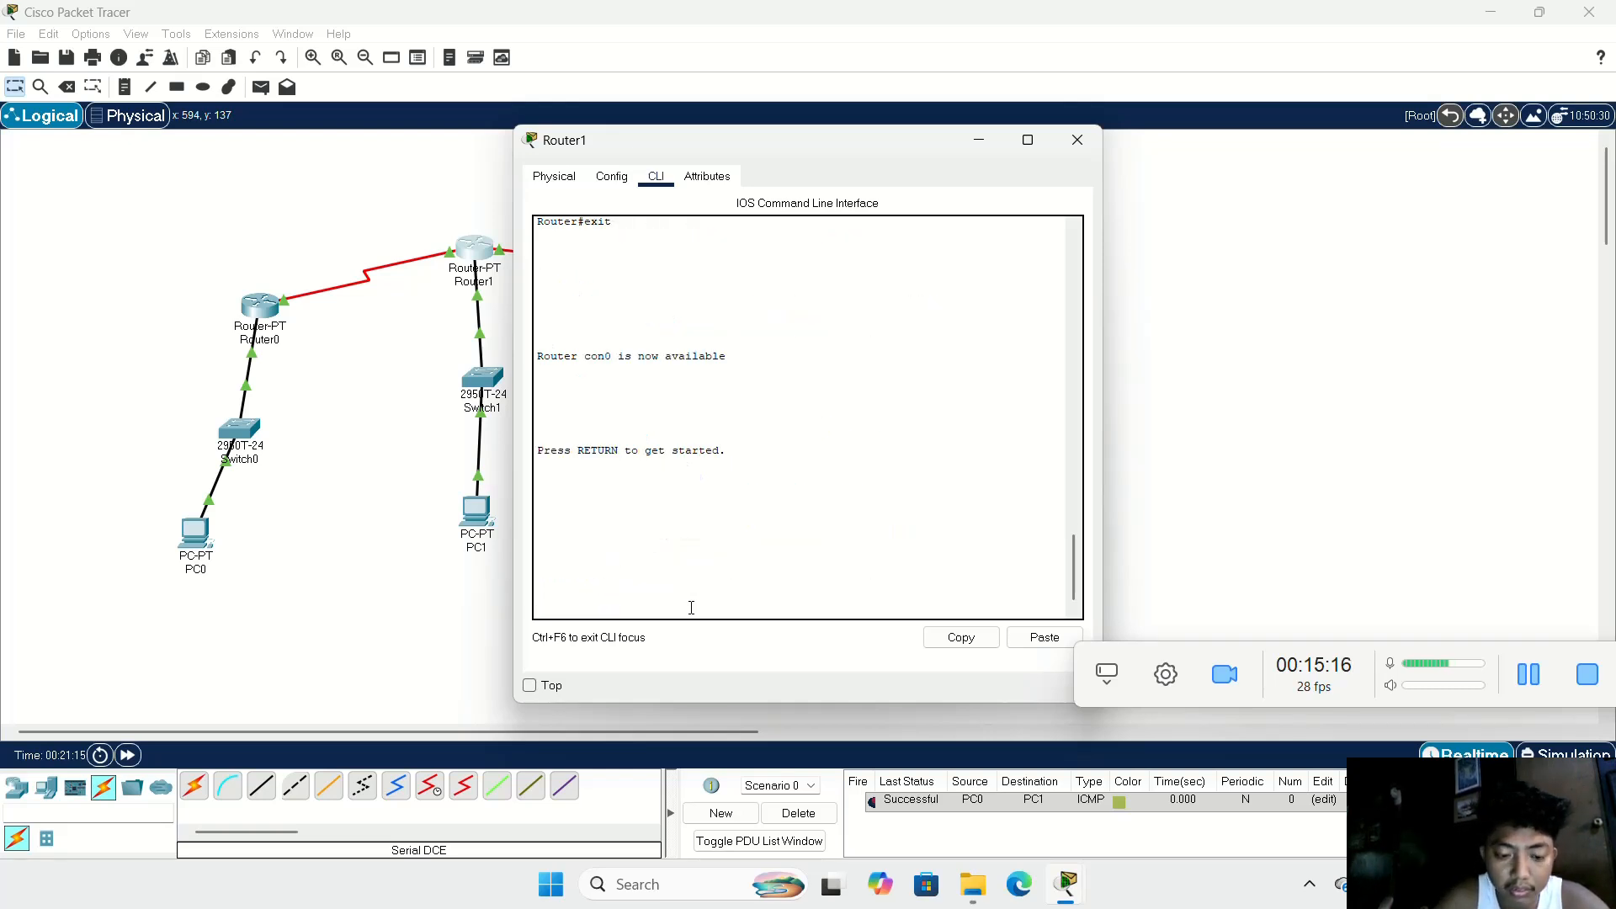
{"action": "key", "text": "Return"}
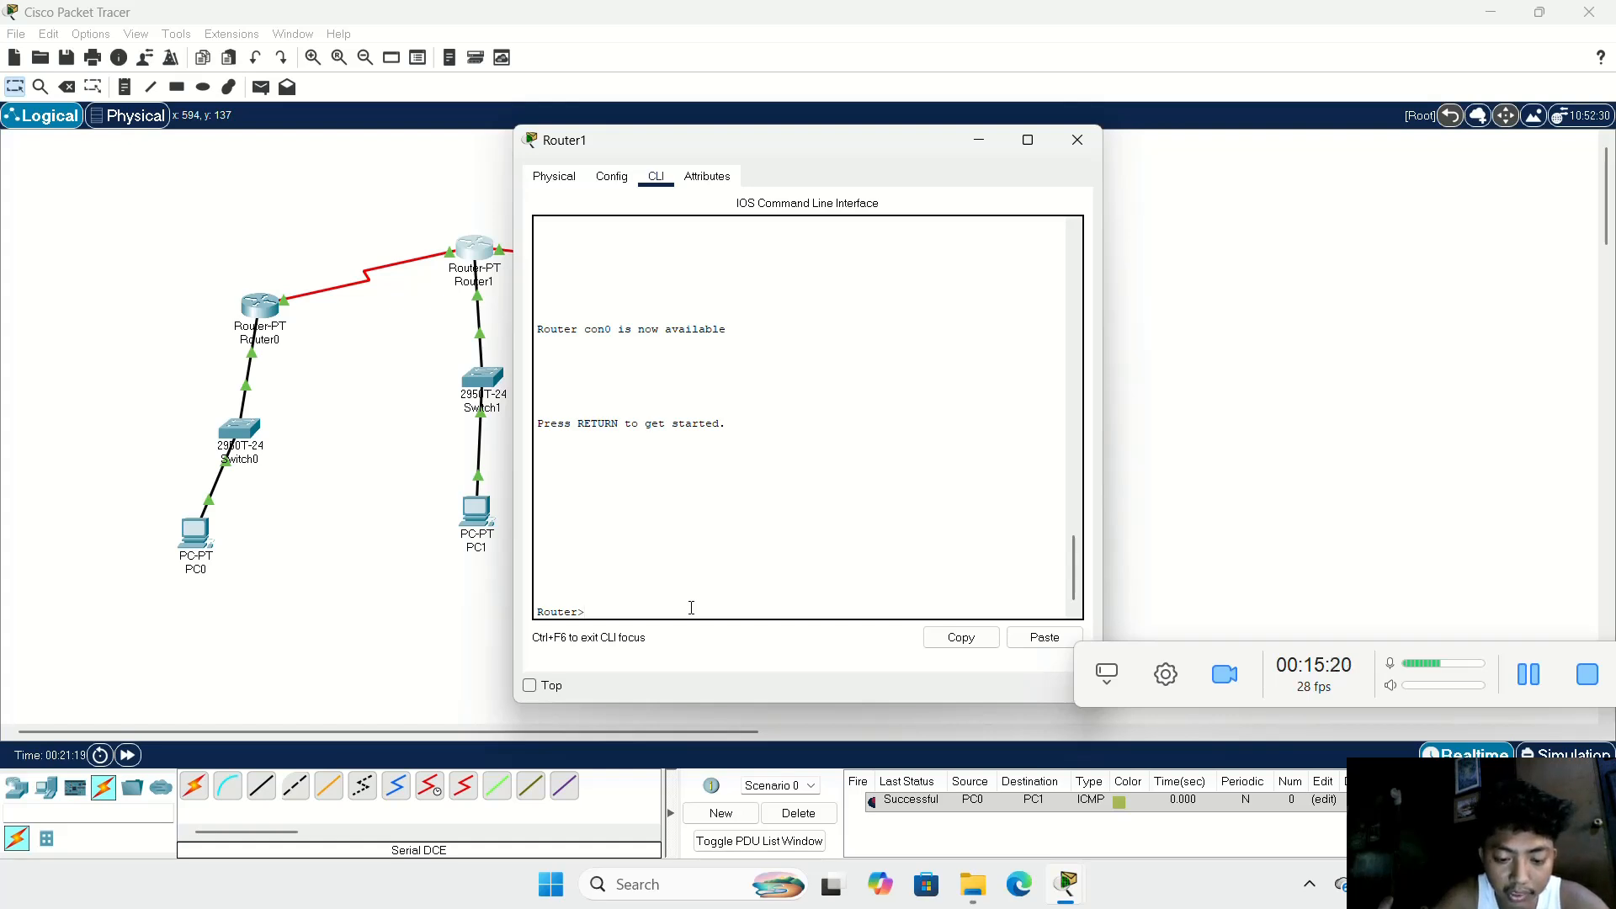
Step: Enter privileged mode and global configuration on Router1, and open the BGP process with AS number 30
{"action": "type", "text": "en"}
{"action": "key", "text": "Return"}
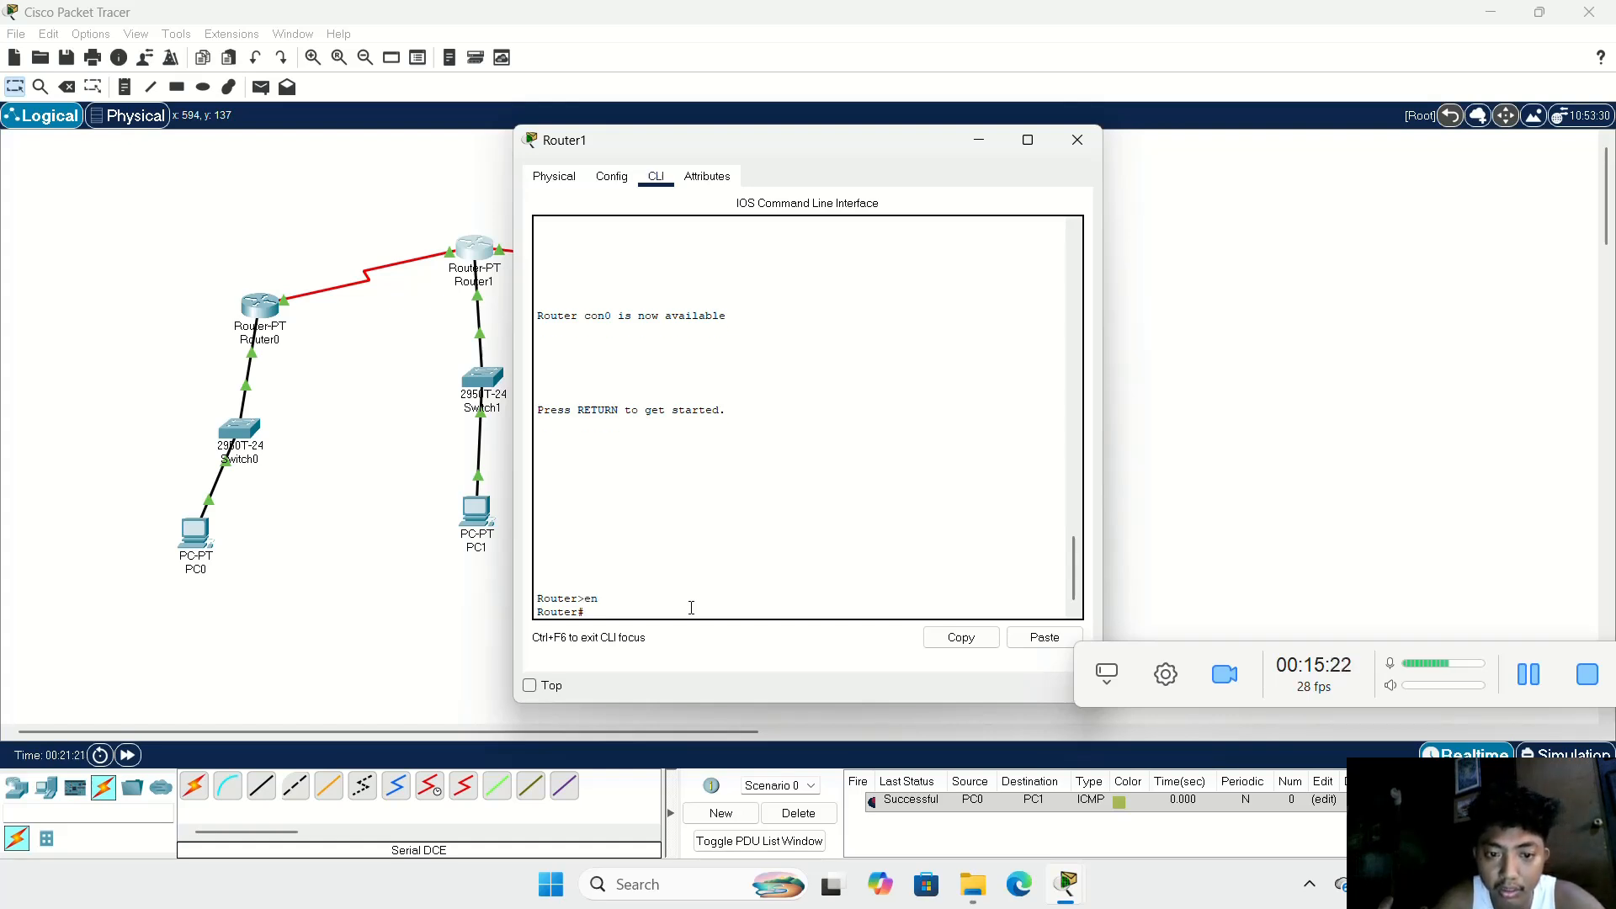
{"action": "type", "text": "con"}
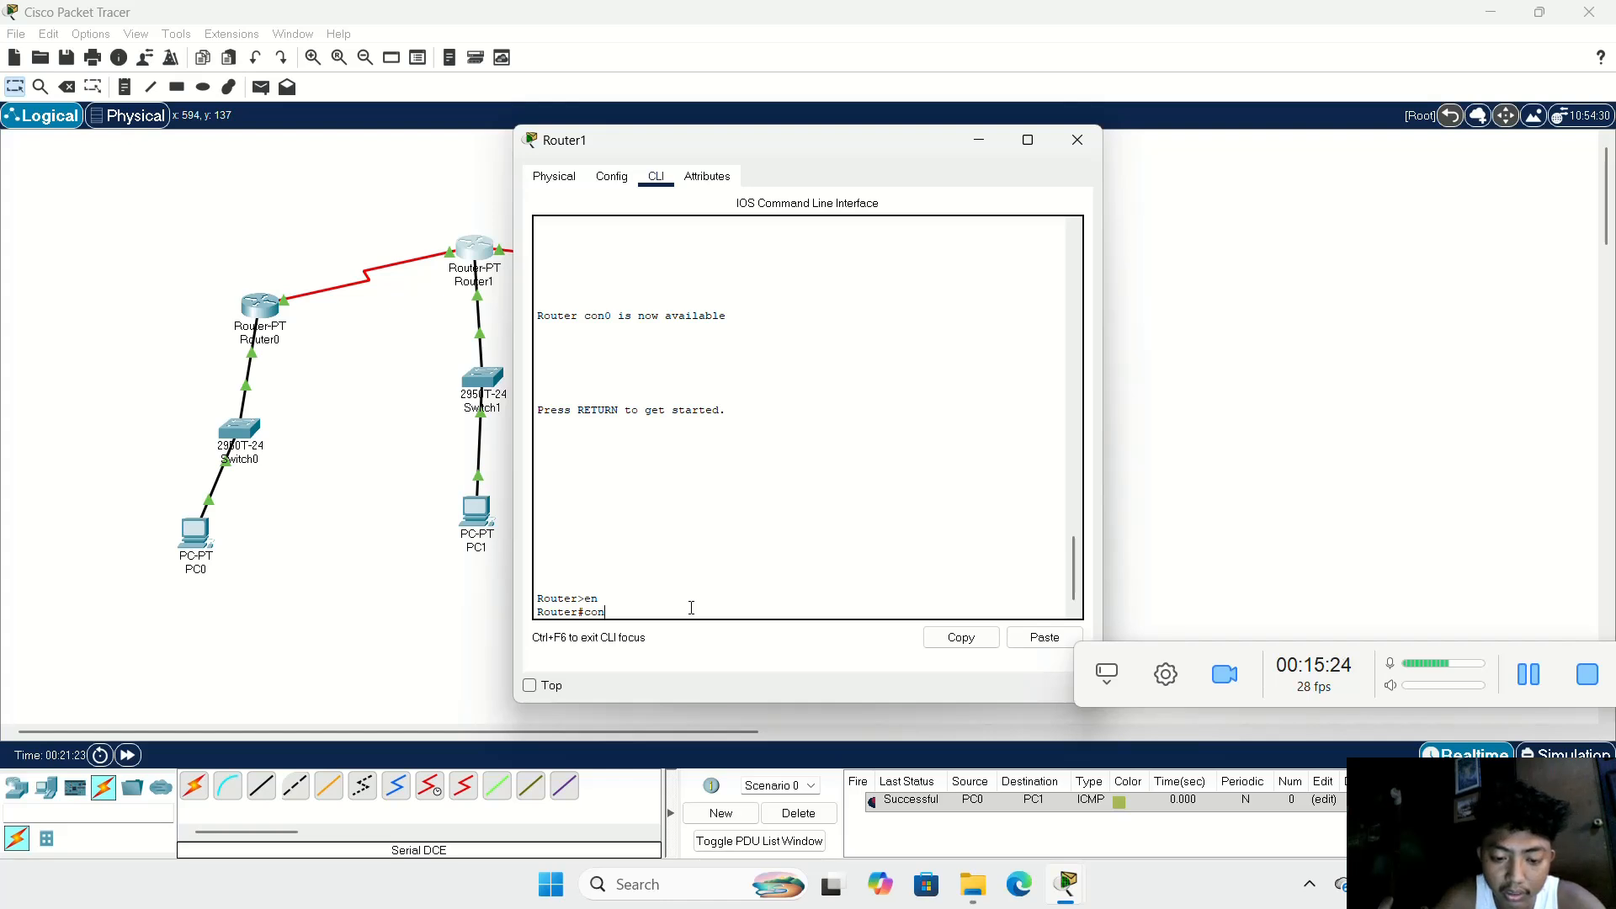
{"action": "type", "text": "f t"}
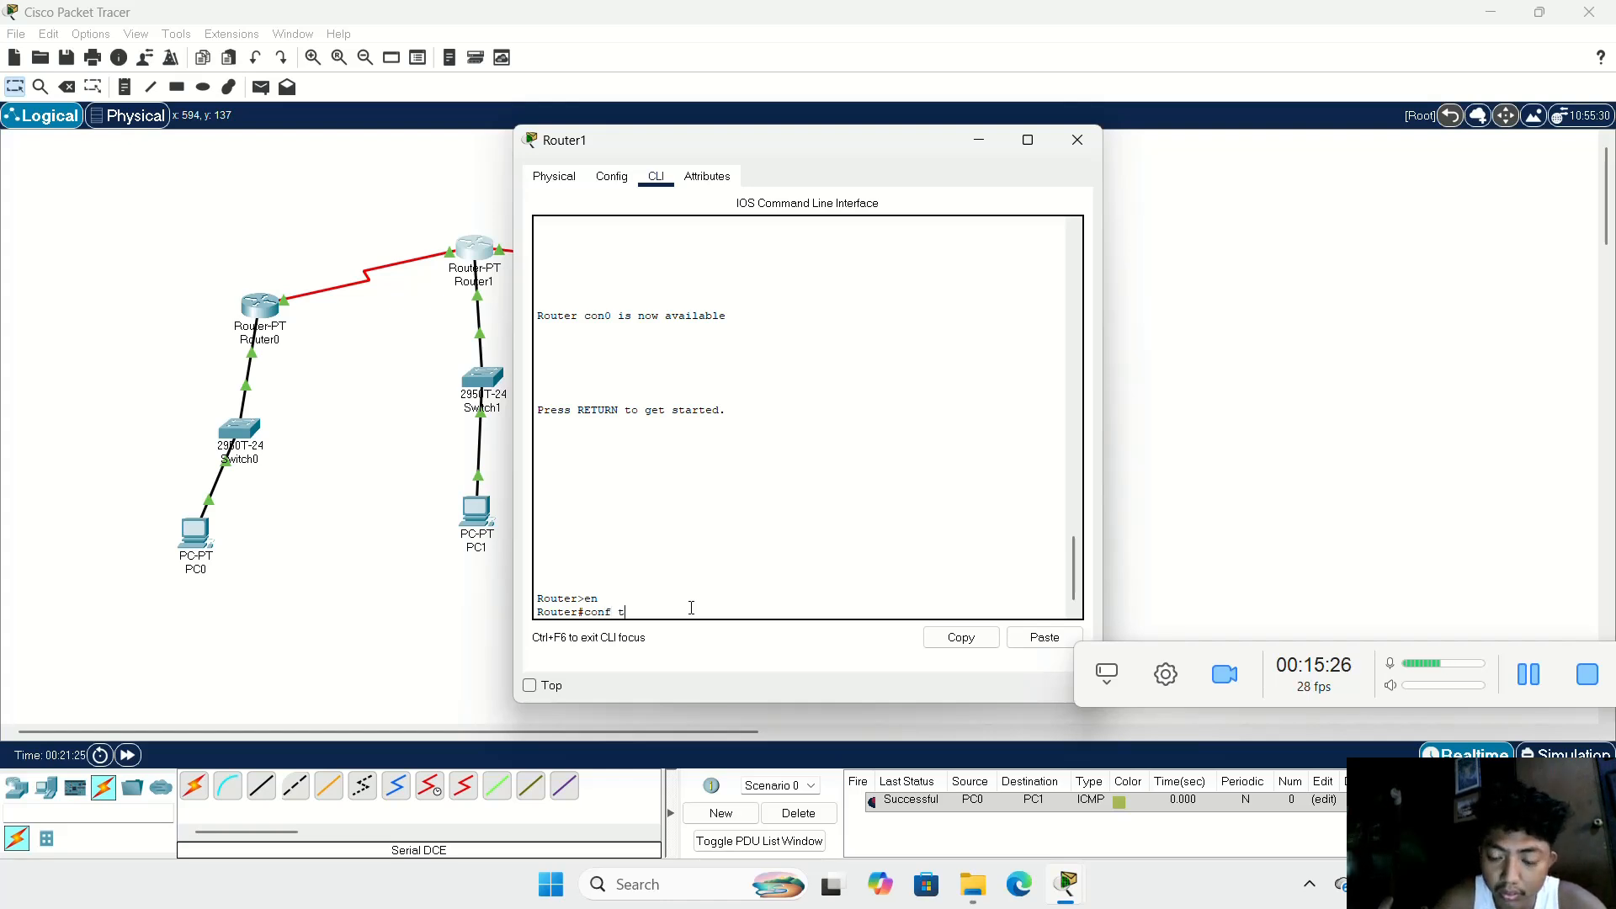
{"action": "key", "text": "Return"}
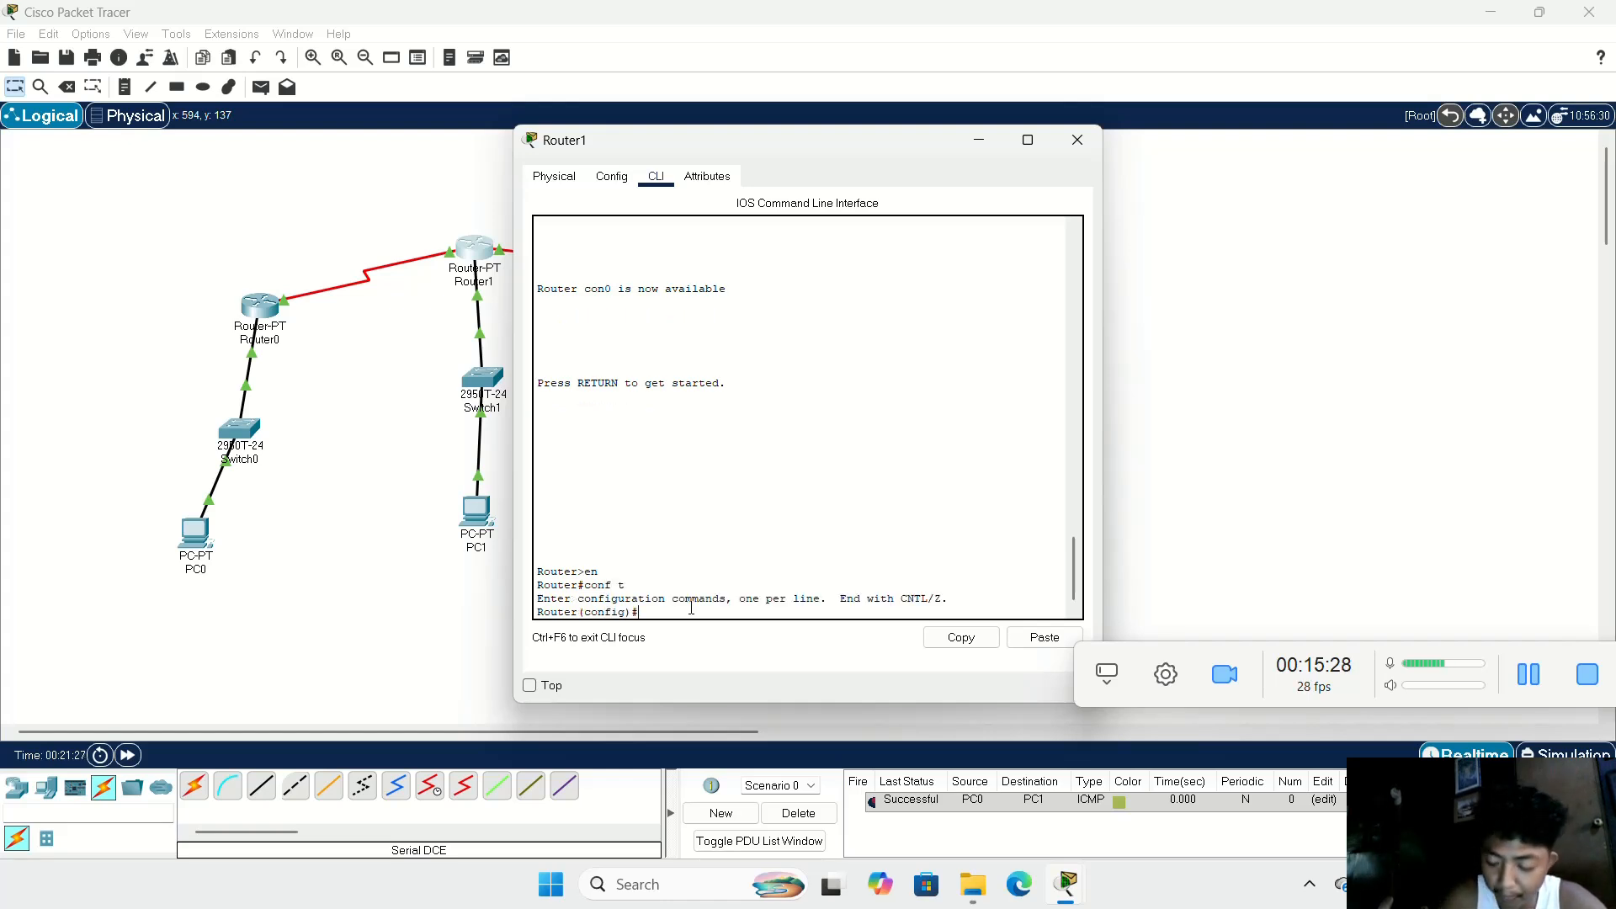
{"action": "type", "text": "rou"}
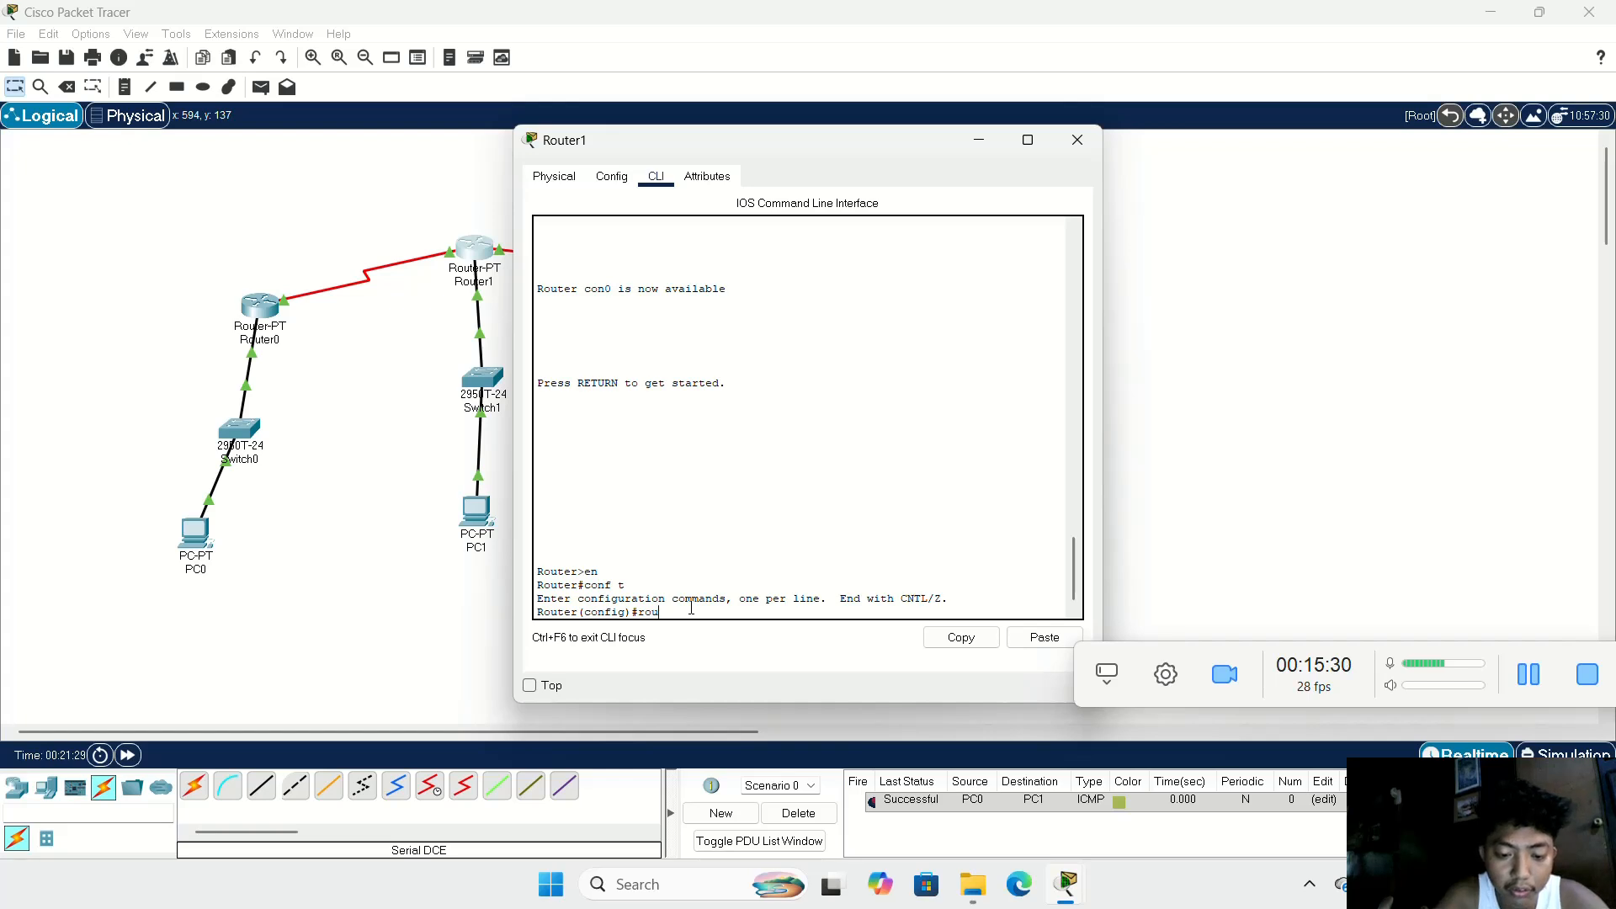
{"action": "type", "text": "ter bgp"}
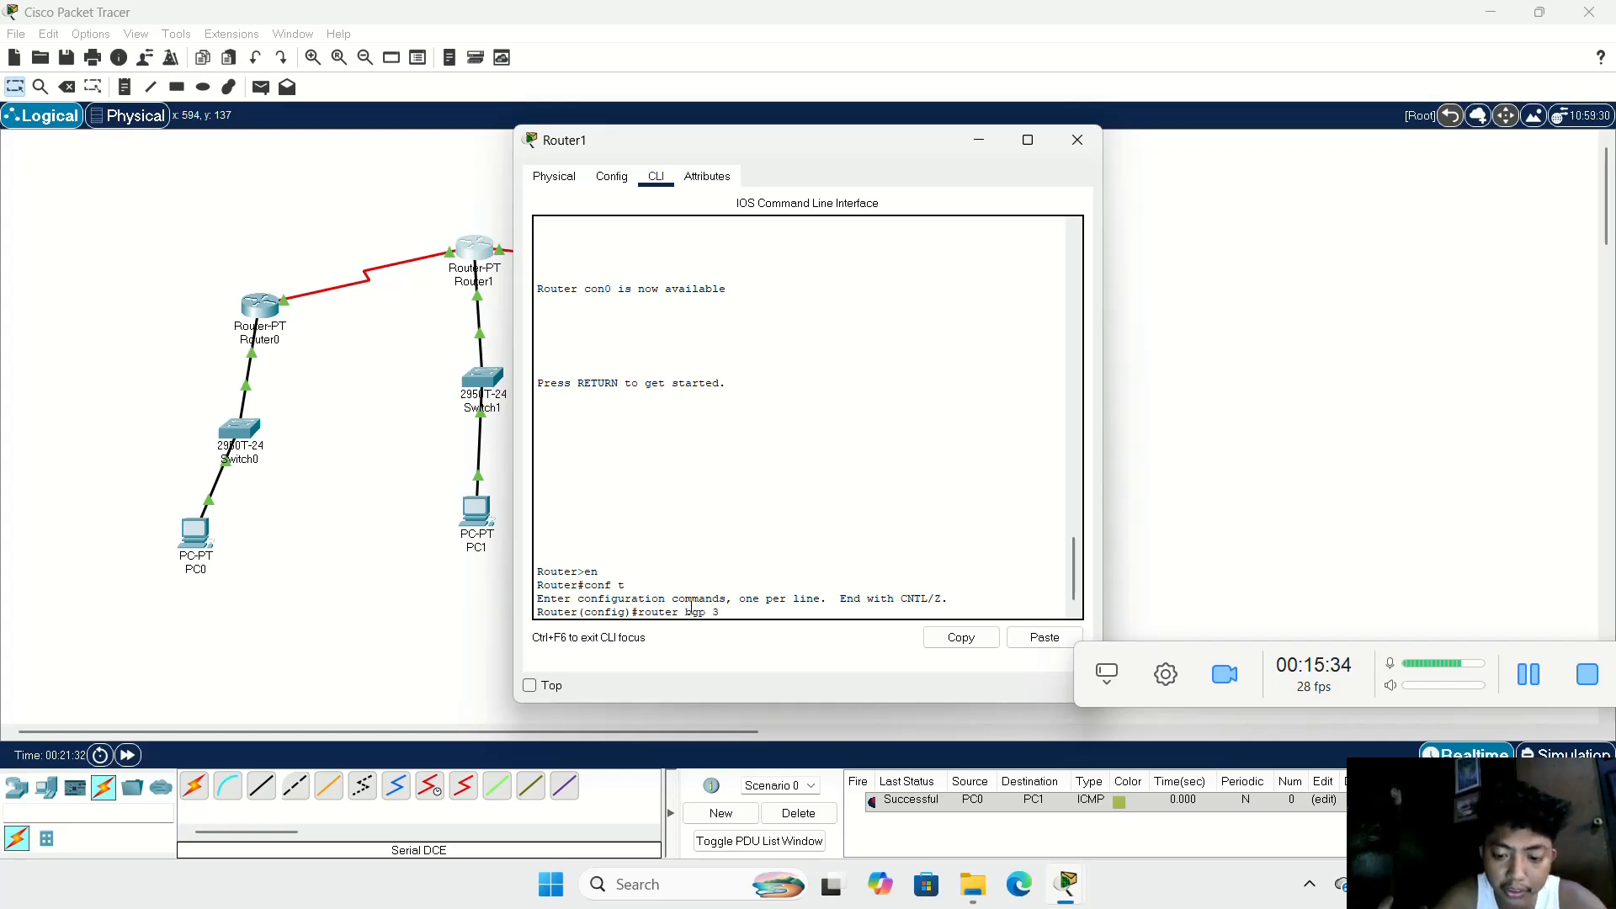
{"action": "type", "text": " 30"}
{"action": "key", "text": "Return"}
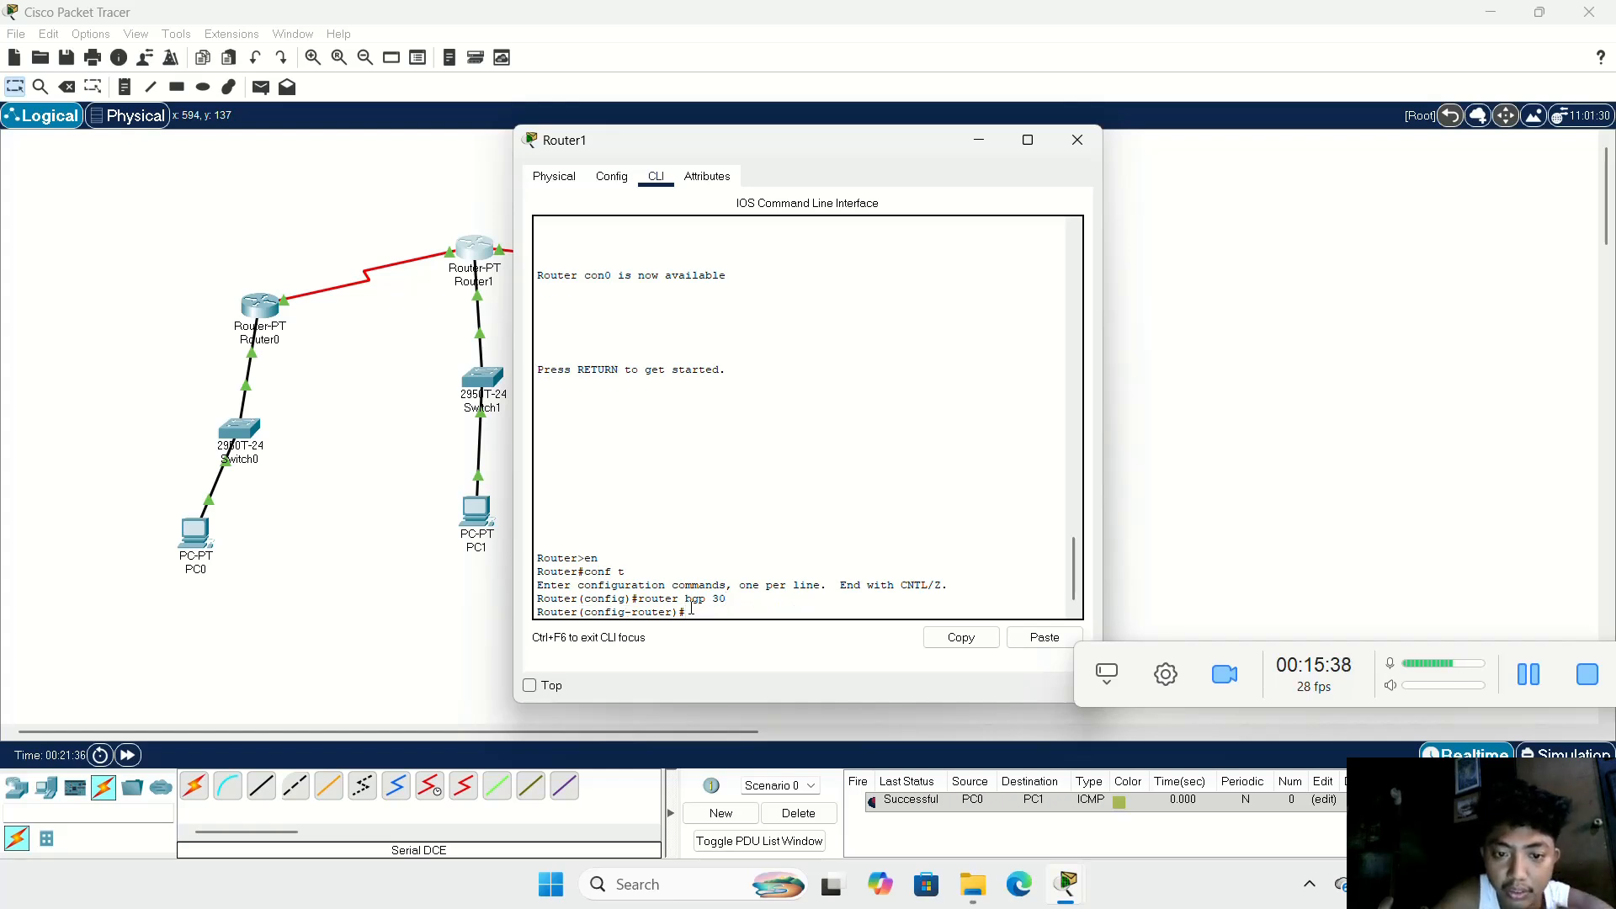
Step: Add network 192.168.60.2 to Router1's BGP 30 configuration
{"action": "type", "text": "e"}
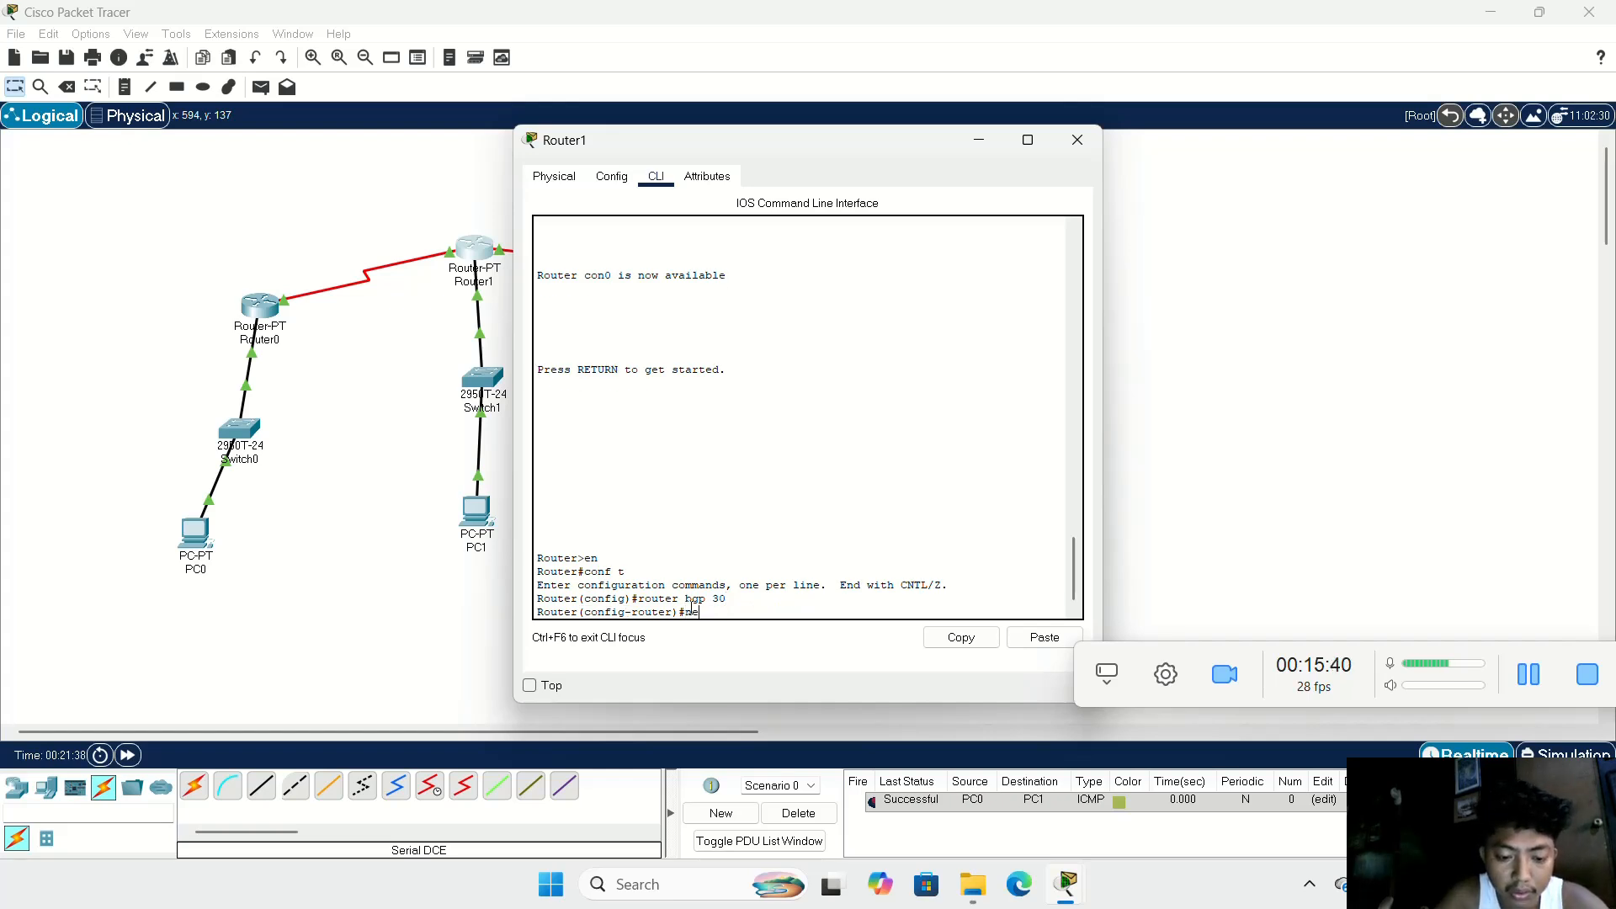
{"action": "type", "text": "twor"}
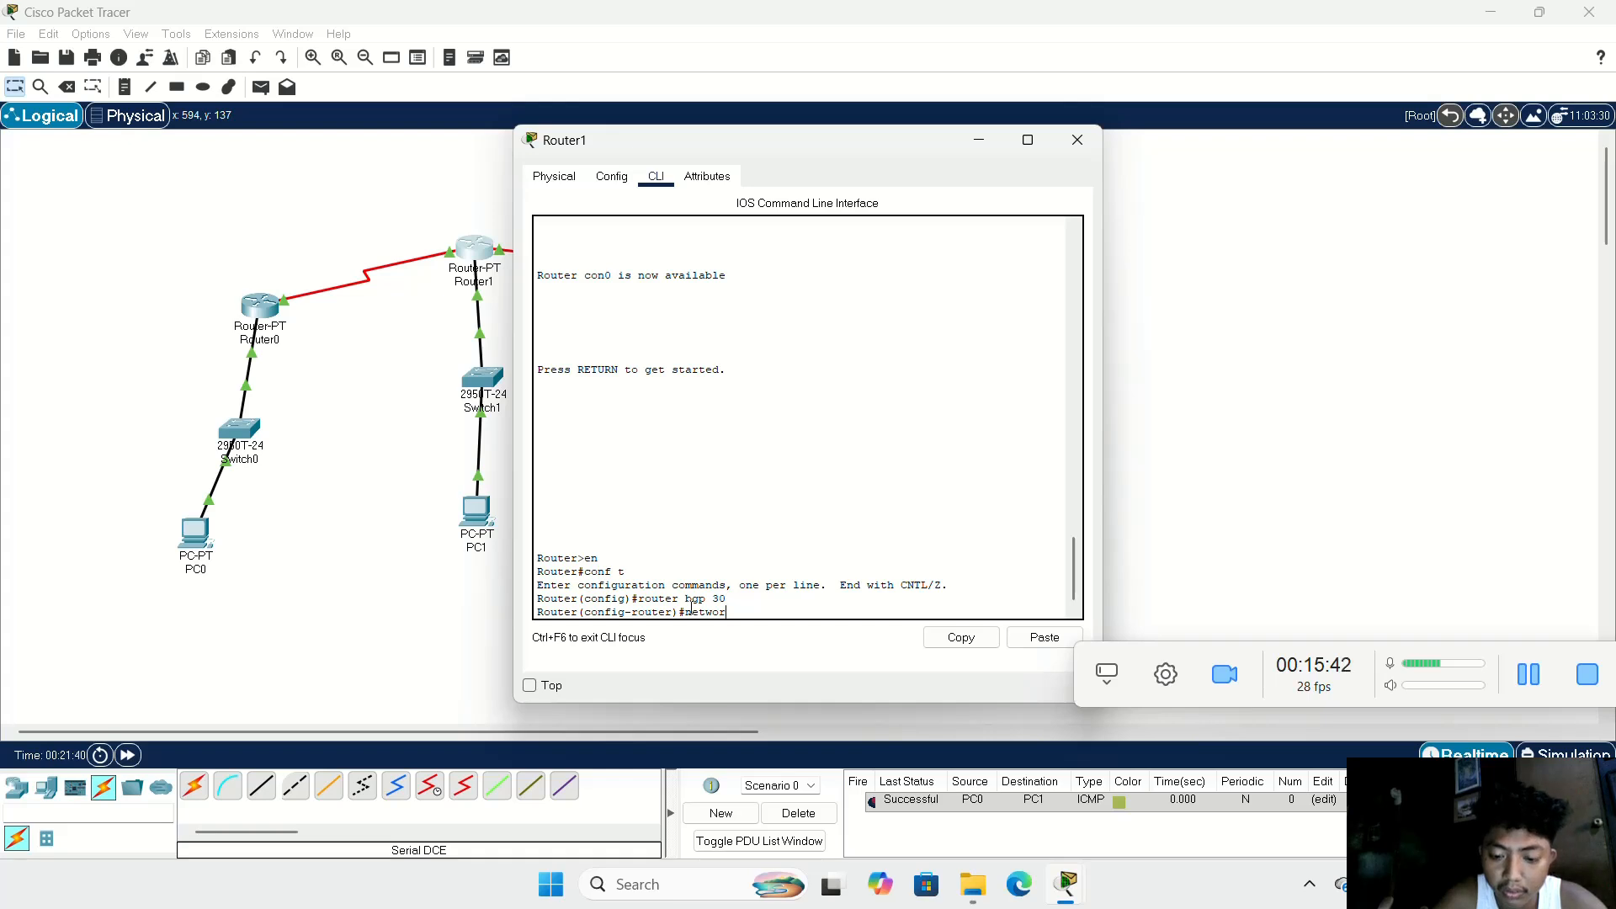
{"action": "type", "text": "k "}
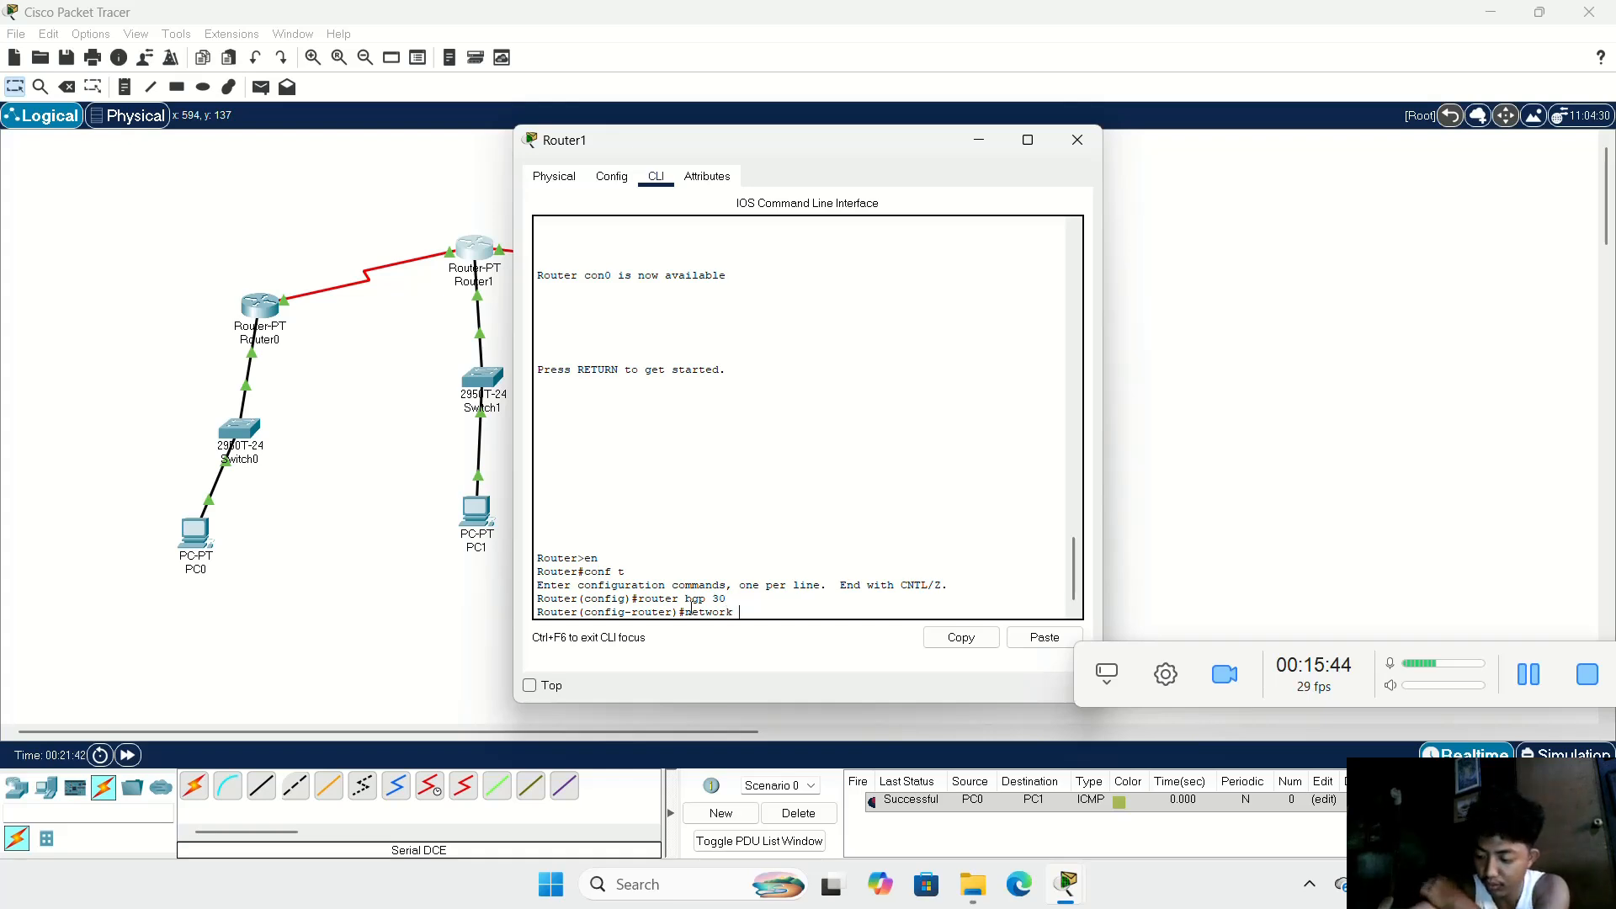
{"action": "type", "text": "192"}
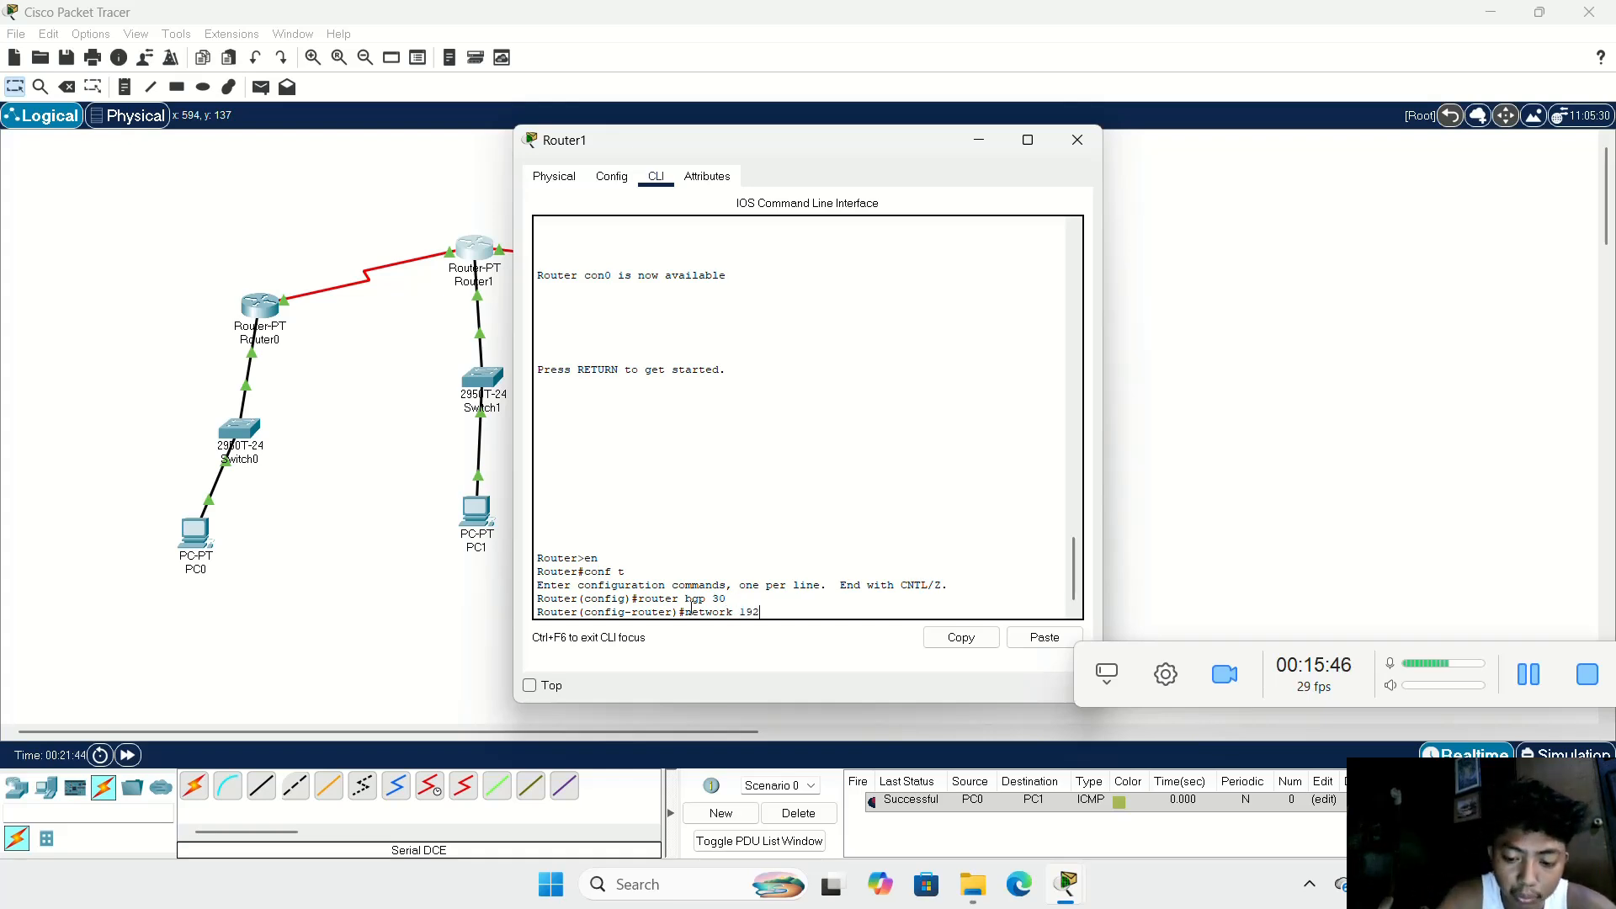
{"action": "type", "text": ".16"}
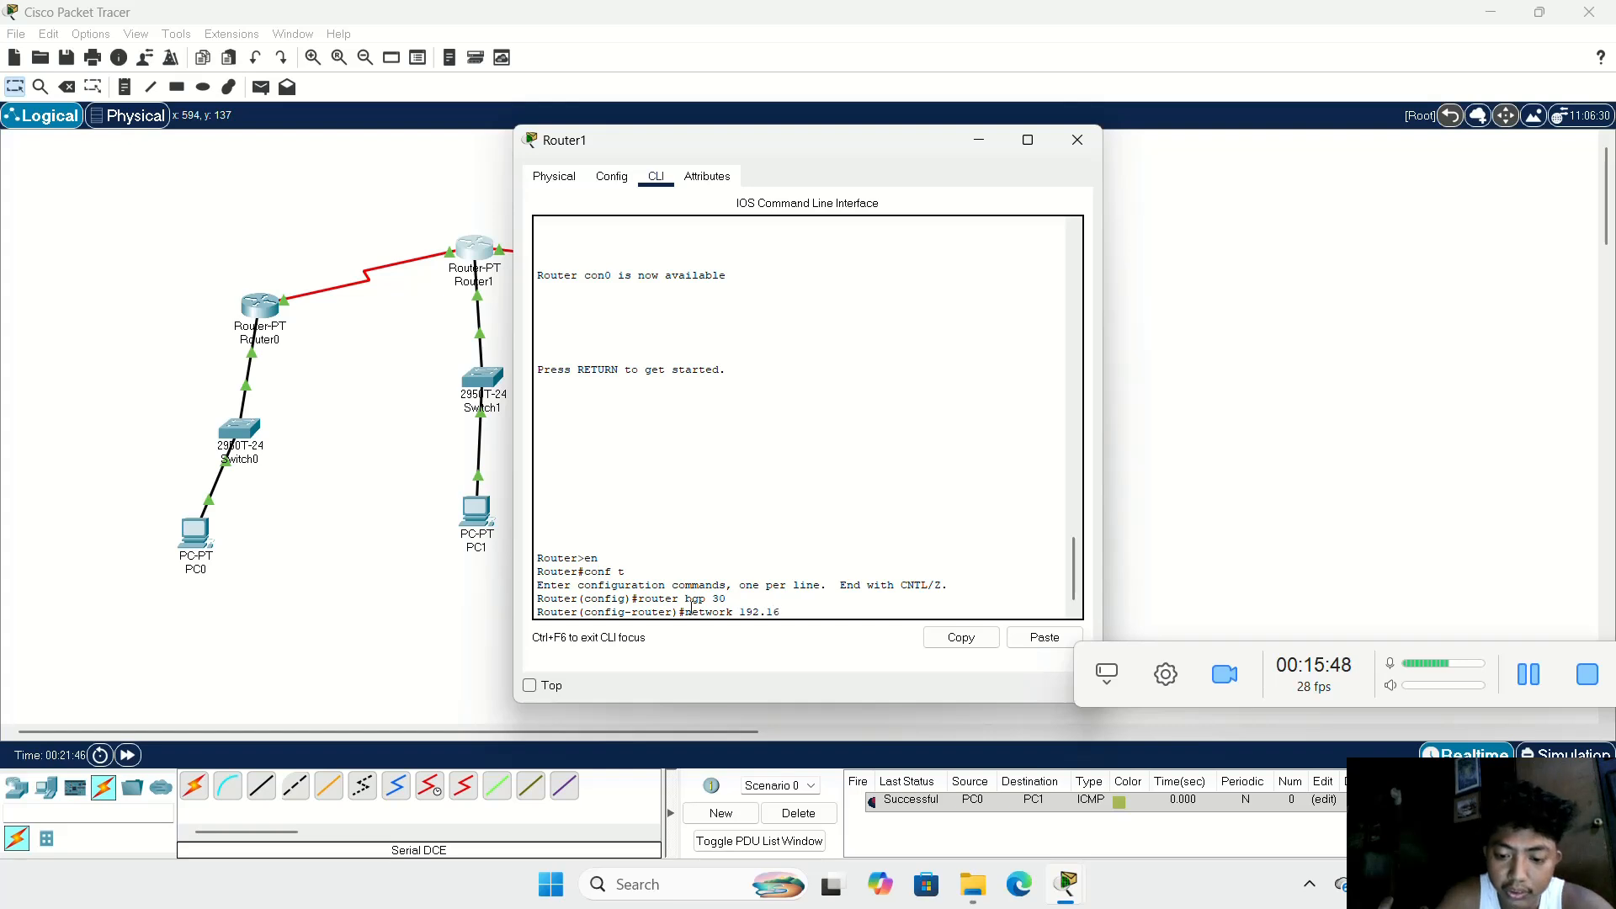
{"action": "type", "text": "8."}
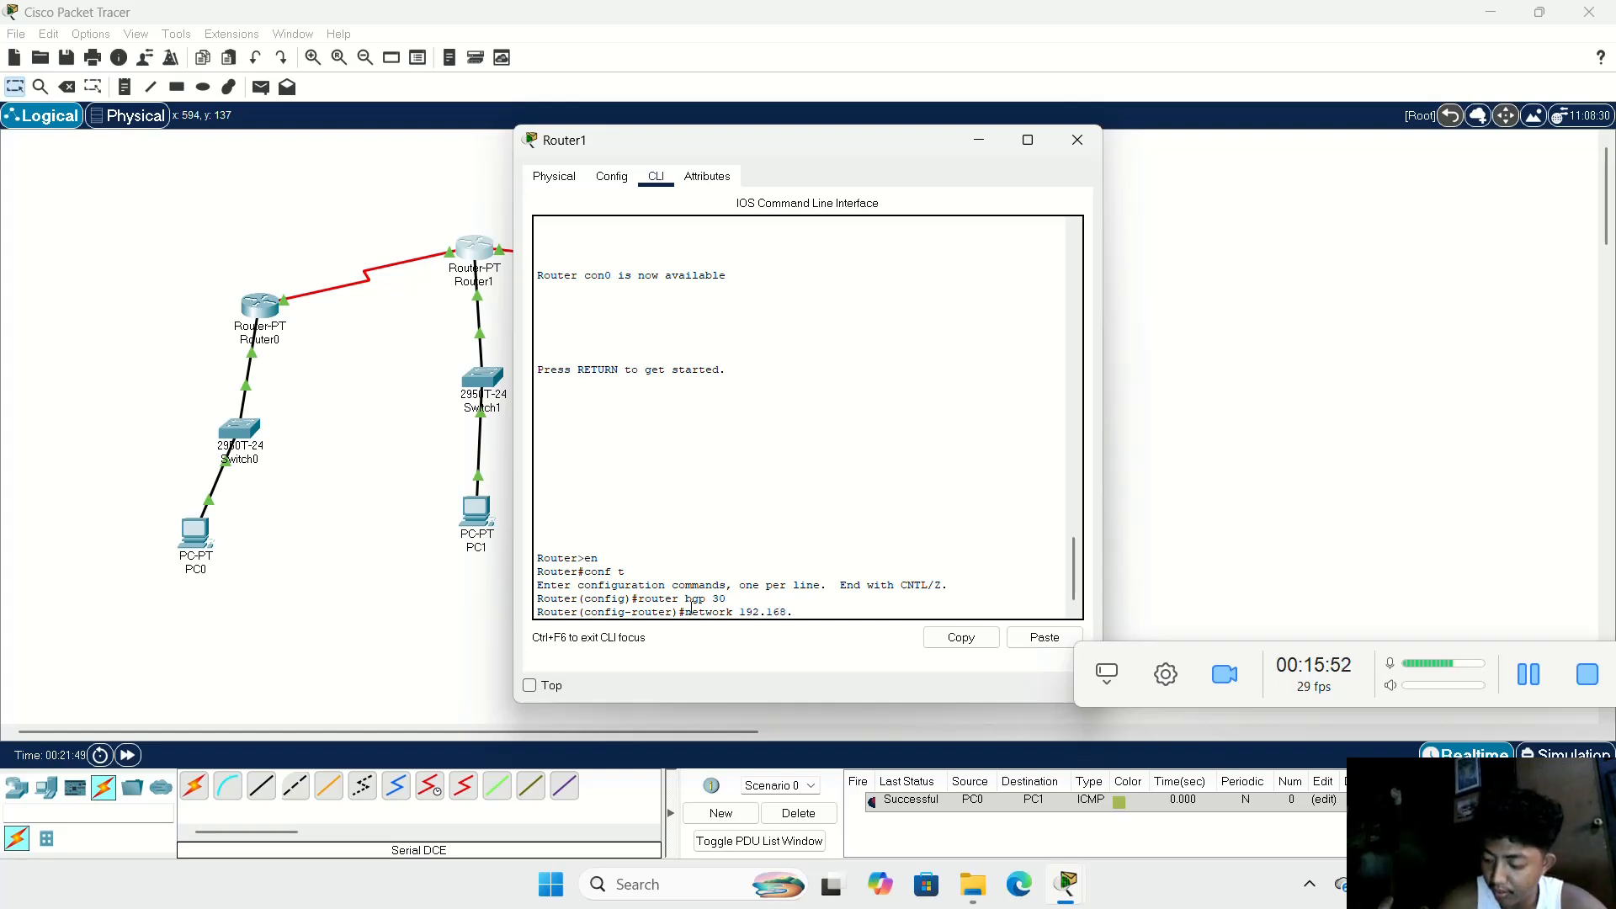
{"action": "type", "text": "6"}
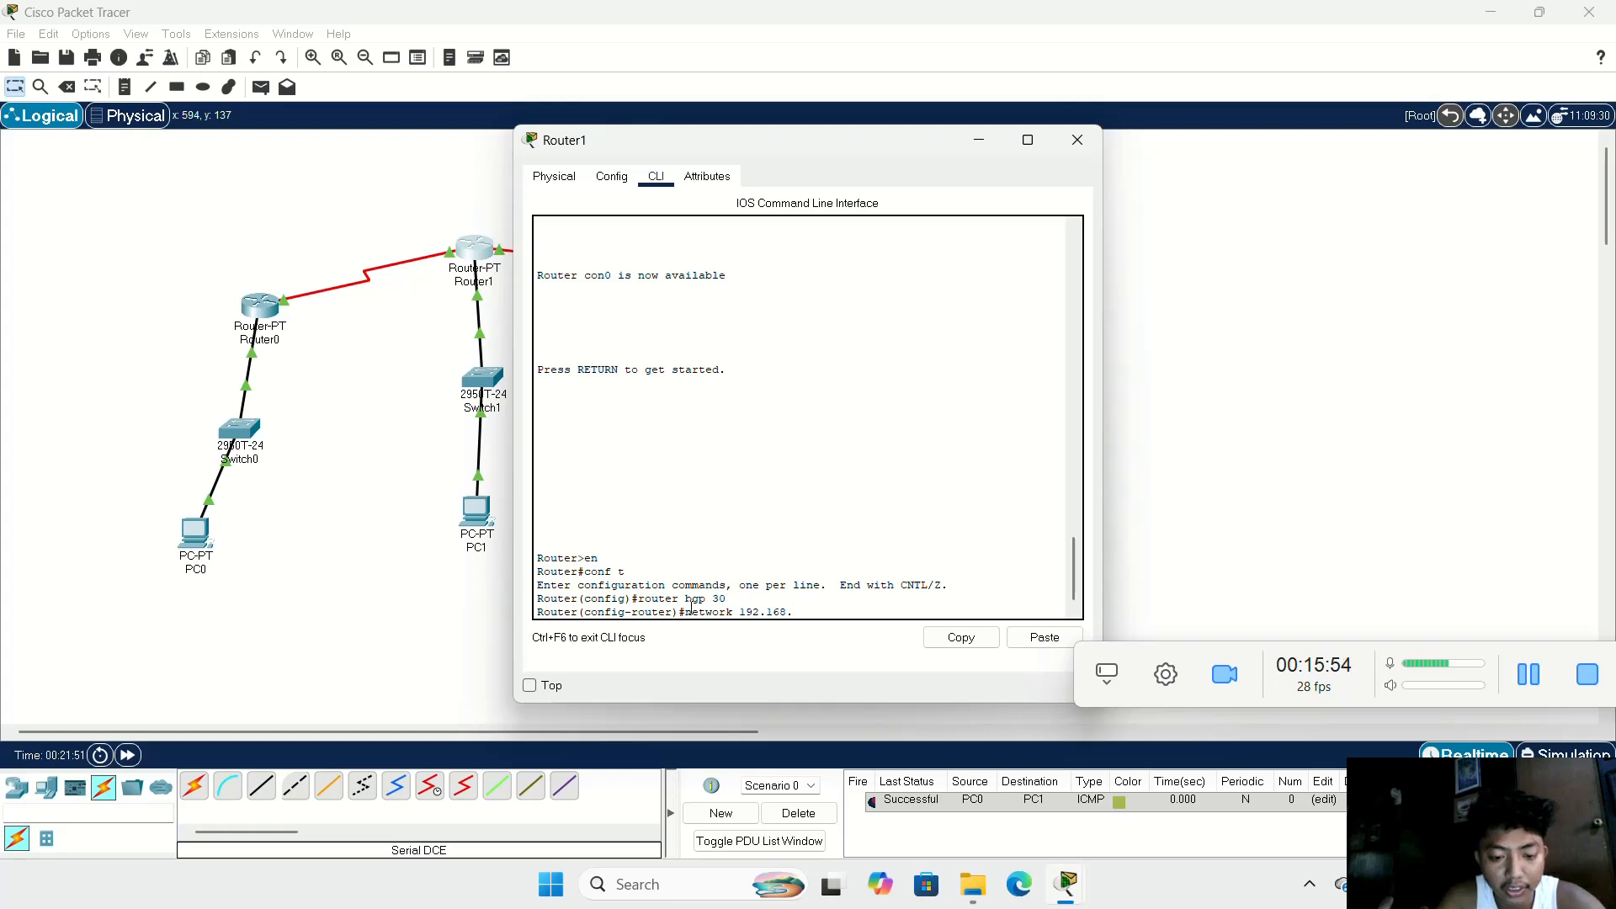
{"action": "type", "text": "0"}
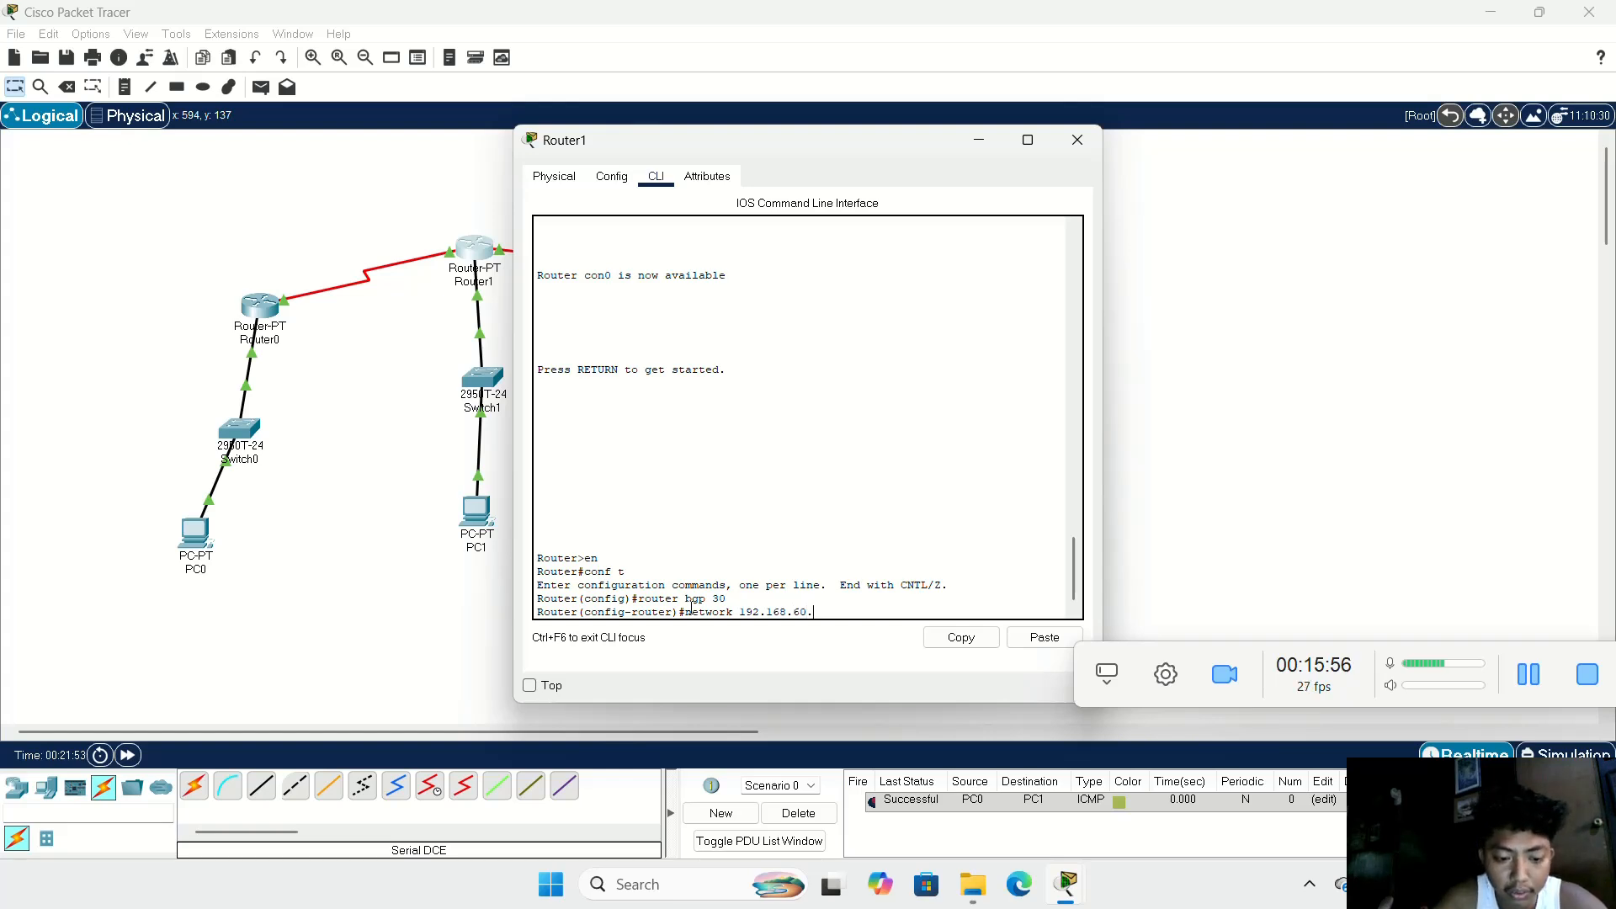
{"action": "type", "text": ".2"}
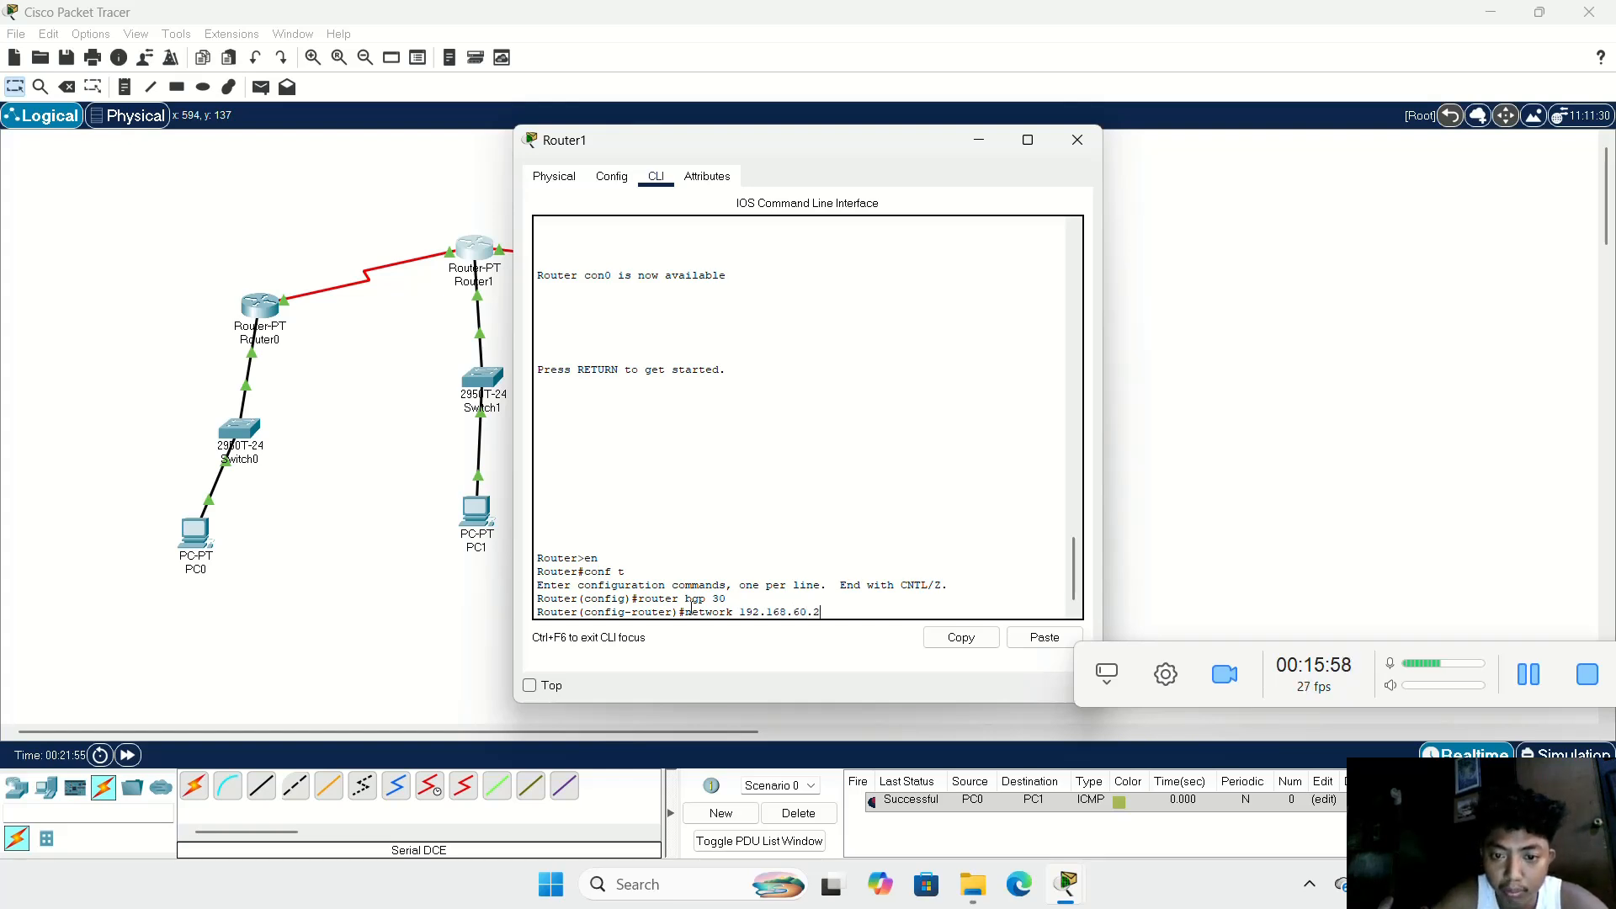
{"action": "key", "text": "Return"}
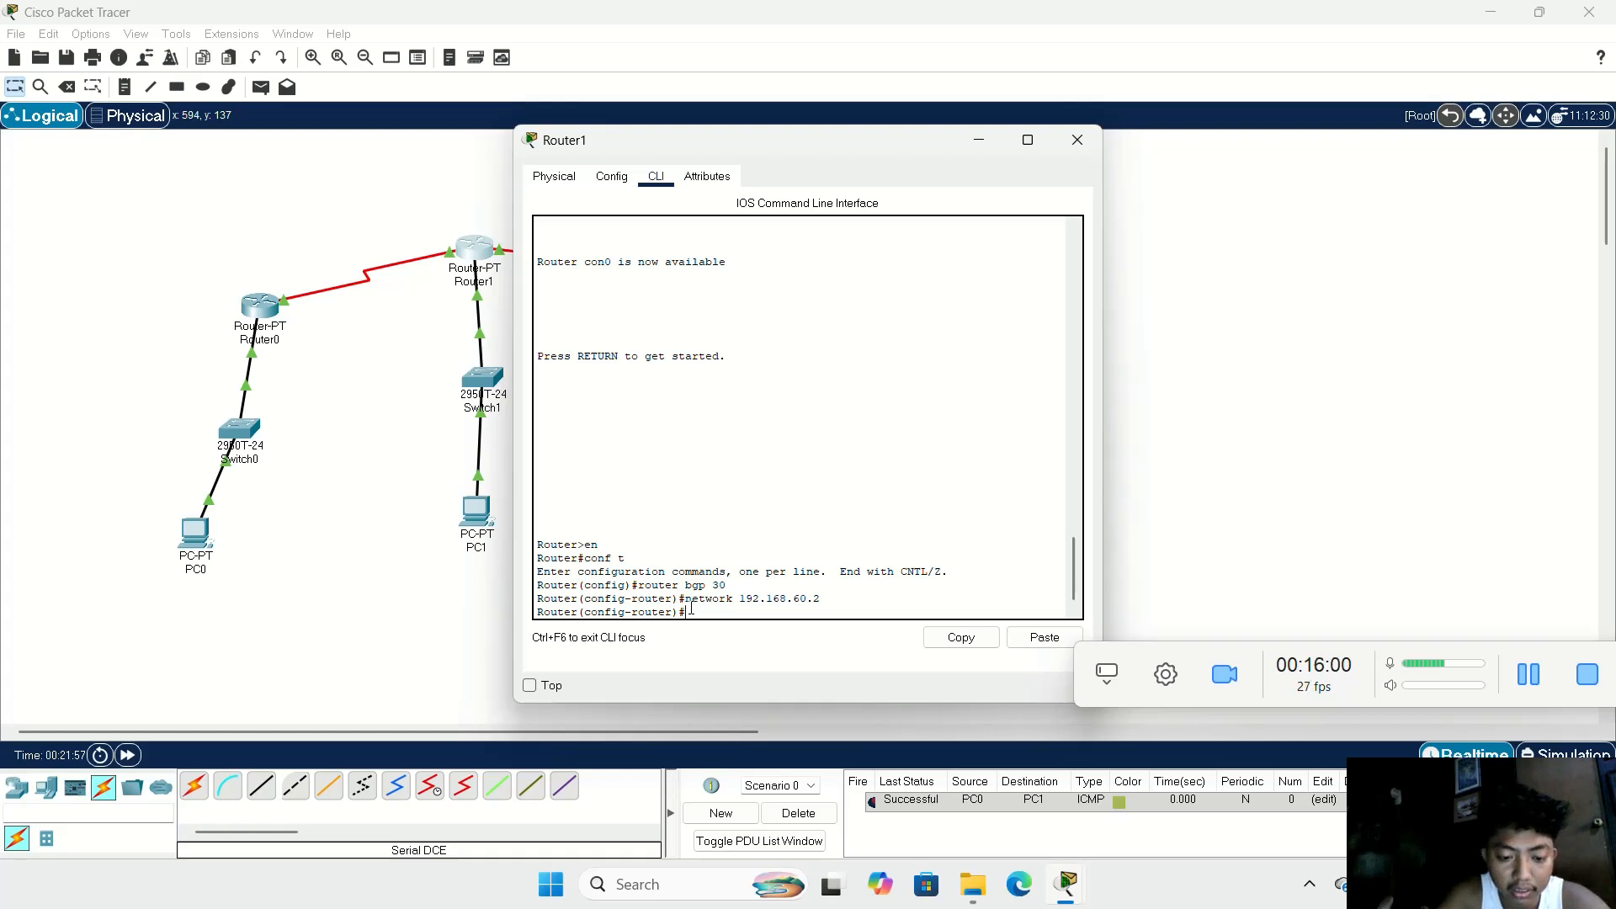
Step: Define 192.168.60.2 as a neighbor with remote AS 20 in Router1's BGP 30 configuration, and close the Router1 window
{"action": "type", "text": "neig"}
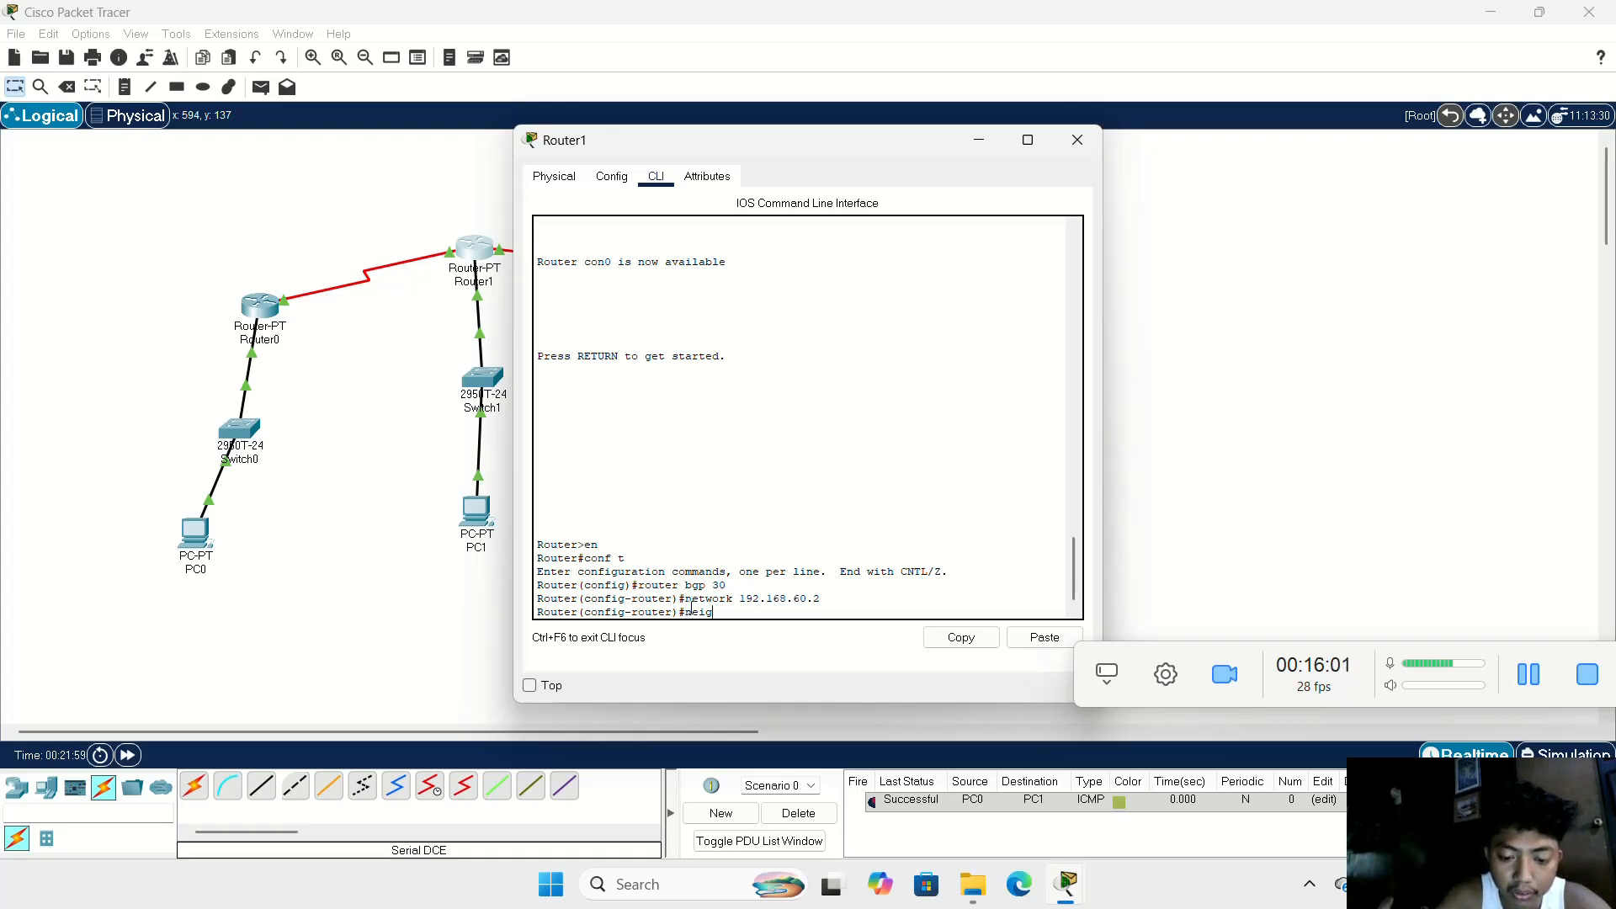
{"action": "type", "text": "hbor"}
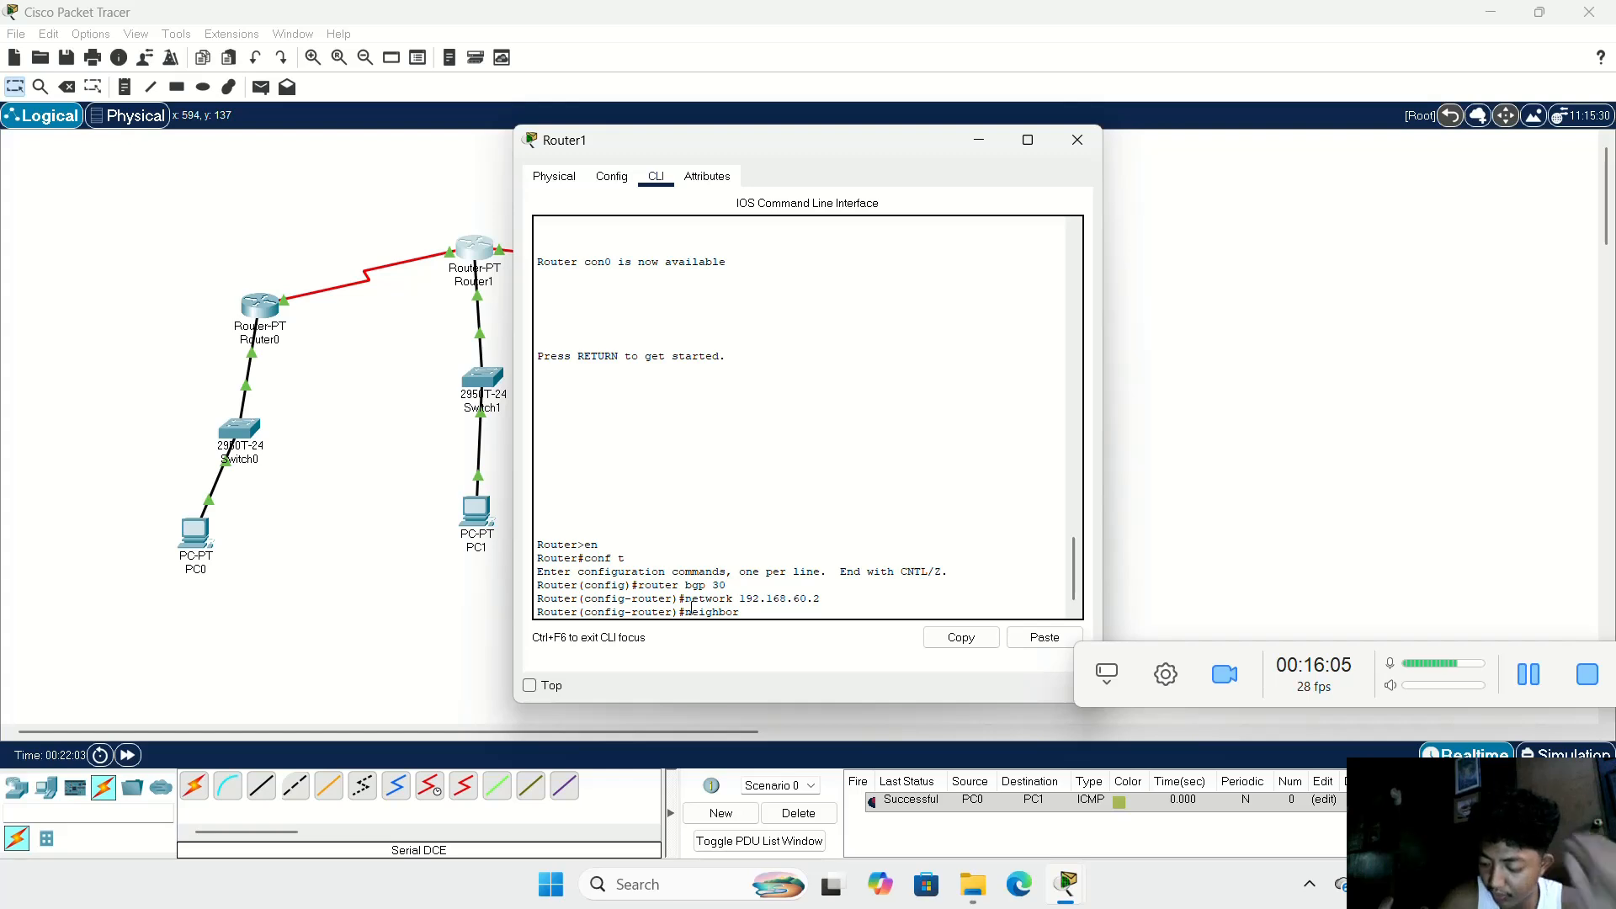
{"action": "type", "text": " 192"}
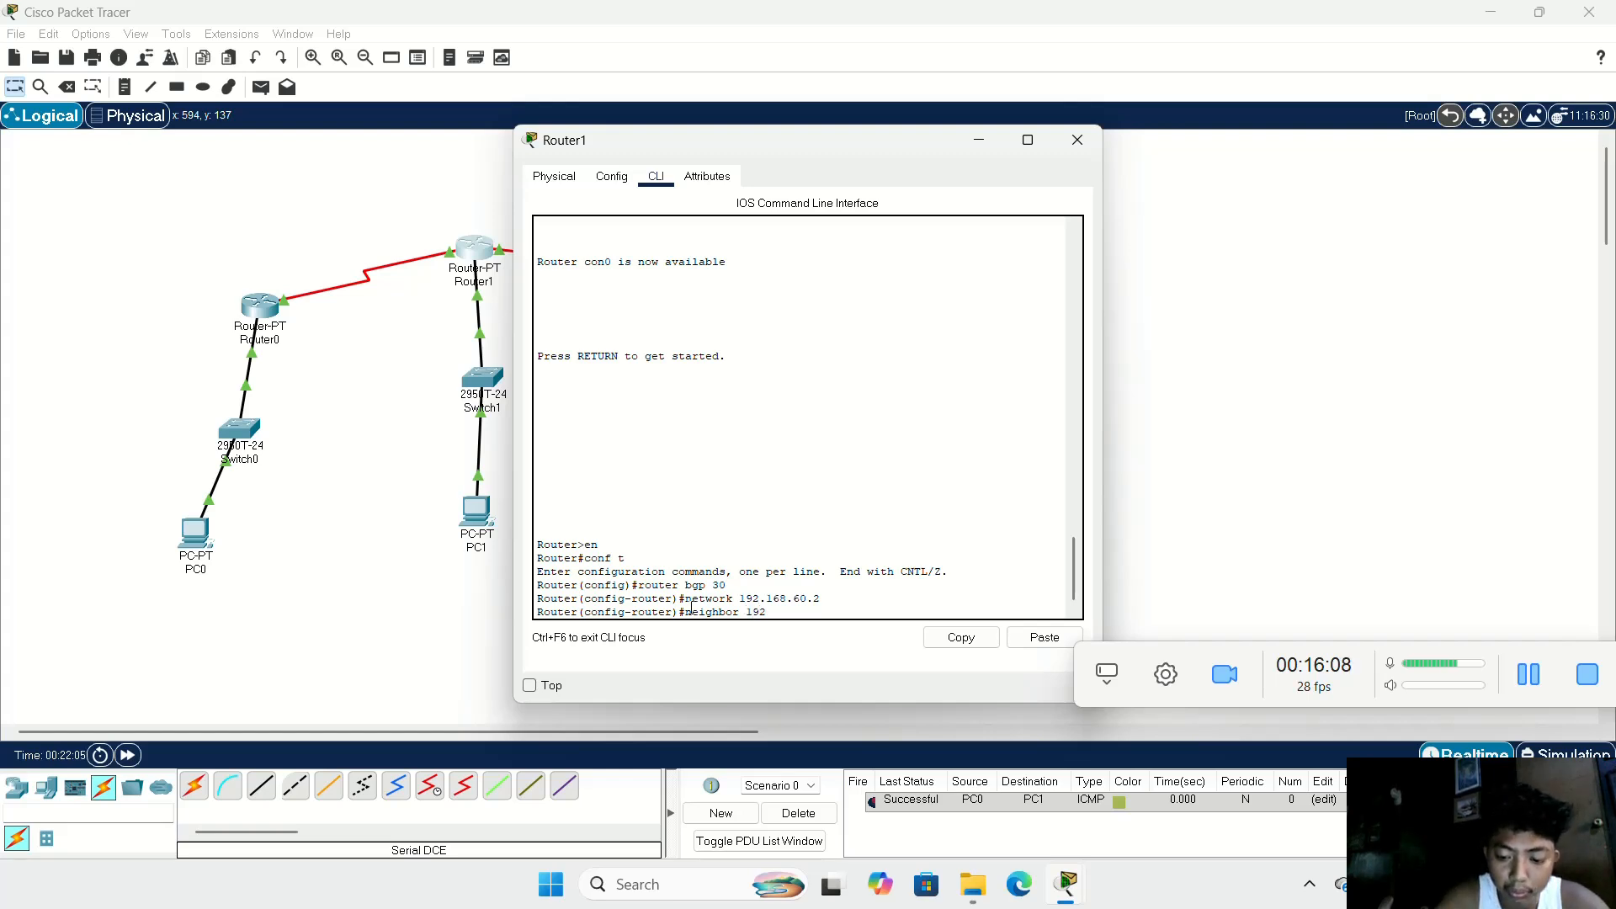
{"action": "type", "text": ".168."}
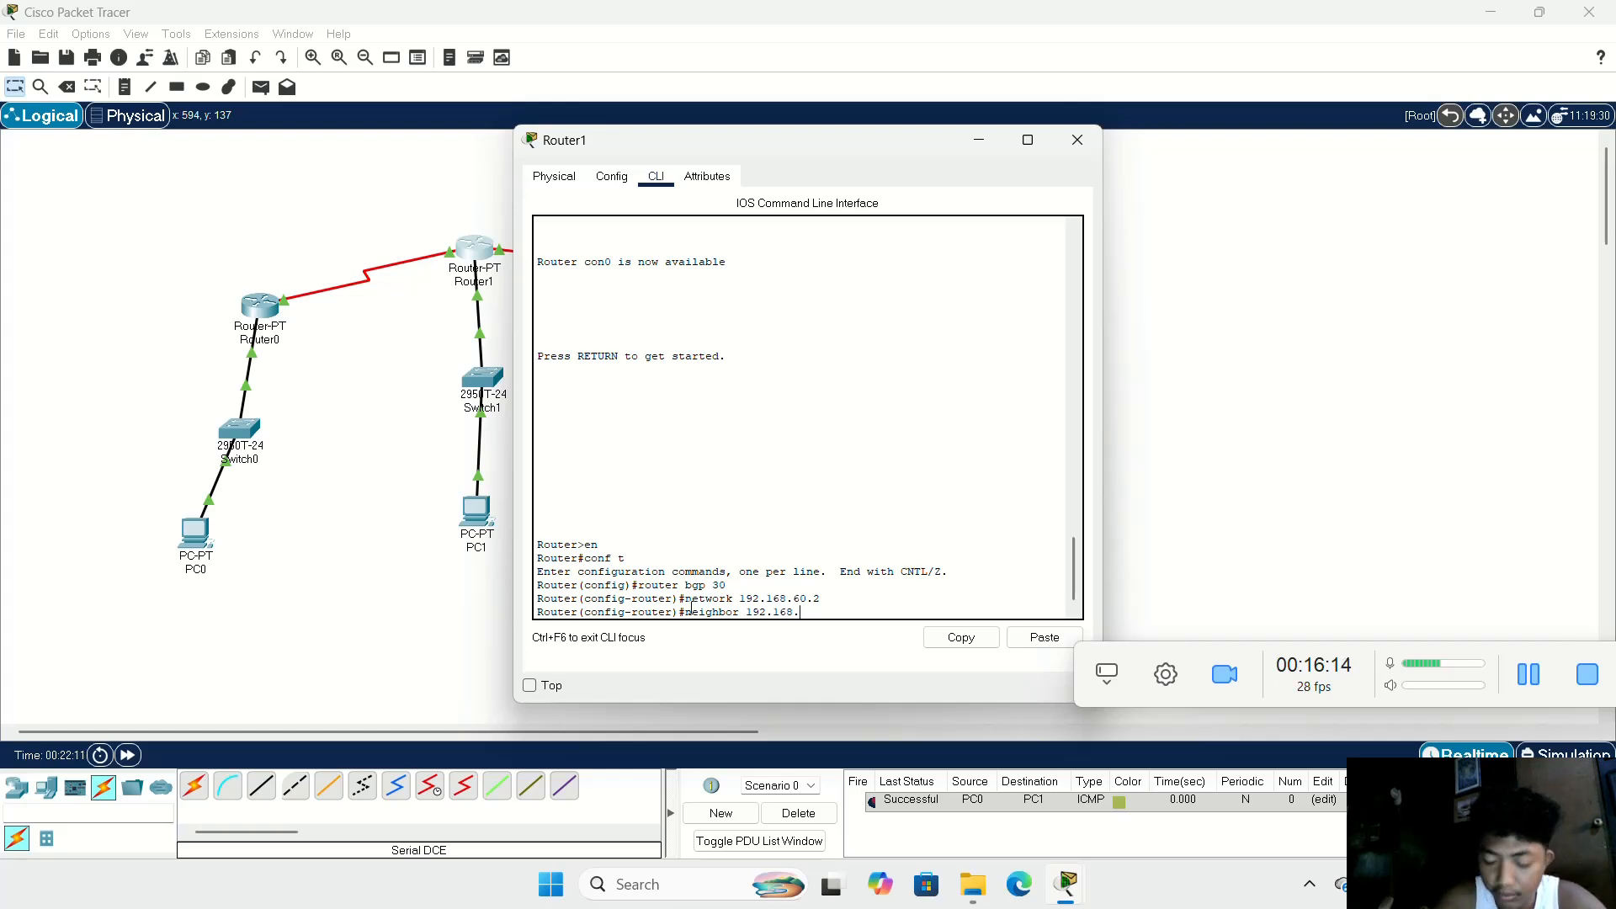
{"action": "type", "text": "60"}
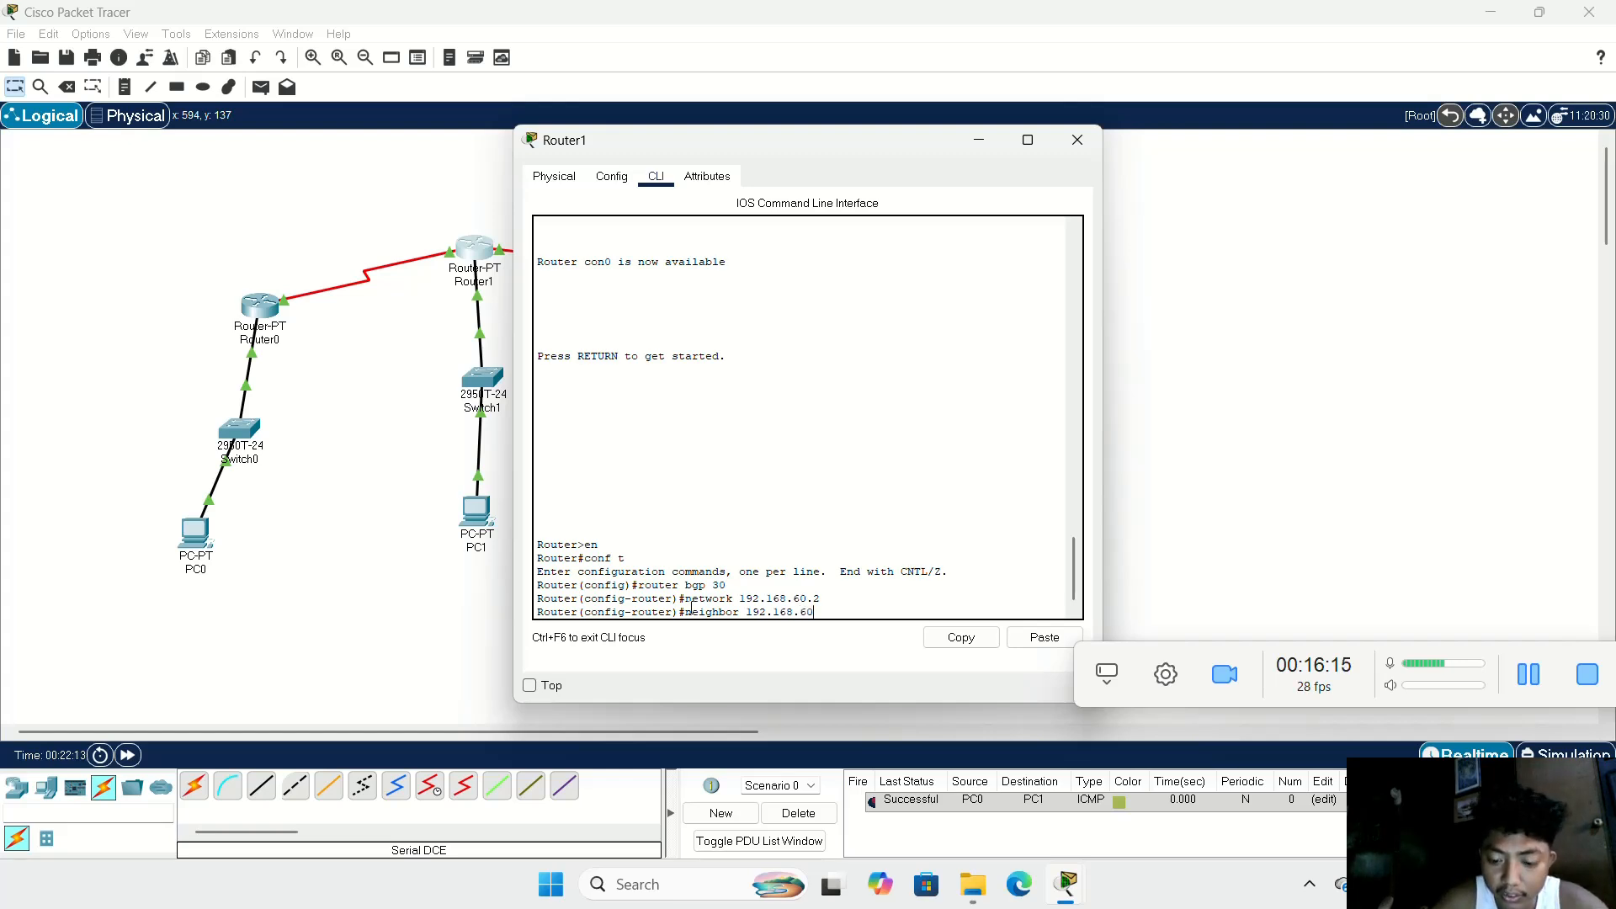
{"action": "type", "text": ".2"}
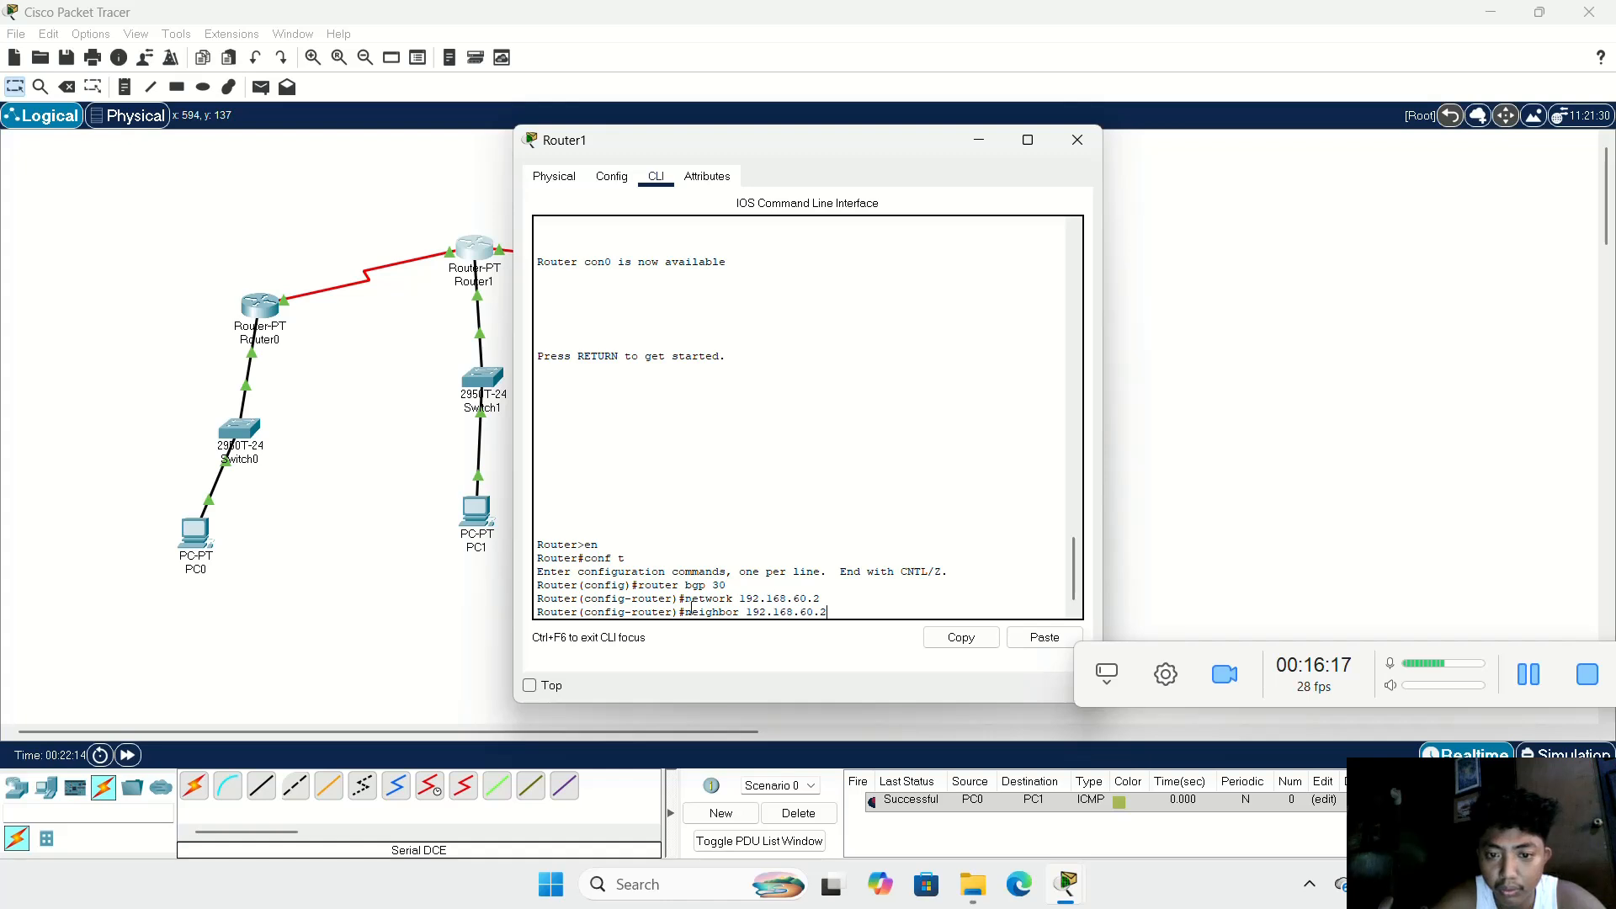
{"action": "type", "text": " rem"}
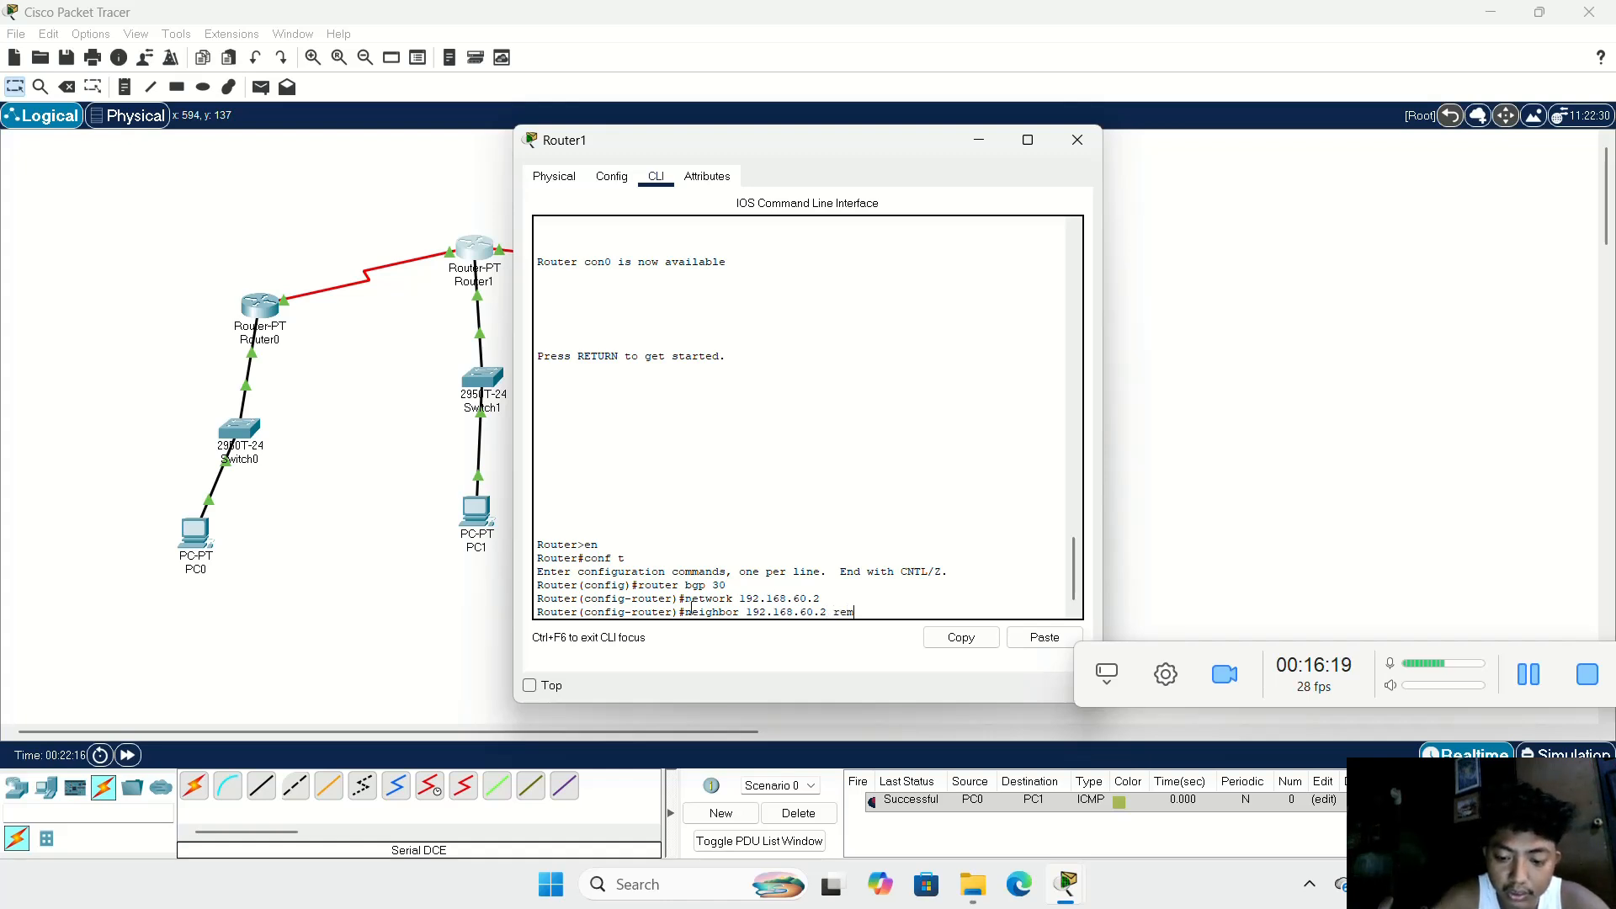
{"action": "type", "text": "ote "}
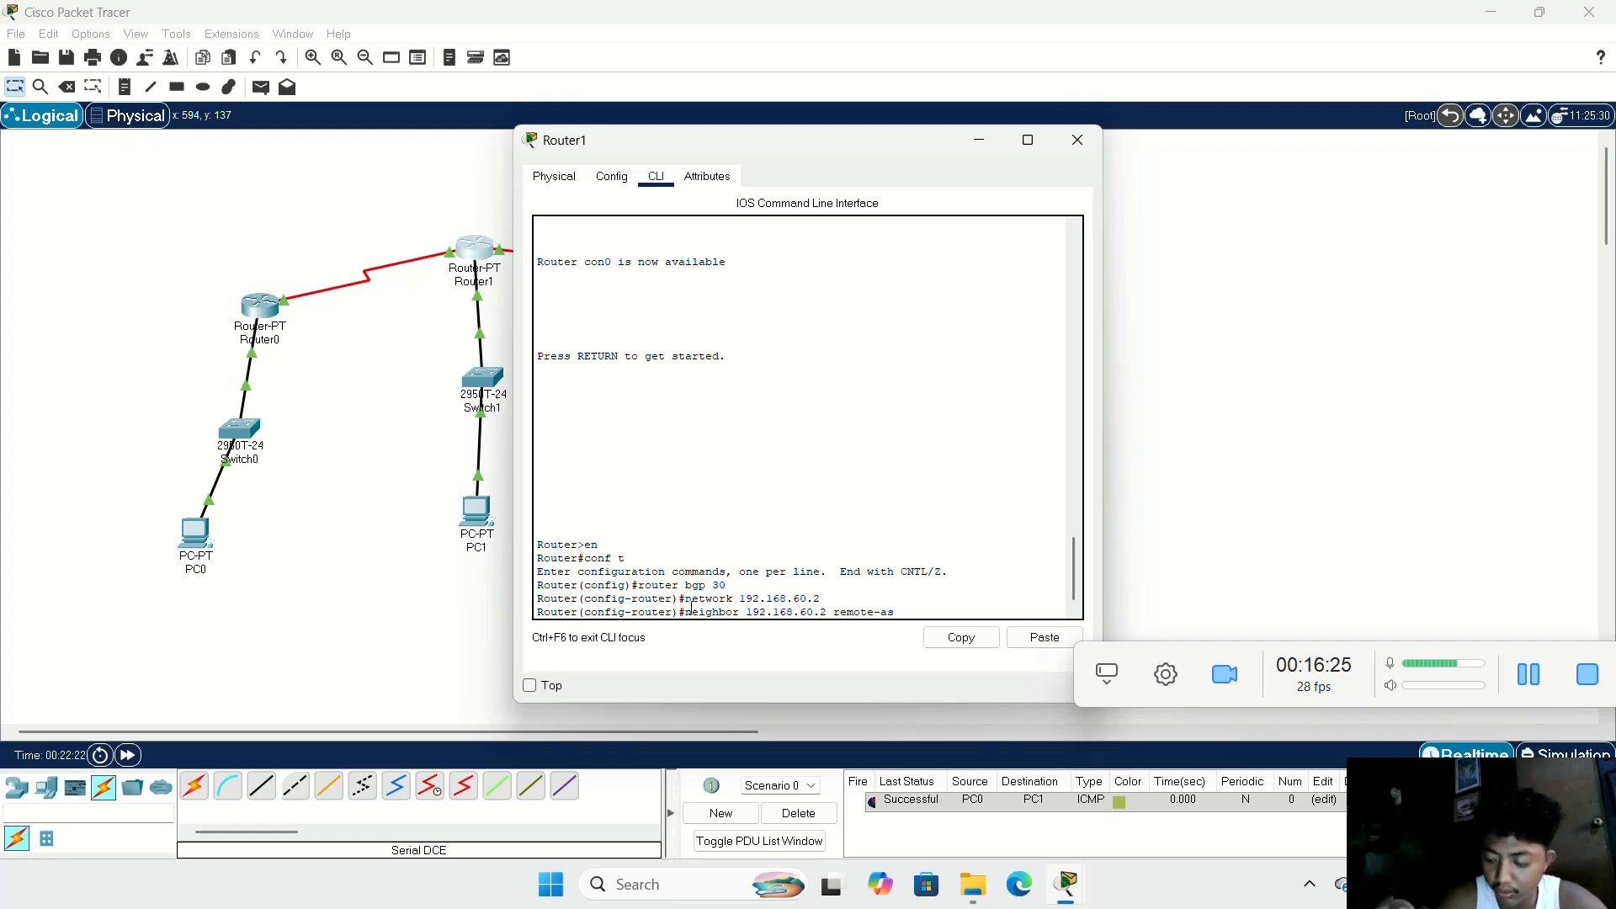
{"action": "type", "text": " 20"}
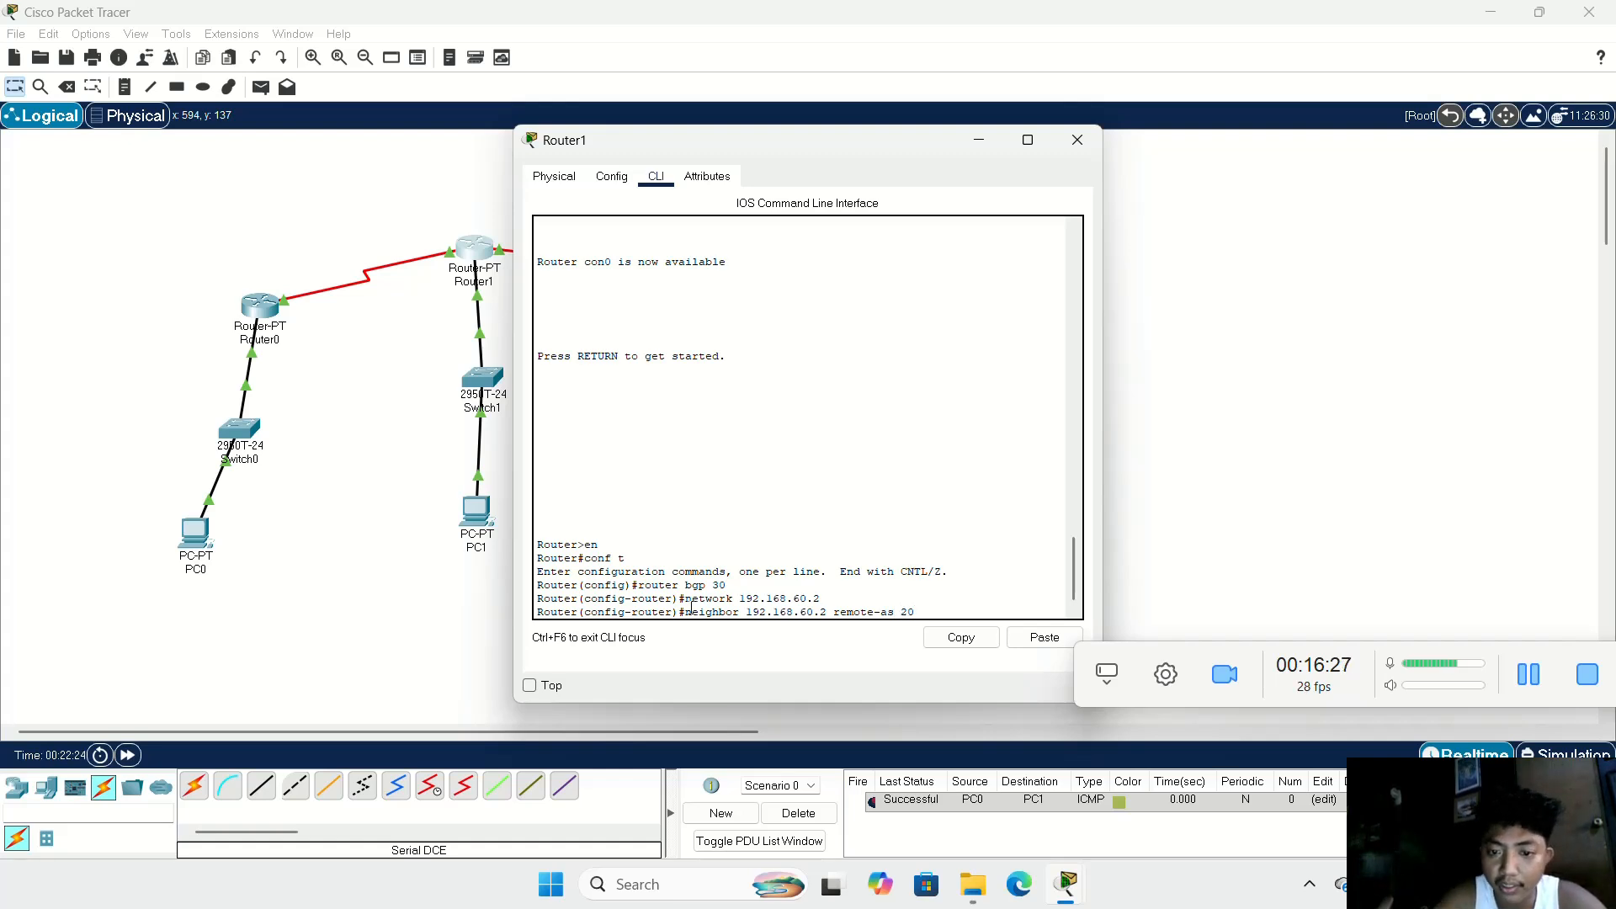
{"action": "key", "text": "Return"}
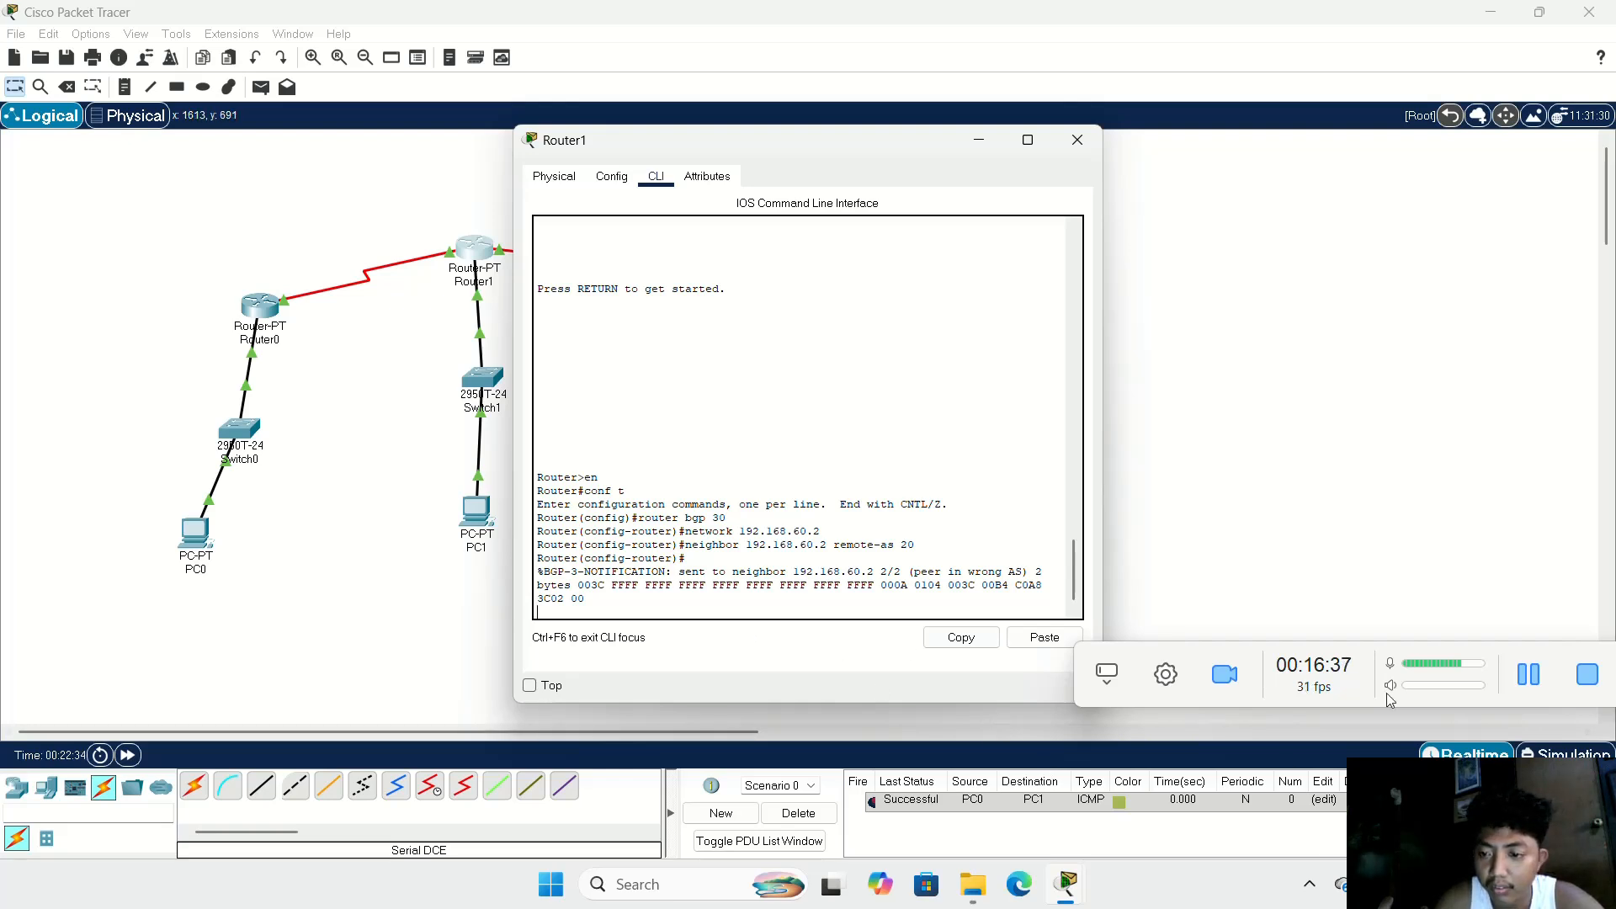
{"action": "left_click", "coordinate": [1527, 691]}
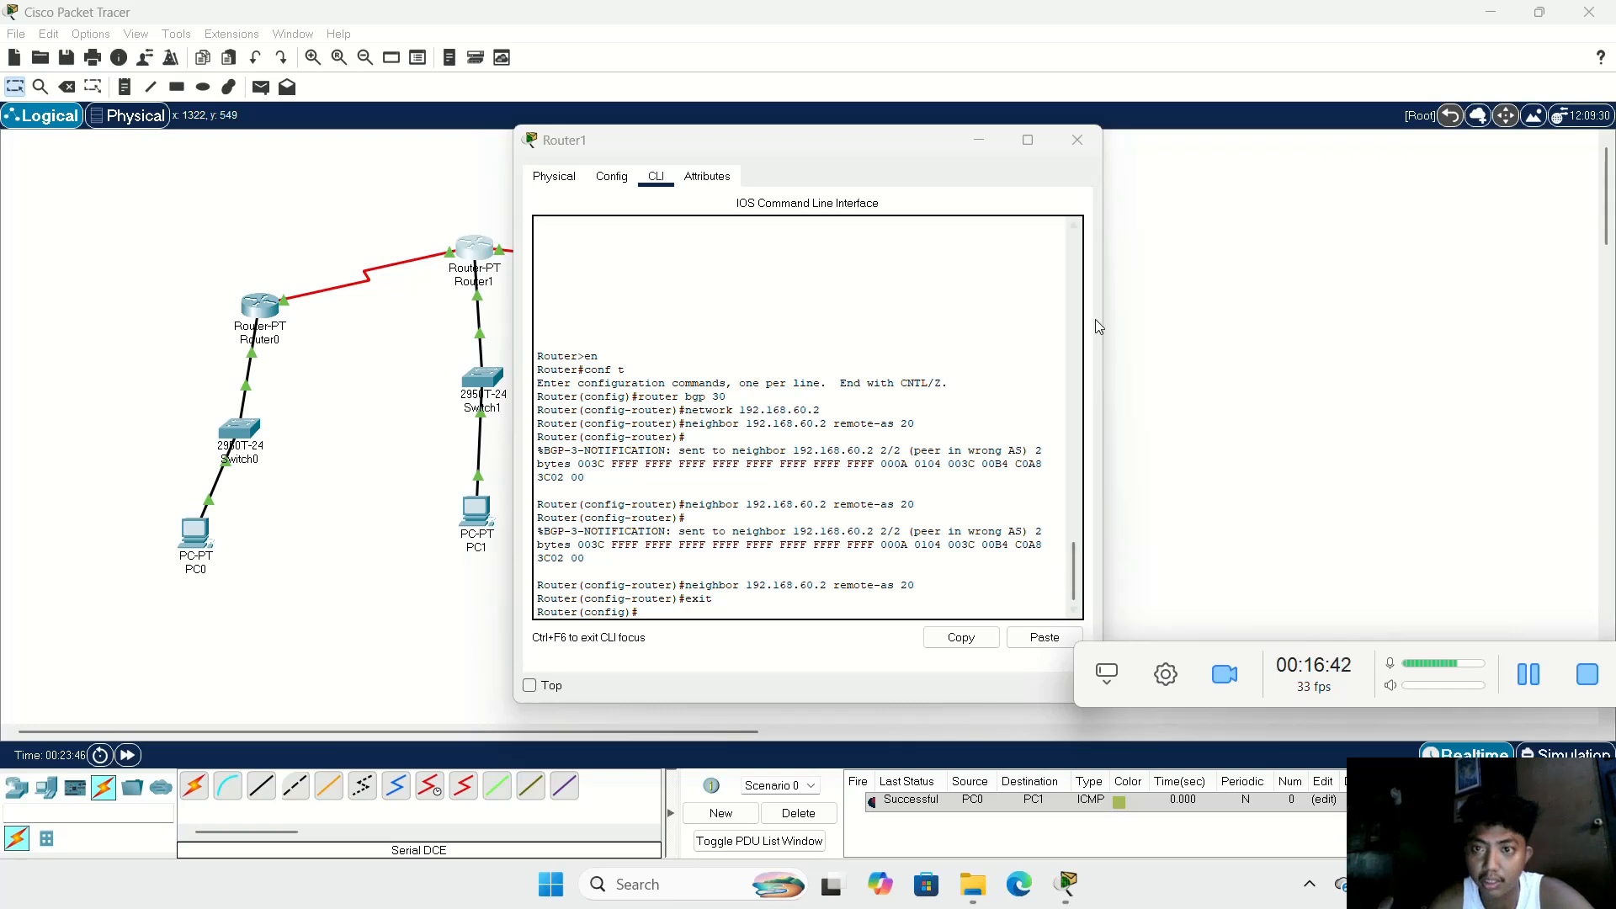
{"action": "left_click", "coordinate": [1079, 134]}
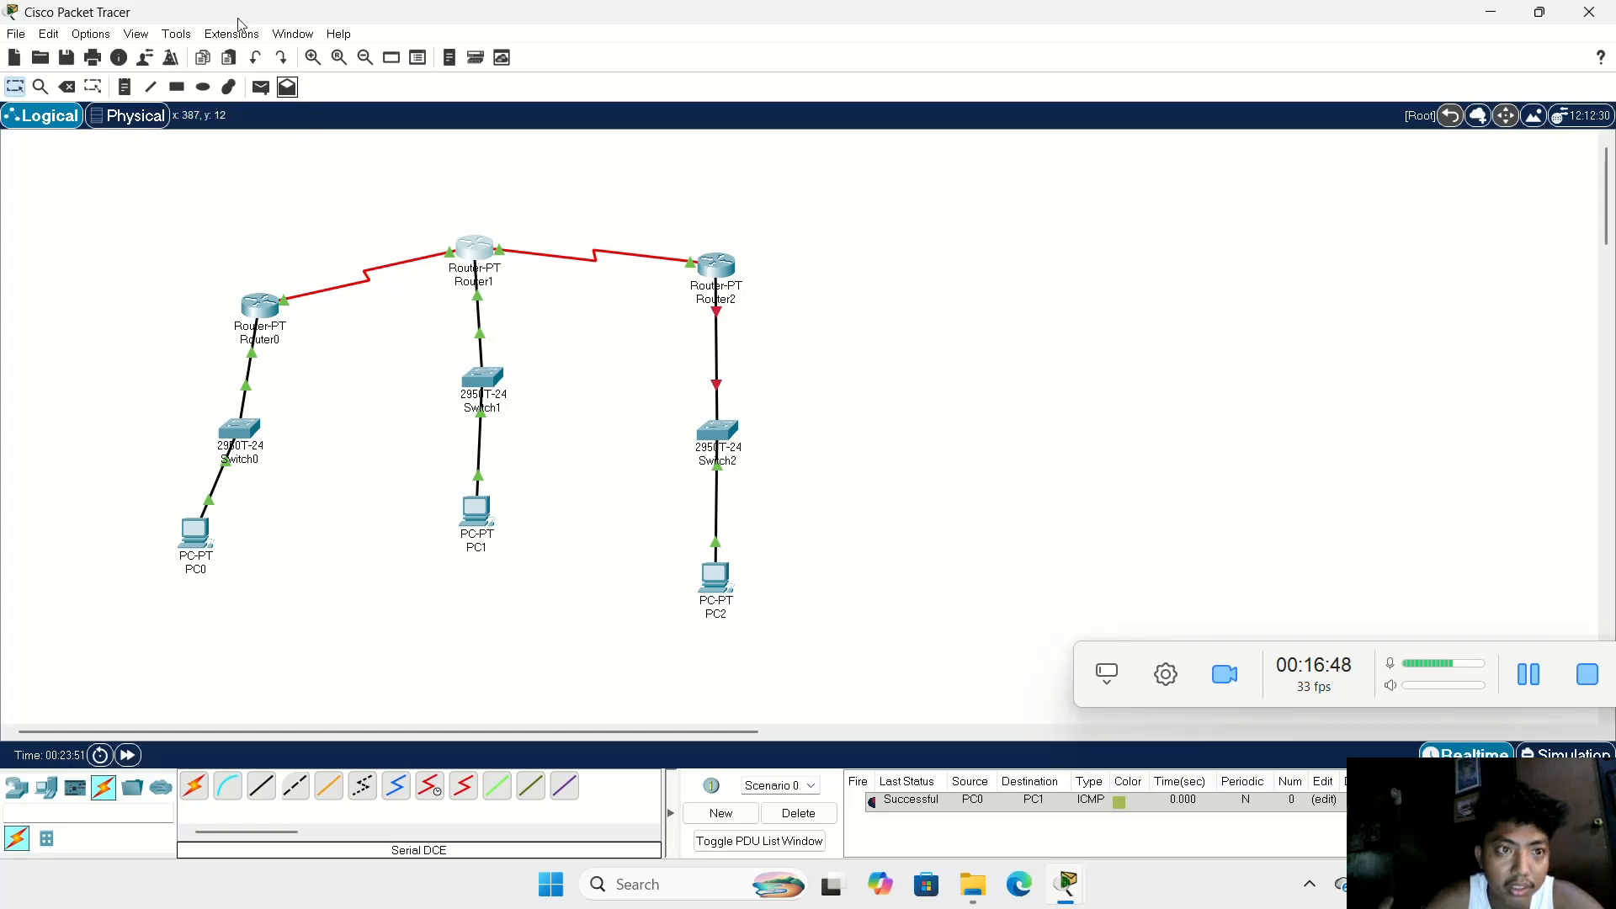
Step: Delete the cable between Router2 and Switch2, keeping Router1 in the topology
{"action": "left_click", "coordinate": [67, 86]}
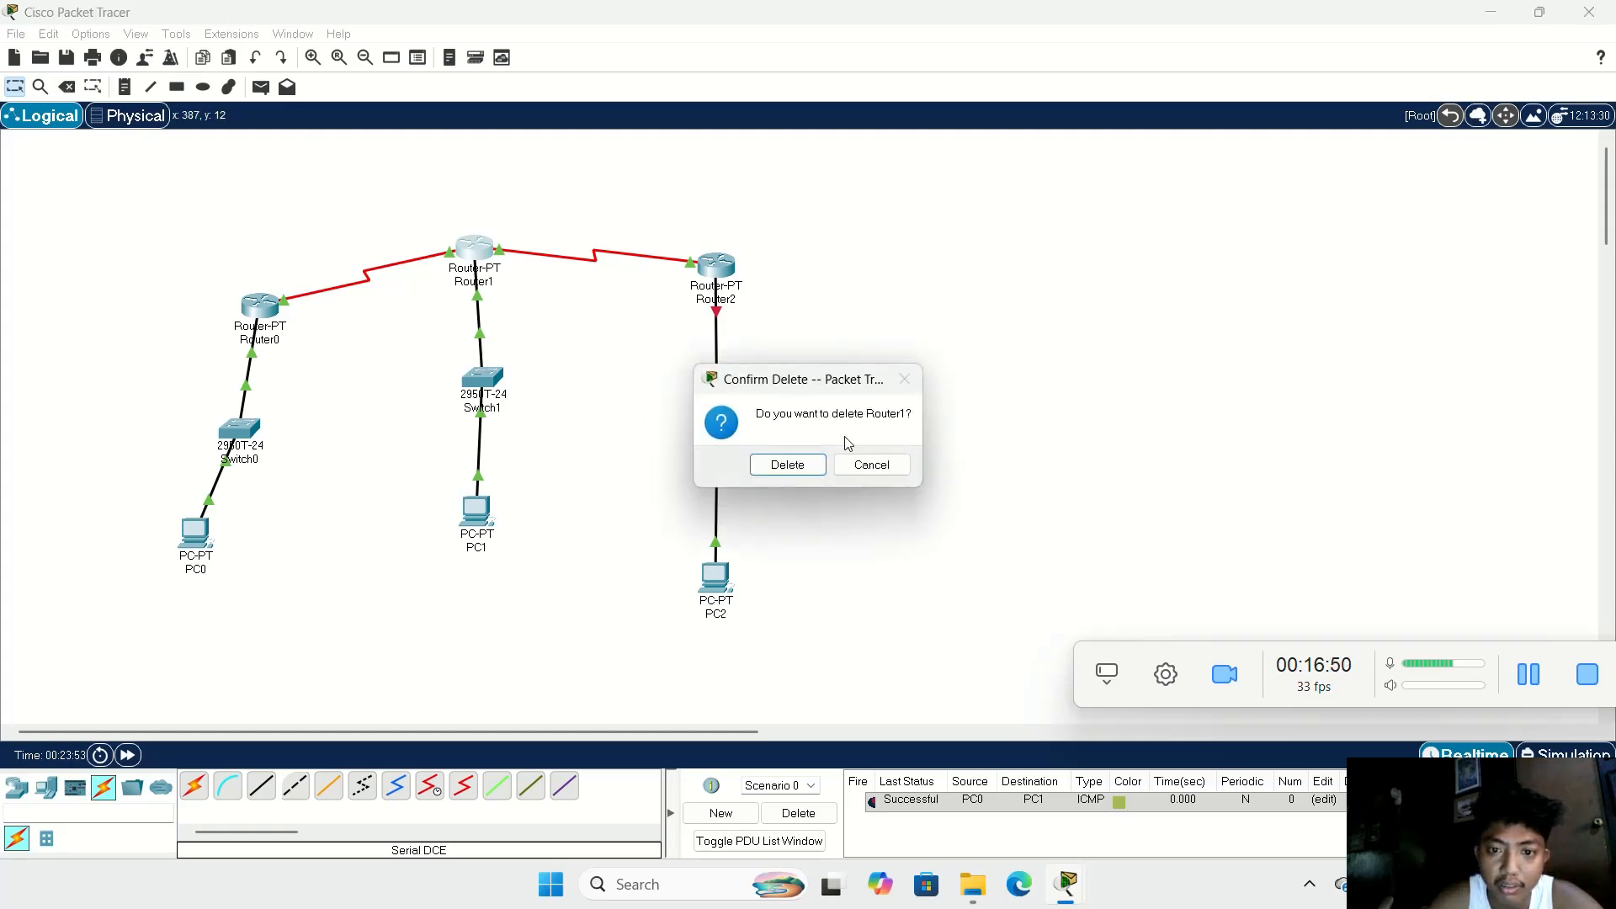
{"action": "left_click", "coordinate": [884, 468]}
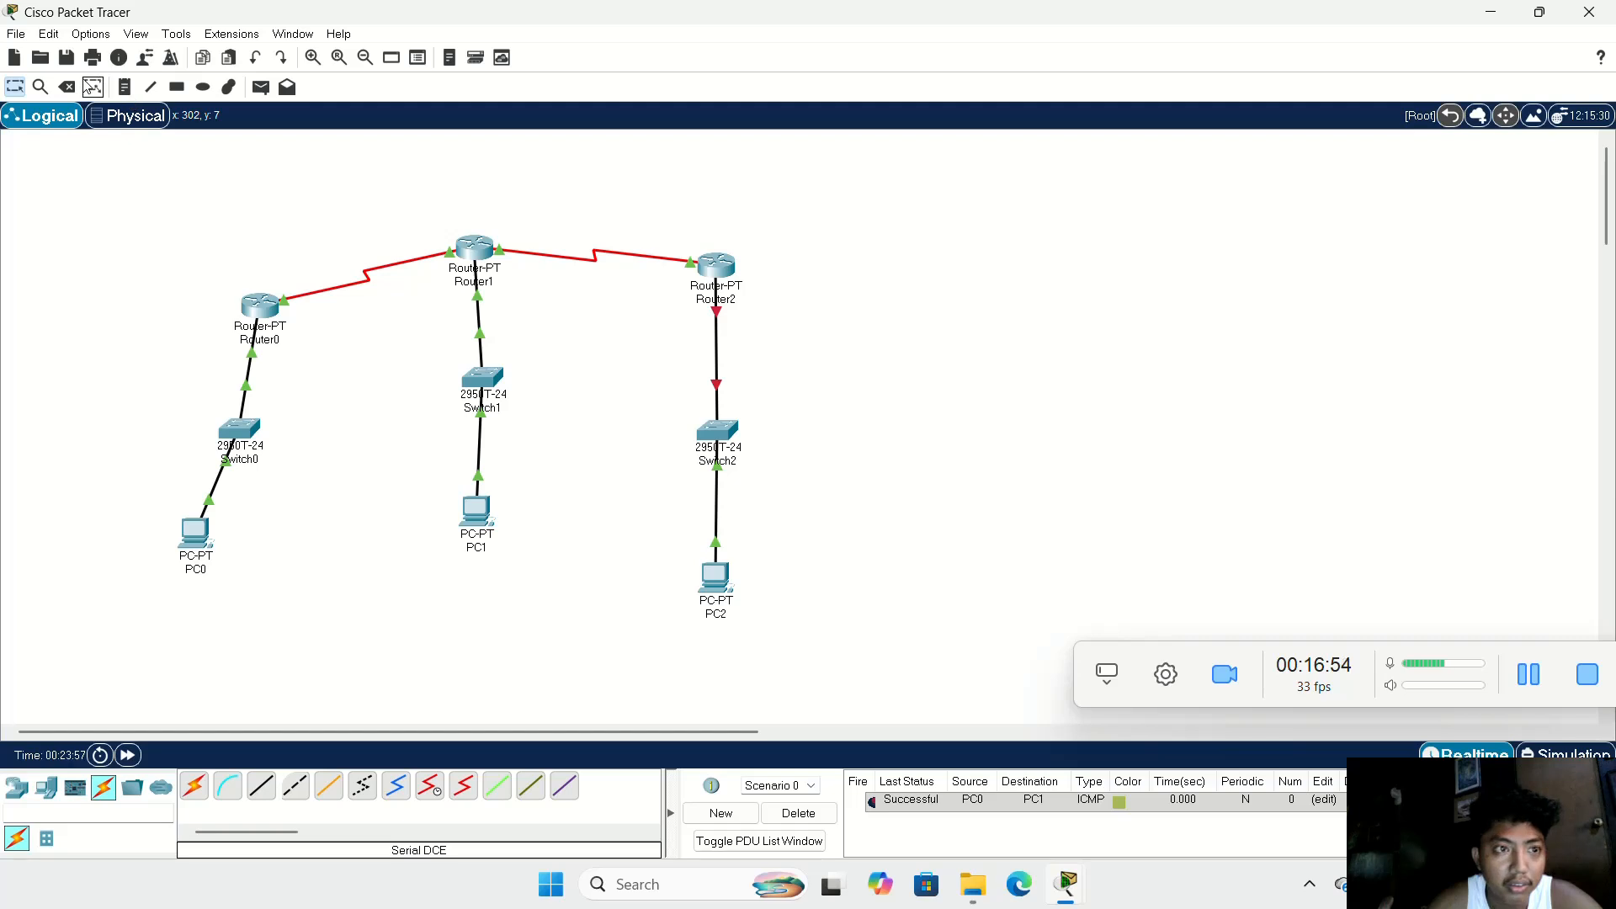
{"action": "left_click", "coordinate": [68, 87]}
{"action": "left_click", "coordinate": [716, 330]}
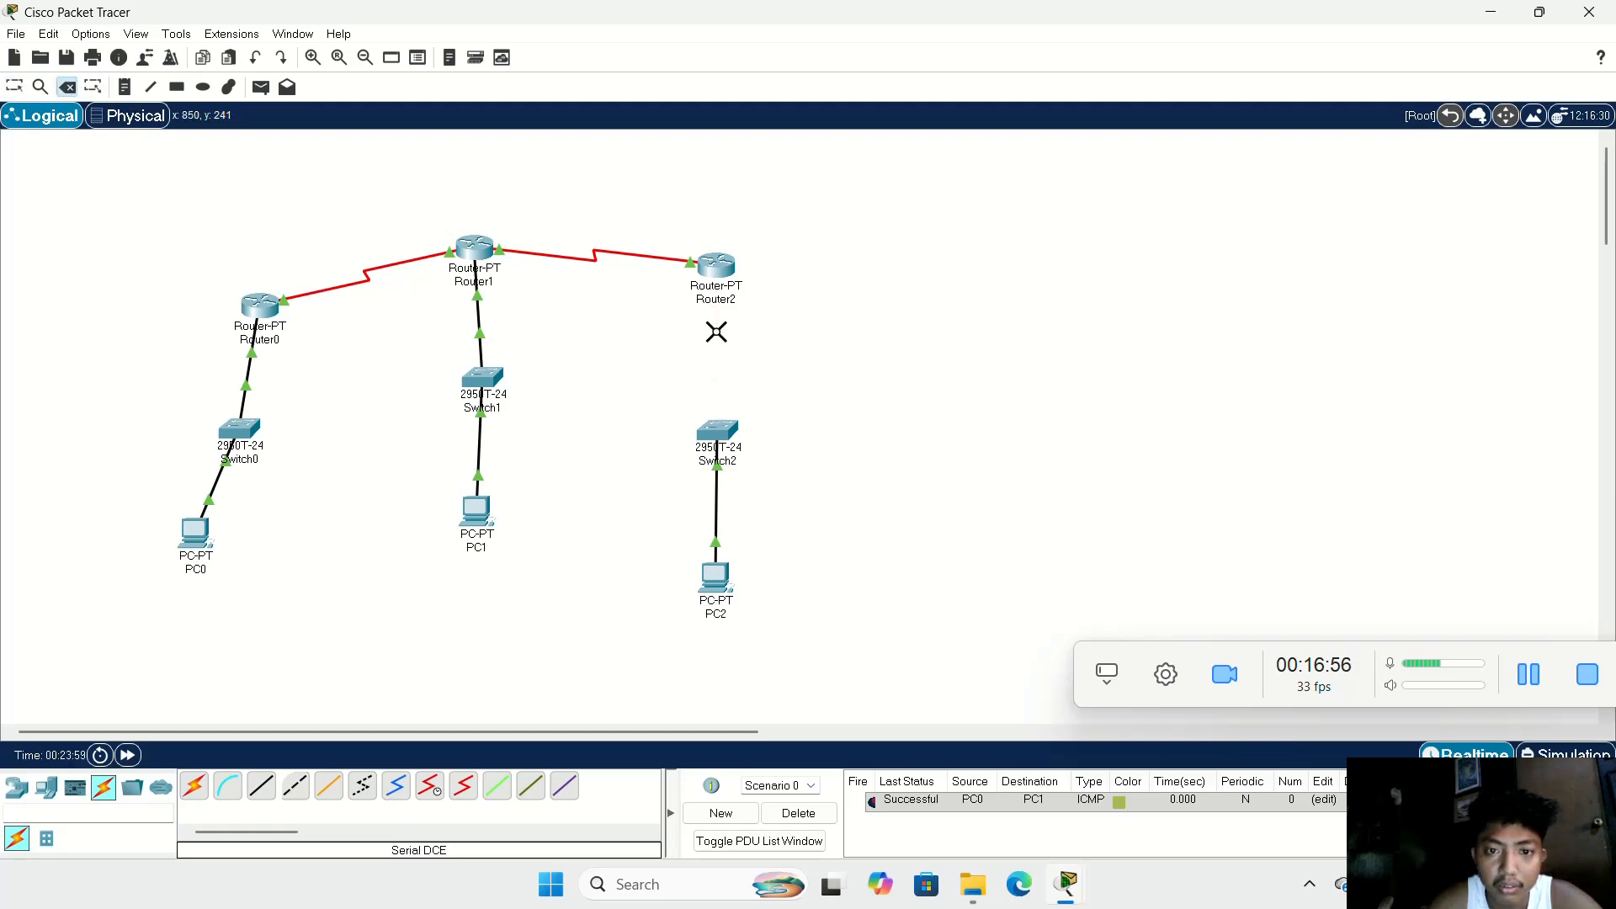
Step: Connect Switch2's FastEthernet0/2 port to Router2's FastEthernet0/0 port with a copper straight-through cable
{"action": "left_click", "coordinate": [261, 785]}
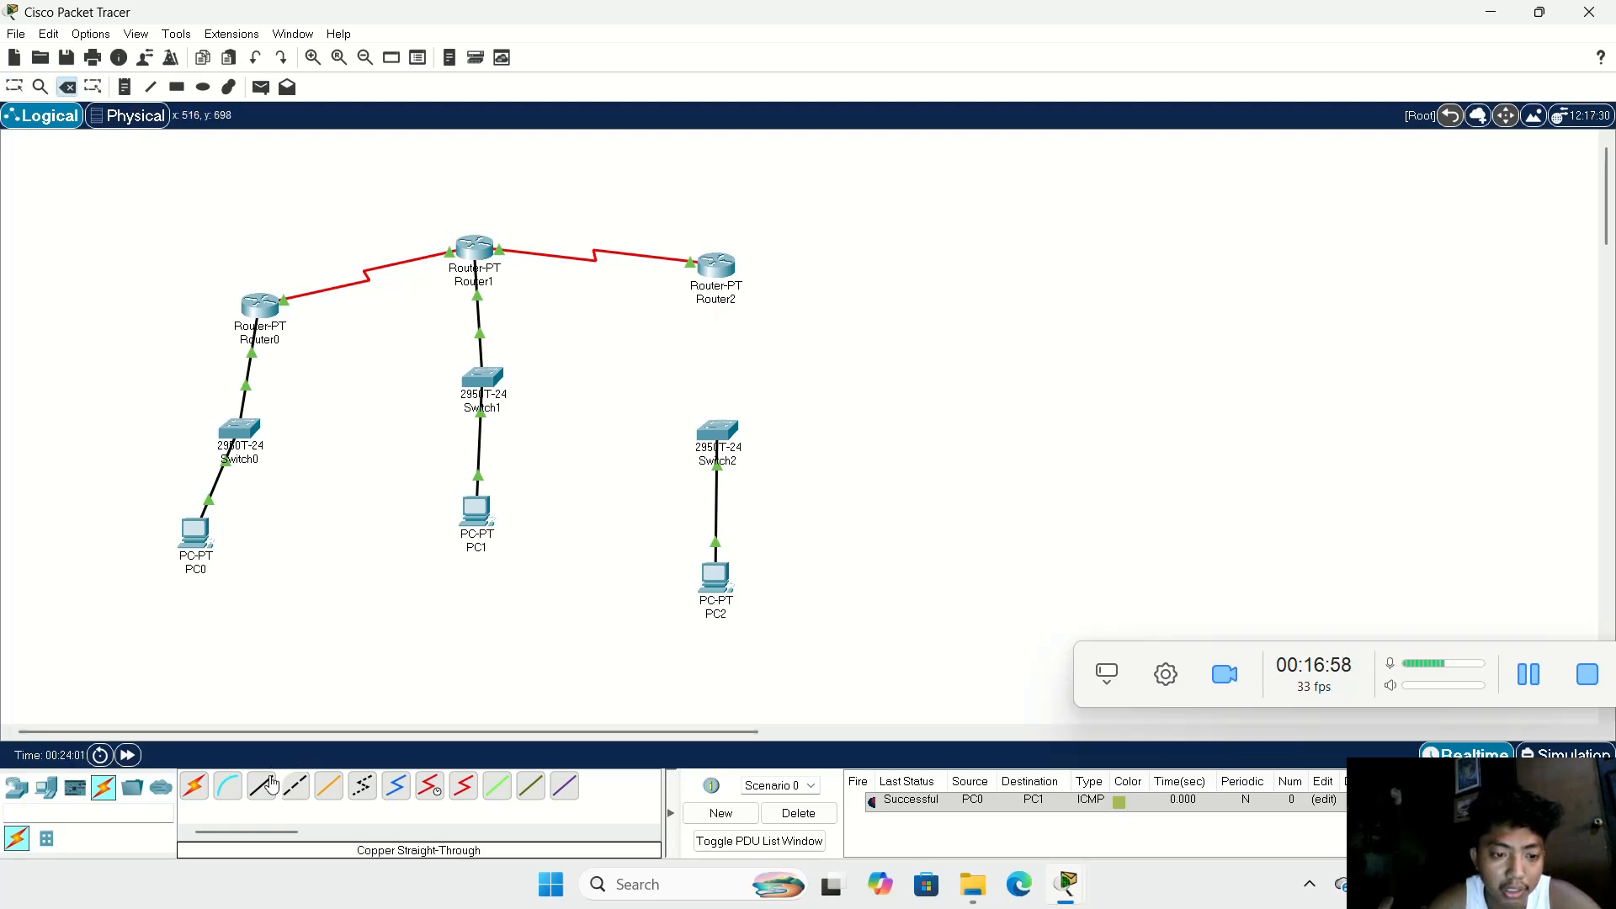
{"action": "left_click", "coordinate": [718, 430]}
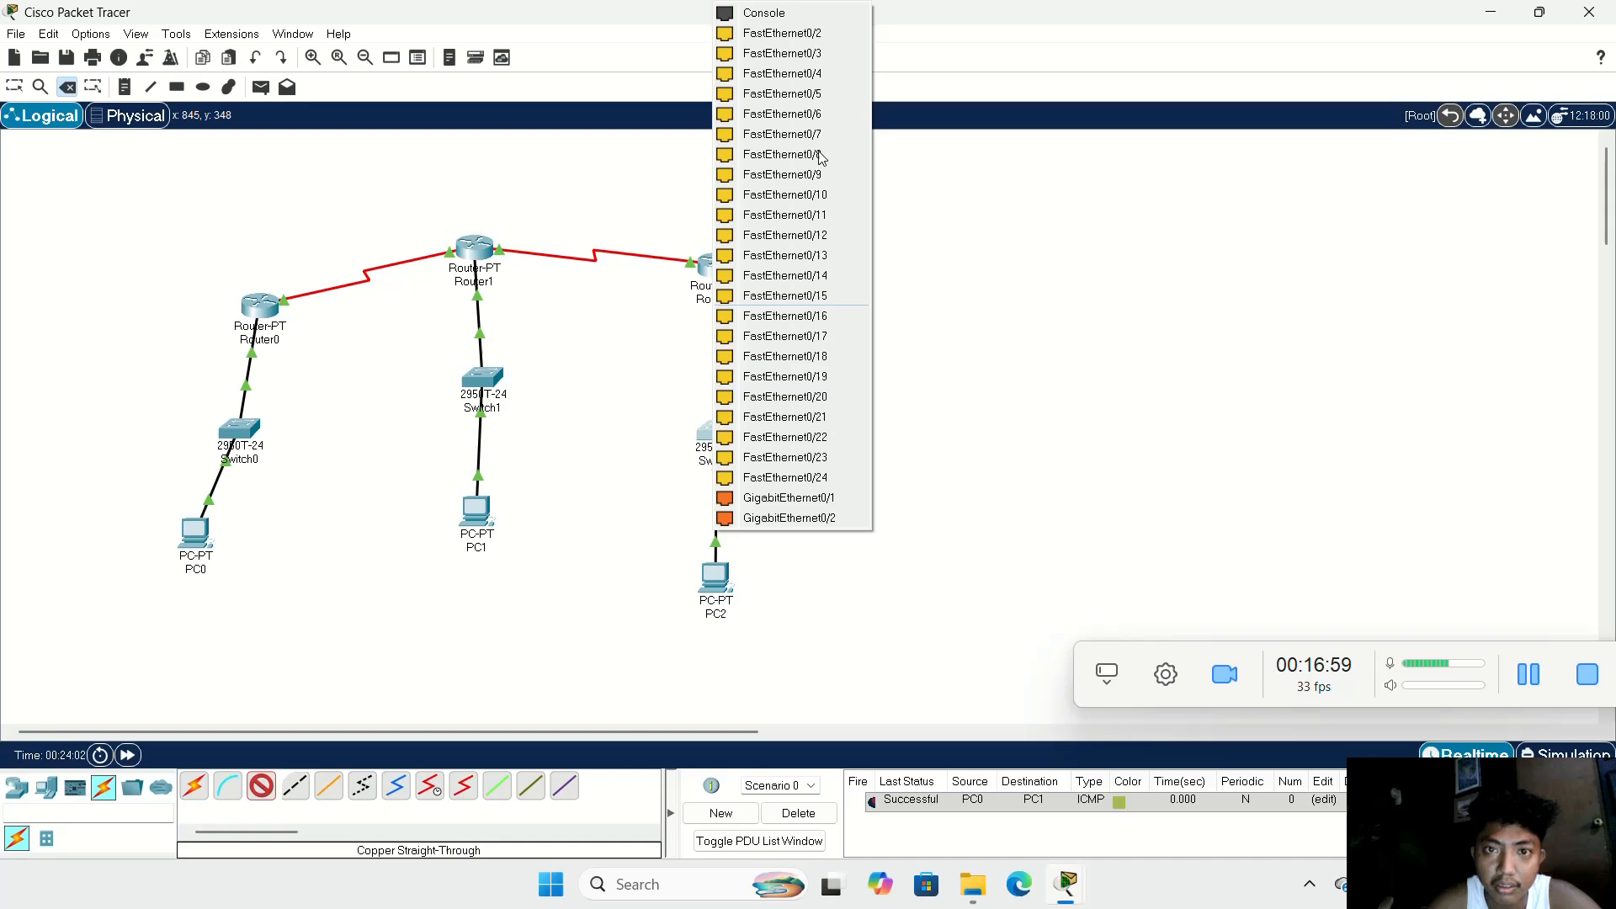
{"action": "left_click", "coordinate": [779, 32]}
{"action": "left_click", "coordinate": [712, 267]}
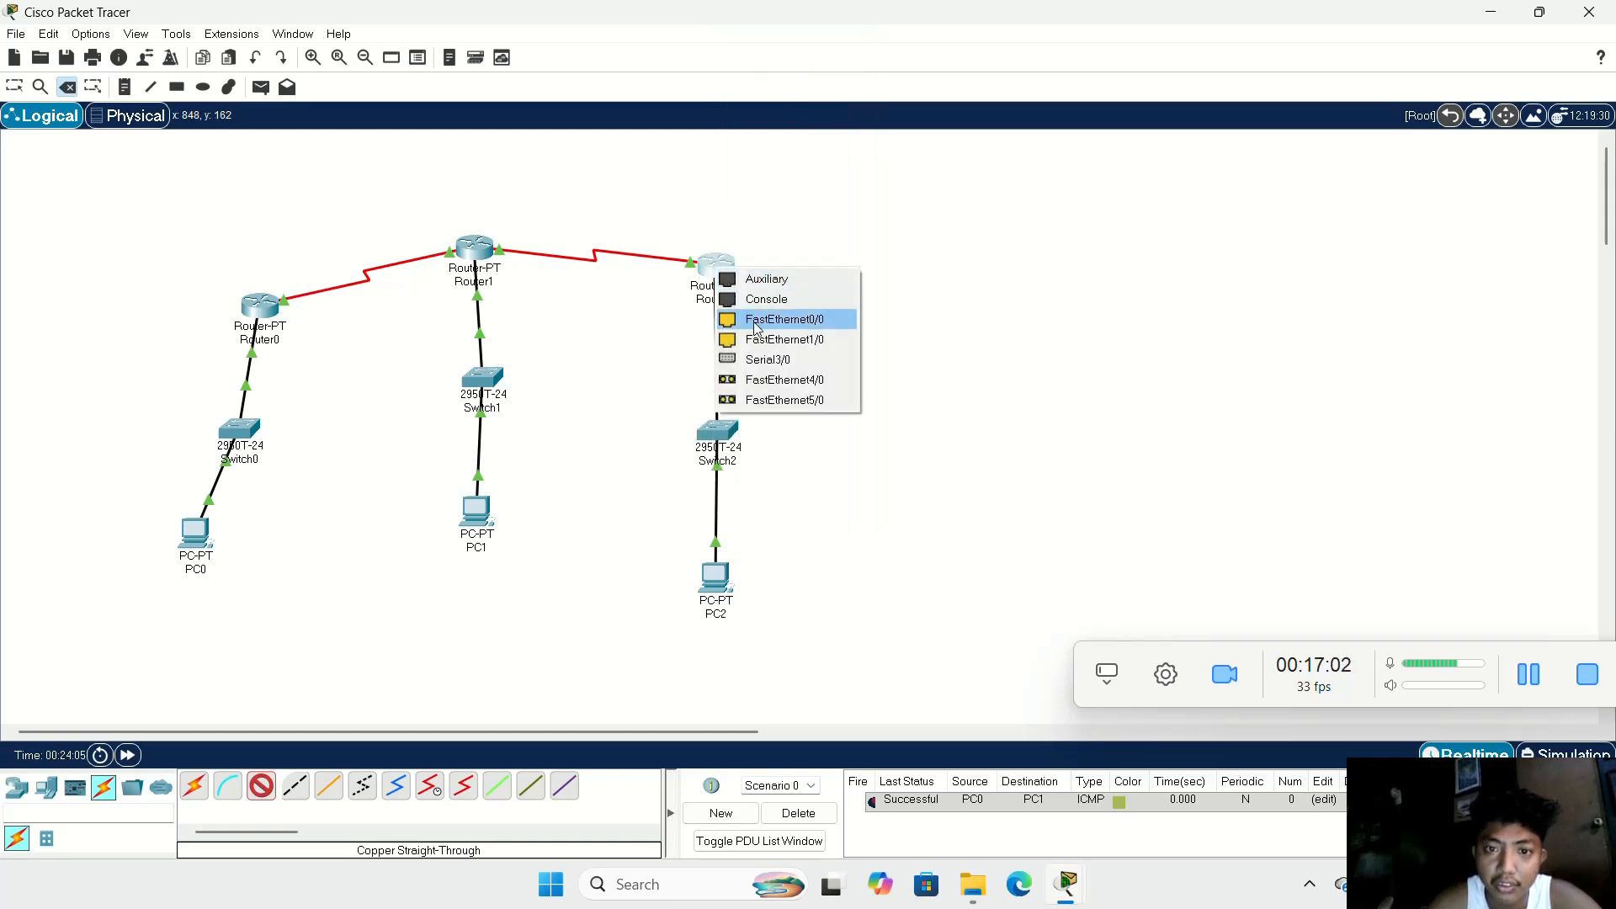
{"action": "left_click", "coordinate": [762, 322]}
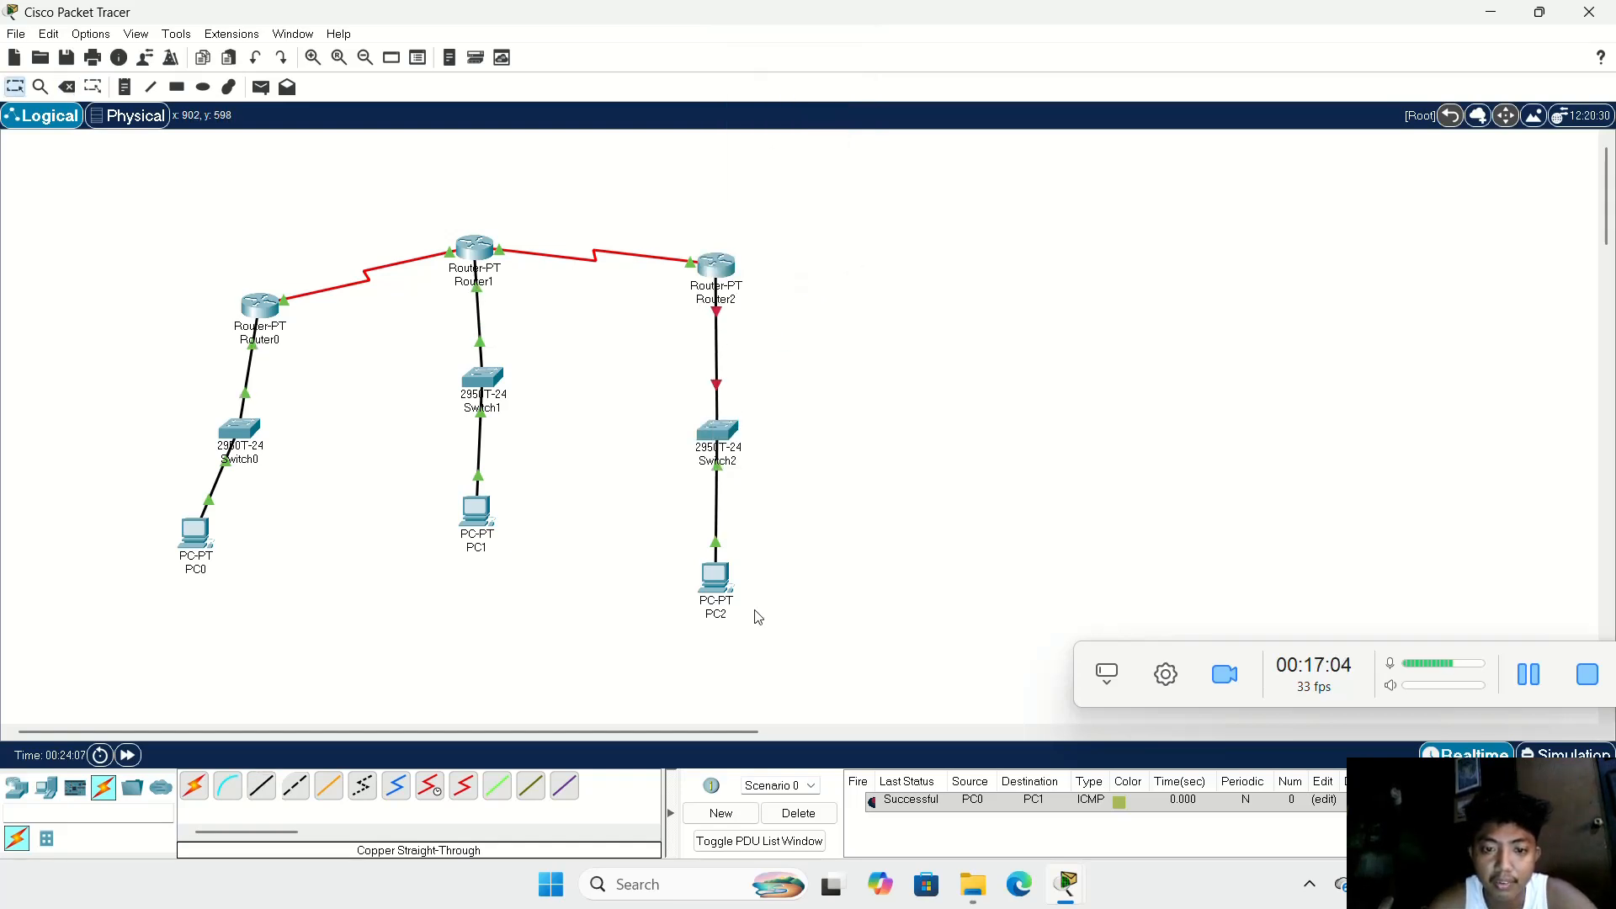
Step: Check the port status and IP settings of Router2's FastEthernet0/0 and Serial2/0 interfaces, and minimize its window
{"action": "left_click", "coordinate": [733, 266]}
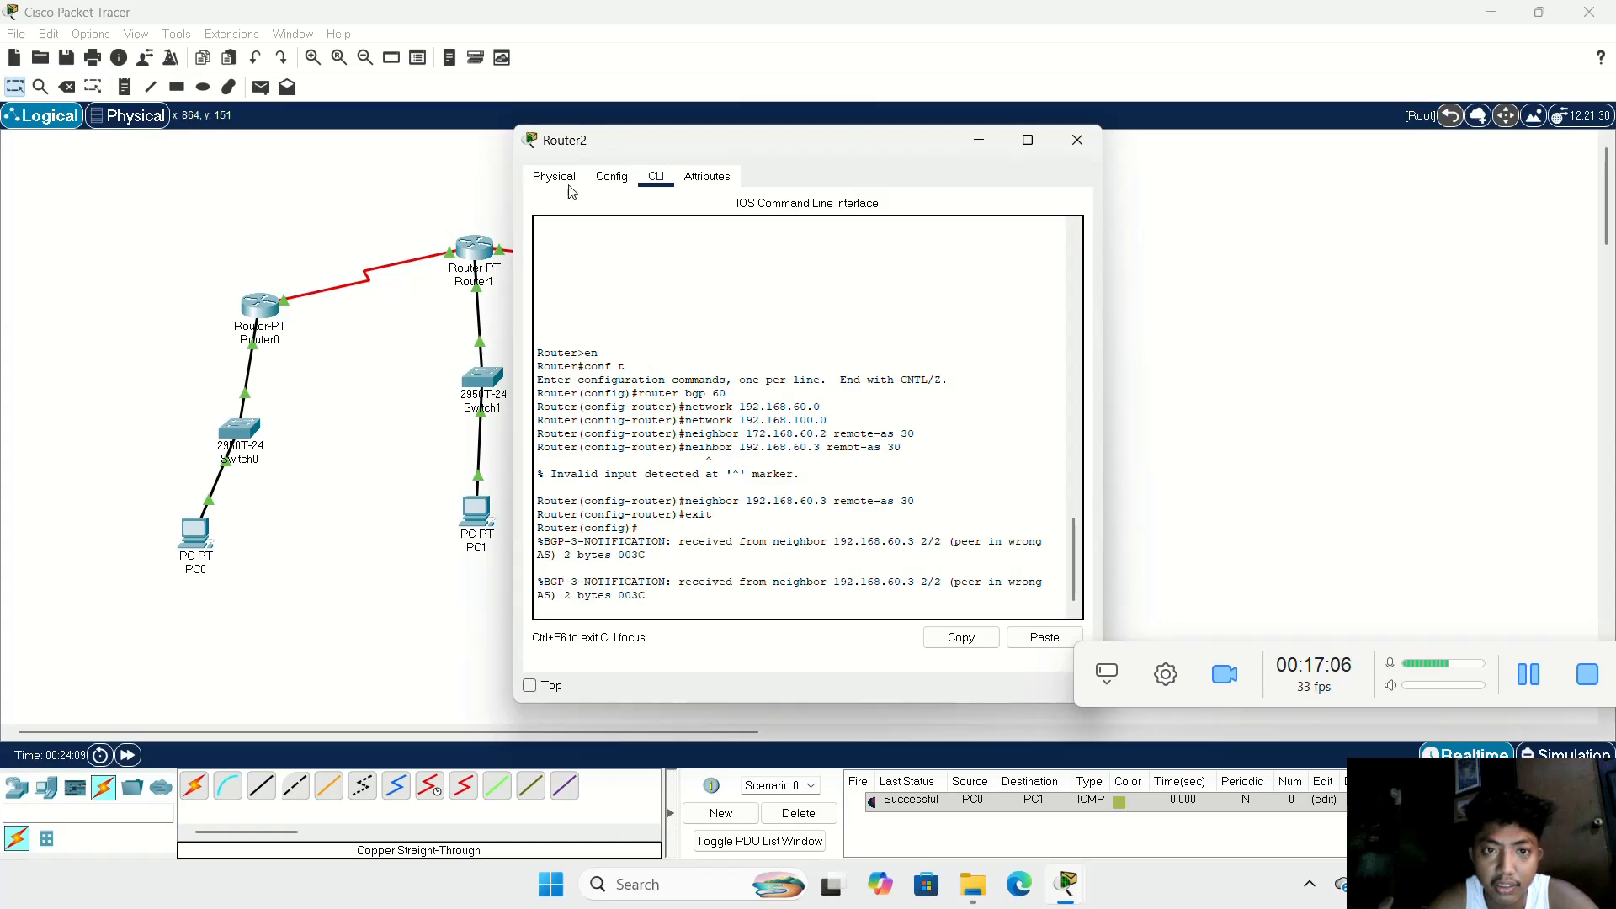
{"action": "left_click", "coordinate": [556, 176]}
{"action": "left_click", "coordinate": [612, 176]}
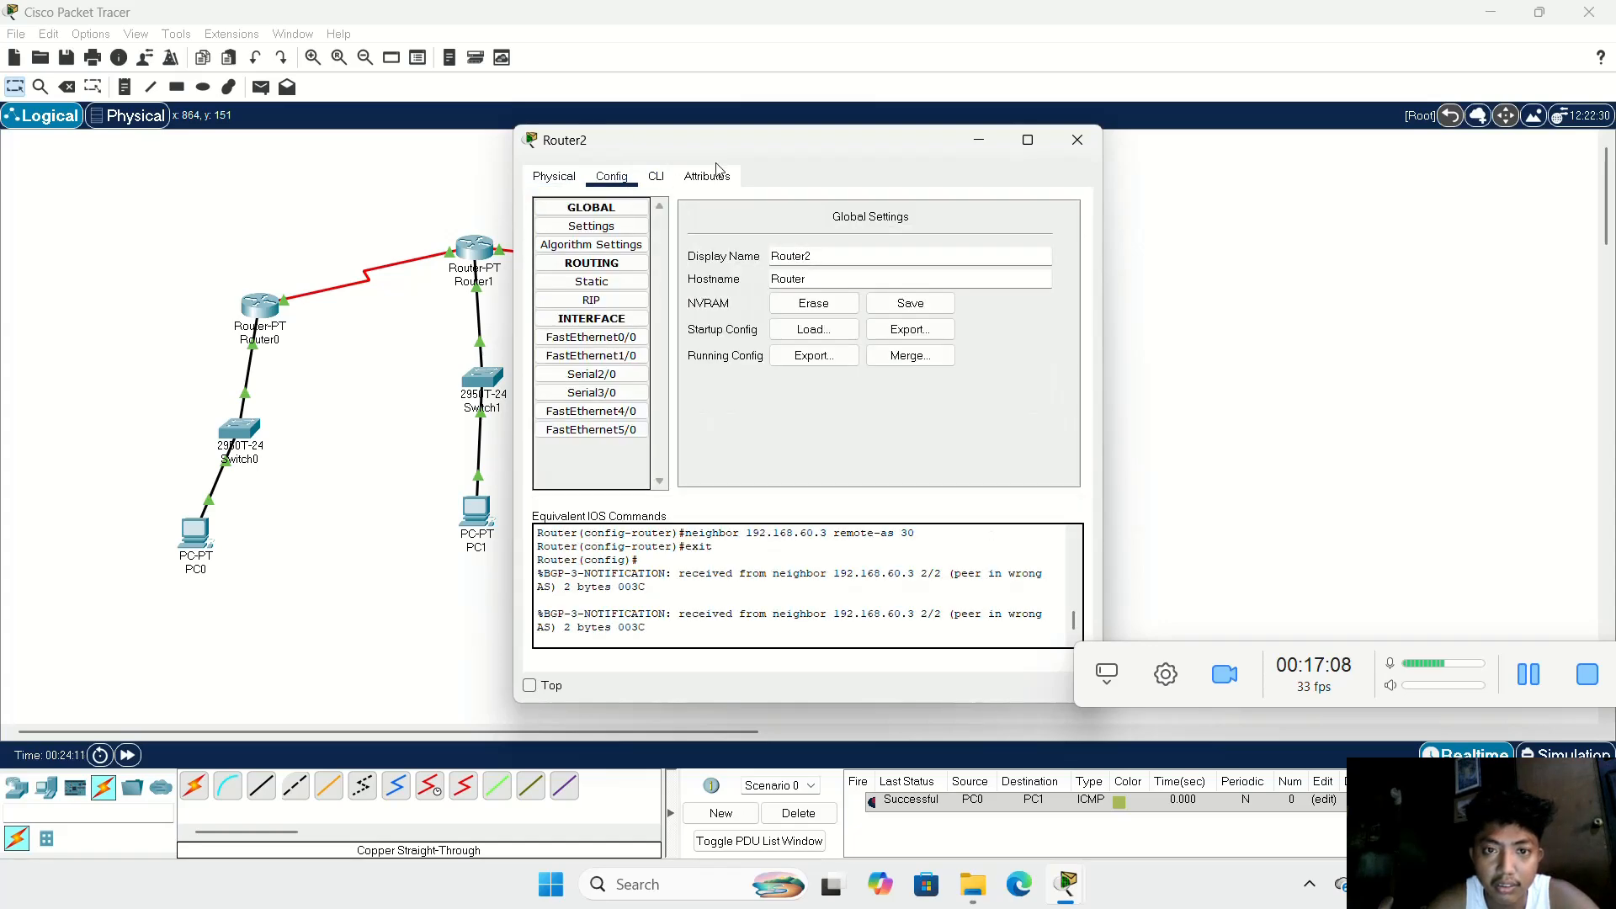
{"action": "left_click", "coordinate": [591, 337]}
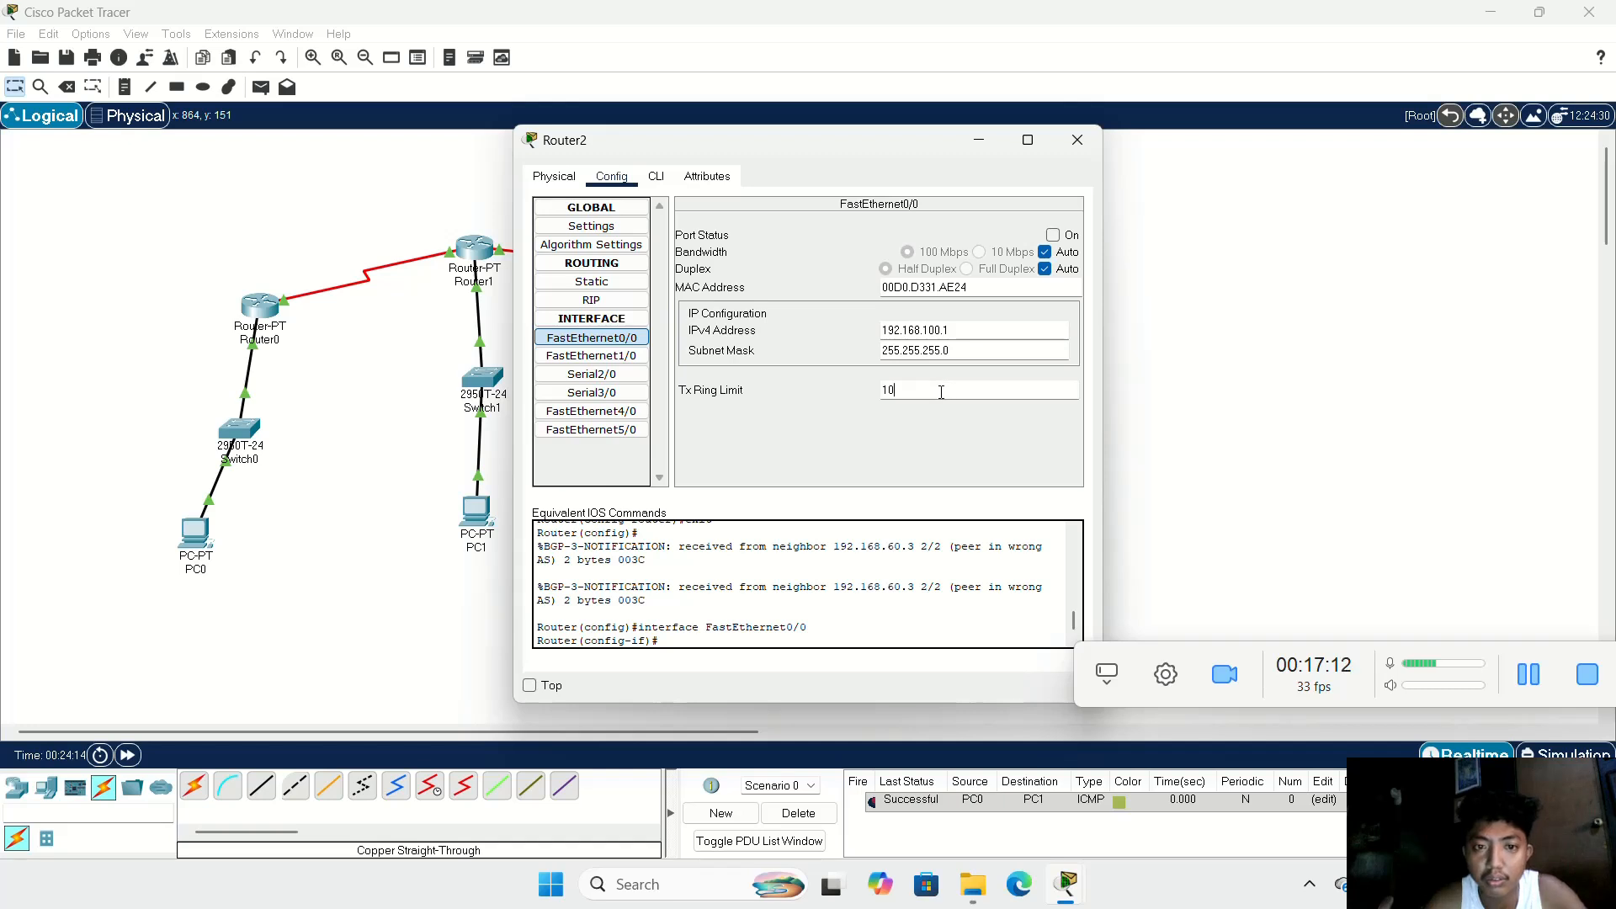
{"action": "left_click", "coordinate": [563, 373]}
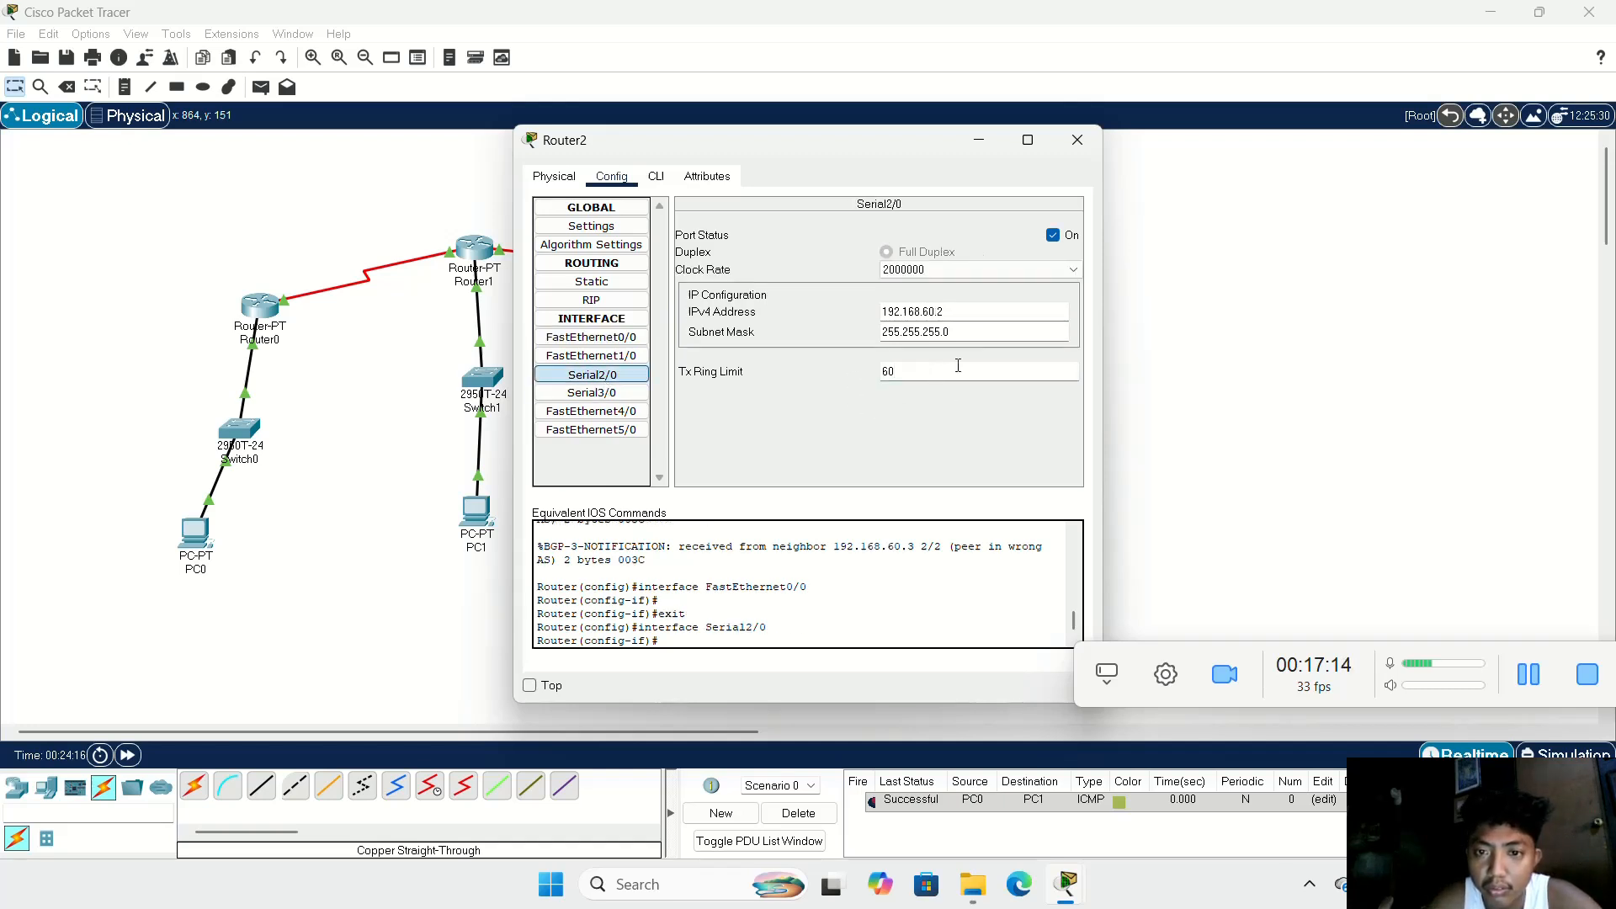
{"action": "left_click", "coordinate": [982, 145]}
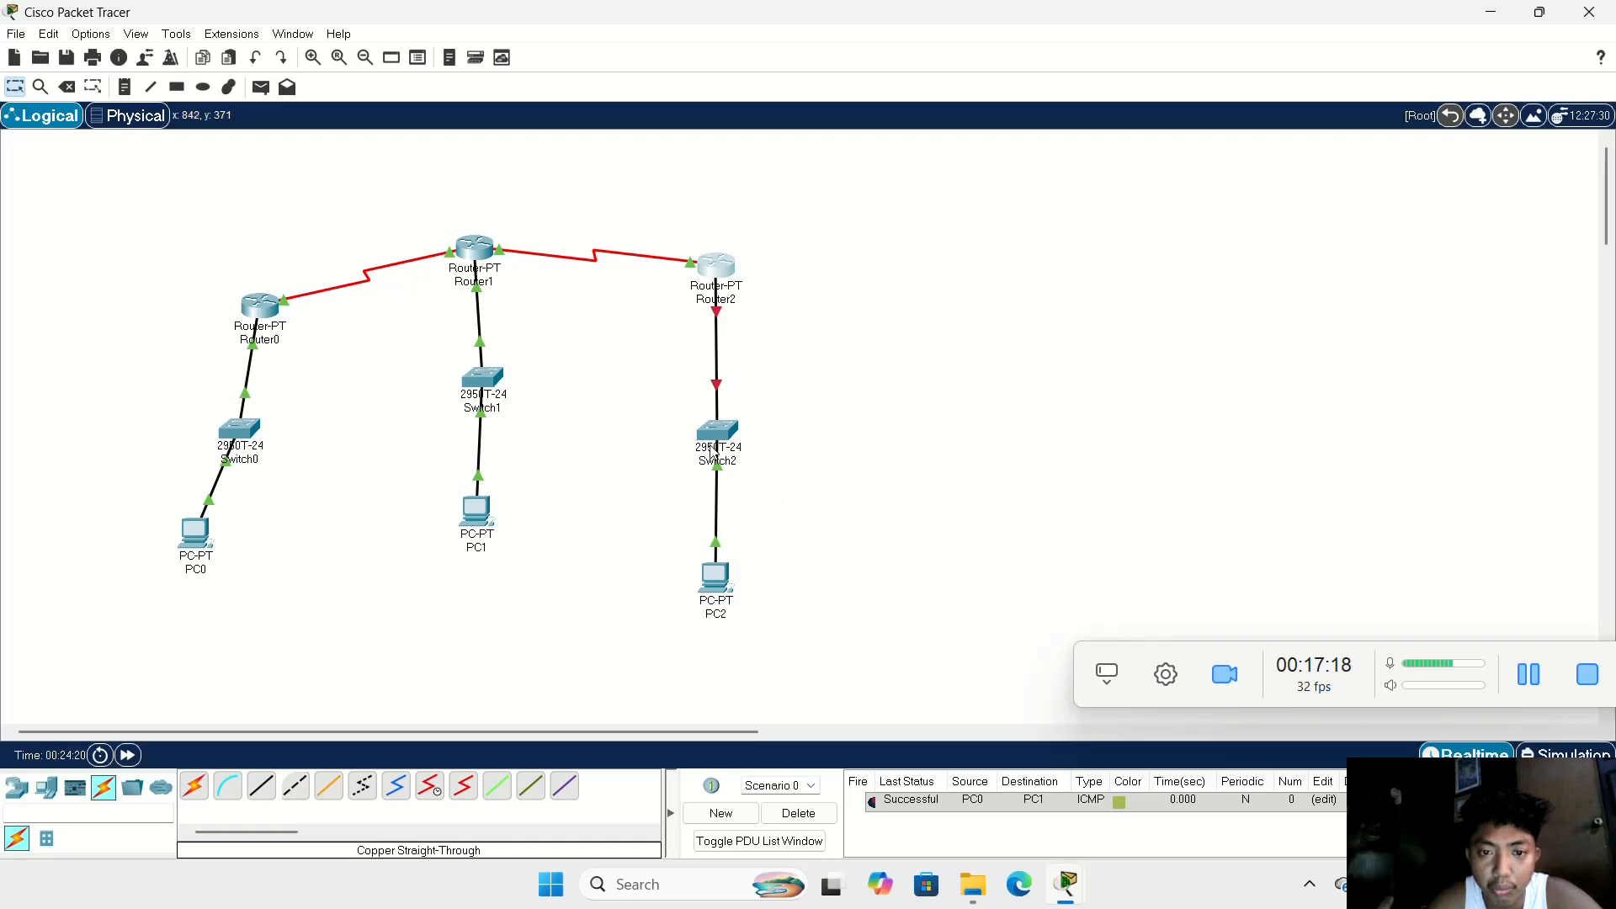
Step: Check PC2's IP address, subnet mask and default gateway settings, and close its window
{"action": "left_click", "coordinate": [715, 600]}
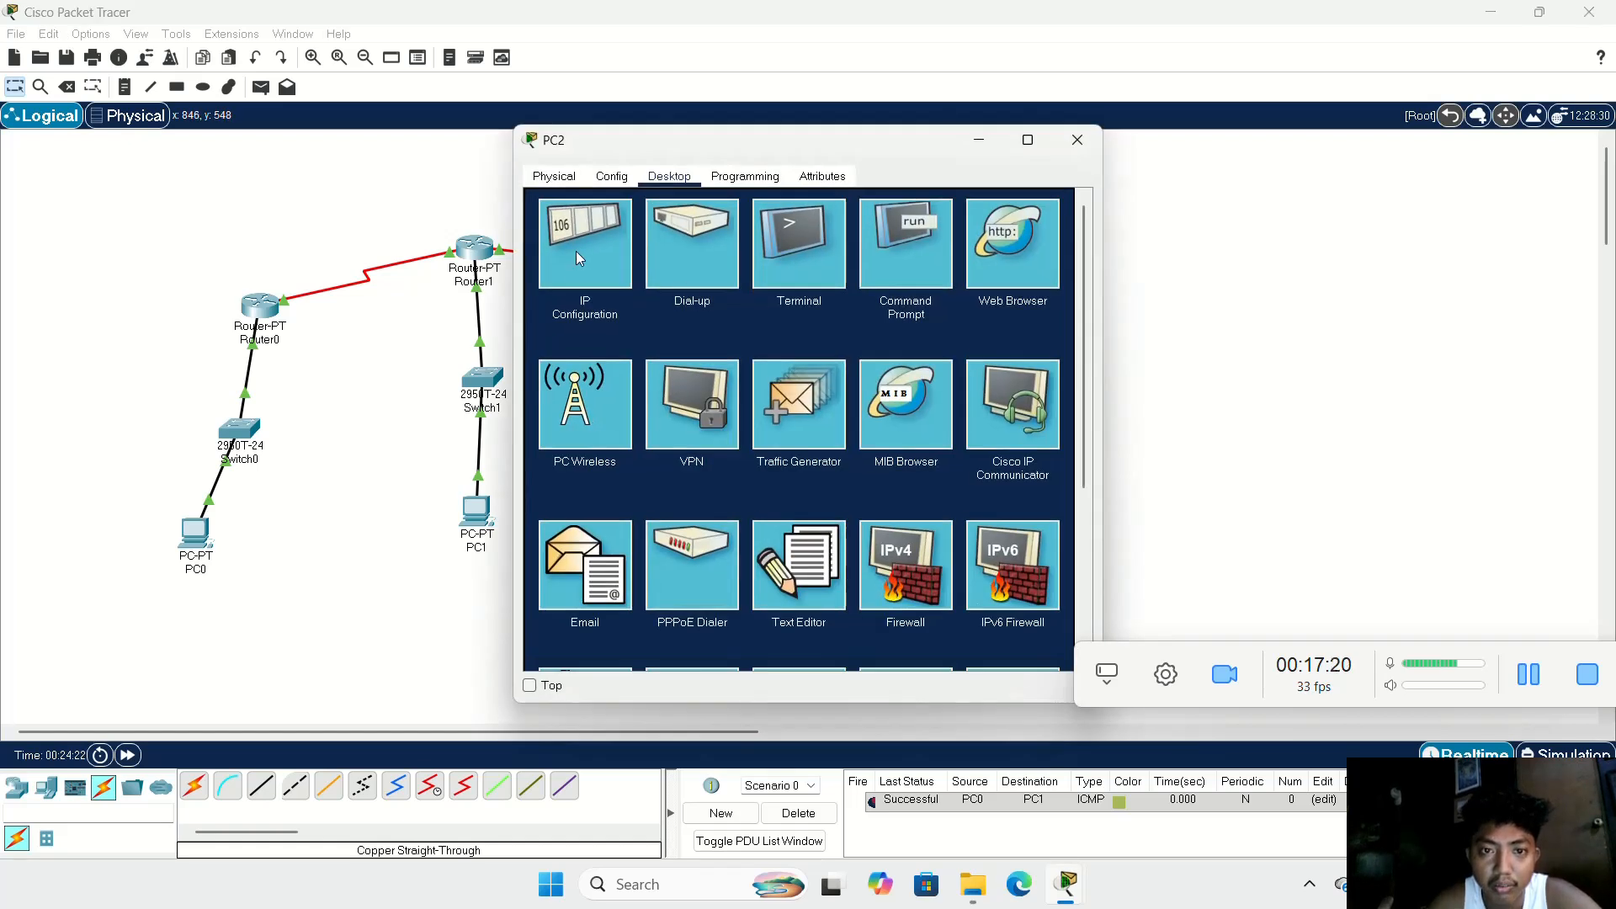
{"action": "left_click", "coordinate": [577, 253]}
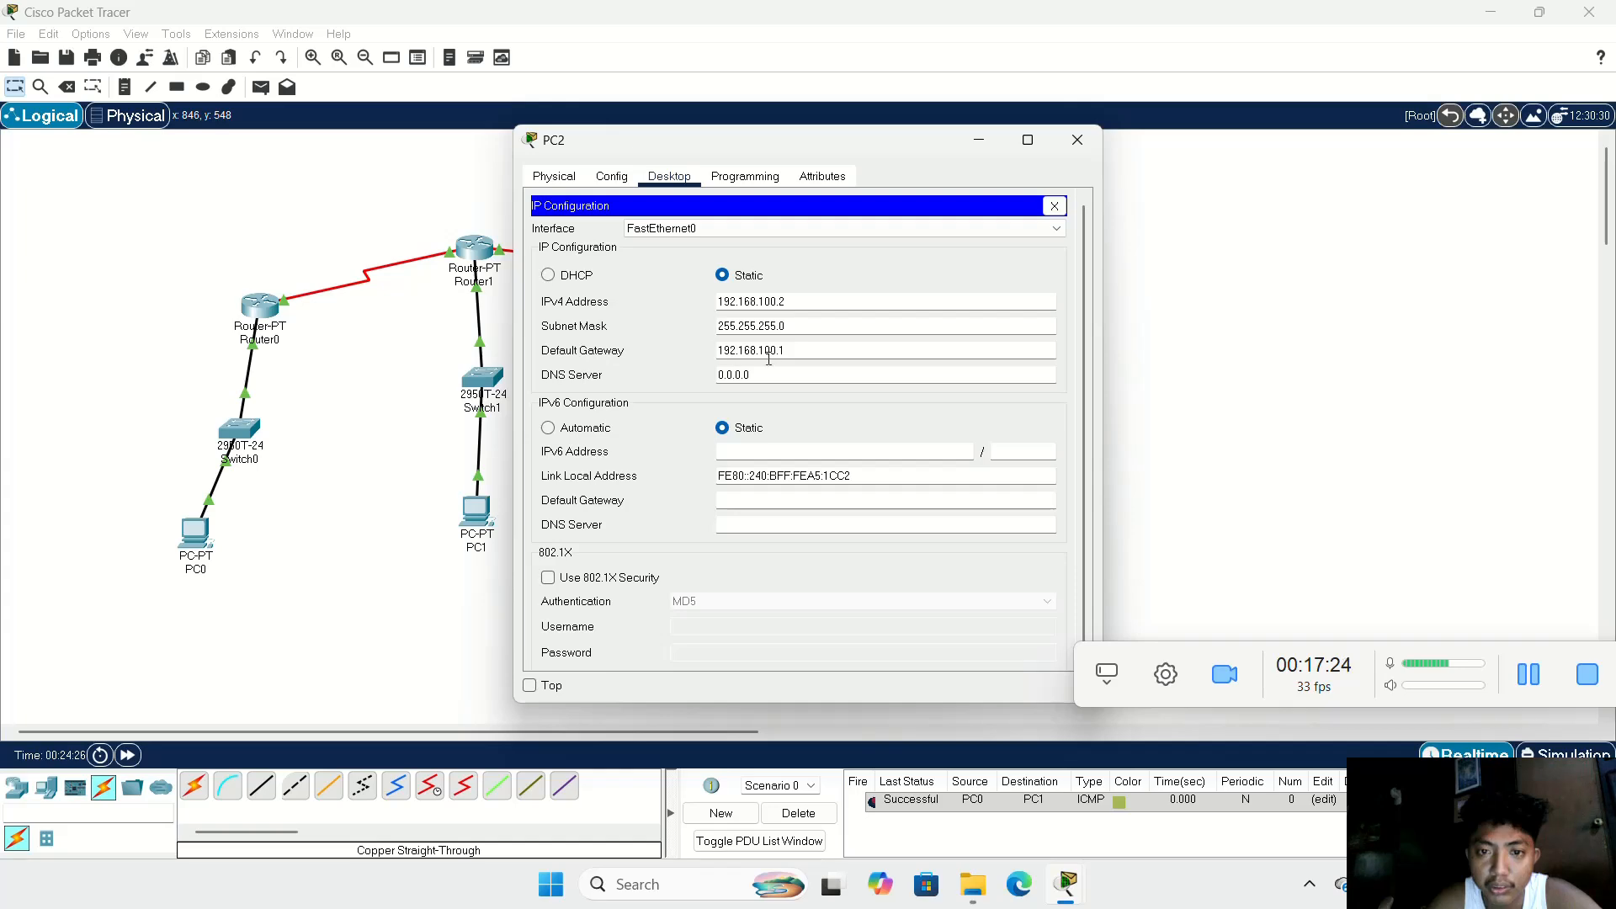
{"action": "left_click", "coordinate": [1078, 140]}
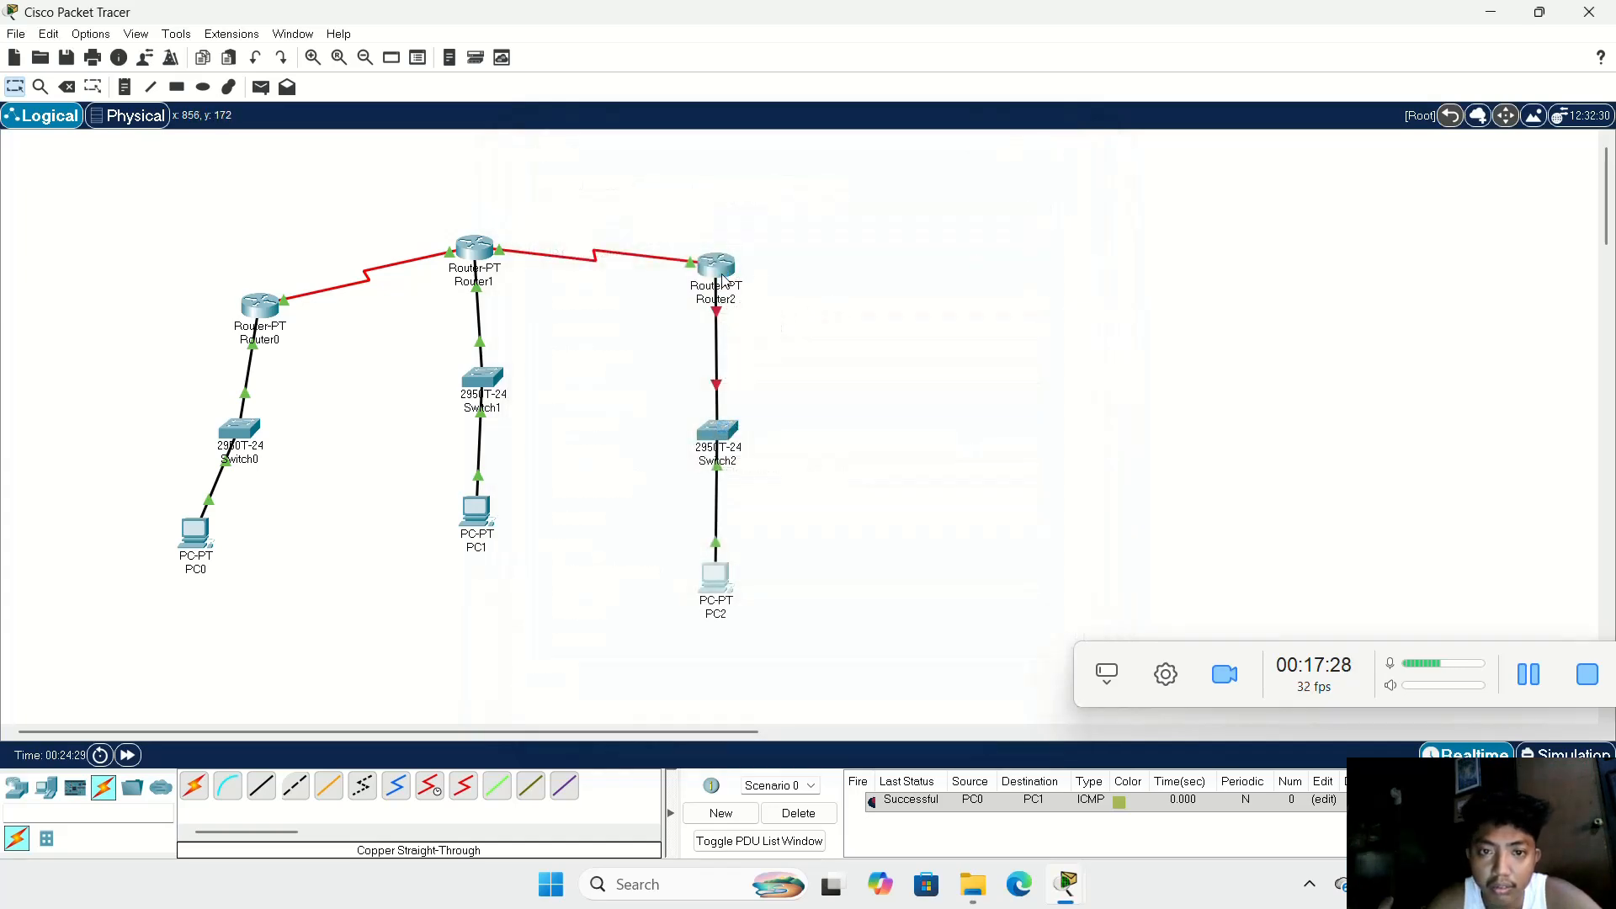
Step: Turn on Router2's FastEthernet0/0 port and close the router's window
{"action": "left_click", "coordinate": [715, 270]}
{"action": "left_click", "coordinate": [592, 337]}
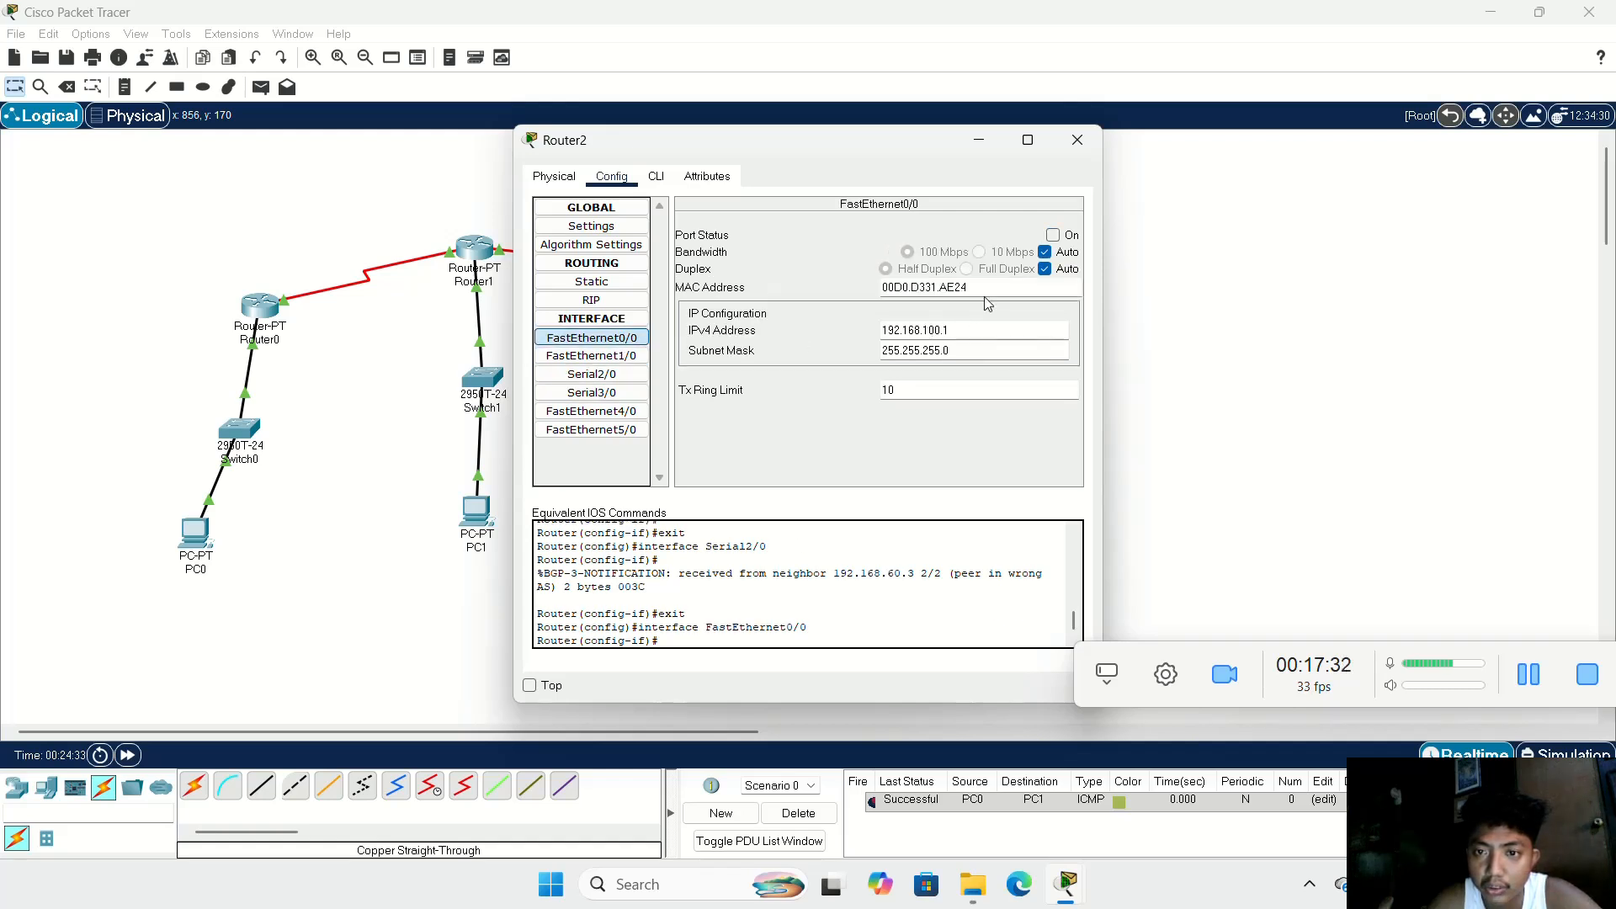
{"action": "left_click", "coordinate": [1054, 235]}
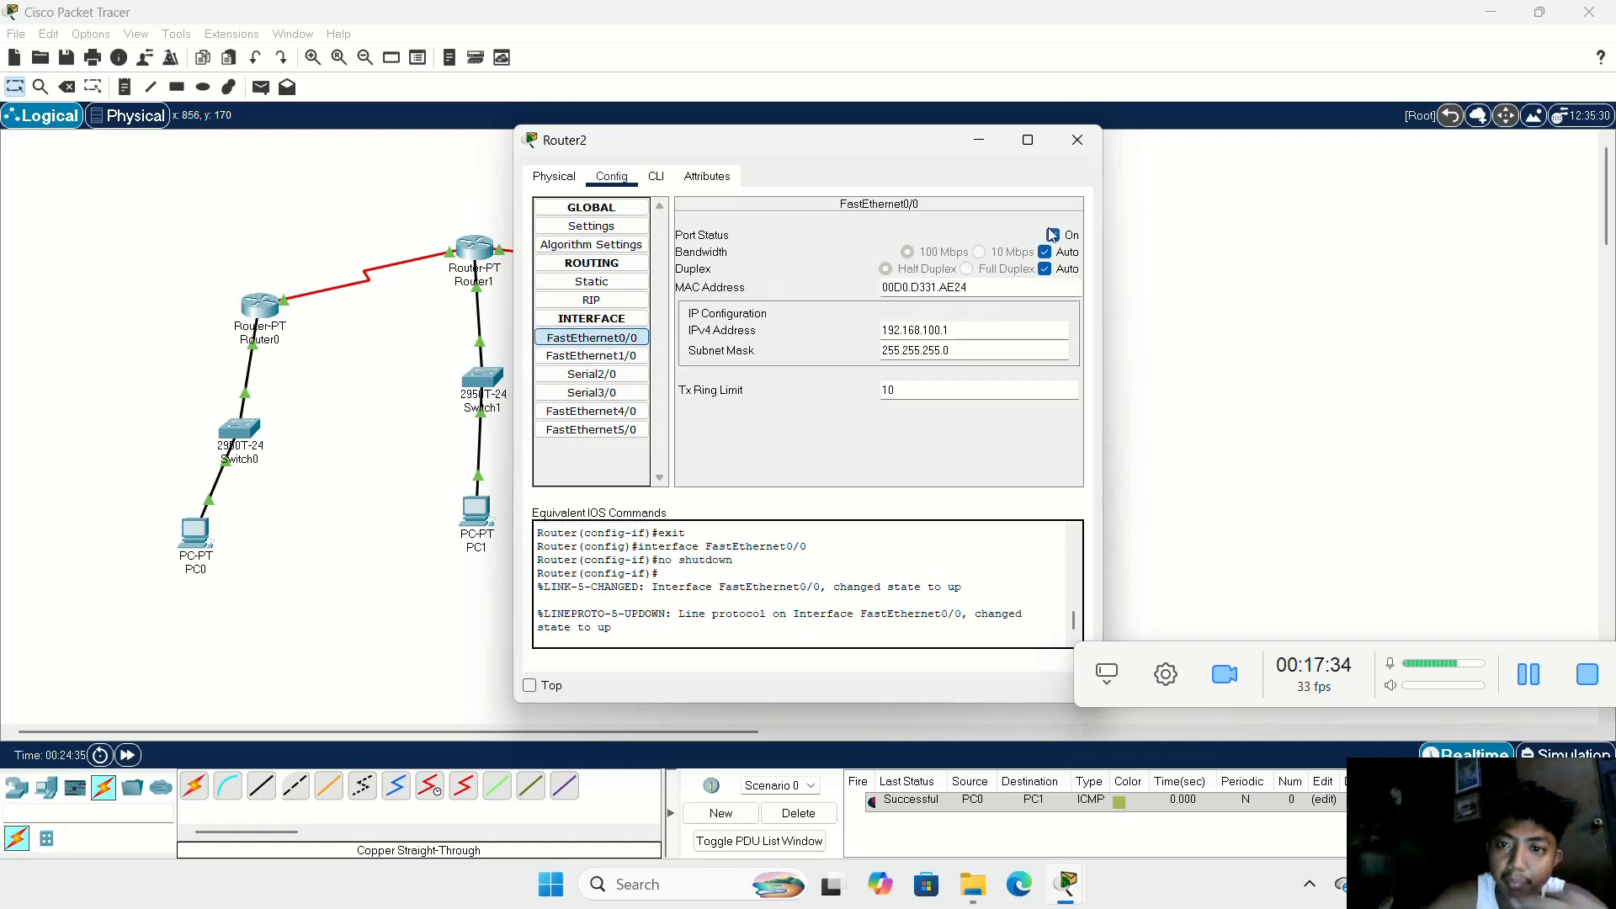
{"action": "left_click", "coordinate": [1075, 142]}
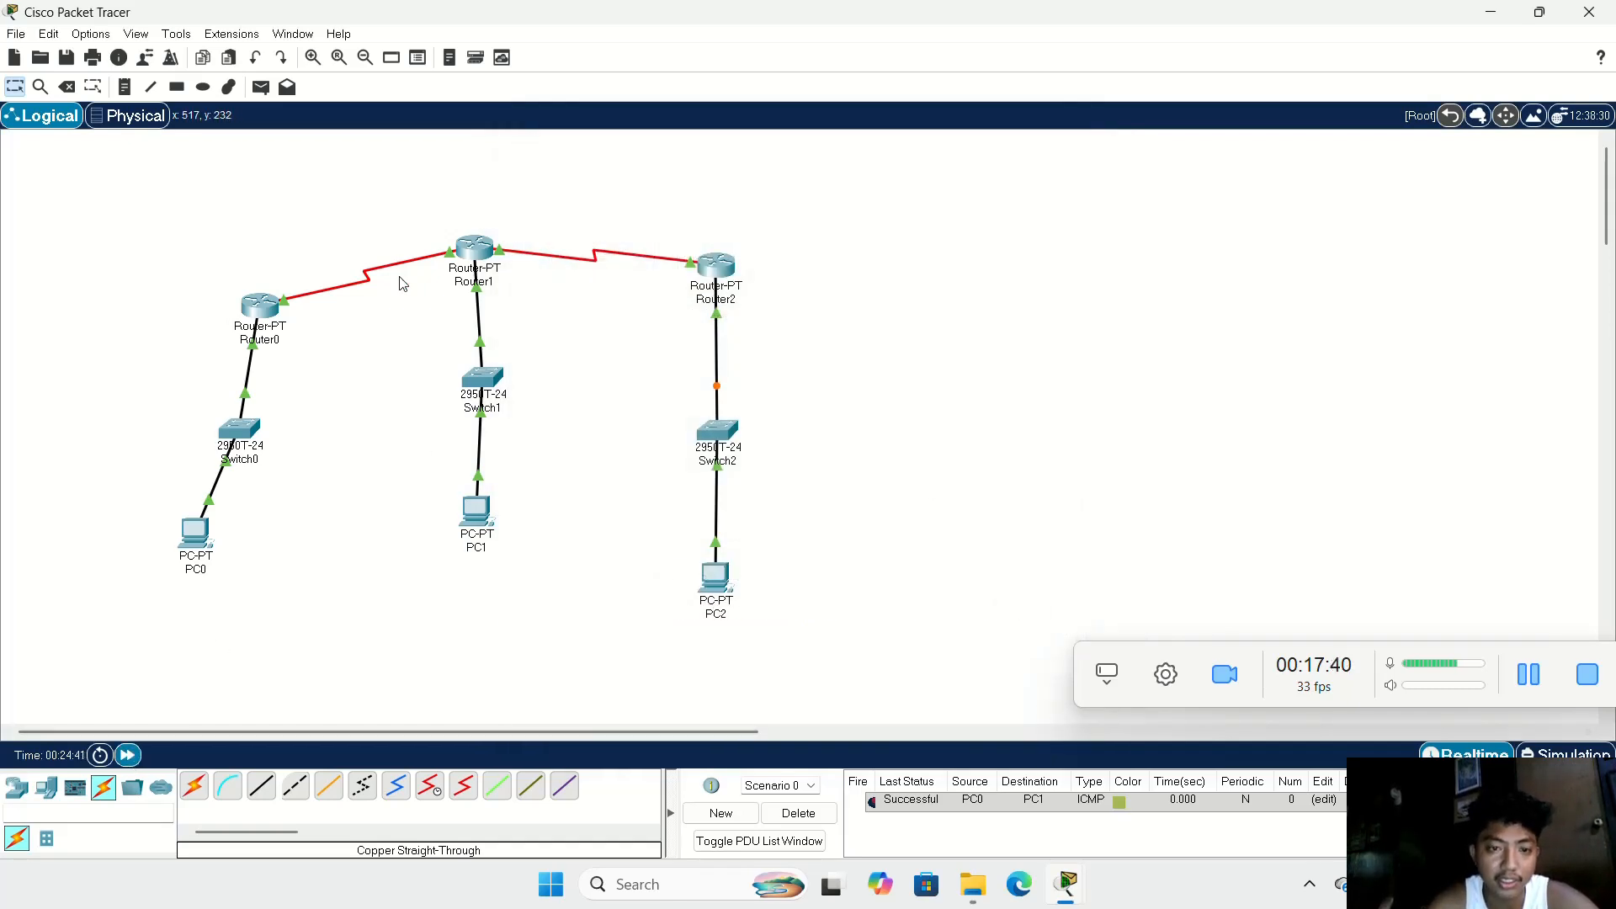
Step: Send two simple PDUs from PC0 to PC2 to test connectivity across the routers
{"action": "left_click", "coordinate": [260, 87]}
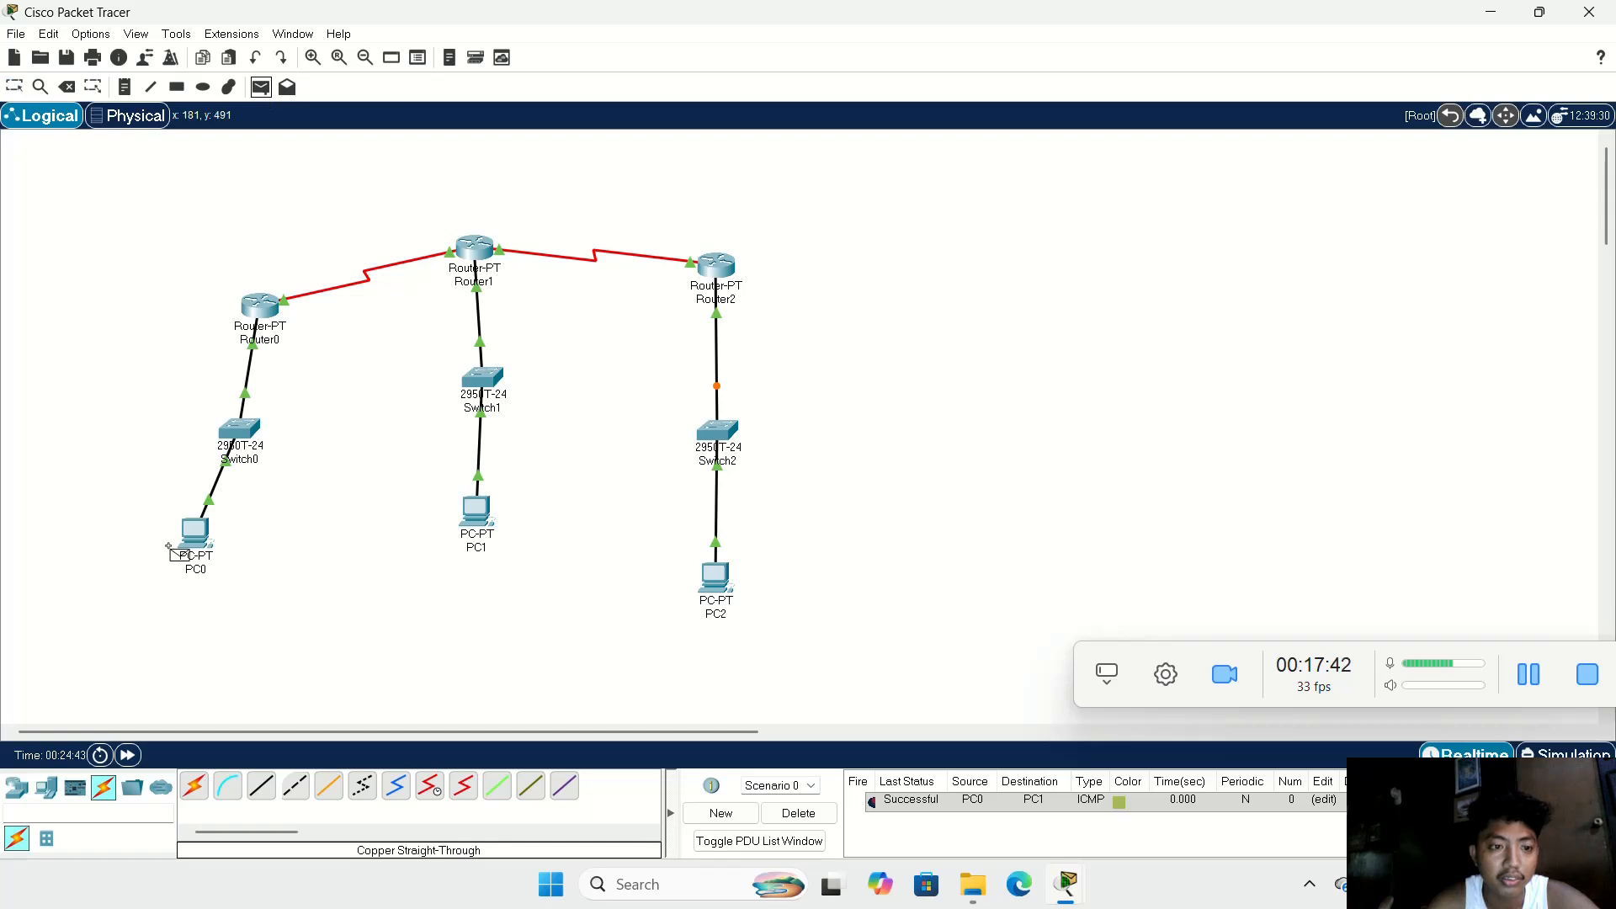
{"action": "left_click", "coordinate": [195, 532]}
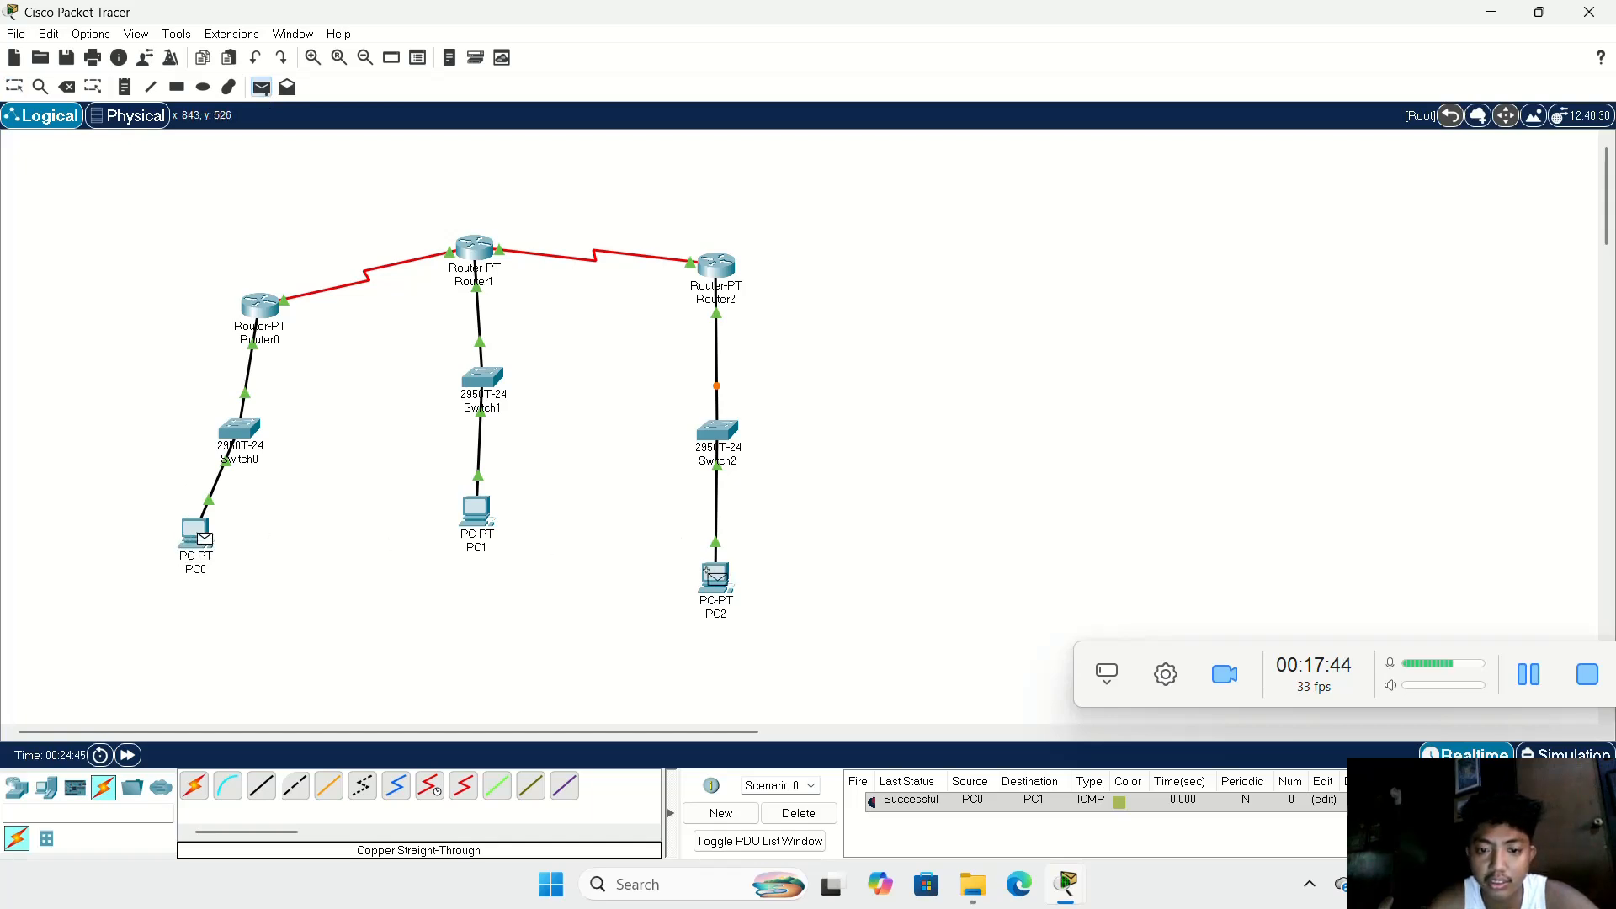
{"action": "left_click", "coordinate": [713, 575]}
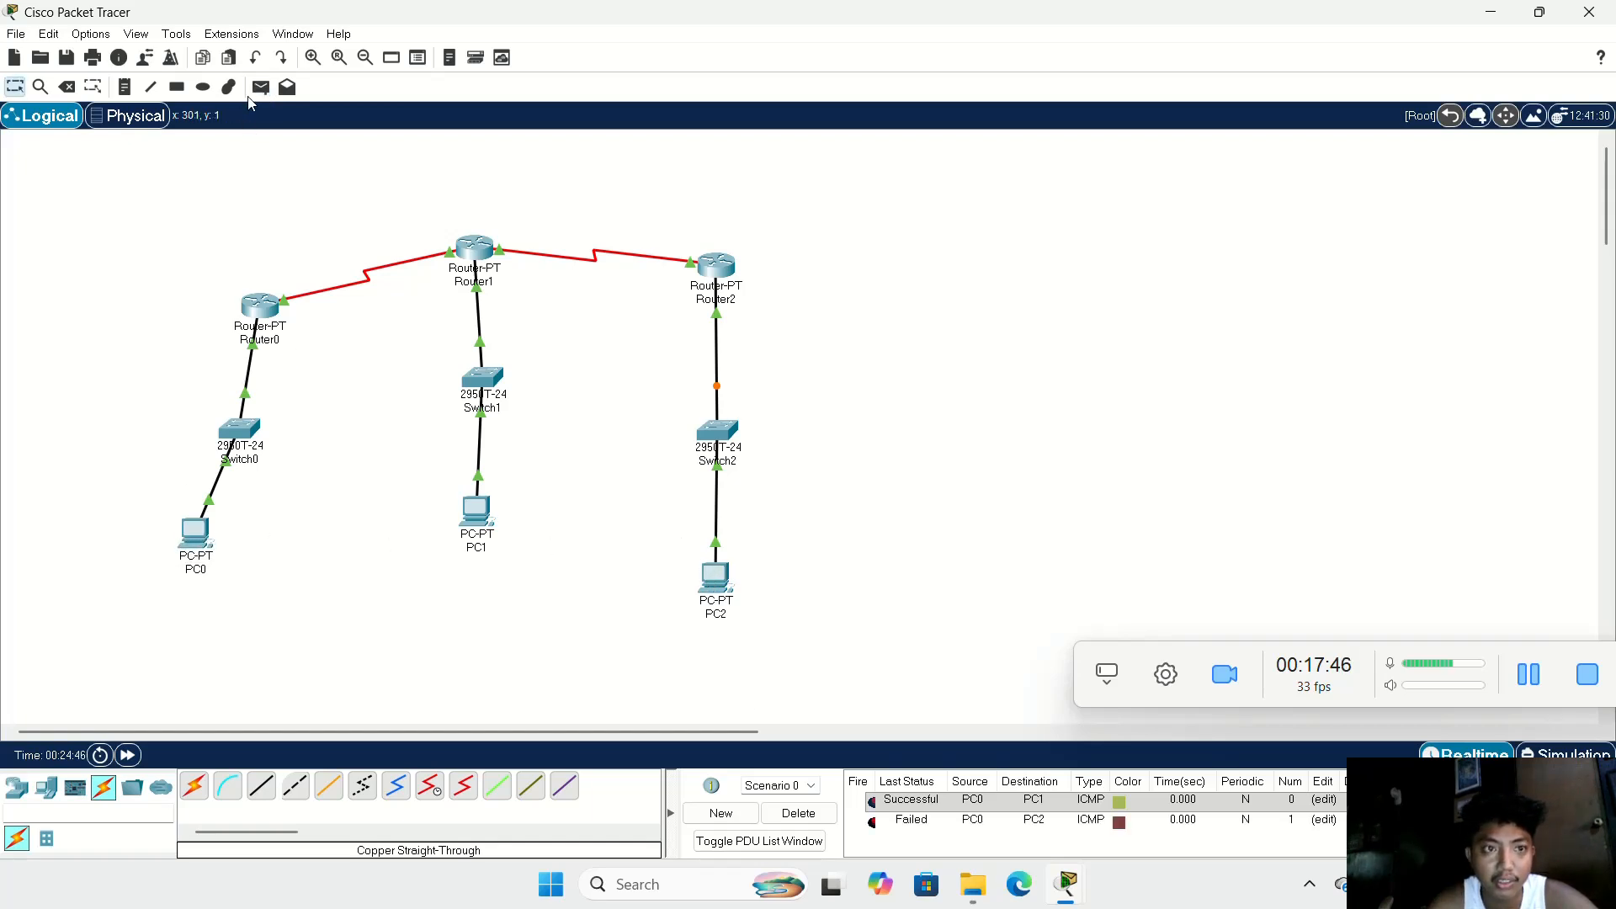
{"action": "left_click", "coordinate": [260, 87]}
{"action": "left_click", "coordinate": [192, 526]}
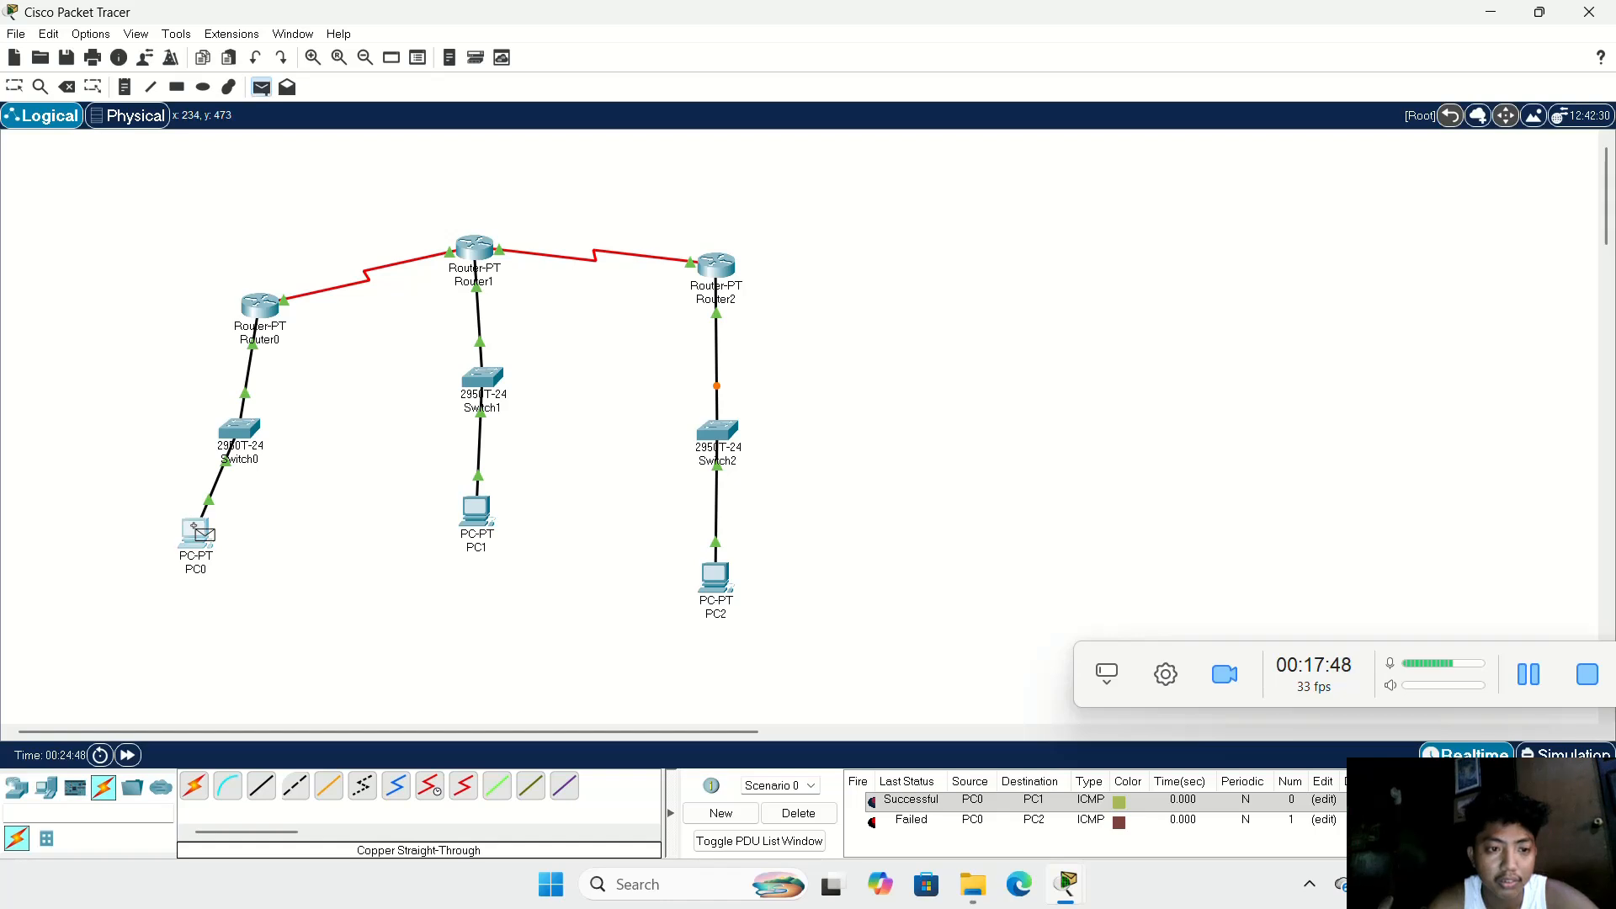
{"action": "left_click", "coordinate": [713, 589]}
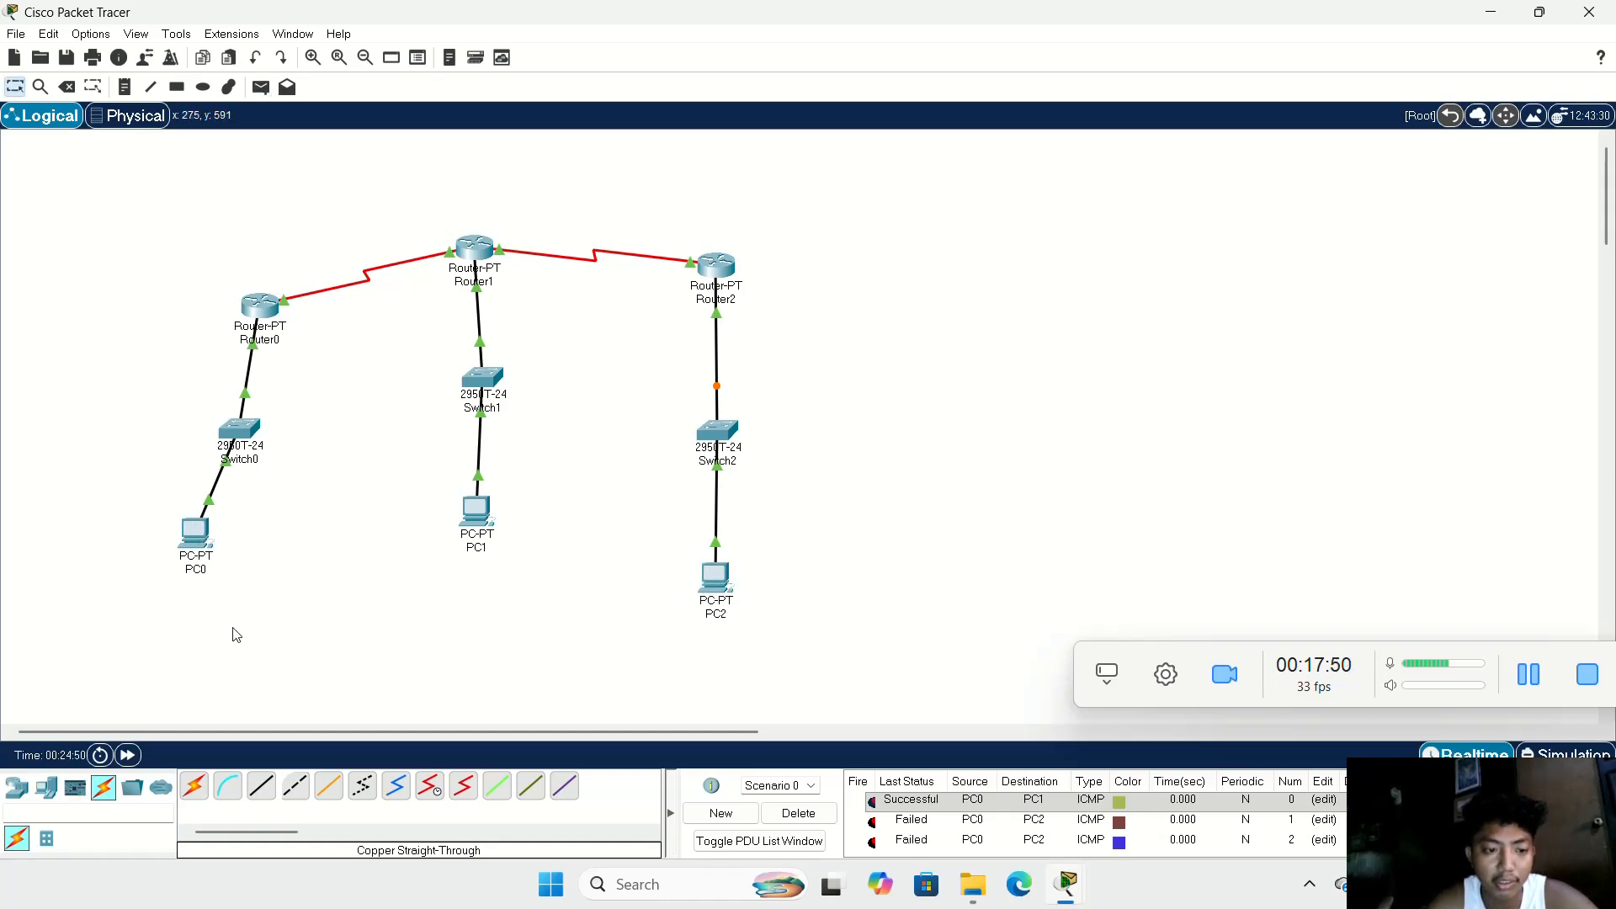
Step: Fast-forward the network time and delete Scenario 0's PDU entries
{"action": "left_click", "coordinate": [131, 758]}
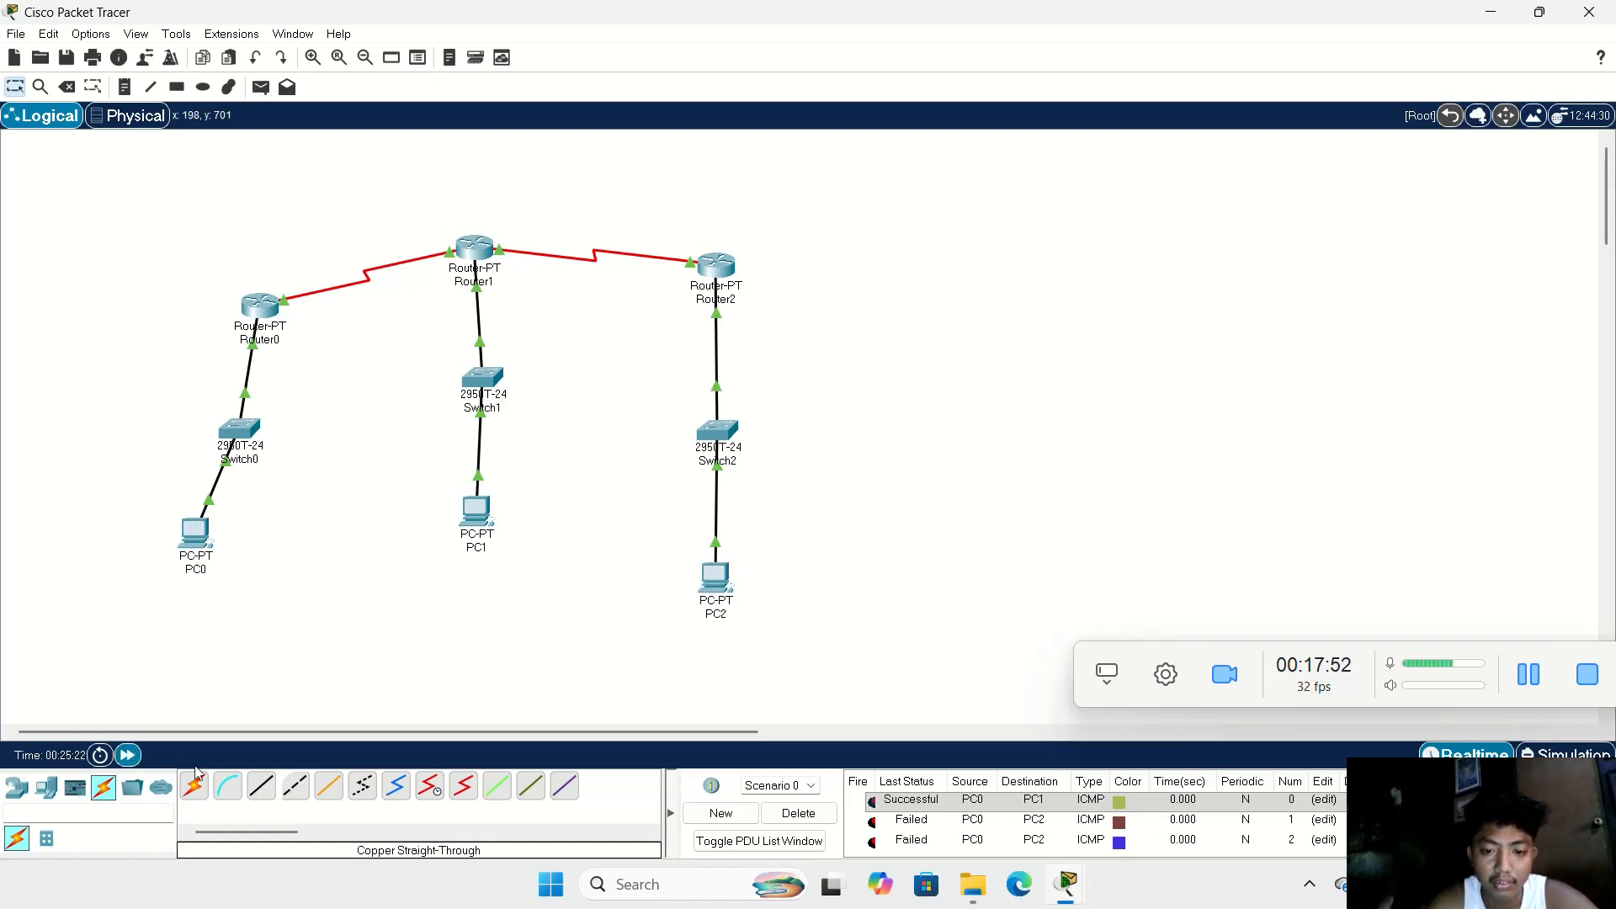
{"action": "left_click", "coordinate": [797, 813]}
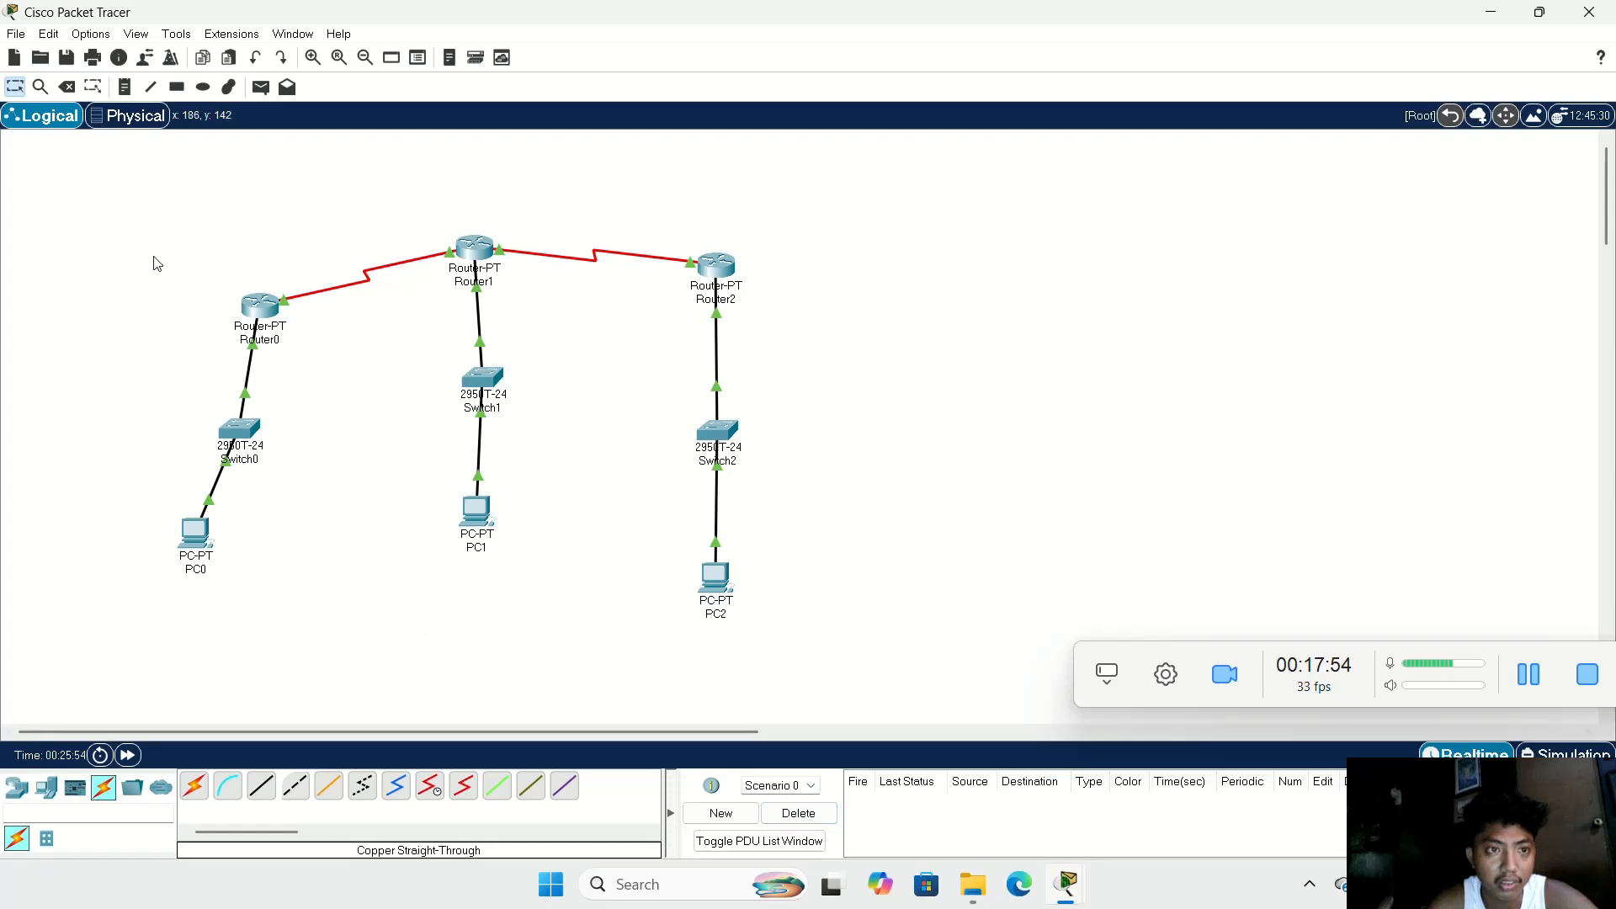
Step: Retest the PC0 to PC2 path with one simple PDU in the cleared scenario
{"action": "left_click", "coordinate": [259, 89]}
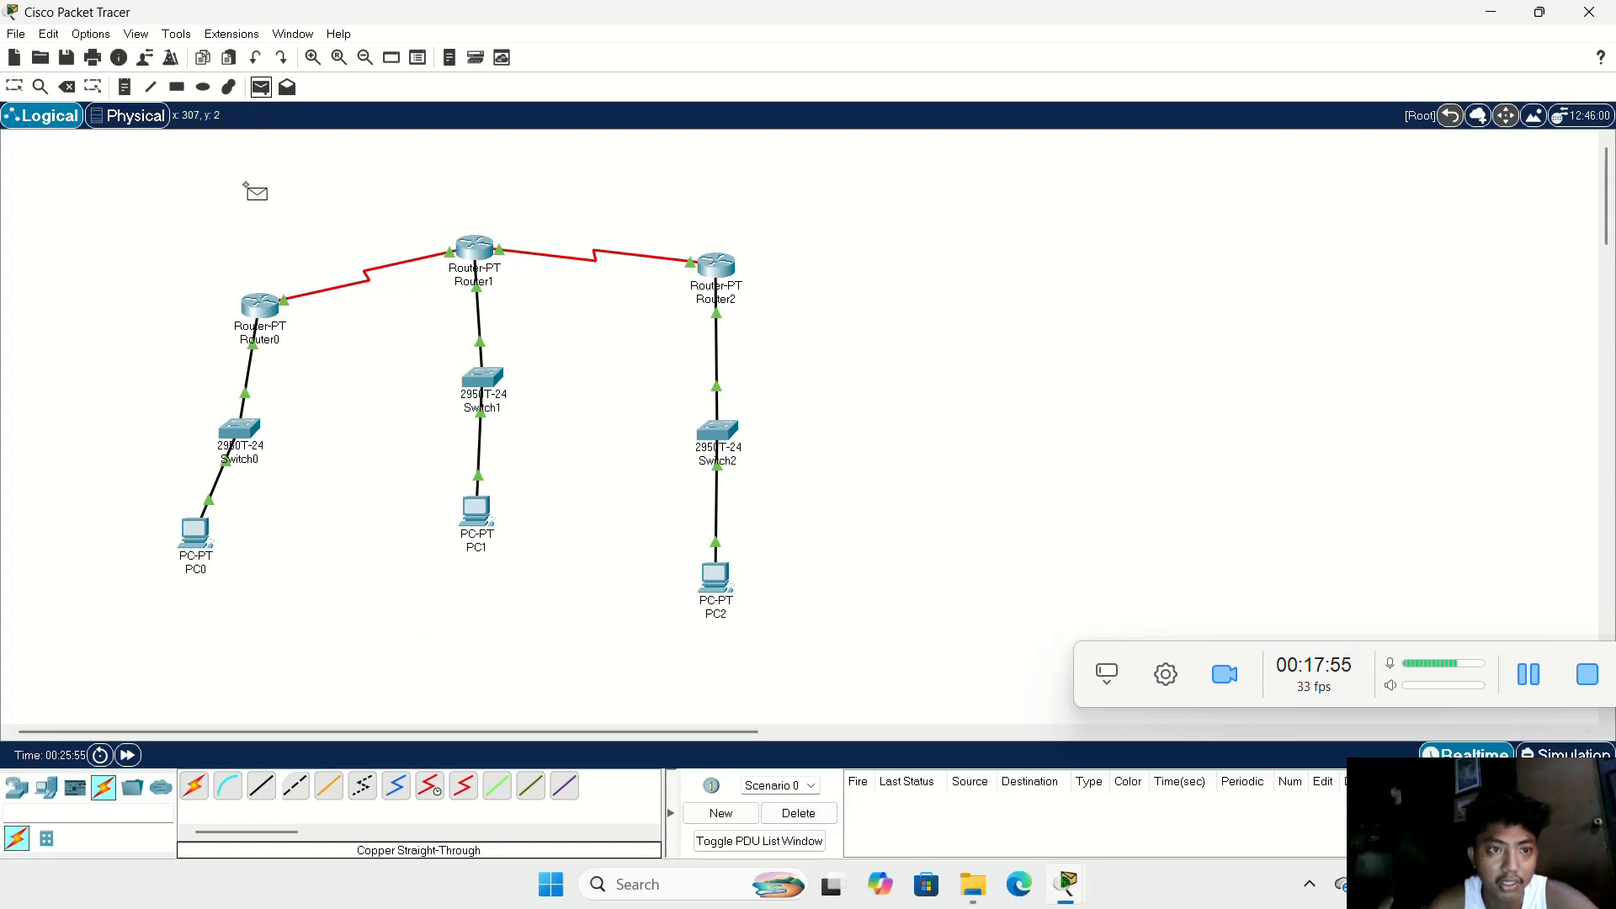
{"action": "left_click", "coordinate": [194, 535]}
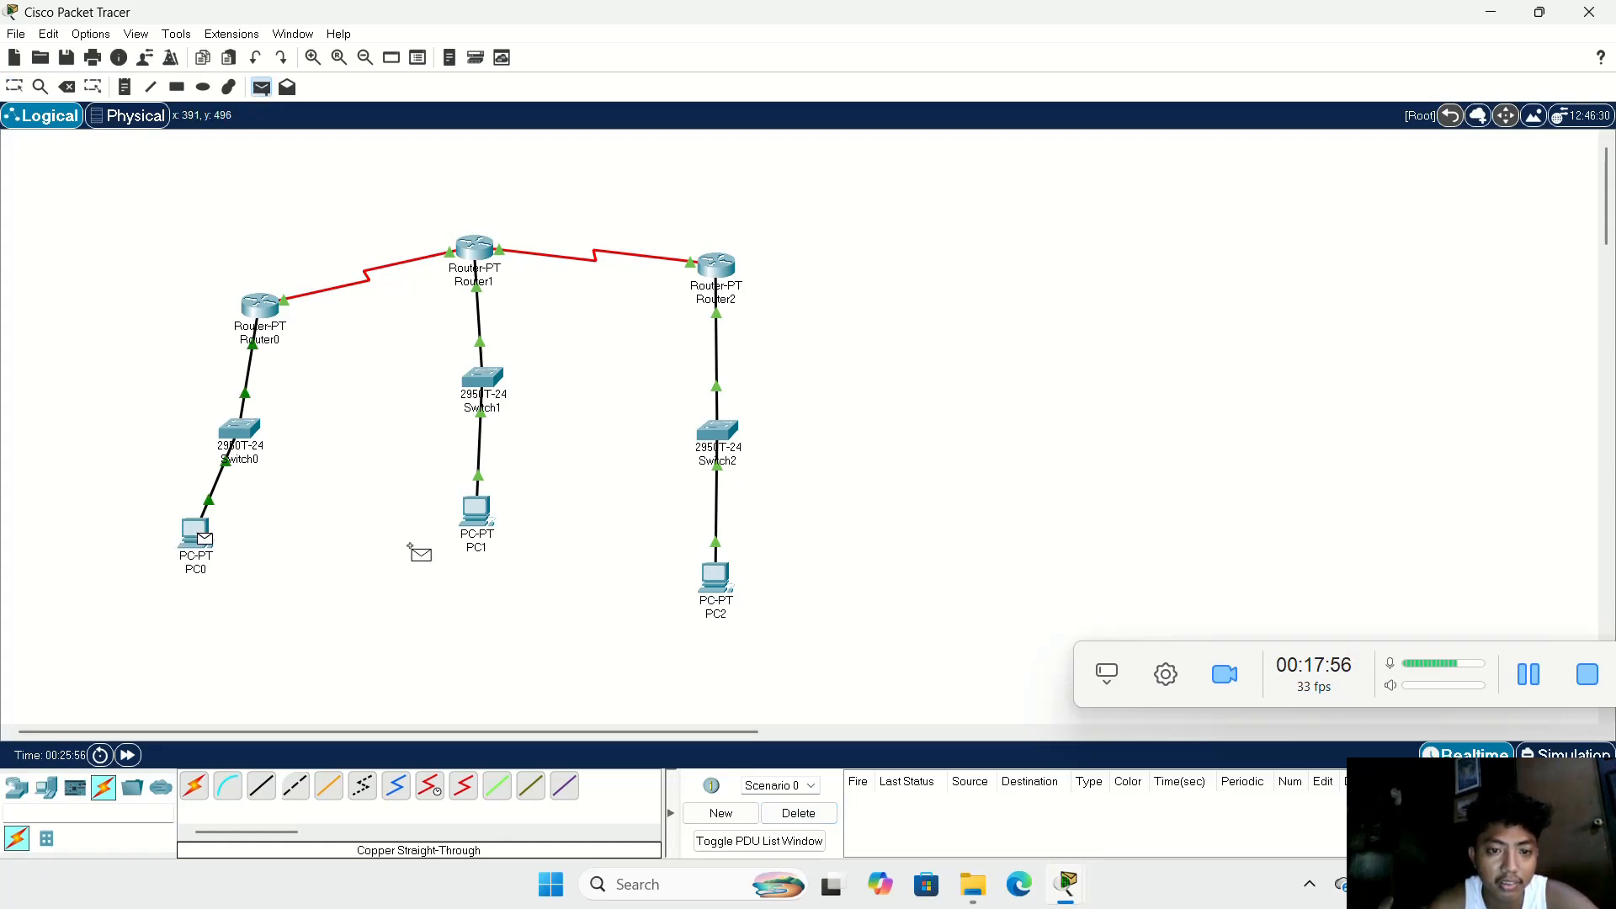
{"action": "left_click", "coordinate": [711, 585]}
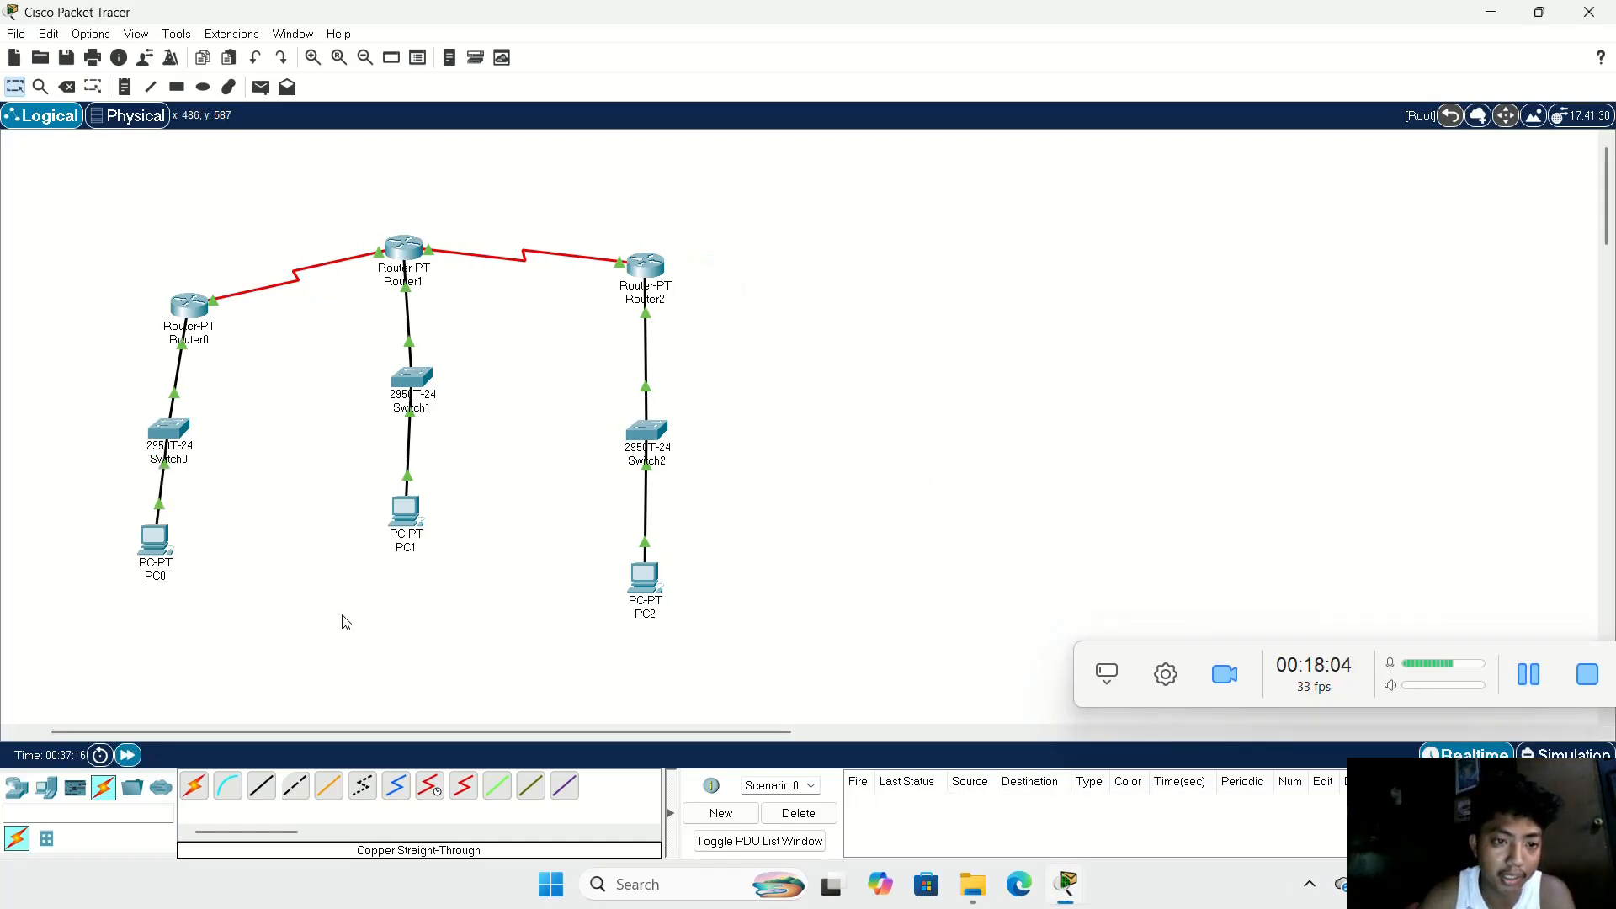
Step: Test connectivity with simple PDUs from PC0 to PC1, from PC0 to PC2, and from PC1 to PC2
{"action": "left_click", "coordinate": [263, 87]}
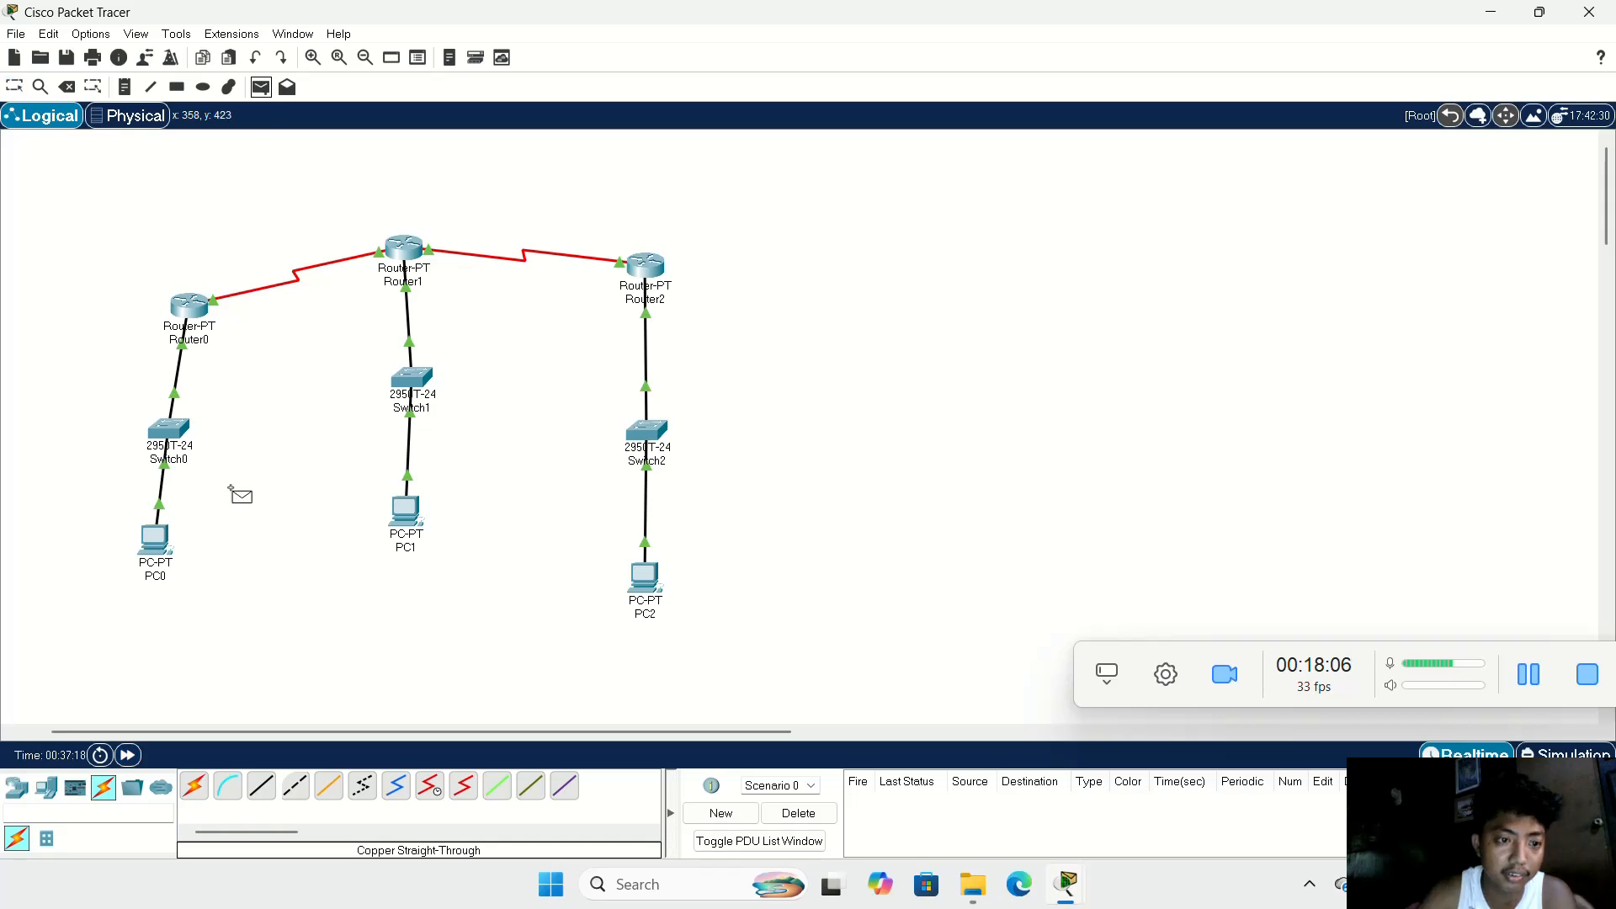
{"action": "left_click", "coordinate": [158, 535]}
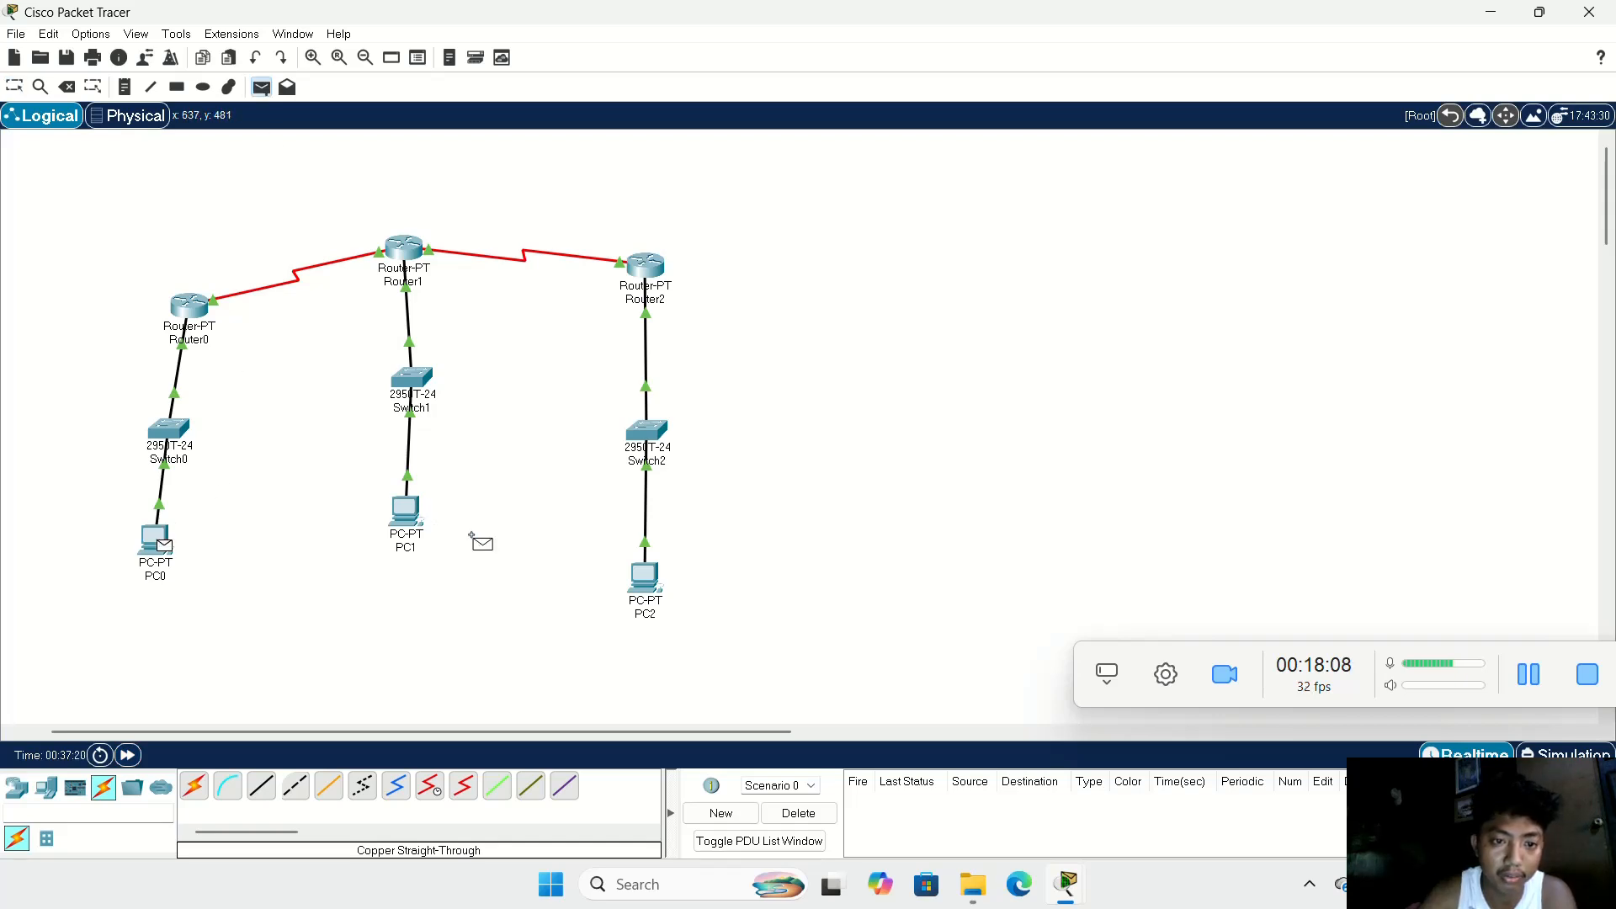
{"action": "left_click", "coordinate": [408, 518]}
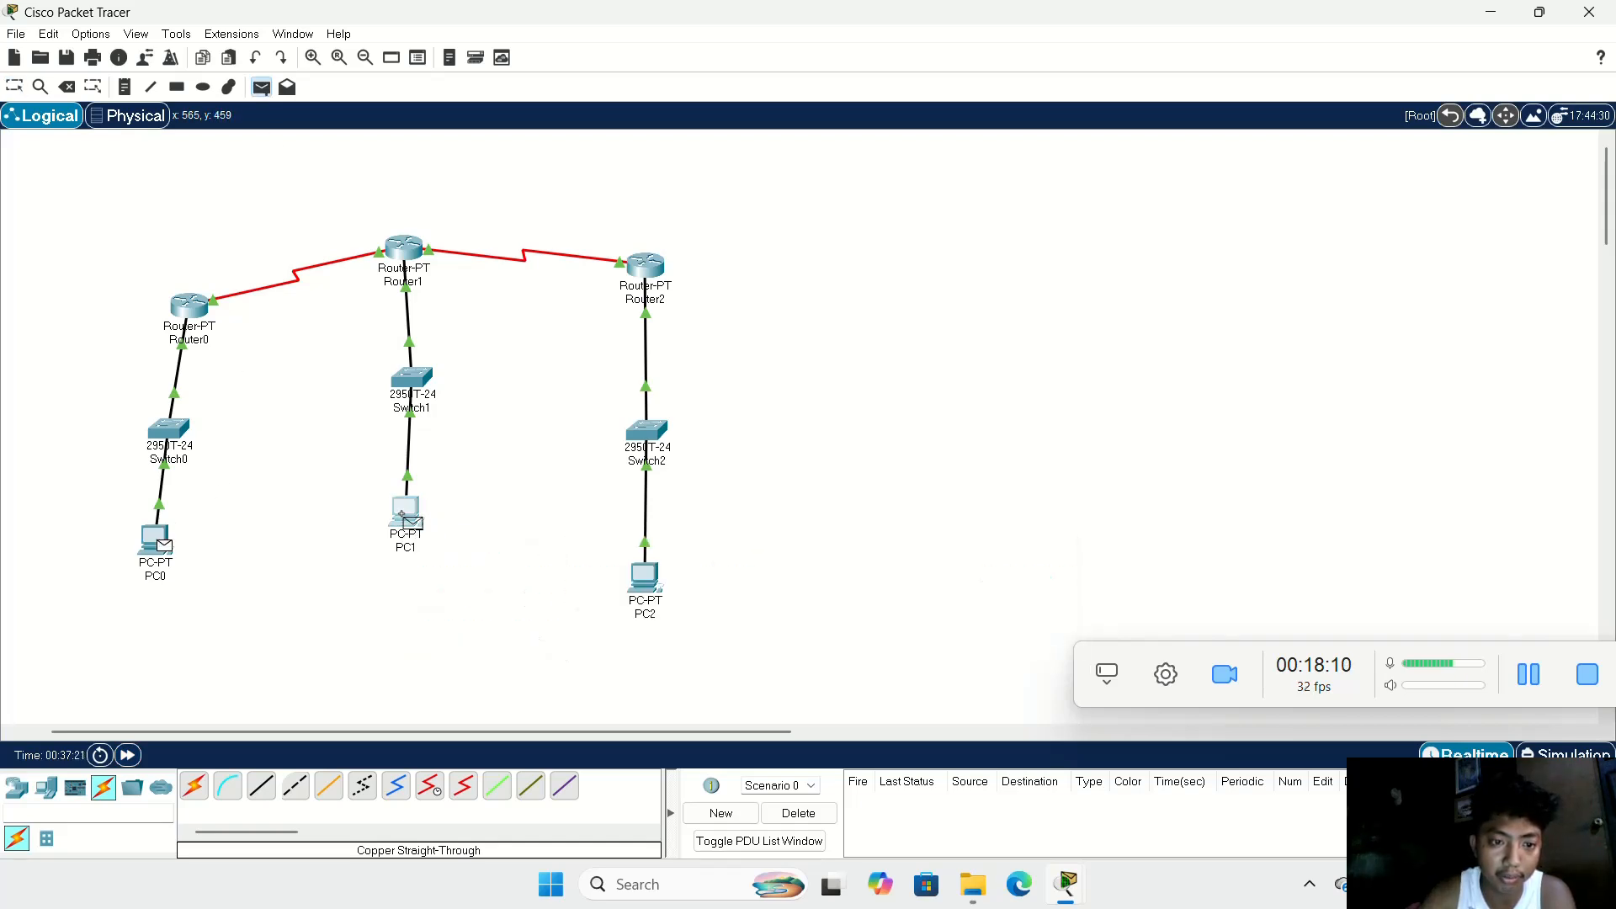
{"action": "left_click", "coordinate": [262, 87]}
{"action": "left_click", "coordinate": [160, 537]}
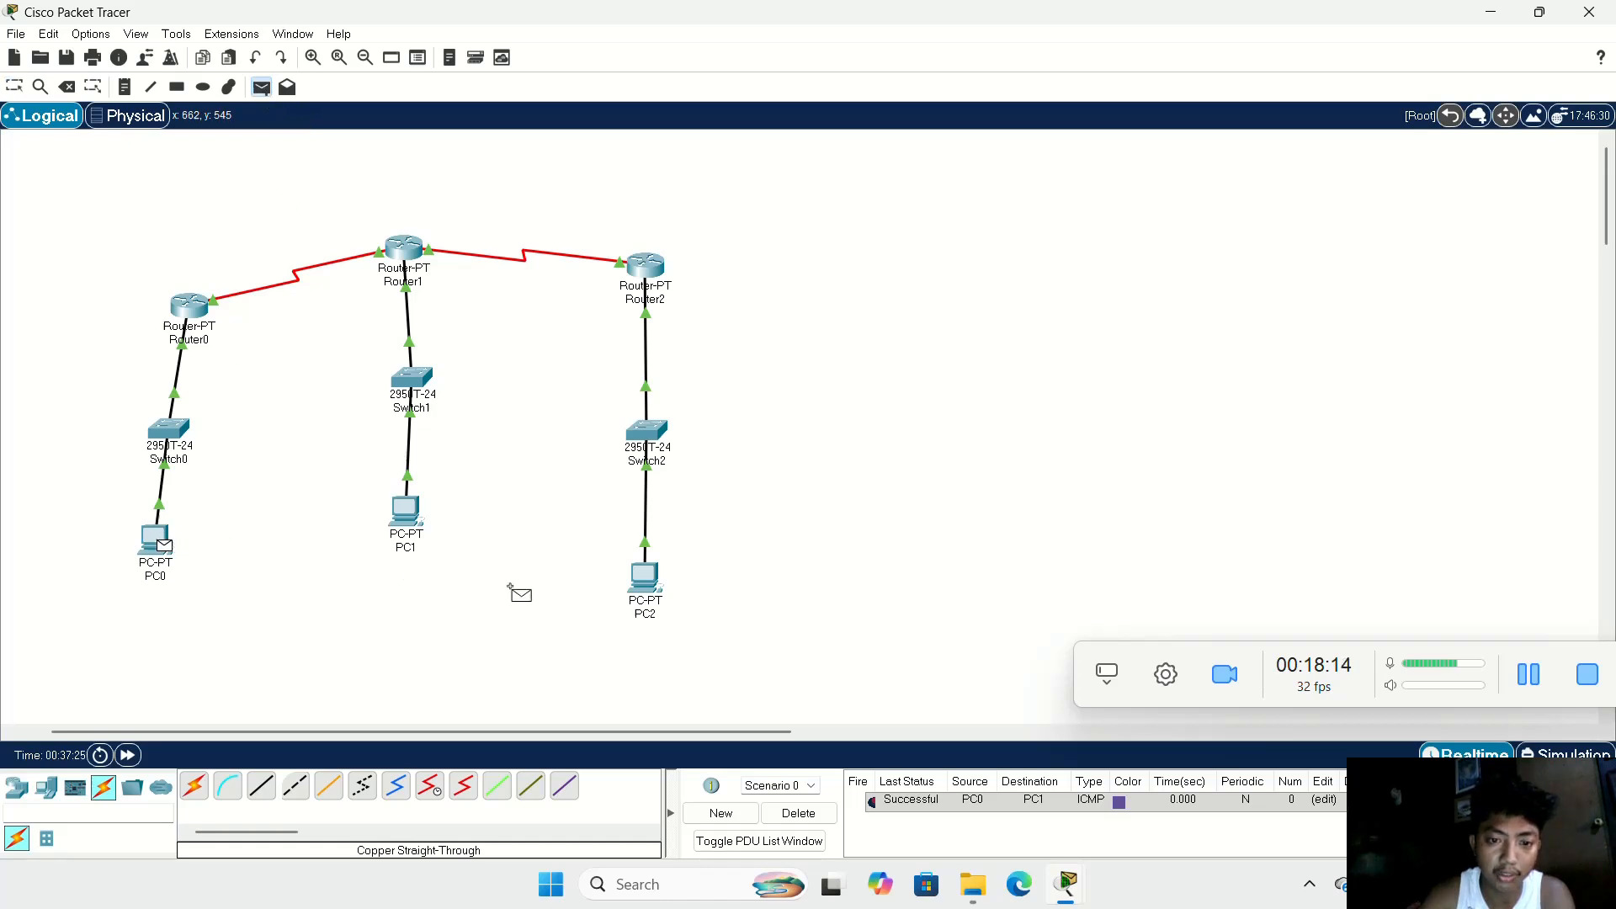
{"action": "left_click", "coordinate": [640, 579]}
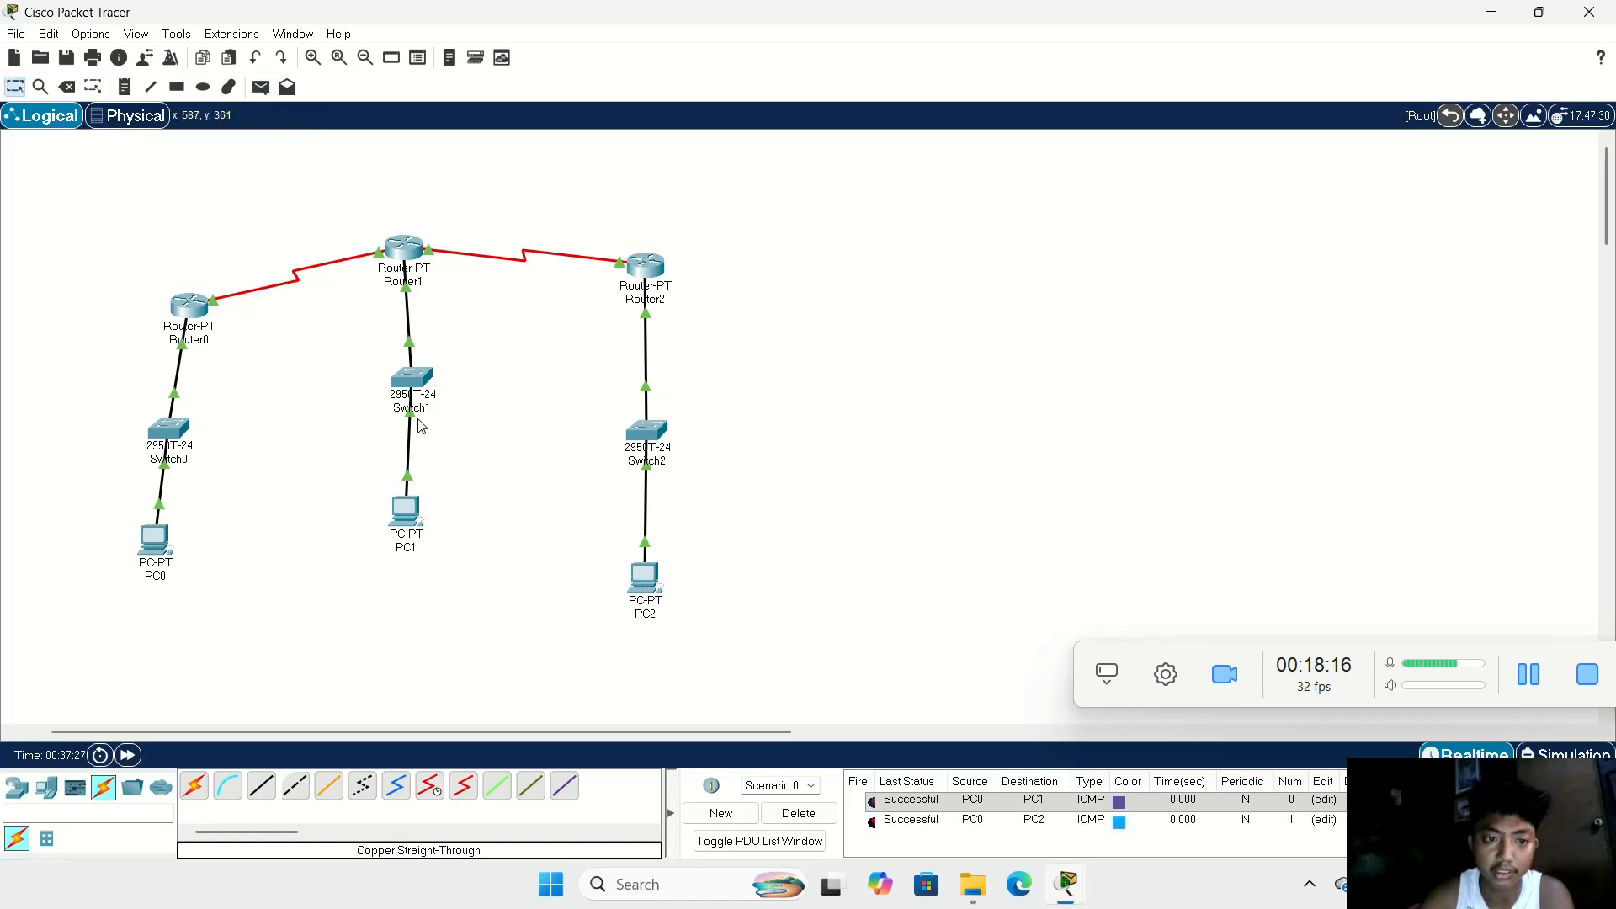
{"action": "left_click", "coordinate": [262, 87]}
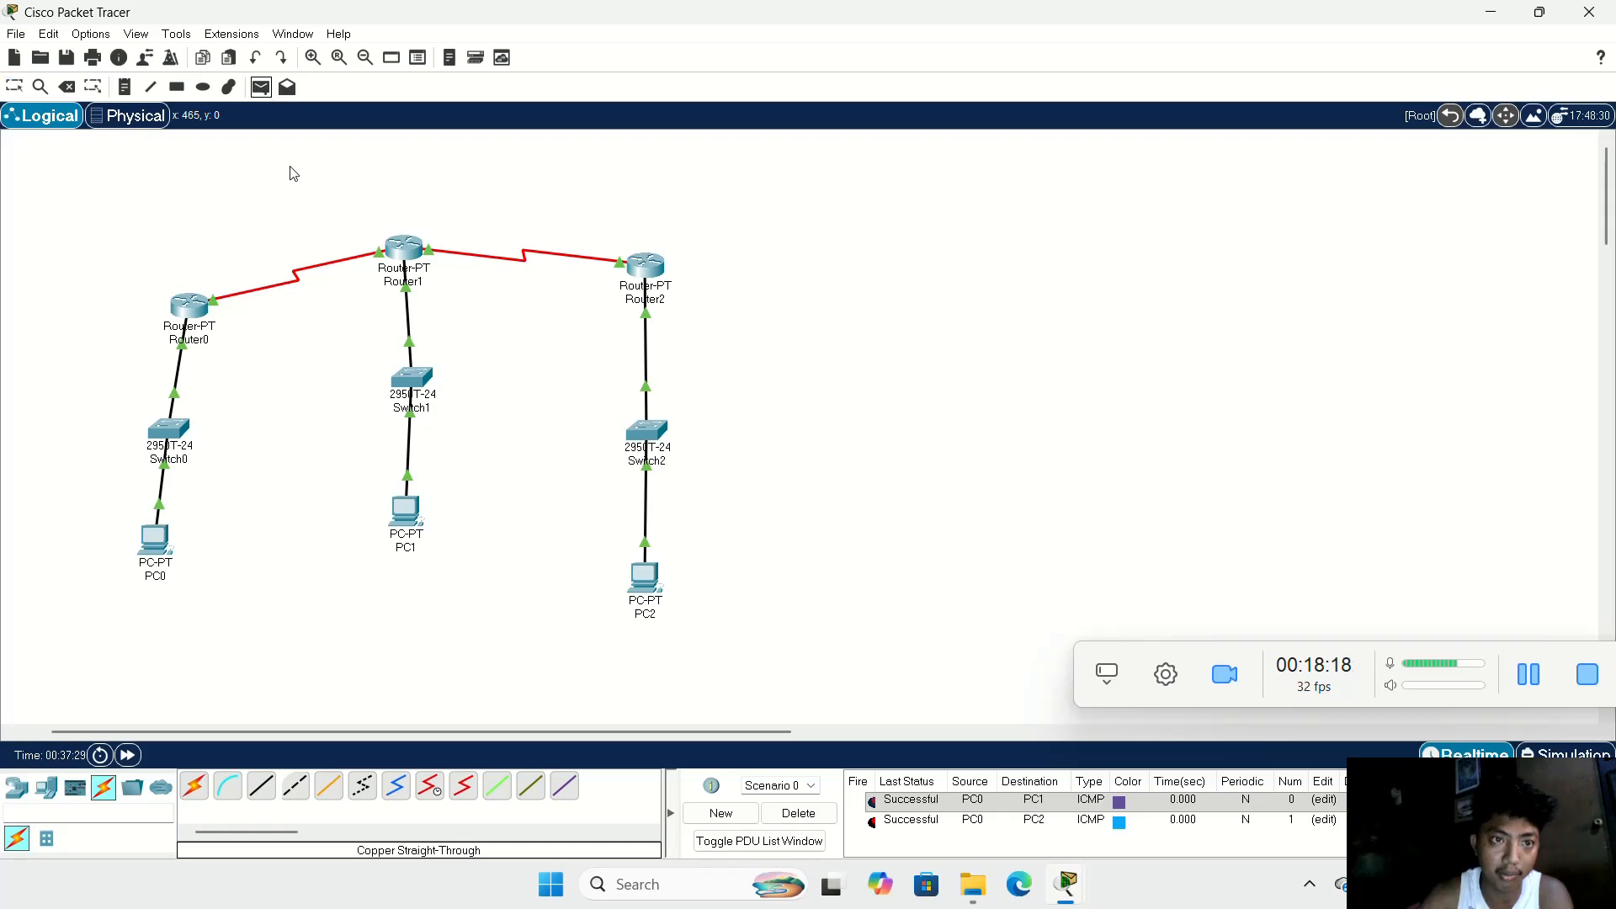
{"action": "left_click", "coordinate": [415, 522]}
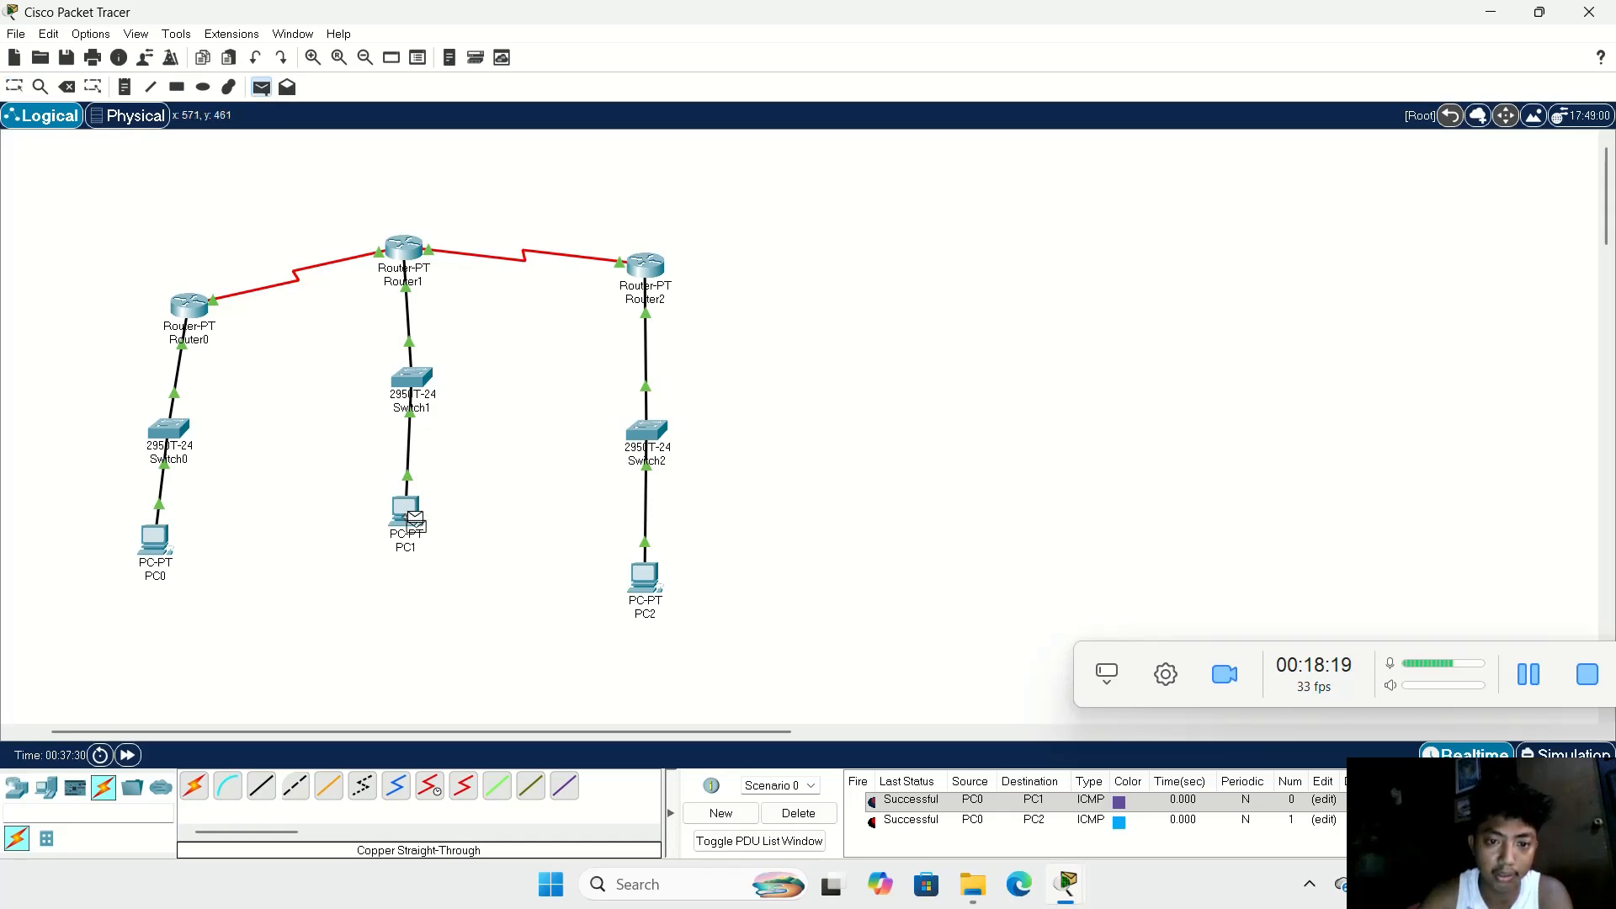
{"action": "left_click", "coordinate": [641, 576]}
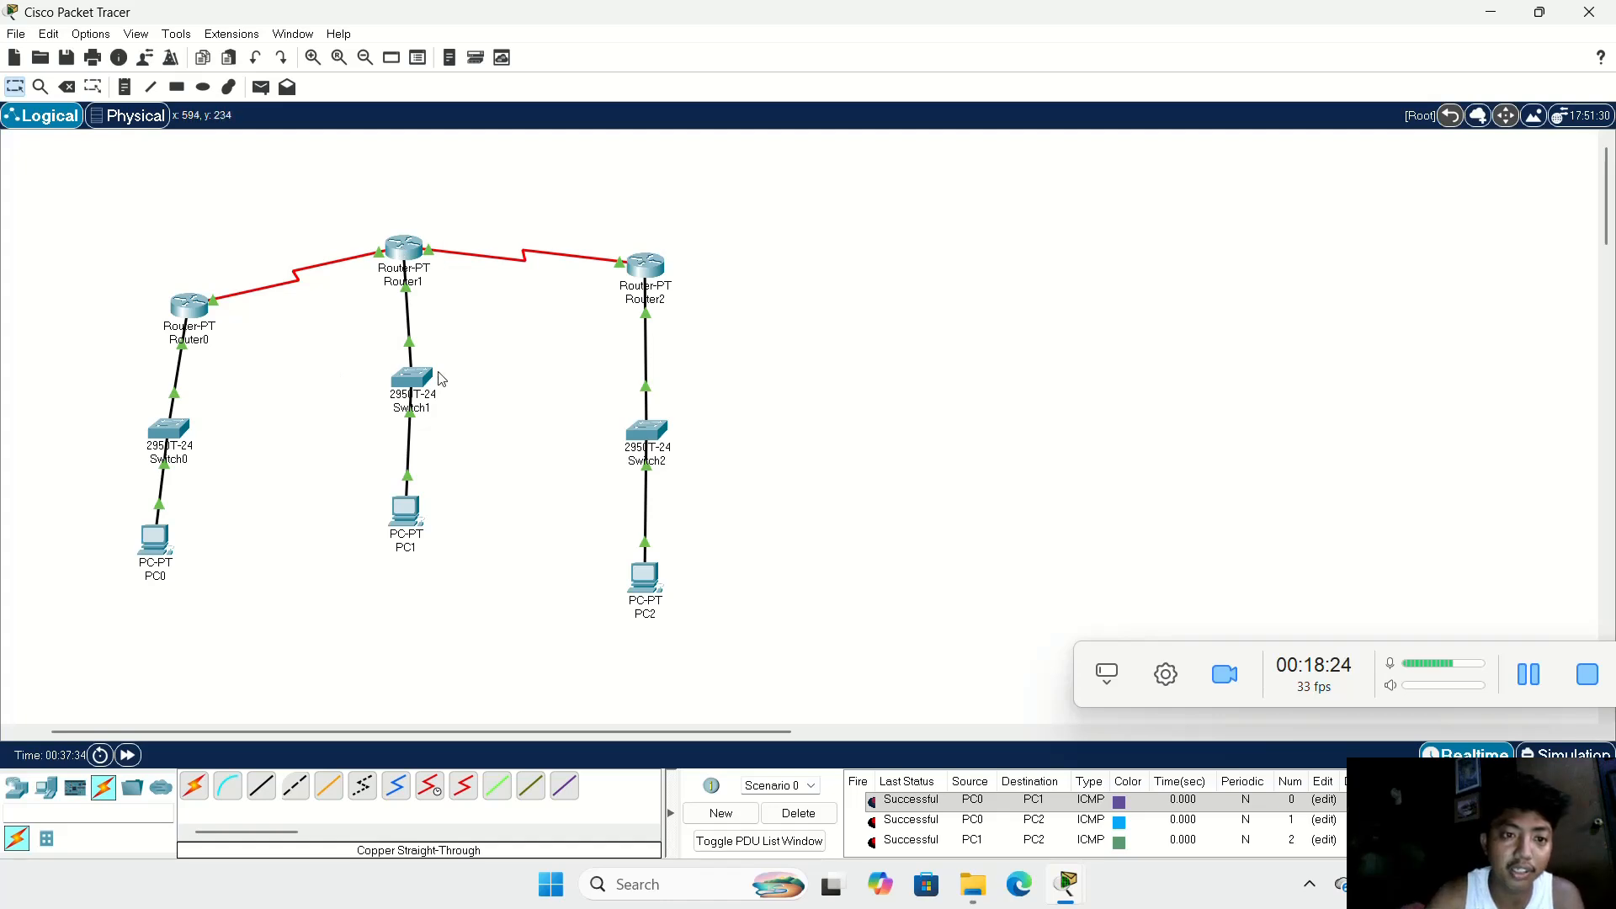
Step: Stretch the middle branch by moving PC1 and Switch1 lower and Router1 higher
{"action": "left_click_drag", "start_coordinate": [416, 522], "coordinate": [432, 558]}
{"action": "left_click_drag", "start_coordinate": [412, 380], "coordinate": [429, 433]}
{"action": "left_click_drag", "start_coordinate": [416, 235], "coordinate": [442, 169]}
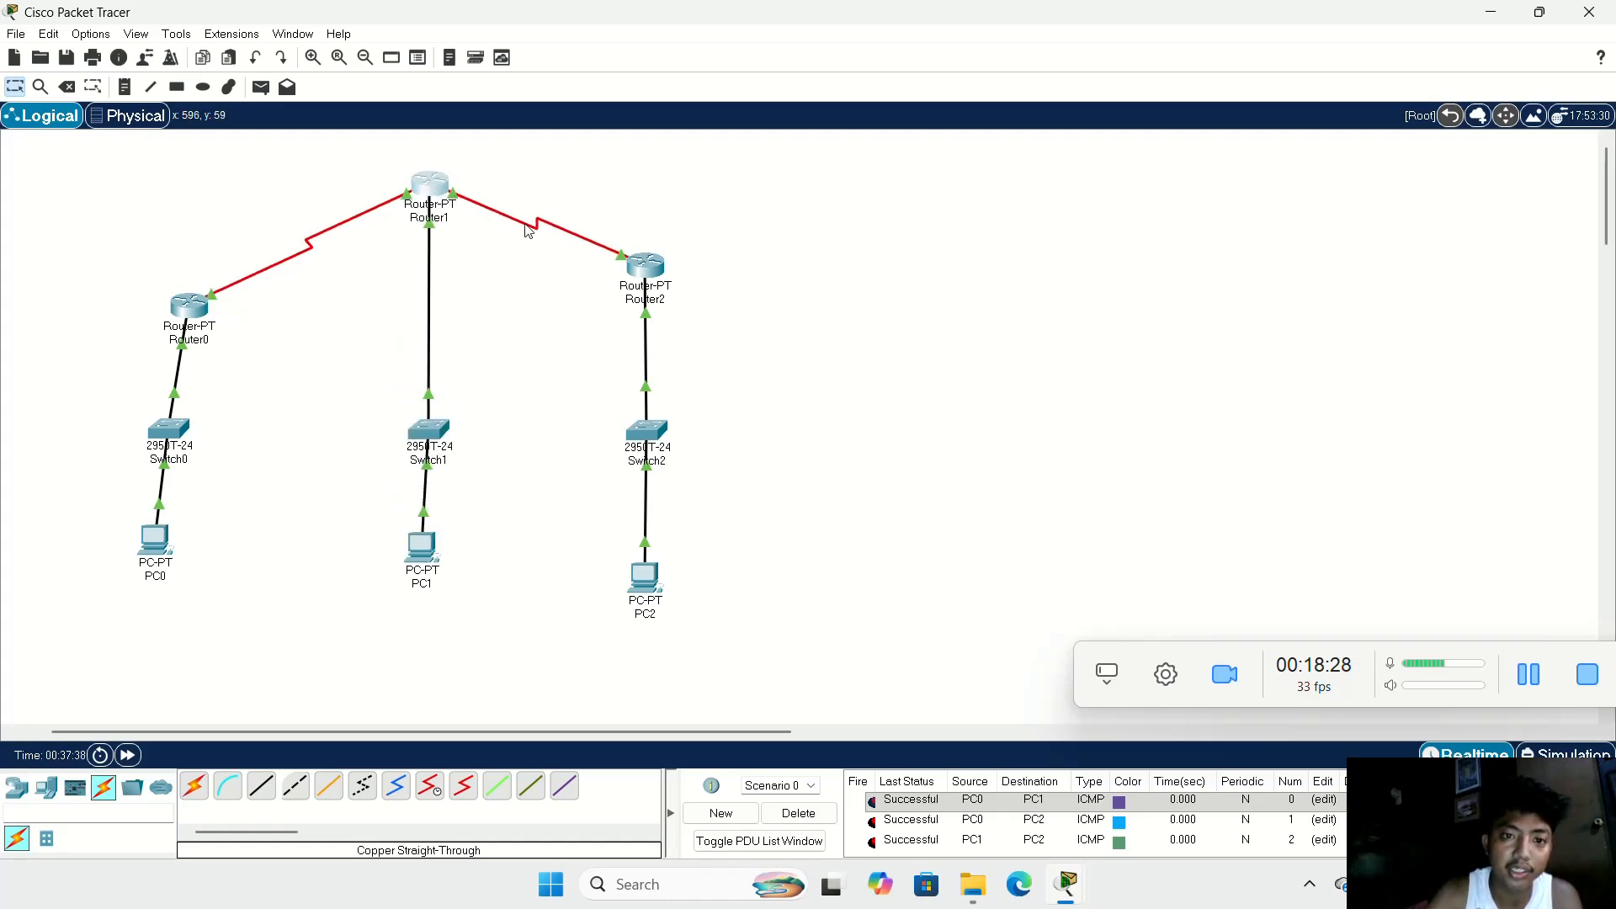
Step: Rearrange Router2's branch by moving Router2 and Switch2 farther from Router1's branch and placing PC2 beside Switch2 on its inner side
{"action": "left_click_drag", "start_coordinate": [623, 256], "coordinate": [695, 271]}
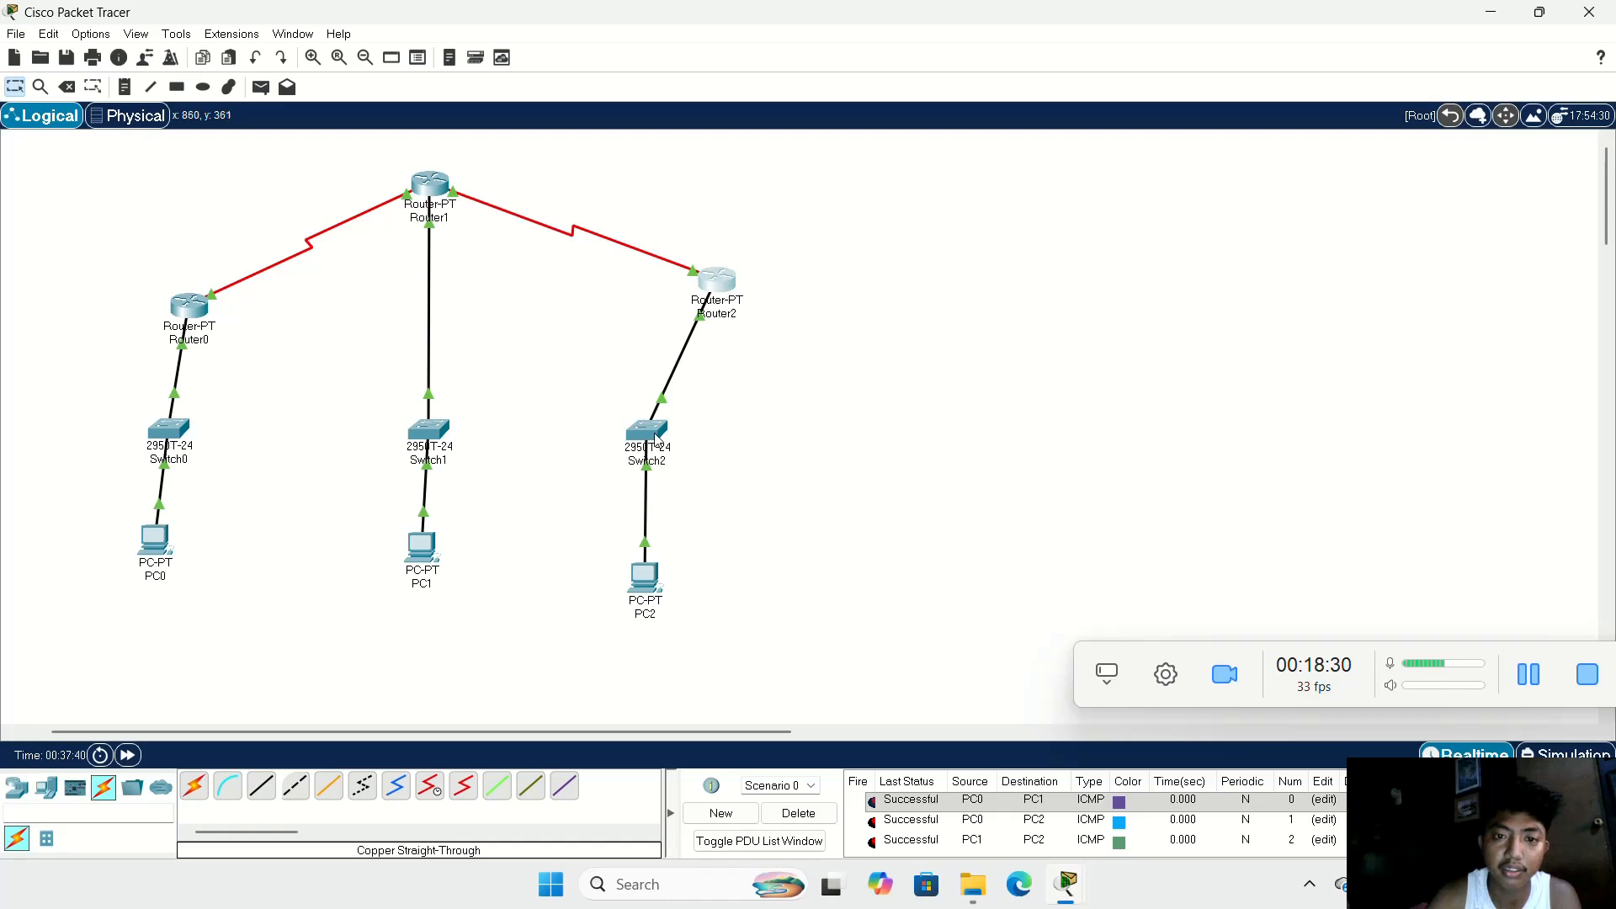
{"action": "left_click_drag", "start_coordinate": [658, 437], "coordinate": [745, 416]}
{"action": "left_click_drag", "start_coordinate": [648, 571], "coordinate": [655, 428]}
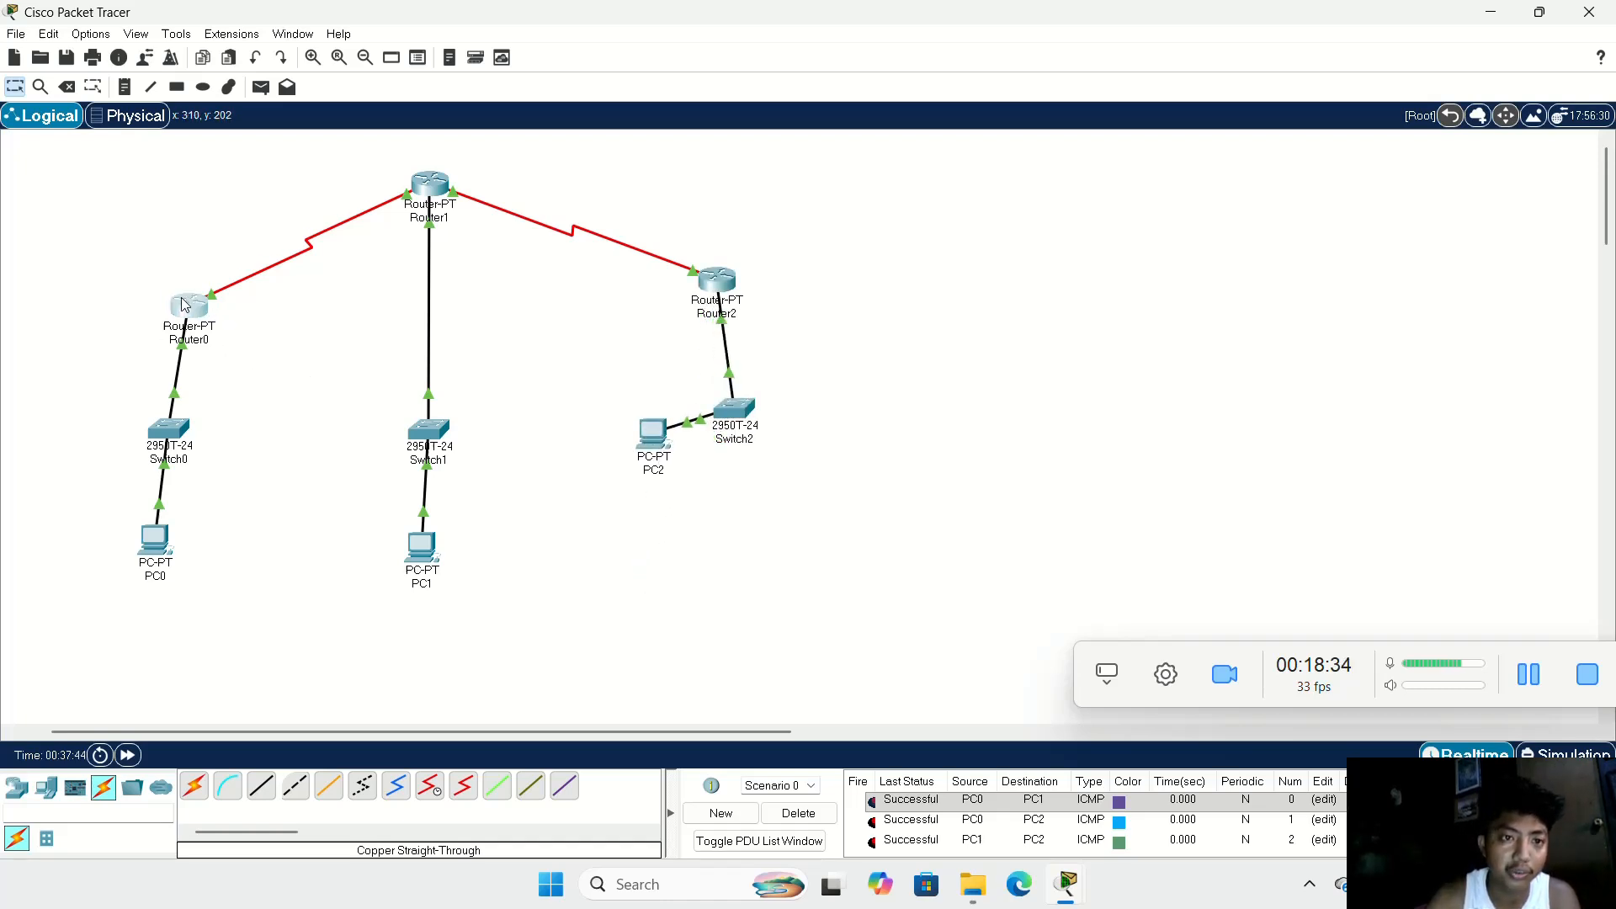
Step: Rearrange Router0's branch by nudging Router0 outward, aligning Switch0 beneath it, and placing PC0 on Switch0's outer side
{"action": "left_click_drag", "start_coordinate": [197, 309], "coordinate": [182, 304]}
{"action": "left_click_drag", "start_coordinate": [177, 426], "coordinate": [196, 428]}
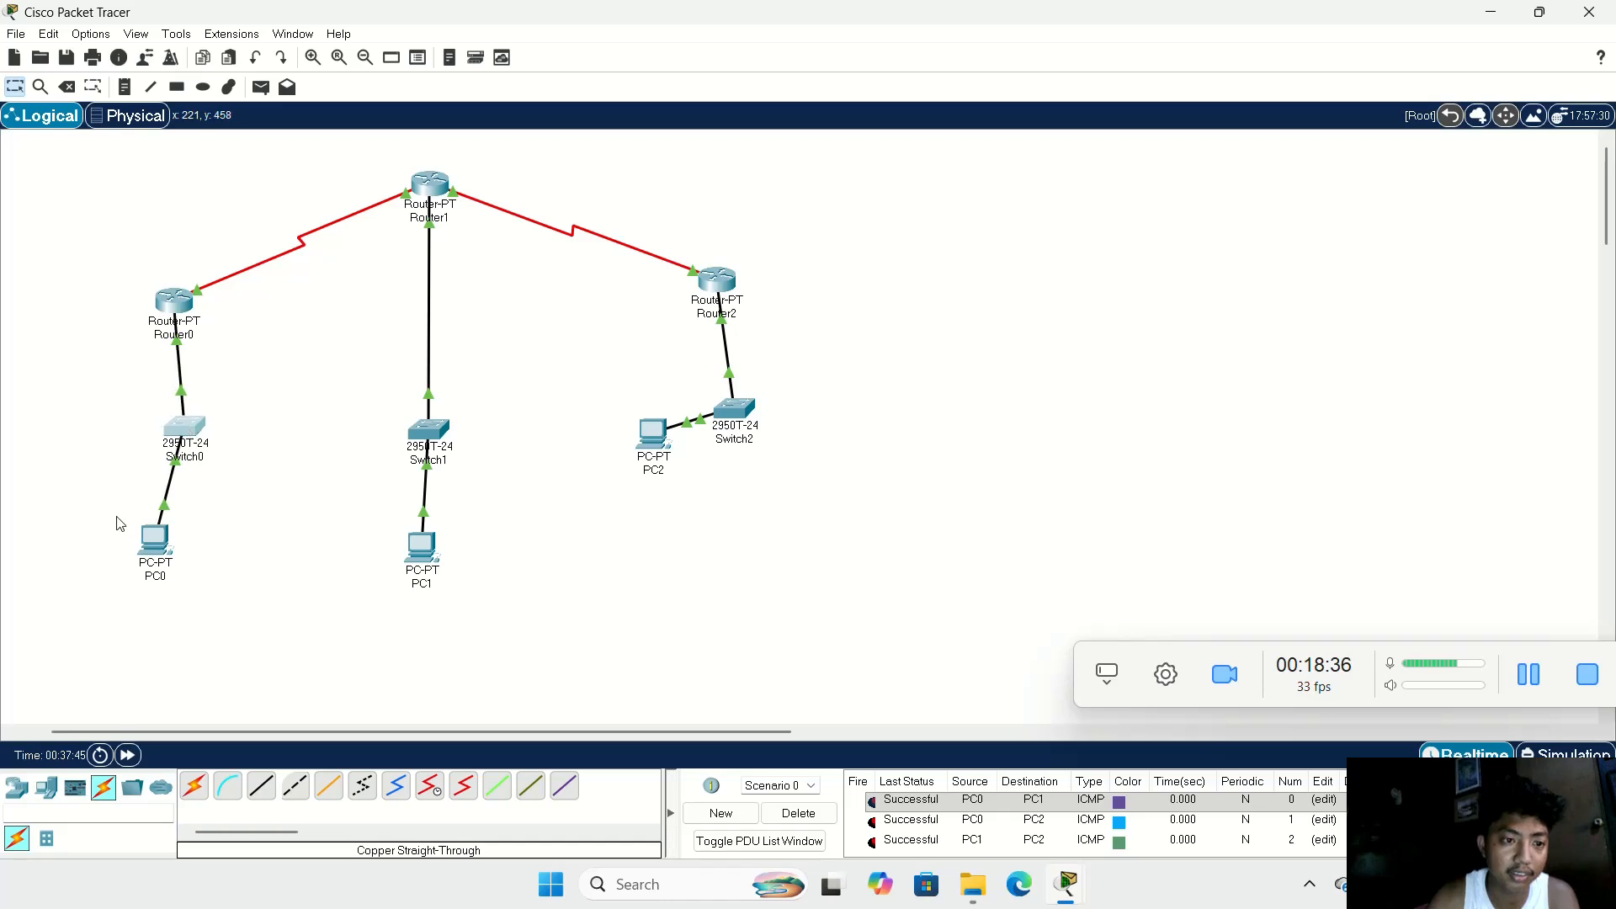
{"action": "left_click_drag", "start_coordinate": [141, 539], "coordinate": [73, 400]}
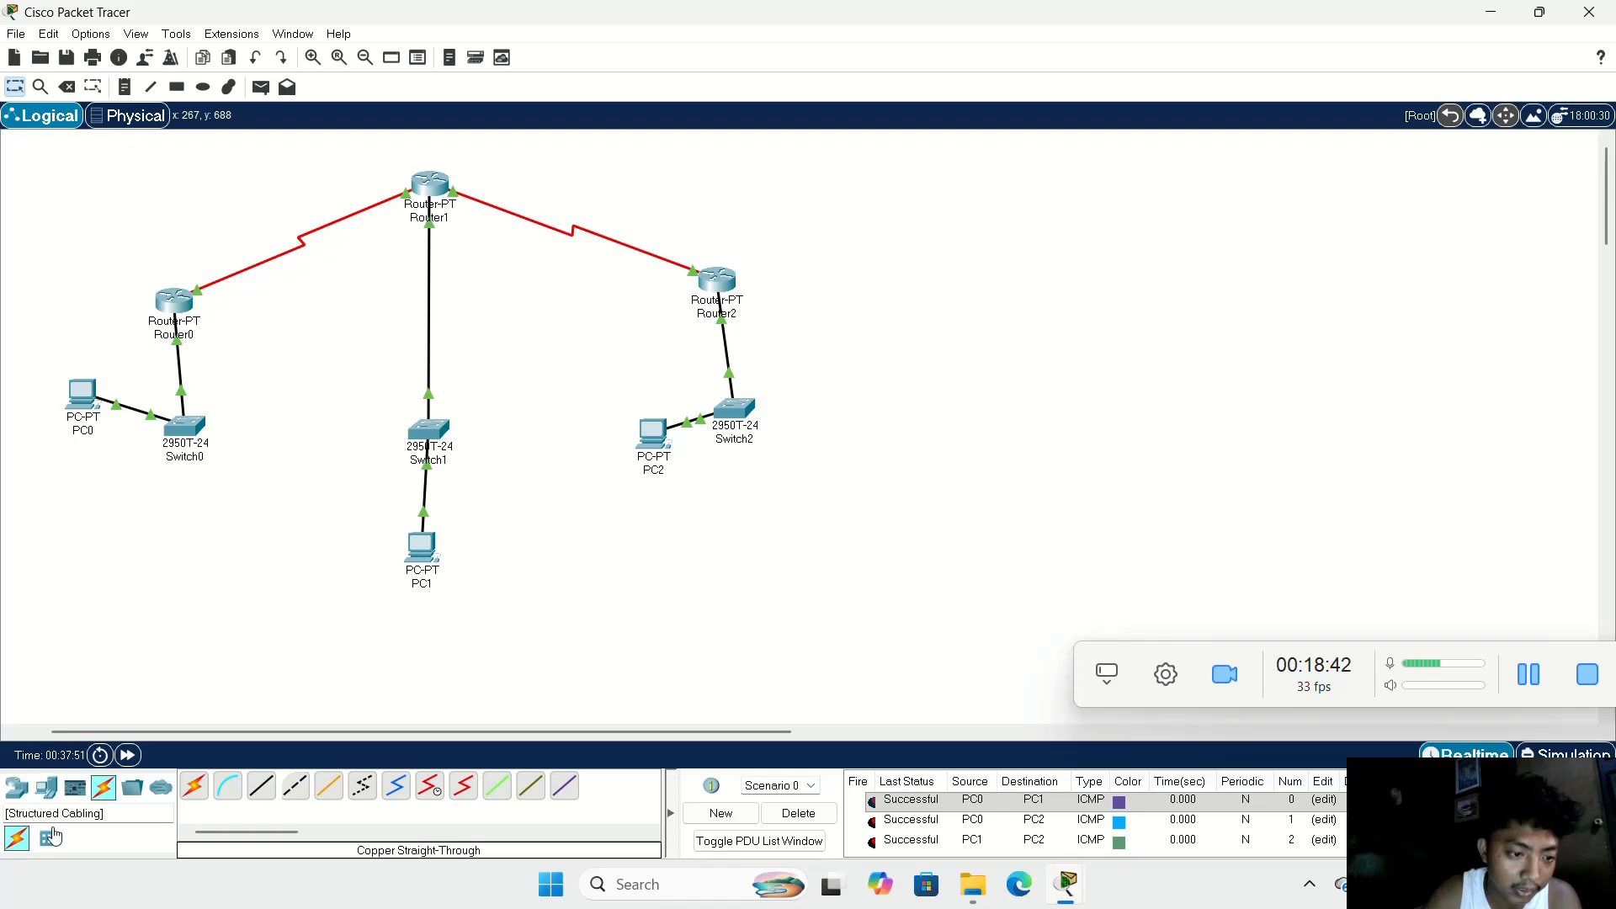
Step: Add six more PCs around Switch0, spread from below PC0 around to the switch's side facing Router1's branch
{"action": "left_click", "coordinate": [47, 787]}
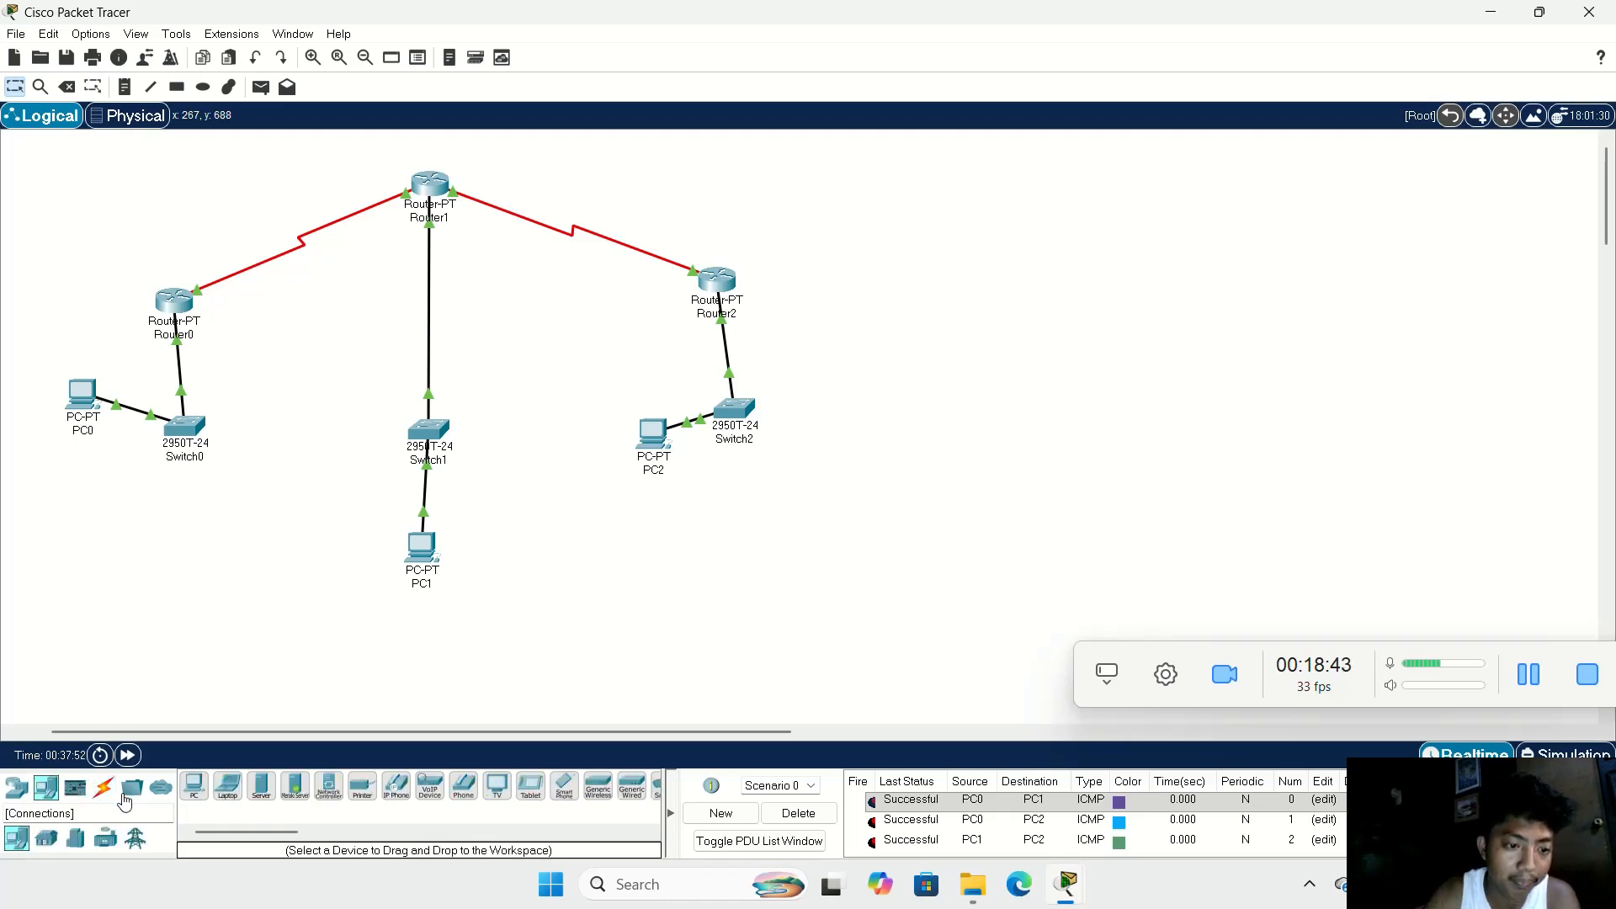
{"action": "left_click", "coordinate": [195, 786]}
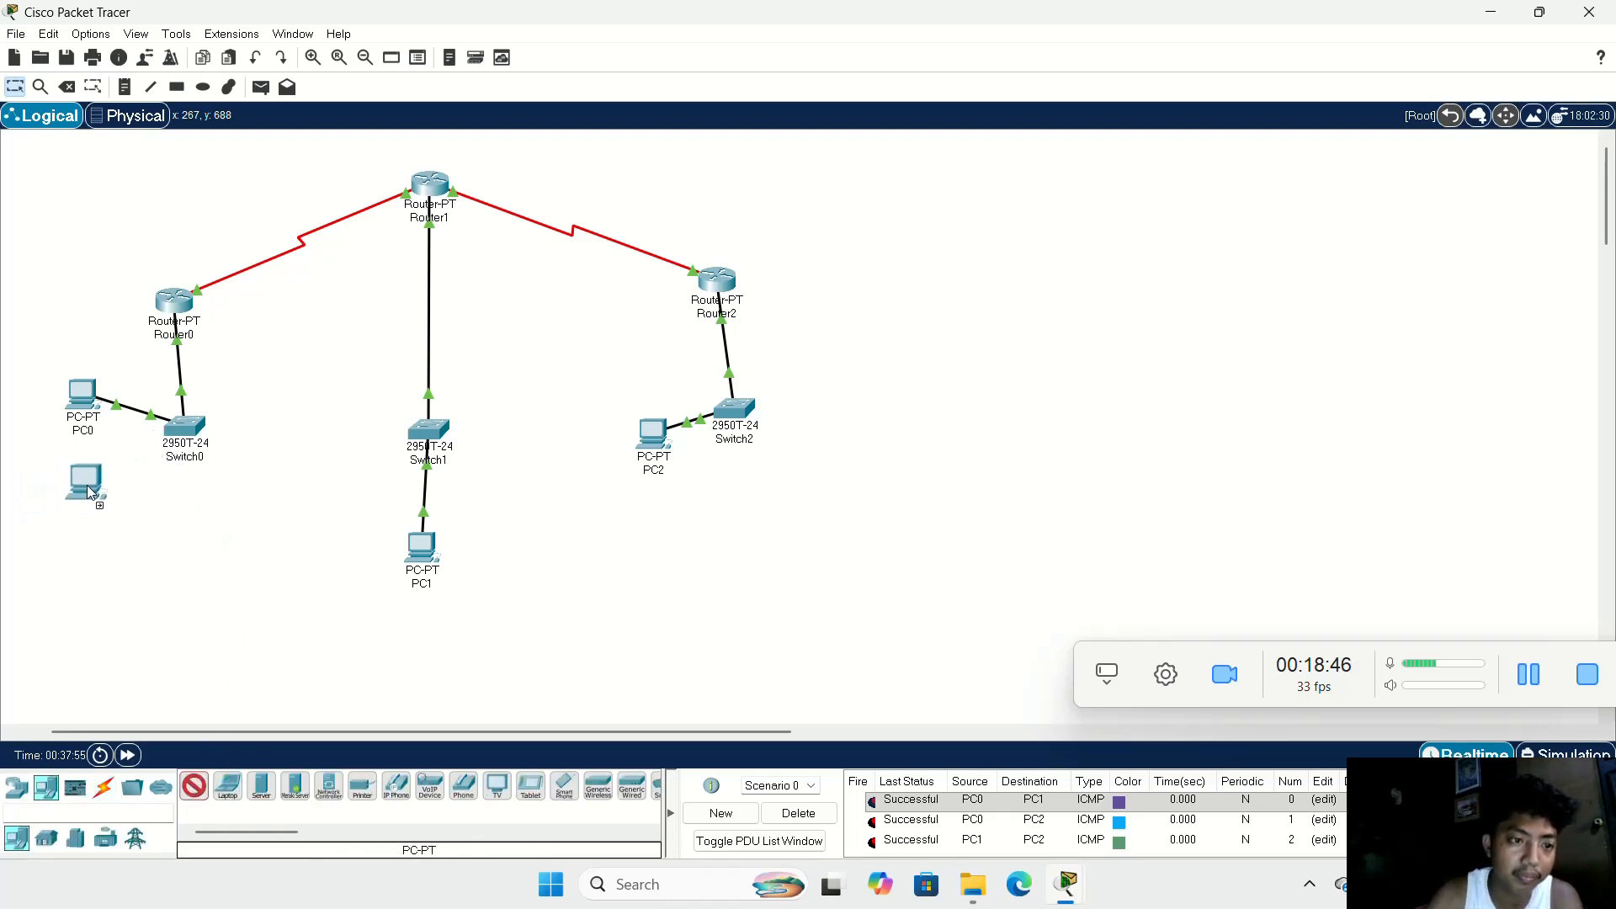
{"action": "left_click", "coordinate": [88, 485]}
{"action": "left_click_drag", "start_coordinate": [192, 795], "coordinate": [270, 581]}
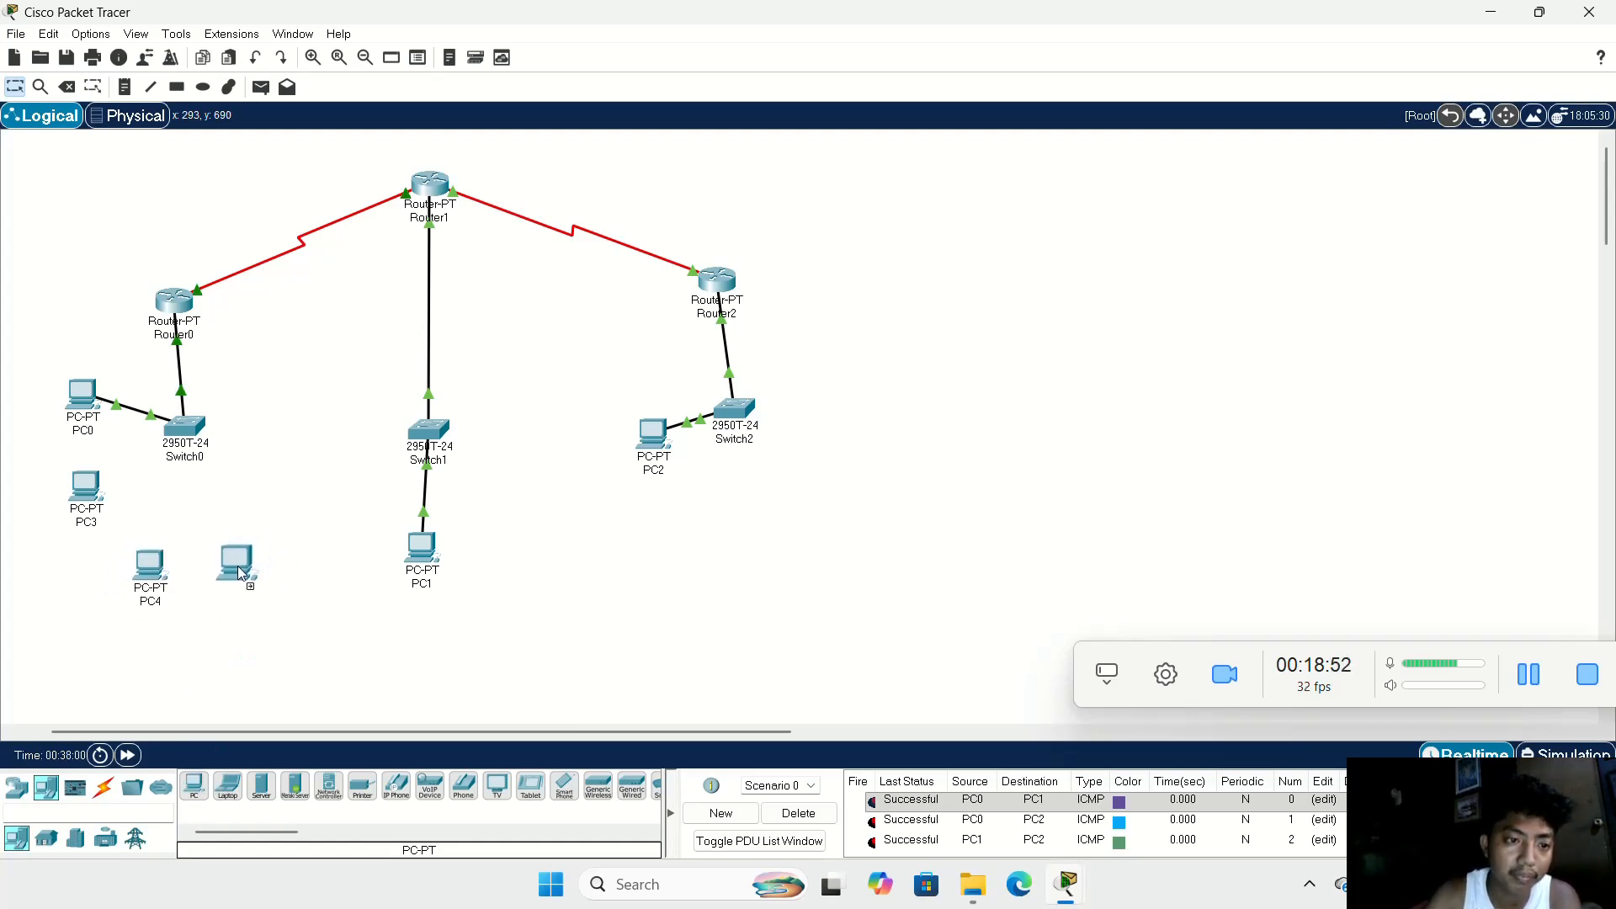
{"action": "left_click", "coordinate": [229, 573]}
{"action": "left_click_drag", "start_coordinate": [157, 561], "coordinate": [193, 570]}
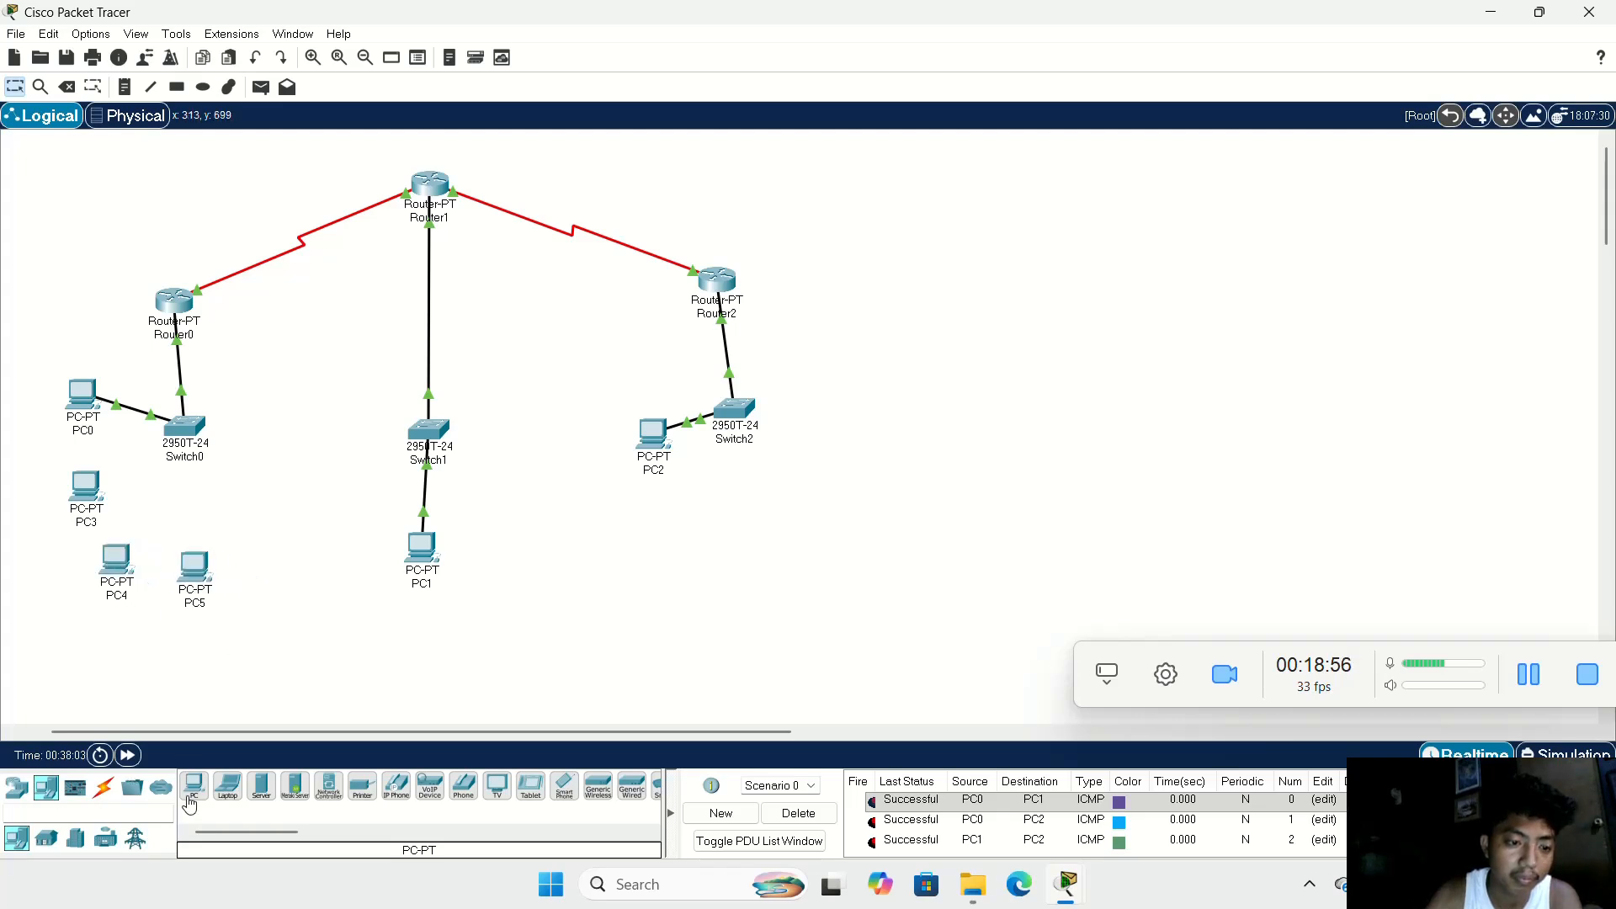
{"action": "left_click", "coordinate": [261, 507]}
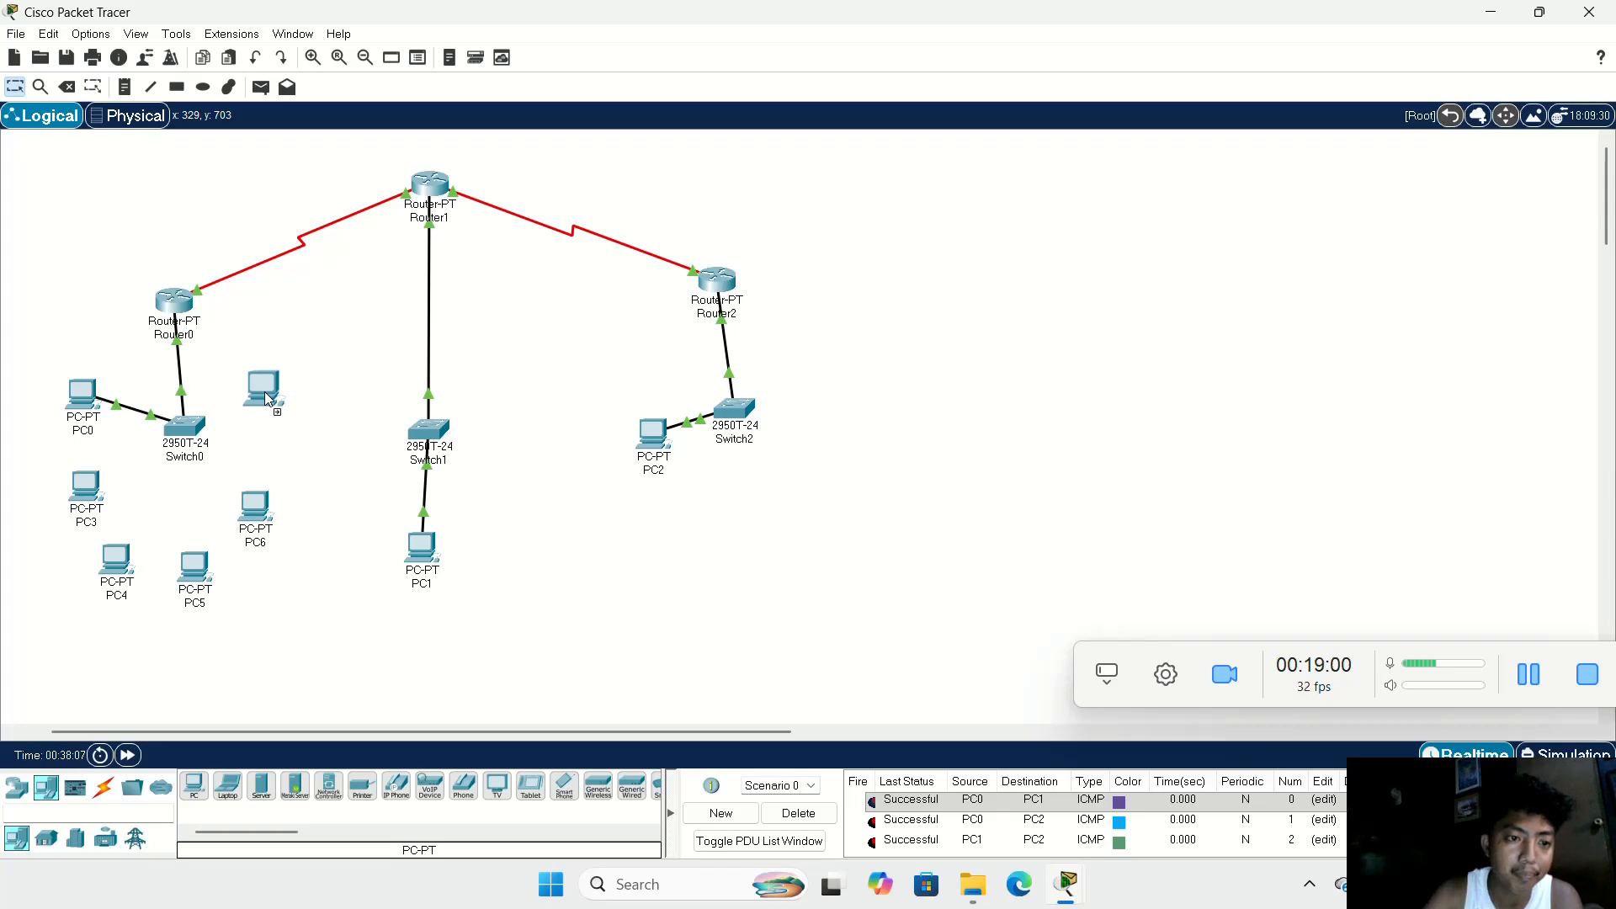
{"action": "left_click", "coordinate": [275, 446]}
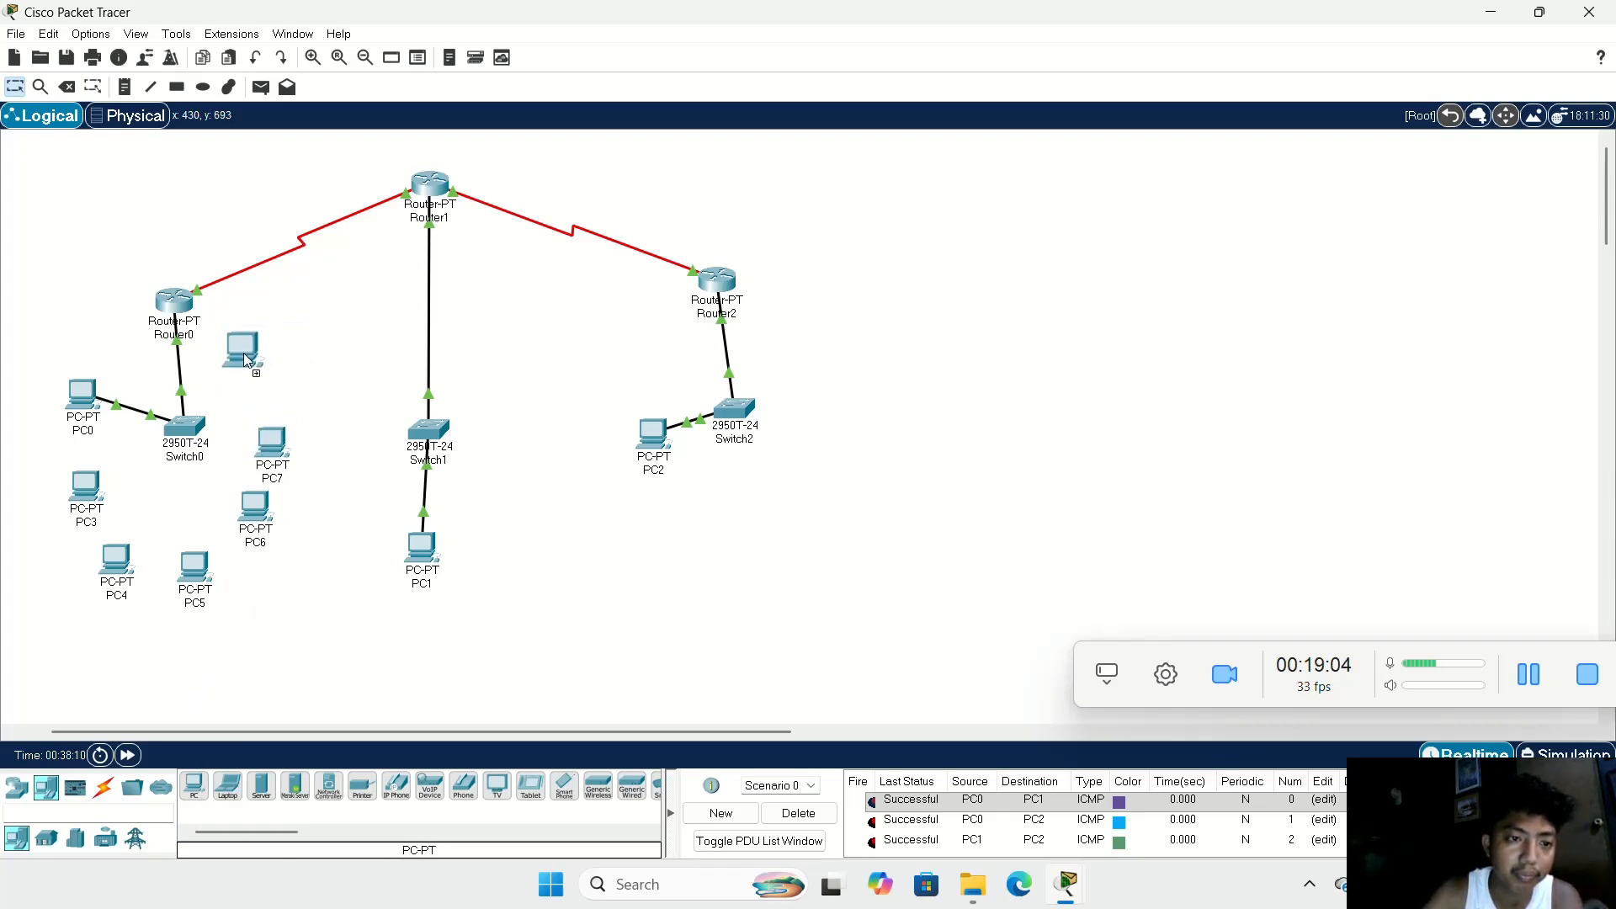
{"action": "left_click", "coordinate": [255, 374]}
Step: Arrange Switch0, PC0 and the six new PCs so the PCs form a compact ring around the switch
{"action": "left_click_drag", "start_coordinate": [191, 430], "coordinate": [171, 409]}
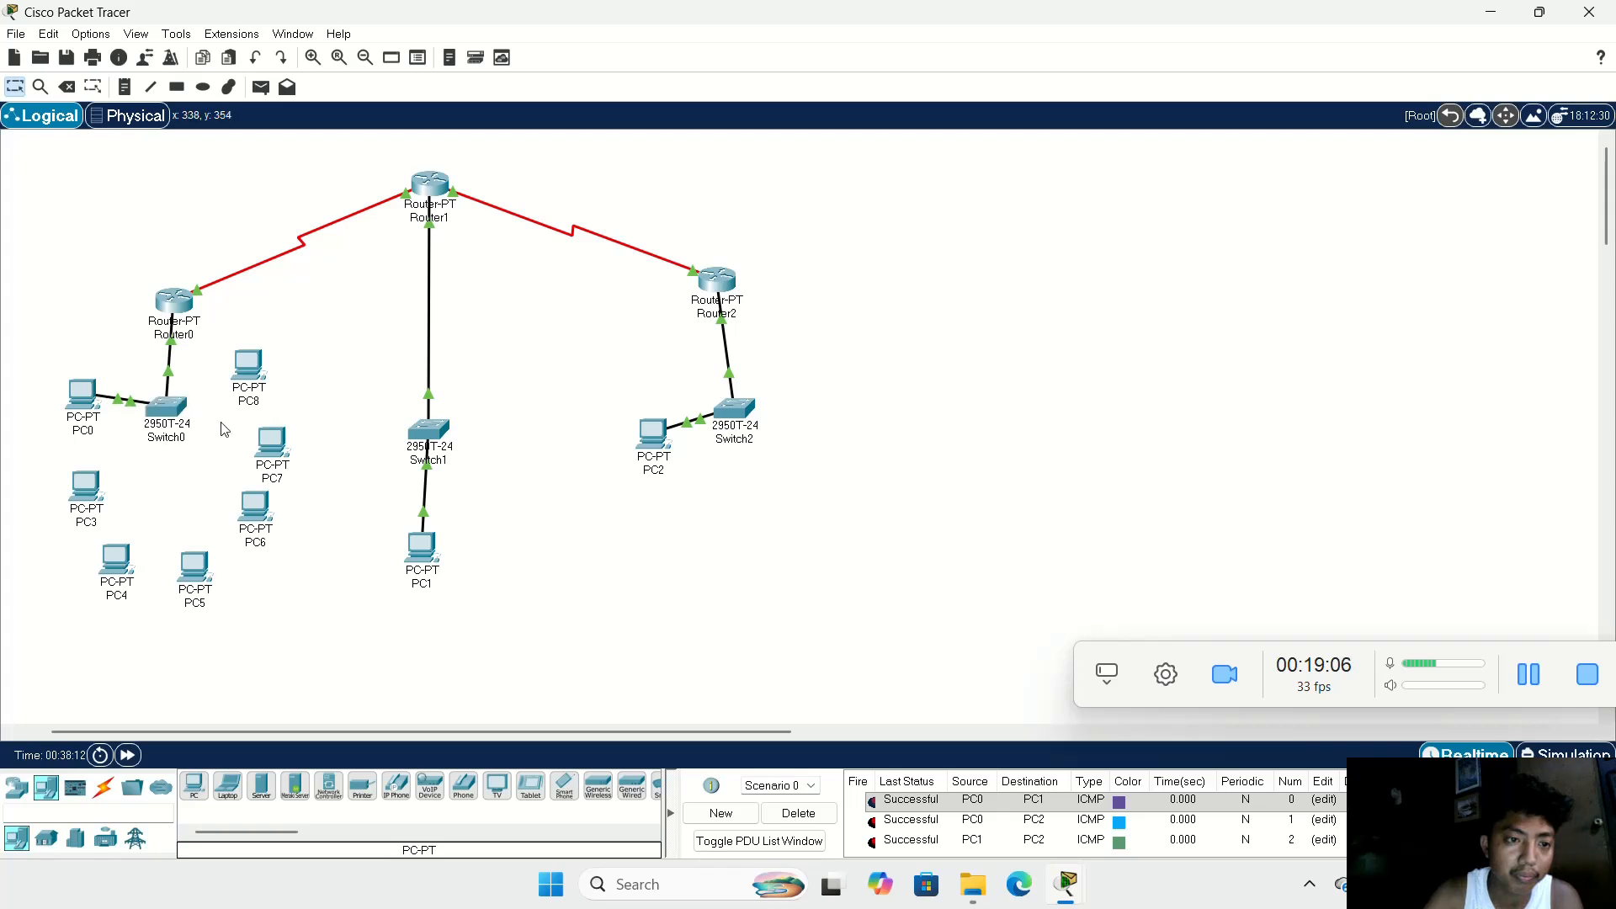
{"action": "mouse_move", "coordinate": [268, 378]}
{"action": "left_mouse_down"}
{"action": "mouse_move", "coordinate": [244, 386]}
{"action": "mouse_move", "coordinate": [261, 384]}
{"action": "left_mouse_up"}
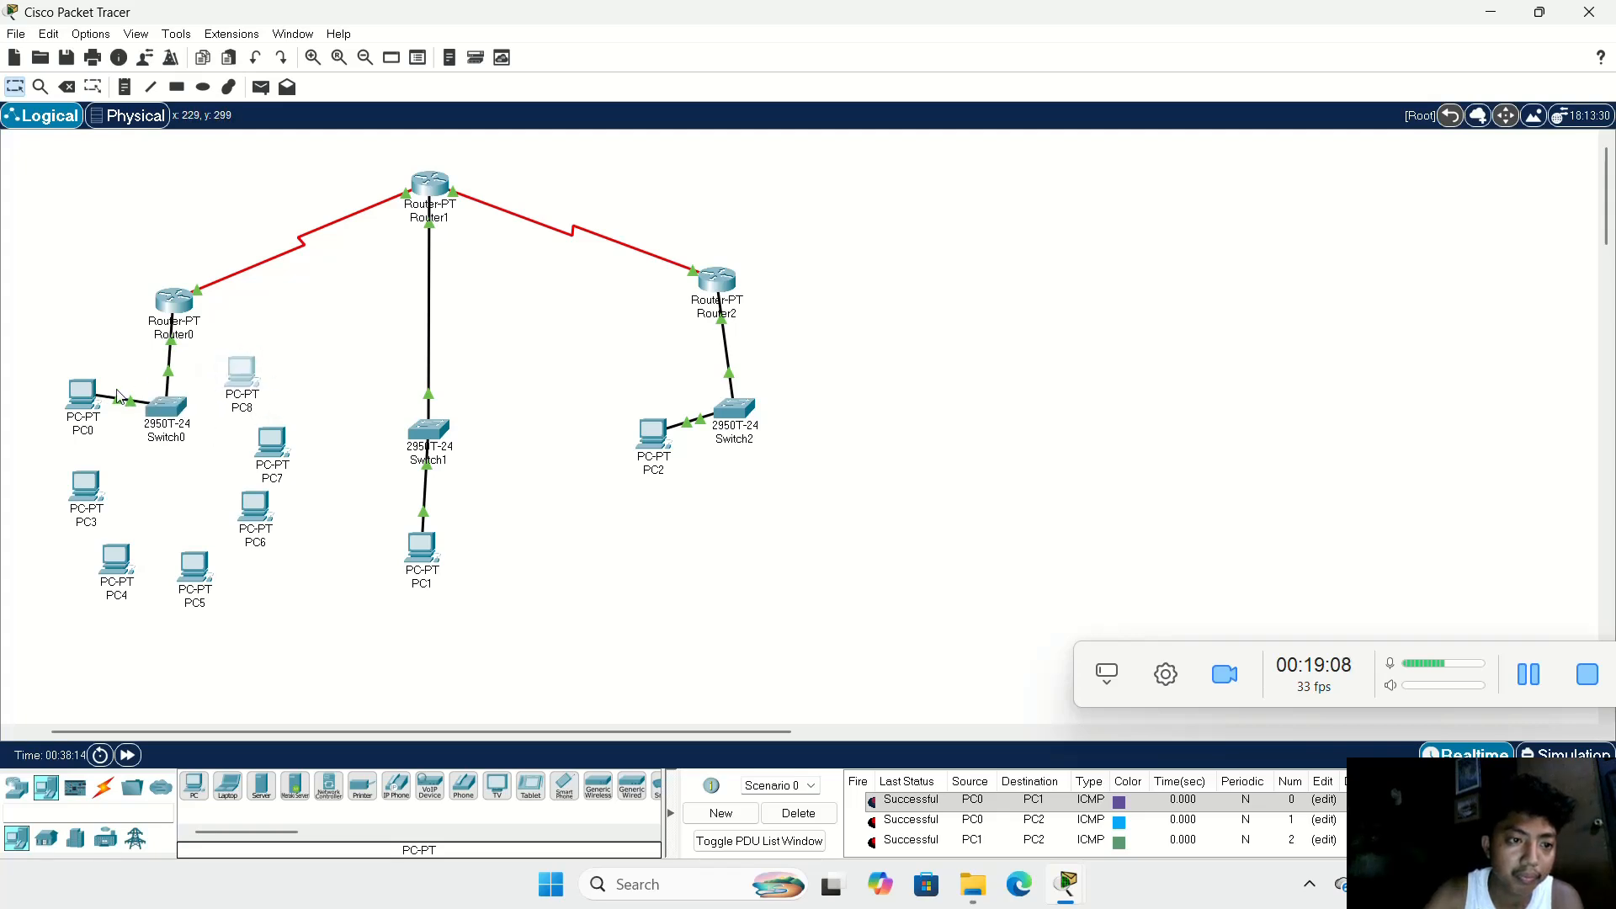
{"action": "left_click_drag", "start_coordinate": [88, 396], "coordinate": [114, 370]}
{"action": "left_click_drag", "start_coordinate": [243, 379], "coordinate": [226, 373]}
{"action": "left_click_drag", "start_coordinate": [92, 488], "coordinate": [87, 454]}
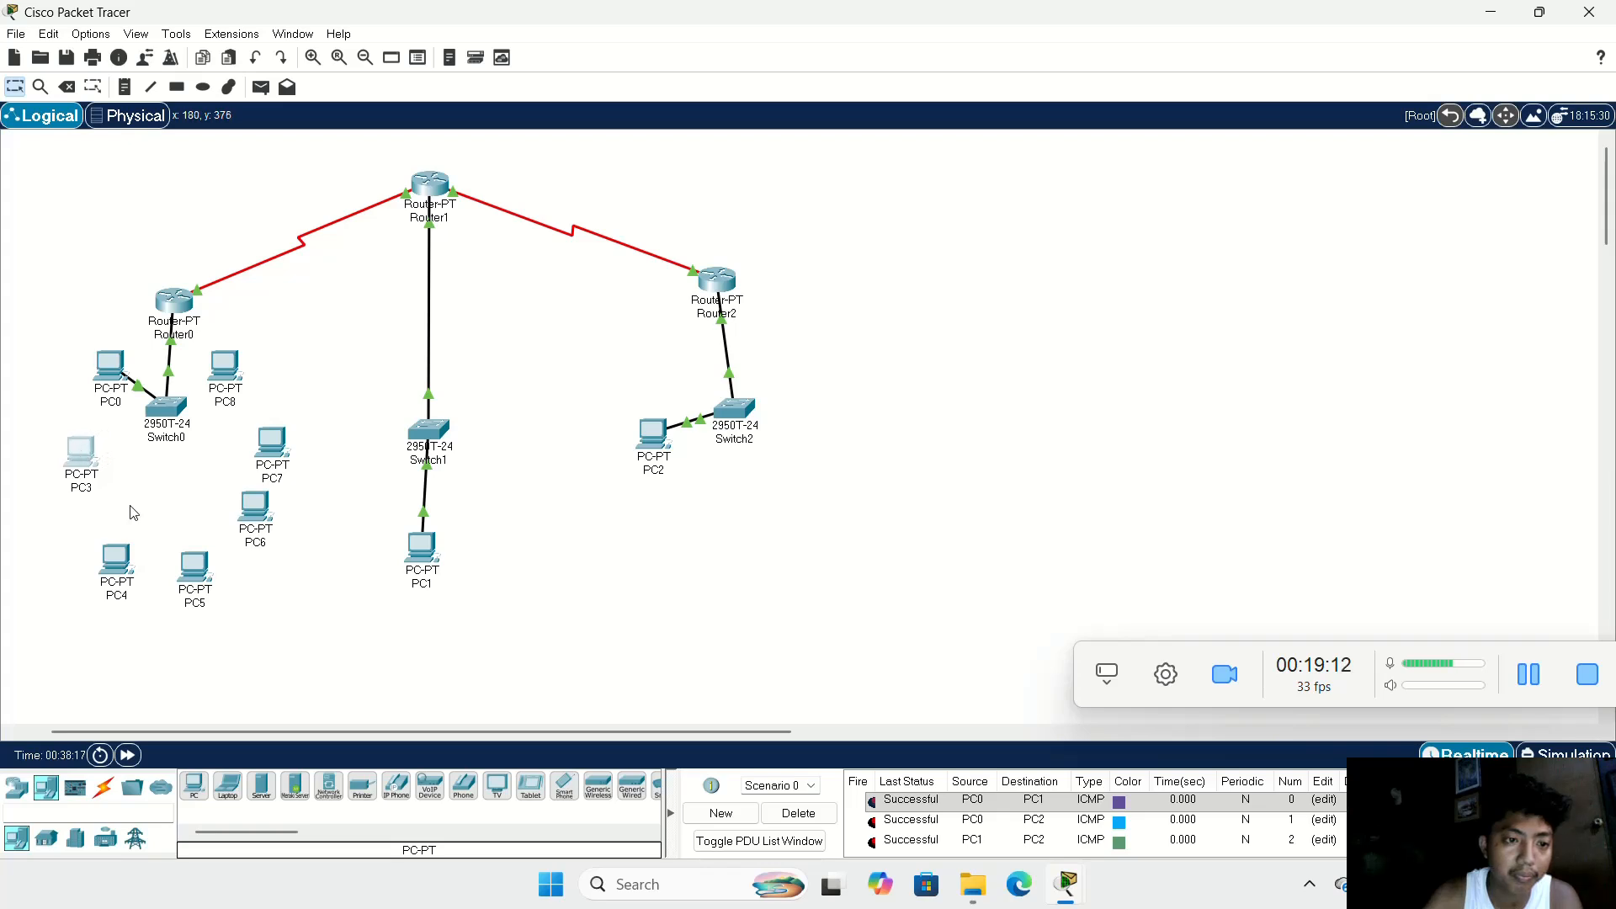
{"action": "left_click_drag", "start_coordinate": [121, 547], "coordinate": [126, 505]}
{"action": "left_click_drag", "start_coordinate": [194, 568], "coordinate": [283, 415]}
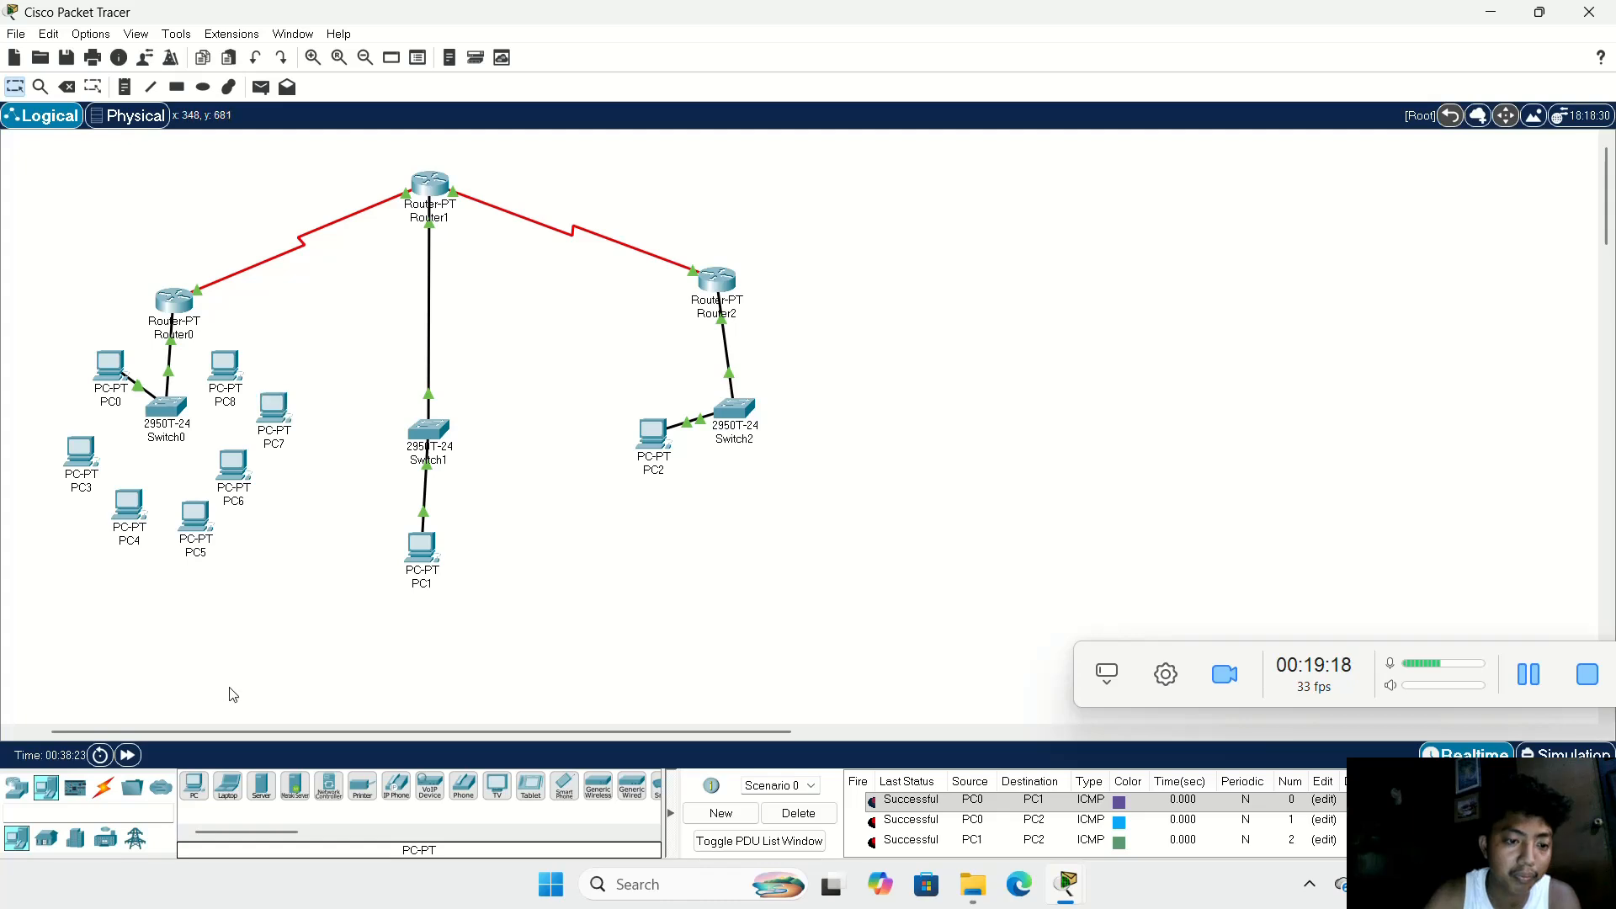
Step: Connect PC3 and PC4 to Switch0 with copper straight-through cables
{"action": "left_click", "coordinate": [103, 787]}
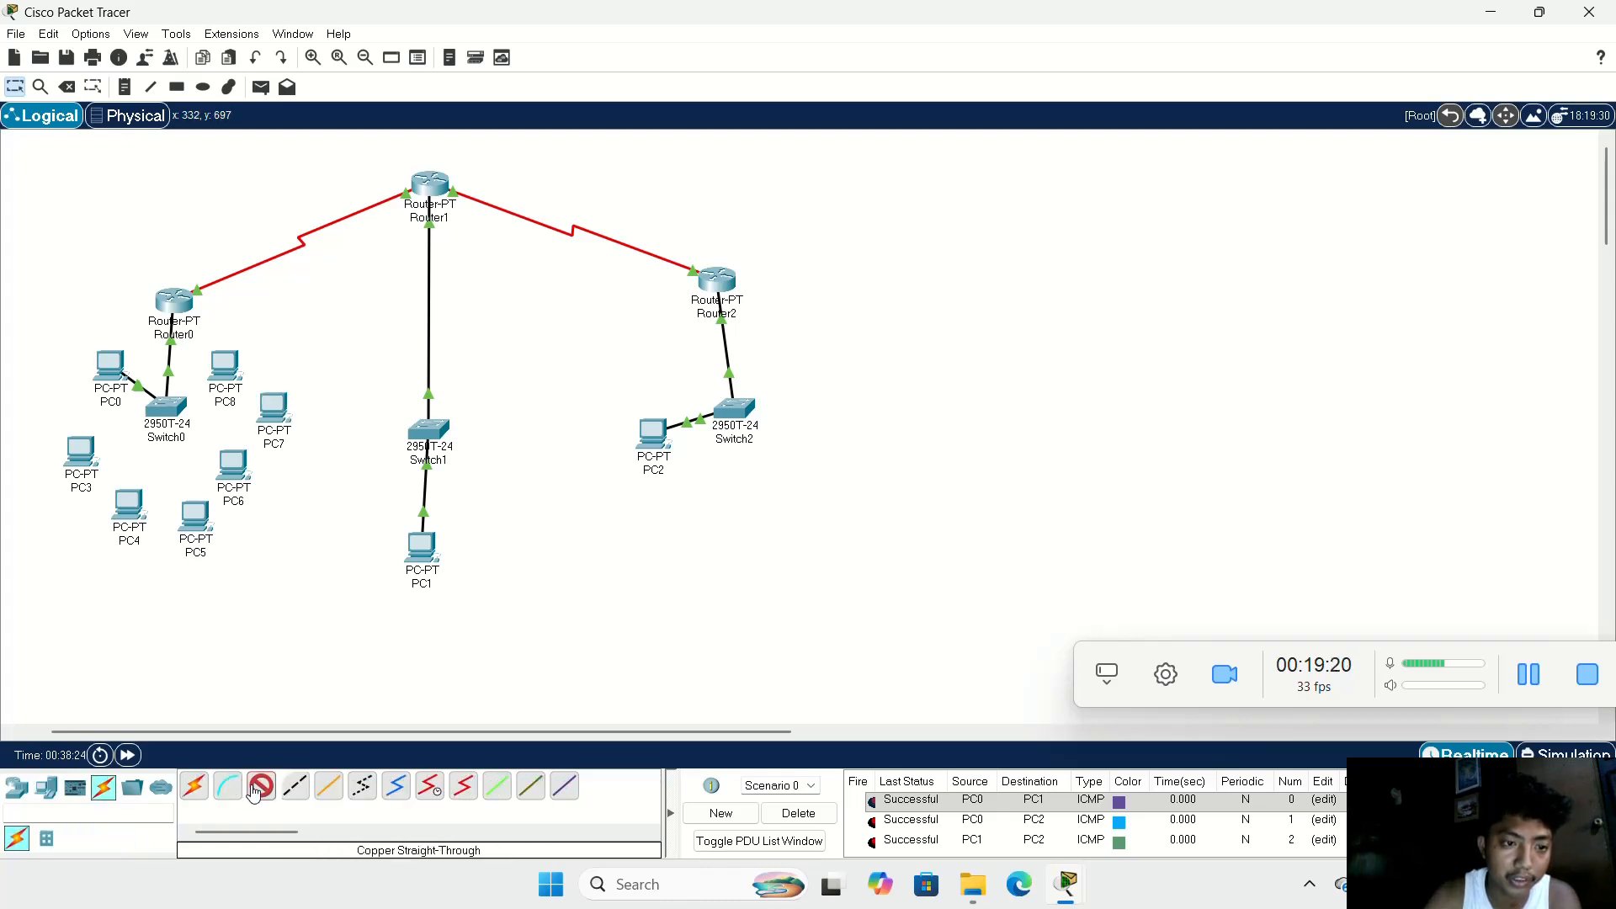
{"action": "left_click", "coordinate": [65, 469]}
{"action": "left_click", "coordinate": [118, 543]}
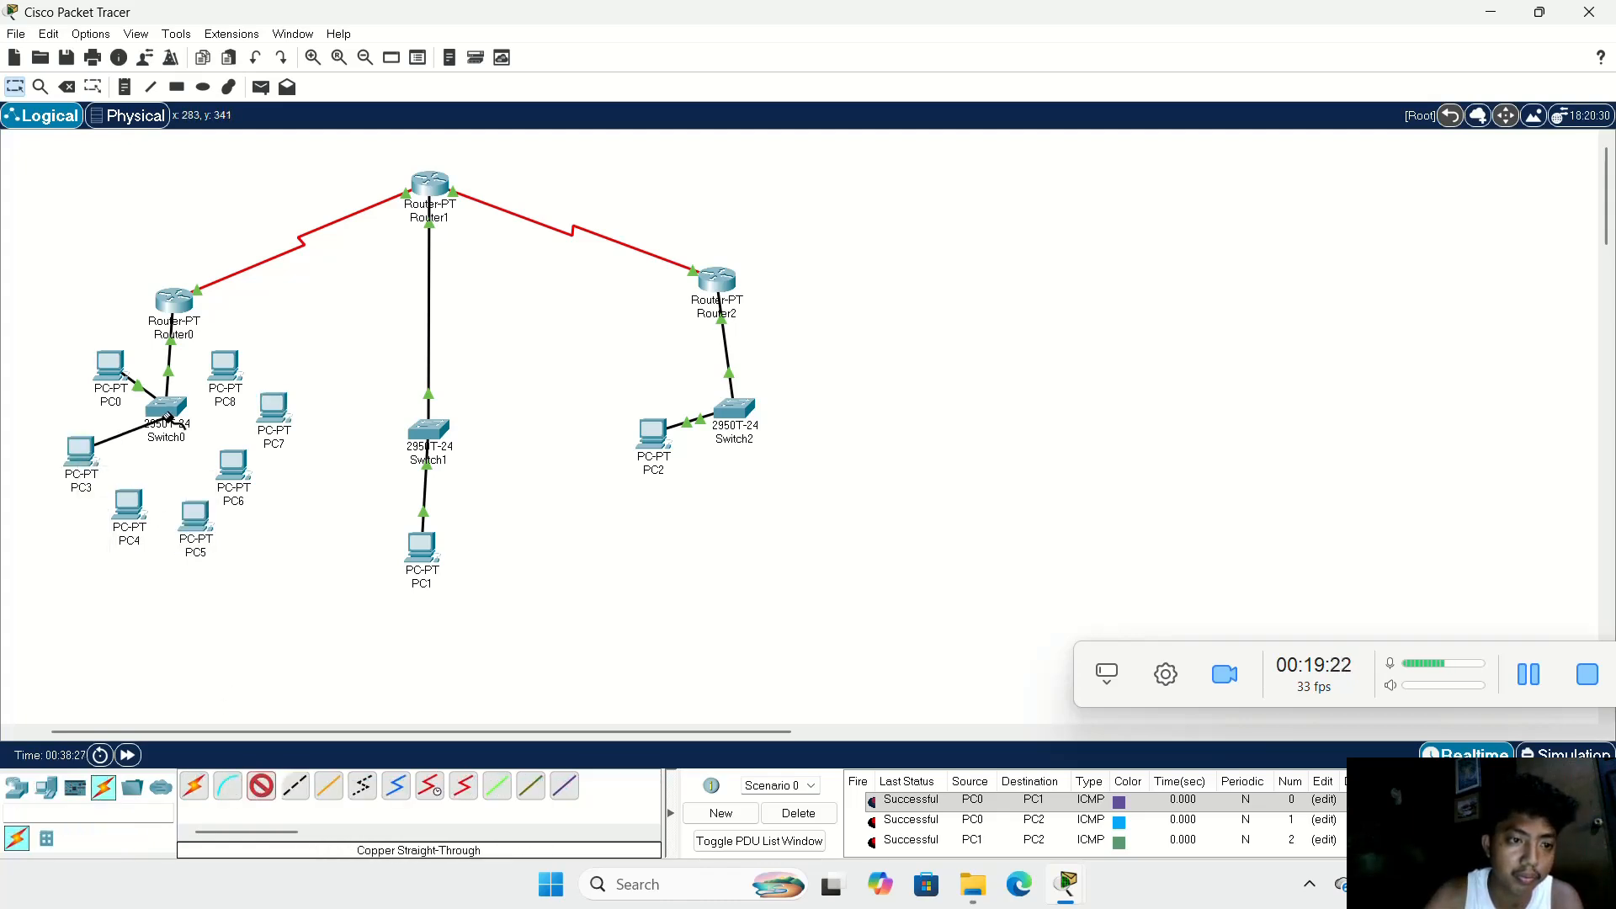
{"action": "left_click", "coordinate": [166, 407]}
{"action": "left_click", "coordinate": [245, 32]}
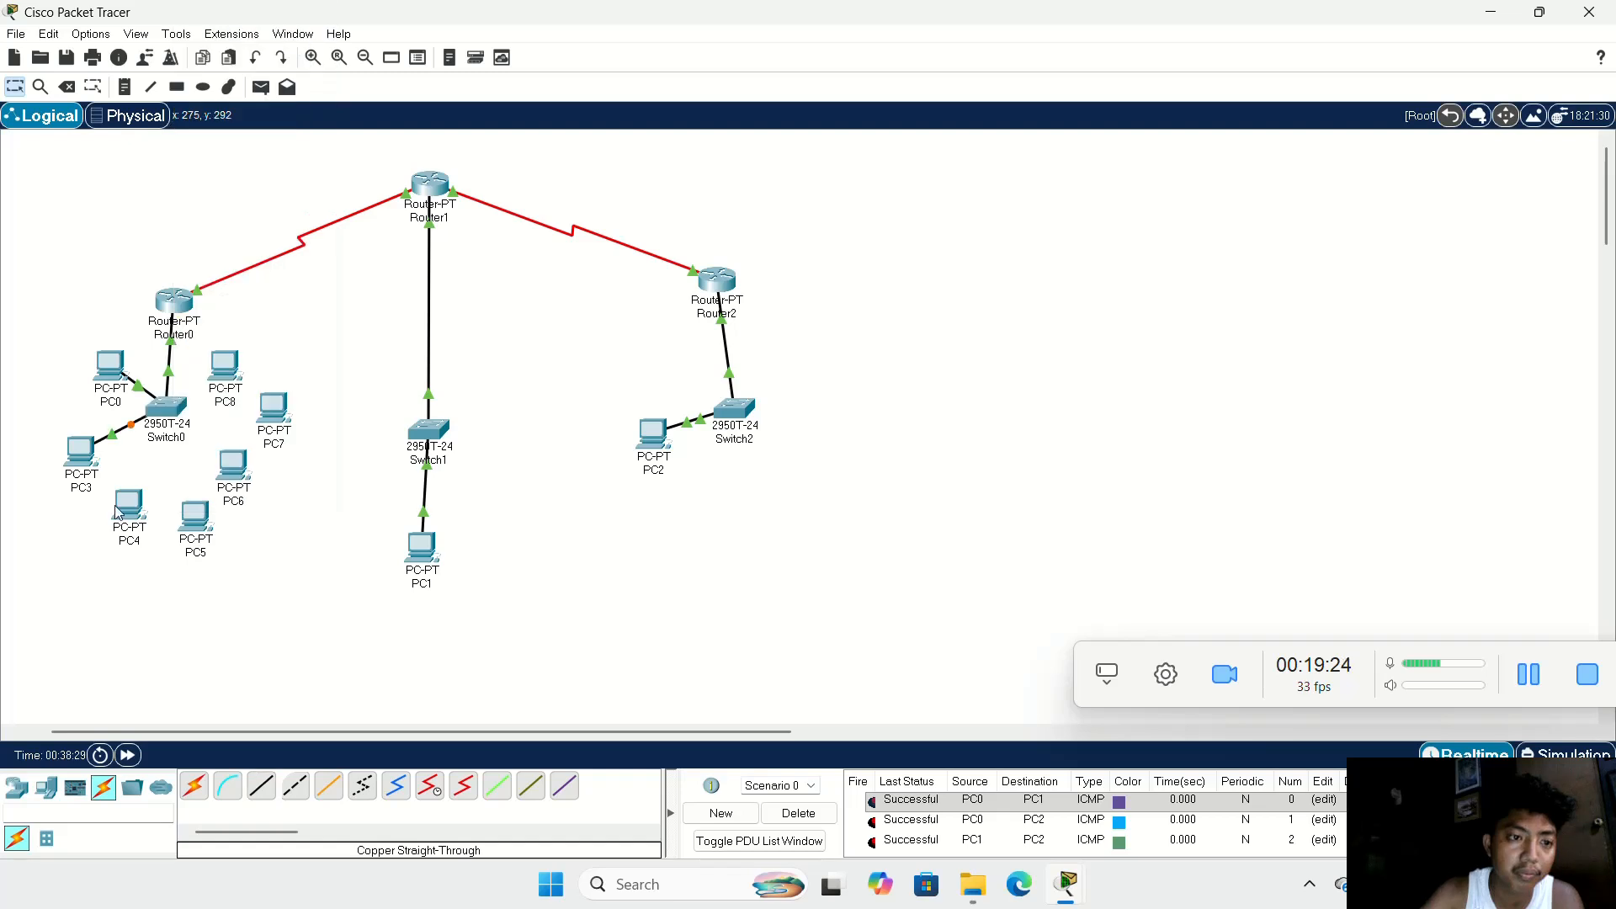
{"action": "left_click", "coordinate": [261, 785]}
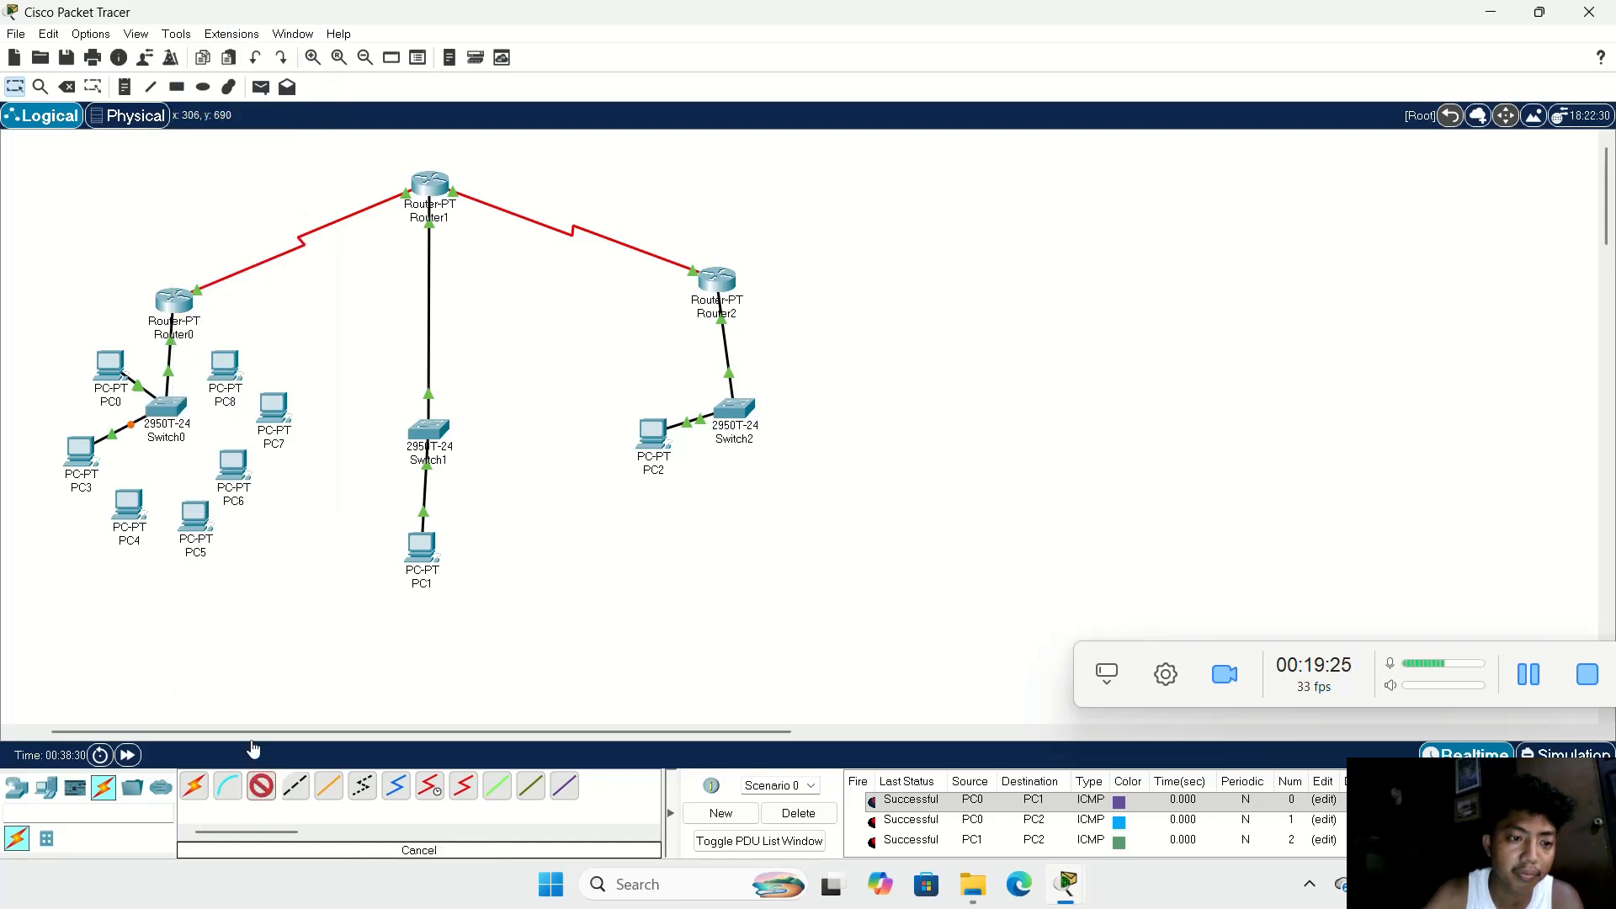
{"action": "left_click", "coordinate": [130, 503]}
{"action": "left_click", "coordinate": [181, 569]}
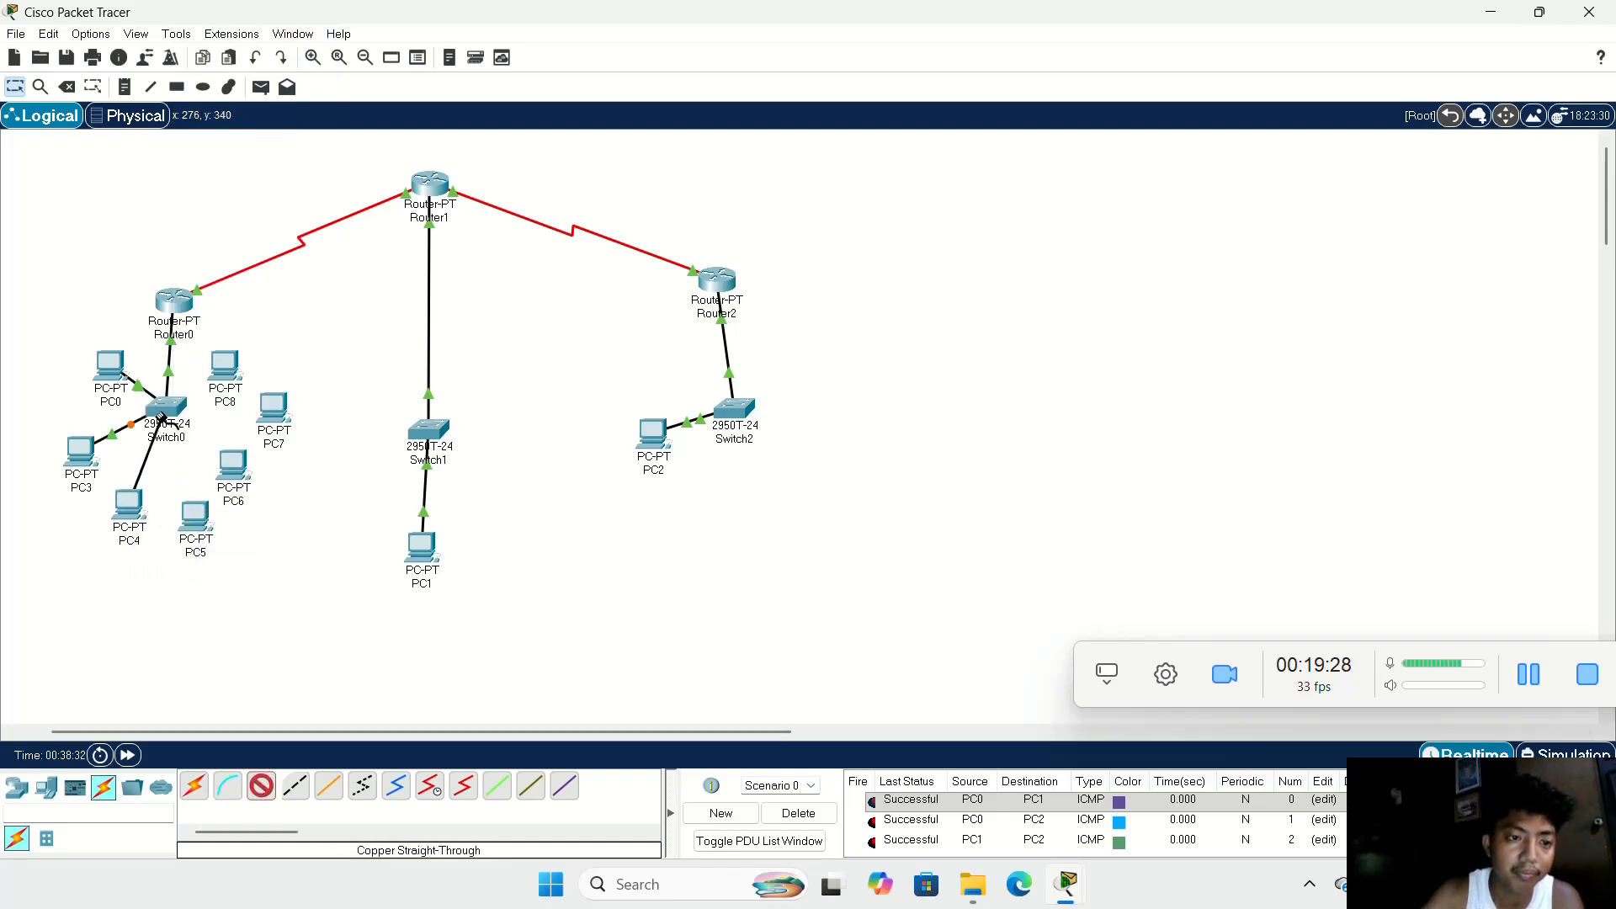
{"action": "left_click", "coordinate": [166, 410]}
{"action": "left_click", "coordinate": [235, 437]}
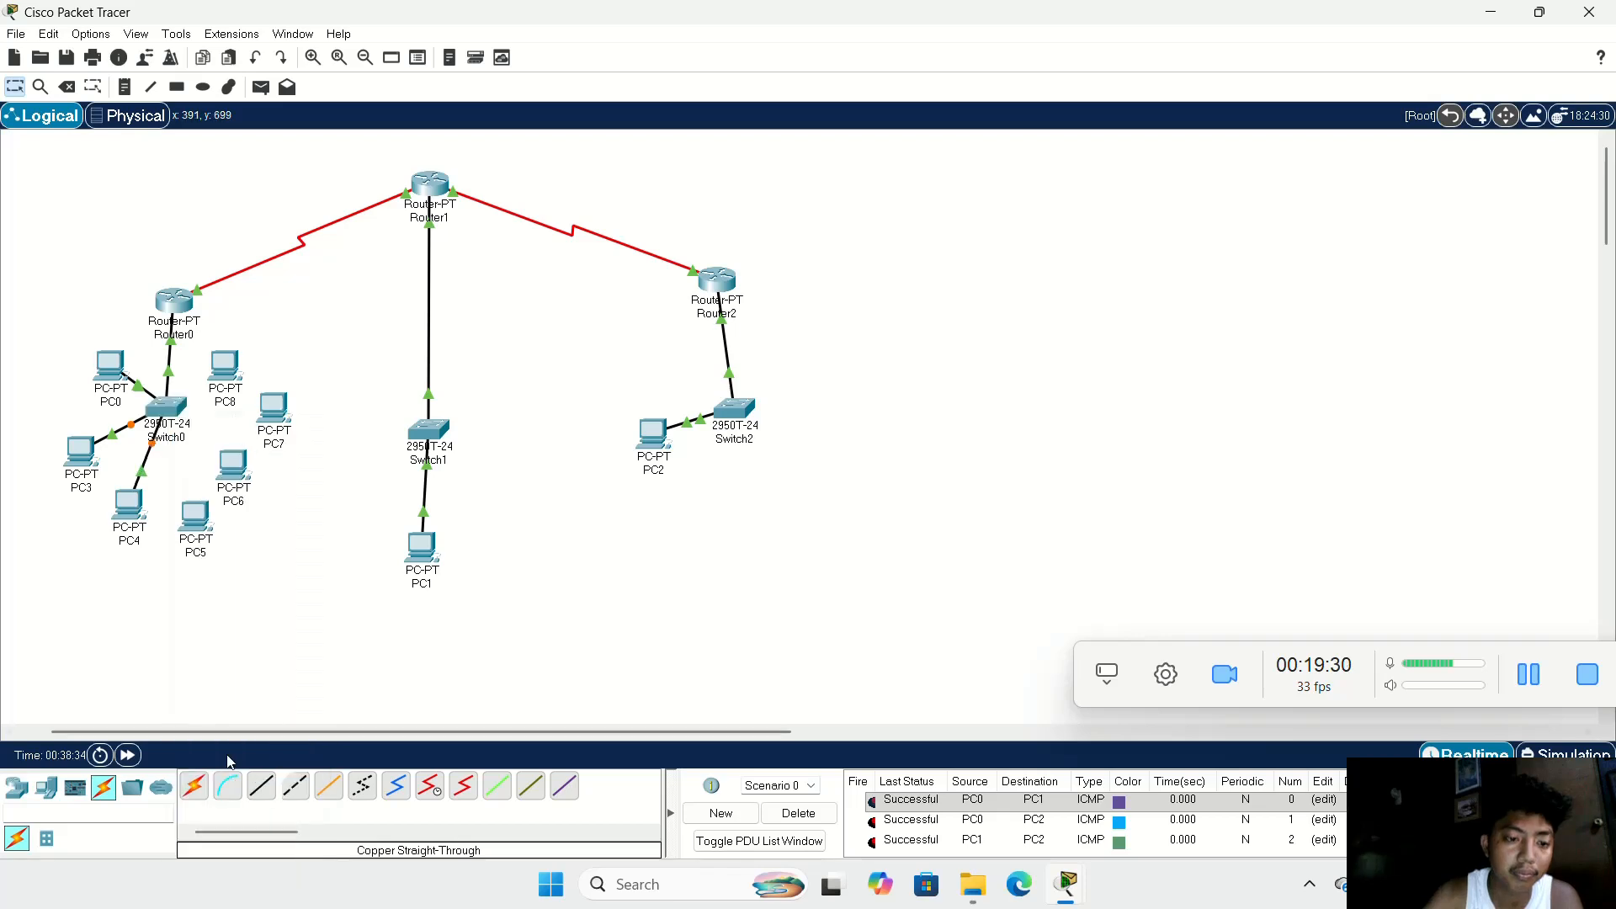
Step: Cable PC5's FastEthernet0 to Switch0's FastEthernet0/5 and PC6 to FastEthernet0/6 with copper straight-through cables
{"action": "left_click", "coordinate": [253, 789]}
{"action": "left_click", "coordinate": [203, 527]}
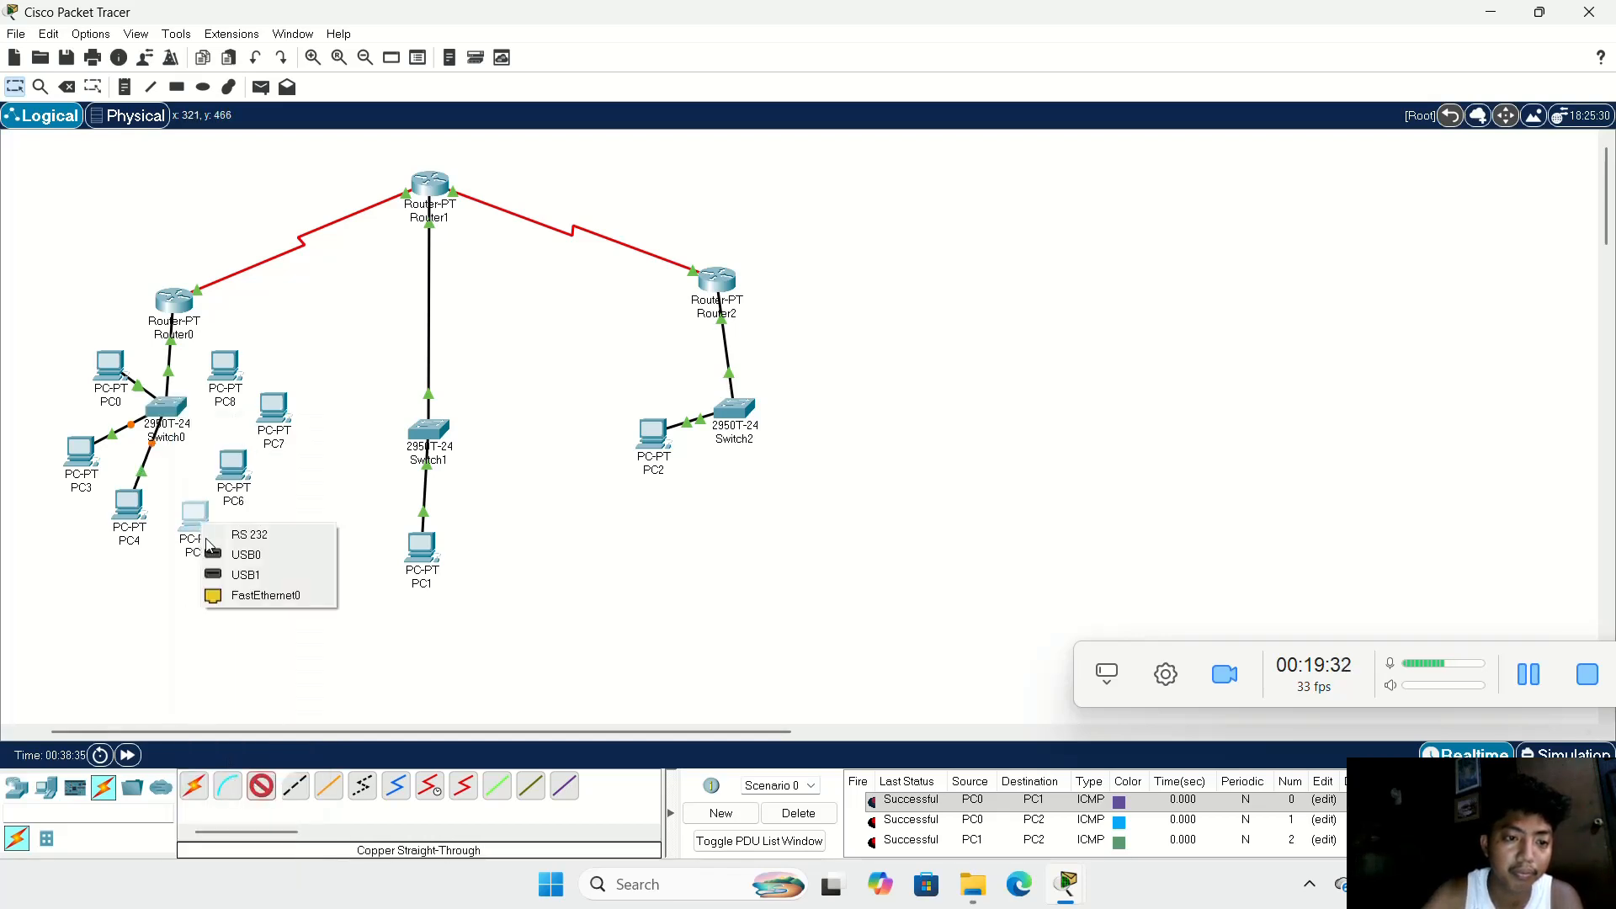
{"action": "left_click", "coordinate": [261, 600]}
{"action": "left_click", "coordinate": [162, 410]}
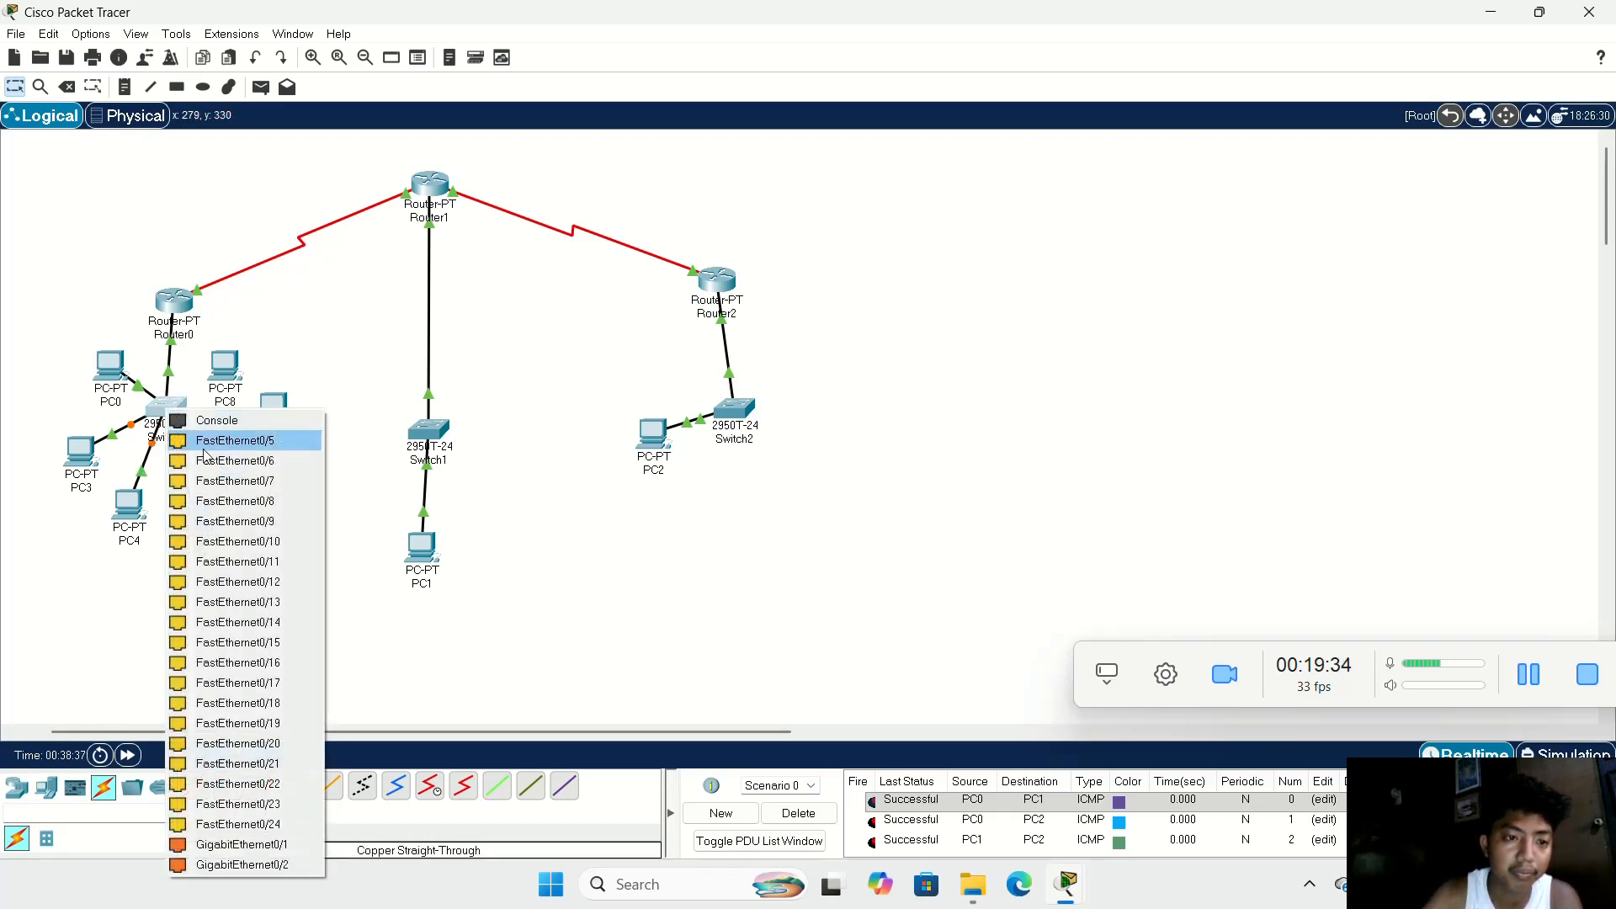
{"action": "left_click", "coordinate": [240, 440]}
{"action": "left_click", "coordinate": [253, 789]}
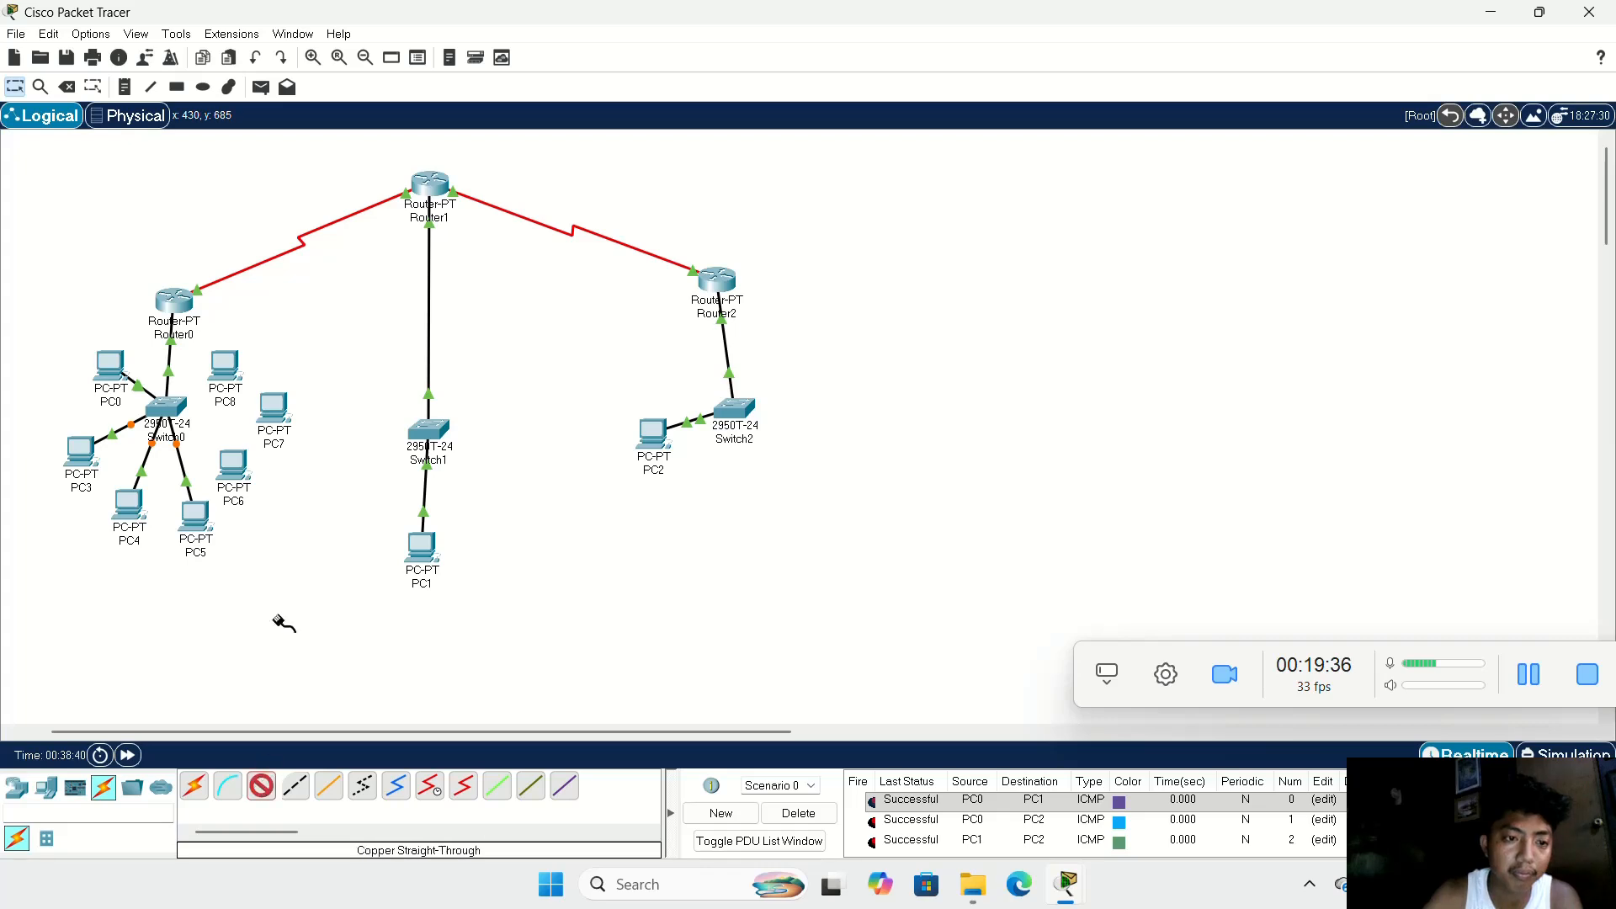
{"action": "left_click", "coordinate": [236, 463]}
{"action": "left_click", "coordinate": [288, 530]}
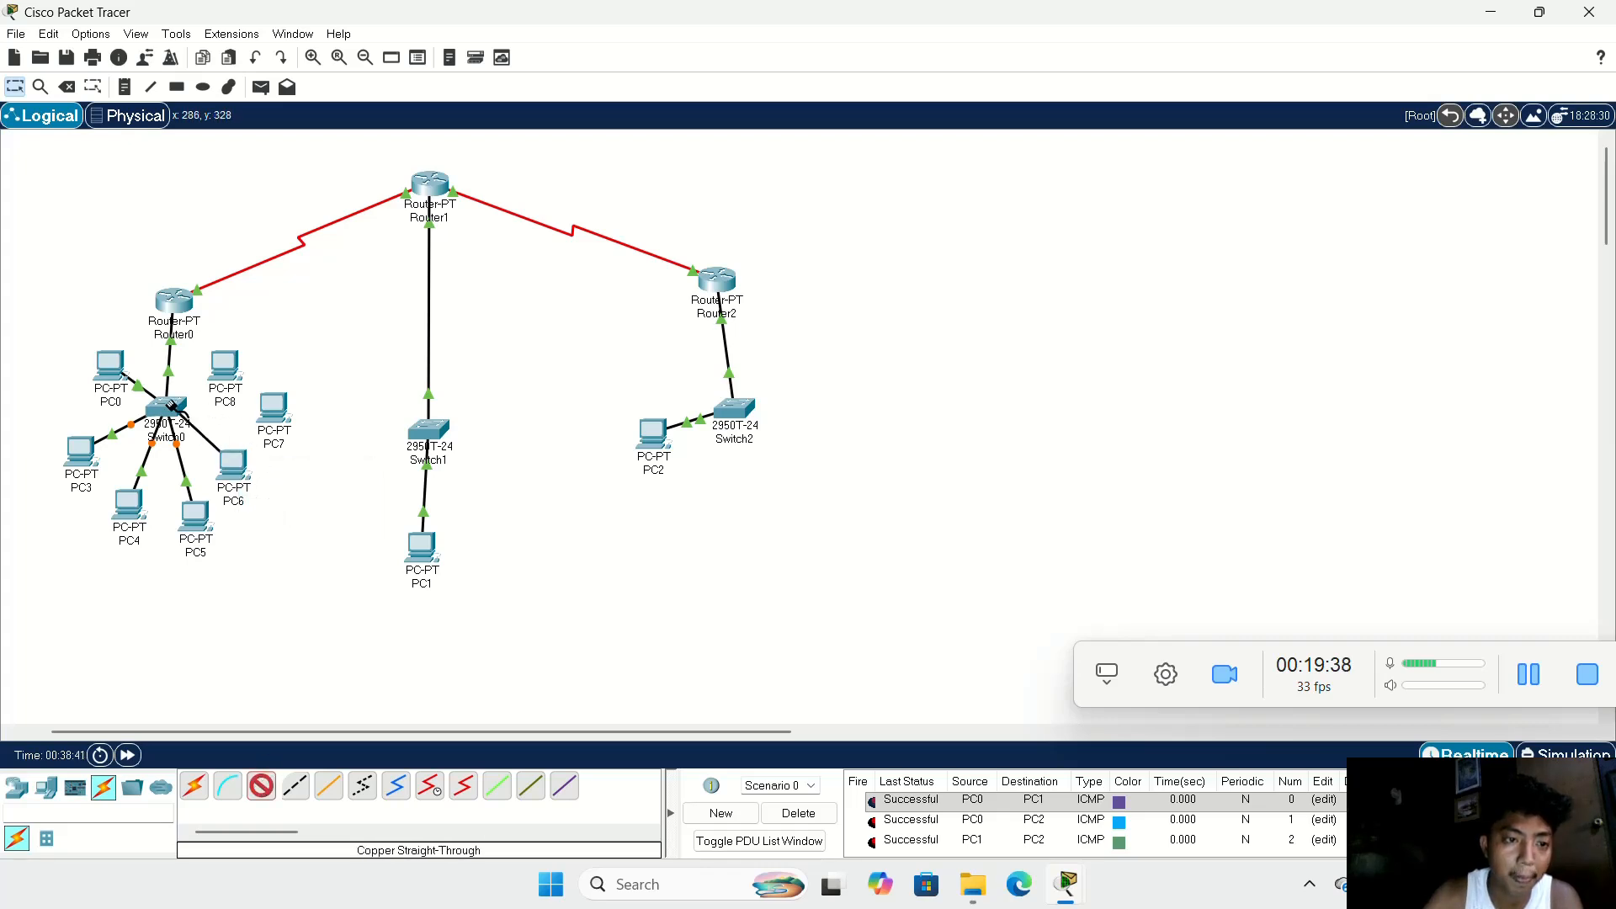
{"action": "left_click", "coordinate": [166, 408]}
{"action": "left_click", "coordinate": [238, 455]}
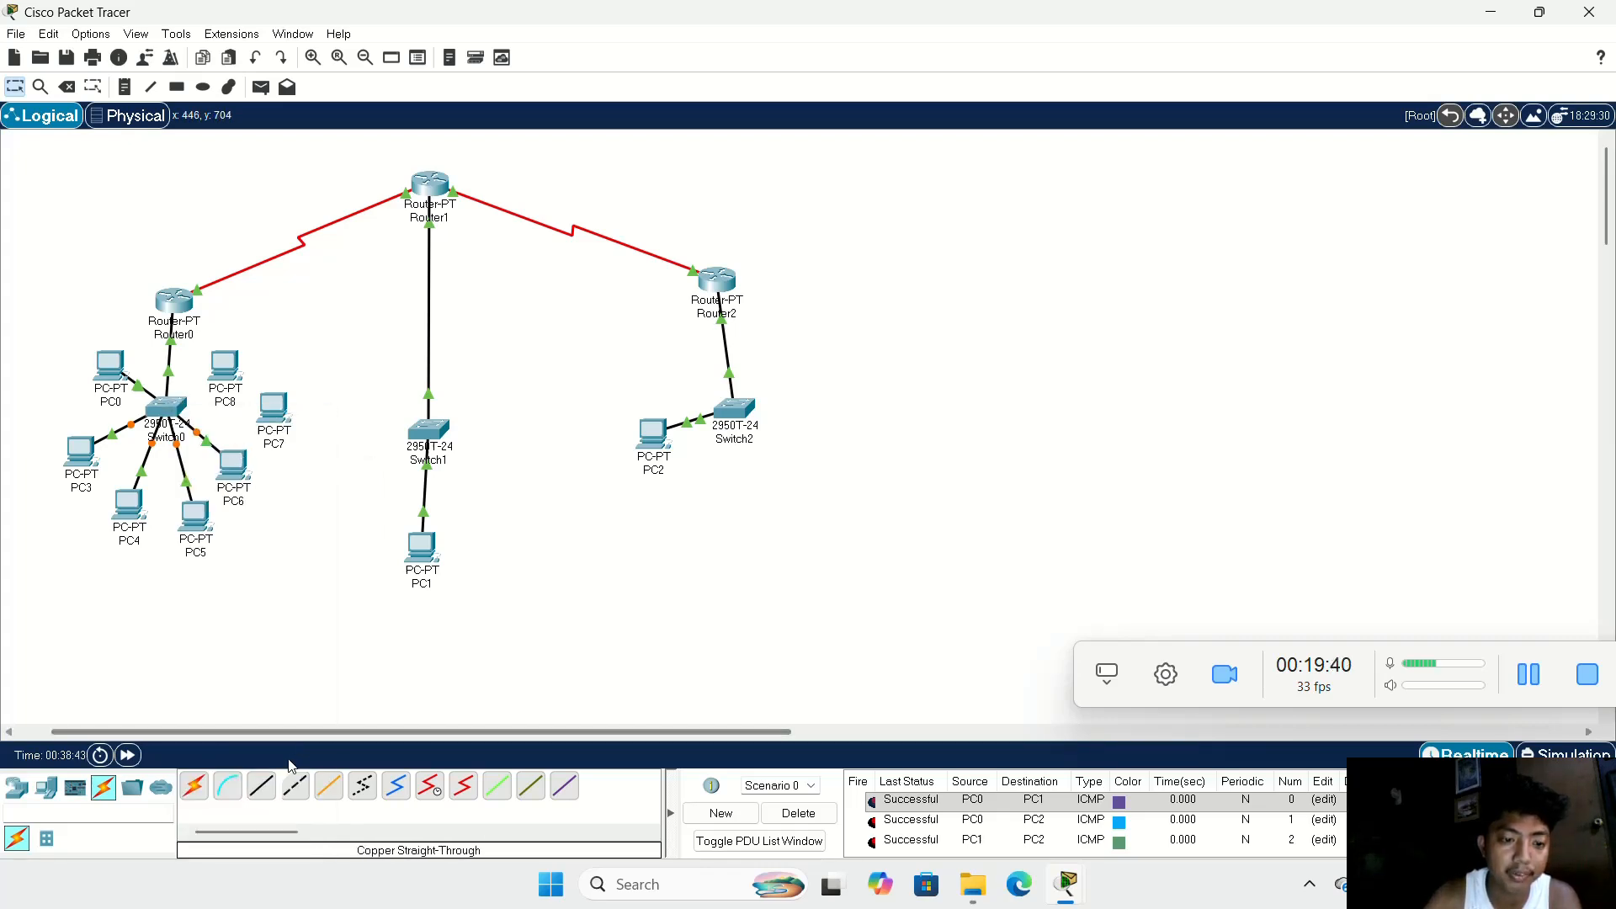
Step: Connect PC7's FastEthernet0 to Switch0's FastEthernet0/7 and cable PC8 to Switch0, using copper straight-through cables
{"action": "left_click", "coordinate": [265, 783]}
{"action": "left_click", "coordinate": [268, 413]}
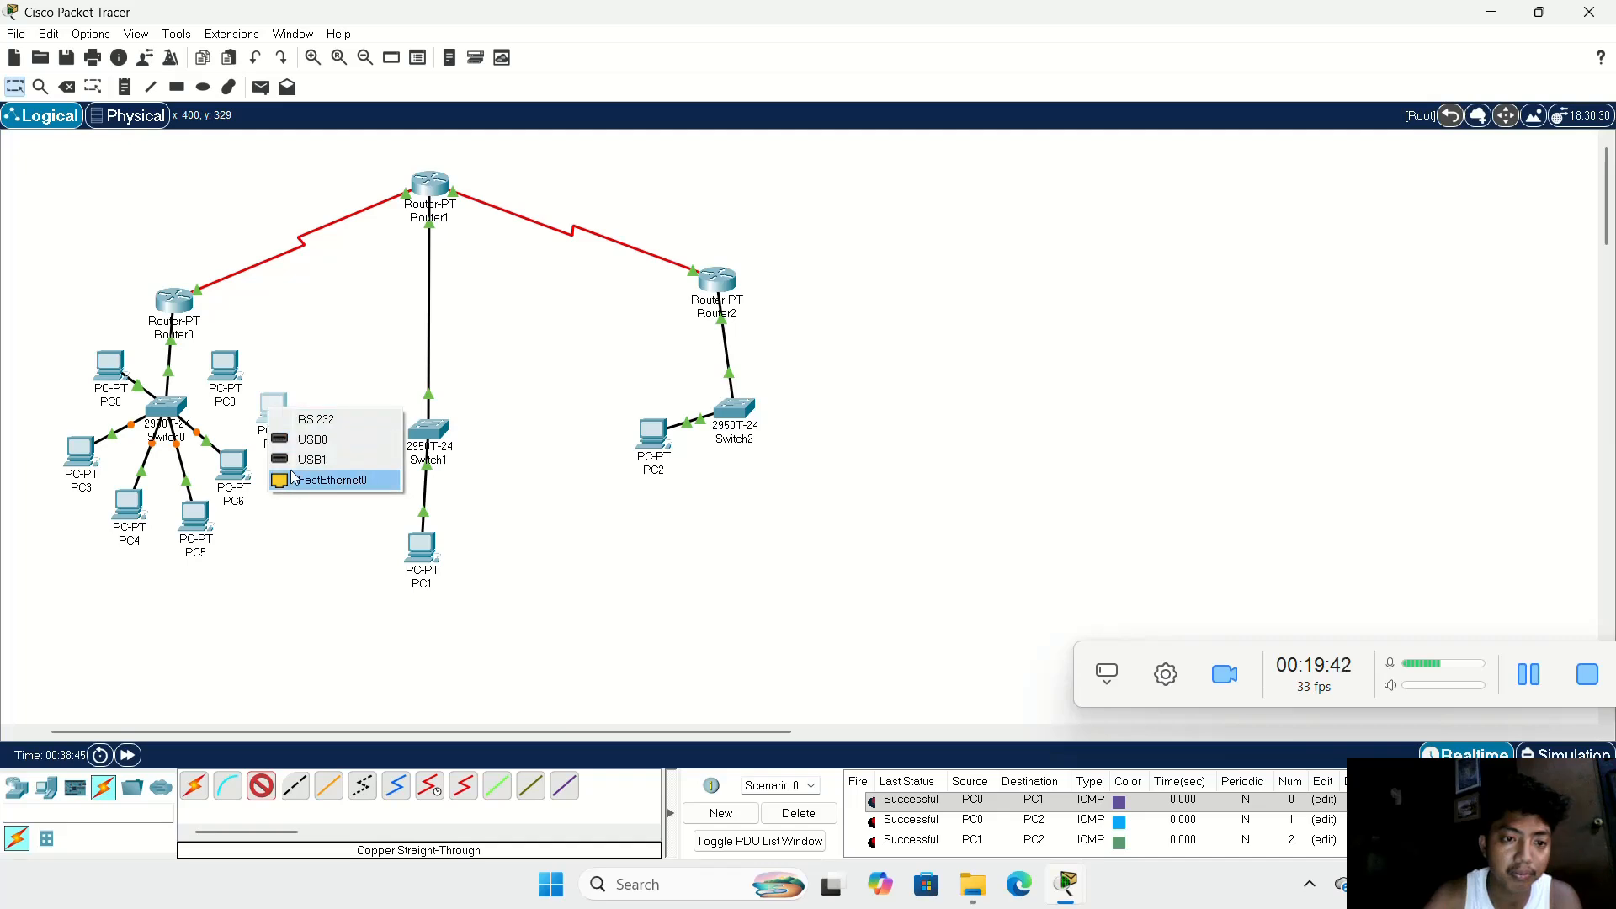
{"action": "left_click", "coordinate": [289, 477]}
{"action": "left_click", "coordinate": [167, 411]}
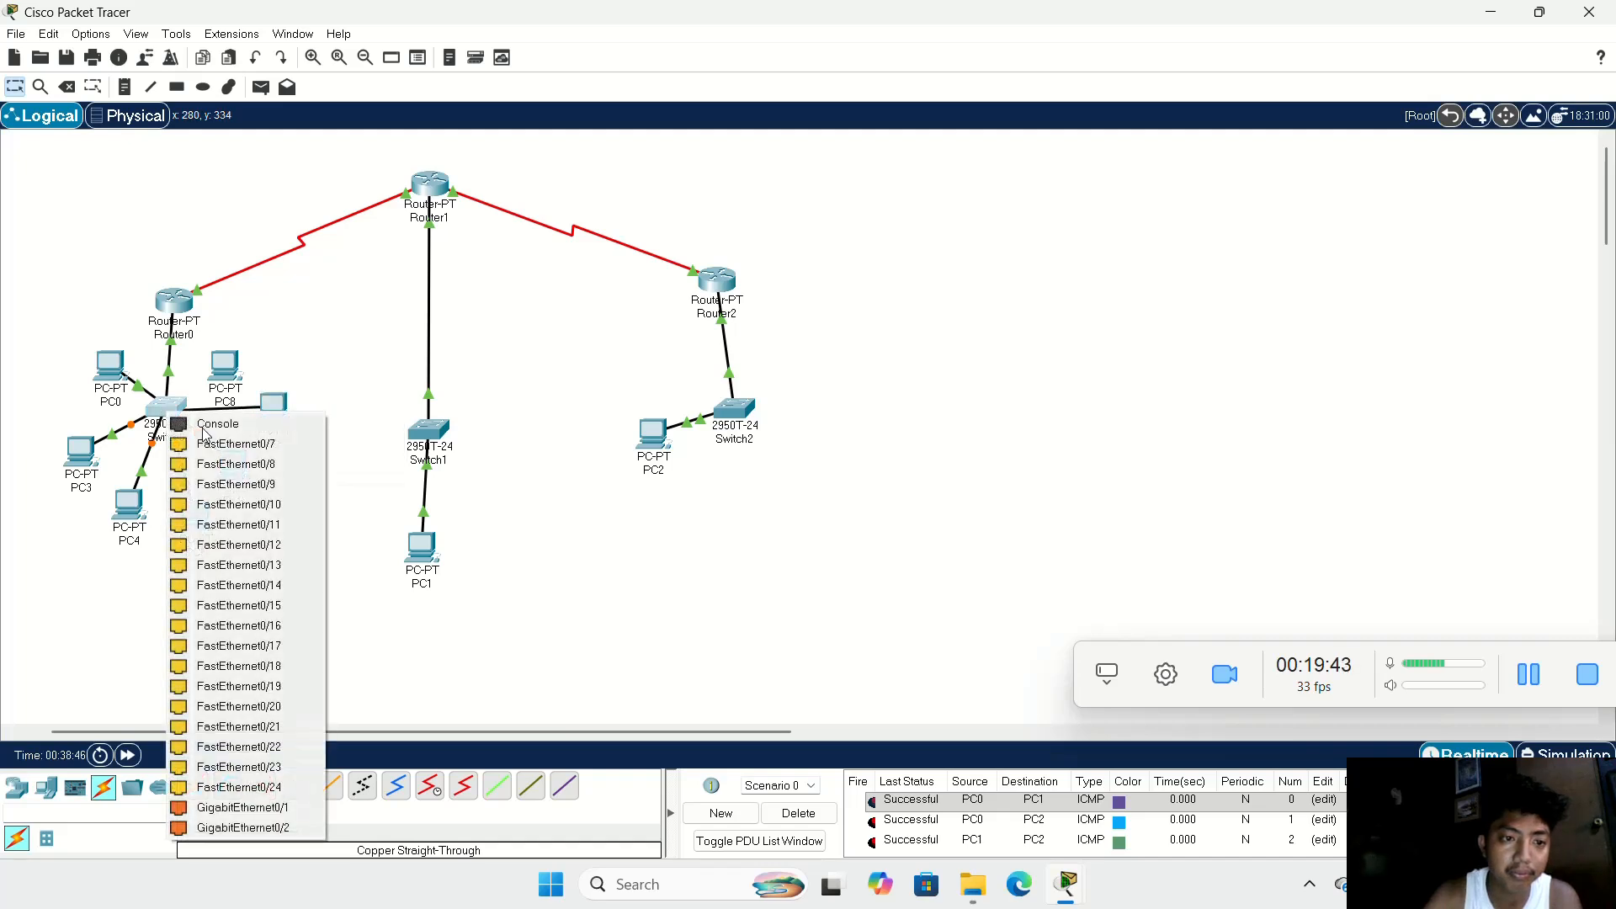
{"action": "left_click", "coordinate": [271, 455]}
{"action": "left_click", "coordinate": [262, 785]}
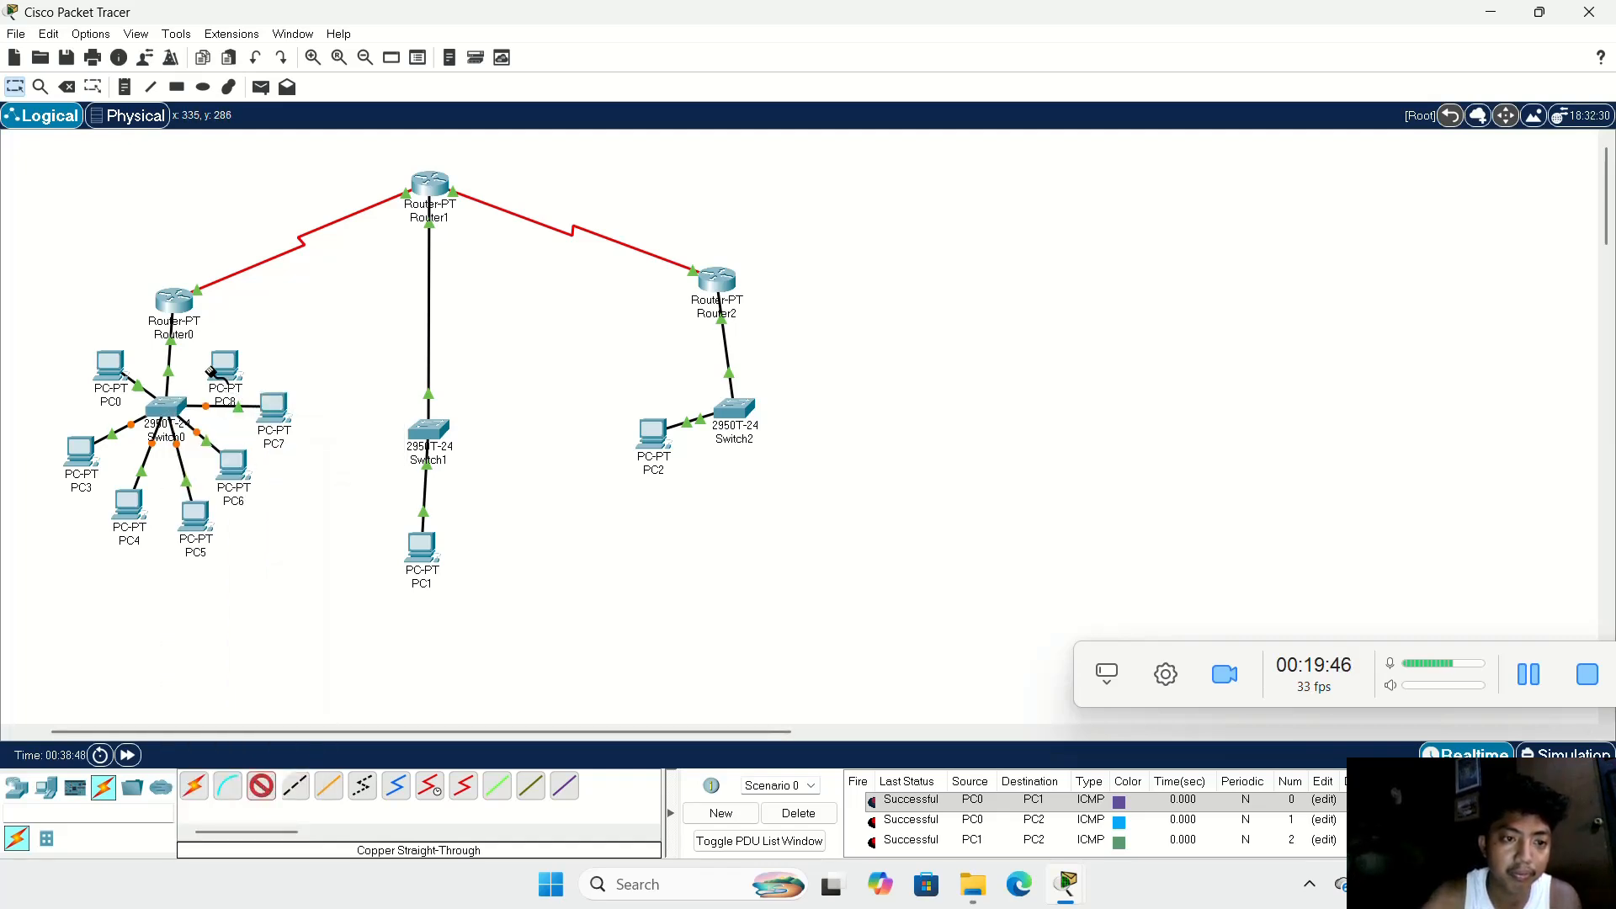
{"action": "left_click", "coordinate": [217, 367]}
{"action": "left_click", "coordinate": [281, 437]}
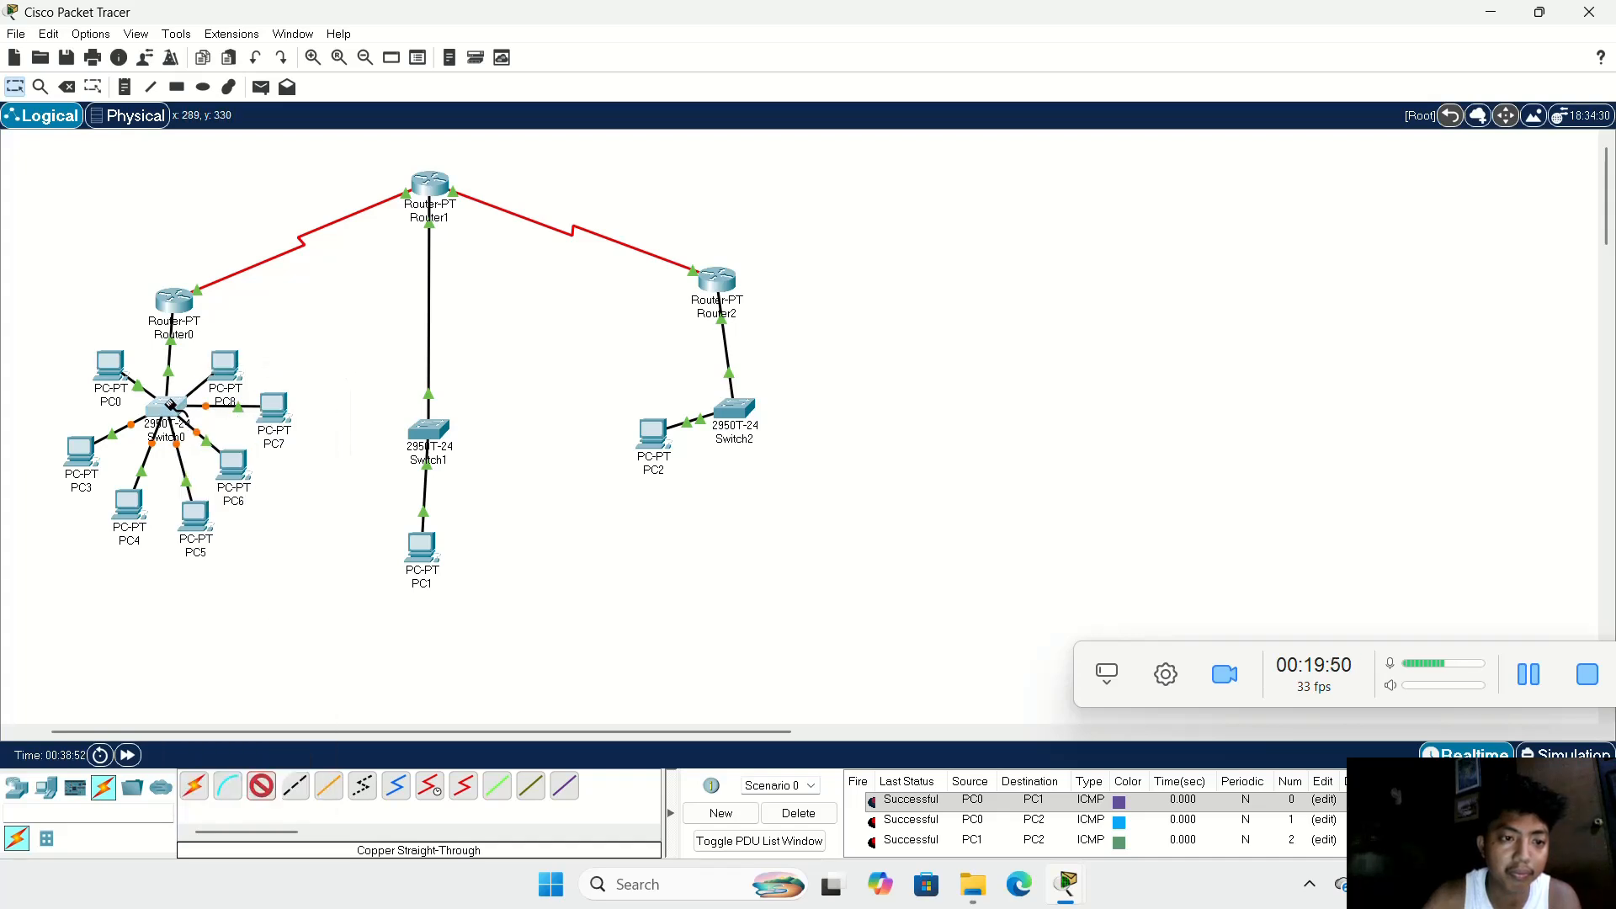
{"action": "left_click", "coordinate": [177, 410]}
{"action": "left_click", "coordinate": [284, 439]}
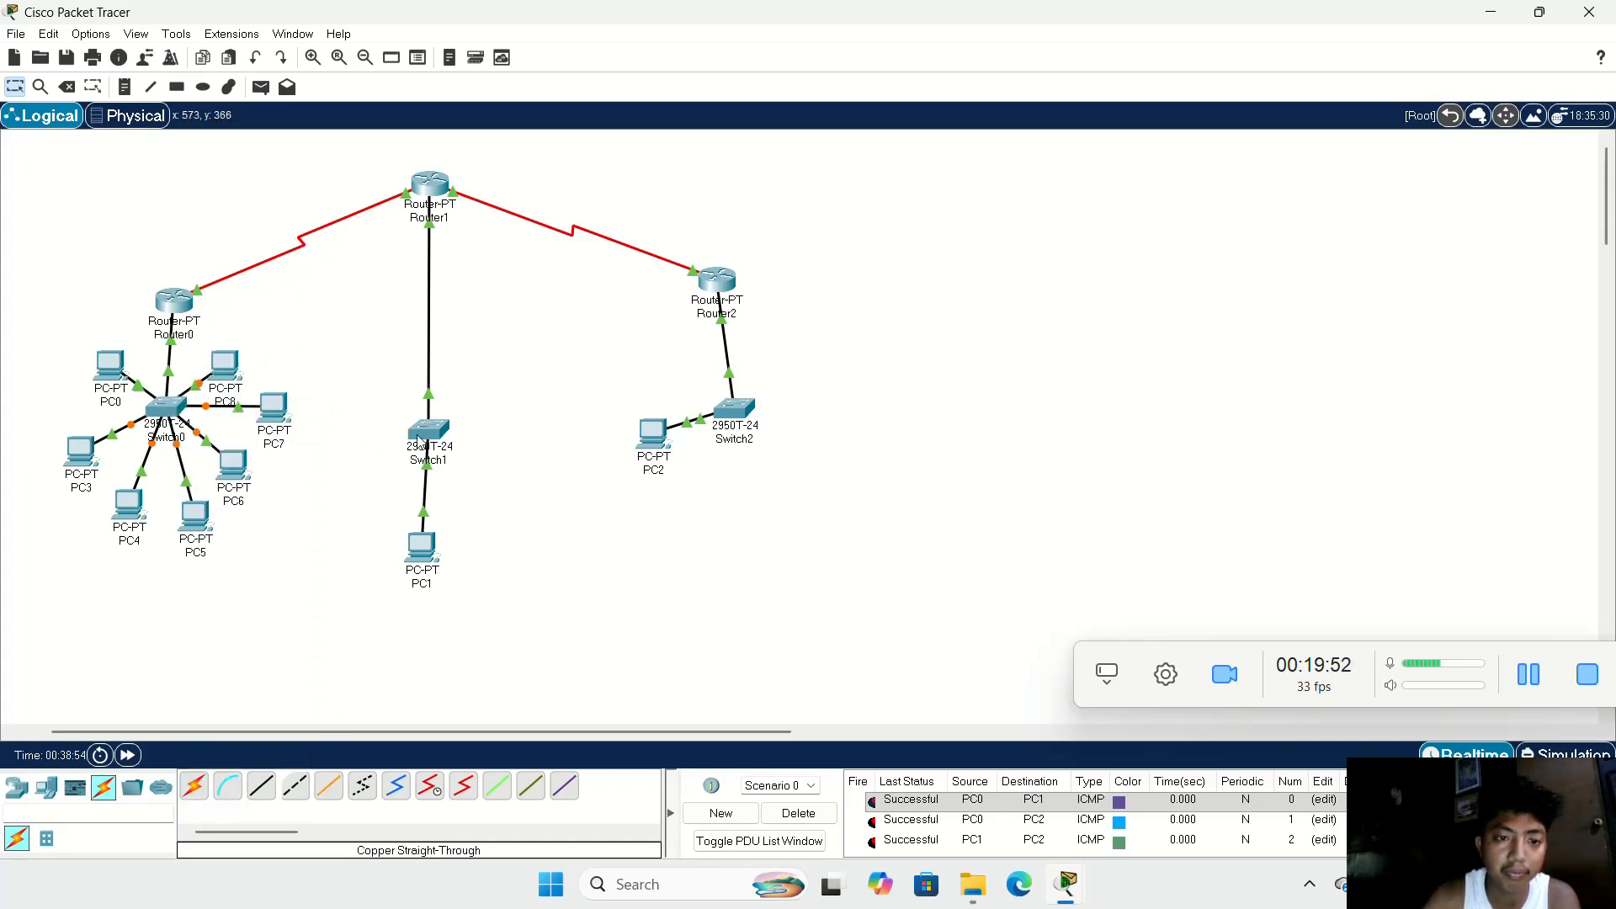
Step: Rearrange the two branches by shifting Router0's whole LAN lower, raising Switch1 close beneath Router1, and placing PC1 beside Switch1
{"action": "left_click_drag", "start_coordinate": [422, 436], "coordinate": [416, 306]}
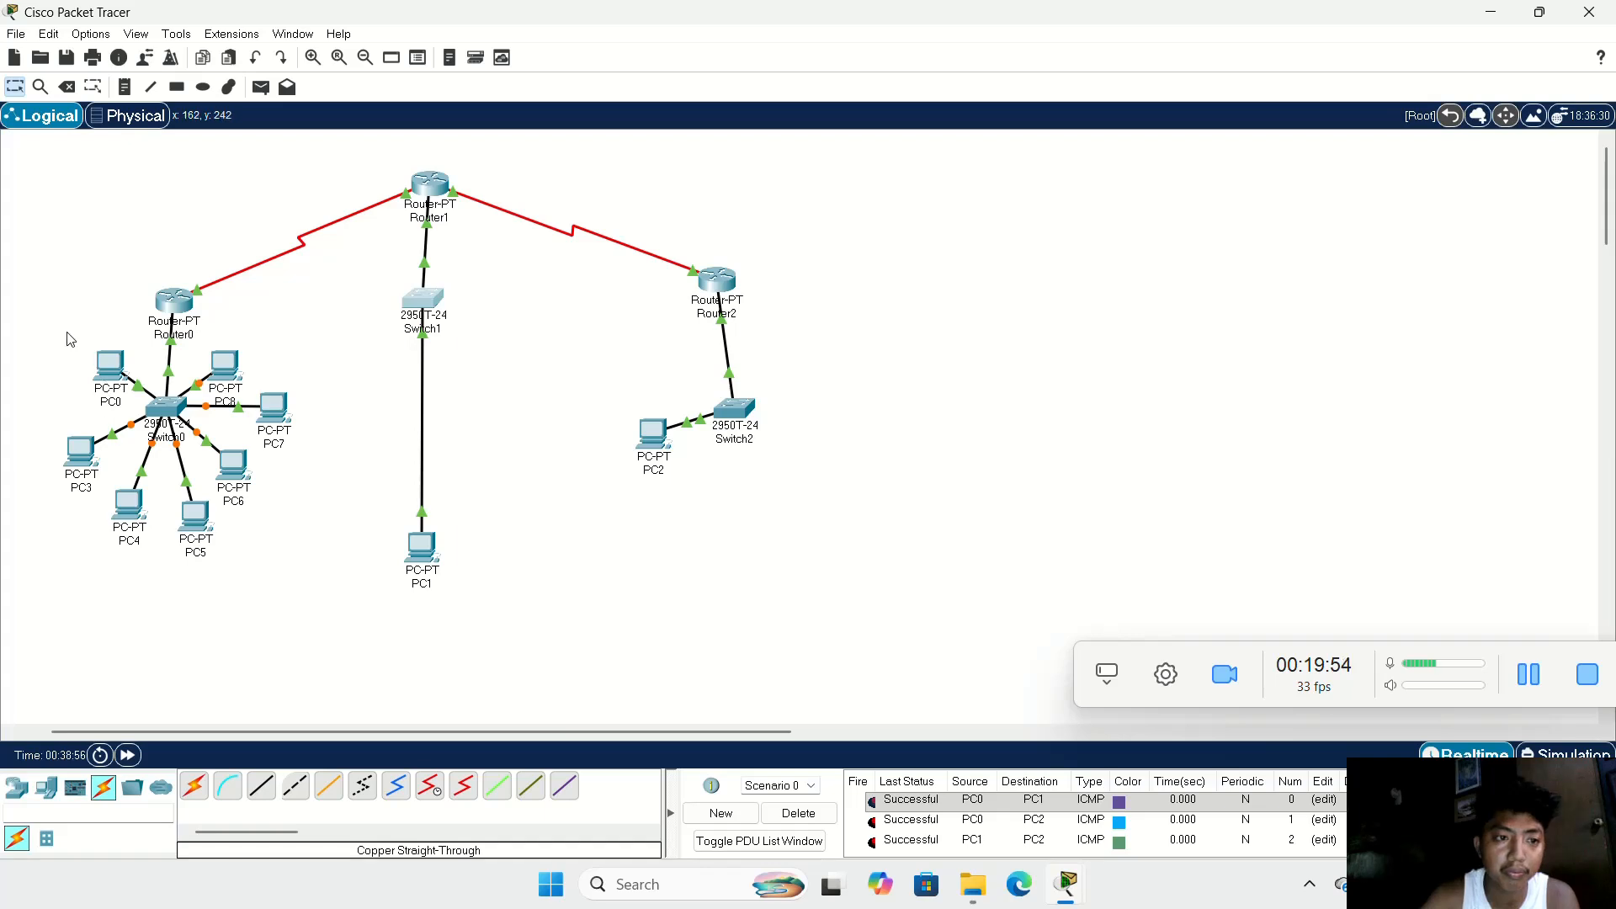
{"action": "left_click_drag", "start_coordinate": [62, 318], "coordinate": [299, 526]}
{"action": "left_click_drag", "start_coordinate": [182, 401], "coordinate": [175, 447]}
{"action": "left_click_drag", "start_coordinate": [427, 316], "coordinate": [437, 312]}
{"action": "left_click_drag", "start_coordinate": [430, 543], "coordinate": [338, 297]}
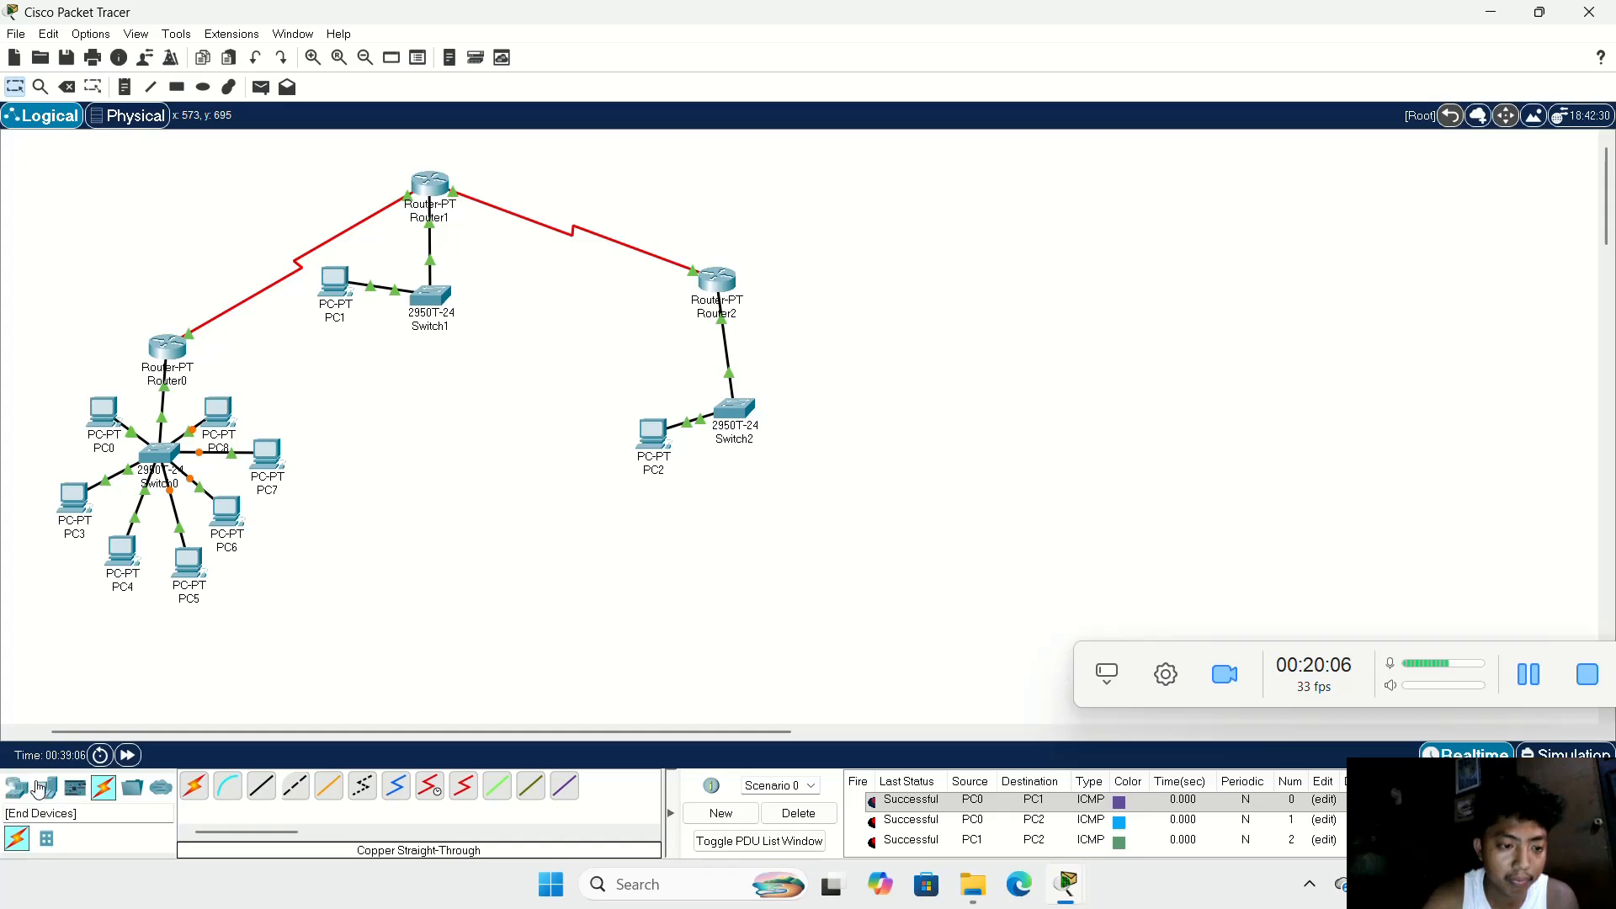
Step: Add five more PCs around Switch1: two below PC1 and three in a column on the side facing Router2's branch
{"action": "left_click", "coordinate": [46, 787]}
{"action": "left_click", "coordinate": [194, 791]}
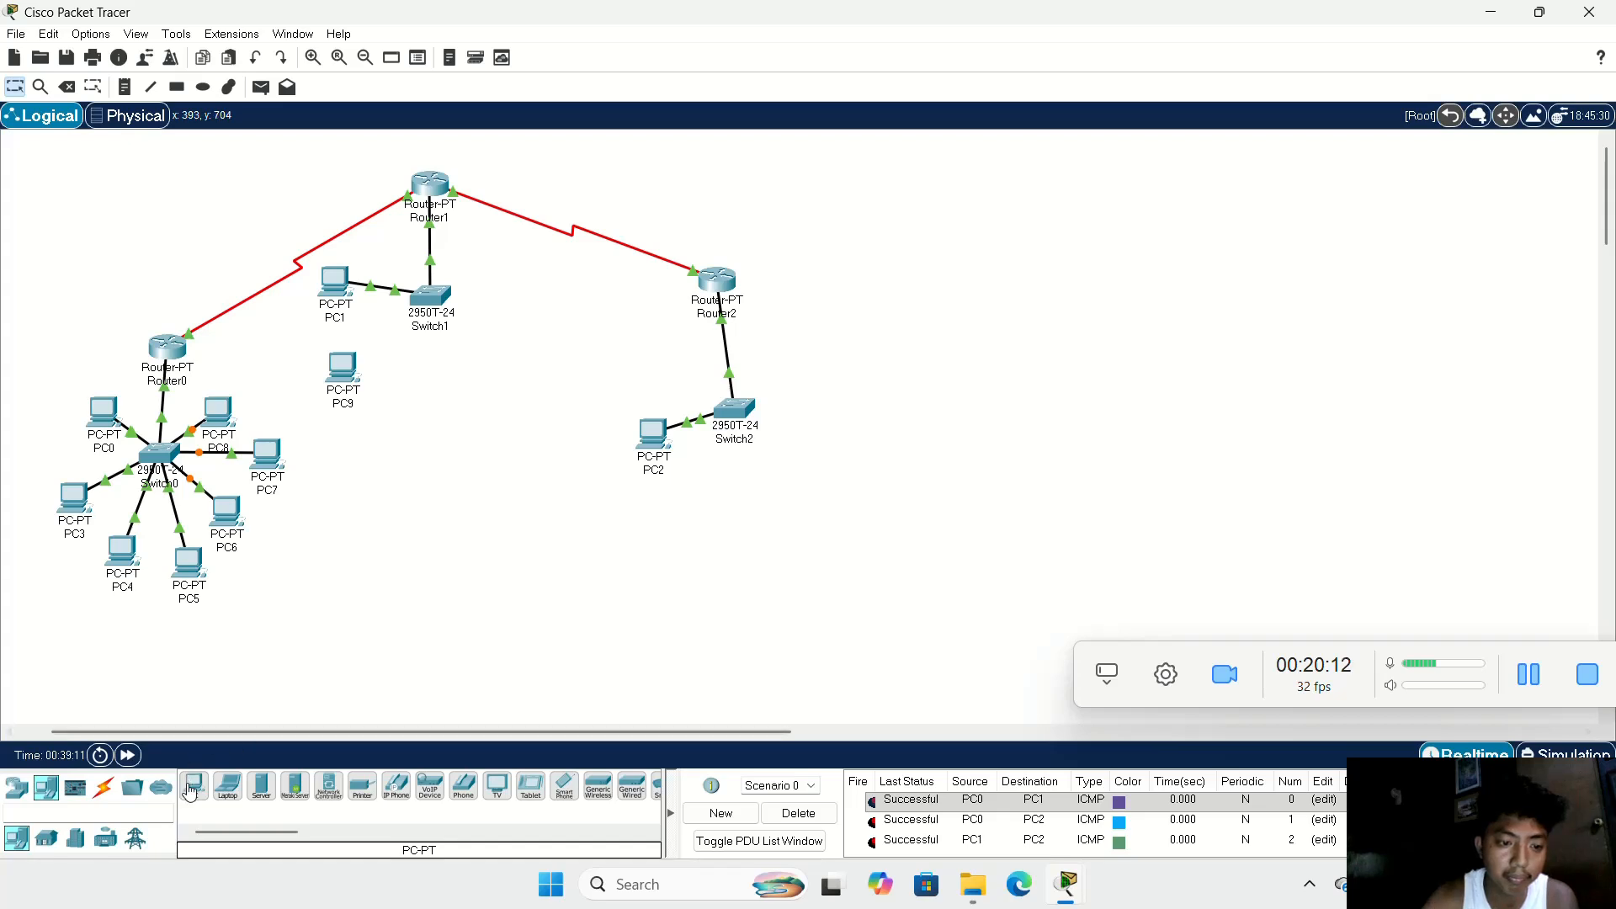
{"action": "left_click_drag", "start_coordinate": [186, 786], "coordinate": [381, 592]}
{"action": "left_click_drag", "start_coordinate": [367, 463], "coordinate": [364, 464]}
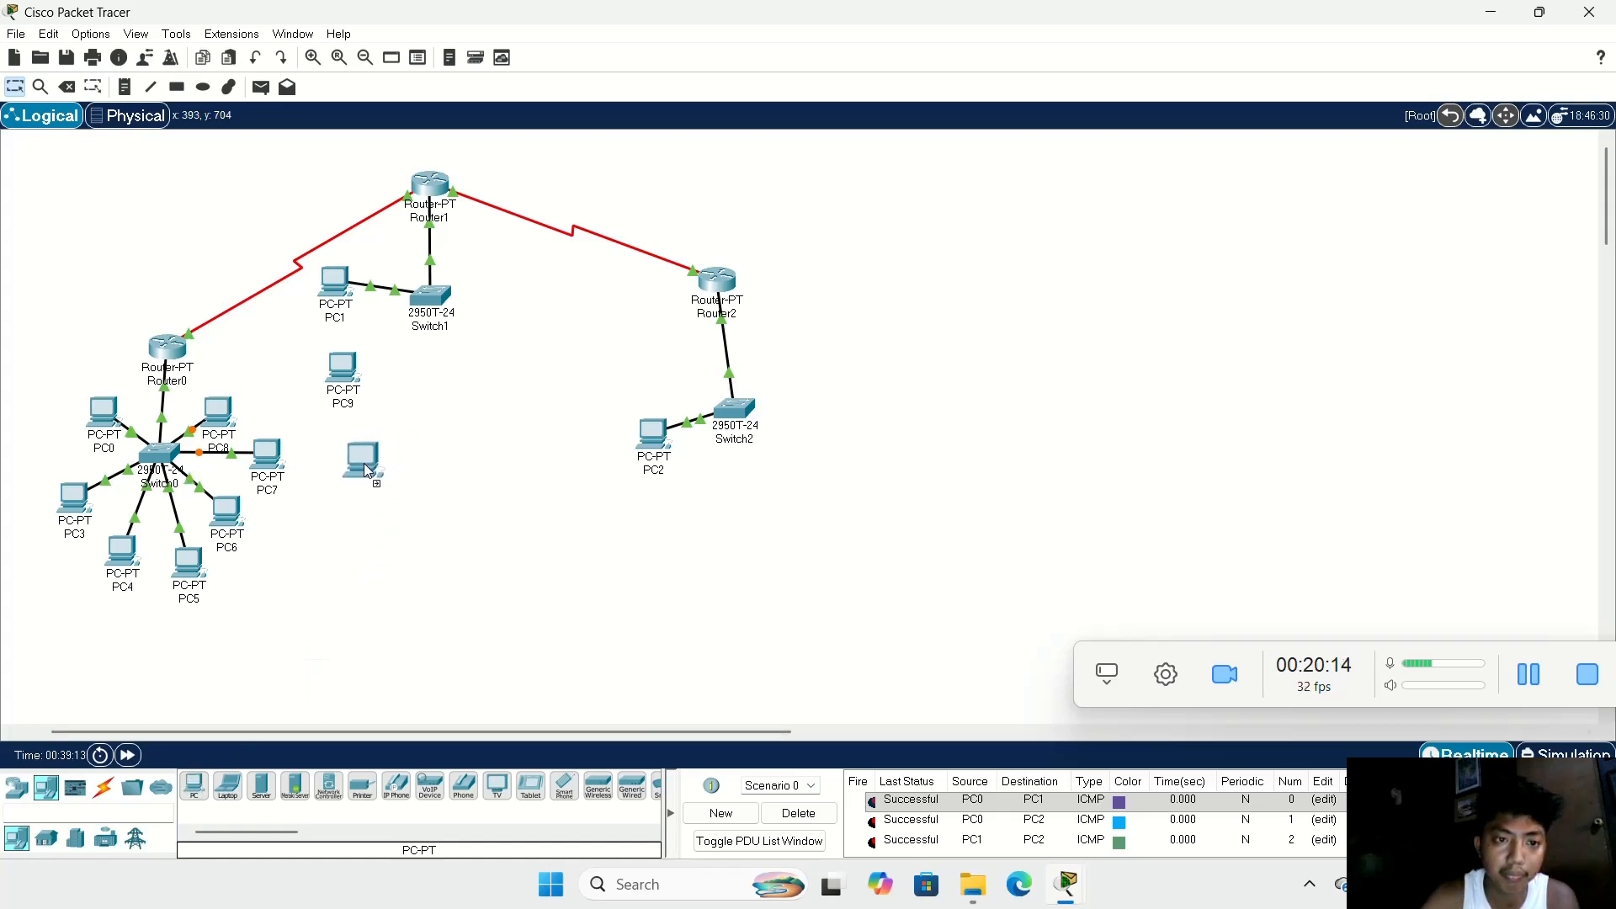
{"action": "left_click_drag", "start_coordinate": [186, 784], "coordinate": [510, 372]}
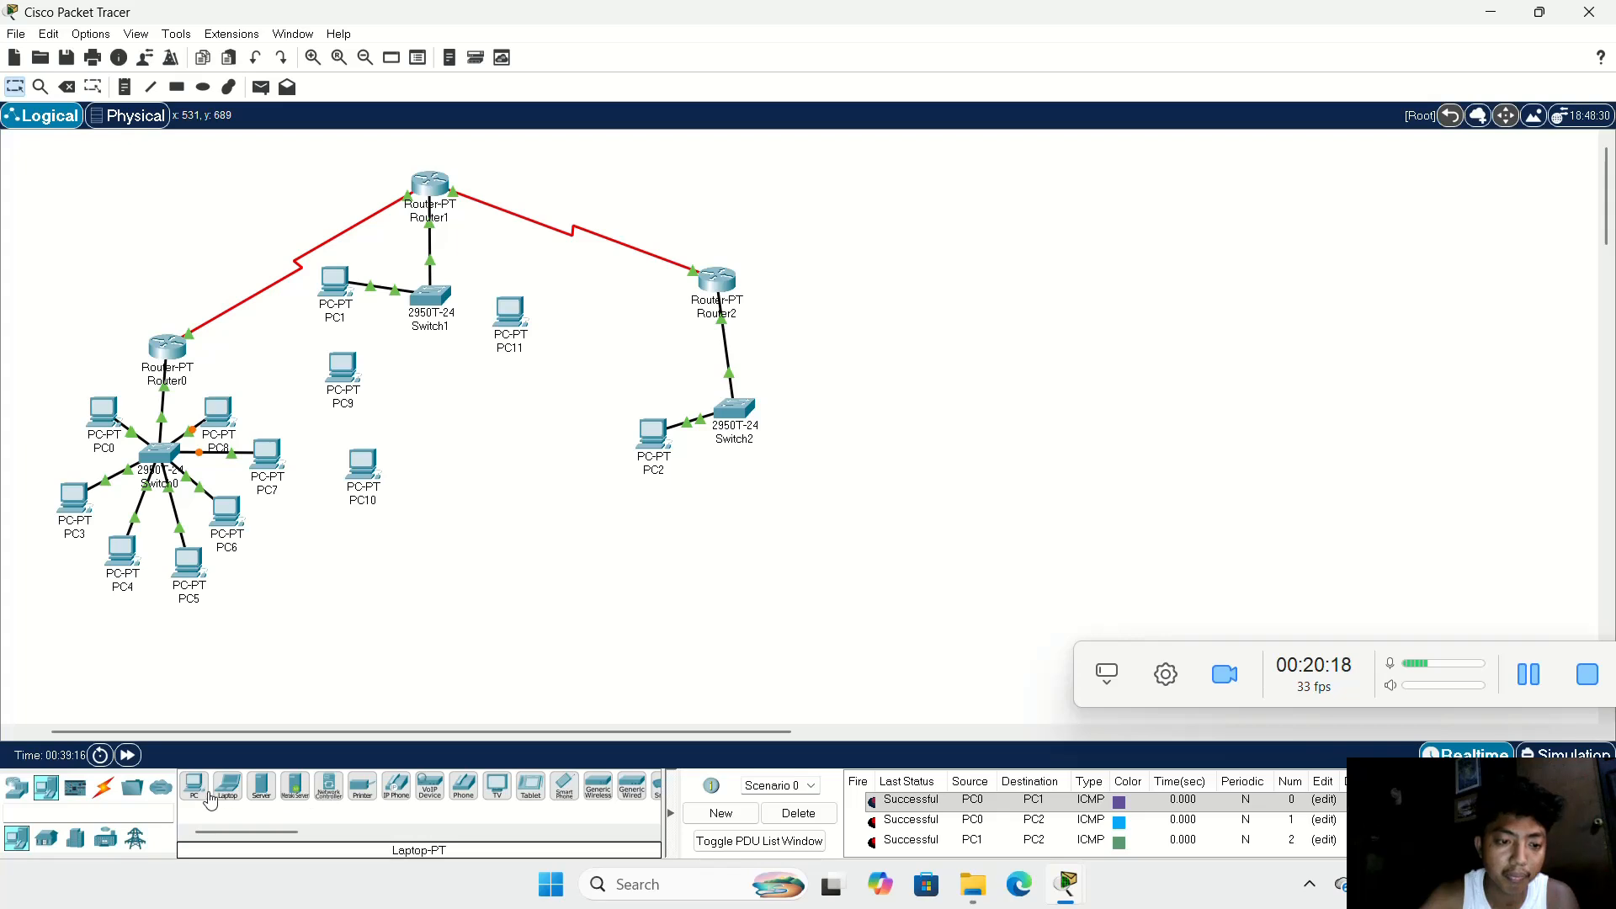
{"action": "left_click_drag", "start_coordinate": [195, 785], "coordinate": [520, 427]}
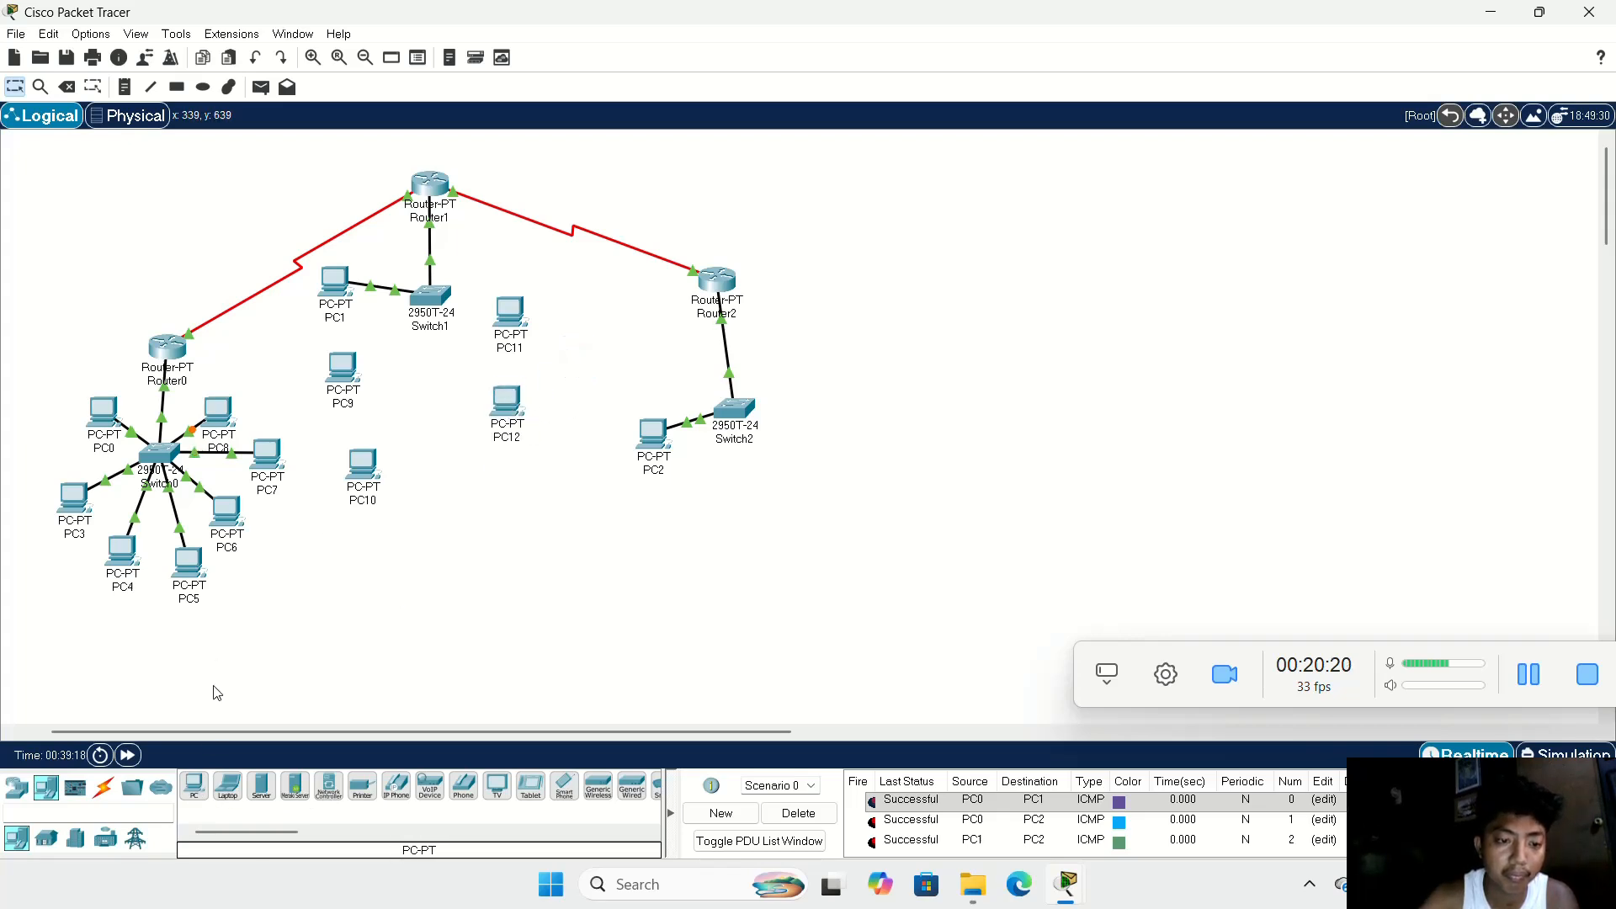
{"action": "left_click_drag", "start_coordinate": [195, 786], "coordinate": [522, 494]}
{"action": "left_click", "coordinate": [519, 495]}
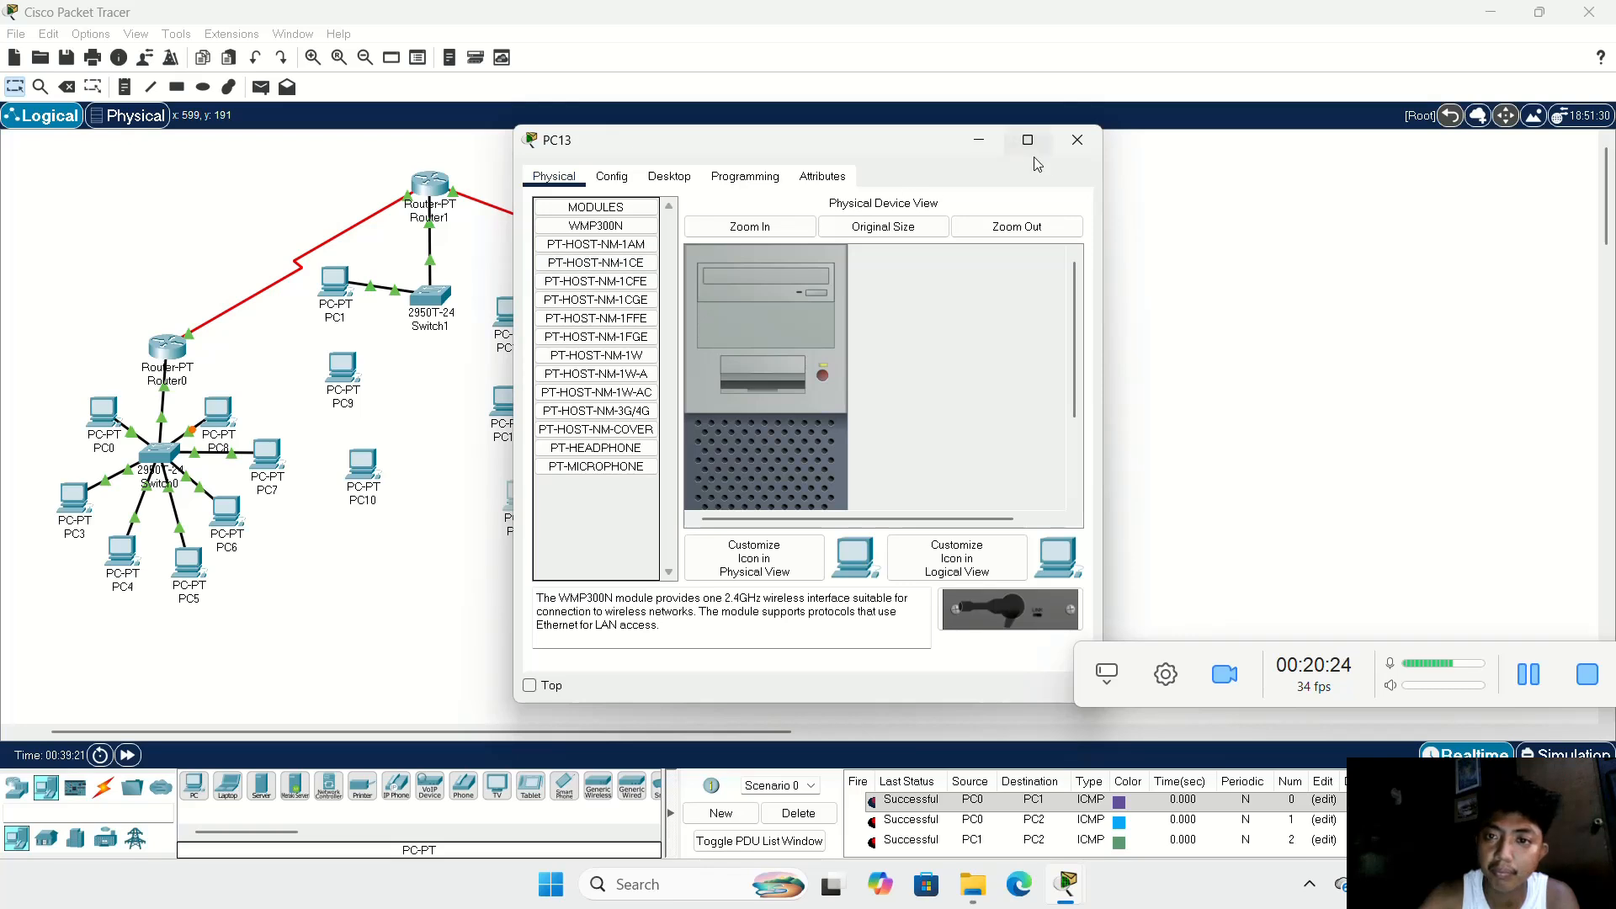
{"action": "left_click", "coordinate": [1078, 141]}
Step: Lower Switch1 beneath Router1 and tighten PC9 and PC10 into a column under PC1, with PC11, PC12 and PC13 in a matching column opposite
{"action": "left_click_drag", "start_coordinate": [443, 299], "coordinate": [363, 348]}
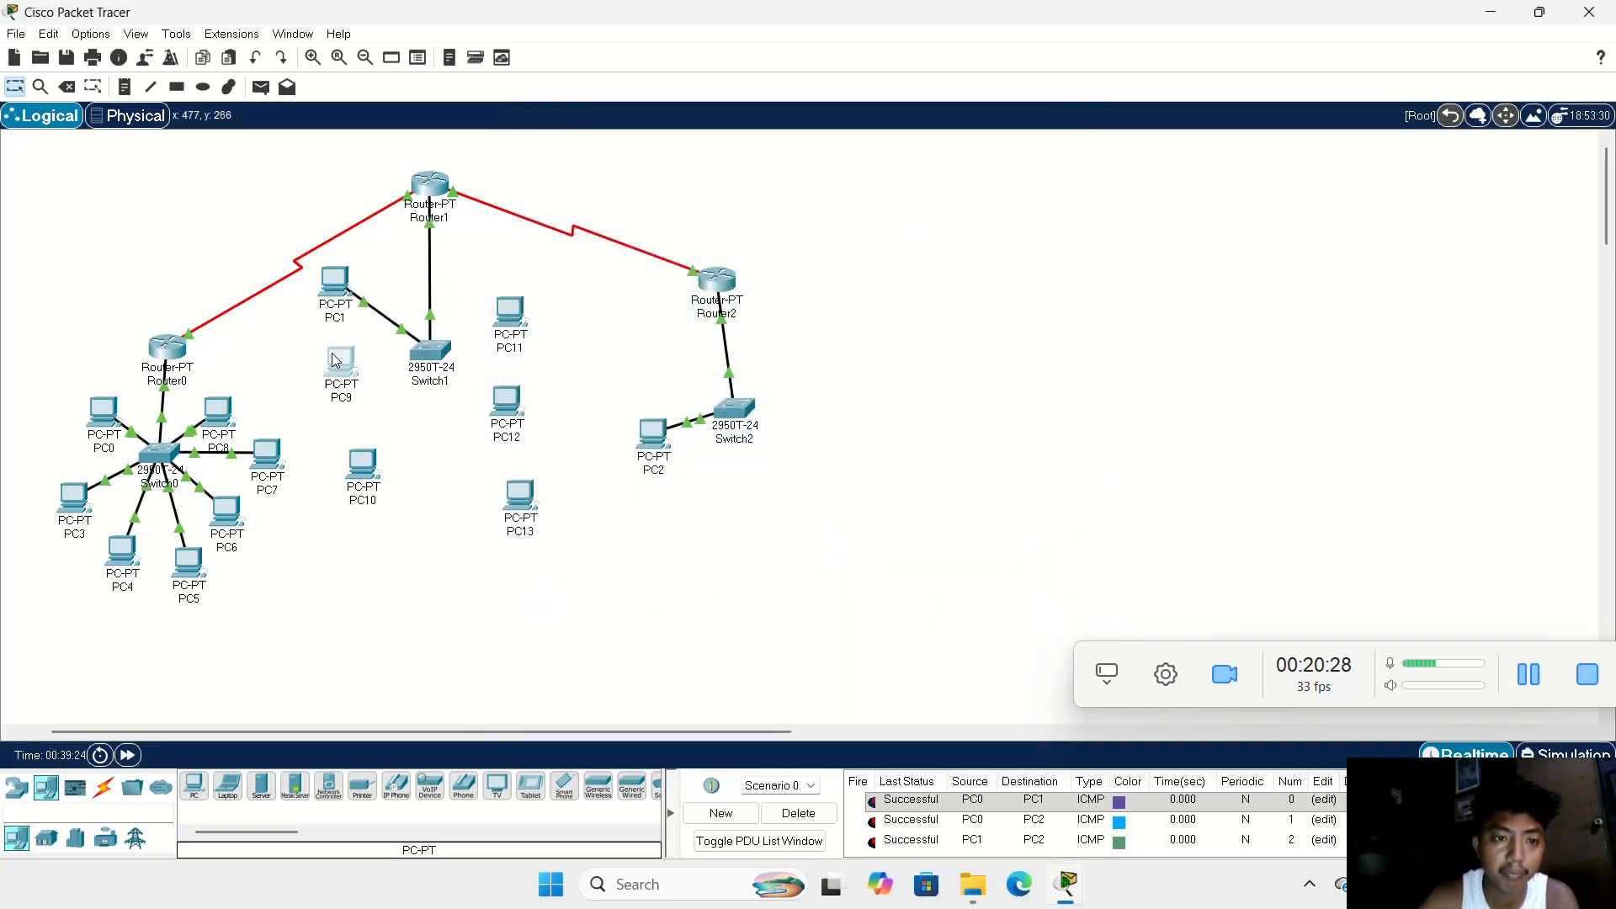
{"action": "left_click_drag", "start_coordinate": [363, 465], "coordinate": [343, 423]}
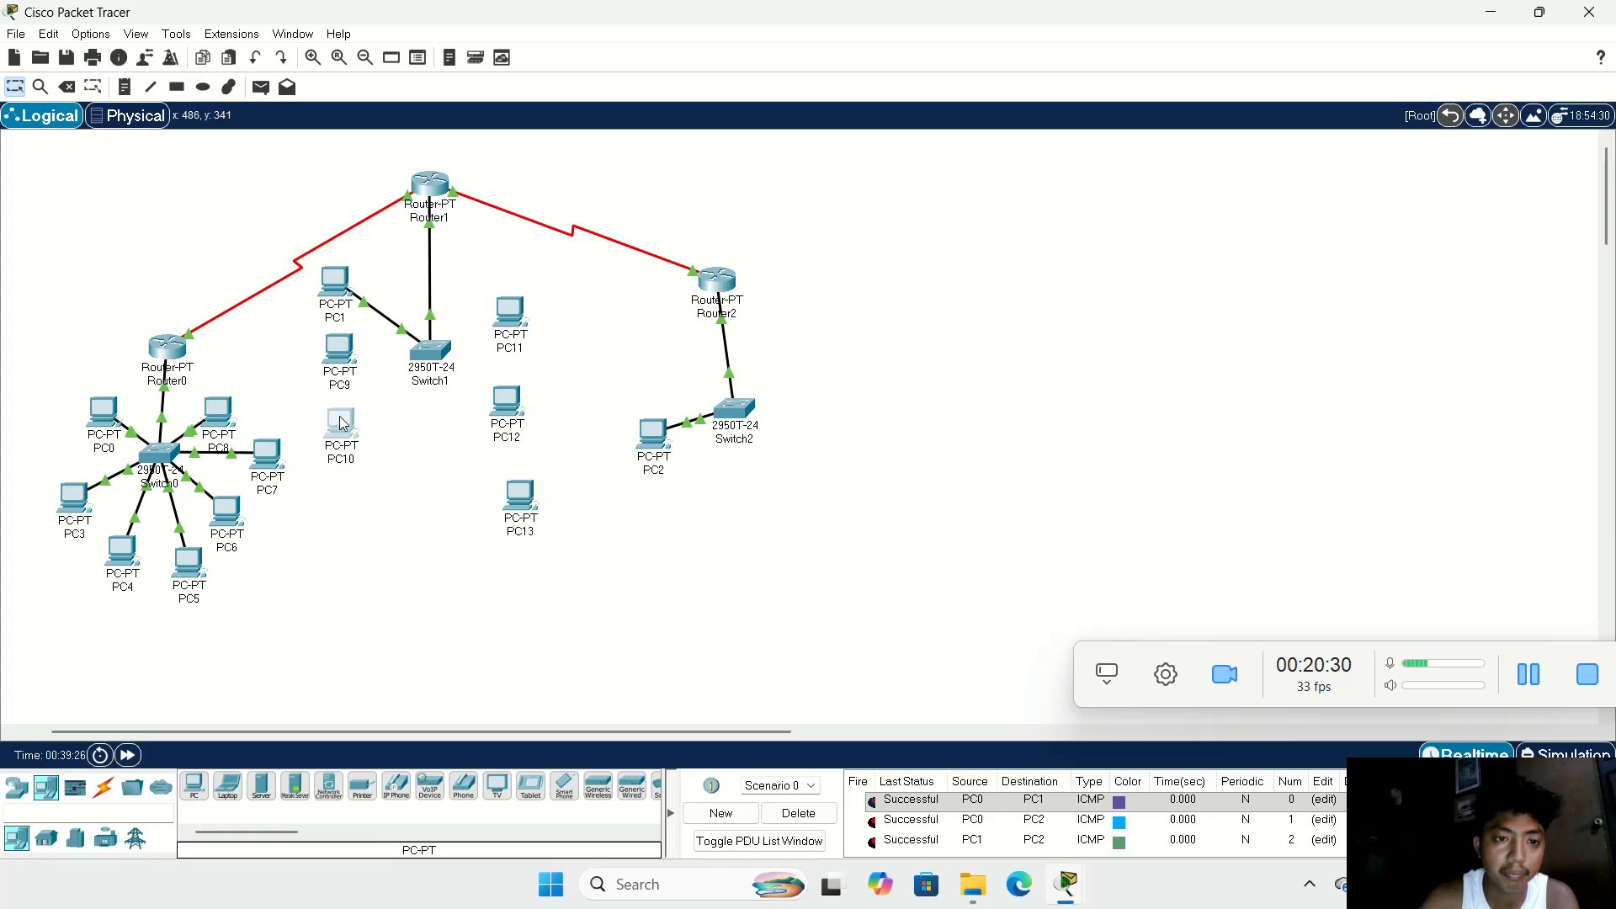
{"action": "left_click_drag", "start_coordinate": [528, 319], "coordinate": [524, 288]}
{"action": "left_click_drag", "start_coordinate": [517, 401], "coordinate": [523, 353]}
{"action": "left_click_drag", "start_coordinate": [525, 502], "coordinate": [516, 436]}
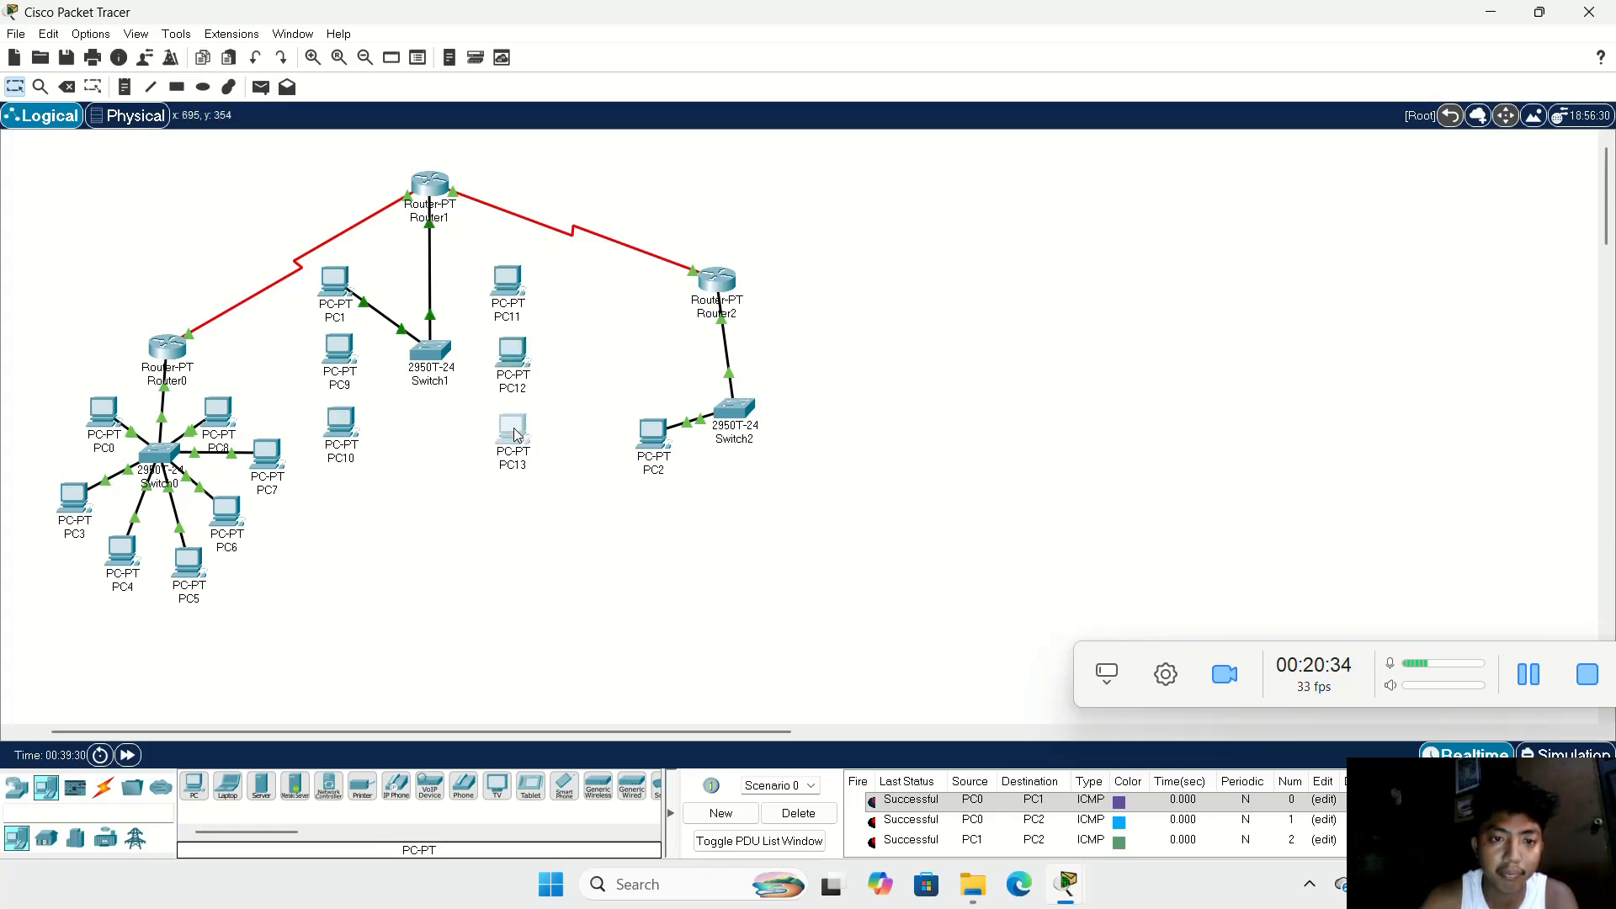
Step: Cable PC9 to Switch1 and PC10's FastEthernet0 to Switch1's FastEthernet0/4 with copper straight-through cables
{"action": "left_click", "coordinate": [102, 792]}
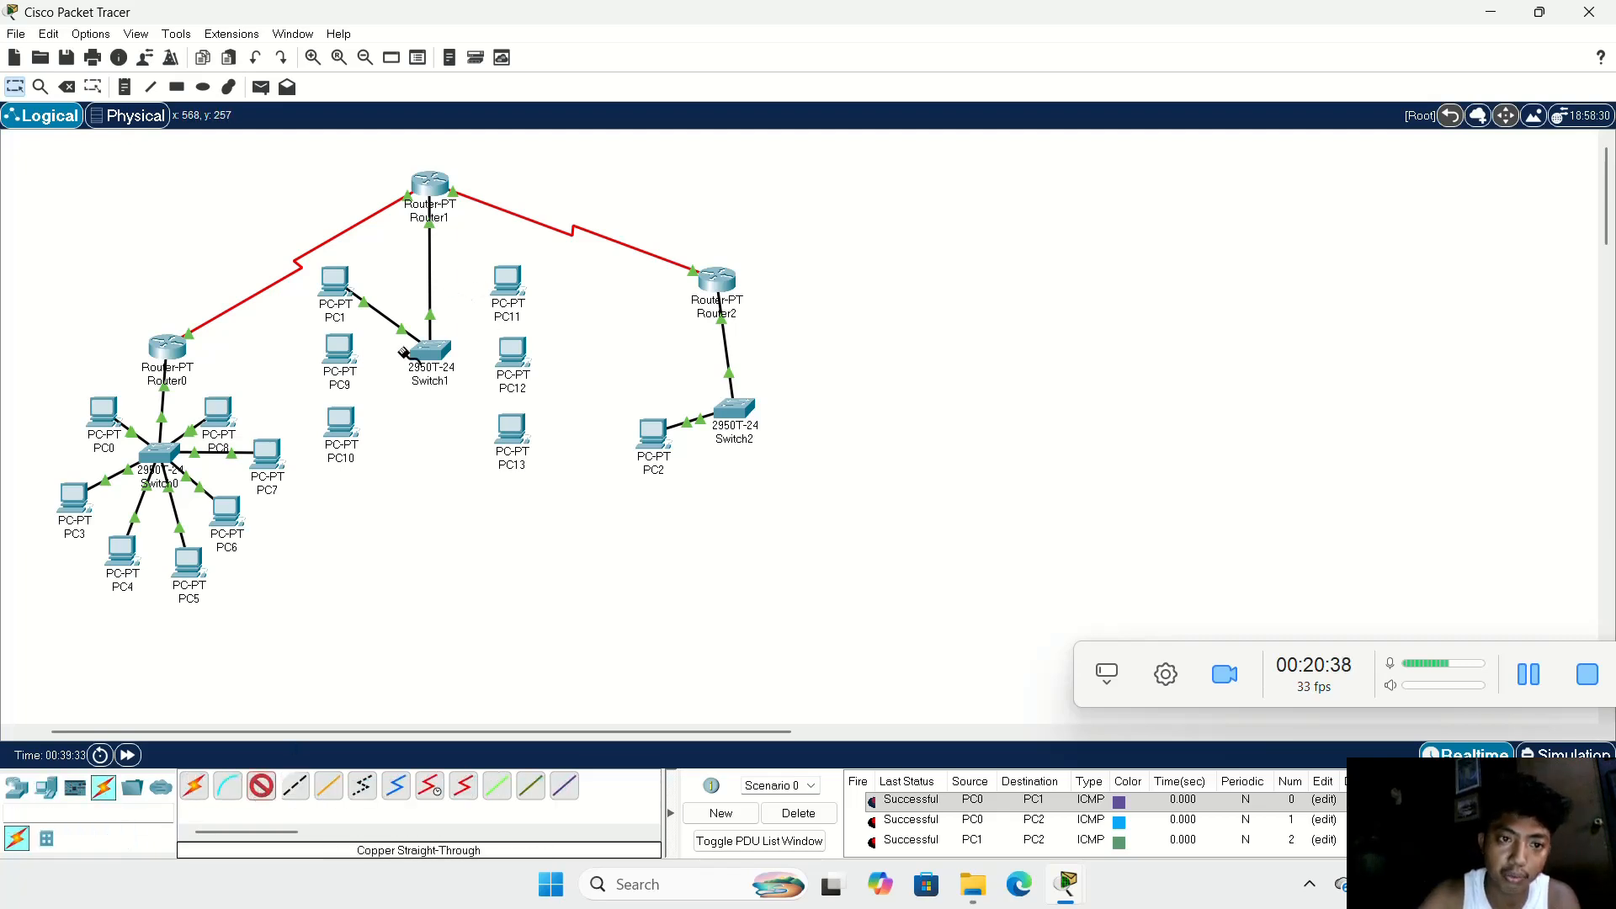
{"action": "left_click", "coordinate": [320, 348]}
{"action": "left_click", "coordinate": [403, 416]}
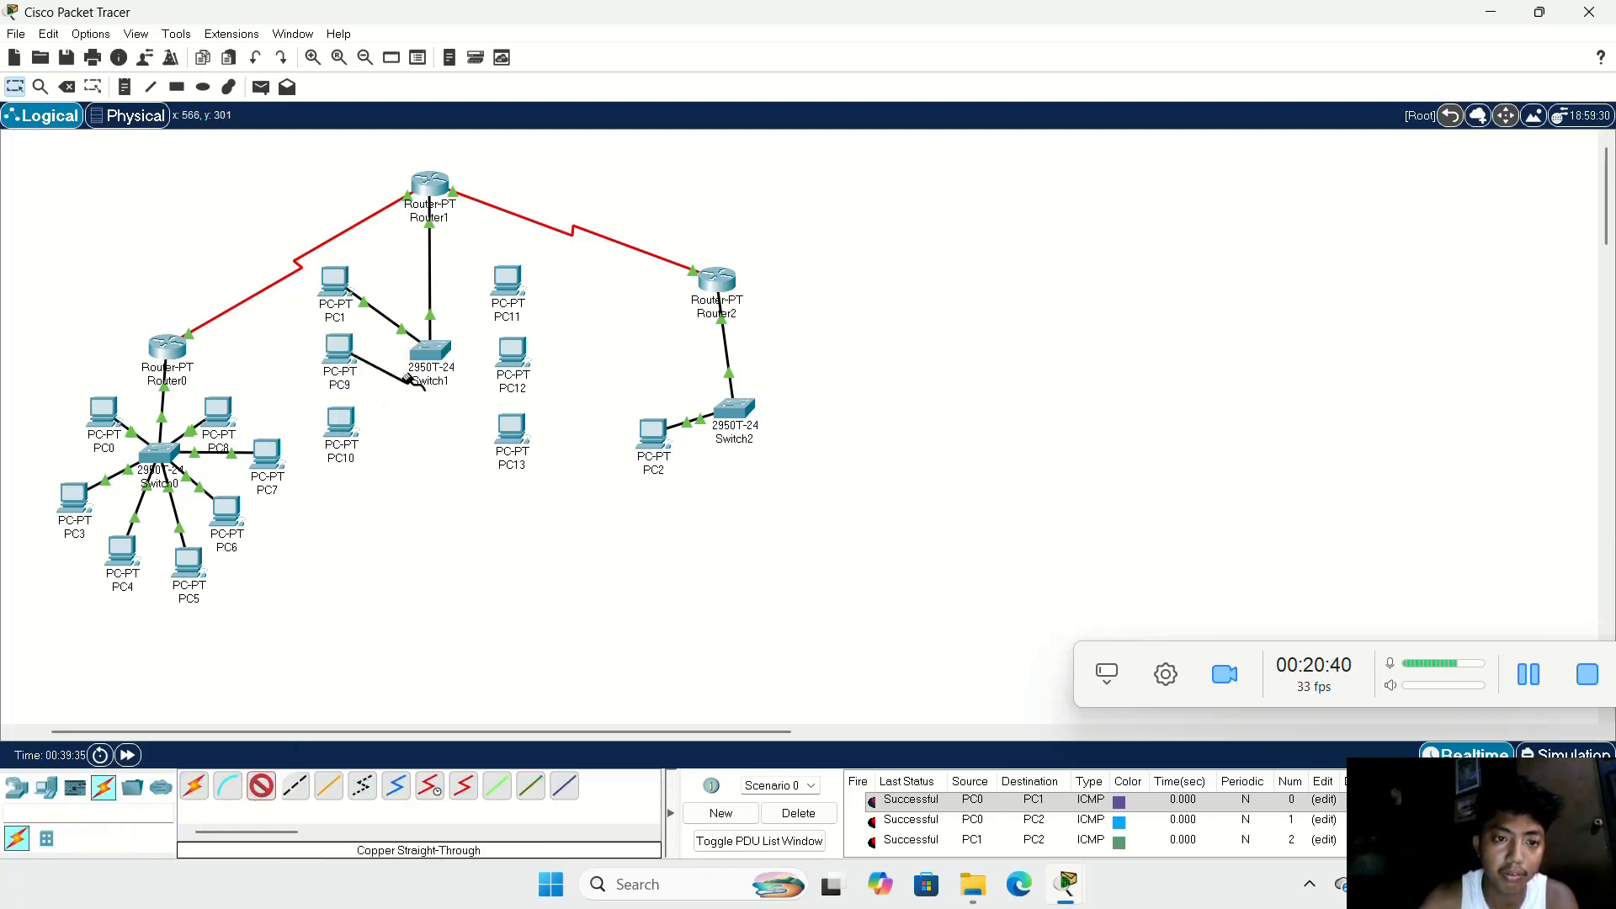
{"action": "left_click", "coordinate": [432, 358]}
{"action": "left_click", "coordinate": [492, 382]}
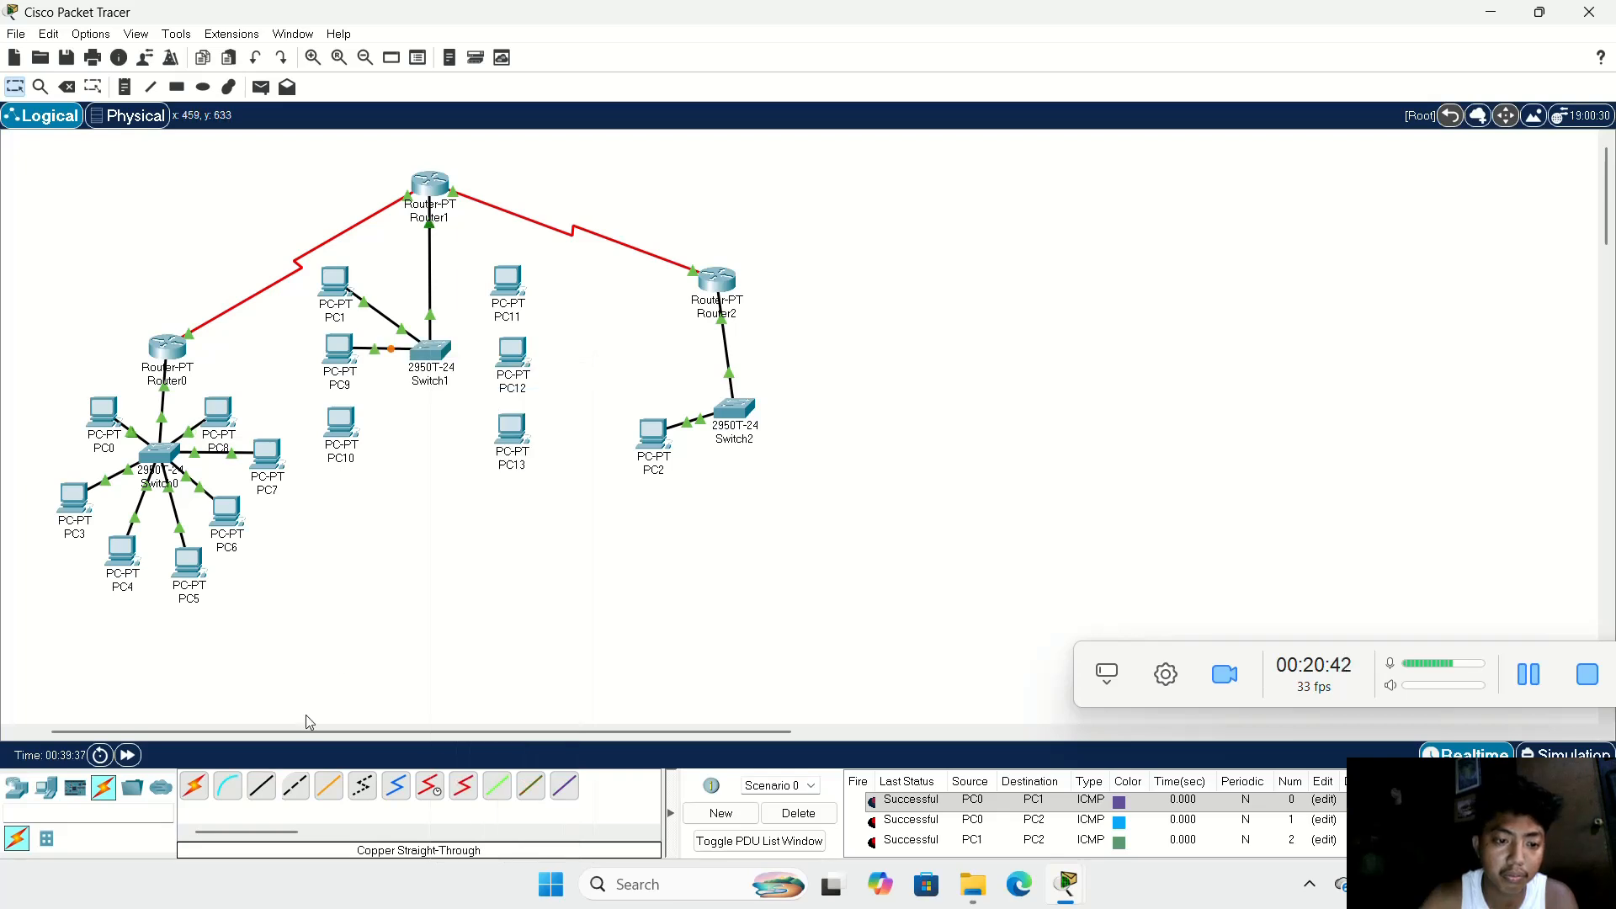
{"action": "left_click", "coordinate": [260, 800]}
{"action": "left_click", "coordinate": [352, 423]}
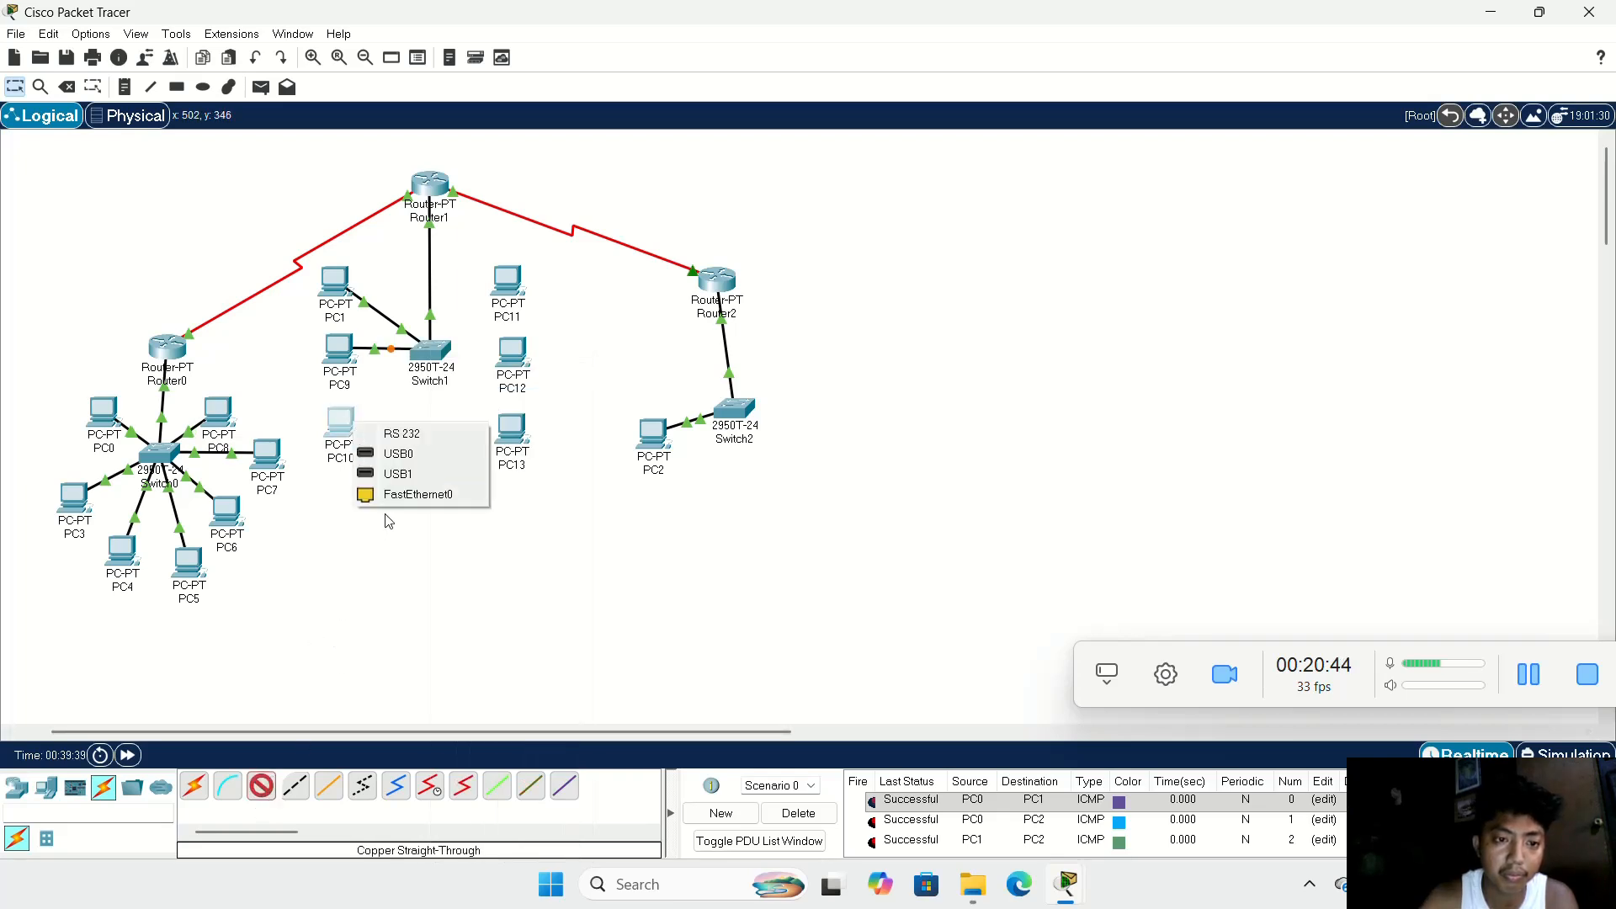
{"action": "left_click", "coordinate": [404, 495]}
{"action": "left_click", "coordinate": [425, 353]}
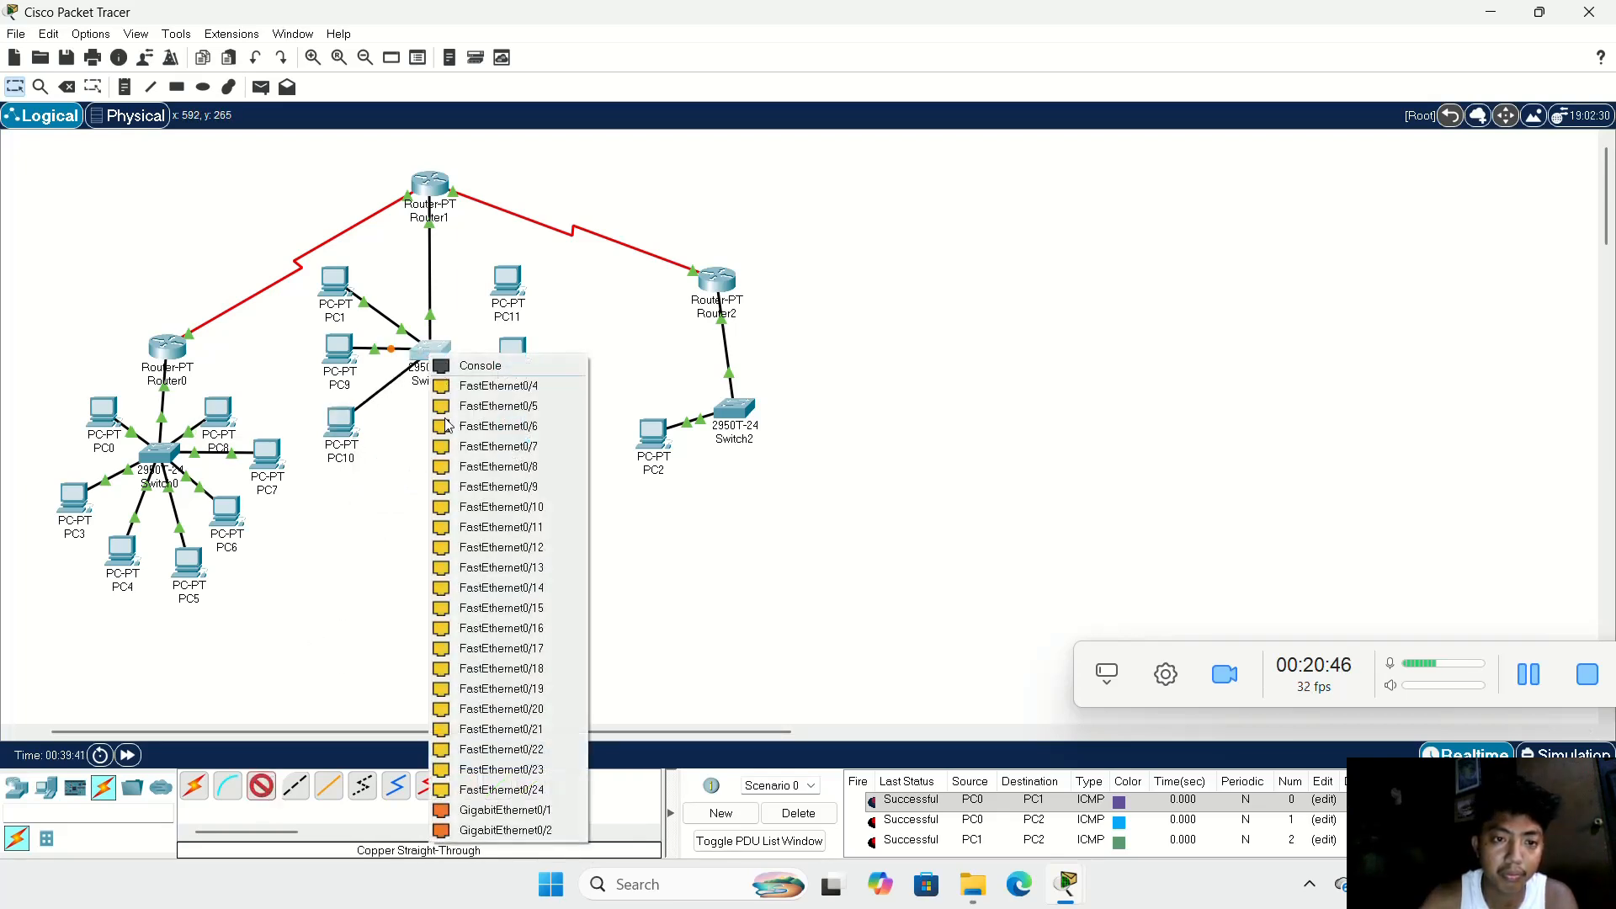
{"action": "left_click", "coordinate": [454, 382]}
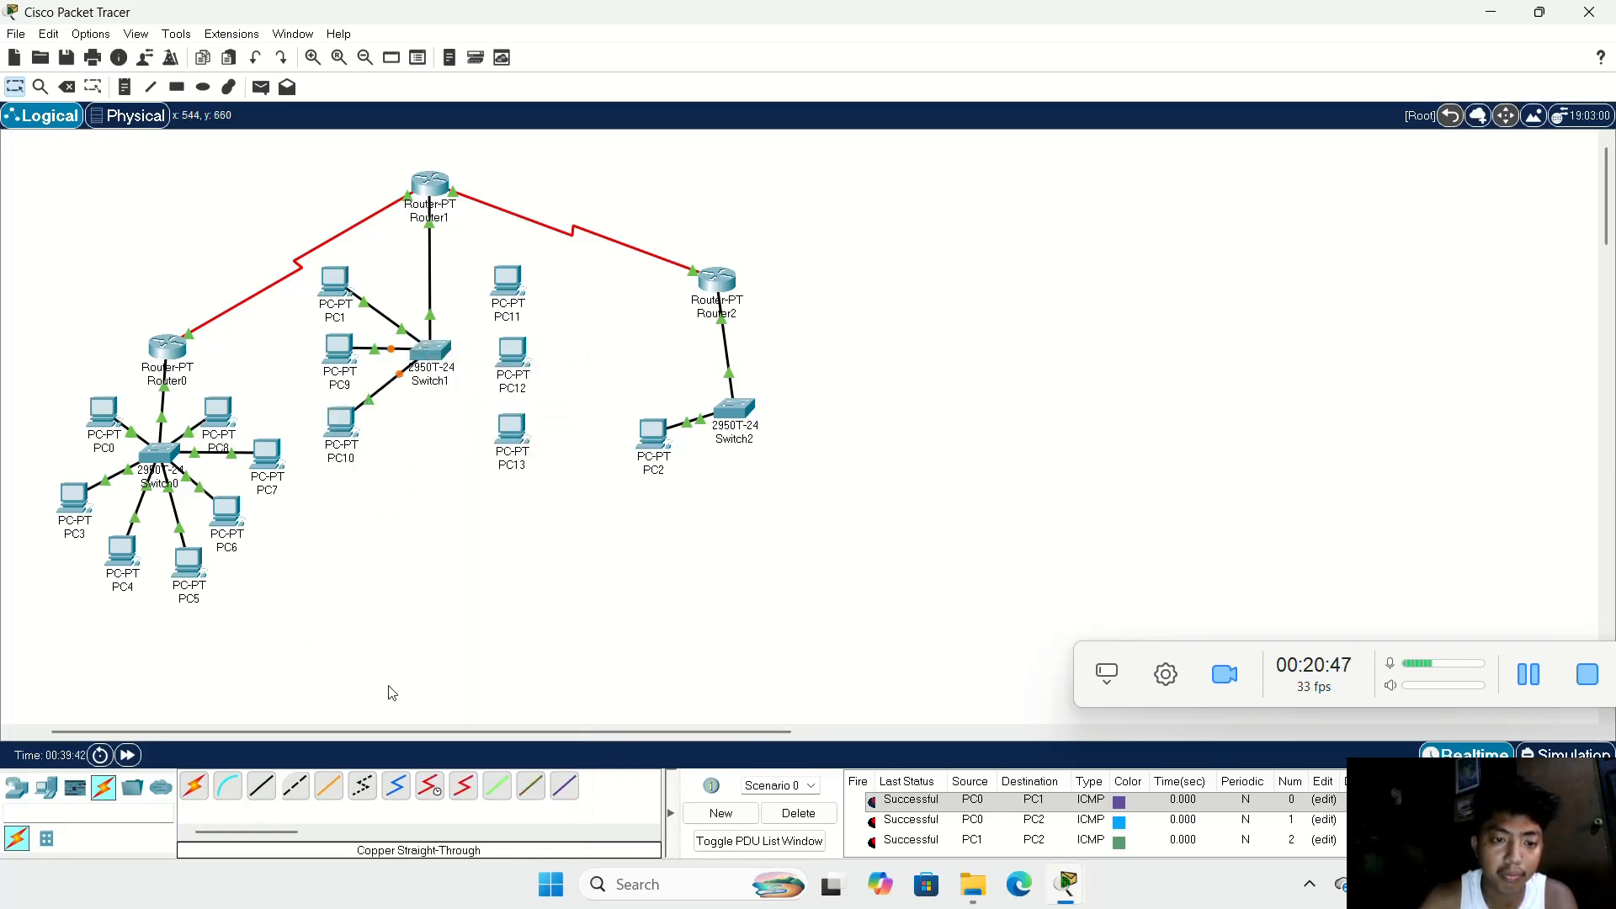
Step: Cable PC11 to Switch1's FastEthernet0/5 and PC12's FastEthernet0 to FastEthernet0/6 with copper straight-through cables
{"action": "left_click", "coordinate": [261, 785]}
{"action": "left_click", "coordinate": [509, 282]}
{"action": "left_click", "coordinate": [537, 354]}
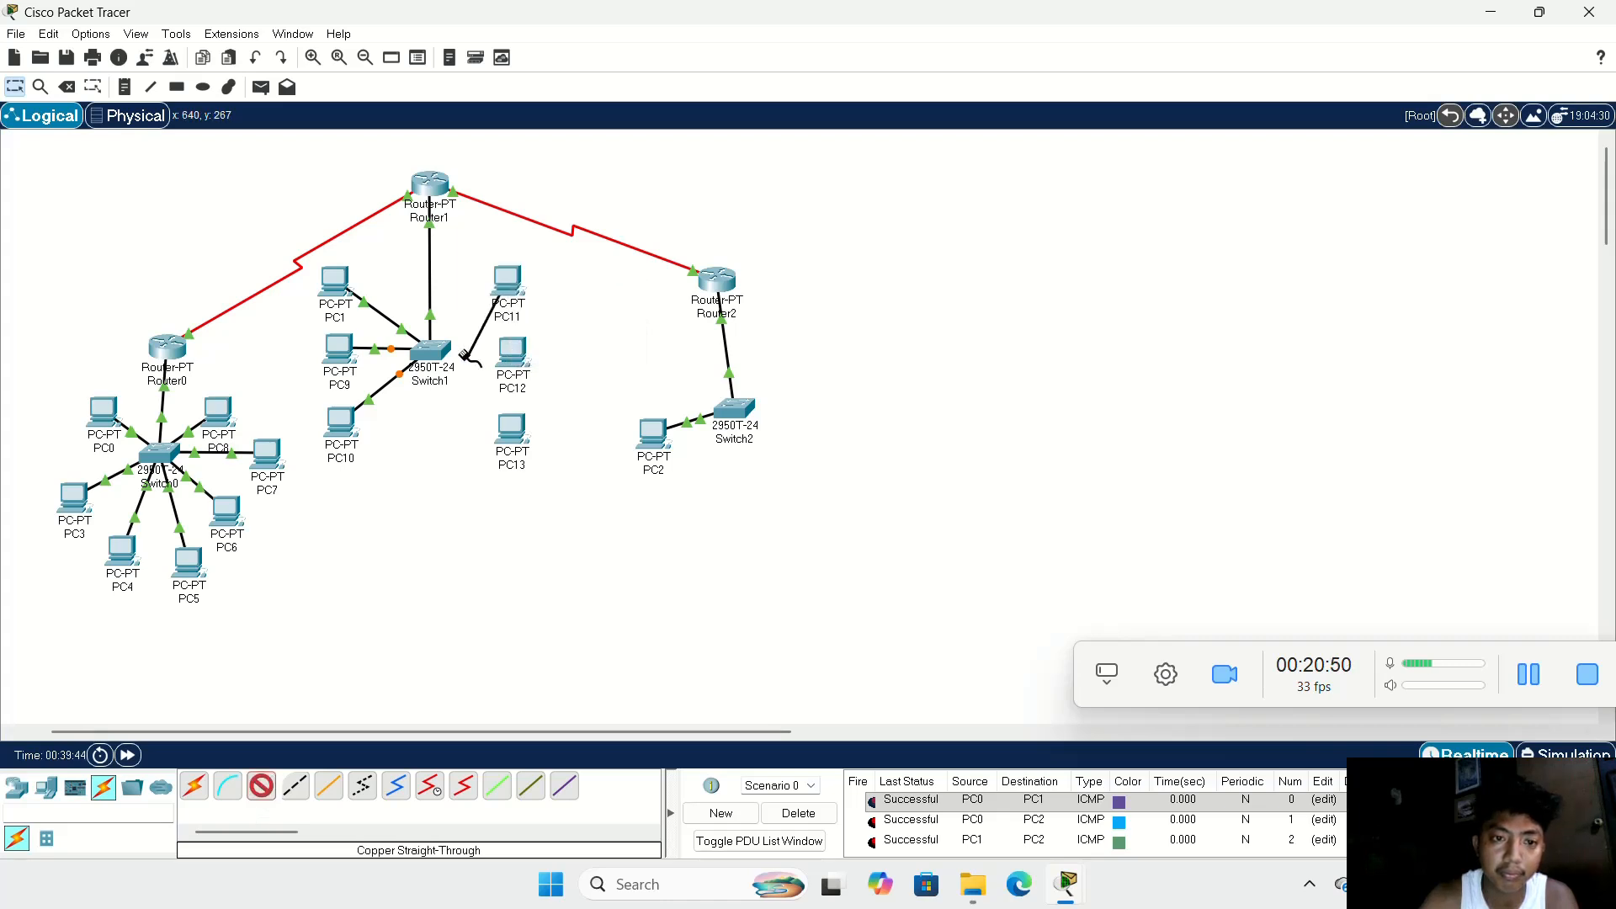
{"action": "left_click", "coordinate": [437, 352]}
{"action": "left_click", "coordinate": [477, 389]}
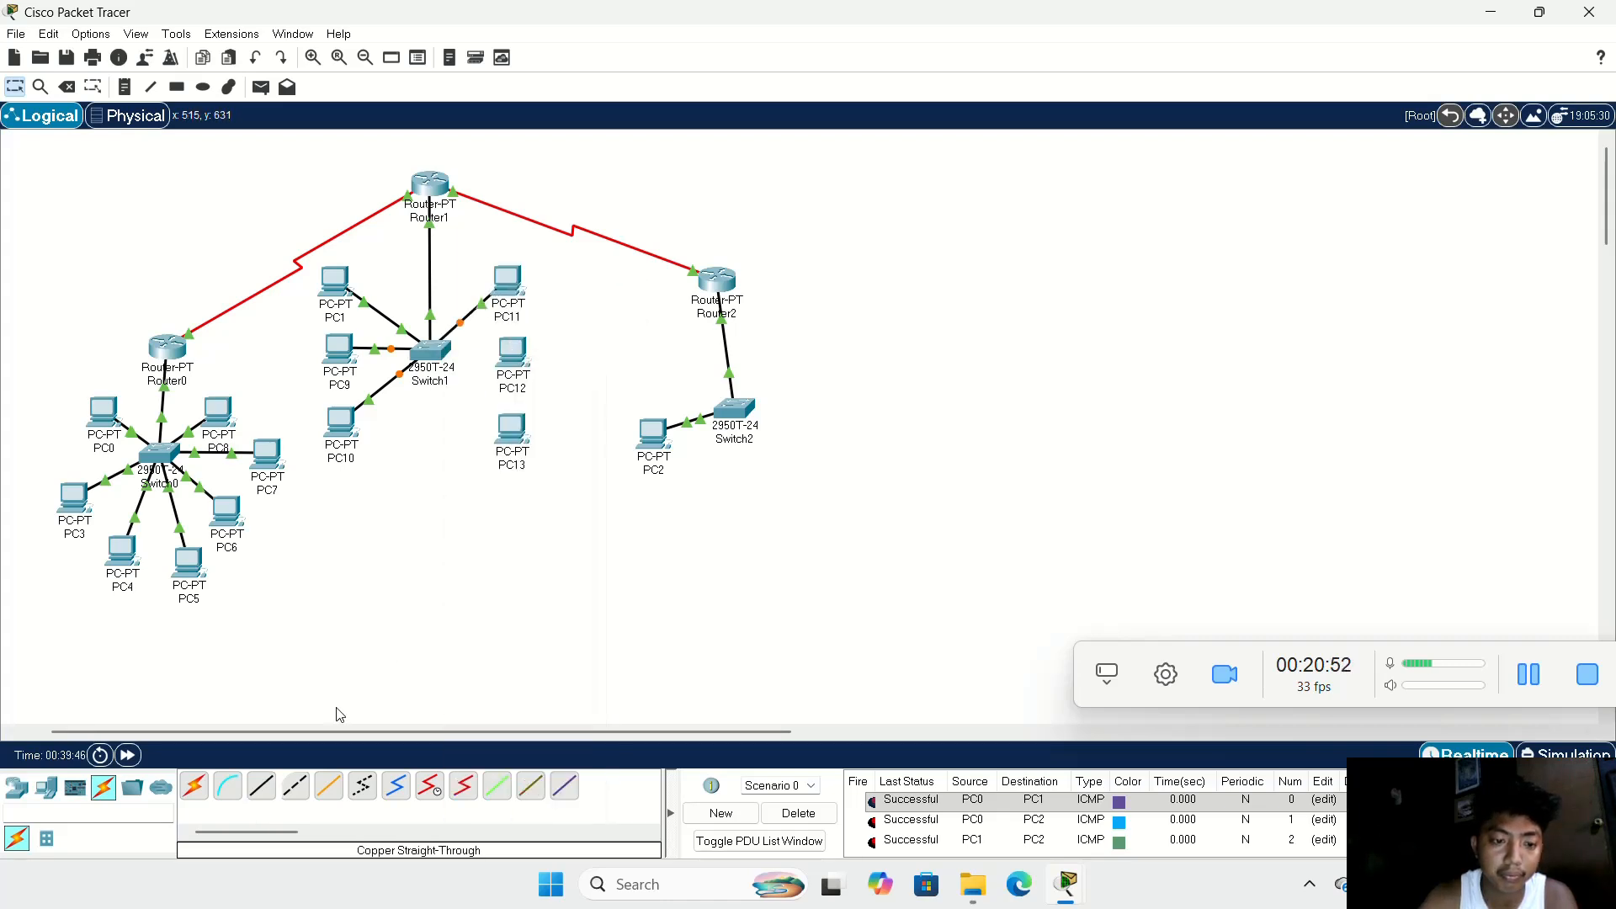
{"action": "left_click", "coordinate": [514, 354]}
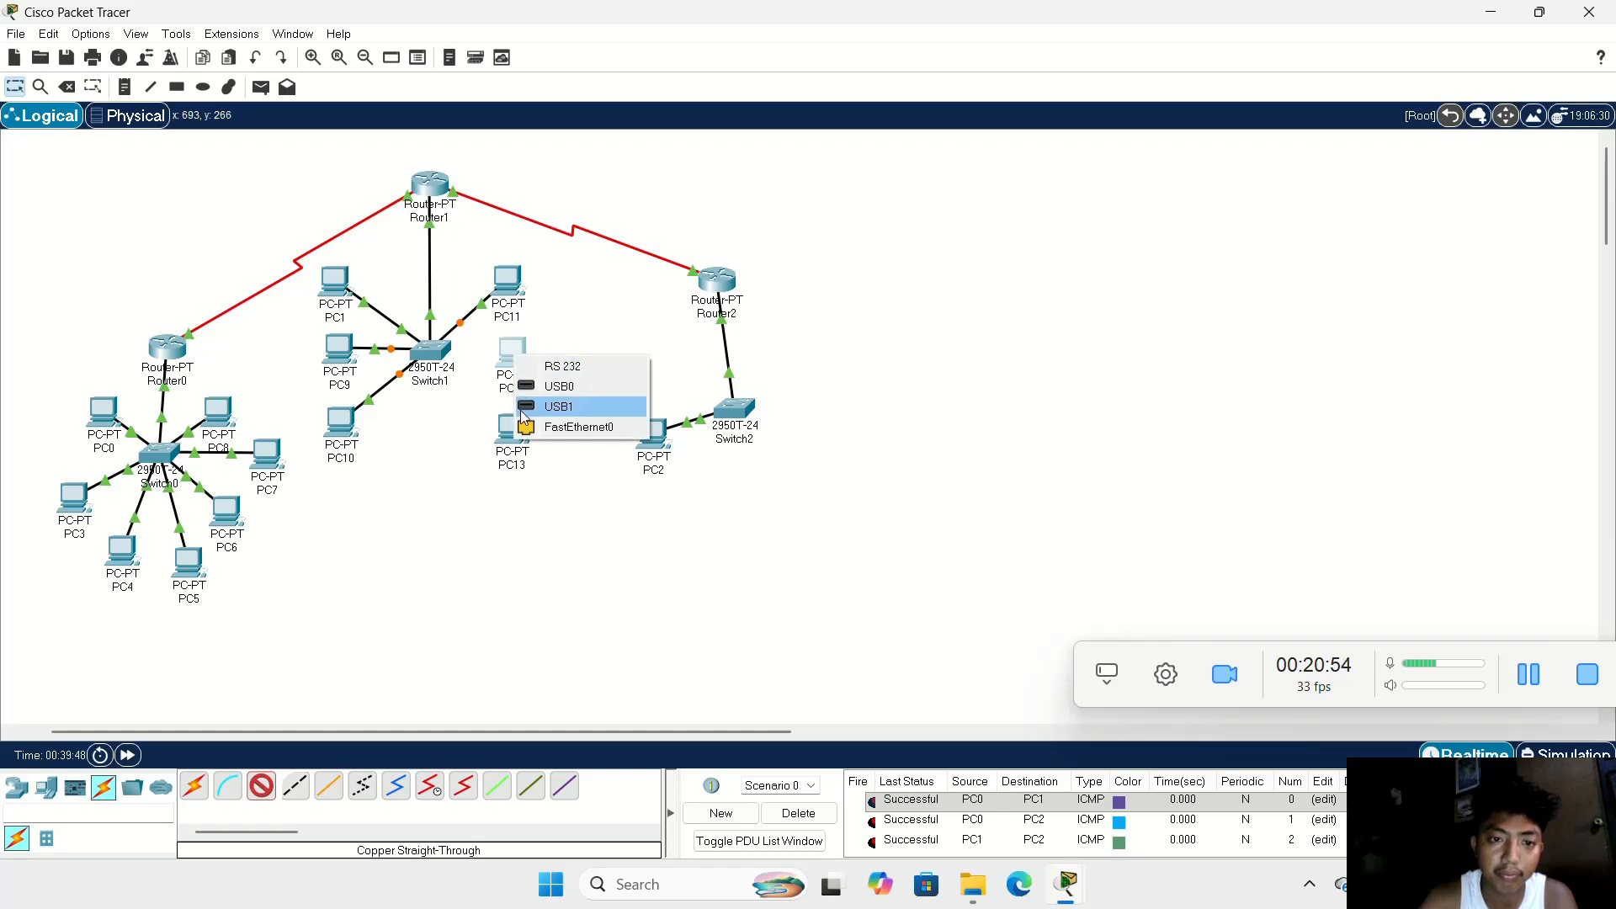
{"action": "left_click", "coordinate": [539, 422]}
{"action": "left_click", "coordinate": [436, 352]}
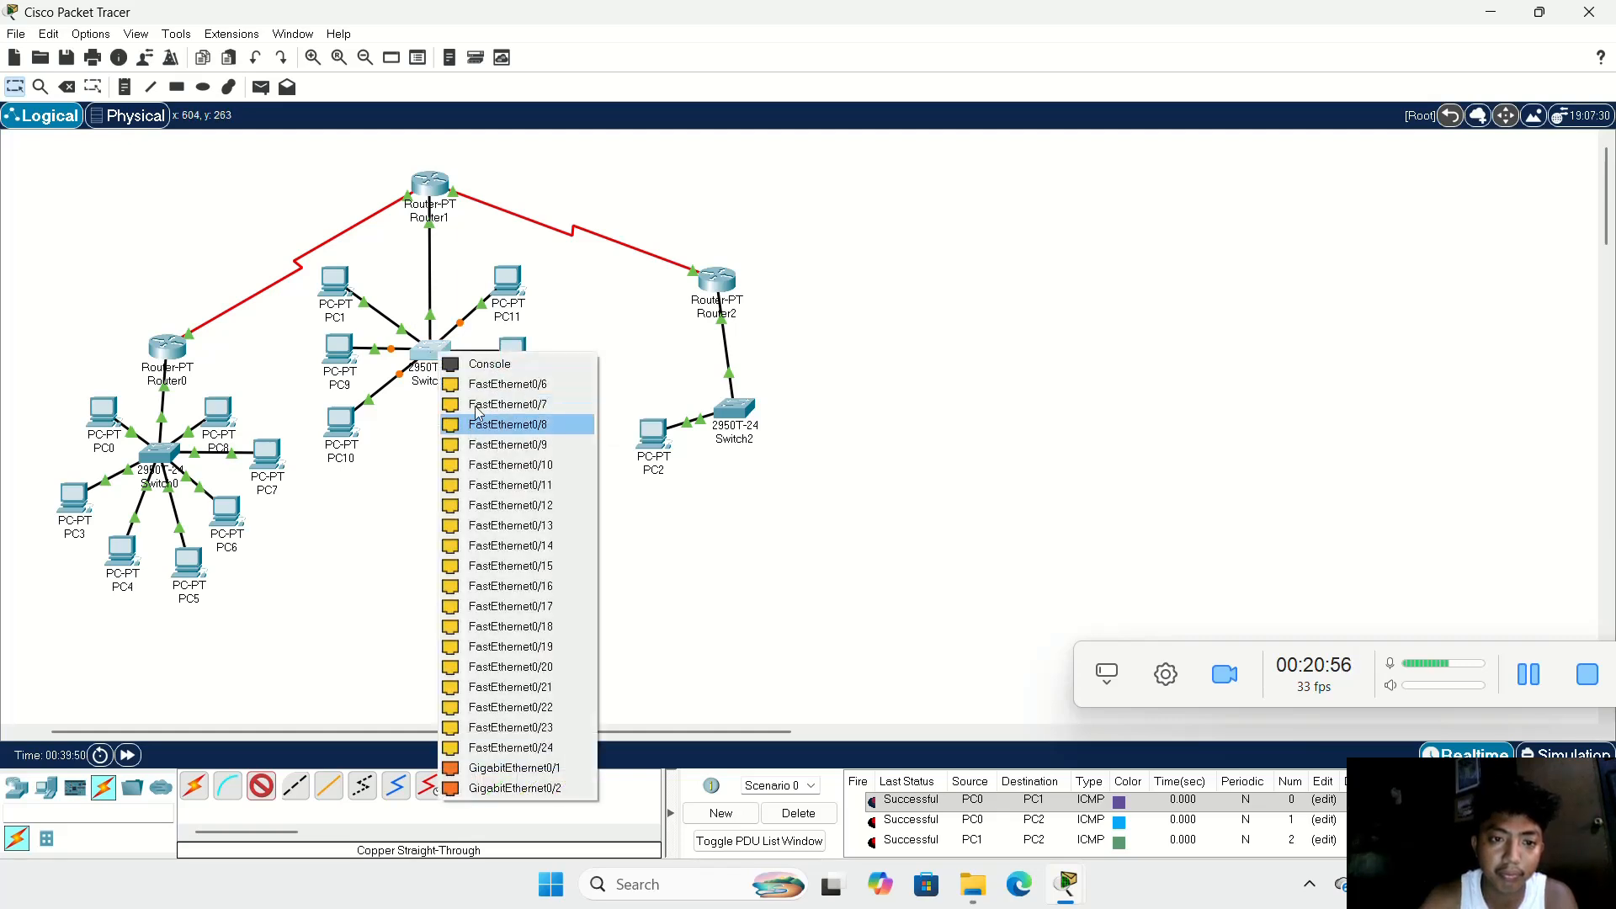
{"action": "left_click", "coordinate": [480, 387]}
Step: Connect PC13 to Switch1 with a copper straight-through cable
{"action": "left_click", "coordinate": [258, 783]}
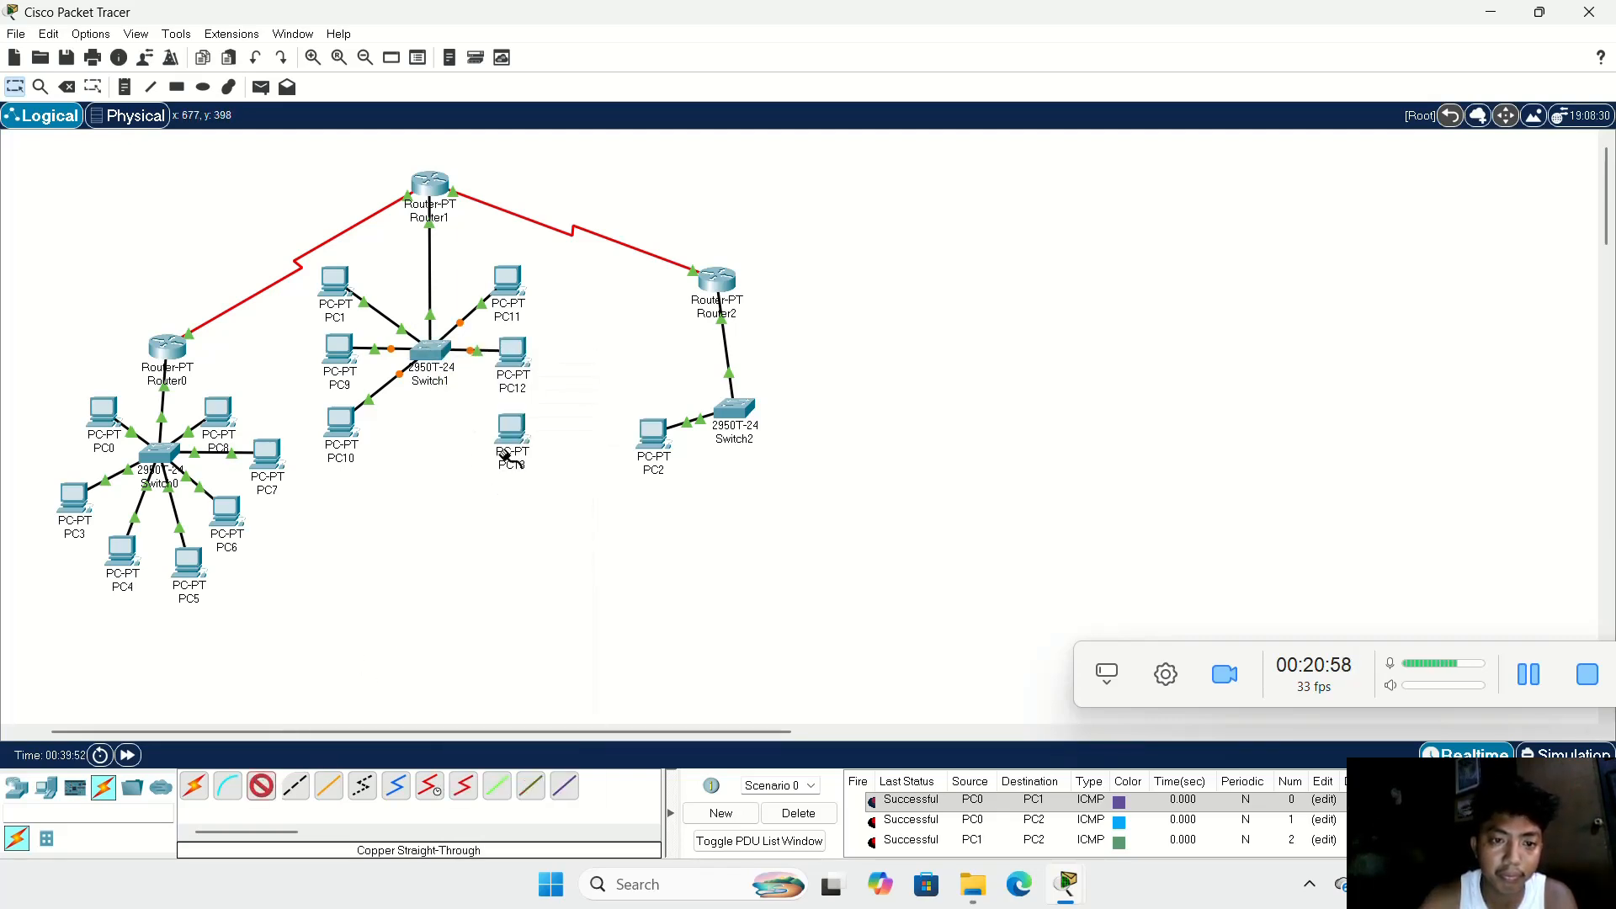
{"action": "left_click", "coordinate": [522, 419]}
{"action": "left_click", "coordinate": [539, 495]}
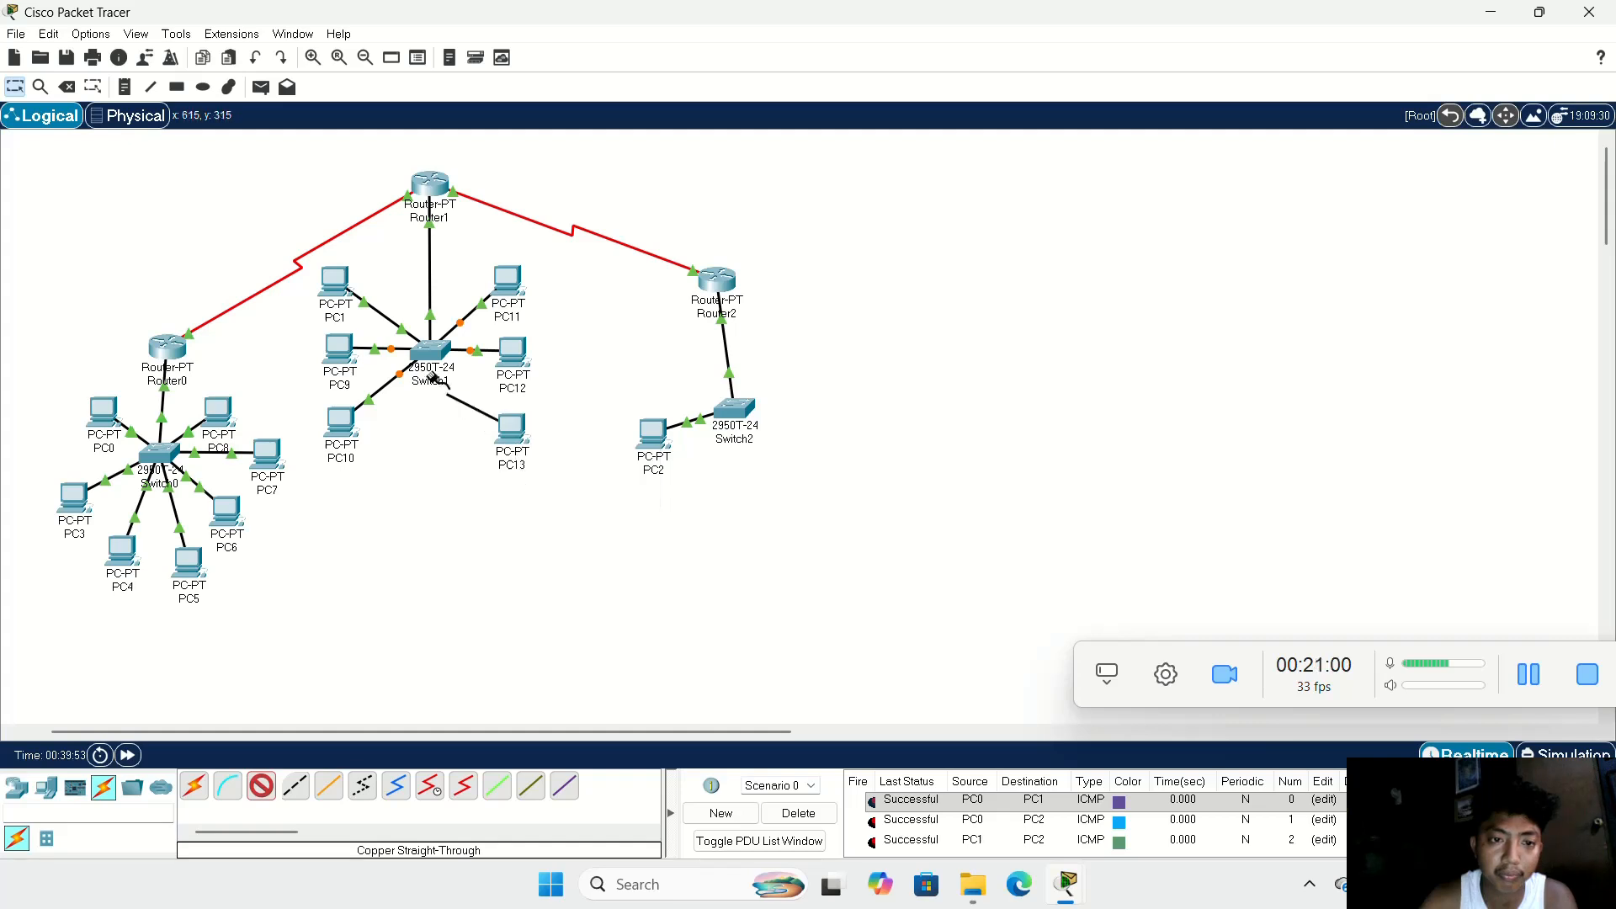
{"action": "left_click", "coordinate": [433, 344]}
{"action": "left_click", "coordinate": [468, 372]}
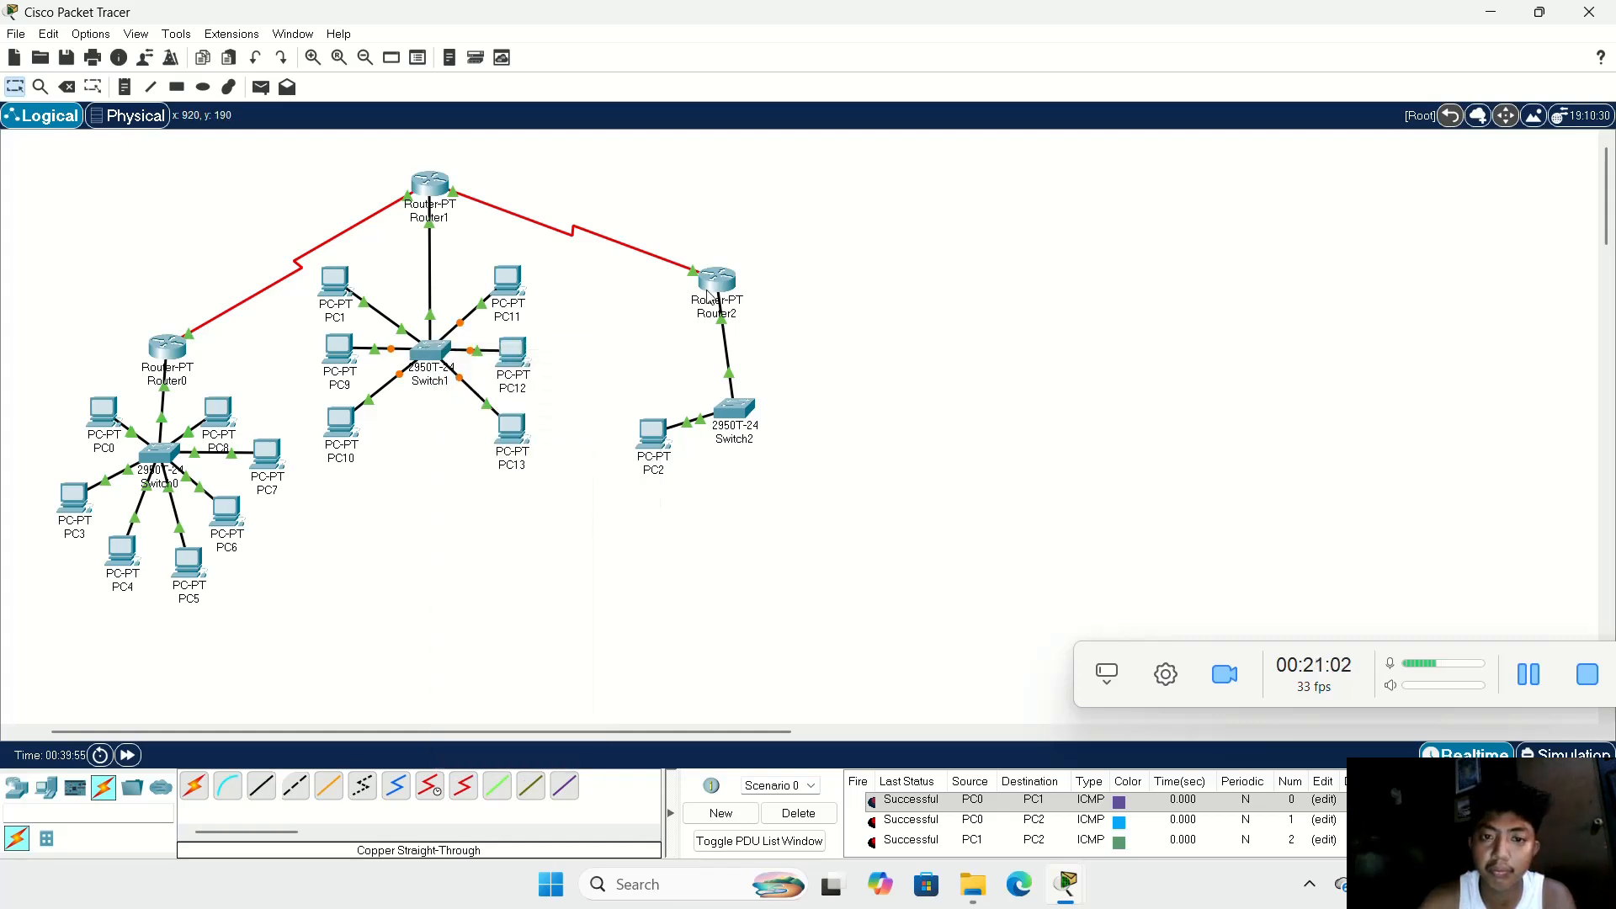
Step: Shift Router2 farther from Switch1's LAN, align Switch2 directly beneath it, and place PC2 beside and slightly above Switch2
{"action": "left_click_drag", "start_coordinate": [738, 426], "coordinate": [755, 449]}
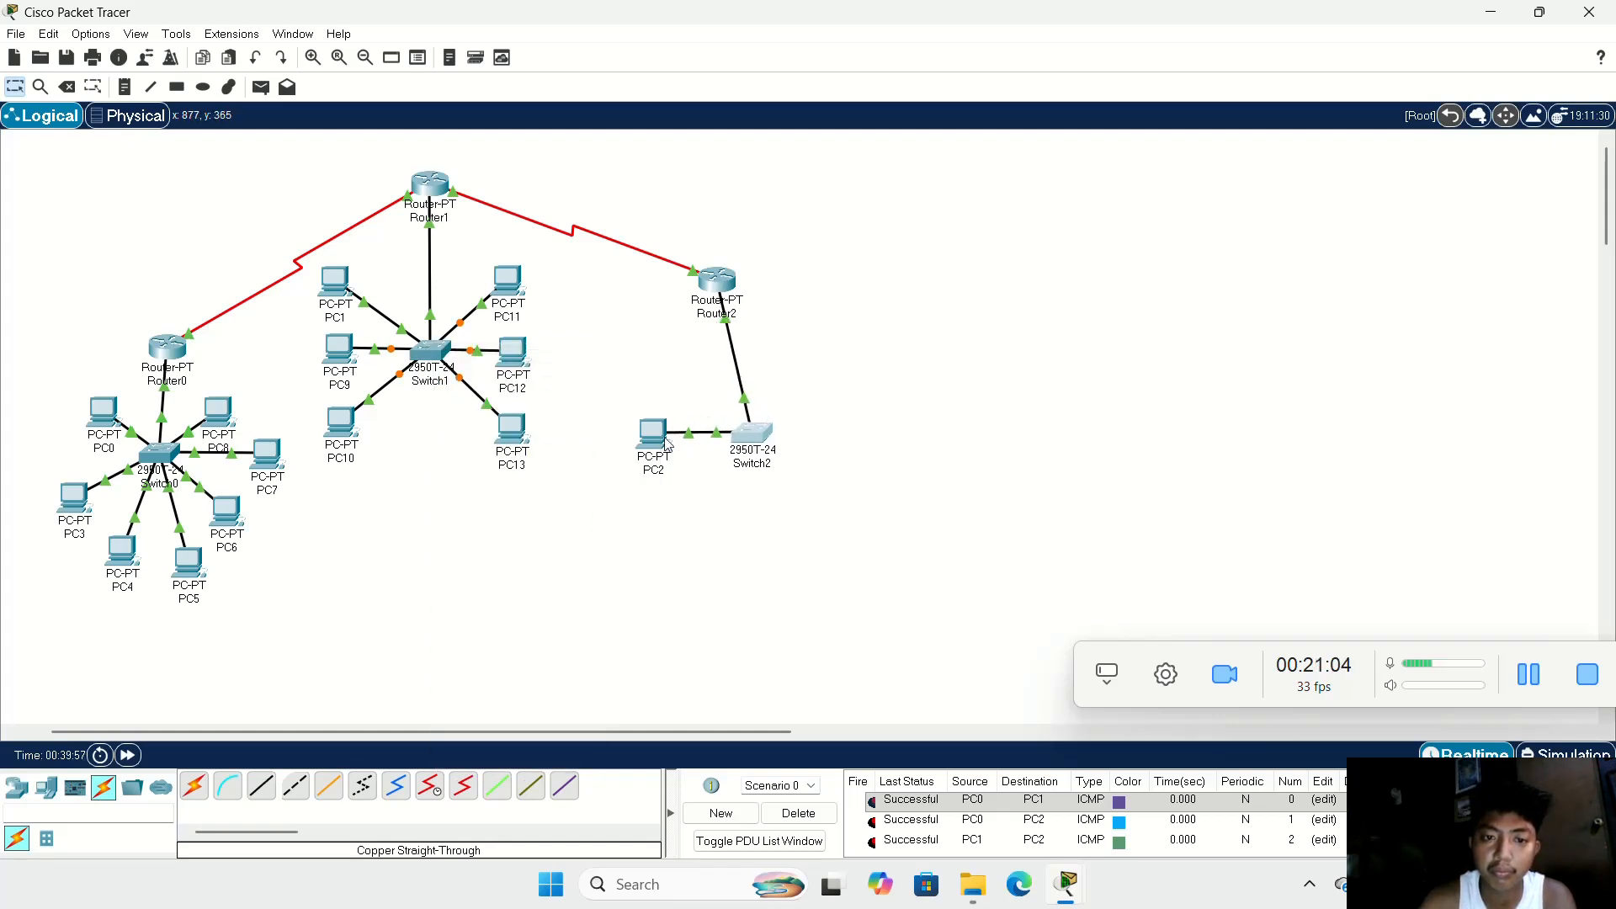
{"action": "left_click_drag", "start_coordinate": [657, 446], "coordinate": [653, 414]}
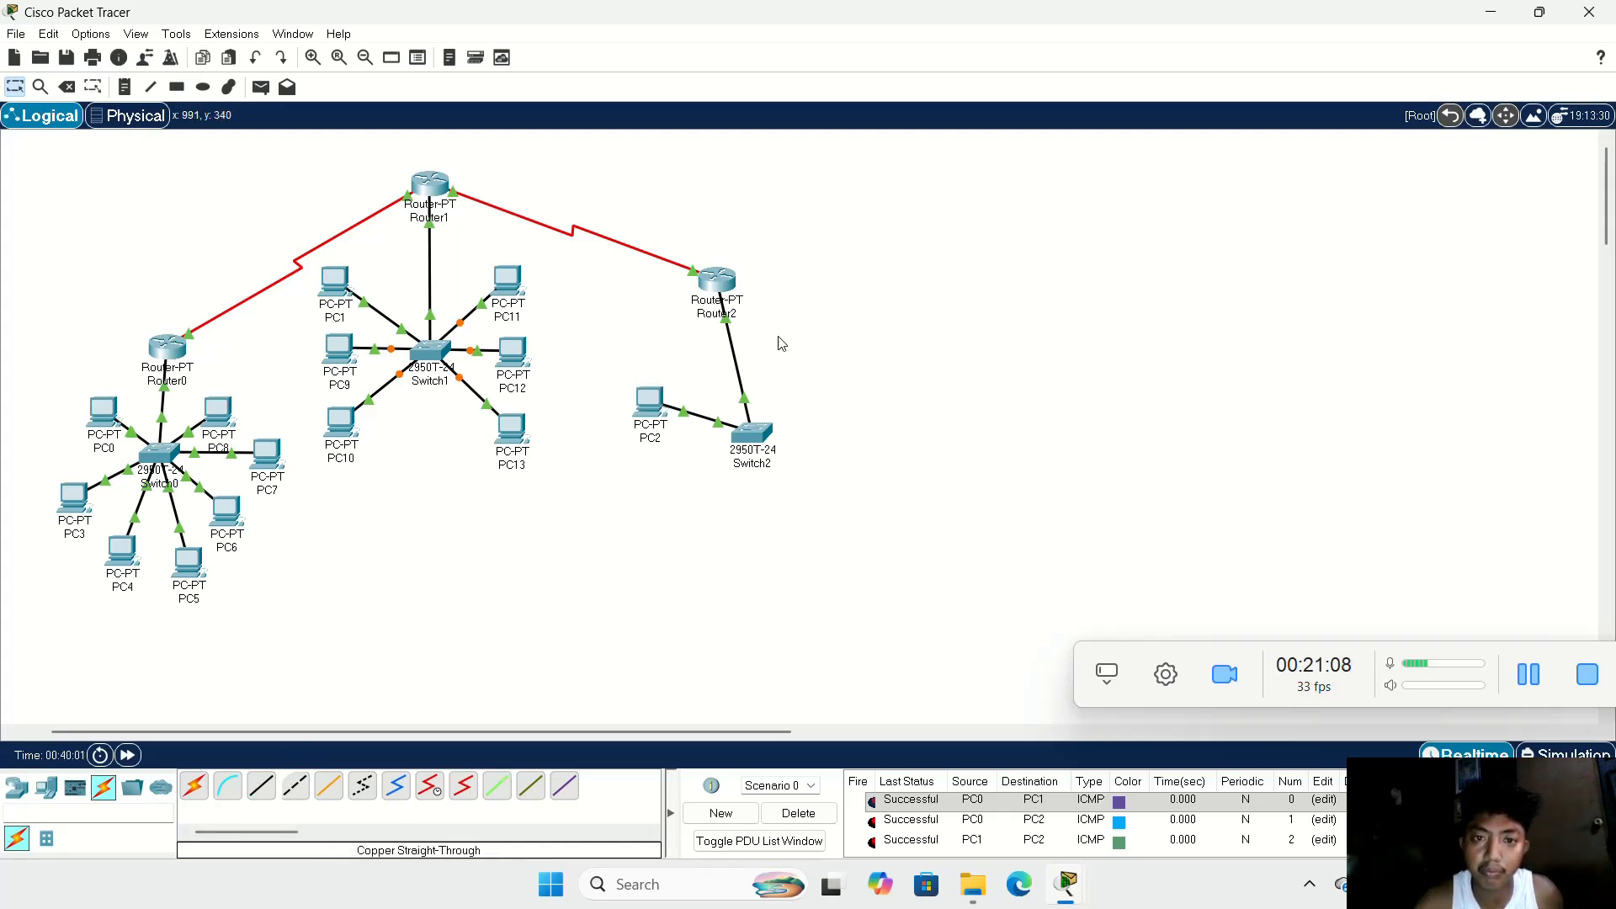
{"action": "left_click_drag", "start_coordinate": [721, 286], "coordinate": [805, 293]}
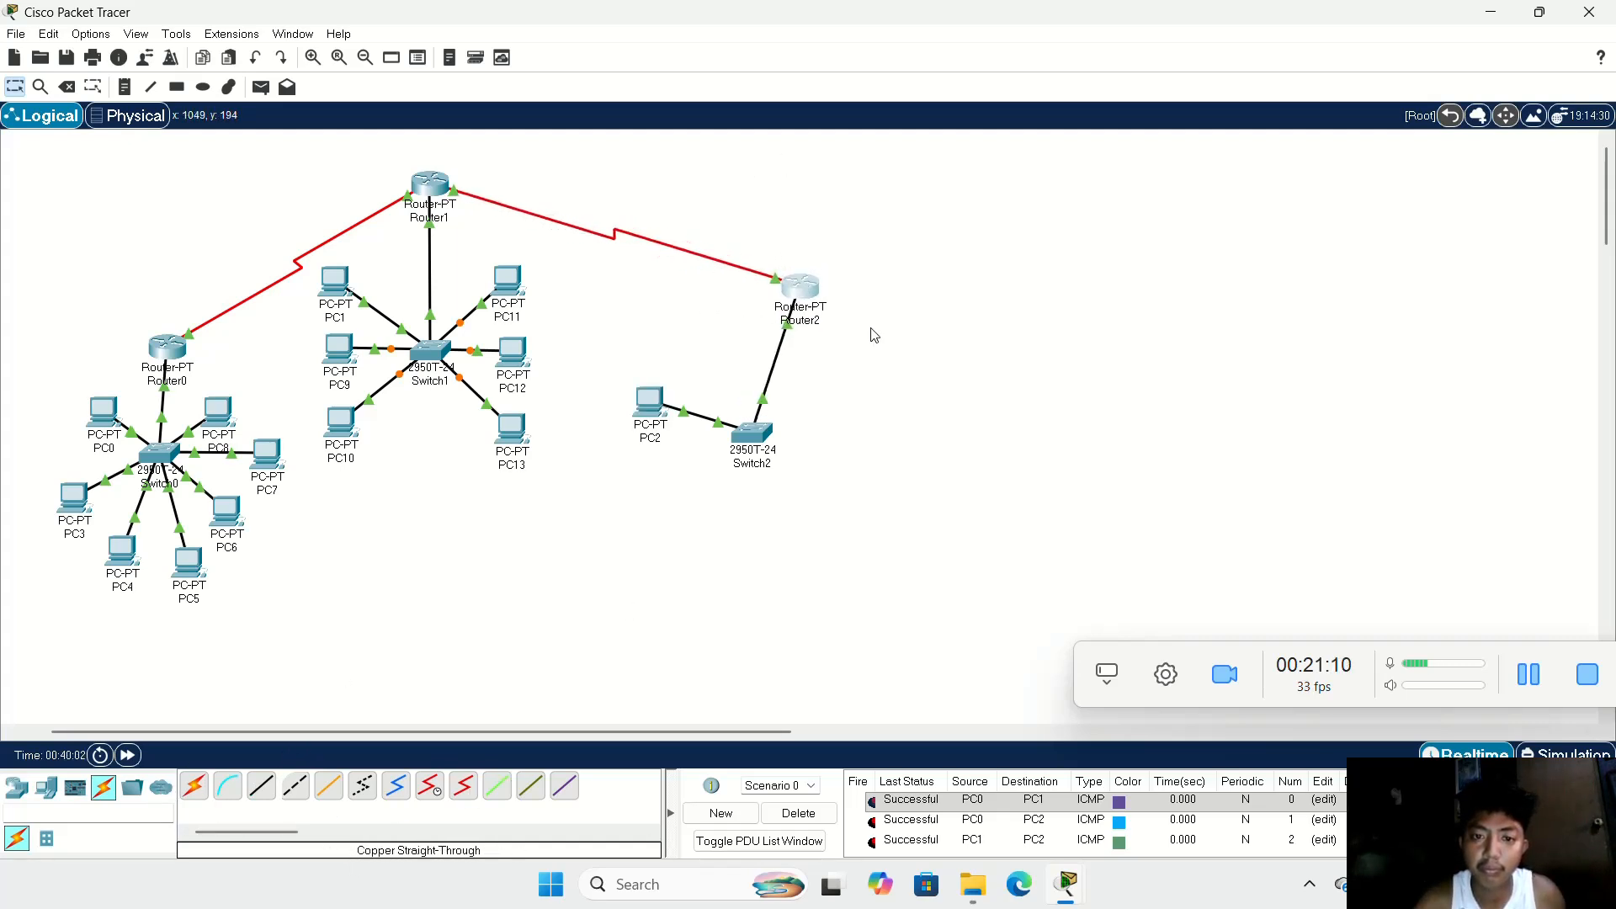
{"action": "left_click_drag", "start_coordinate": [752, 440], "coordinate": [801, 419]}
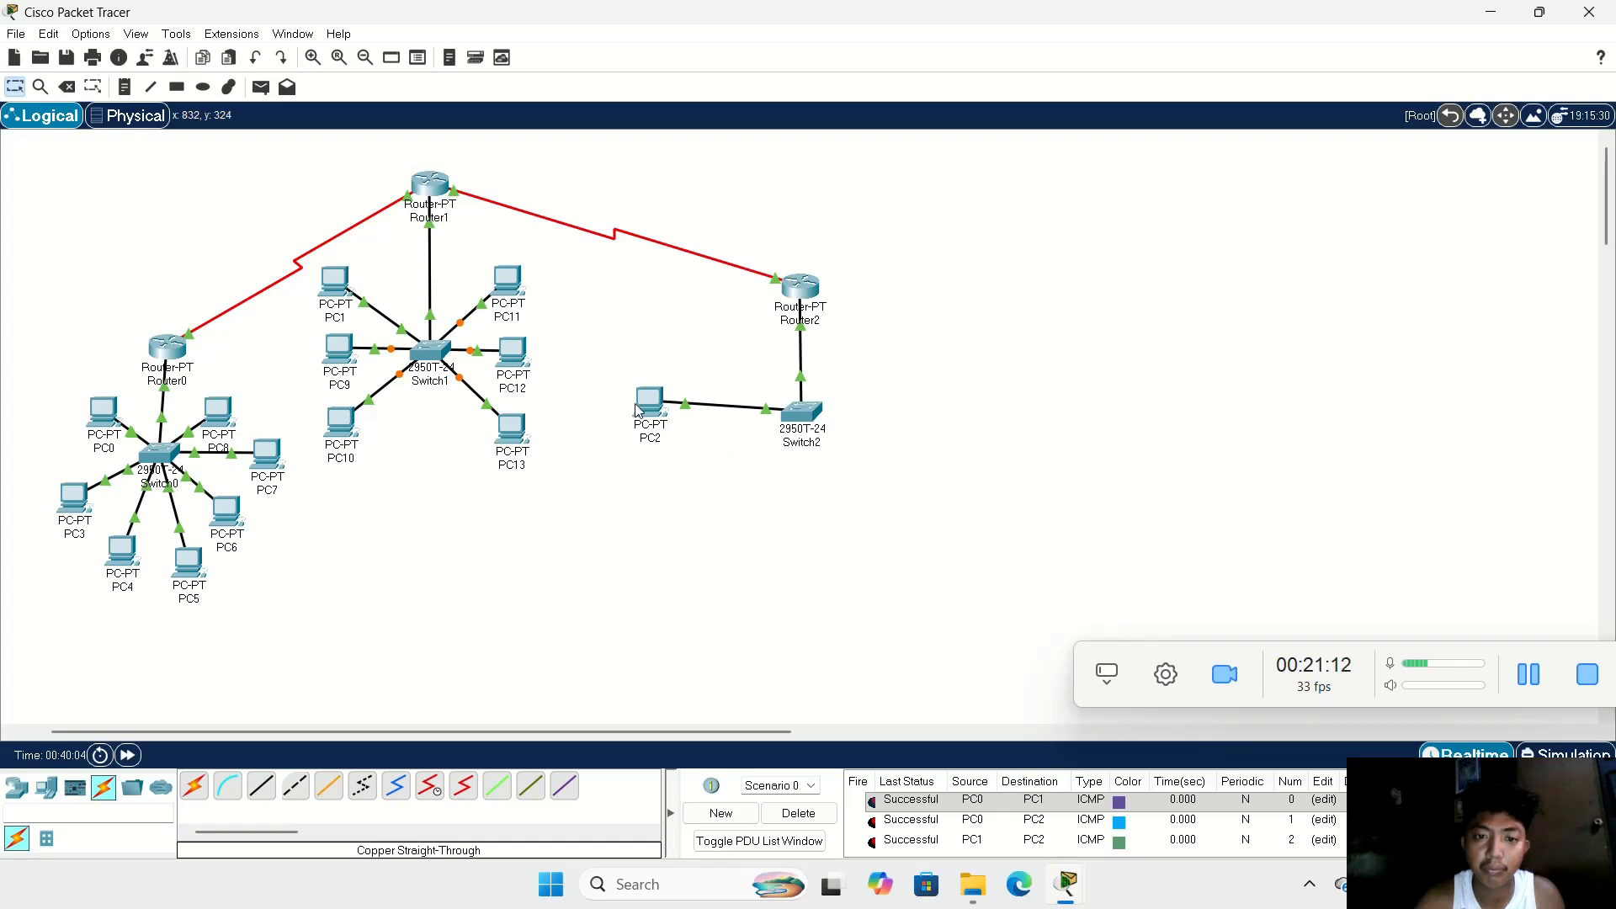
{"action": "left_click_drag", "start_coordinate": [637, 410], "coordinate": [695, 389]}
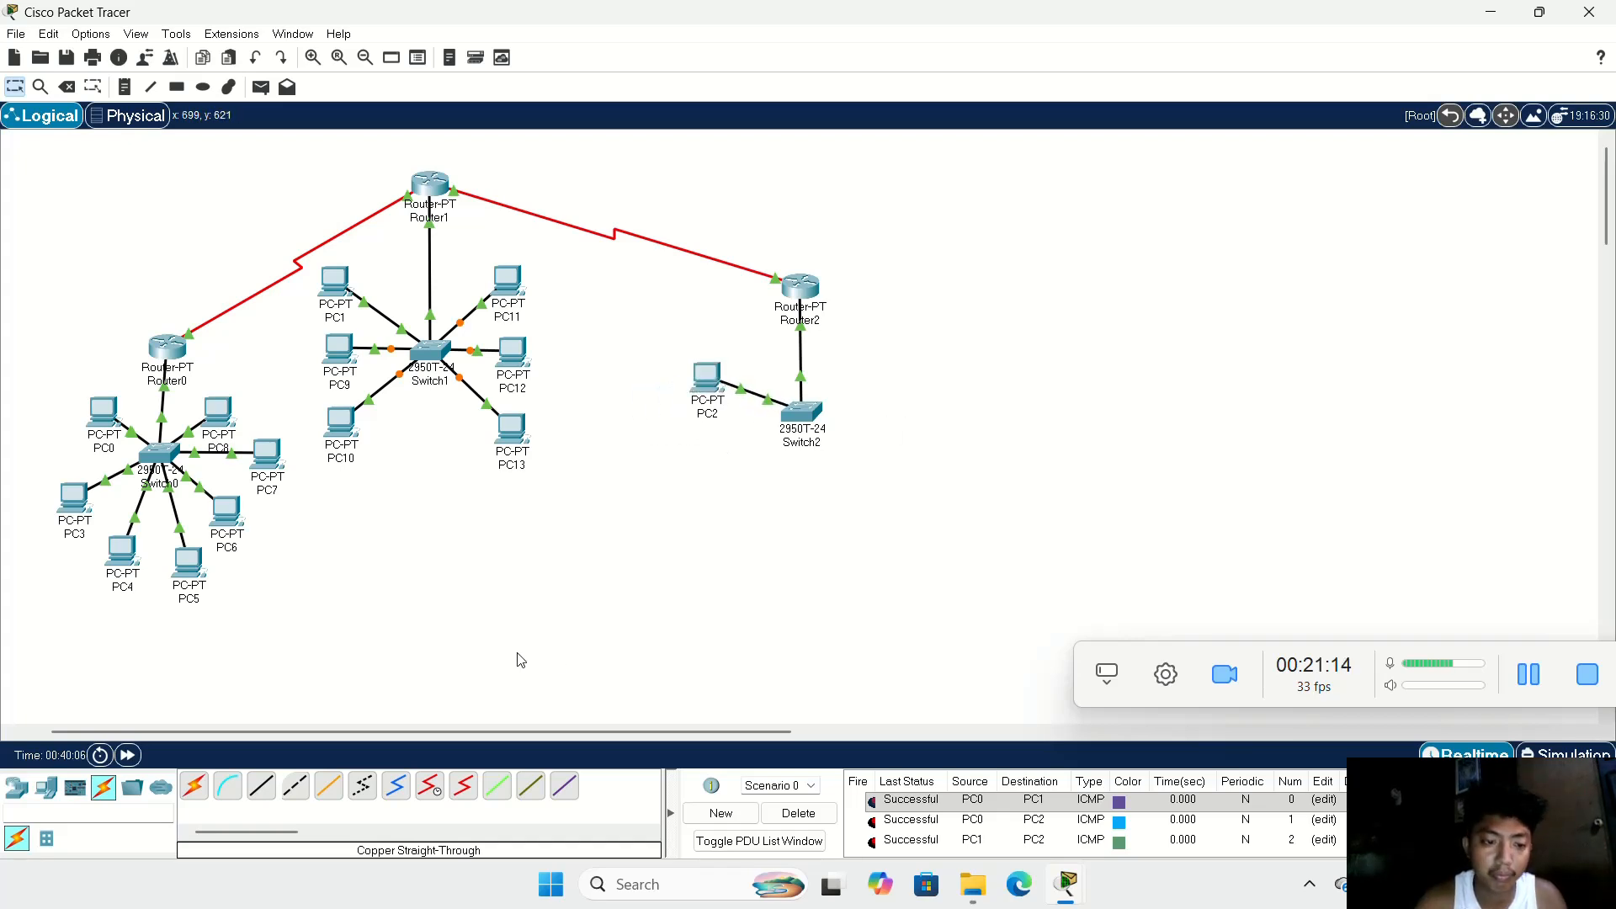
Step: Add three PCs around Switch2: one below PC2 and two side by side below the switch
{"action": "left_click", "coordinate": [45, 787]}
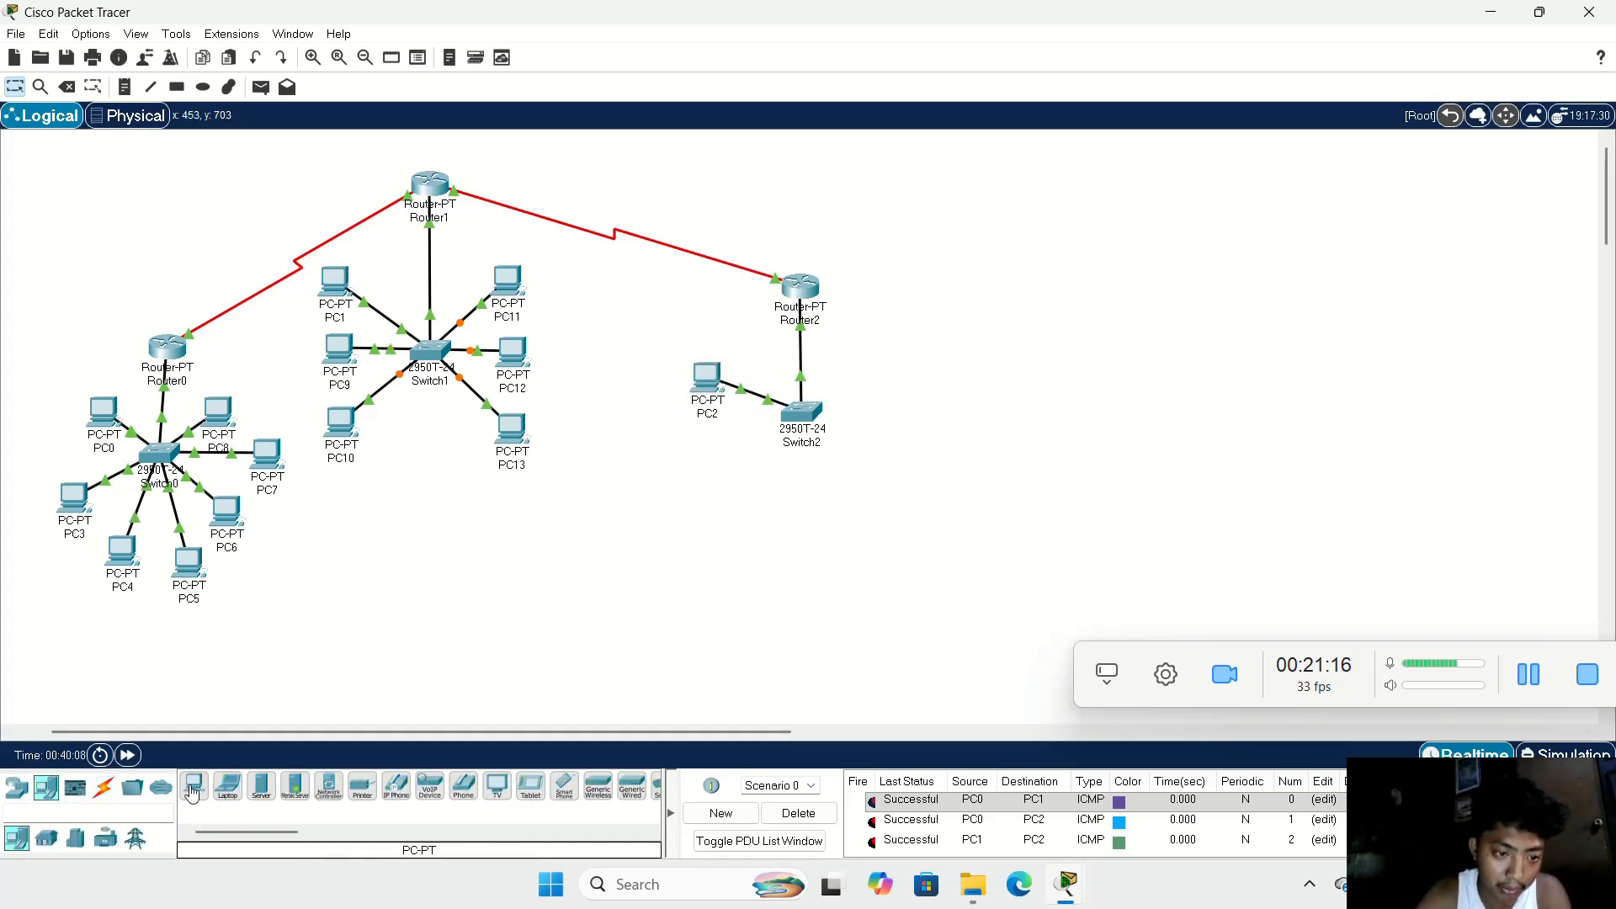
{"action": "left_click", "coordinate": [192, 793]}
{"action": "left_click", "coordinate": [706, 485]}
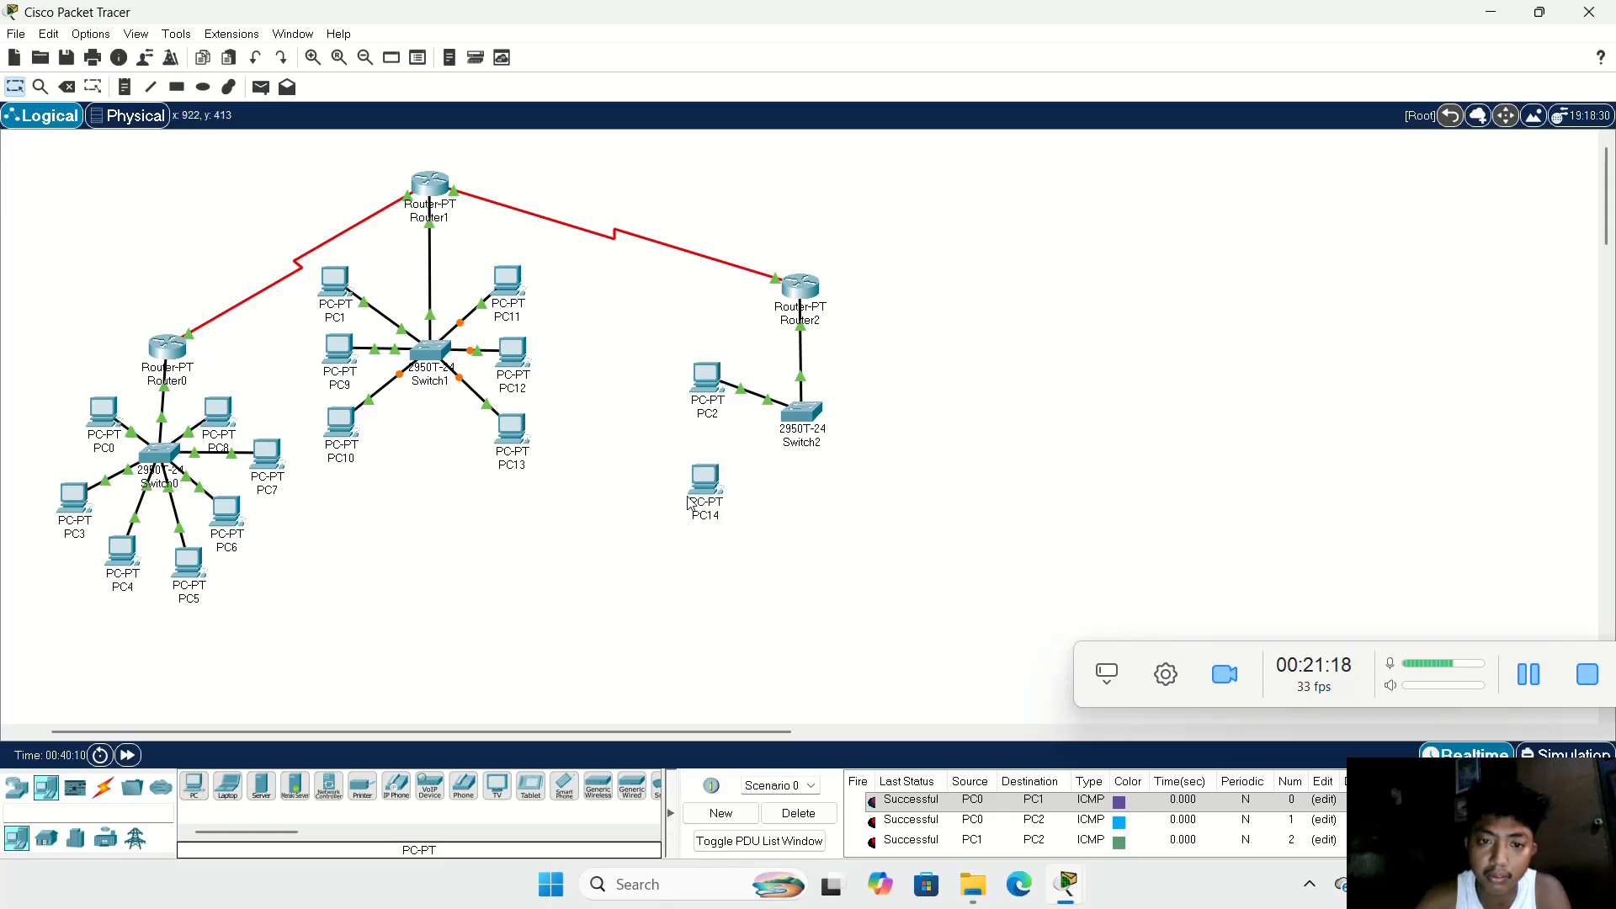
{"action": "left_click", "coordinate": [809, 569]}
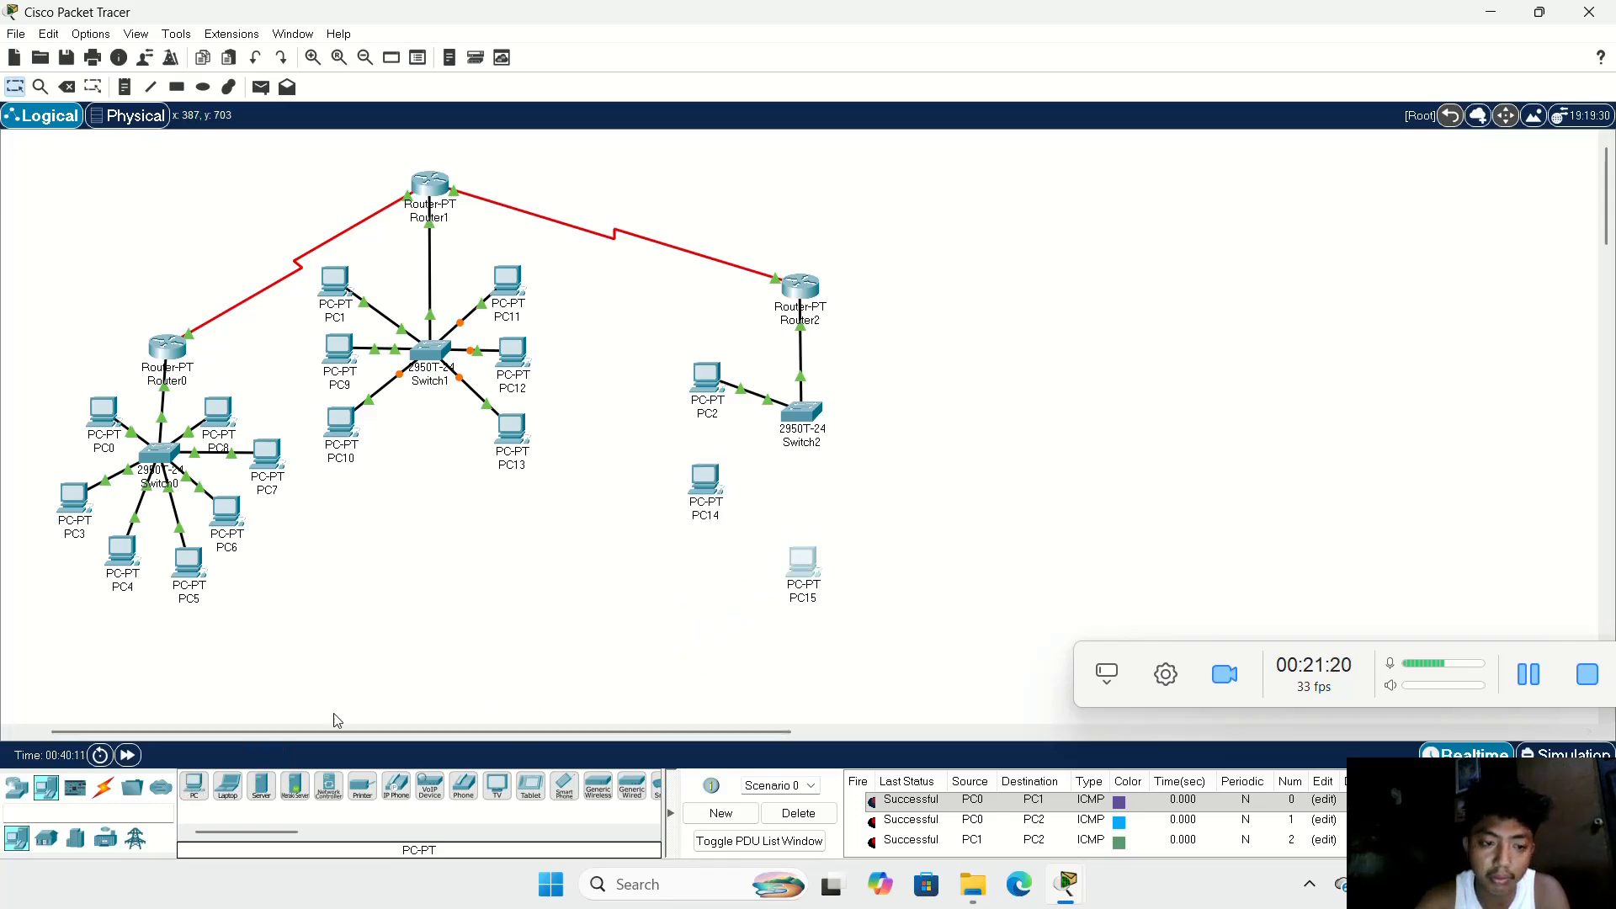
{"action": "left_click", "coordinate": [804, 558]}
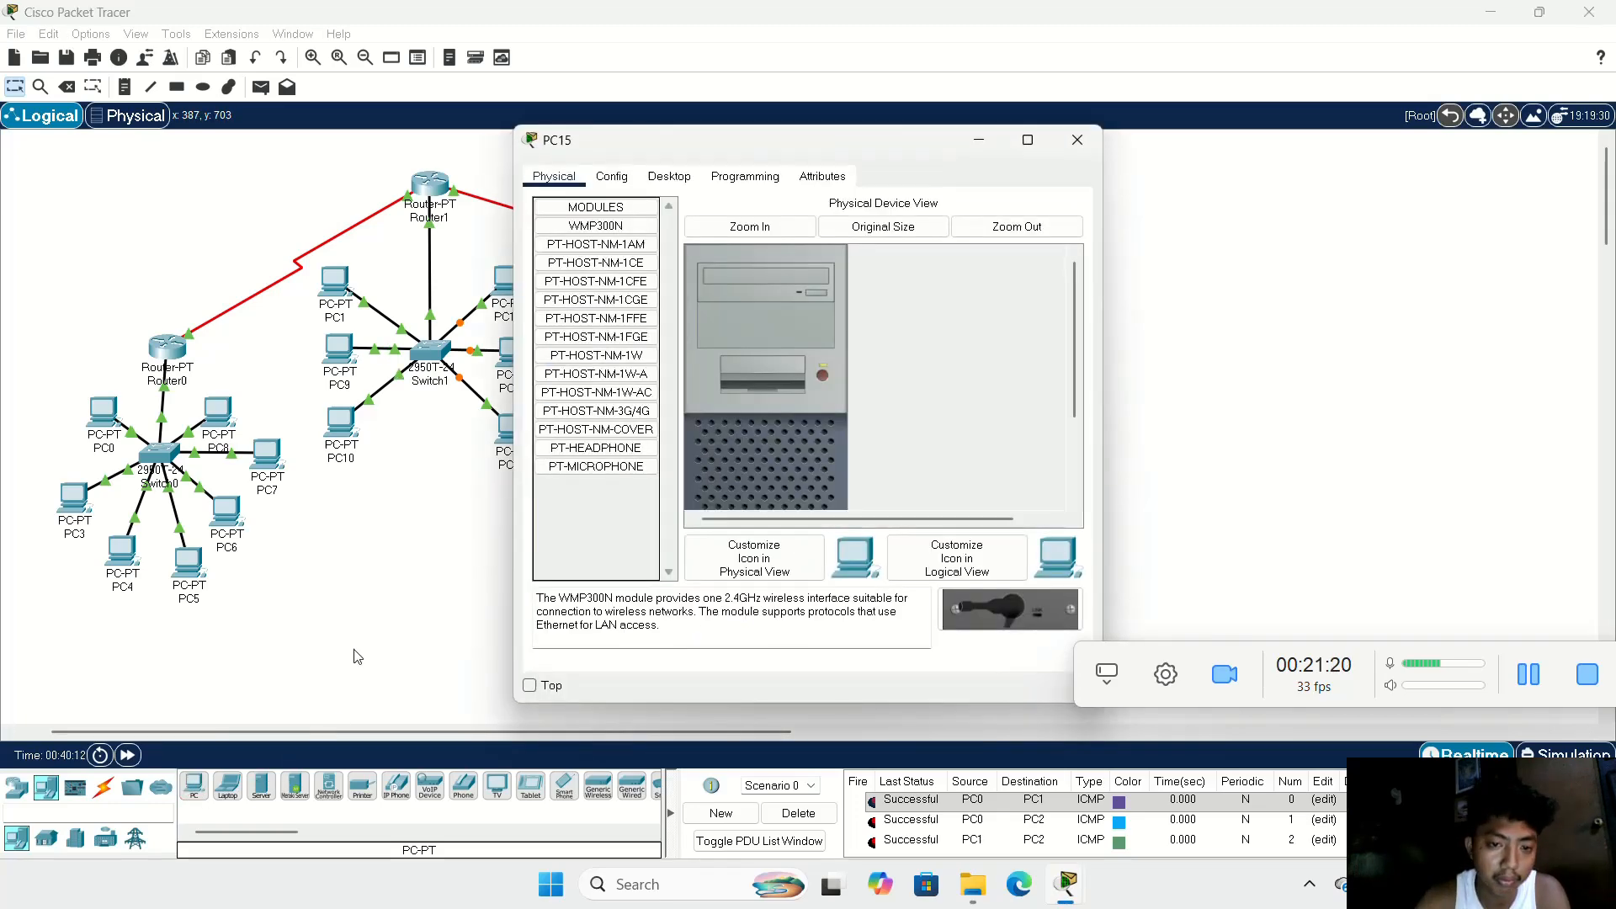
{"action": "left_click", "coordinate": [1077, 140]}
{"action": "left_click", "coordinate": [206, 790]}
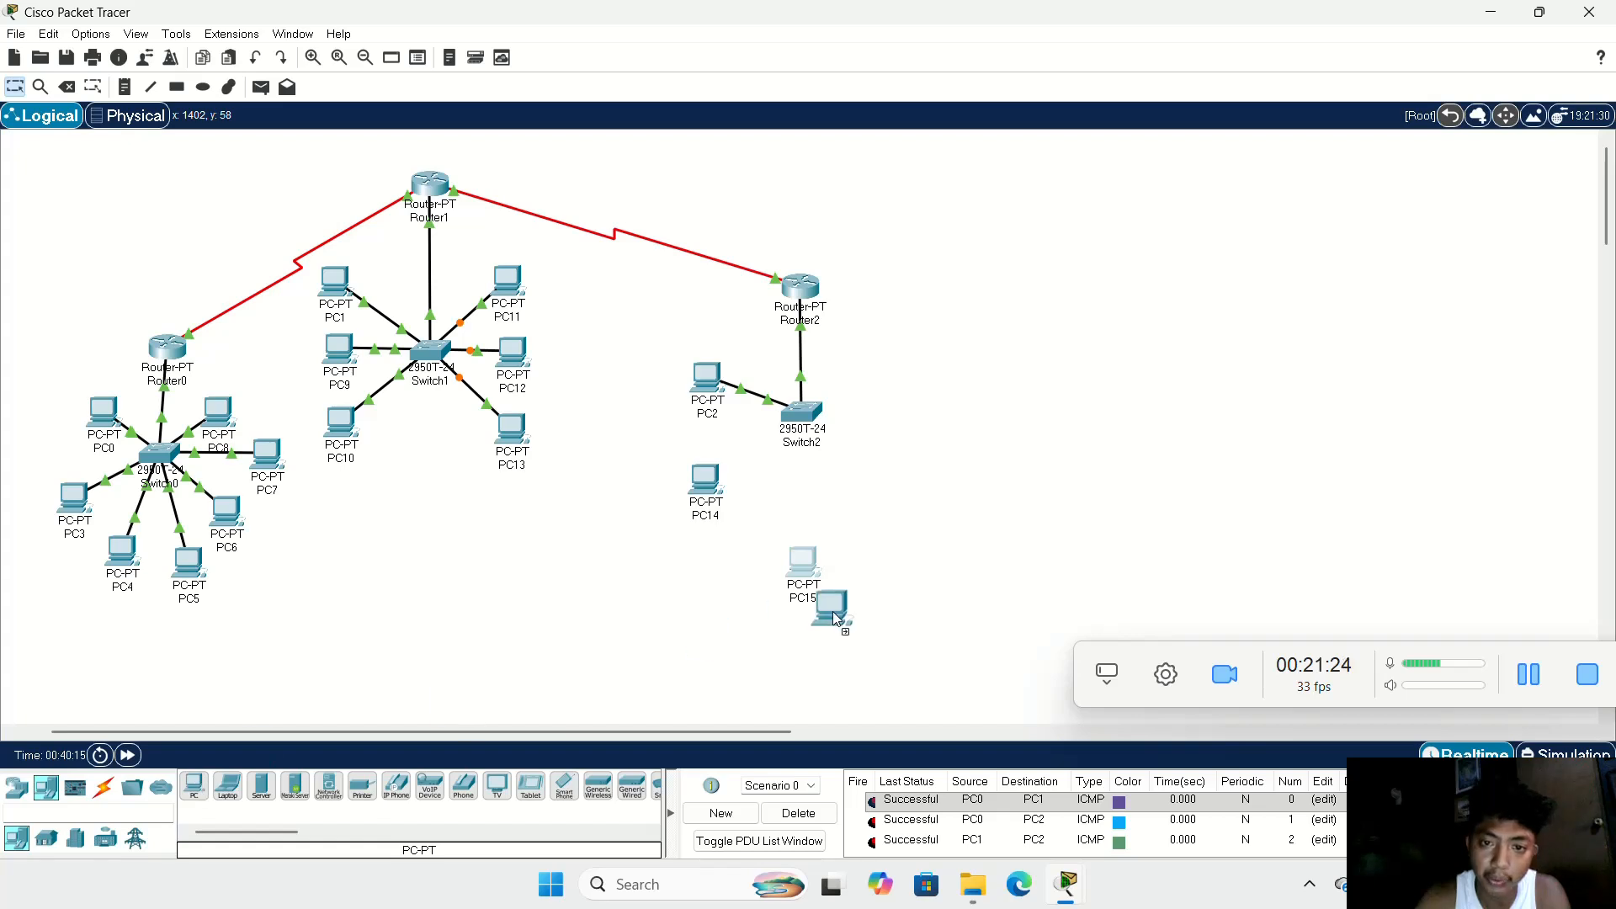
{"action": "left_click", "coordinate": [895, 577]}
{"action": "left_click_drag", "start_coordinate": [810, 572], "coordinate": [753, 568]}
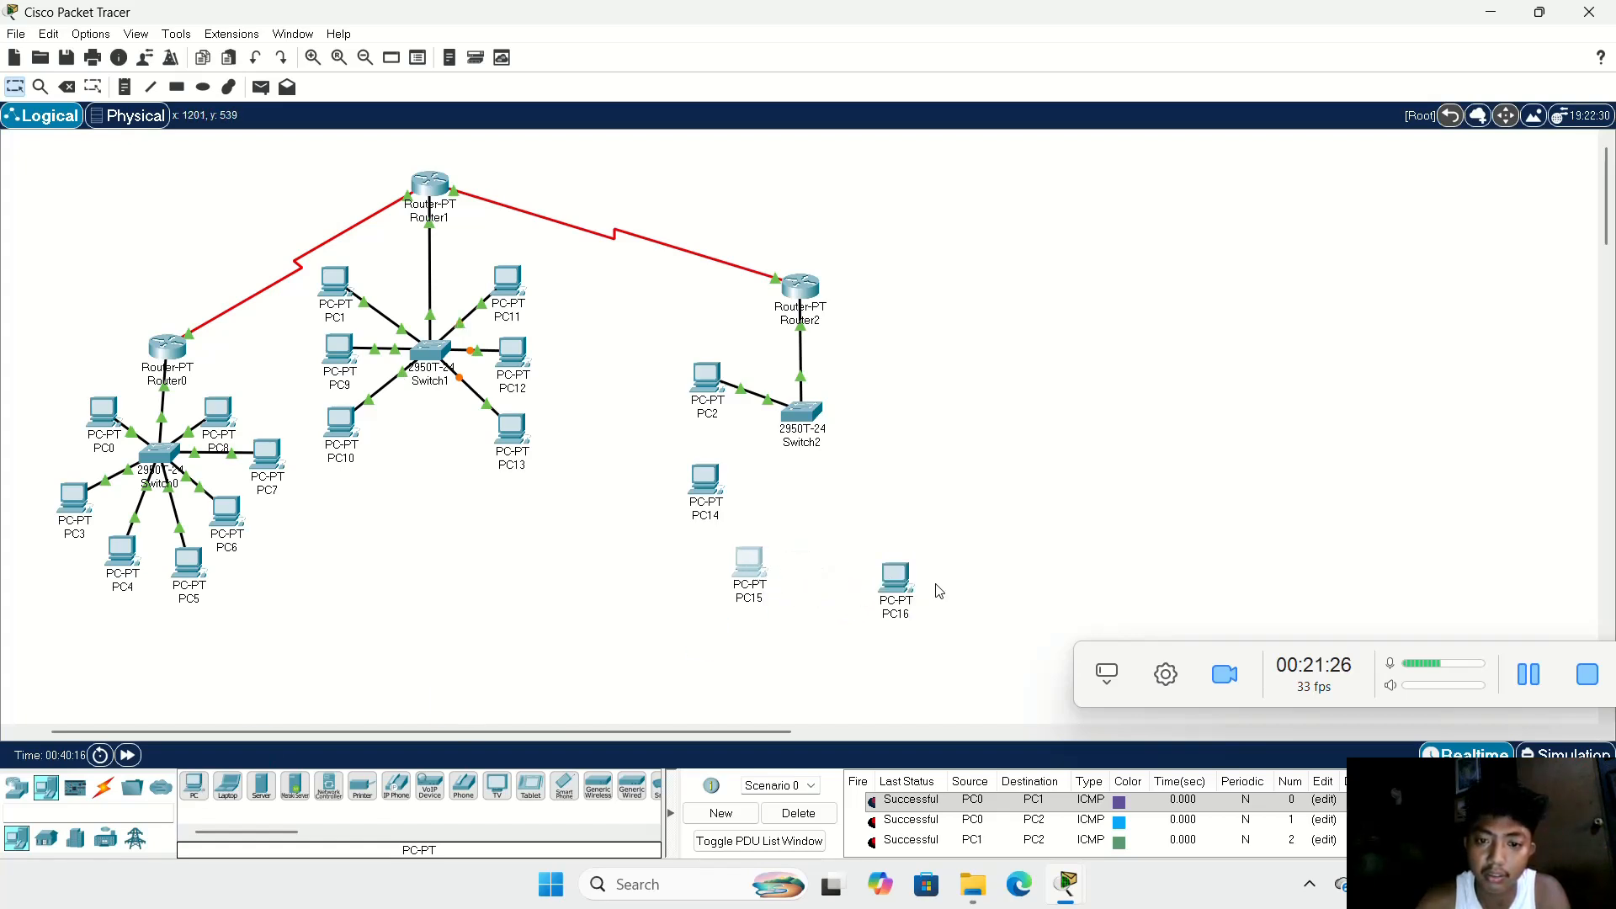
{"action": "left_click_drag", "start_coordinate": [900, 578], "coordinate": [855, 575]}
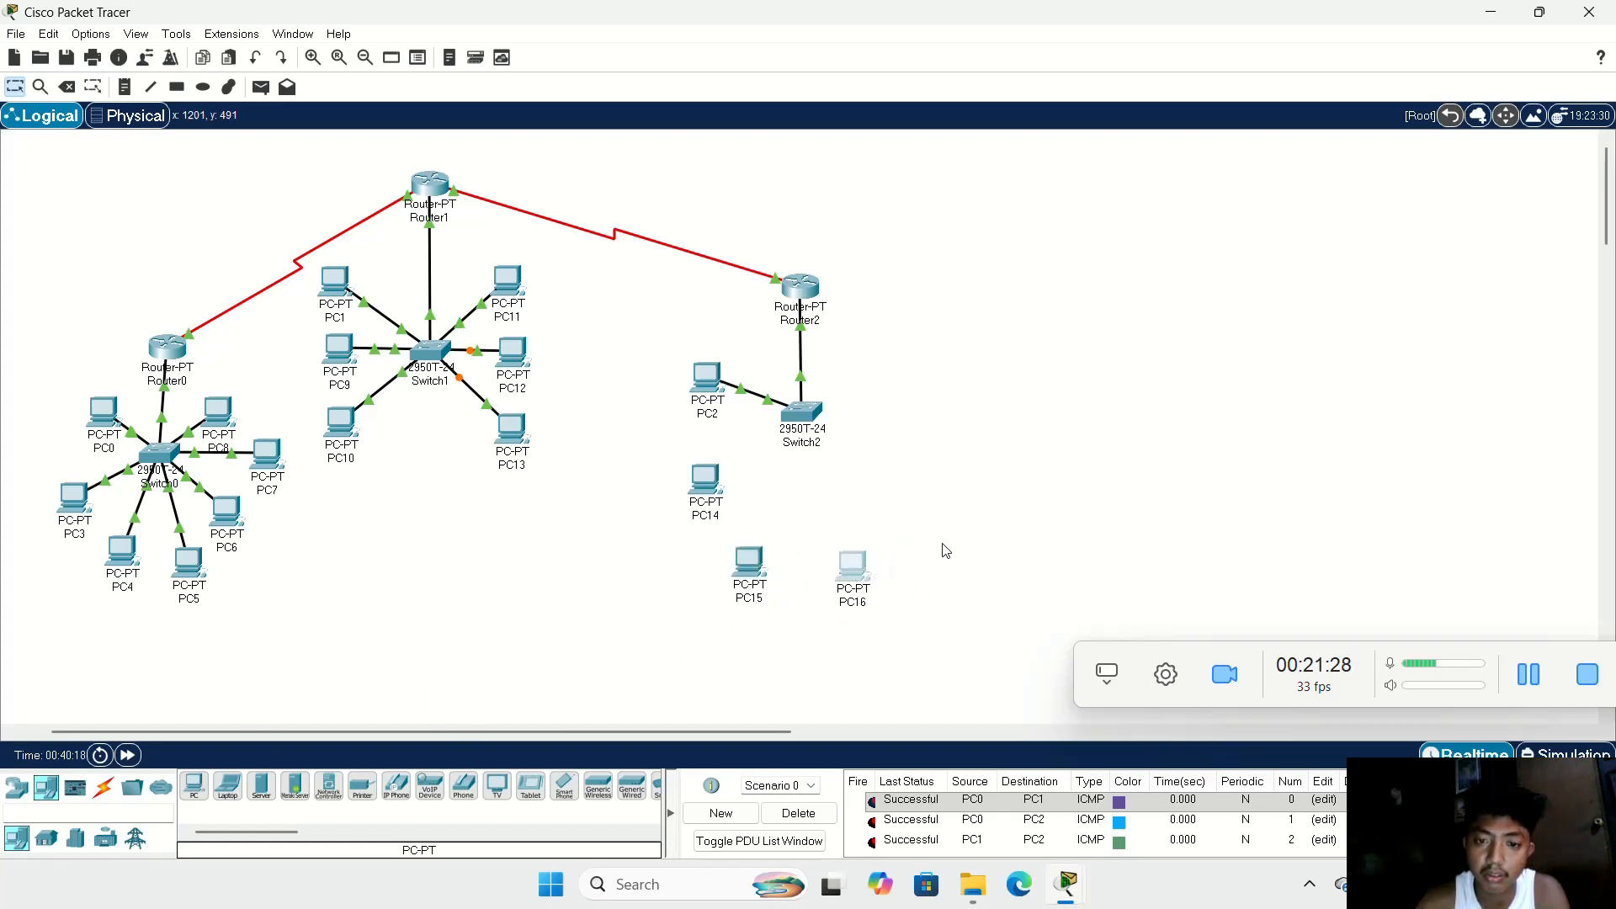
Step: Add three more PCs in an arc on Switch2's outer side, from just above PC16 up toward Router2
{"action": "left_click", "coordinate": [193, 785]}
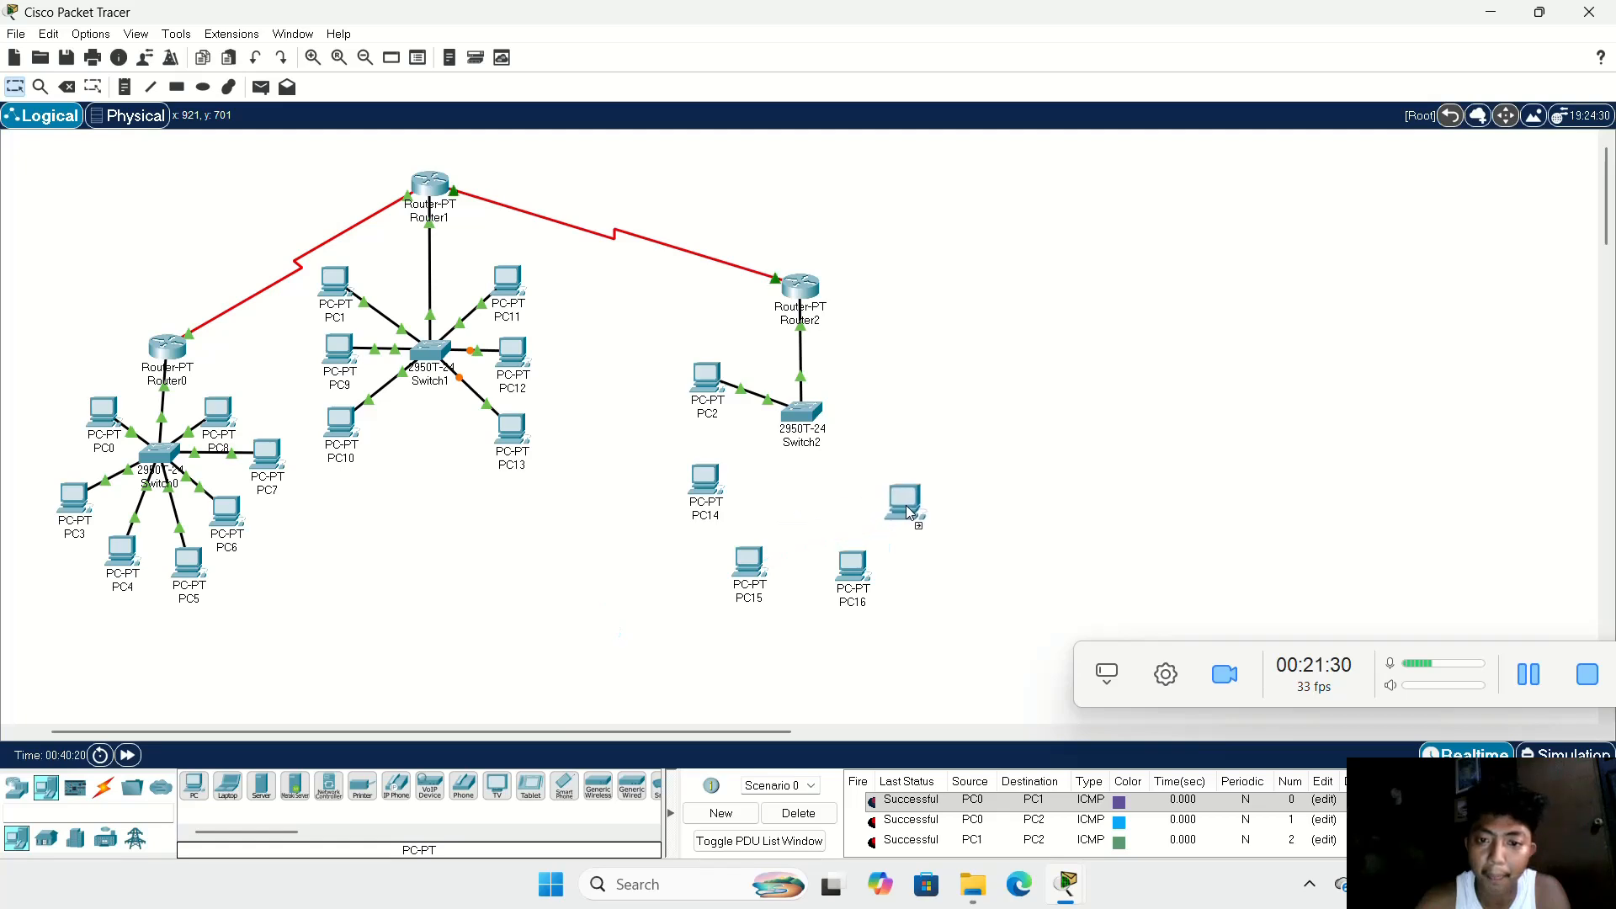
{"action": "left_click", "coordinate": [906, 503]}
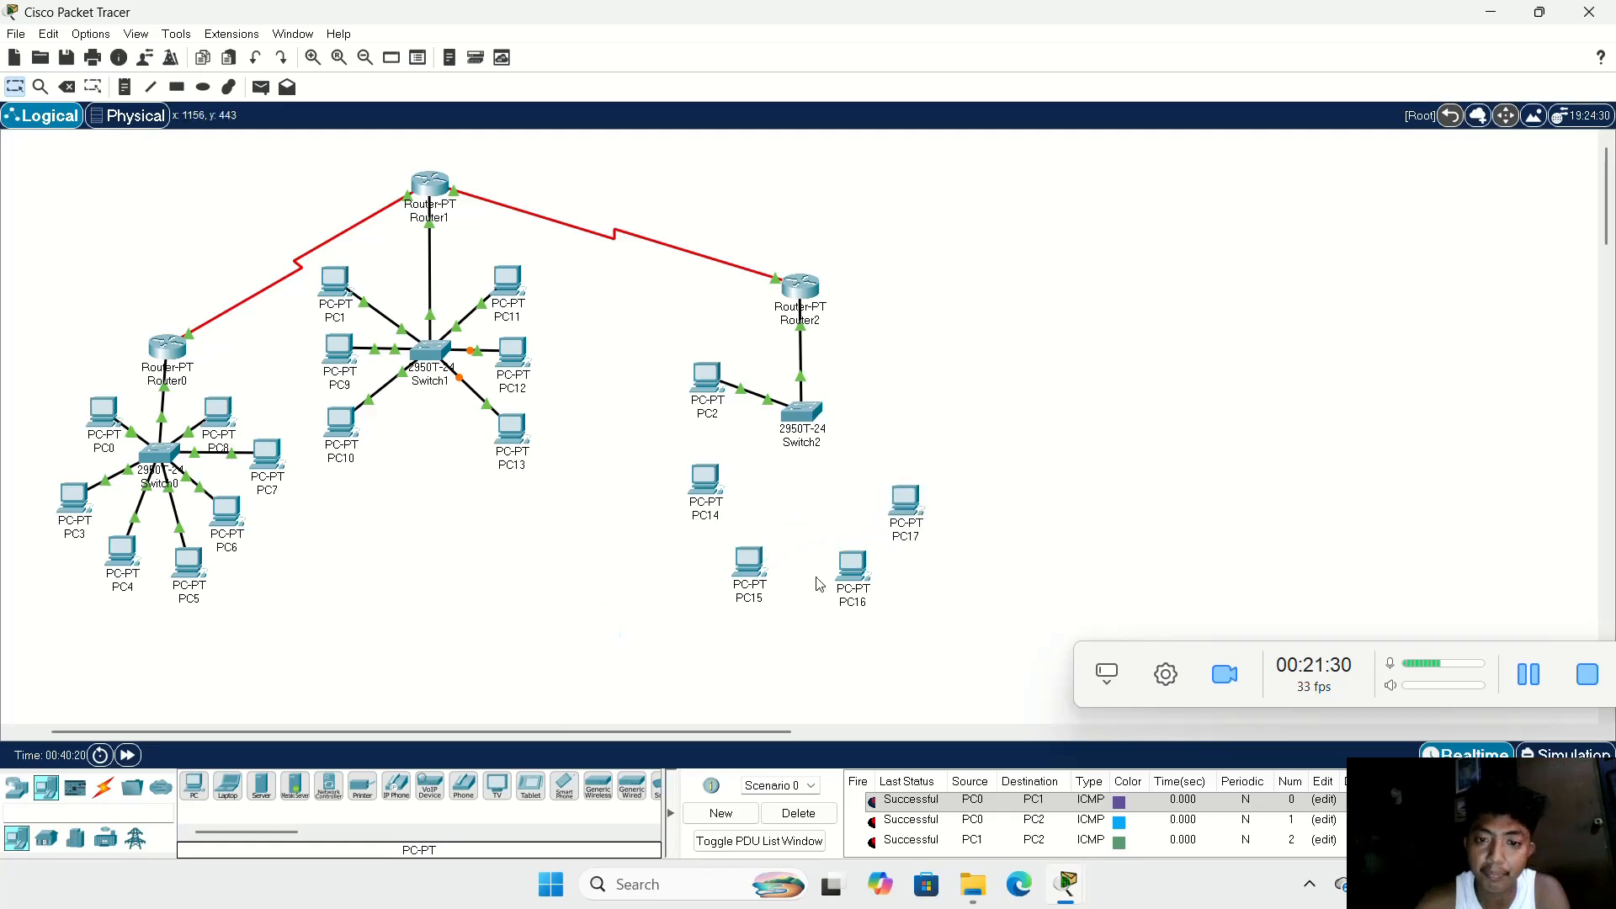
{"action": "left_click", "coordinate": [202, 794]}
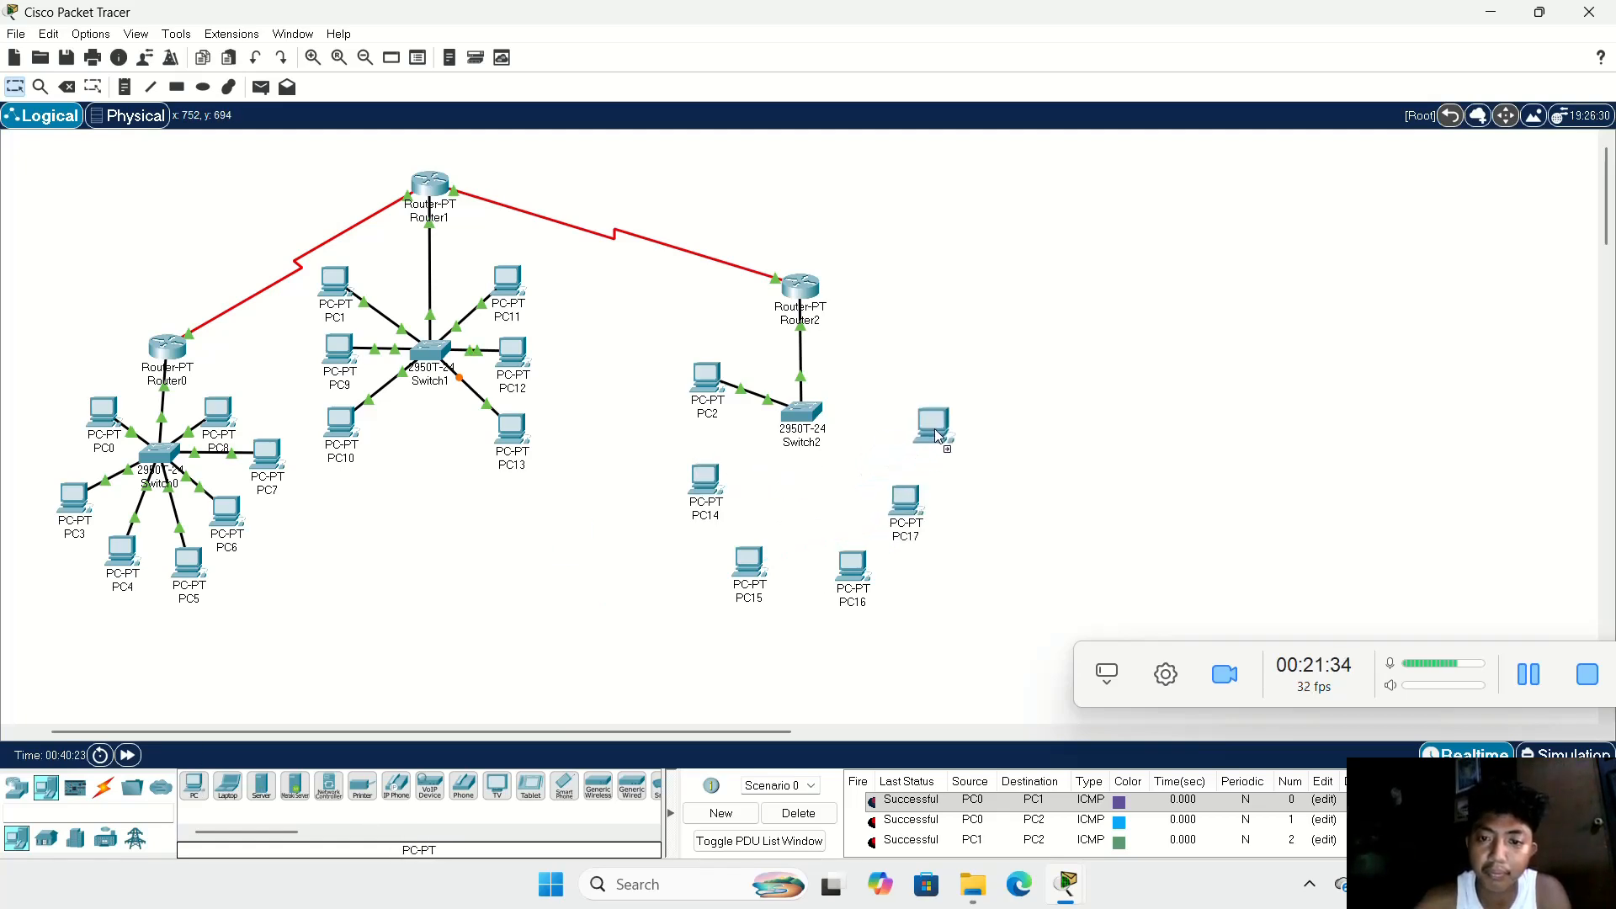
{"action": "left_click", "coordinate": [195, 785]}
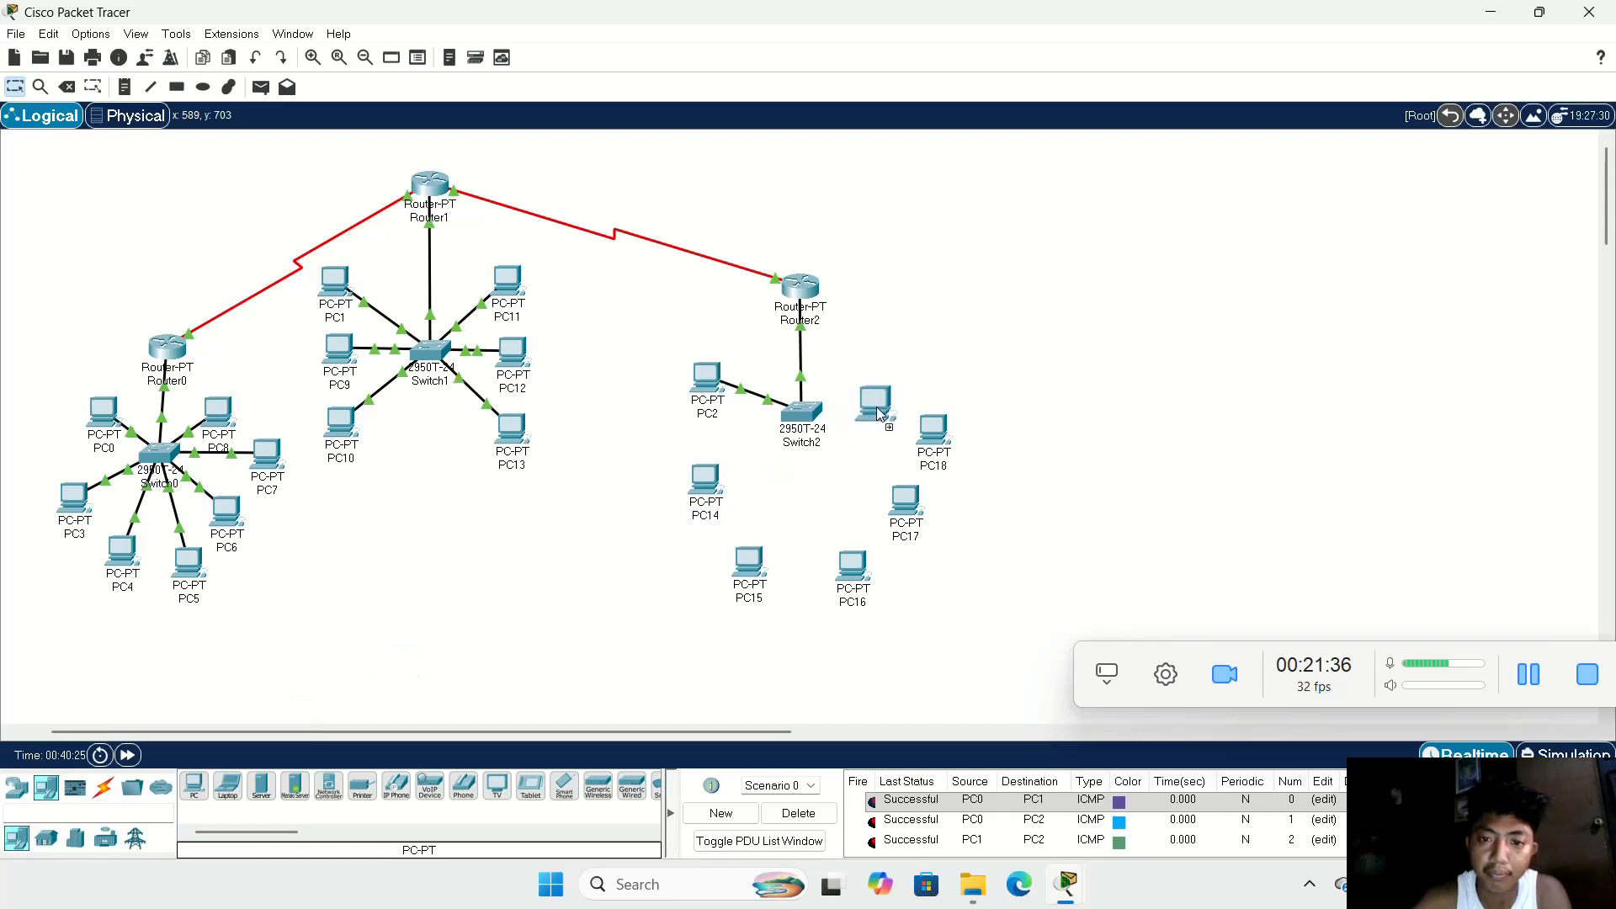
{"action": "left_click", "coordinate": [881, 383]}
Step: Move Switch2 down into the middle of its PCs, nudge PC19 up, and shift PC17 slightly down and outward
{"action": "left_click_drag", "start_coordinate": [793, 427], "coordinate": [802, 471]}
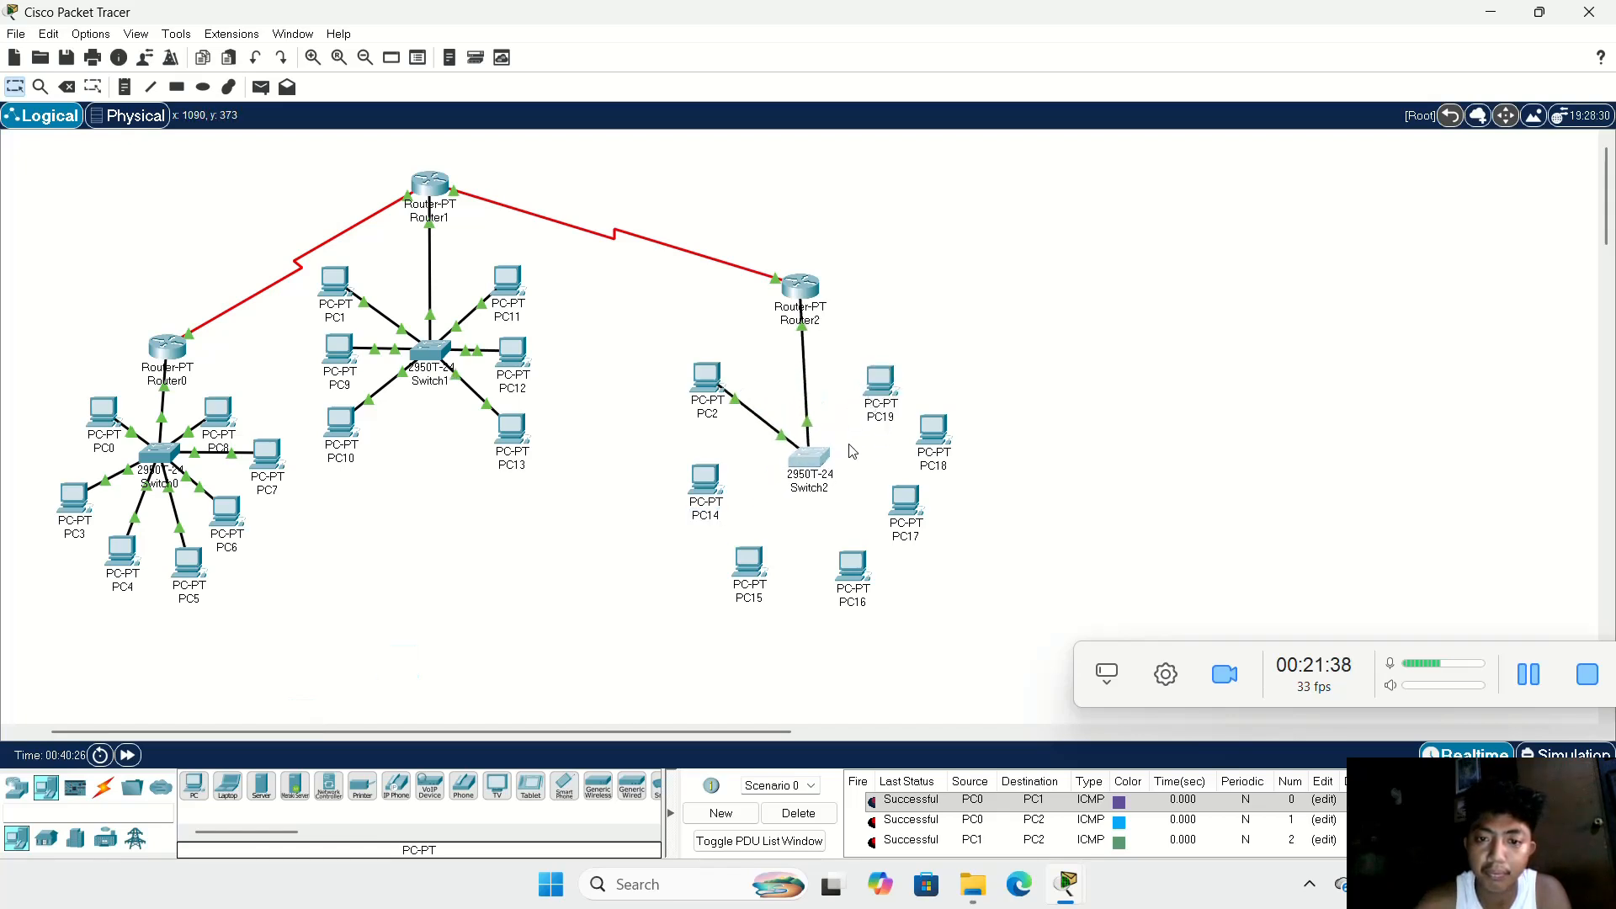
{"action": "mouse_move", "coordinate": [879, 383]}
{"action": "left_mouse_down"}
{"action": "mouse_move", "coordinate": [858, 370]}
{"action": "mouse_move", "coordinate": [880, 376]}
{"action": "left_mouse_up"}
{"action": "left_click_drag", "start_coordinate": [923, 510], "coordinate": [928, 518]}
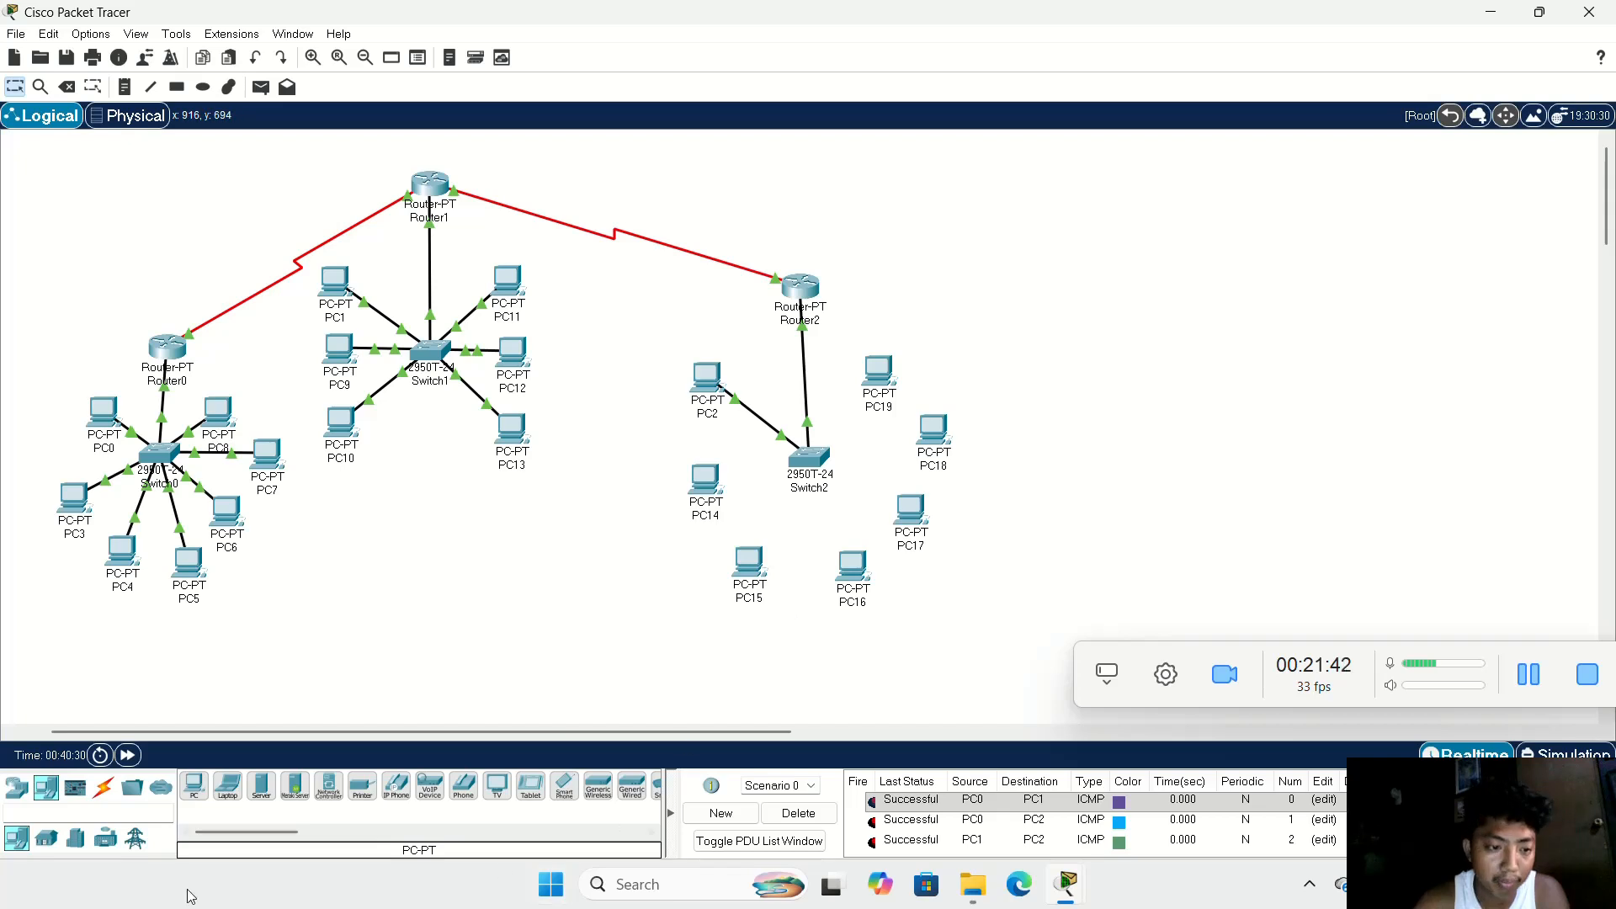
Step: Connect PC14 to port FastEthernet0/3 of Switch2 with a copper straight-through cable
{"action": "left_click", "coordinate": [105, 790]}
{"action": "left_click", "coordinate": [261, 785]}
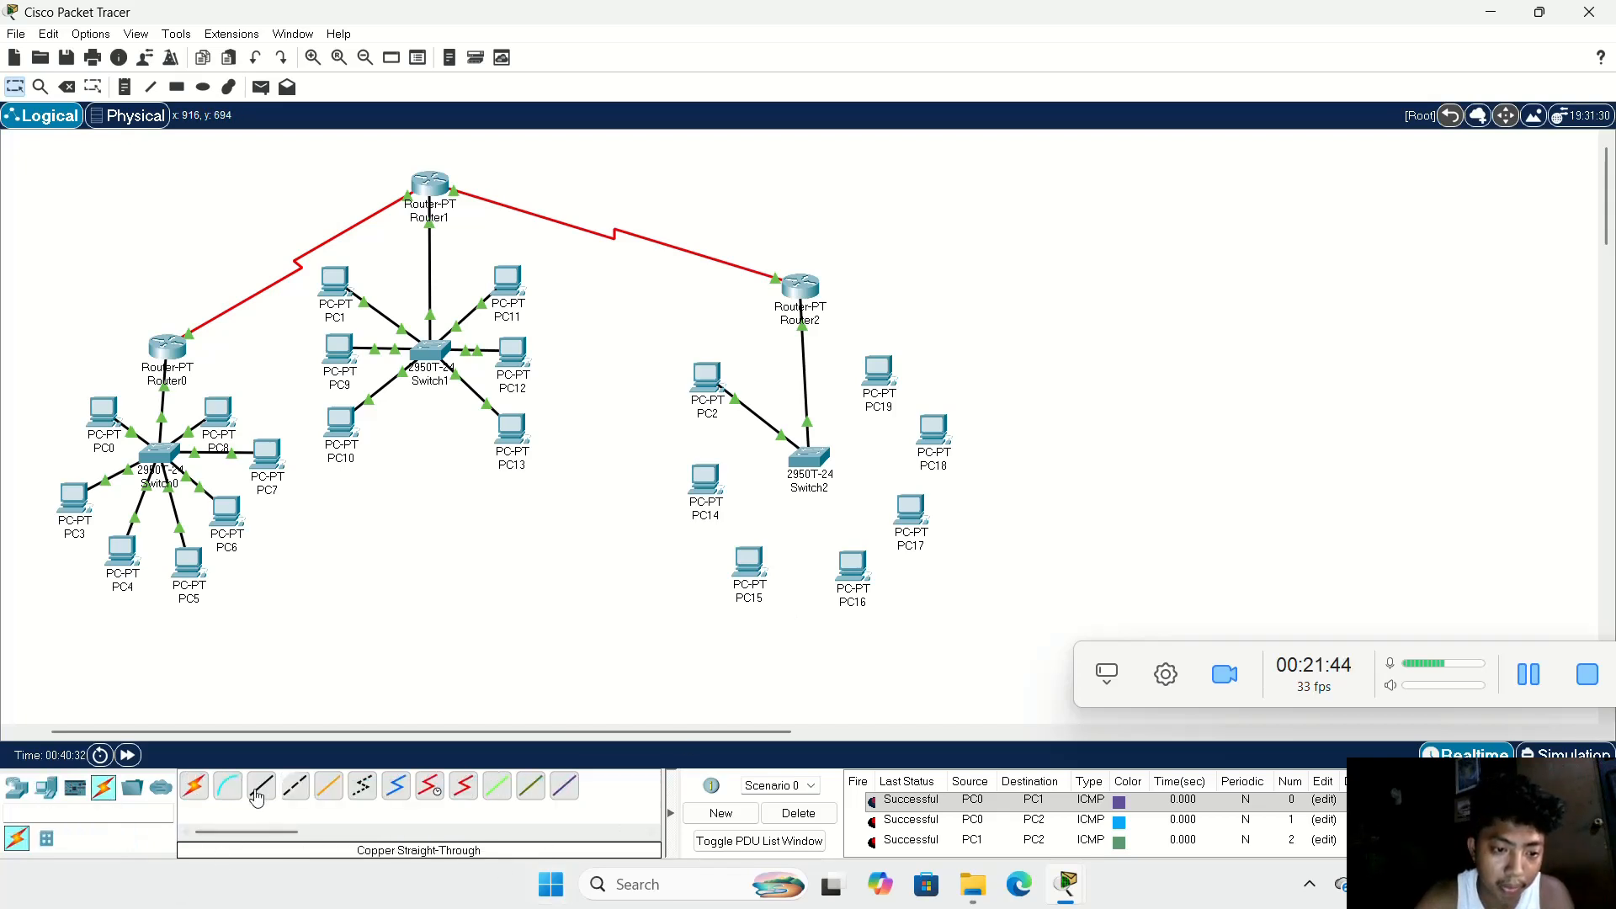
{"action": "left_click", "coordinate": [706, 492]}
{"action": "left_click", "coordinate": [758, 537]}
{"action": "left_click", "coordinate": [810, 457]}
{"action": "left_click", "coordinate": [810, 458]}
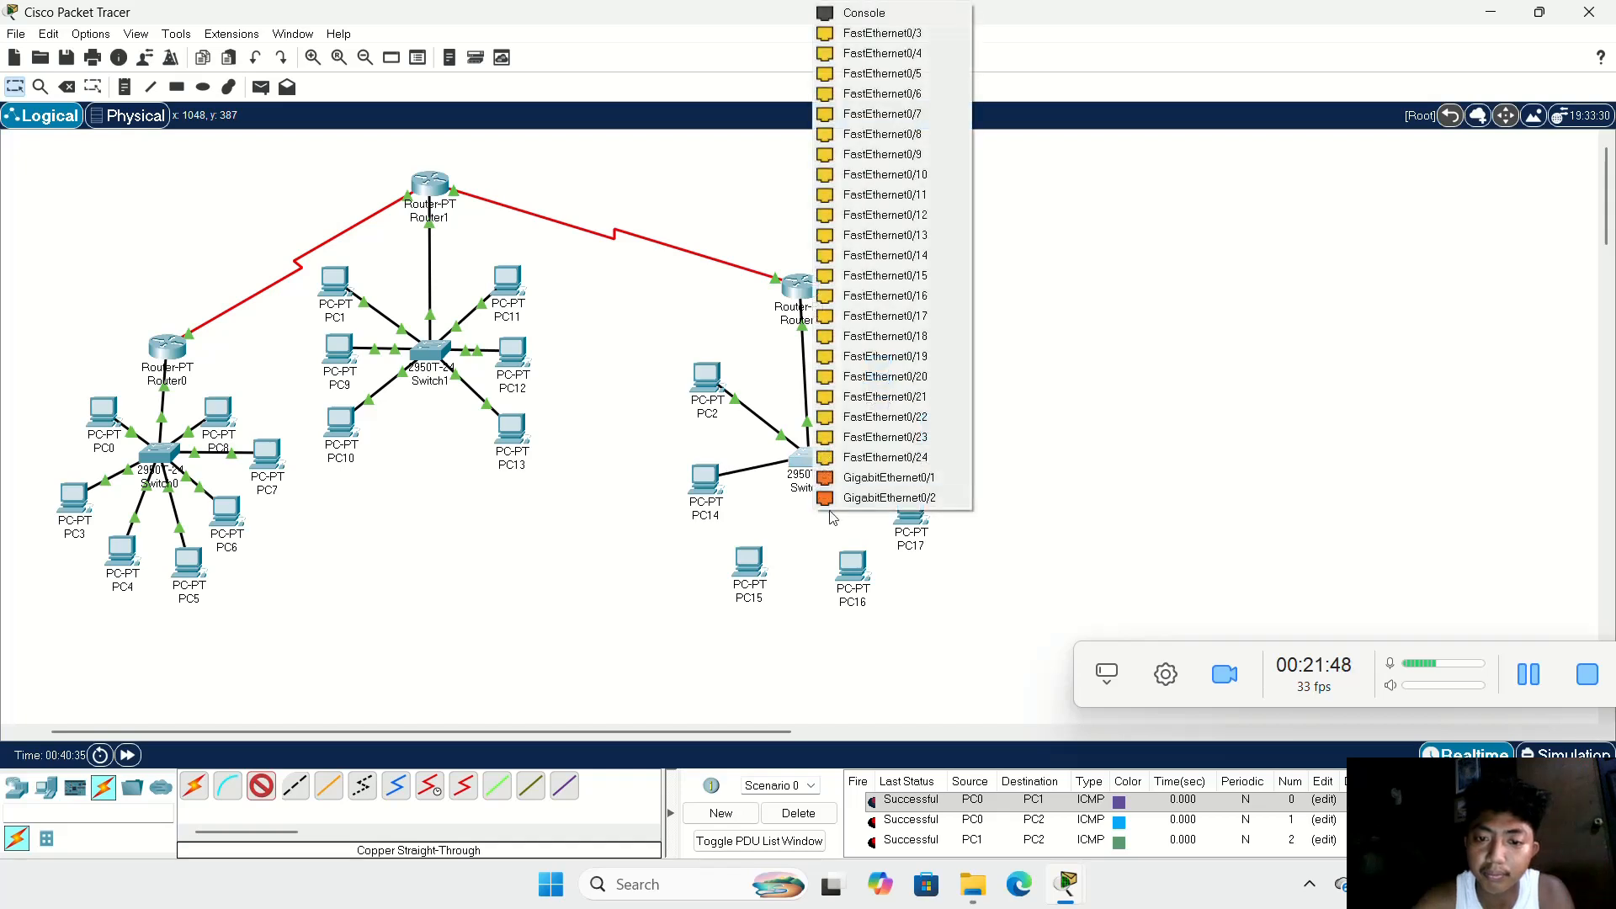
{"action": "left_click", "coordinate": [942, 32]}
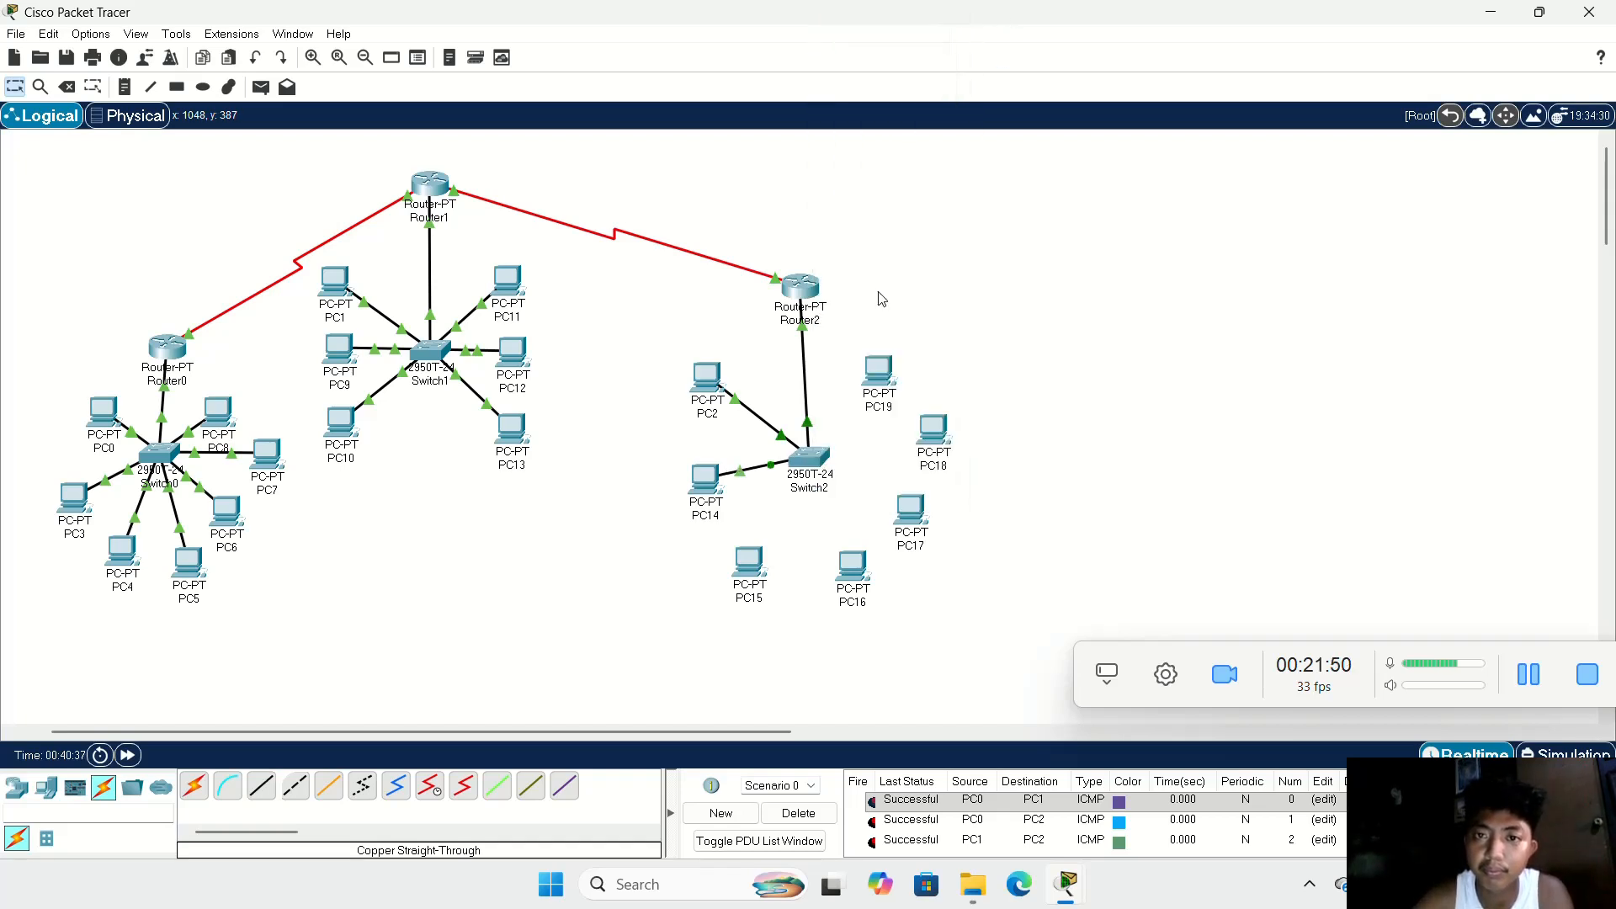
Step: Connect PC15 to port FastEthernet0/4 of Switch2 with a copper straight-through cable
{"action": "left_click", "coordinate": [261, 786]}
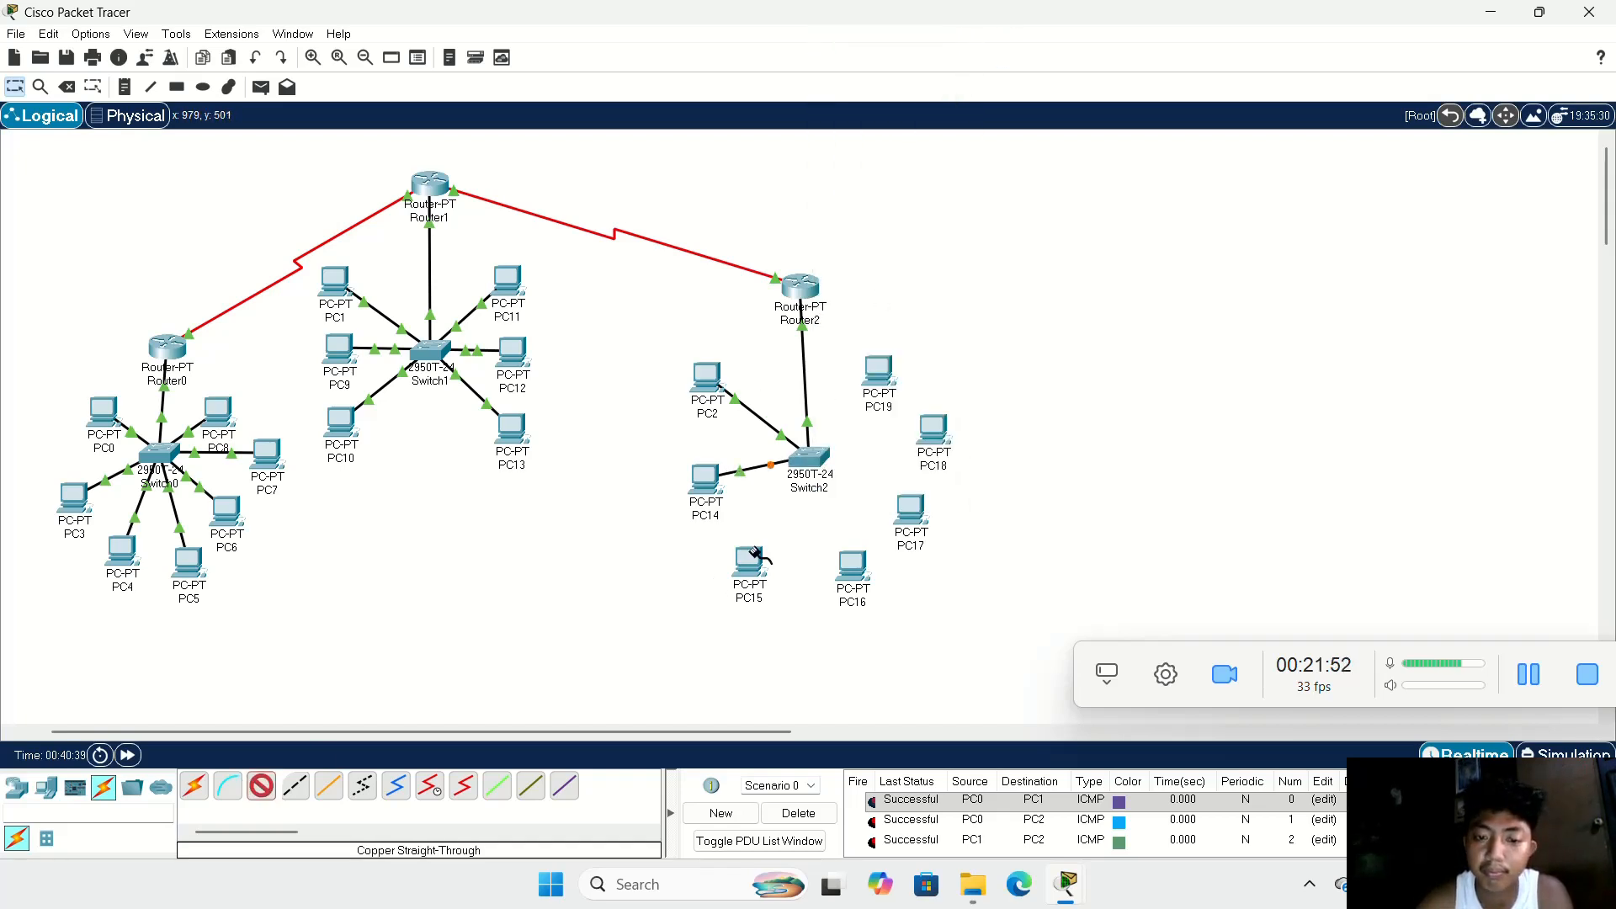
{"action": "left_click", "coordinate": [760, 560]}
{"action": "left_click", "coordinate": [823, 626]}
{"action": "left_click", "coordinate": [810, 458]}
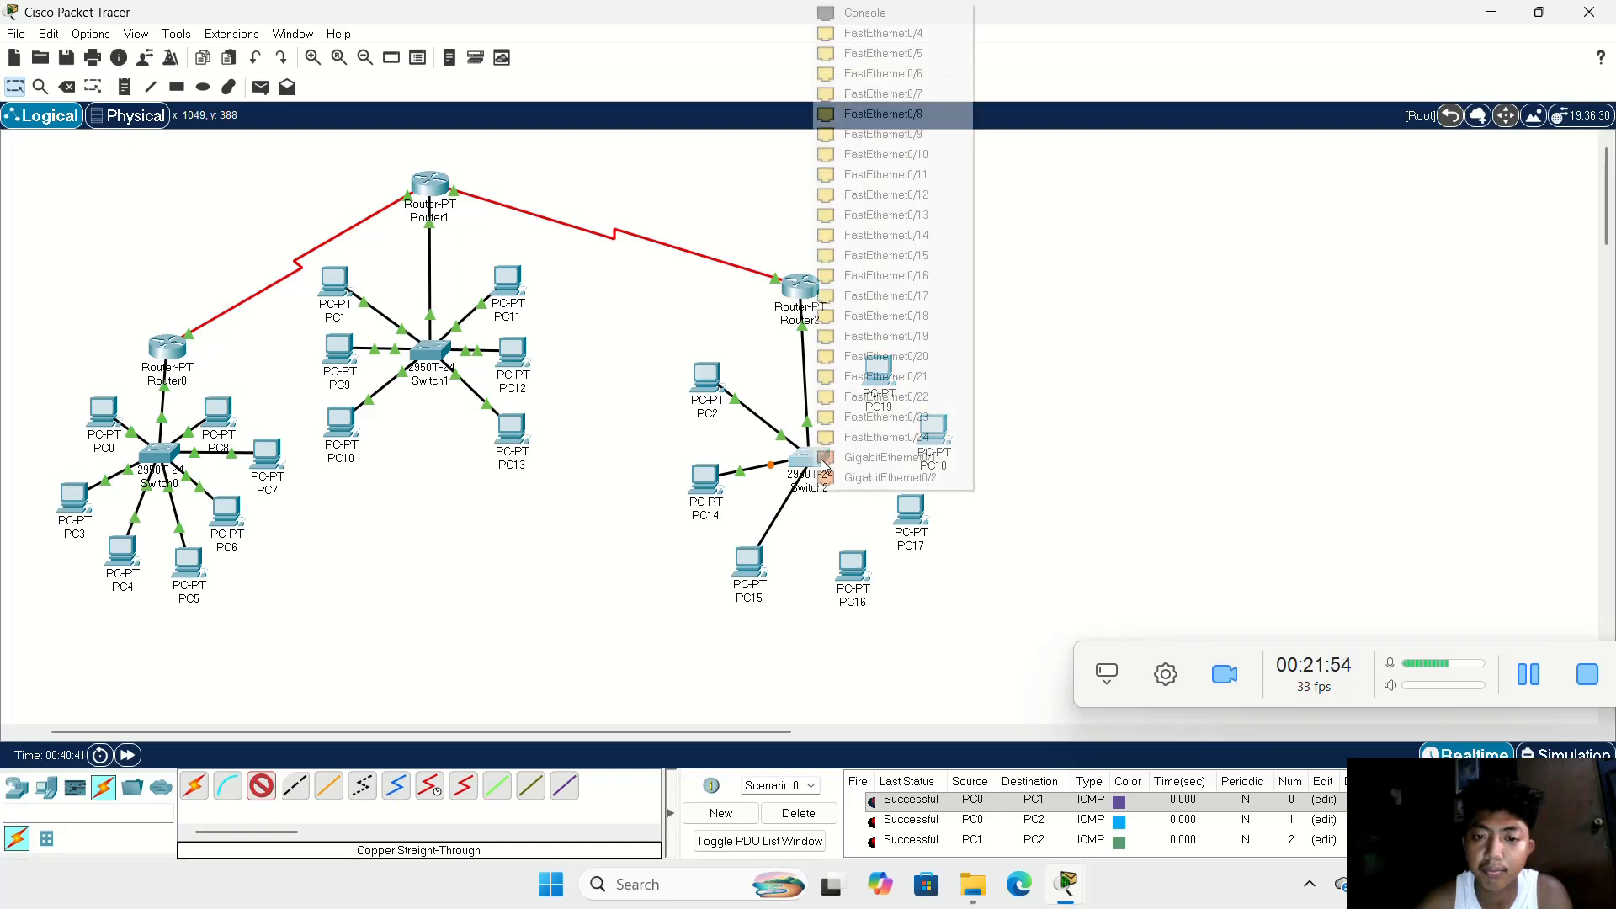
{"action": "left_click", "coordinate": [943, 34]}
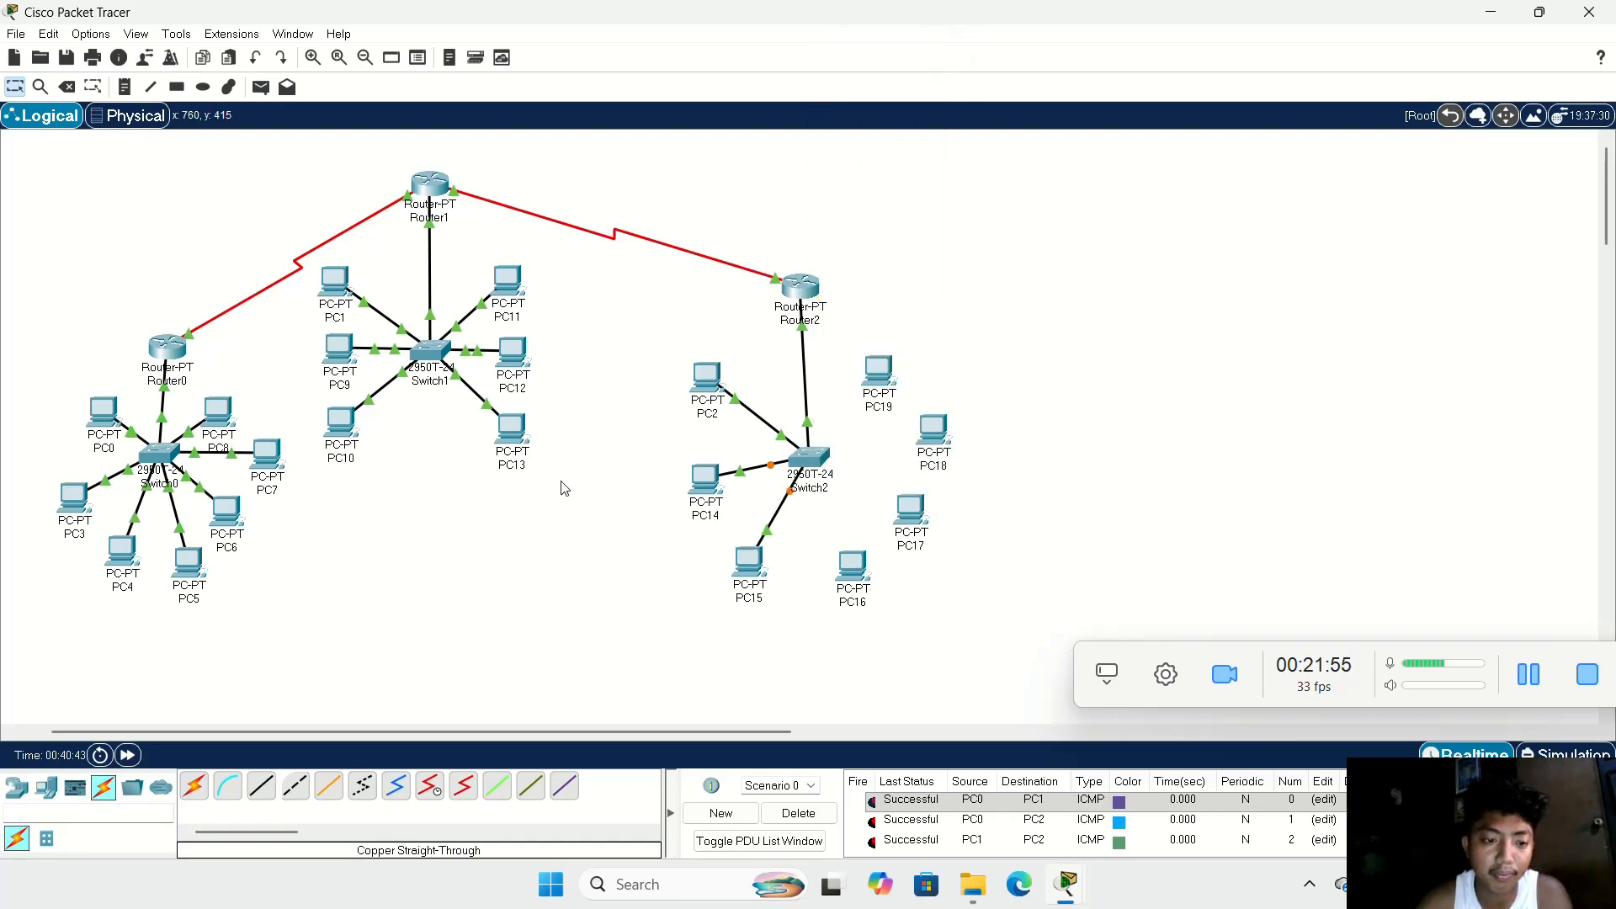
Step: Cable PC16 to the first free FastEthernet port of Switch2 using copper straight-through
{"action": "left_click", "coordinate": [277, 785]}
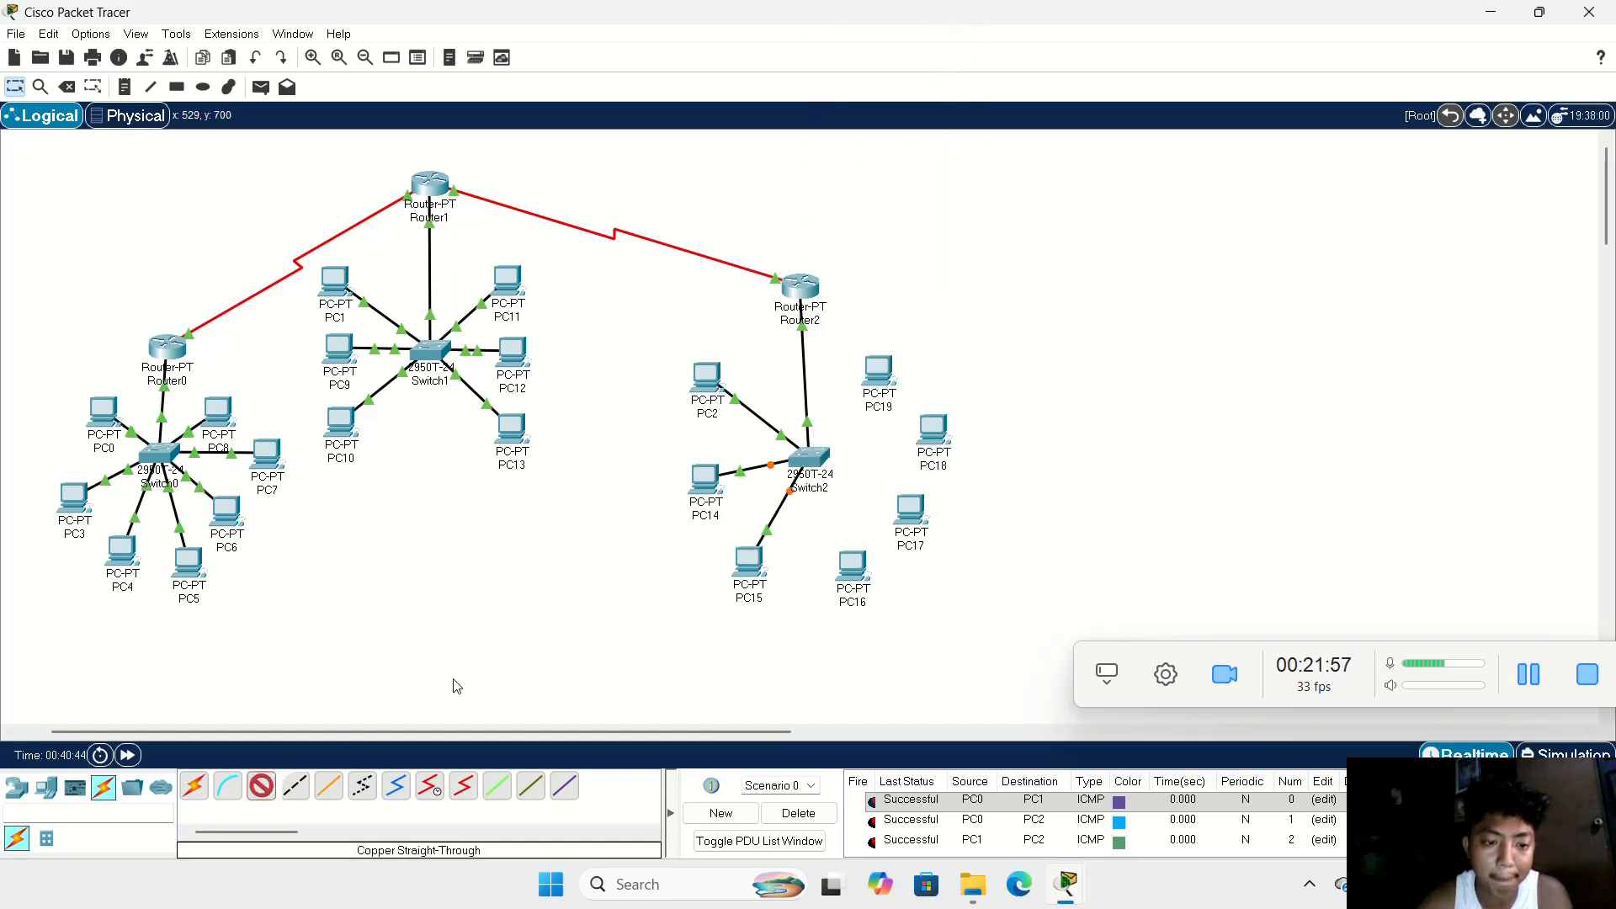
{"action": "left_click", "coordinate": [840, 559]}
{"action": "left_click", "coordinate": [882, 624]}
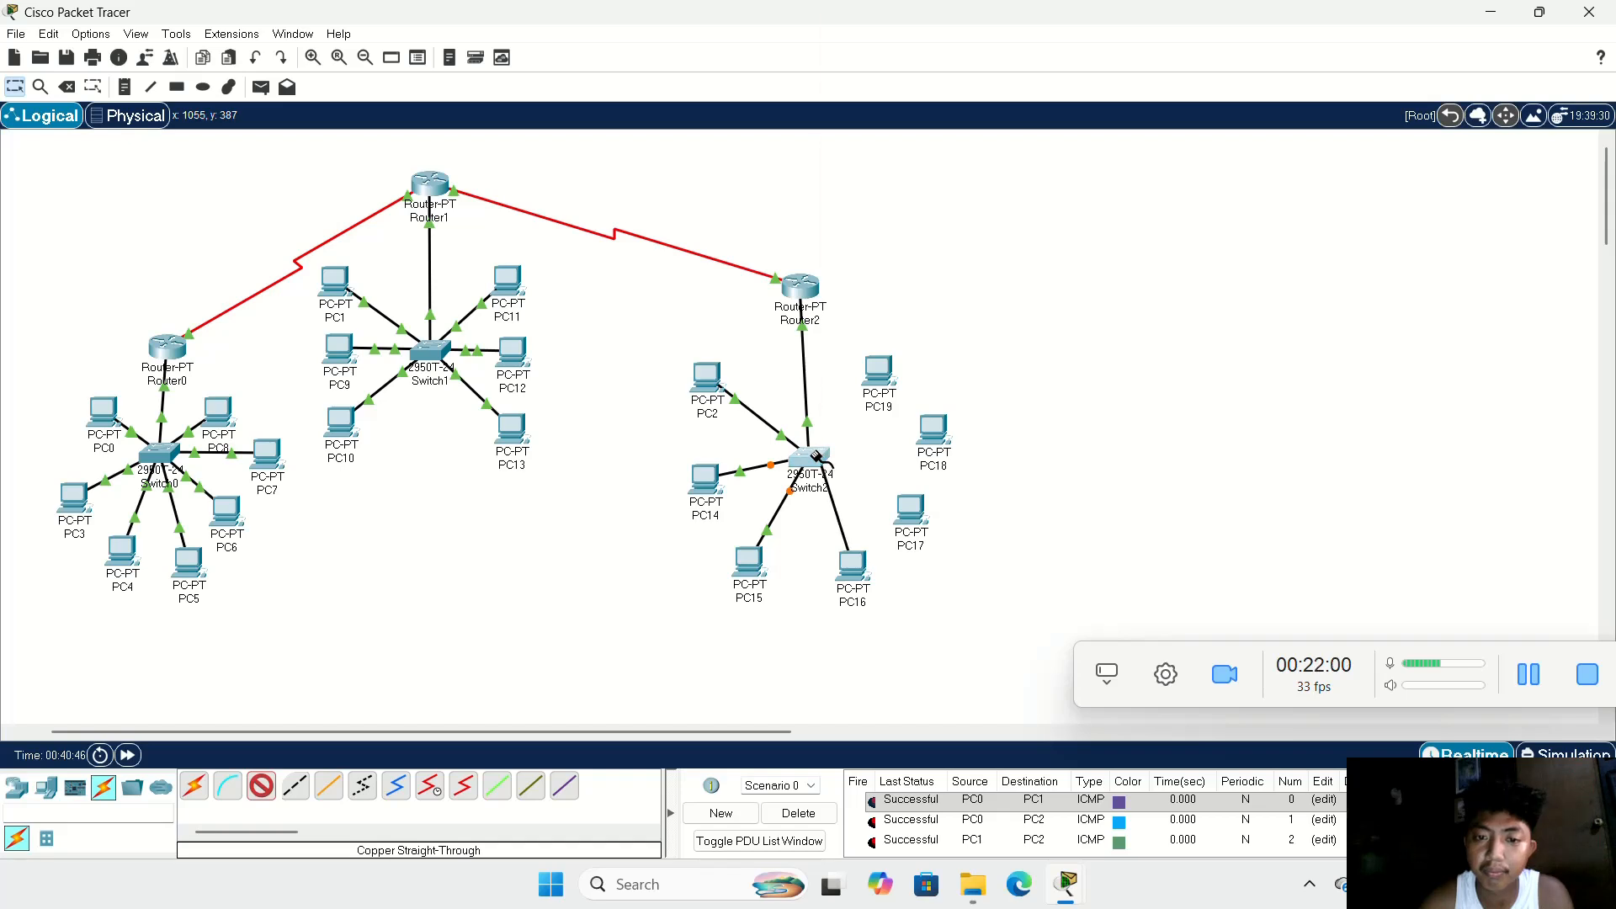
{"action": "left_click", "coordinate": [815, 457]}
{"action": "left_click", "coordinate": [939, 34]}
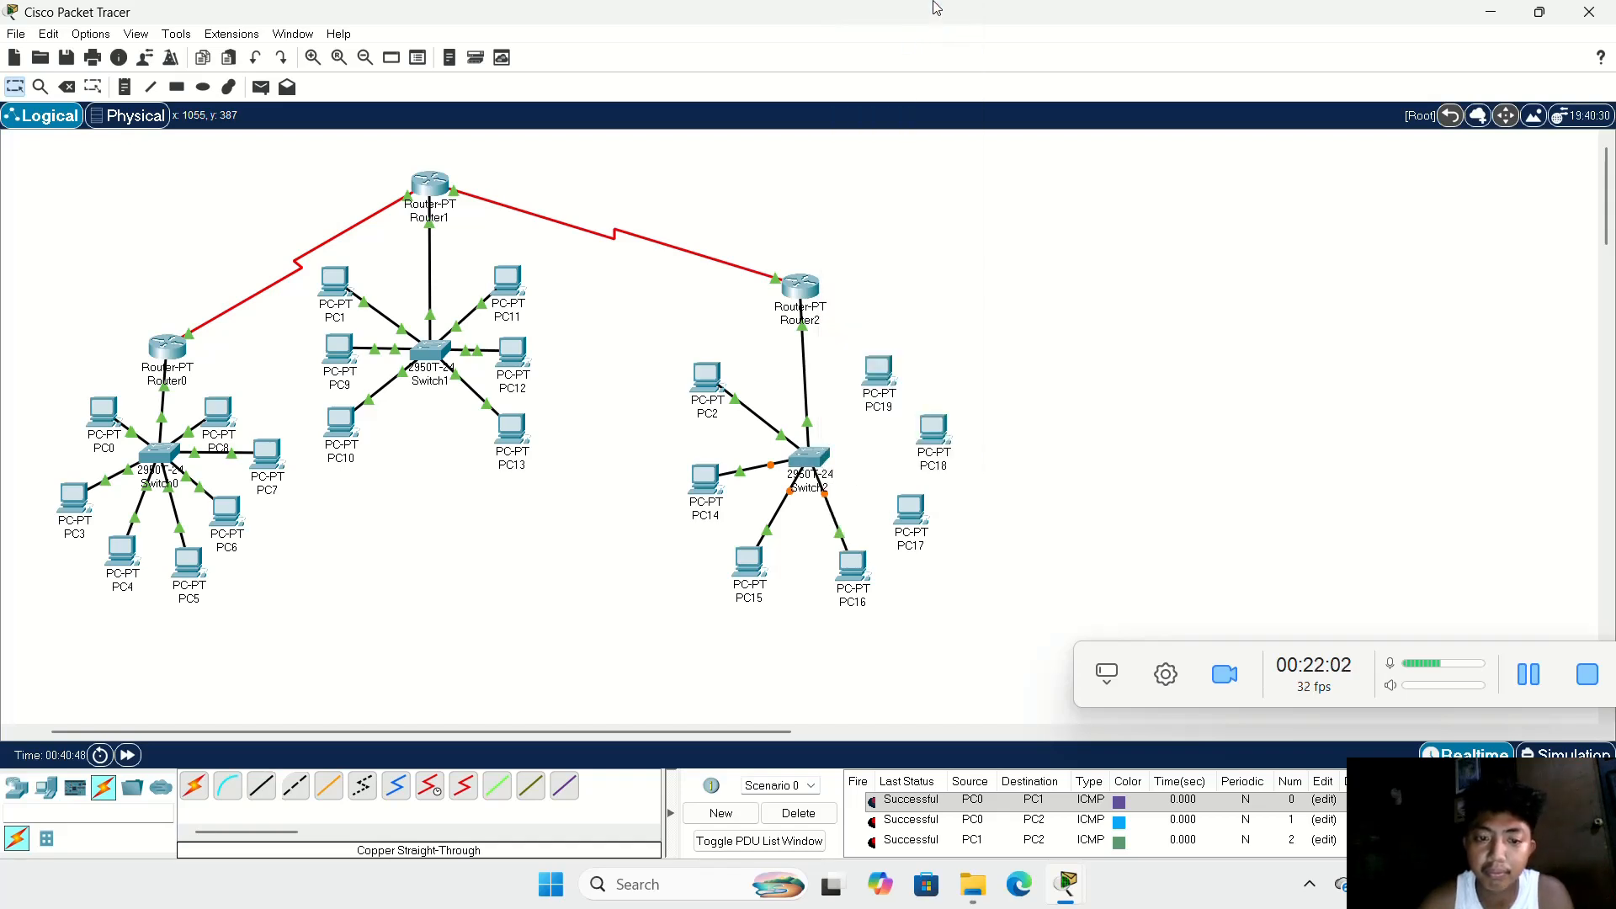
Step: Cable PC17 to the next free FastEthernet port of Switch2 using copper straight-through
{"action": "left_click", "coordinate": [261, 786]}
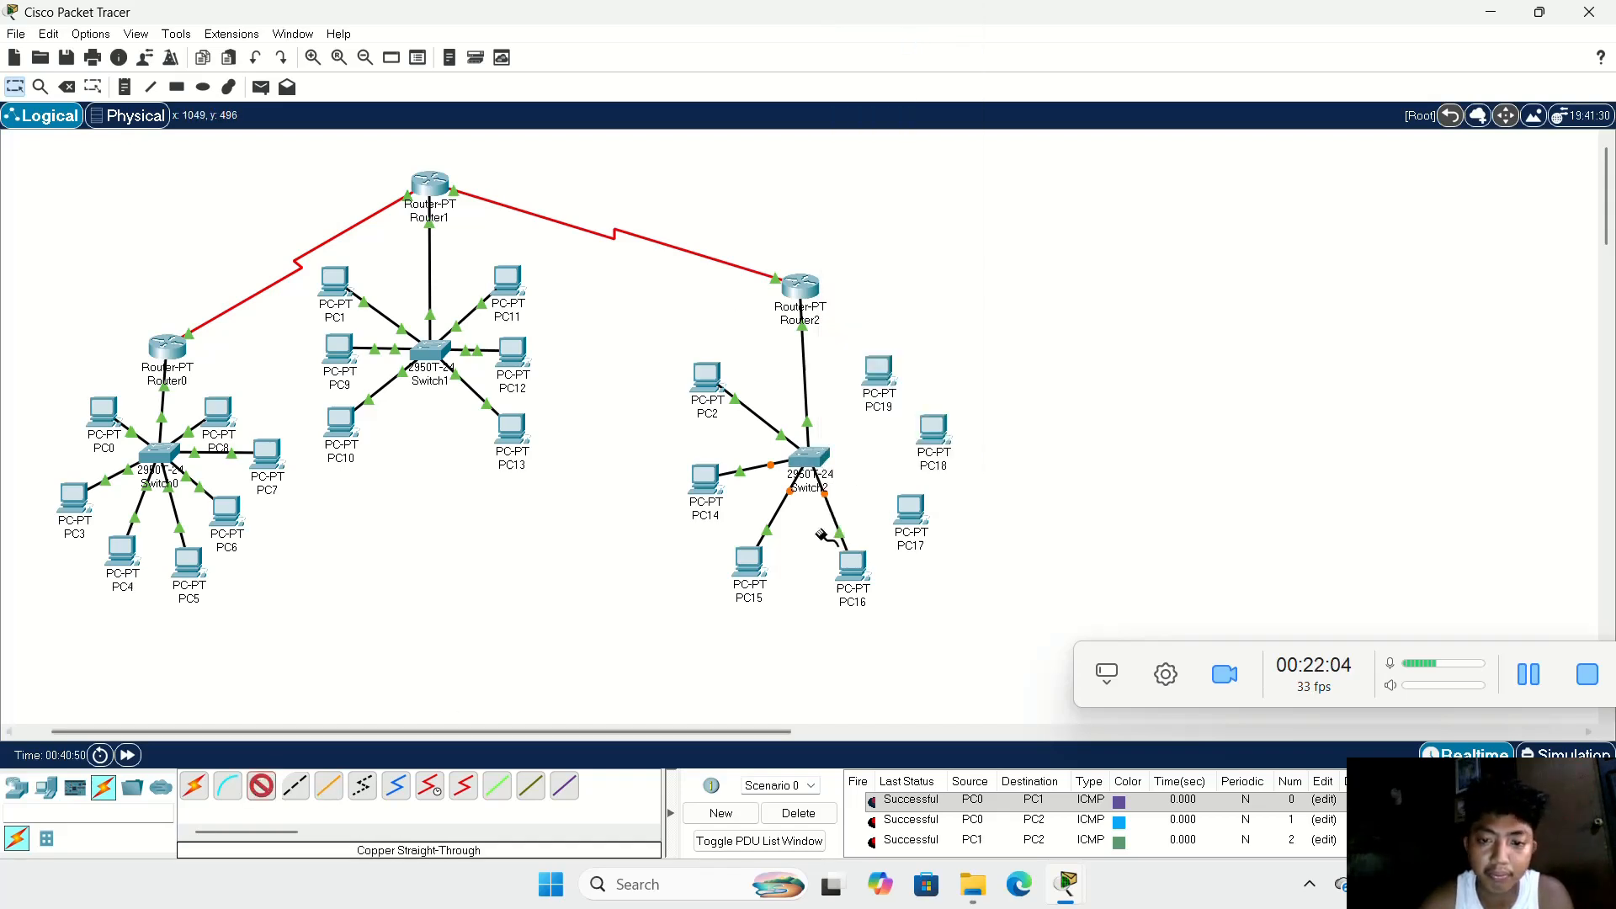
{"action": "left_click", "coordinate": [896, 508]}
{"action": "left_click", "coordinate": [960, 576]}
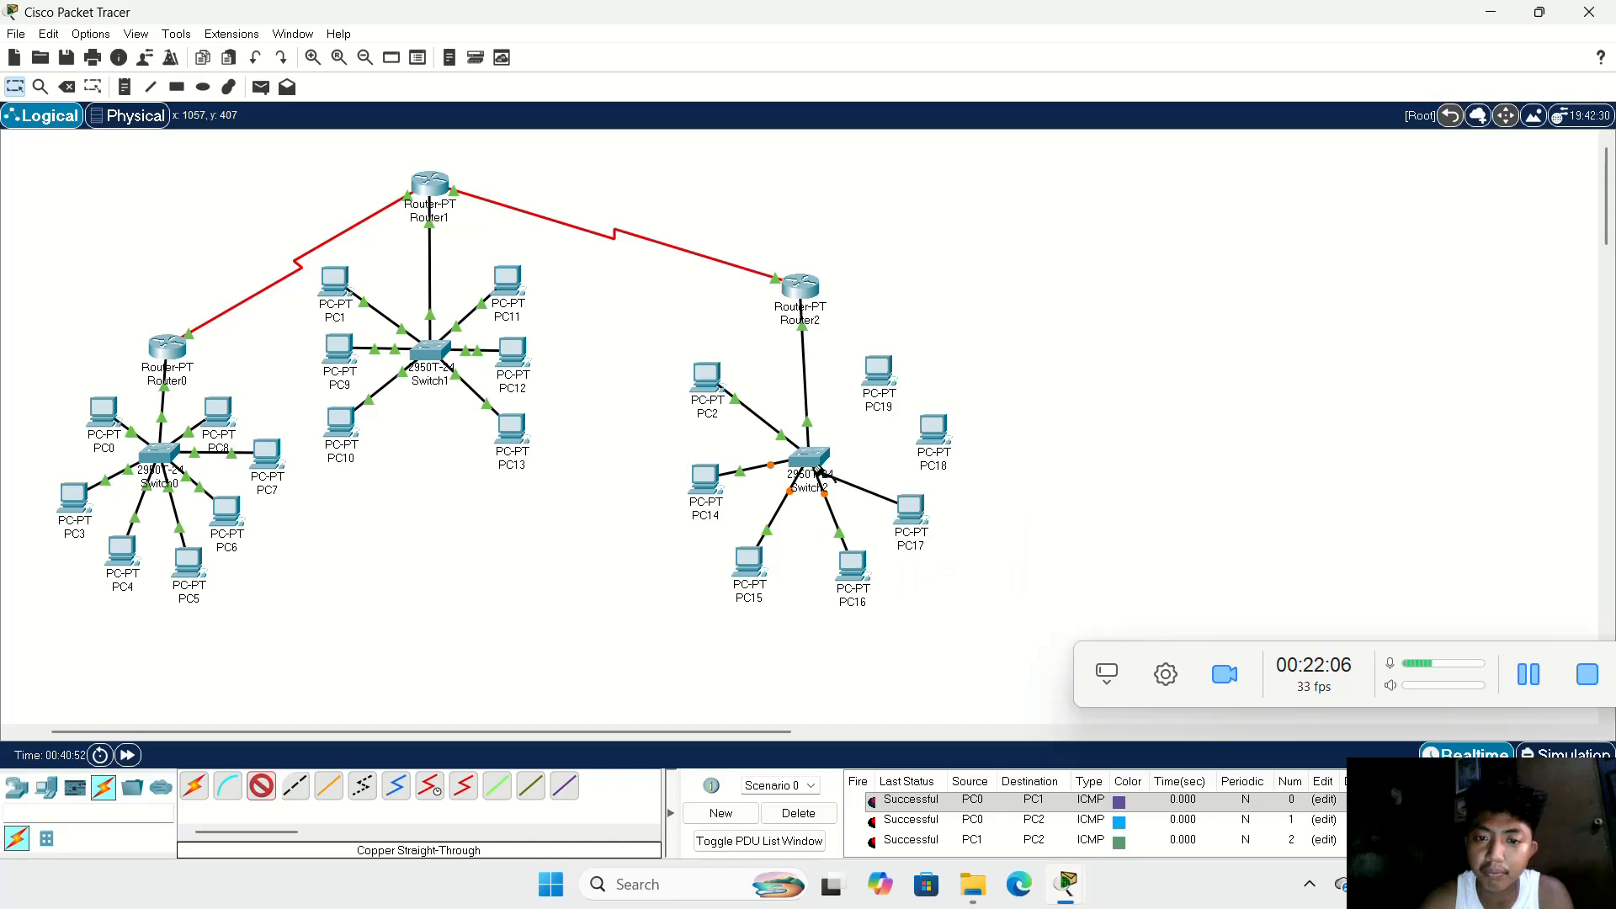
{"action": "left_click", "coordinate": [815, 462]}
{"action": "left_click", "coordinate": [927, 45]}
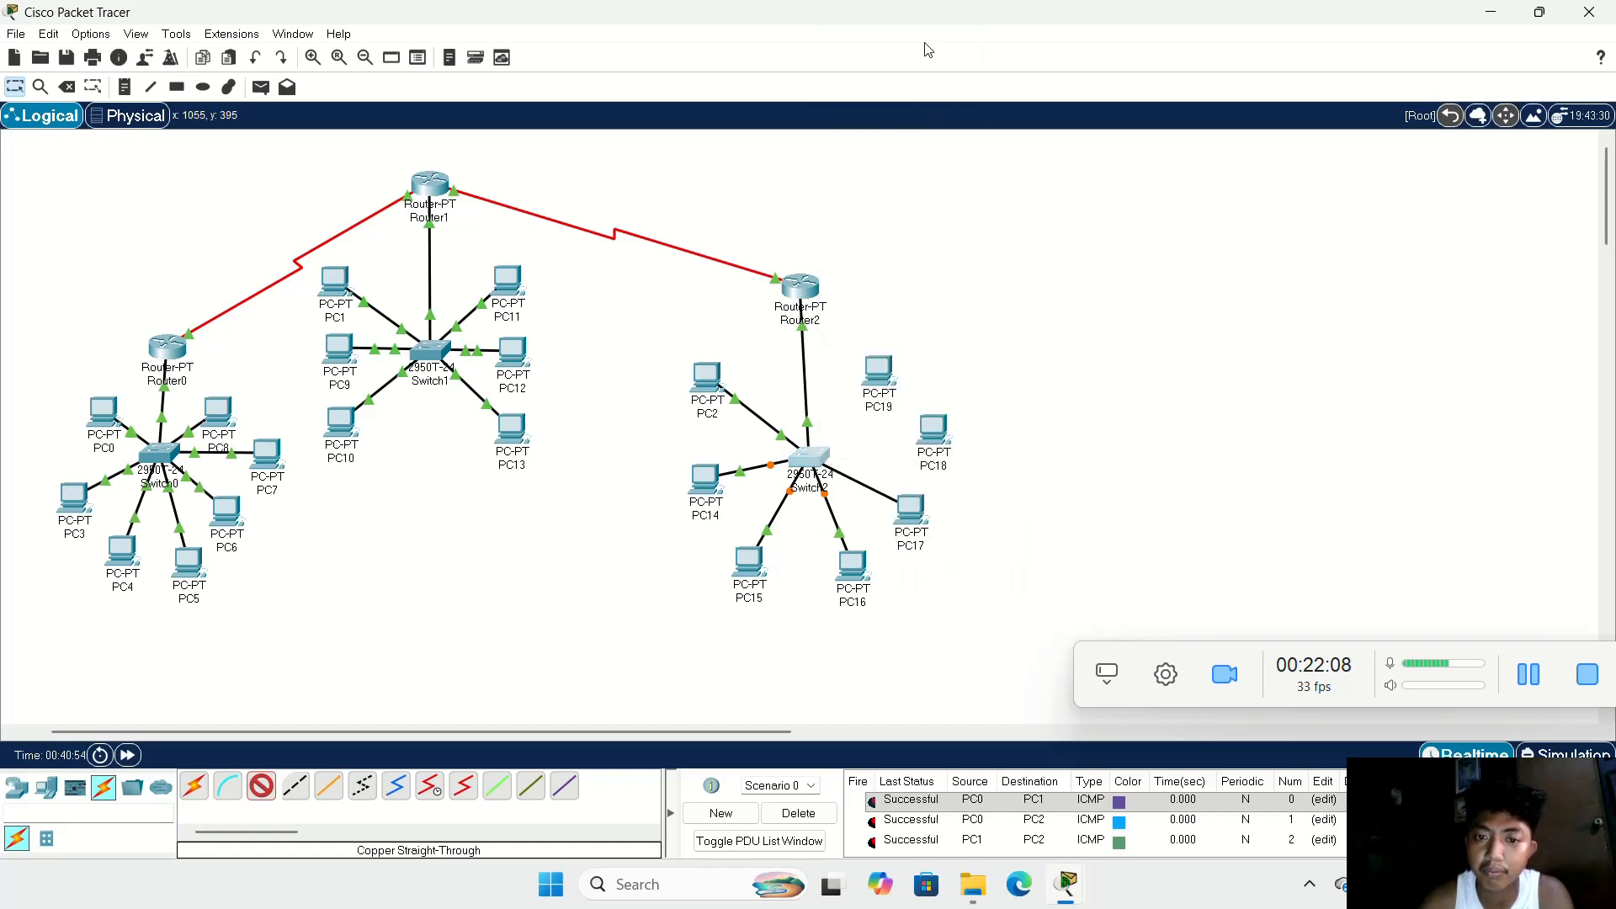
Step: Link PC18 to a free port on Switch2 with a copper straight-through cable
{"action": "left_click", "coordinate": [261, 786]}
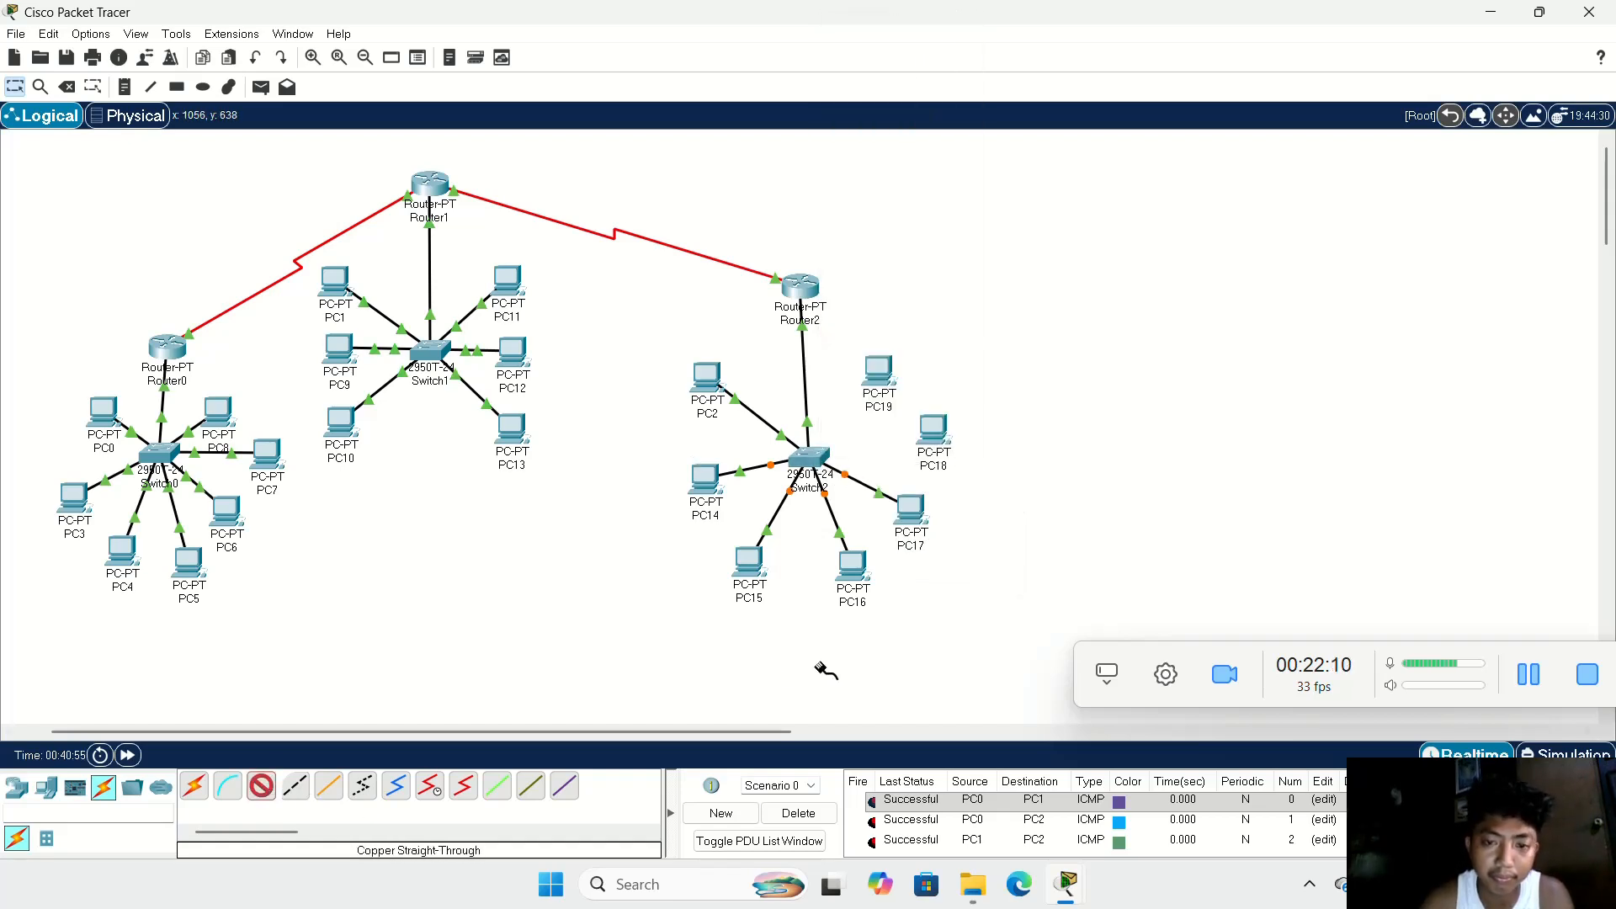
{"action": "left_click", "coordinate": [930, 429]}
{"action": "left_click", "coordinate": [933, 500]}
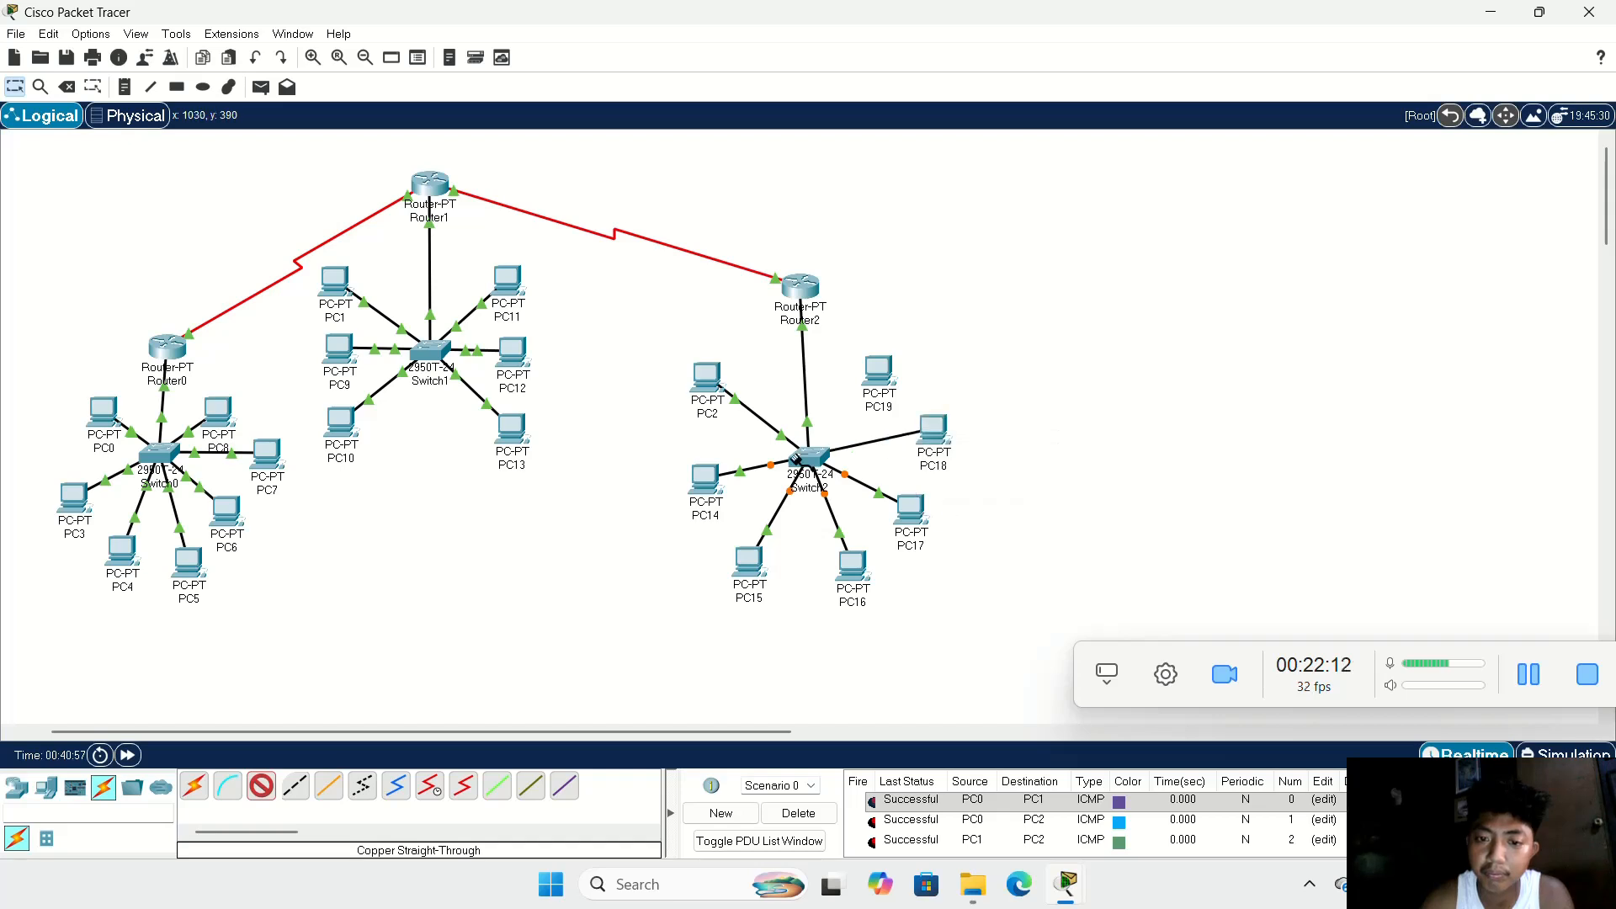
{"action": "left_click", "coordinate": [811, 460]}
{"action": "left_click", "coordinate": [879, 485]}
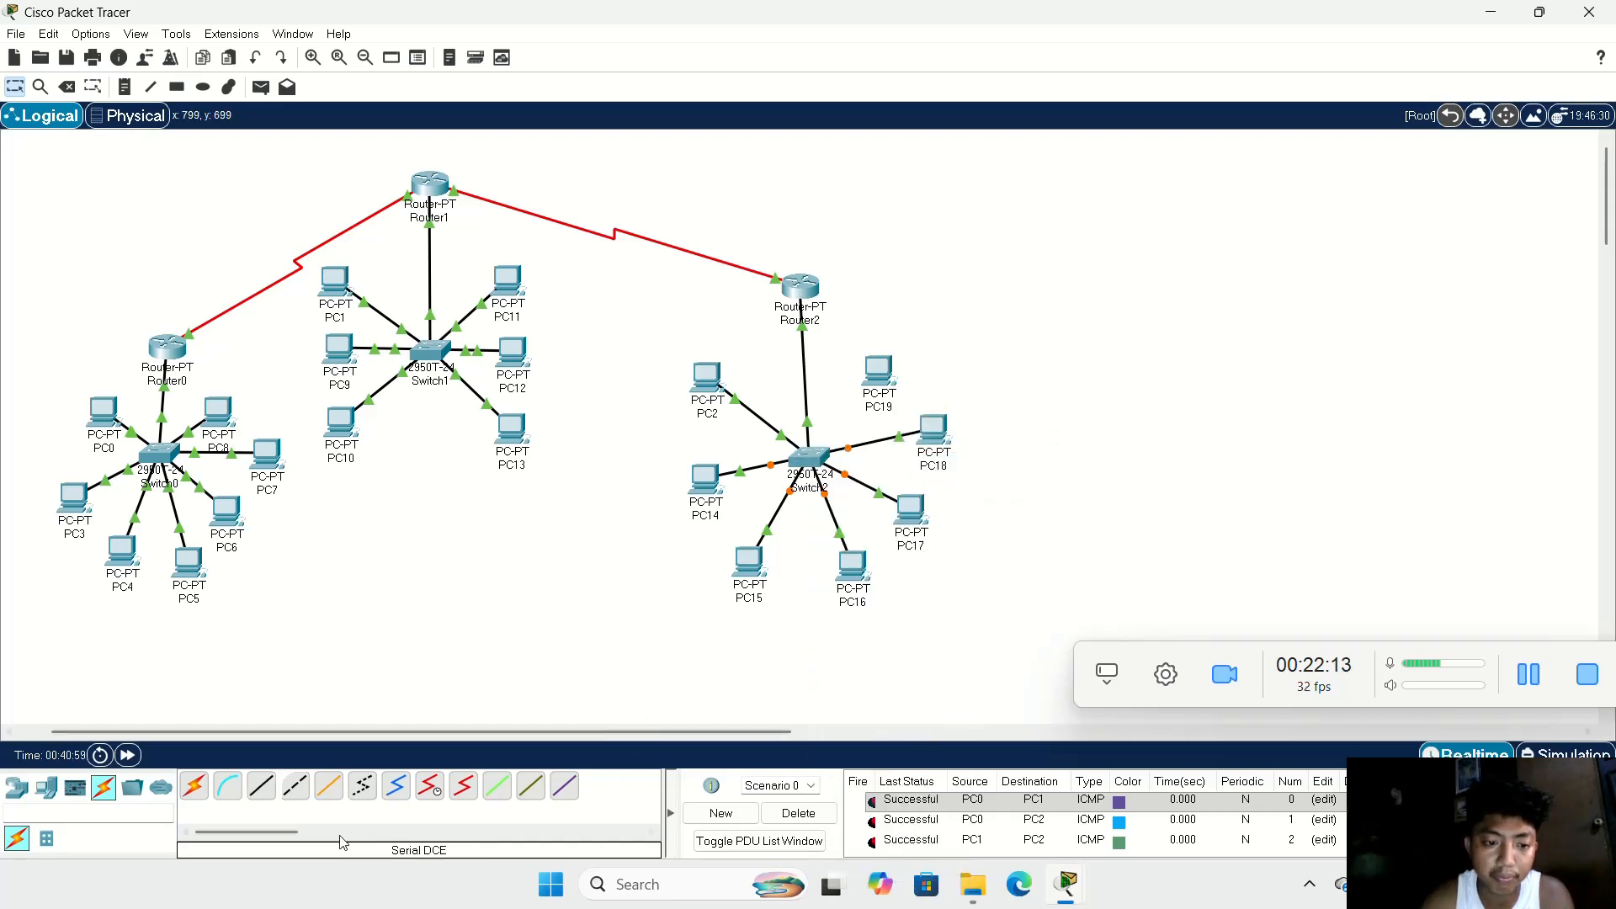
Step: Link PC19, the last uncabled PC, to a free port on Switch2 with a copper straight-through cable
{"action": "left_click", "coordinate": [273, 792]}
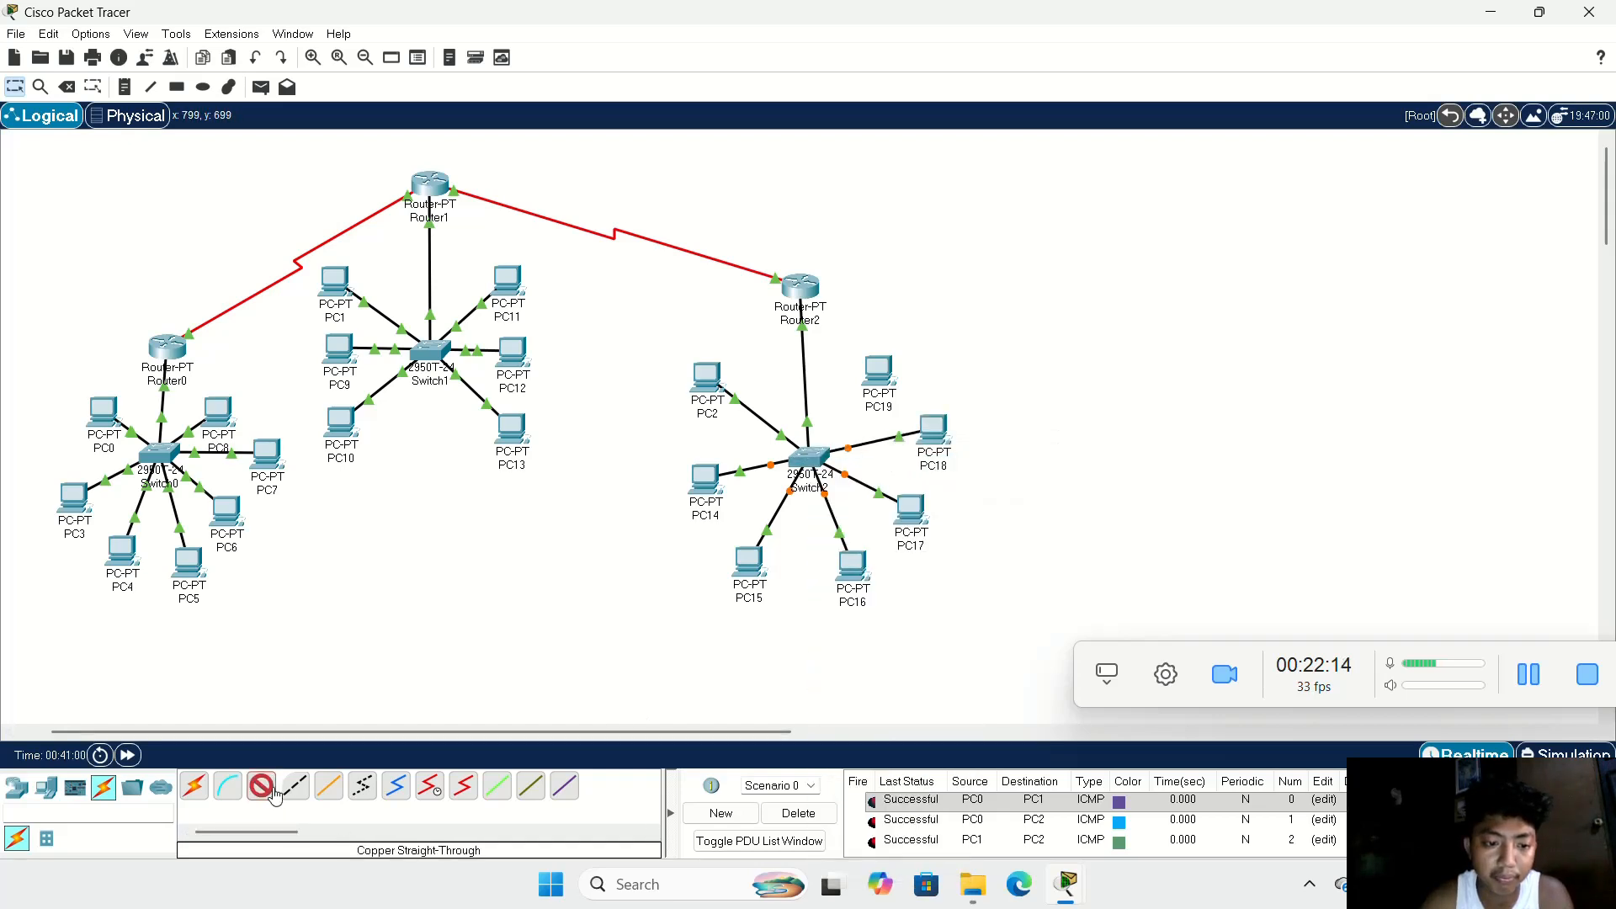
{"action": "left_click", "coordinate": [888, 370]}
{"action": "left_click", "coordinate": [968, 440]}
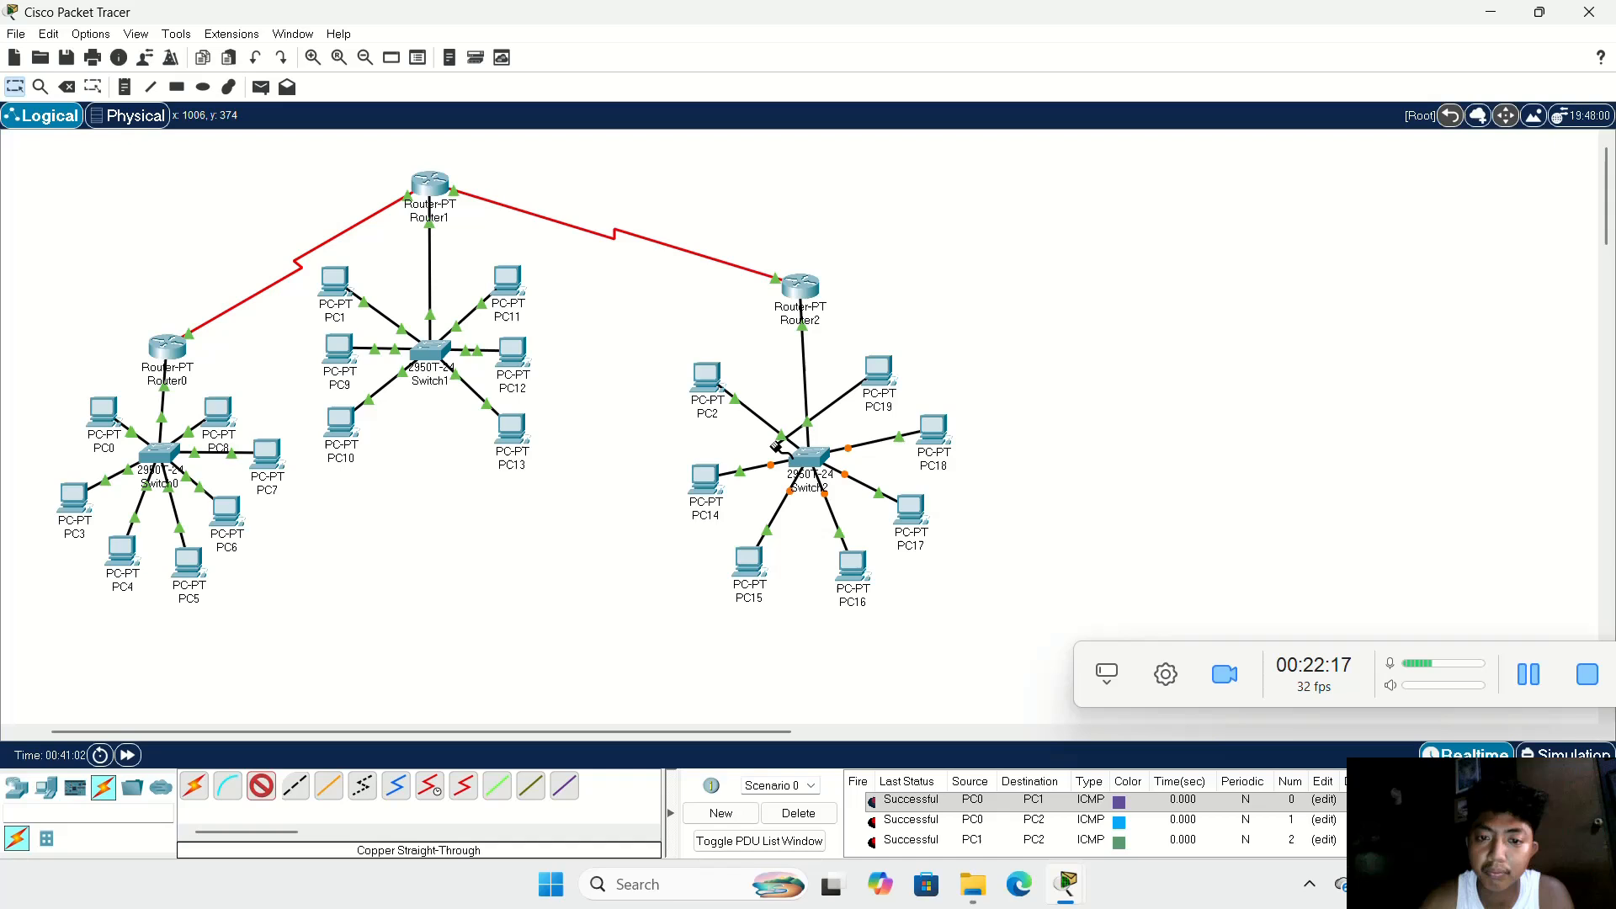
{"action": "left_click", "coordinate": [814, 457]}
{"action": "left_click", "coordinate": [1015, 429]}
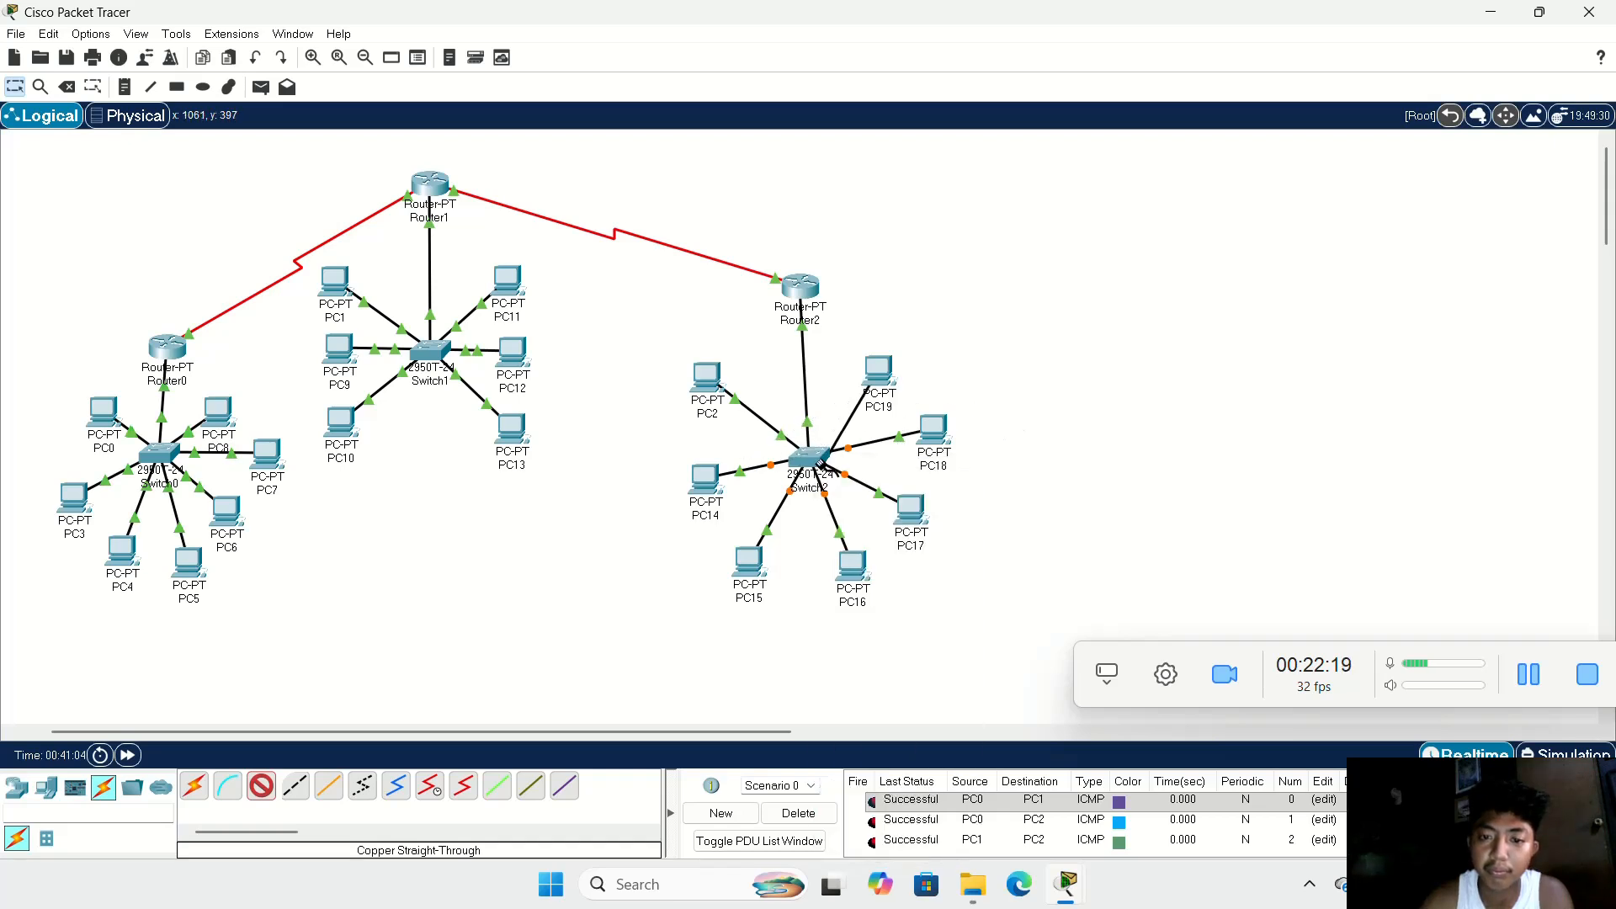
{"action": "left_click", "coordinate": [814, 459]}
{"action": "left_click", "coordinate": [867, 492]}
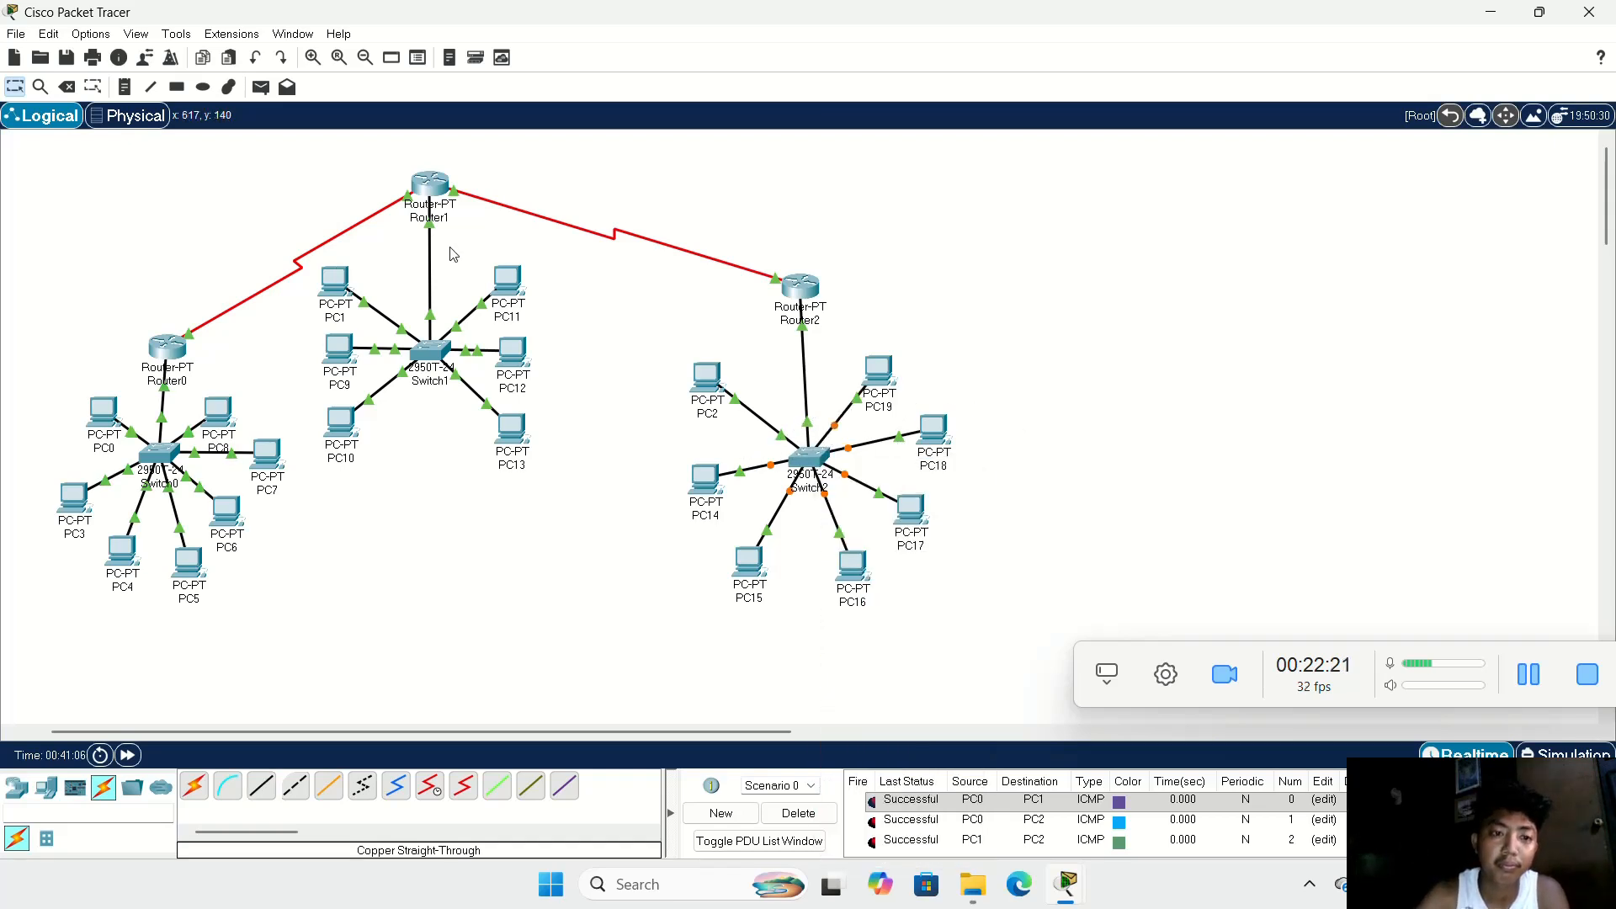
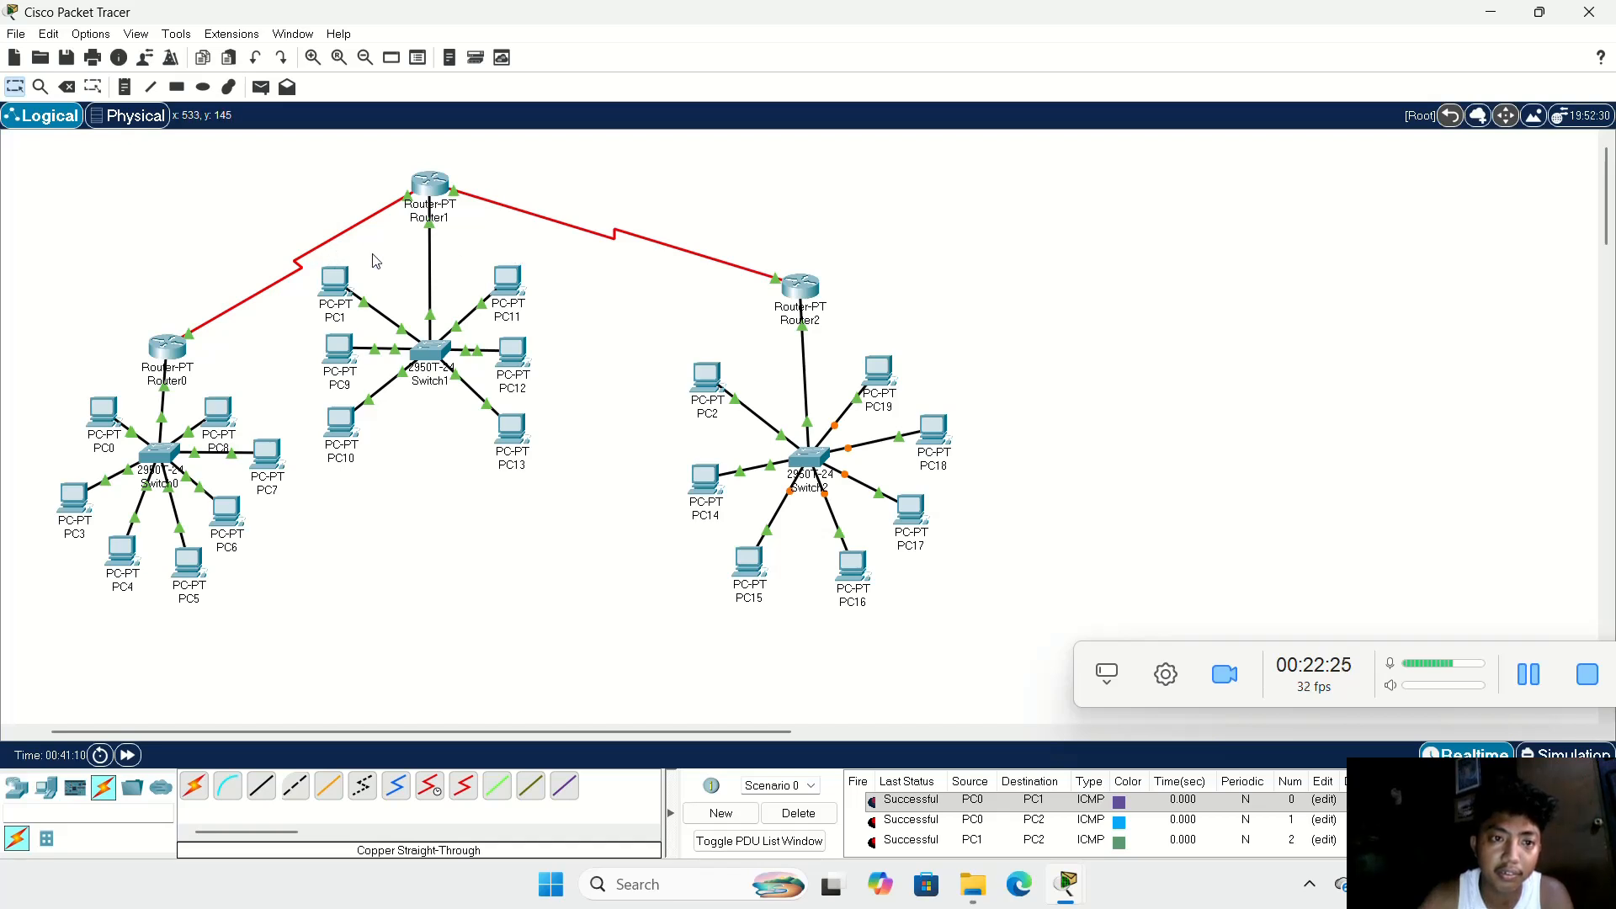
Step: Move Router1 together with Switch1 and its PCs slightly to the right on the workspace
{"action": "left_click_drag", "start_coordinate": [433, 264], "coordinate": [493, 444]}
{"action": "left_click_drag", "start_coordinate": [429, 359], "coordinate": [465, 371]}
{"action": "left_click_drag", "start_coordinate": [442, 200], "coordinate": [478, 197]}
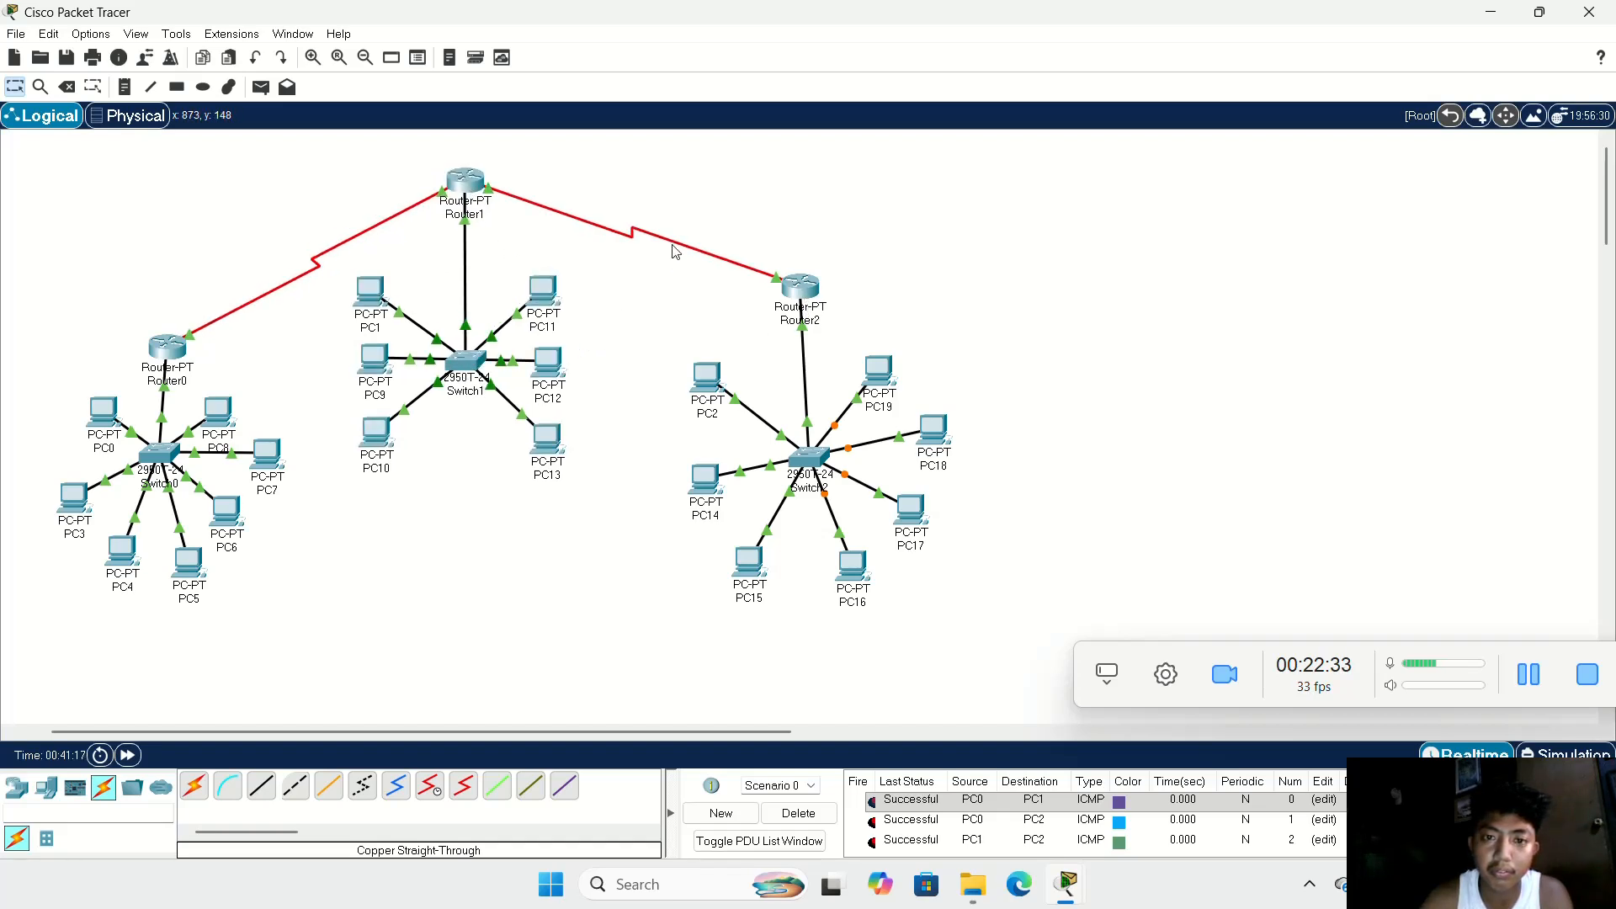
Step: Move Router2 together with Switch2 and its PCs slightly down on the workspace
{"action": "left_click_drag", "start_coordinate": [685, 227], "coordinate": [973, 589]}
{"action": "left_click_drag", "start_coordinate": [813, 466], "coordinate": [818, 493]}
{"action": "left_click", "coordinate": [971, 478]}
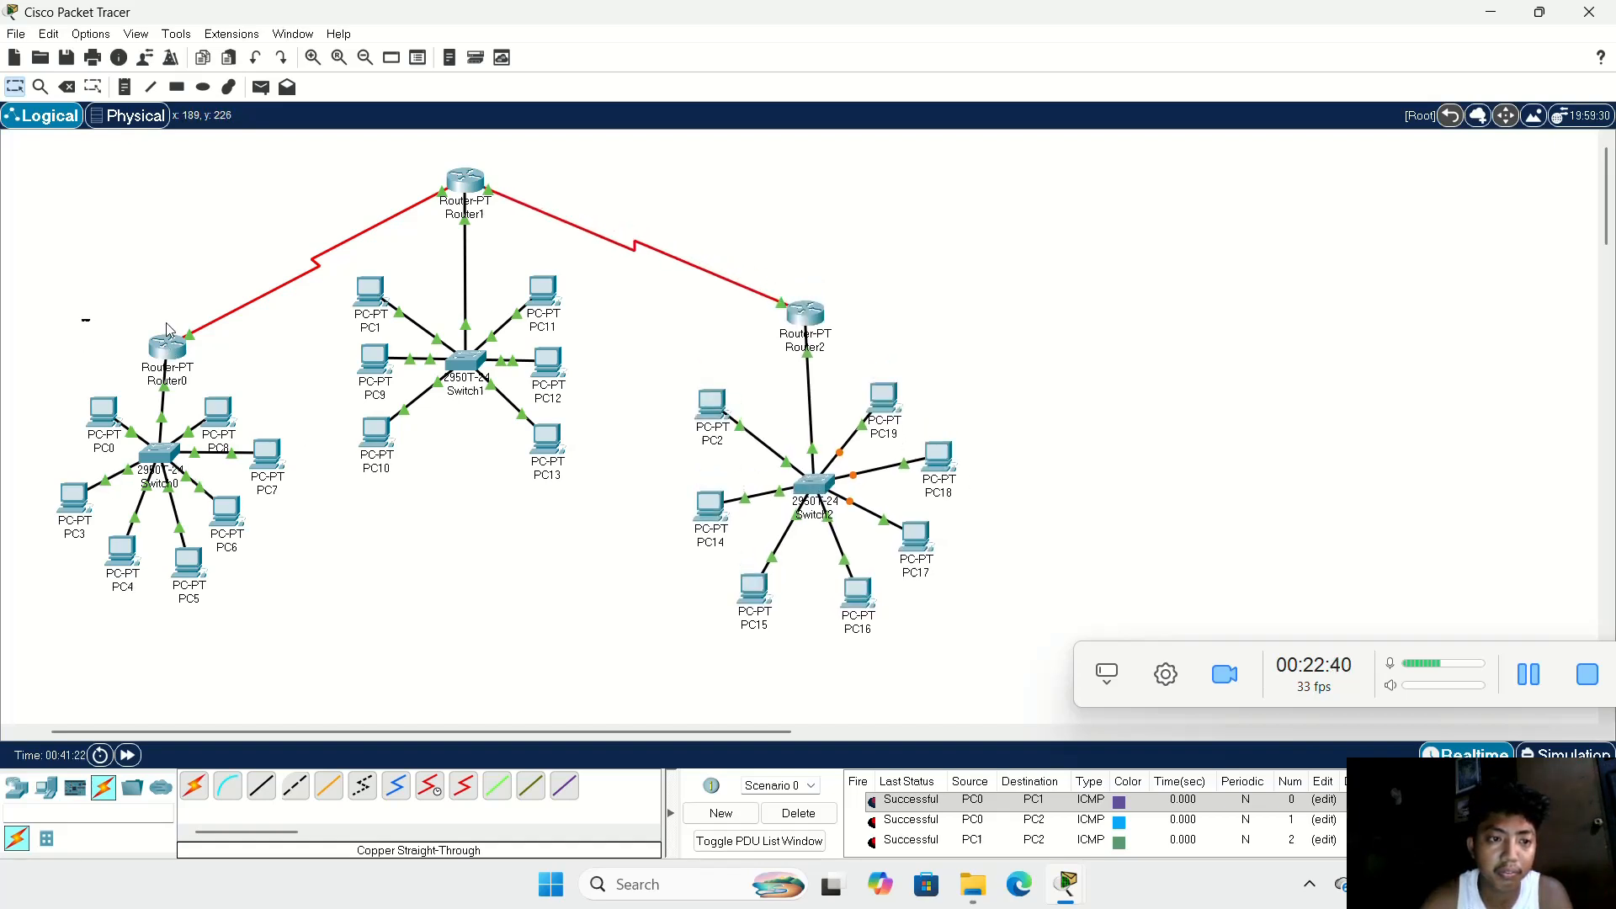
Step: Move Router0 together with Switch0 and its PCs a little lower on the workspace
{"action": "left_click_drag", "start_coordinate": [168, 330], "coordinate": [268, 552]}
{"action": "left_click_drag", "start_coordinate": [142, 454], "coordinate": [192, 477]}
{"action": "left_click", "coordinate": [438, 452]}
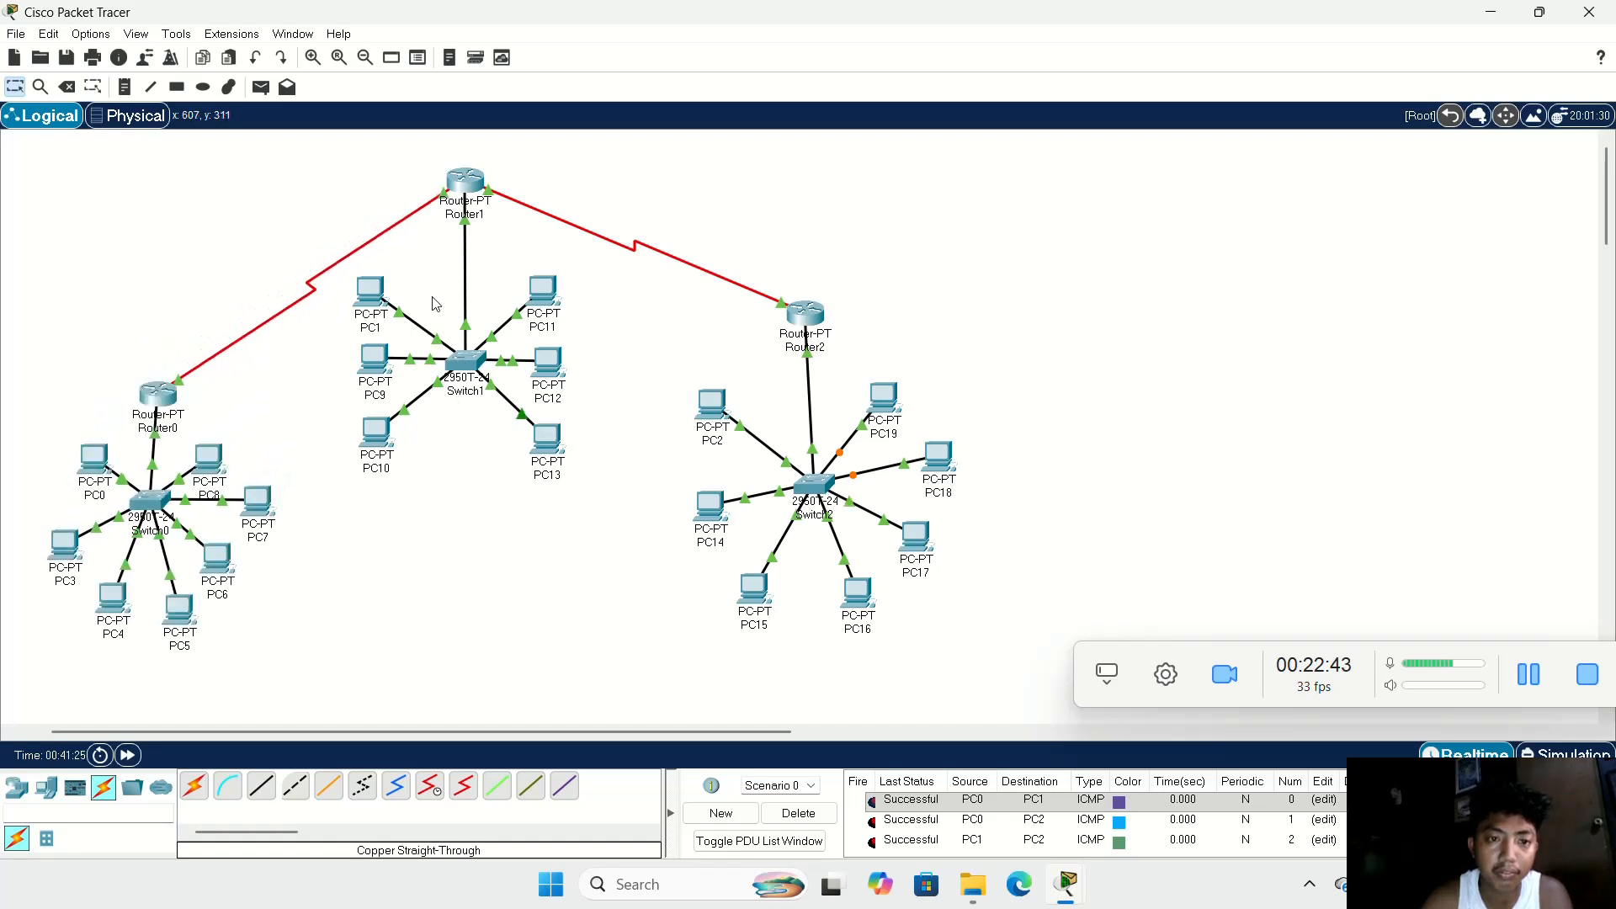
Step: Move Switch1 and its six PCs slightly down, leaving Router1 in place
{"action": "left_click_drag", "start_coordinate": [379, 271], "coordinate": [543, 425]}
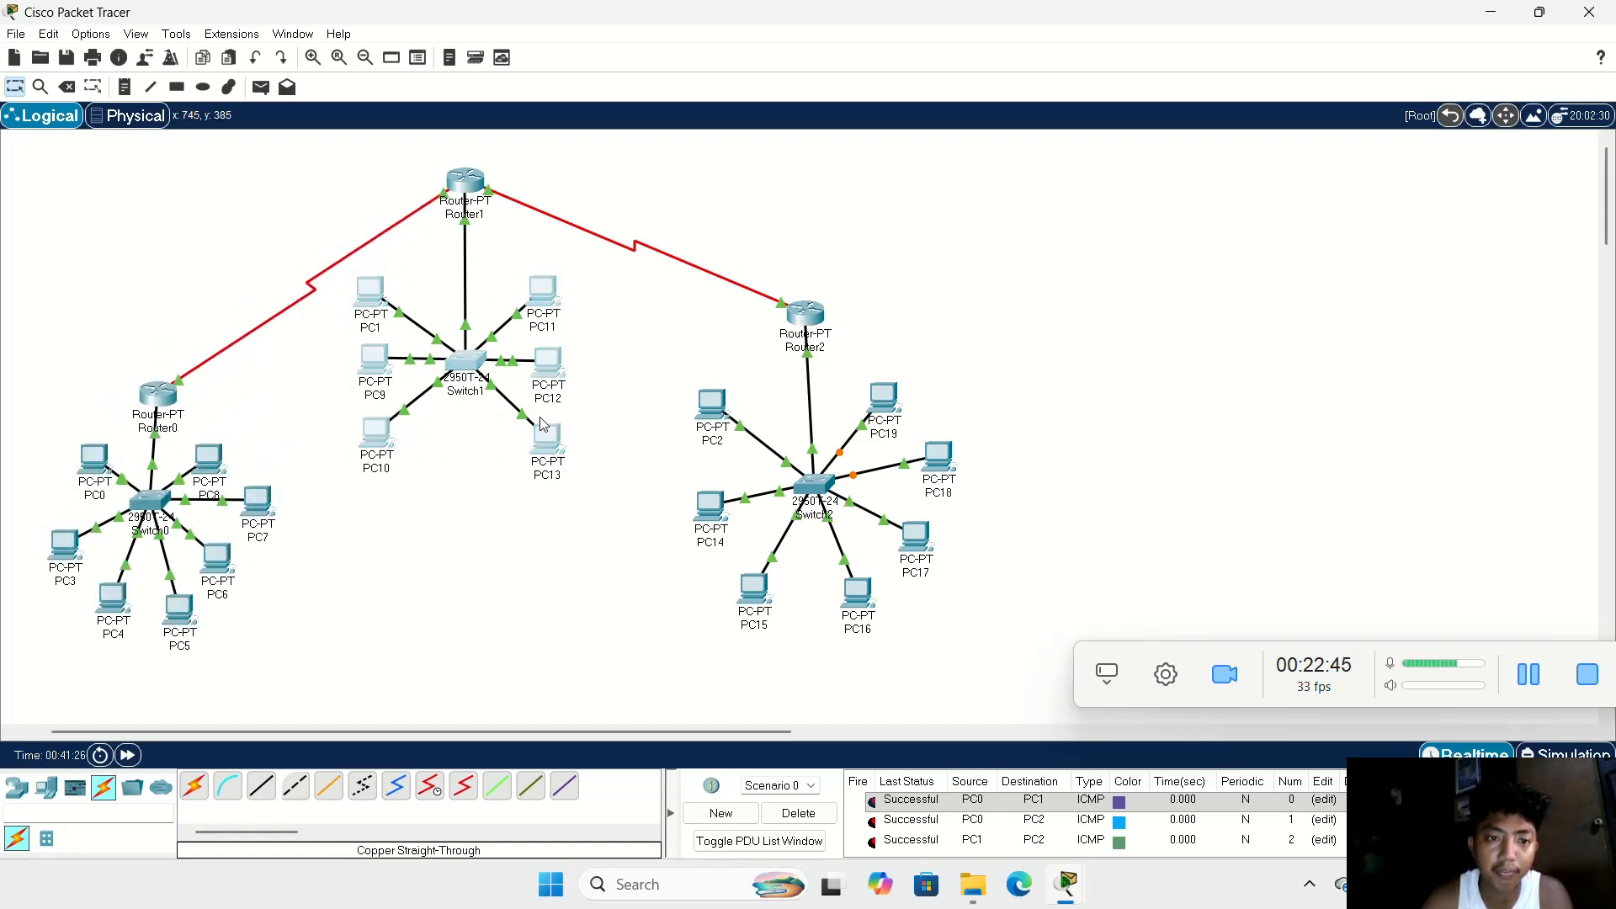
{"action": "left_click_drag", "start_coordinate": [464, 368], "coordinate": [474, 387]}
{"action": "left_click", "coordinate": [585, 346]}
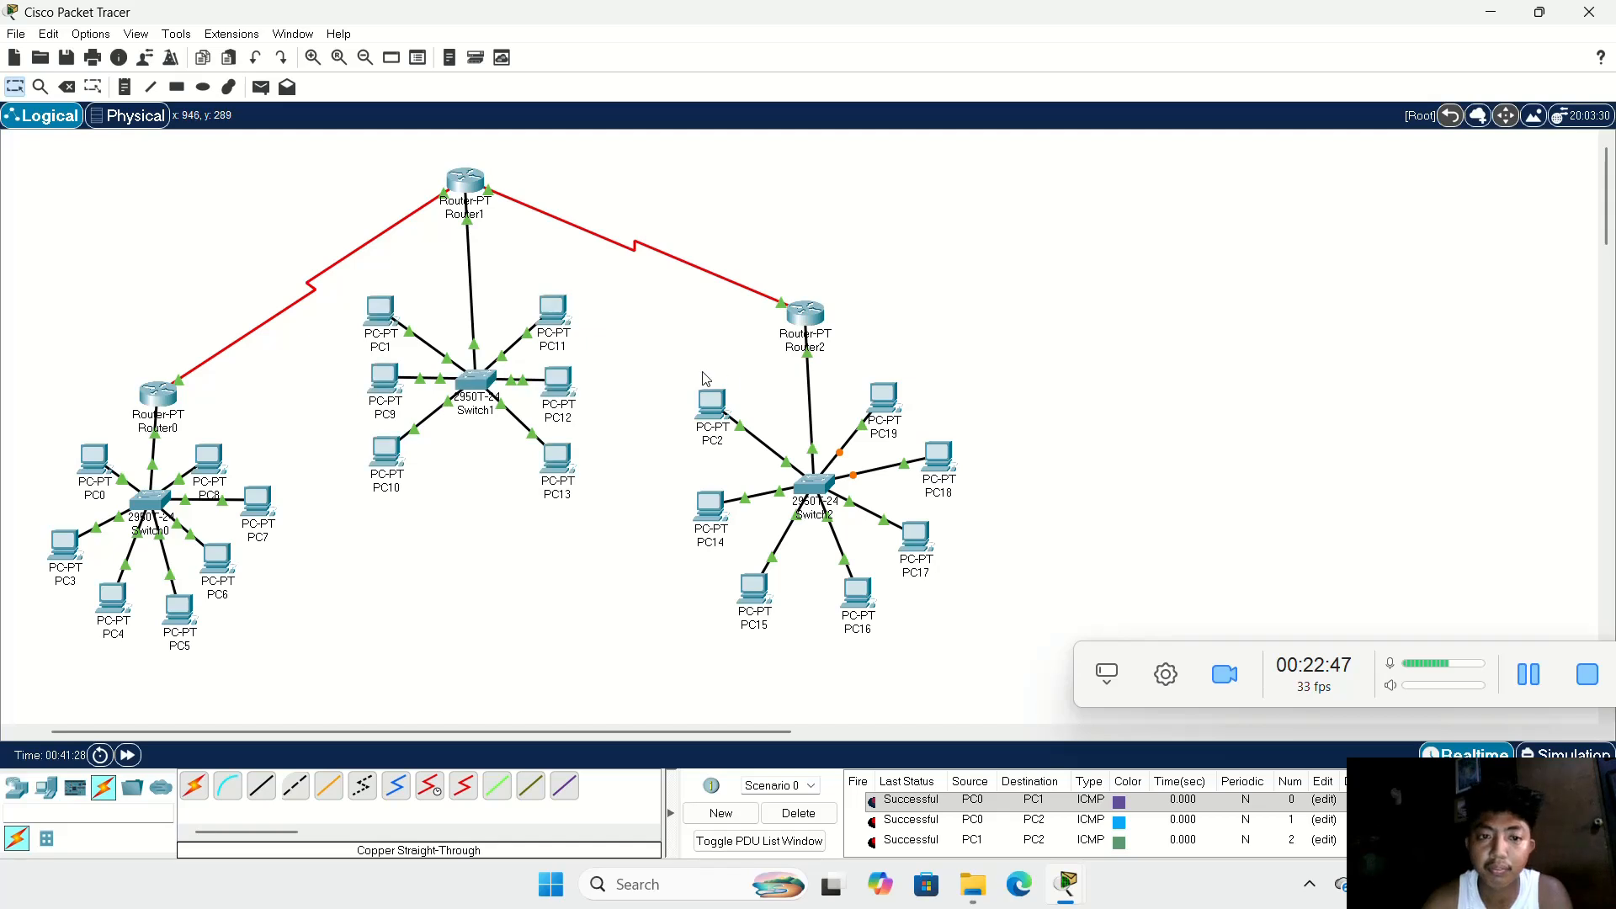
Step: Check PC0's IP configuration for the IPv4 address in use, then close its window
{"action": "left_click", "coordinate": [93, 454]}
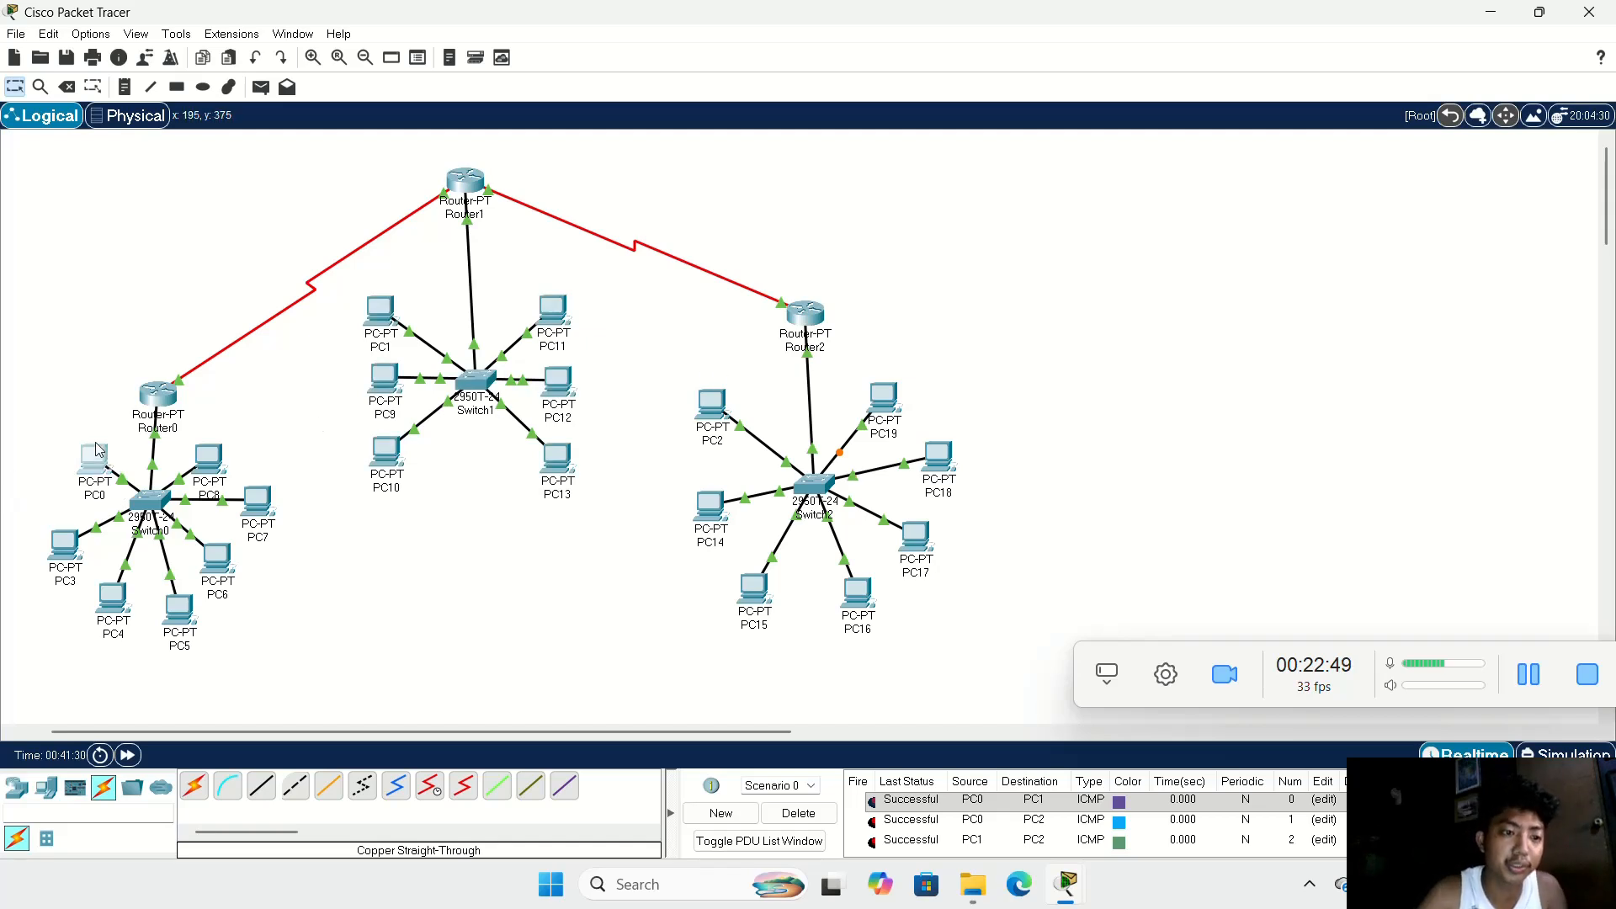
{"action": "left_click", "coordinate": [580, 222]}
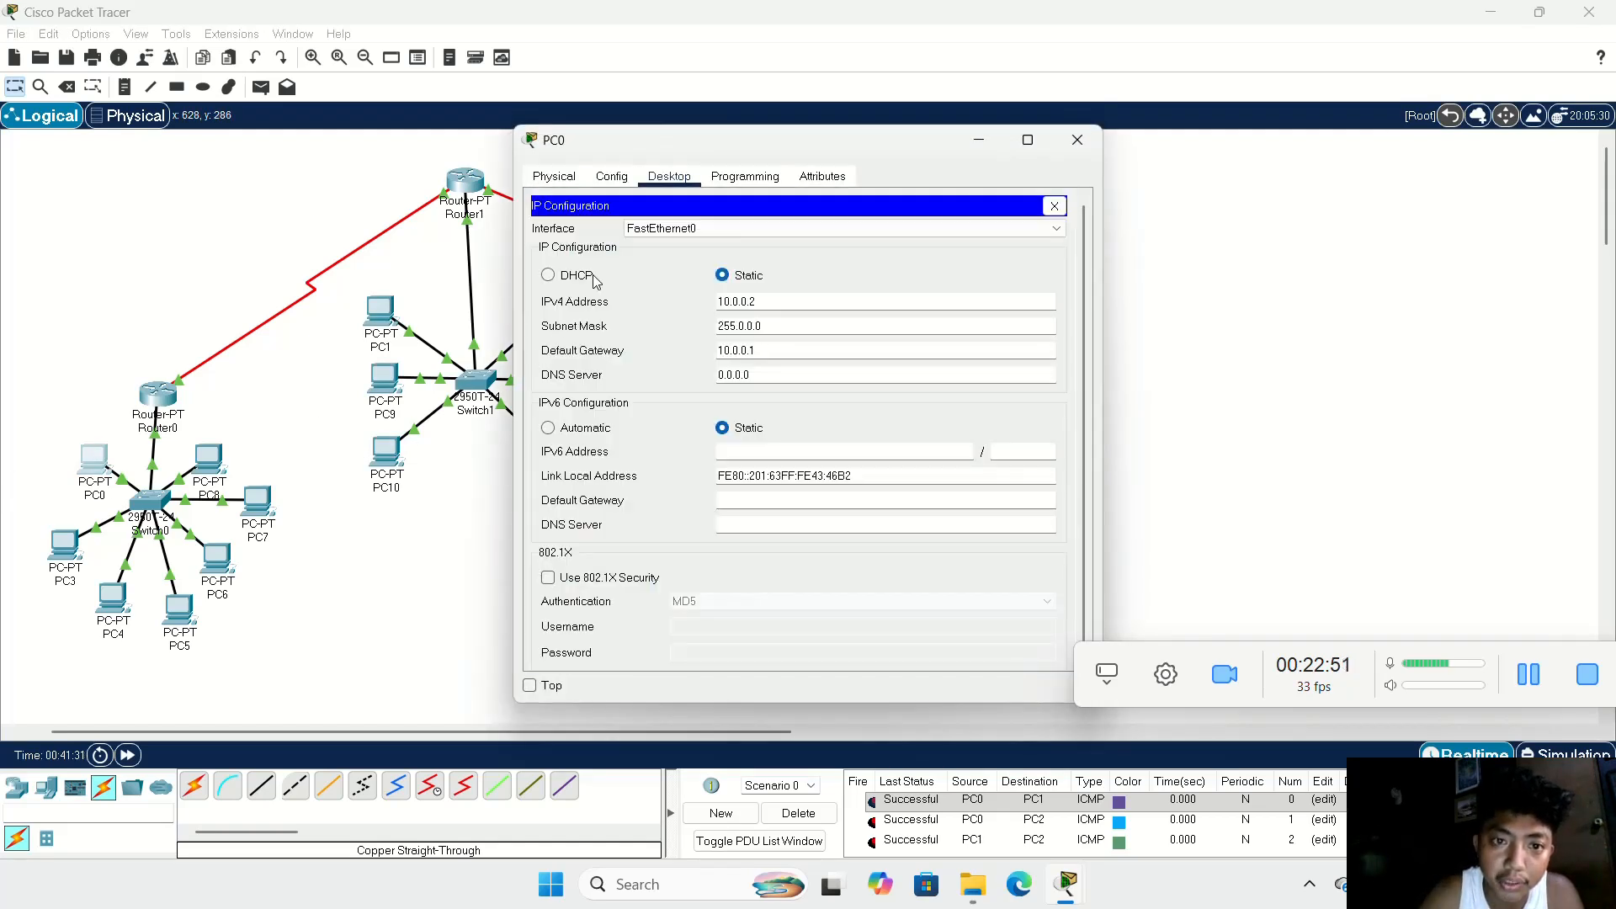
{"action": "left_click_drag", "start_coordinate": [762, 302], "coordinate": [698, 311]}
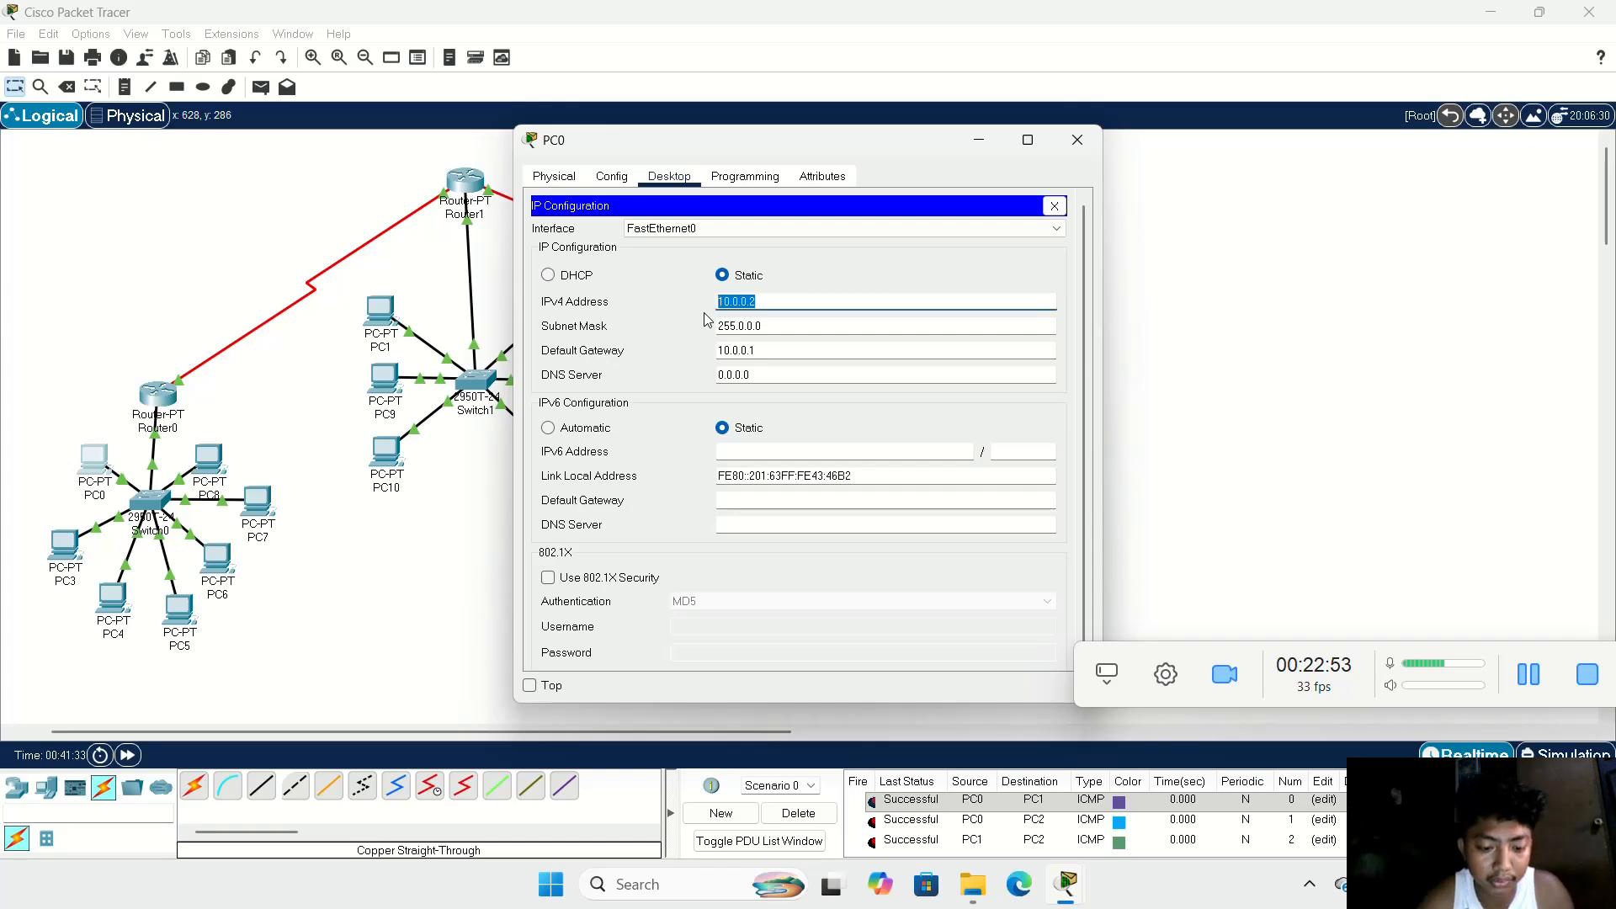
{"action": "left_click", "coordinate": [1054, 161]}
Step: Configure PC3 with static IPv4 address 10.0.0.3, subnet mask 255.0.0.0 and default gateway 10.0.0.1
{"action": "left_click_drag", "start_coordinate": [70, 551], "coordinate": [74, 550]}
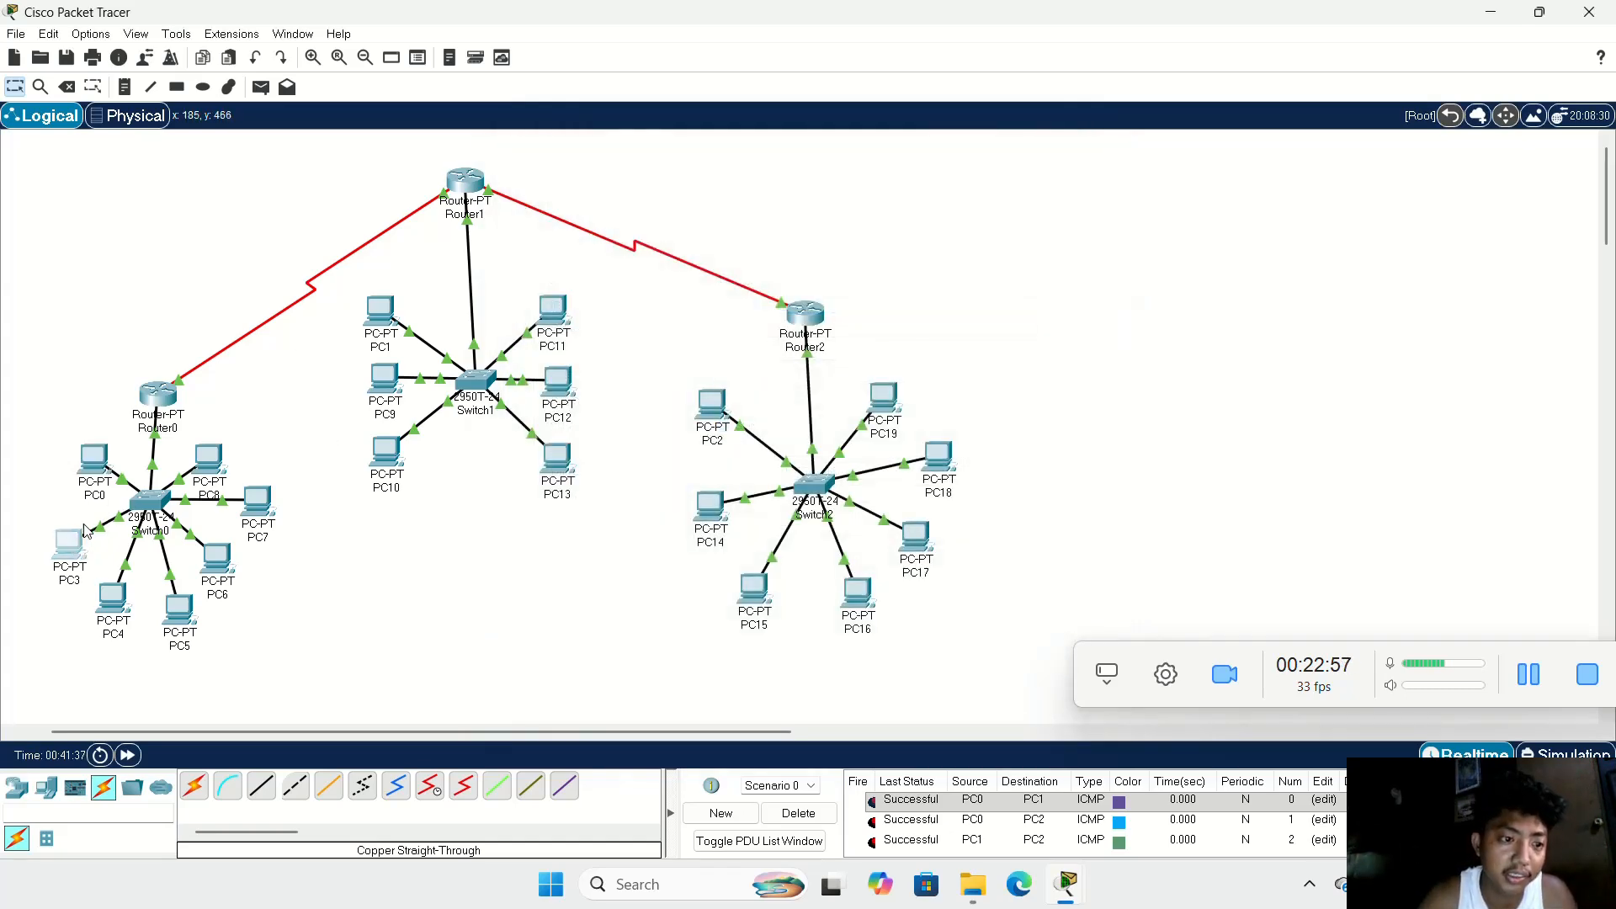
{"action": "double_click", "coordinate": [78, 548]}
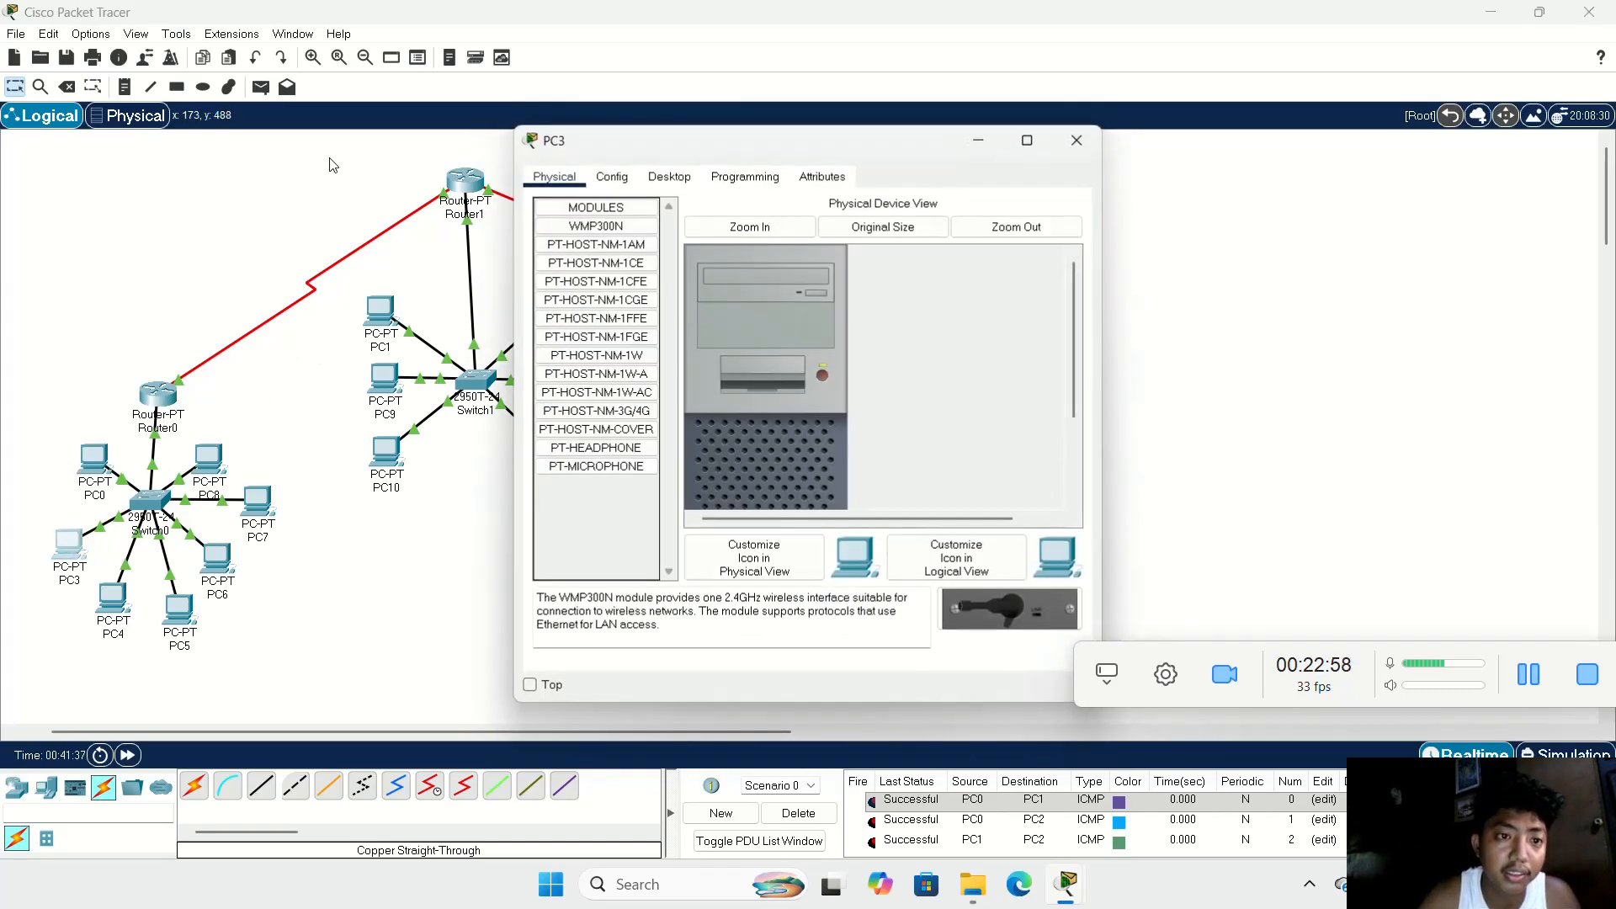
{"action": "left_click", "coordinate": [652, 180]}
{"action": "left_click", "coordinate": [619, 279]}
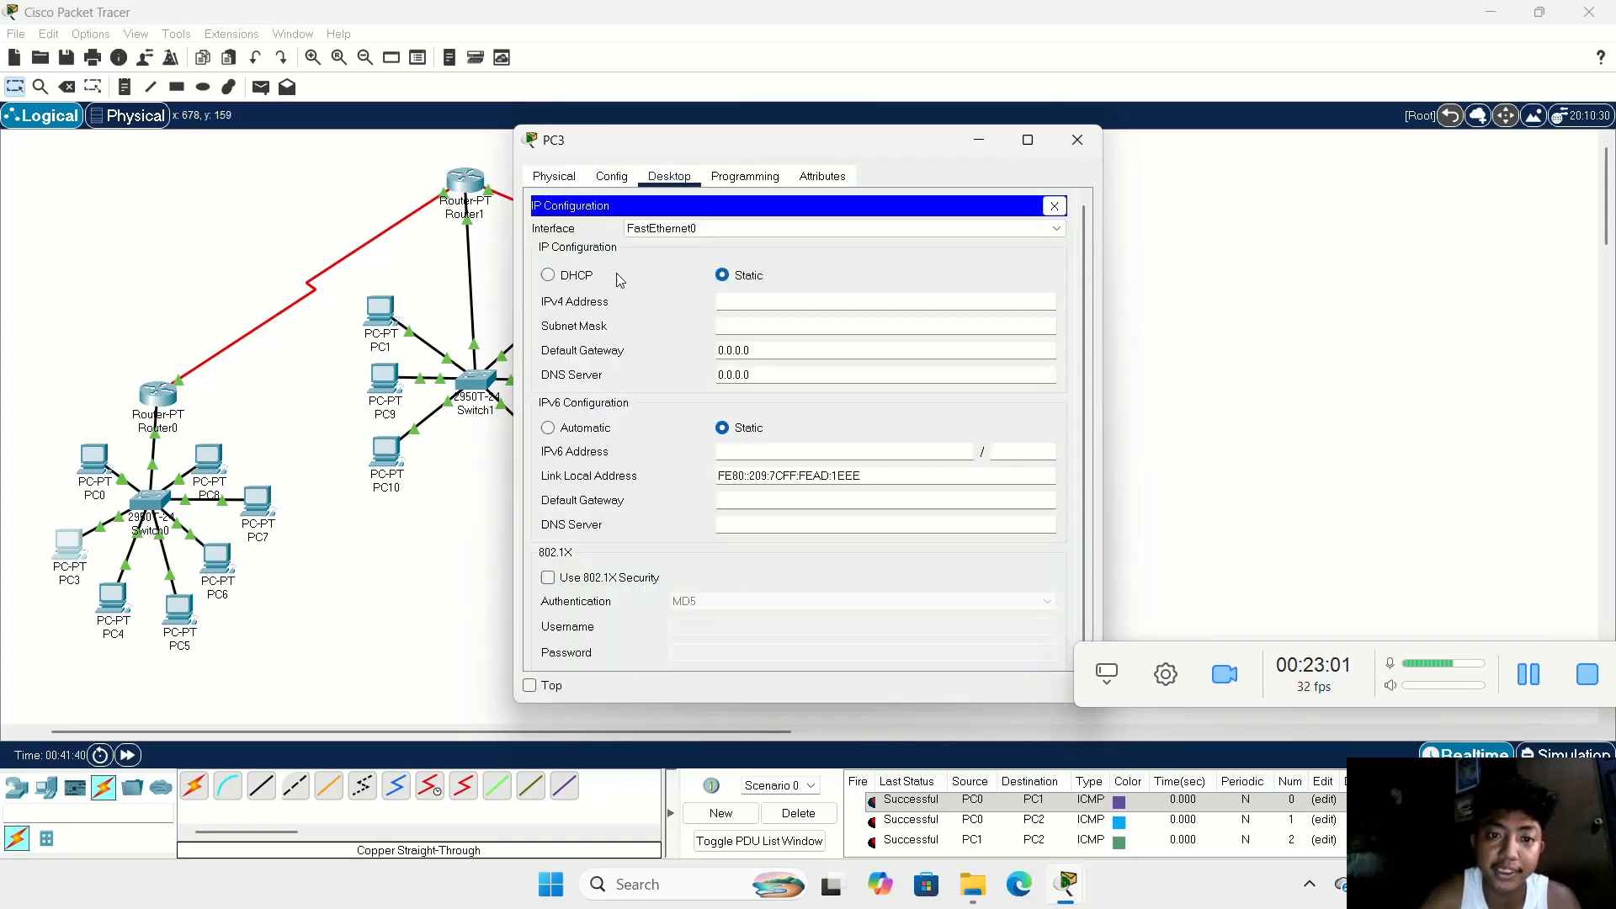
{"action": "type", "text": "10.0.0.2"}
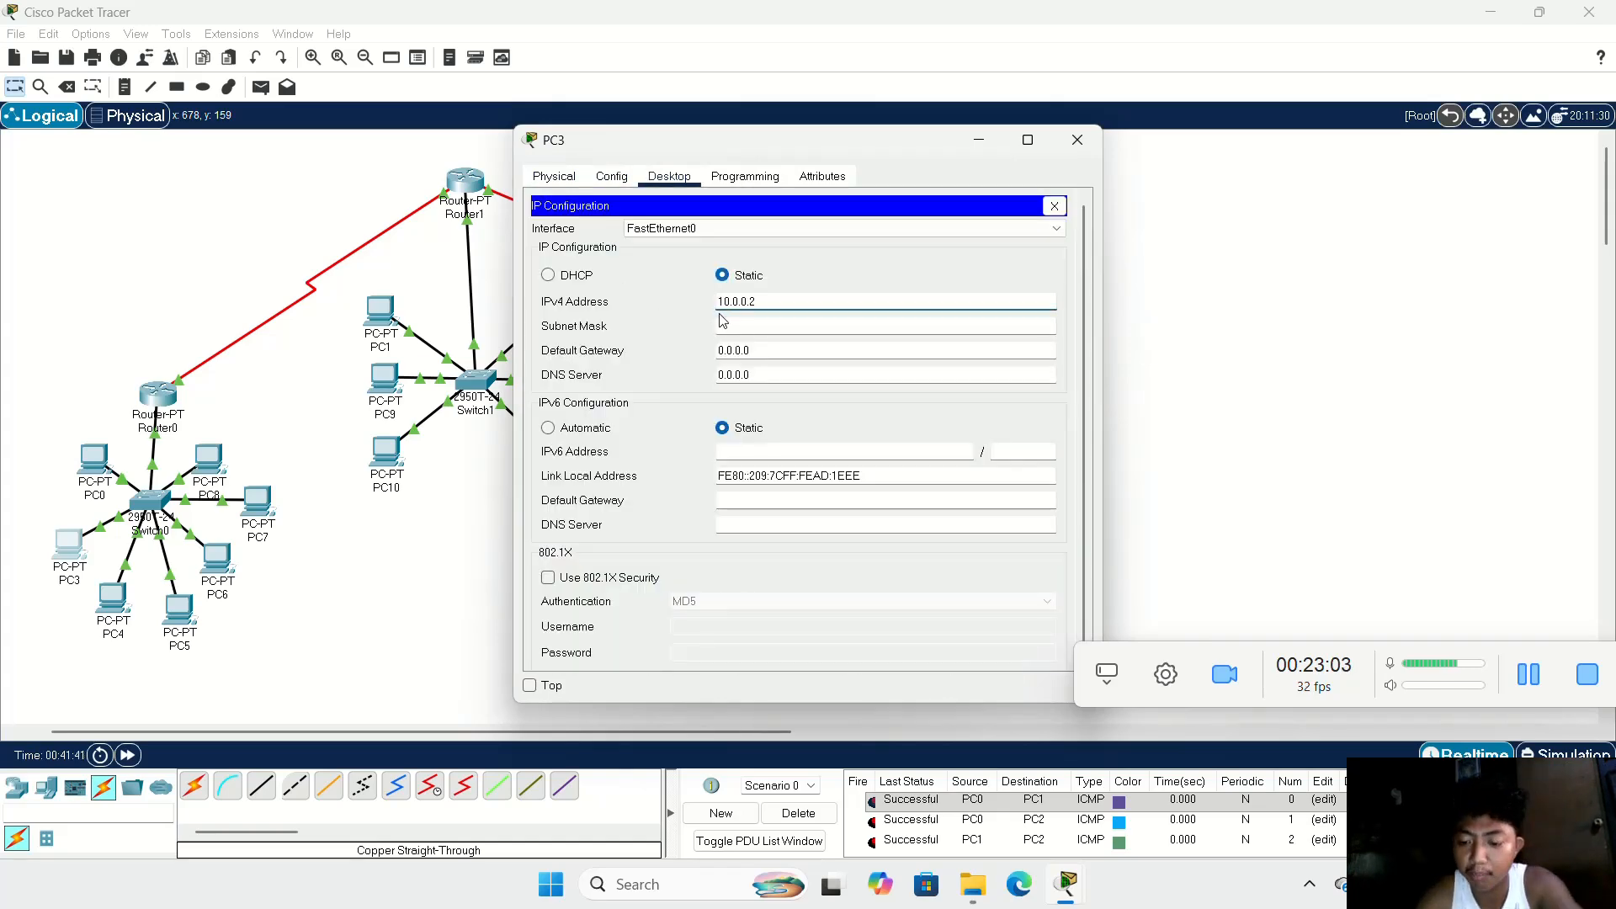
{"action": "left_click", "coordinate": [784, 327]}
{"action": "left_click", "coordinate": [755, 341]}
{"action": "key", "text": "BackSpace"}
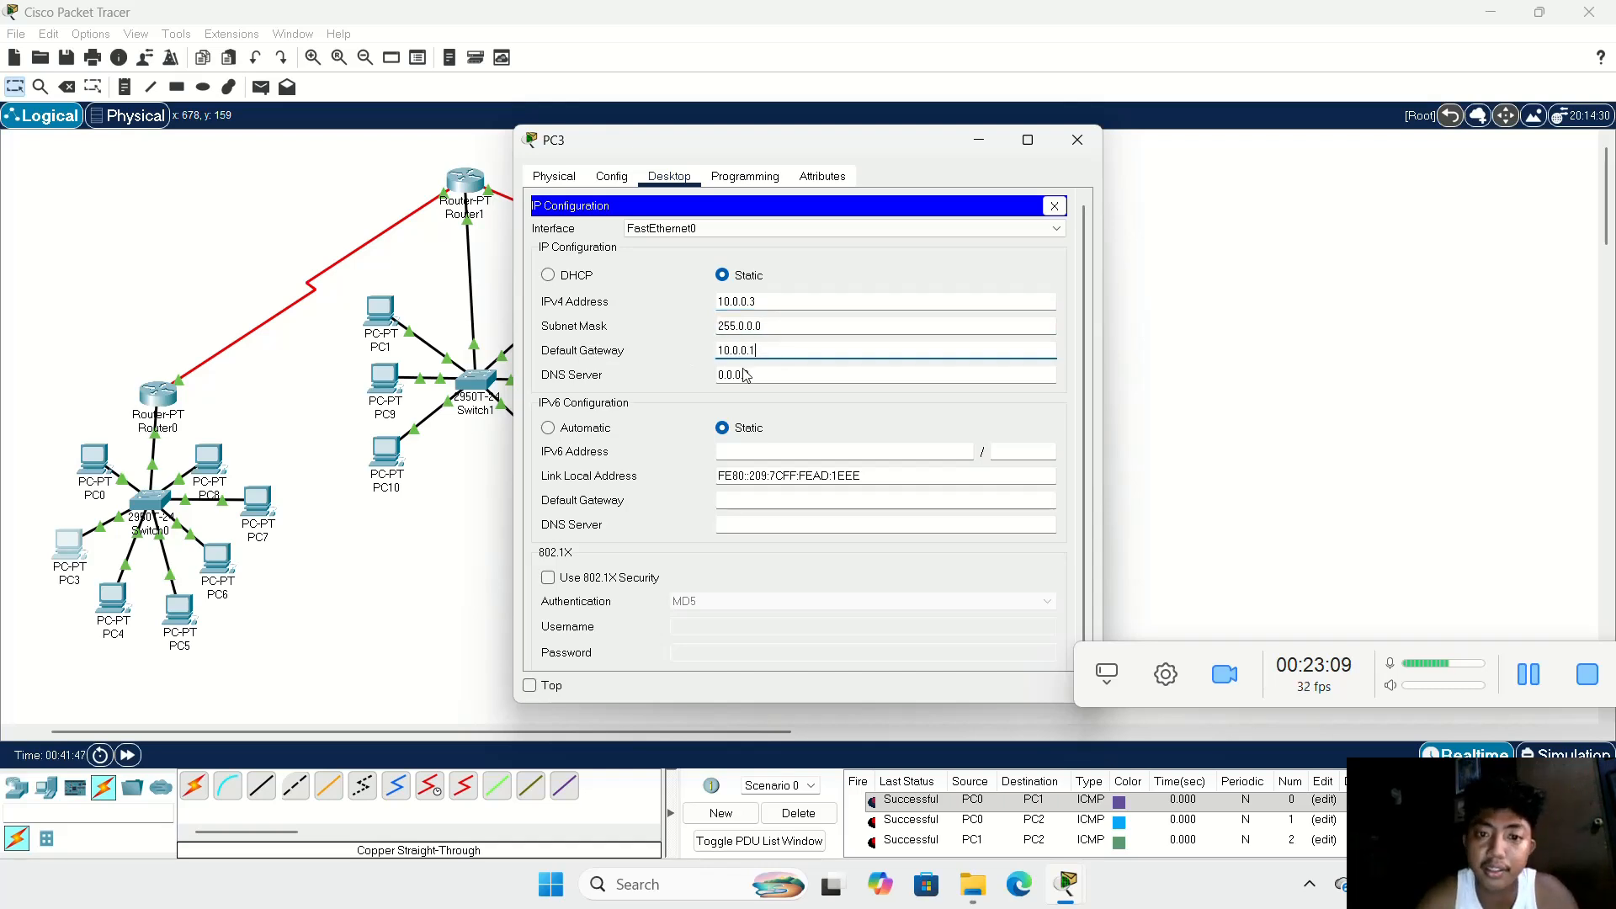
{"action": "left_click", "coordinate": [1077, 140]}
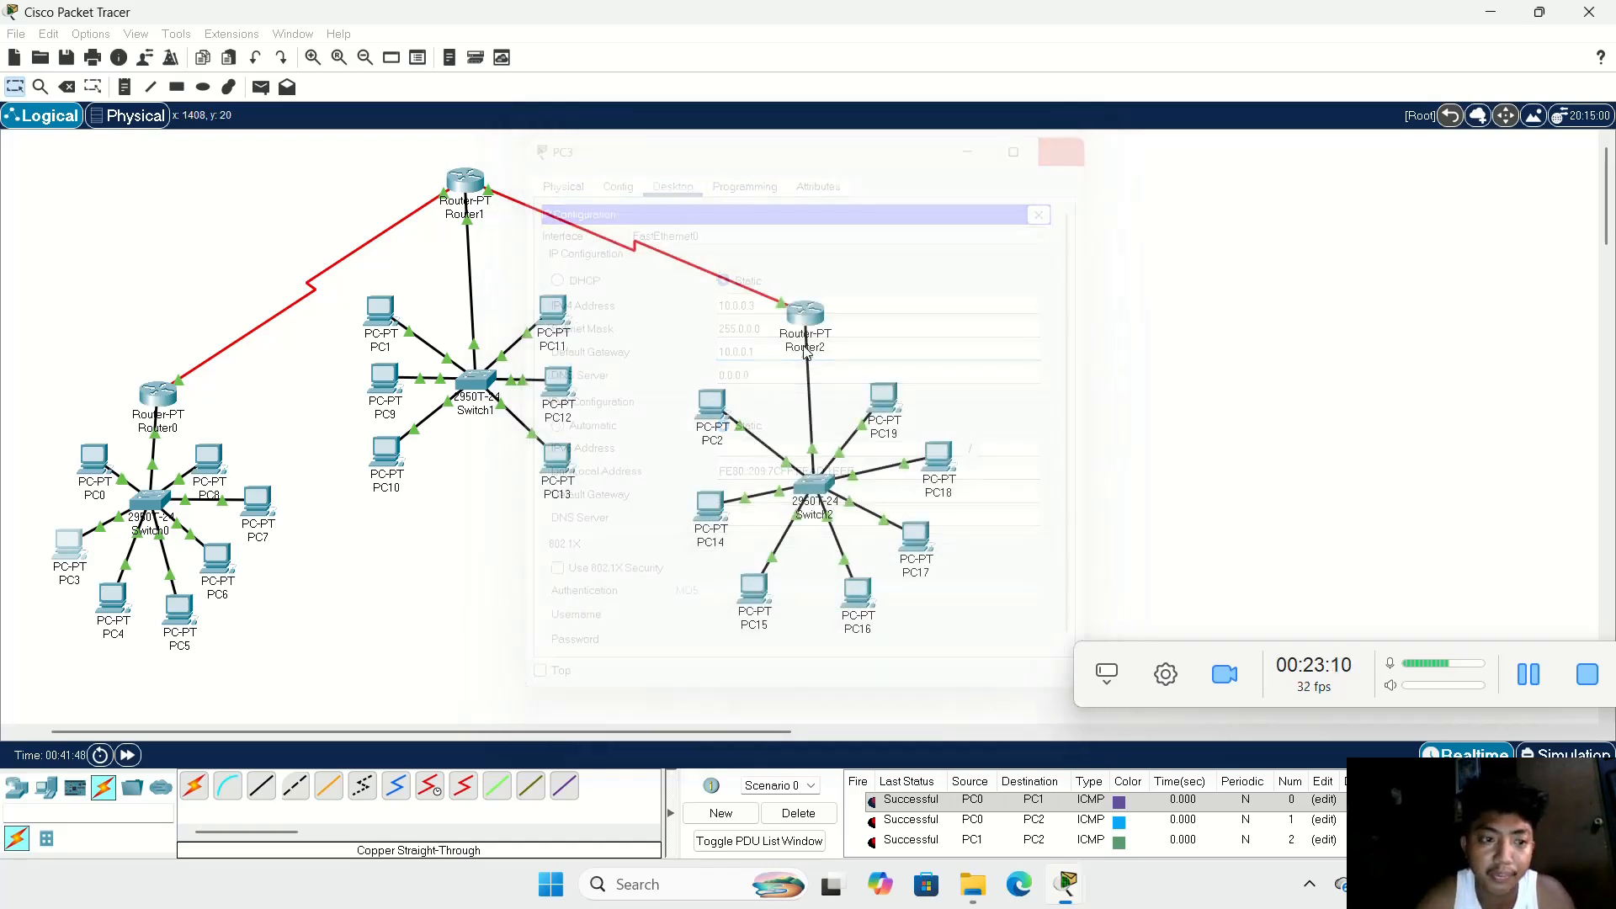
Step: Configure PC4 with static IPv4 address 10.0.0.4, subnet mask 255.0.0.0 and default gateway 10.0.0.1
{"action": "left_click", "coordinate": [126, 608]}
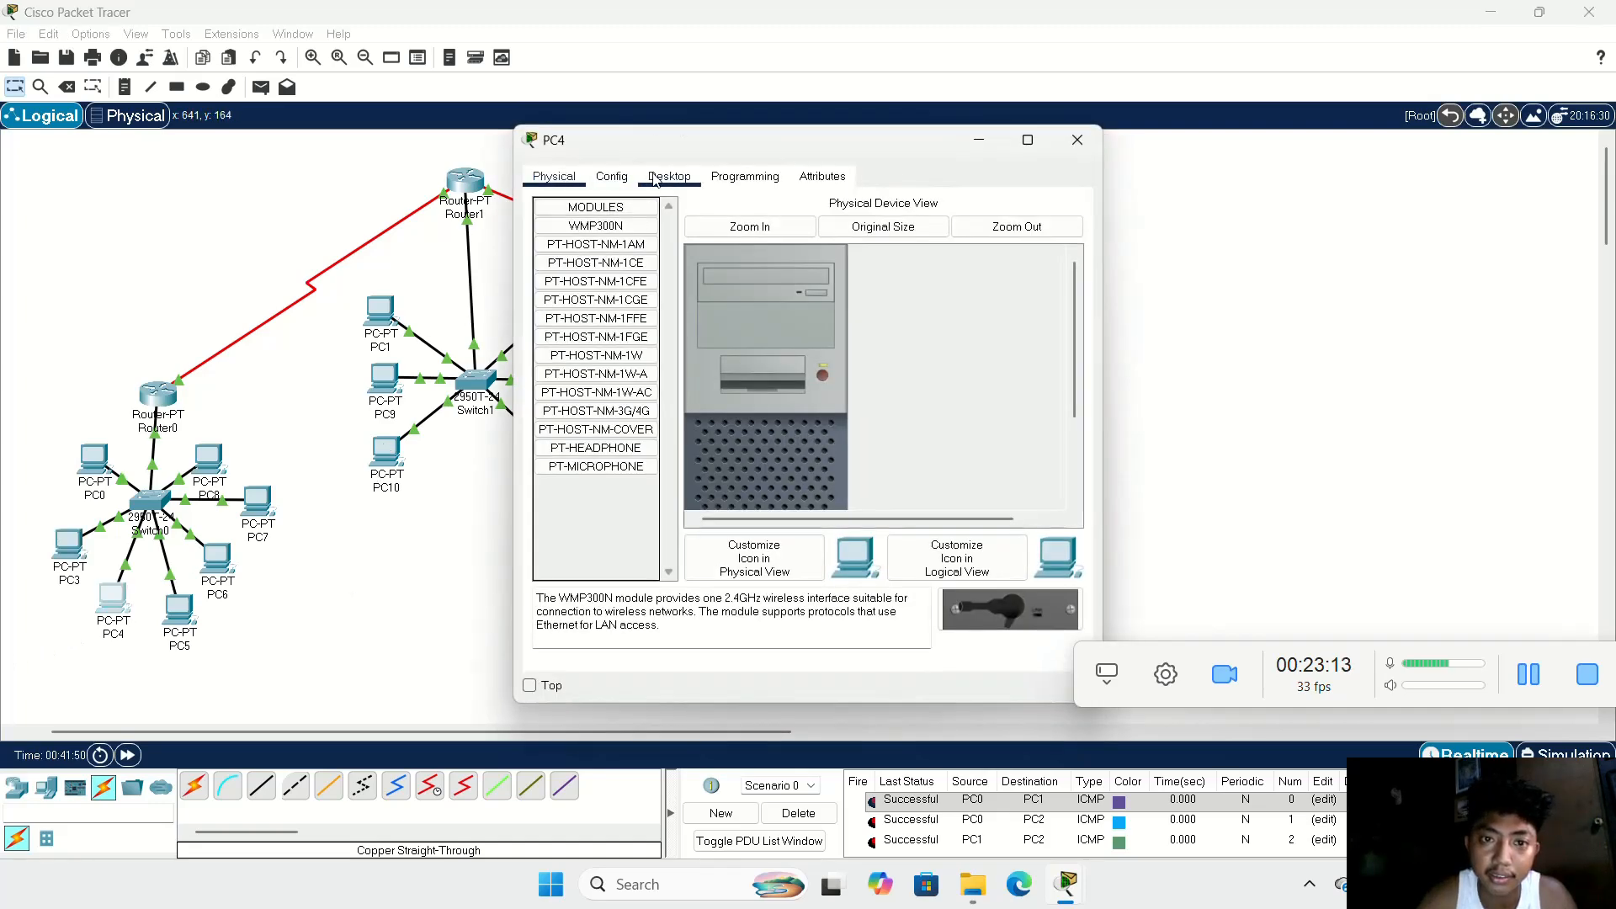
{"action": "left_click", "coordinate": [656, 177]}
{"action": "left_click", "coordinate": [589, 244]}
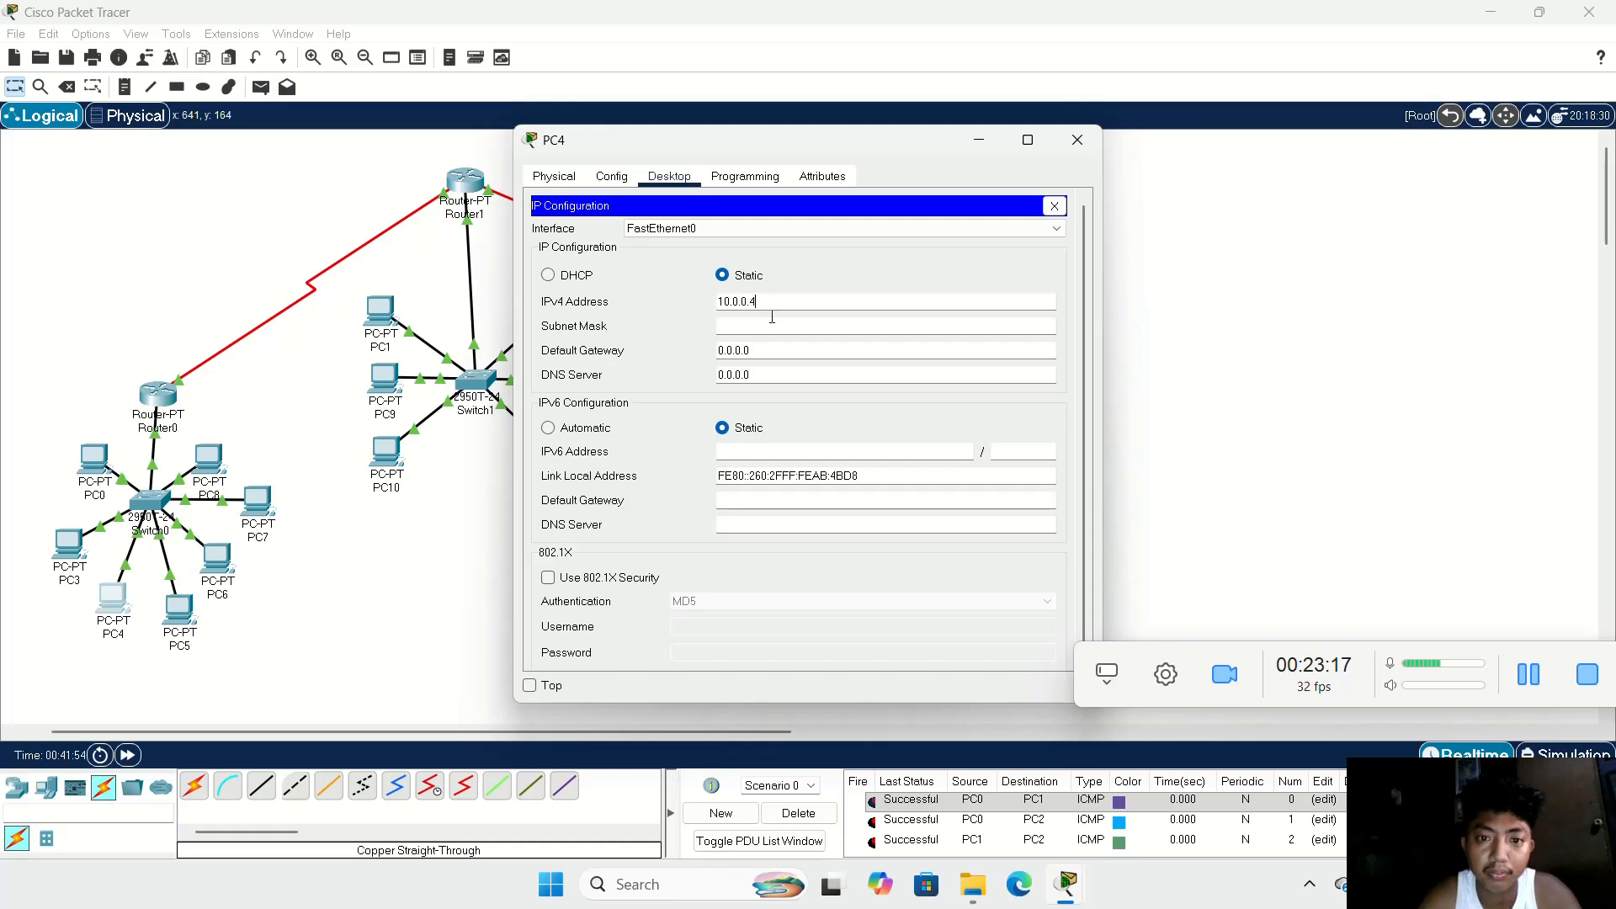
{"action": "left_click", "coordinate": [831, 350]}
{"action": "left_click_drag", "start_coordinate": [677, 354], "coordinate": [652, 353]}
{"action": "type", "text": "0"}
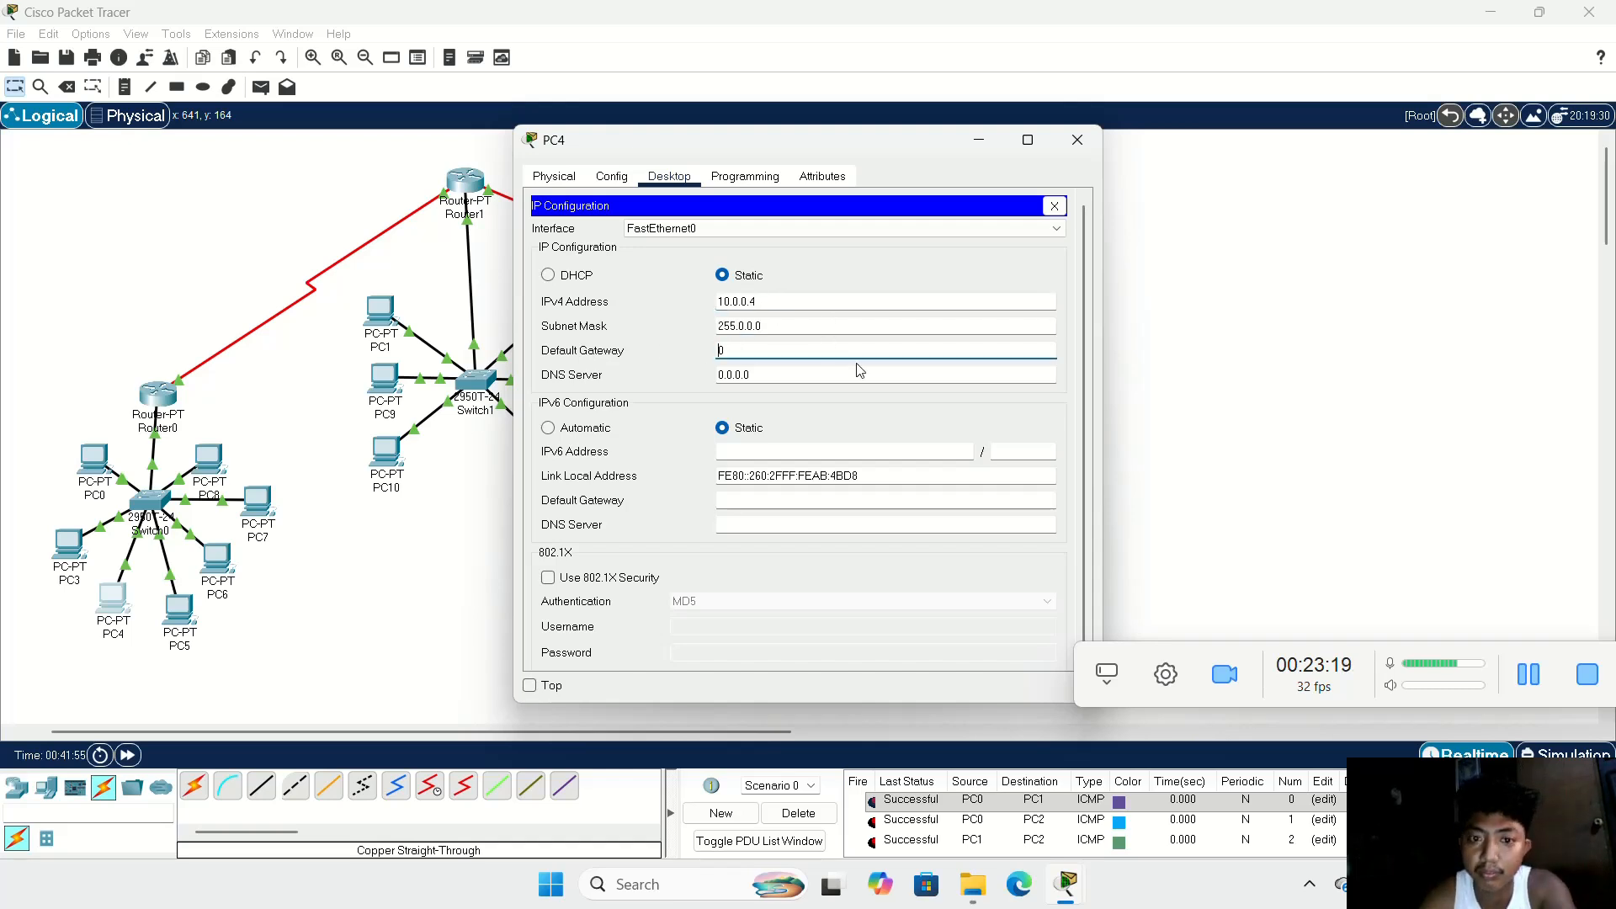
{"action": "key", "text": "BackSpace"}
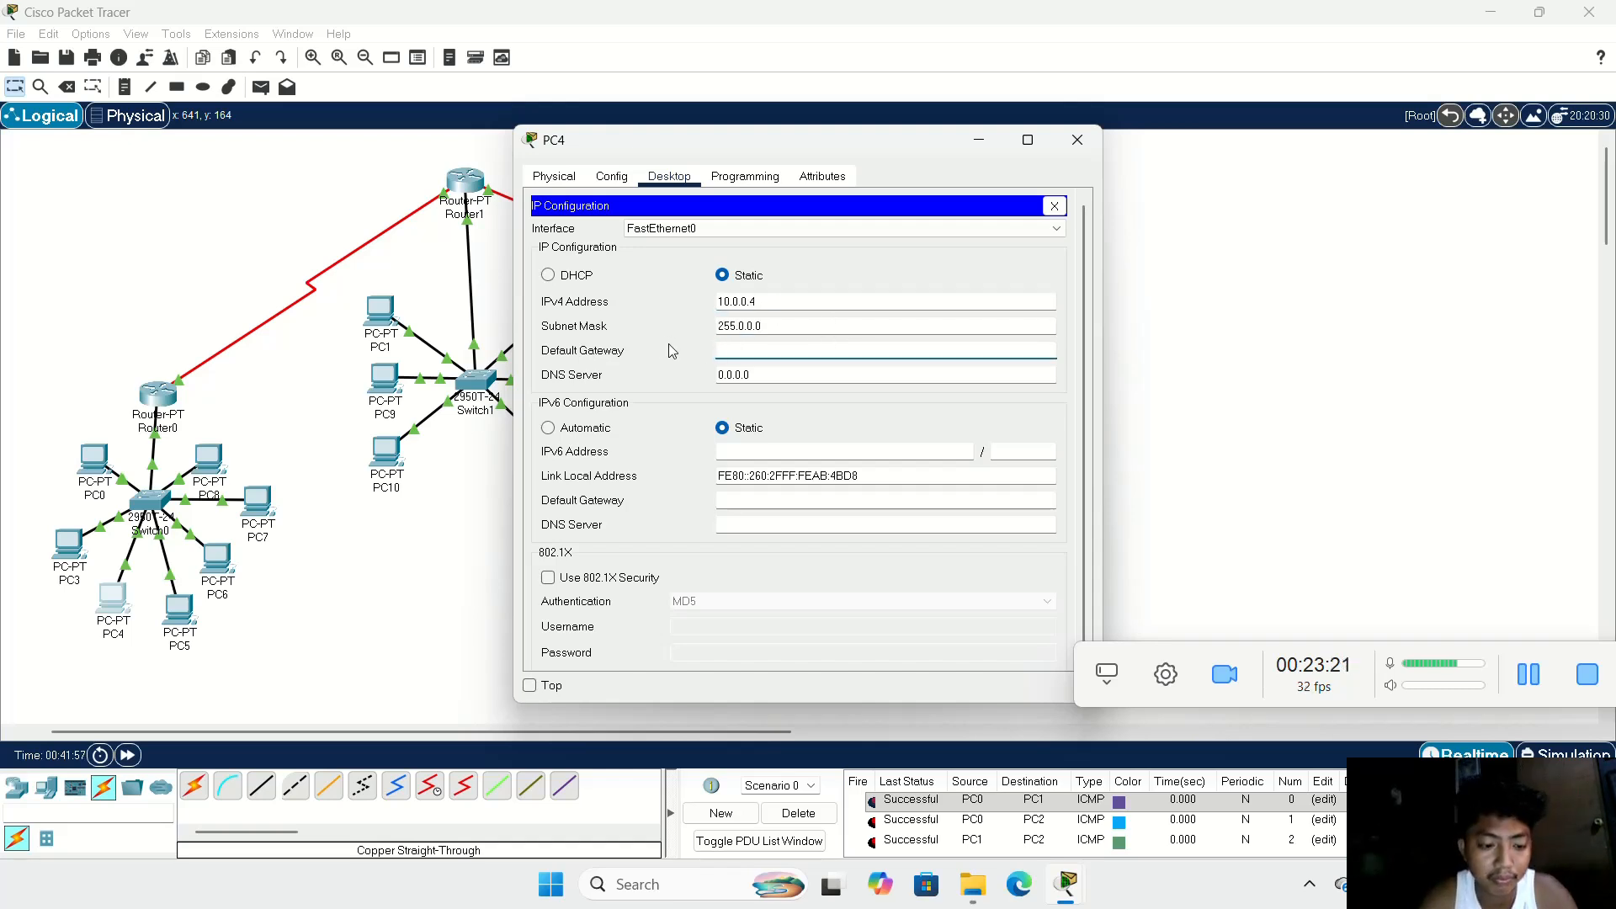
{"action": "type", "text": "10.0.0.1"}
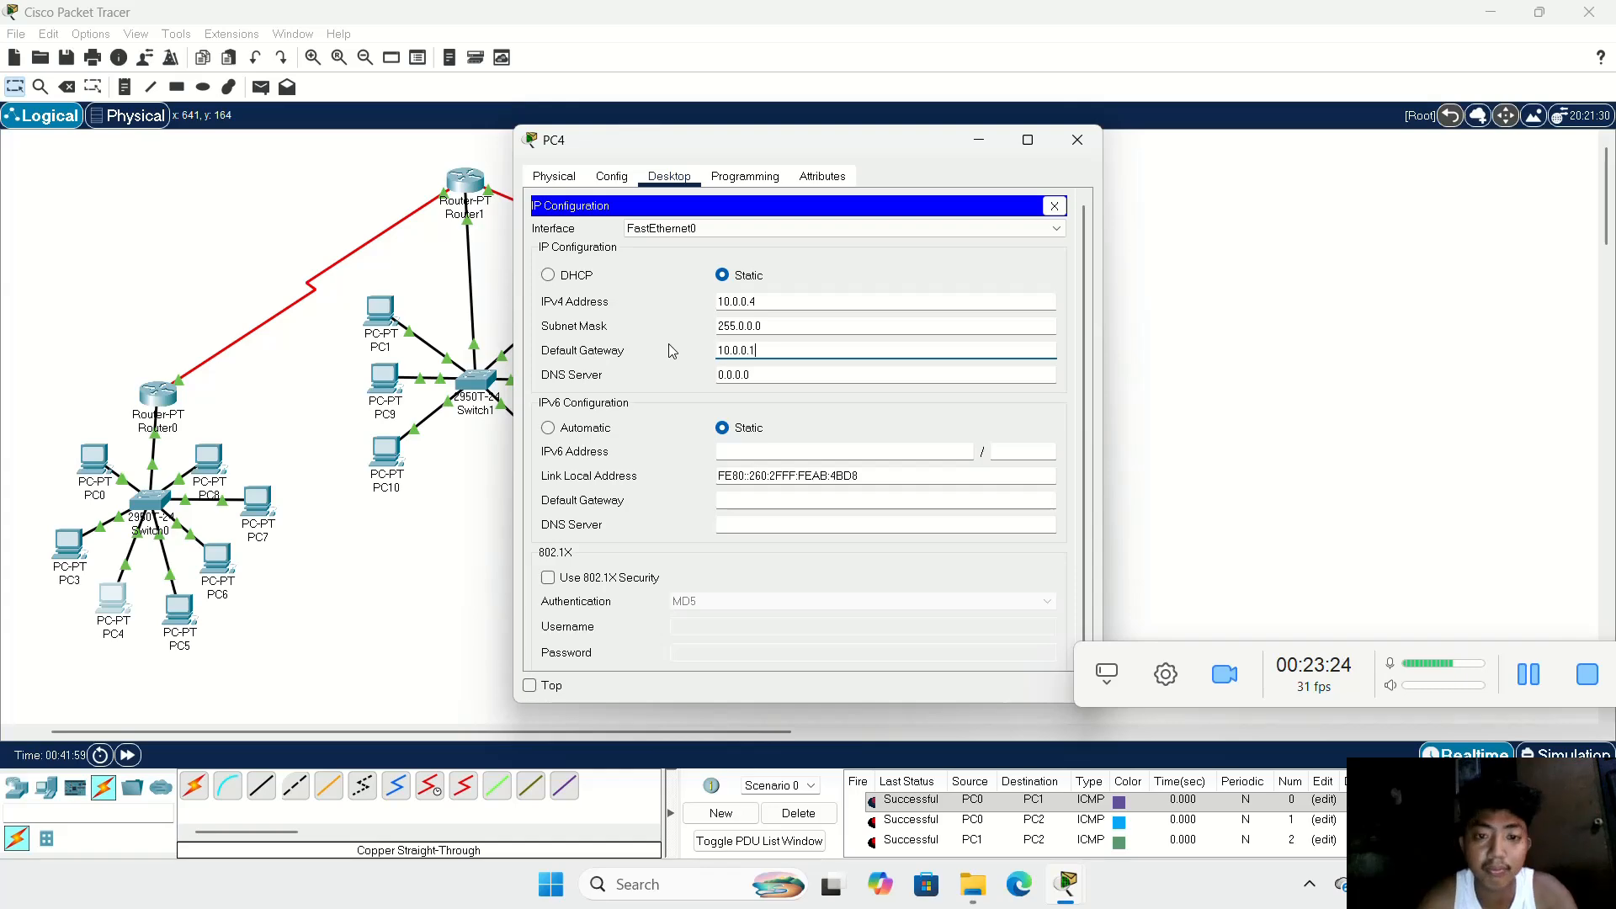
{"action": "left_click", "coordinate": [1078, 139]}
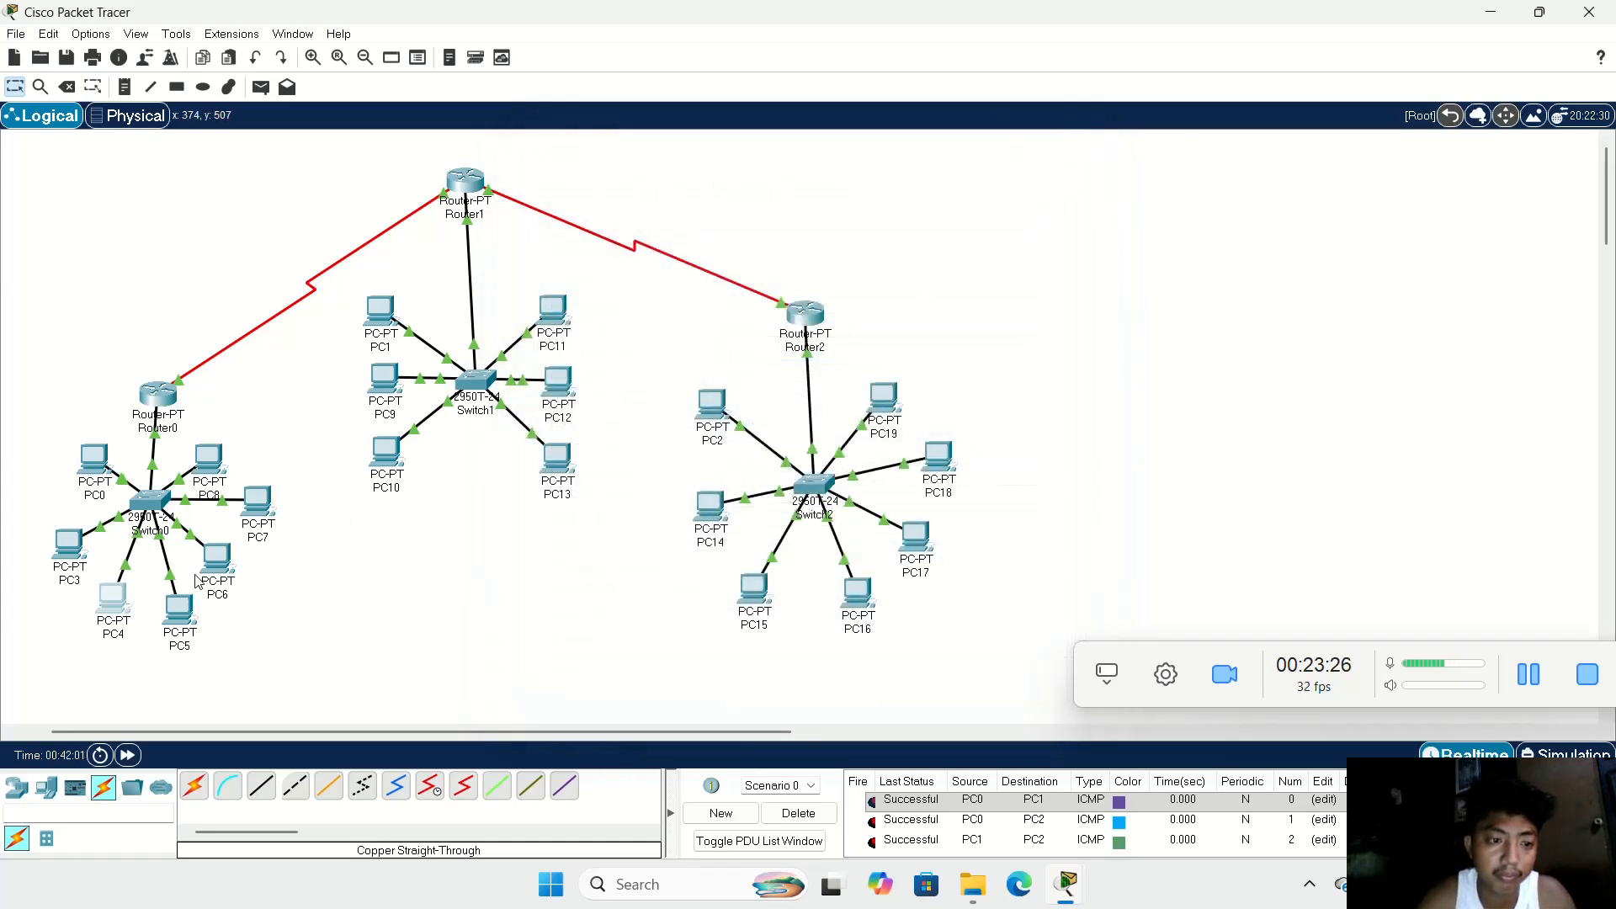
Step: Configure PC5 with static IPv4 address 10.0.0.5, subnet mask 255.0.0.0 and the Switch0 LAN's default gateway
{"action": "left_click", "coordinate": [180, 606]}
{"action": "left_click", "coordinate": [670, 178]}
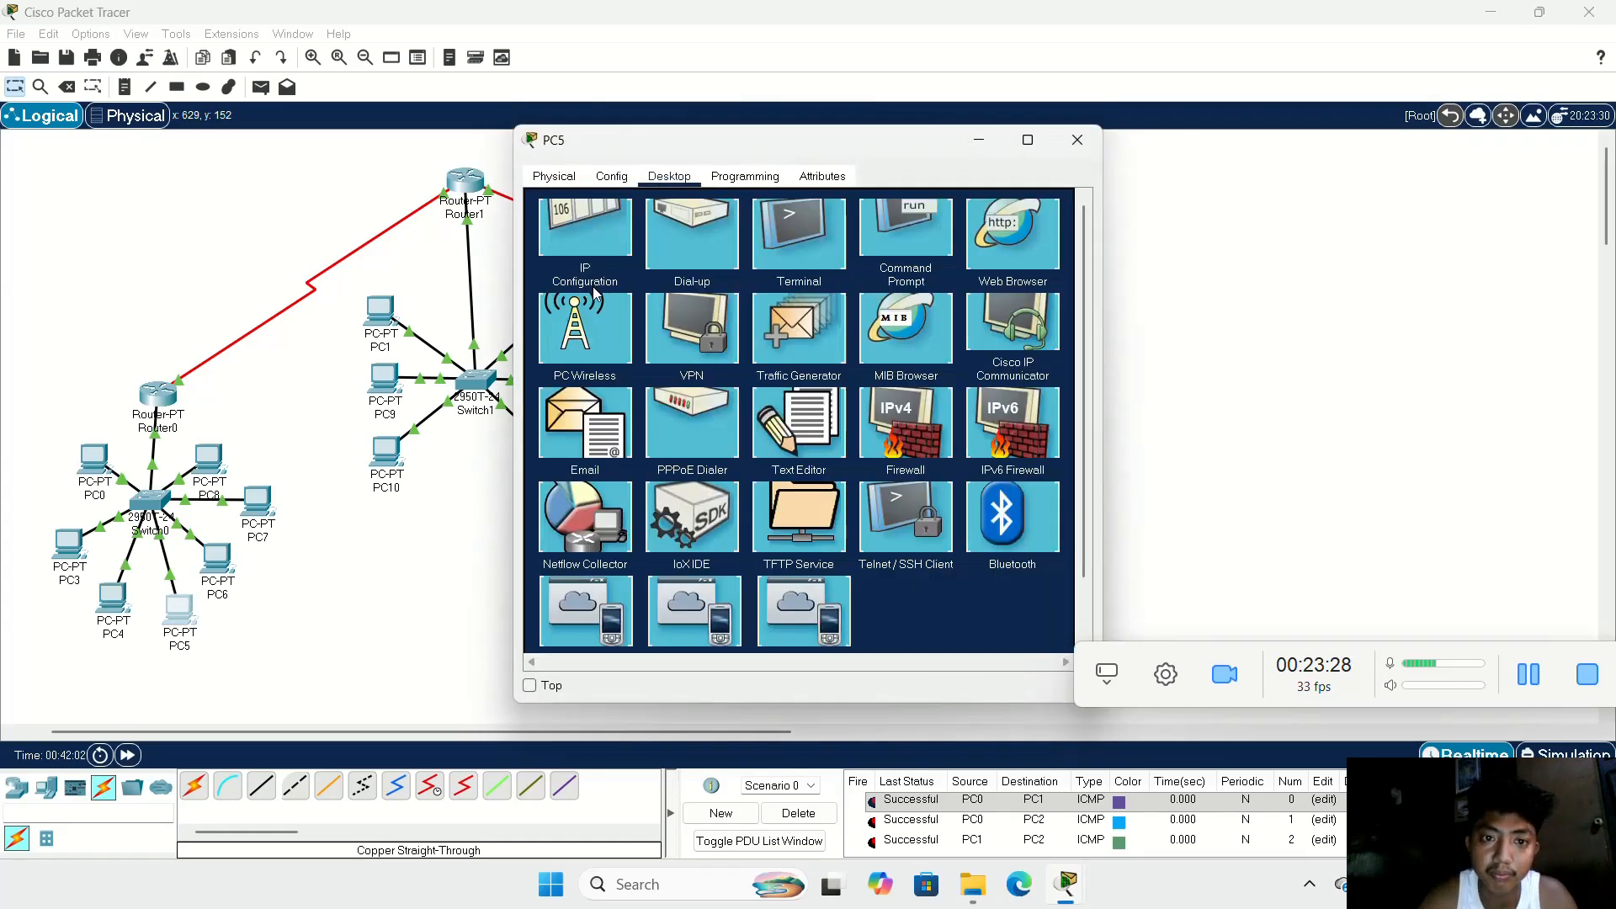
{"action": "left_click", "coordinate": [585, 249]}
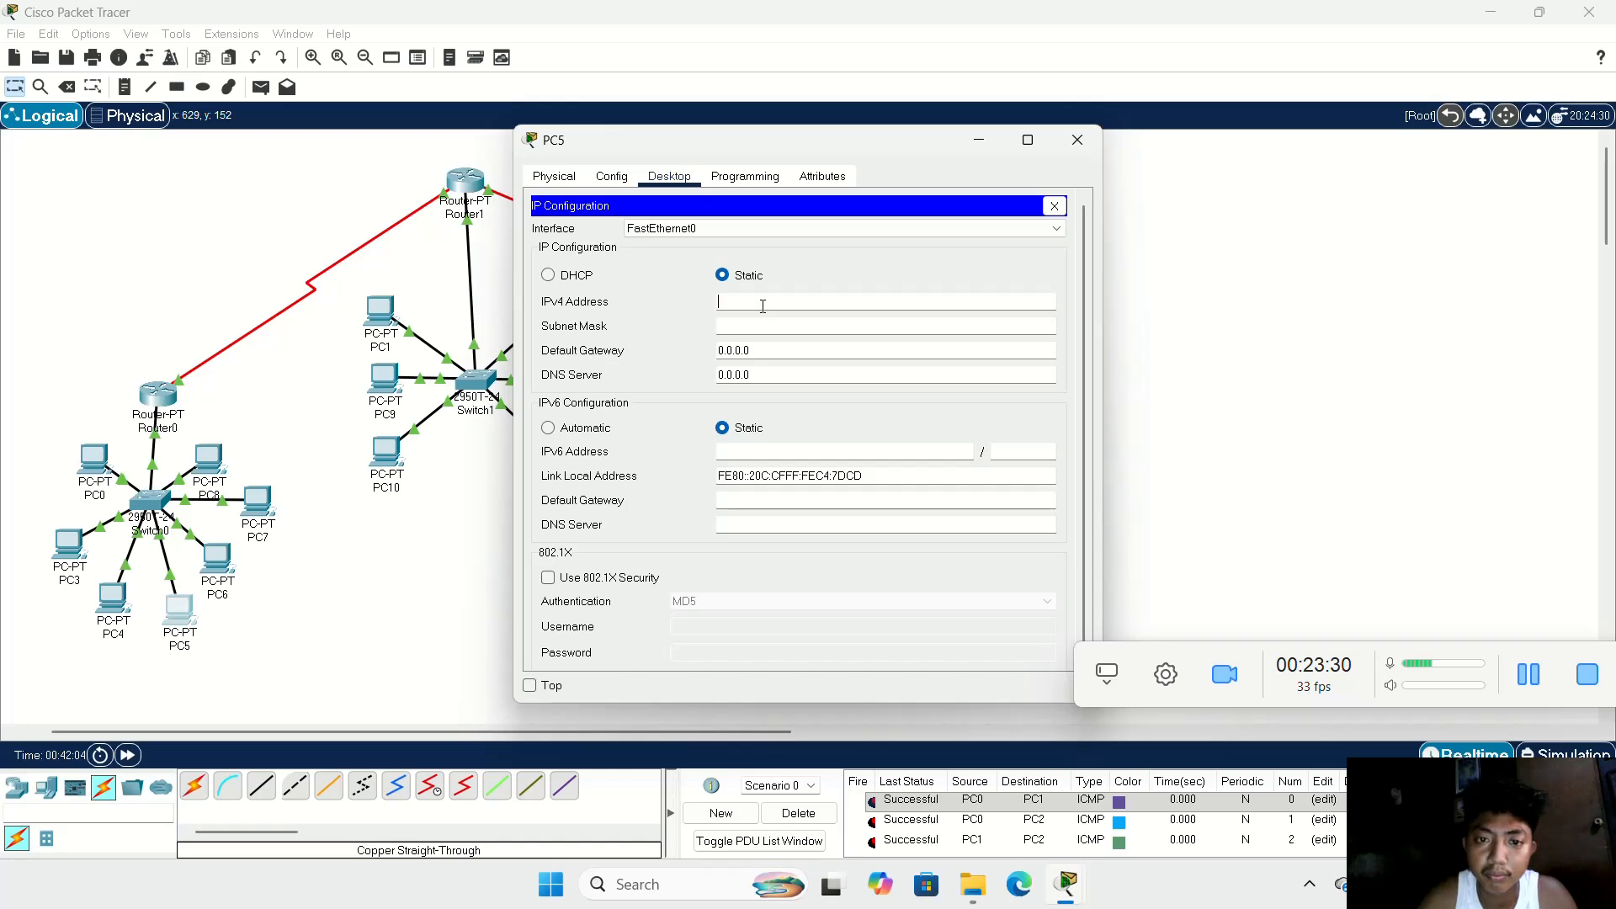
{"action": "type", "text": "10.0.0.2"}
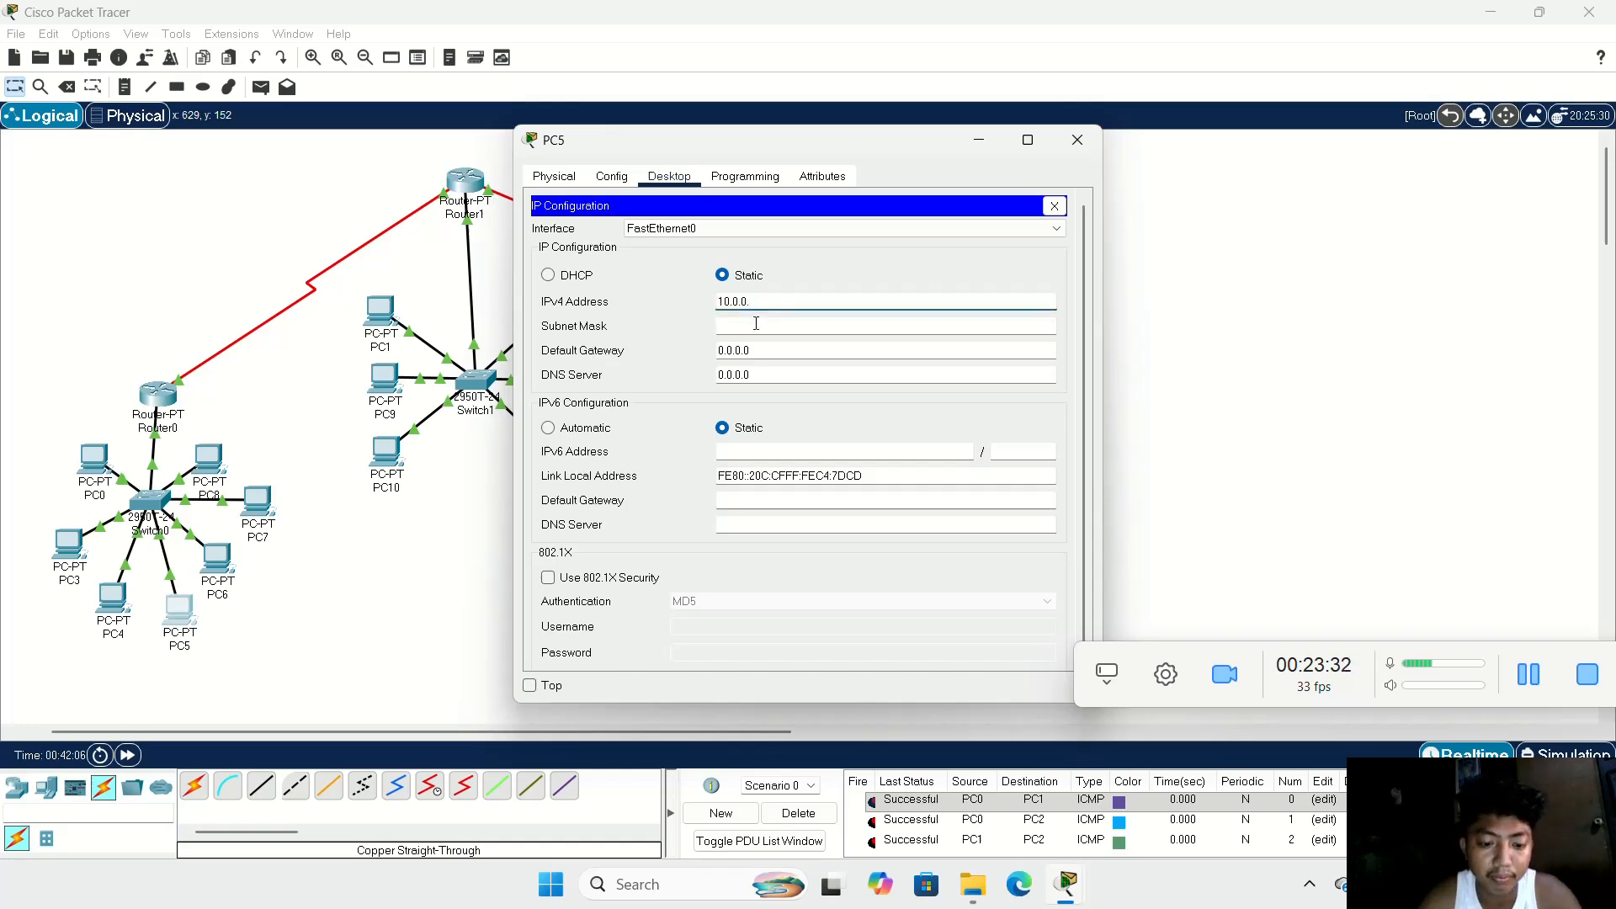
{"action": "left_click", "coordinate": [756, 326]}
{"action": "key", "text": "Tab"}
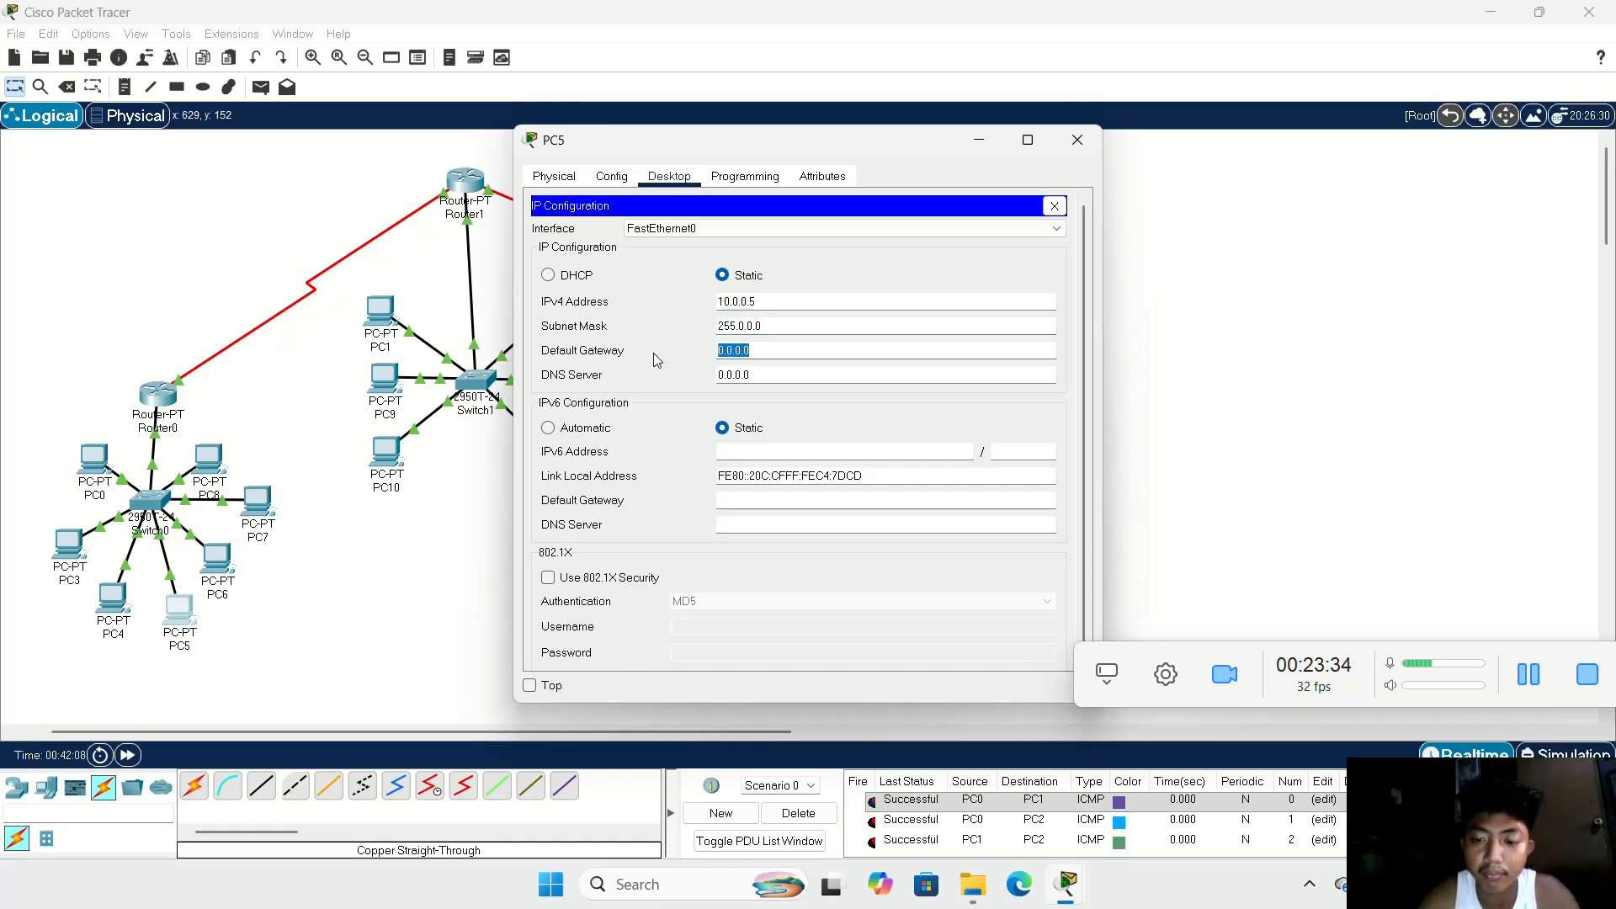
{"action": "key", "text": "BackSpace"}
{"action": "type", "text": "10.0.0."}
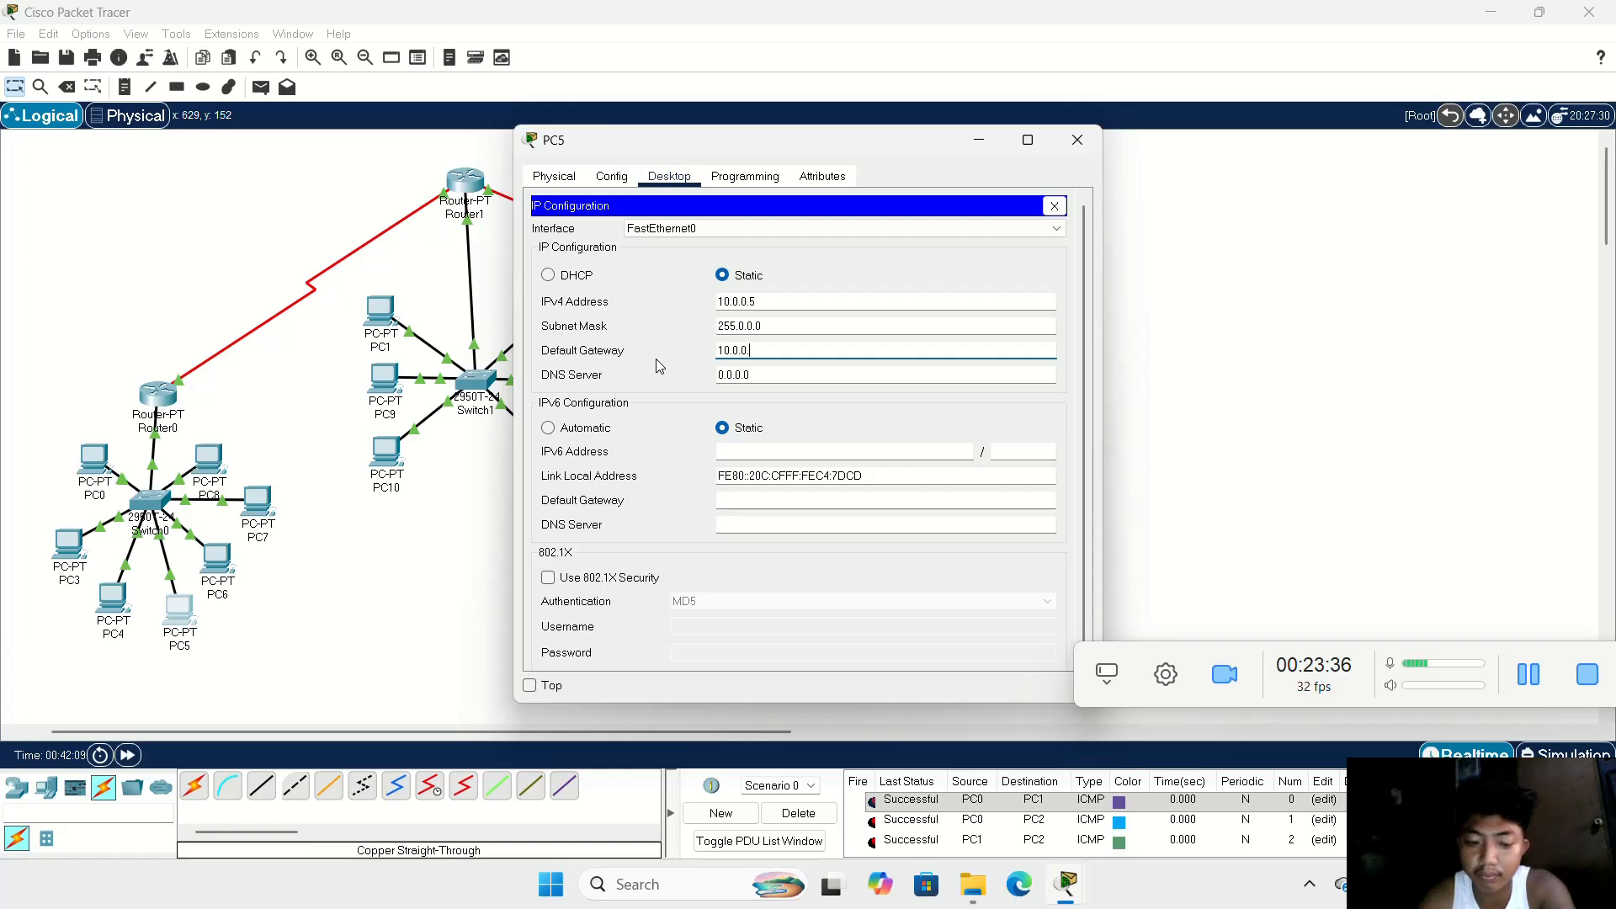
{"action": "left_click", "coordinate": [1077, 140]}
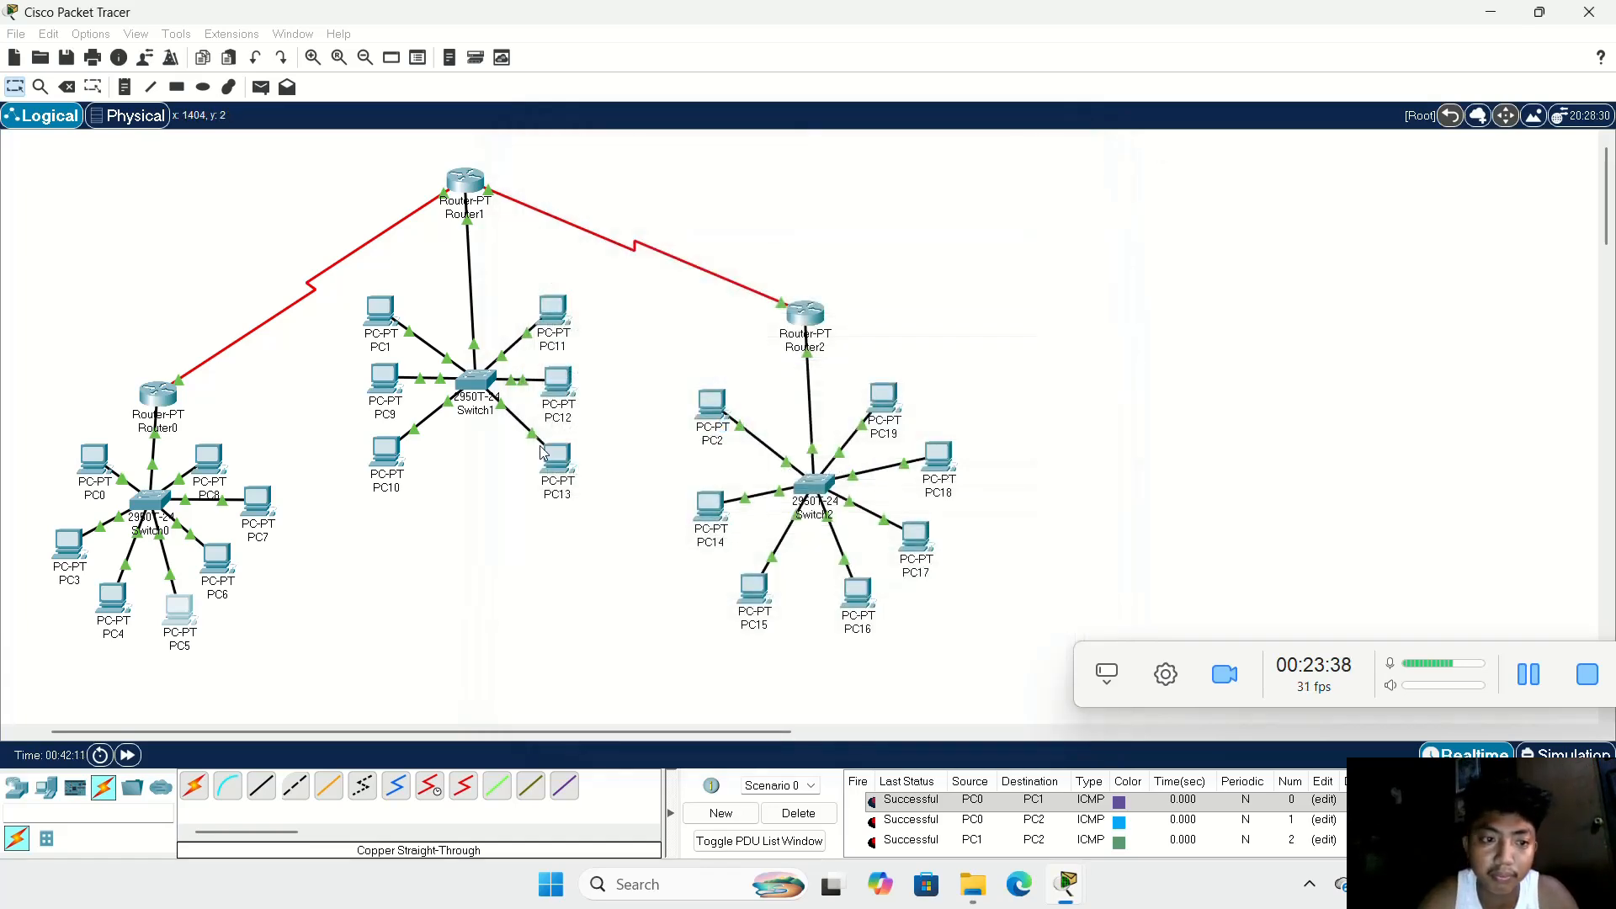
Step: Configure PC6 with static IPv4 address 10.0.0.6, subnet mask 255.0.0.0 and default gateway 10.0.0.1
{"action": "left_click", "coordinate": [217, 557]}
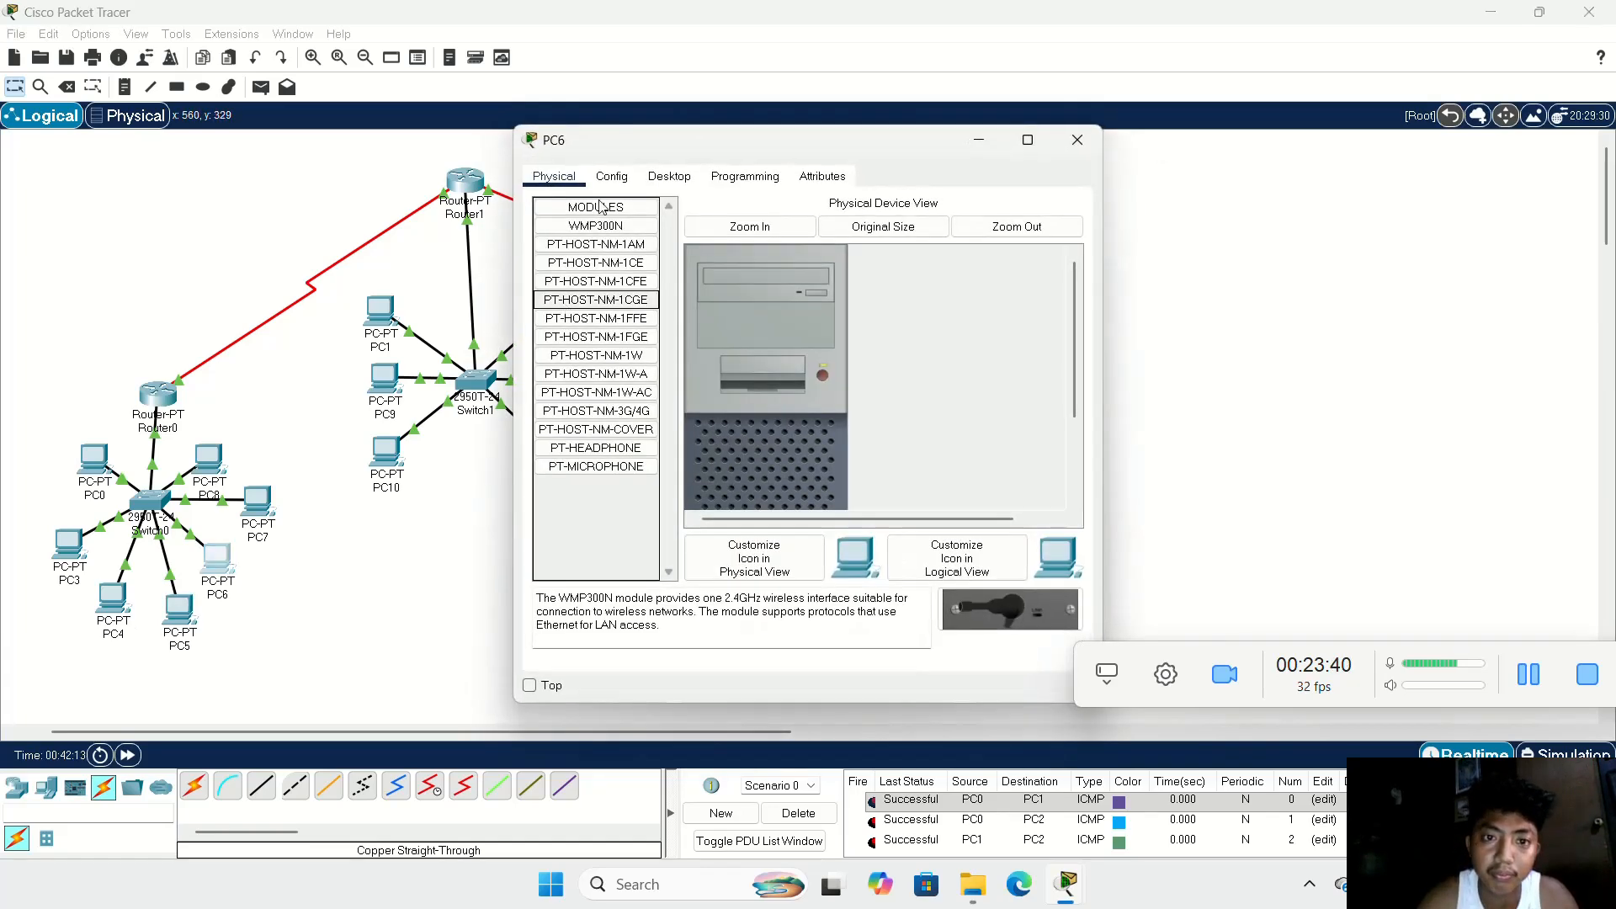
{"action": "left_click", "coordinate": [662, 178]}
{"action": "left_click", "coordinate": [600, 237]}
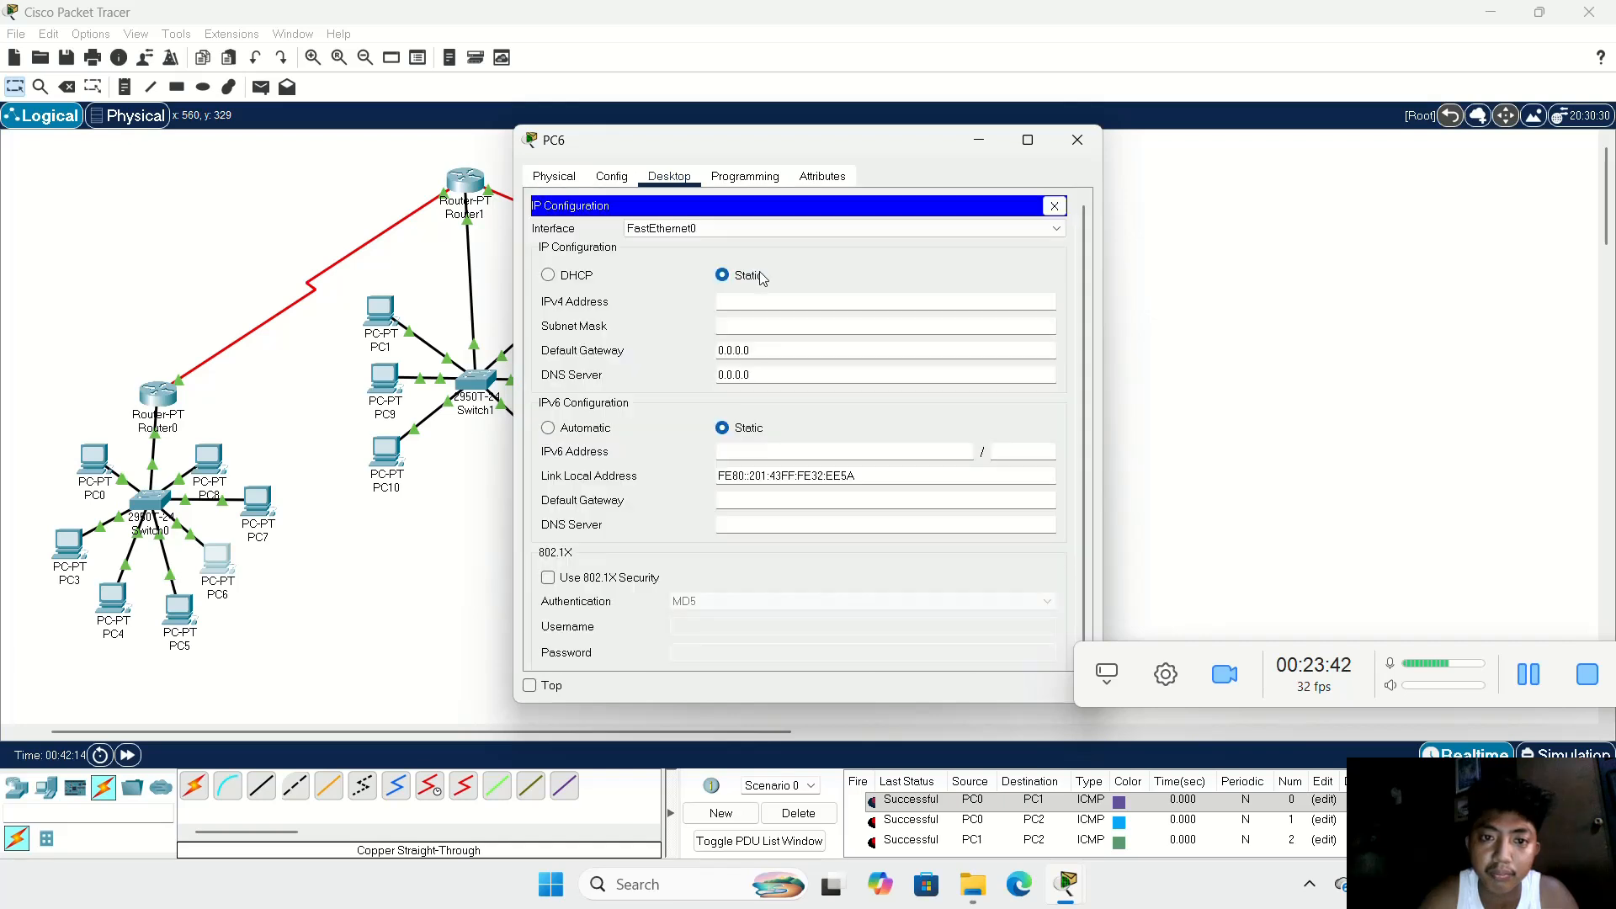
{"action": "type", "text": "10.0.0.7"}
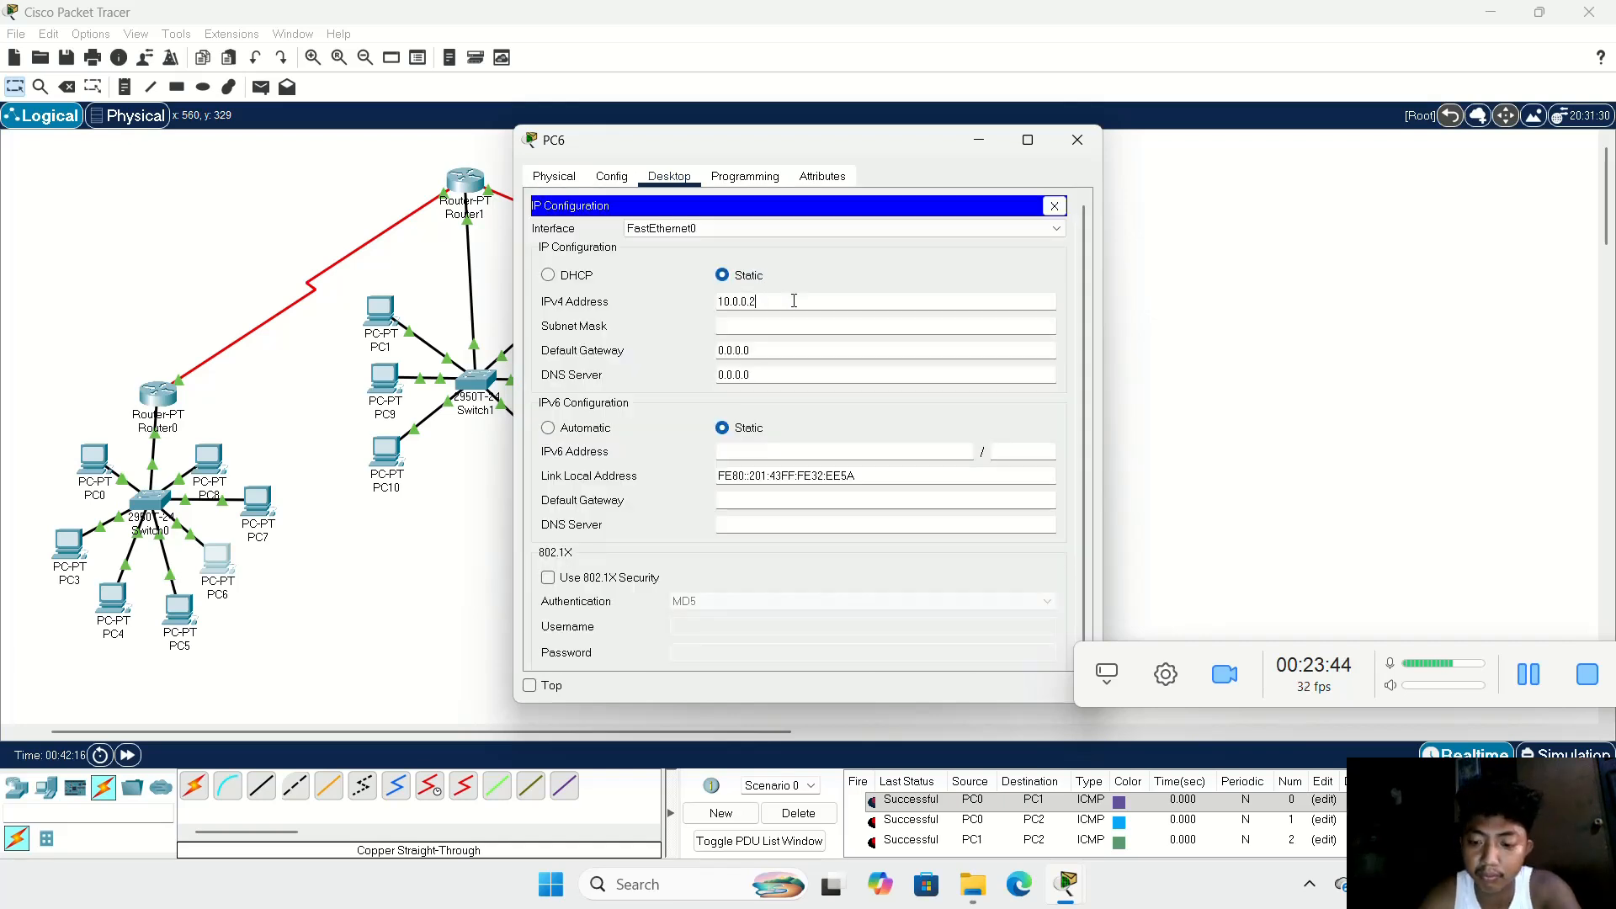
{"action": "left_click", "coordinate": [857, 330]}
{"action": "left_click_drag", "start_coordinate": [842, 352], "coordinate": [627, 350]}
{"action": "key", "text": "BackSpace"}
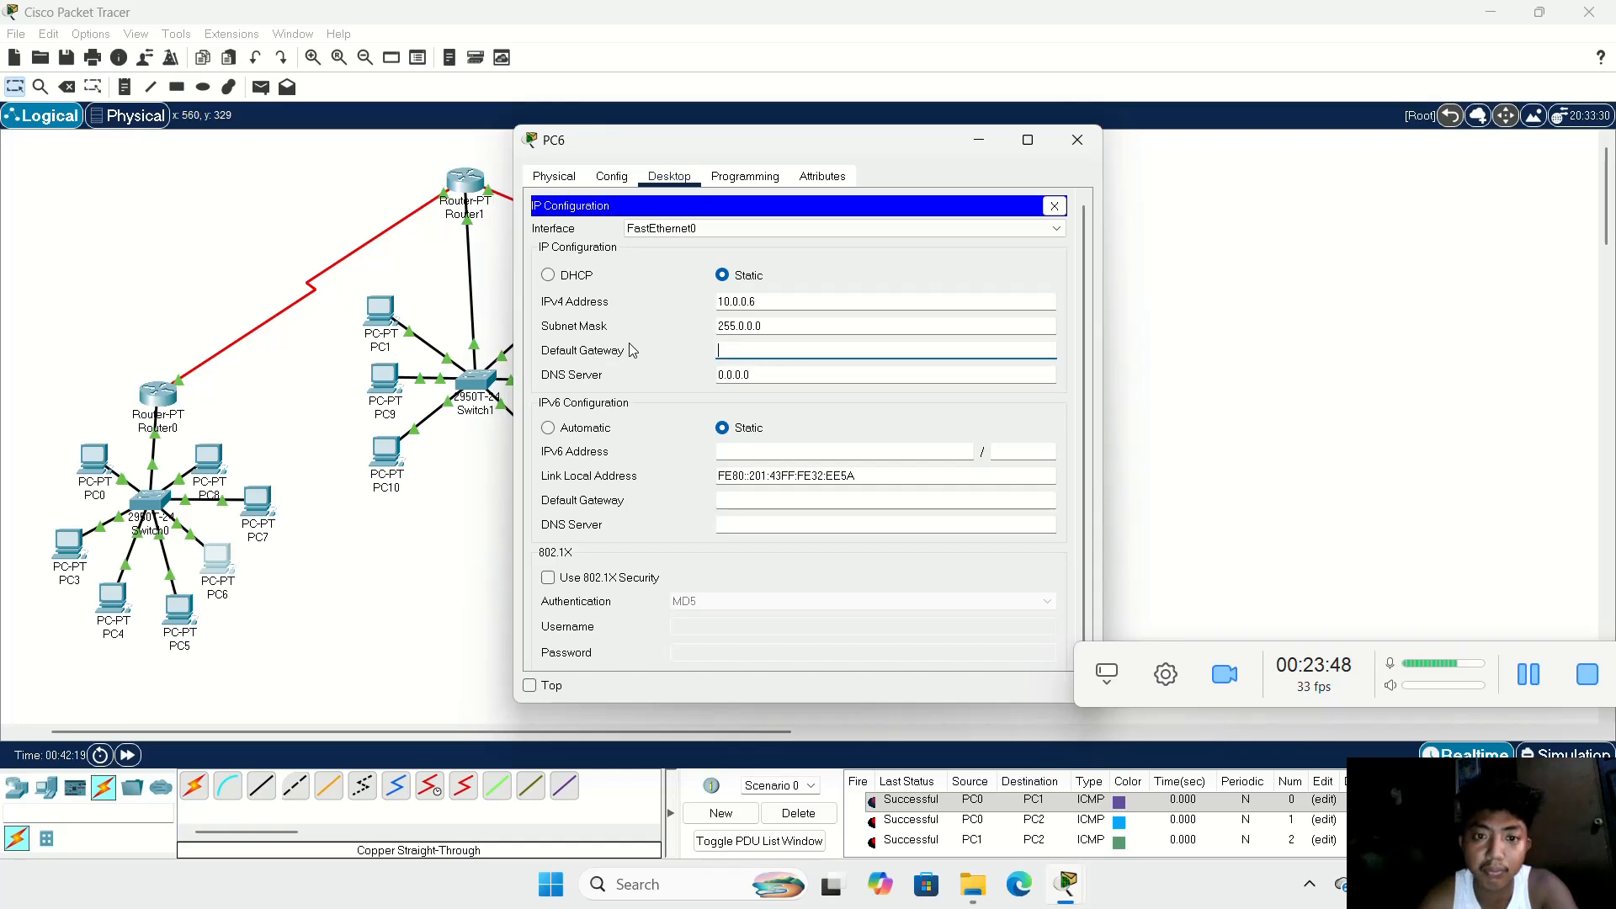
{"action": "type", "text": "10.0.0.1"}
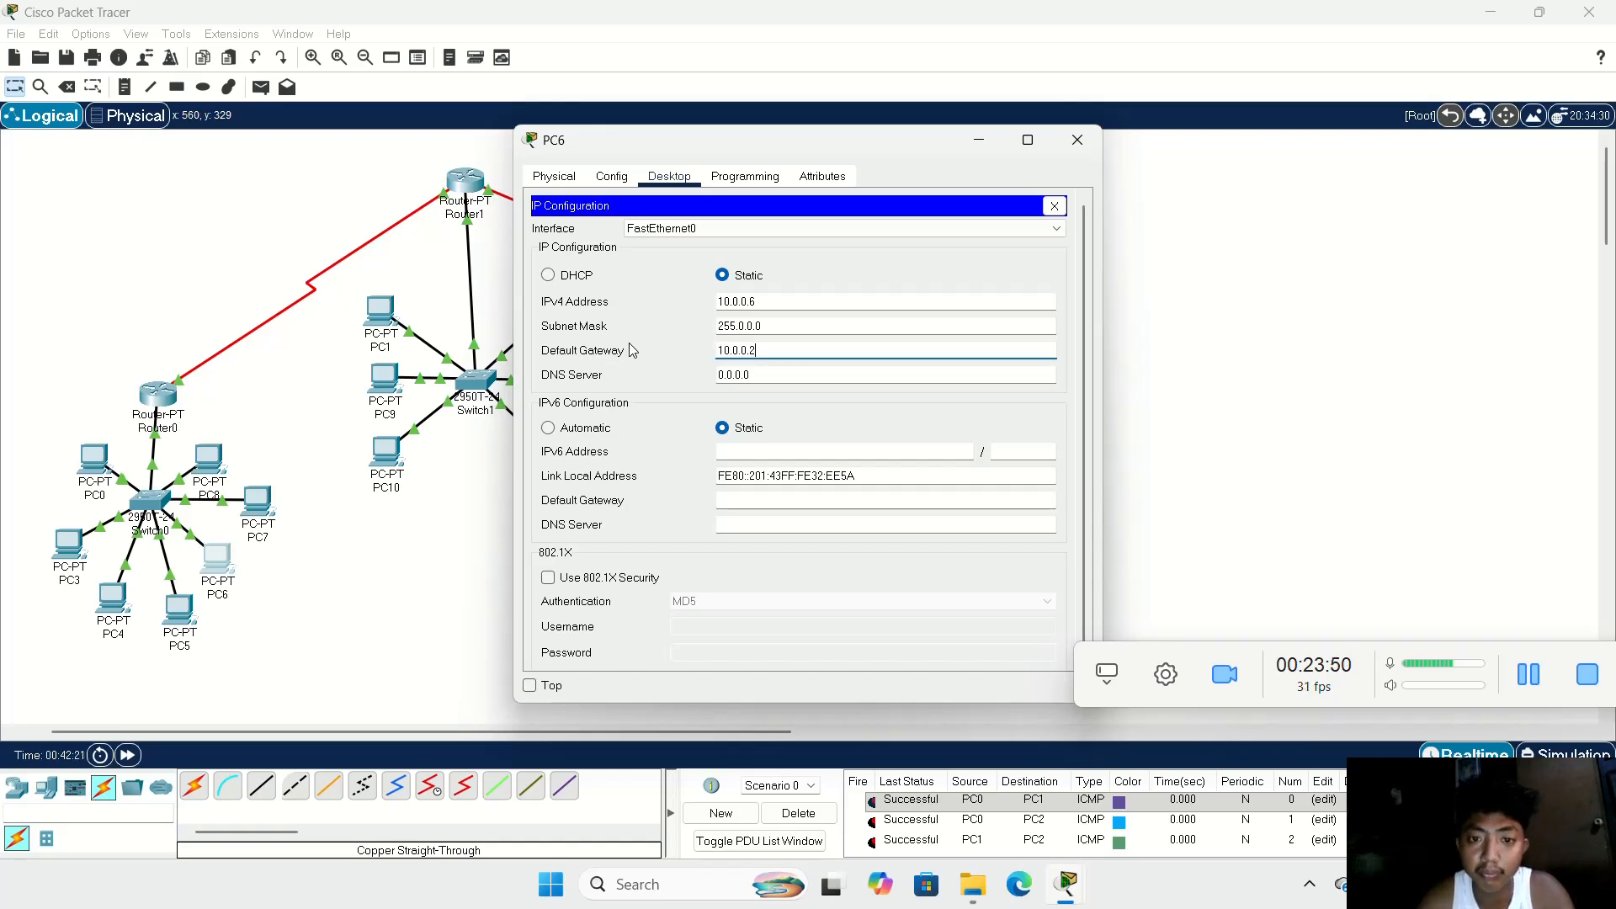
{"action": "left_click", "coordinate": [1077, 140]}
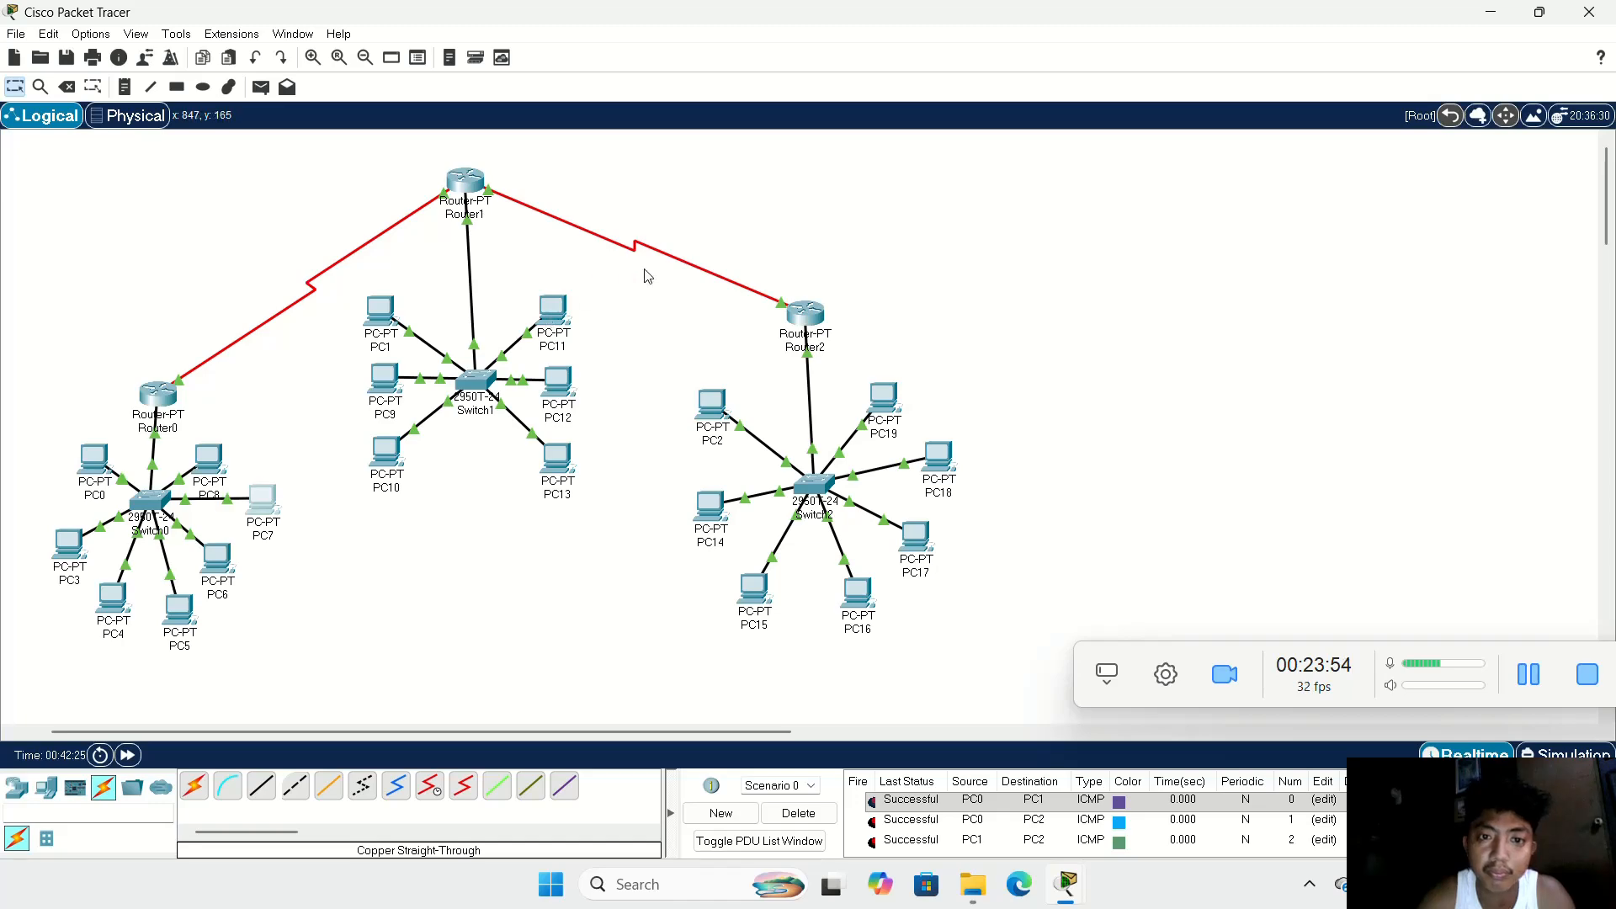
Step: Configure PC7 with static IPv4 address 10.0.0.7, subnet mask 255.0.0.0 and default gateway 10.0.0.1
{"action": "left_click", "coordinate": [261, 501]}
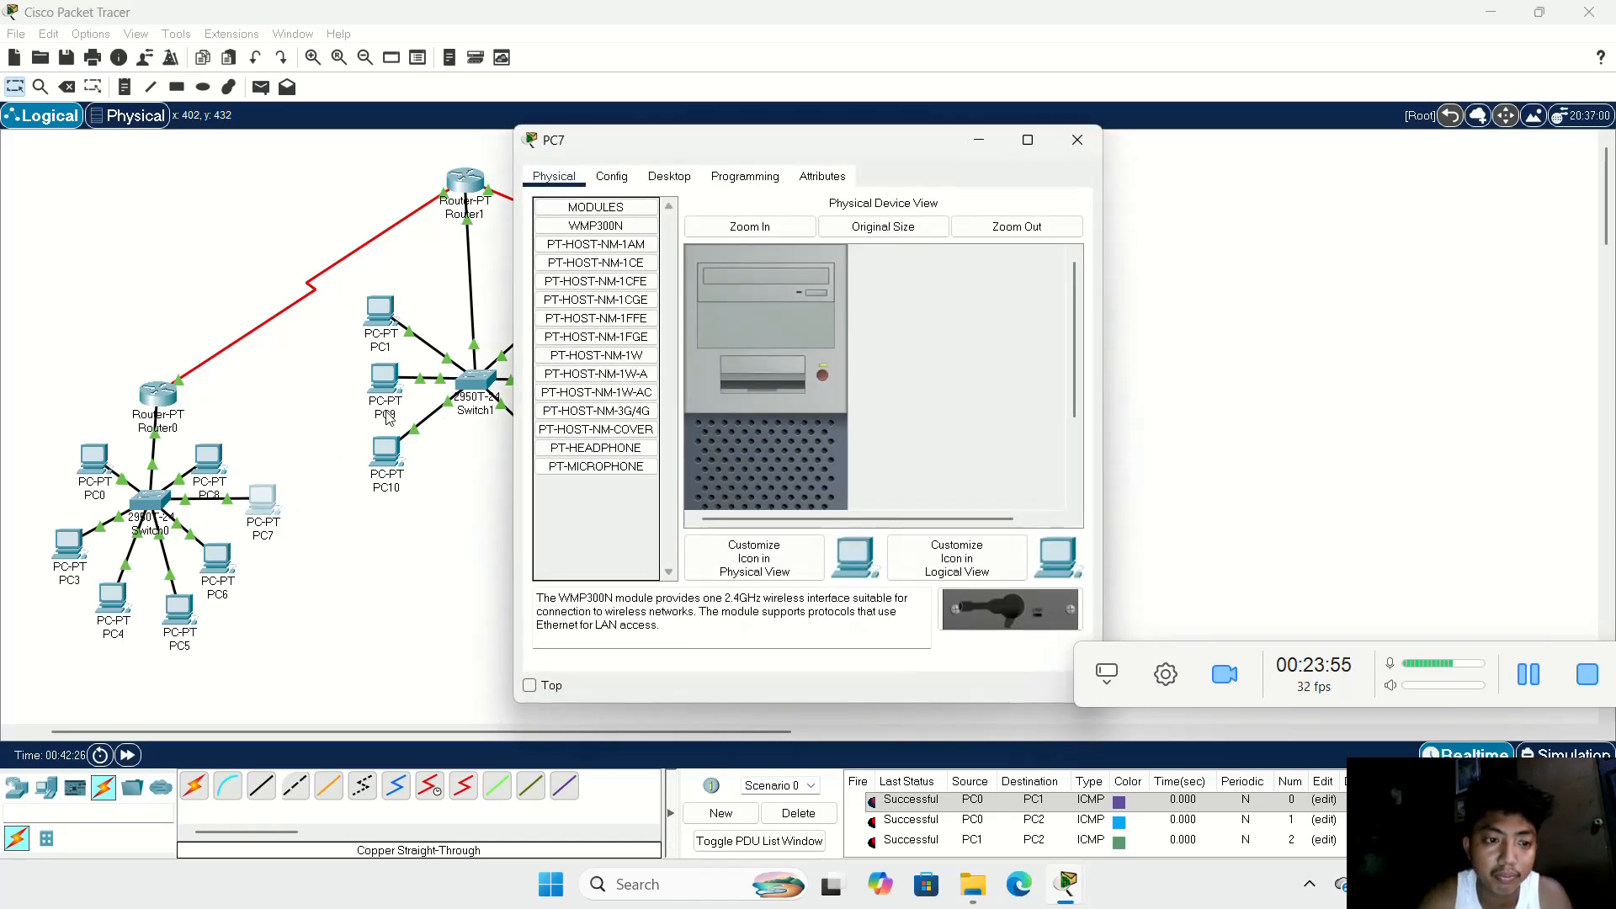
{"action": "left_click", "coordinate": [669, 178]}
{"action": "left_click", "coordinate": [618, 265]}
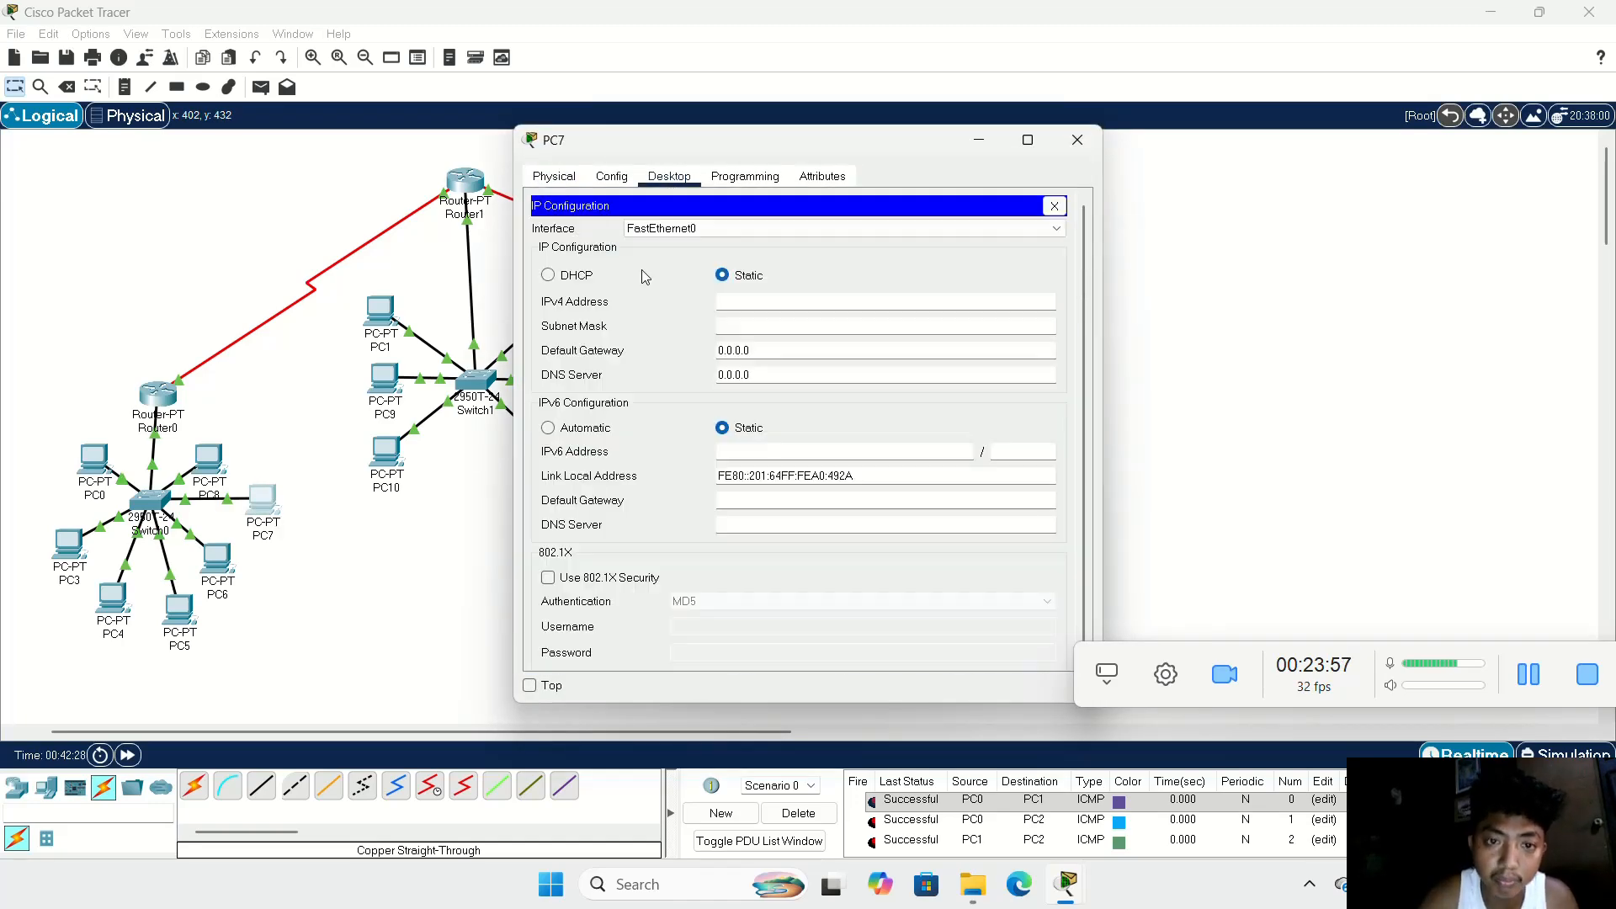
{"action": "left_click", "coordinate": [750, 309]}
{"action": "type", "text": "10.0.0.7"}
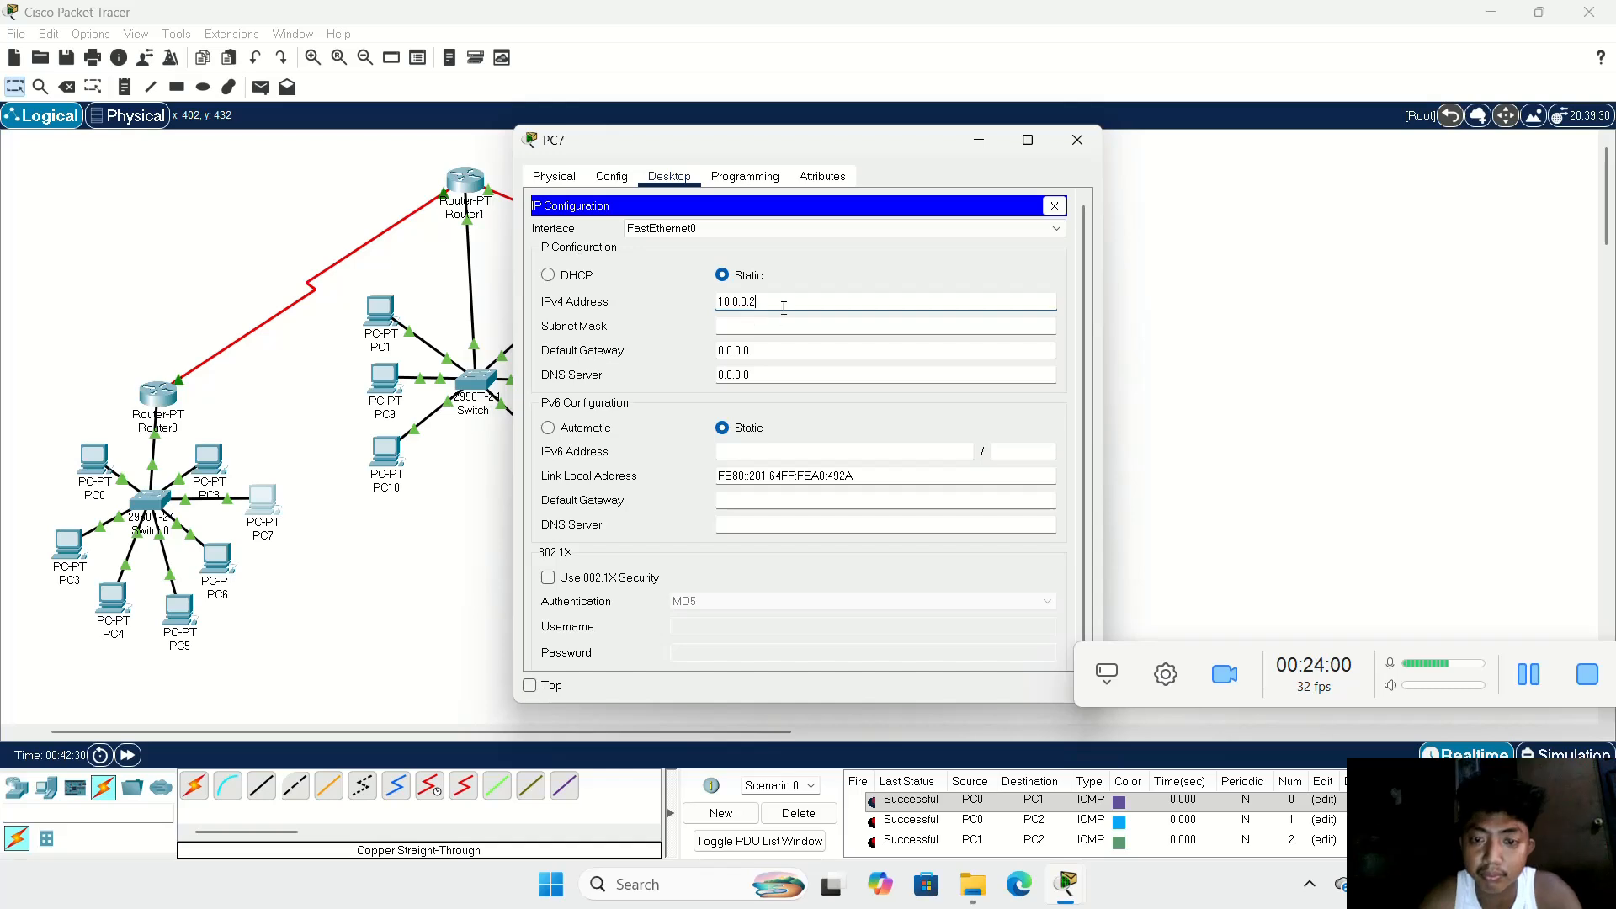
{"action": "left_click", "coordinate": [780, 326]}
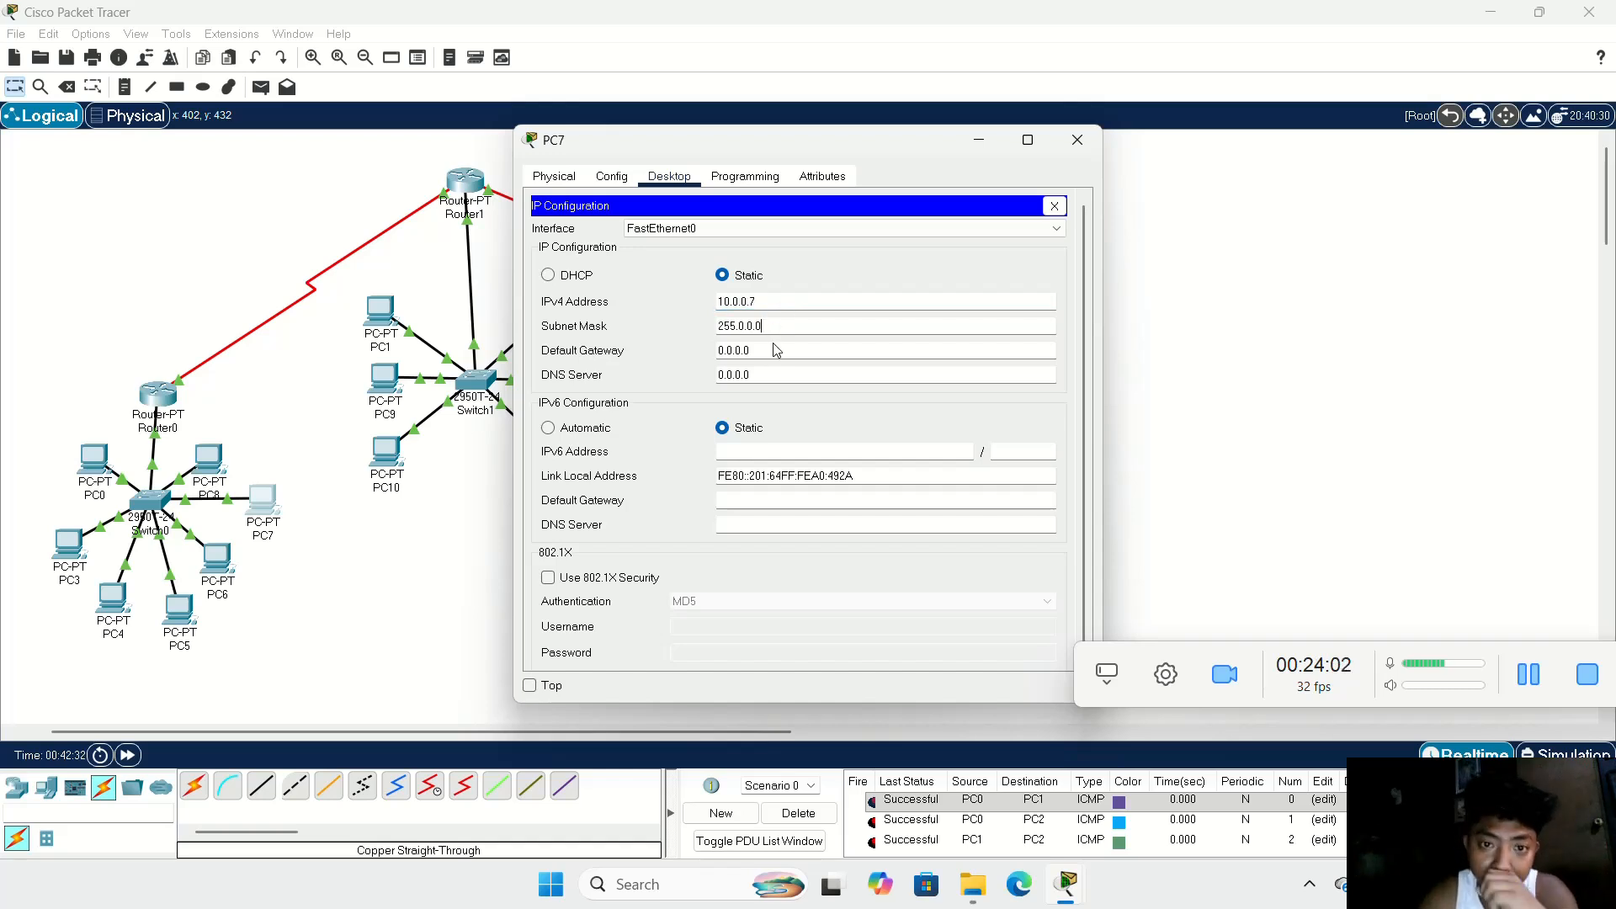
{"action": "left_click", "coordinate": [770, 351]}
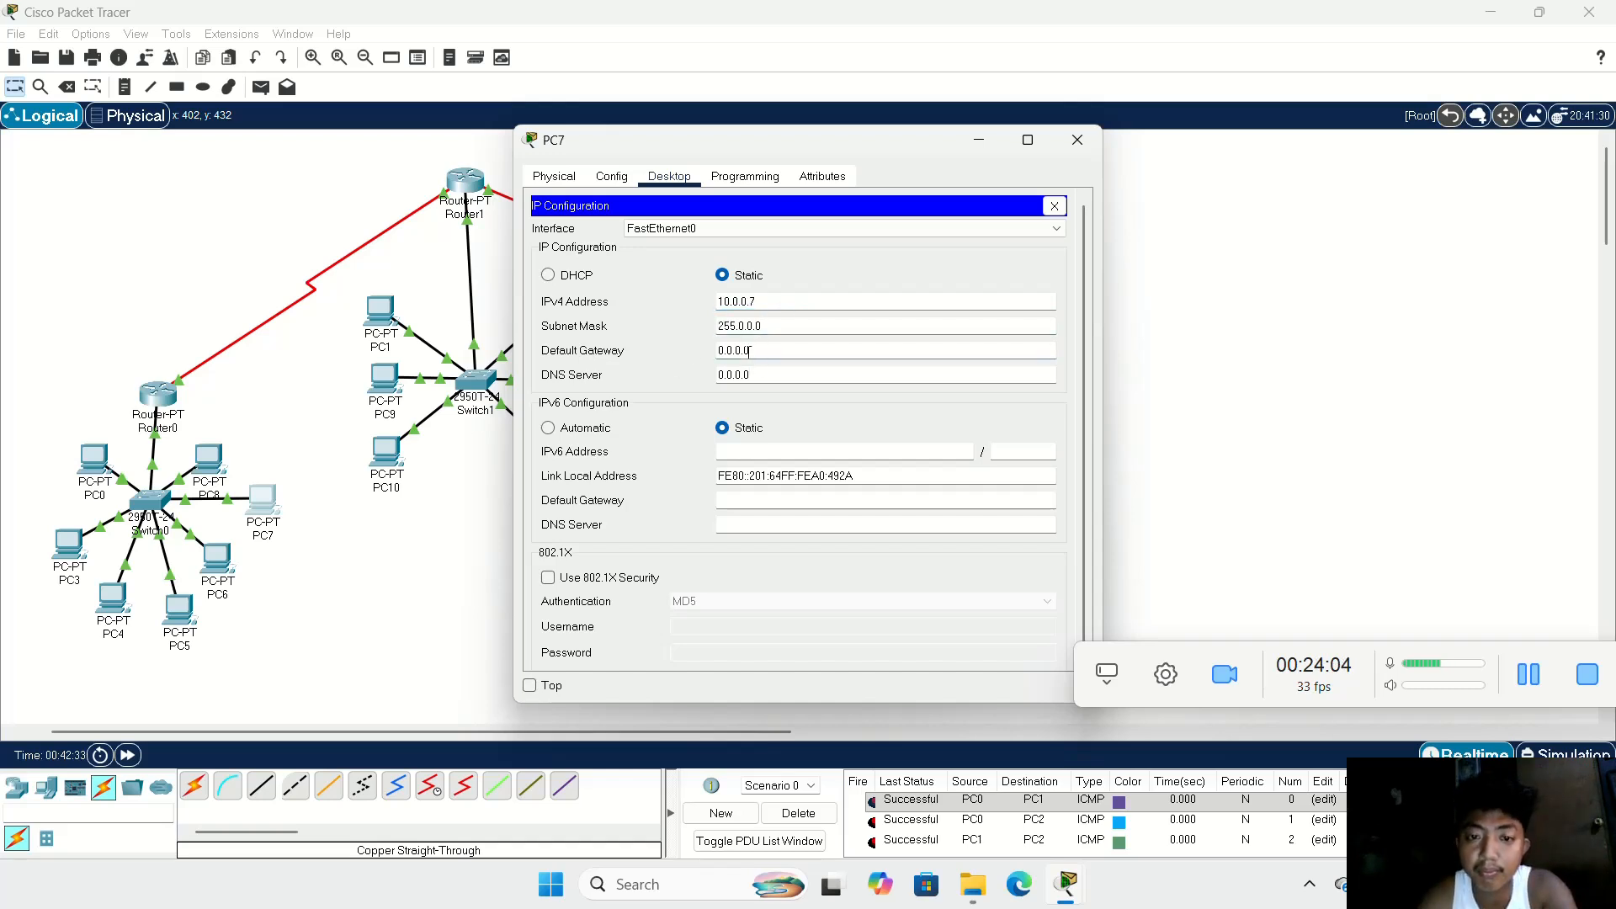
{"action": "left_click_drag", "start_coordinate": [749, 350], "coordinate": [689, 357]}
{"action": "key", "text": "BackSpace"}
{"action": "type", "text": "10.0.0.2"}
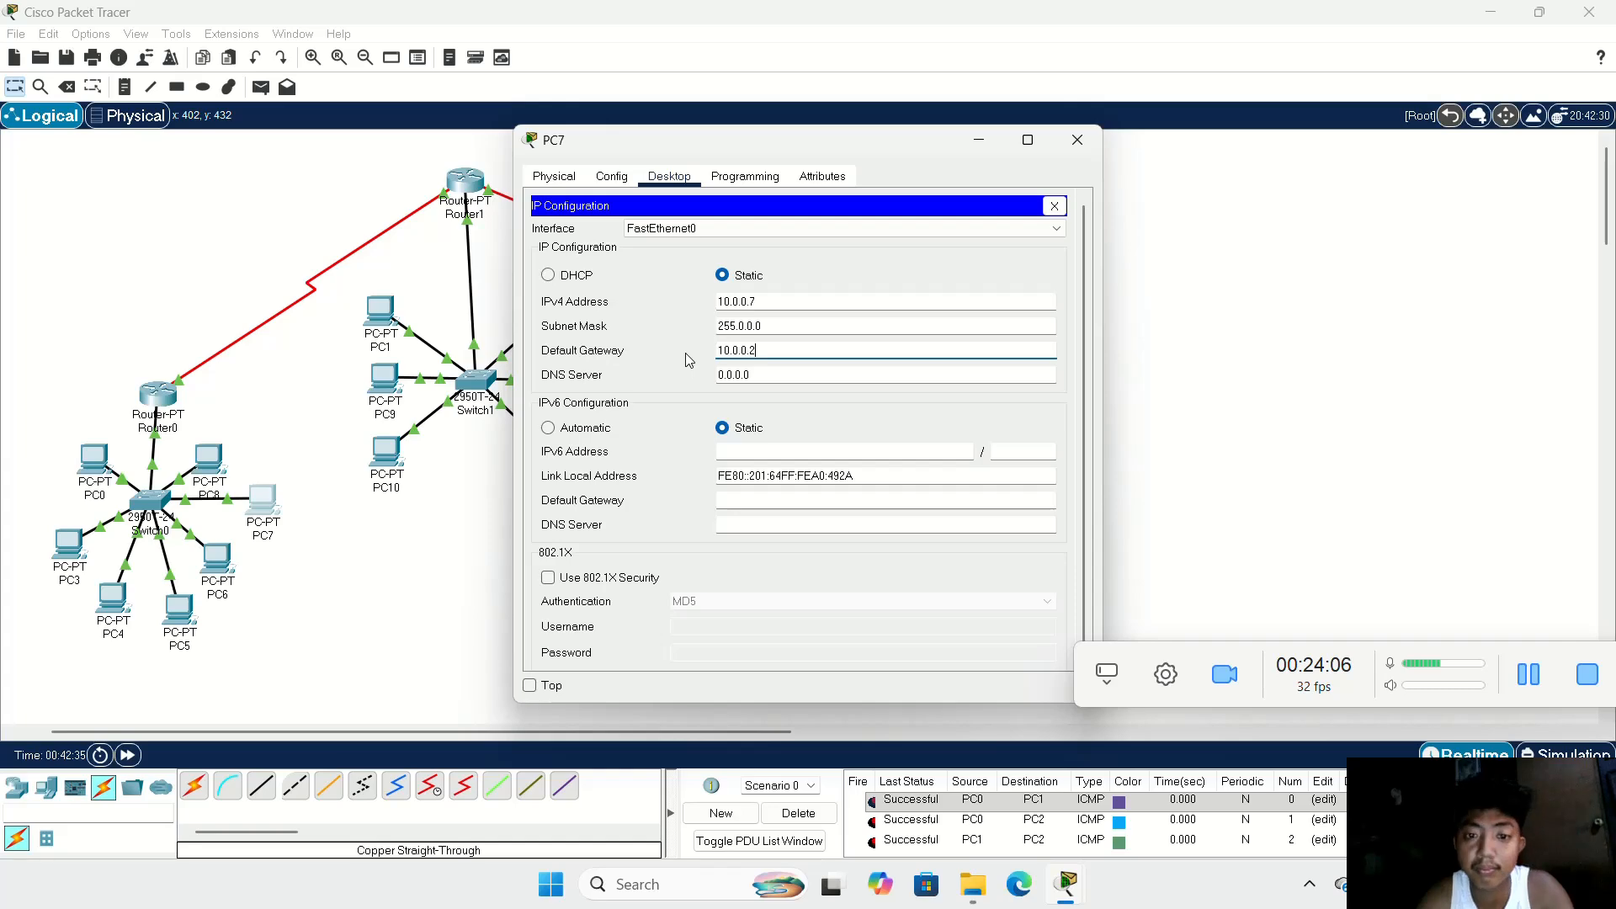
{"action": "key", "text": "BackSpace"}
{"action": "type", "text": "1"}
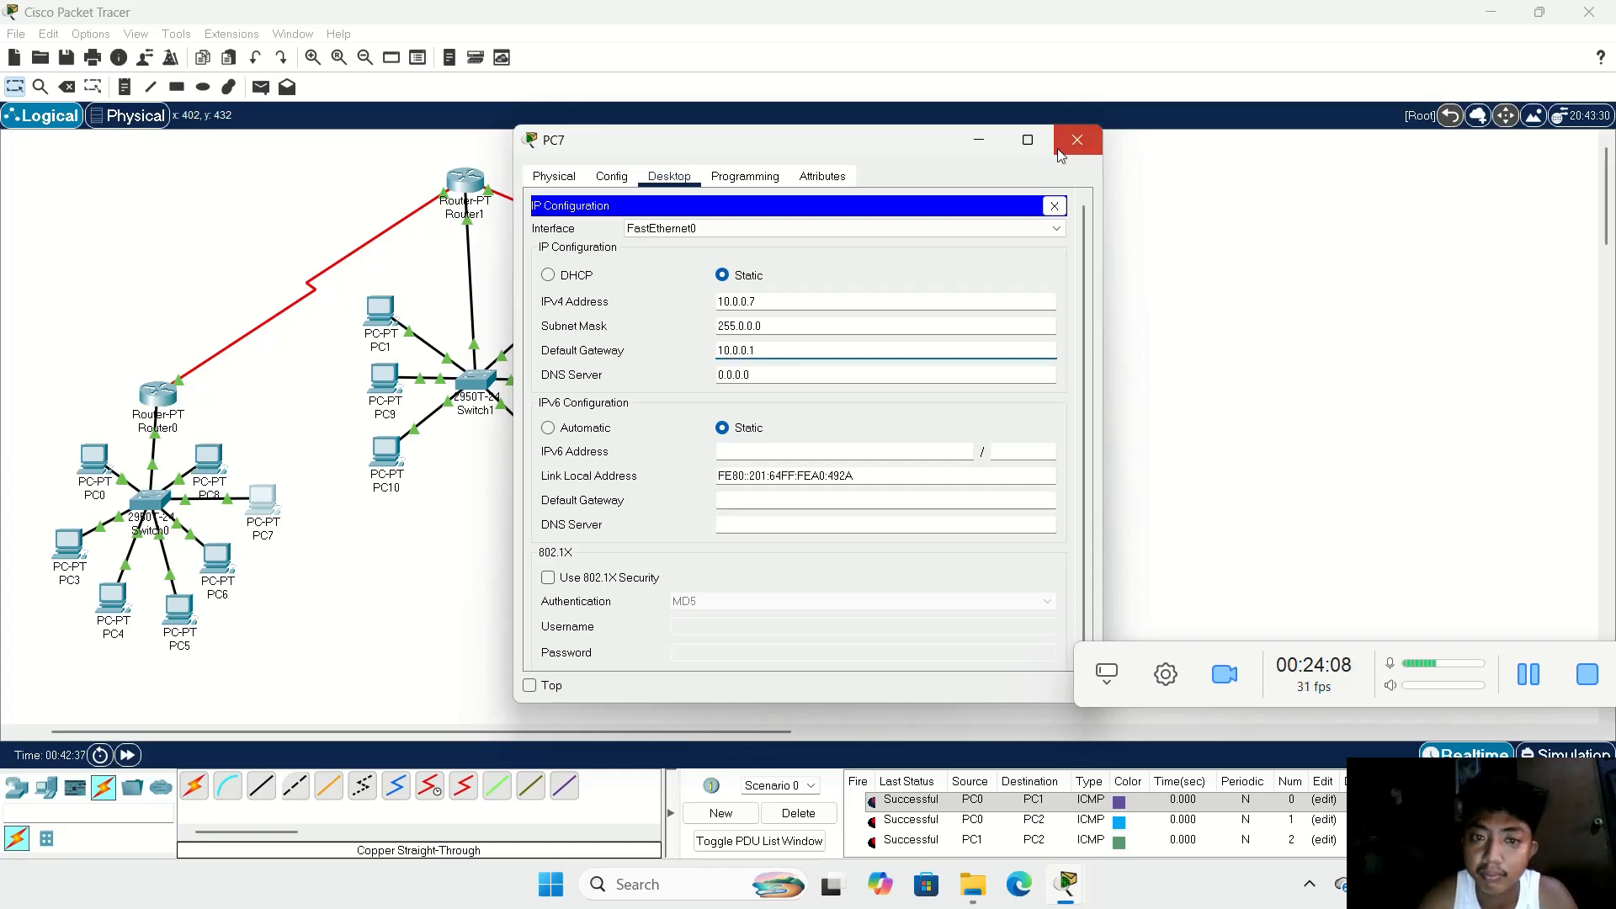
{"action": "left_click", "coordinate": [1061, 150]}
Step: Configure PC8 with static IPv4 address 10.0.0.8, subnet mask 255.0.0.0 and default gateway 10.0.0.1
{"action": "left_click", "coordinate": [209, 461]}
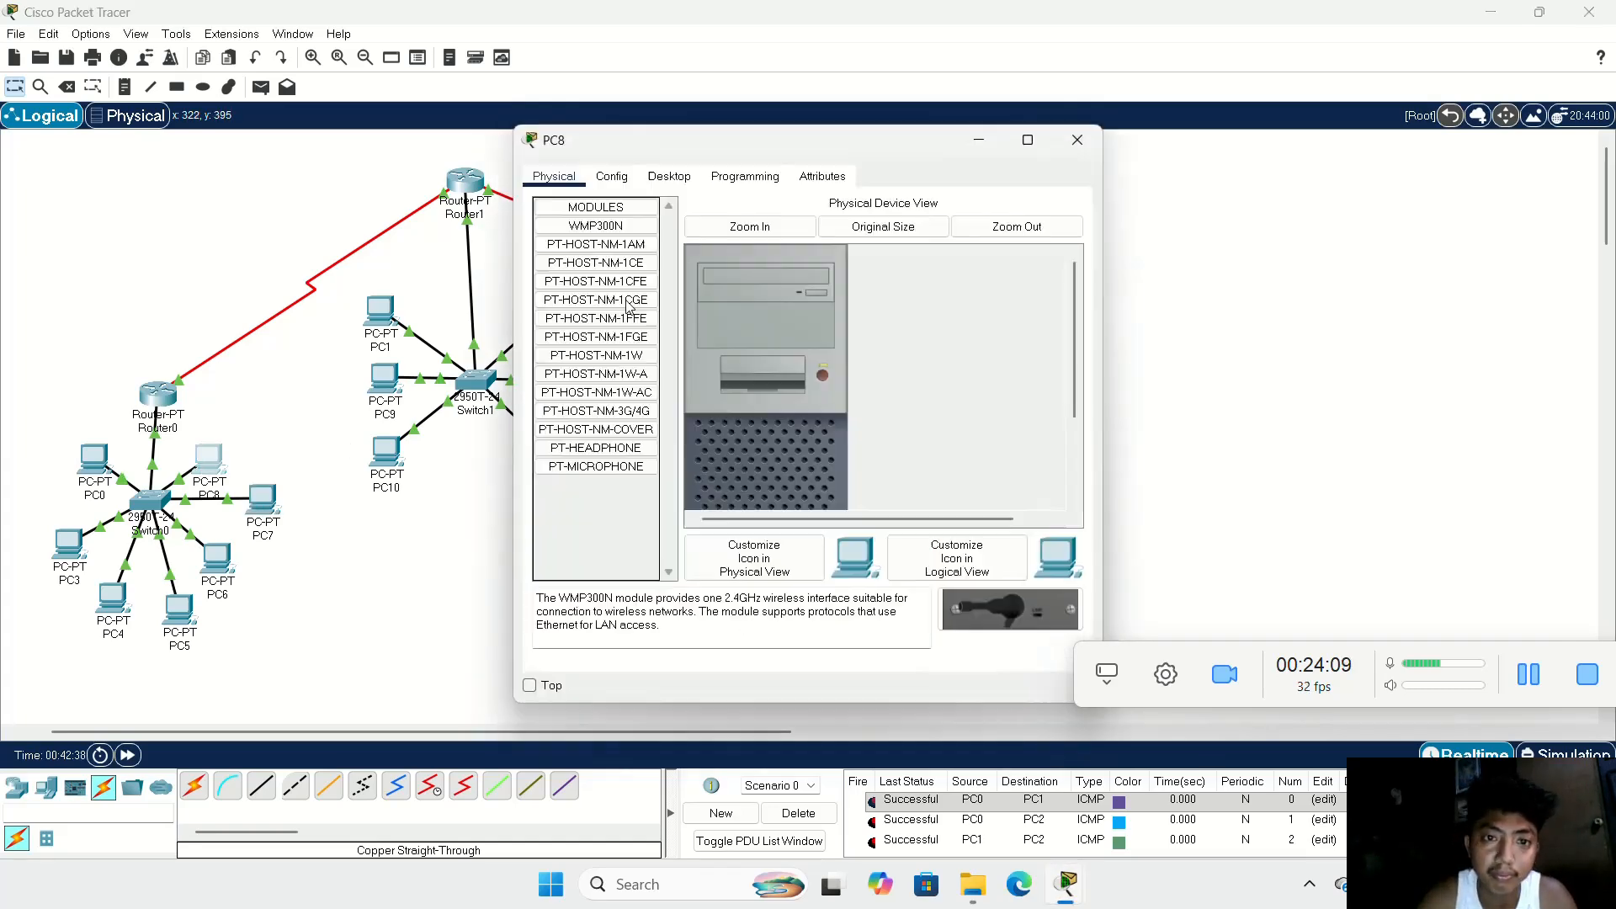
{"action": "left_click", "coordinate": [674, 179]}
{"action": "left_click", "coordinate": [606, 249]}
{"action": "left_click", "coordinate": [788, 304]}
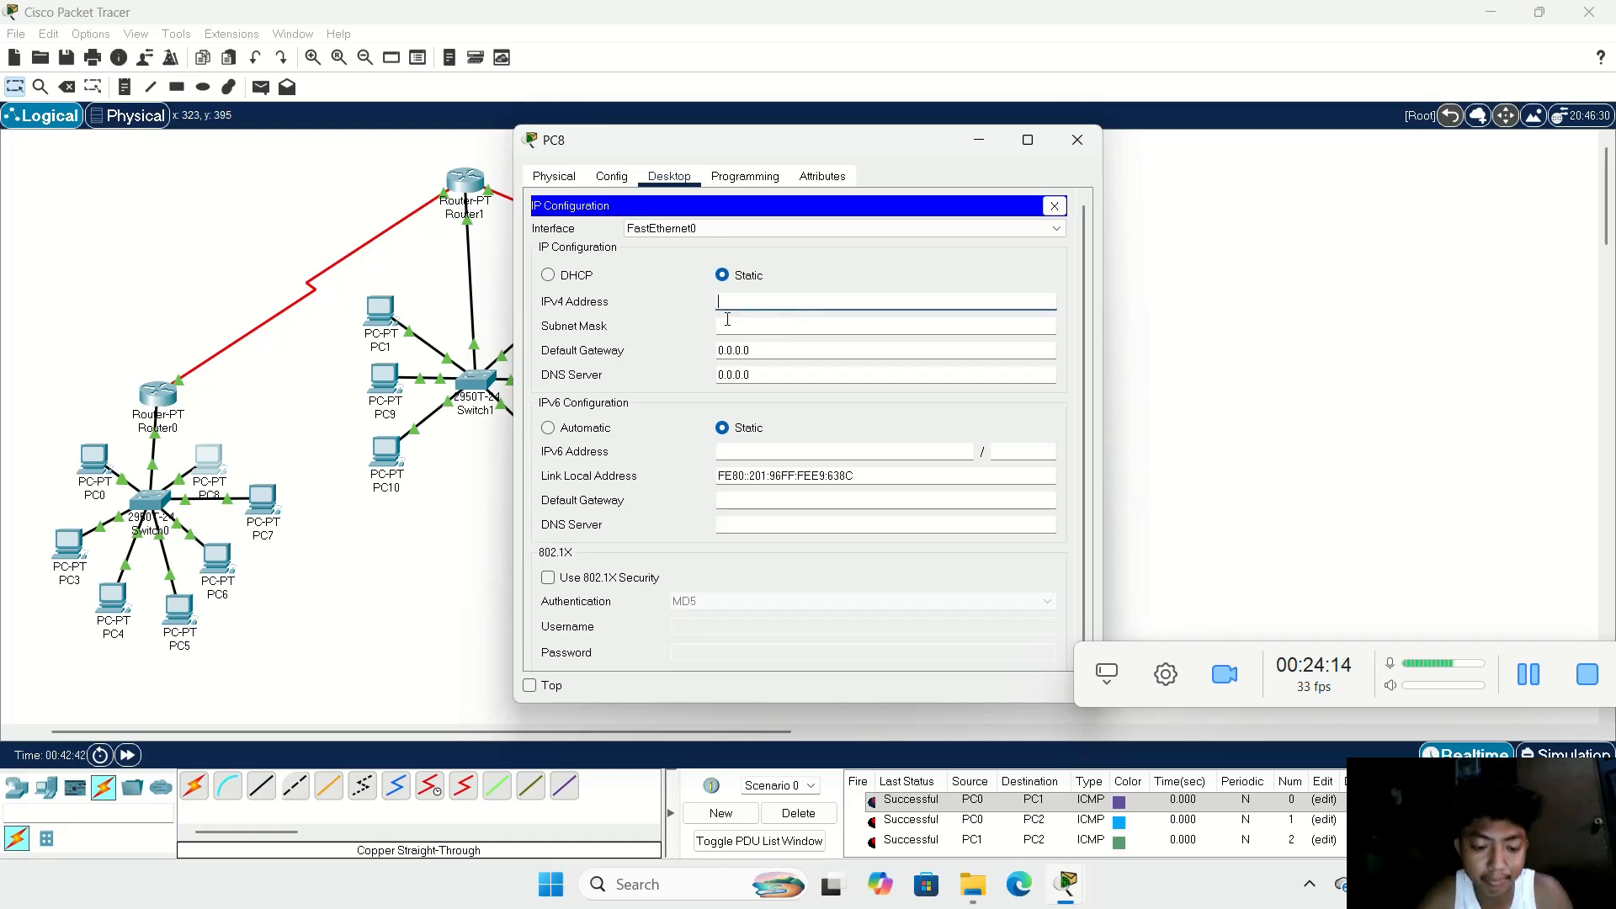
{"action": "type", "text": "10.0.0.8"}
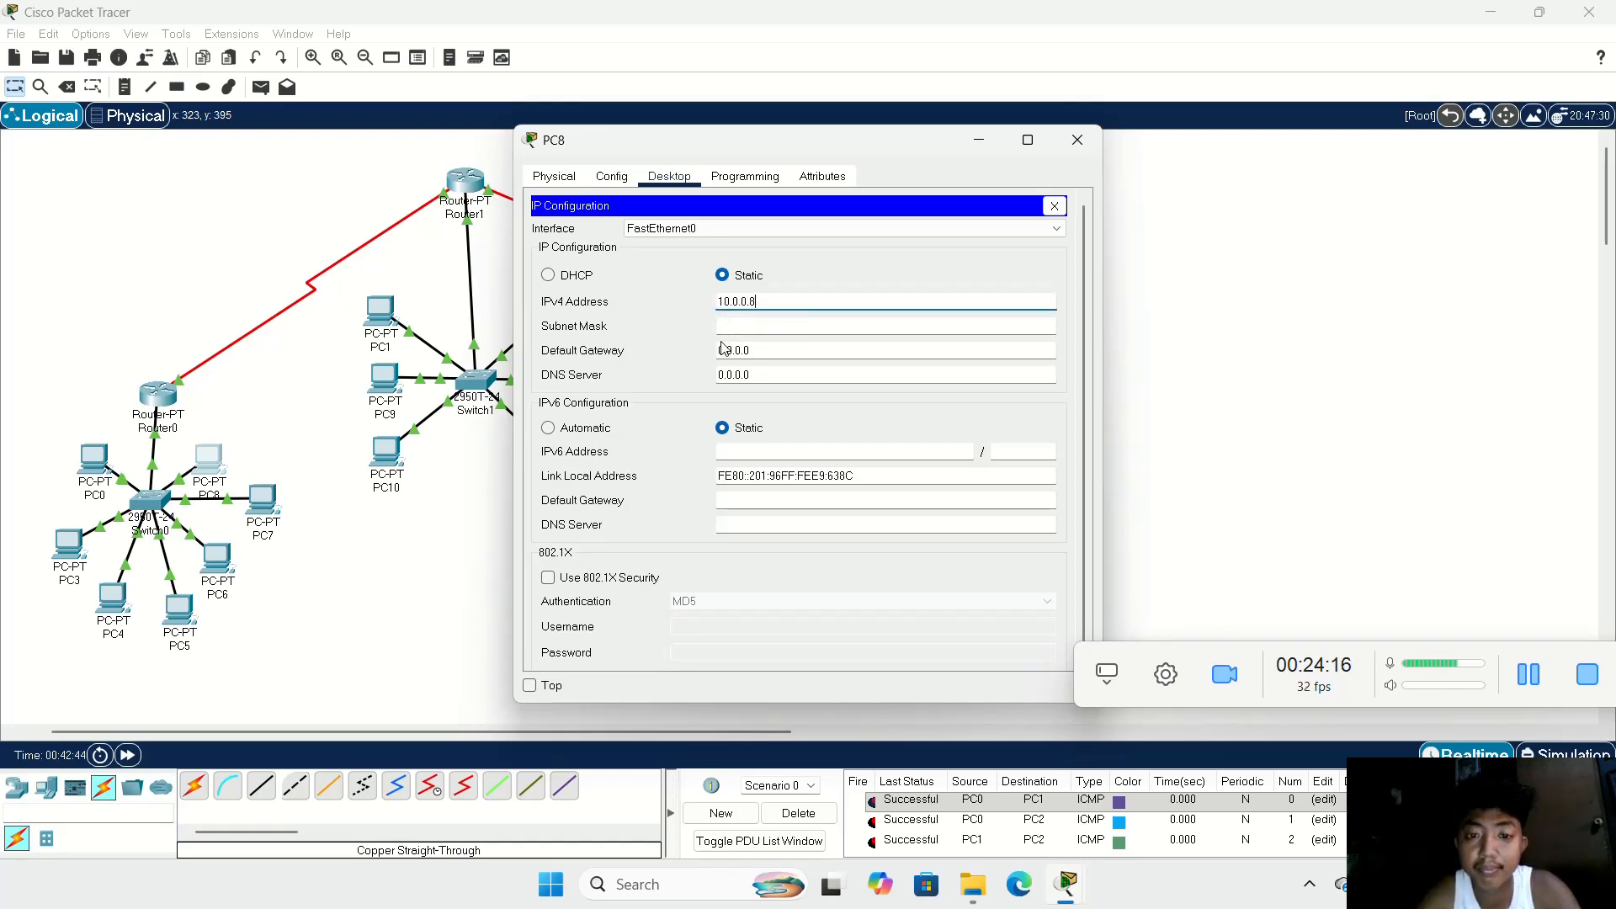
{"action": "left_click", "coordinate": [747, 333]}
{"action": "key", "text": "Tab"}
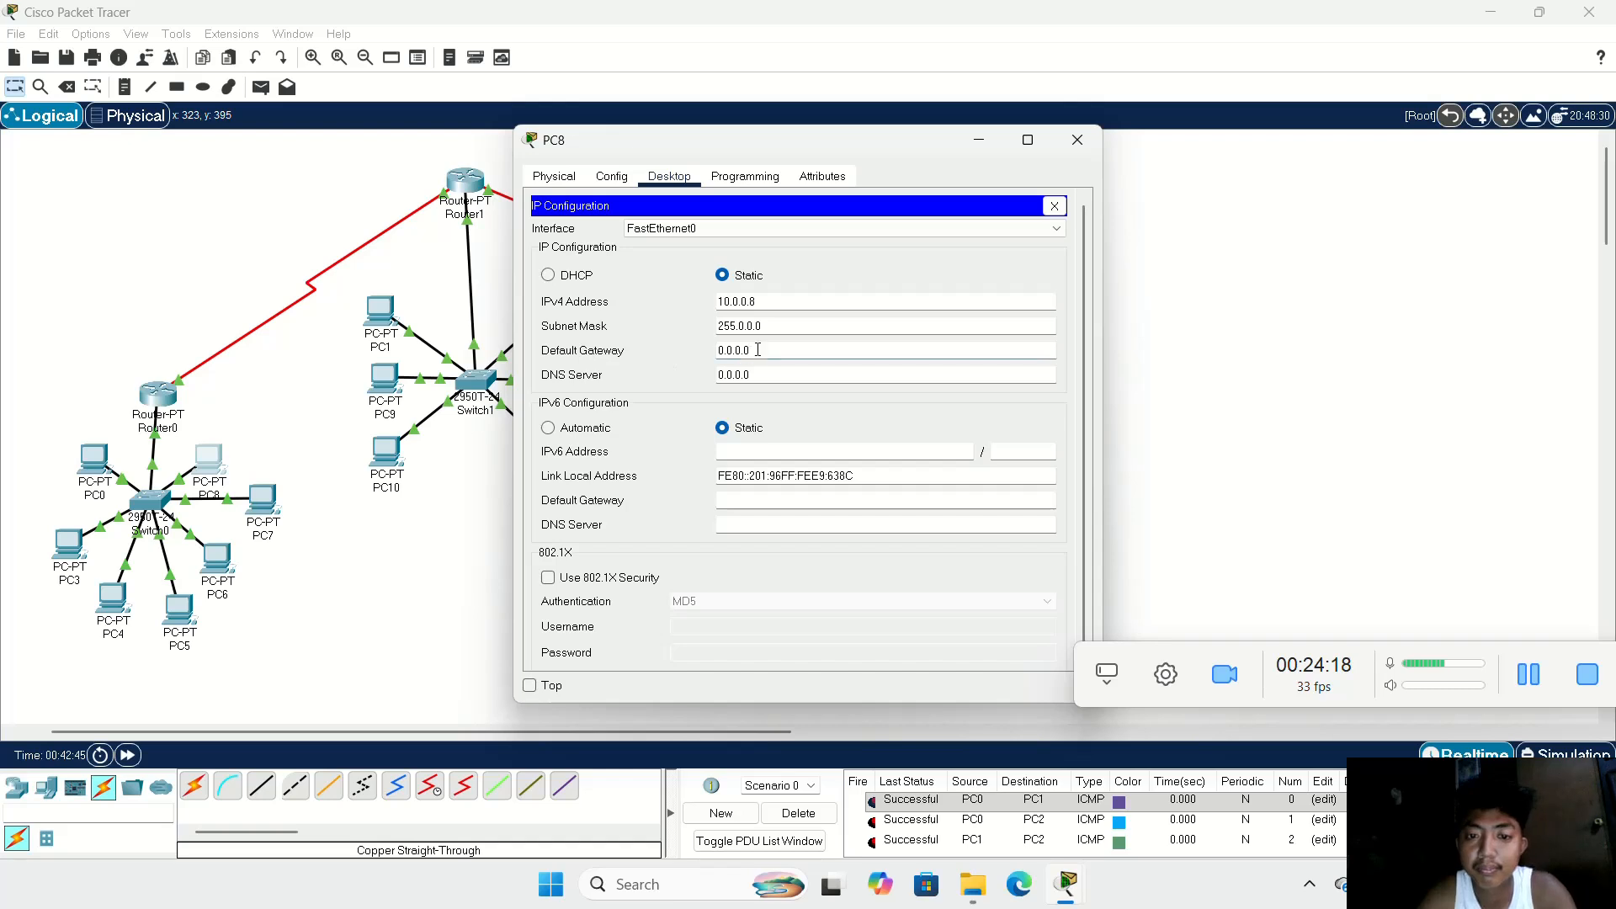
{"action": "type", "text": "10.0.0."}
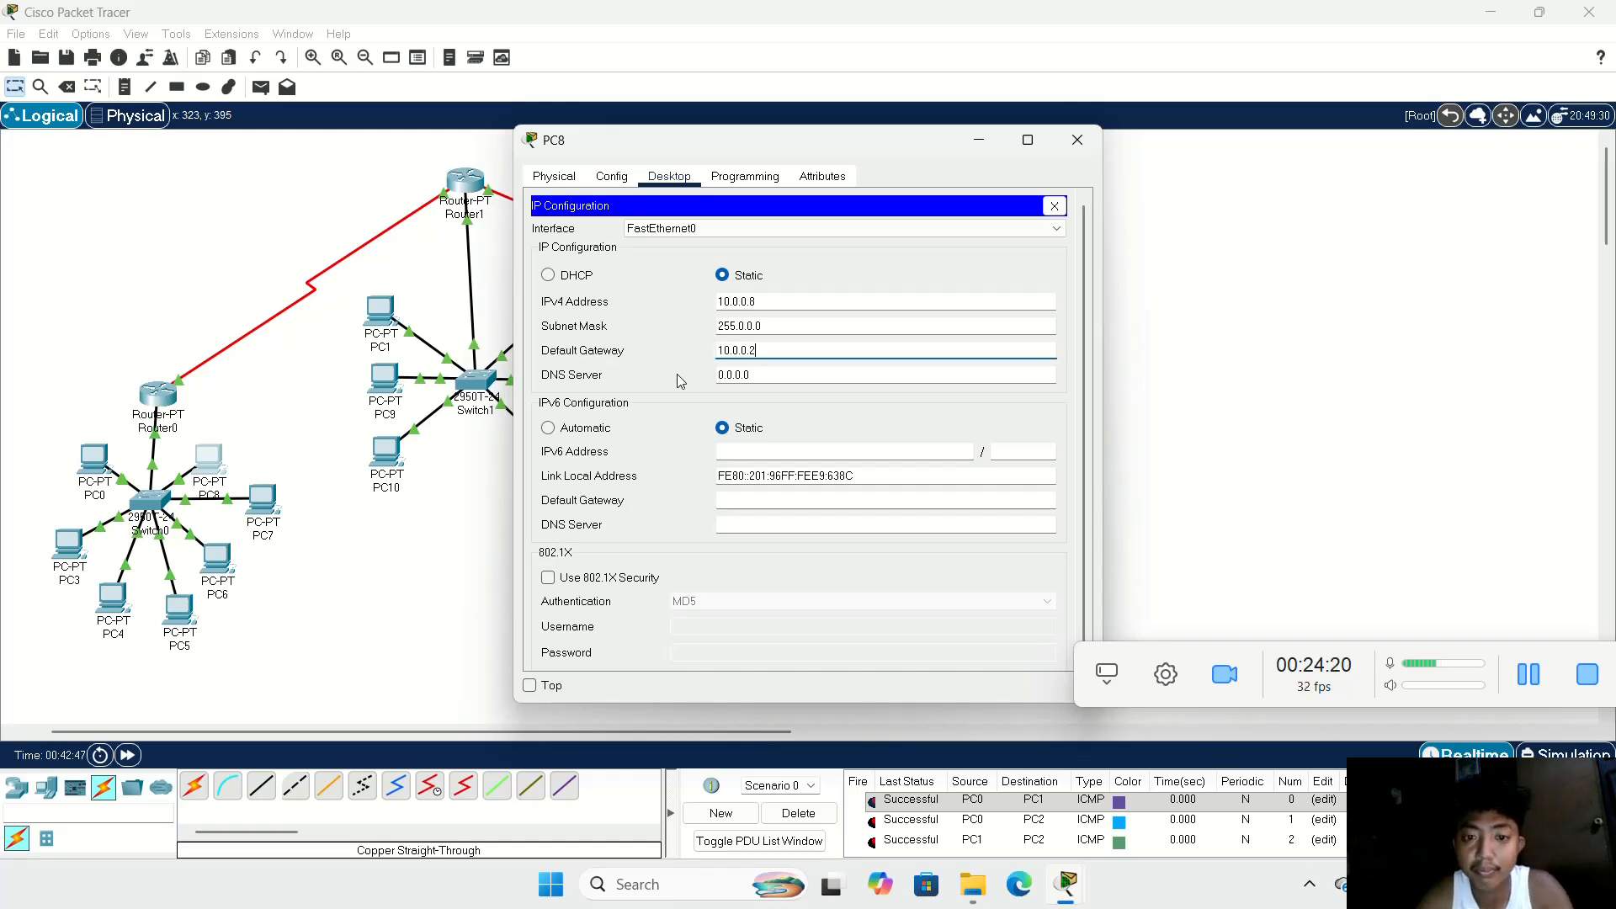
{"action": "type", "text": "1"}
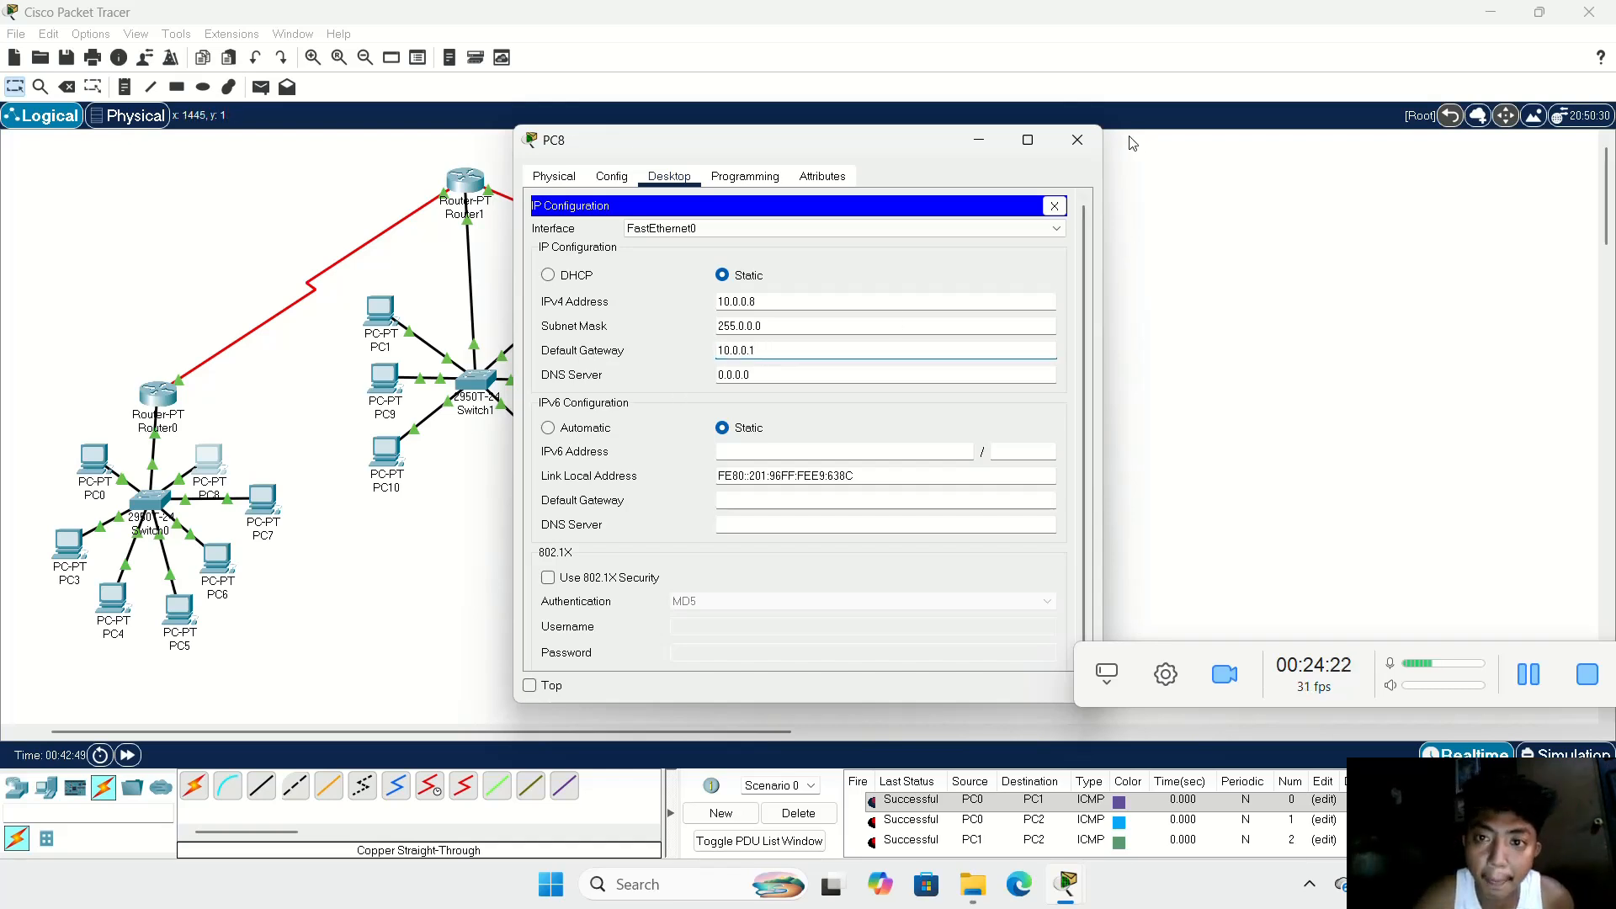
{"action": "left_click", "coordinate": [1078, 141]}
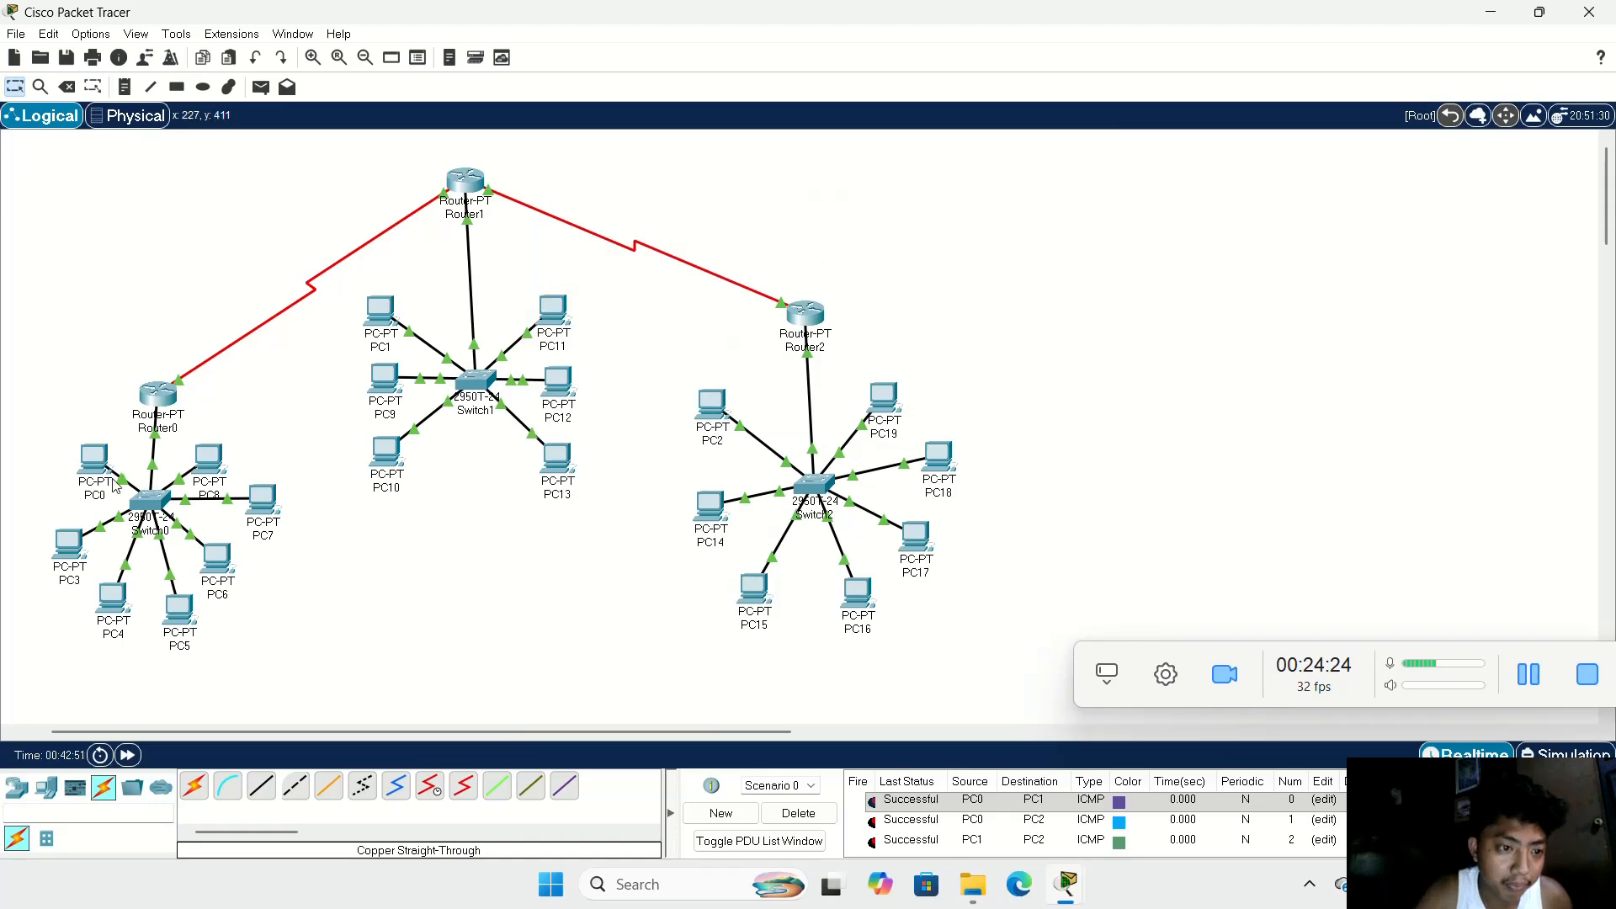
Step: Copy the IPv4 address from PC1's IP configuration for reuse on the other PCs of the Switch1 LAN
{"action": "left_click", "coordinate": [382, 312]}
{"action": "left_click", "coordinate": [574, 239]}
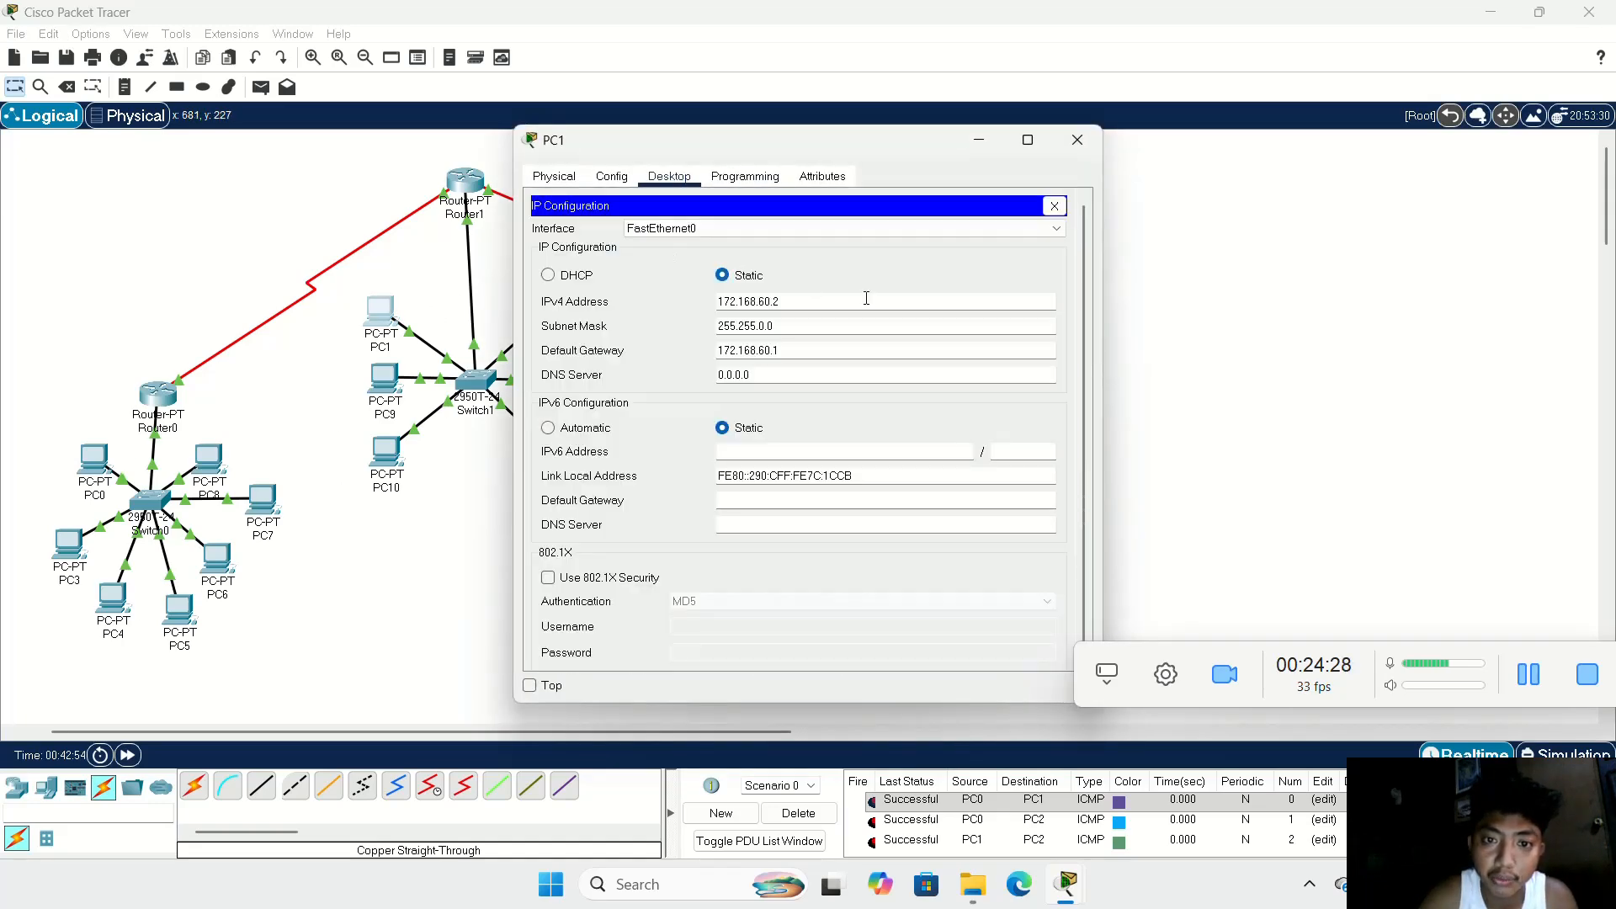
{"action": "left_click_drag", "start_coordinate": [775, 295], "coordinate": [700, 288]}
{"action": "key", "text": "ctrl+c"}
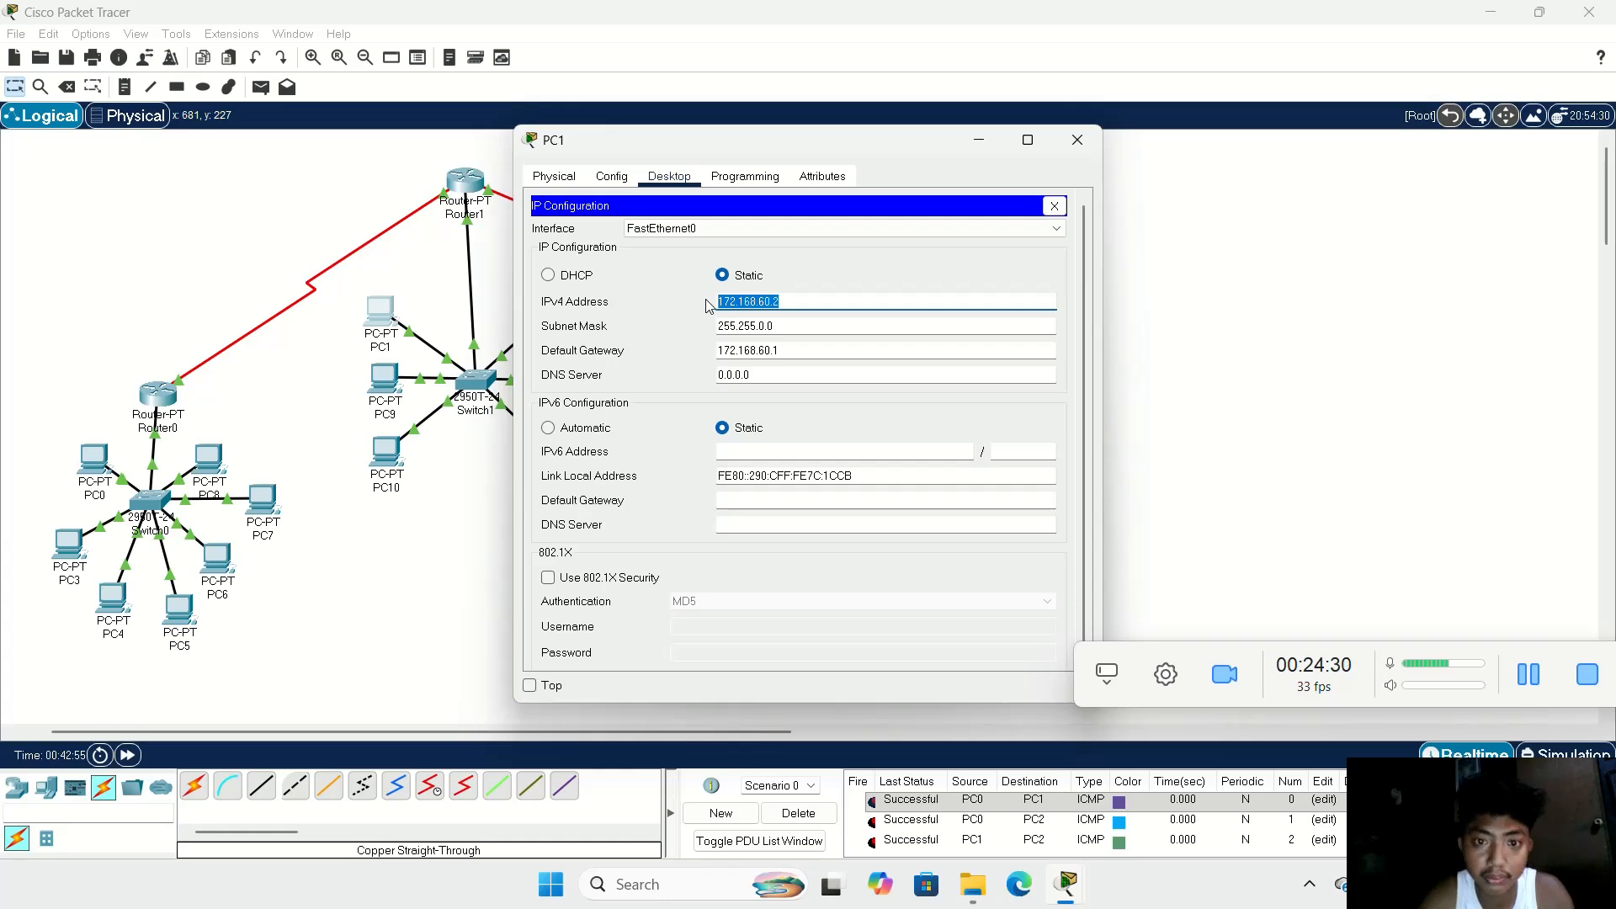
{"action": "left_click", "coordinate": [1078, 139]}
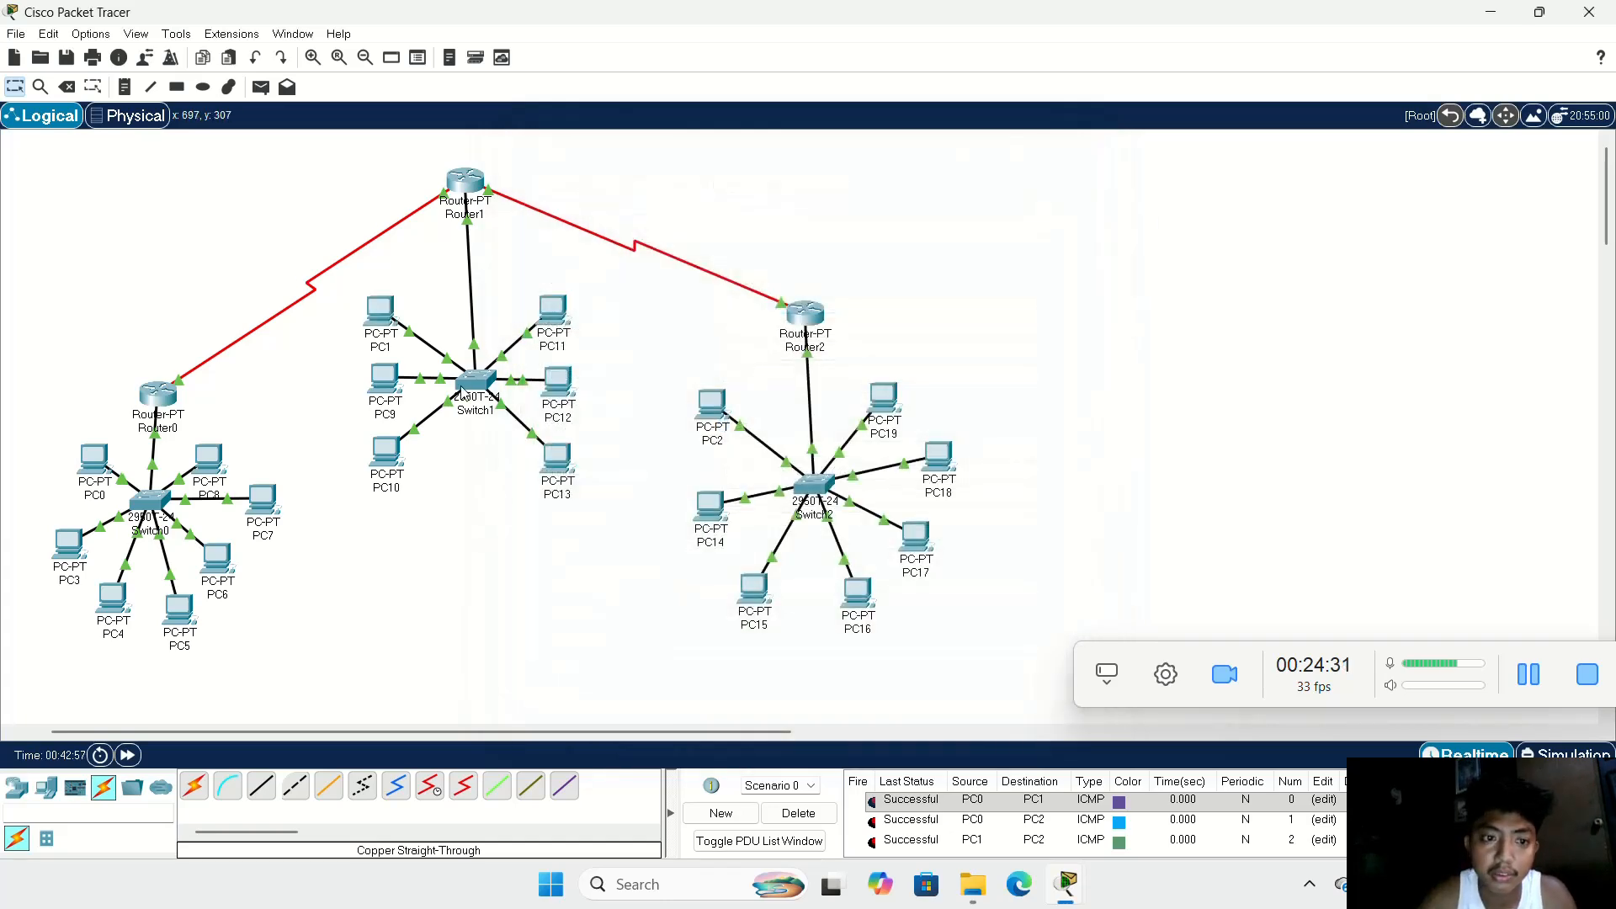
Step: Configure PC9 with static IPv4 address 172.168.60.3, subnet mask 255.255.0.0 and the Switch1 LAN's default gateway
{"action": "left_click", "coordinate": [385, 381]}
{"action": "left_click", "coordinate": [669, 176]}
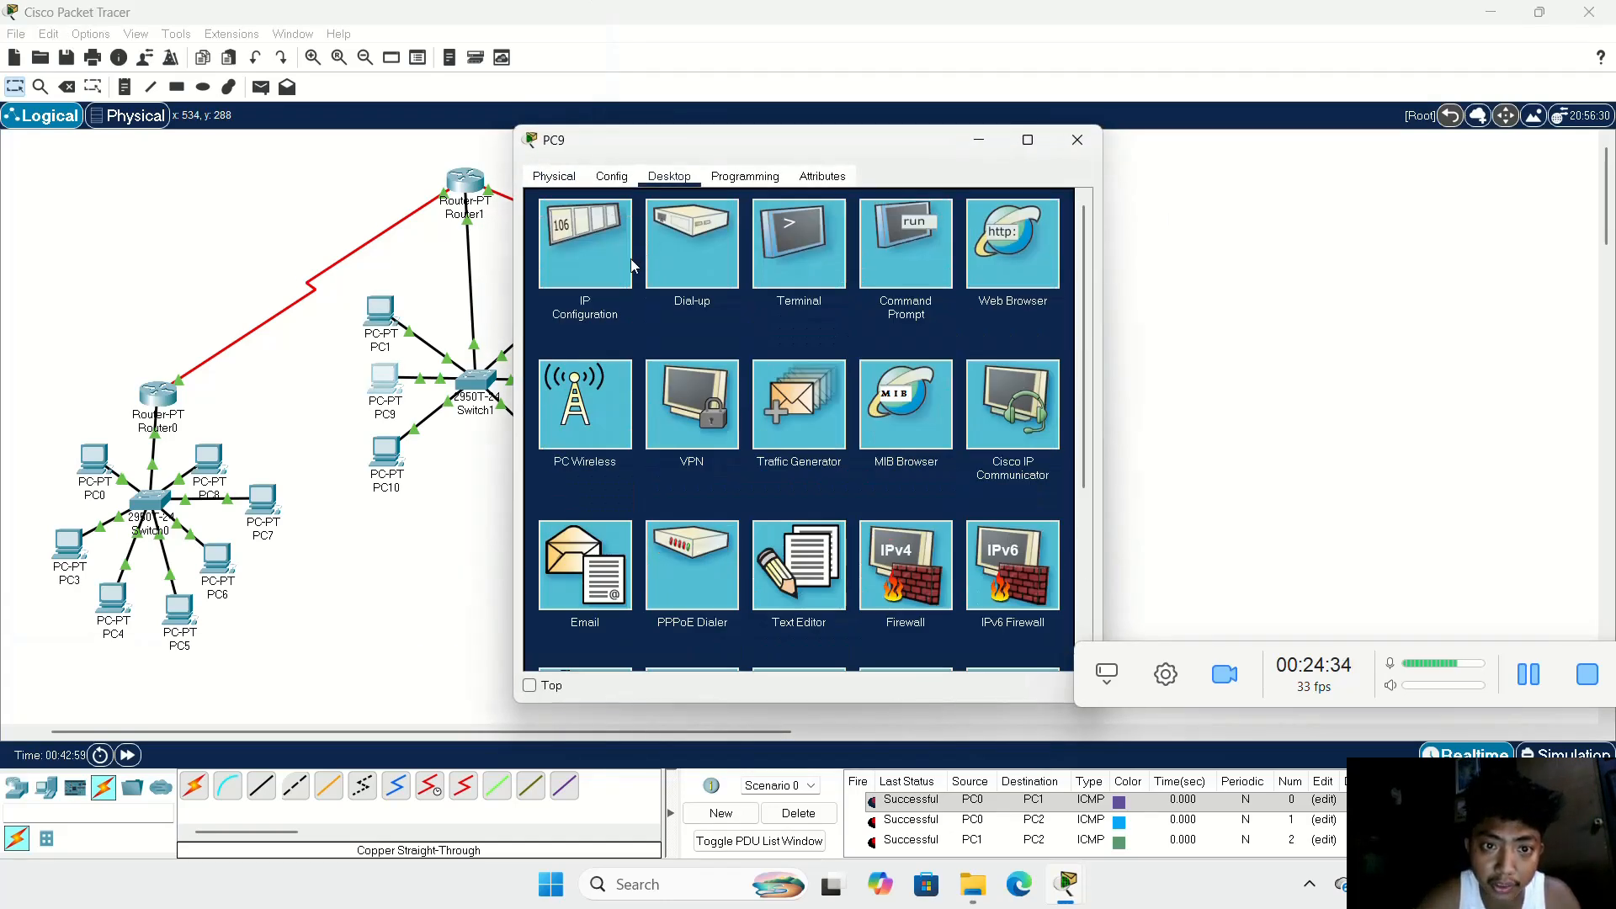
{"action": "left_click", "coordinate": [624, 261]}
{"action": "left_click", "coordinate": [744, 303]}
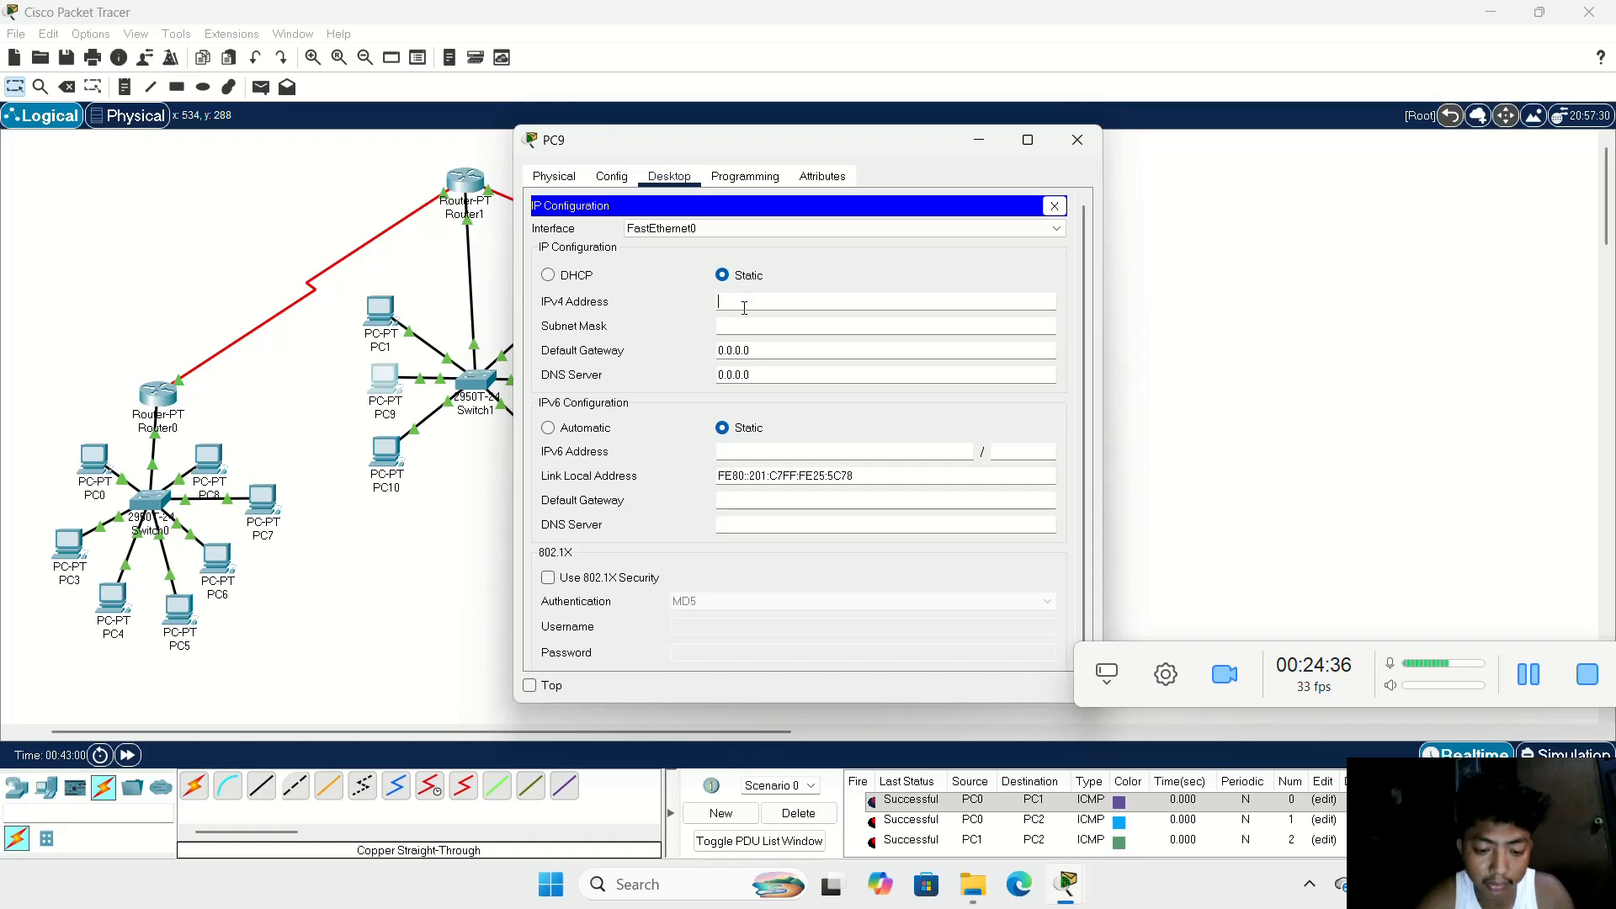
{"action": "key", "text": "ctrl+v"}
{"action": "key", "text": "BackSpace"}
{"action": "type", "text": "3"}
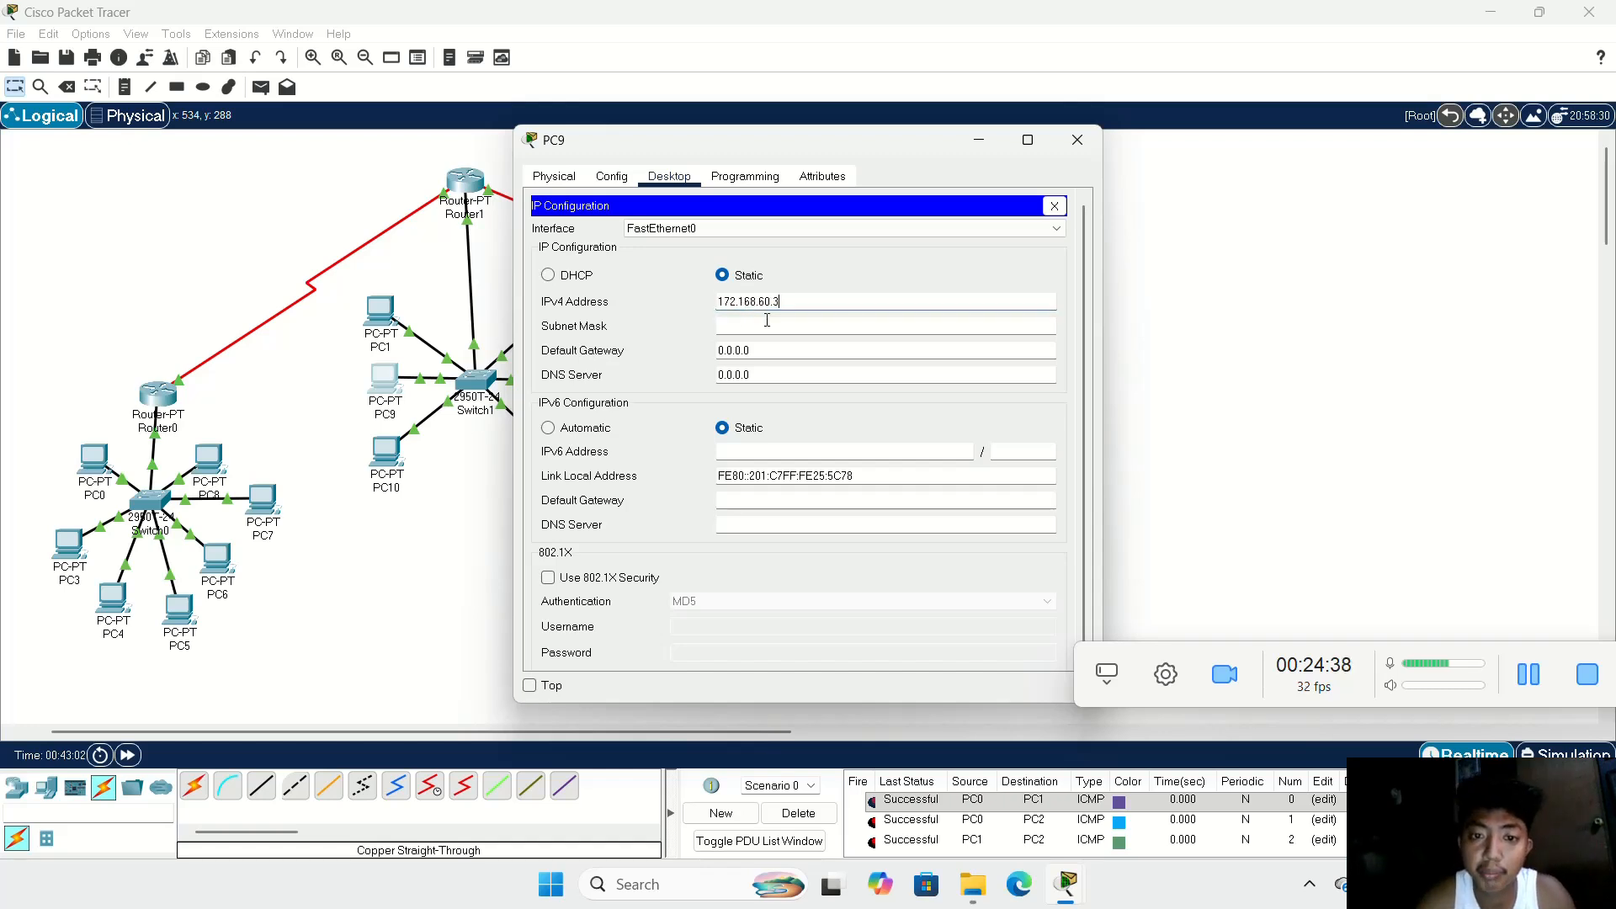
{"action": "left_click", "coordinate": [766, 326]}
{"action": "left_click_drag", "start_coordinate": [780, 352], "coordinate": [667, 352]}
{"action": "key", "text": "BackSpace"}
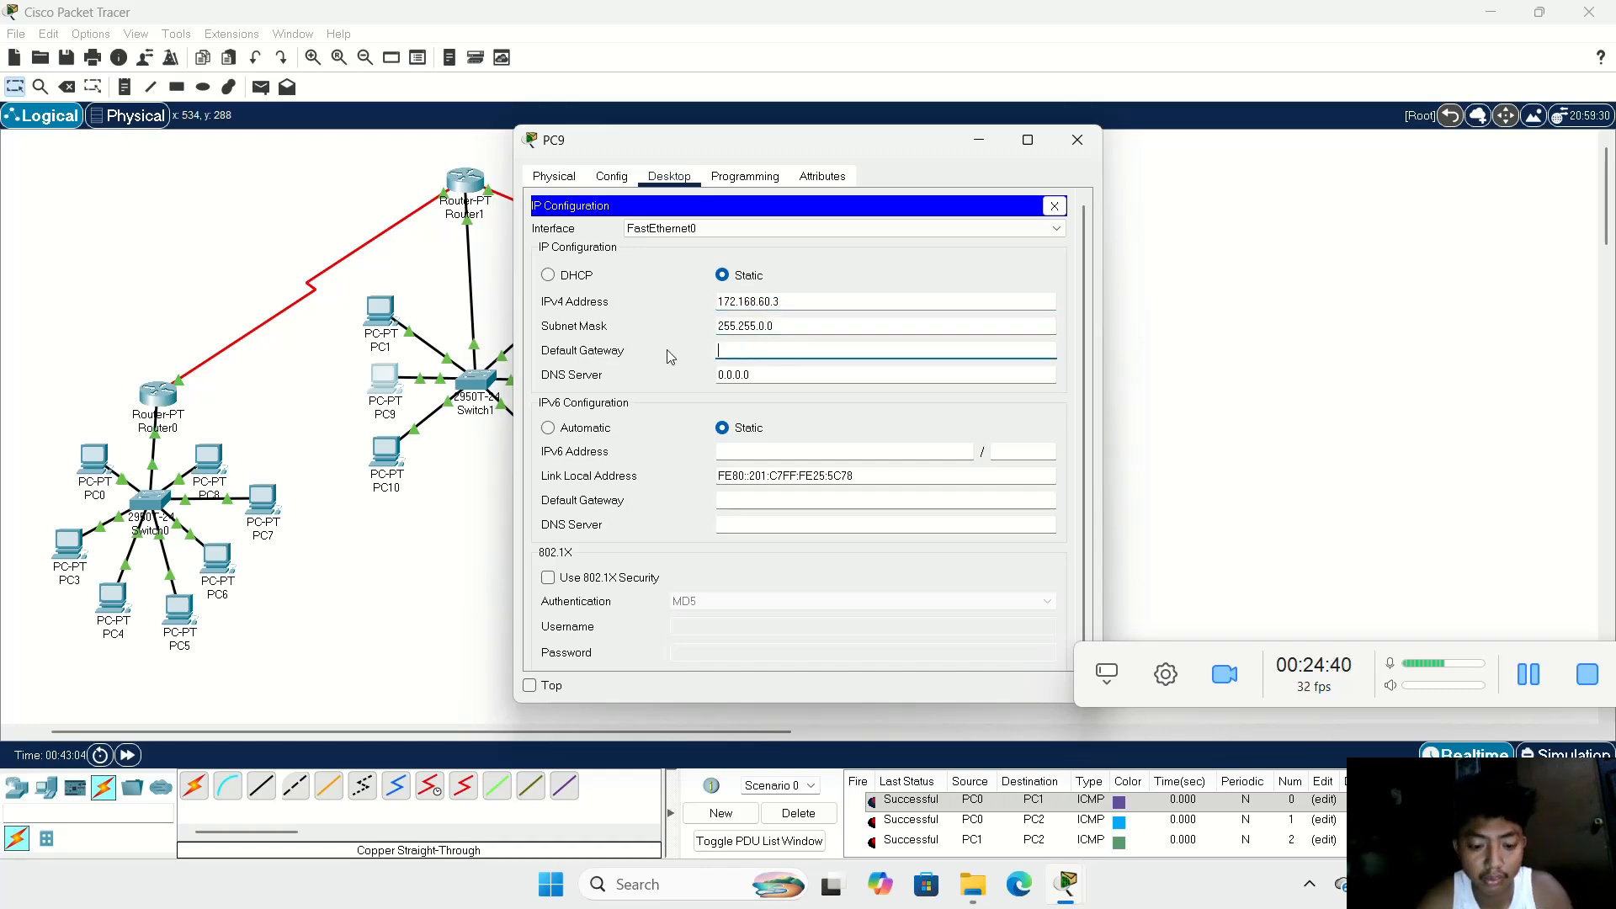
{"action": "key", "text": "ctrl+v"}
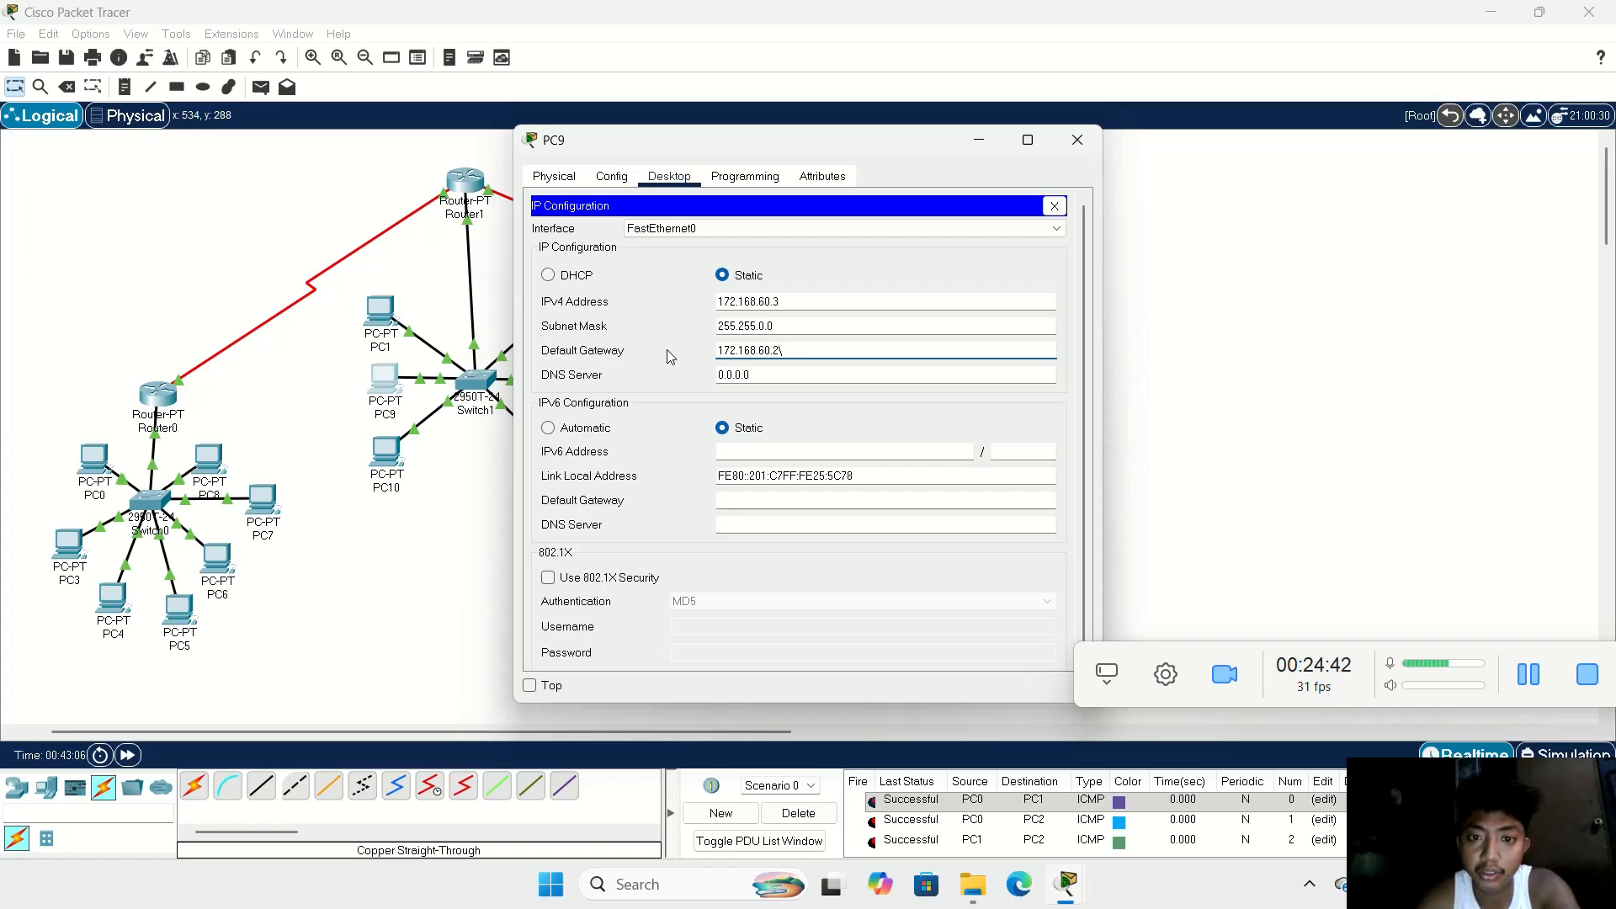
{"action": "left_click", "coordinate": [1077, 140]}
Step: Configure PC10 with static IPv4 address 172.168.60.4, subnet mask 255.255.0.0 and default gateway 172.168.60.1
{"action": "left_click", "coordinate": [384, 454]}
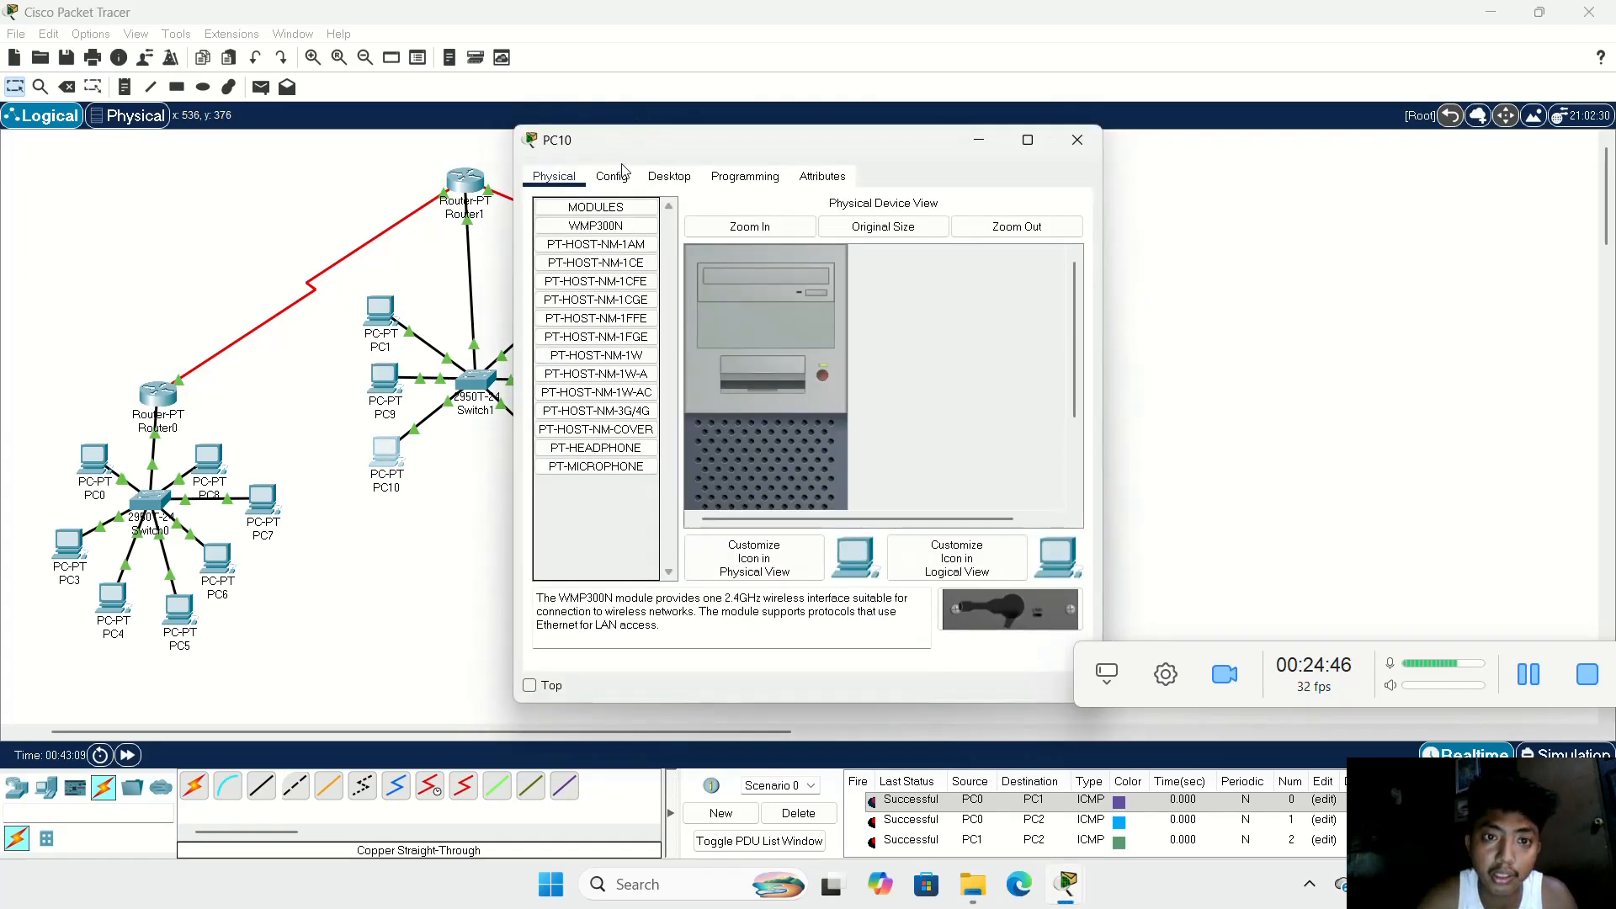
{"action": "left_click", "coordinate": [612, 176]}
{"action": "left_click", "coordinate": [669, 177]}
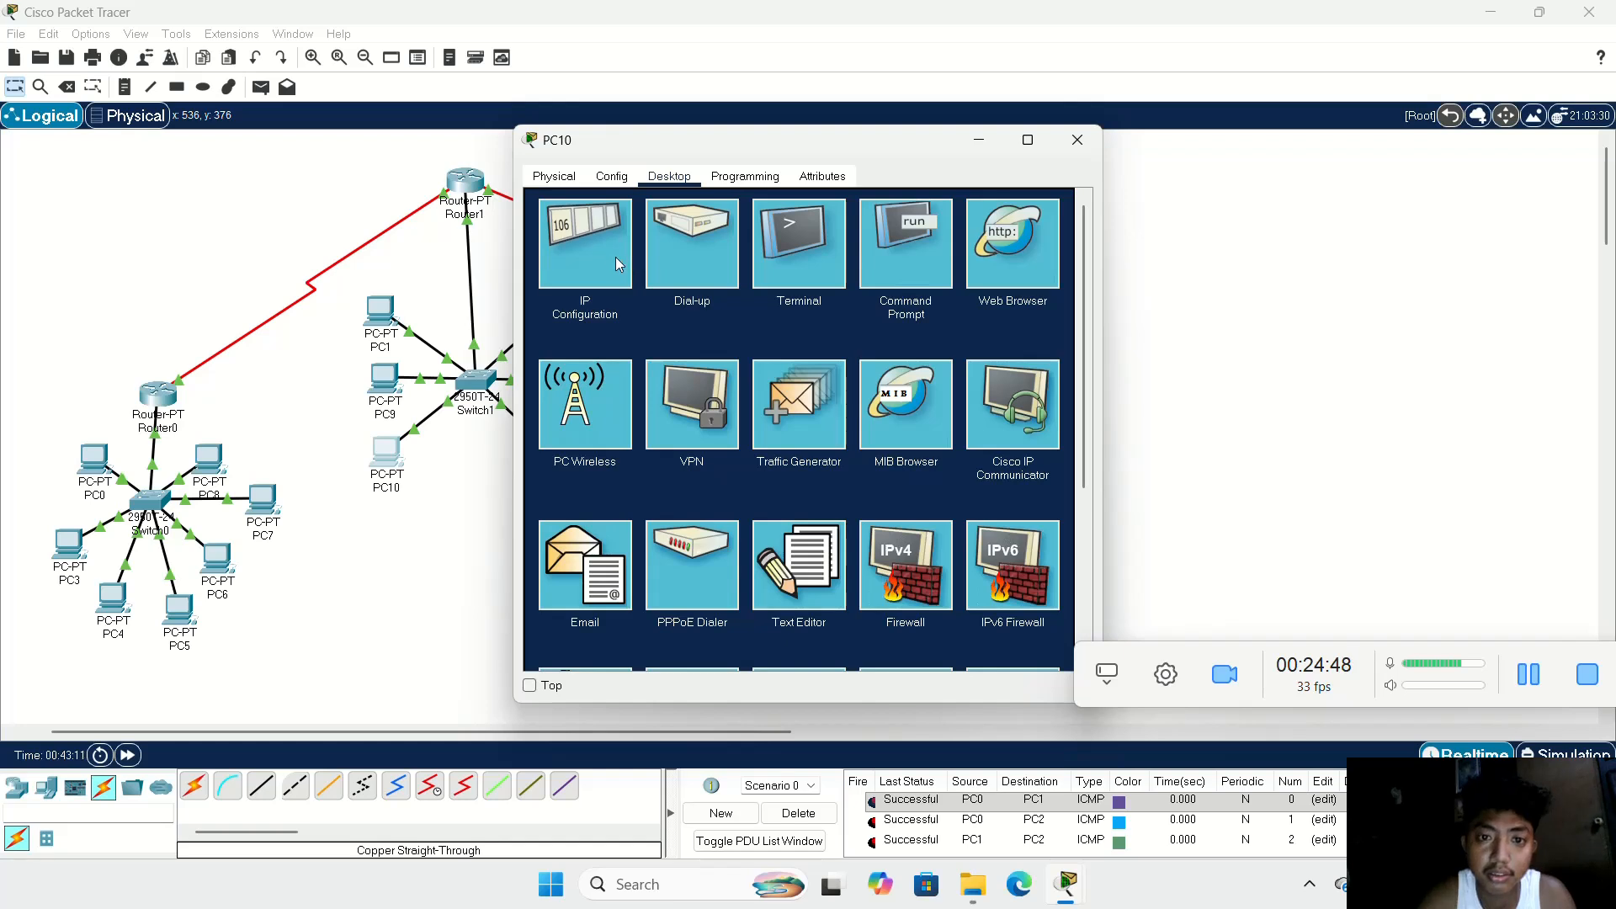
{"action": "left_click", "coordinate": [615, 257]}
{"action": "left_click", "coordinate": [798, 301]}
{"action": "type", "text": "172.168.60.2"}
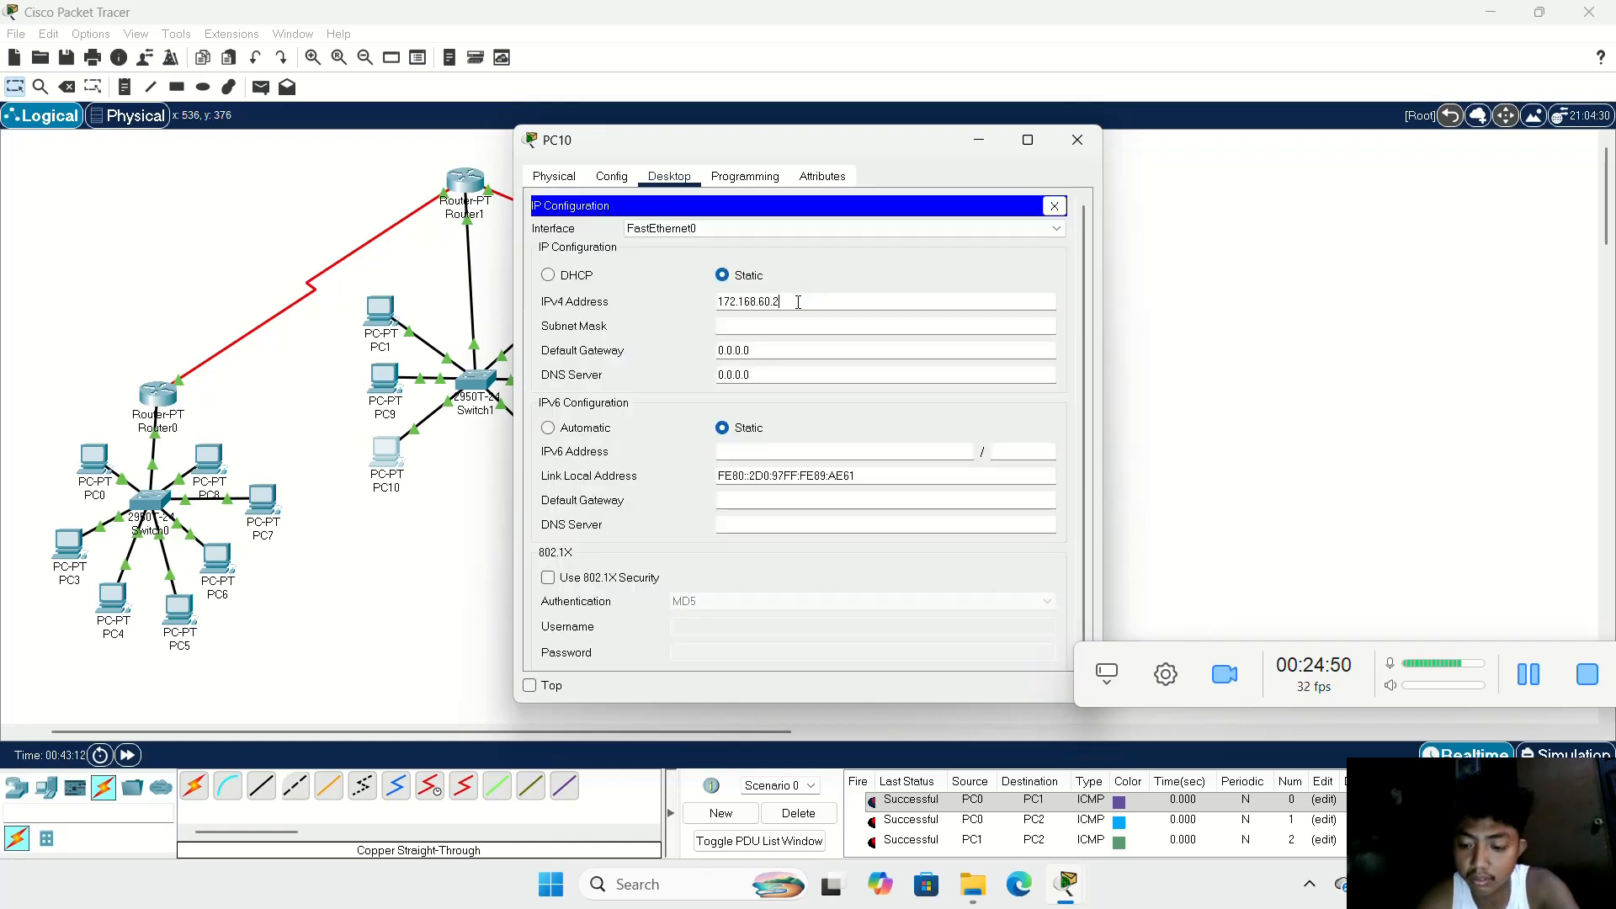
{"action": "key", "text": "BackSpace"}
{"action": "type", "text": "4"}
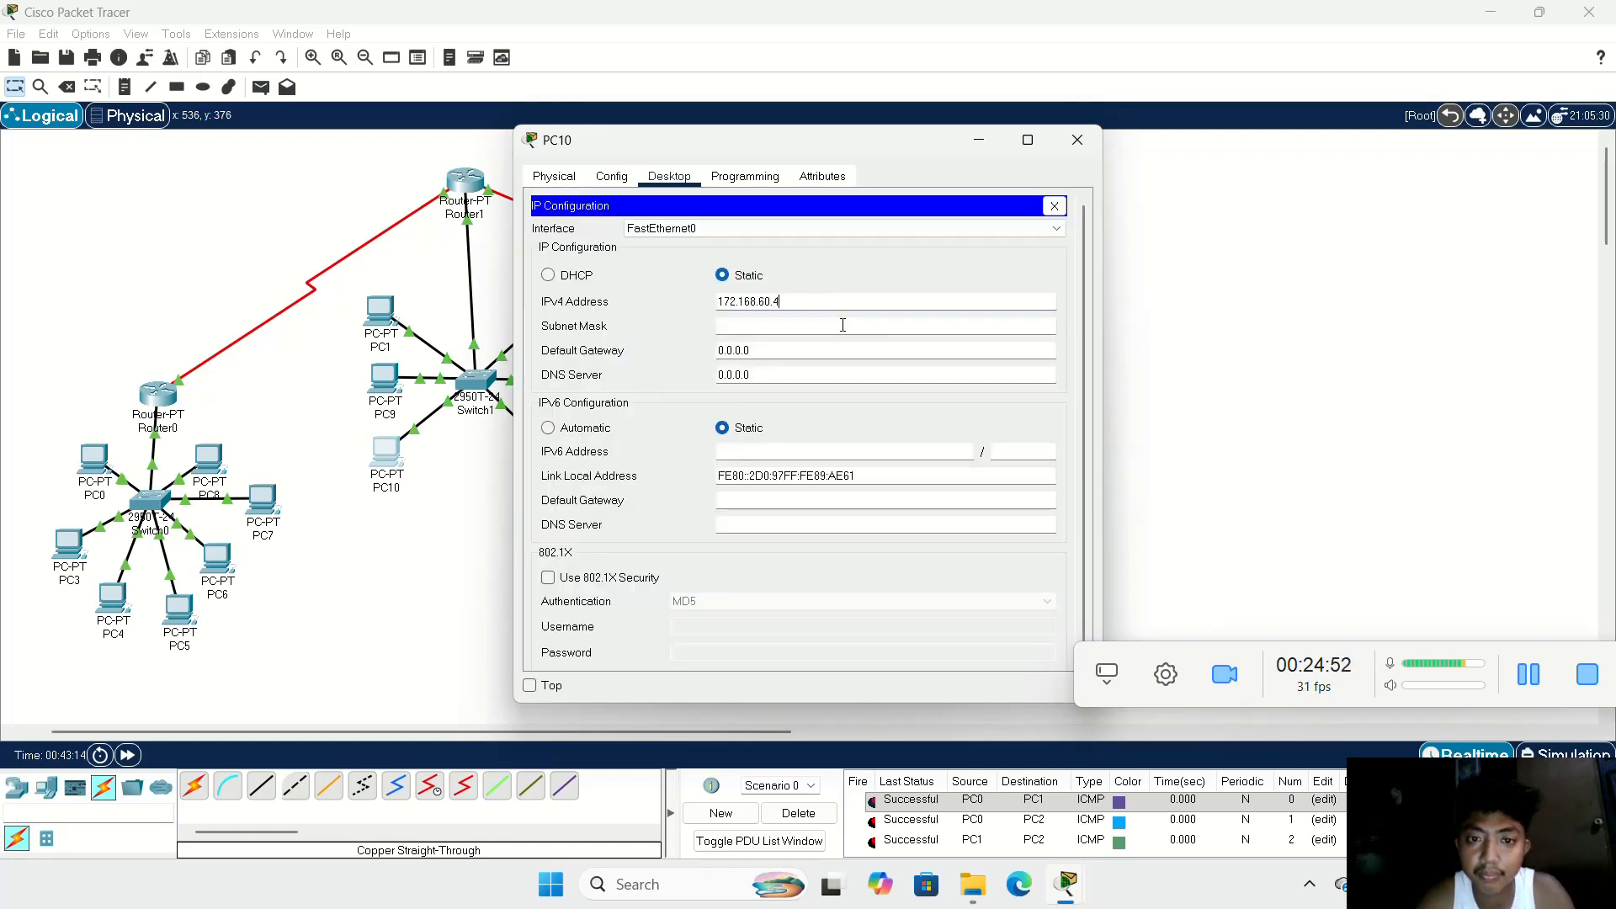
{"action": "left_click", "coordinate": [845, 326]}
{"action": "key", "text": "Tab"}
{"action": "type", "text": "172.168.60.2"}
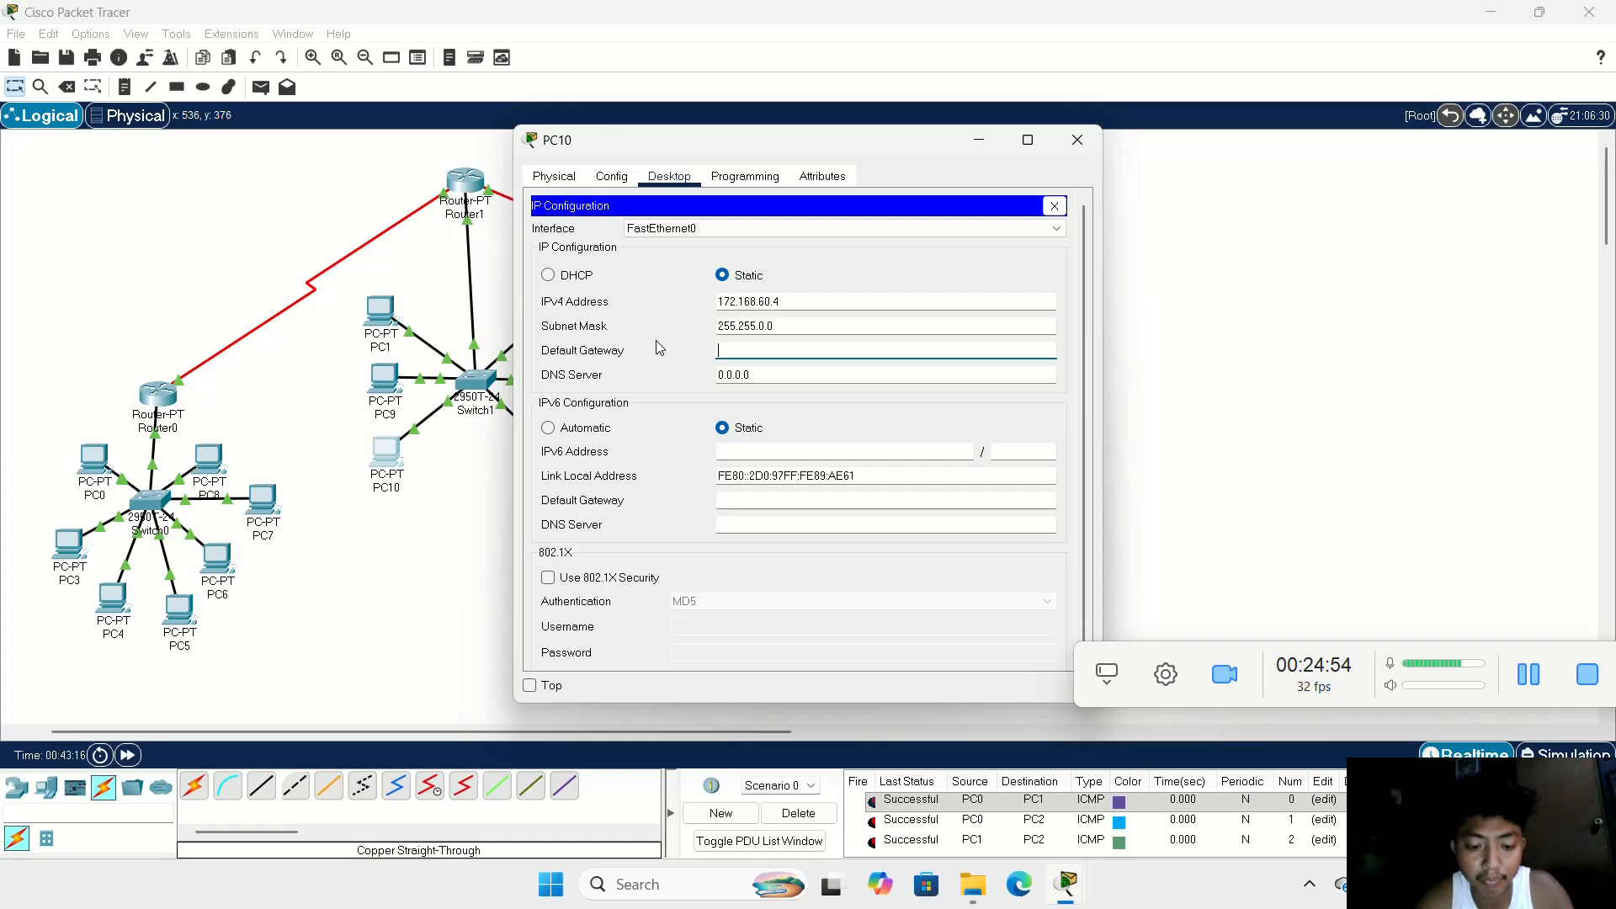
{"action": "key", "text": "BackSpace"}
{"action": "type", "text": "172.168.60.1"}
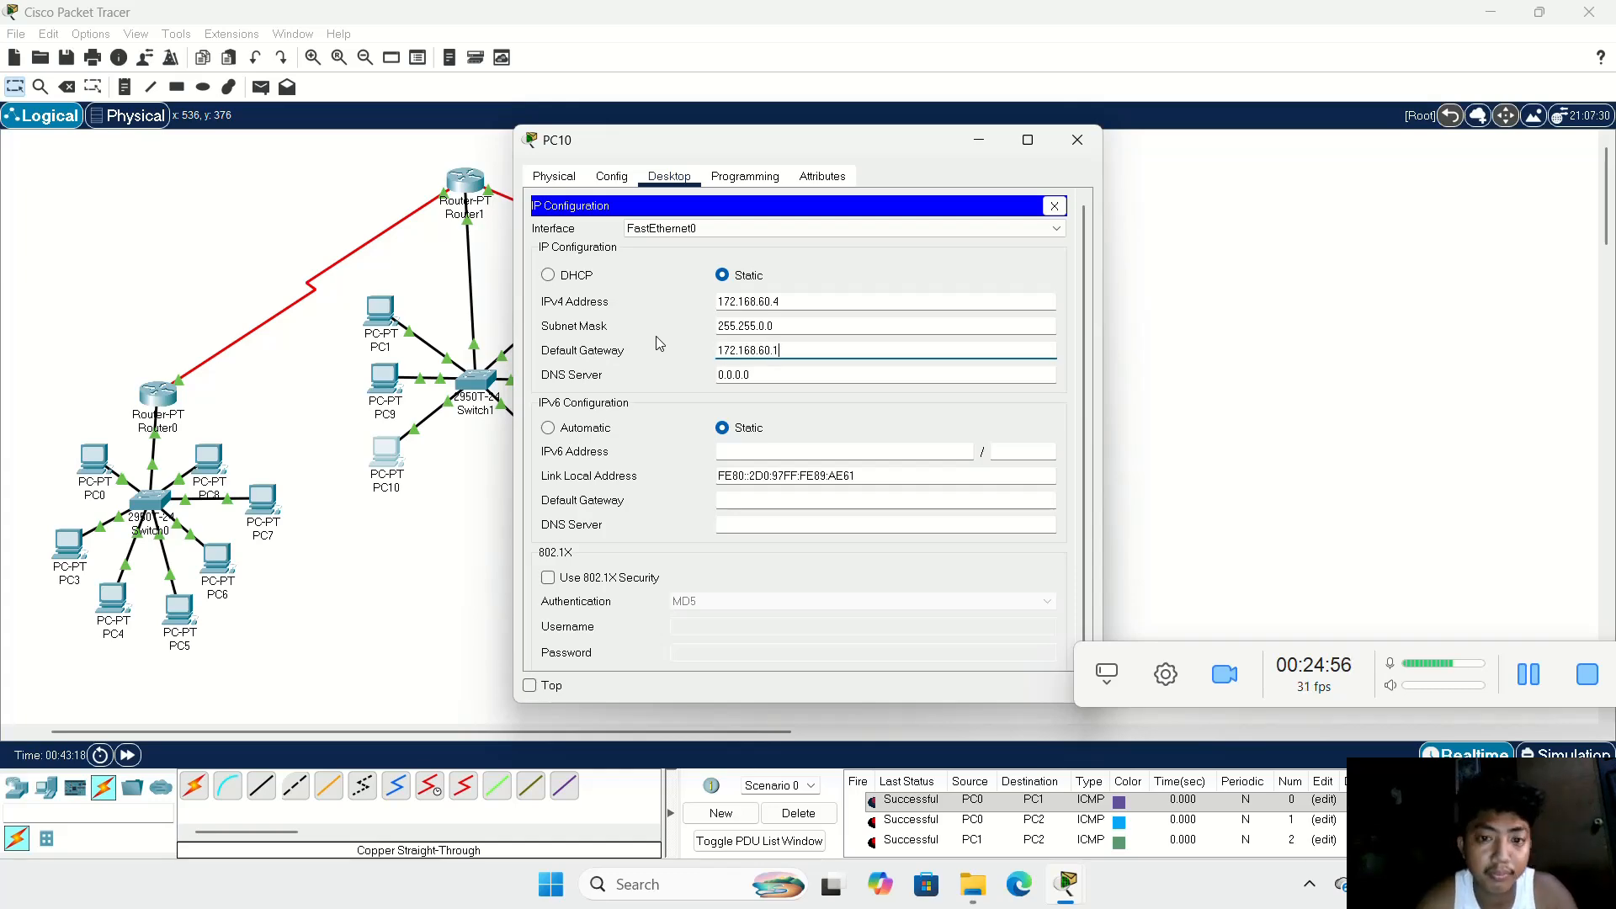
{"action": "left_click", "coordinate": [1078, 139]}
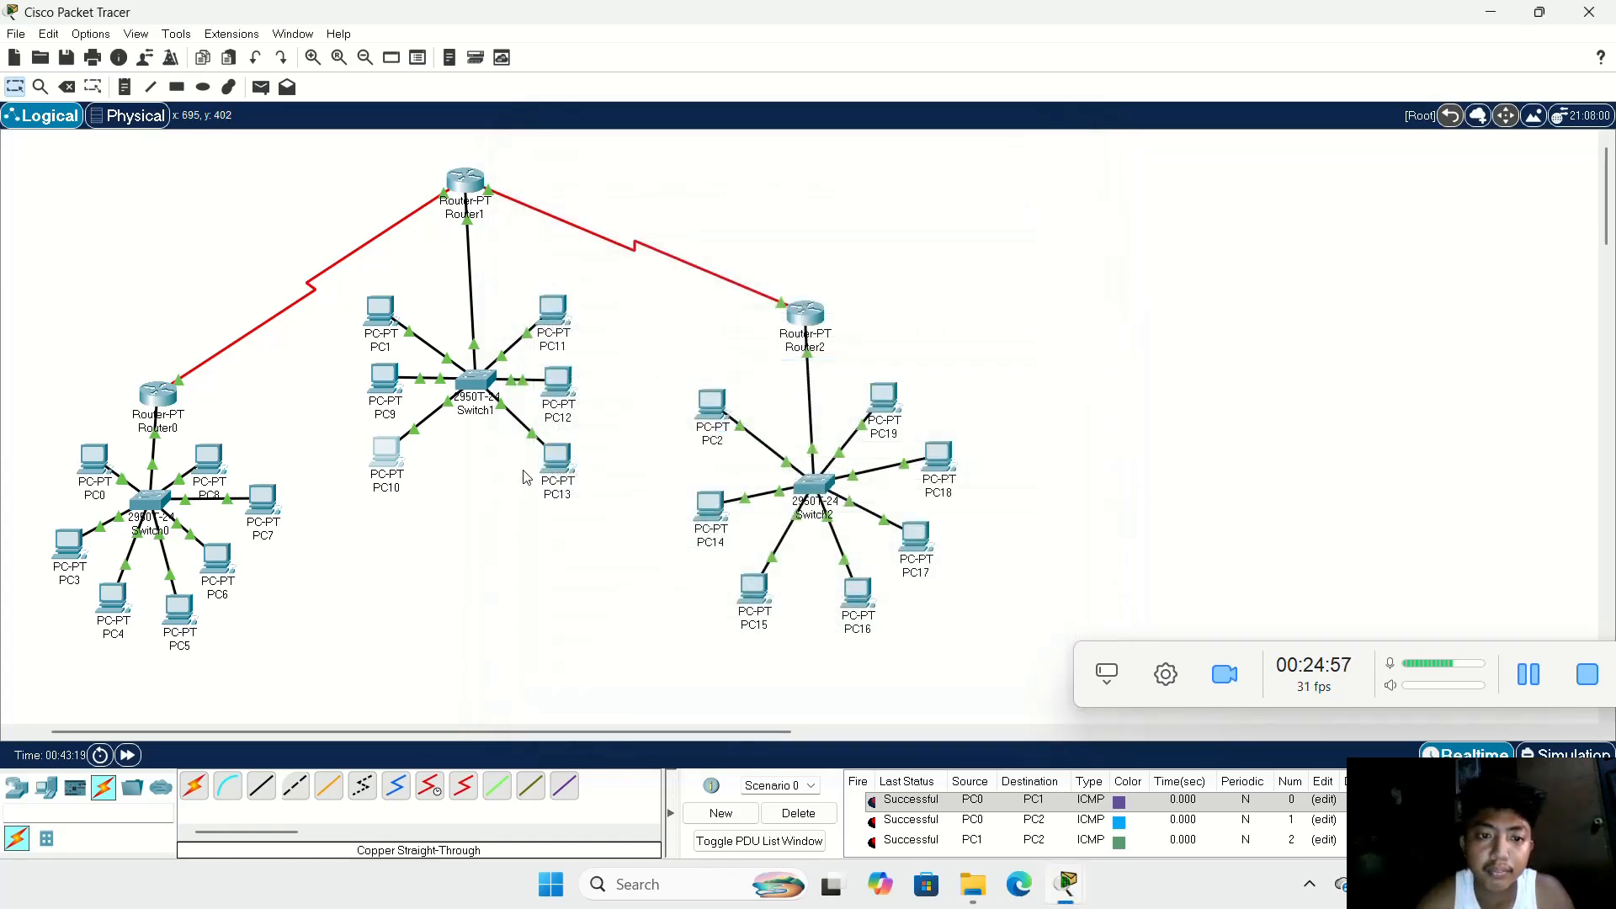
Step: Configure PC11 with static IPv4 address 172.168.60.5, subnet mask 255.255.0.0 and default gateway 172.168.60.1
{"action": "left_click", "coordinate": [554, 309]}
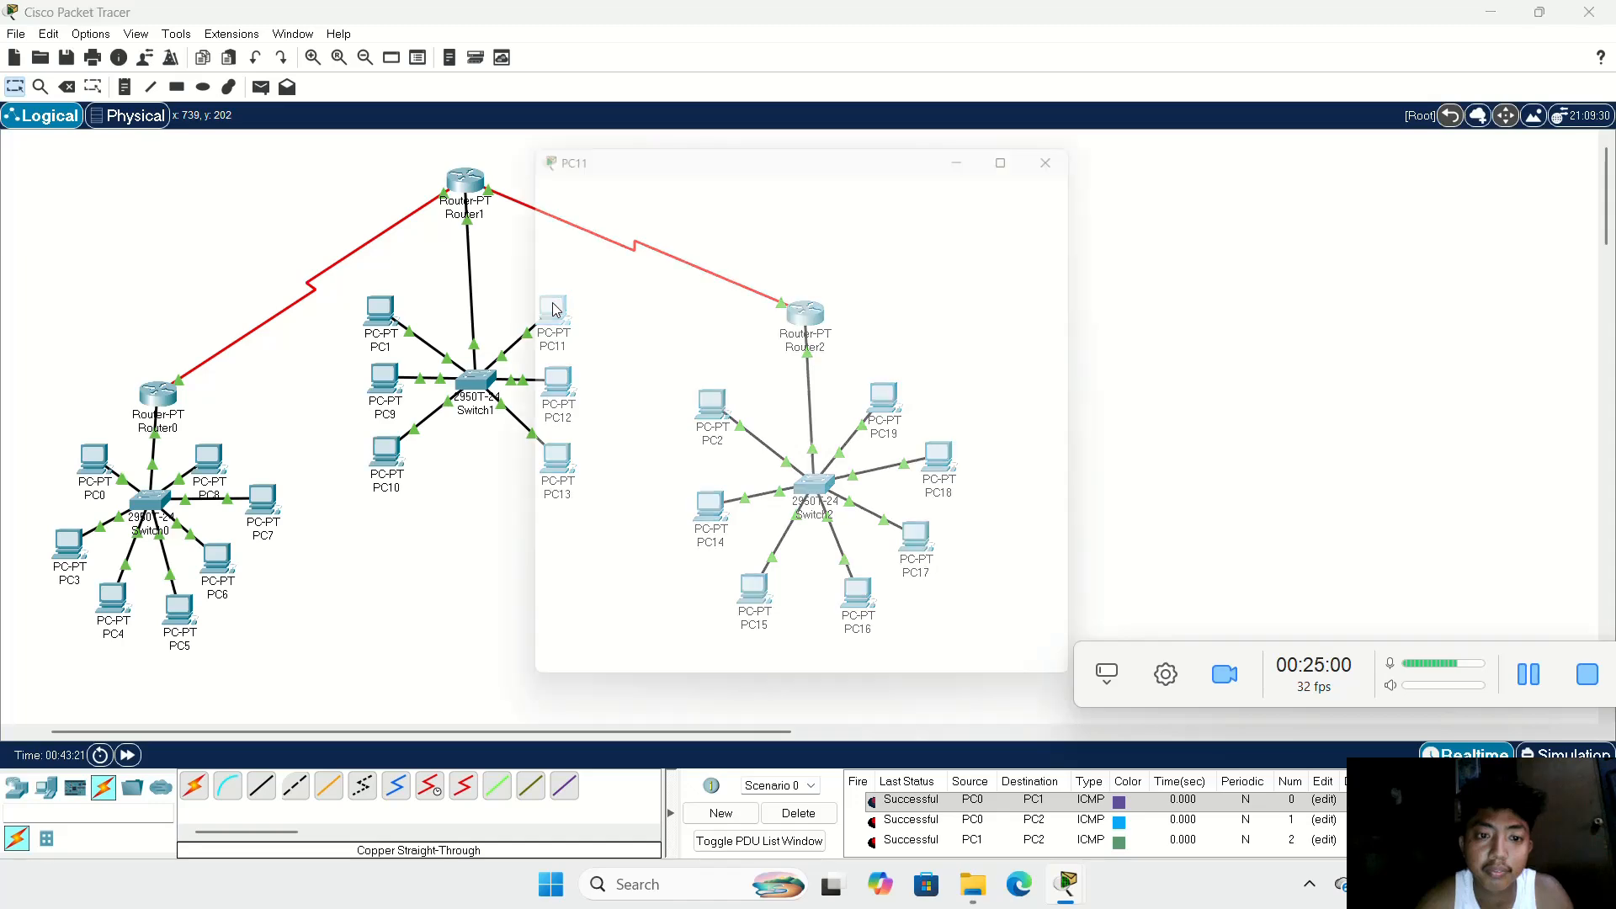
{"action": "left_click", "coordinate": [671, 178]}
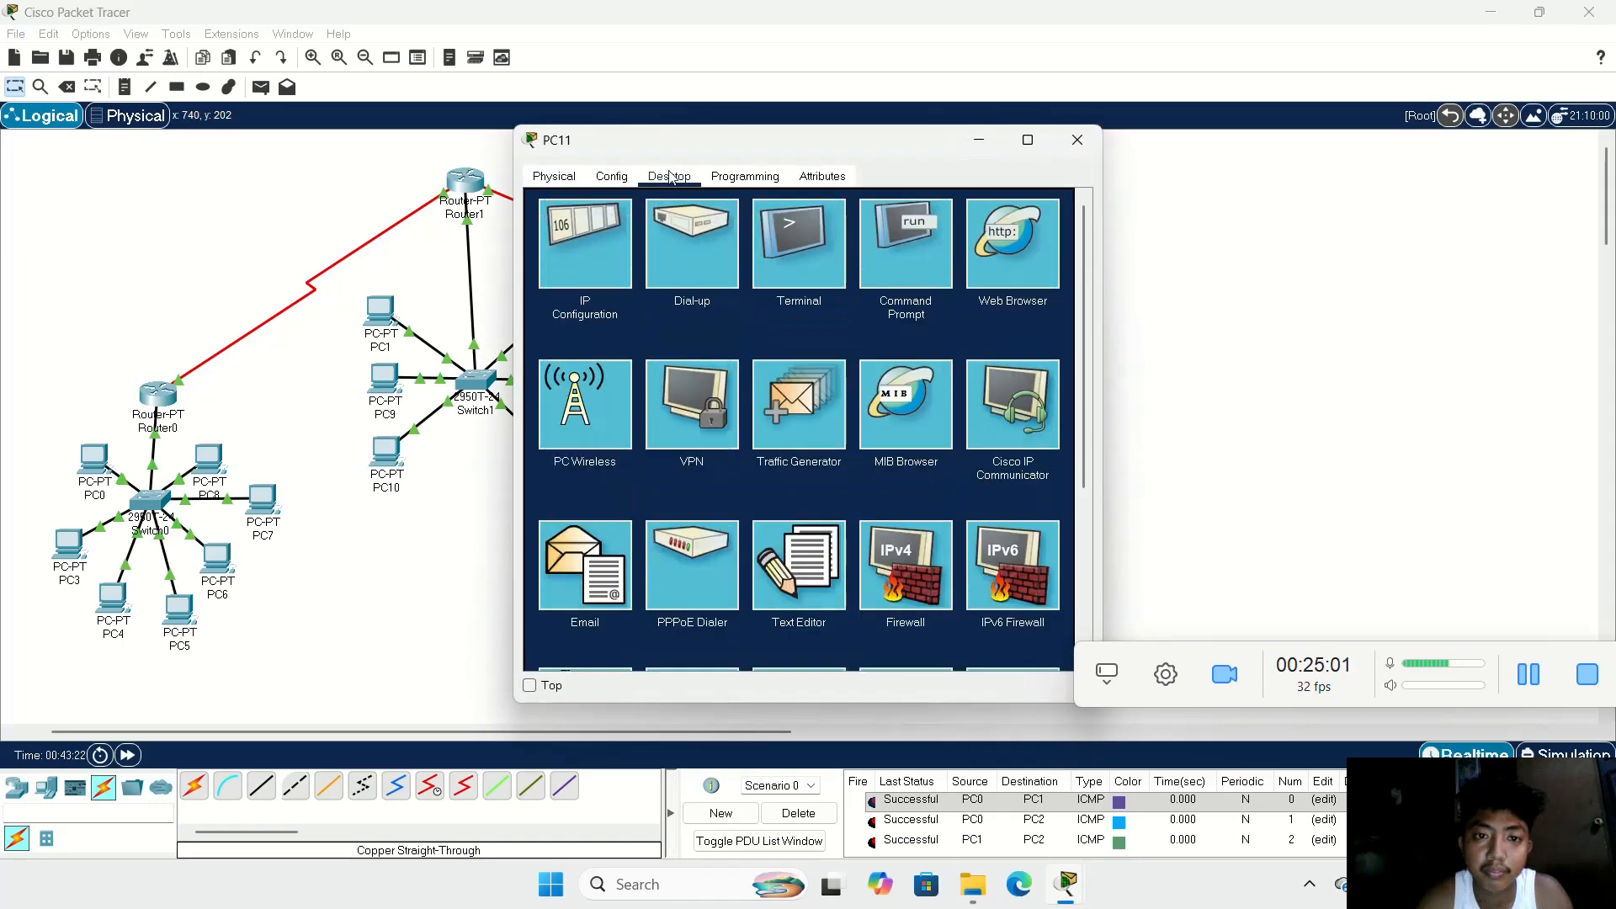
{"action": "left_click", "coordinate": [611, 243]}
{"action": "left_click", "coordinate": [751, 303]}
{"action": "type", "text": "172.168.60.2"}
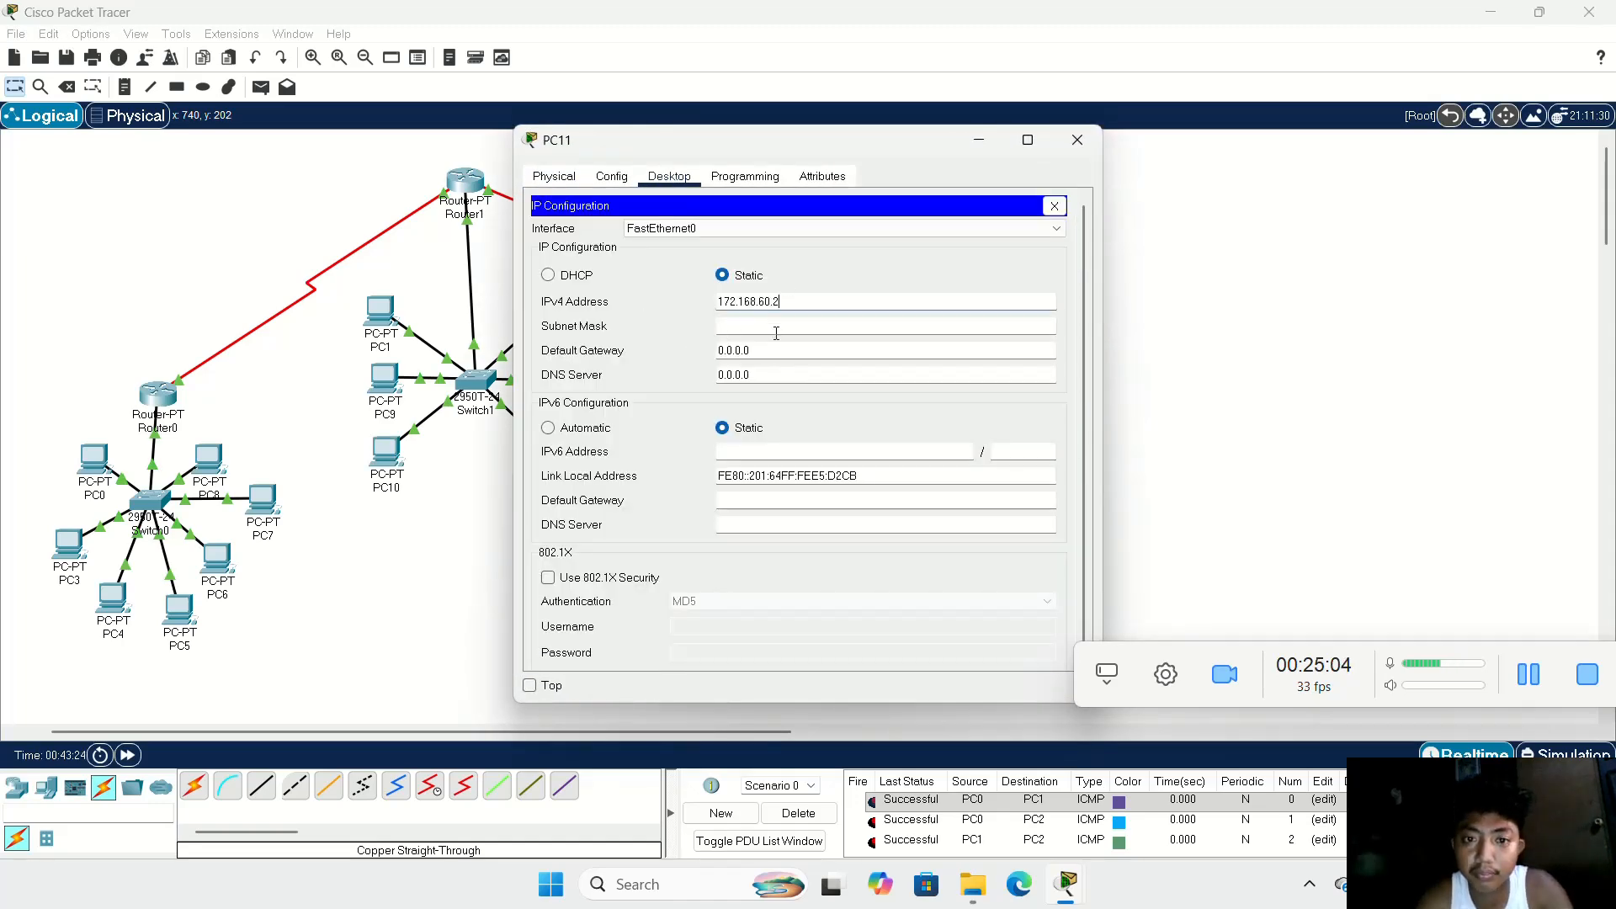
{"action": "key", "text": "BackSpace"}
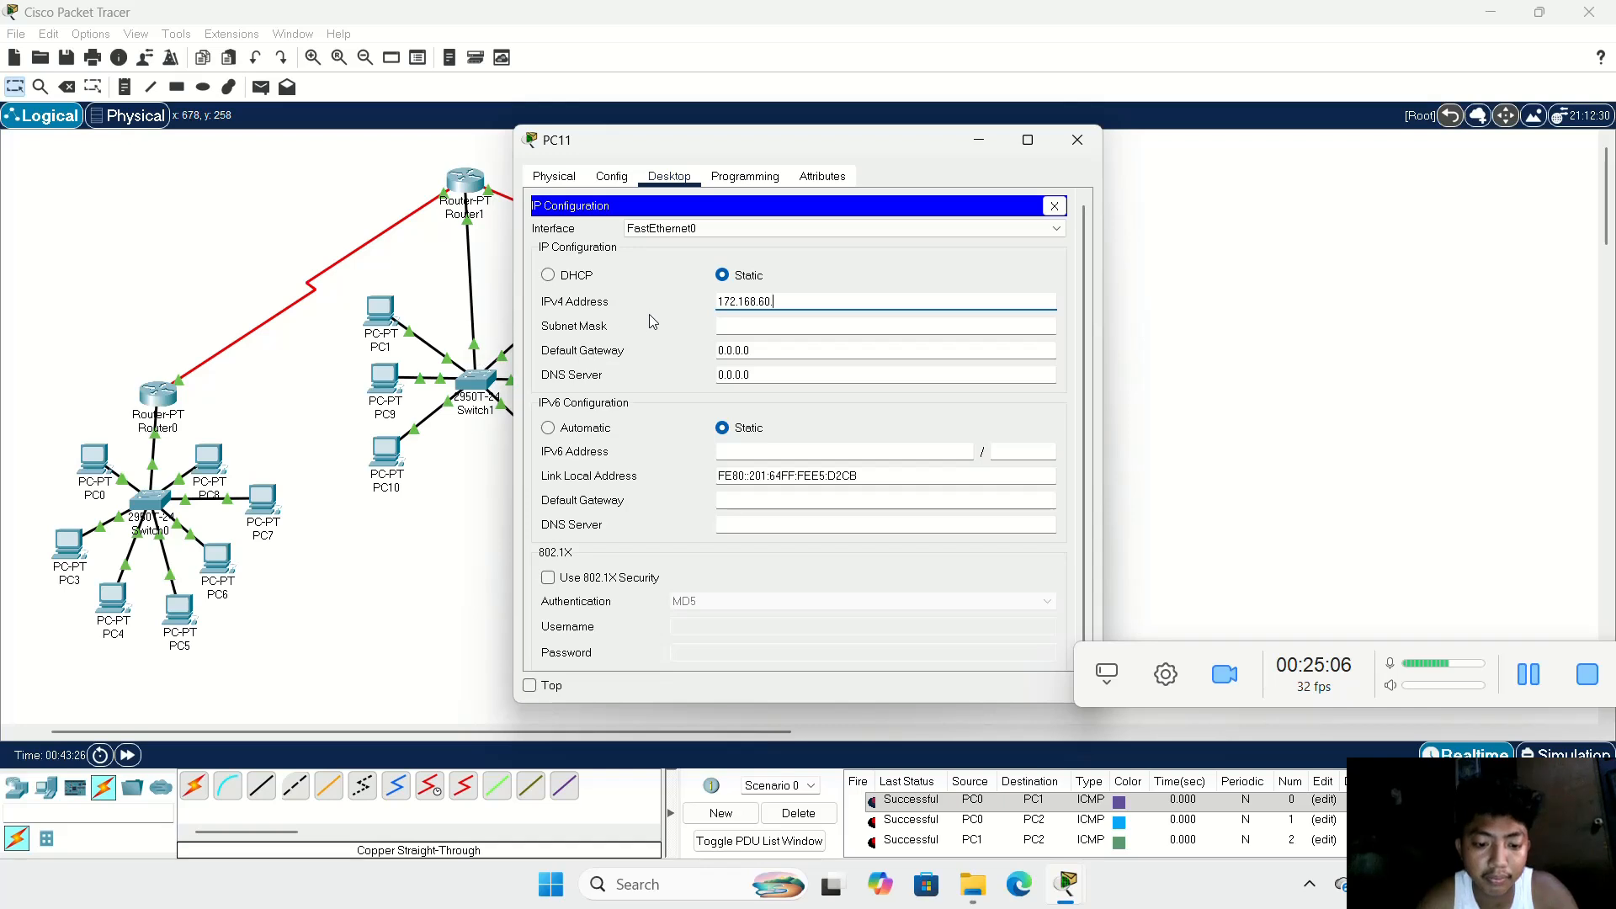
{"action": "key", "text": "Tab"}
{"action": "key", "text": "Tab"}
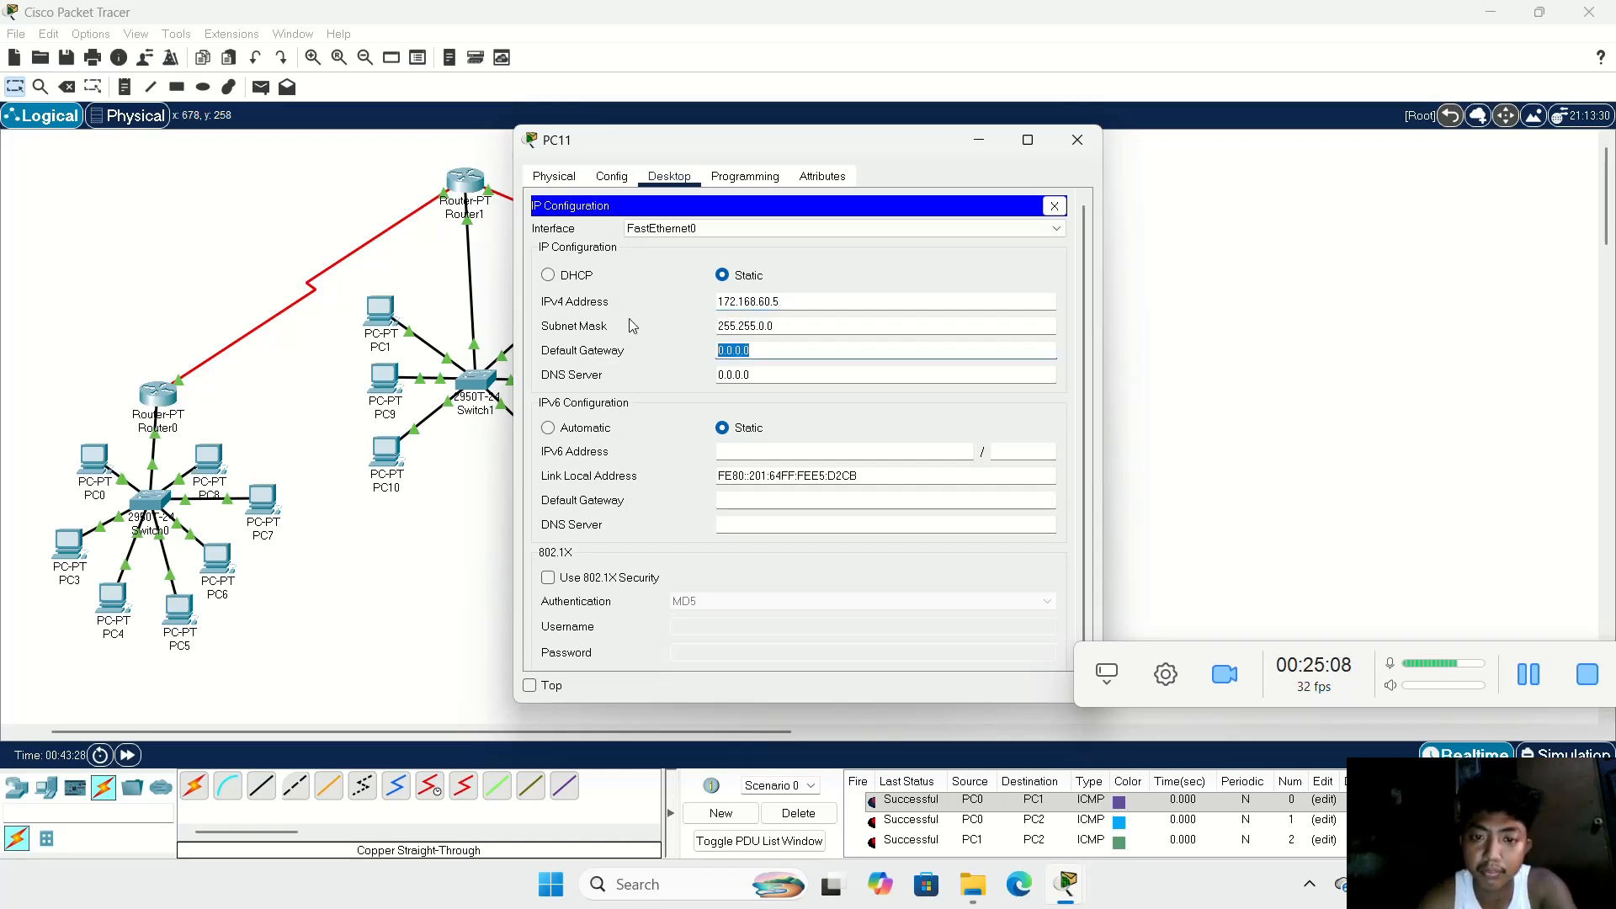
{"action": "type", "text": "172.168.60.2"}
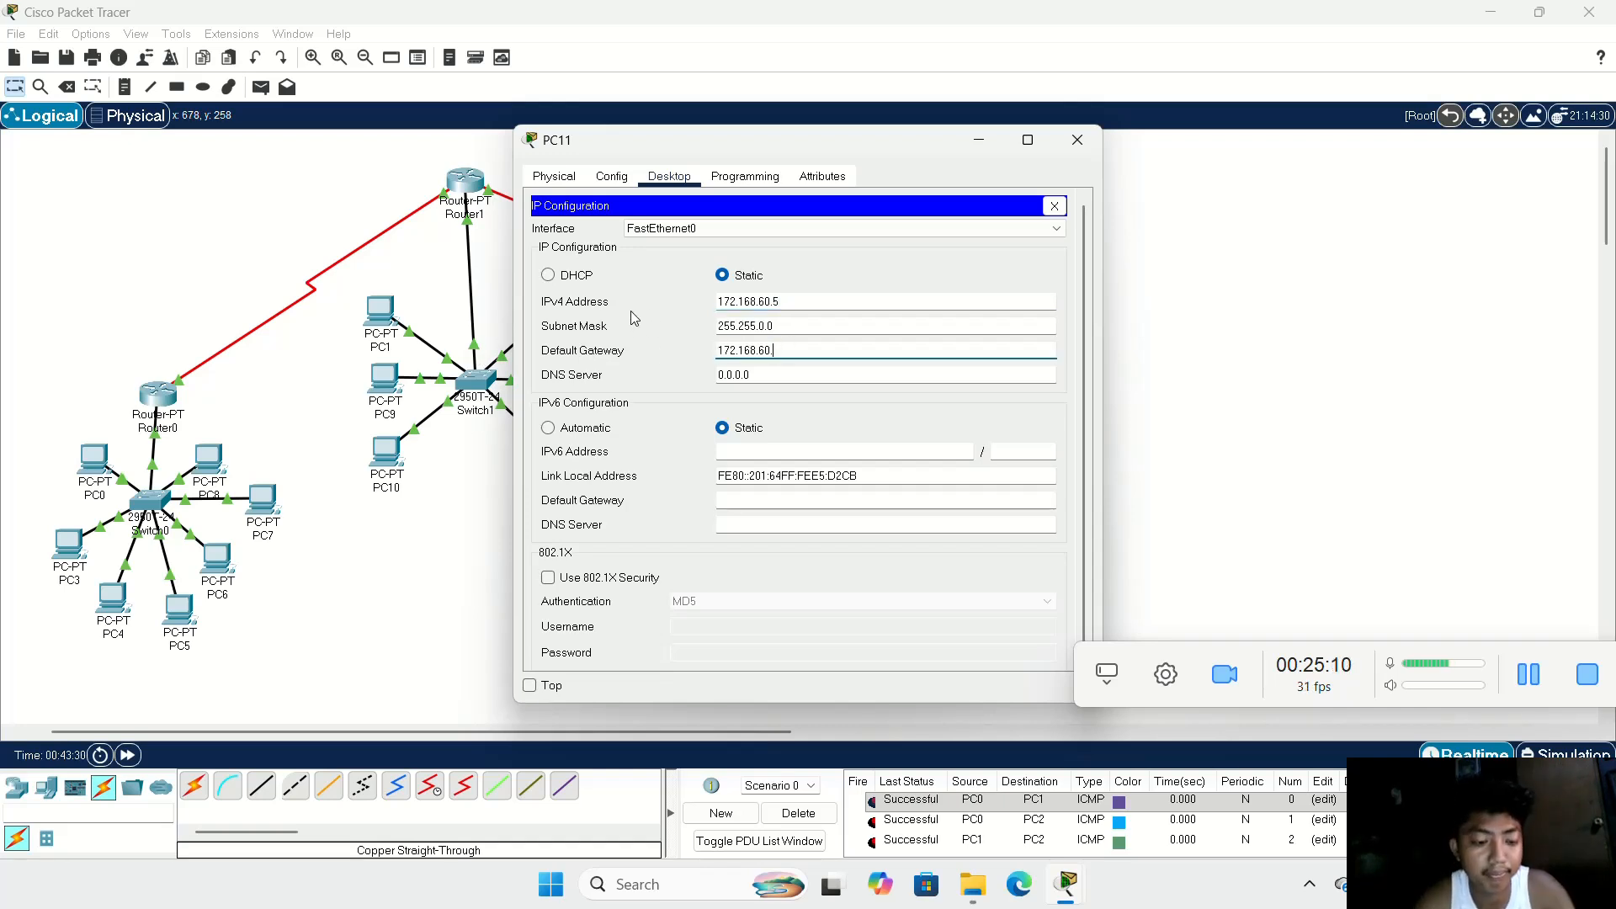
{"action": "key", "text": "BackSpace"}
{"action": "type", "text": "1"}
{"action": "left_click", "coordinate": [1077, 140]}
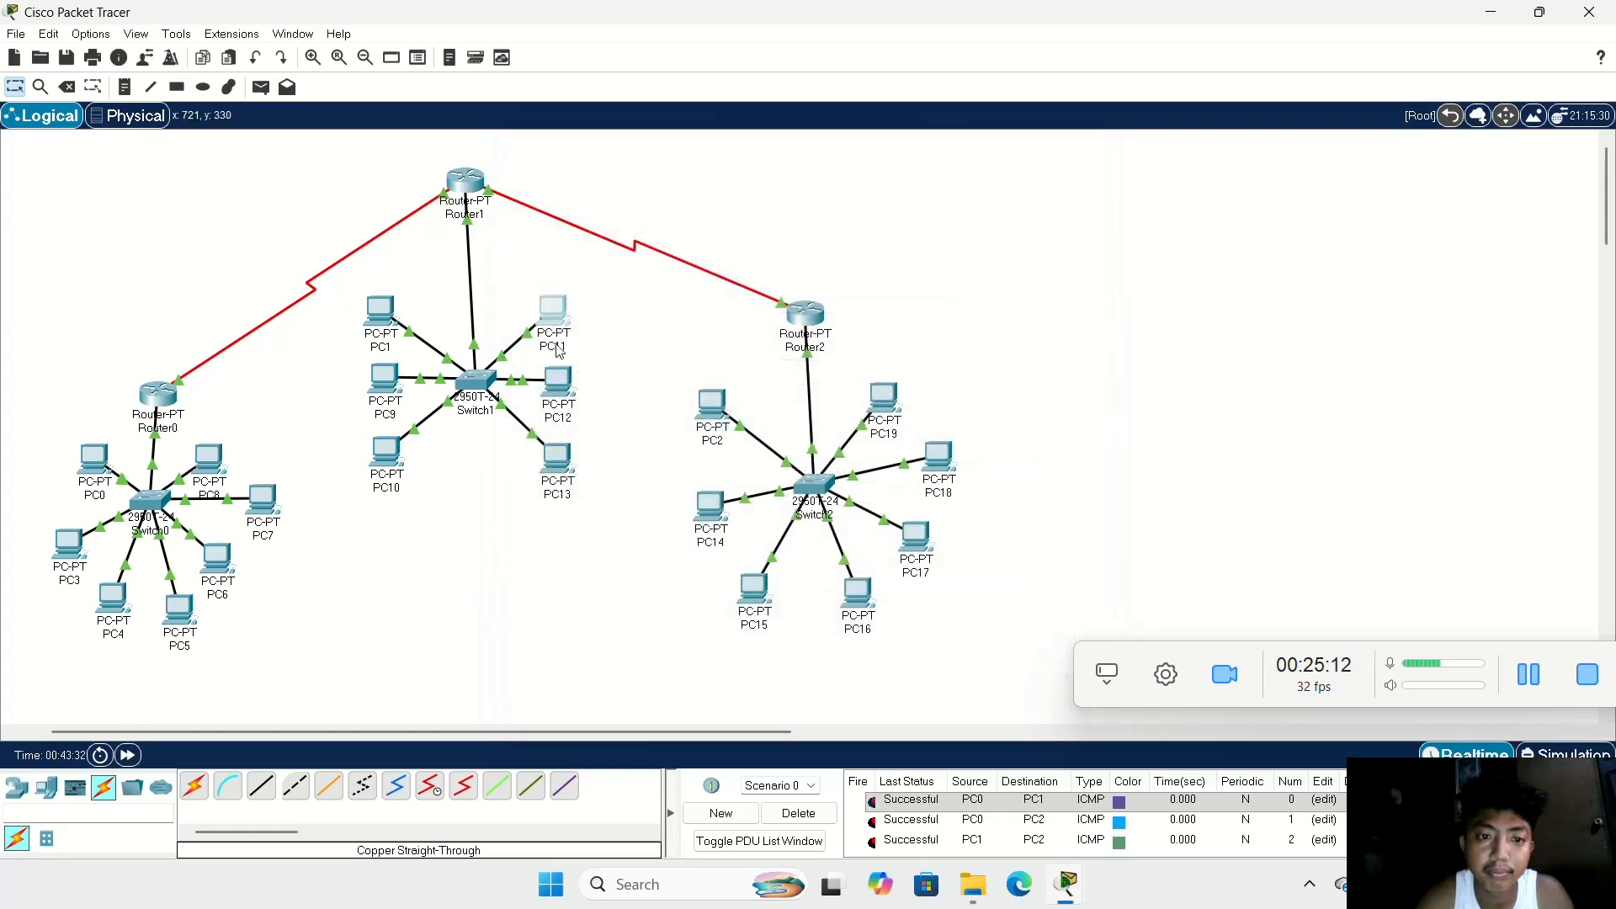
Step: Configure PC12 with static IPv4 address 172.168.60.6, subnet mask 255.255.0.0 and the Switch1 LAN's default gateway
{"action": "left_click", "coordinate": [555, 383]}
{"action": "left_click", "coordinate": [670, 175]}
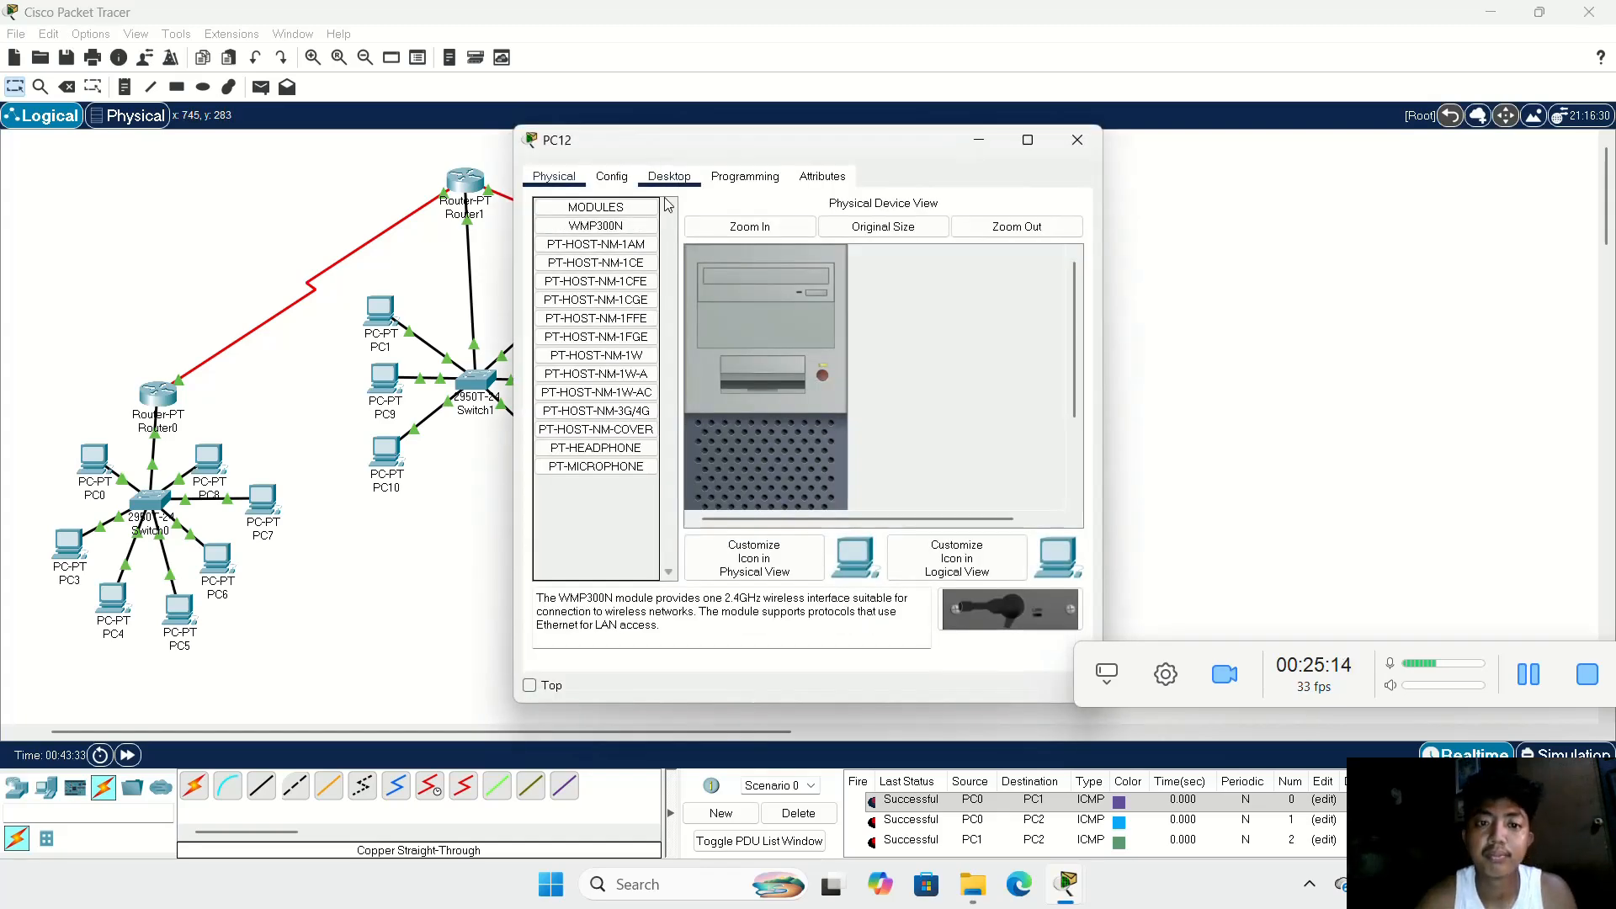
{"action": "left_click", "coordinate": [589, 245]}
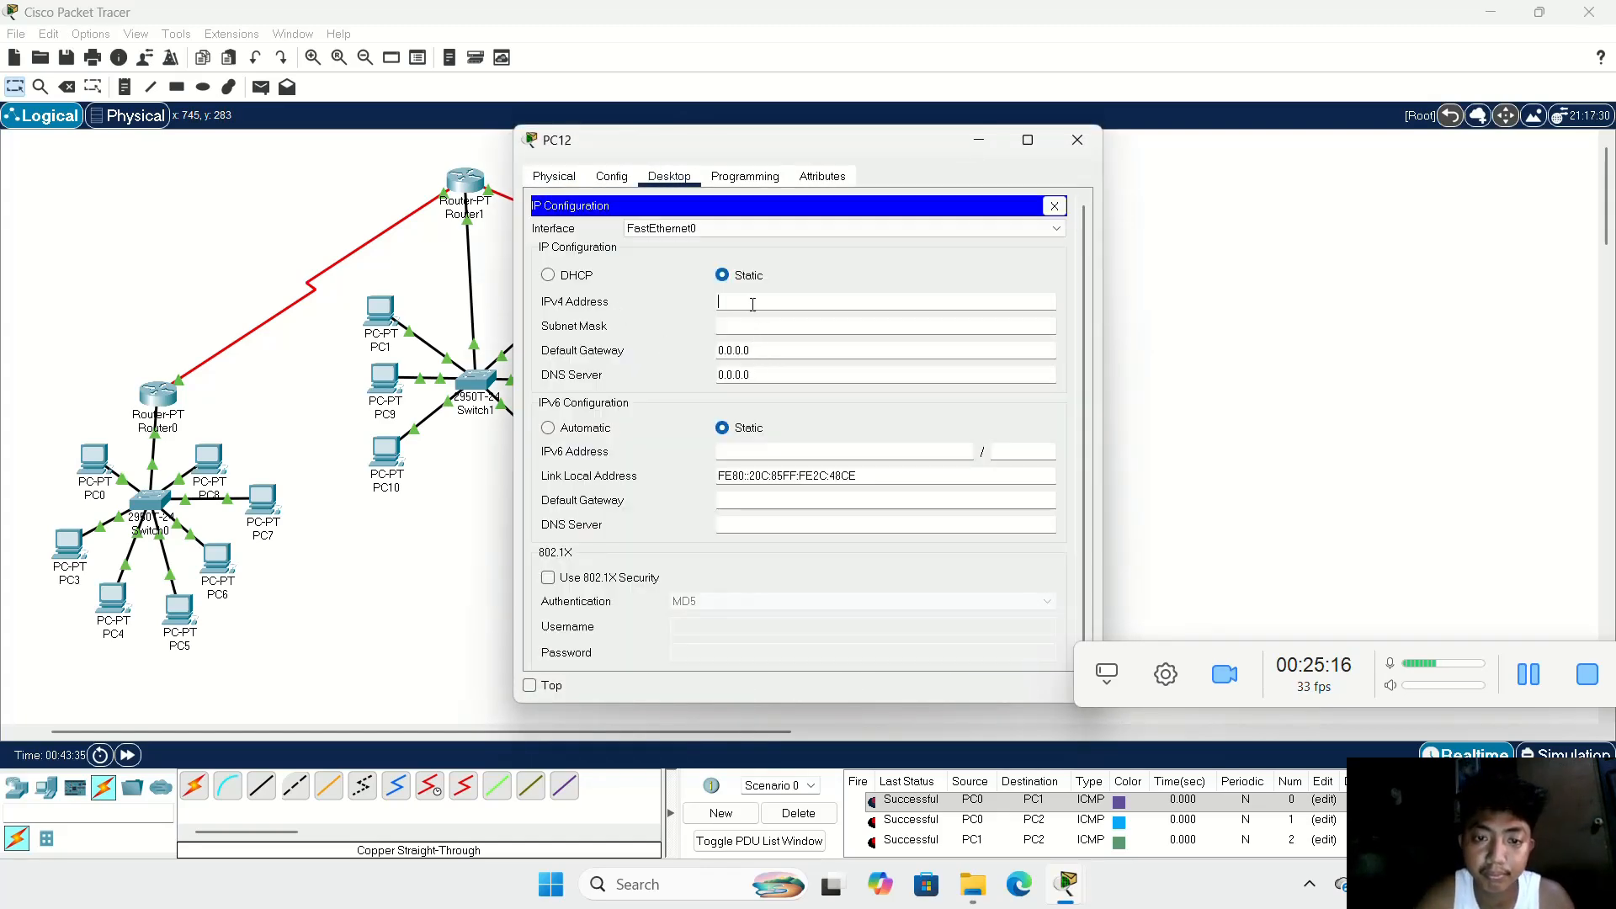
{"action": "left_click", "coordinate": [751, 306]}
{"action": "type", "text": "172.168.60.2"}
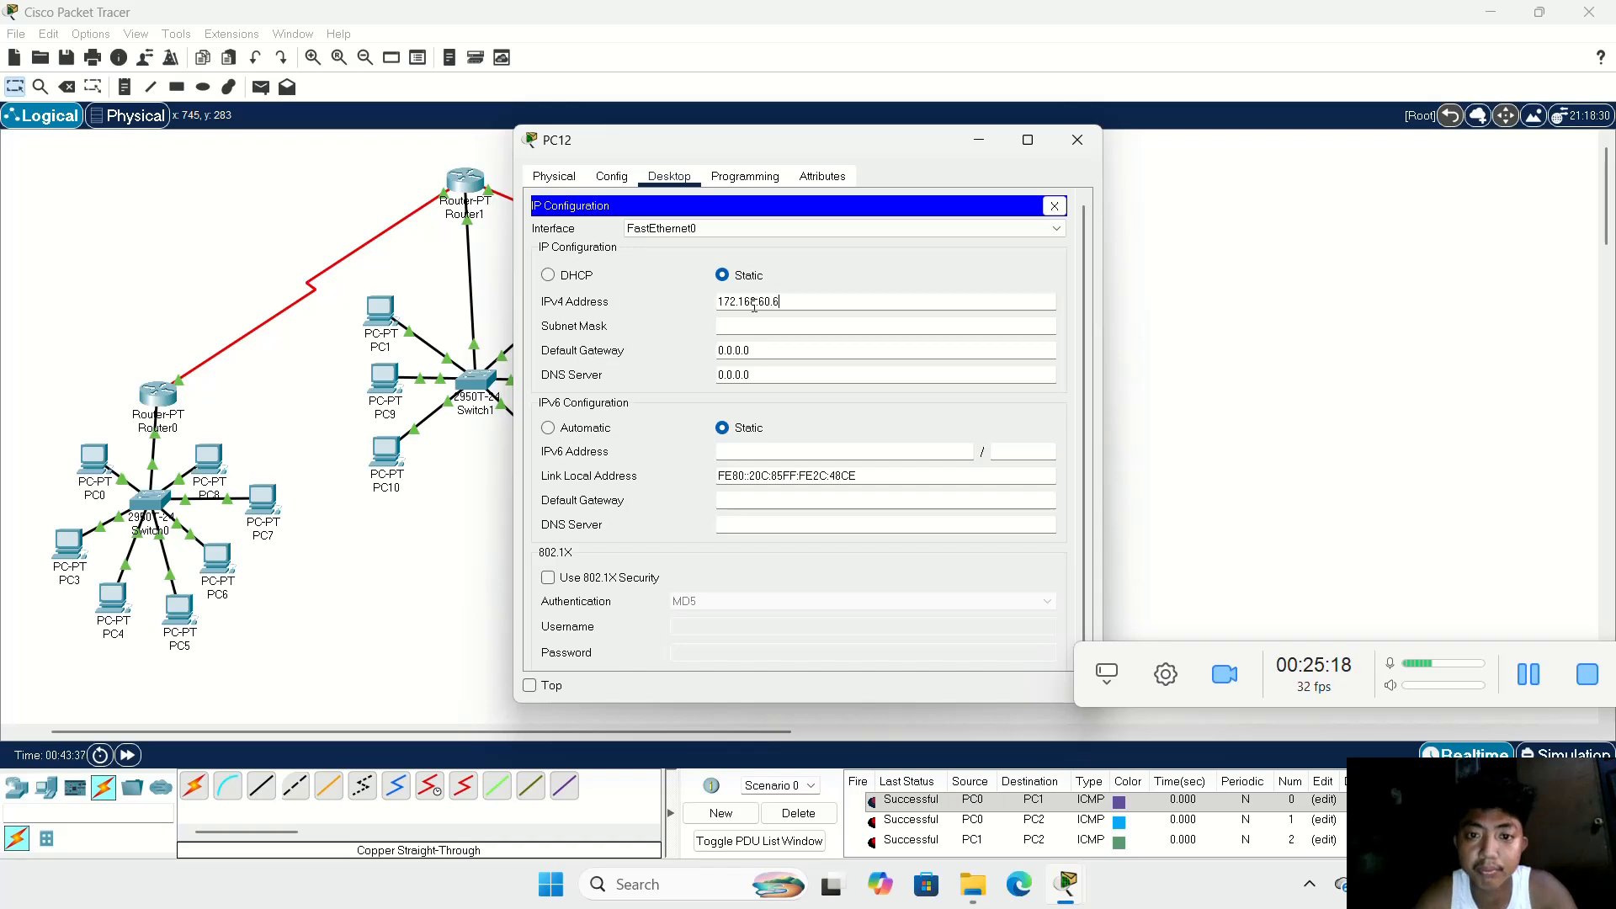
{"action": "key", "text": "Tab"}
{"action": "key", "text": "Tab"}
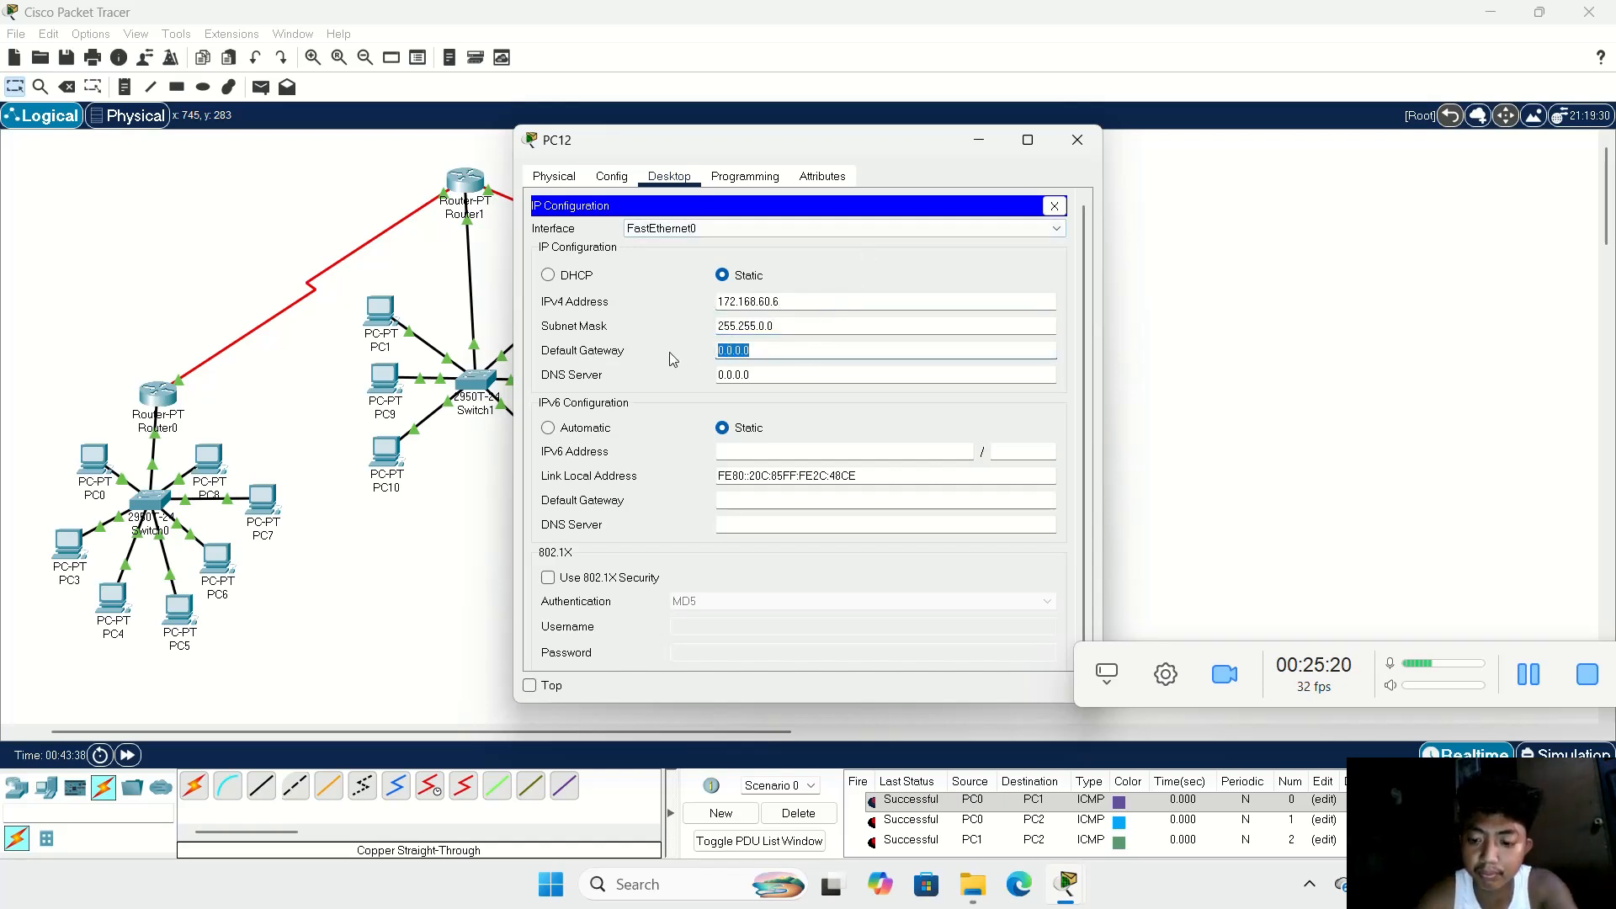
{"action": "type", "text": "172.168.60.2"}
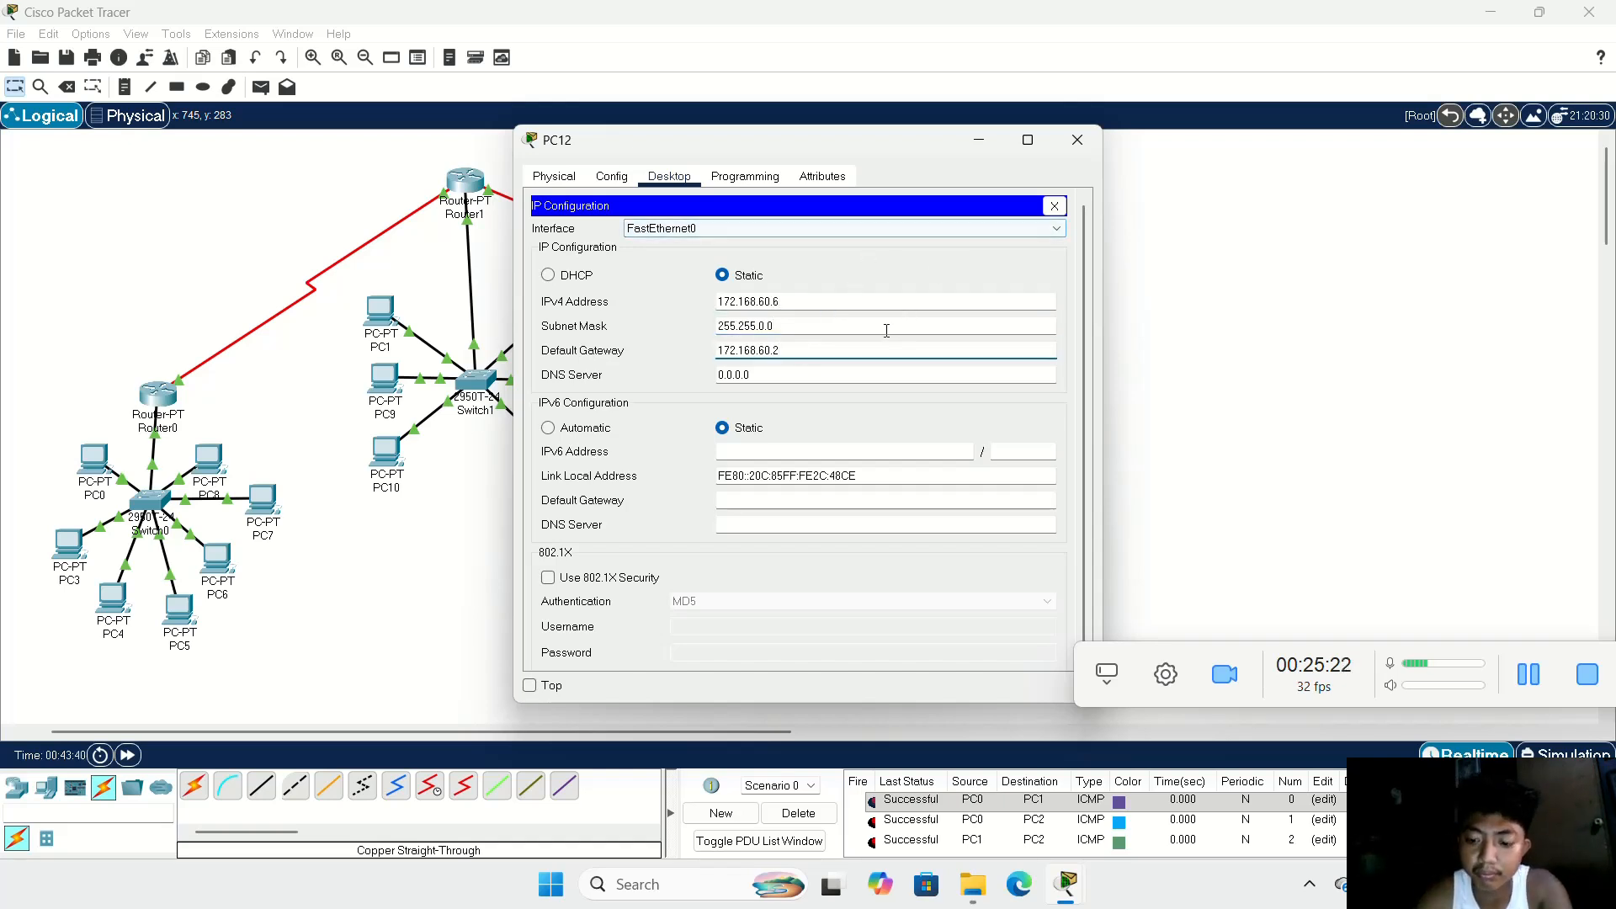
{"action": "left_click", "coordinate": [1078, 140]}
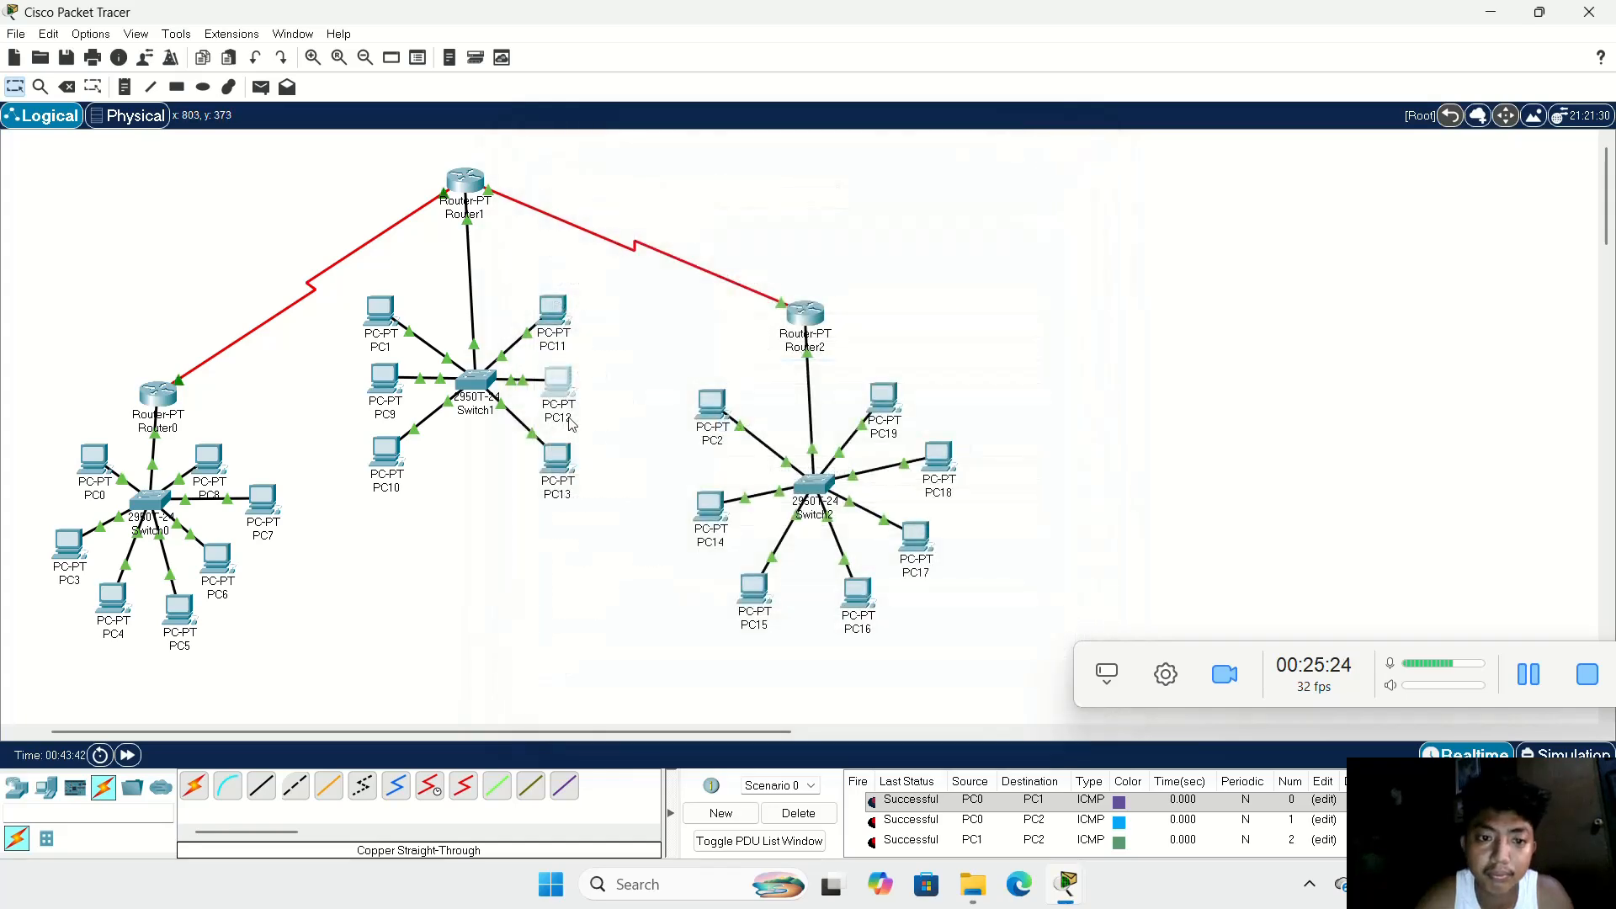
Step: Configure PC13 with static IPv4 address 172.168.60.7, subnet mask 255.255.0.0 and default gateway 172.168.60.1
{"action": "left_click", "coordinate": [560, 457]}
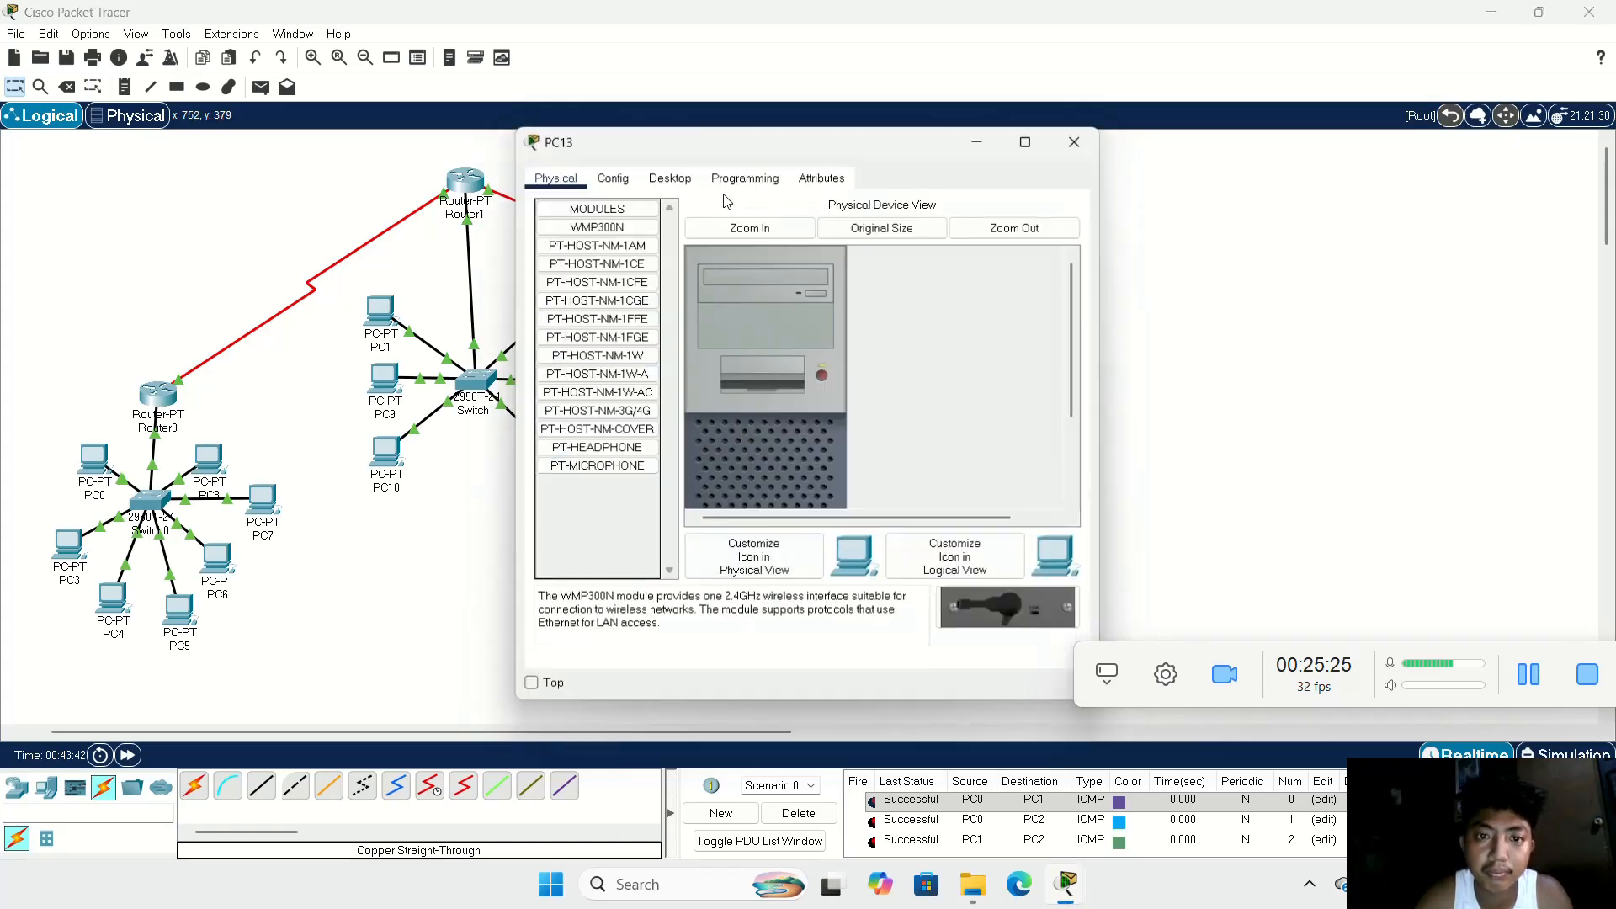
{"action": "left_click", "coordinate": [656, 179]}
{"action": "left_click", "coordinate": [595, 226]}
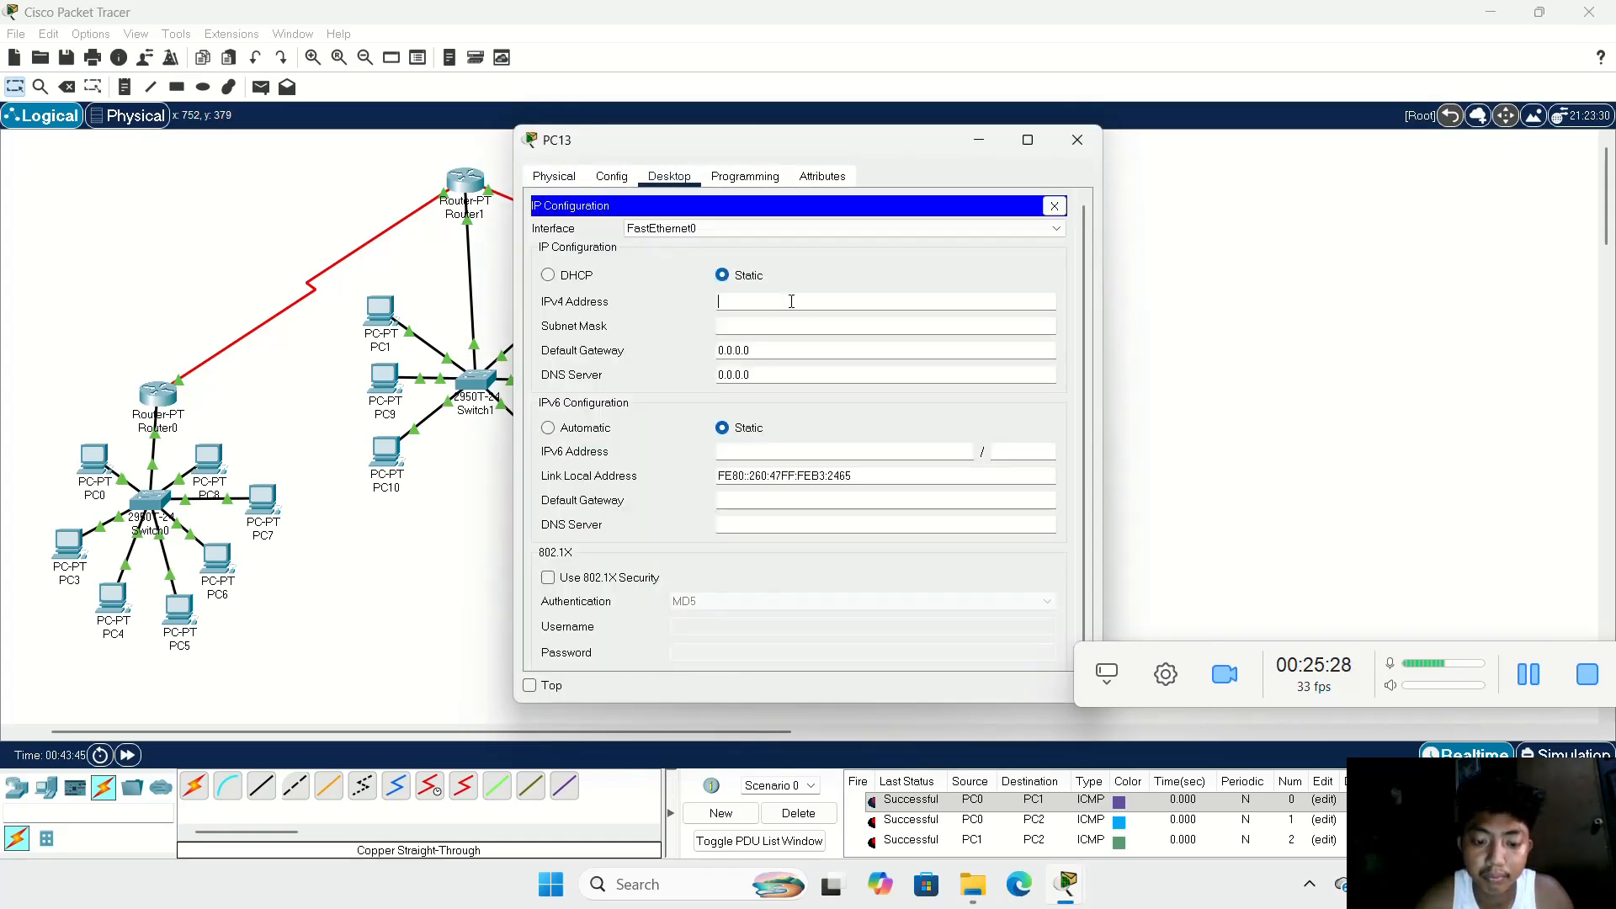
{"action": "type", "text": "172.168.60.27"}
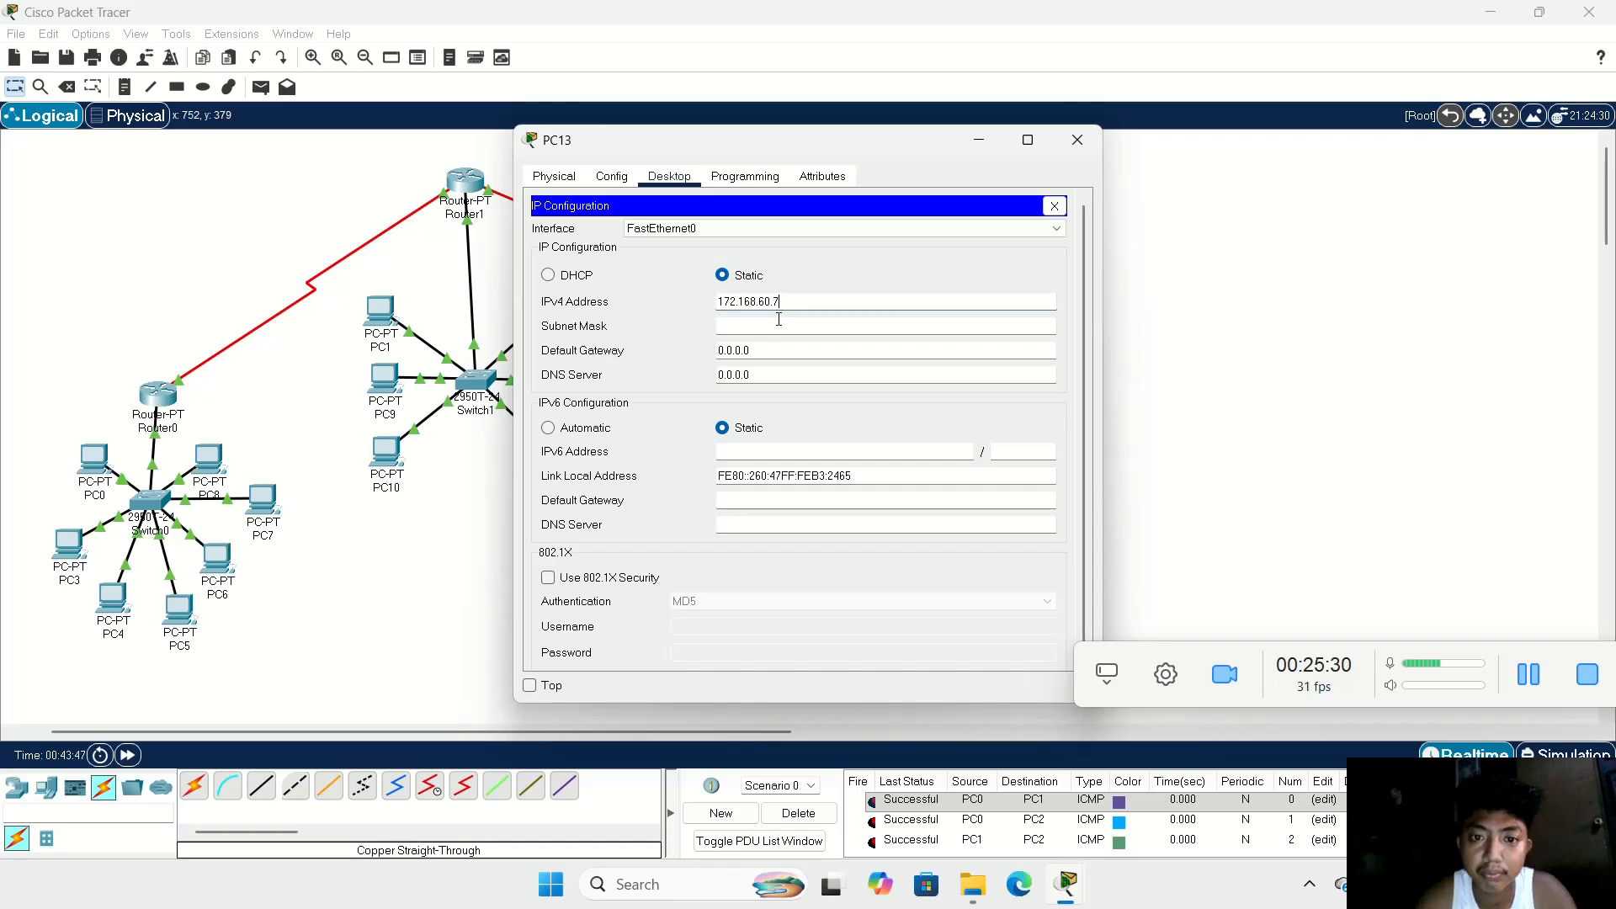
{"action": "left_click", "coordinate": [776, 327]}
{"action": "key", "text": "ctrl+a"}
{"action": "type", "text": "172.168.60.2"}
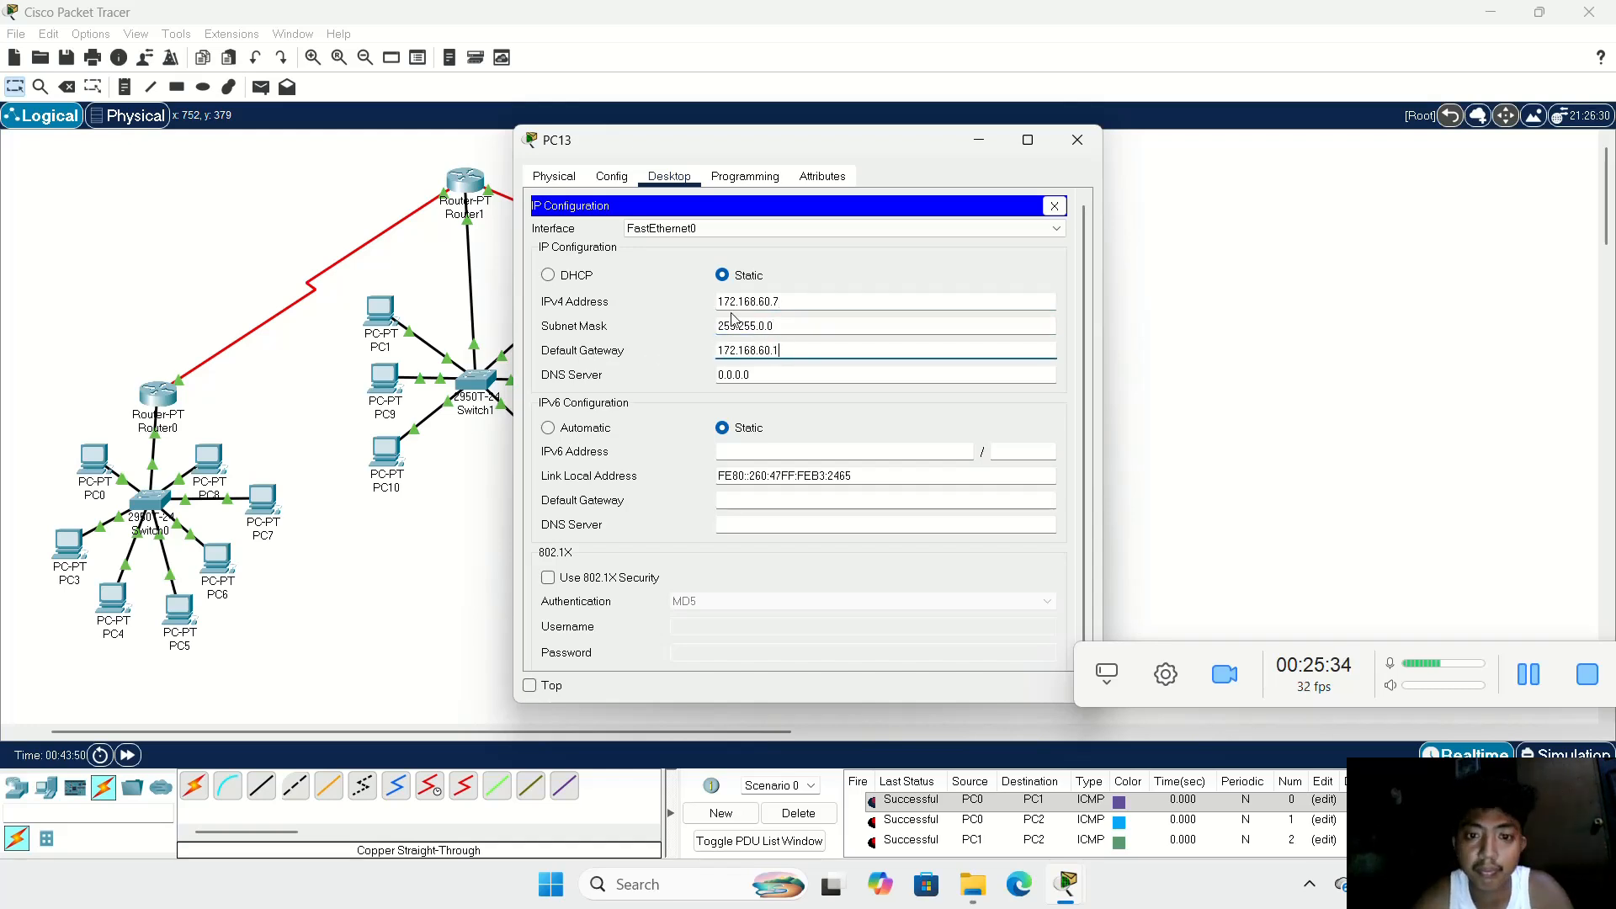
{"action": "left_click", "coordinate": [1071, 137]}
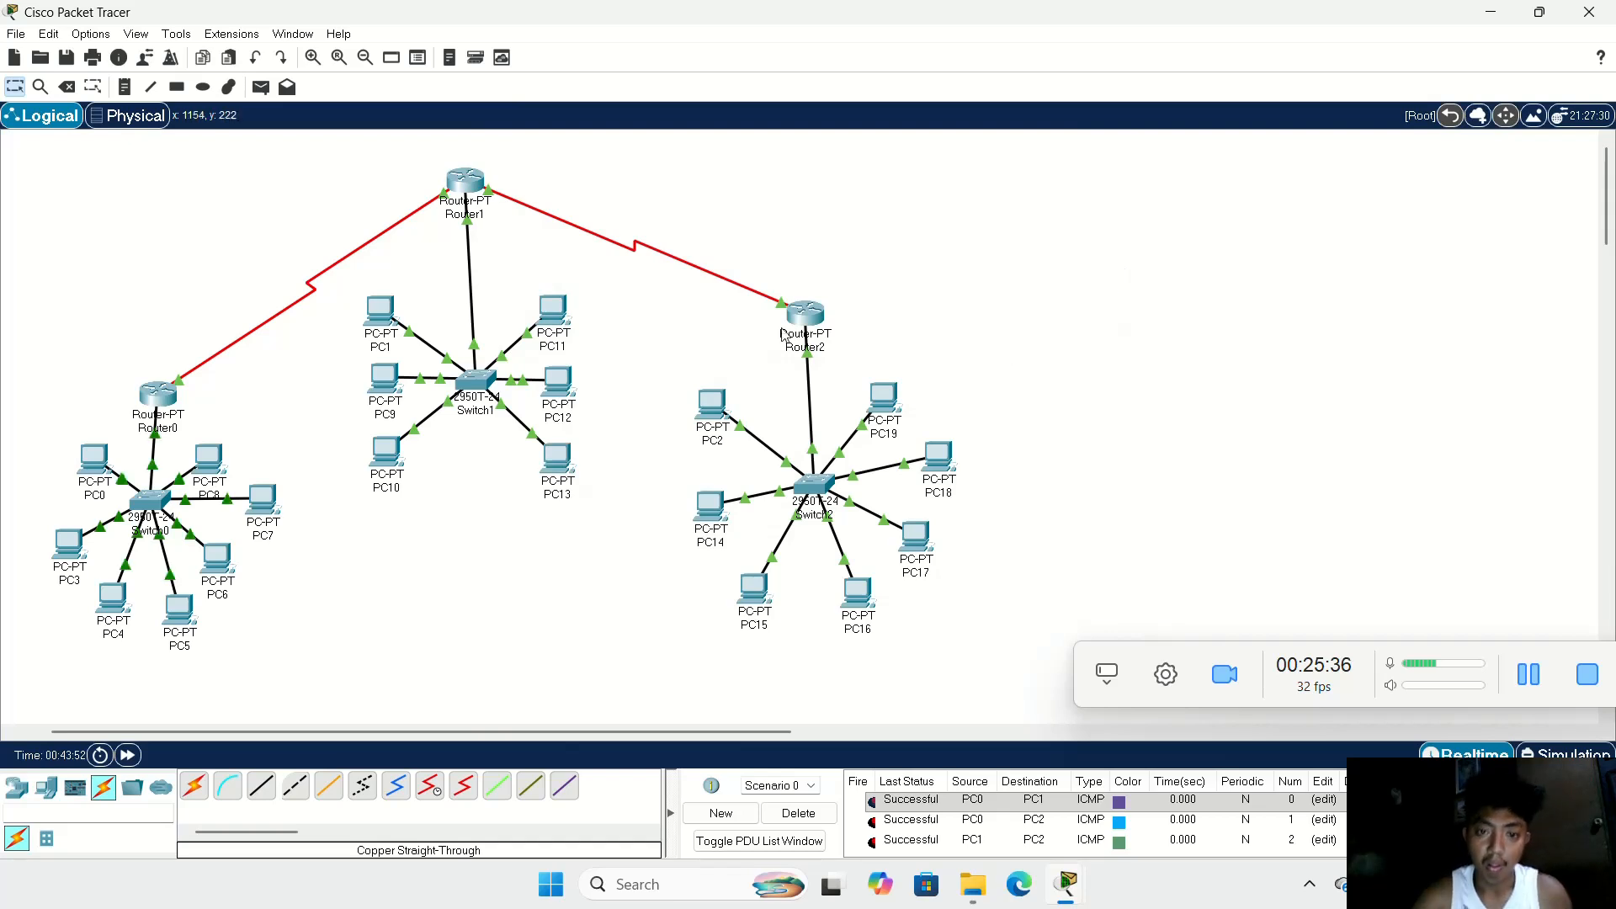
Step: Copy the IPv4 address from PC2's IP configuration for reuse on the other PCs of the Switch2 LAN
{"action": "left_click", "coordinate": [716, 409]}
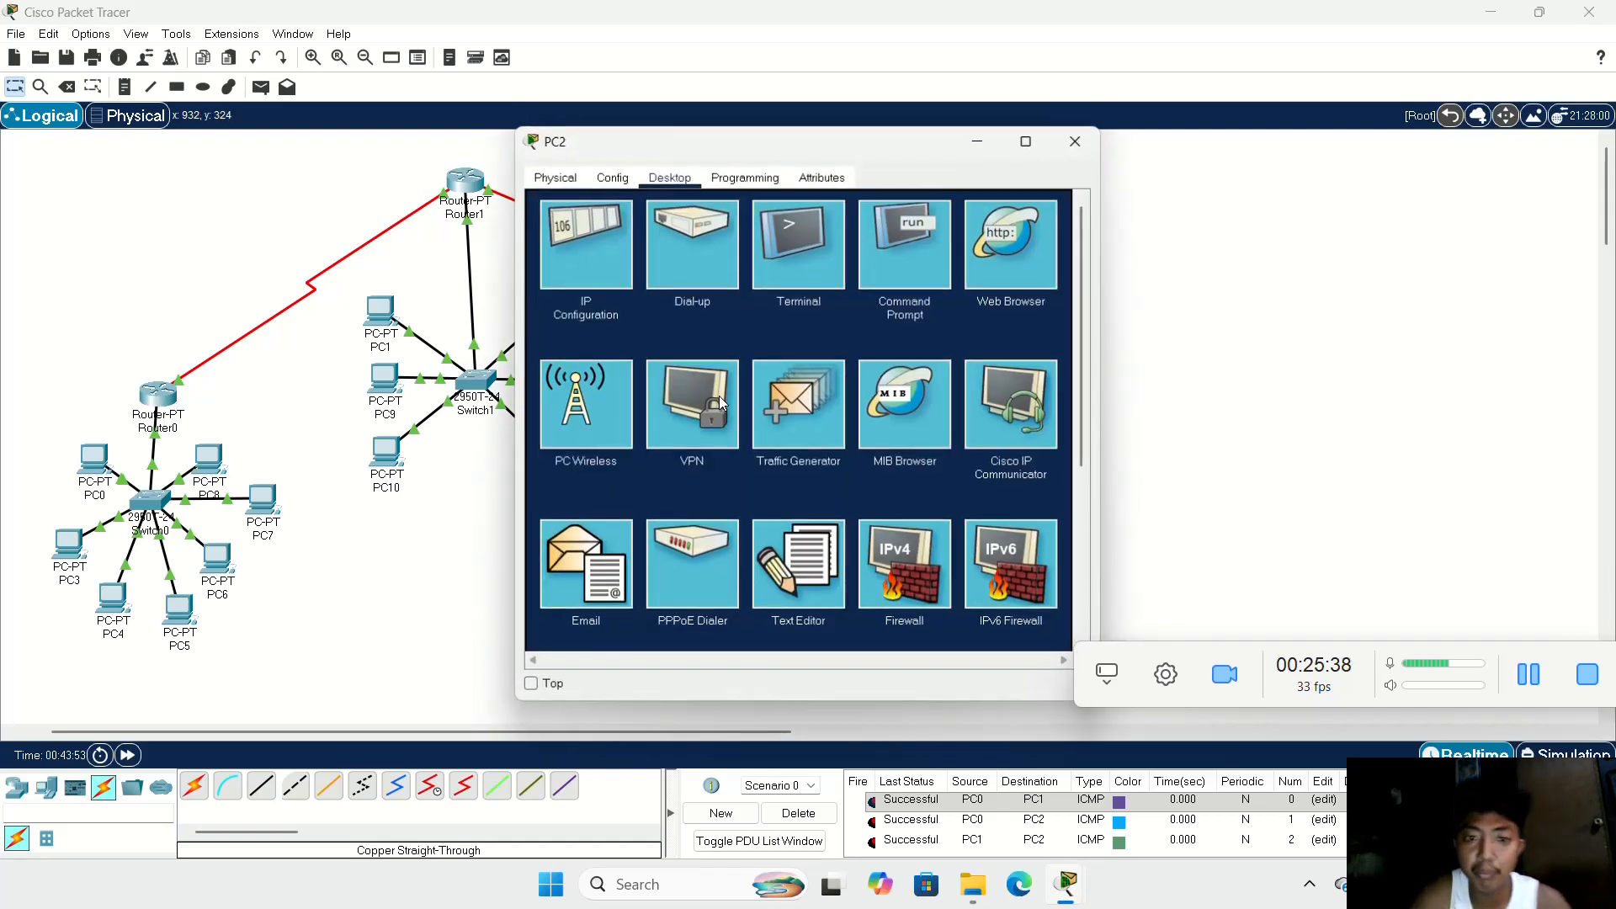
{"action": "left_click", "coordinate": [618, 232]}
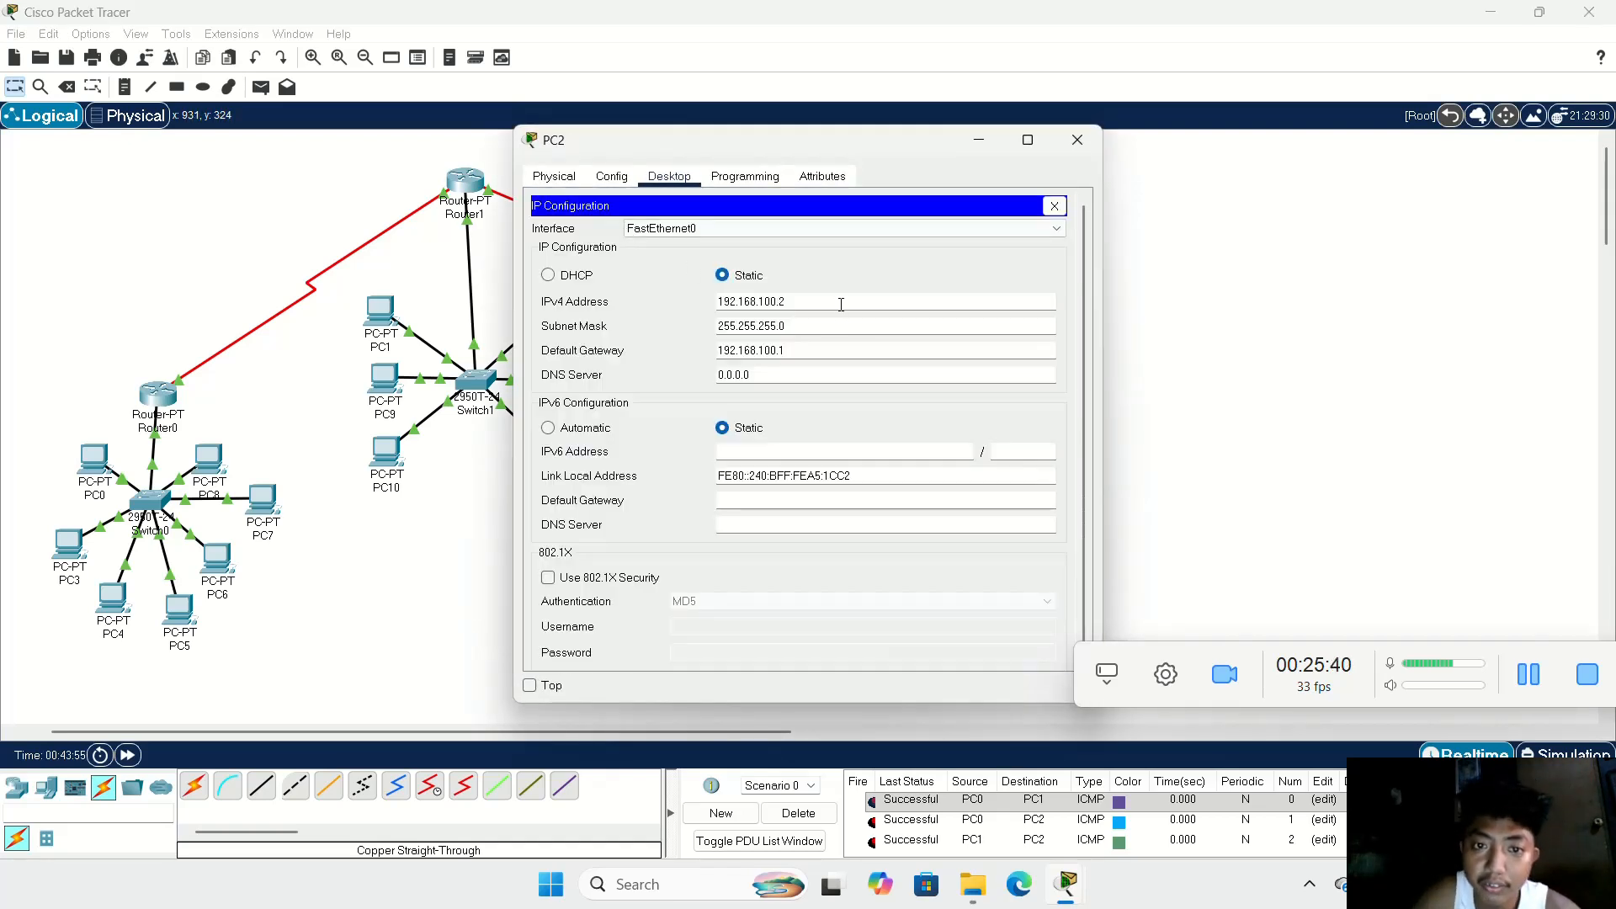
{"action": "left_click_drag", "start_coordinate": [841, 304], "coordinate": [703, 301]}
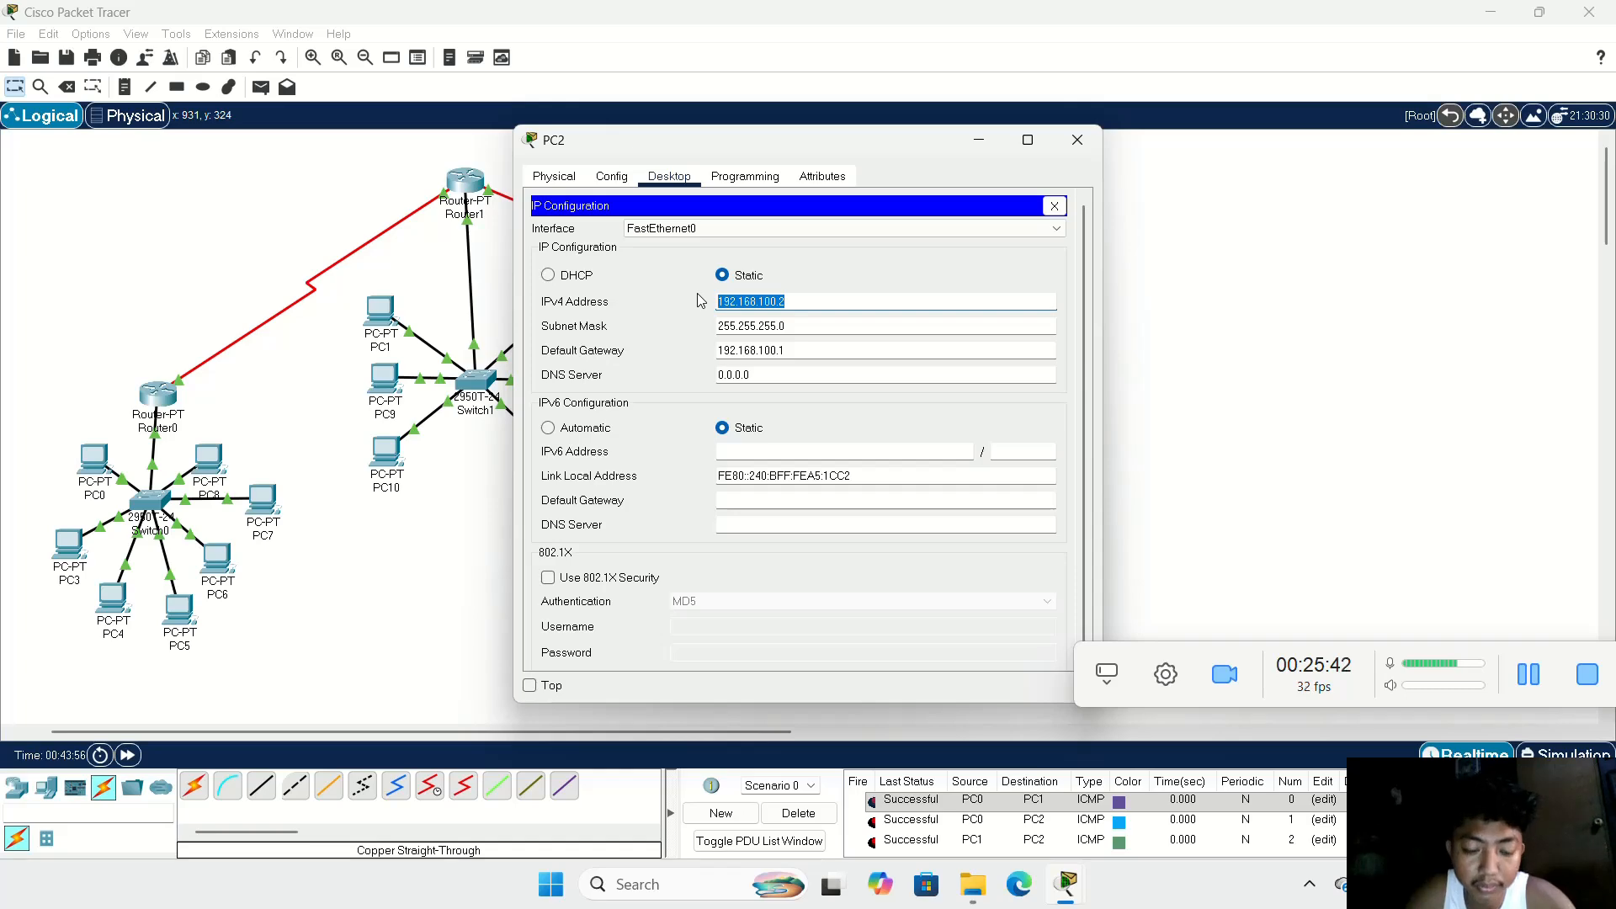
{"action": "left_click", "coordinate": [1078, 140]}
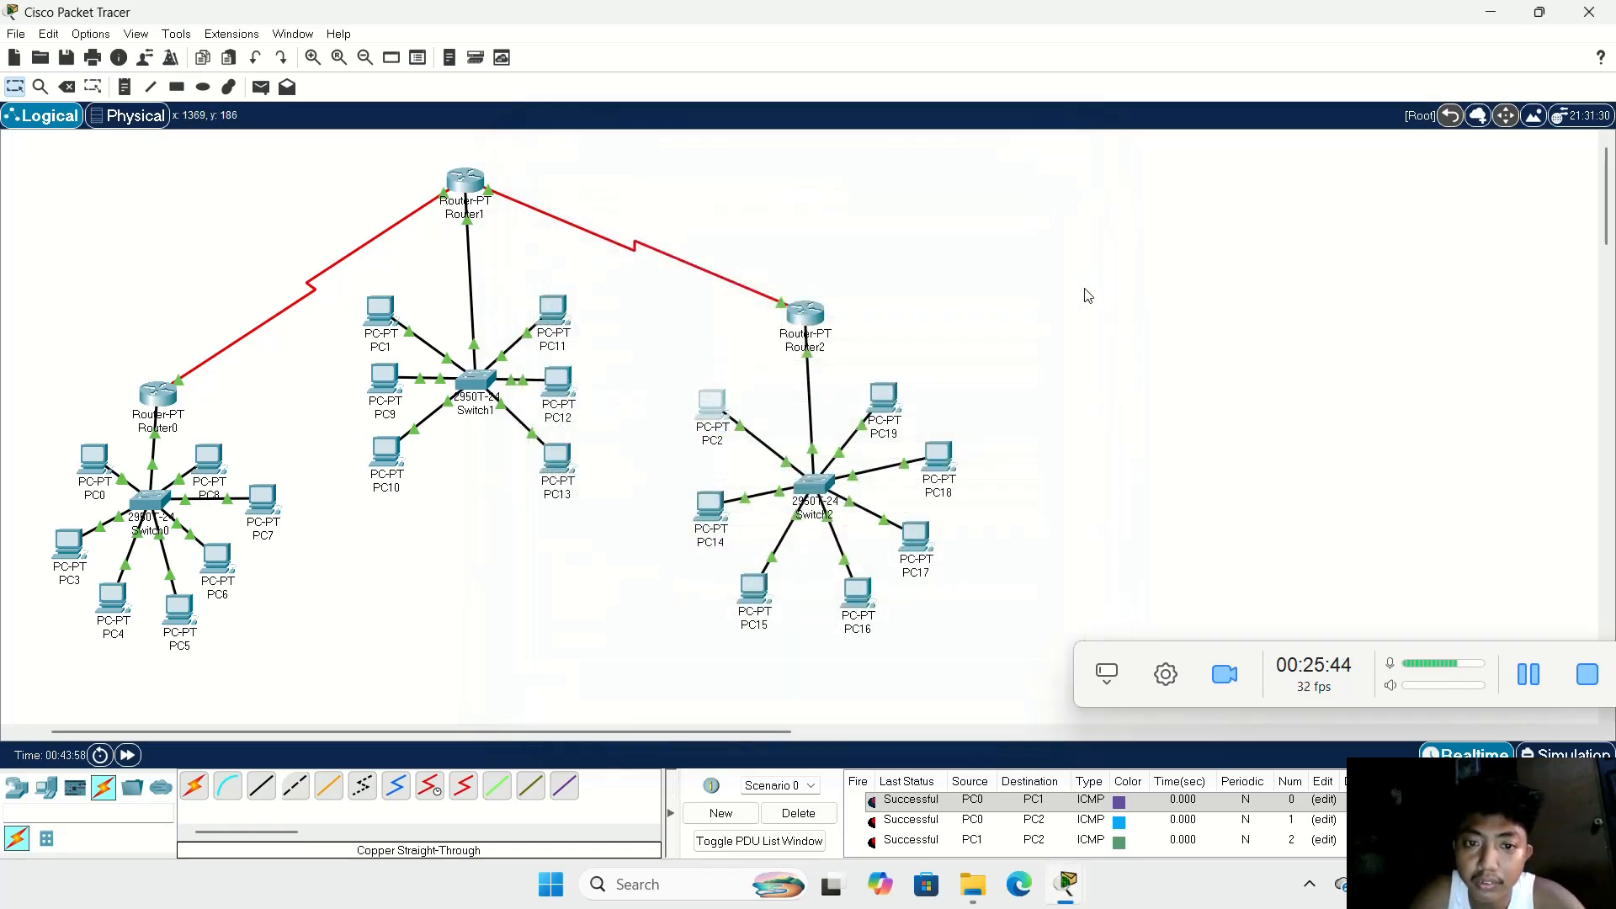
Step: Configure PC14 with static IPv4 address 192.168.100.3, subnet mask 255.255.255.0 and the Switch2 LAN's default gateway
{"action": "left_click", "coordinate": [724, 506]}
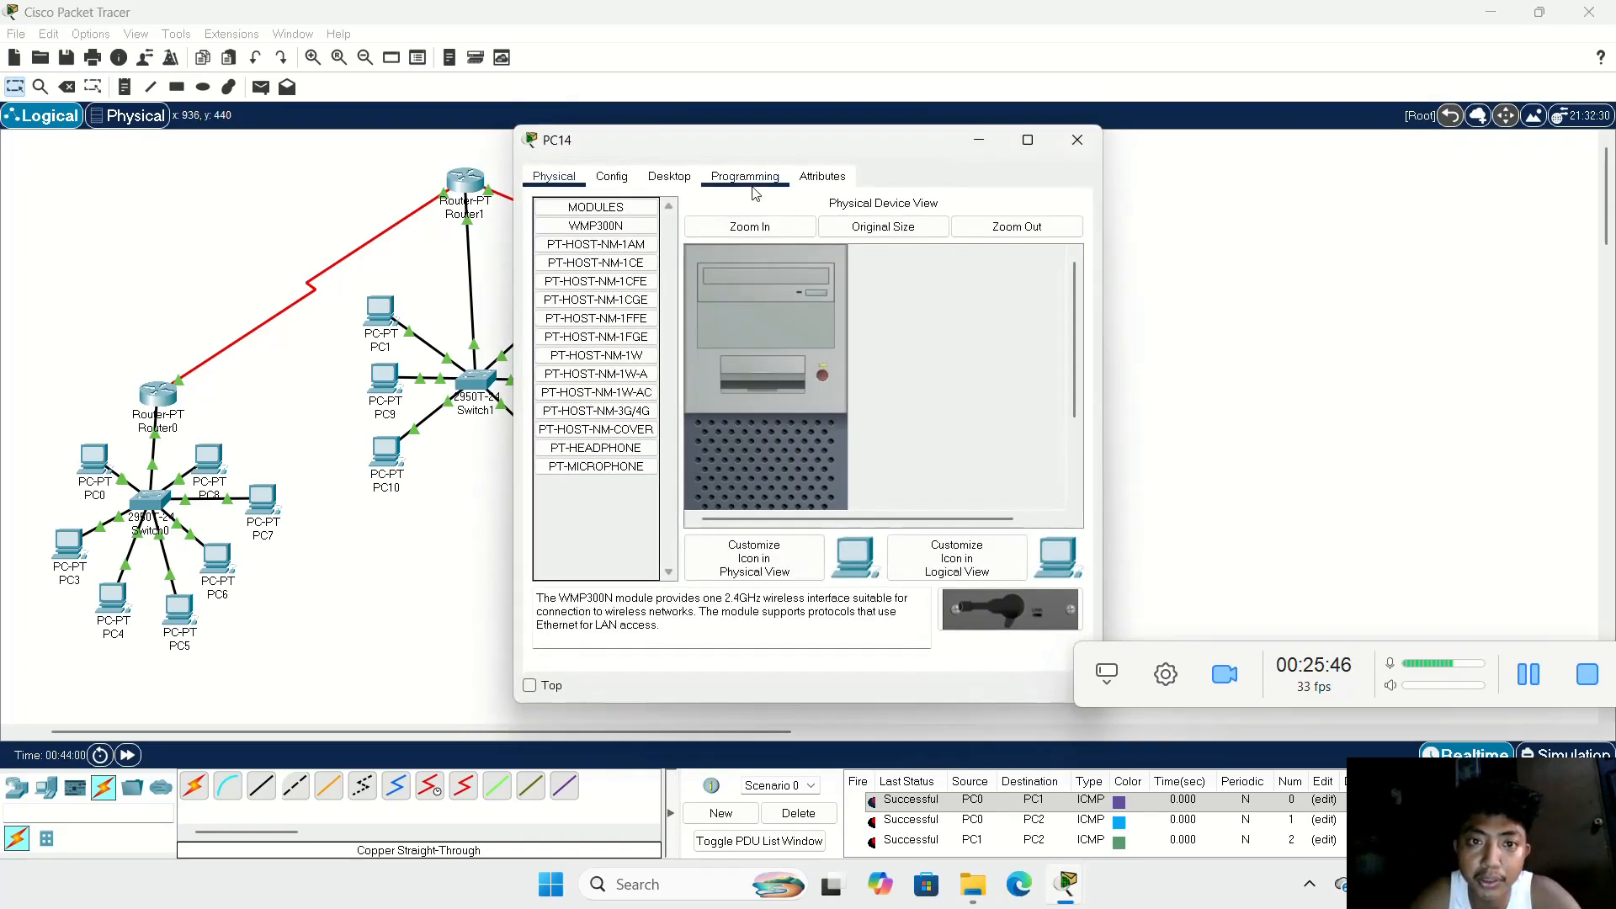
{"action": "left_click", "coordinate": [671, 176]}
{"action": "left_click", "coordinate": [609, 244]}
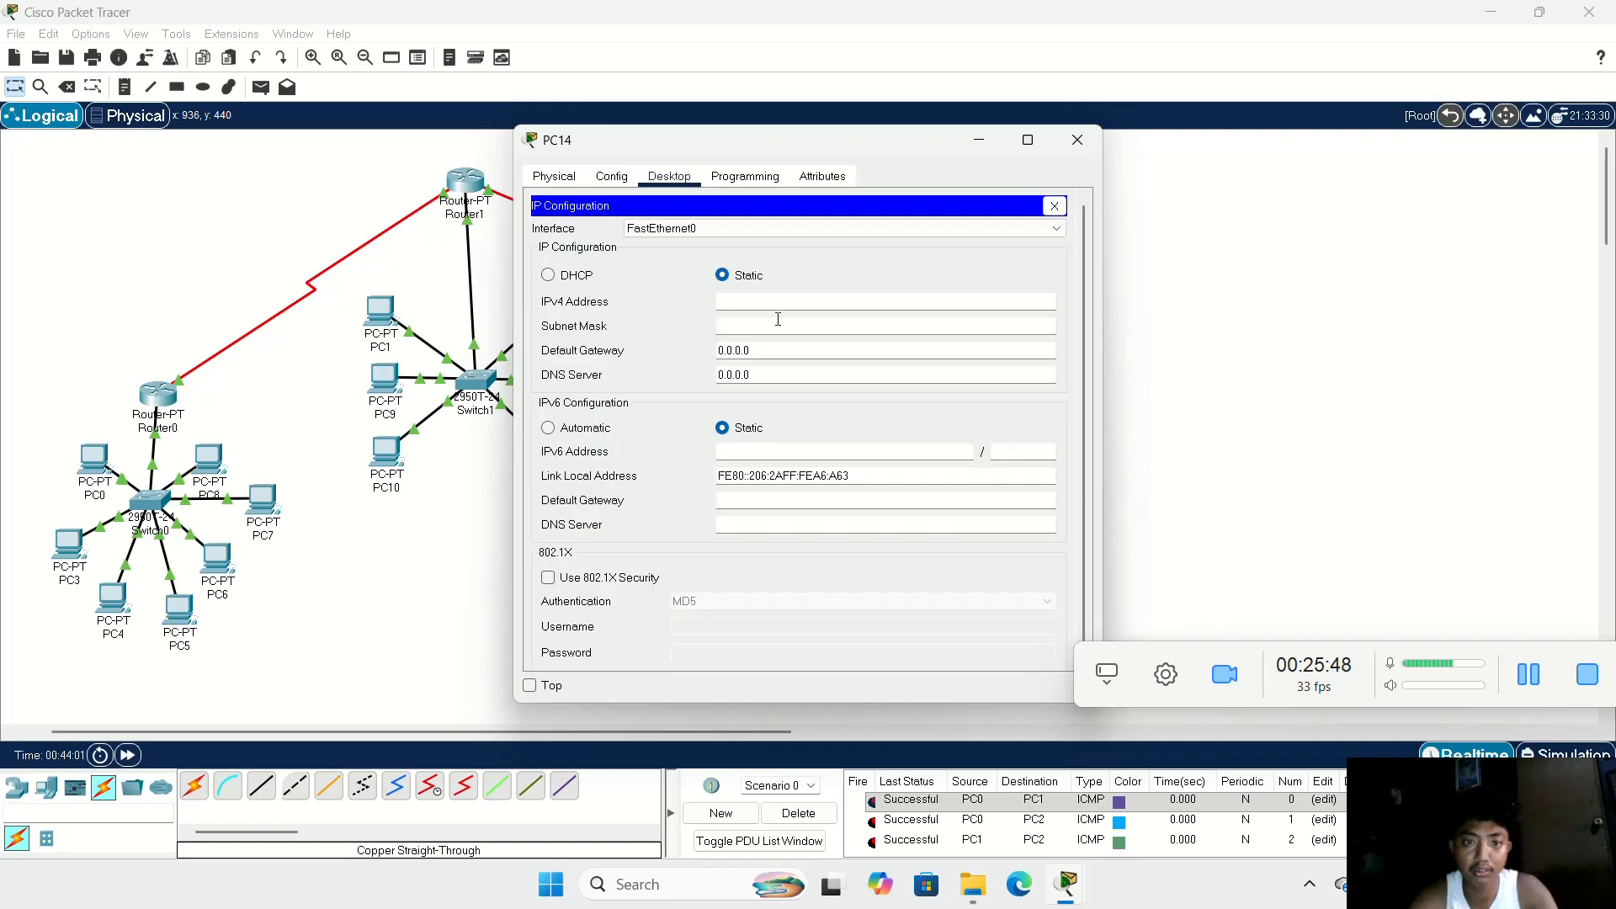
{"action": "left_click", "coordinate": [786, 301]}
{"action": "type", "text": "192.168.100.2"}
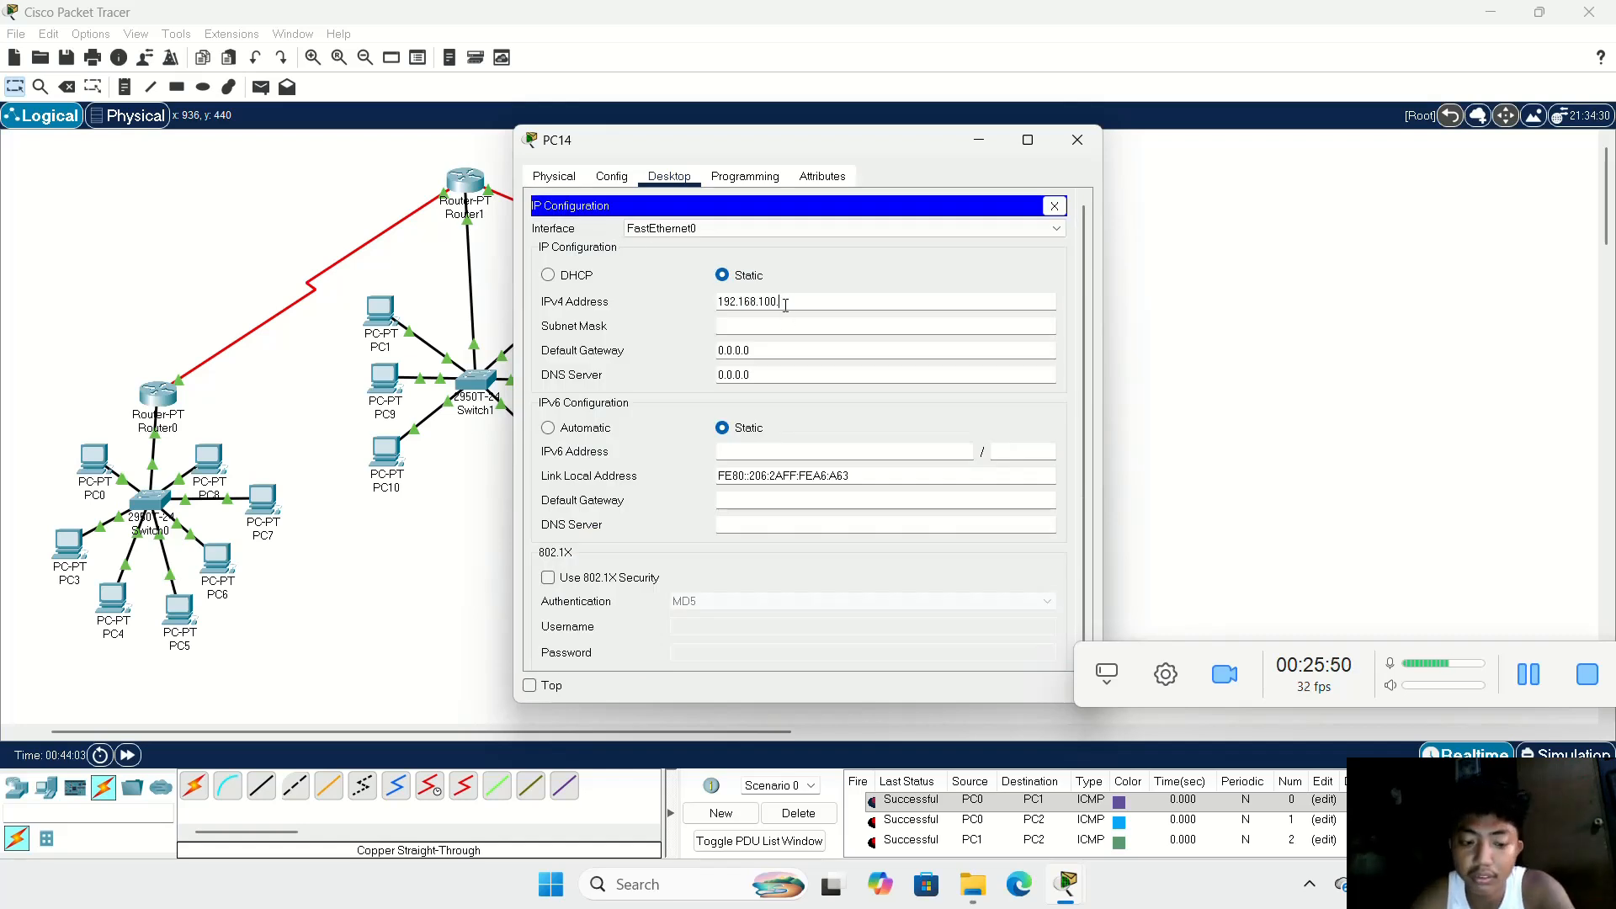
{"action": "left_click", "coordinate": [779, 326]}
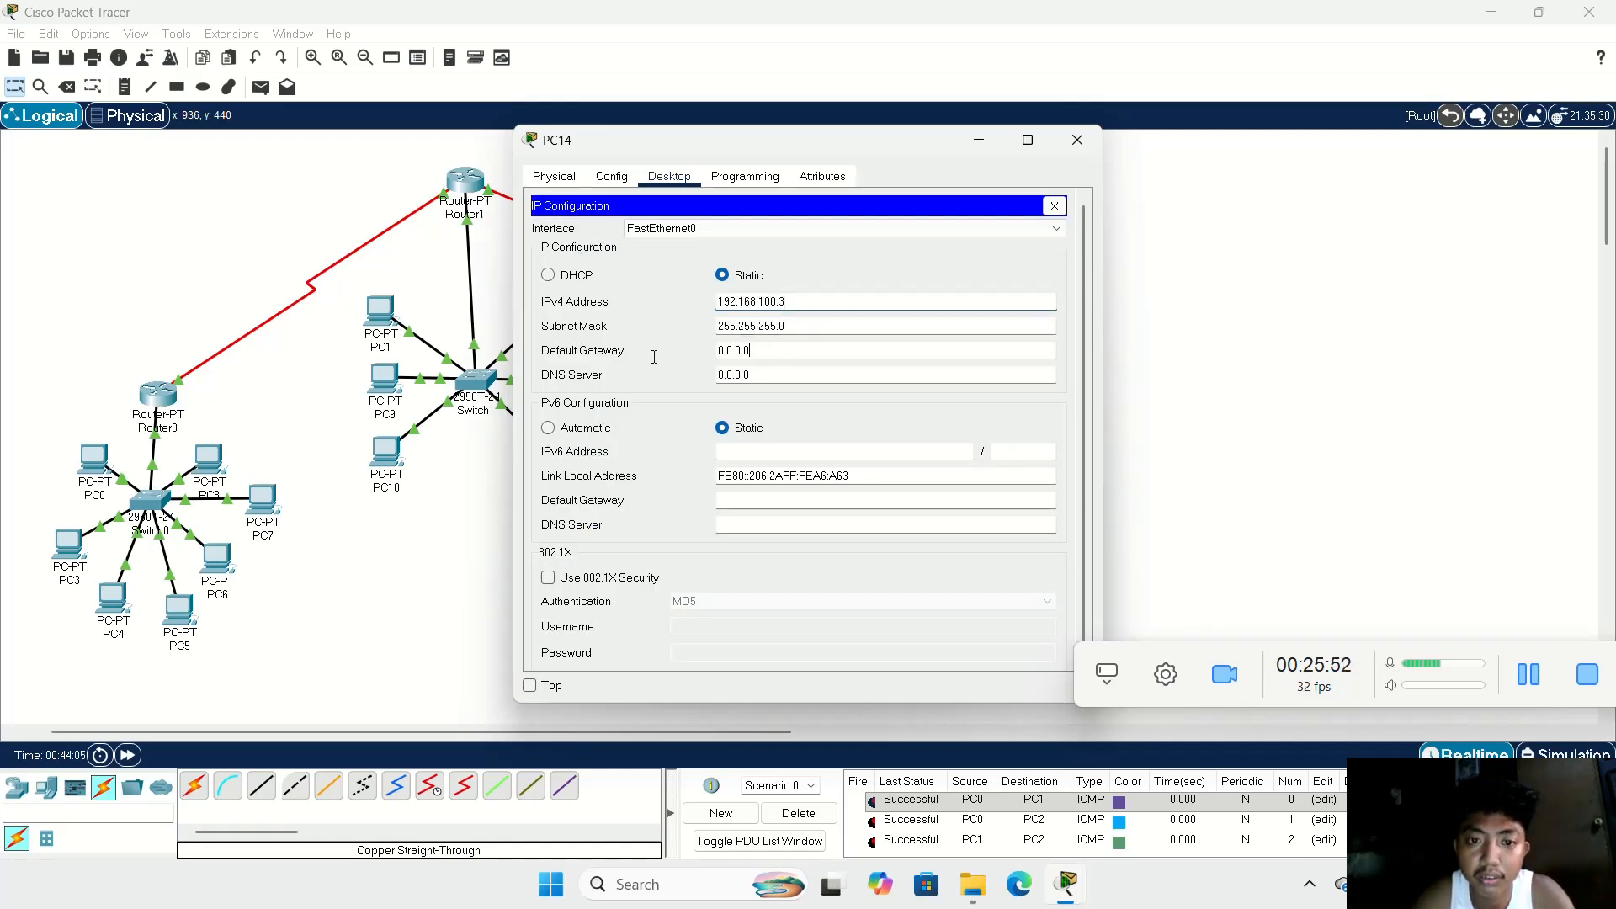
{"action": "key", "text": "ctrl+a"}
{"action": "type", "text": "192.168.100.2"}
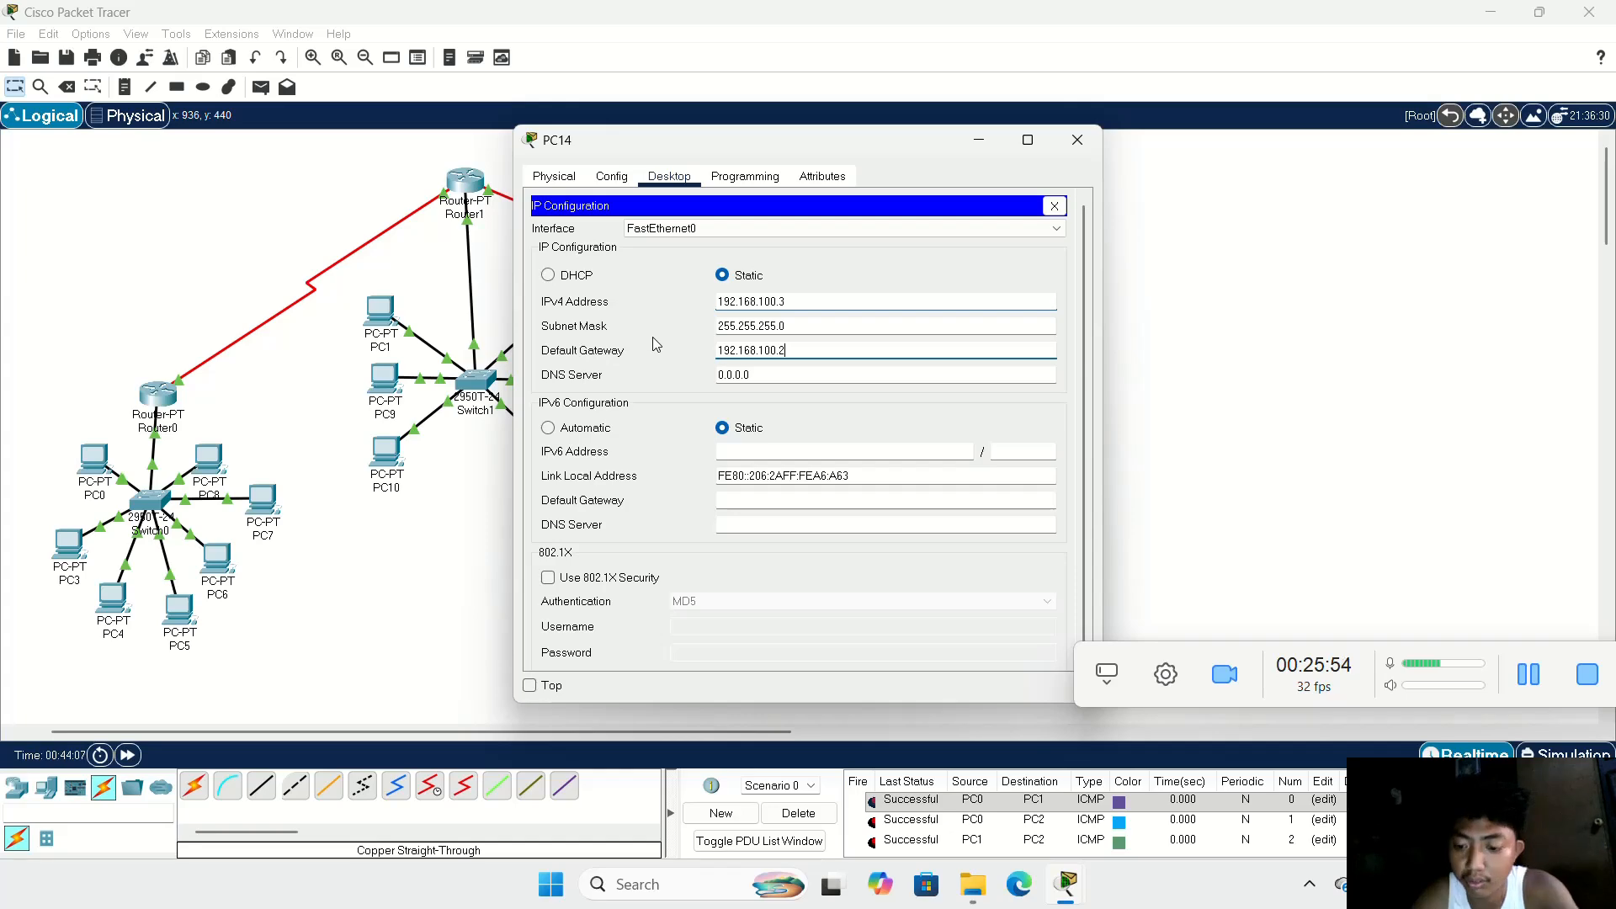
{"action": "left_click", "coordinate": [1078, 140]}
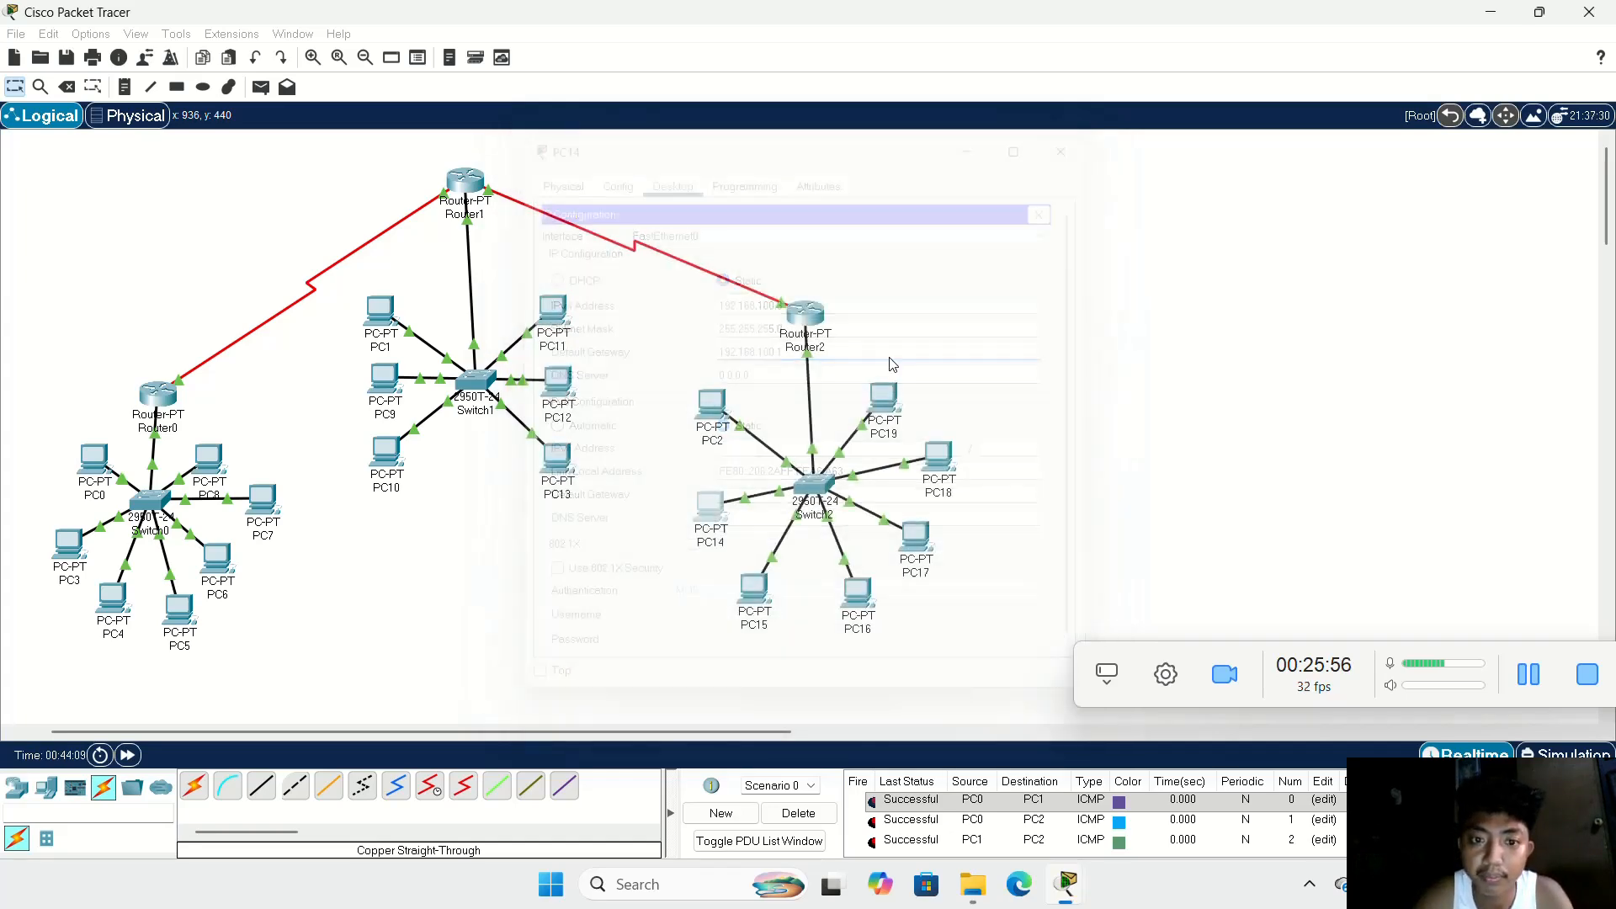
Step: Configure PC15 with static IPv4 address 192.168.100.4, subnet mask 255.255.255.0 and default gateway 192.168.100.1
{"action": "left_click", "coordinate": [757, 589]}
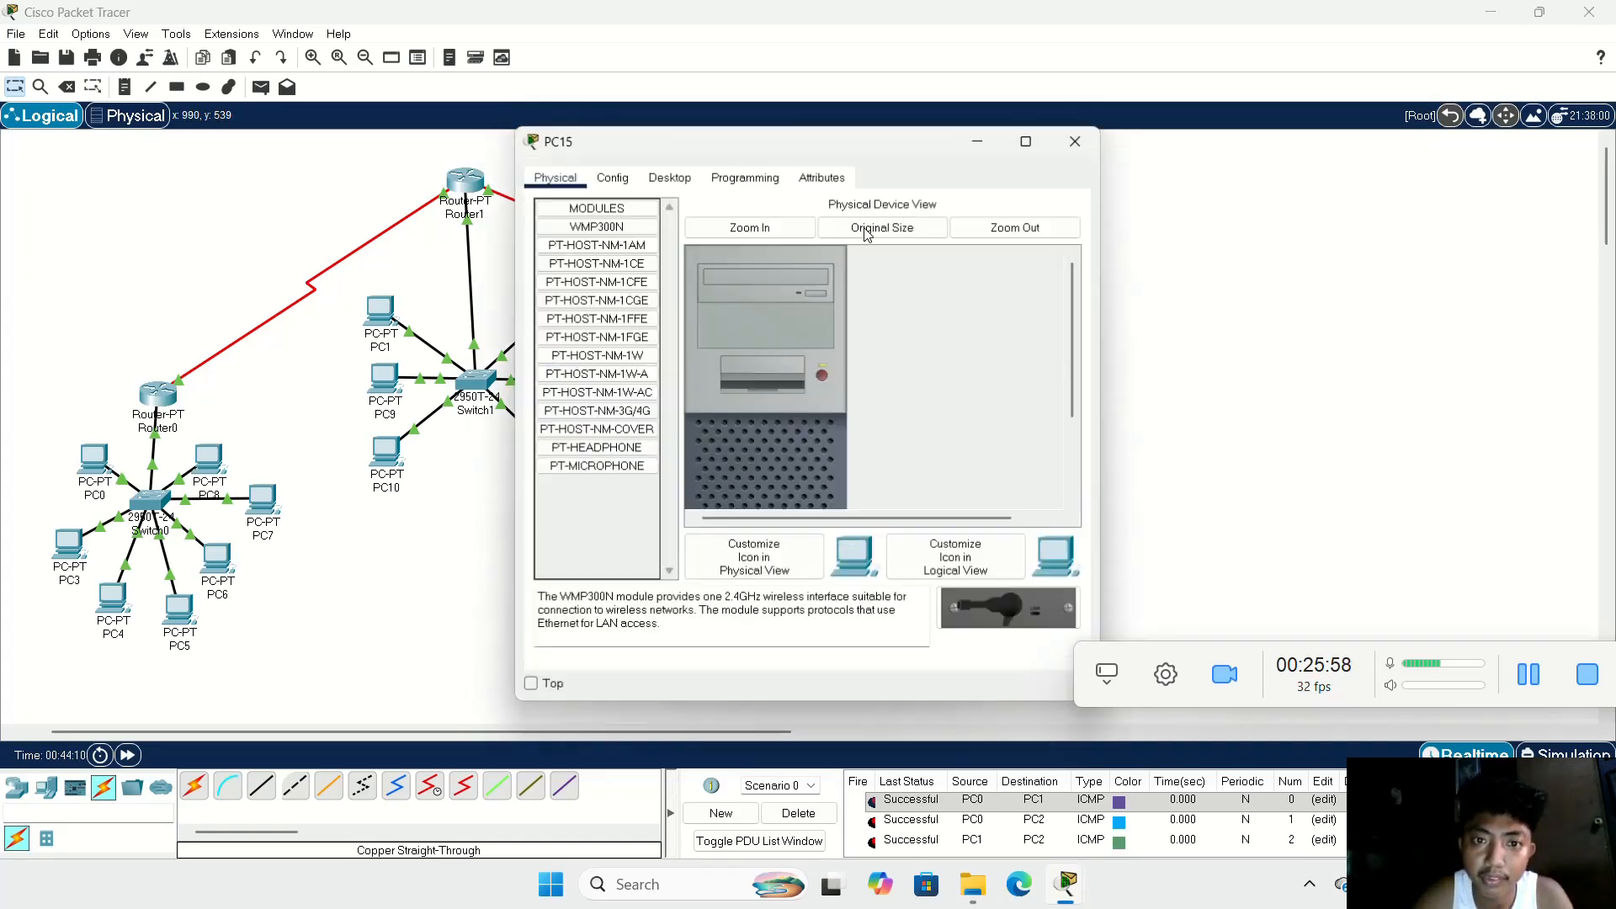
{"action": "left_click", "coordinate": [670, 177]}
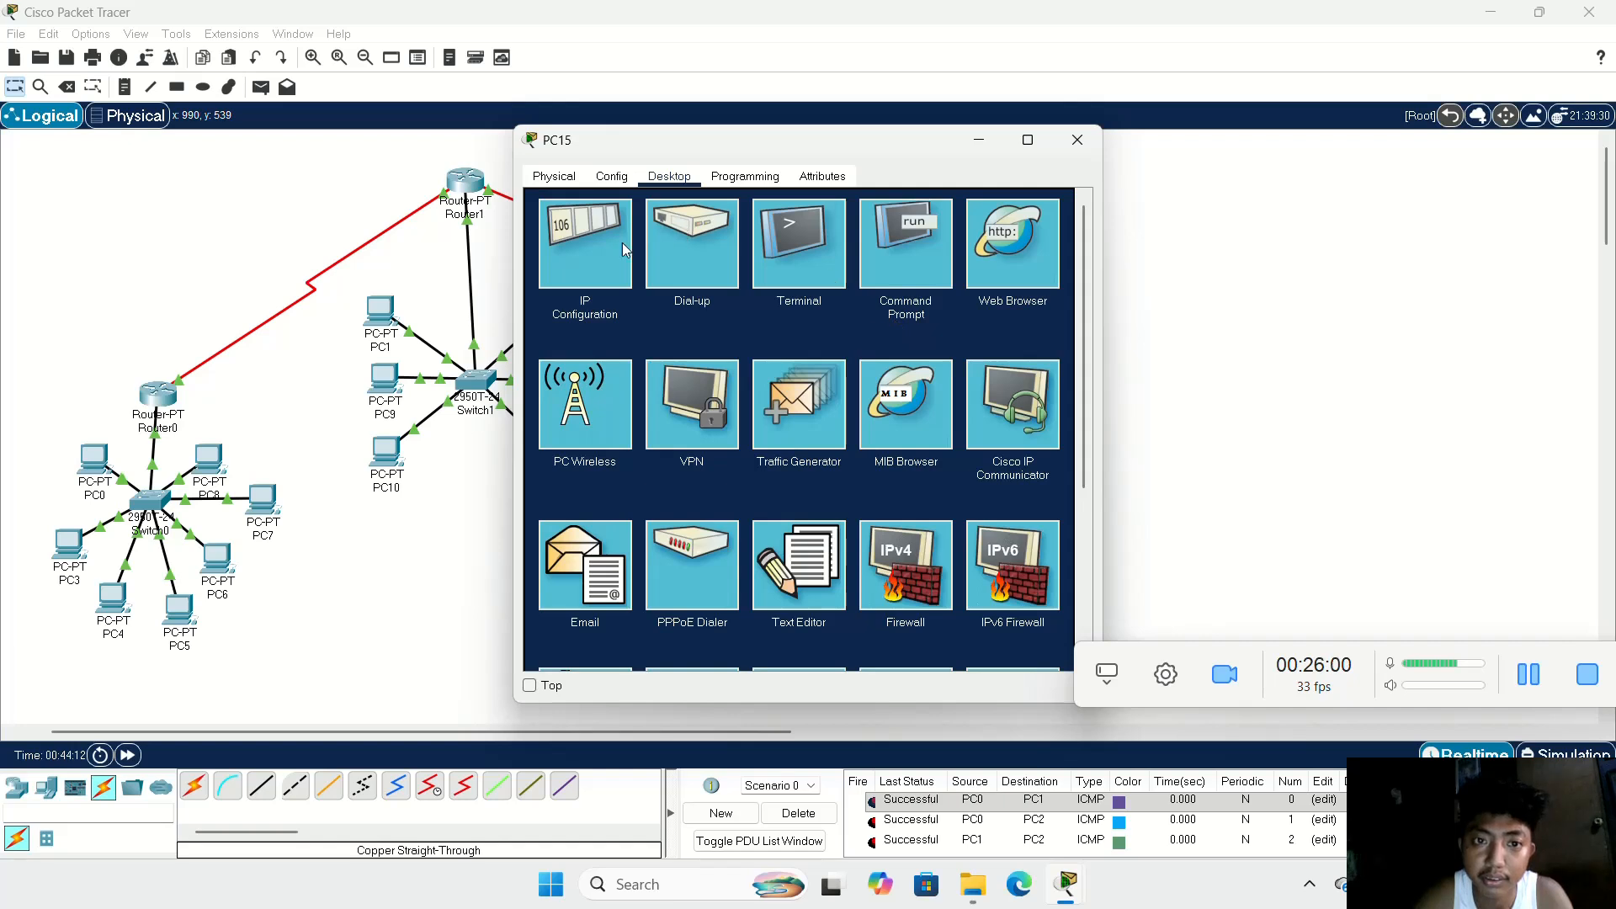
{"action": "left_click", "coordinate": [623, 248]}
{"action": "left_click", "coordinate": [912, 304]}
{"action": "type", "text": "192.168.100.4"}
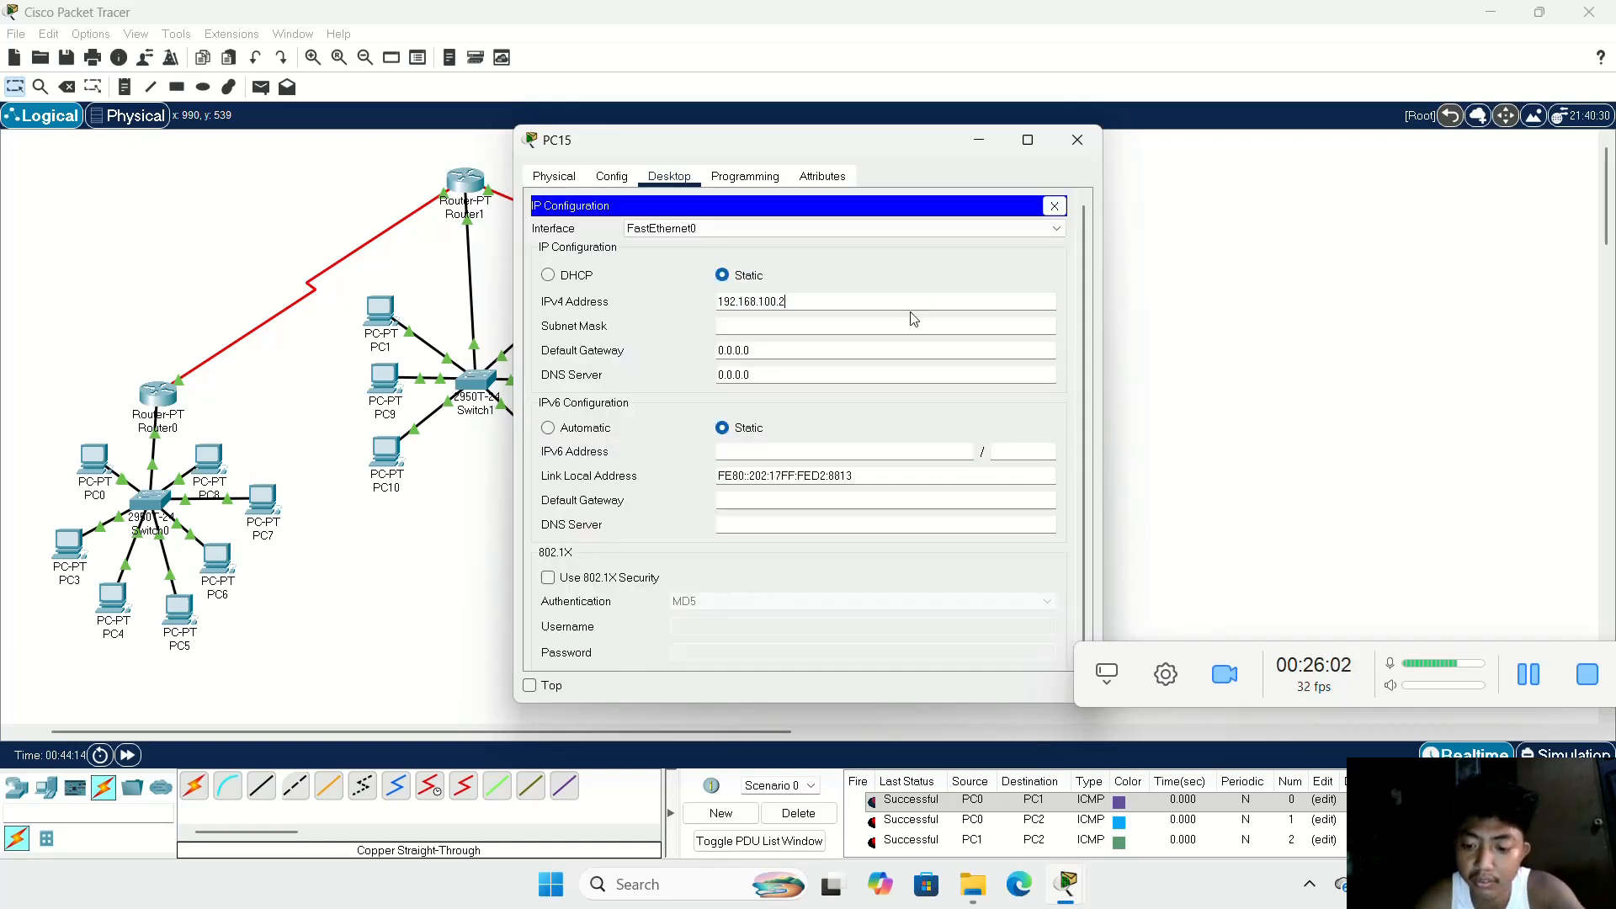
{"action": "left_click", "coordinate": [829, 326]}
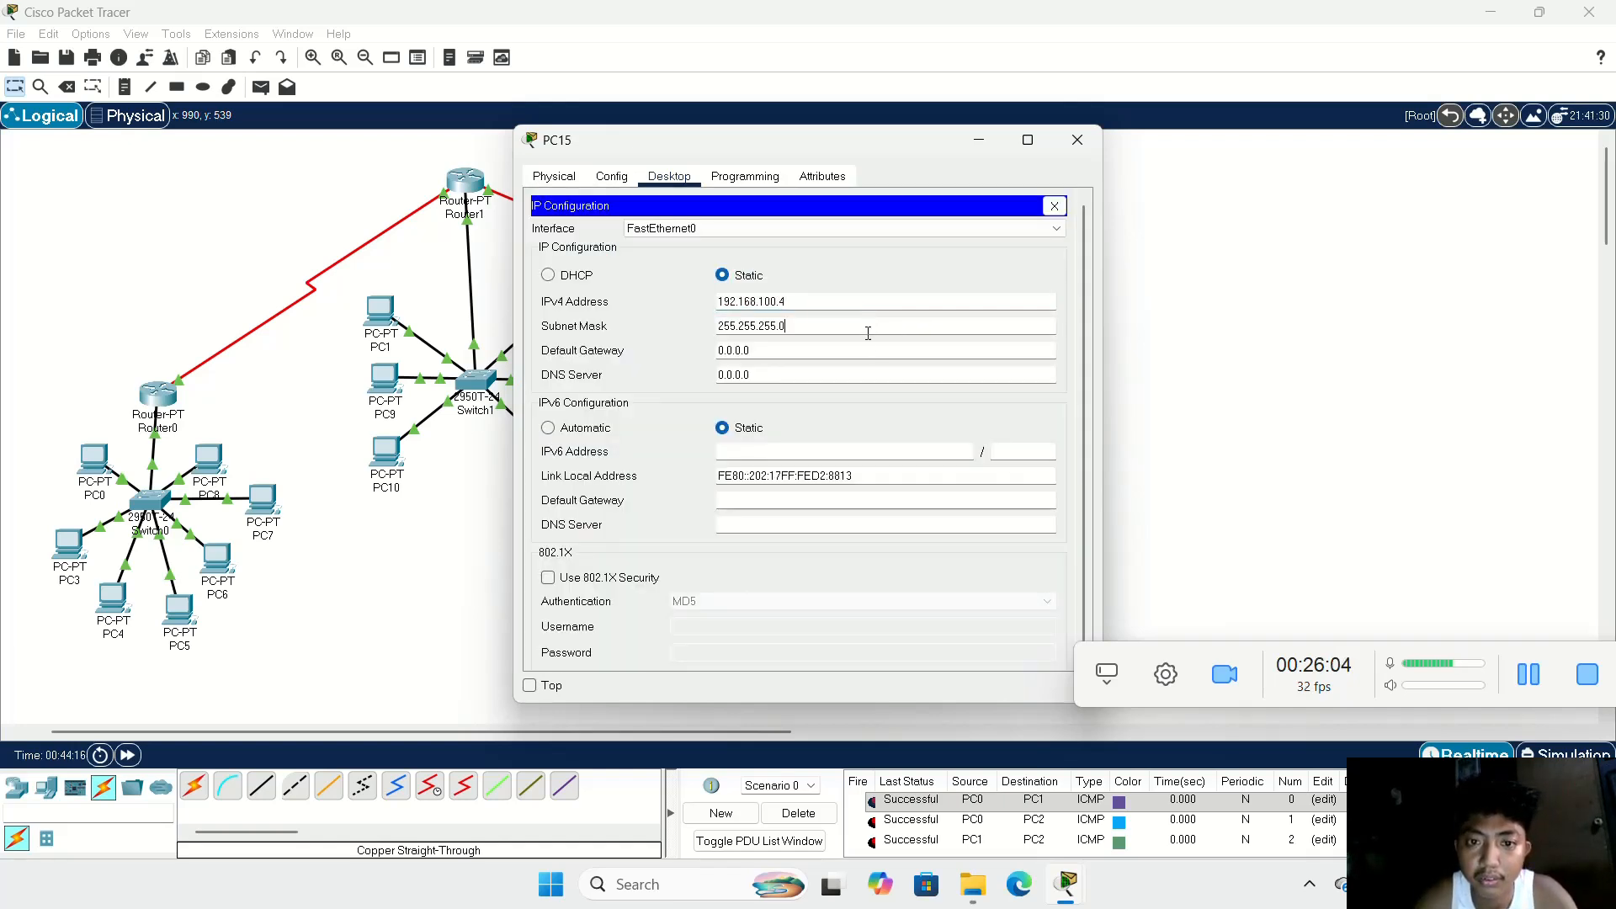
{"action": "left_click", "coordinate": [812, 350]}
{"action": "key", "text": "BackSpace"}
{"action": "key", "text": "BackSpace"}
{"action": "key", "text": "BackSpace"}
{"action": "key", "text": "BackSpace"}
{"action": "key", "text": "BackSpace"}
{"action": "key", "text": "BackSpace"}
{"action": "key", "text": "BackSpace"}
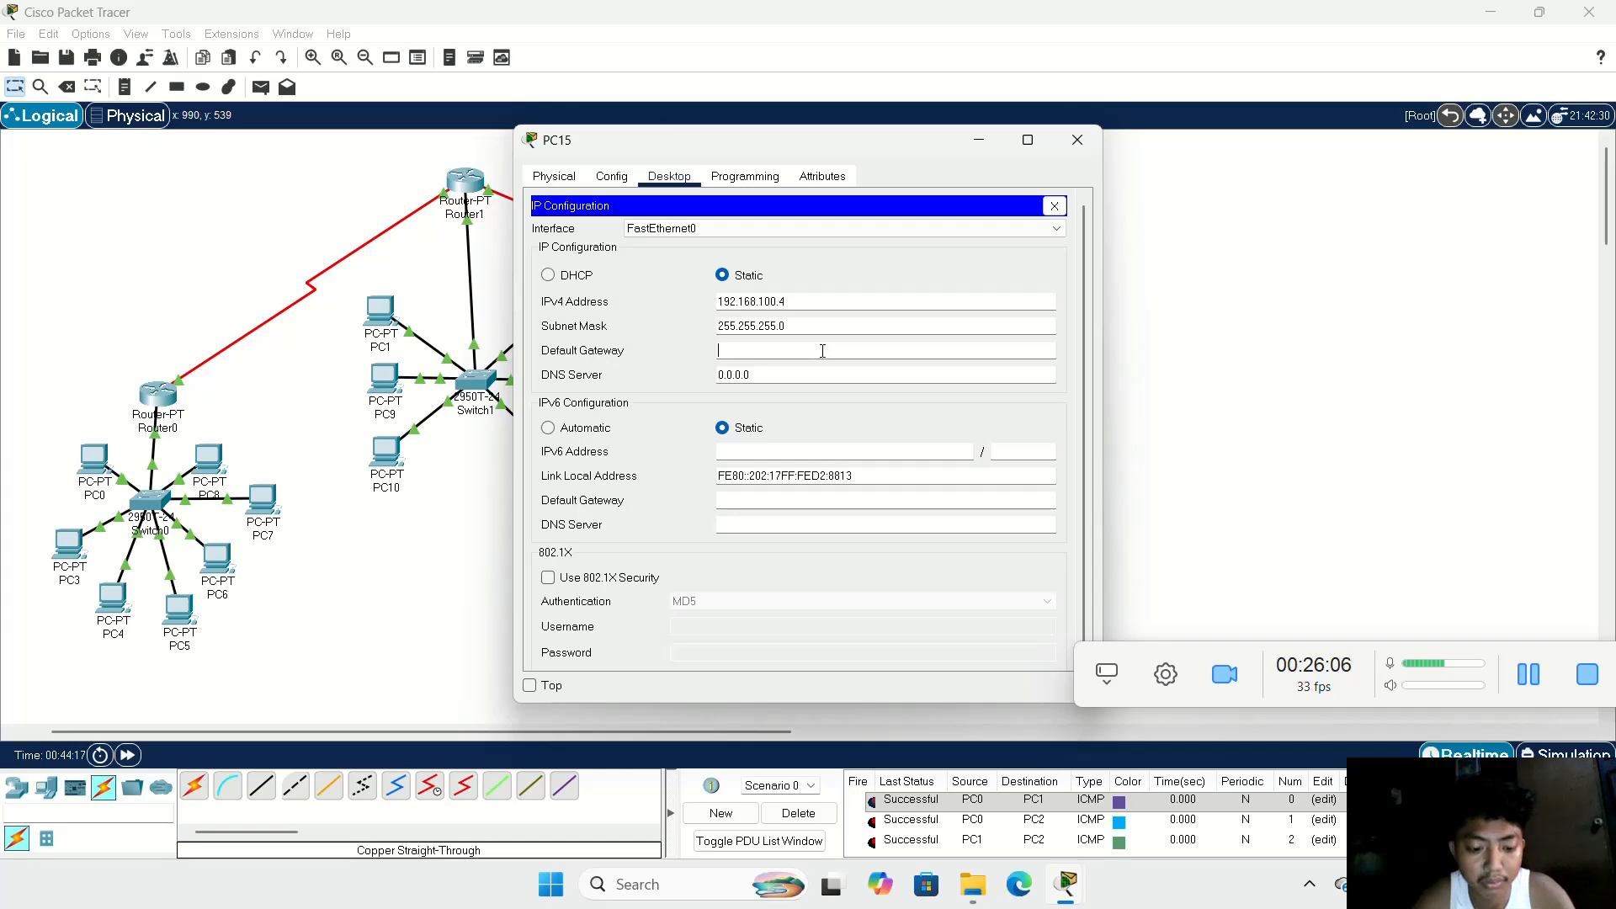
{"action": "type", "text": "192.168.100.21"}
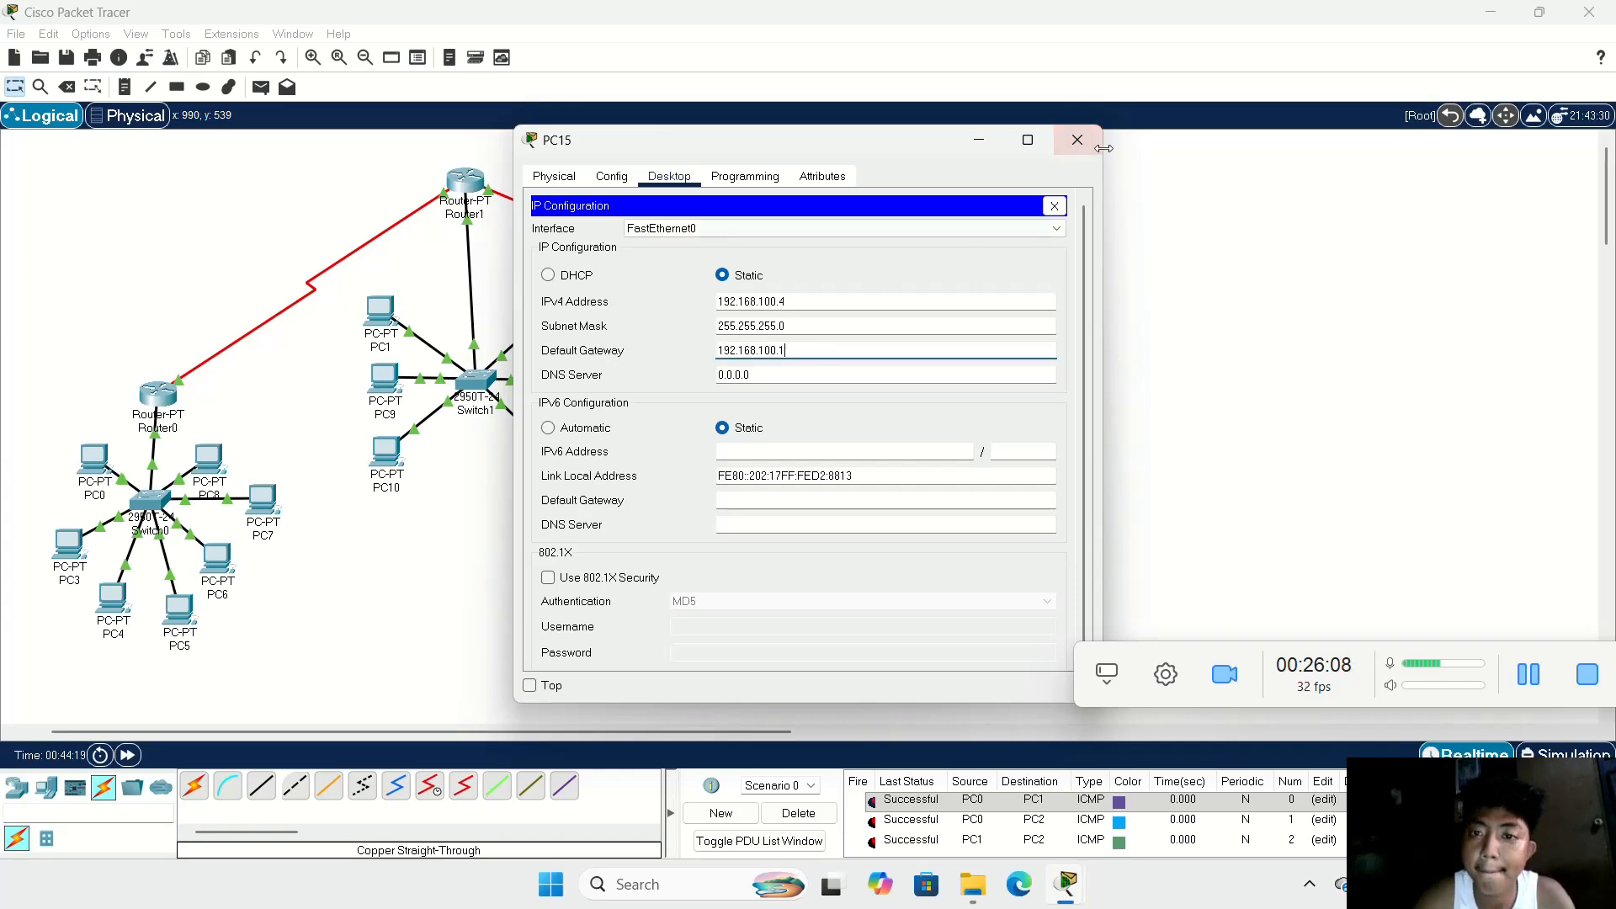
{"action": "left_click", "coordinate": [1090, 148]}
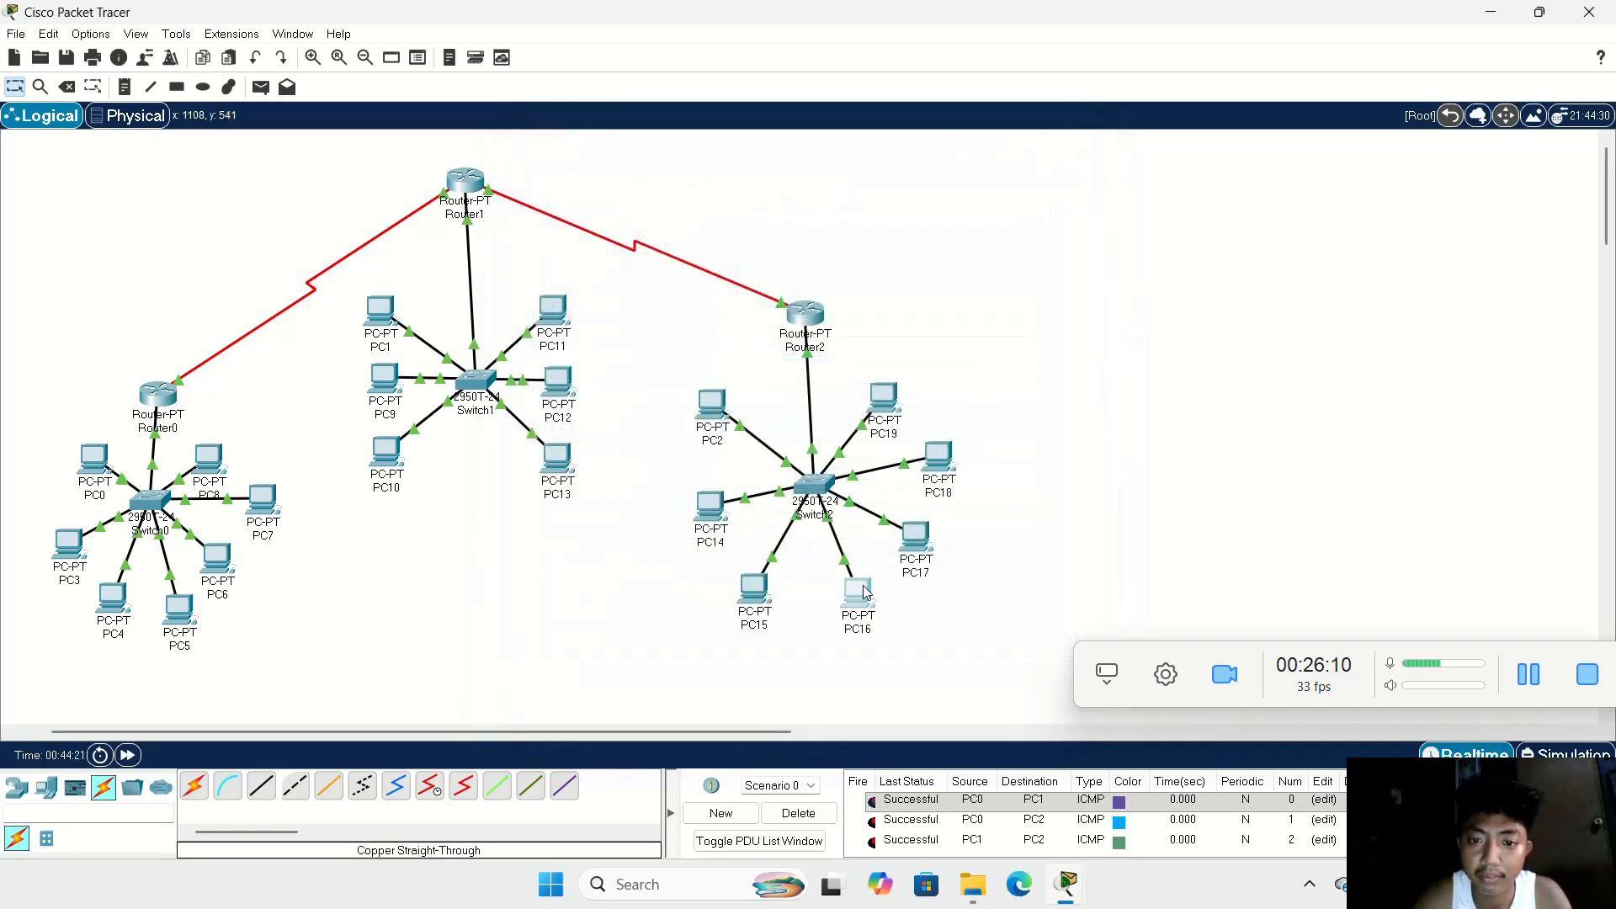
Step: Give PC16 the static IPv4 address 192.168.100.6 with subnet mask 255.255.255.0
{"action": "left_click", "coordinate": [953, 466]}
{"action": "left_click", "coordinate": [669, 179]}
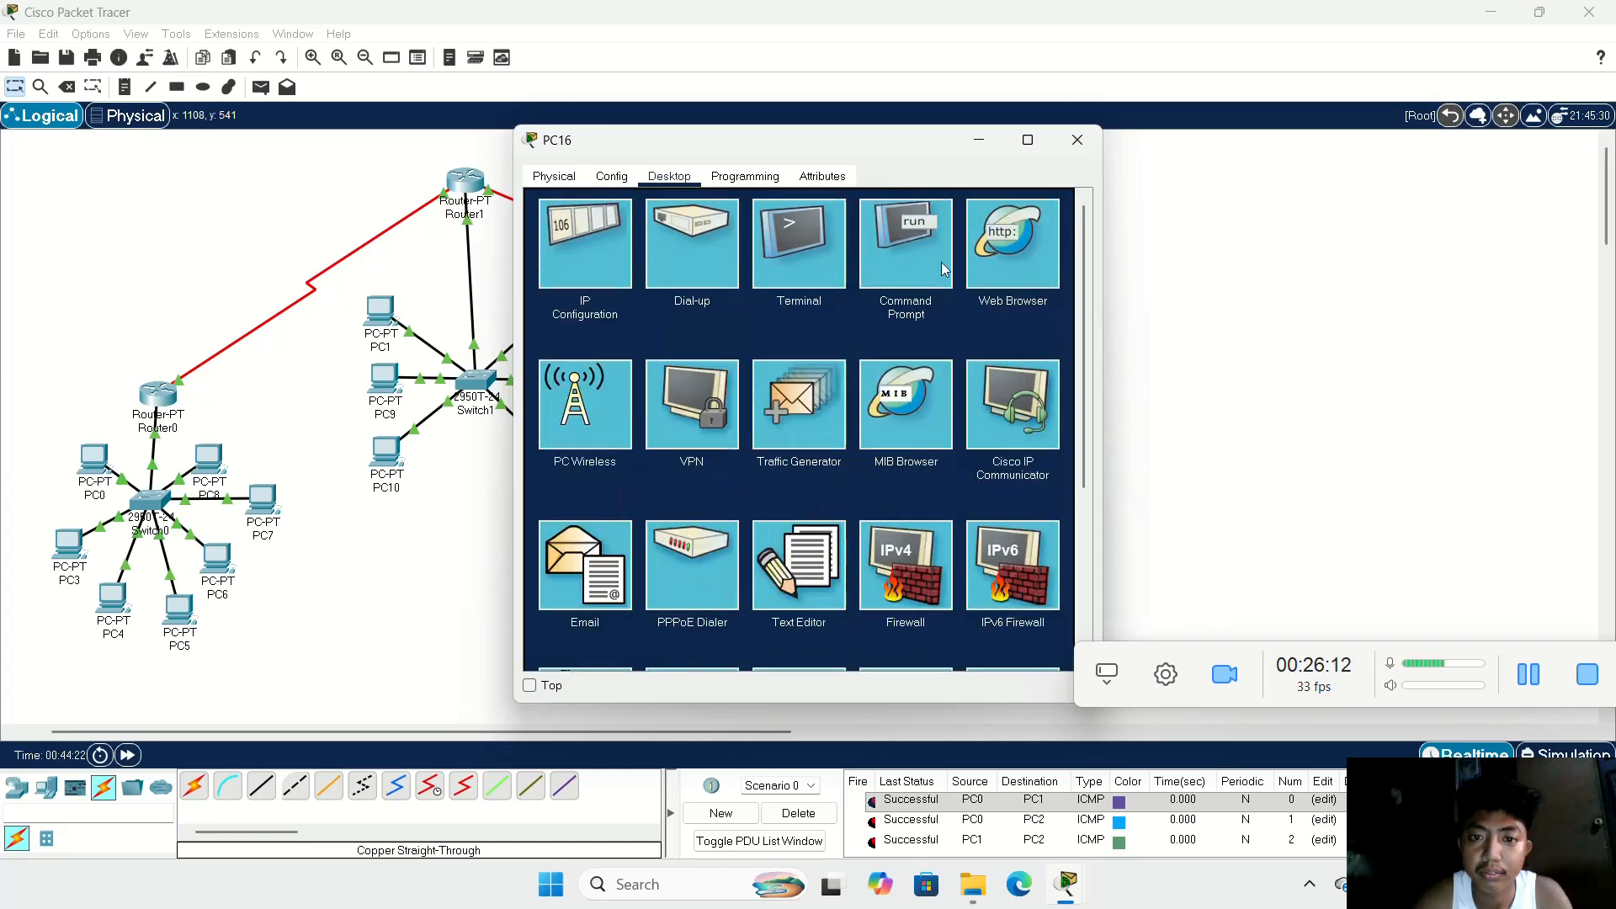
{"action": "left_click", "coordinate": [601, 242]}
{"action": "left_click", "coordinate": [899, 301]}
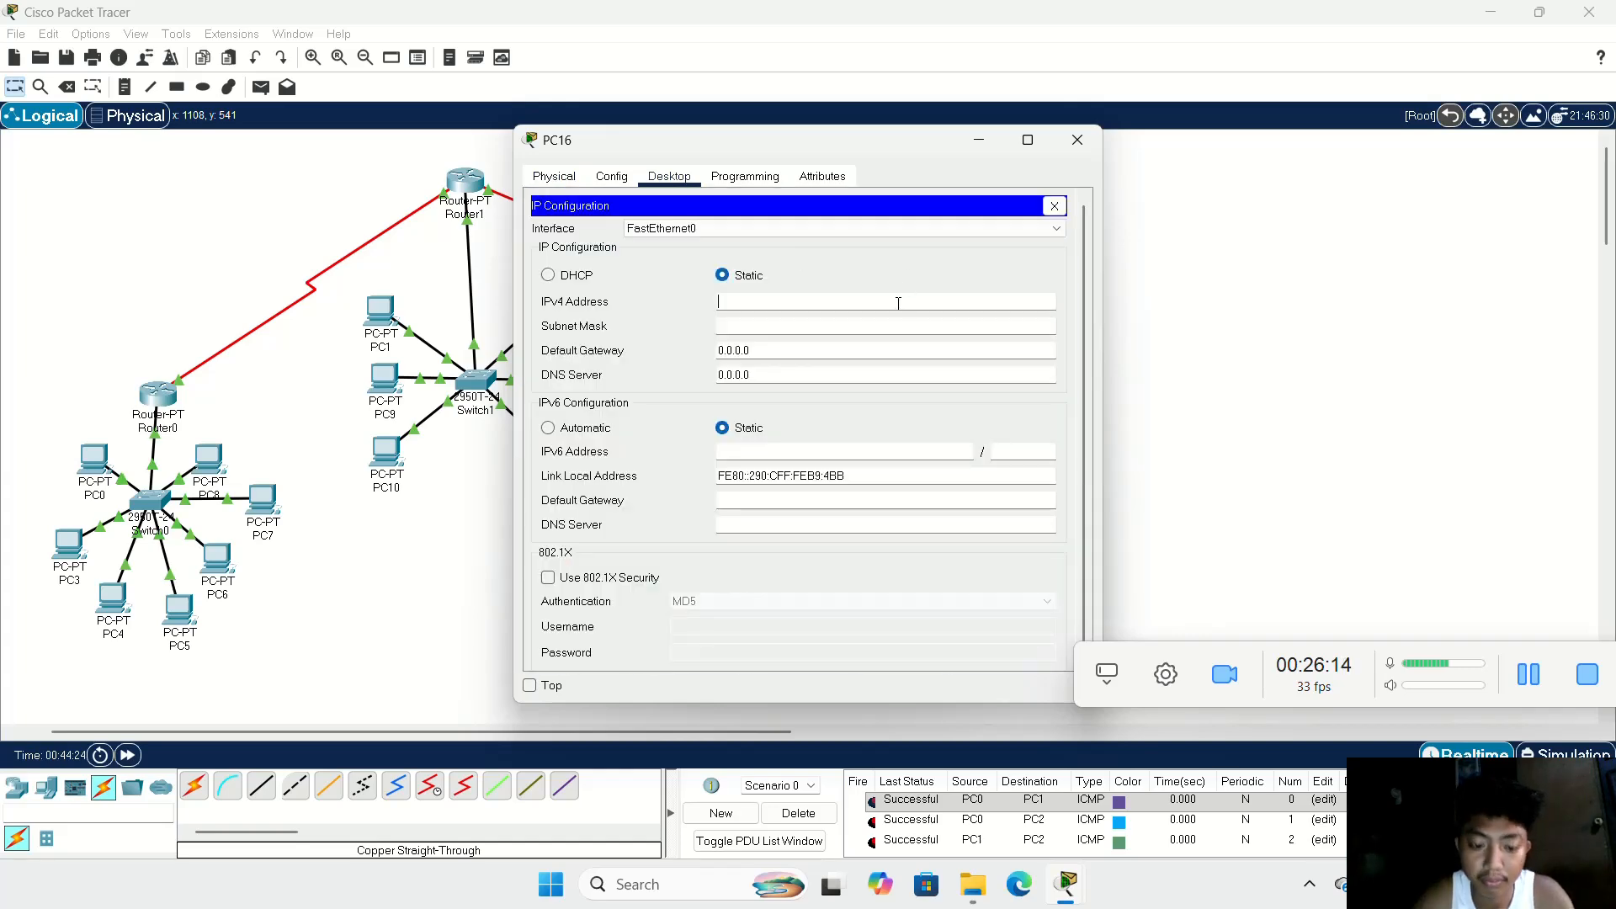
{"action": "type", "text": "192.168.100.2"}
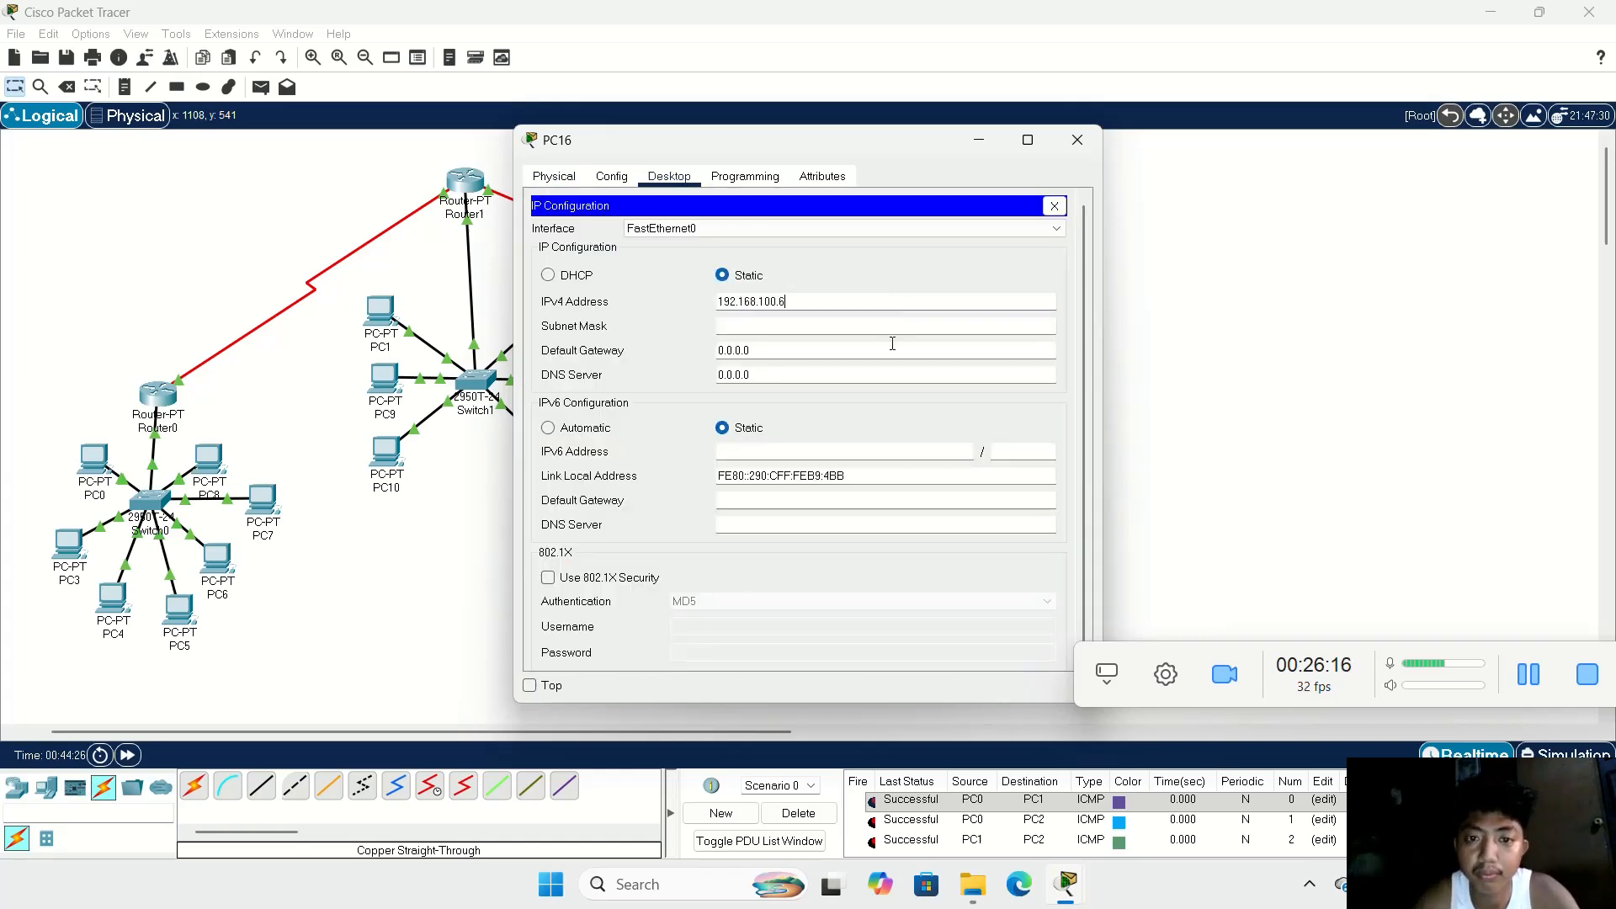
{"action": "left_click", "coordinate": [979, 140]}
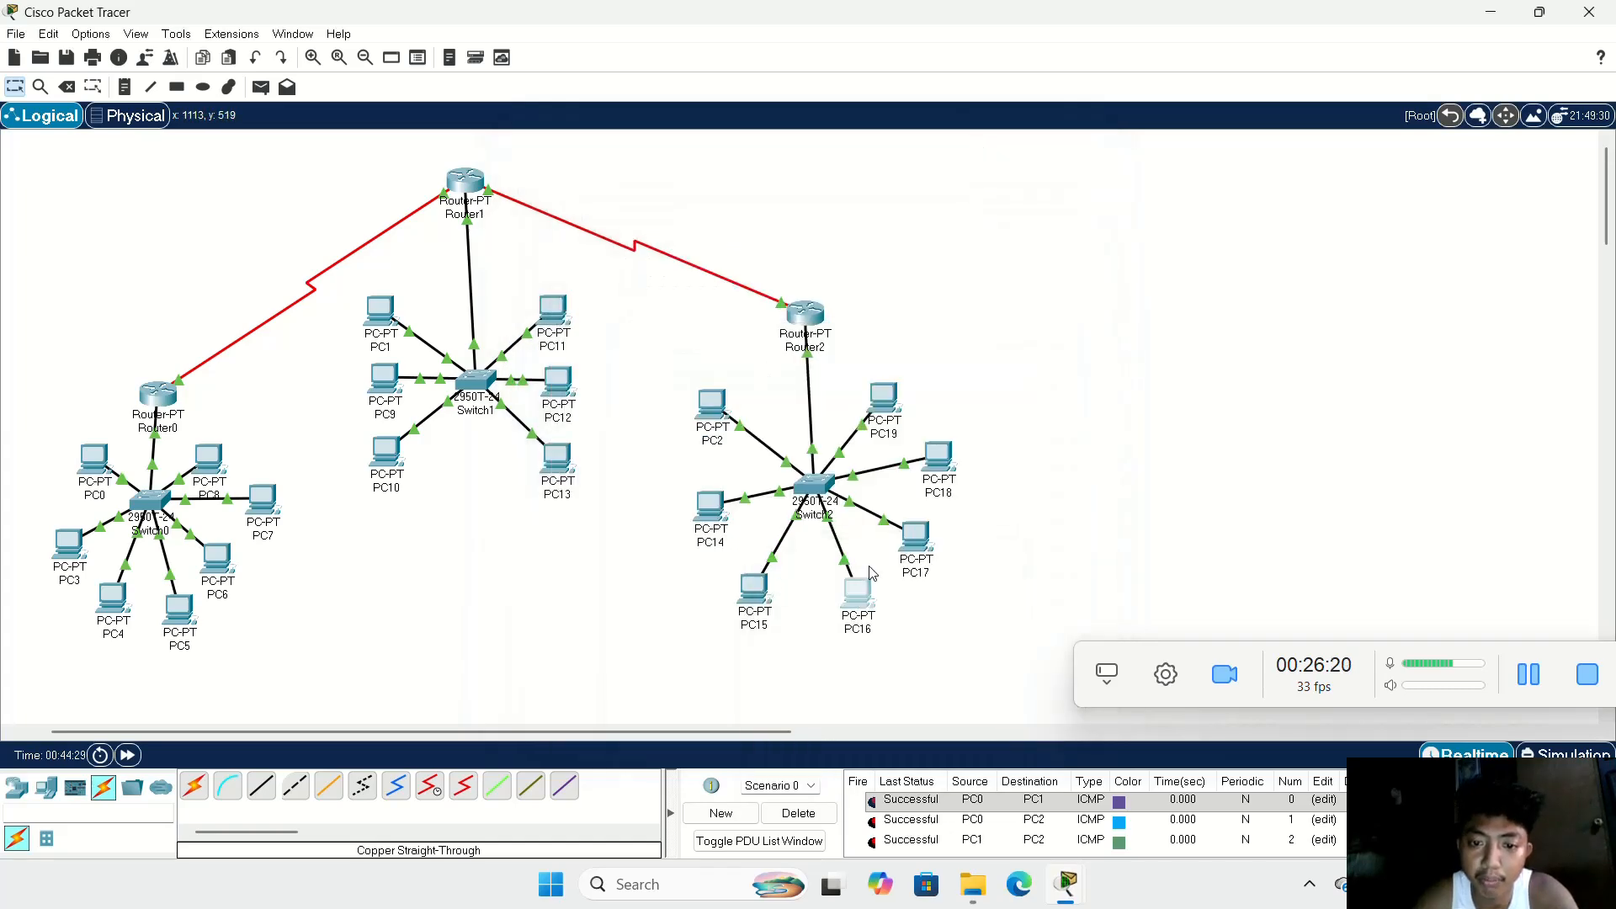
Step: Correct PC16's IPv4 address to 192.168.100.5 and set its default gateway to 192.168.100.1
{"action": "left_click", "coordinate": [860, 592]}
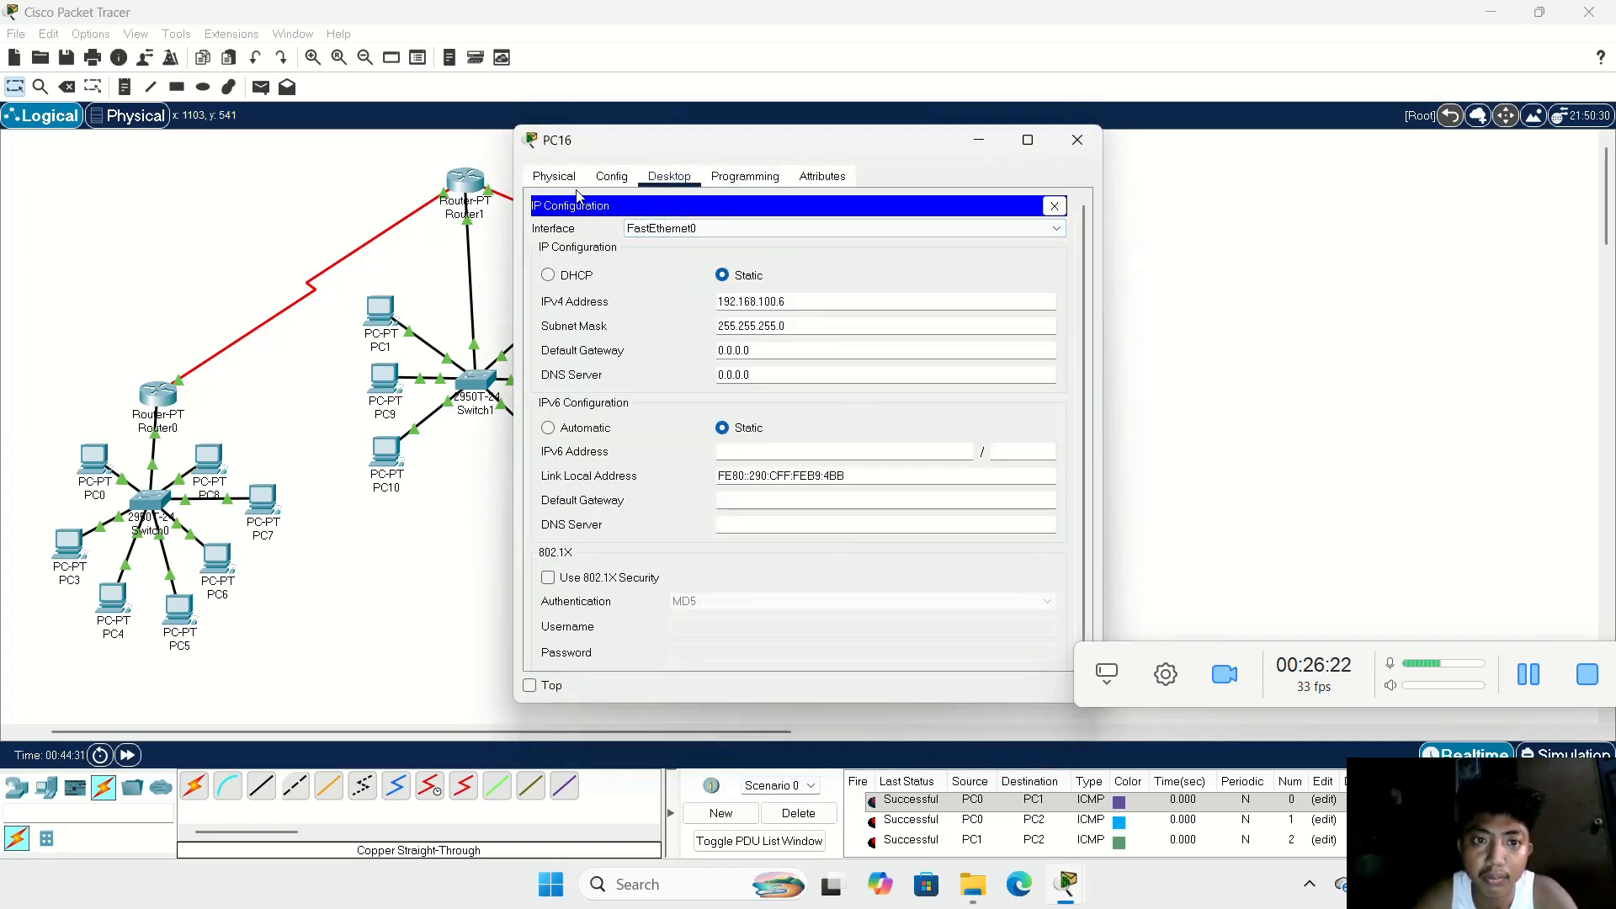
{"action": "left_click", "coordinate": [548, 178]}
{"action": "left_click", "coordinate": [669, 178]}
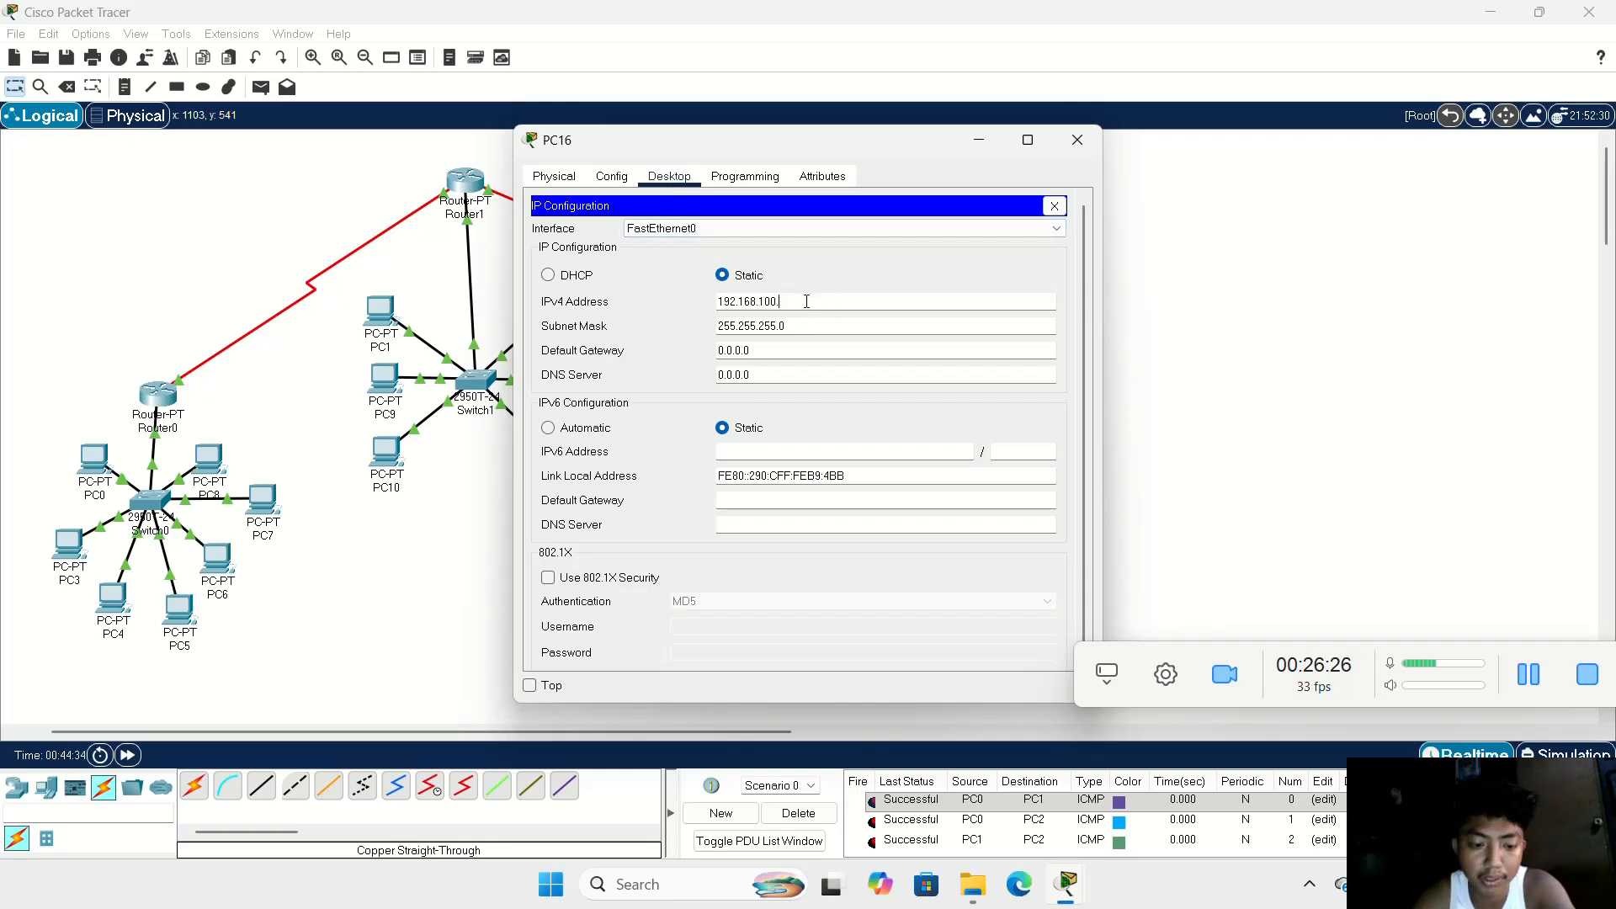
{"action": "type", "text": "5"}
{"action": "left_click", "coordinate": [810, 350]}
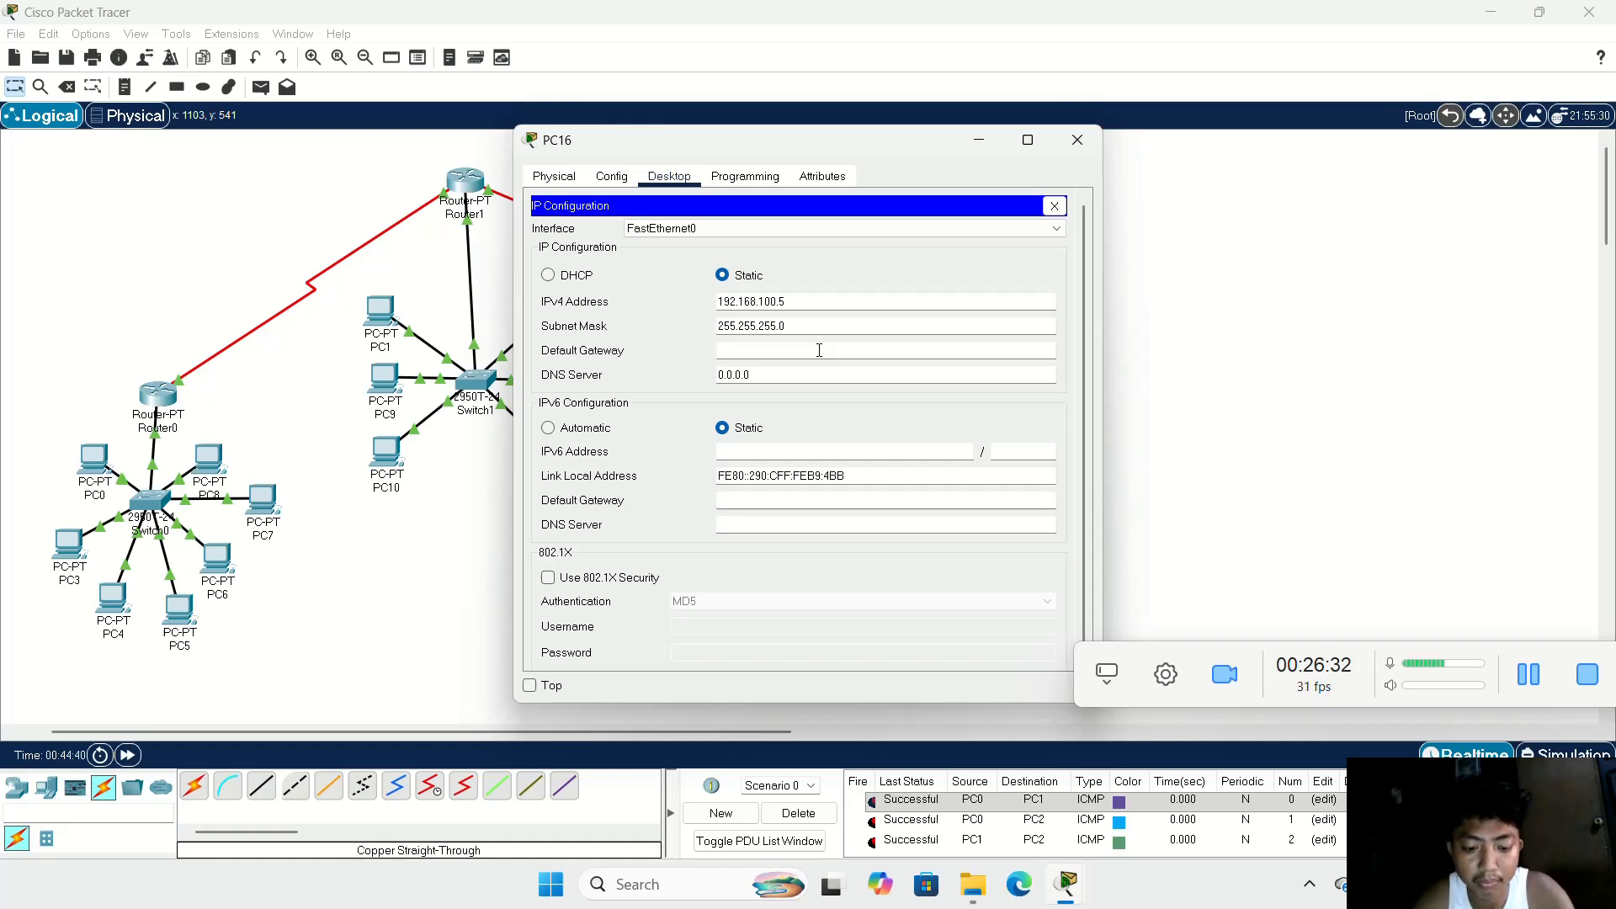
{"action": "type", "text": "192.168.100.2"}
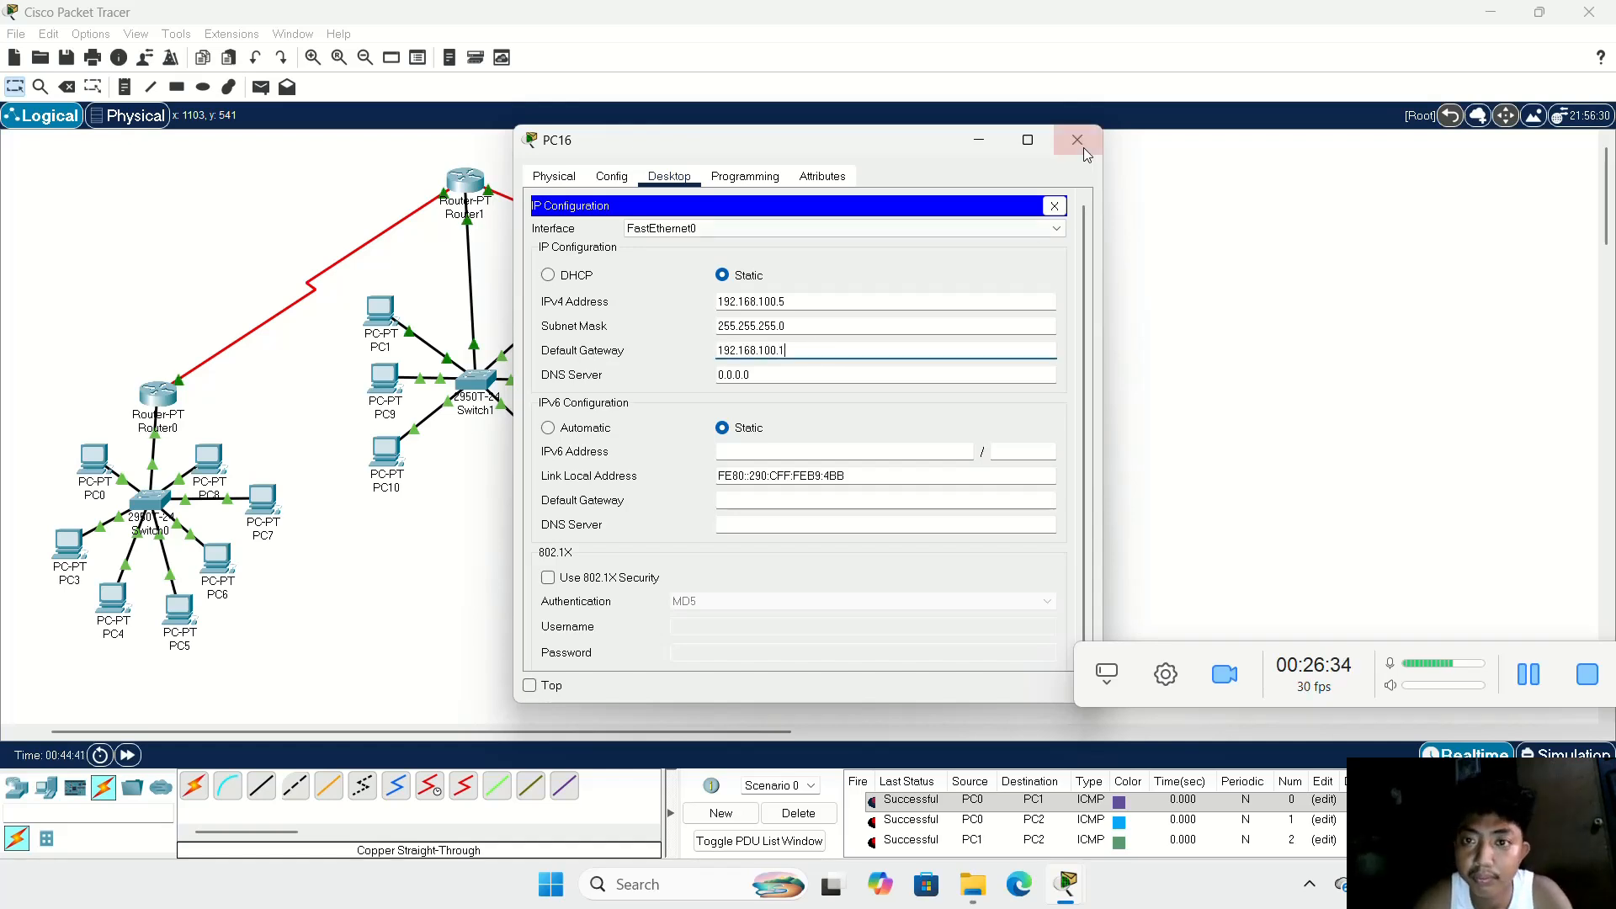
{"action": "left_click", "coordinate": [1078, 140]}
Step: Configure PC17 with static IPv4 address 192.168.100.6, subnet mask 255.255.255.0 and default gateway 192.168.100.1
{"action": "left_click", "coordinate": [916, 537]}
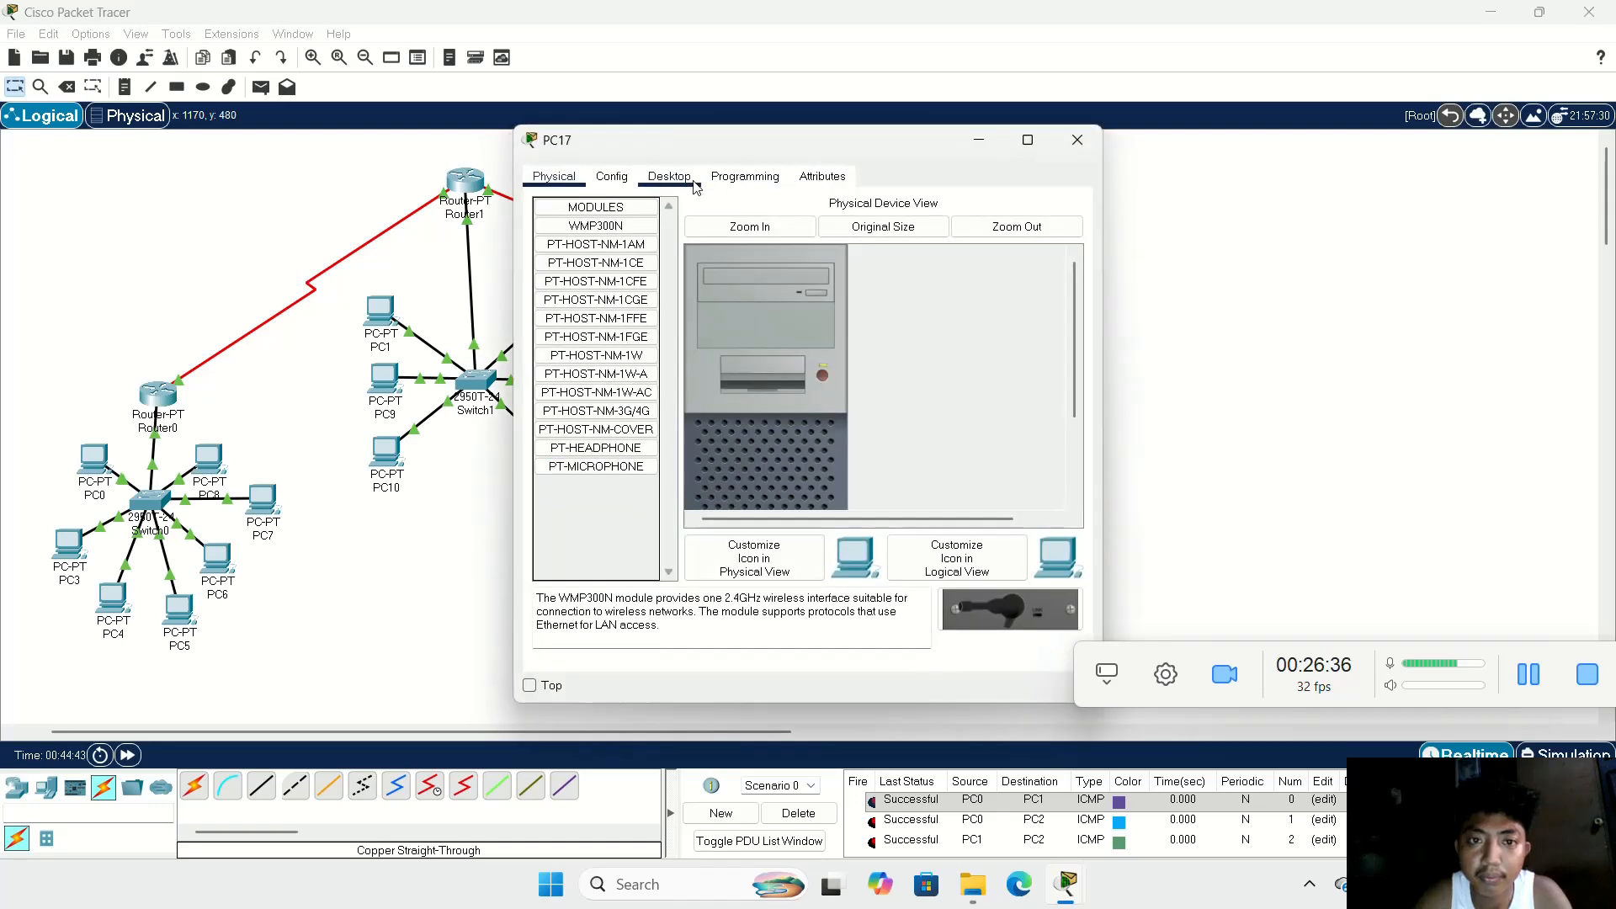
{"action": "left_click", "coordinate": [669, 176]}
{"action": "left_click", "coordinate": [628, 241]}
{"action": "left_click", "coordinate": [807, 299]}
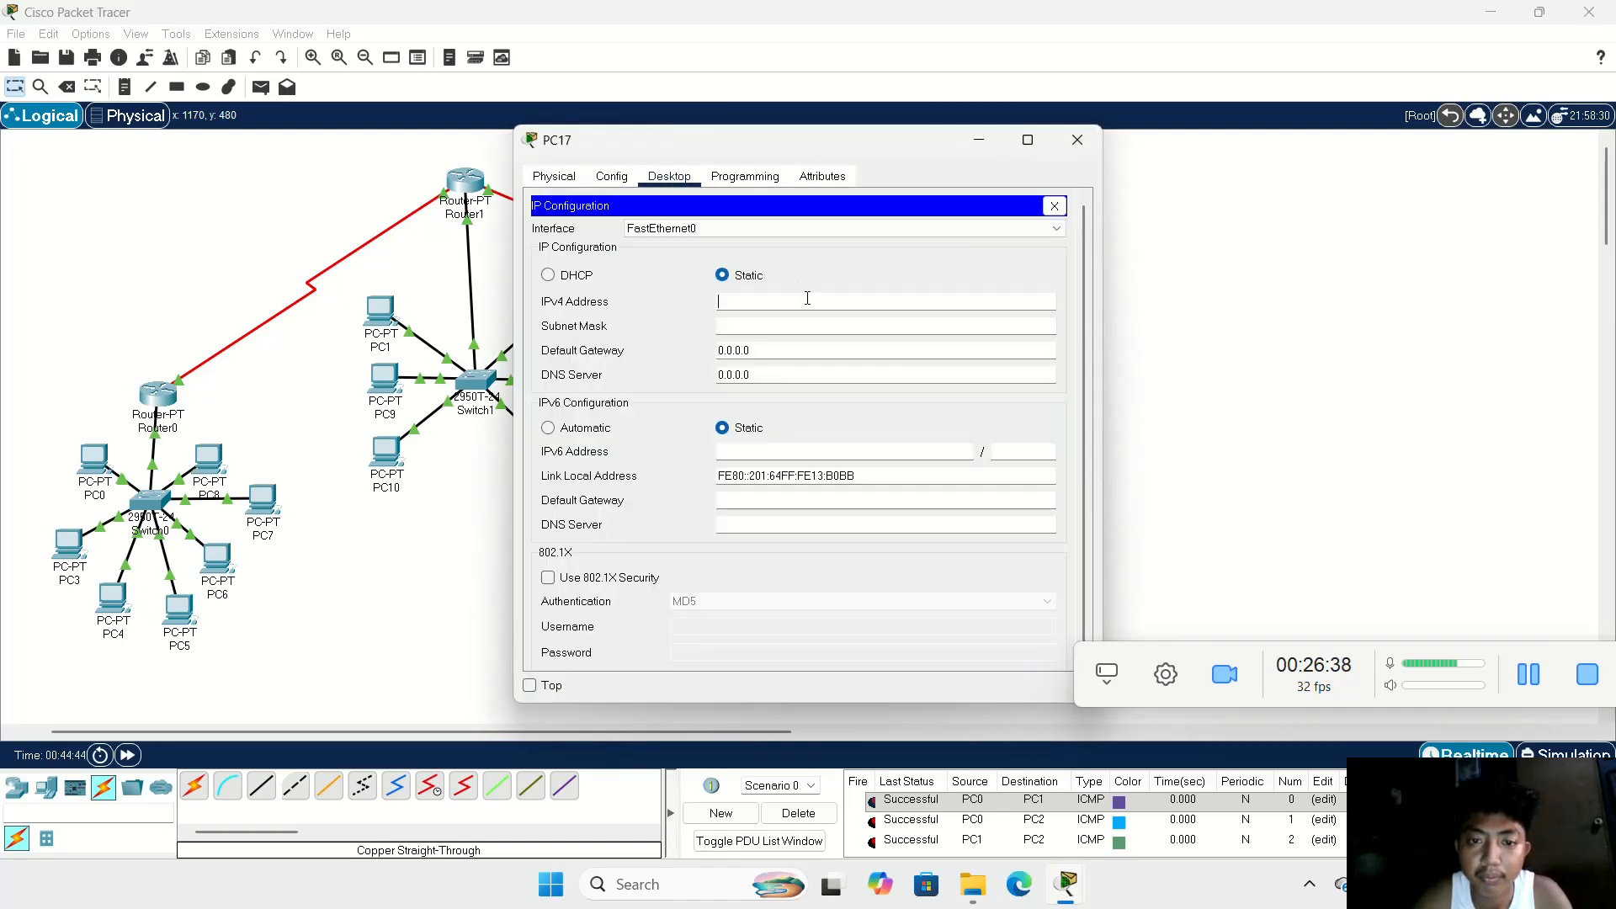
{"action": "type", "text": "192.168.100.2"}
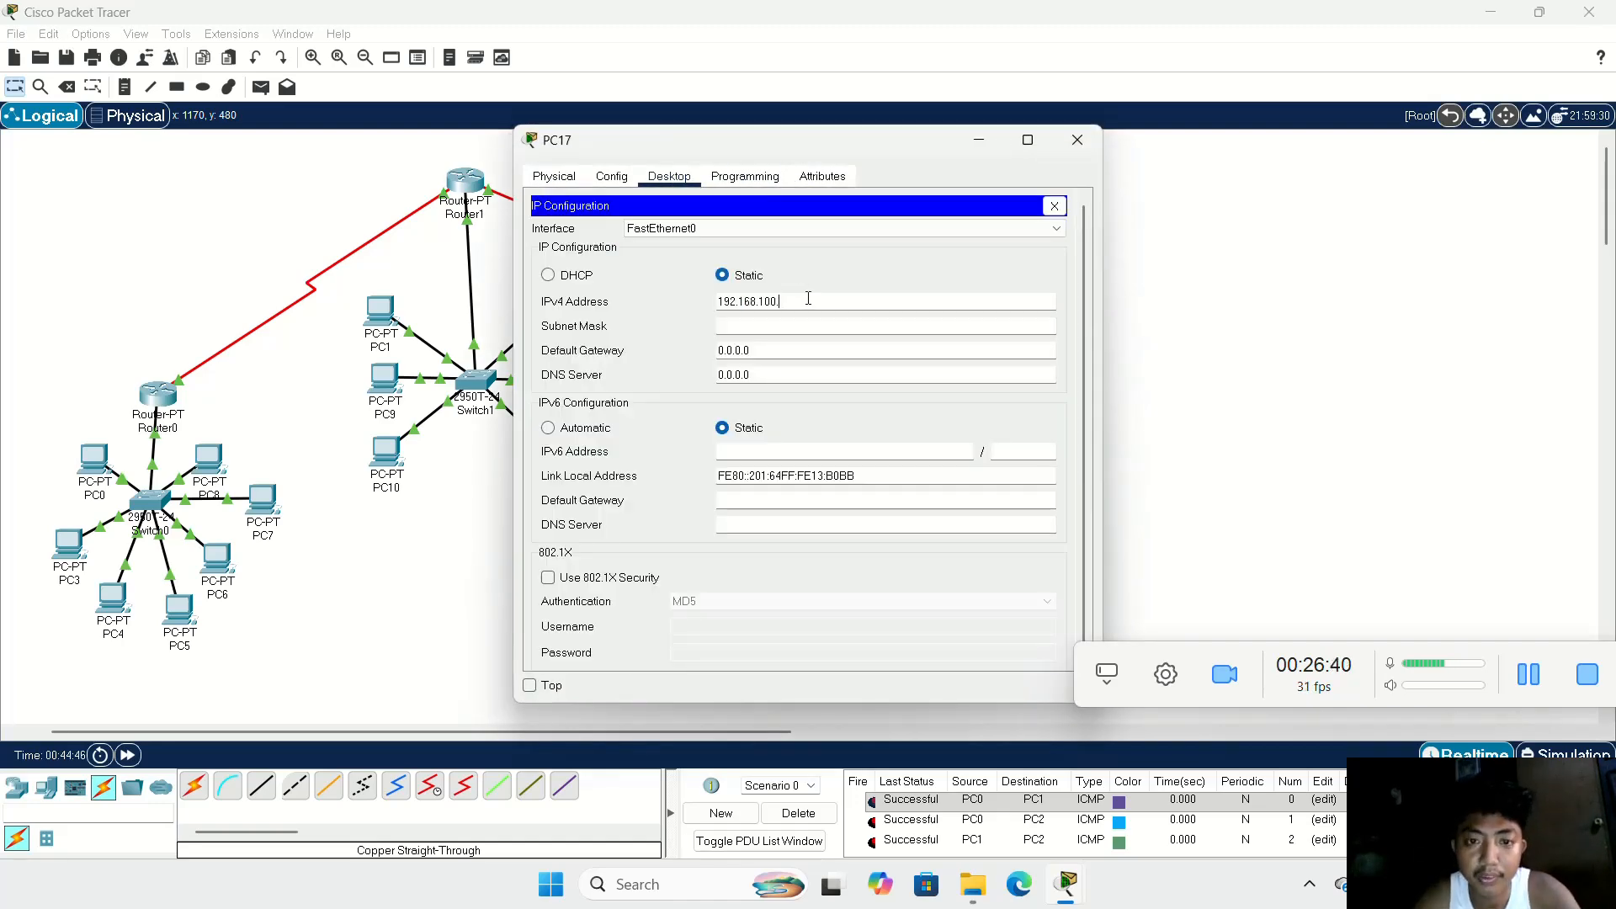
{"action": "key", "text": "Tab"}
{"action": "key", "text": "Tab"}
{"action": "type", "text": "192.168.100.2"}
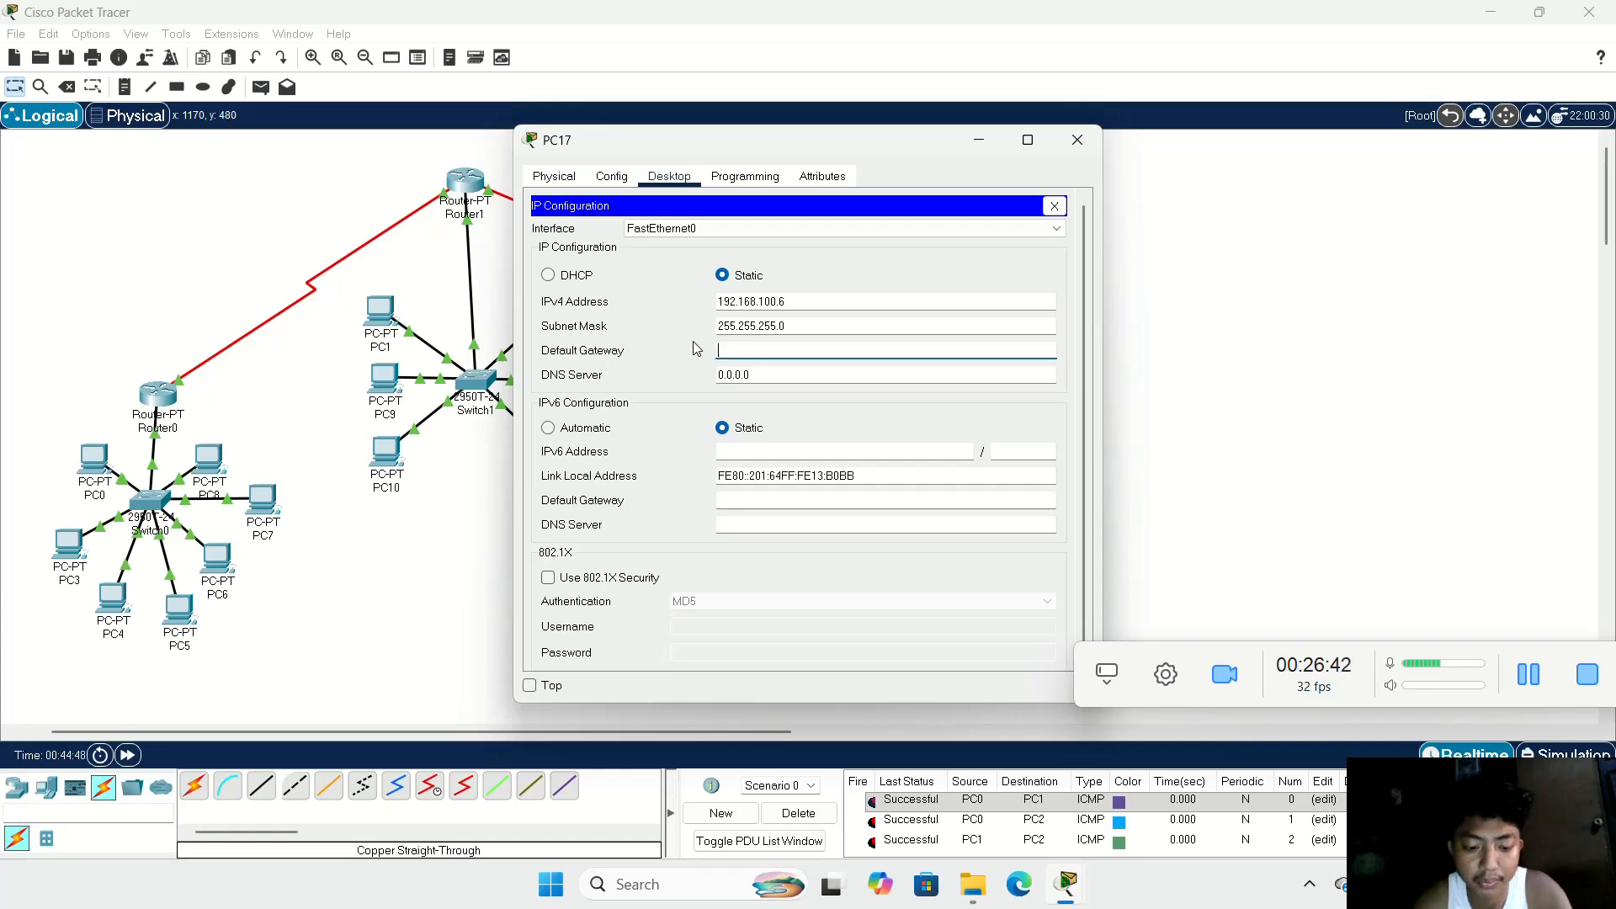
{"action": "key", "text": "BackSpace"}
{"action": "type", "text": "192.168.100.1"}
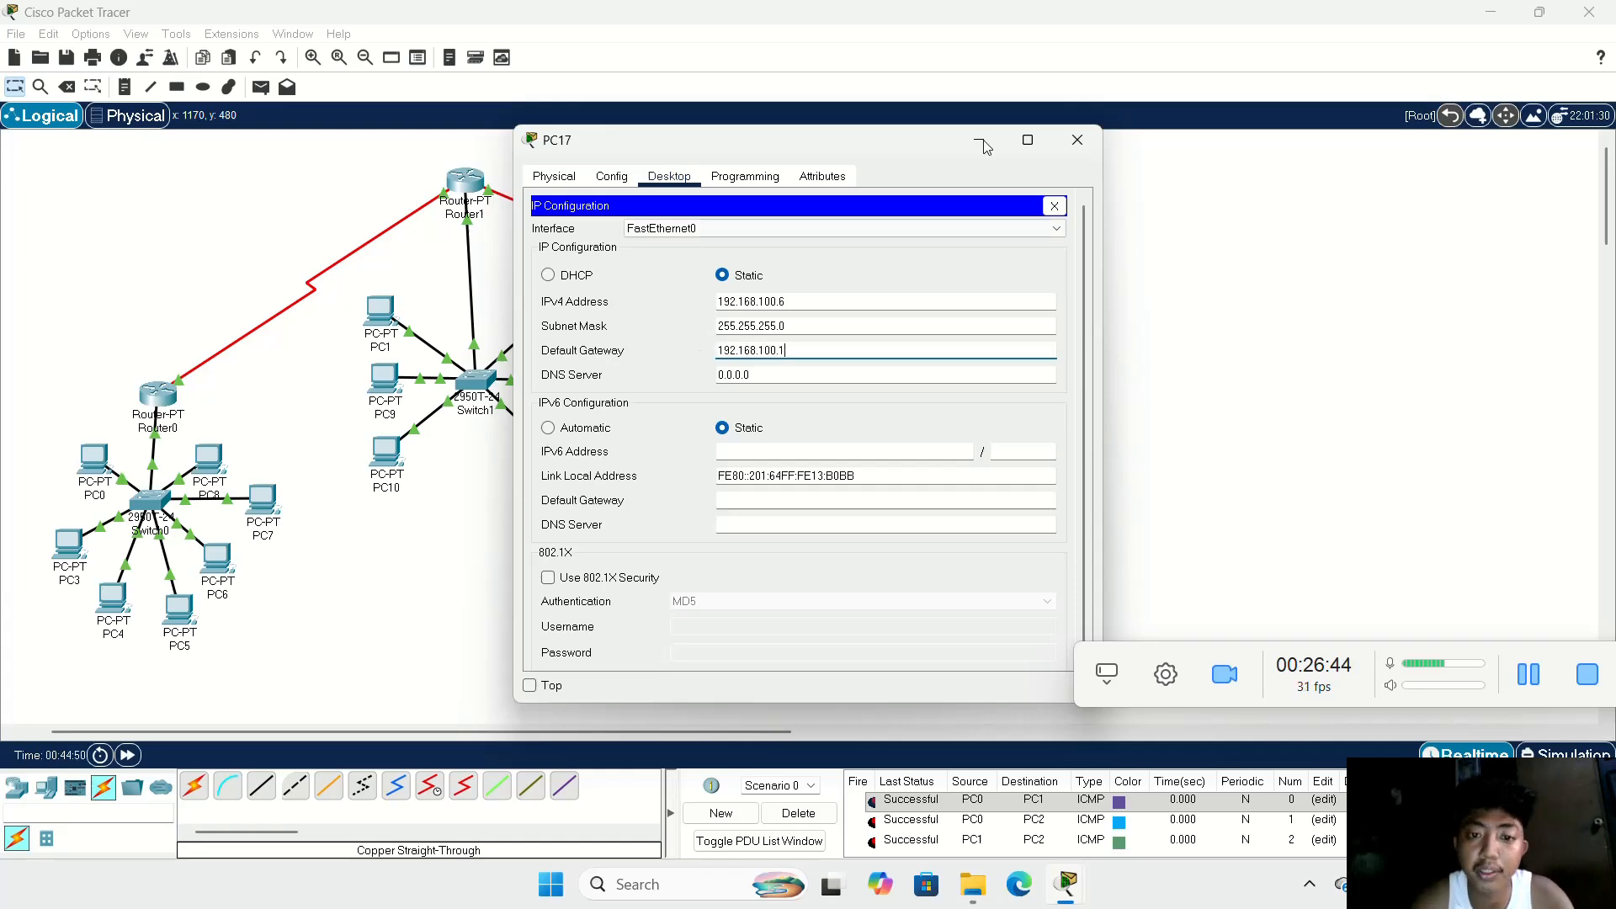
{"action": "left_click", "coordinate": [1078, 140]}
Step: Configure PC18 with static IPv4 address 192.168.100.7, subnet mask 255.255.255.0 and default gateway 192.168.100.1
{"action": "left_click", "coordinate": [943, 453]}
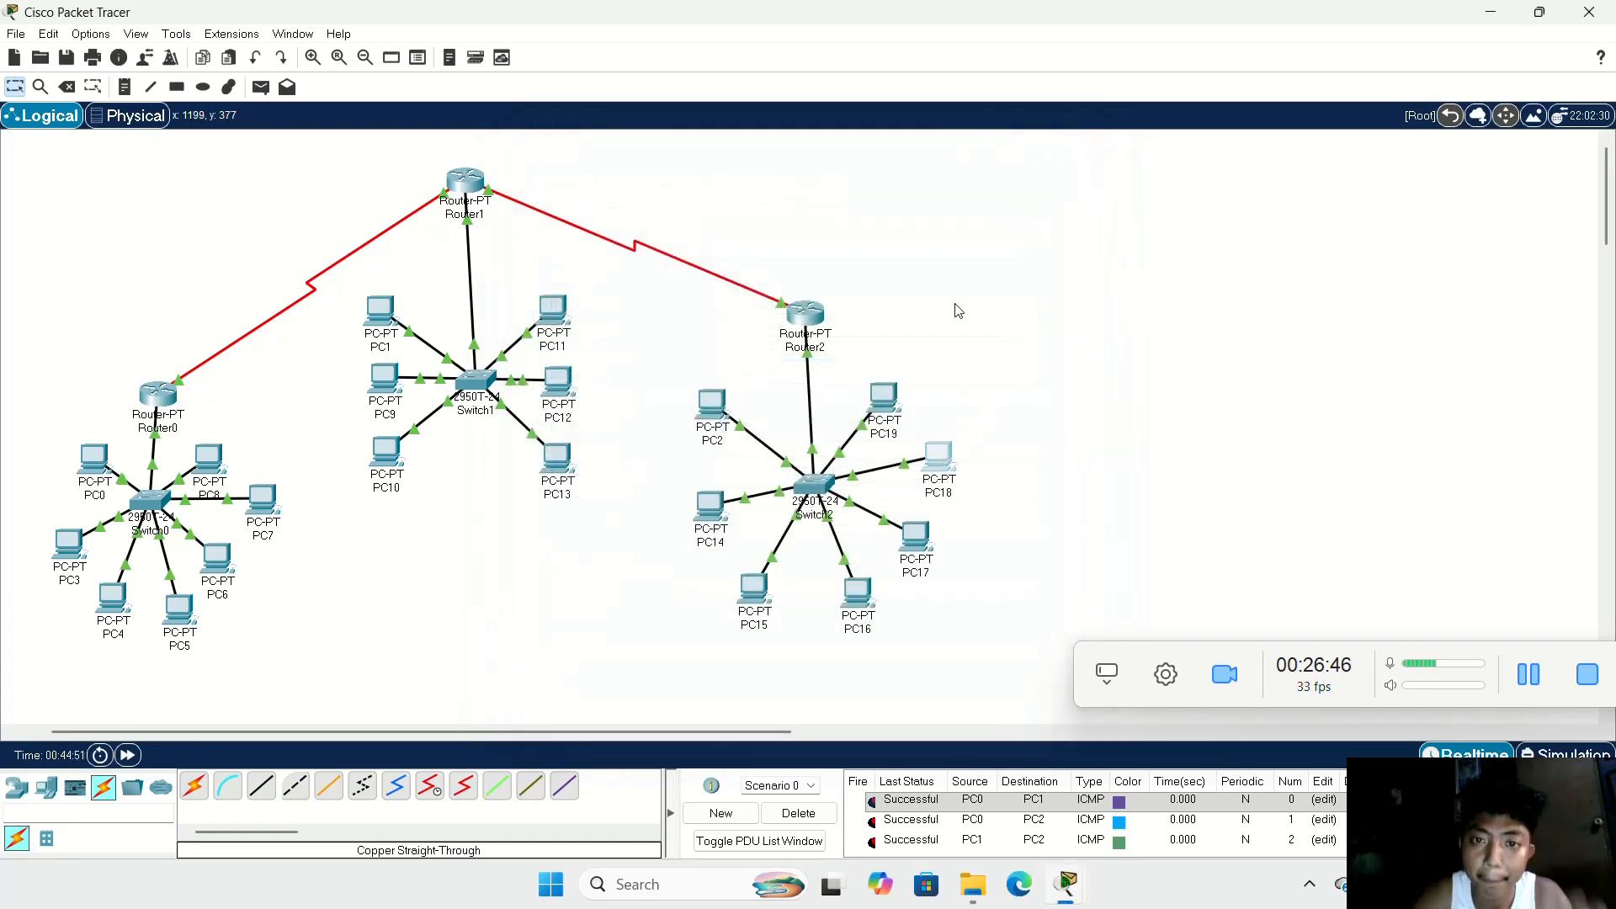
{"action": "left_click", "coordinate": [669, 176]}
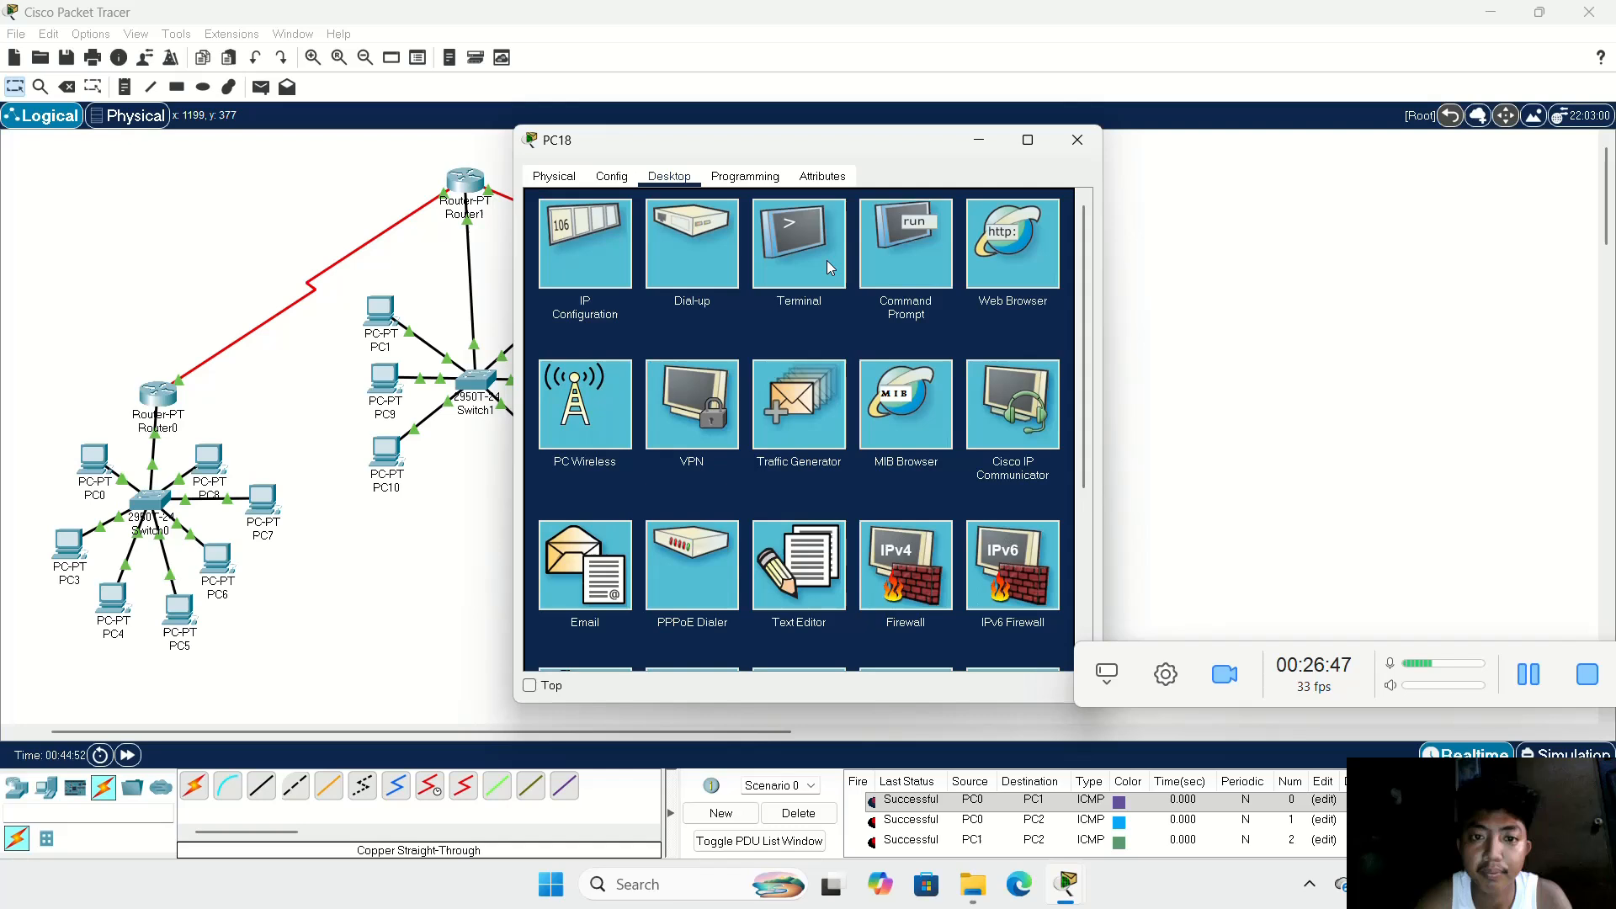
{"action": "left_click", "coordinate": [623, 240]}
{"action": "type", "text": "192.168.100.7"}
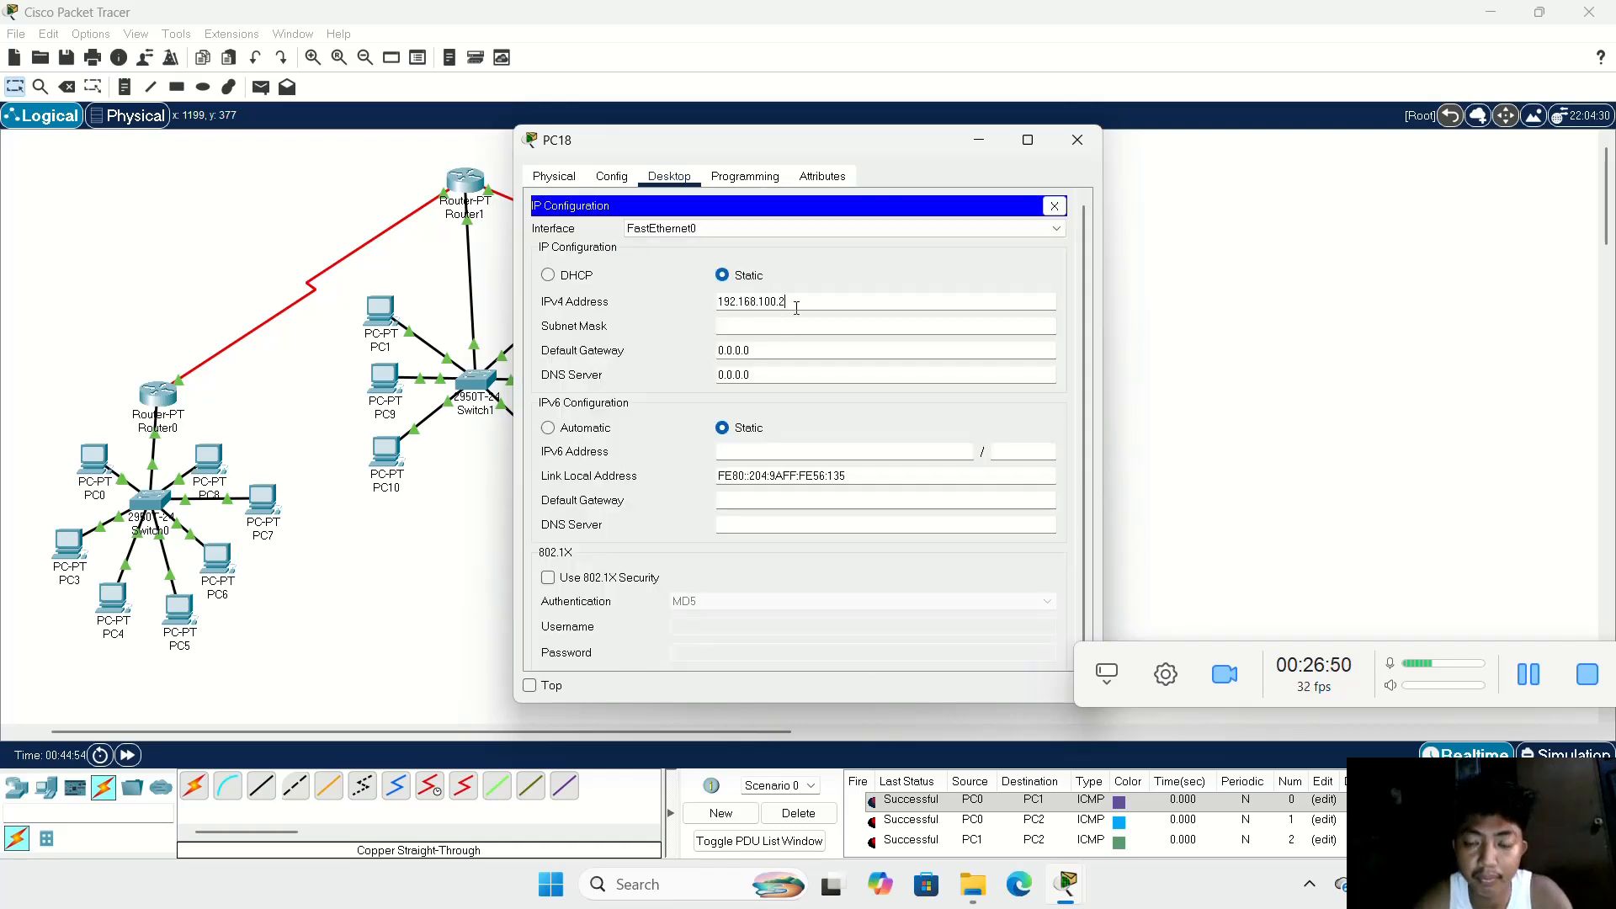
{"action": "left_click", "coordinate": [844, 328]}
{"action": "key", "text": "Tab"}
{"action": "key", "text": "BackSpace"}
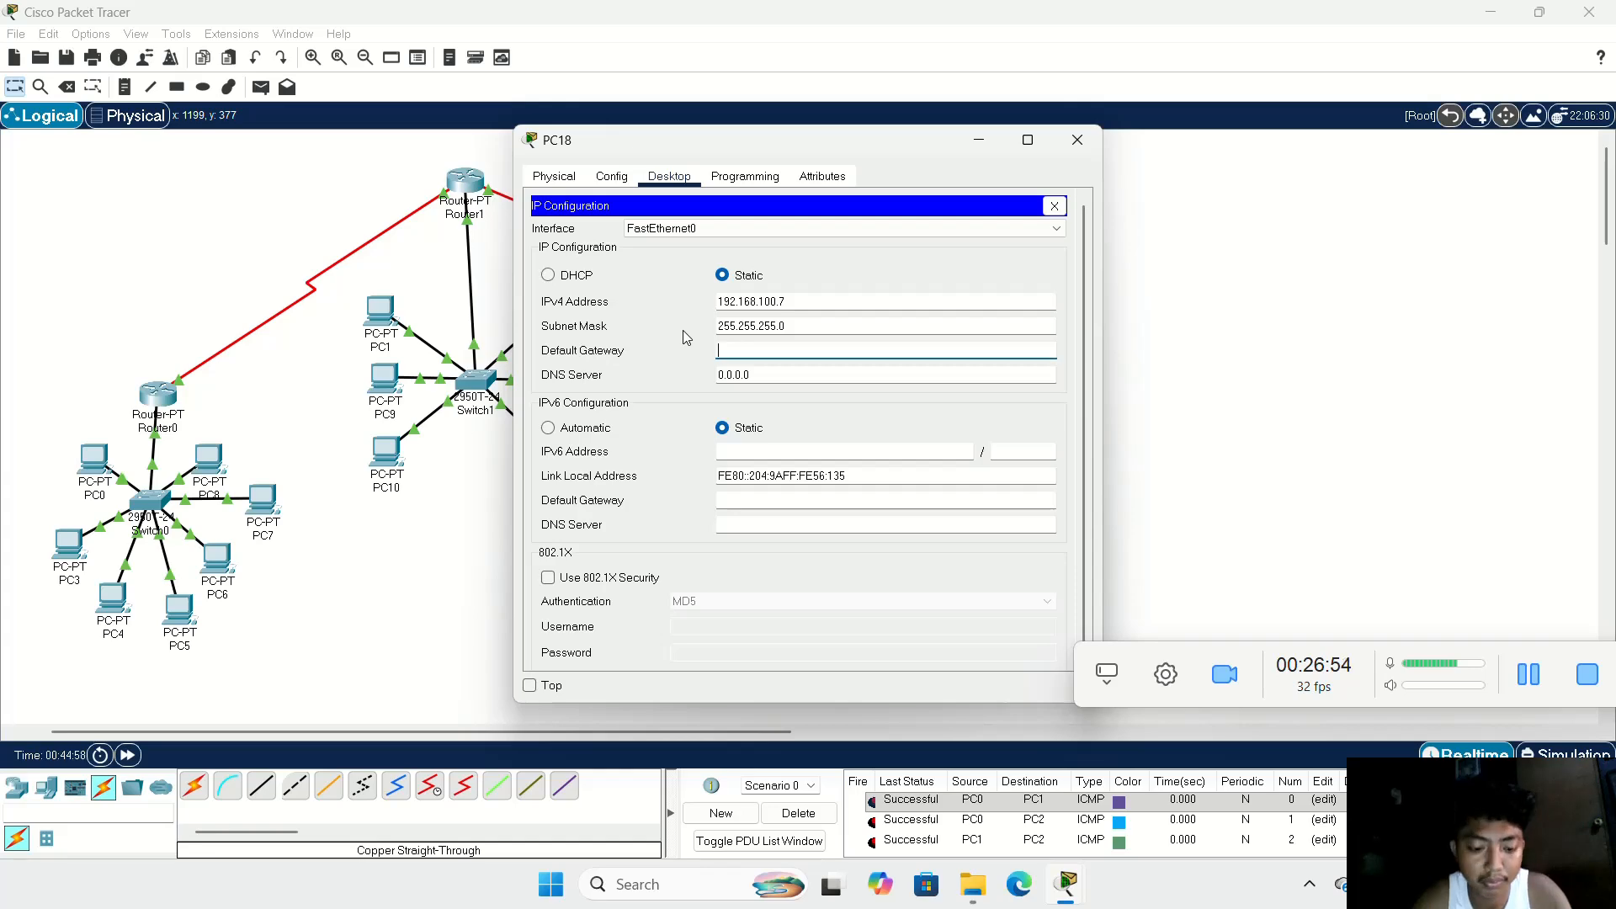
{"action": "type", "text": "192.168.100.2"}
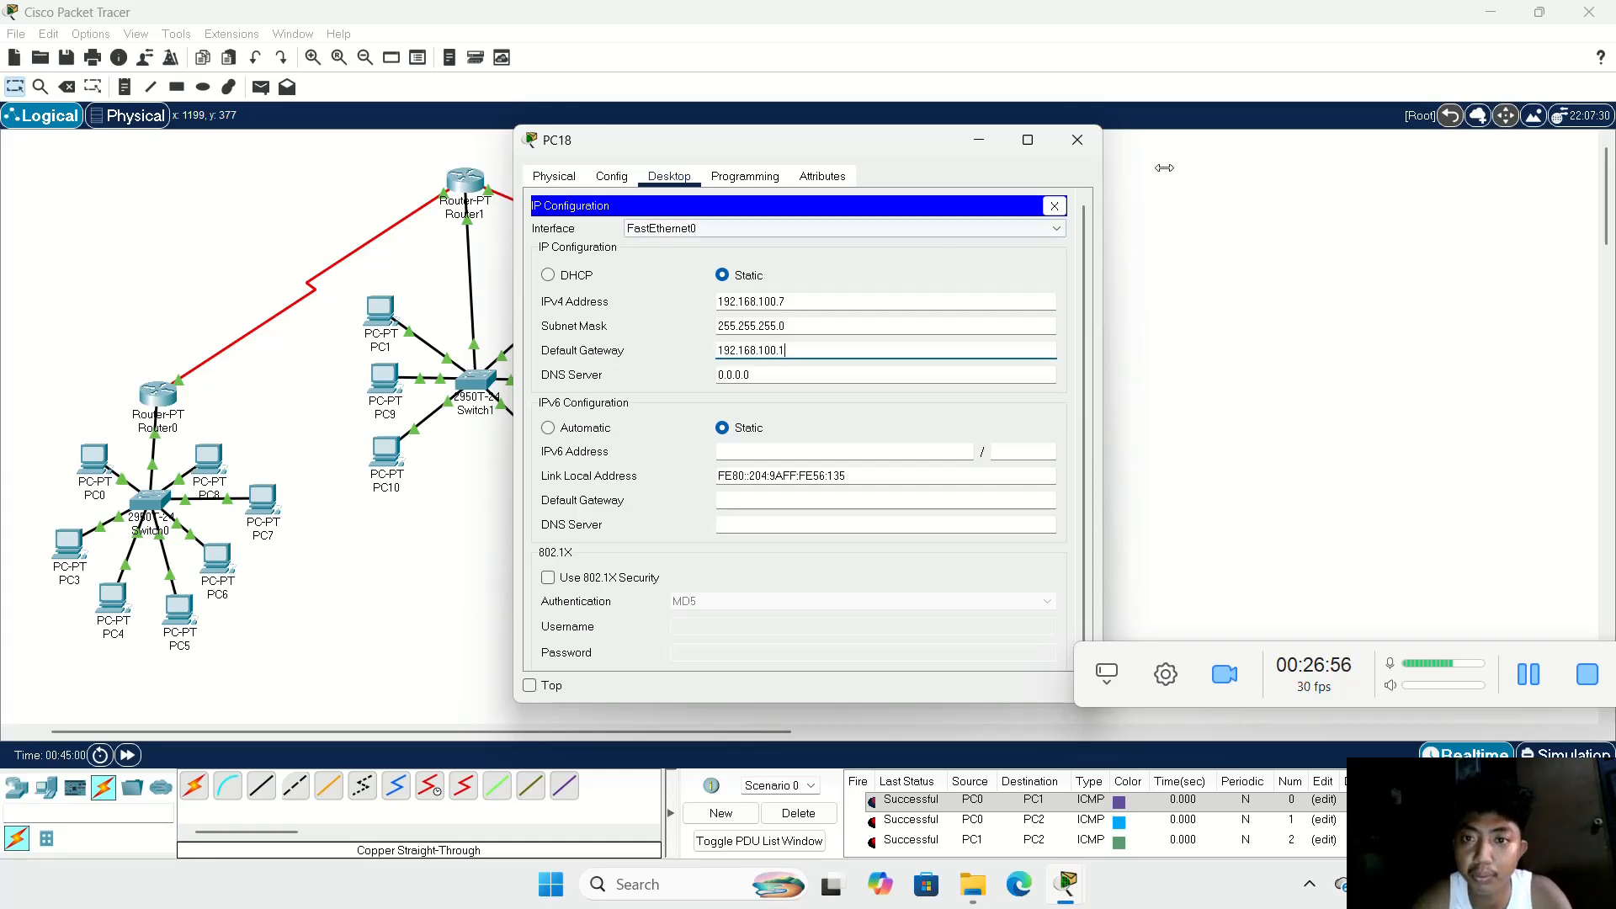
{"action": "left_click", "coordinate": [1078, 140]}
Step: Configure PC19 with static IPv4 address 192.168.100.8, subnet mask 255.255.255.0 and default gateway 192.168.100.1
{"action": "left_click", "coordinate": [895, 417]}
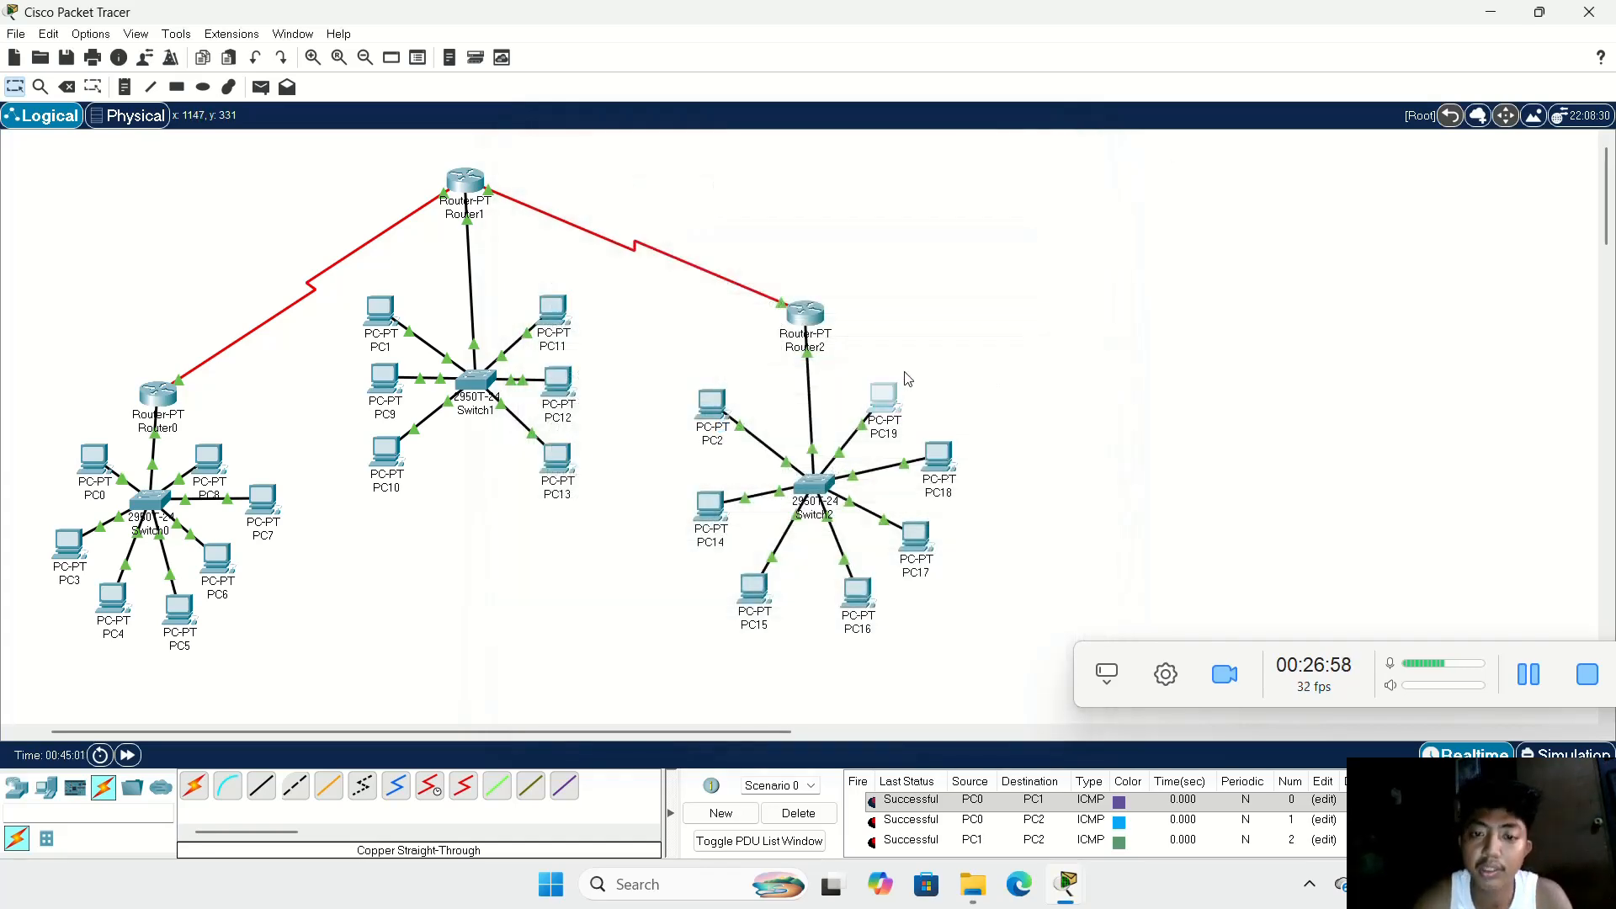
{"action": "left_click", "coordinate": [669, 176]}
{"action": "left_click", "coordinate": [605, 249]}
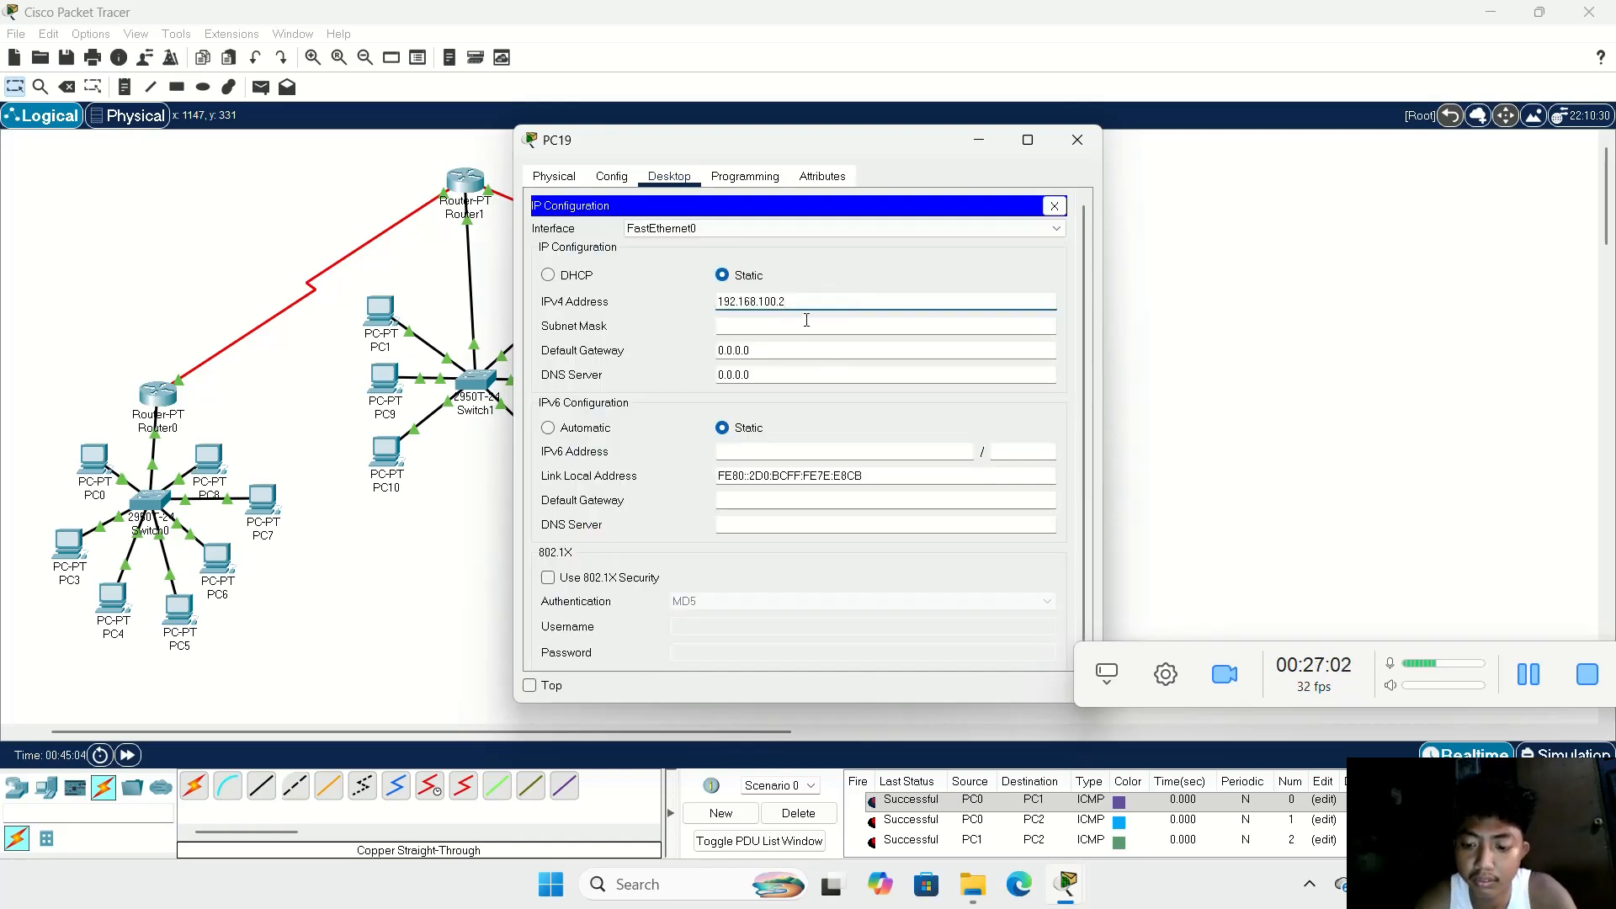
{"action": "left_click", "coordinate": [807, 320]}
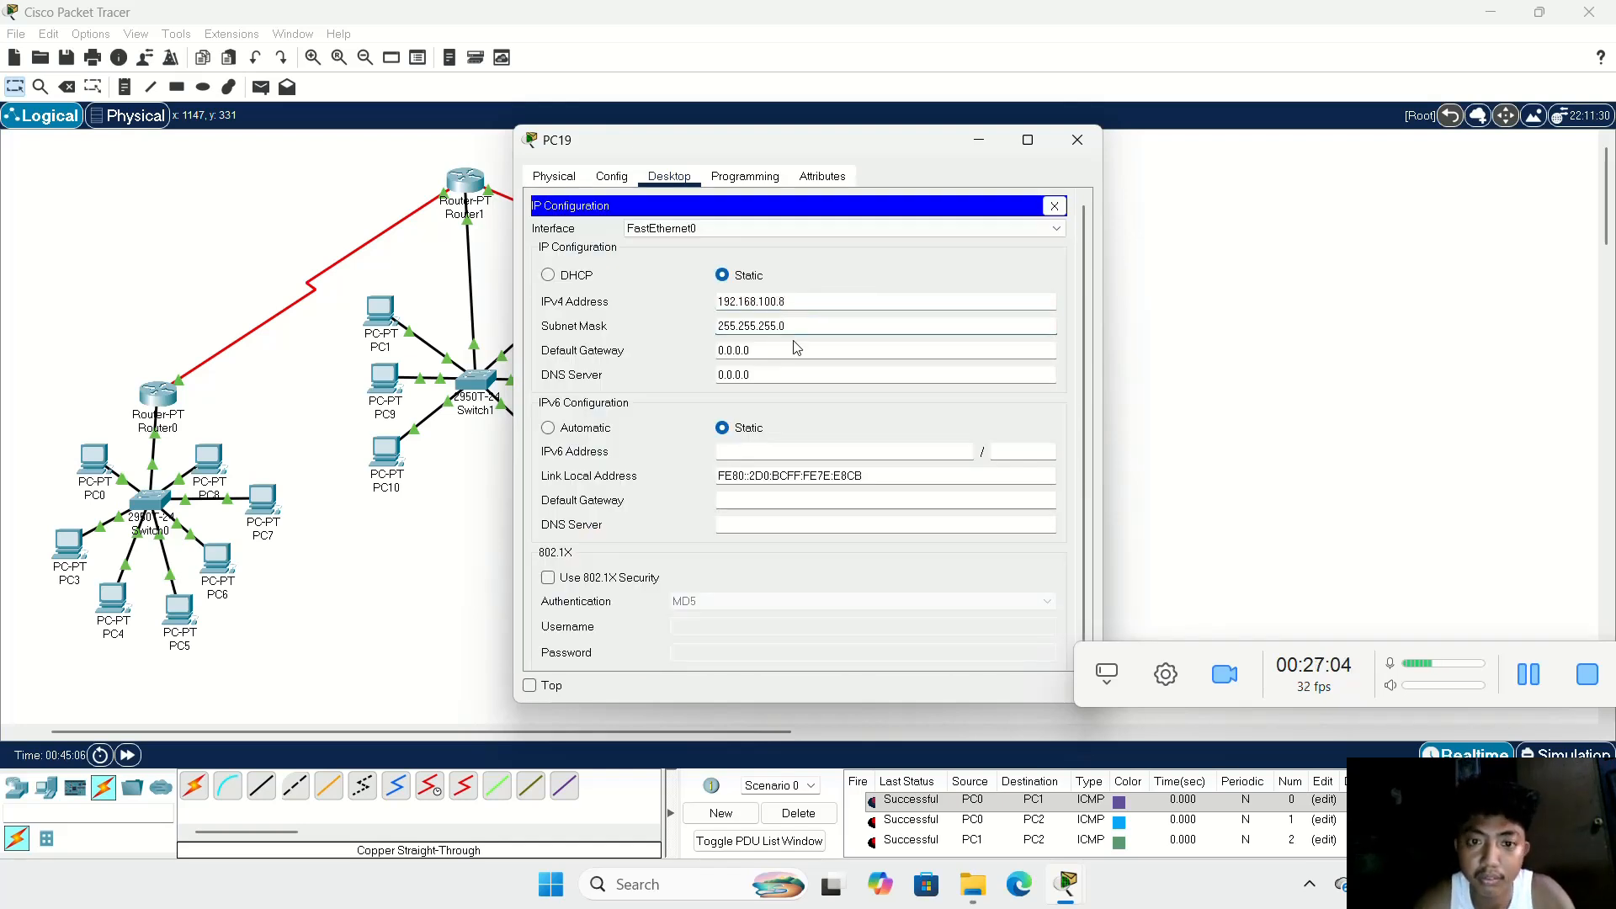
{"action": "key", "text": "Tab"}
{"action": "key", "text": "BackSpace"}
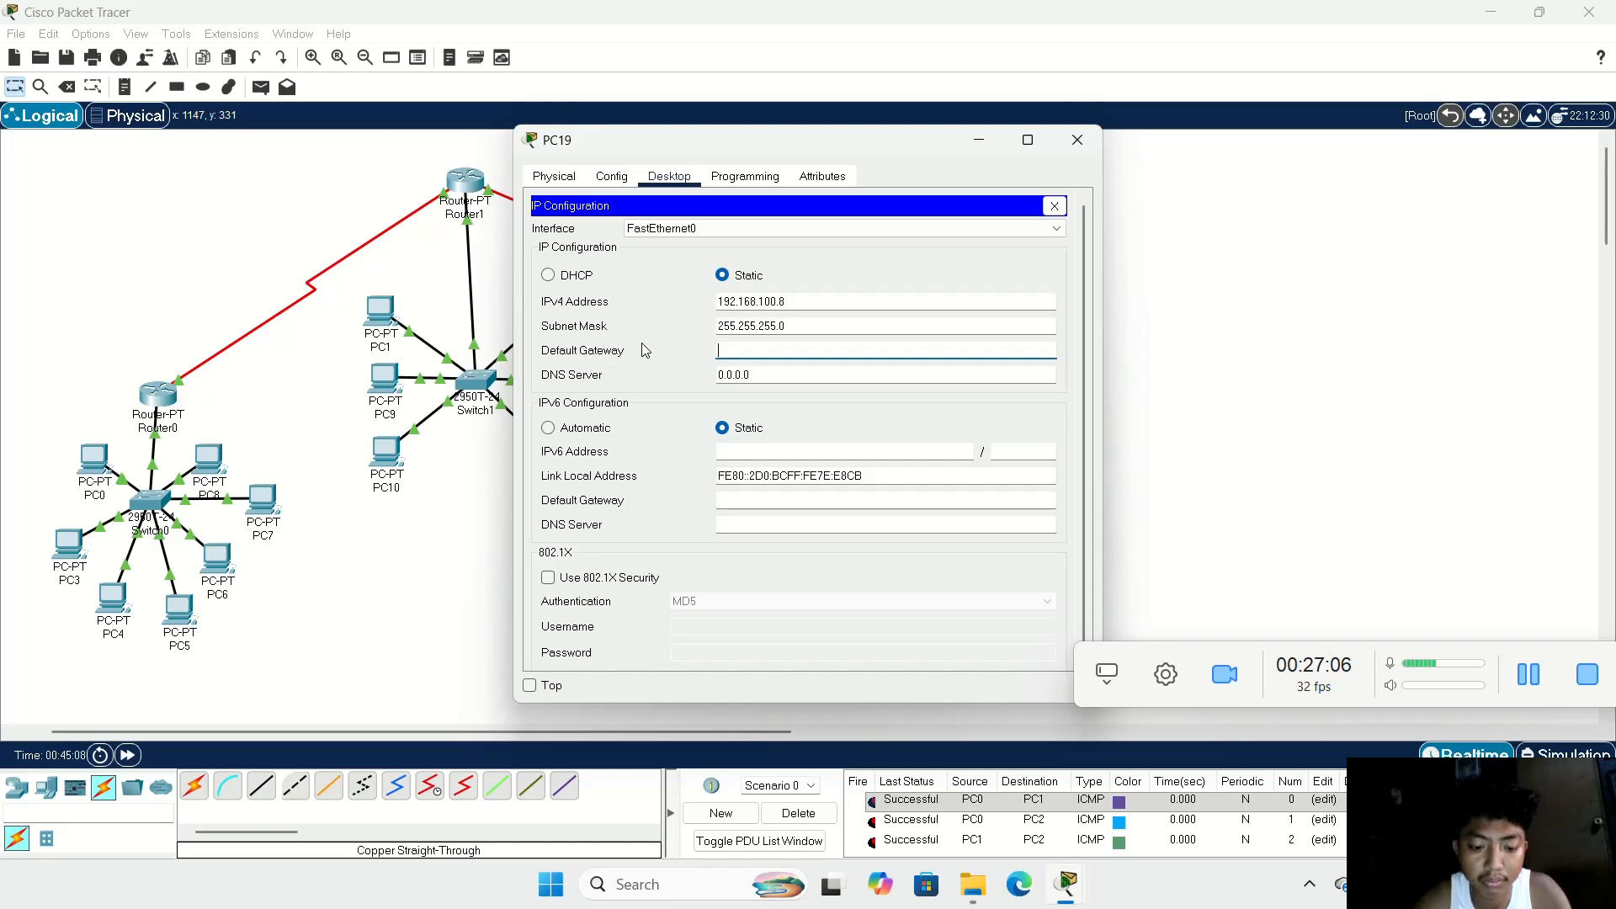
{"action": "type", "text": "192.168.100.1"}
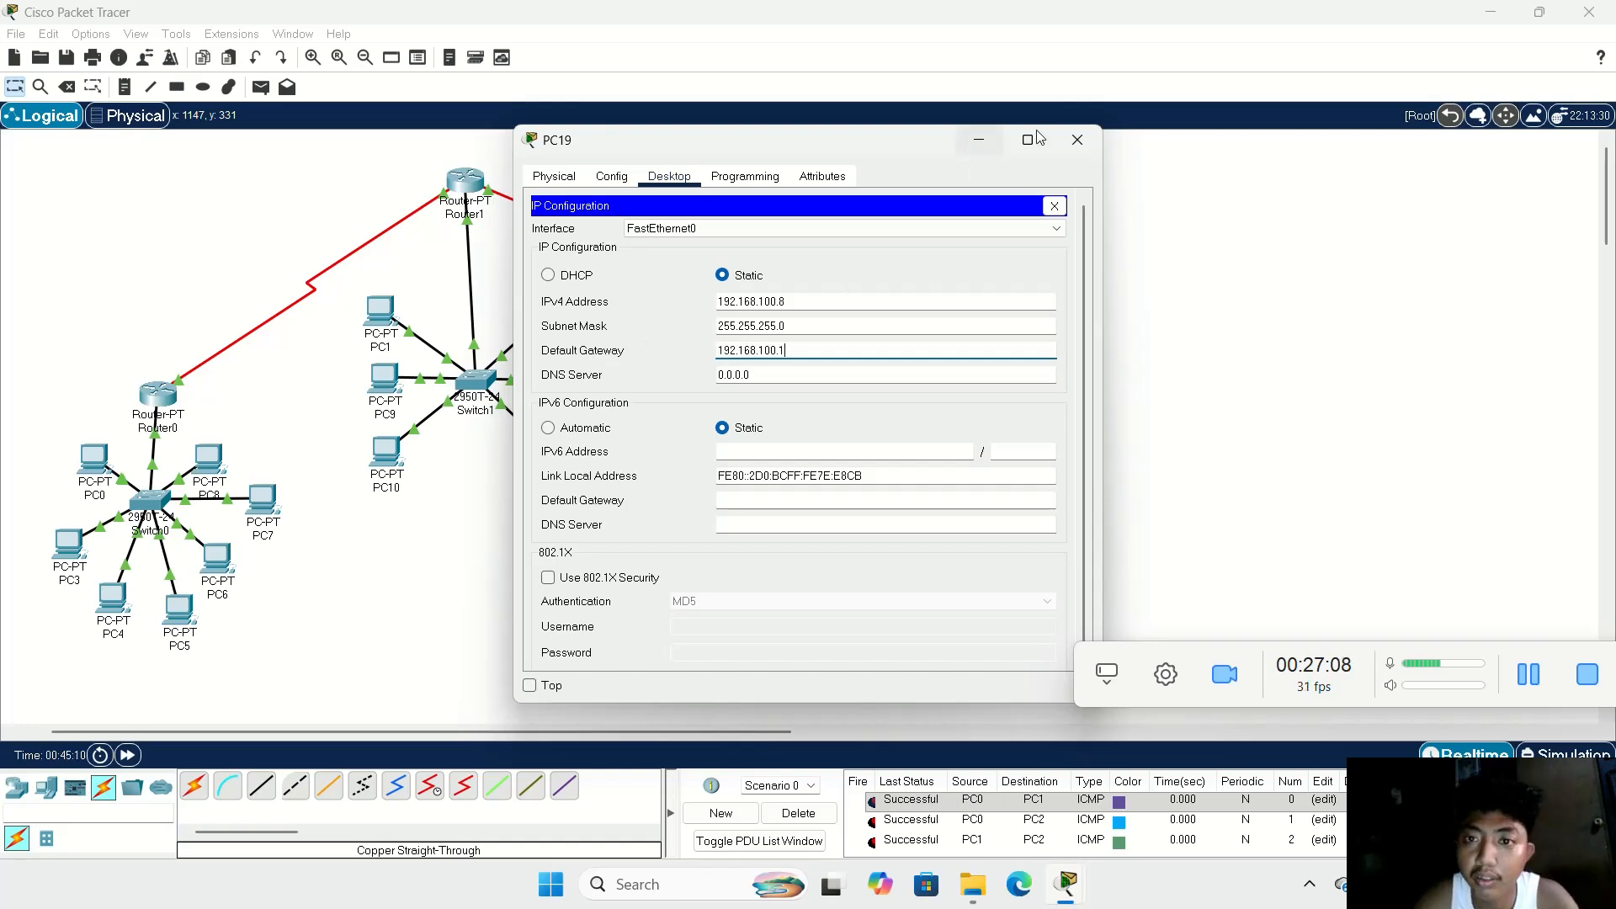
{"action": "left_click", "coordinate": [1078, 139]}
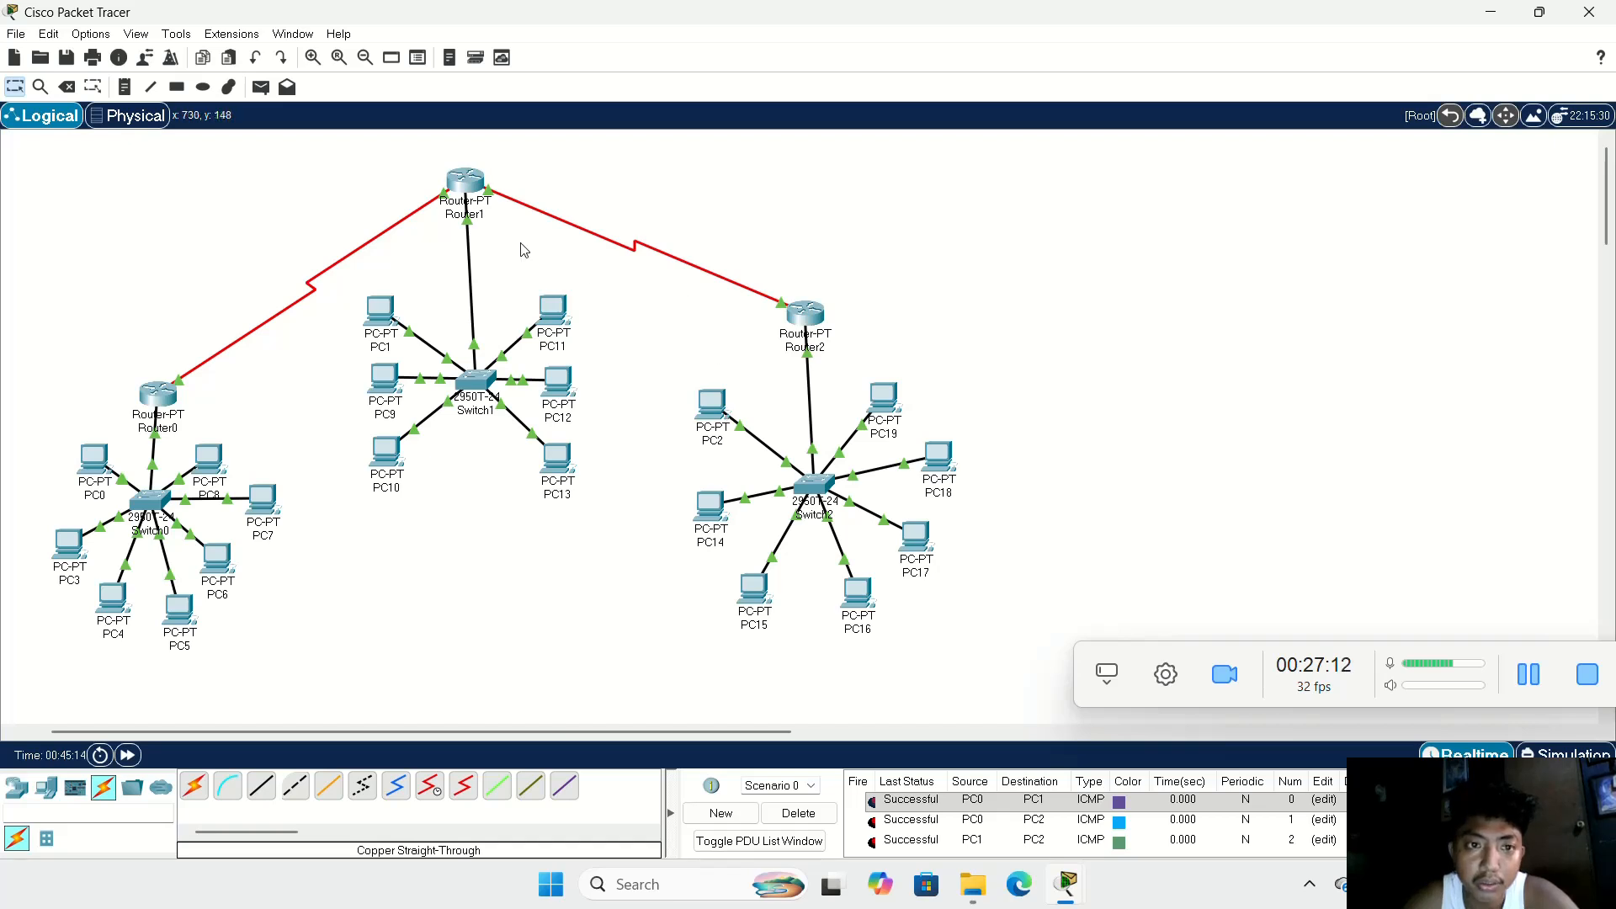
Step: Shift Router1 slightly toward Router2 and move Switch1 with all its PCs so the switch sits directly beneath Router1
{"action": "left_click_drag", "start_coordinate": [472, 187], "coordinate": [511, 180]}
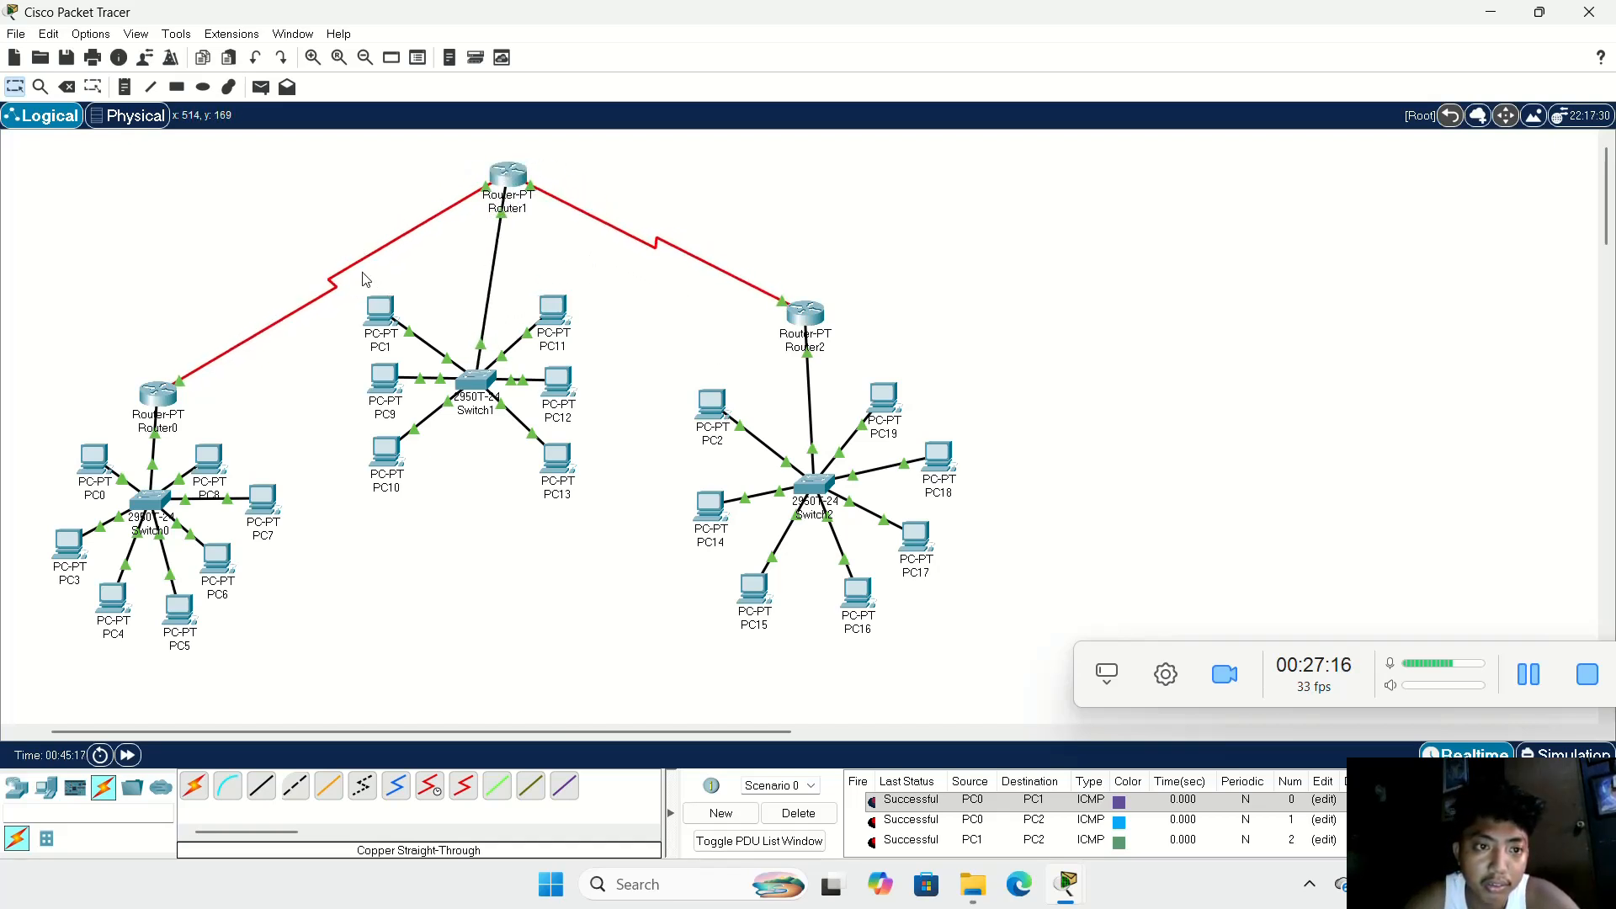
{"action": "left_click_drag", "start_coordinate": [457, 281], "coordinate": [551, 477]}
{"action": "left_click_drag", "start_coordinate": [469, 363], "coordinate": [501, 349]}
Step: Move Router2 closer to Switch2 and space PC2, PC15, PC16, PC17, PC18 and PC19 more evenly around the switch
{"action": "mouse_move", "coordinate": [814, 317]}
{"action": "left_mouse_down"}
{"action": "mouse_move", "coordinate": [795, 339]}
{"action": "mouse_move", "coordinate": [823, 351]}
{"action": "mouse_move", "coordinate": [820, 374]}
{"action": "mouse_move", "coordinate": [815, 347]}
{"action": "left_mouse_up"}
{"action": "left_click", "coordinate": [881, 328]}
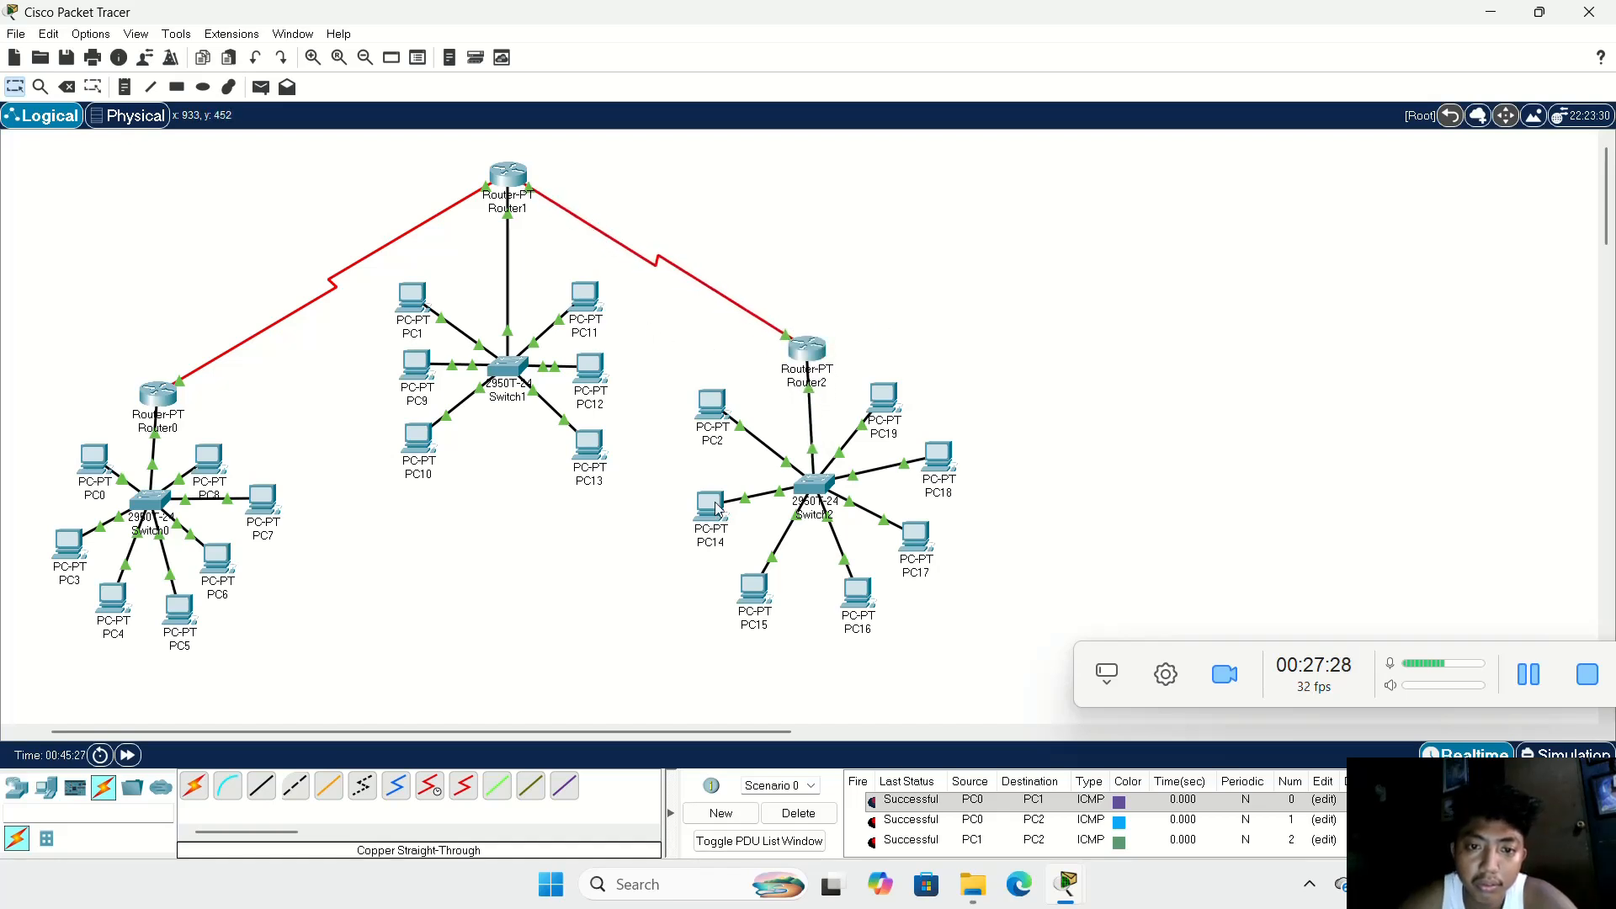
{"action": "mouse_move", "coordinate": [716, 414]}
{"action": "left_mouse_down"}
{"action": "mouse_move", "coordinate": [718, 467]}
{"action": "mouse_move", "coordinate": [722, 441]}
{"action": "left_mouse_up"}
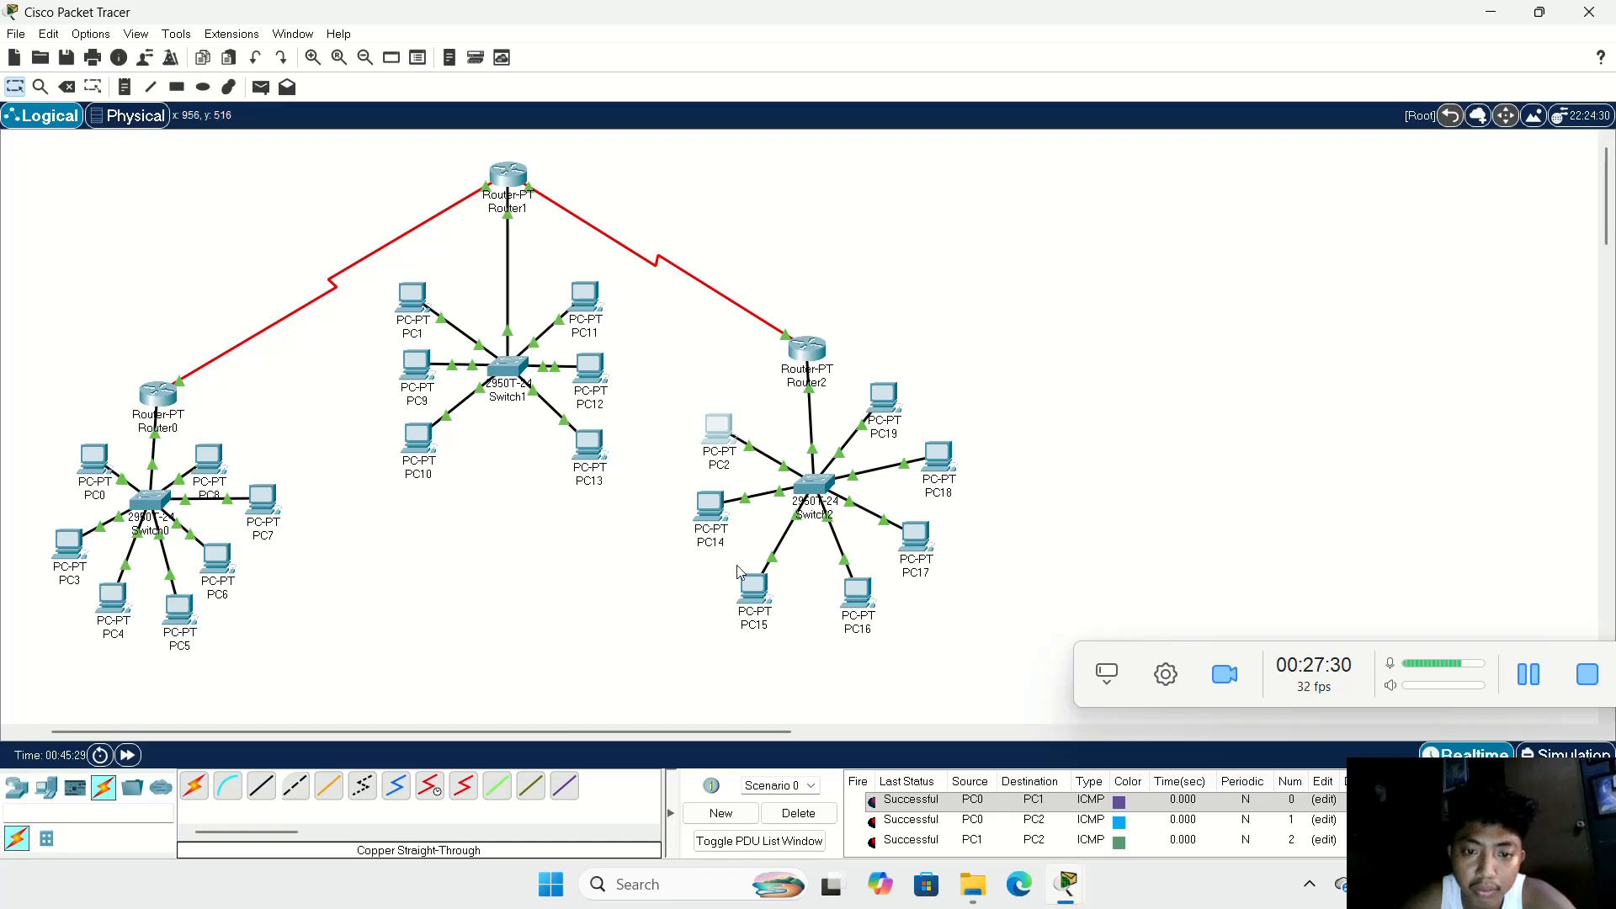
{"action": "left_click_drag", "start_coordinate": [745, 585], "coordinate": [730, 576]}
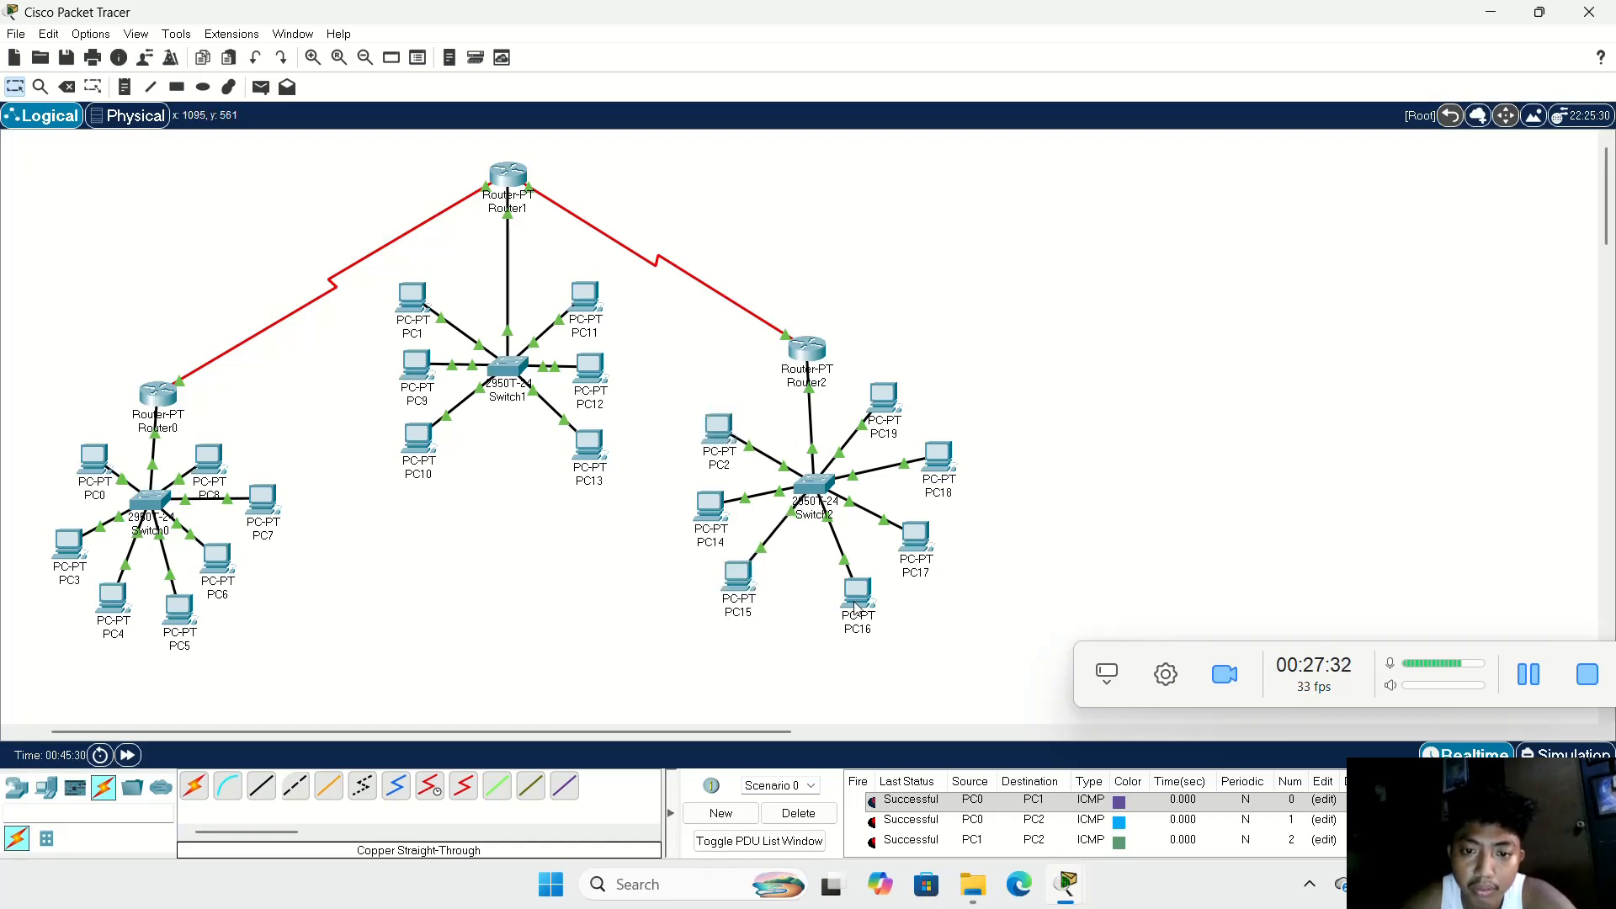
{"action": "left_click_drag", "start_coordinate": [857, 608], "coordinate": [823, 604]}
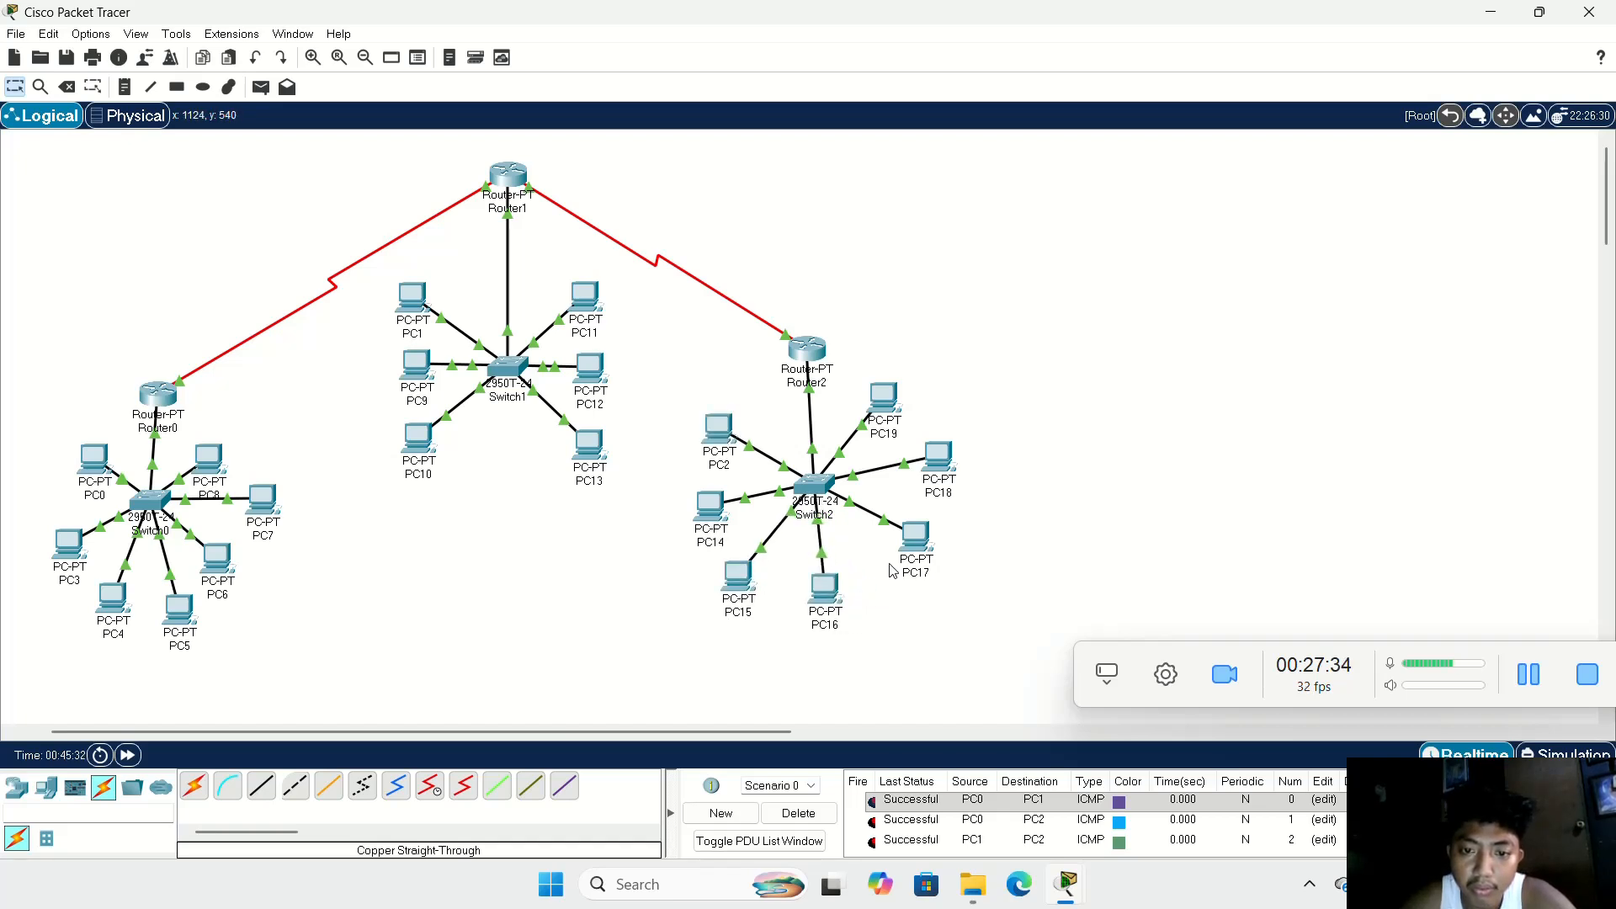
{"action": "left_click_drag", "start_coordinate": [923, 545], "coordinate": [913, 563]}
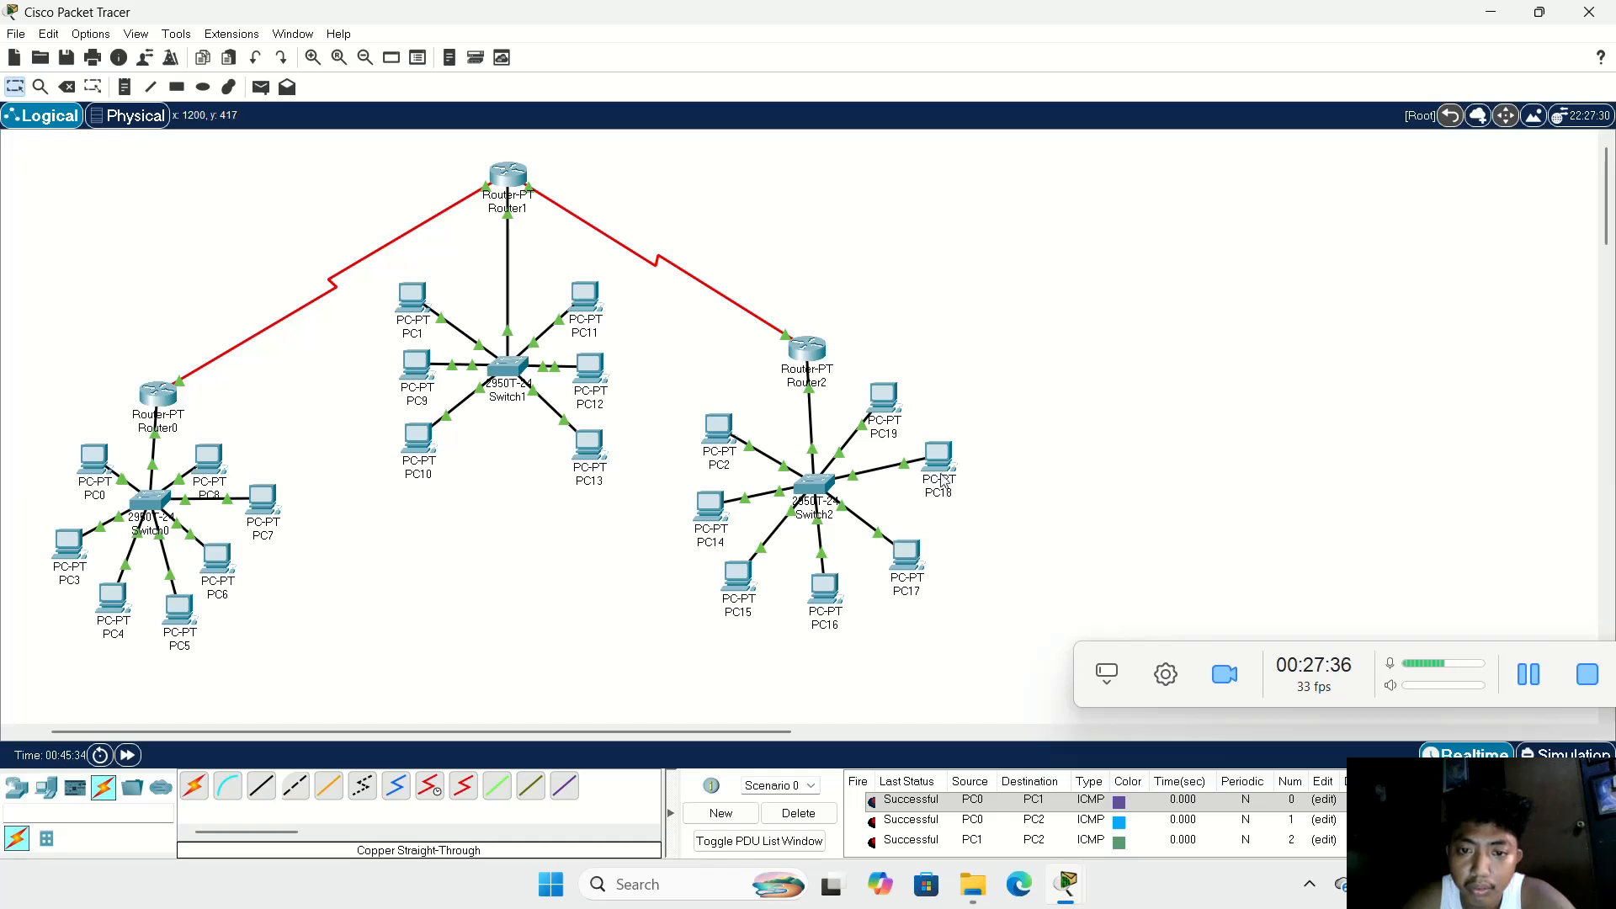
{"action": "left_click_drag", "start_coordinate": [935, 477], "coordinate": [926, 487]}
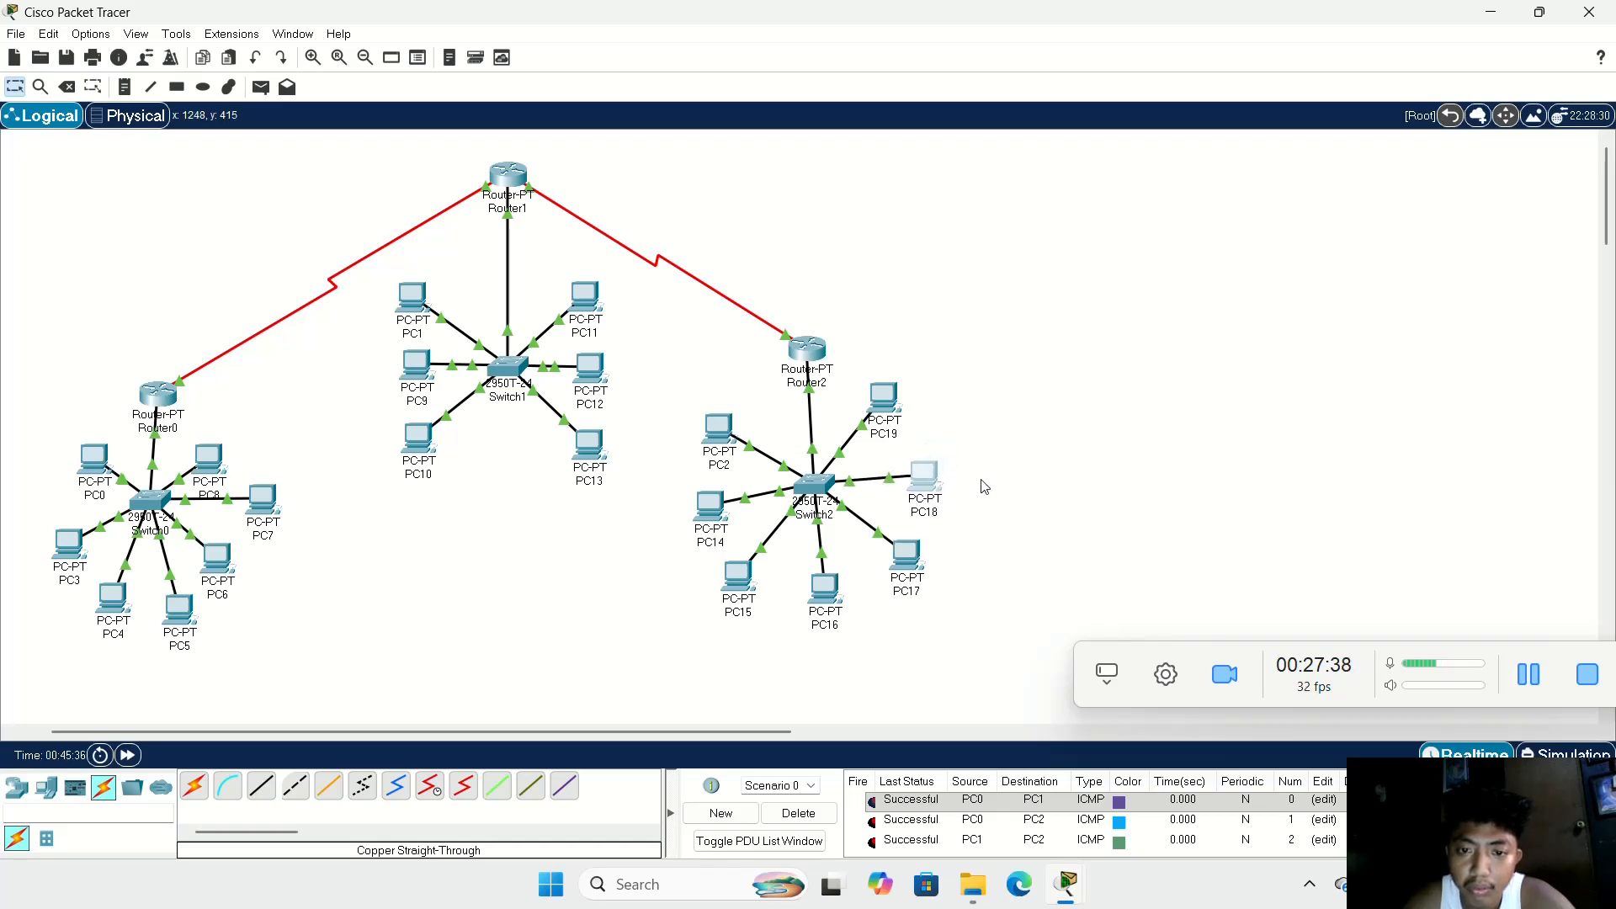
{"action": "left_click_drag", "start_coordinate": [880, 391], "coordinate": [869, 410]}
{"action": "left_click_drag", "start_coordinate": [806, 351], "coordinate": [801, 357]}
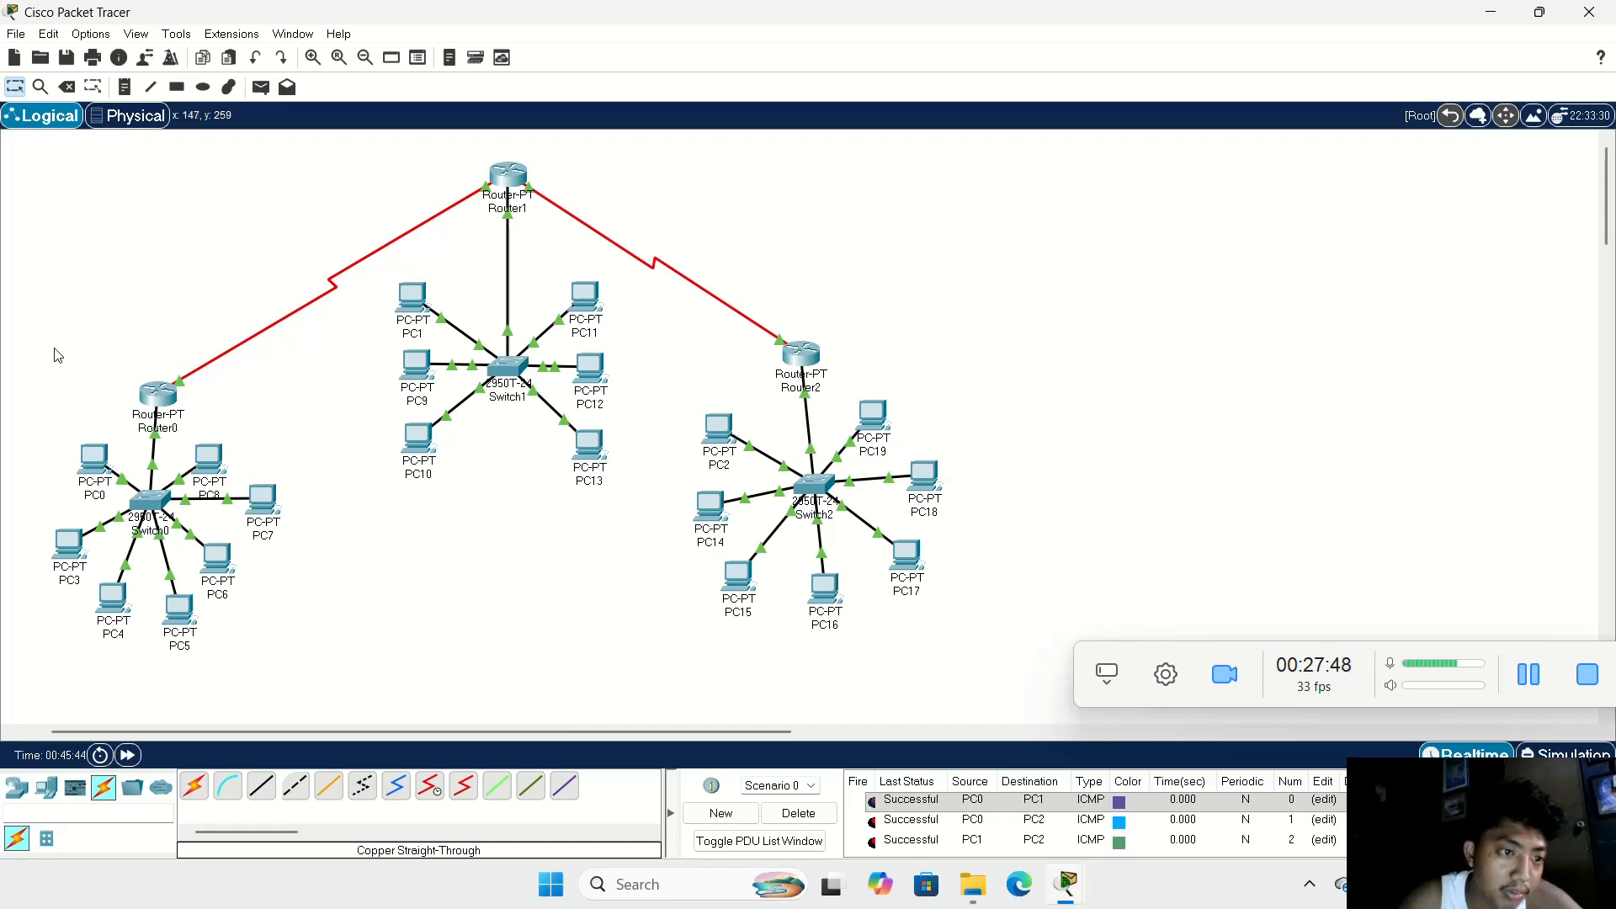
Step: Shift Router0 and the Switch0 LAN slightly toward Router1, and move PC6 farther from Switch0 to even out the spacing
{"action": "left_click_drag", "start_coordinate": [403, 729], "coordinate": [369, 729]}
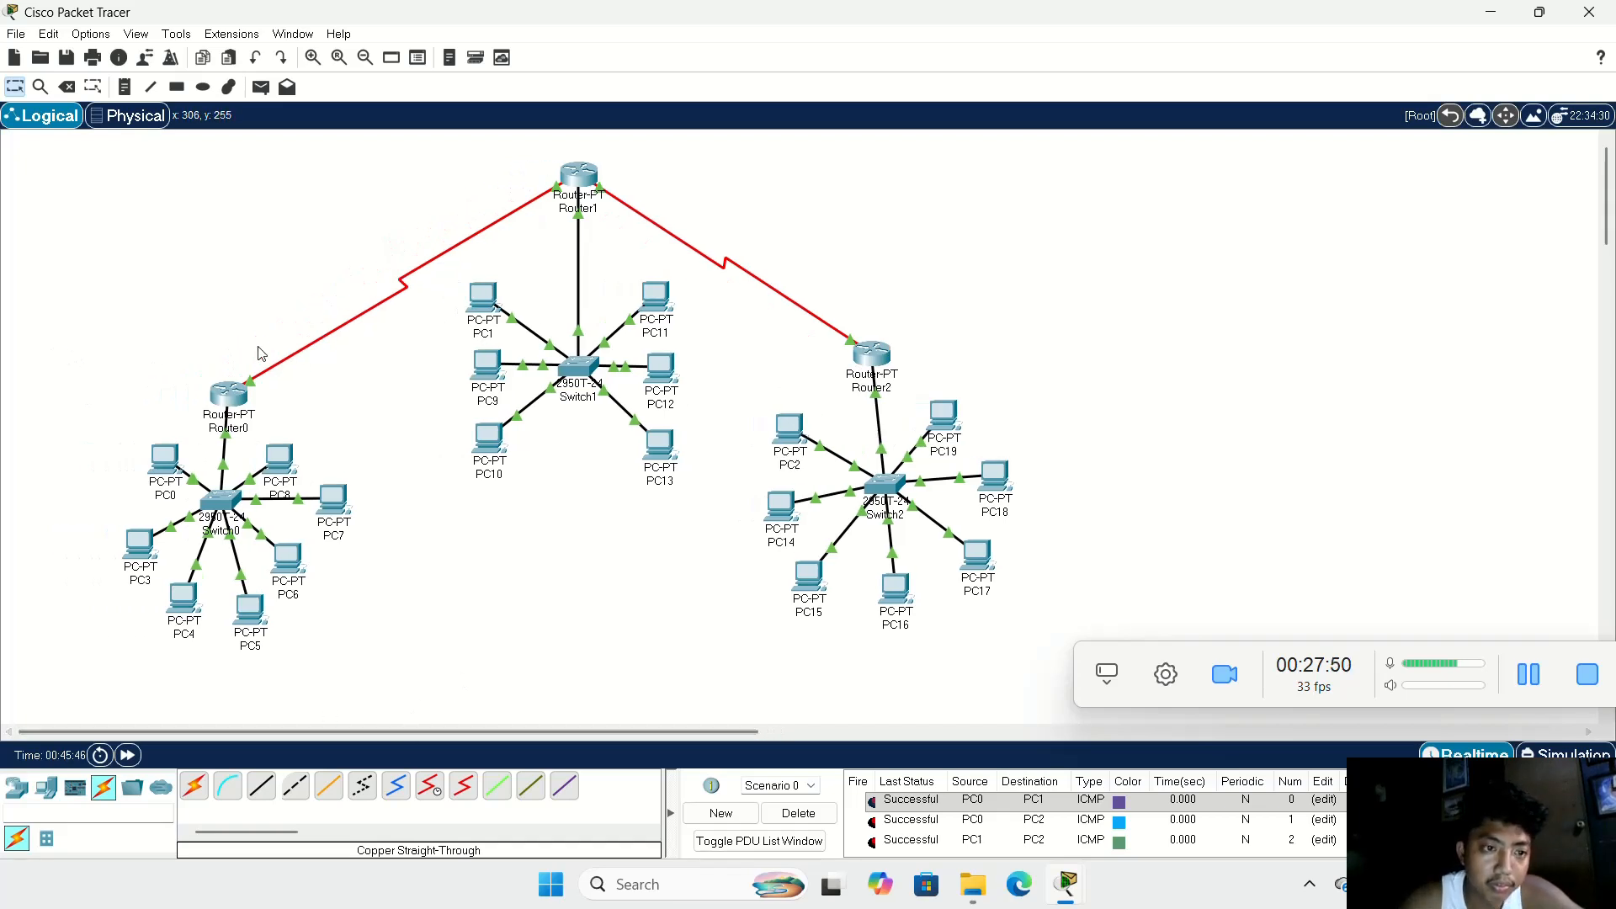
{"action": "left_click_drag", "start_coordinate": [228, 411], "coordinate": [313, 591]}
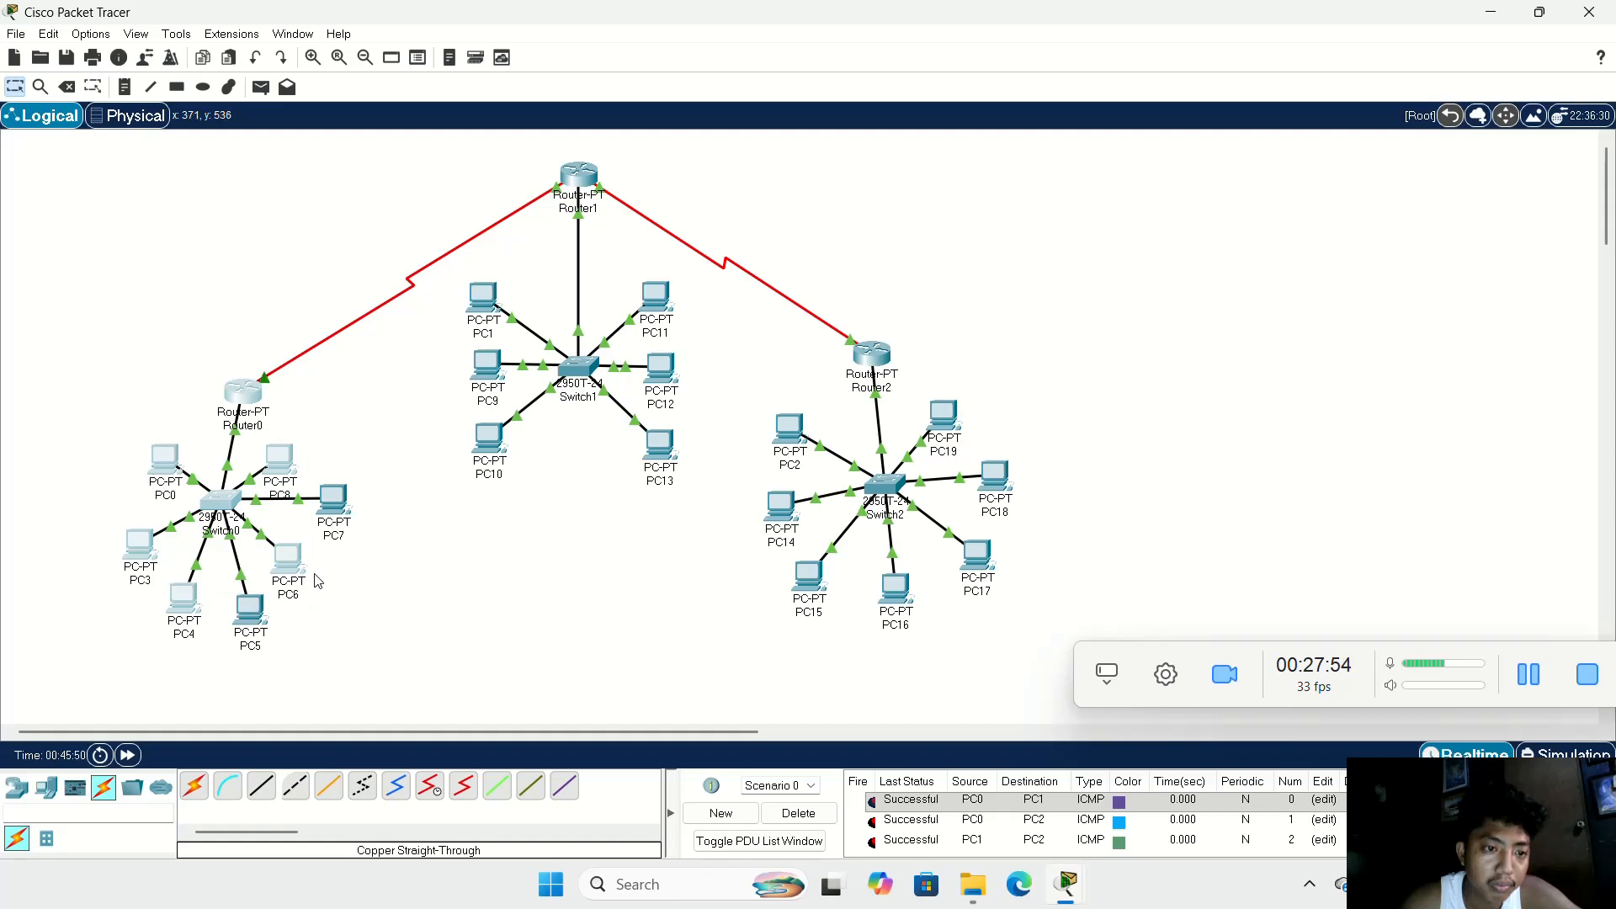
{"action": "left_click", "coordinate": [346, 548]}
{"action": "left_click_drag", "start_coordinate": [132, 437], "coordinate": [378, 628]}
{"action": "left_click_drag", "start_coordinate": [215, 505], "coordinate": [317, 455]}
{"action": "left_click_drag", "start_coordinate": [356, 514], "coordinate": [344, 578]}
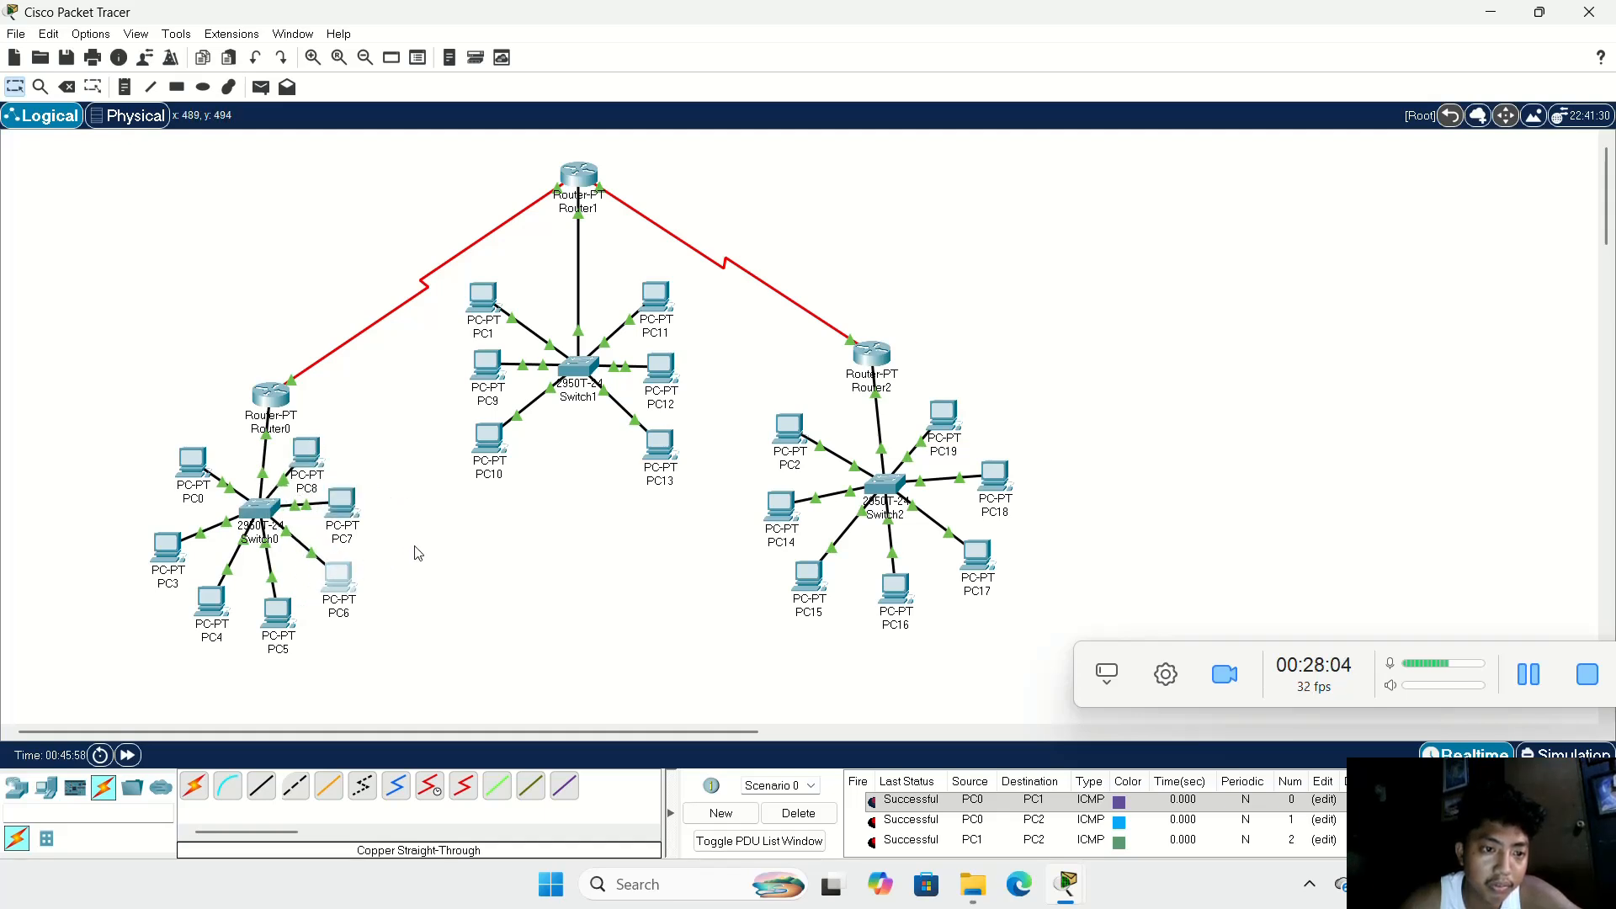
Step: Space PC3, PC4, PC5, PC6, PC7 and PC8 more evenly around Switch0, and nudge Switch1 slightly toward PC9
{"action": "left_click_drag", "start_coordinate": [339, 505], "coordinate": [360, 510]}
{"action": "left_click_drag", "start_coordinate": [317, 460], "coordinate": [338, 462]}
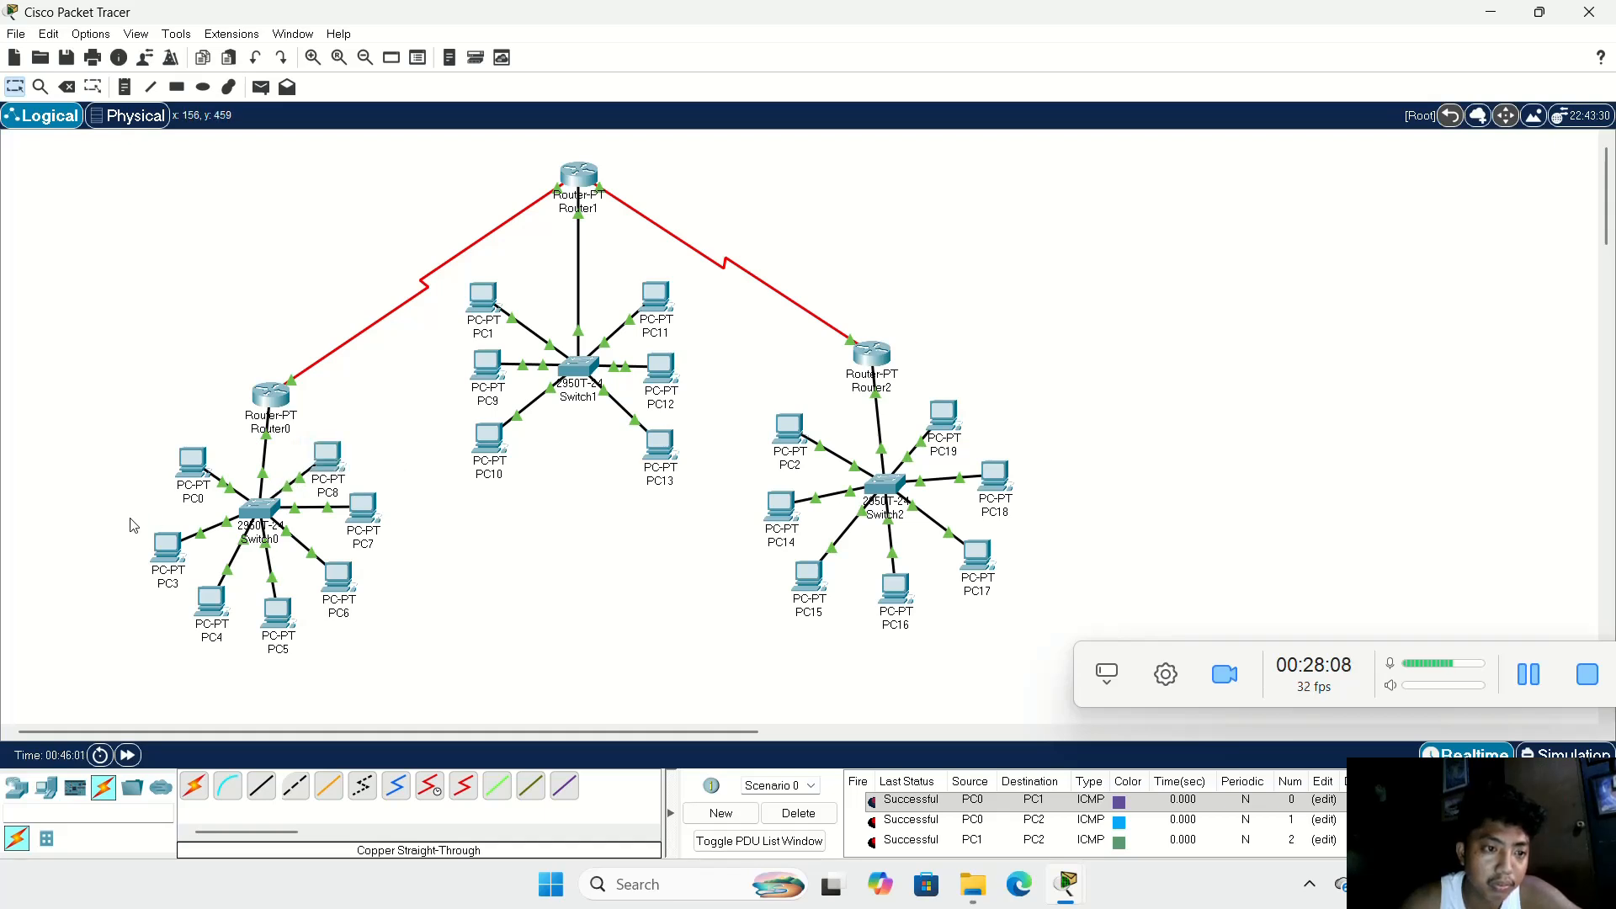
{"action": "left_click", "coordinate": [171, 557]}
{"action": "left_click_drag", "start_coordinate": [171, 557], "coordinate": [170, 540]}
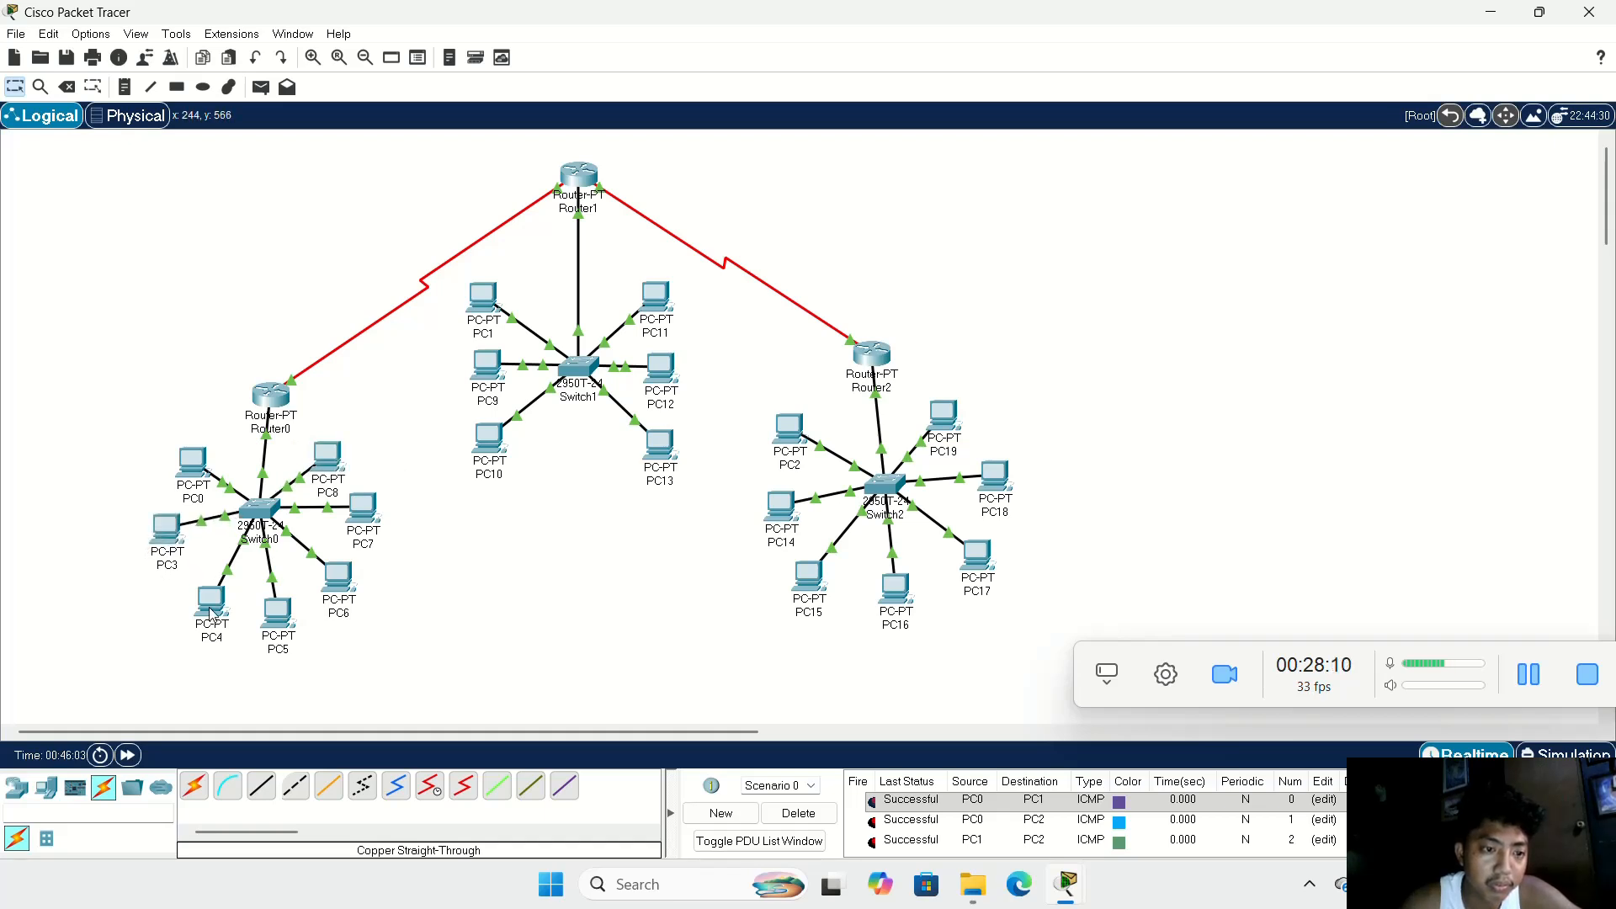
{"action": "left_click_drag", "start_coordinate": [215, 617], "coordinate": [332, 602]}
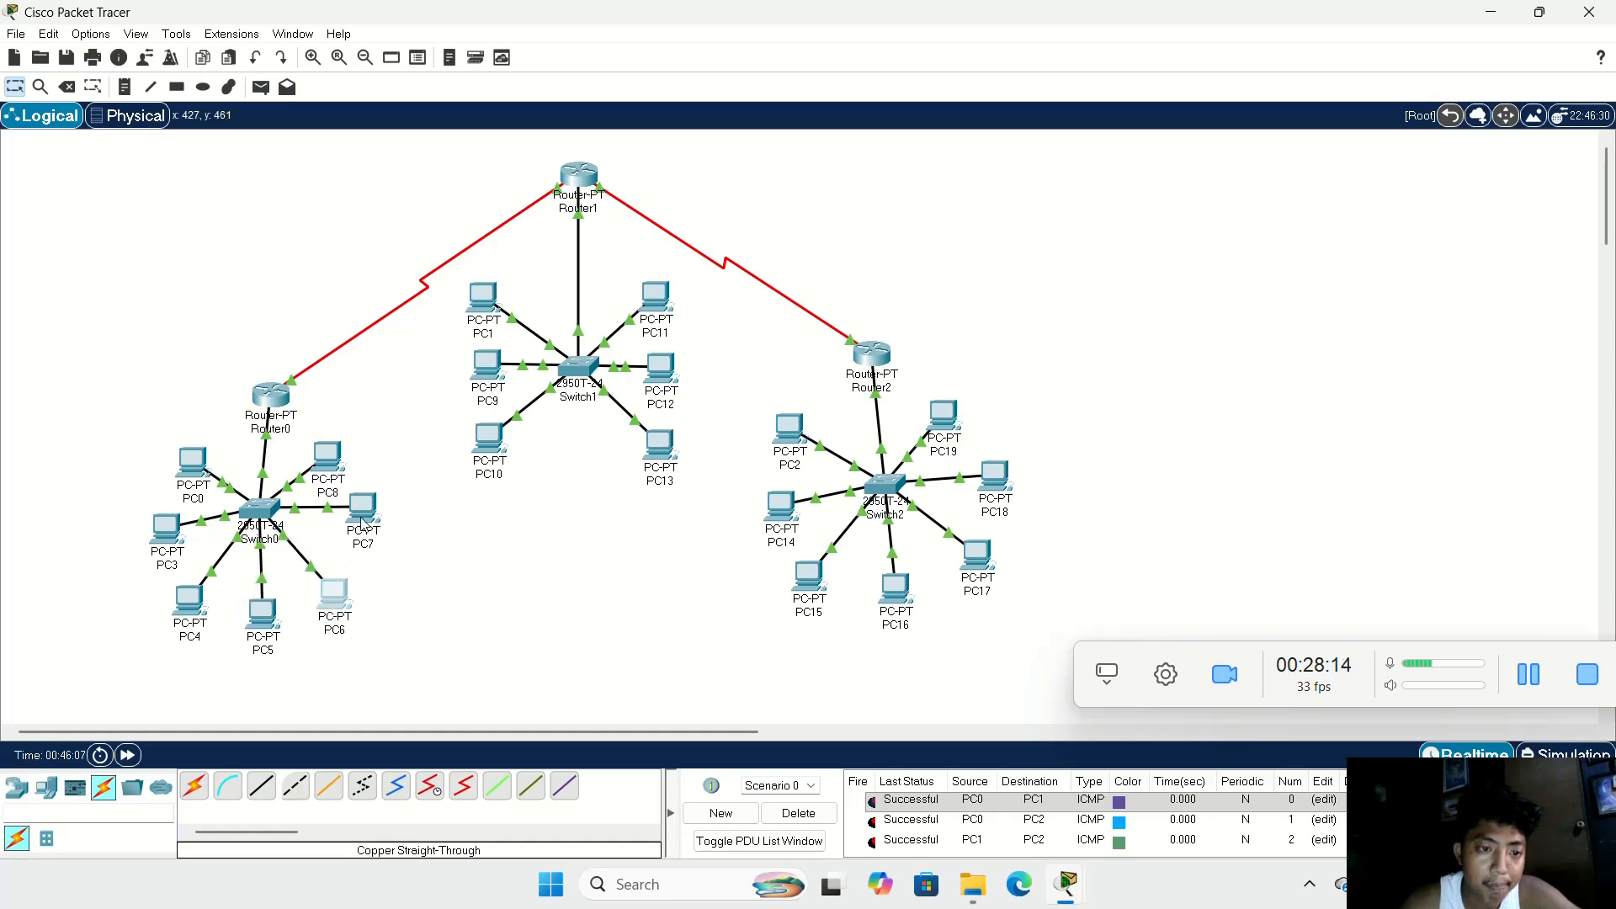
{"action": "left_click_drag", "start_coordinate": [363, 525], "coordinate": [361, 537]}
{"action": "left_click_drag", "start_coordinate": [328, 459], "coordinate": [334, 464]}
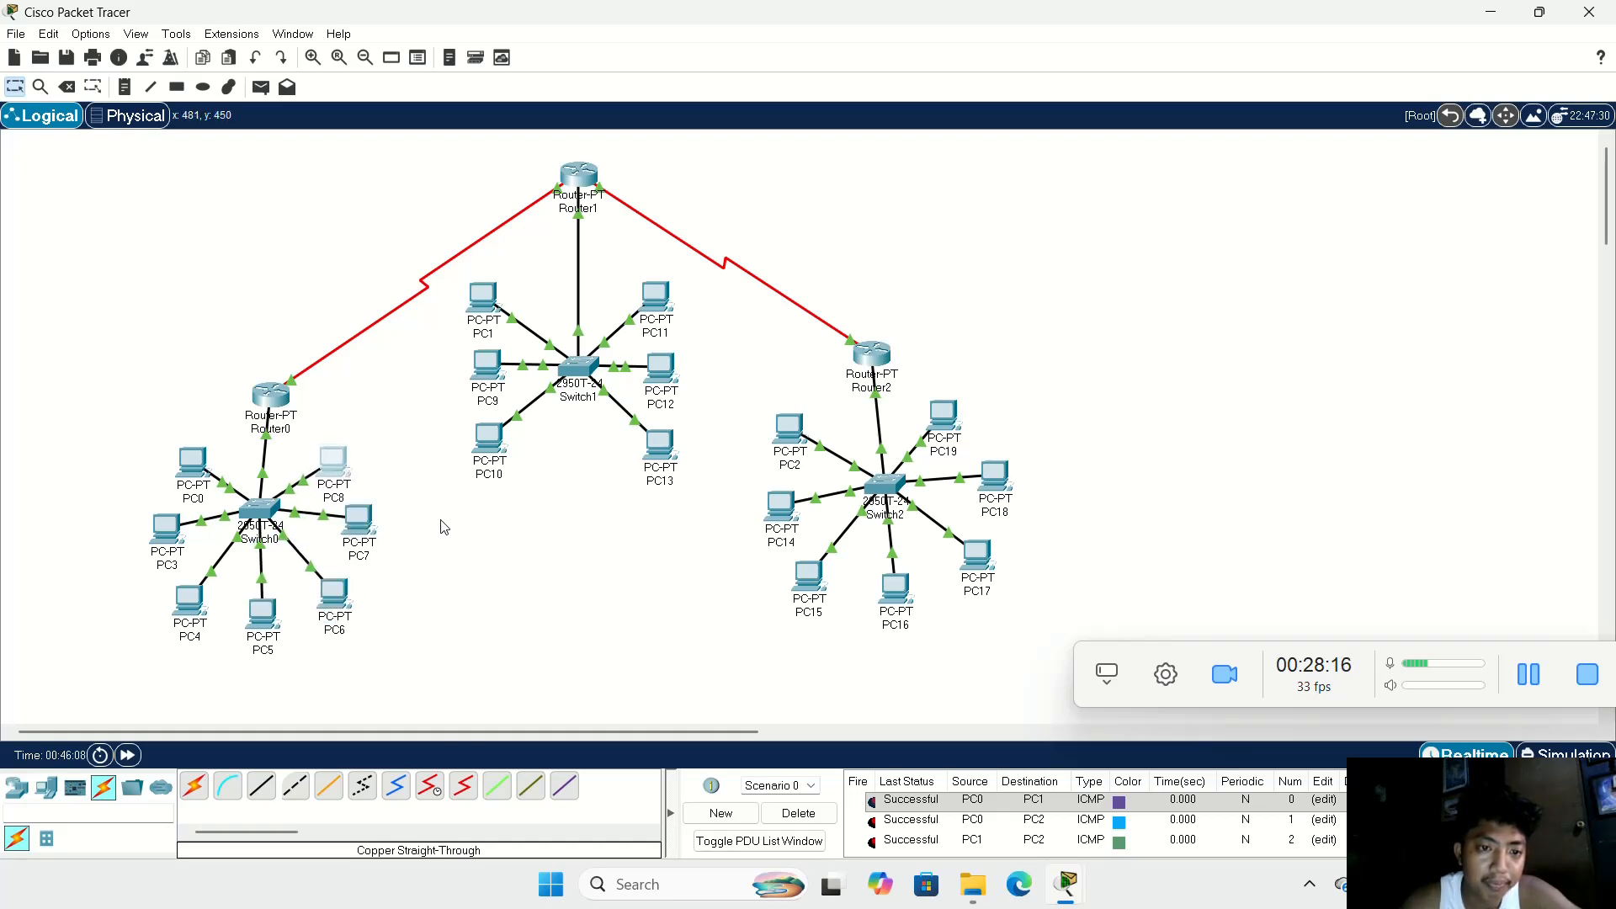
{"action": "left_click", "coordinate": [441, 527]}
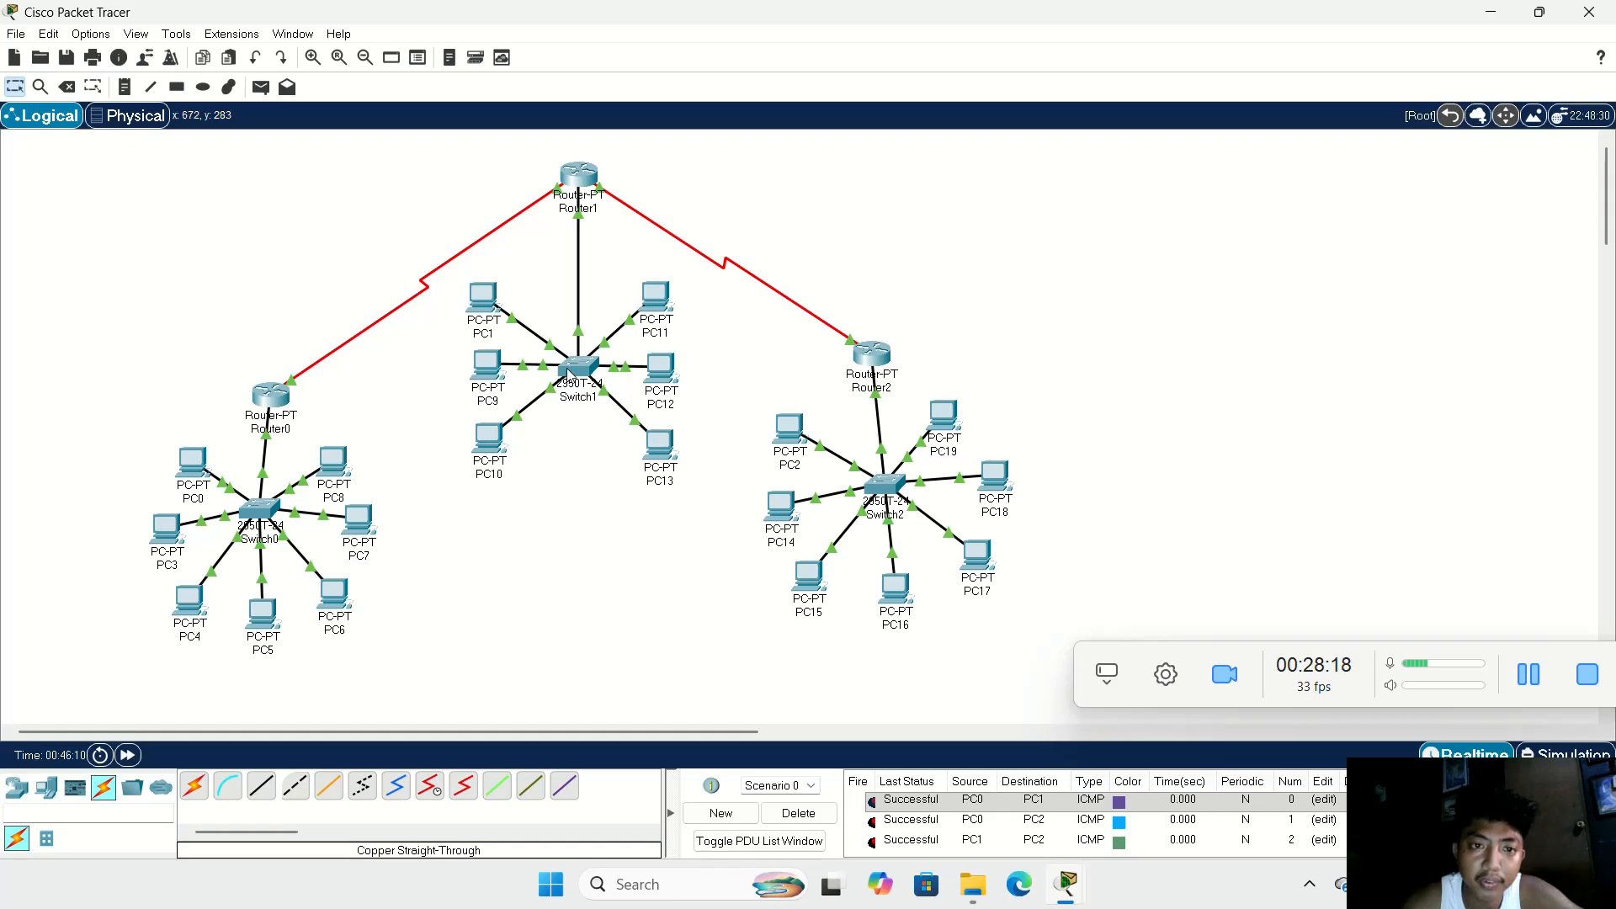
{"action": "left_click_drag", "start_coordinate": [569, 375], "coordinate": [562, 376]}
{"action": "left_click", "coordinate": [530, 516]}
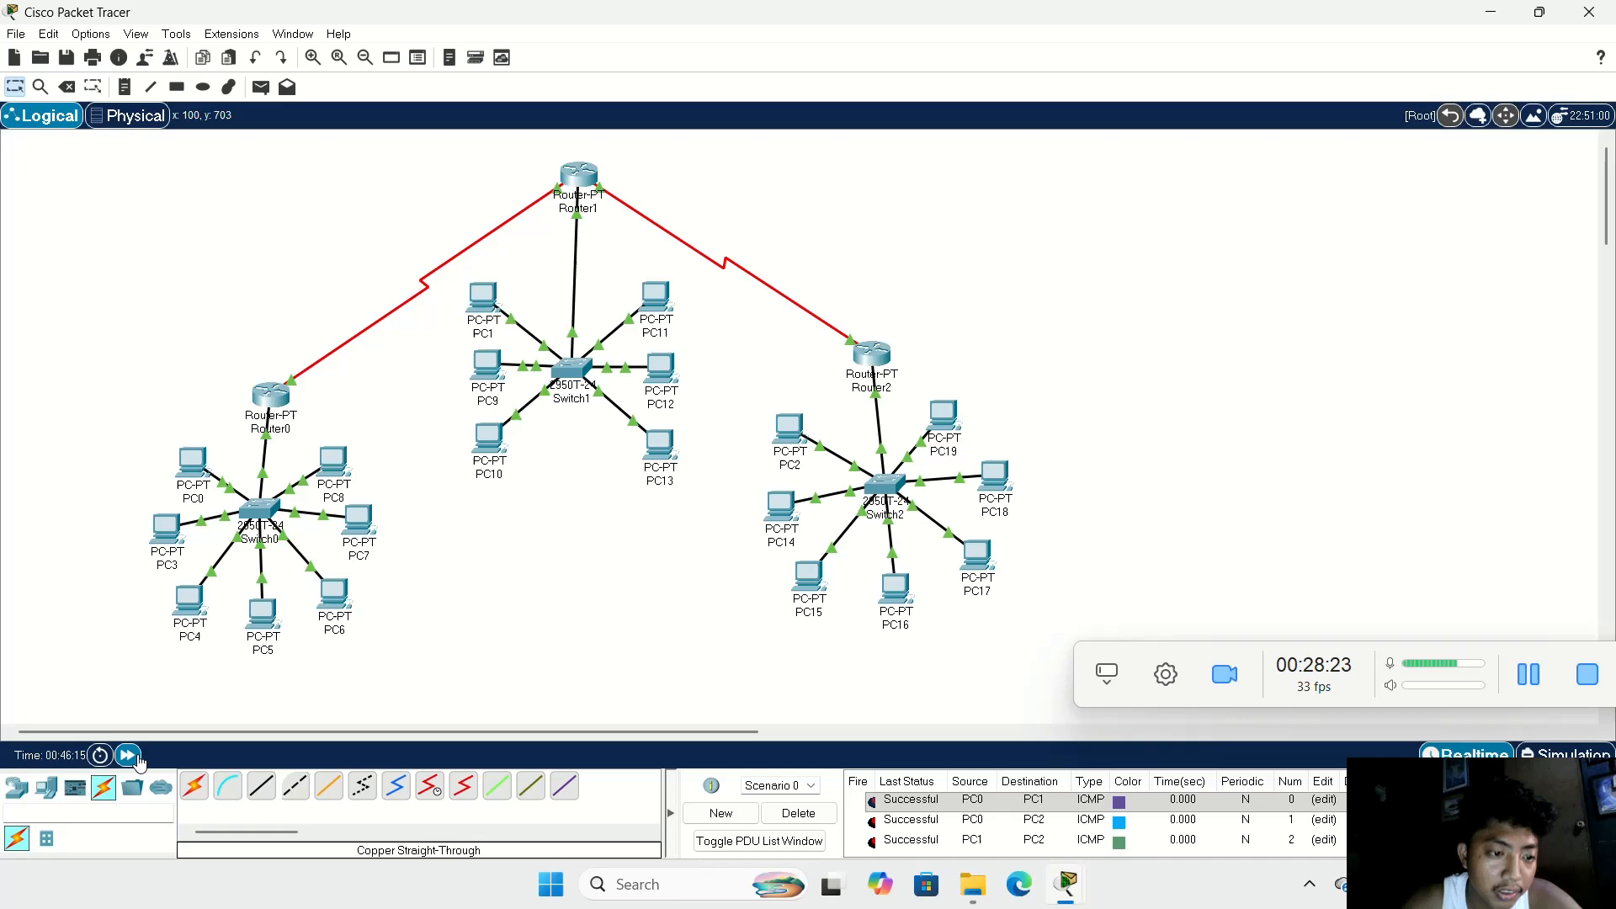
Step: Fast-forward the network time and test connectivity by sending a simple PDU from PC3 to PC9
{"action": "left_click", "coordinate": [132, 756]}
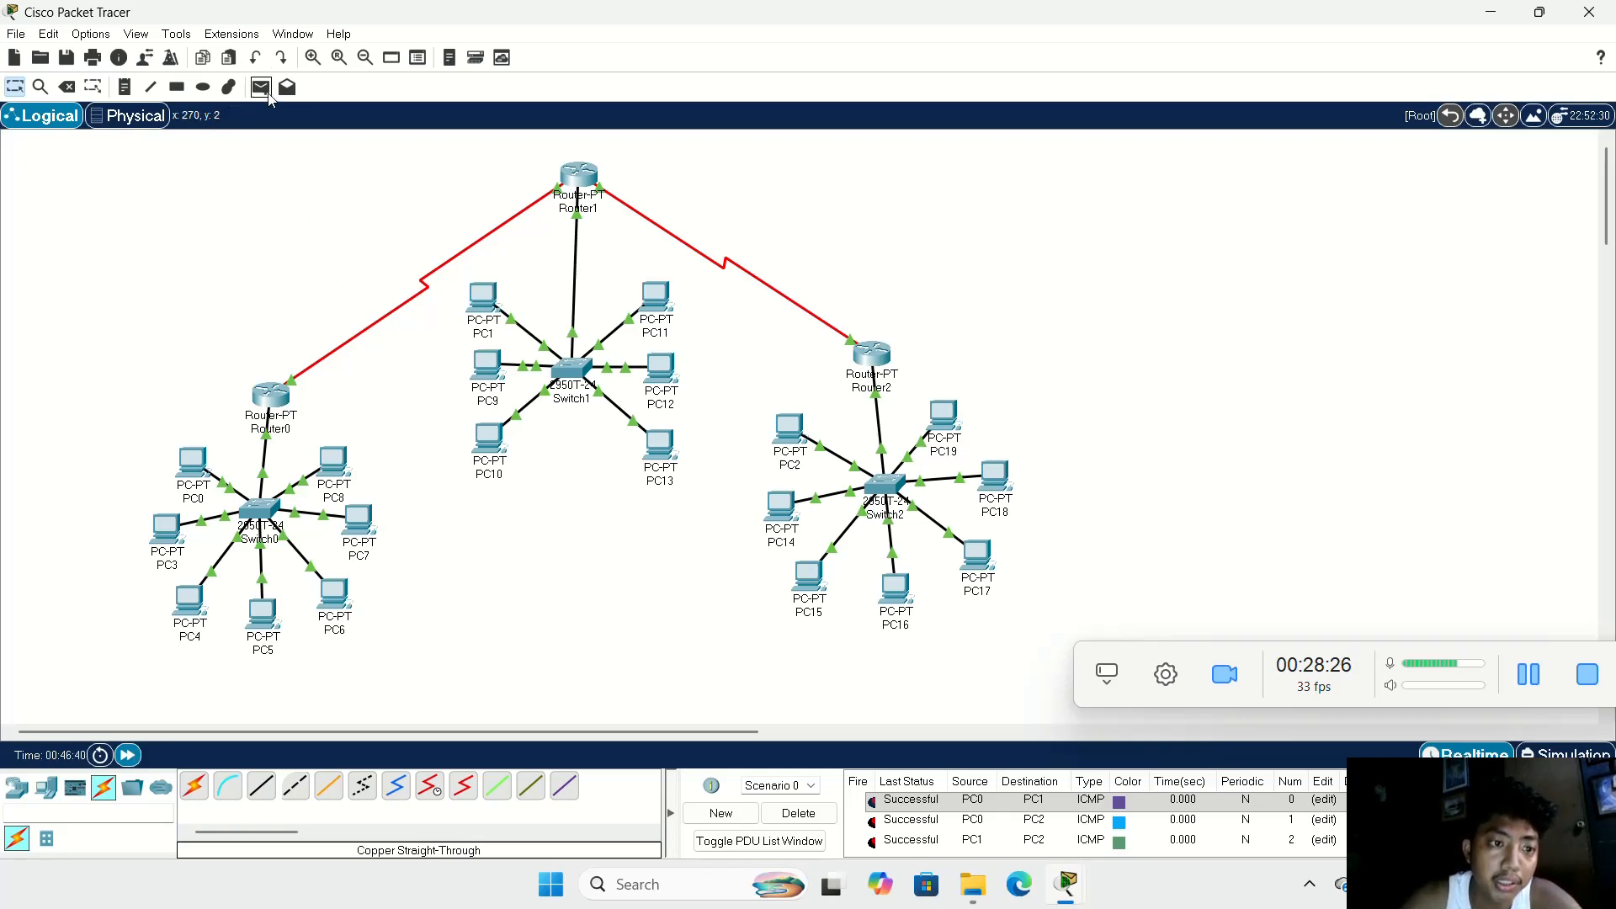
{"action": "left_click", "coordinate": [261, 87]}
{"action": "left_click", "coordinate": [167, 529]}
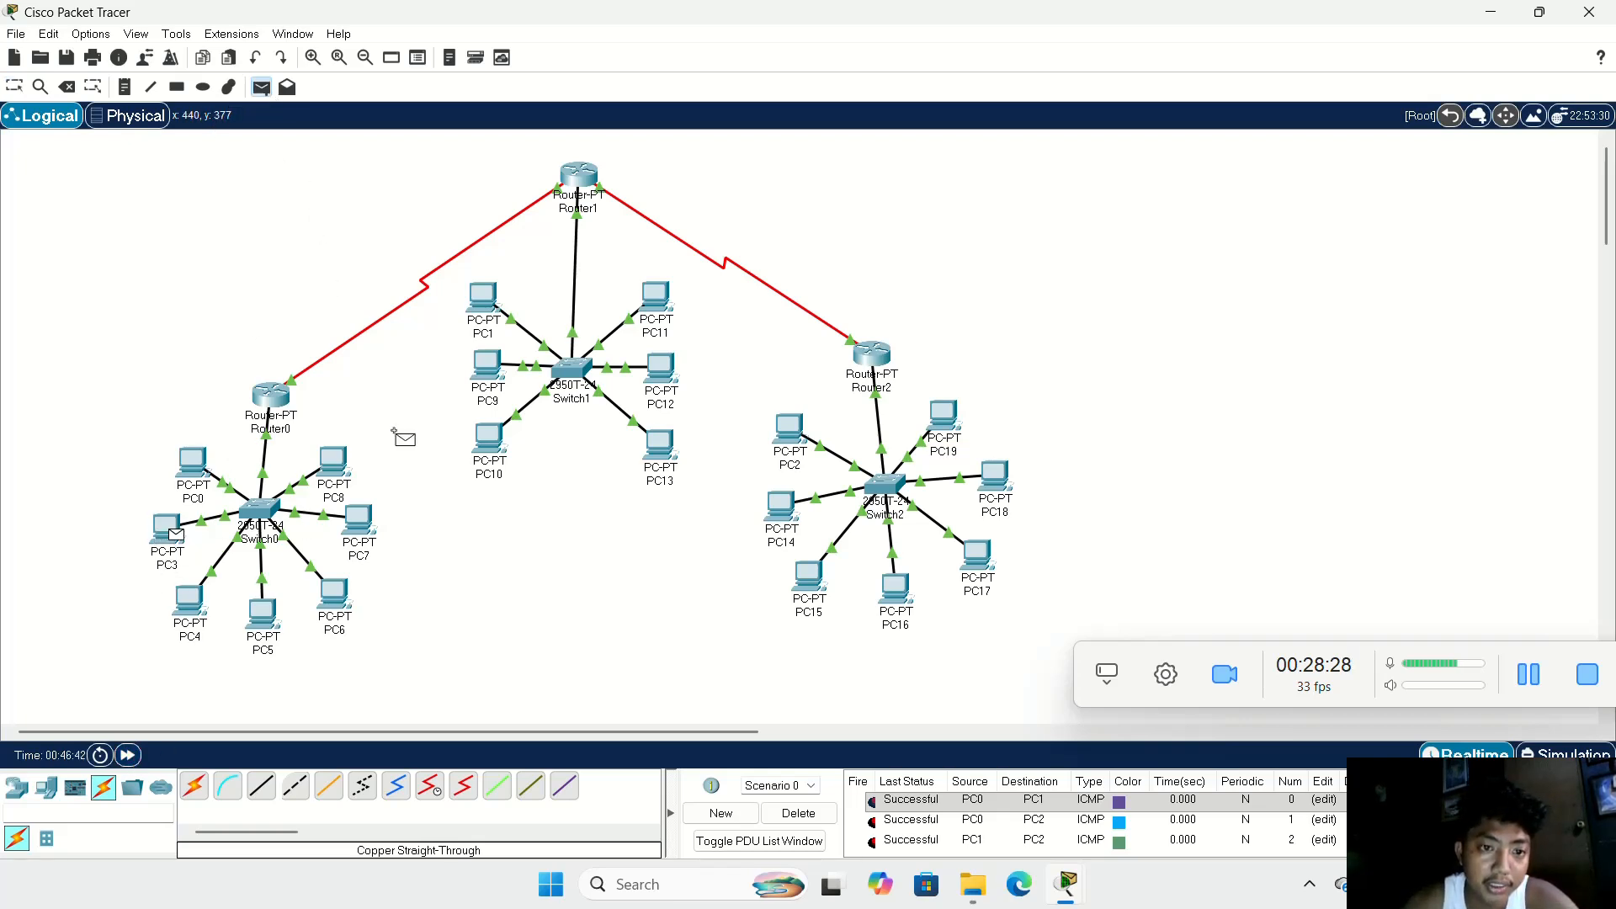
{"action": "left_click", "coordinate": [491, 367]}
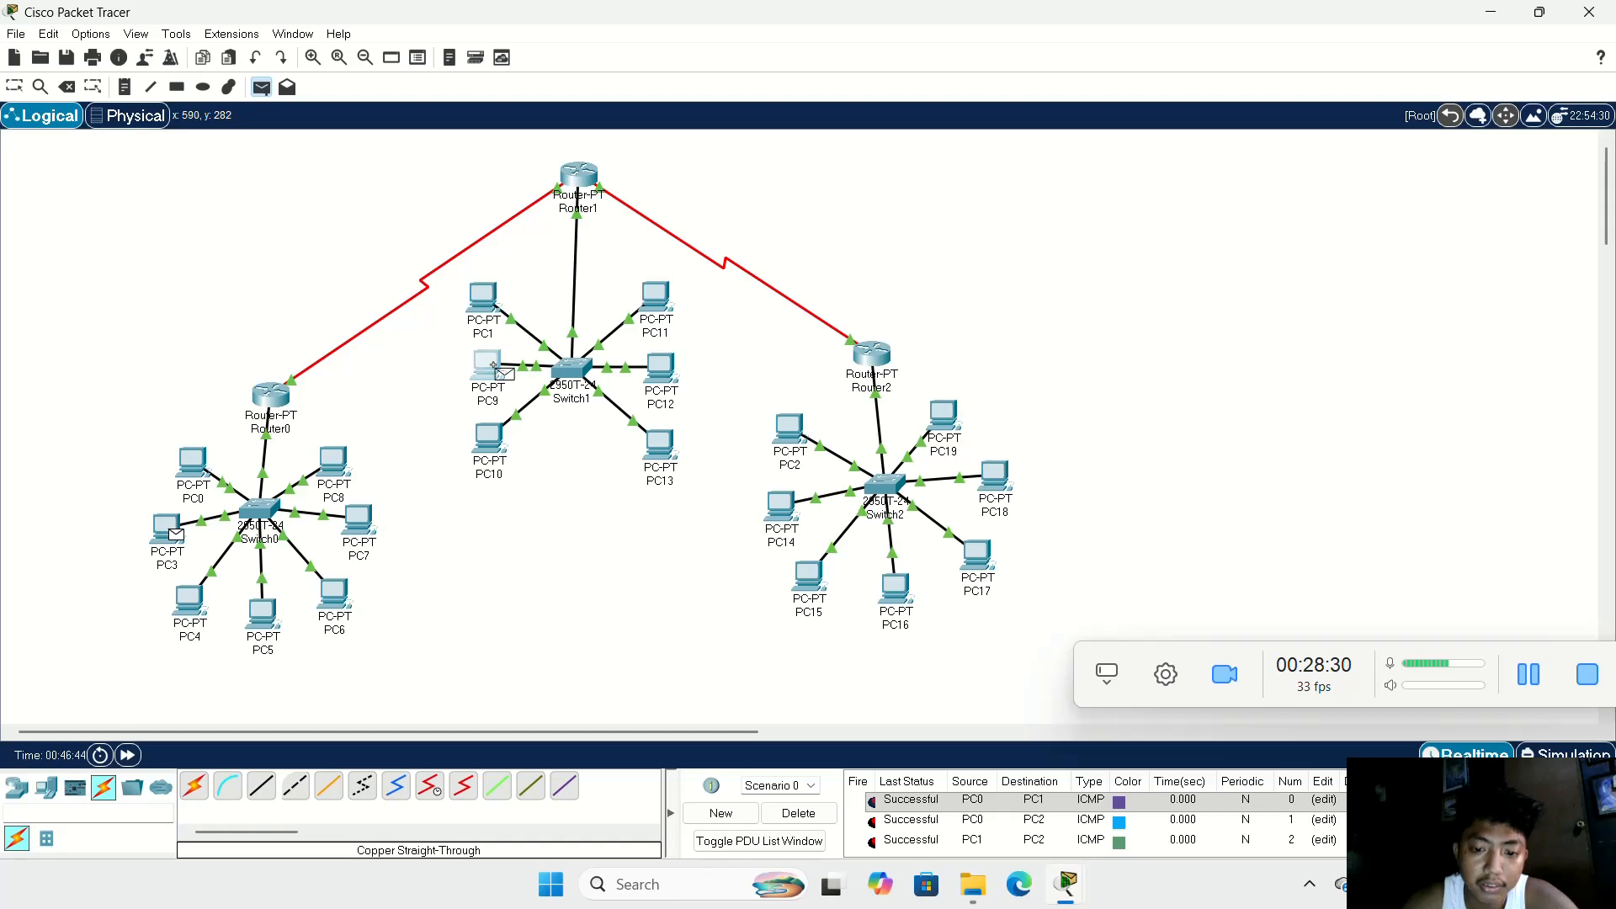
{"action": "scroll", "coordinate": [926, 825], "scroll_direction": "down", "scroll_amount": 1}
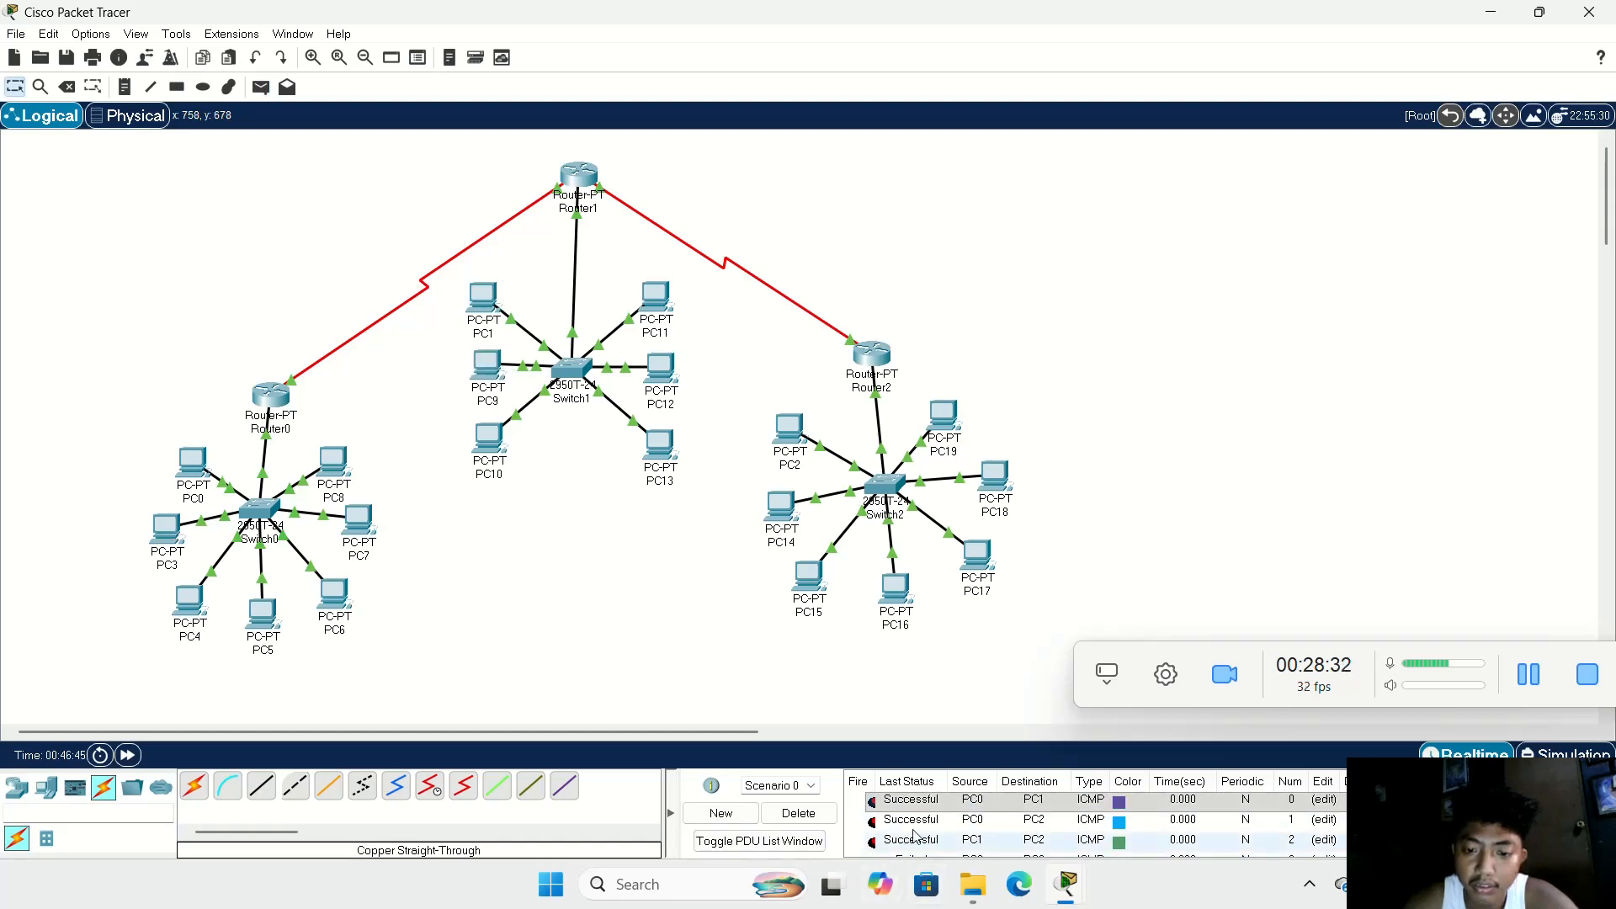
Step: Clear all PDUs from Scenario 0 and send a simple PDU from PC3 to PC1
{"action": "left_click", "coordinate": [798, 813]}
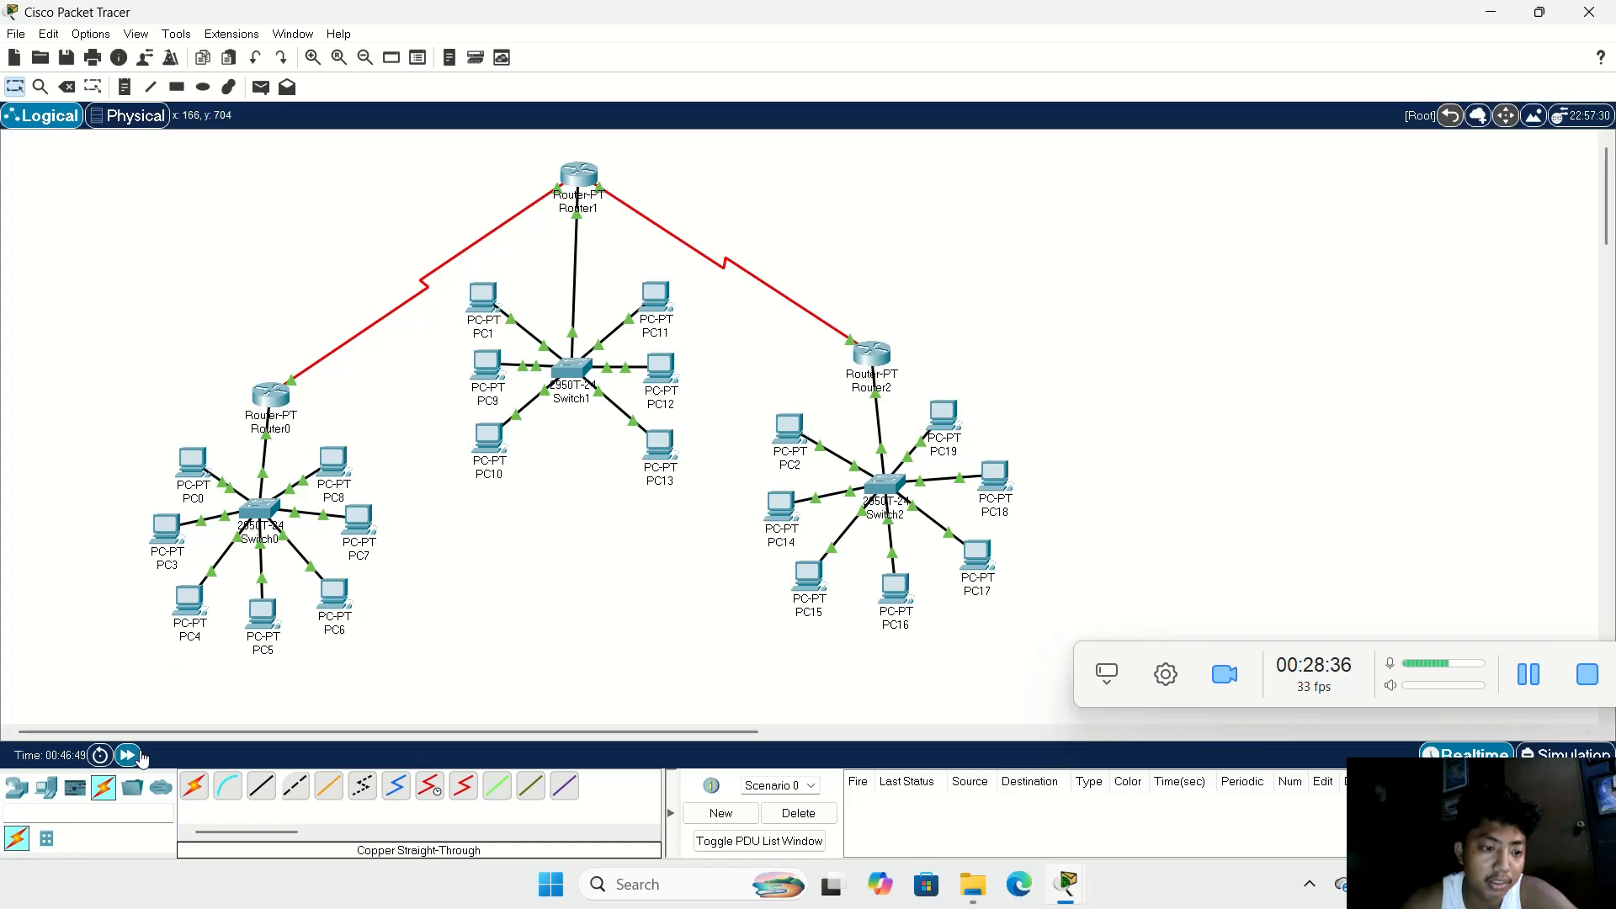
{"action": "left_click", "coordinate": [261, 87]}
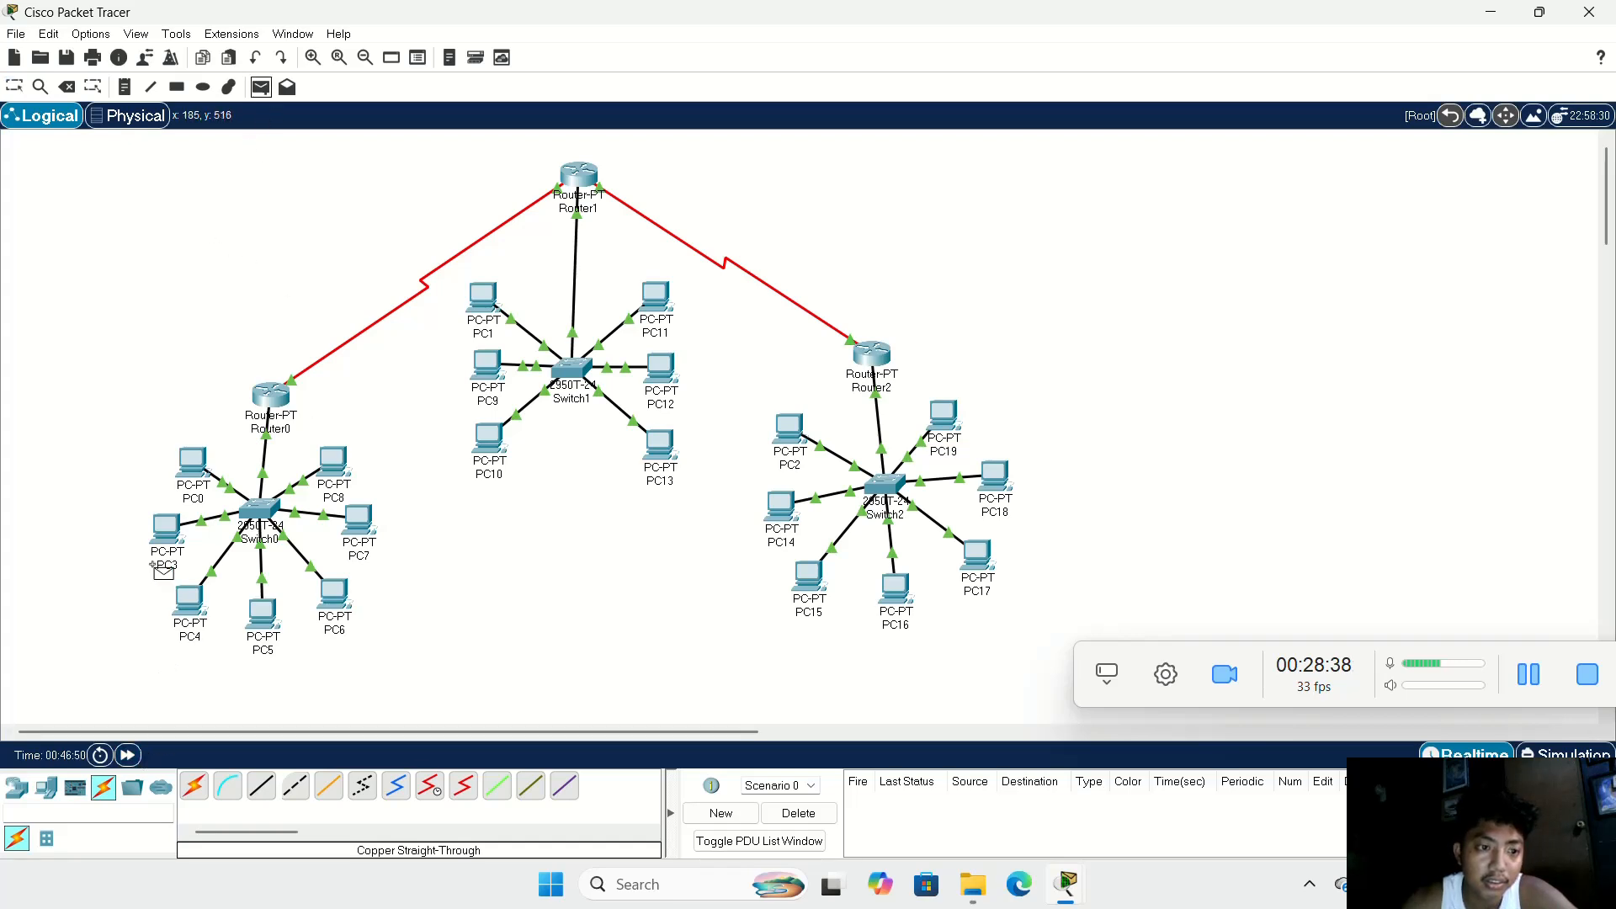
{"action": "left_click", "coordinate": [162, 537]}
{"action": "left_click", "coordinate": [484, 299]}
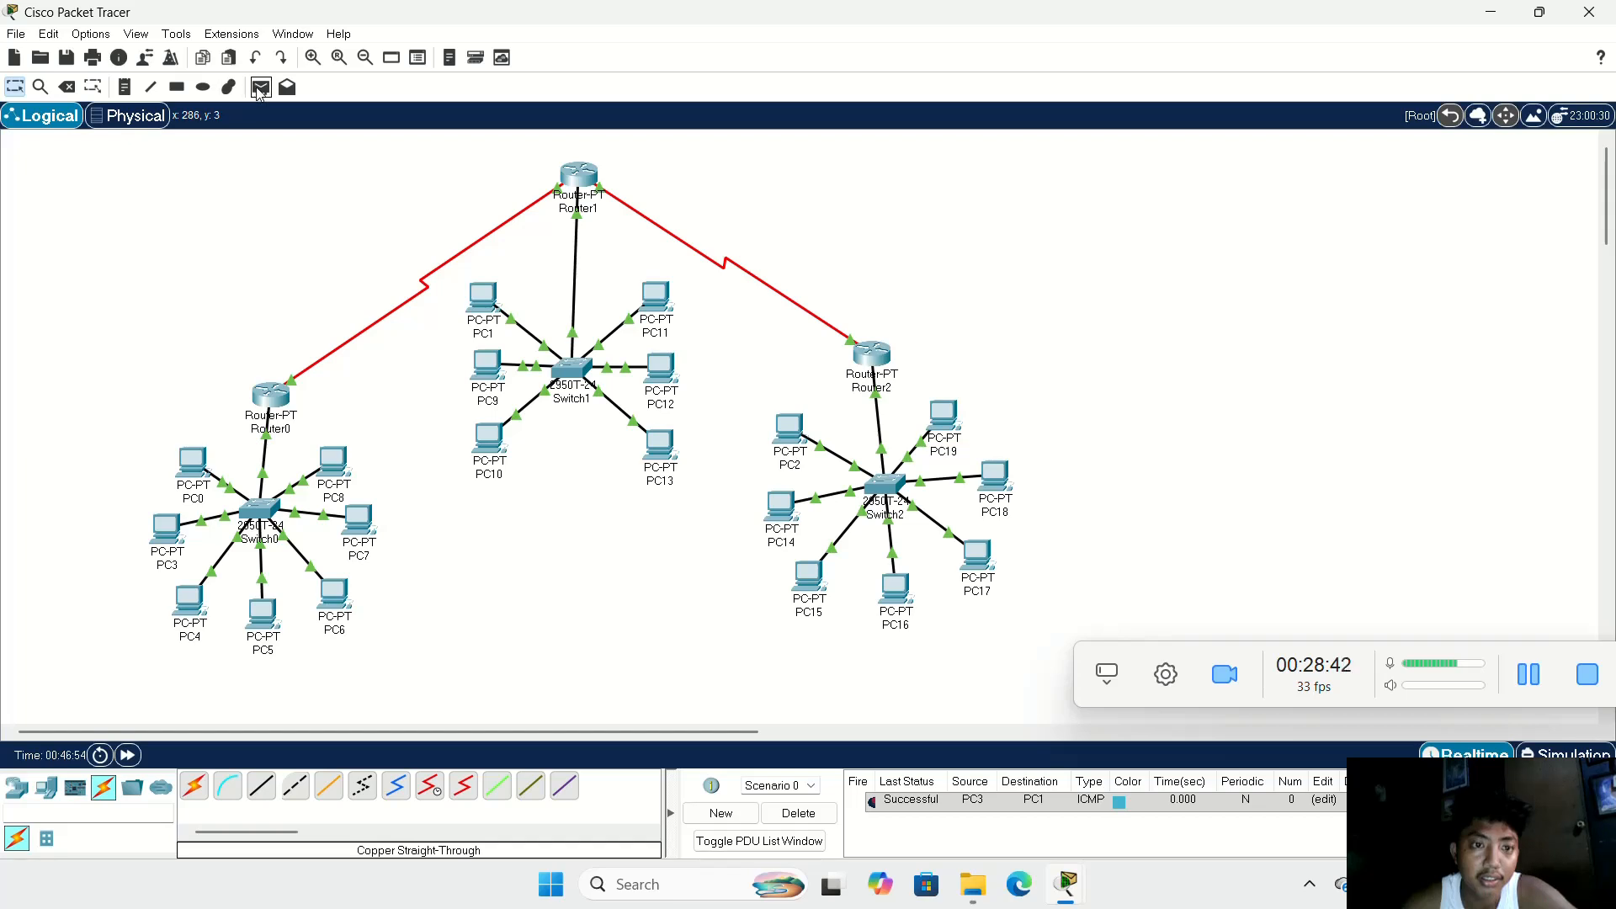
Step: Send a simple PDU from PC3 to PC14, and repeat the same test once more
{"action": "left_click", "coordinate": [152, 540]}
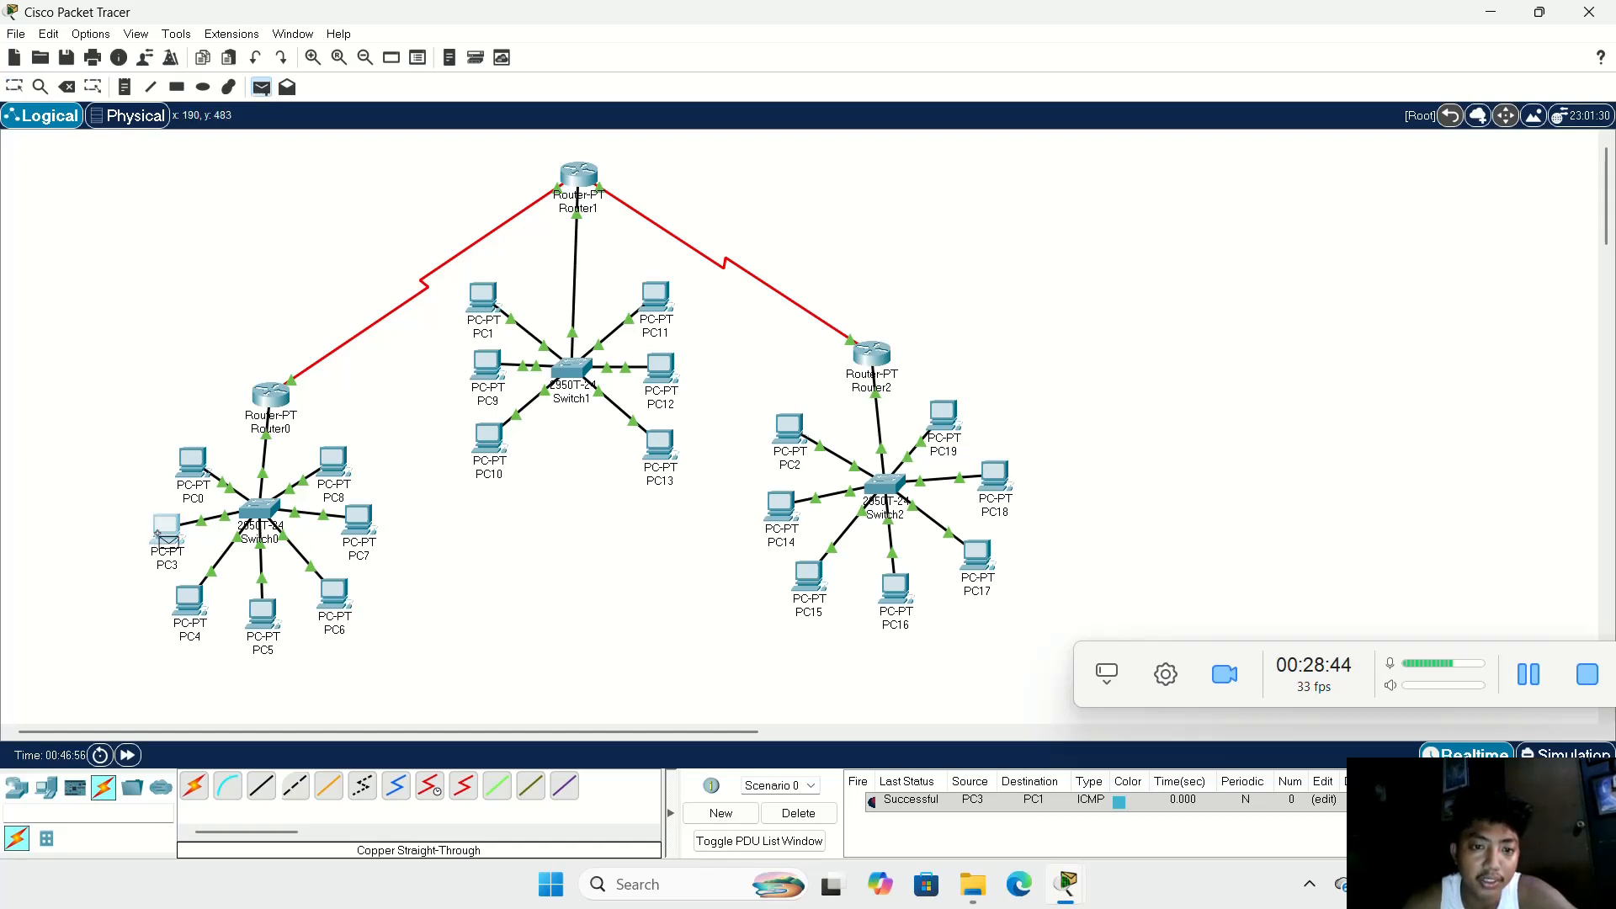
{"action": "left_click", "coordinate": [779, 509]}
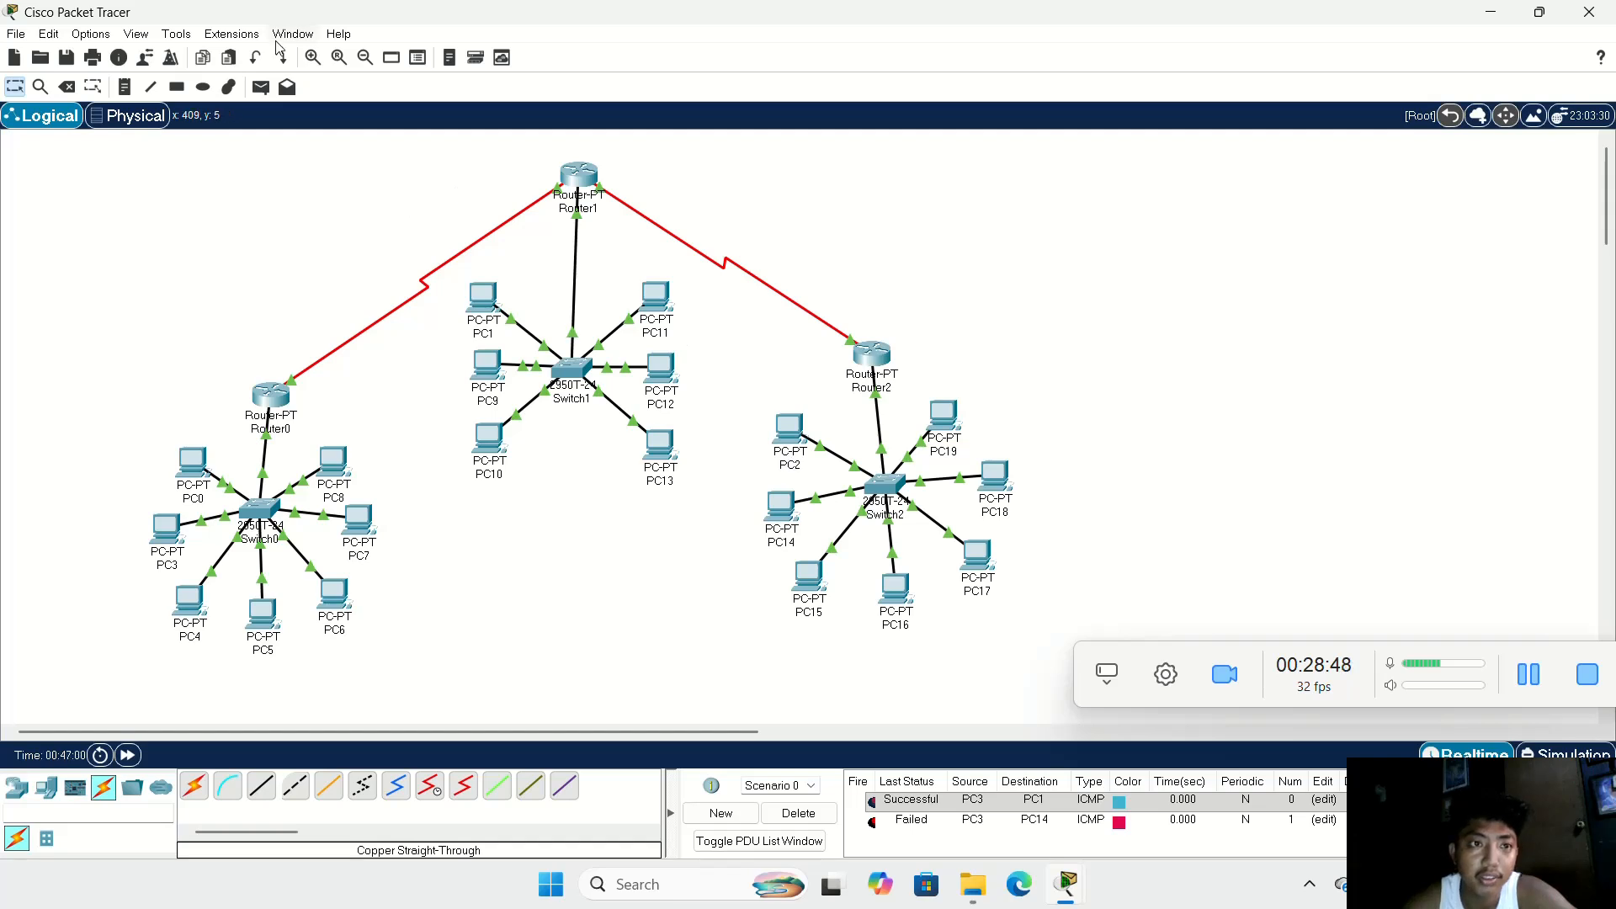
{"action": "left_click", "coordinate": [261, 86]}
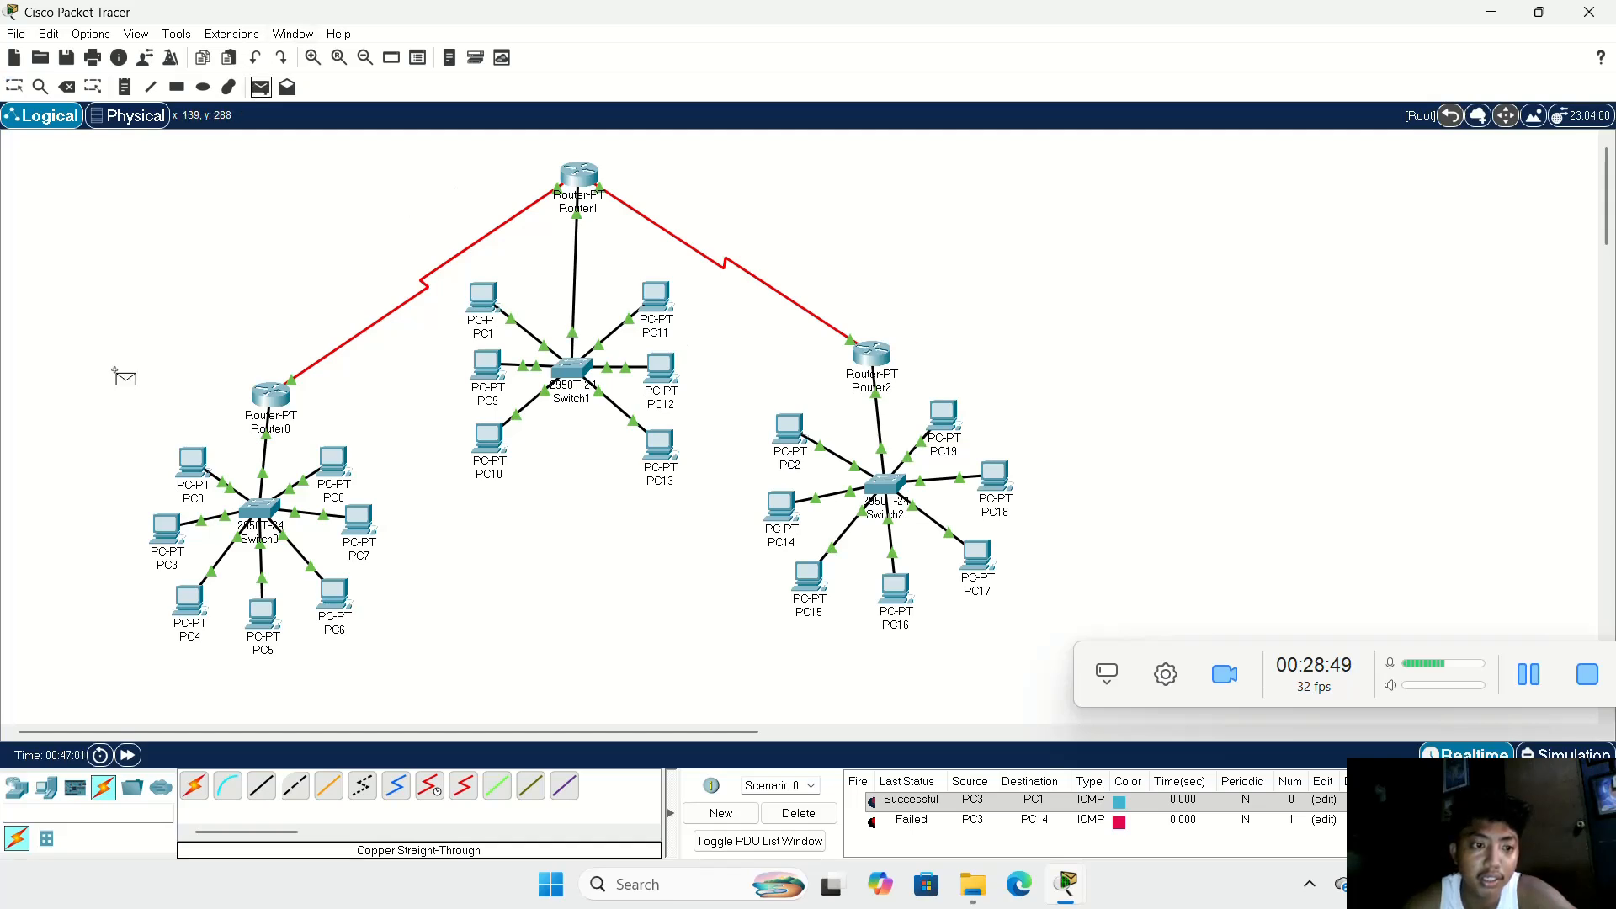
{"action": "left_click", "coordinate": [162, 525]}
{"action": "left_click", "coordinate": [780, 504]}
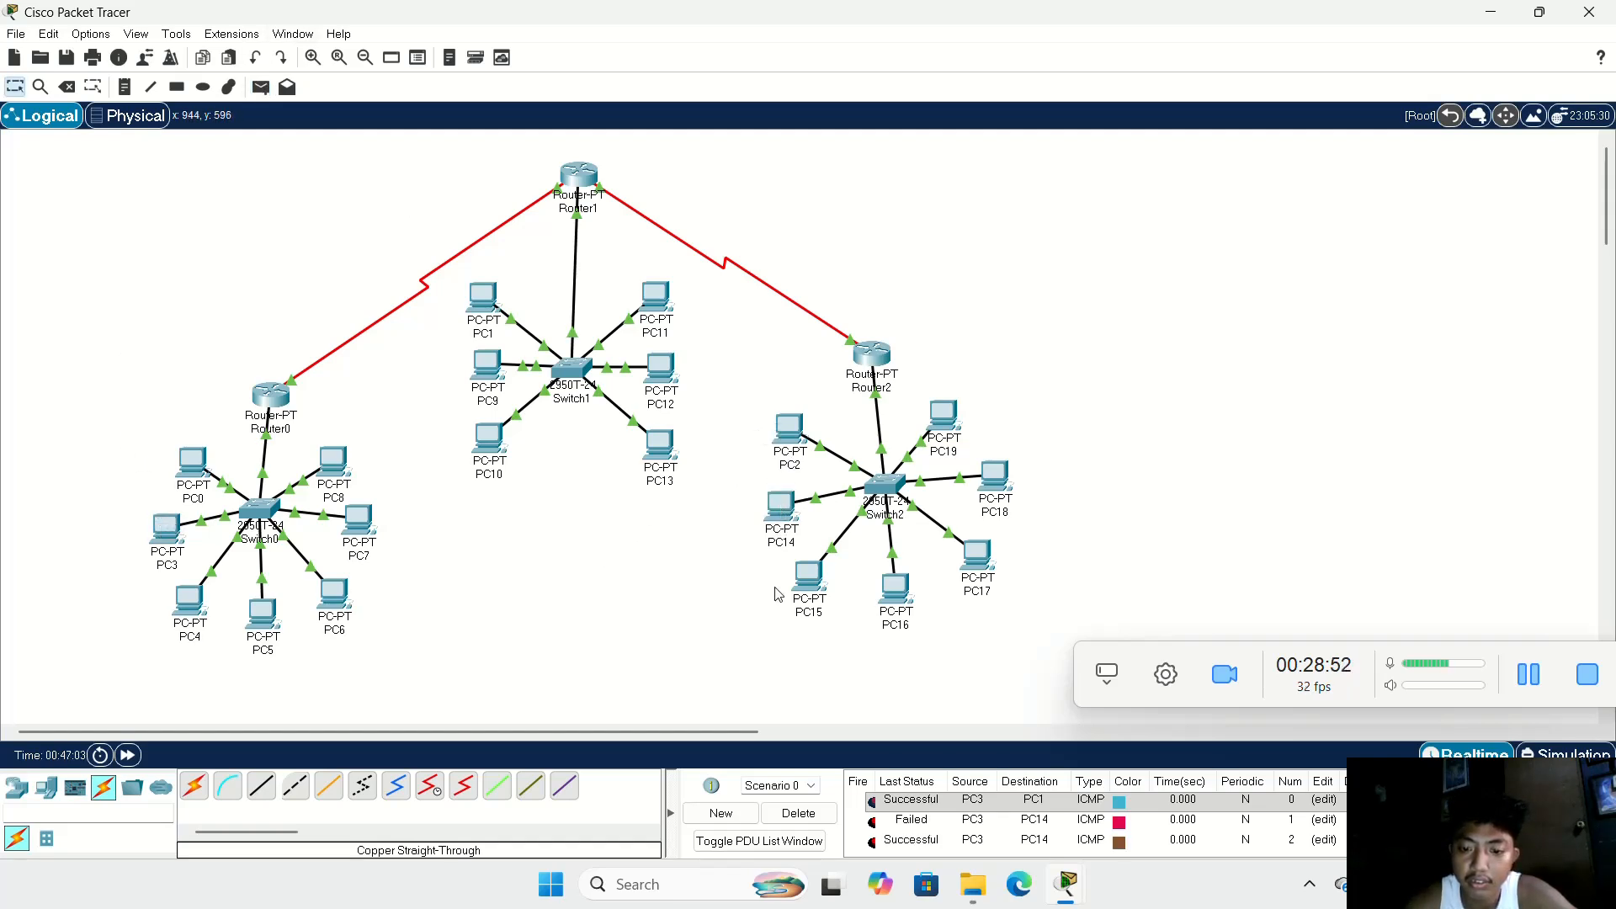
Step: Delete the PDUs in Scenario 0 and send a simple PDU from PC9 to PC14
{"action": "left_click", "coordinate": [800, 818]}
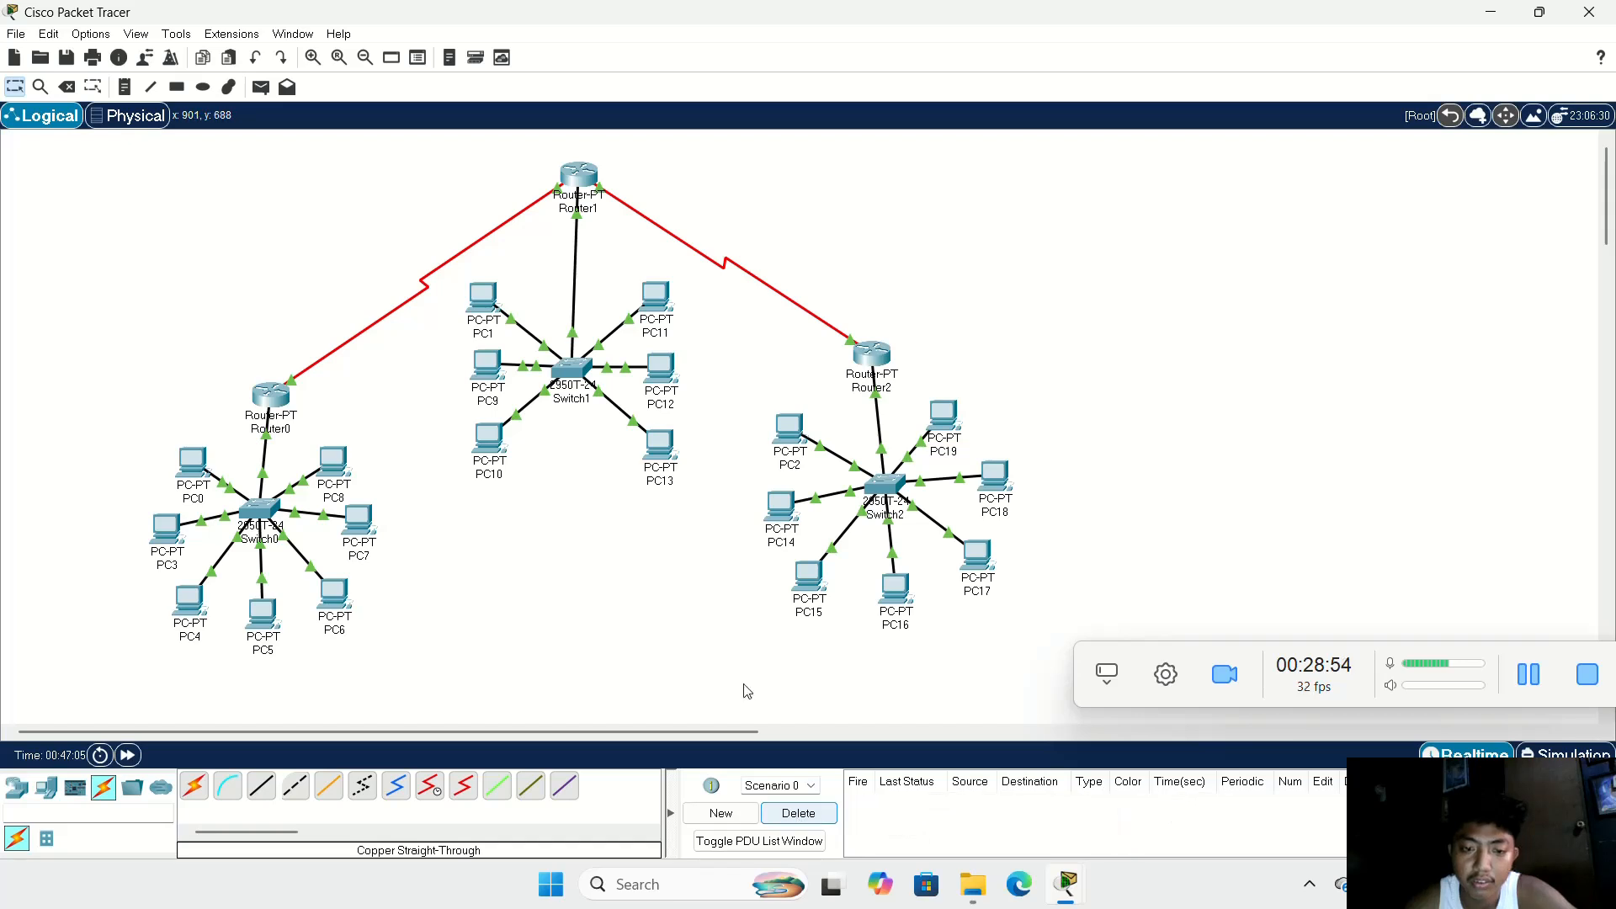
{"action": "left_click", "coordinate": [260, 87]}
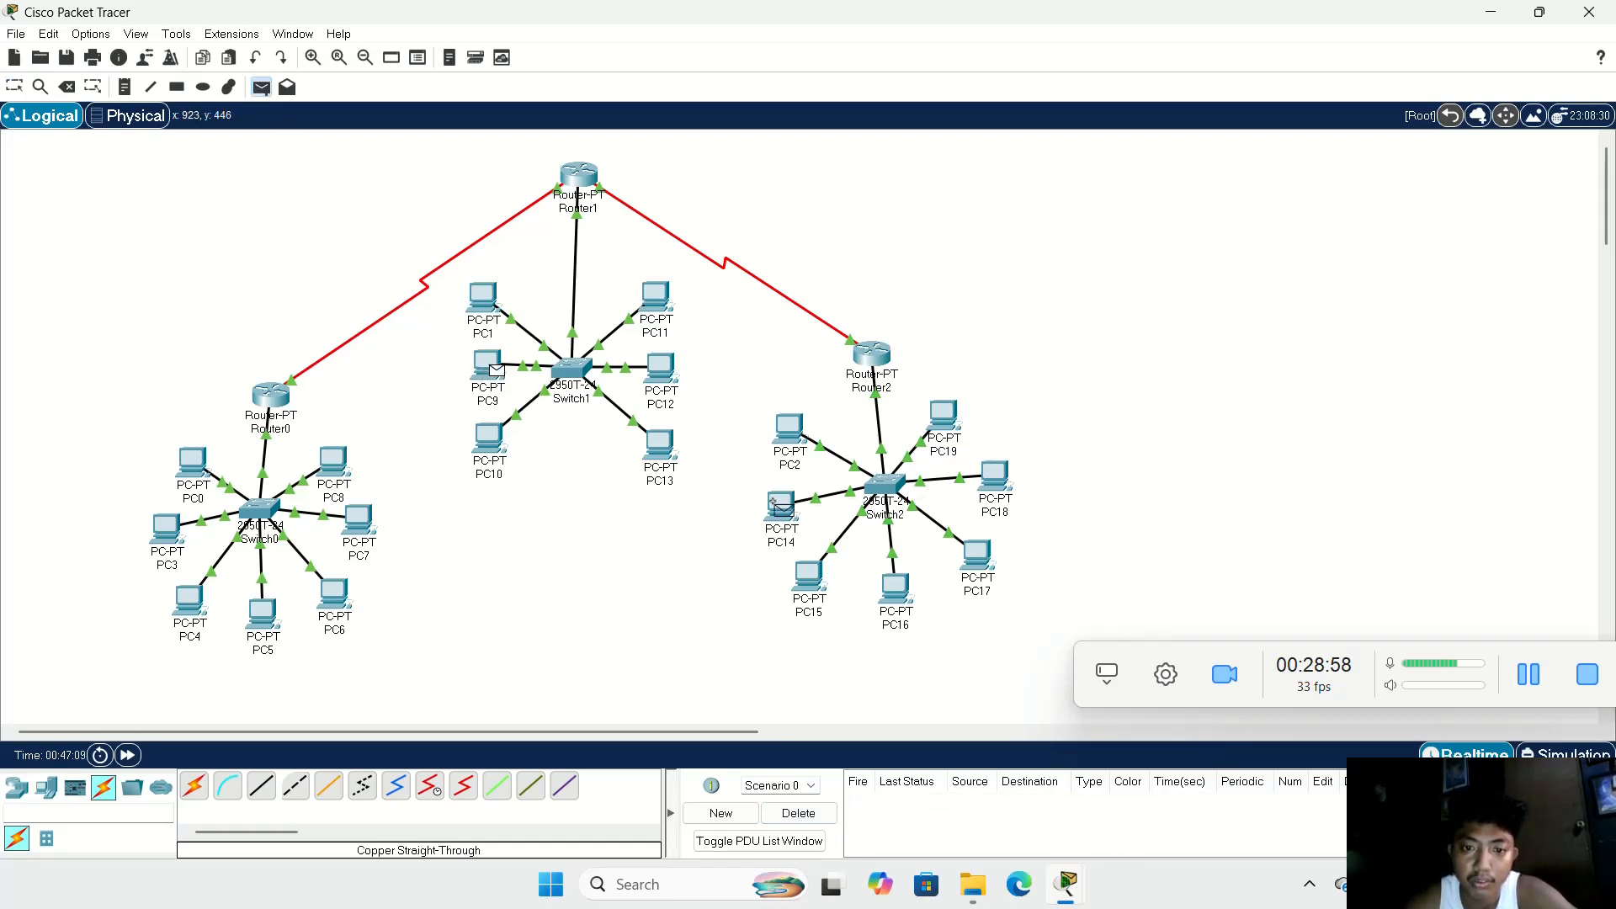
{"action": "left_click", "coordinate": [781, 506]}
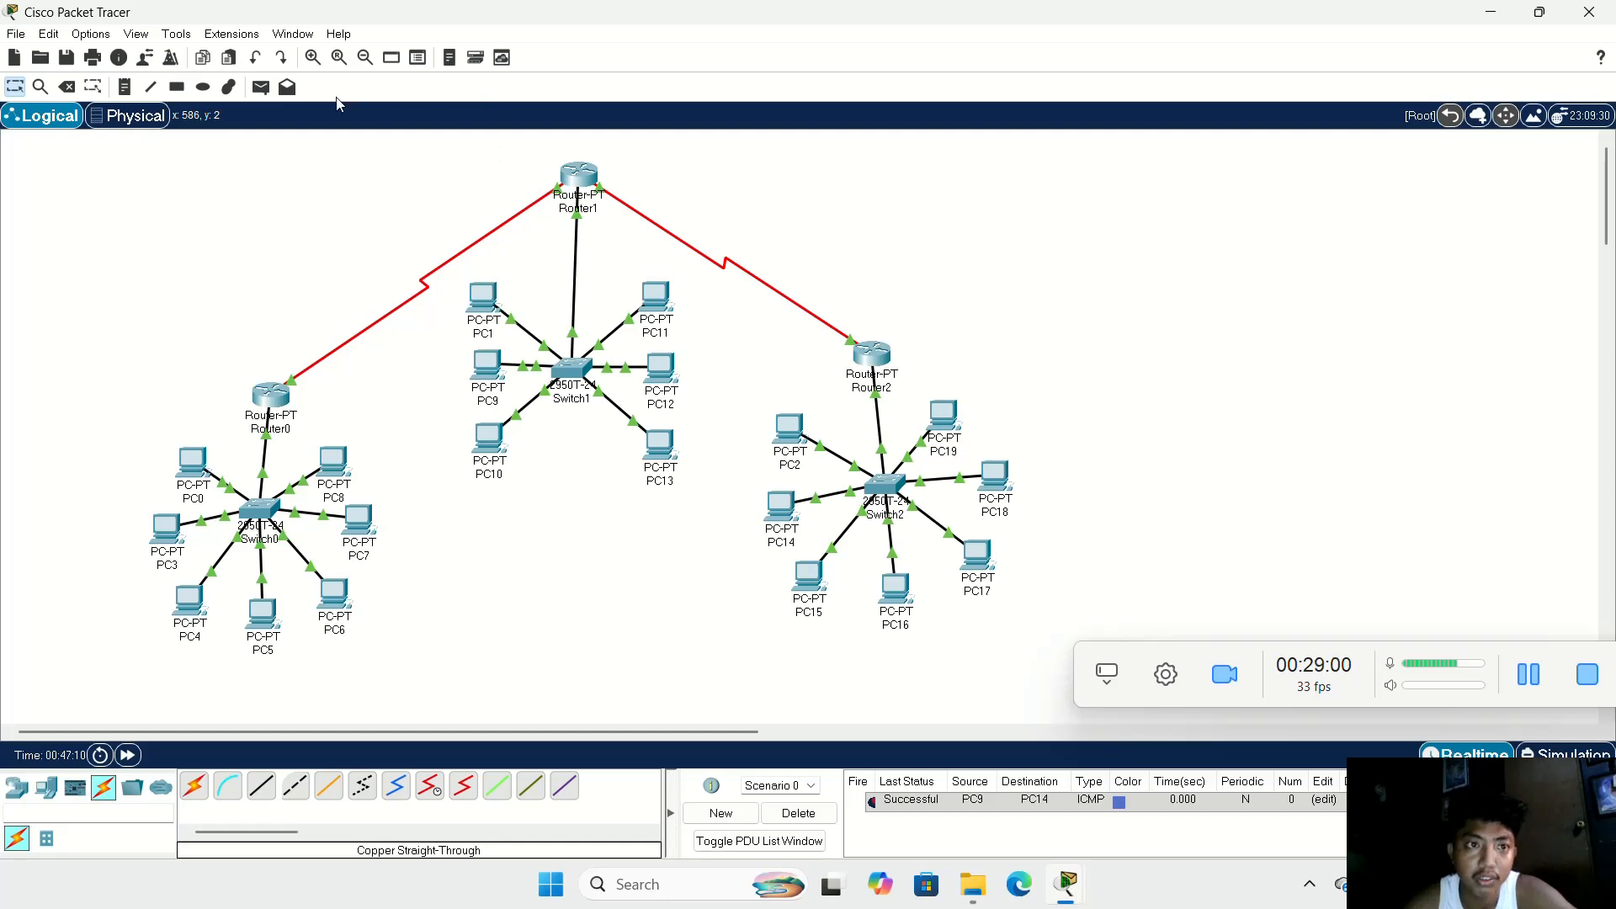
Step: Test the link between the Switch2 and Switch1 LANs with simple PDUs from PC14 to PC13 and from PC15 to PC13
{"action": "left_click", "coordinate": [262, 88]}
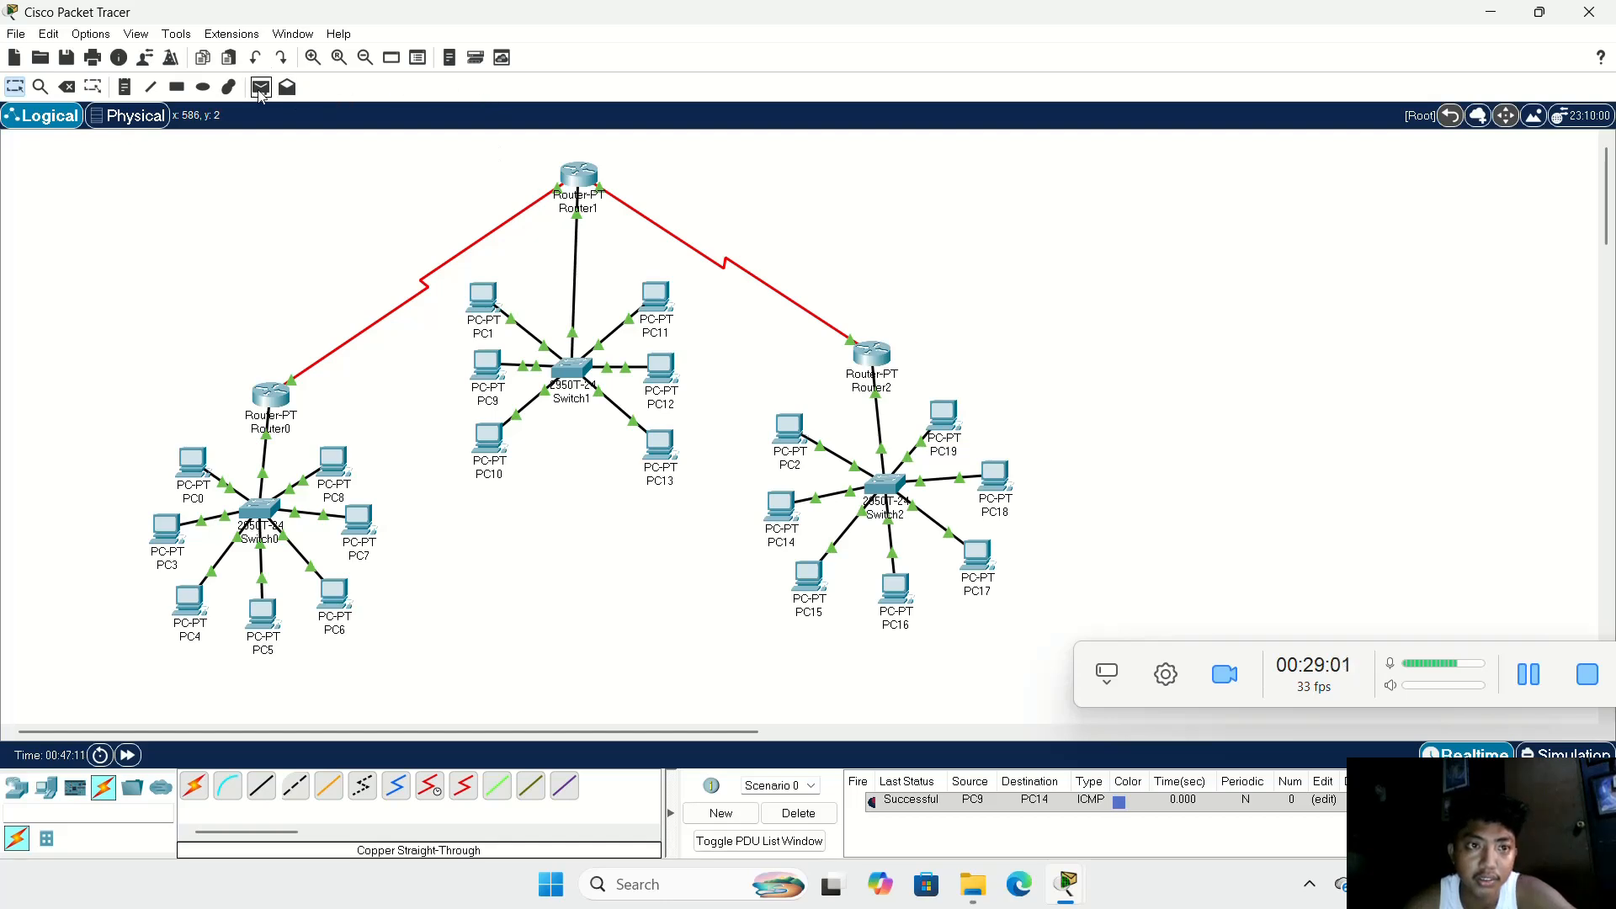
{"action": "left_click", "coordinate": [776, 503]}
{"action": "left_click", "coordinate": [660, 444]}
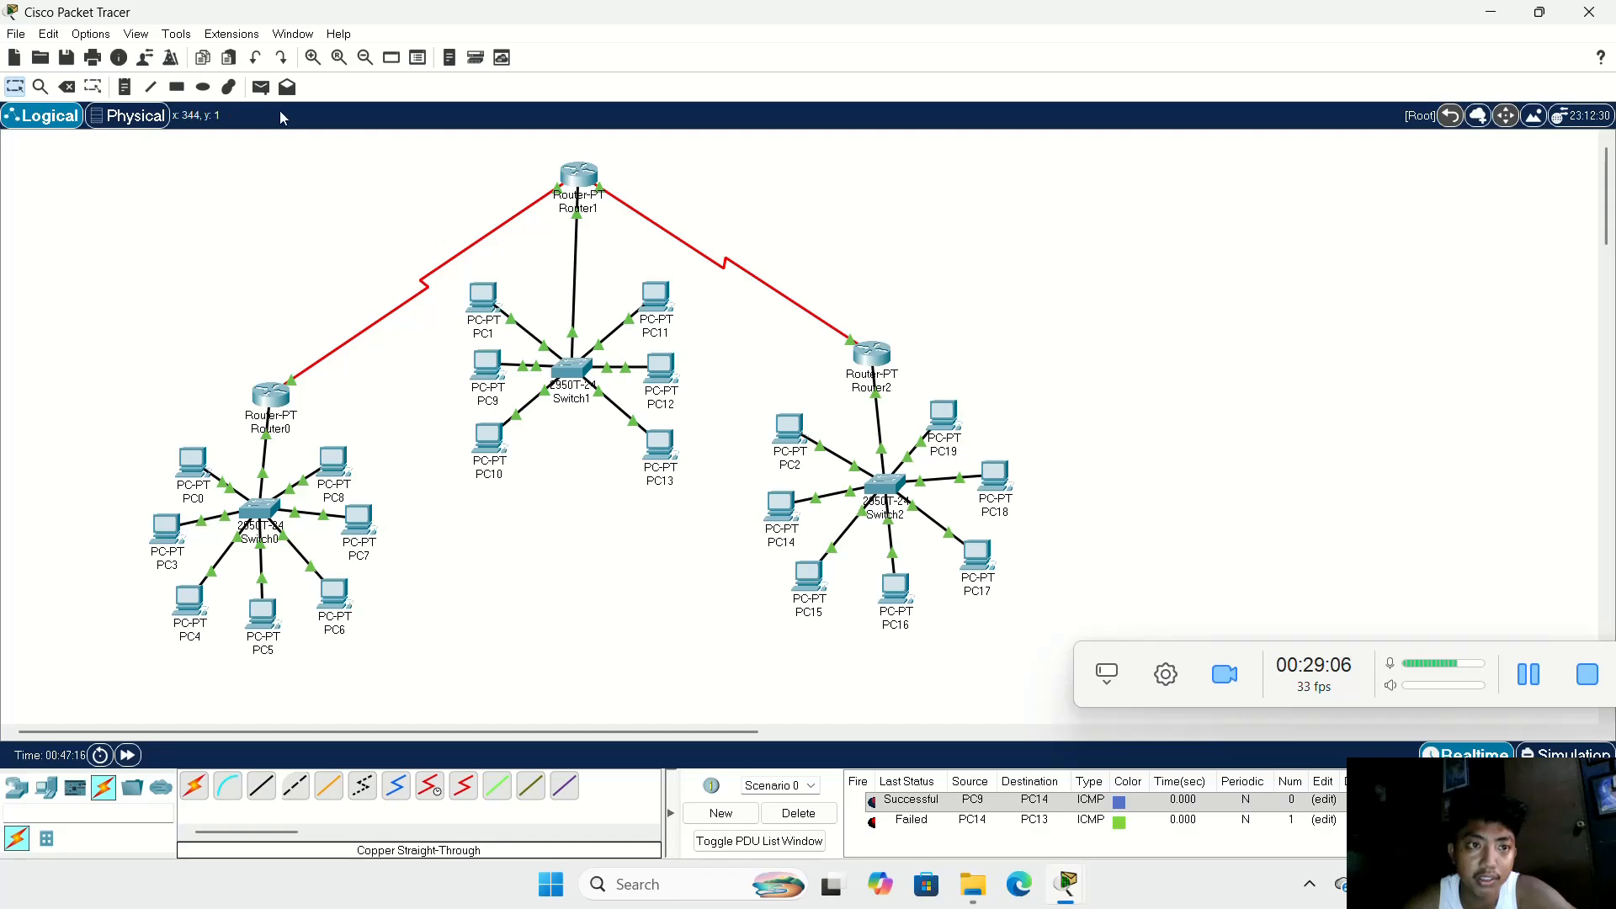
{"action": "left_click", "coordinate": [262, 88]}
{"action": "left_click", "coordinate": [810, 581]}
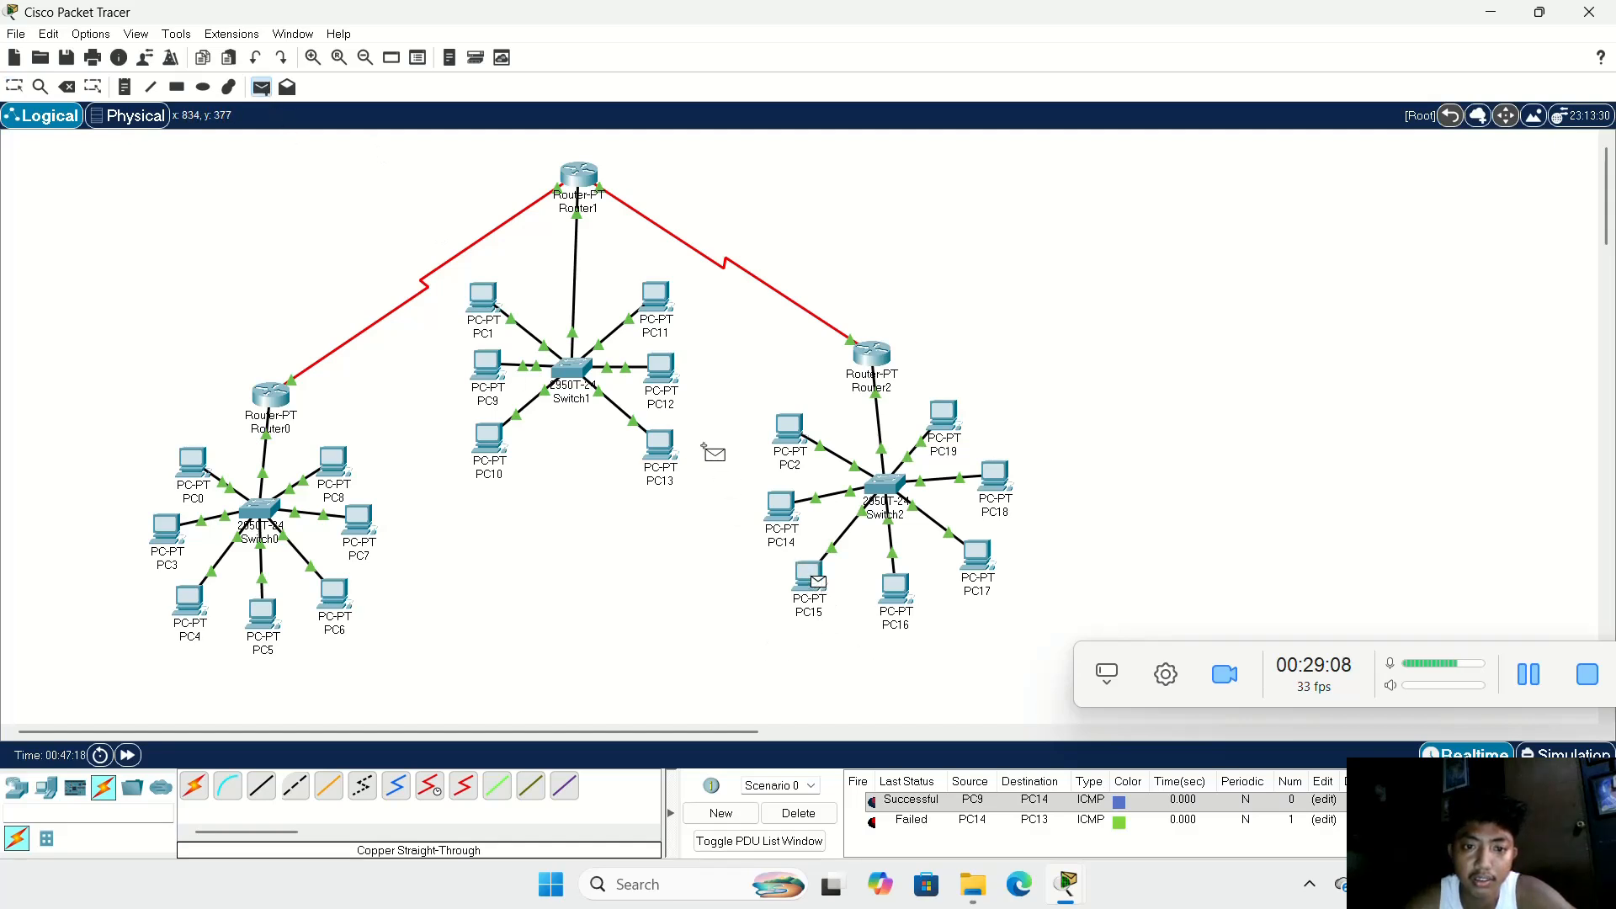
{"action": "left_click", "coordinate": [655, 446]}
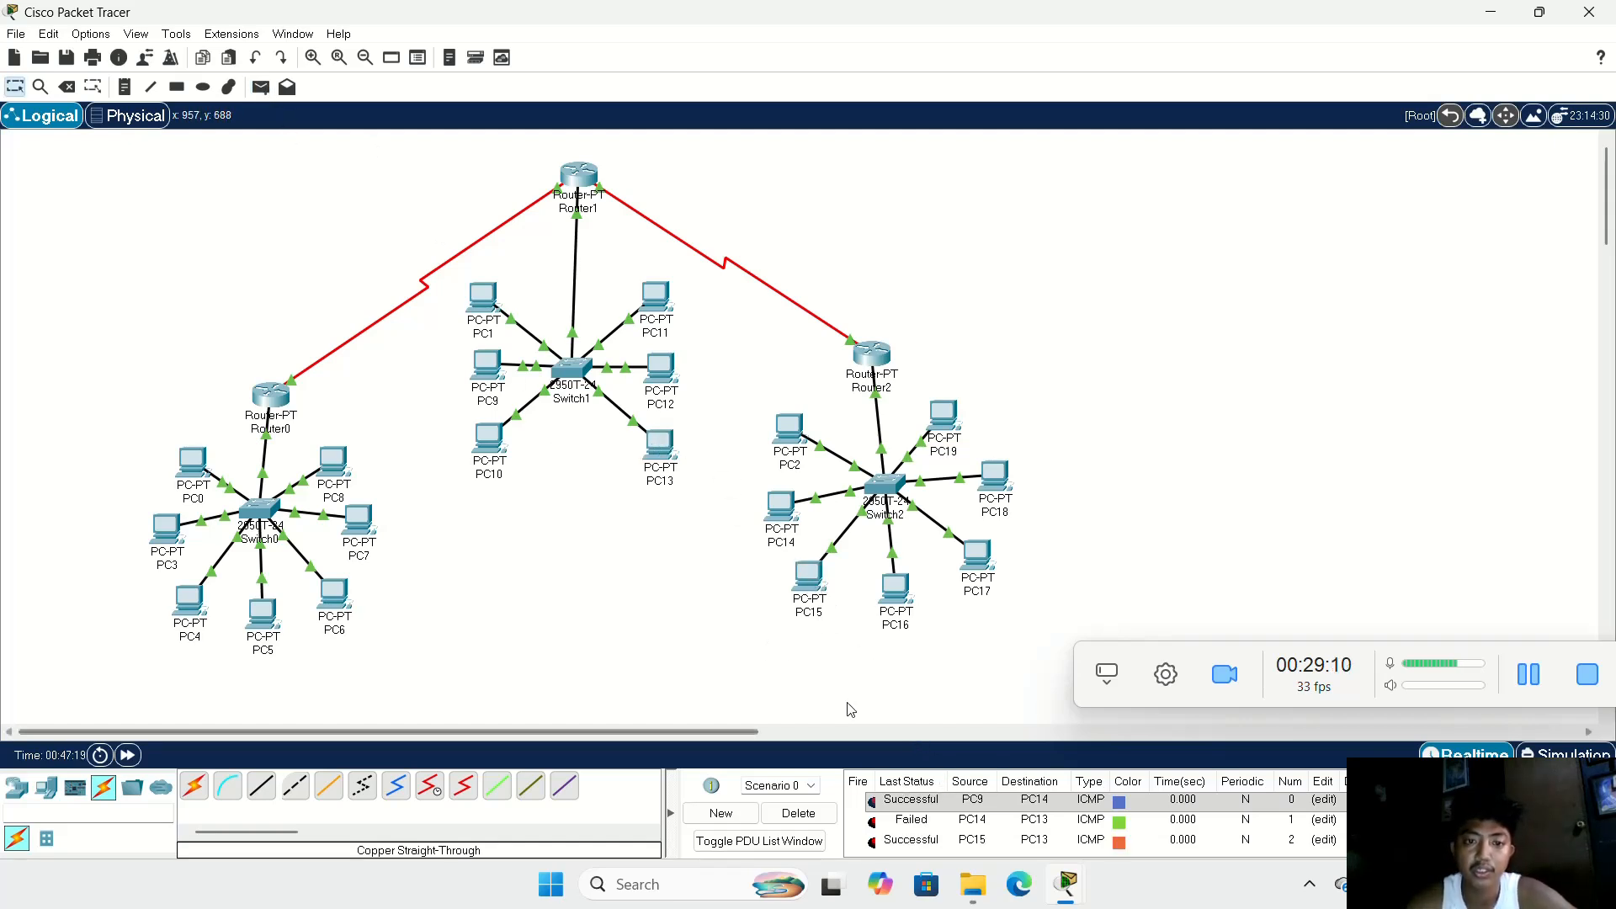